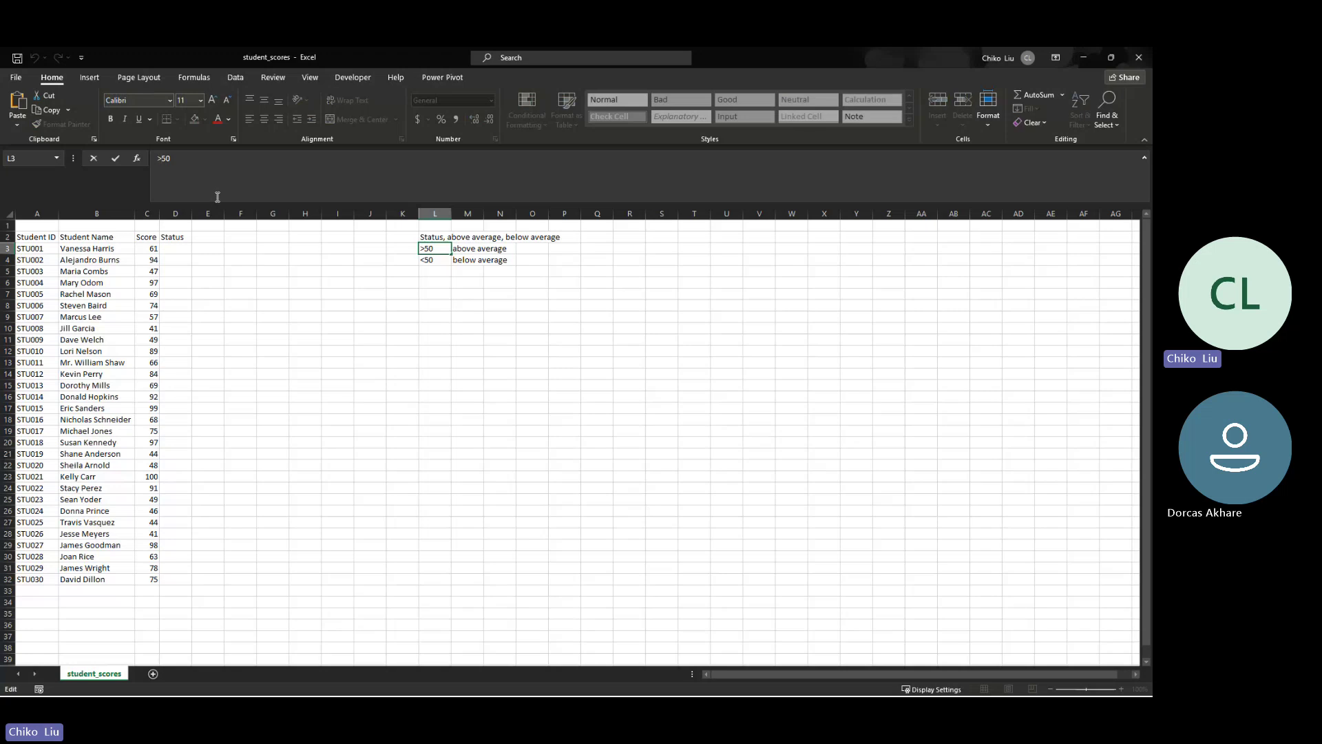
Set the criterion in L3 to >=50 and its label in M3 to "average and above"
text(=)
key(Return)
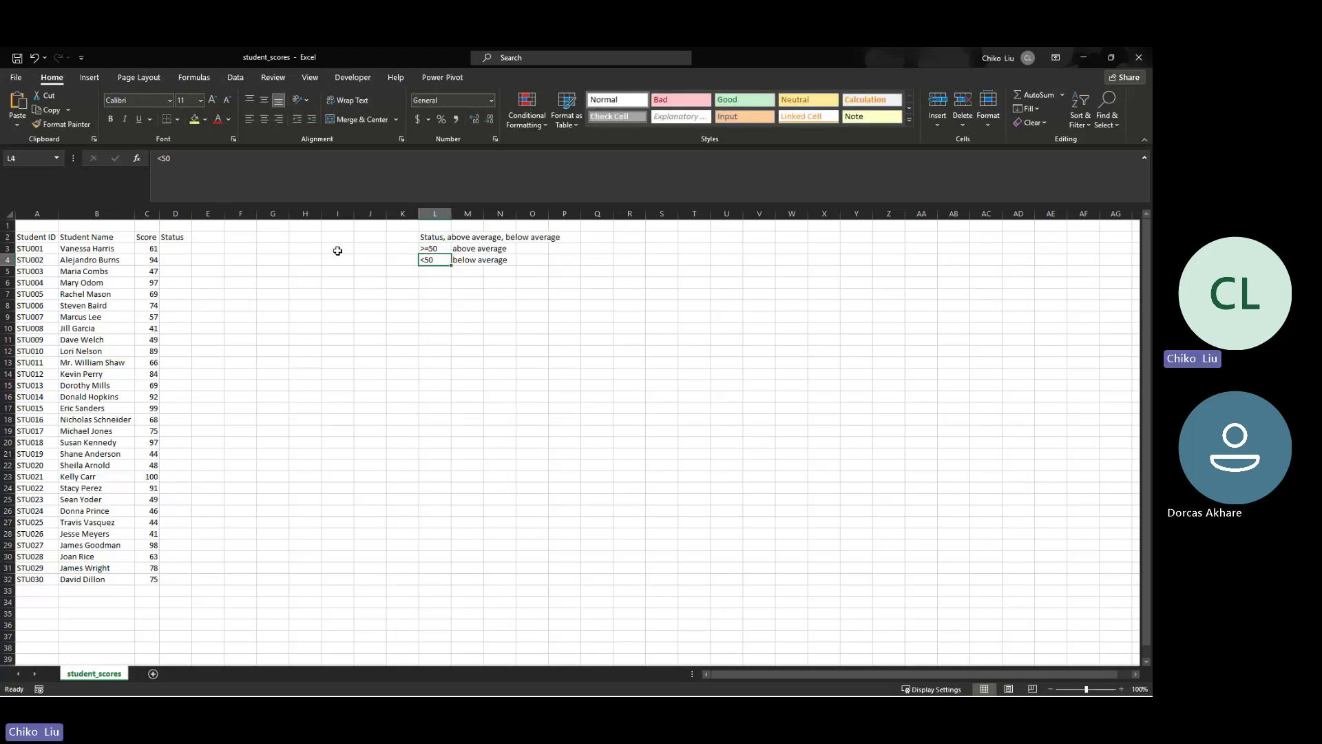
click(435, 249)
click(467, 249)
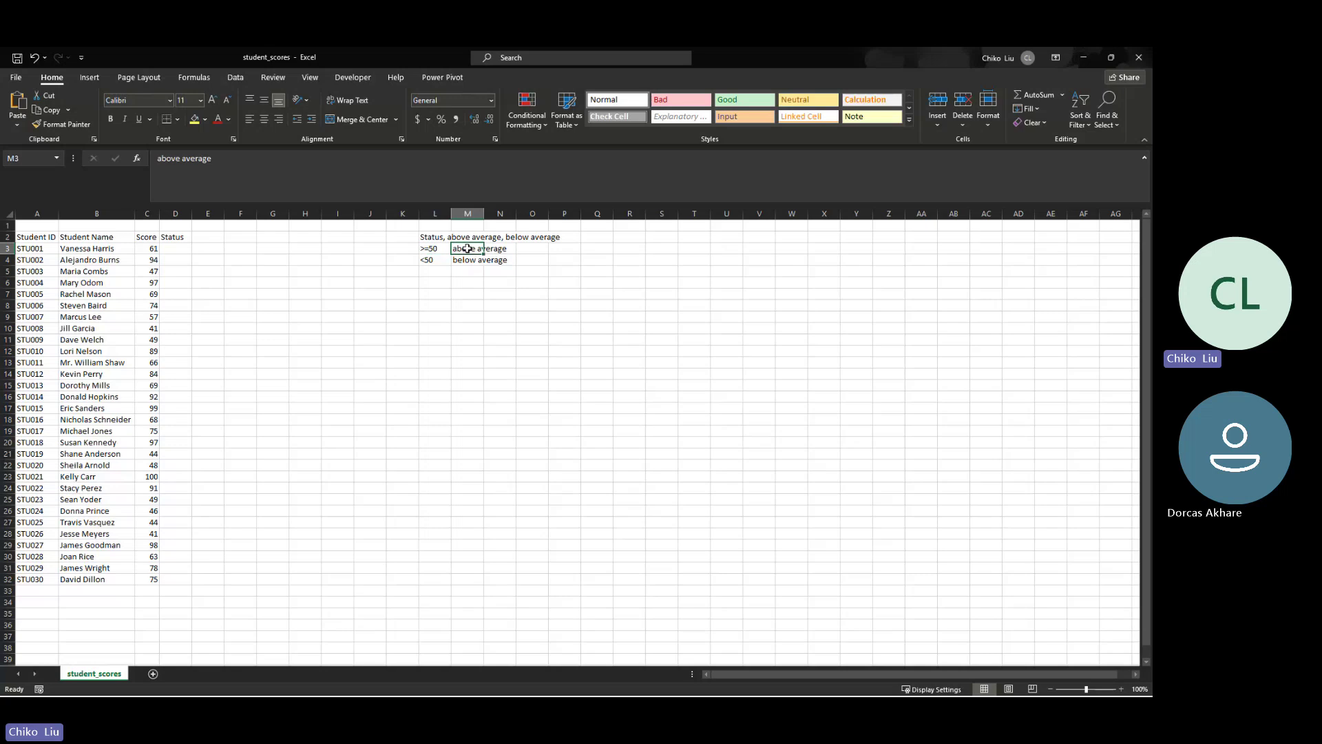
click(157, 159)
drag(157, 159, 232, 159)
text(aver)
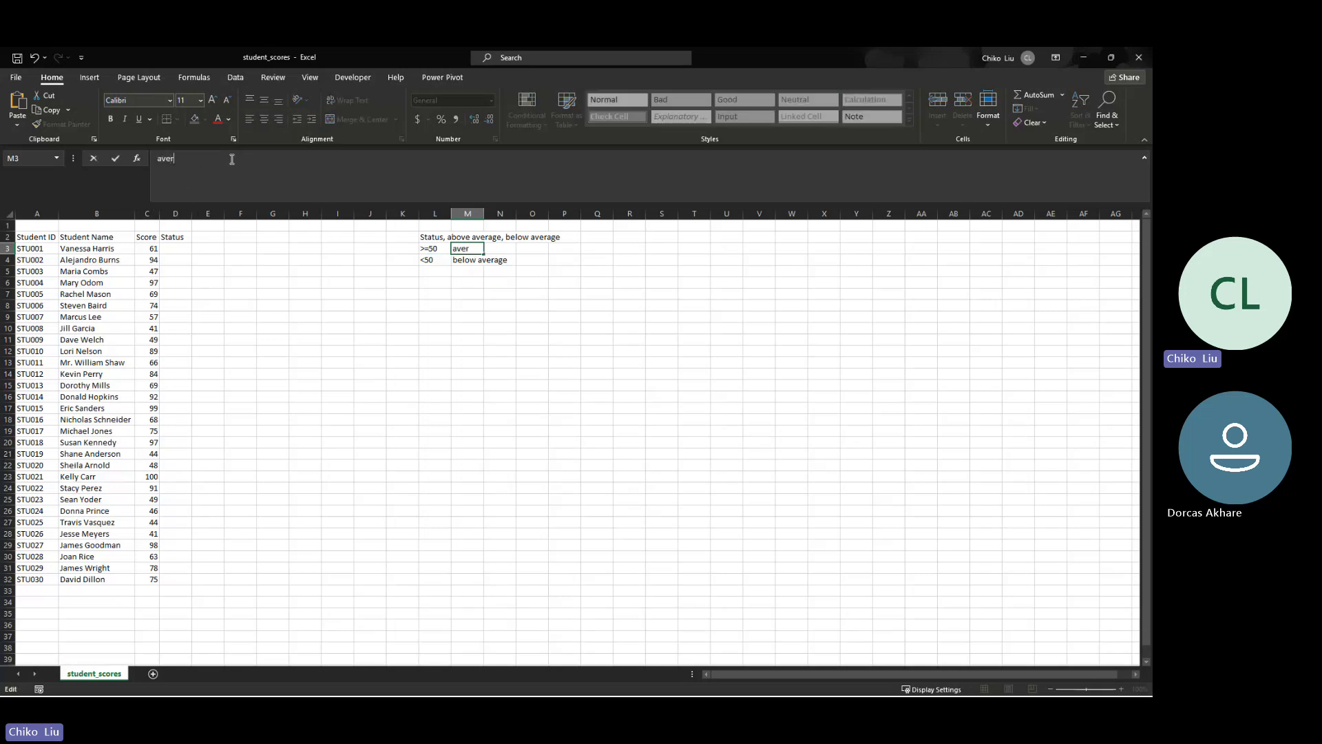
text(age and a)
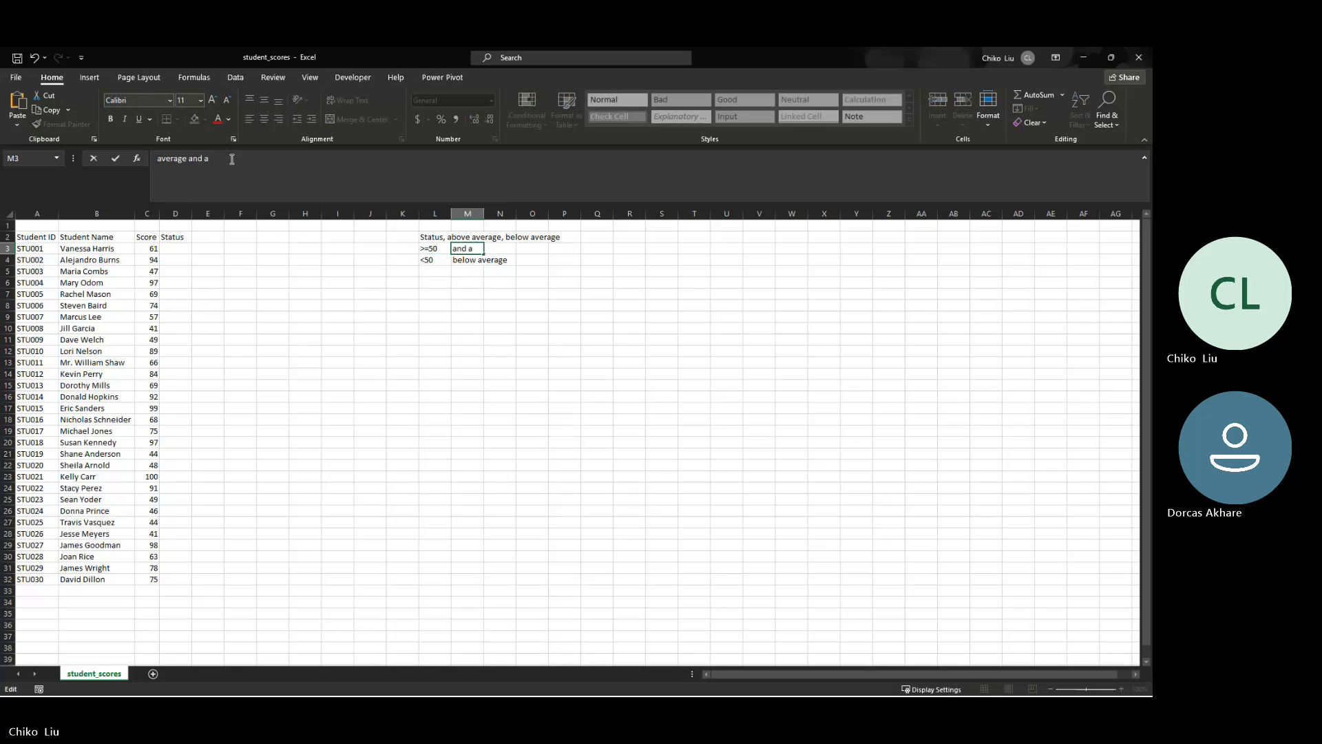
text(bove)
key(Return)
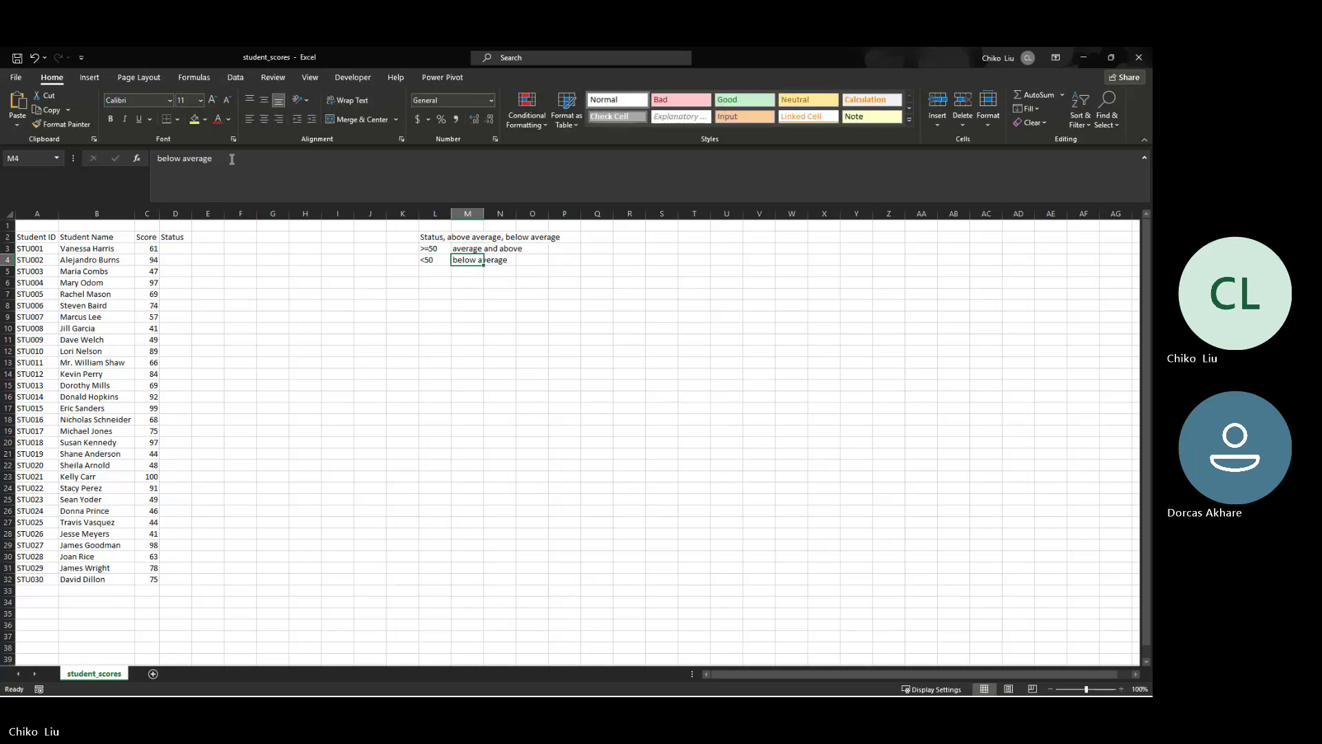
key(Up)
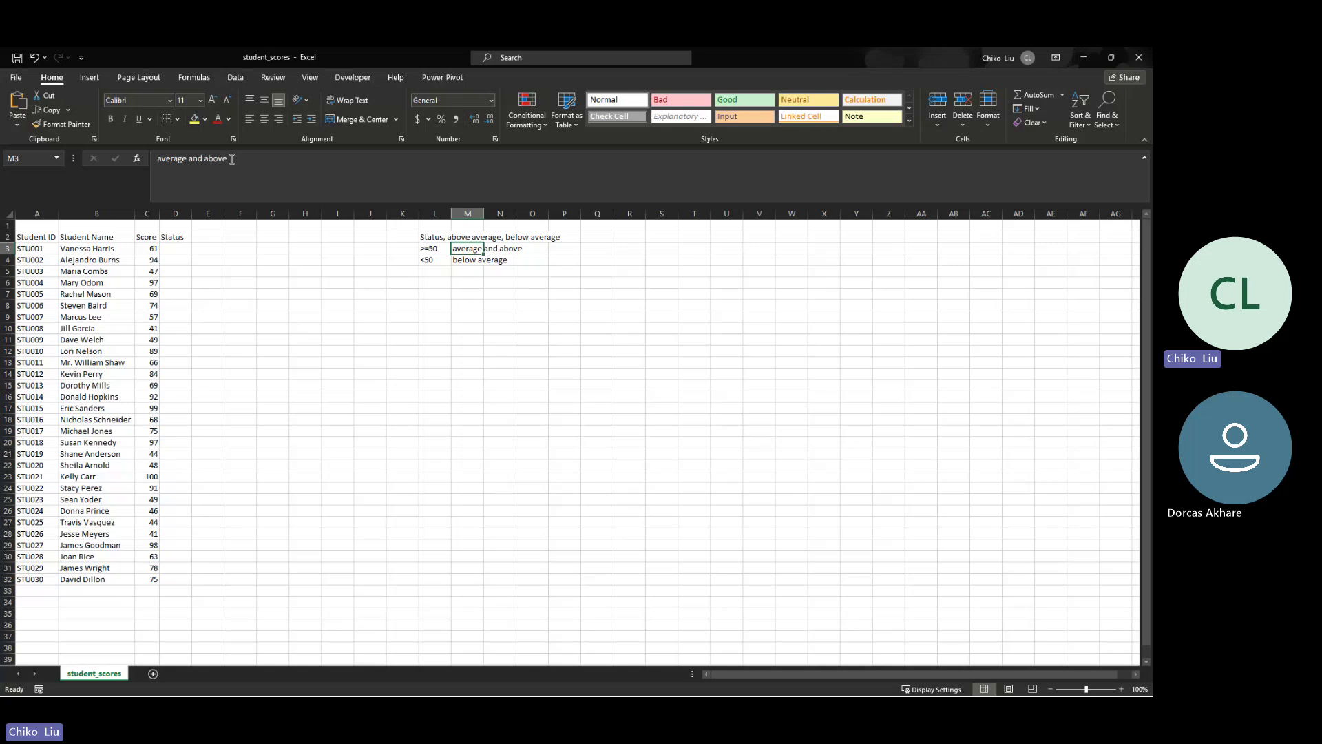
key(Up)
key(Left)
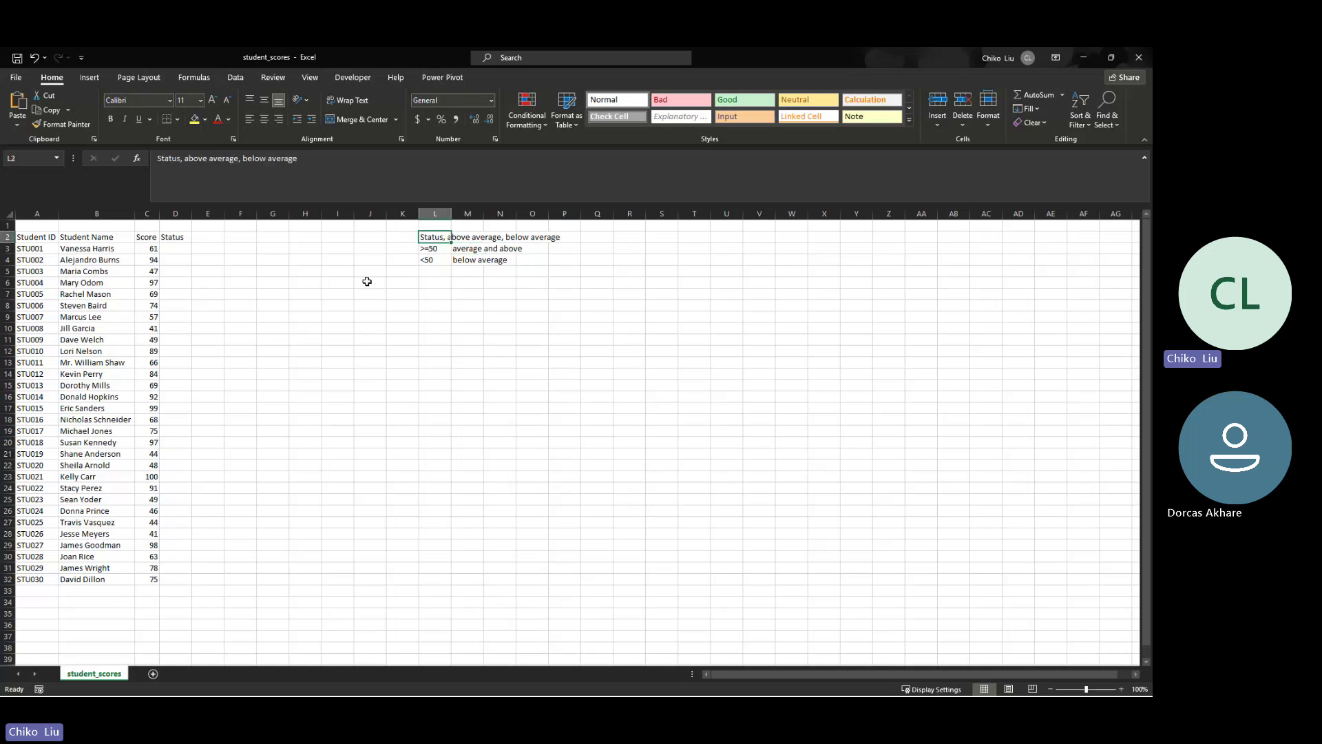
click(463, 240)
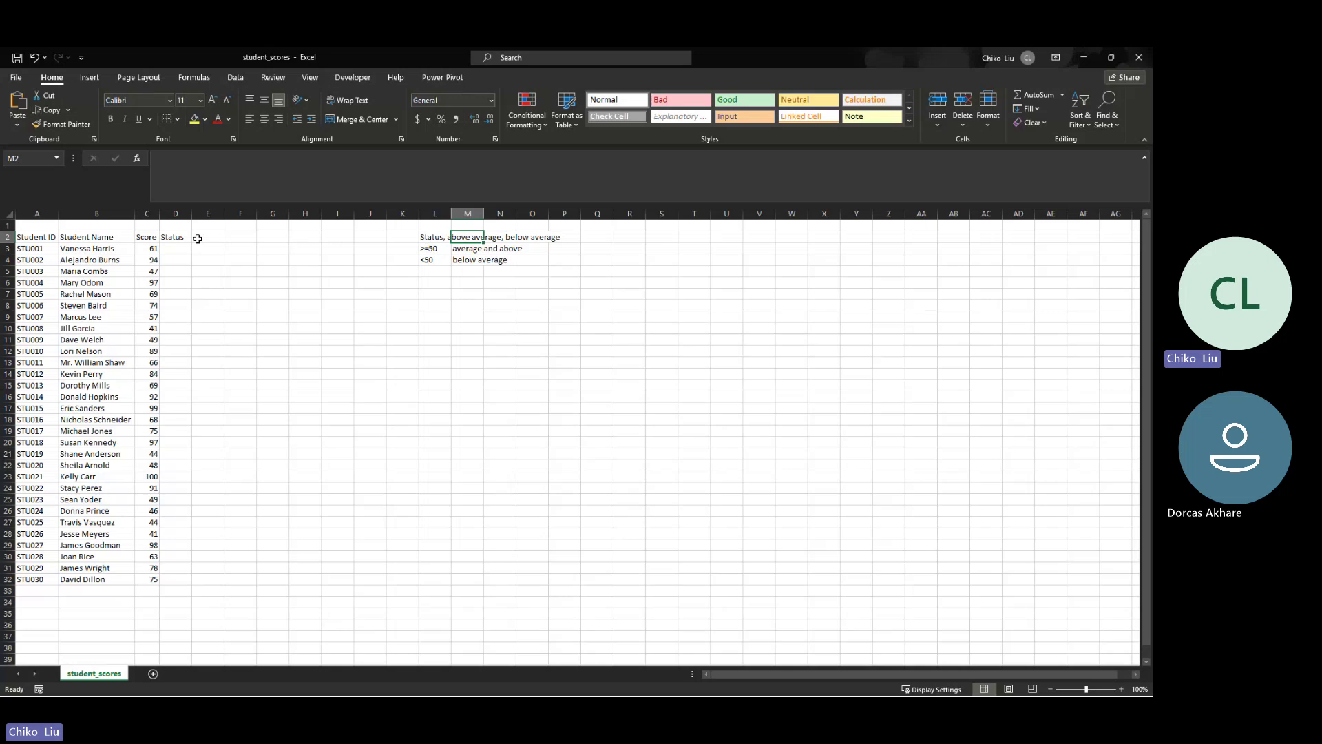
click(177, 245)
click(495, 238)
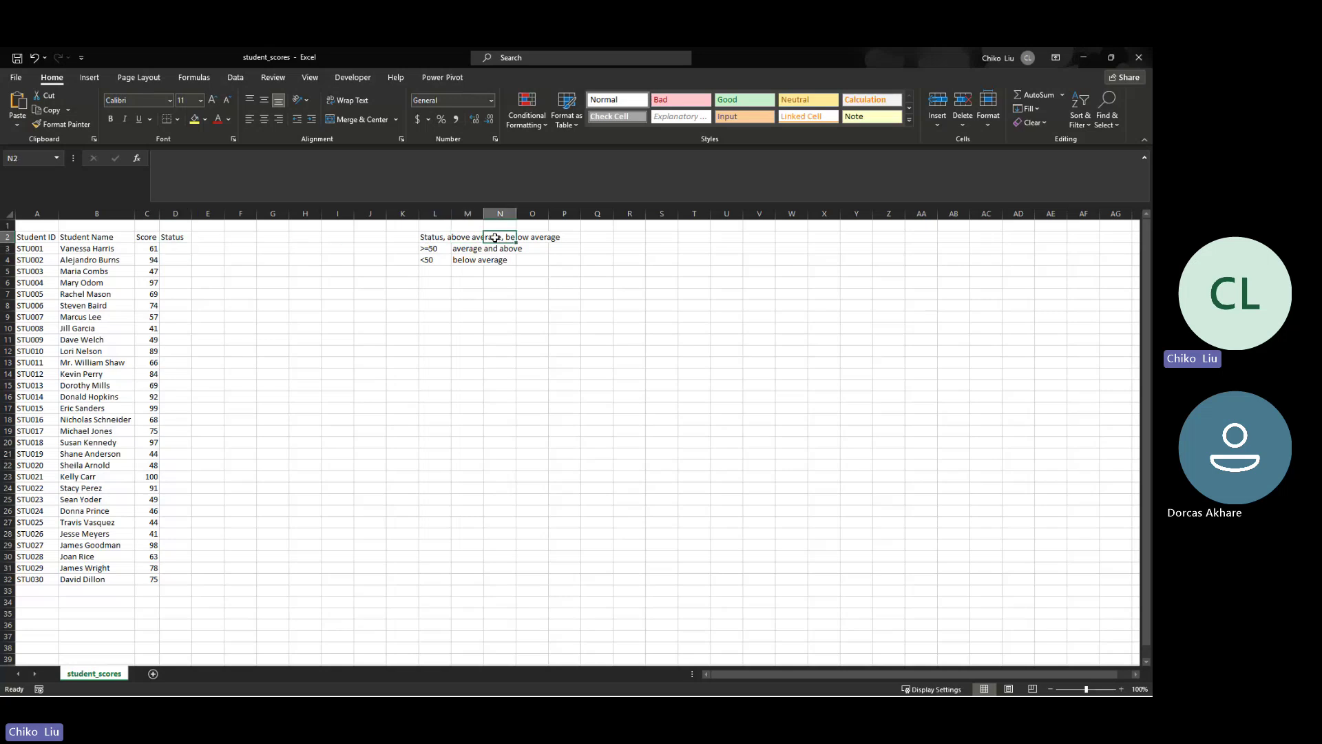
Auto-fit the width of column L to its contents
click(456, 239)
click(441, 251)
drag(442, 251, 444, 256)
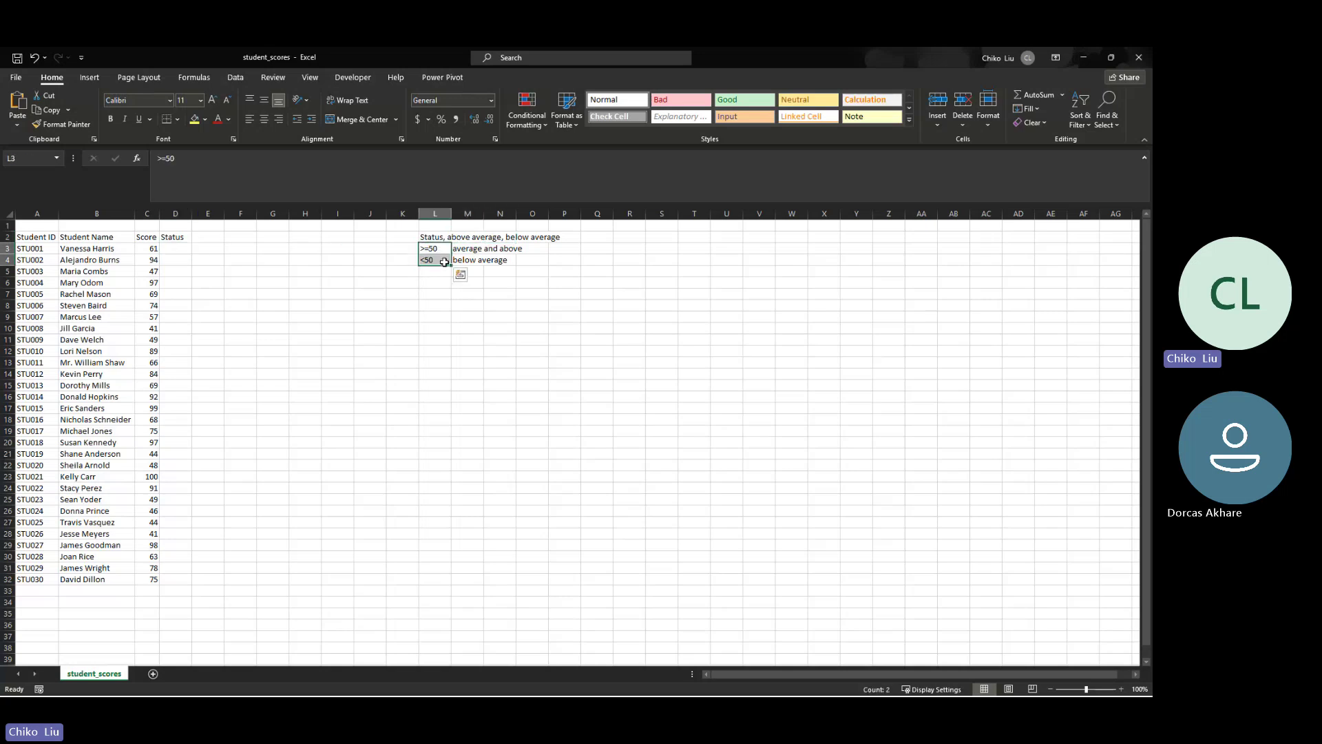
double_click(452, 211)
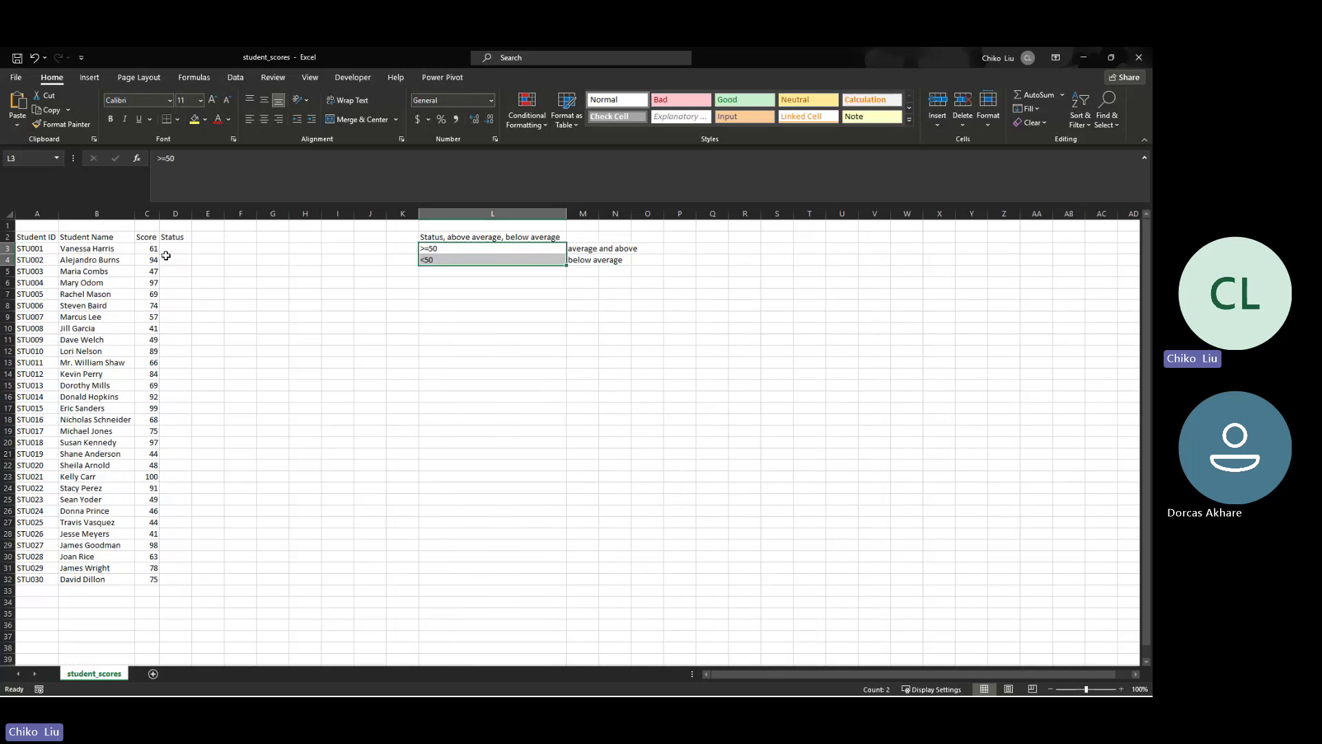
click(431, 250)
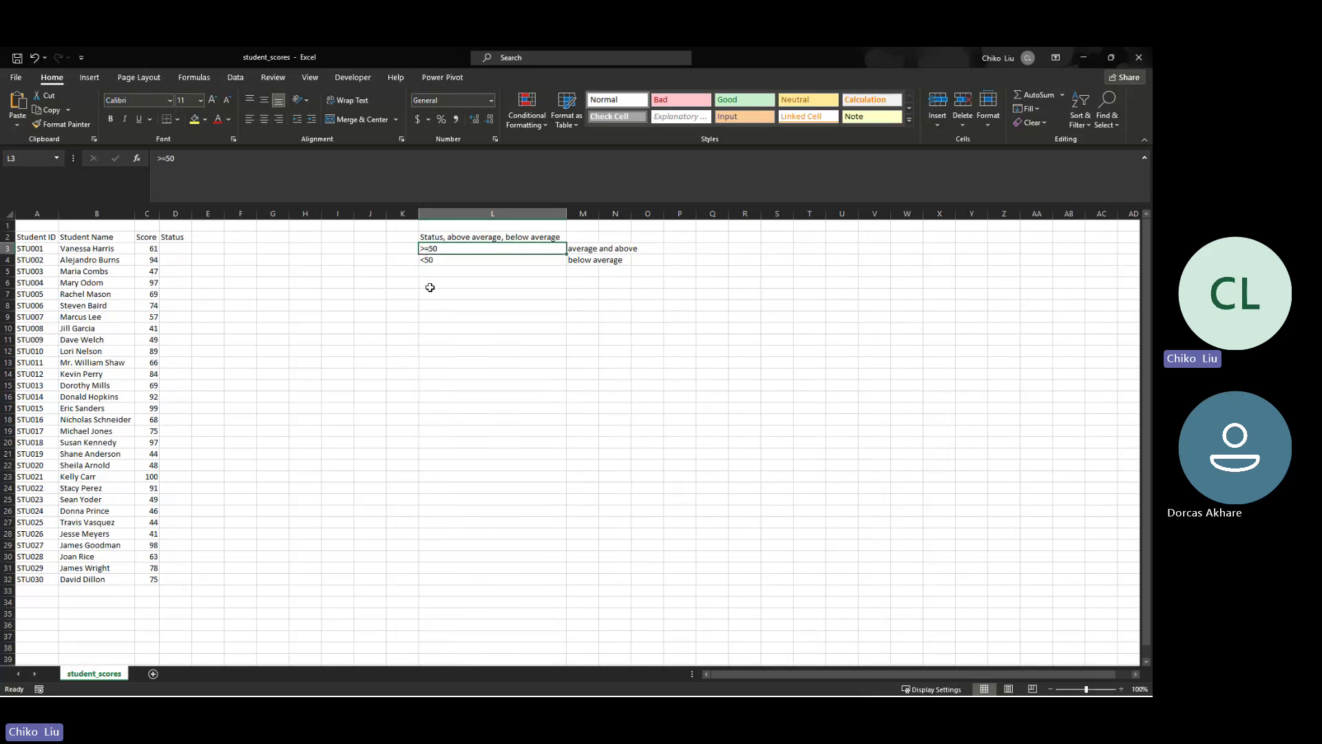
click(424, 260)
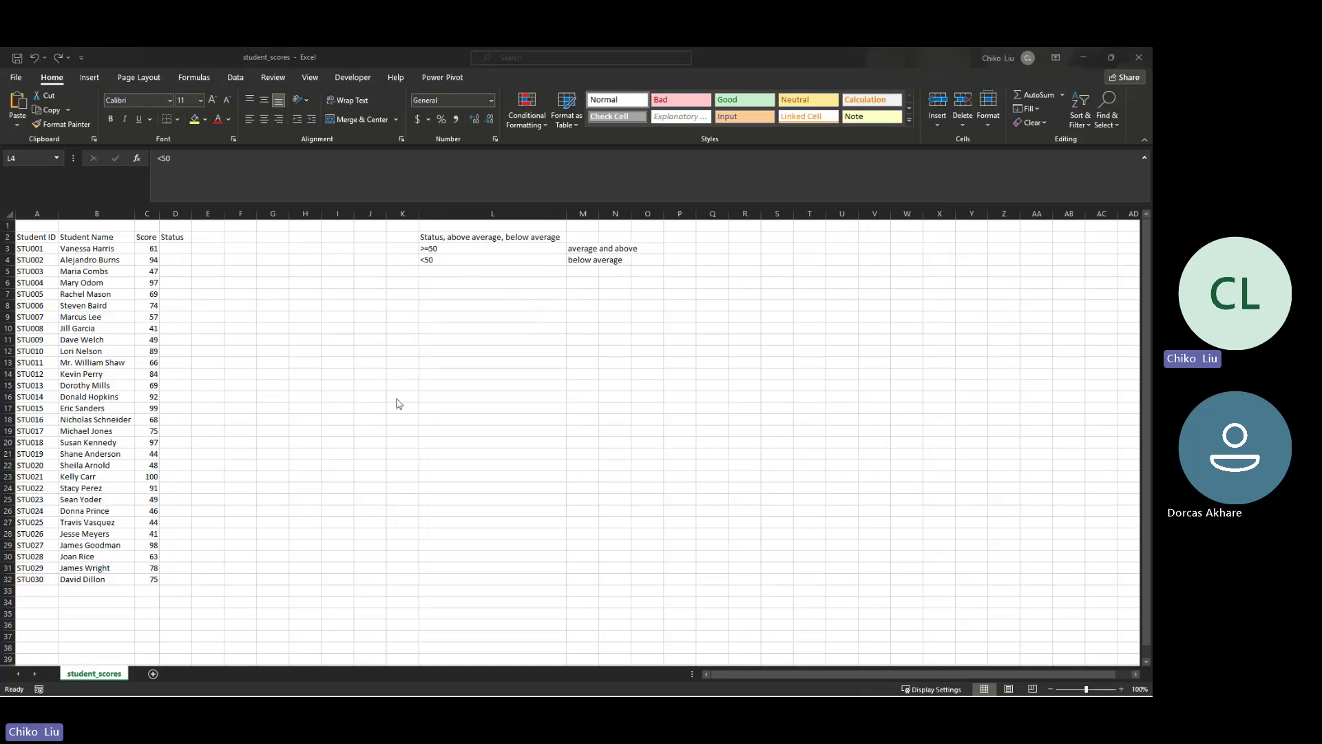
click(424, 263)
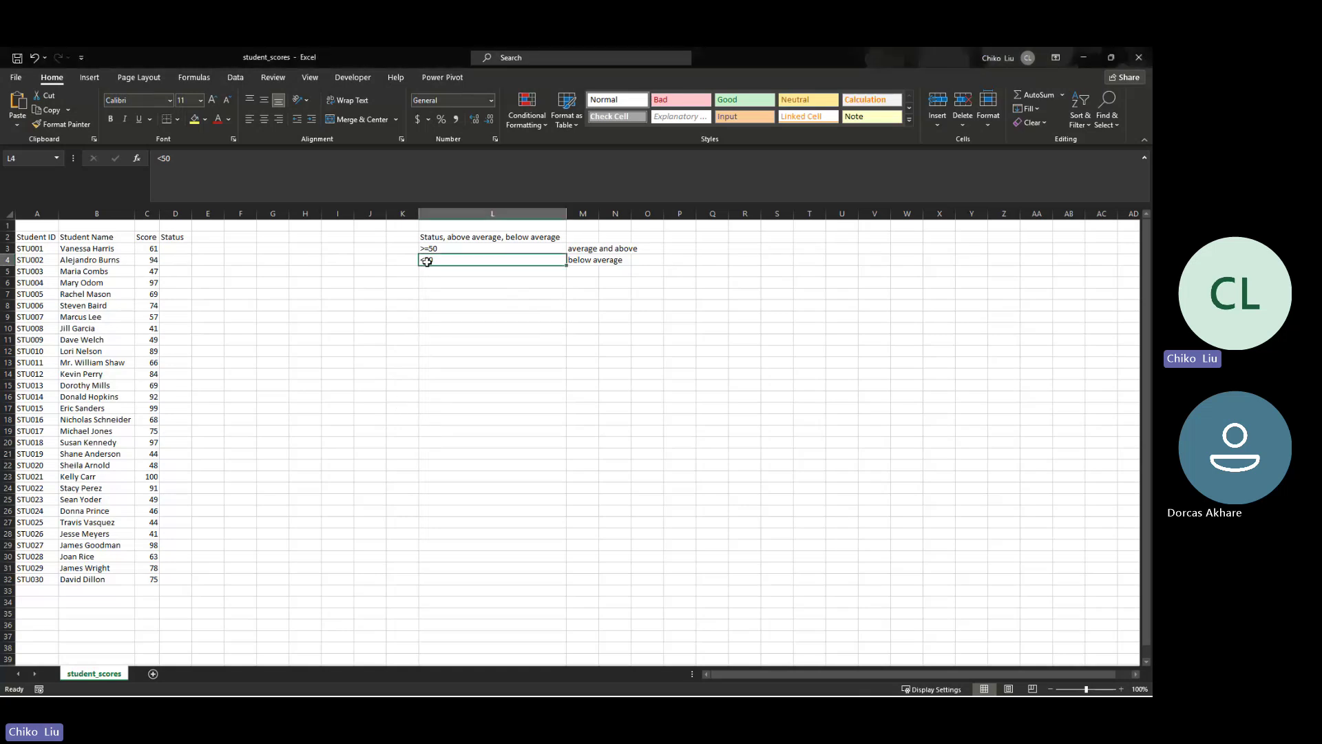
Enter the opposite comparison operators as pairs in L7:M8: < beside >= and > beside <=
click(449, 296)
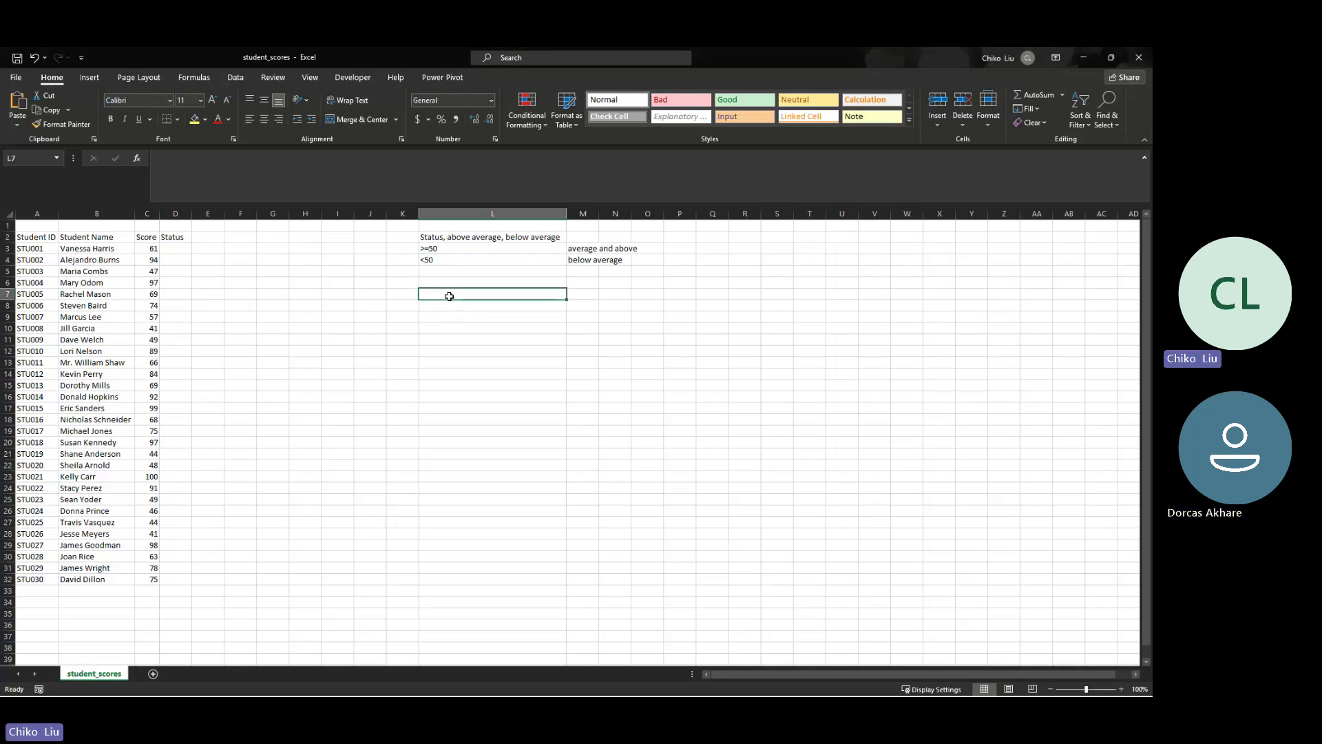
text(<)
key(Tab)
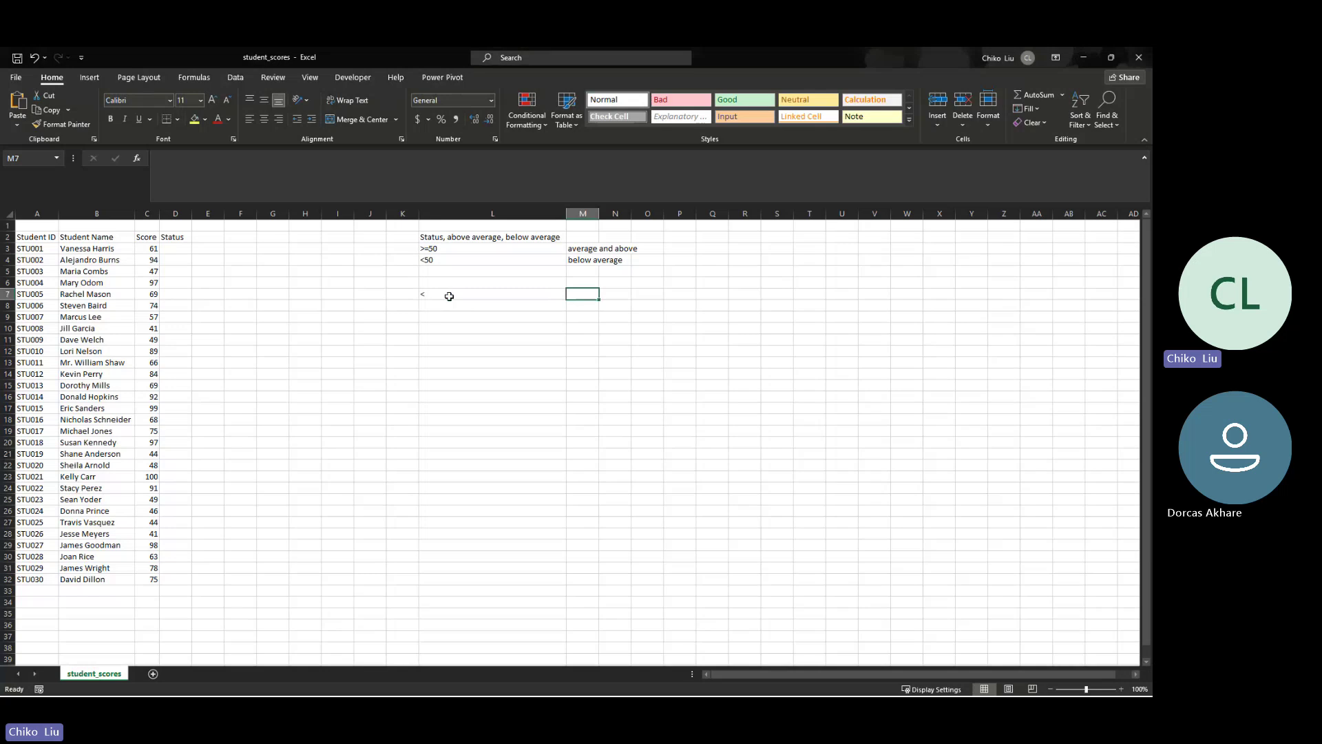
text(>=)
key(Return)
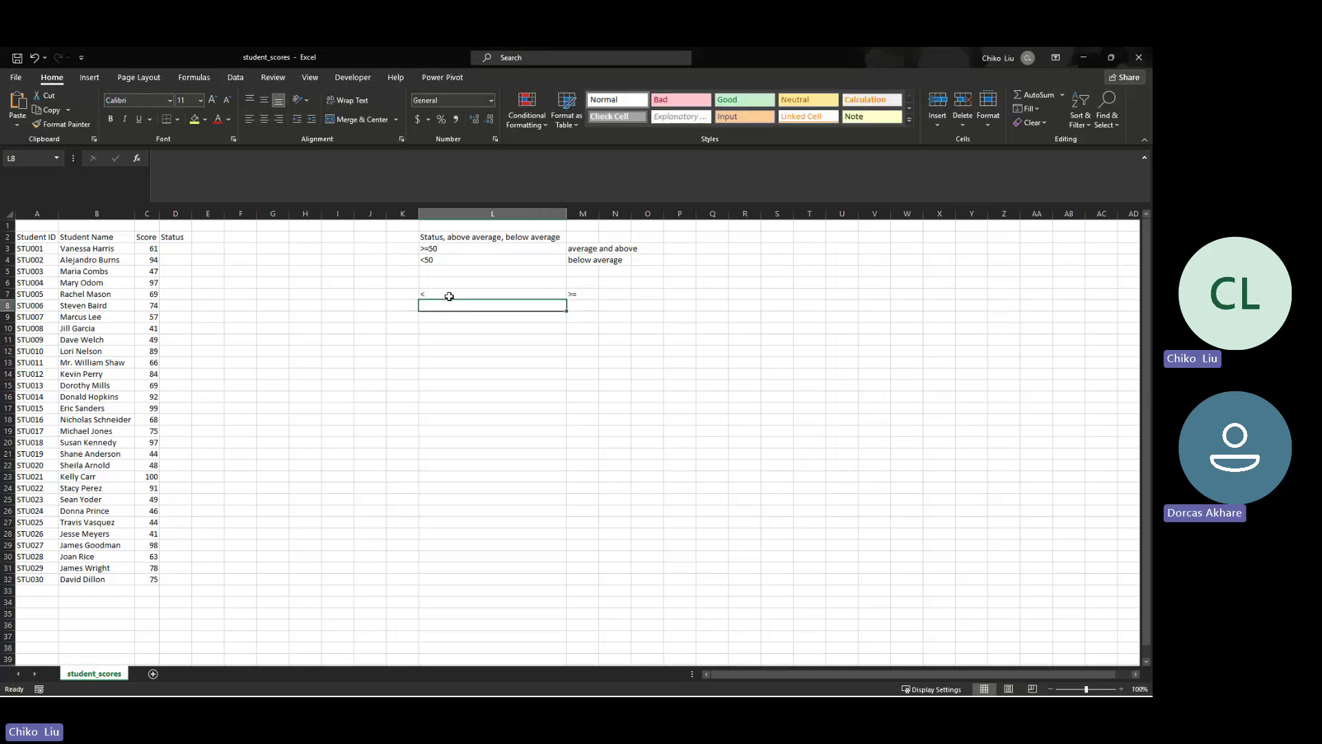
text(>)
key(Tab)
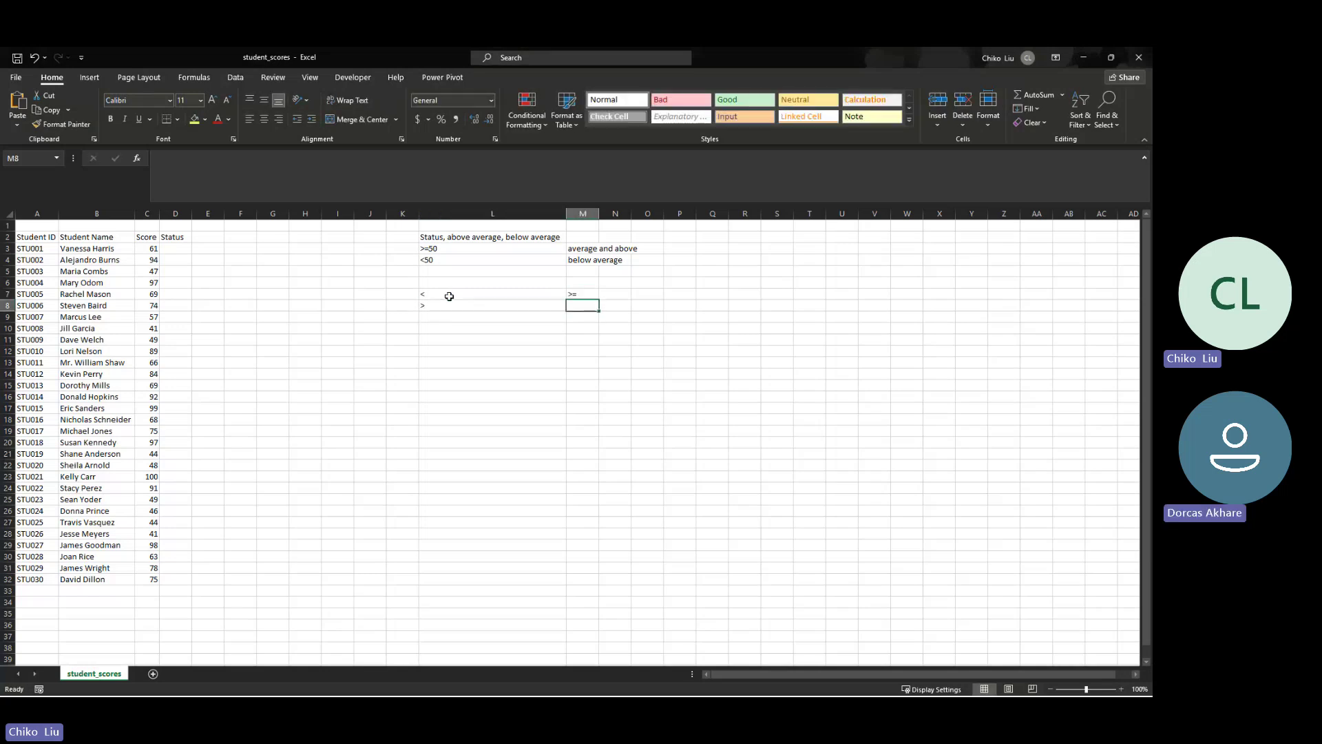
text(<=)
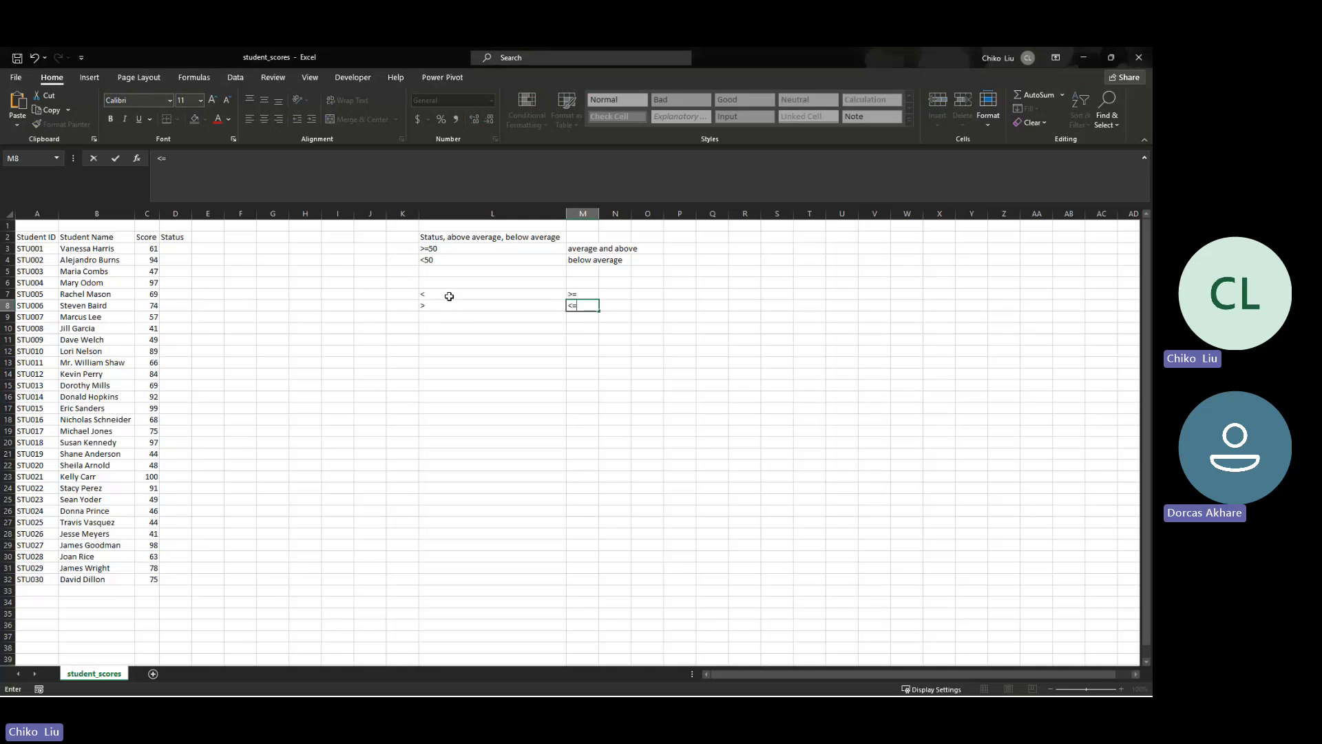
key(Return)
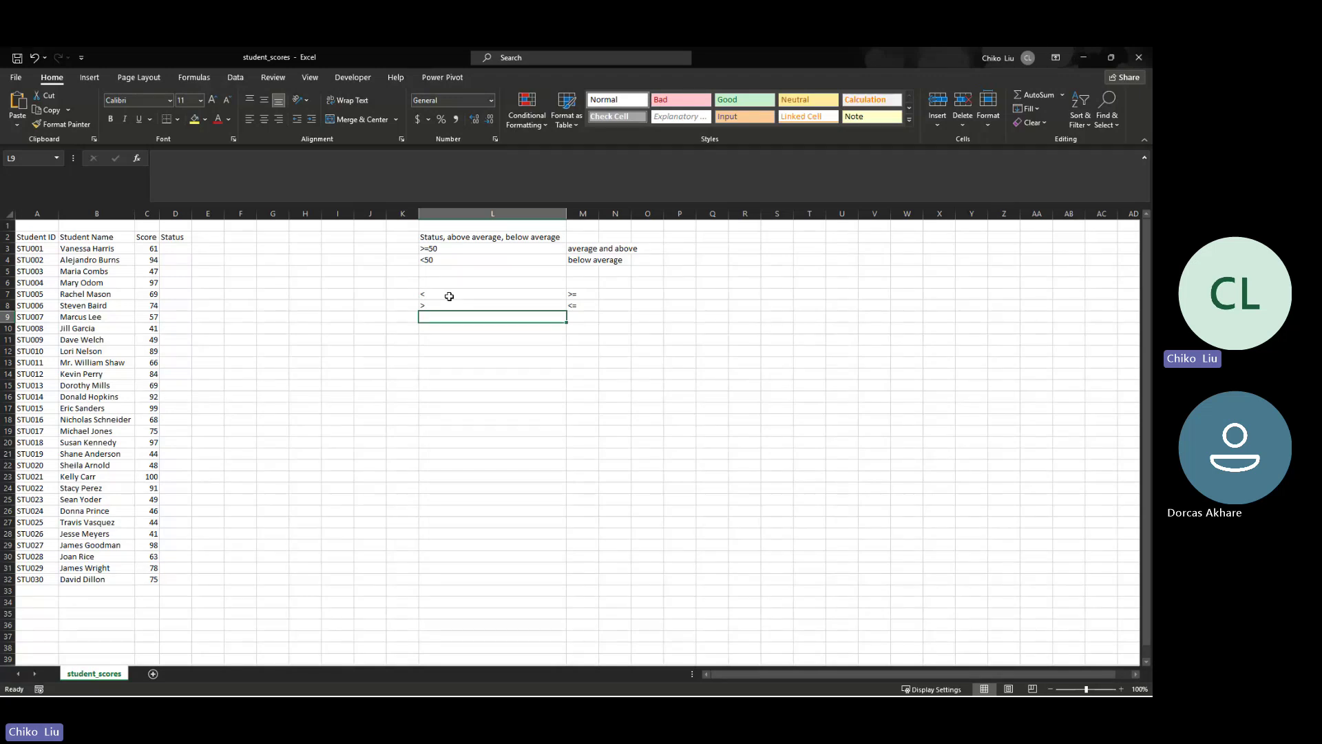
Head the operator pairs with "value if true" in L6 and "value if false" in M6
click(448, 296)
click(575, 293)
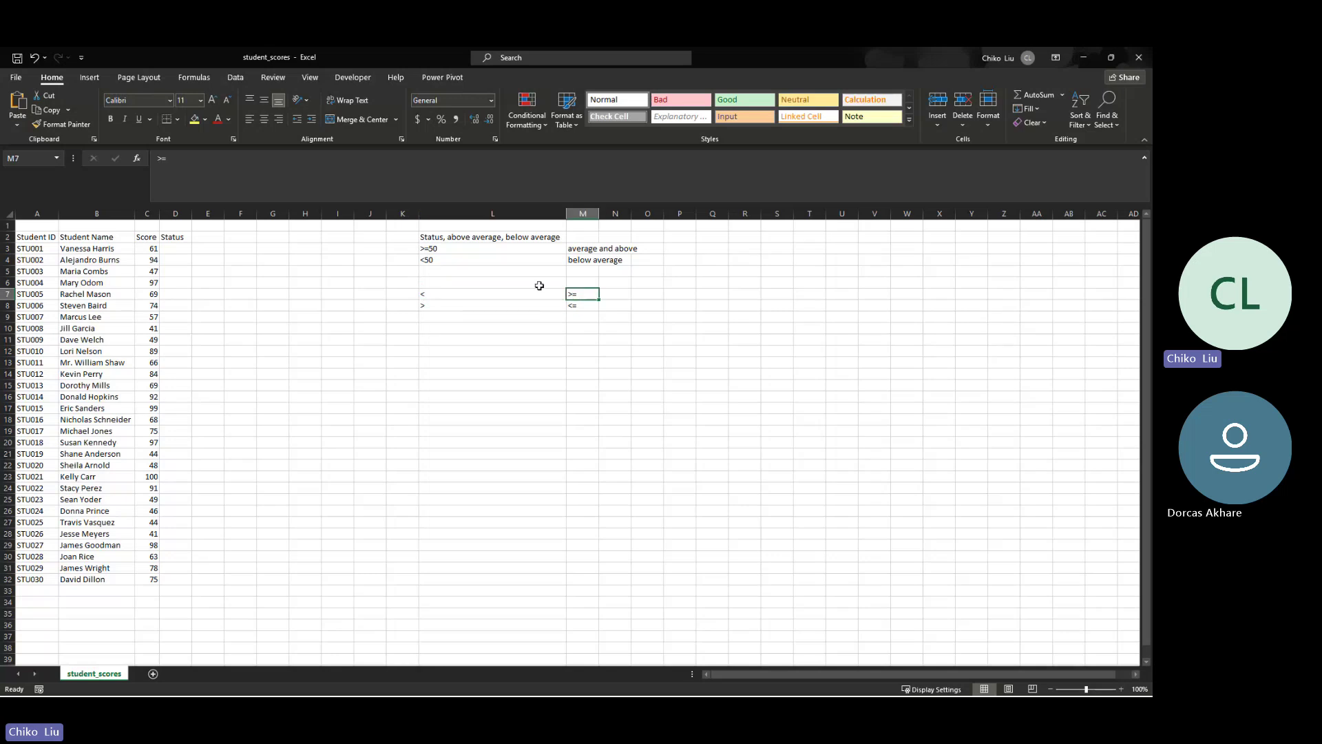
click(537, 284)
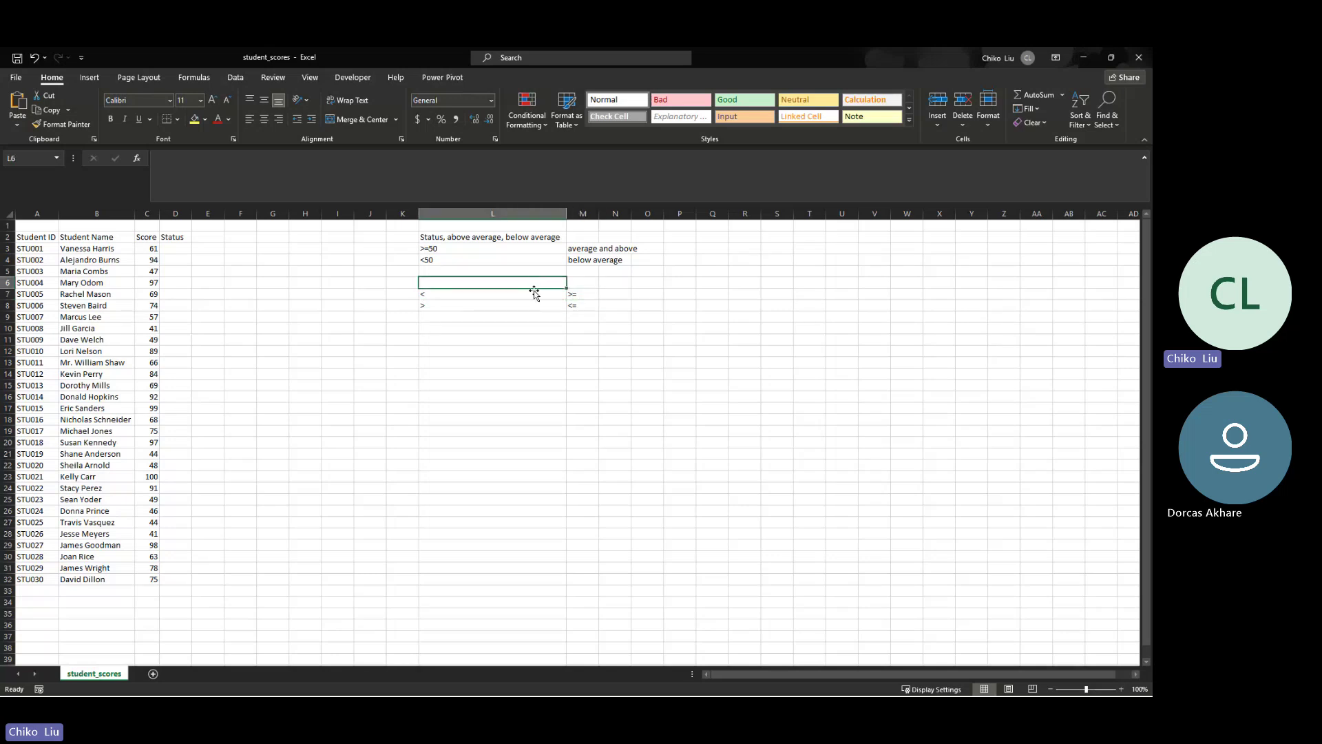
text(value if true)
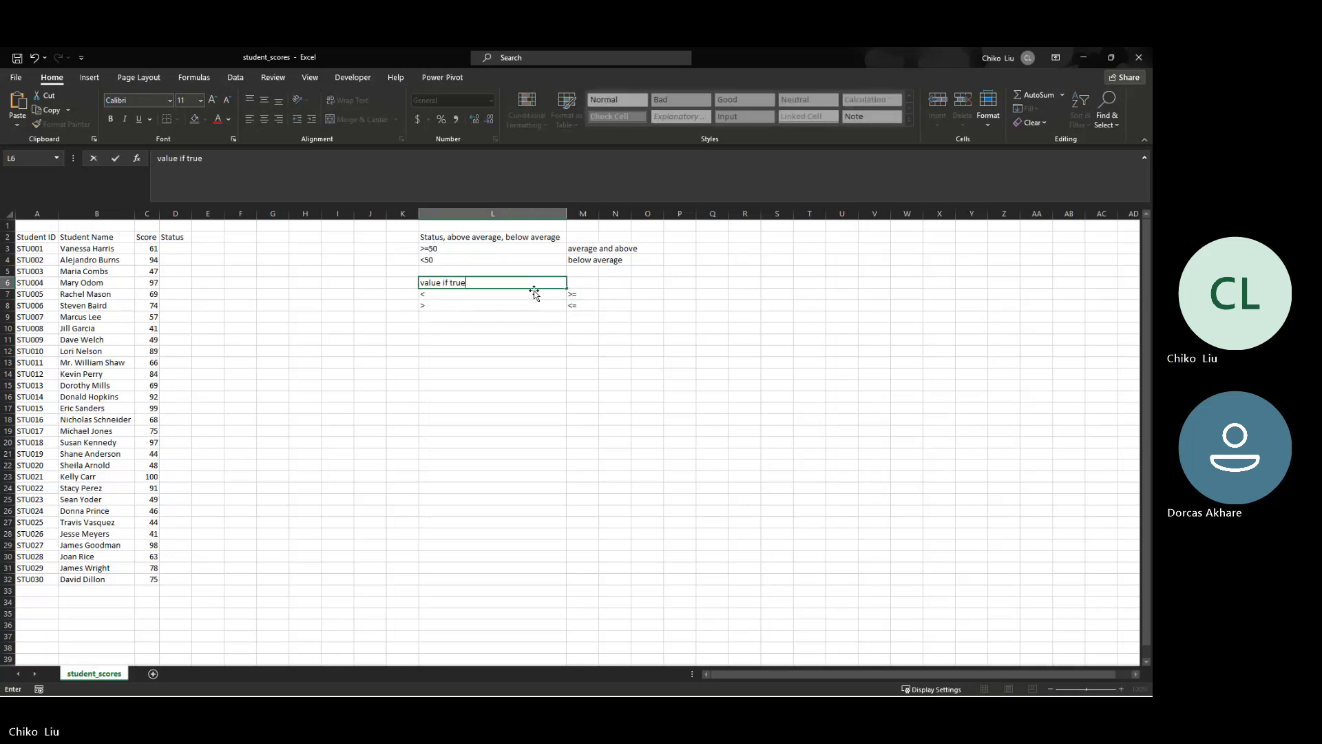
key(Tab)
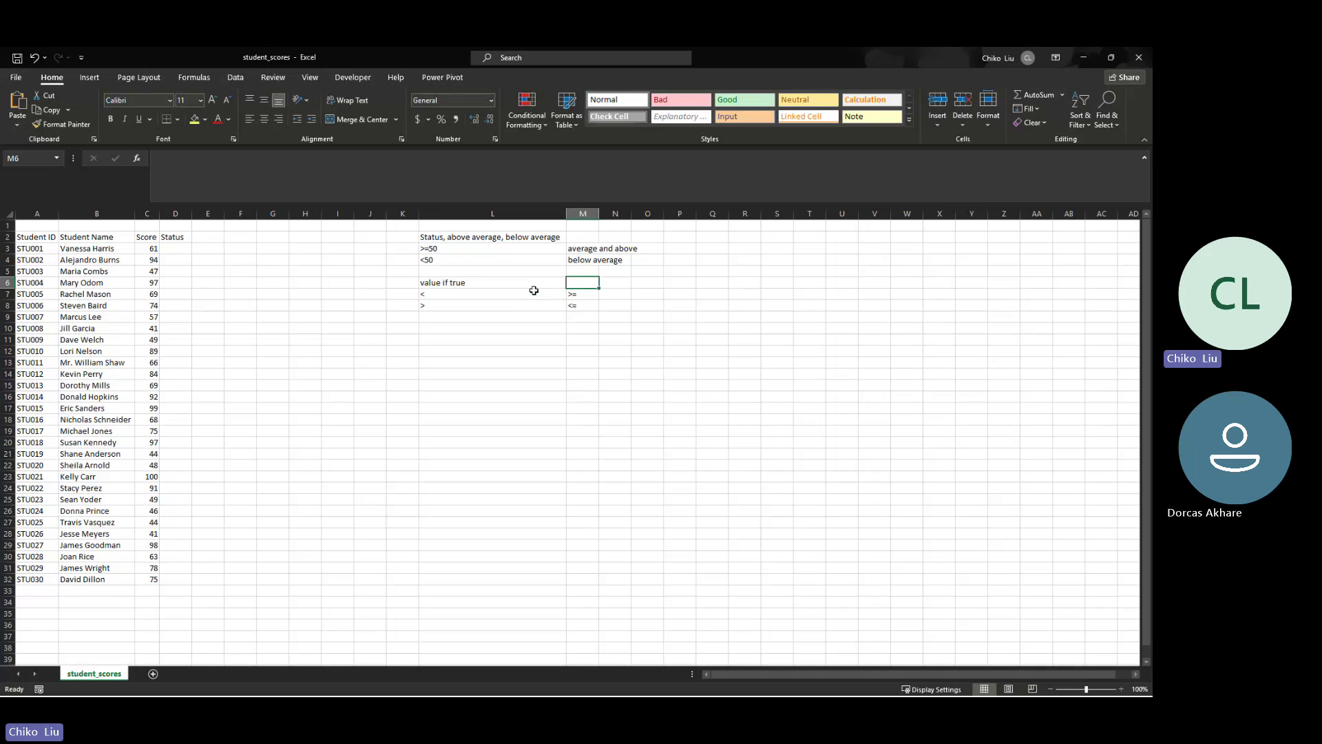
text(value)
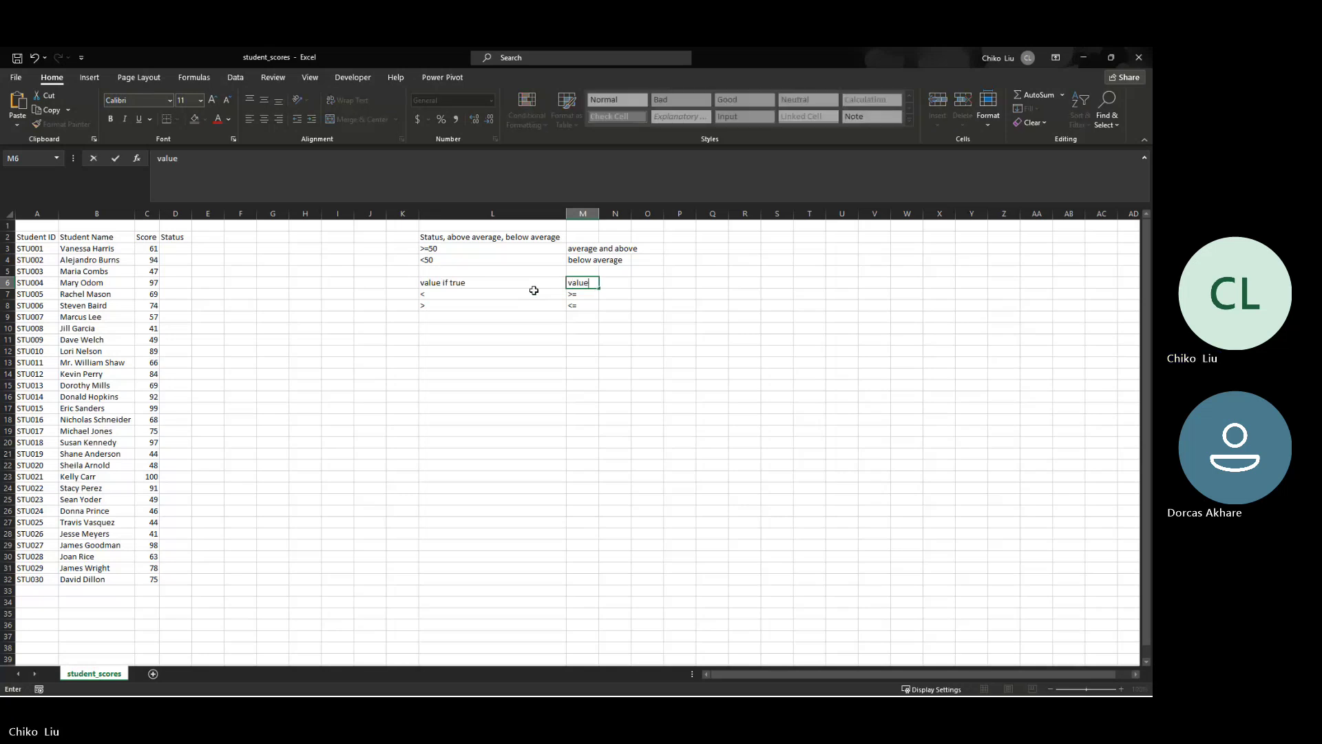
text( if false)
click(533, 292)
click(533, 285)
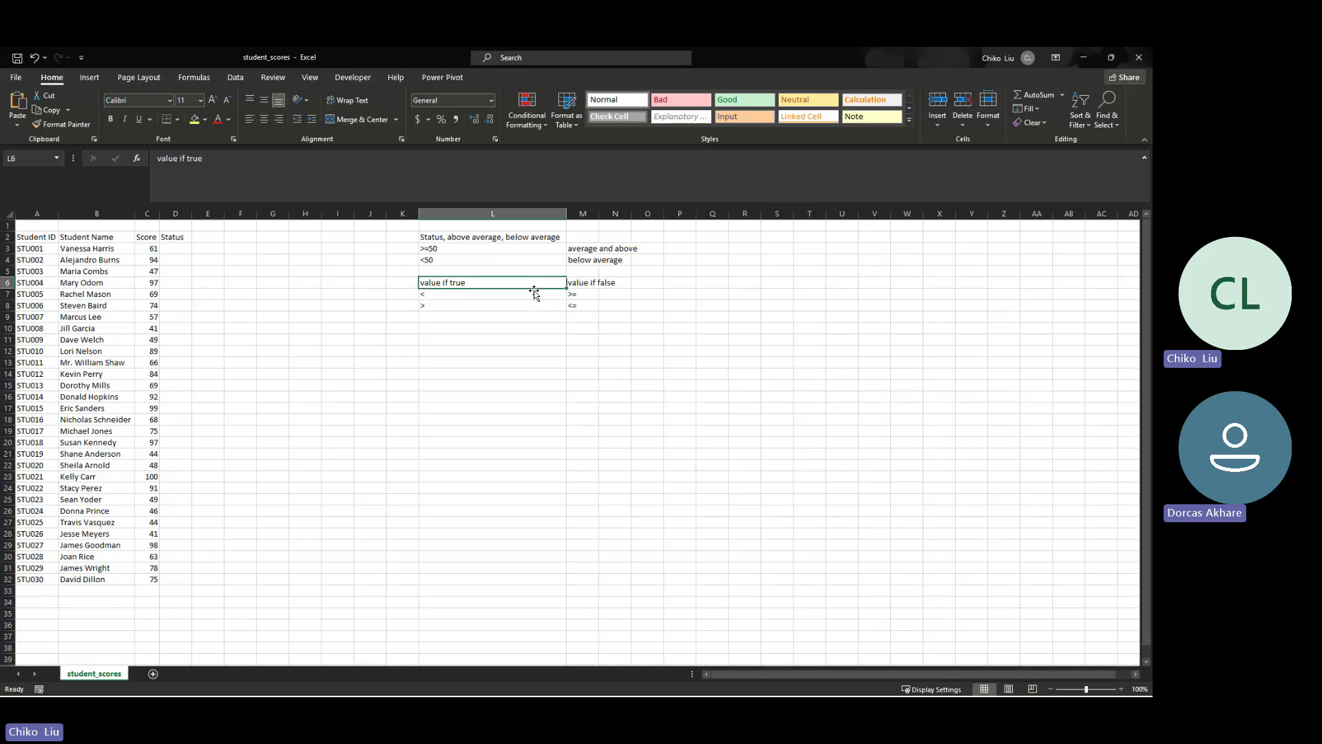
click(535, 293)
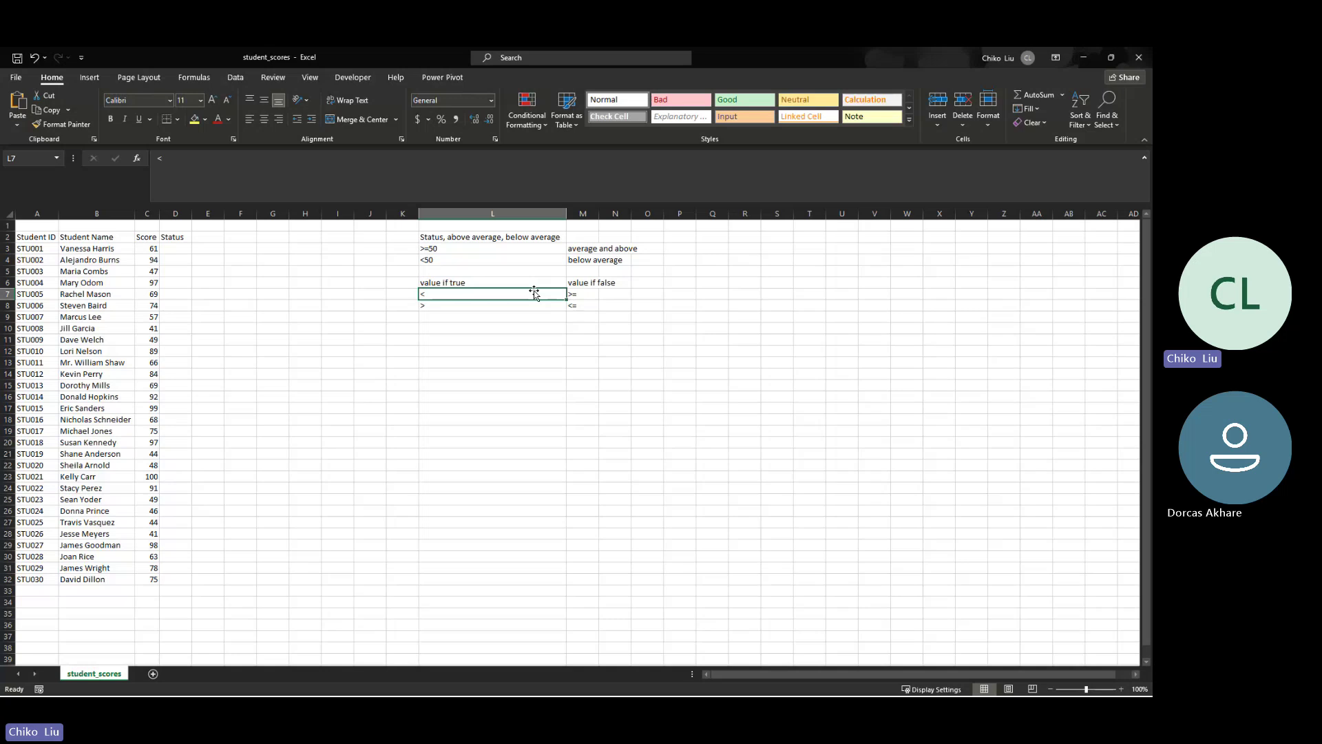
Search for the IF function and insert it in D3, the first cell under Status
click(179, 251)
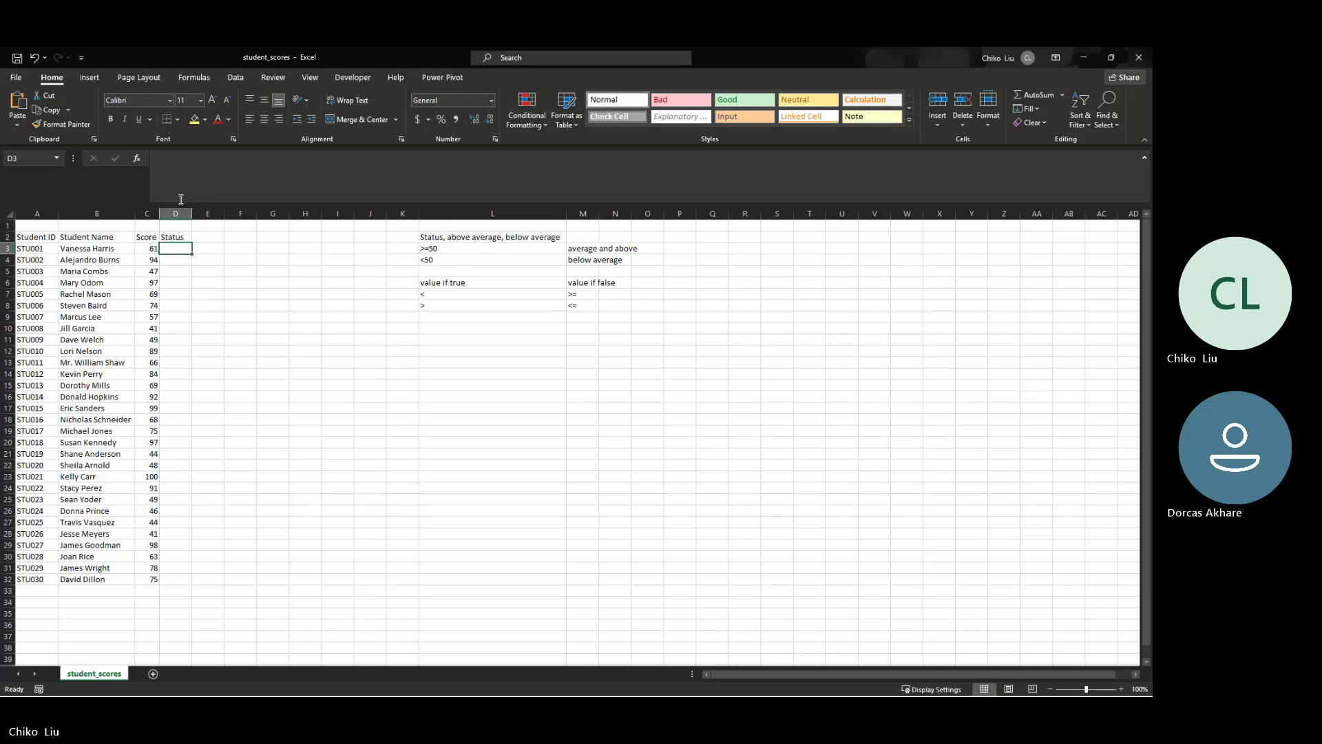
click(137, 159)
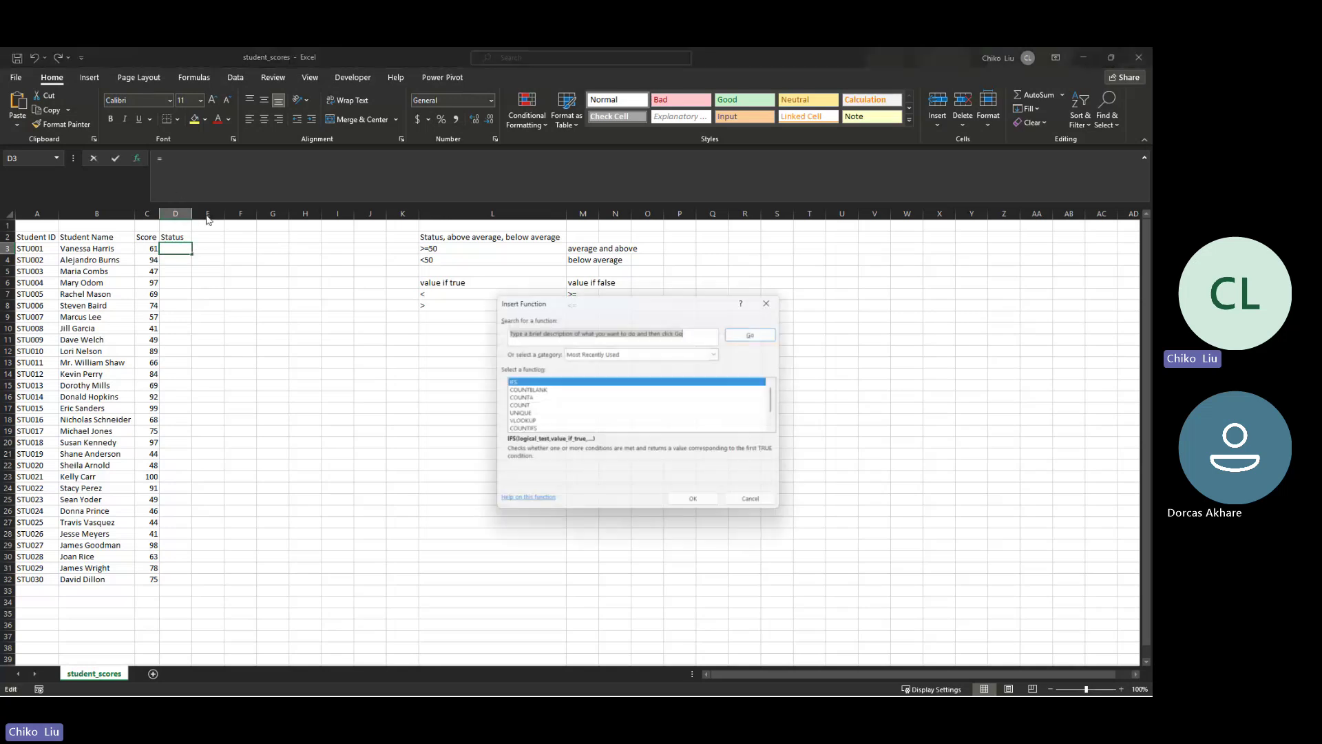
text(if)
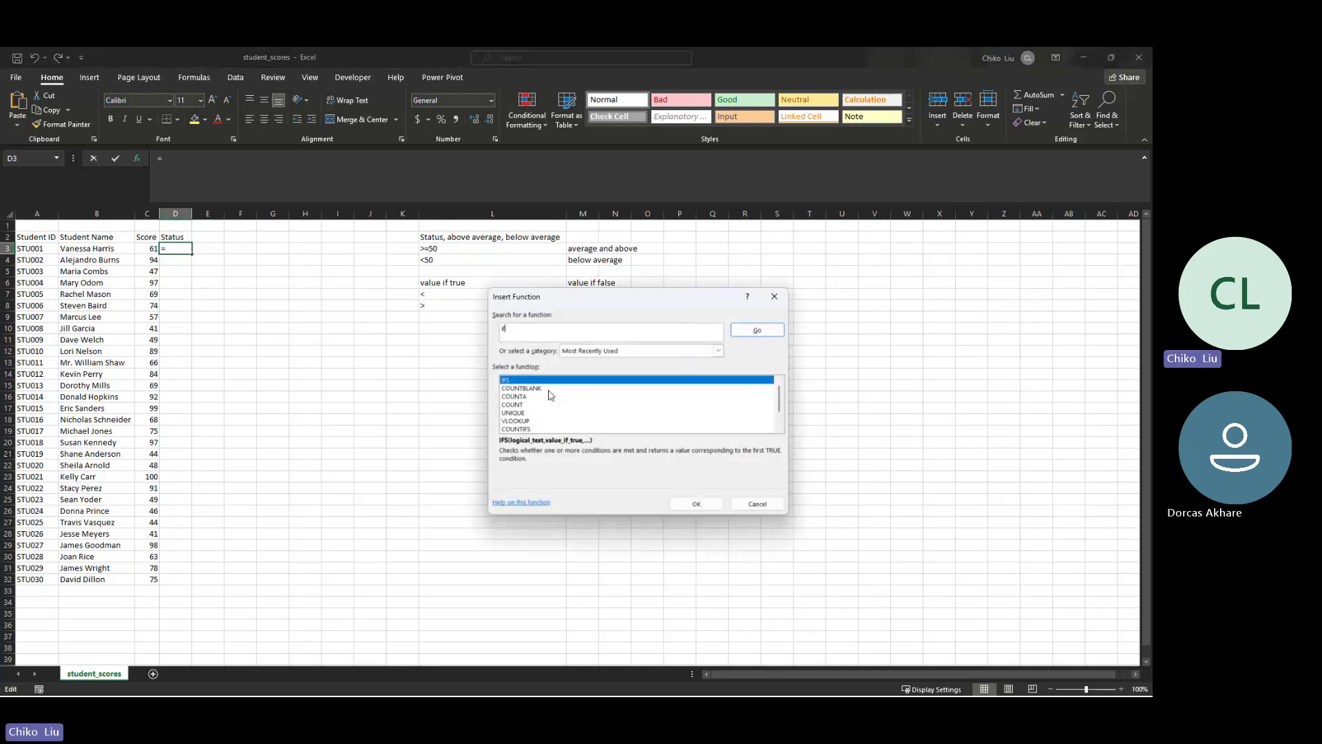
key(Return)
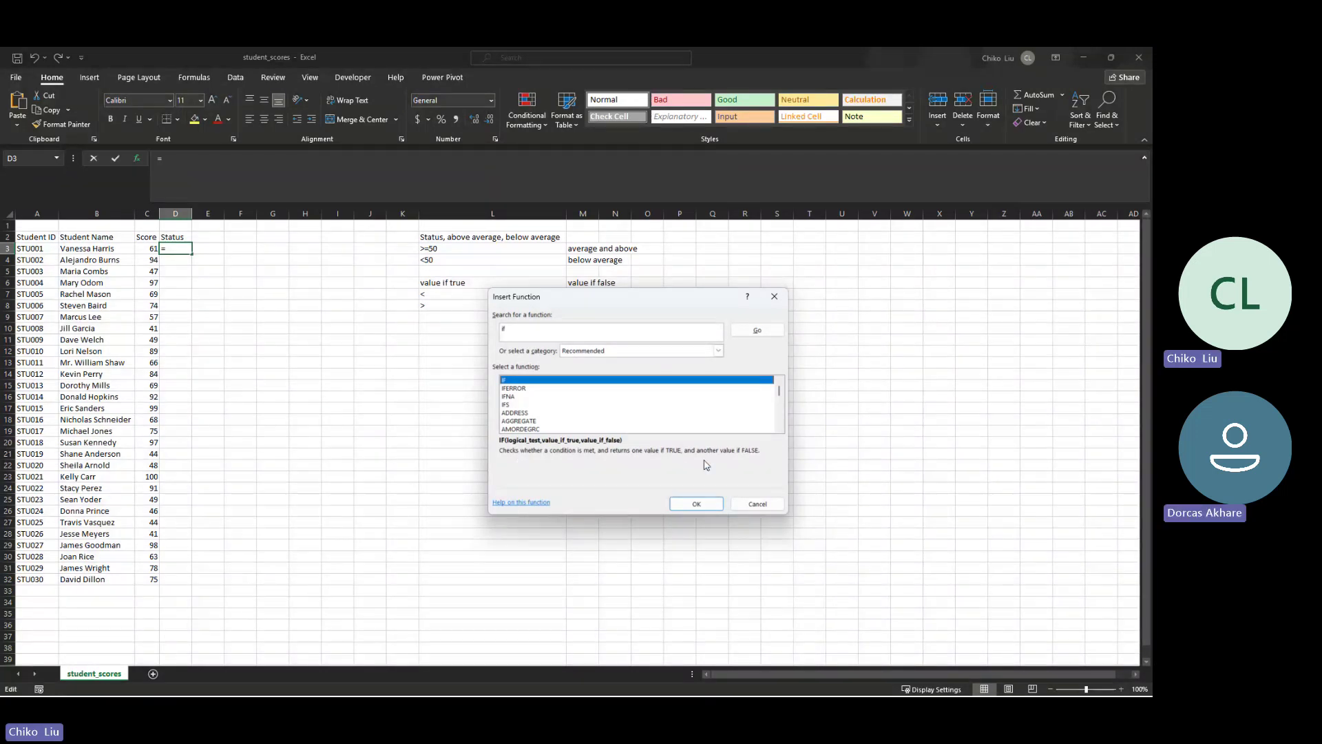
click(697, 504)
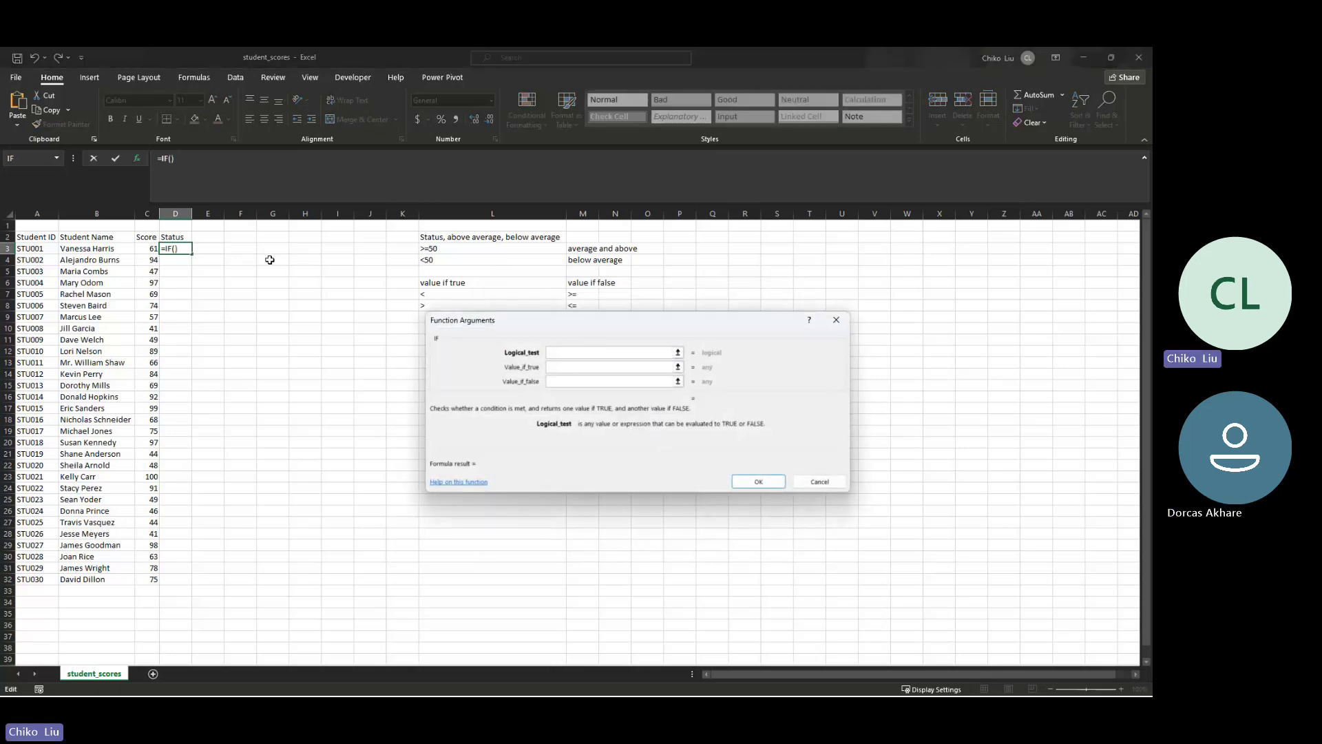
Set the IF function's logical test to $C3>=50, with only the column reference locked
click(151, 249)
key(F4)
key(F4)
key(F4)
drag(661, 321, 678, 381)
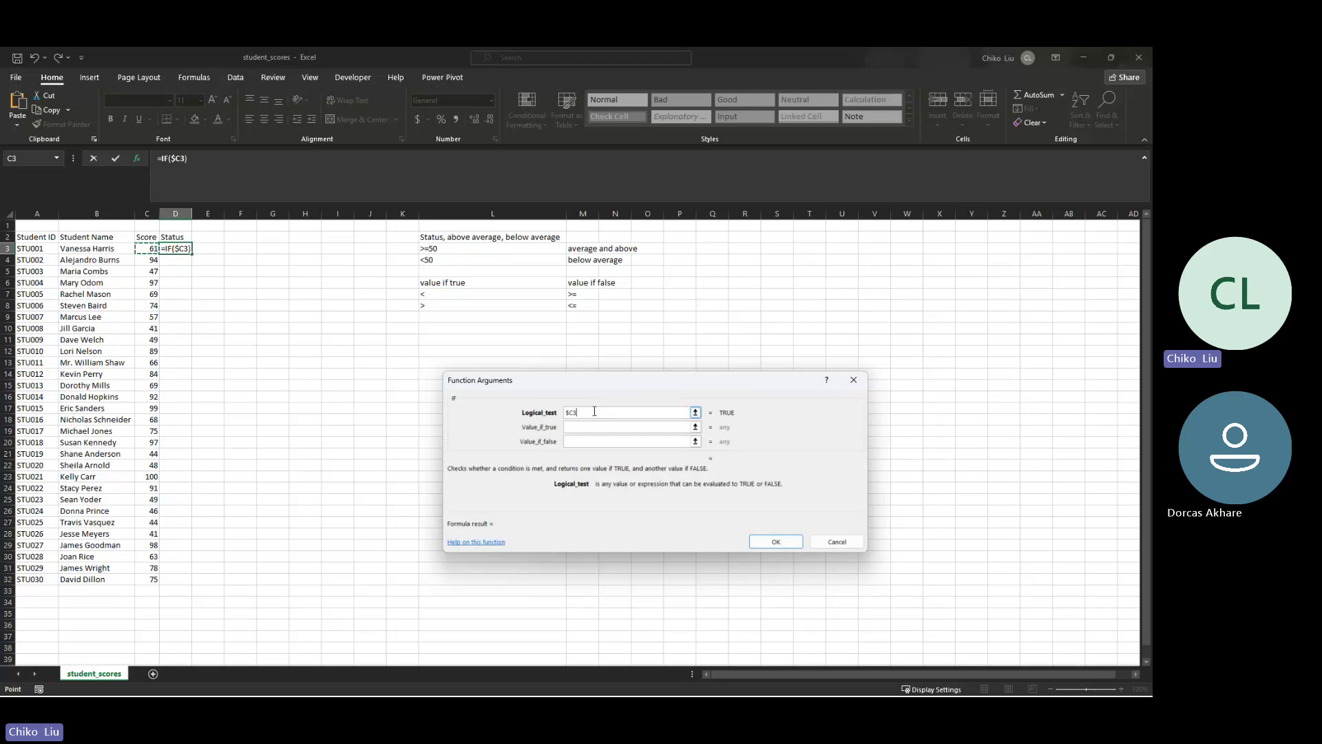
text(<)
text(50)
key(BackSpace)
key(BackSpace)
key(BackSpace)
text(>=50)
key(Tab)
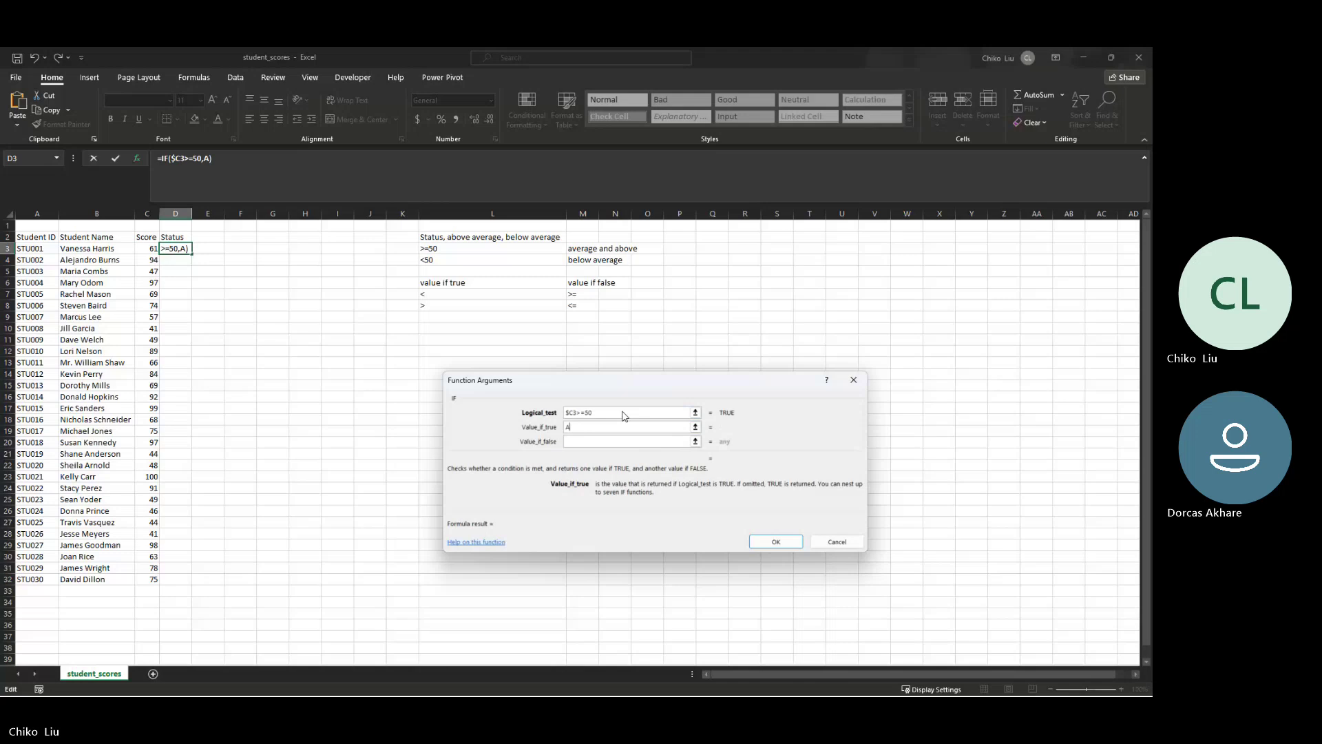
Complete the IF function in D3 with "Average and above" as the true value and "below average" as the false value
text(verage and above)
key(Tab)
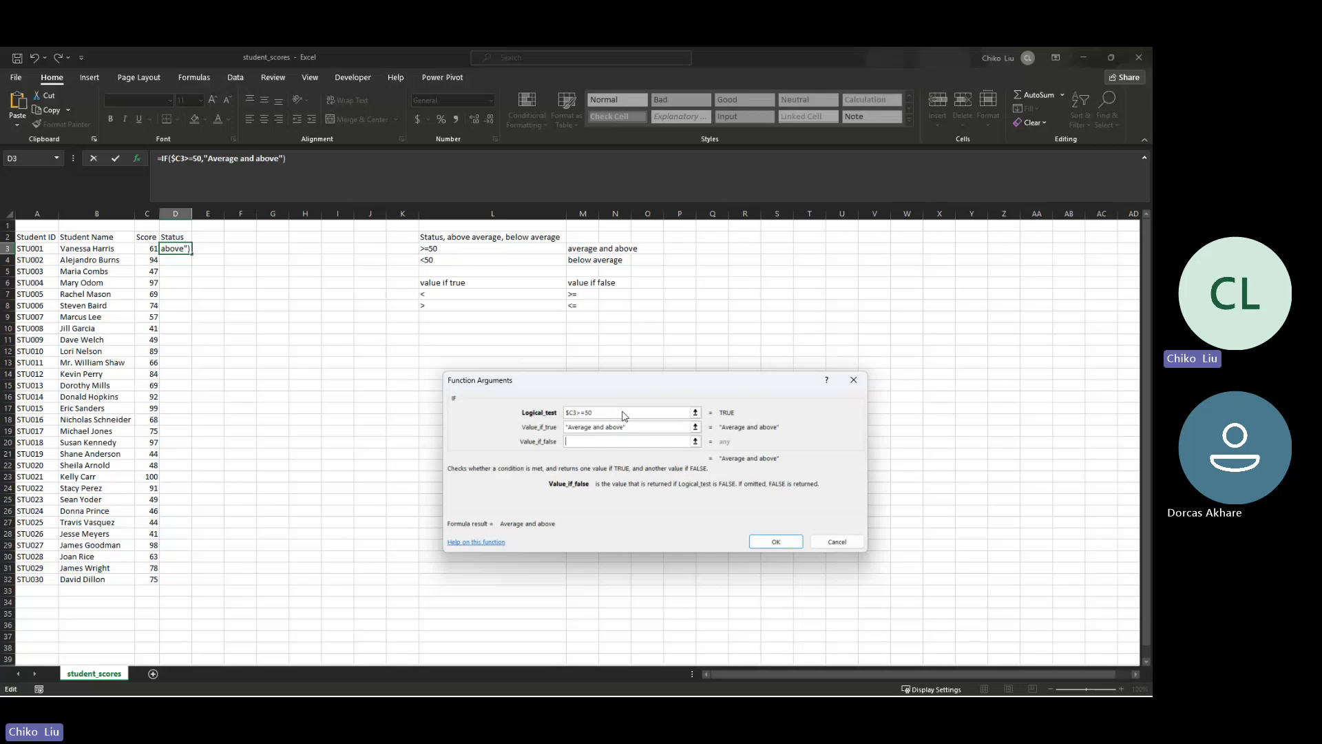
text(b)
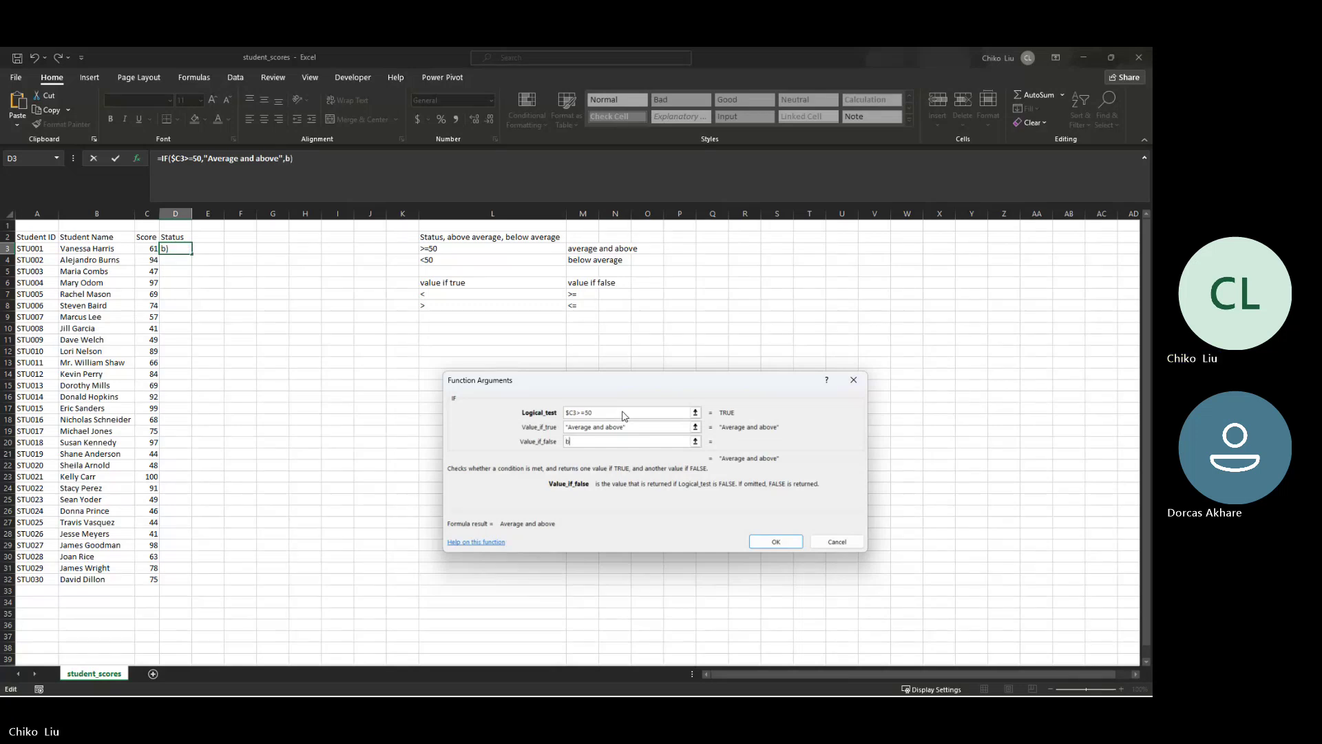
text(elow average)
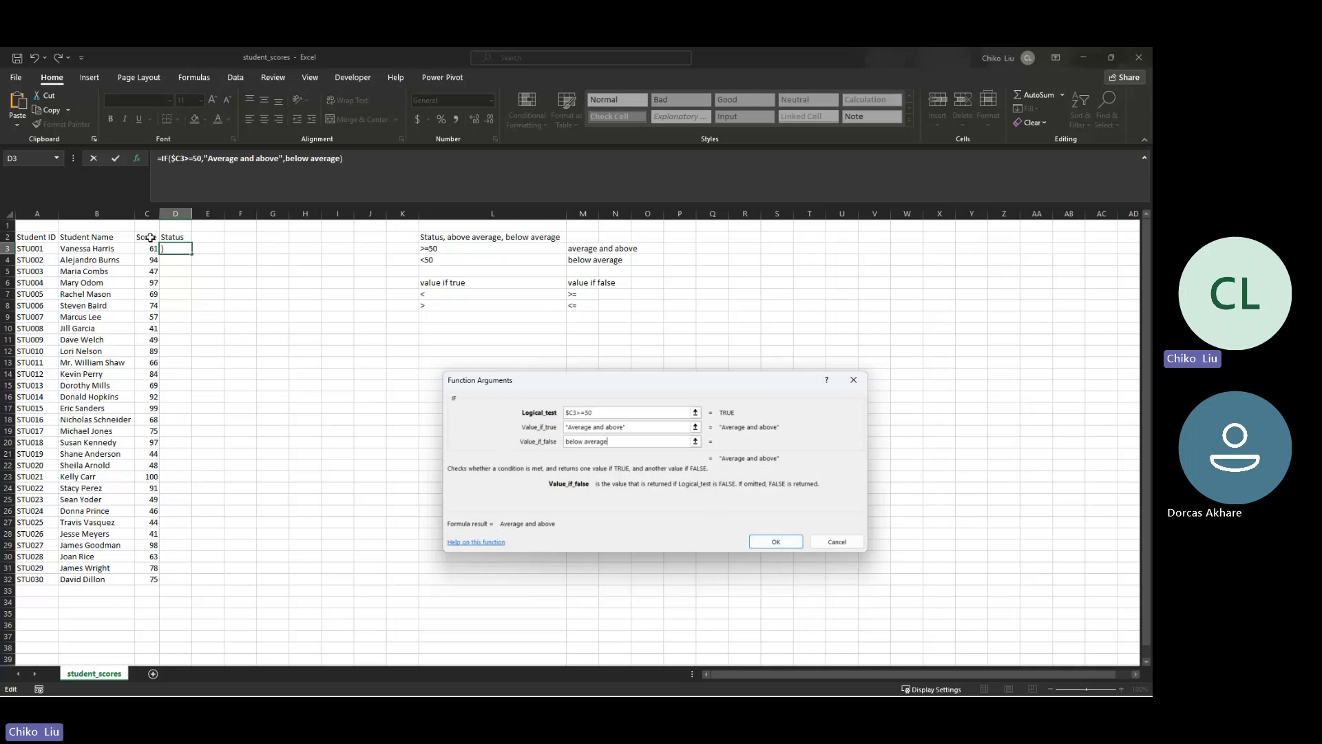
click(774, 541)
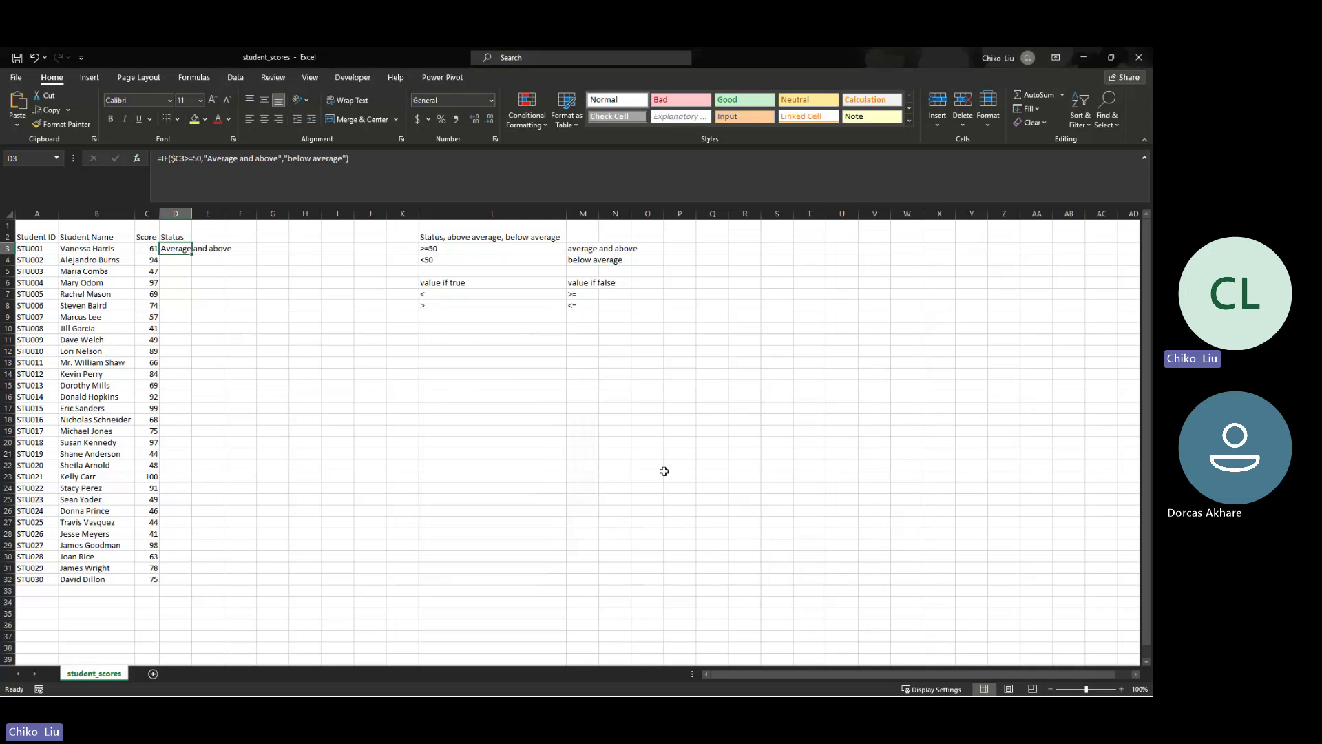
Fill the IF formula from D3 down through D32 and autofit the Status column's width
drag(192, 254, 180, 583)
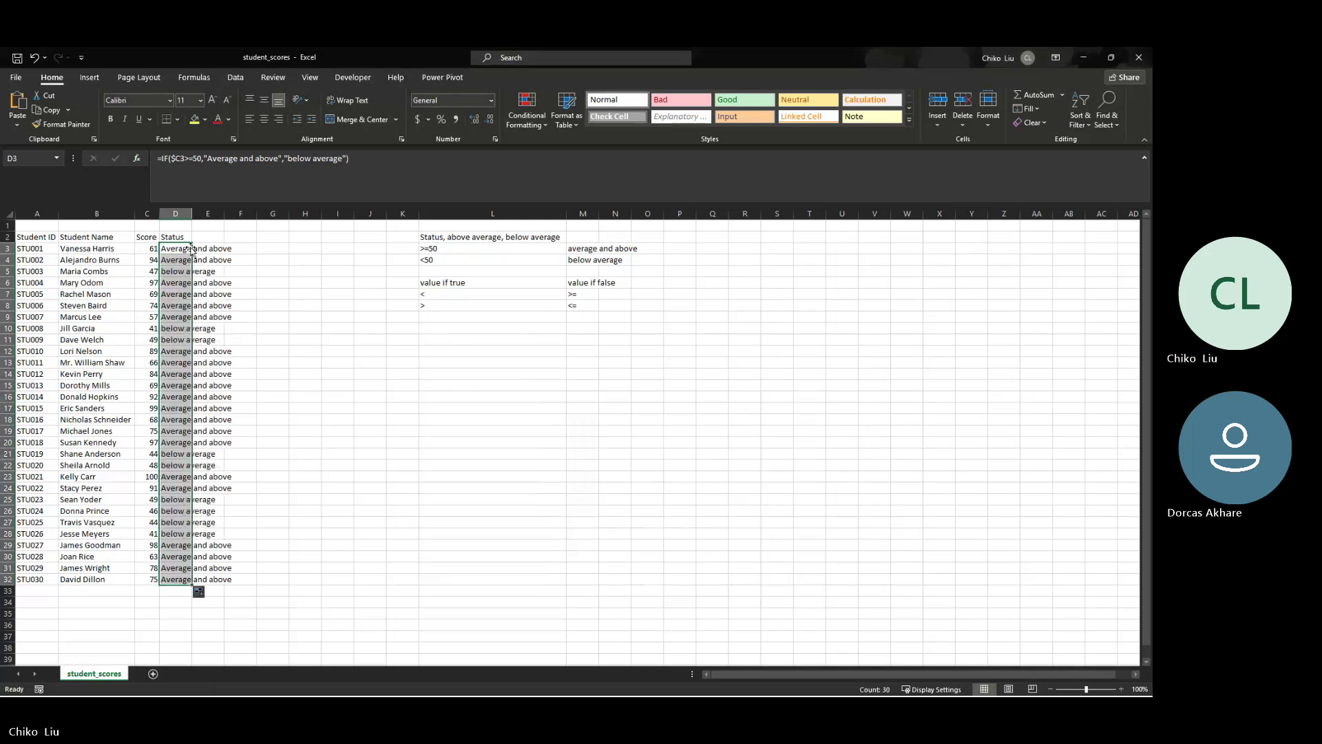
double_click(192, 214)
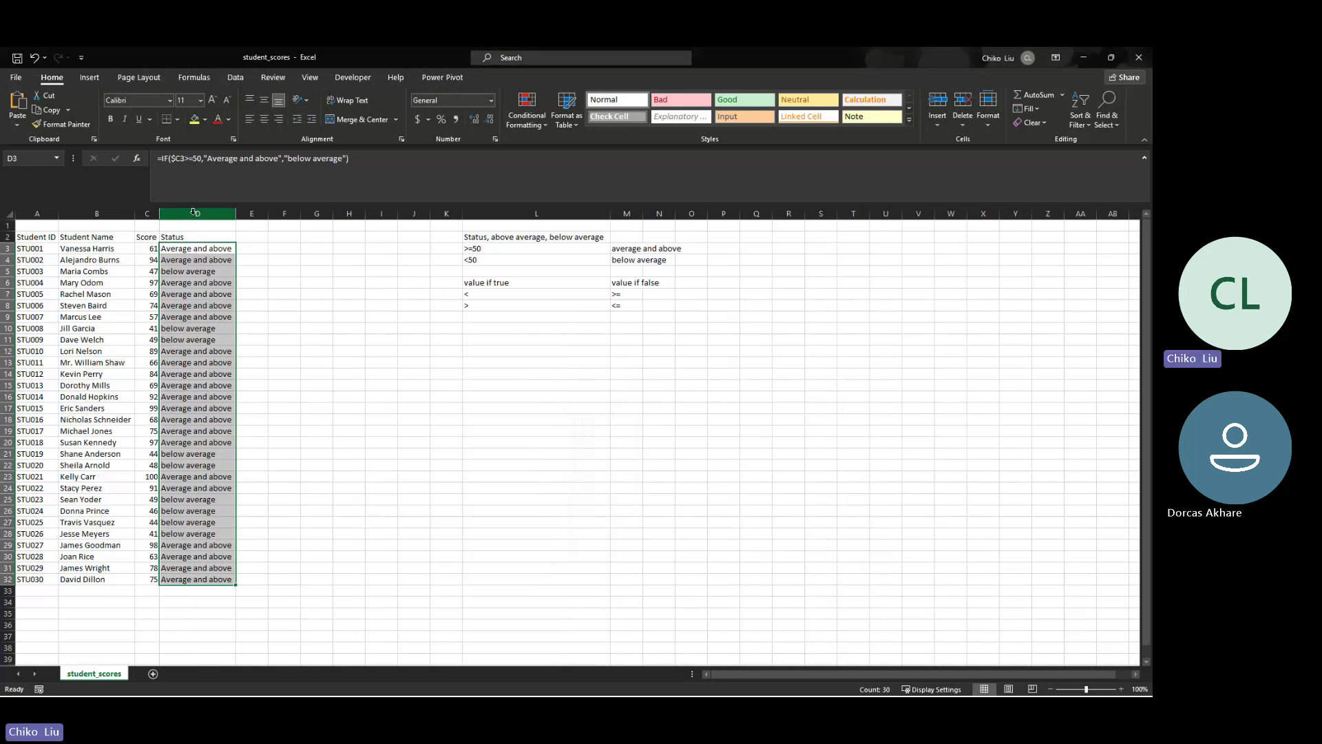
Add the header Grade in E2, beside Status
click(249, 237)
text(g)
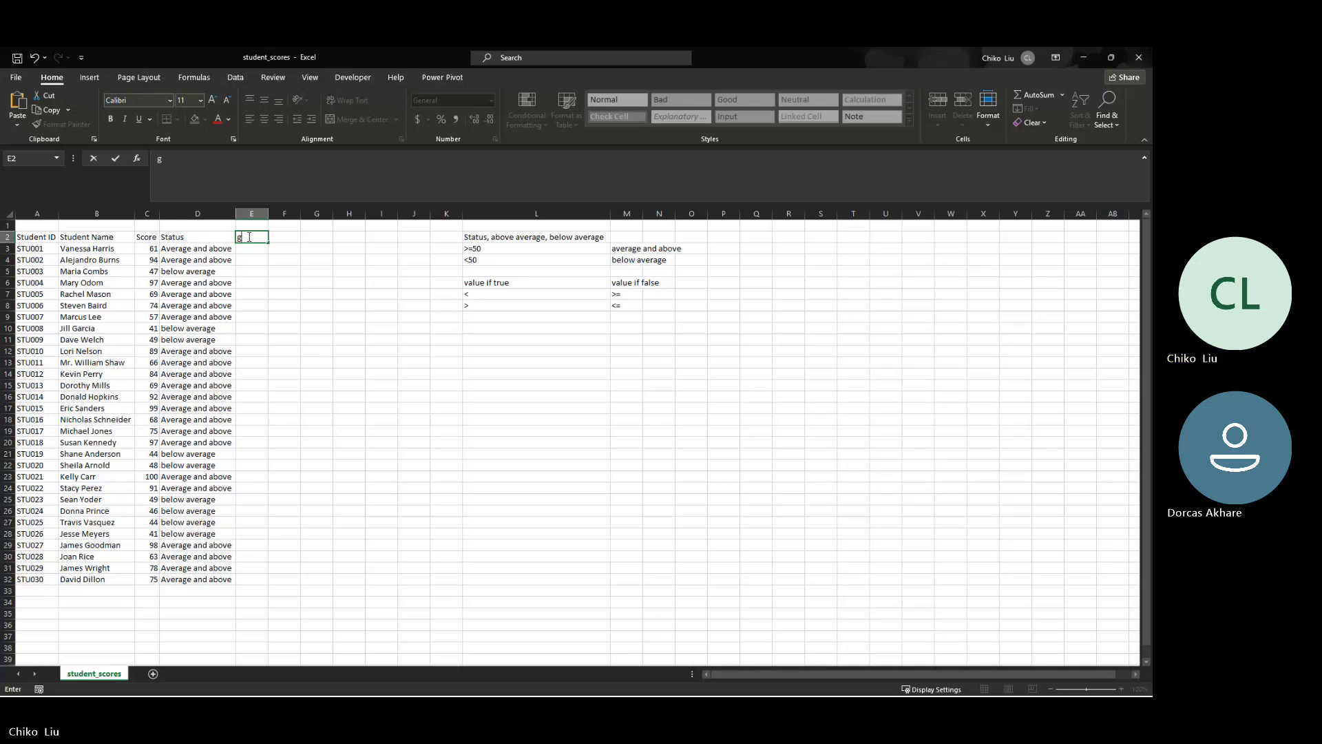
text(rade)
key(Right)
Start a grading key with "85 above" in R2 and grade A in S2, and widen column R to show the text
key(Right)
key(Right)
key(Right)
key(Right)
key(Right)
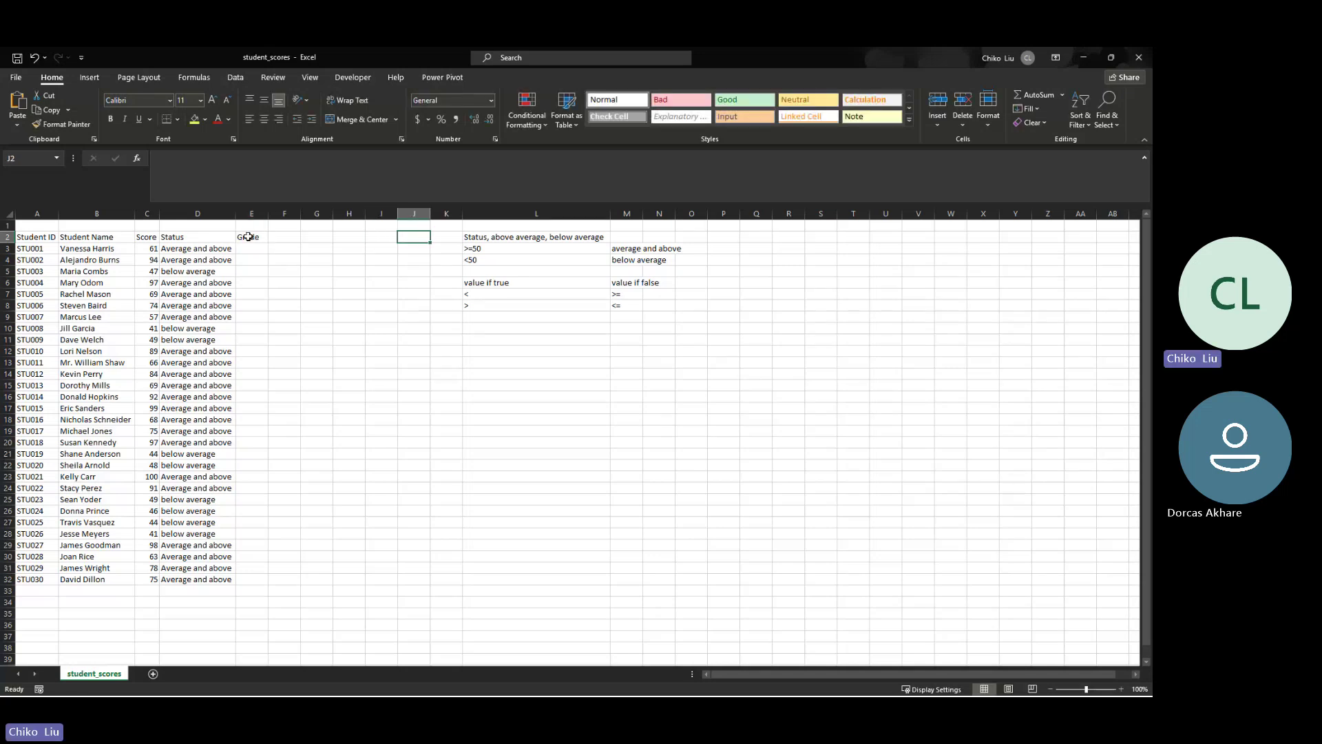
key(Down)
key(Down)
key(Up)
key(Up)
key(Right)
key(Right)
key(Right)
key(Right)
key(Right)
key(Right)
key(Right)
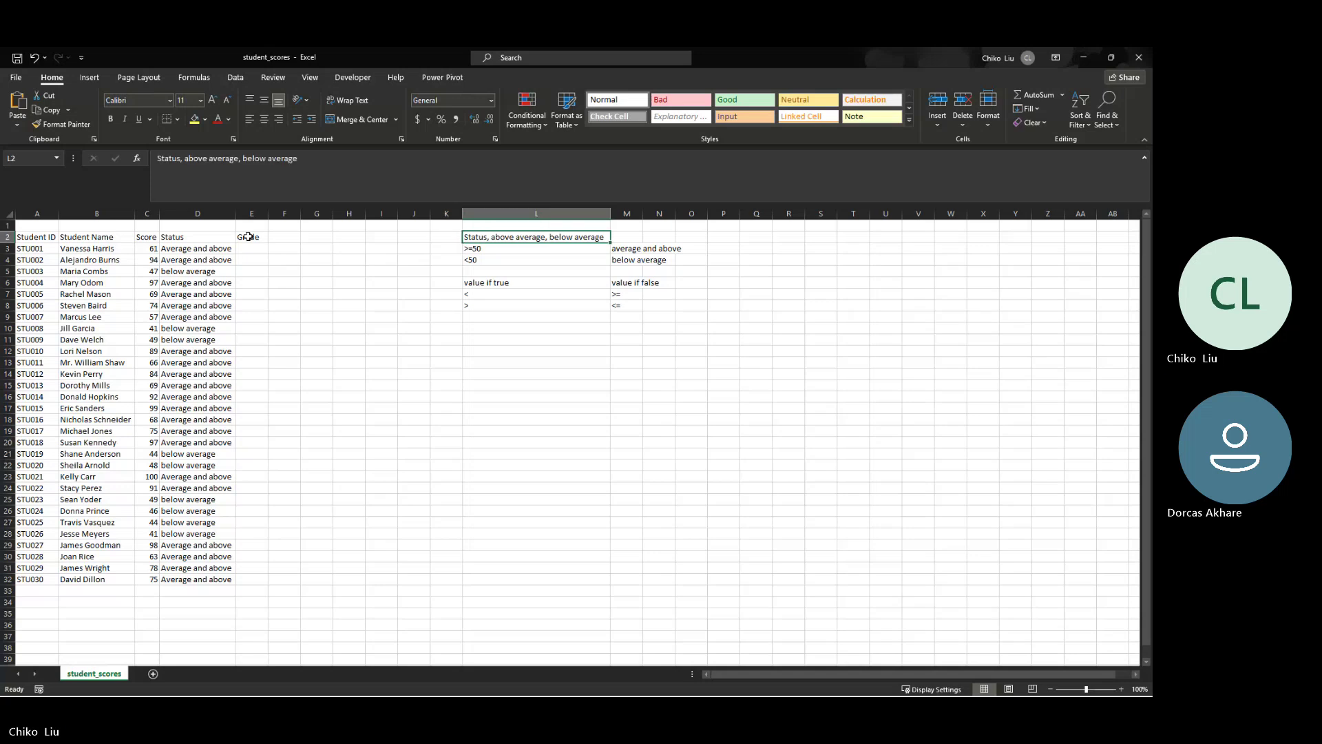
key(Right)
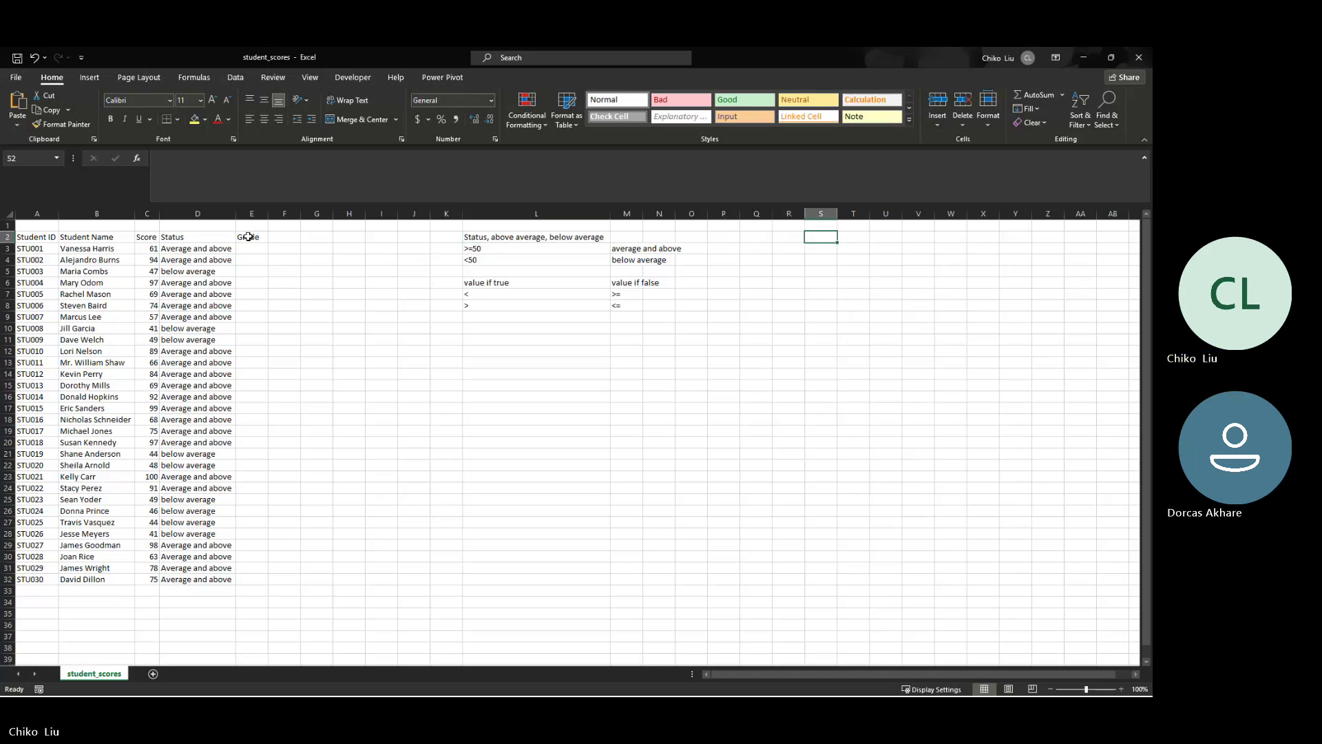
text(a)
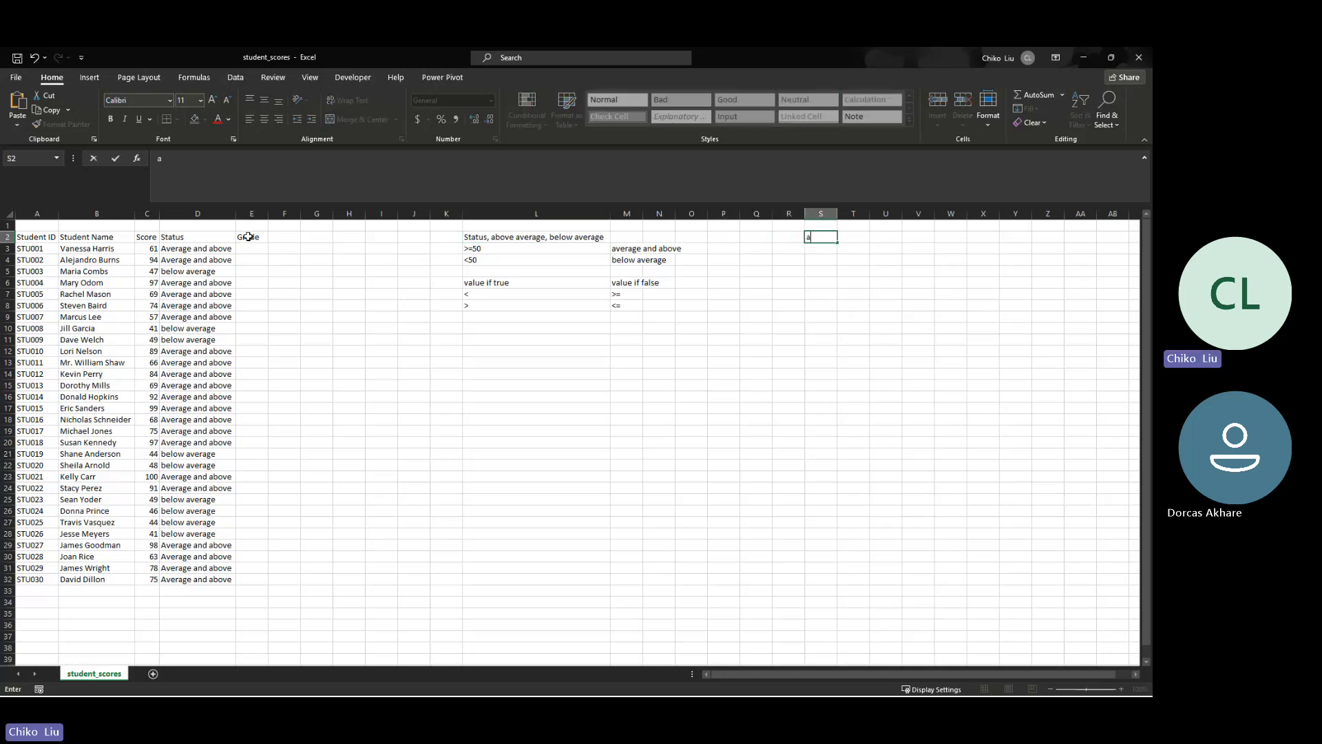
key(BackSpace)
text(A)
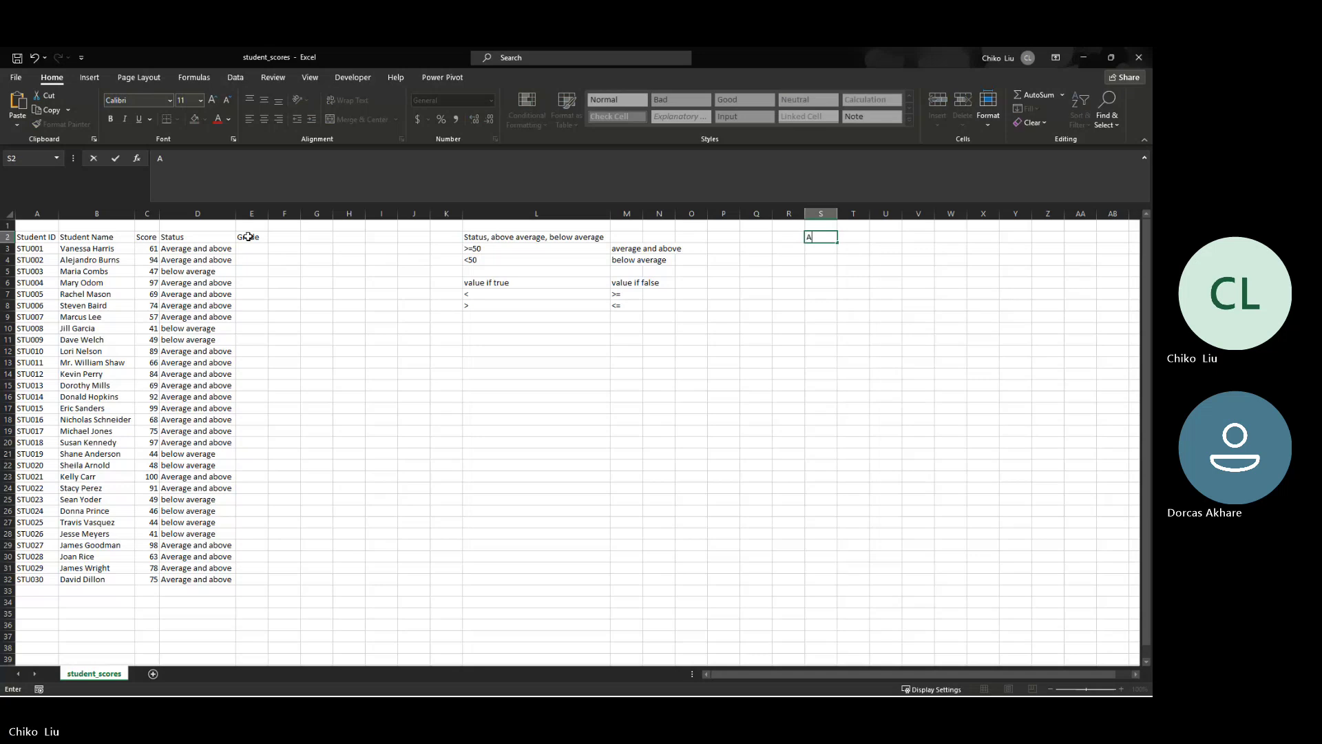
key(Left)
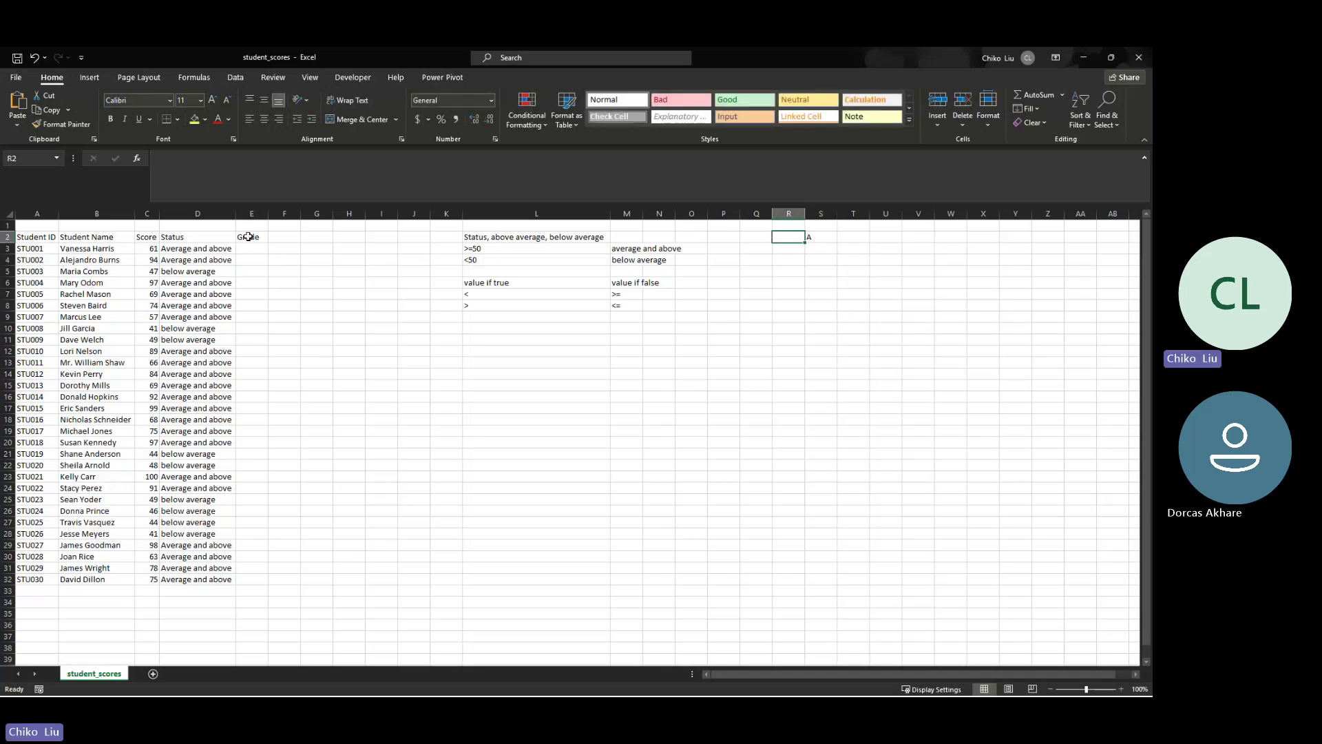
key(BackSpace)
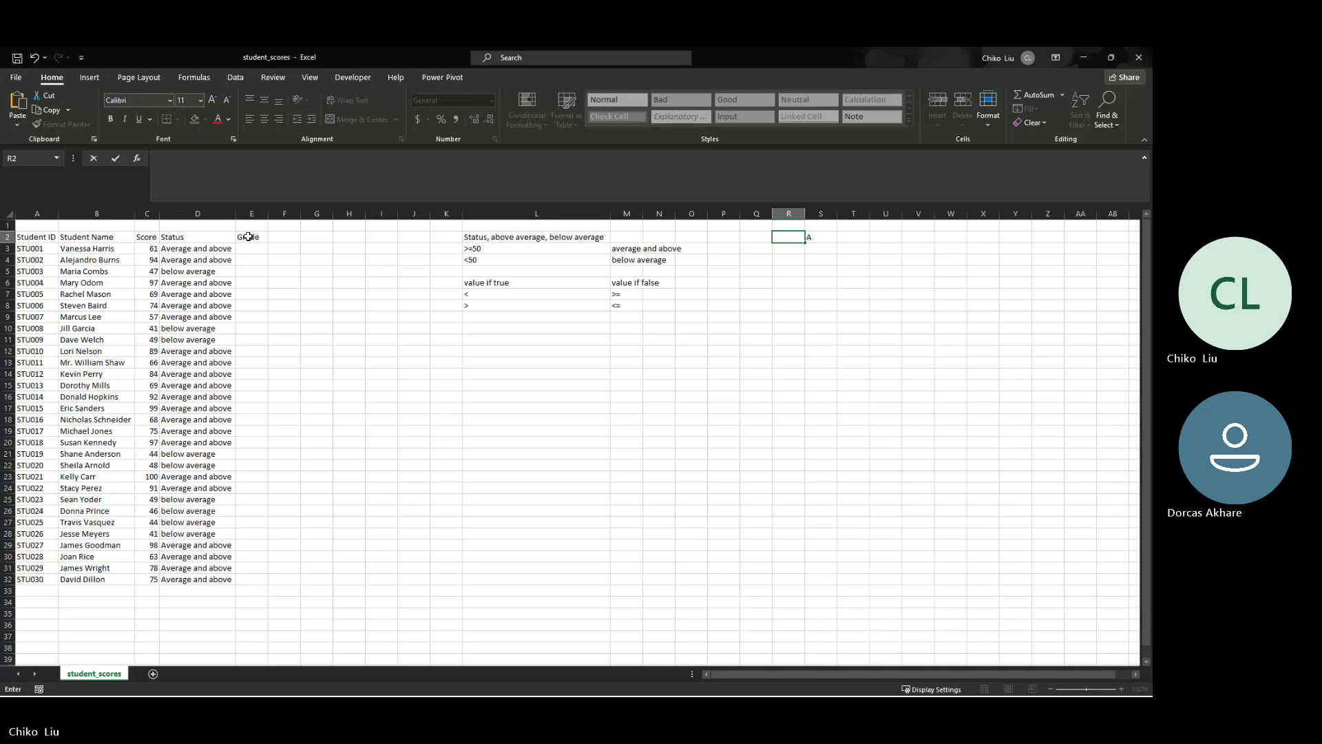
text(85 above)
key(Return)
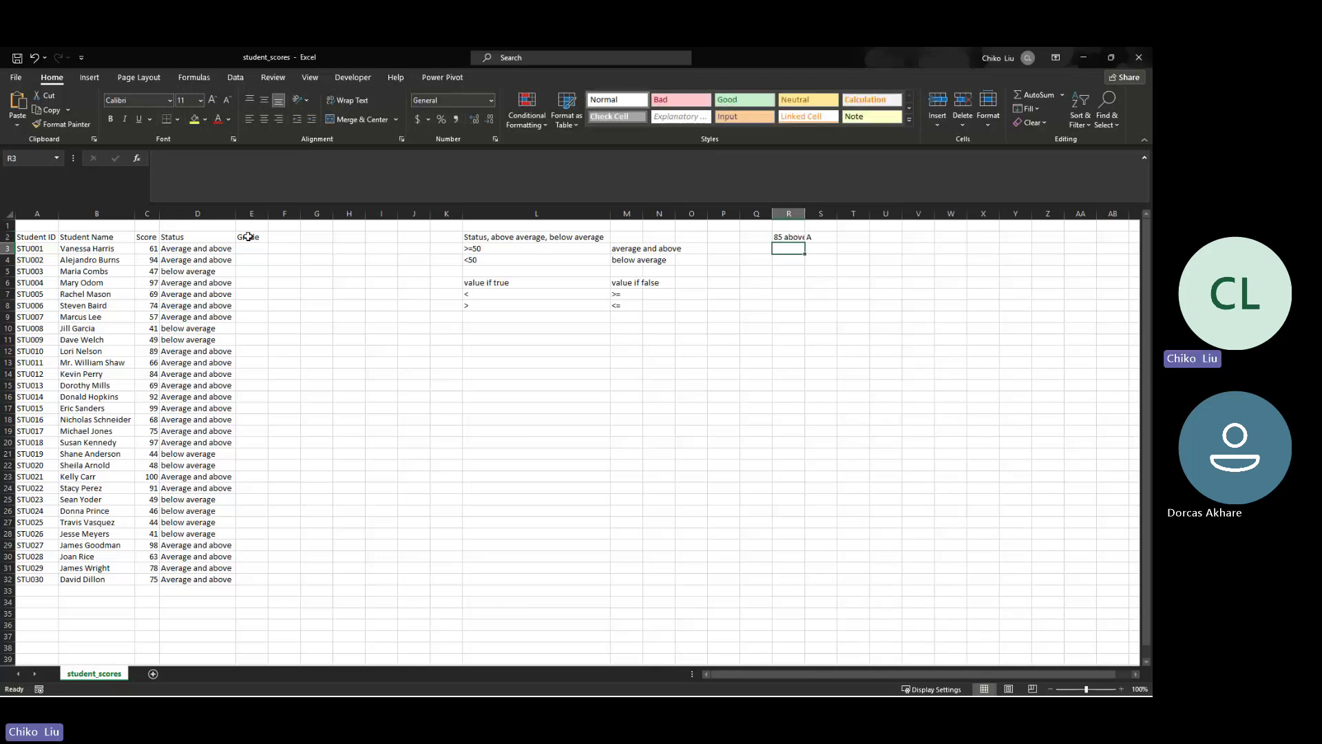
drag(805, 214, 809, 215)
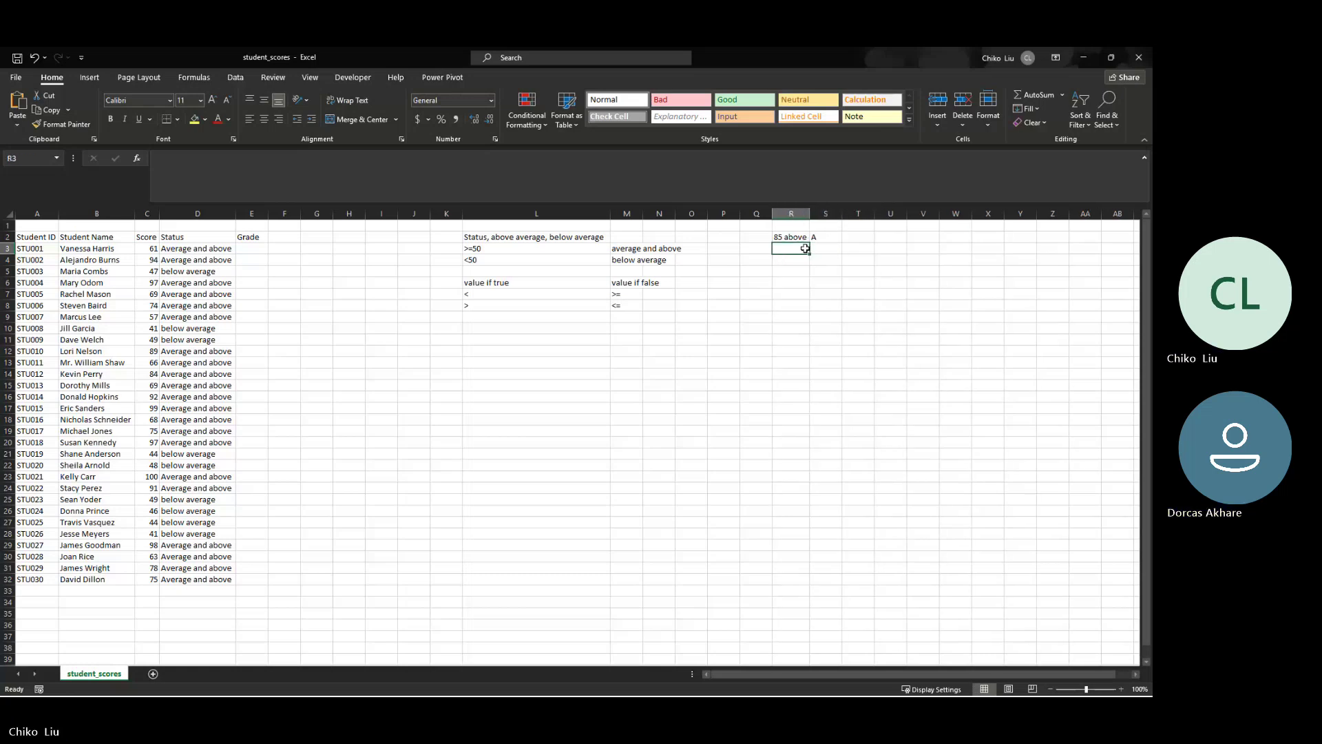
Add grade B in S3 of the grading key with the score range "70 - 84" in R3
click(824, 250)
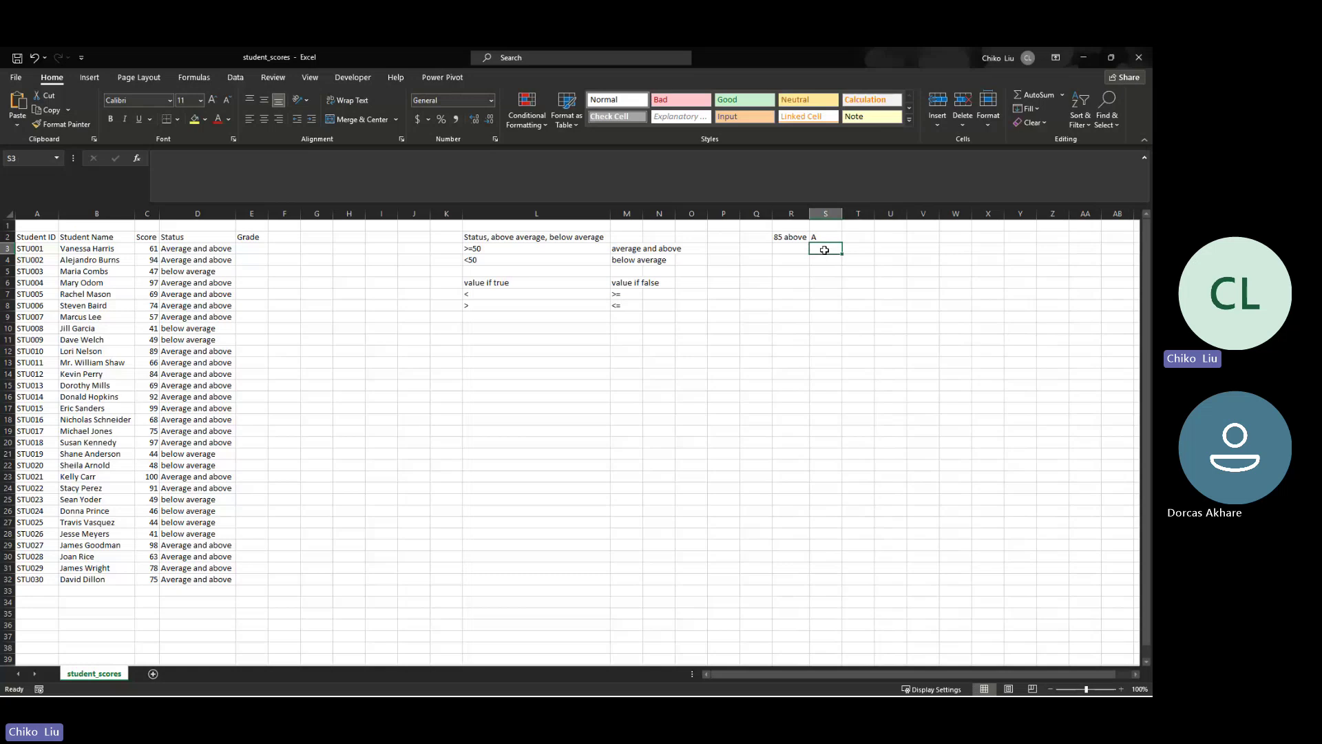
text(B)
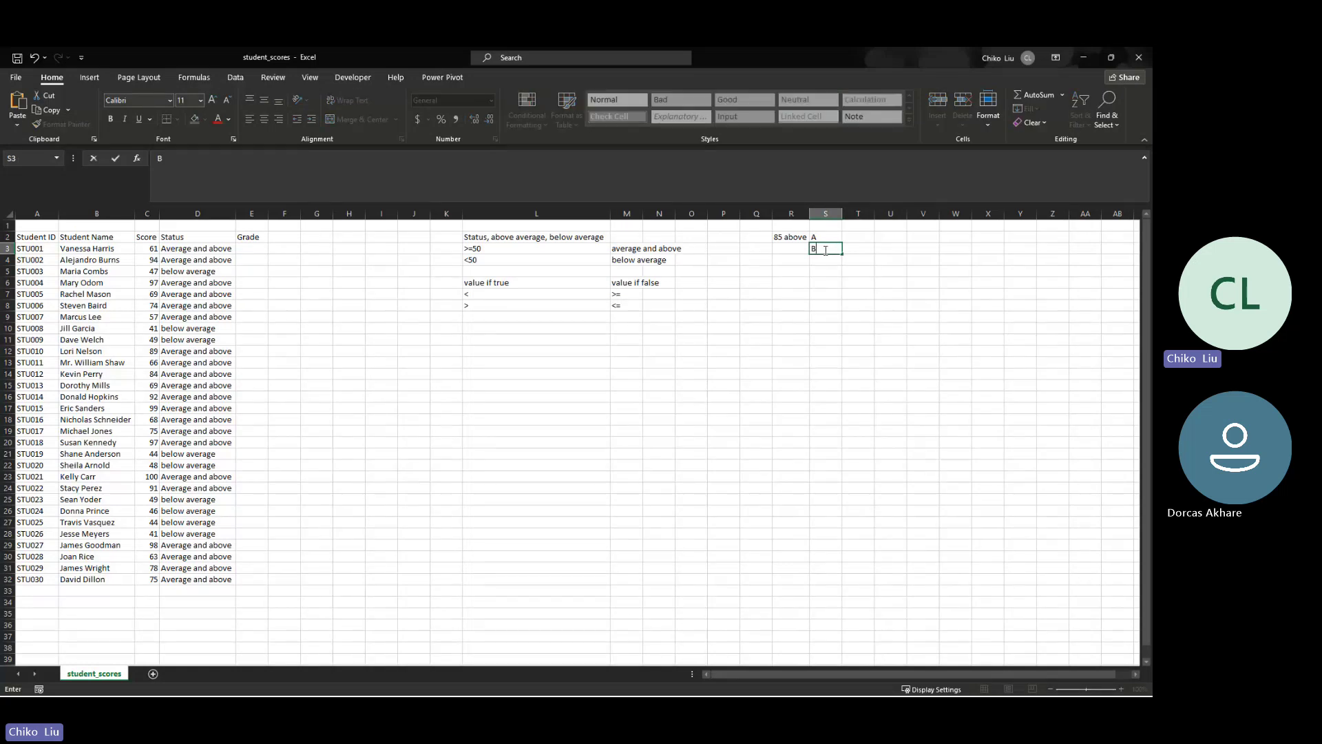
key(Left)
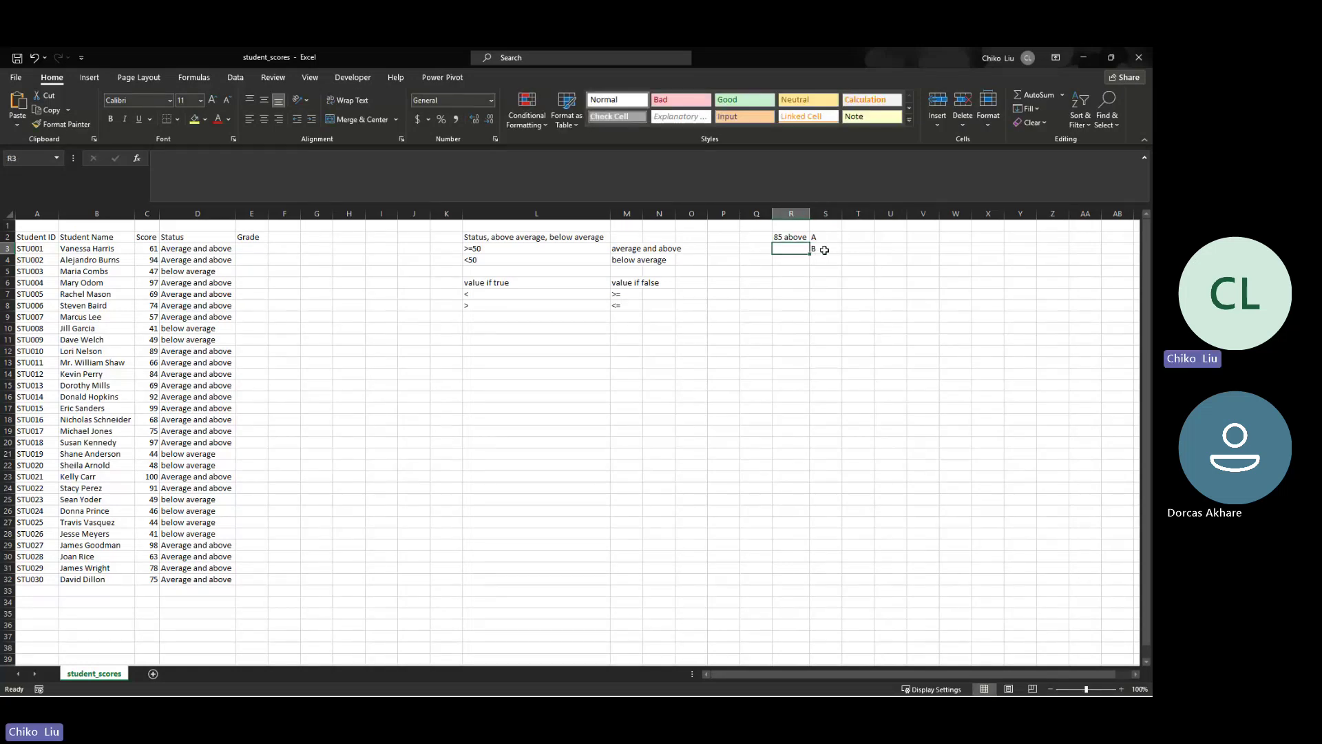
text(70)
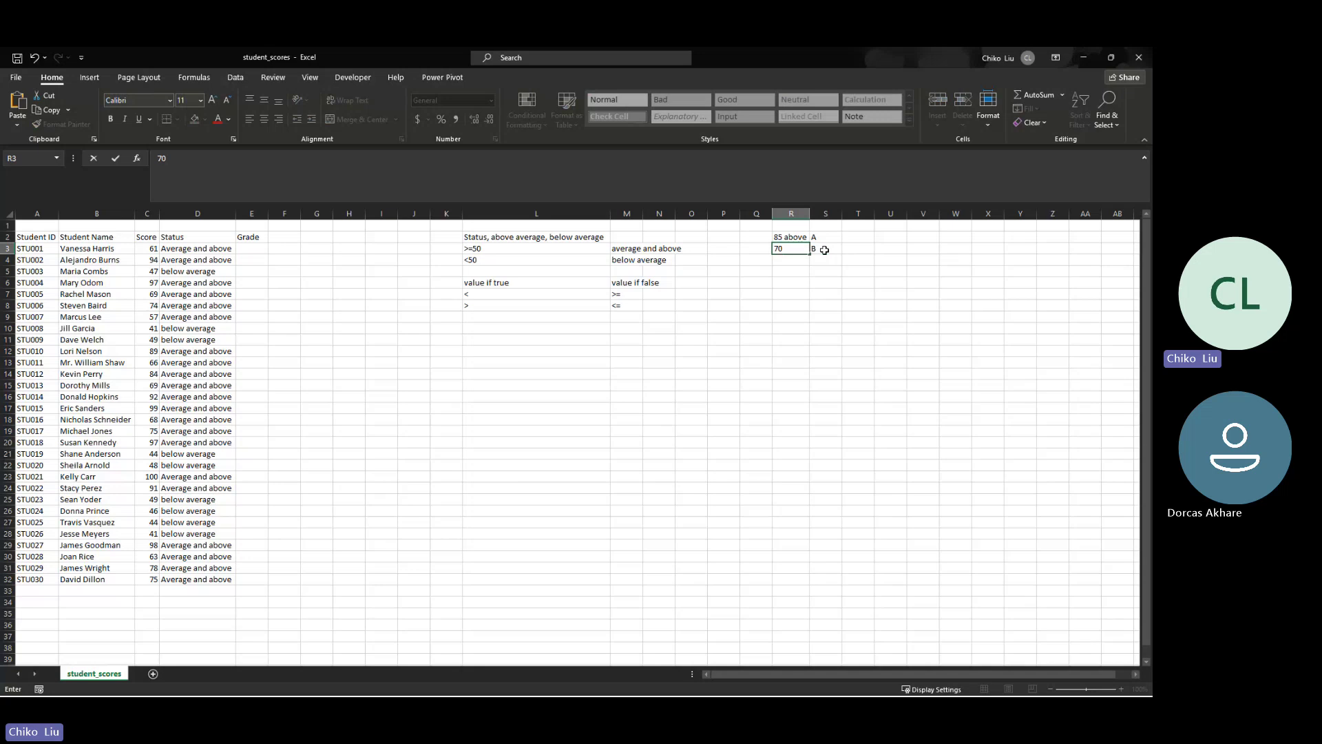
text( - 84)
key(Return)
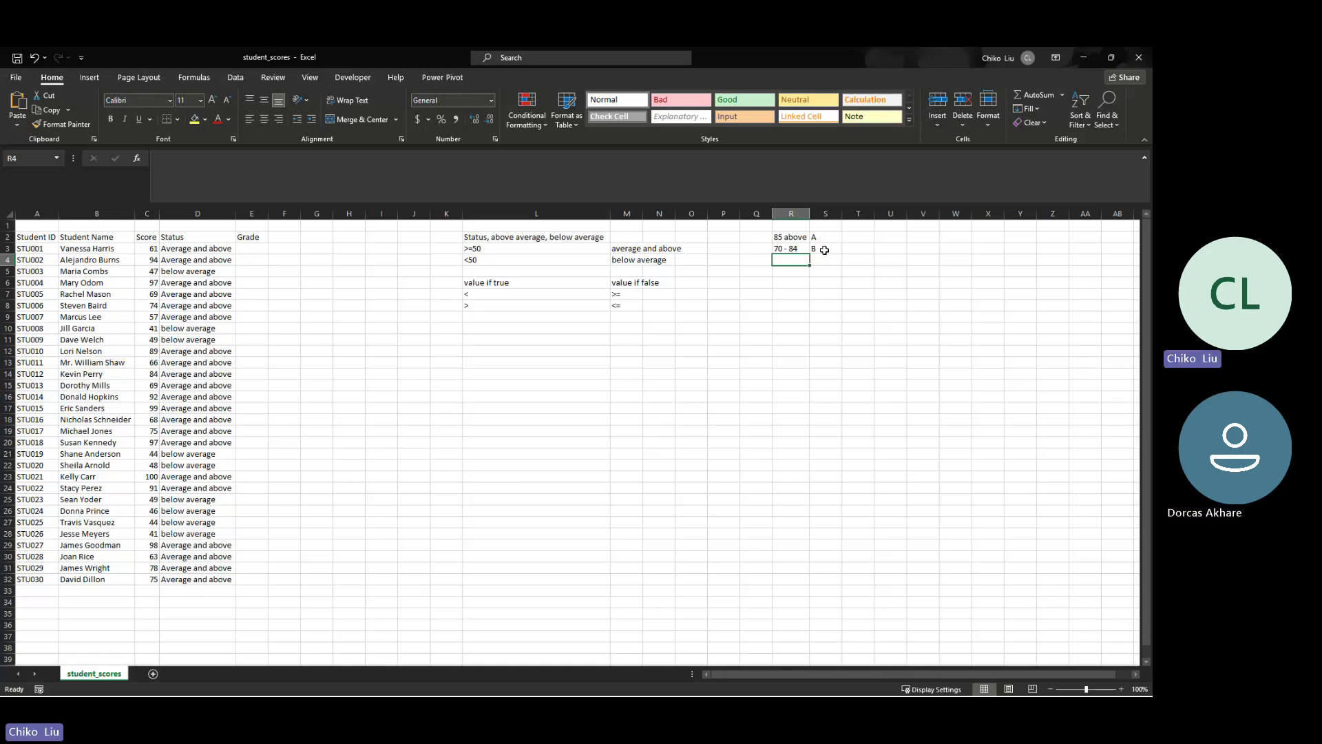
Add the score range "50 - 69" in R4 of the grading key with grade C in S4
text(50)
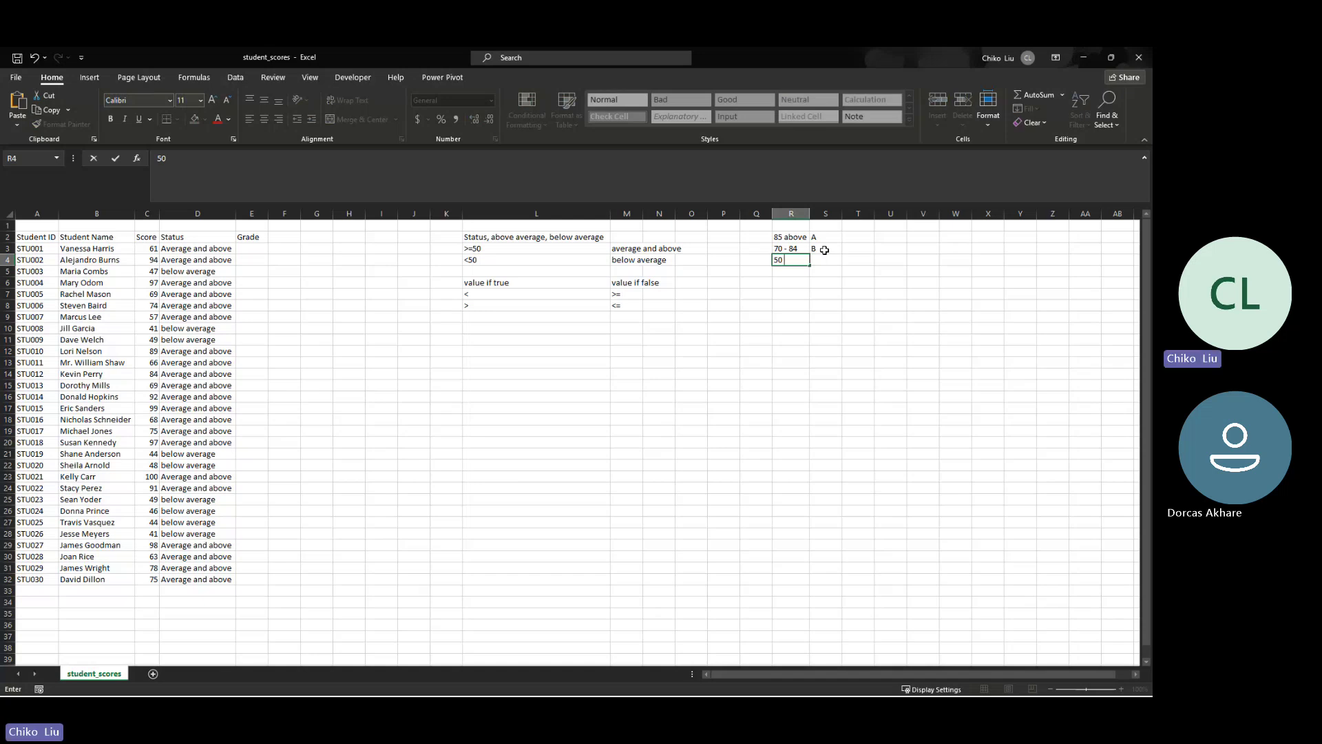
text( - 69)
key(Return)
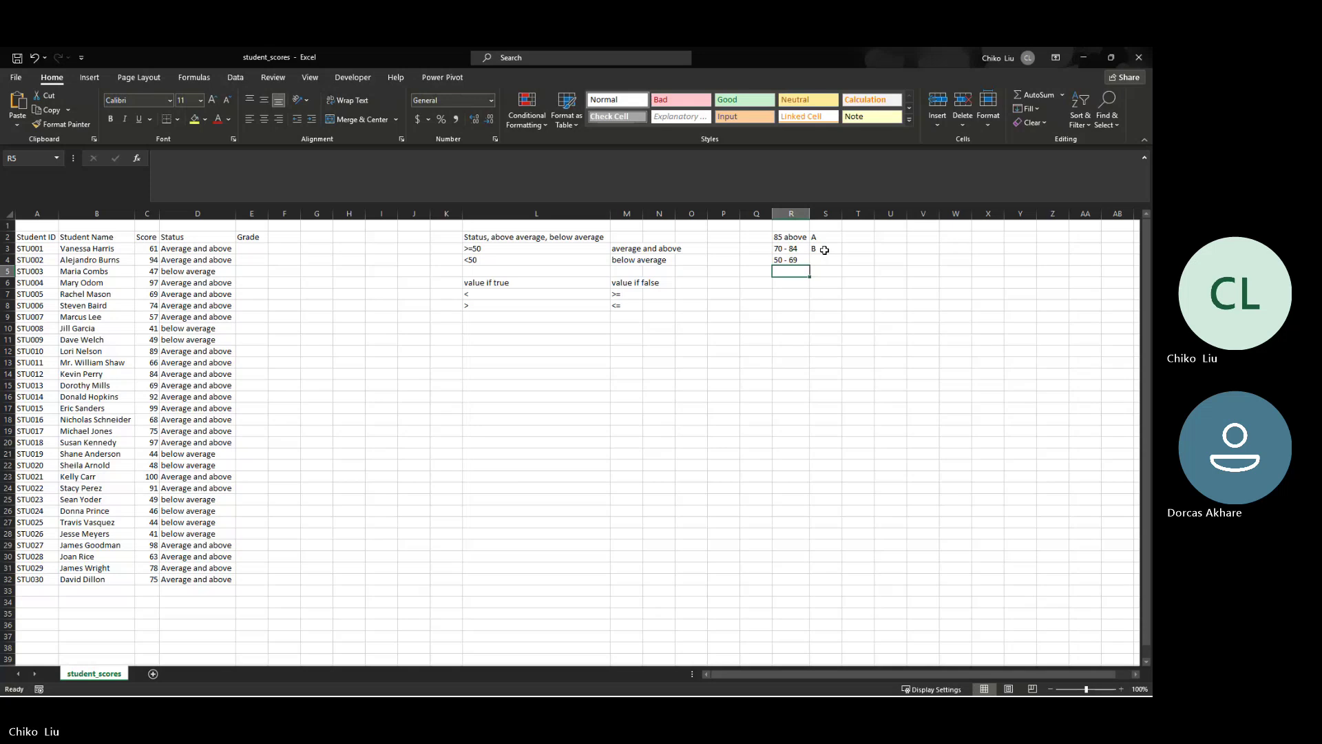
key(Up)
key(Right)
text(C)
key(Return)
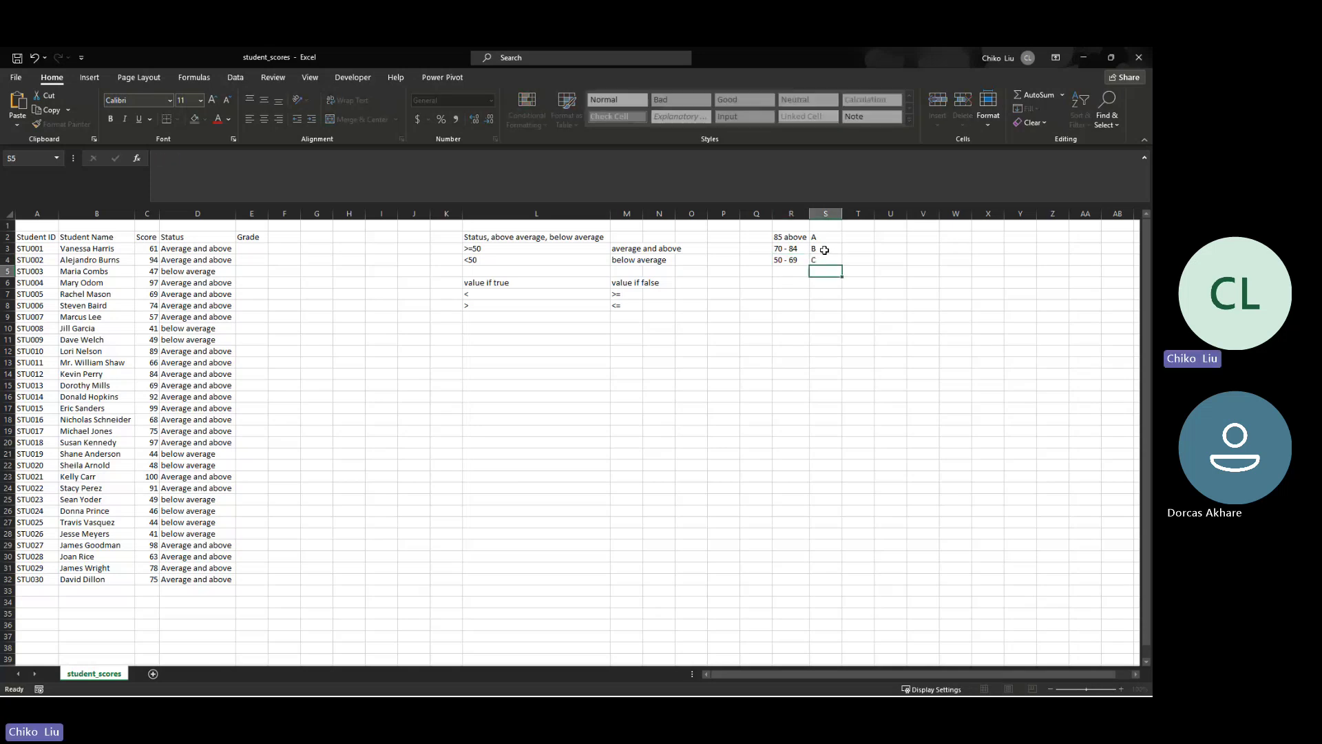
Add the score range "45 - 49" in R5 of the grading key with grade D in S5
key(Left)
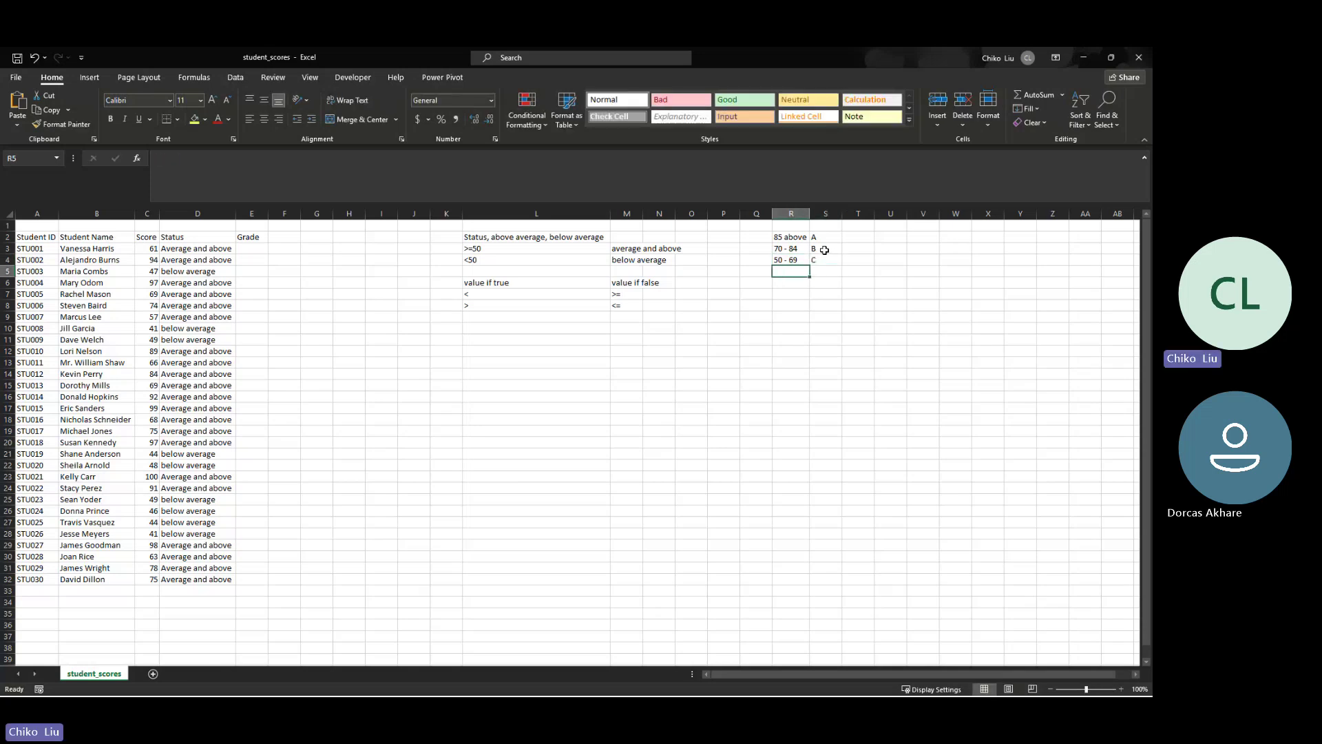
text(45)
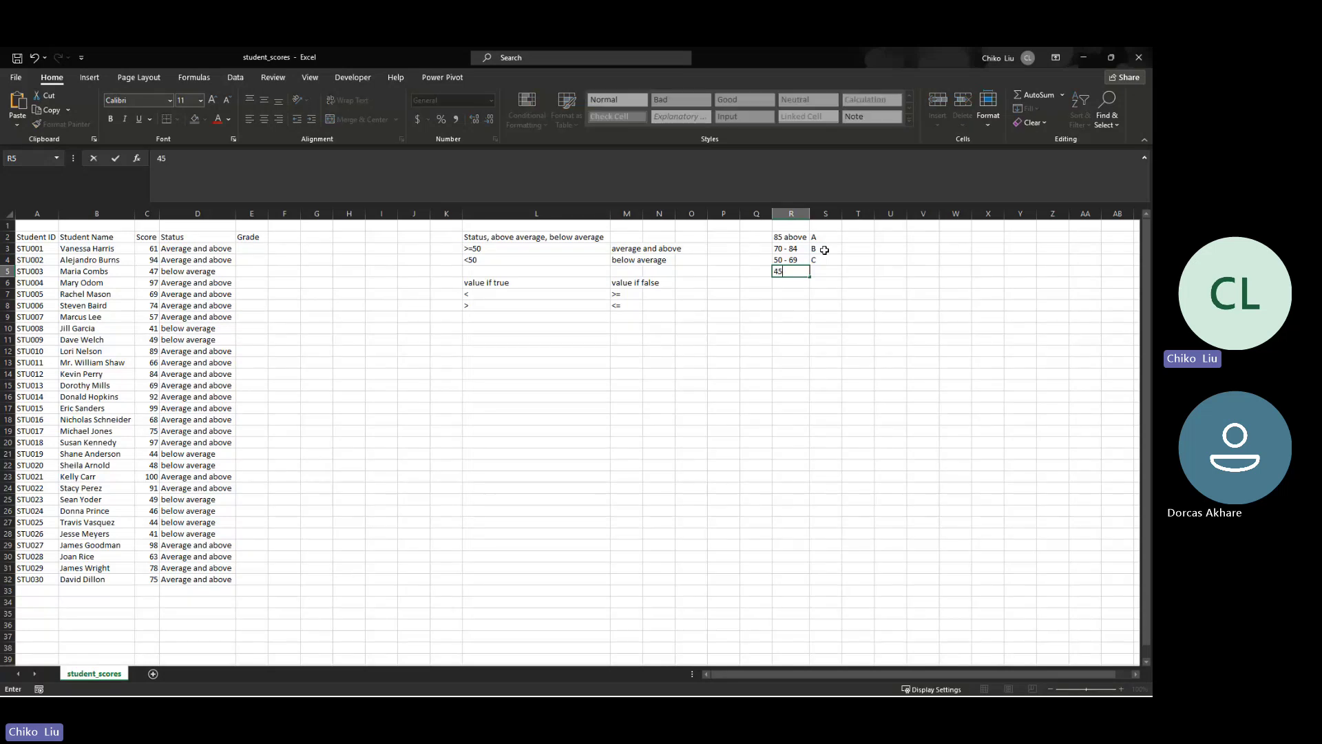
text( - 49)
key(Tab)
text(D)
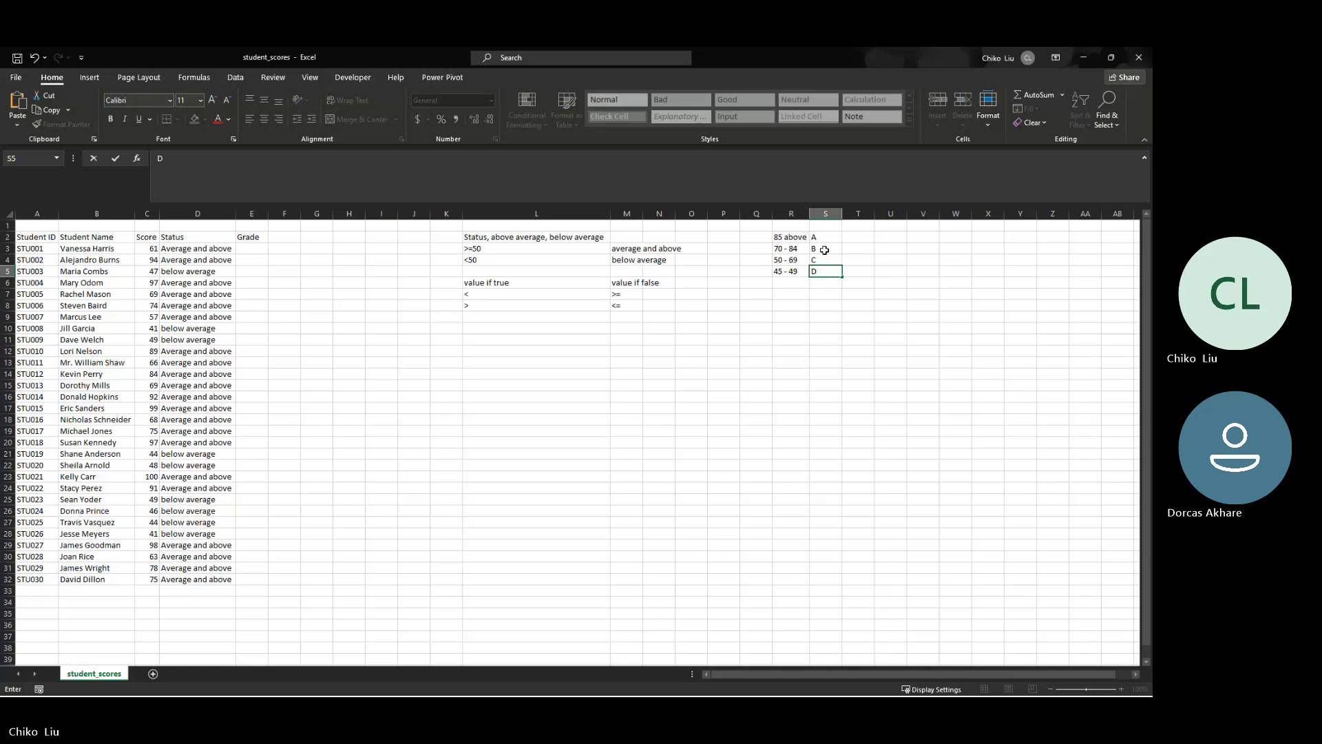
key(Return)
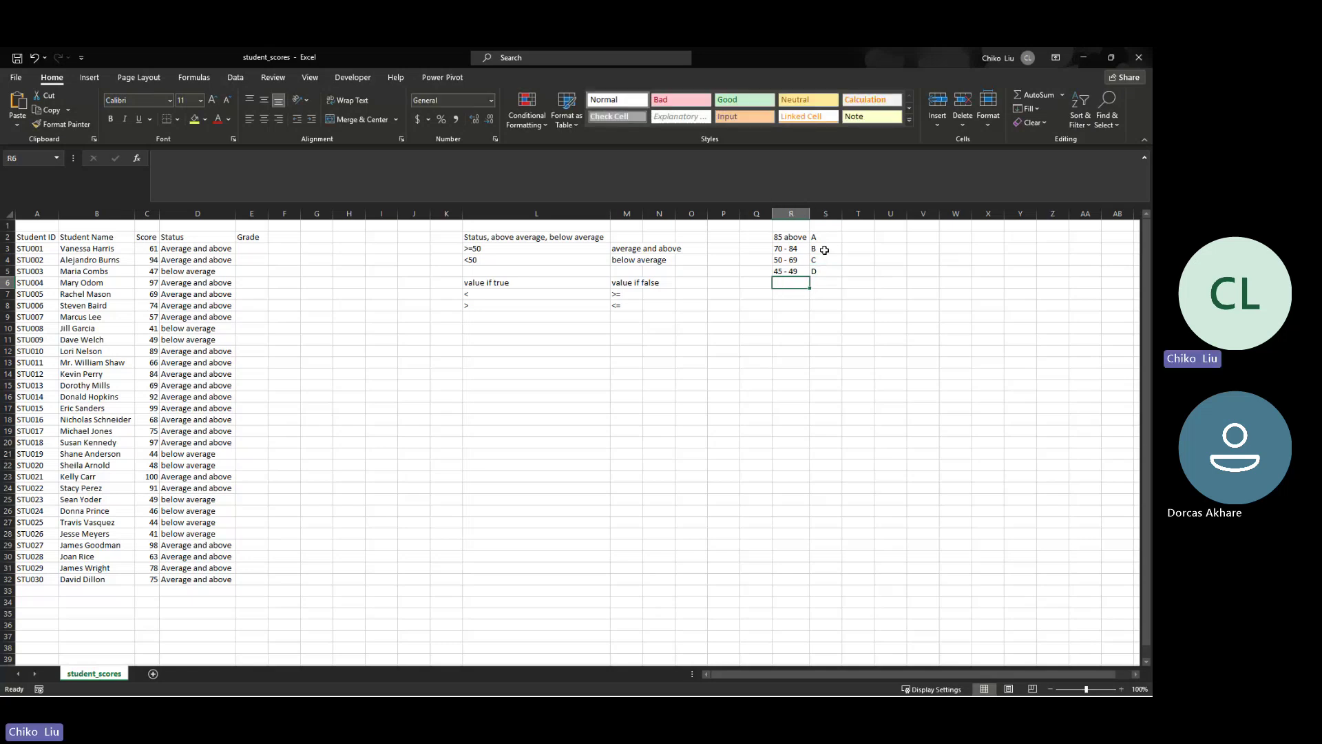
Add the score range "35 - 39" in R6 of the grading key with grade E in S6
text(35 )
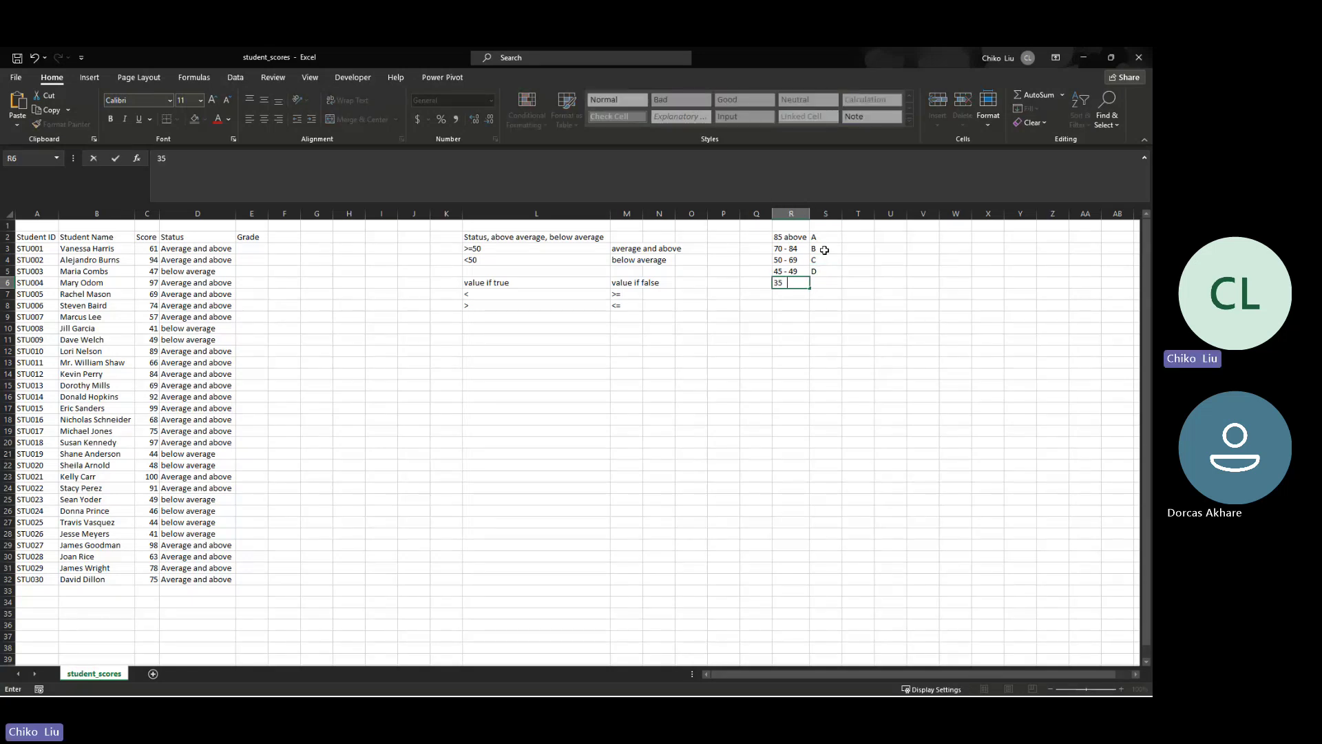
text(- 39)
key(Tab)
text(E)
key(Return)
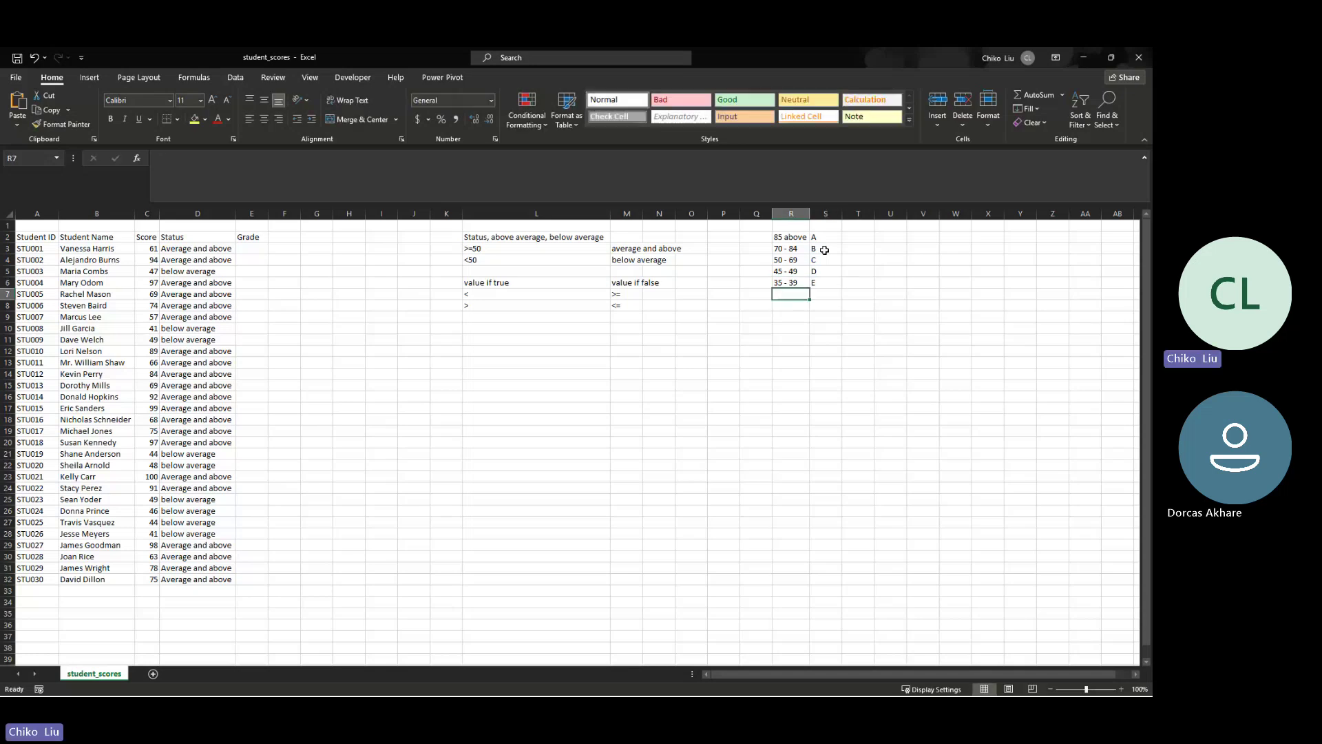
Finish the grading key with "below 35" in R7 and grade F in S7
text(below 35)
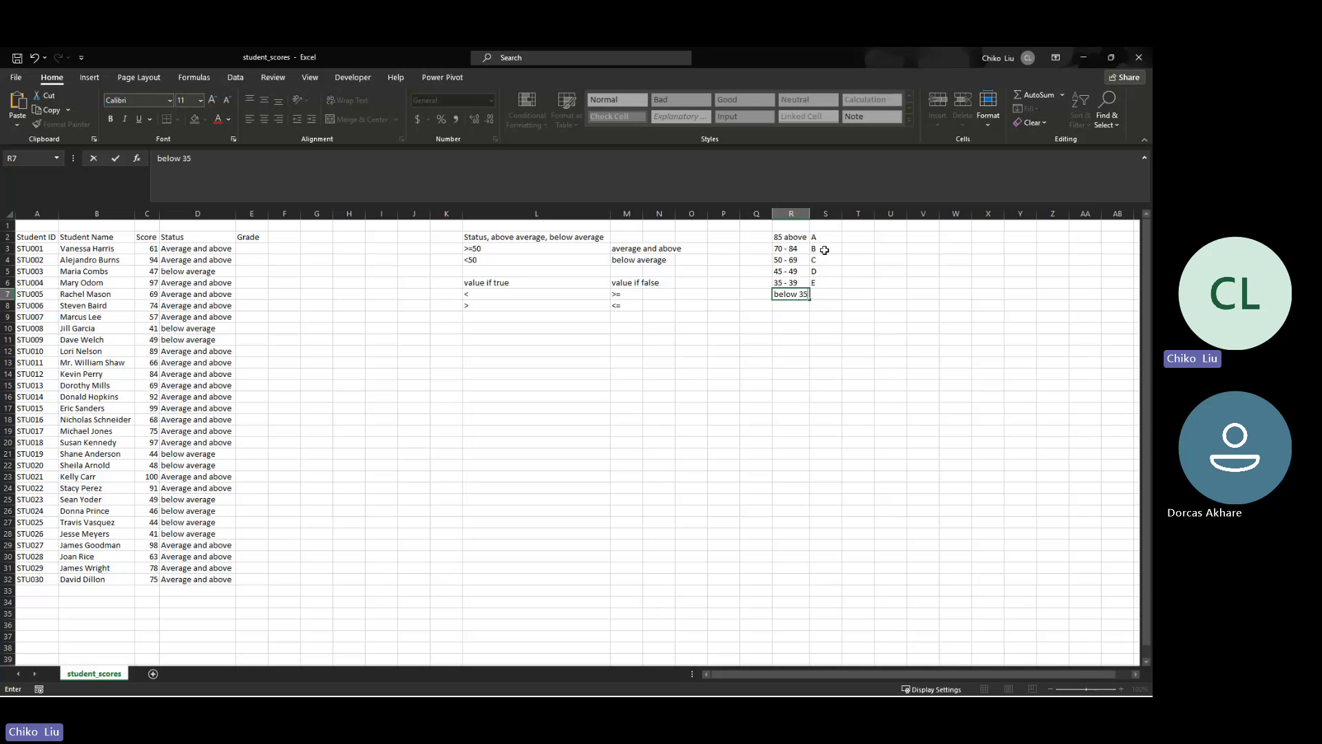
key(Tab)
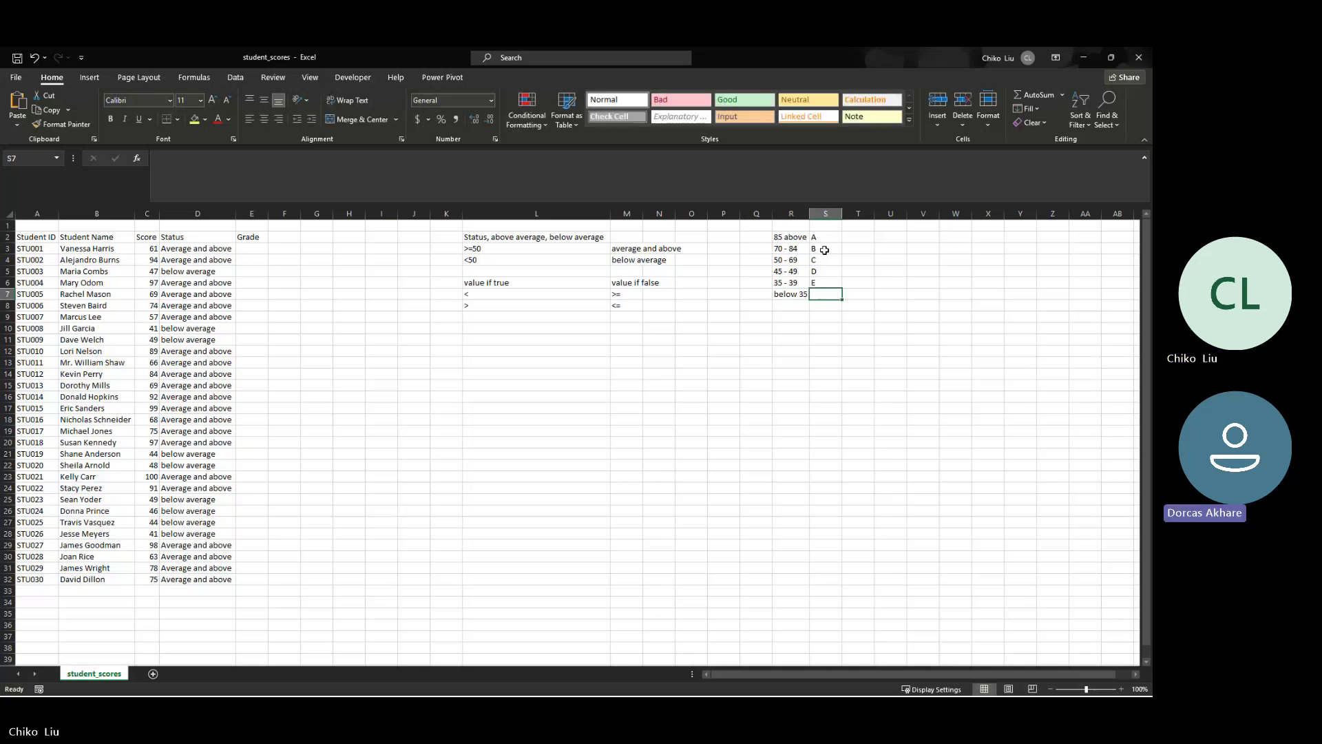
text(F)
key(Return)
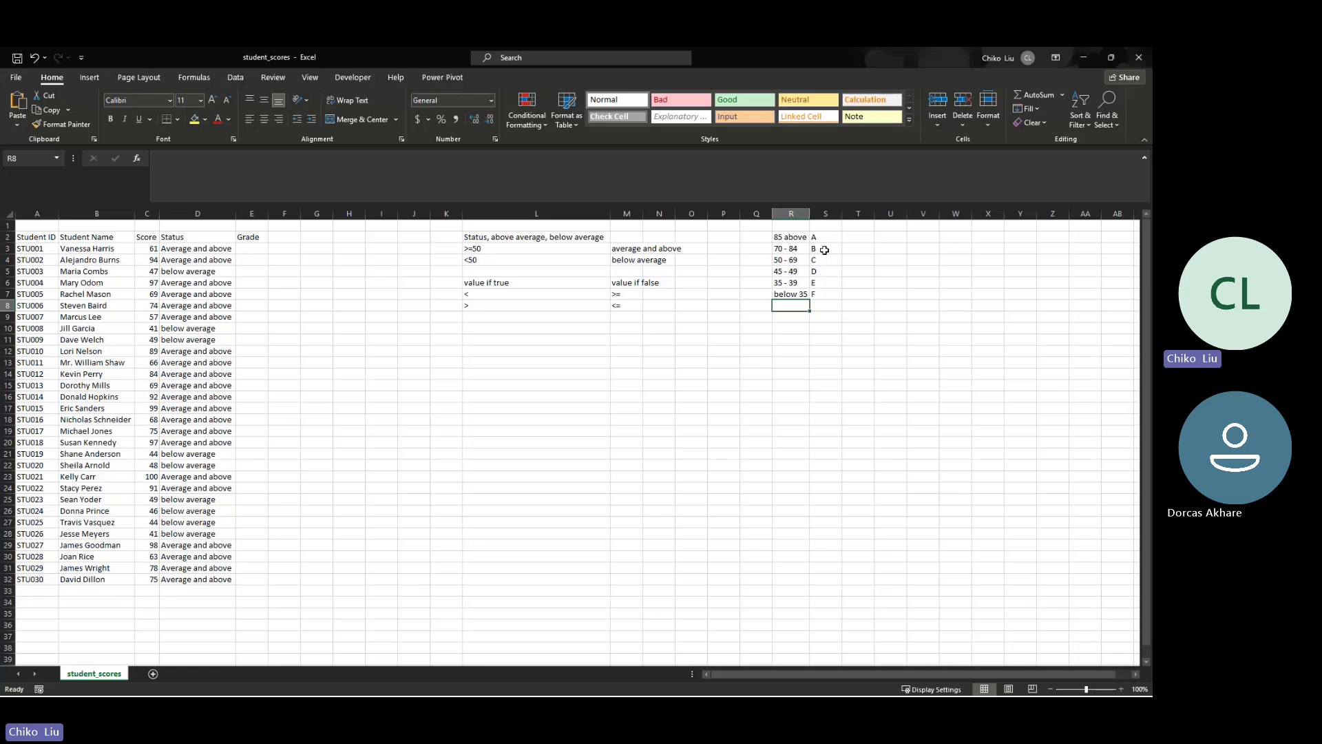
Change the A range in R2 of the grading key to "85 and above" and fit column R to its contents
click(759, 237)
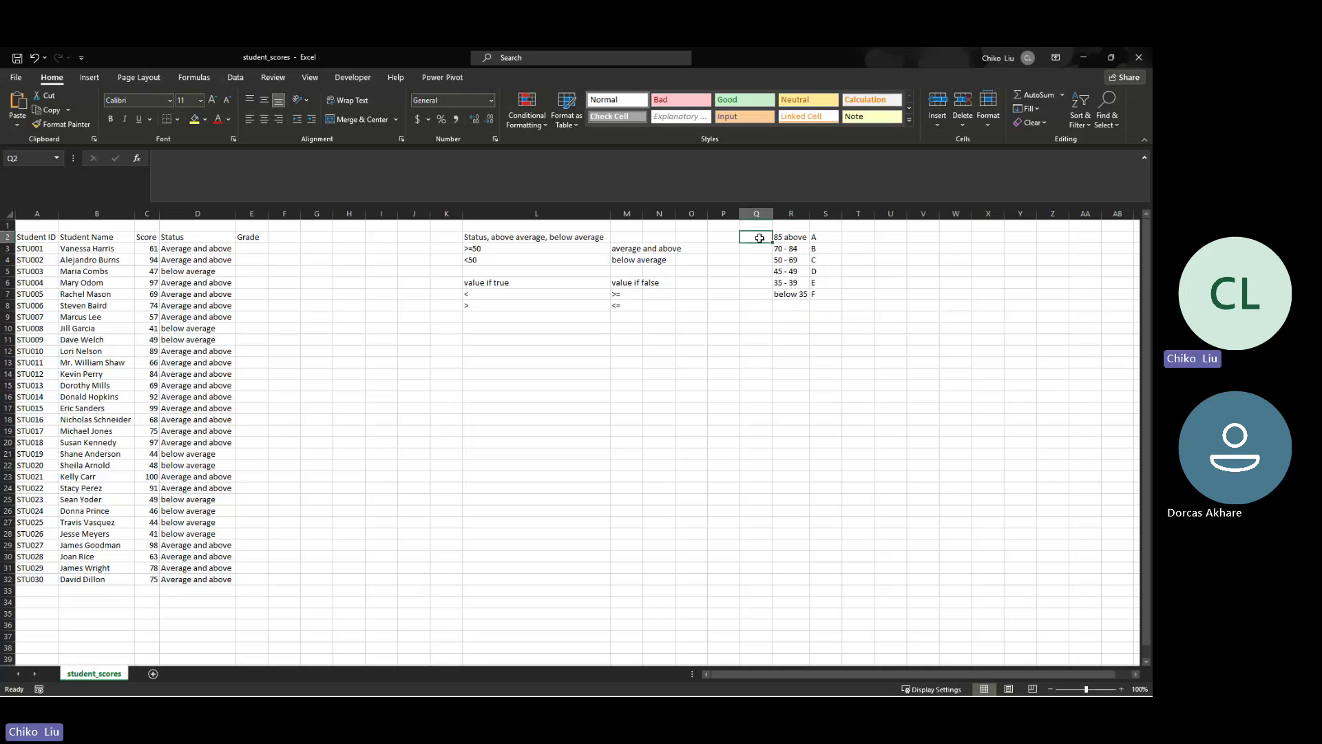
click(791, 236)
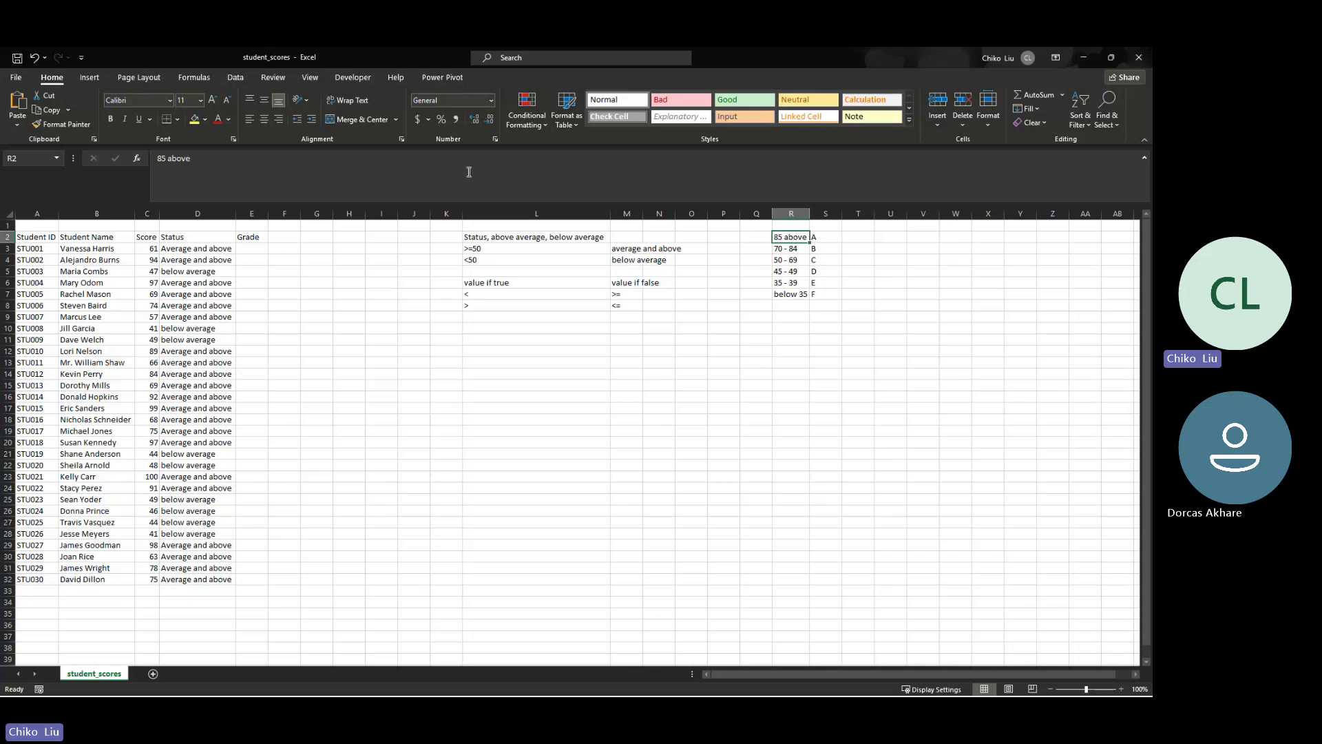
click(168, 162)
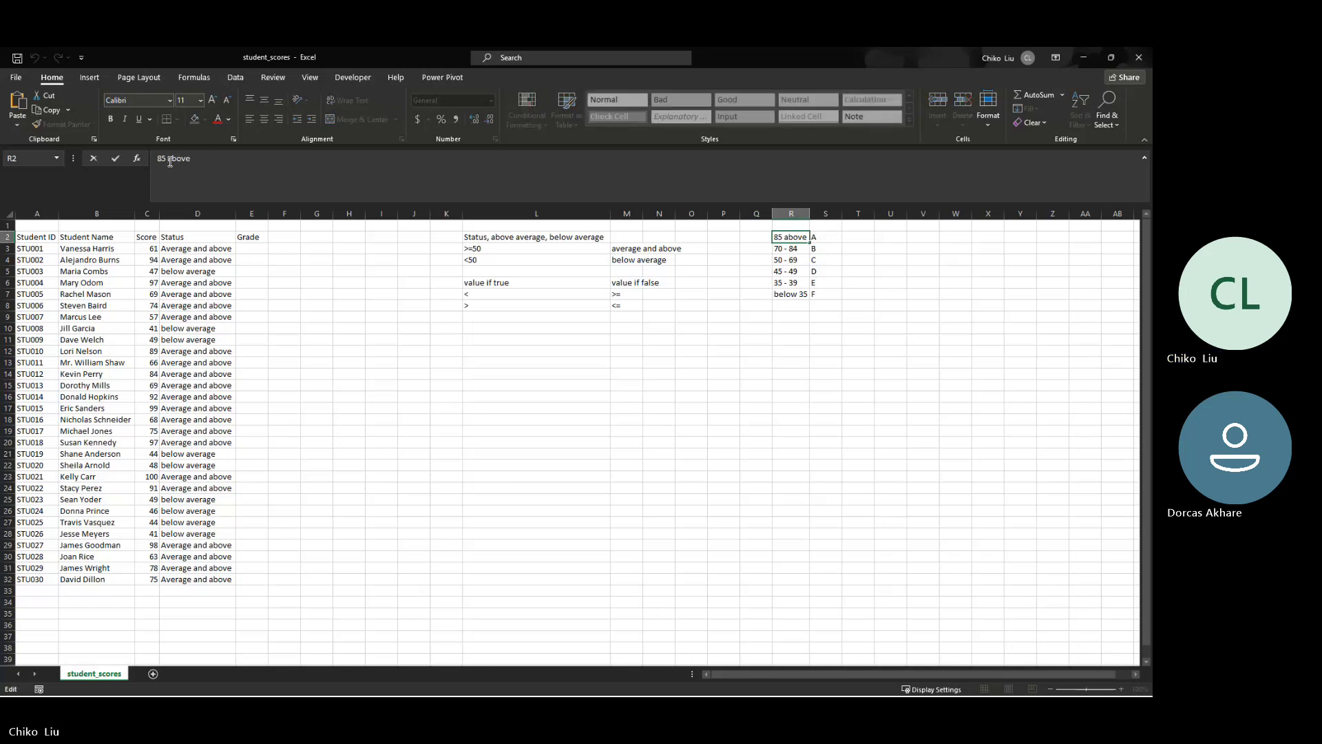
text(and \)
key(BackSpace)
key(Return)
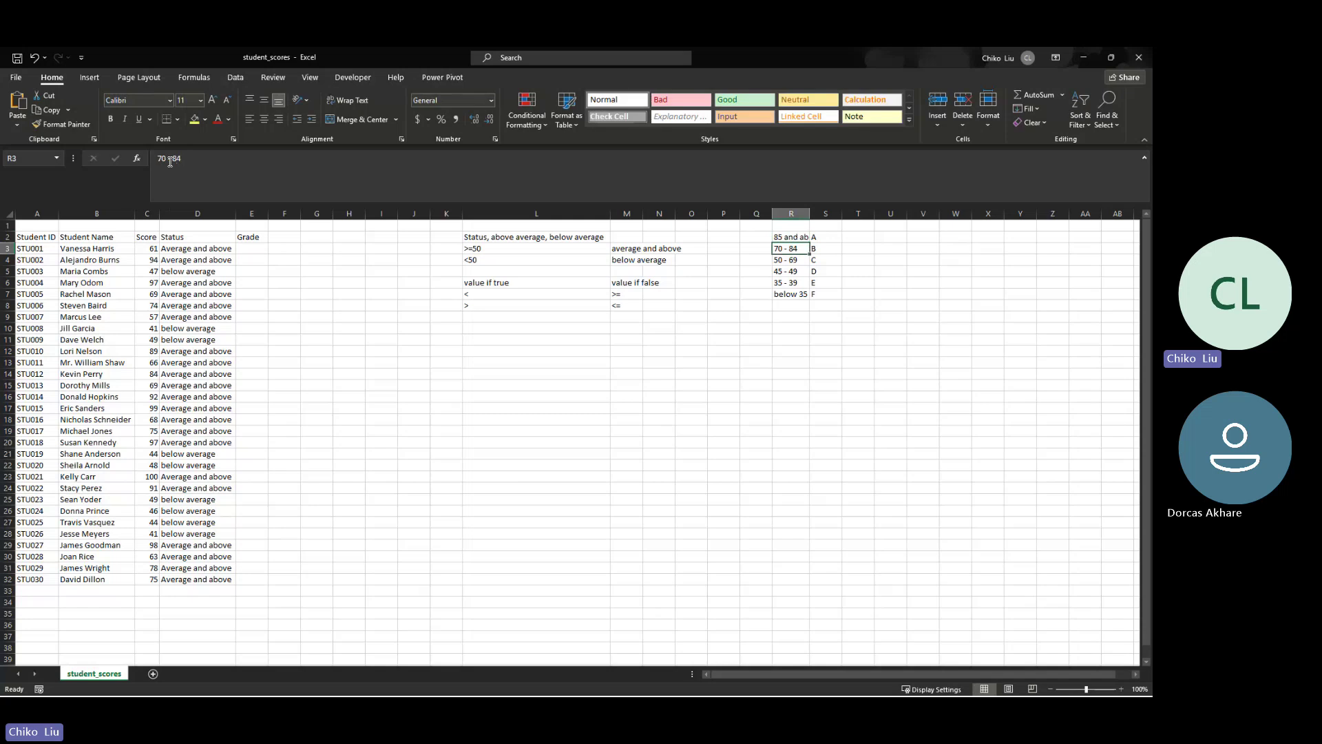
key(Up)
double_click(810, 213)
Write the grade A score condition as ">=85" in Q2 and as the equivalent ">84" in P2
click(757, 235)
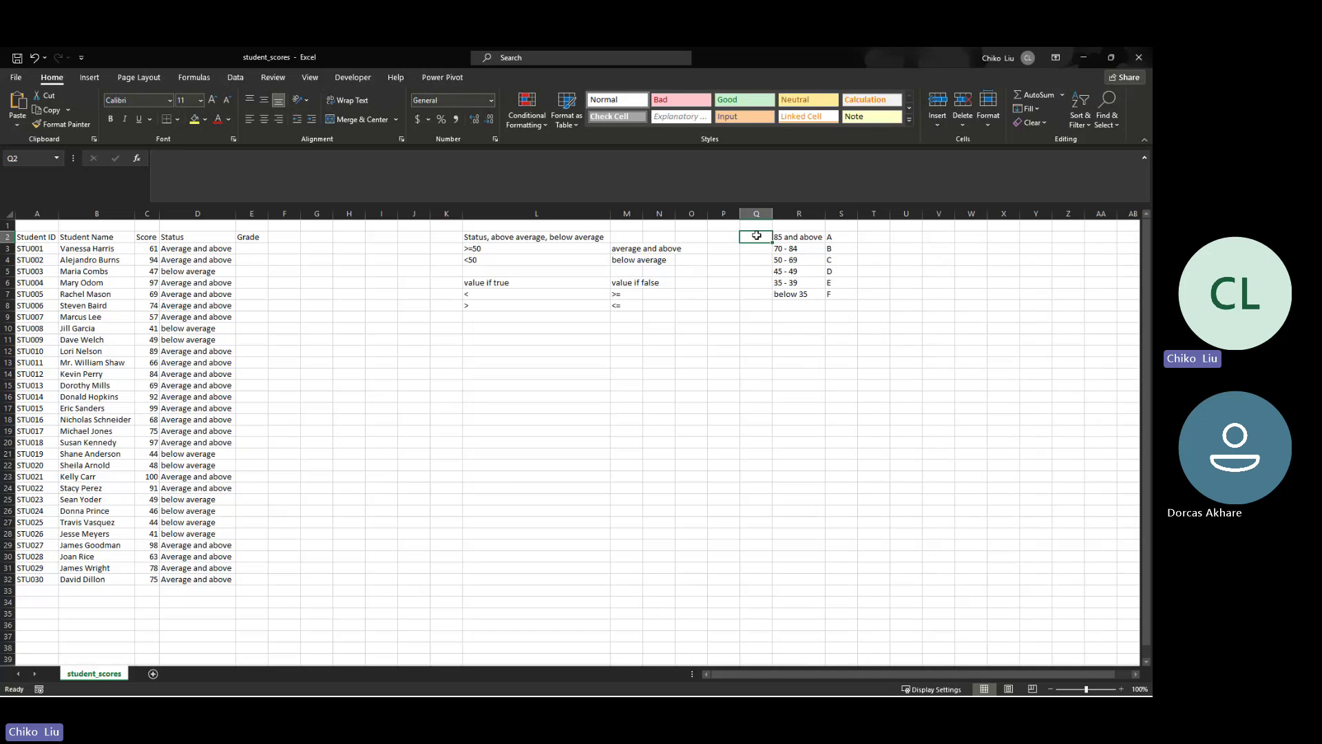
text(>=85)
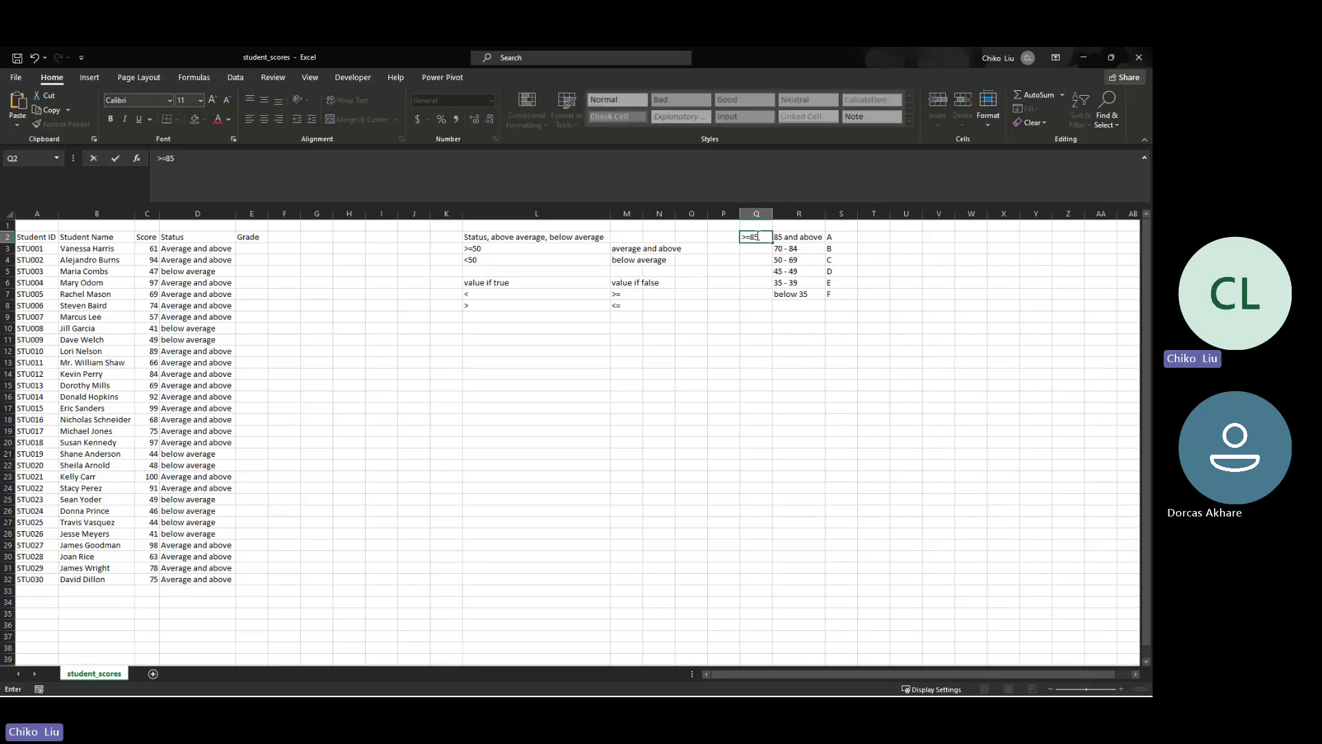
key(Left)
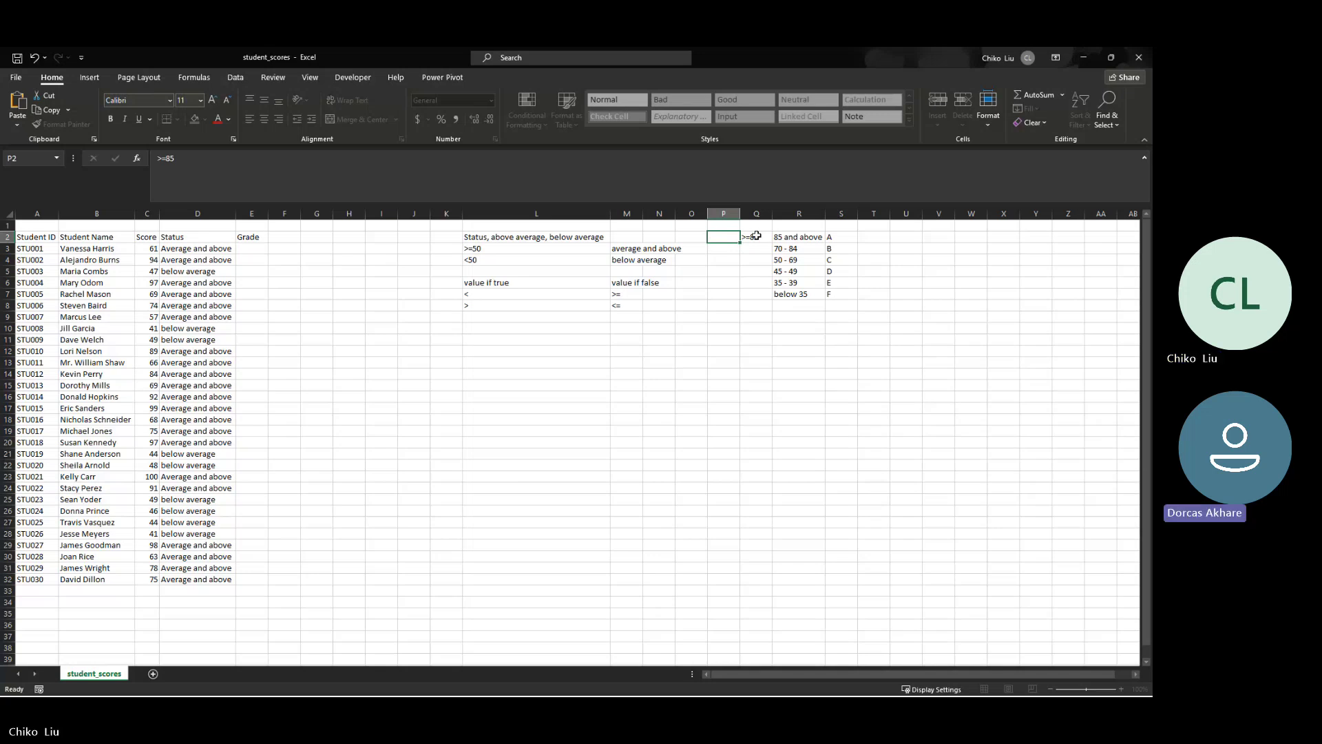
text(>84)
key(Return)
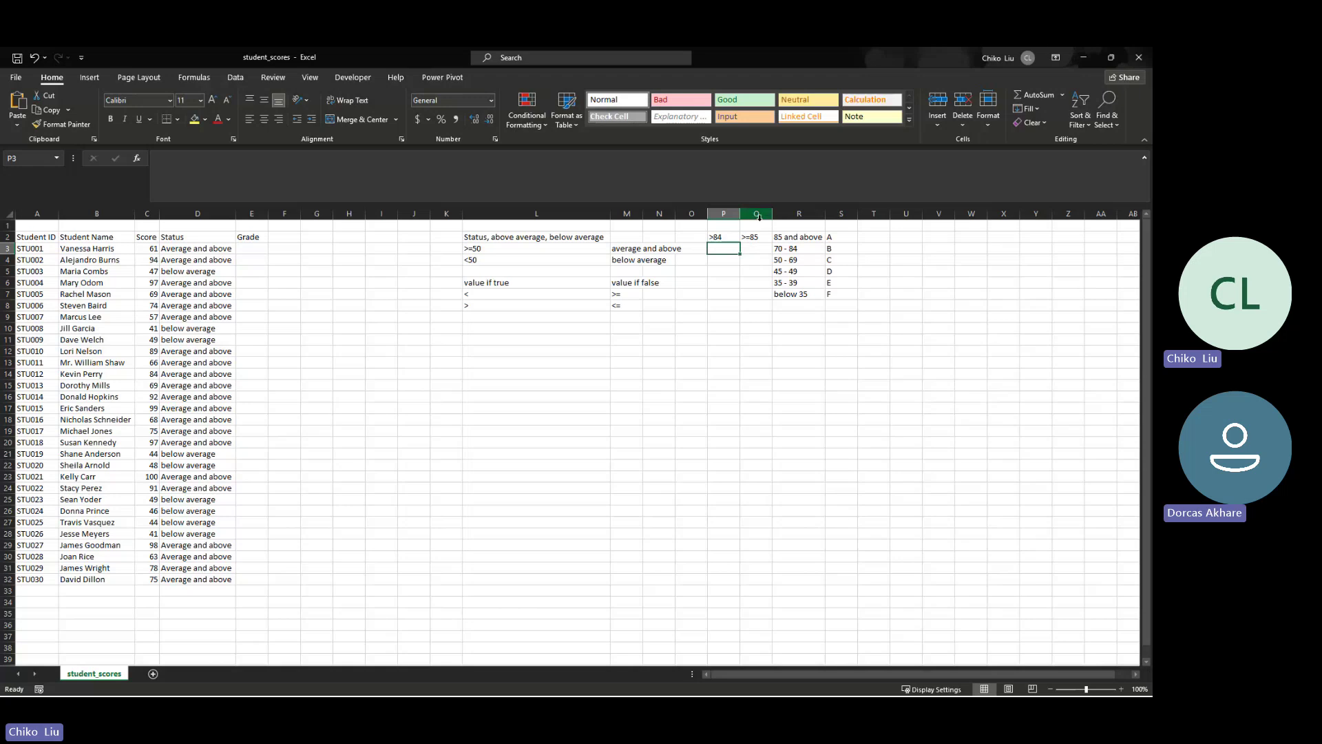
click(723, 236)
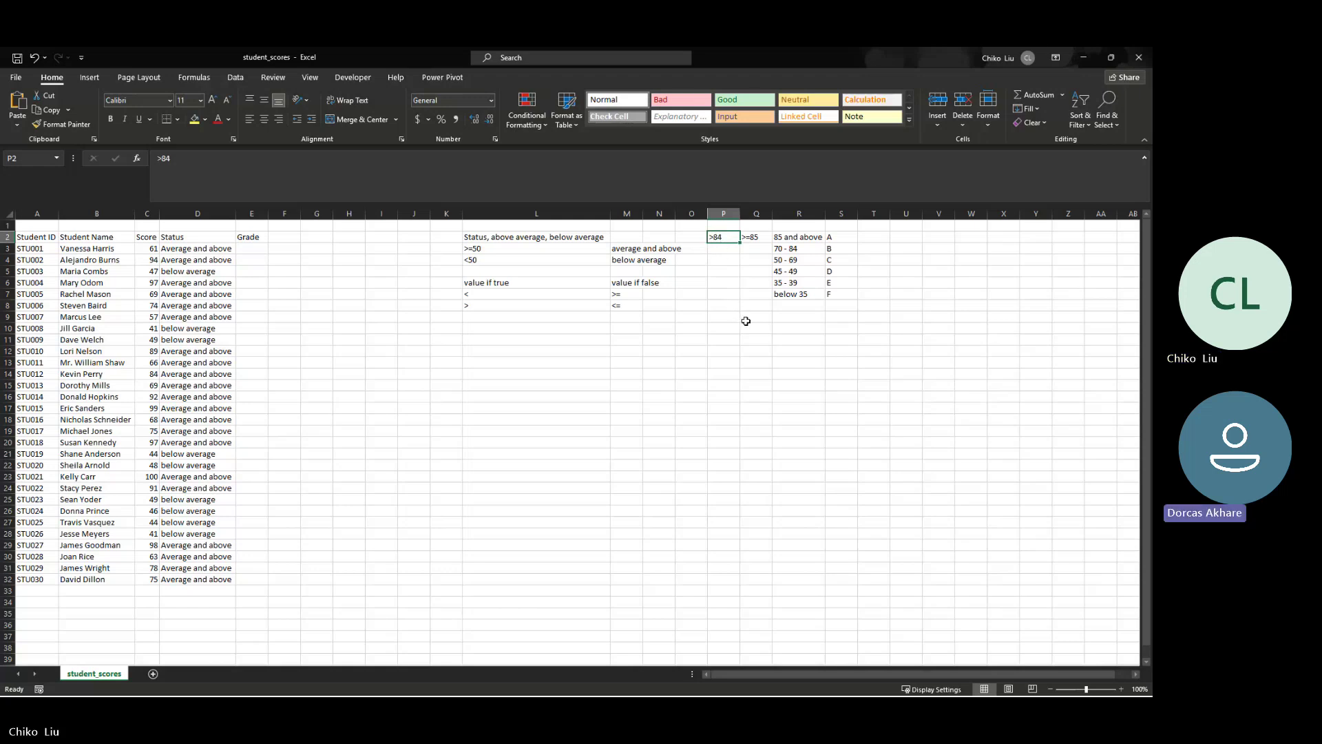
click(752, 235)
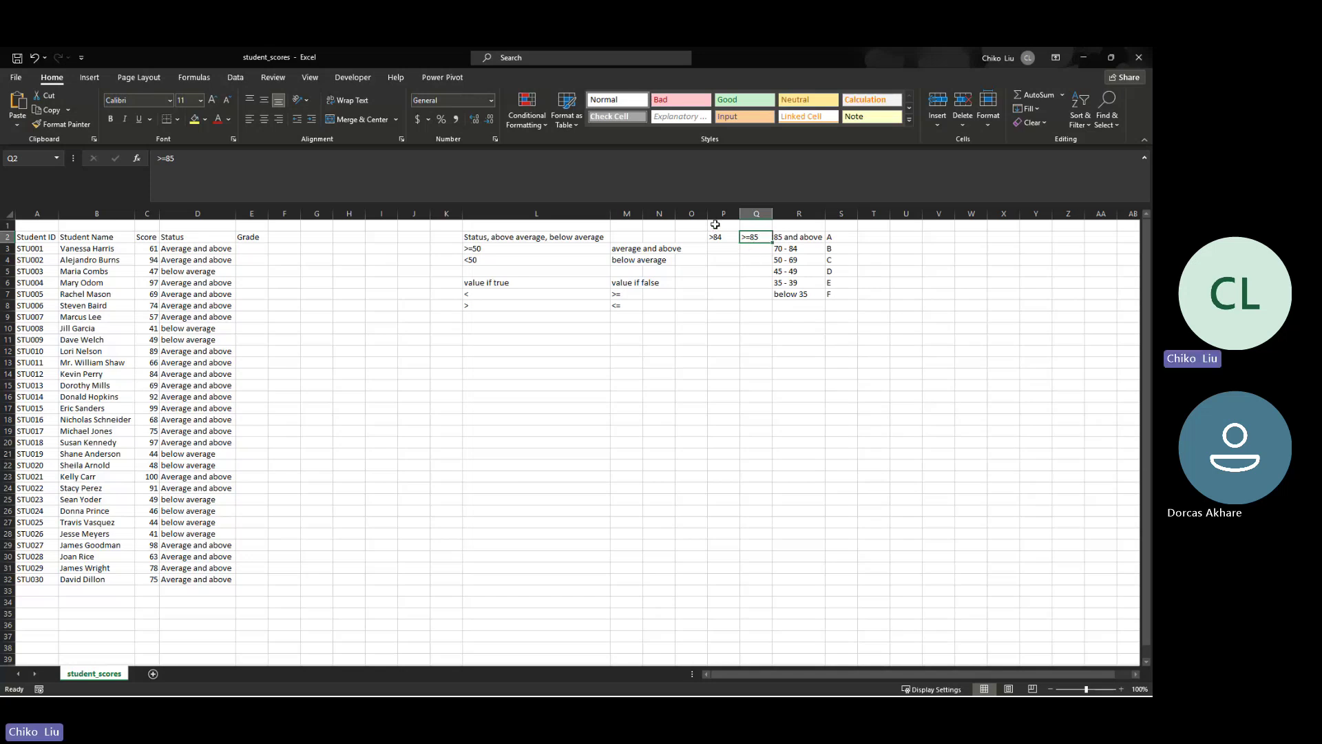
drag(709, 236, 755, 233)
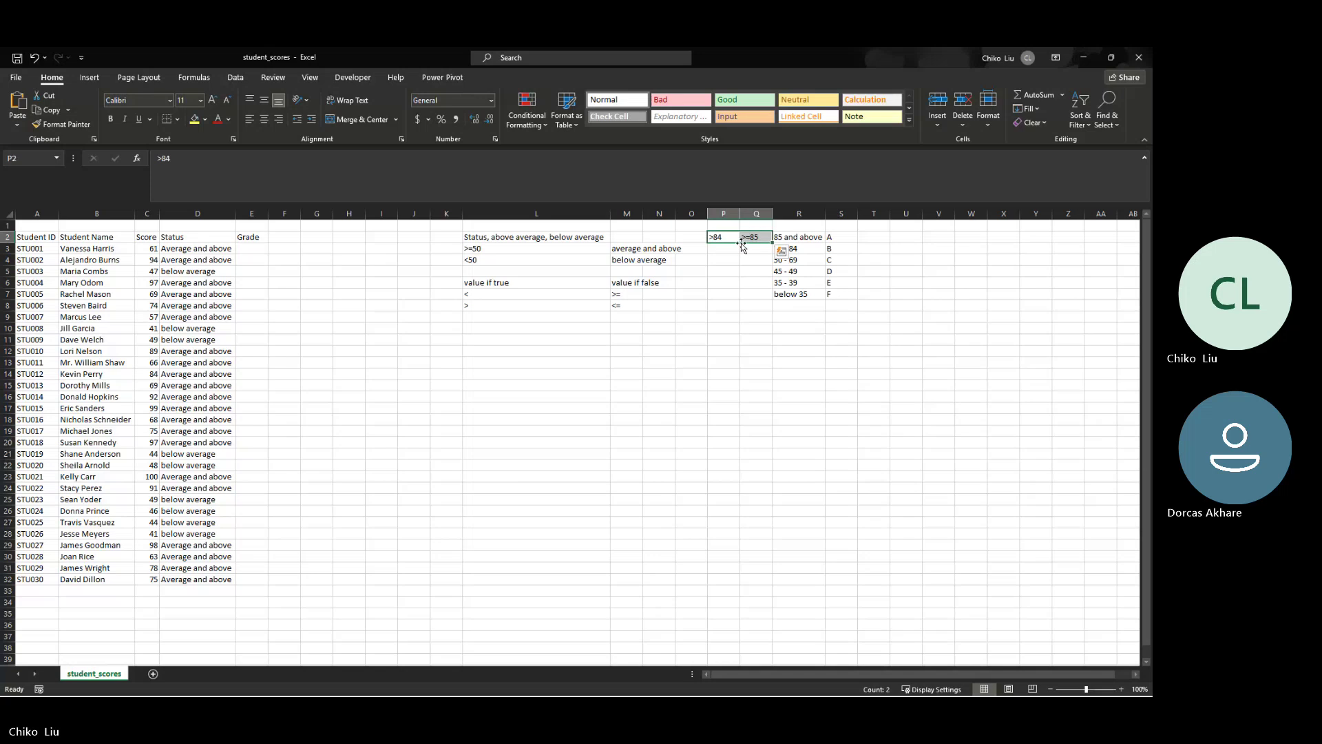
click(731, 236)
click(775, 241)
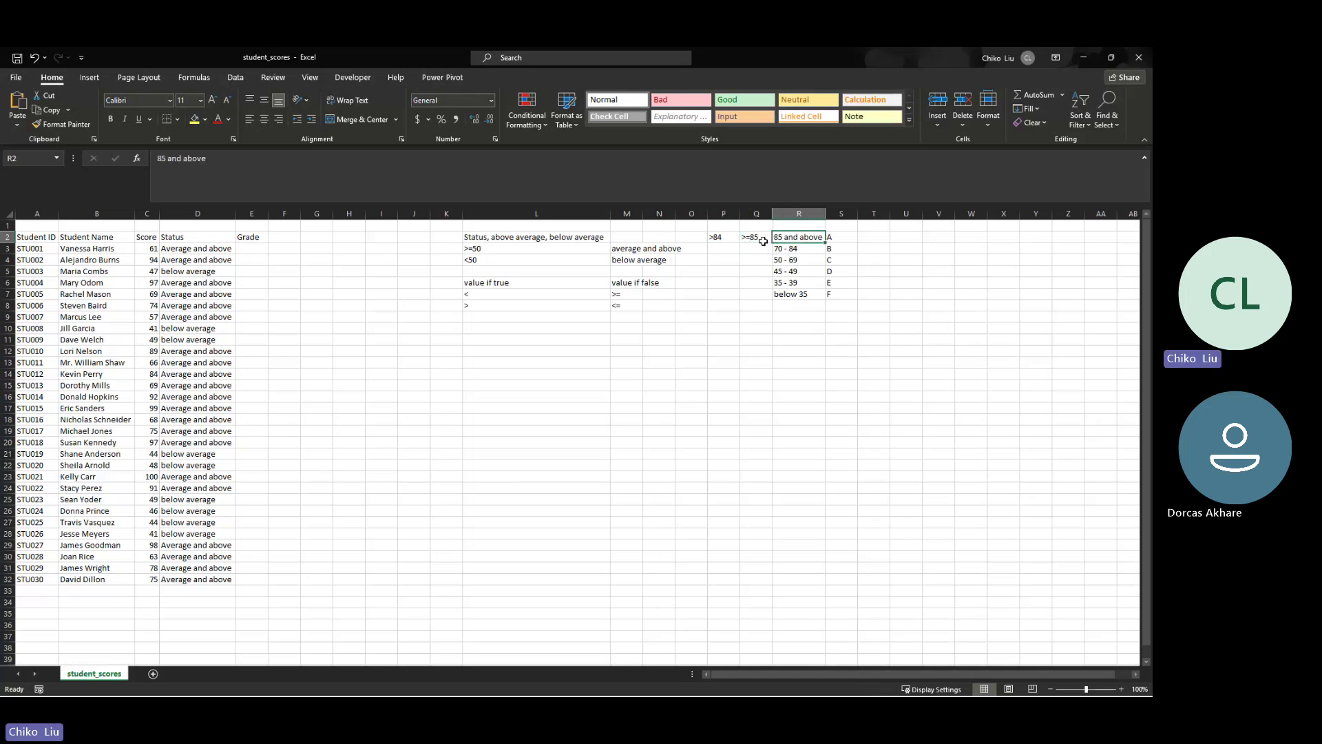
click(756, 238)
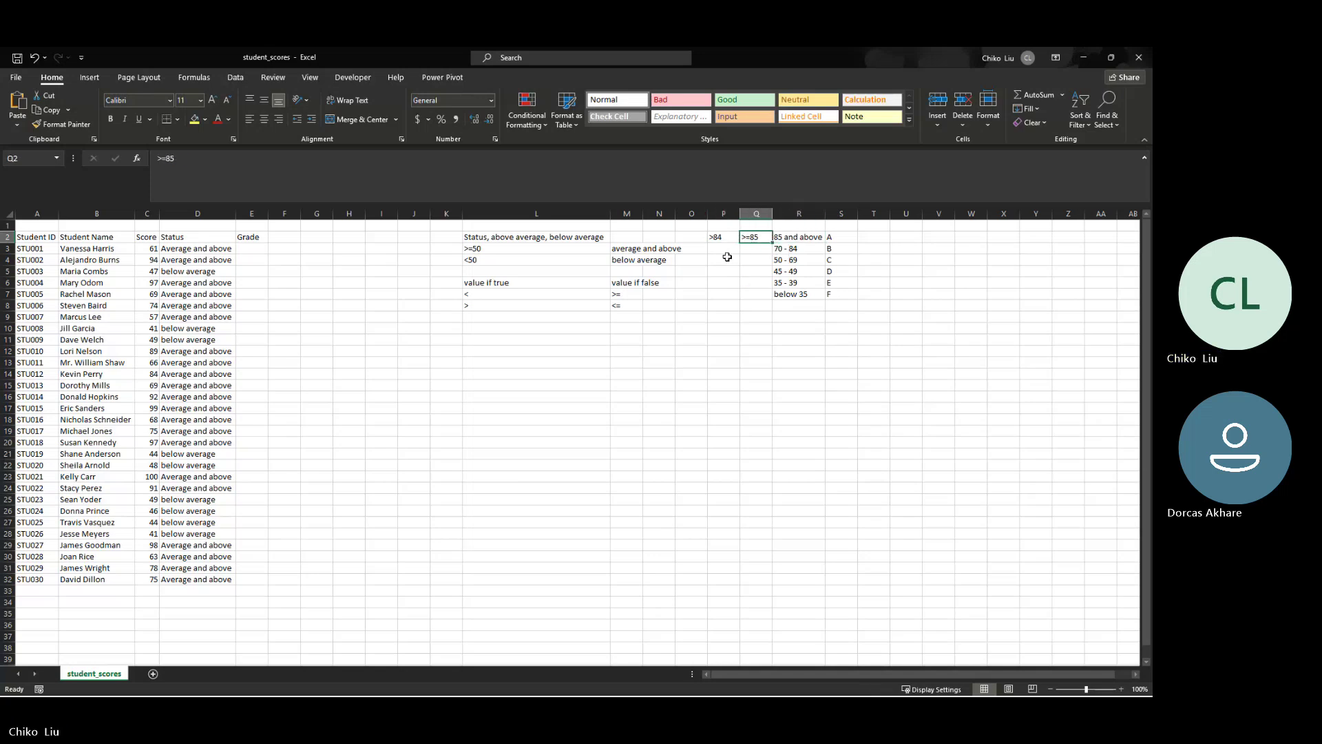
Write the grade B condition ">=70 <=84", place it in Q3 beside its range, and fit column Q to the text
click(727, 247)
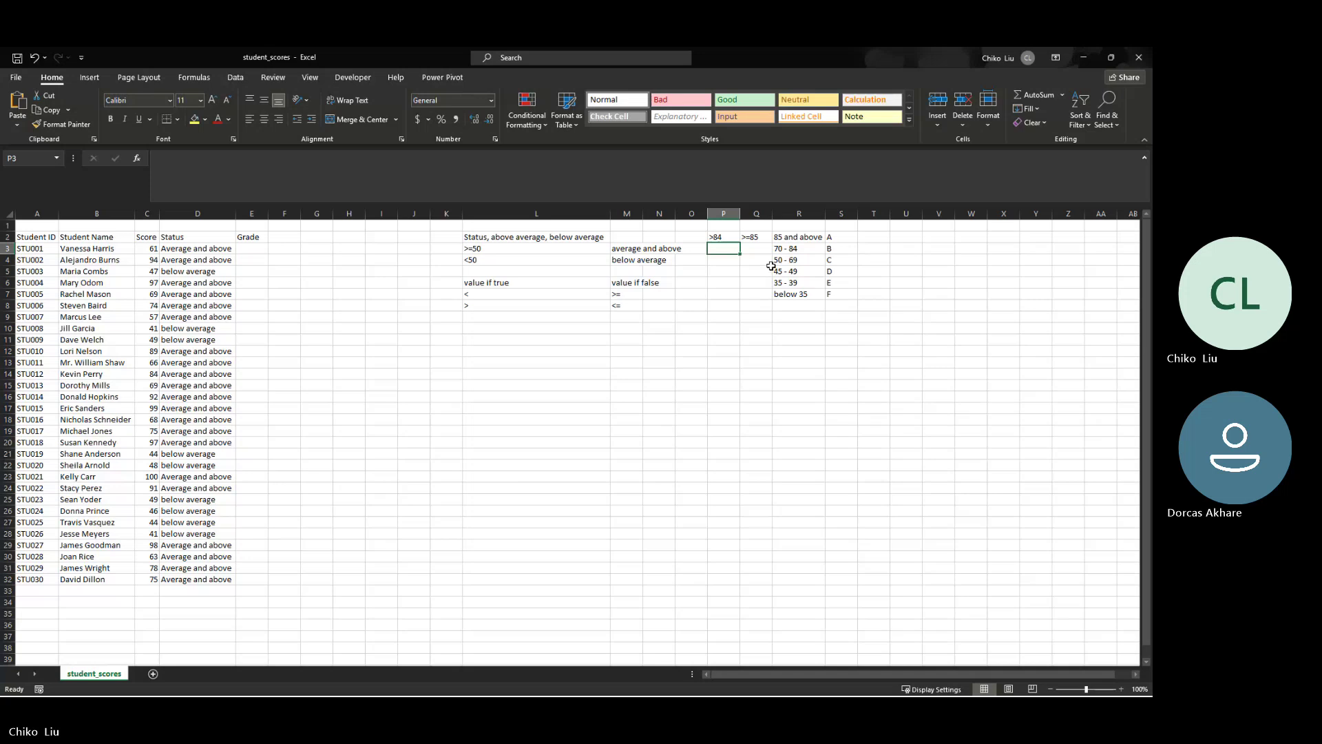
text(>=70)
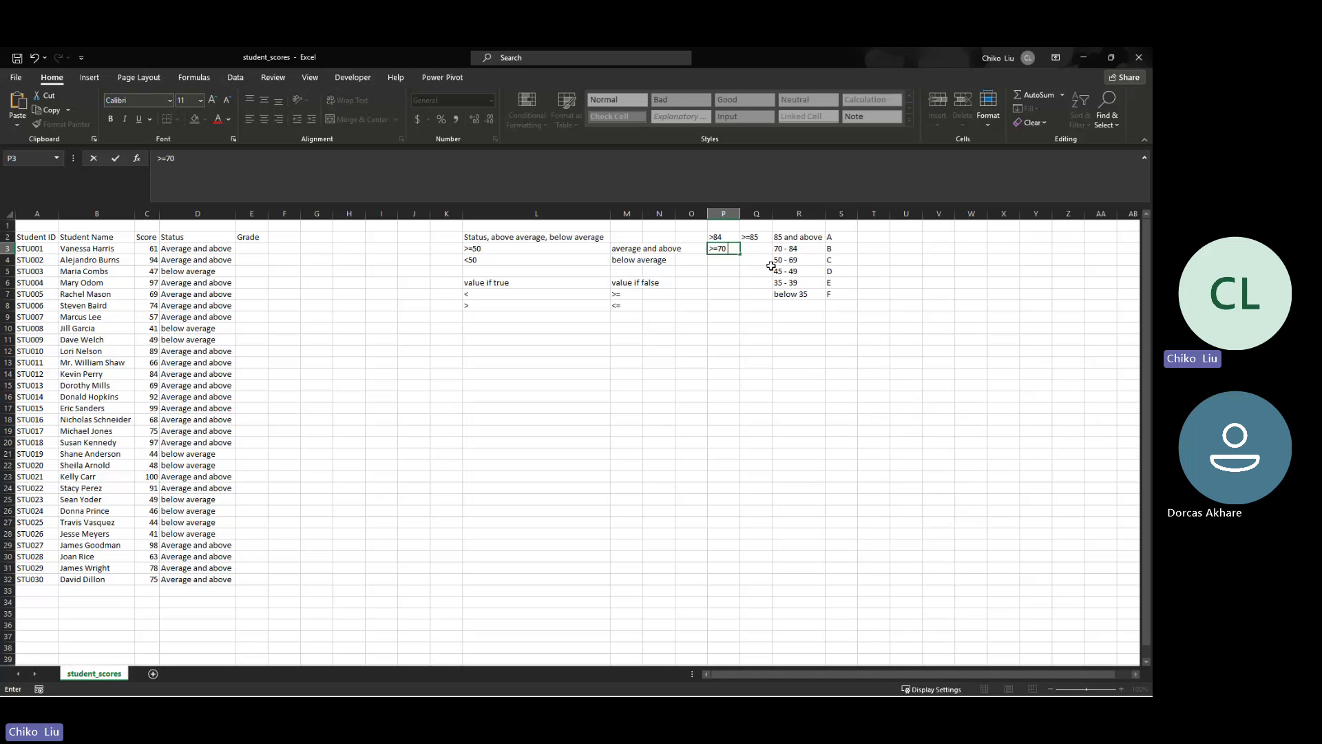
text( <=84)
key(ctrl+Return)
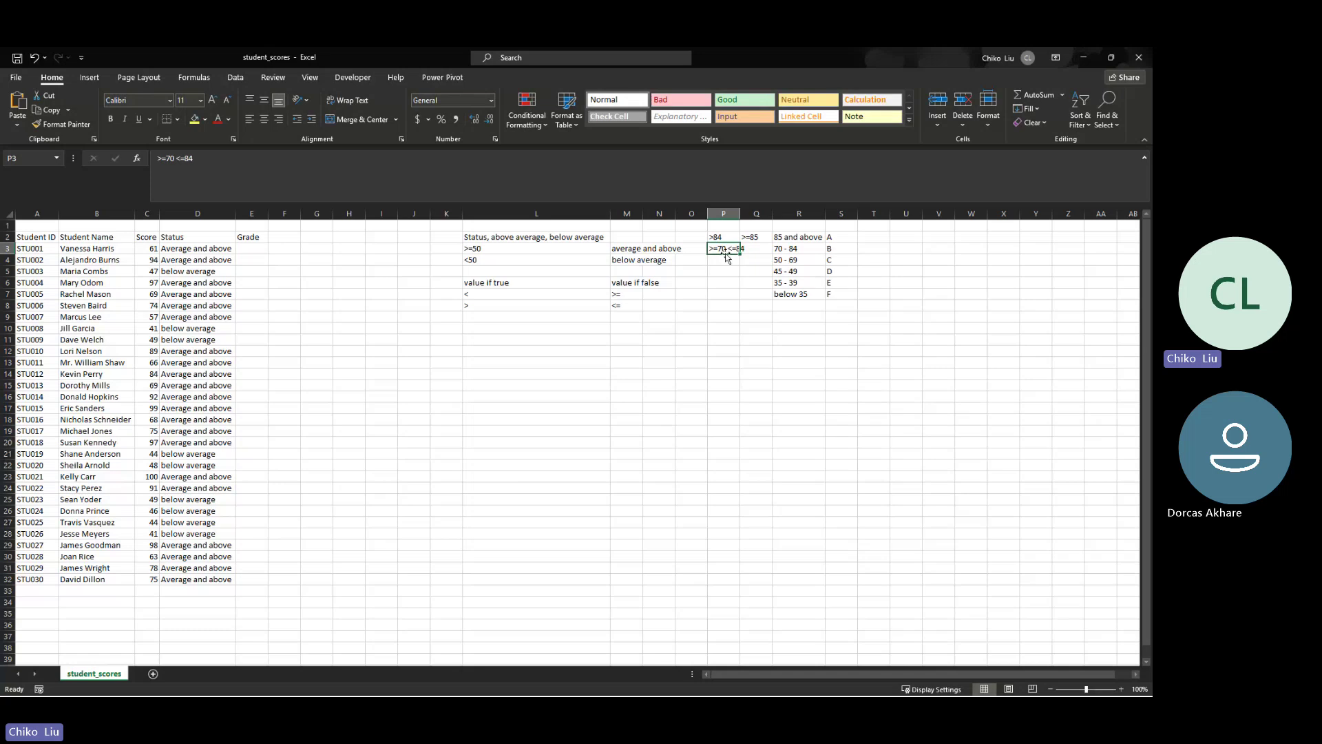
drag(730, 254, 782, 213)
Add the equivalent grade B condition ">69 <85" in P3
key(Left)
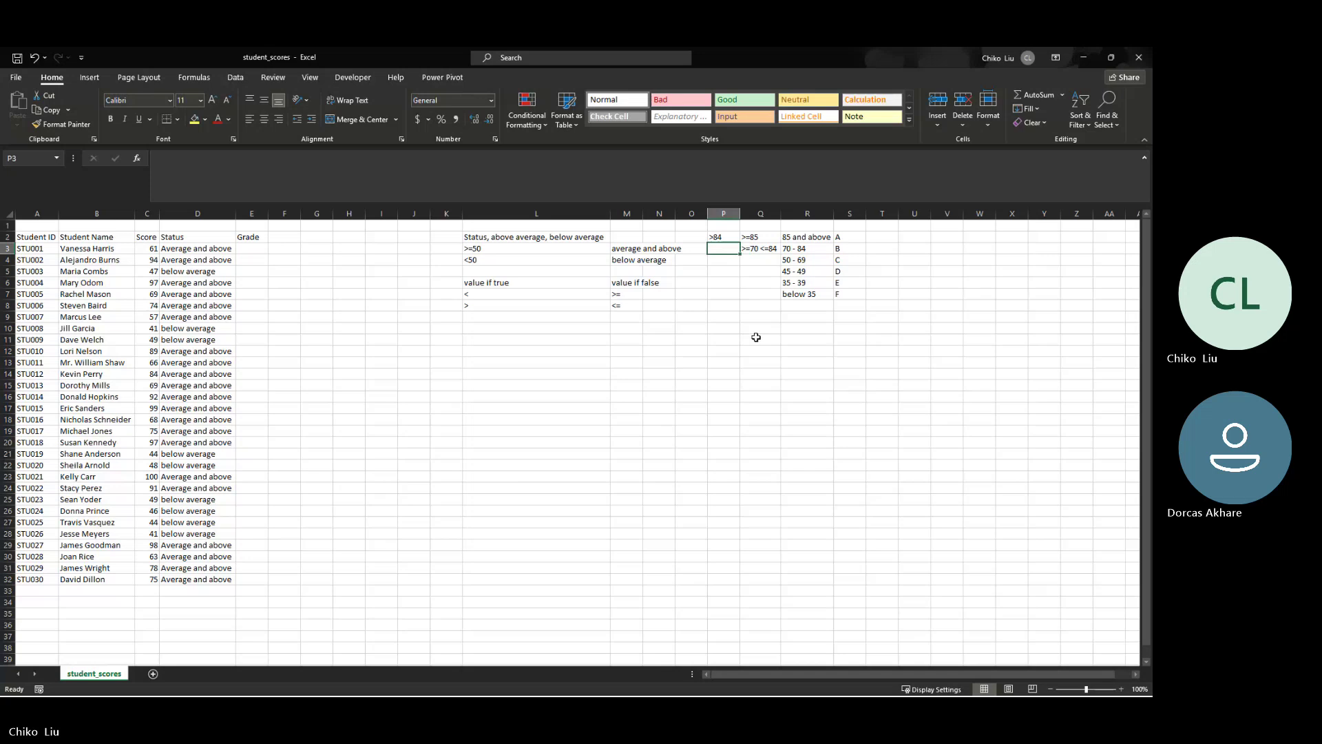
text(>)
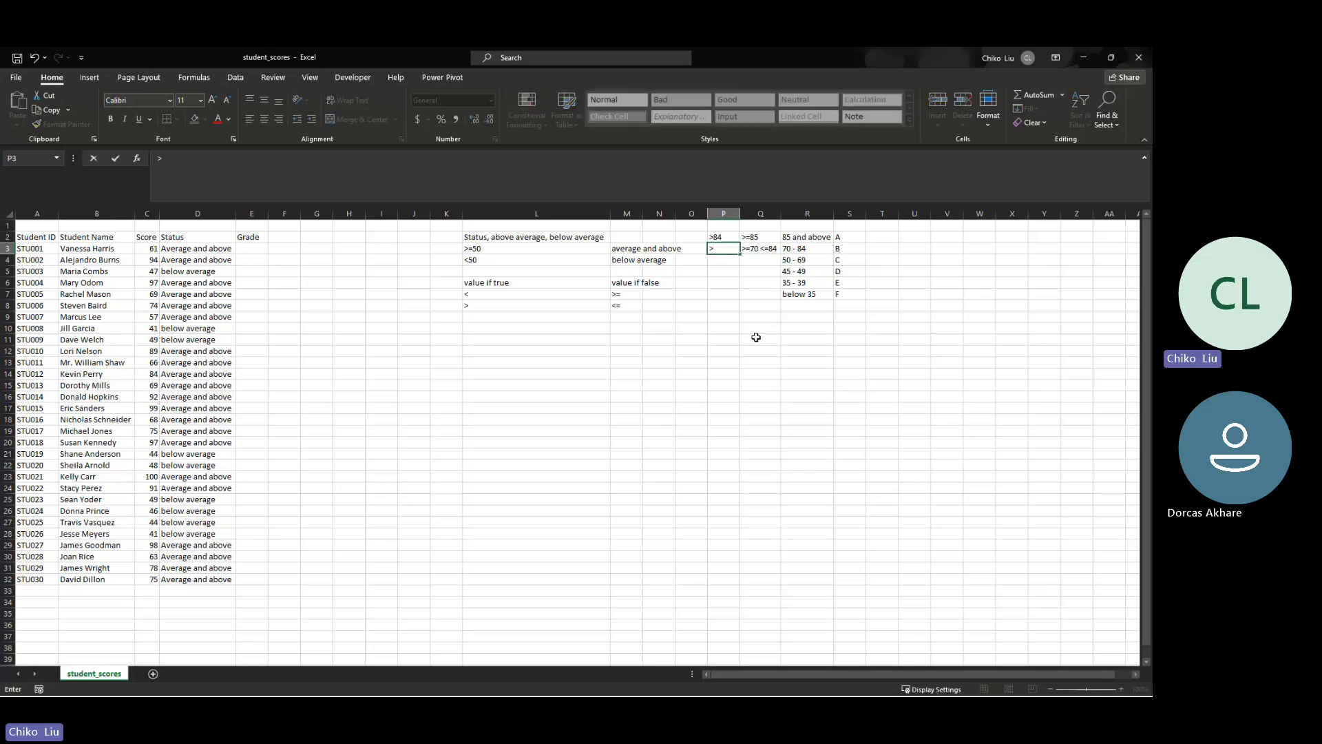
text(69 <)
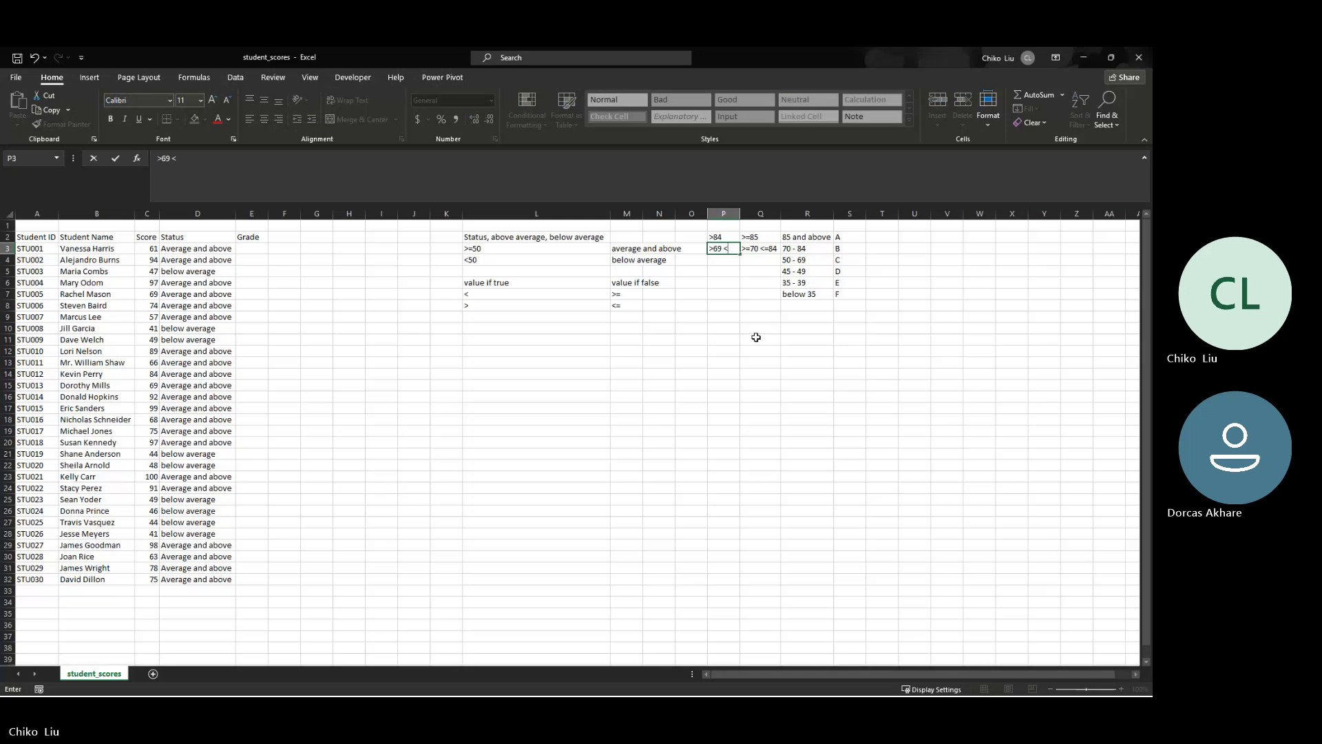
text(85)
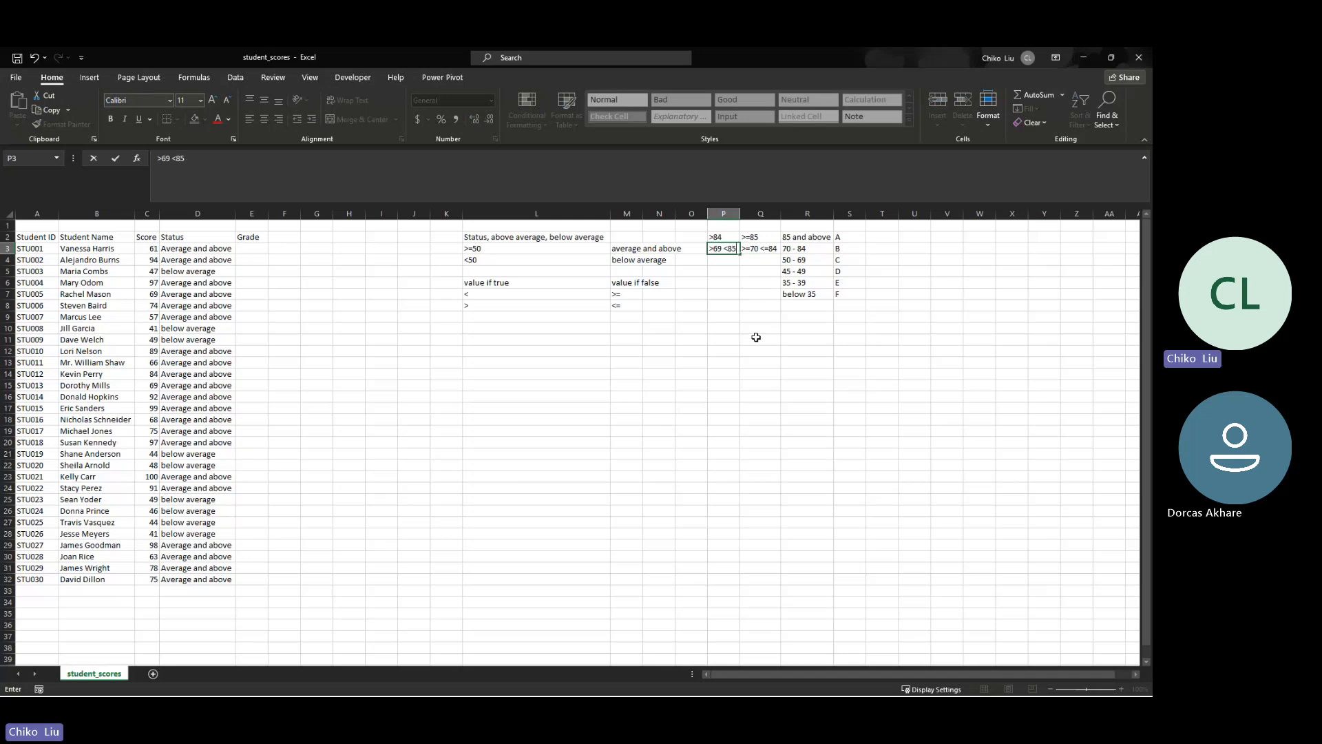
key(Return)
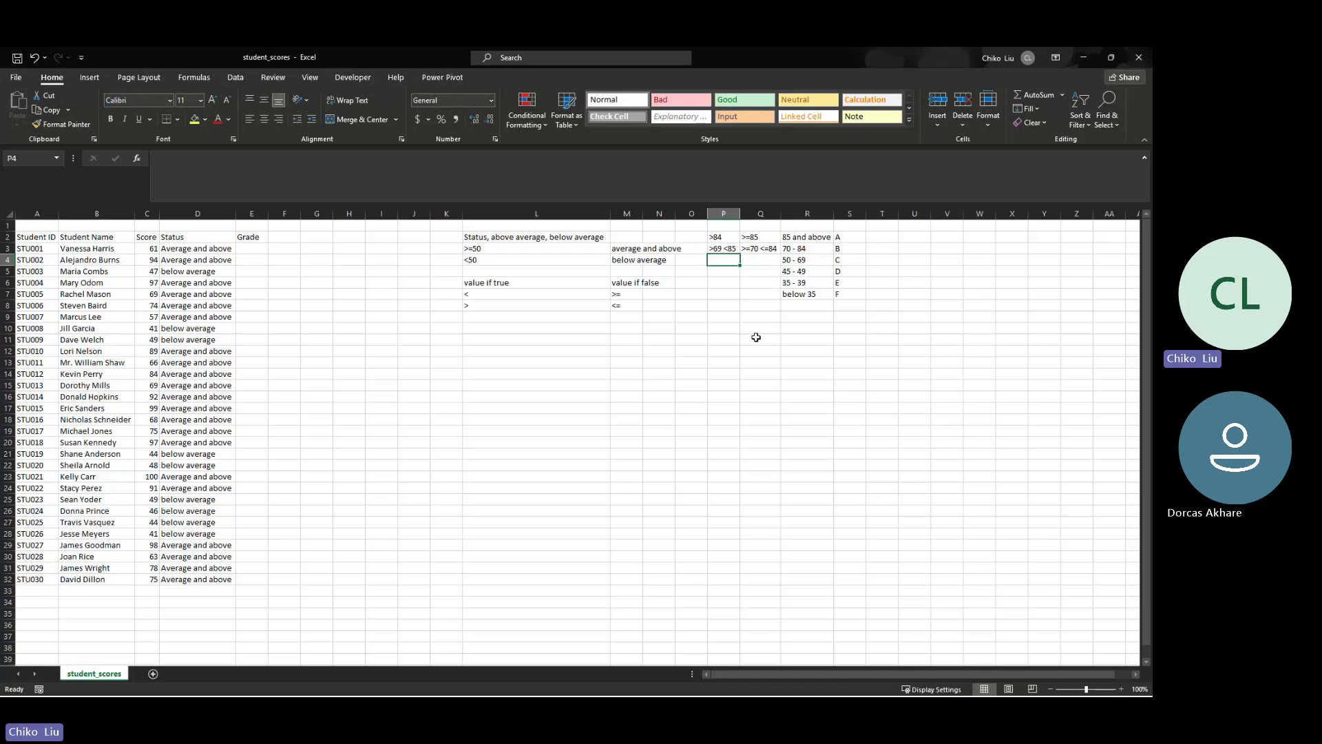
Write the grade C conditions as ">49 <70" in P4 and ">=50 <=69" in Q4
text(>49)
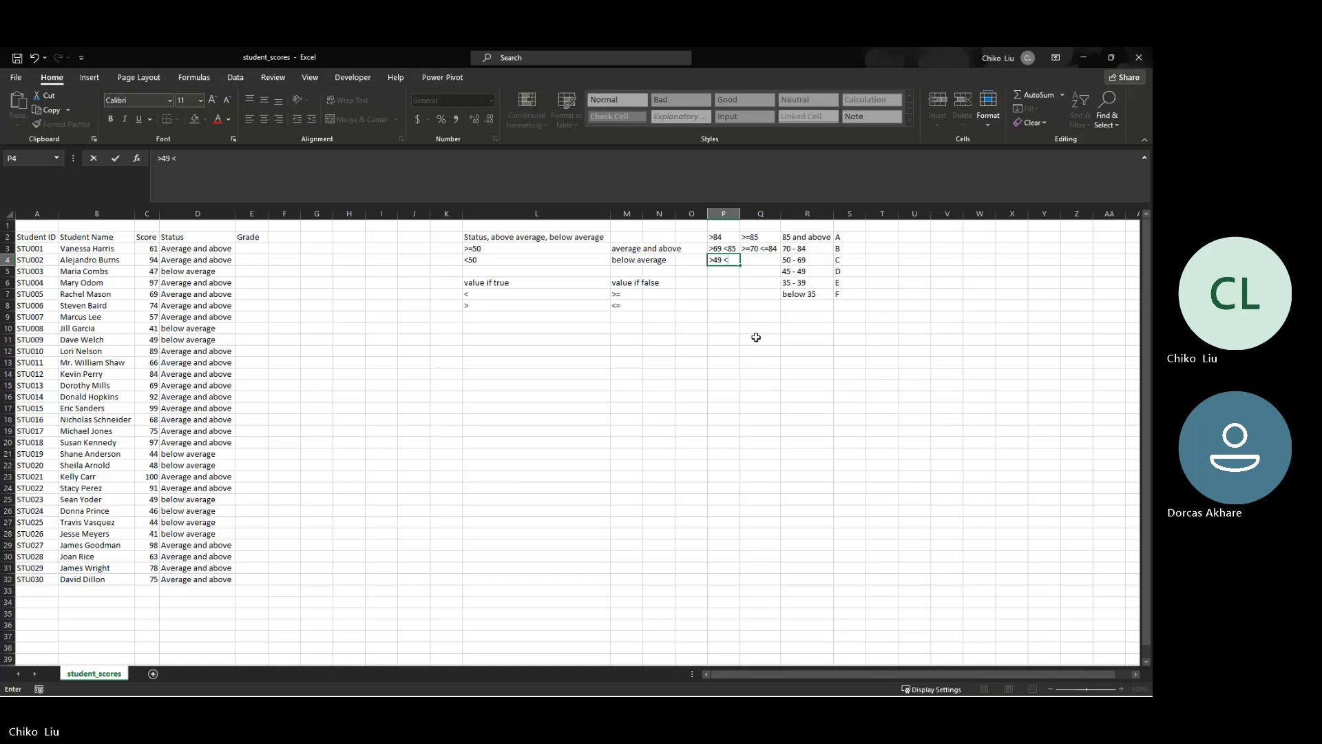
text( <70)
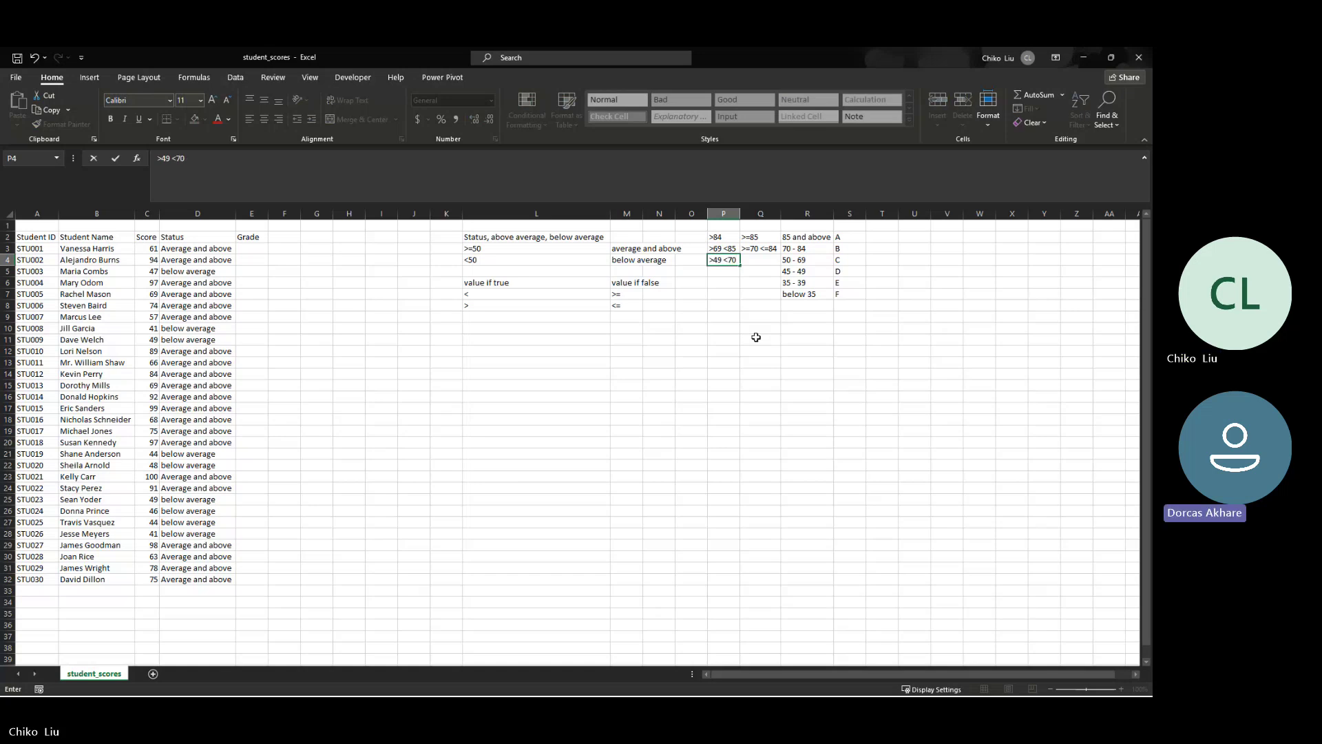
key(Tab)
text(>)
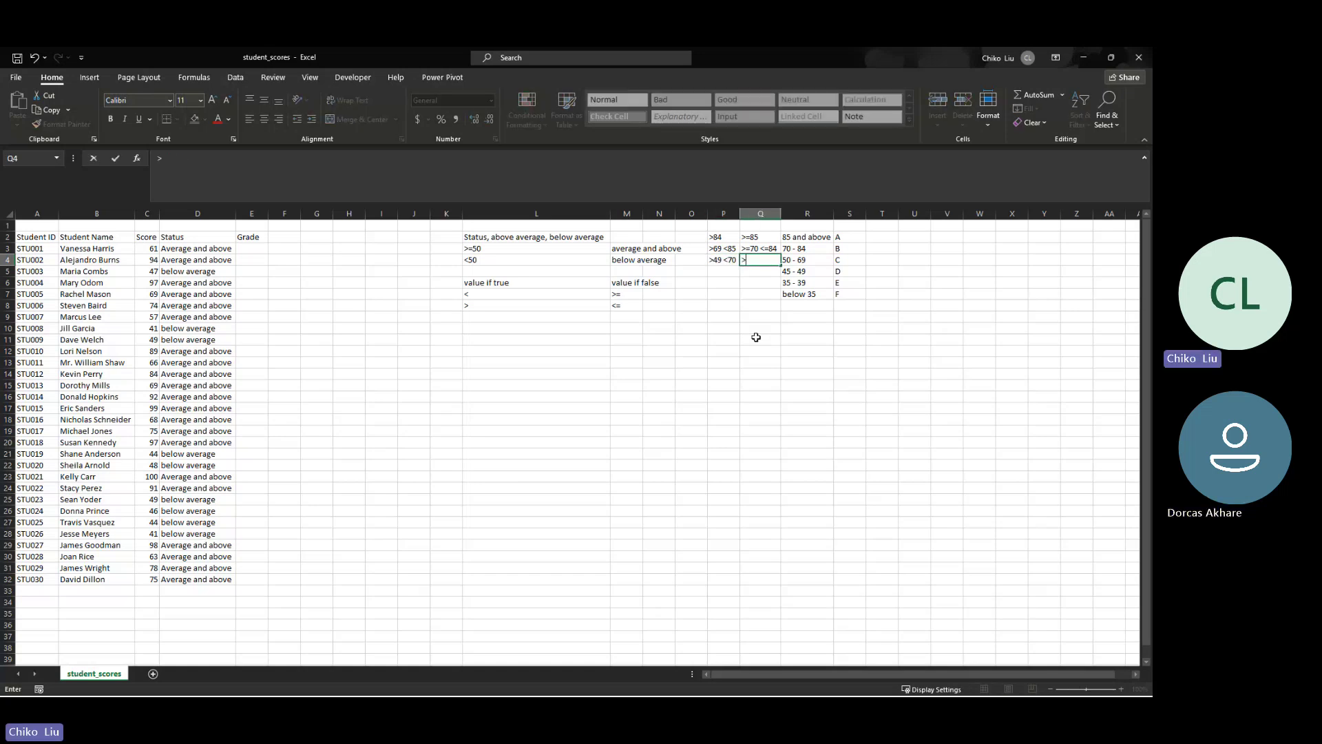
text(=50 <=)
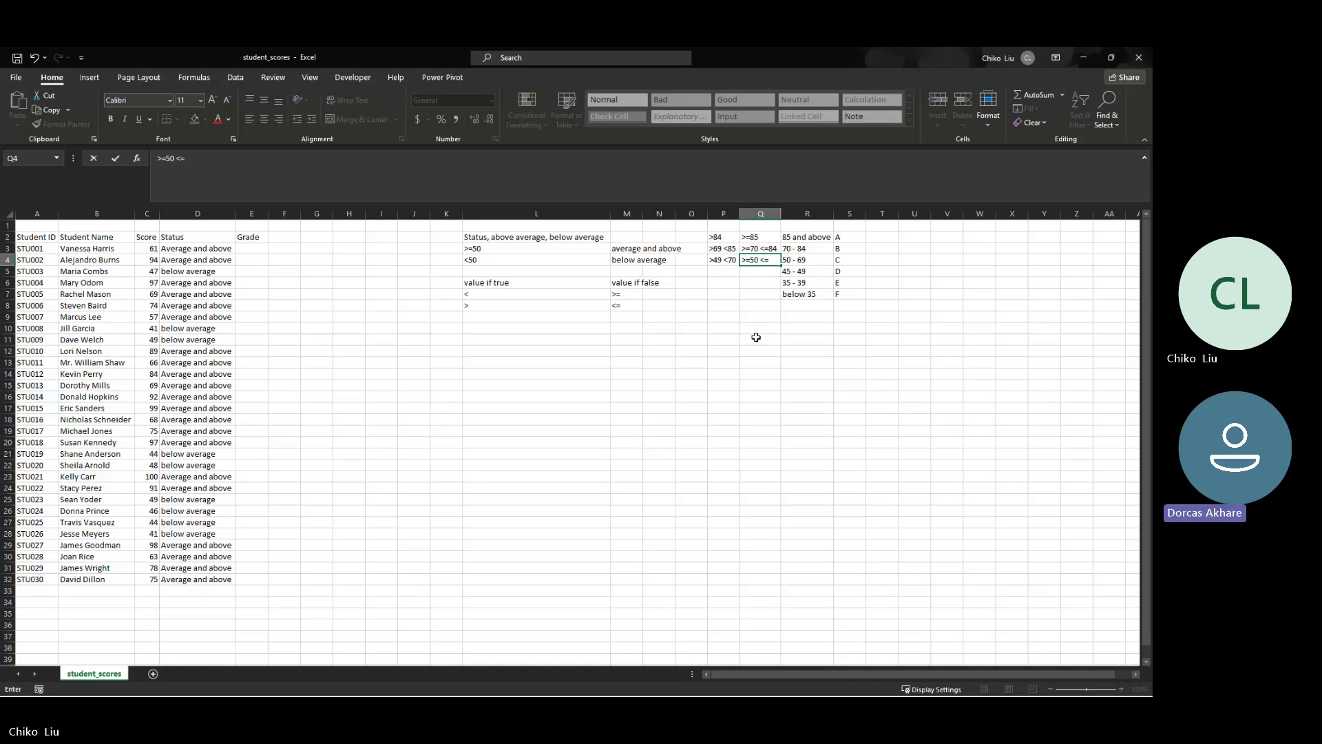
text(69)
key(Return)
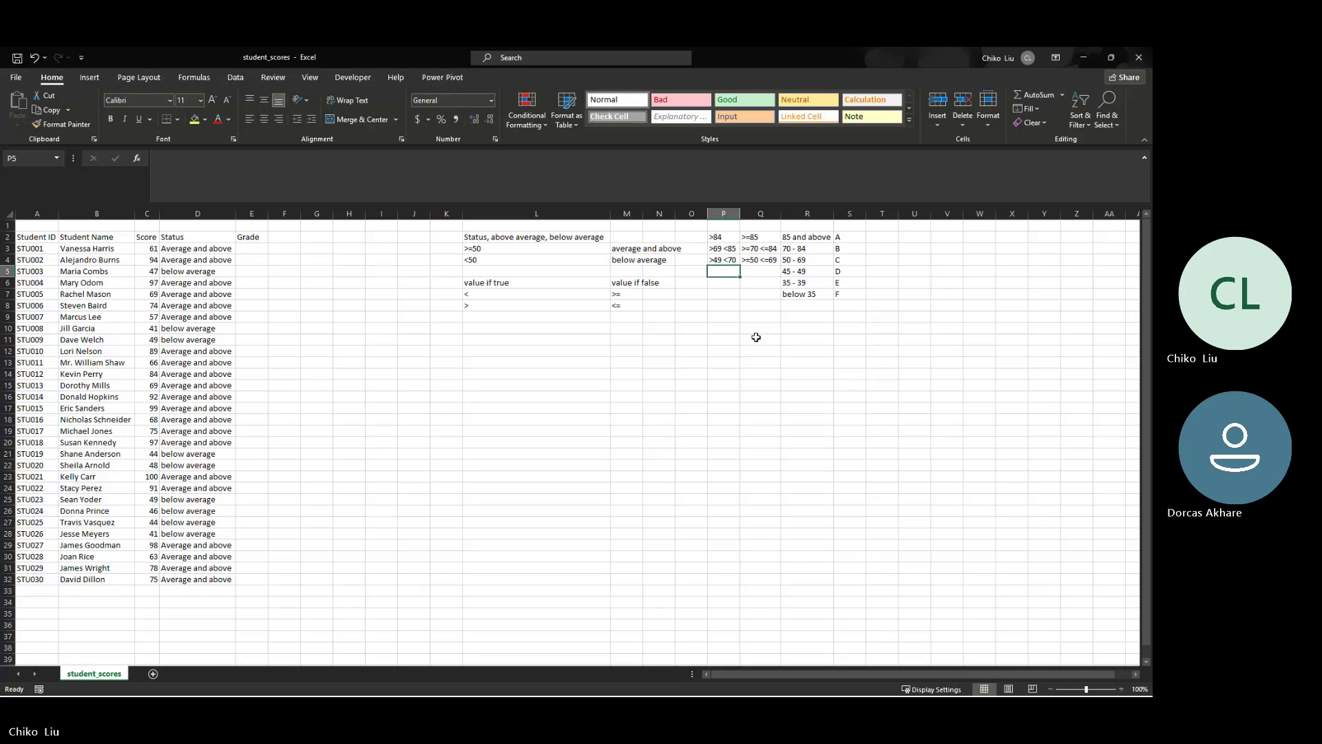
Write the grade D conditions as ">44 <50" in P5 and ">=45 <=49" in Q5
text(>)
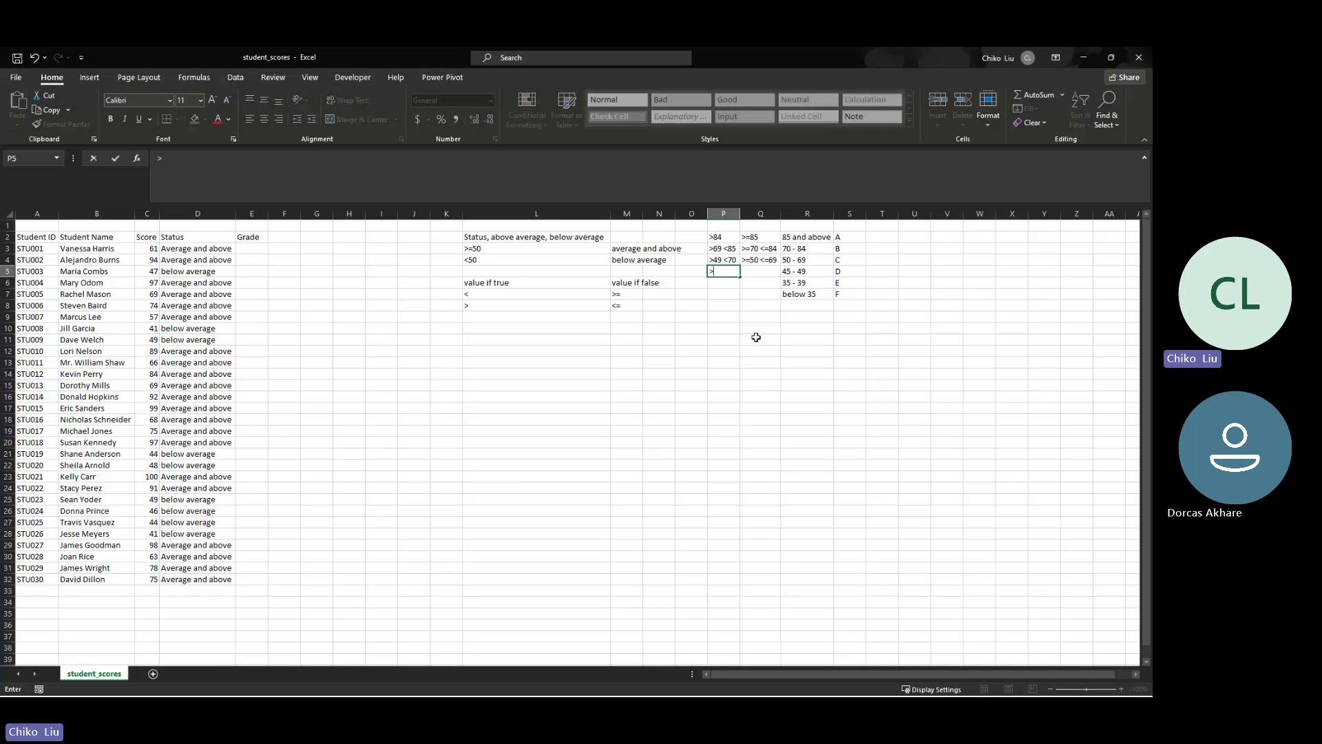
text(4)
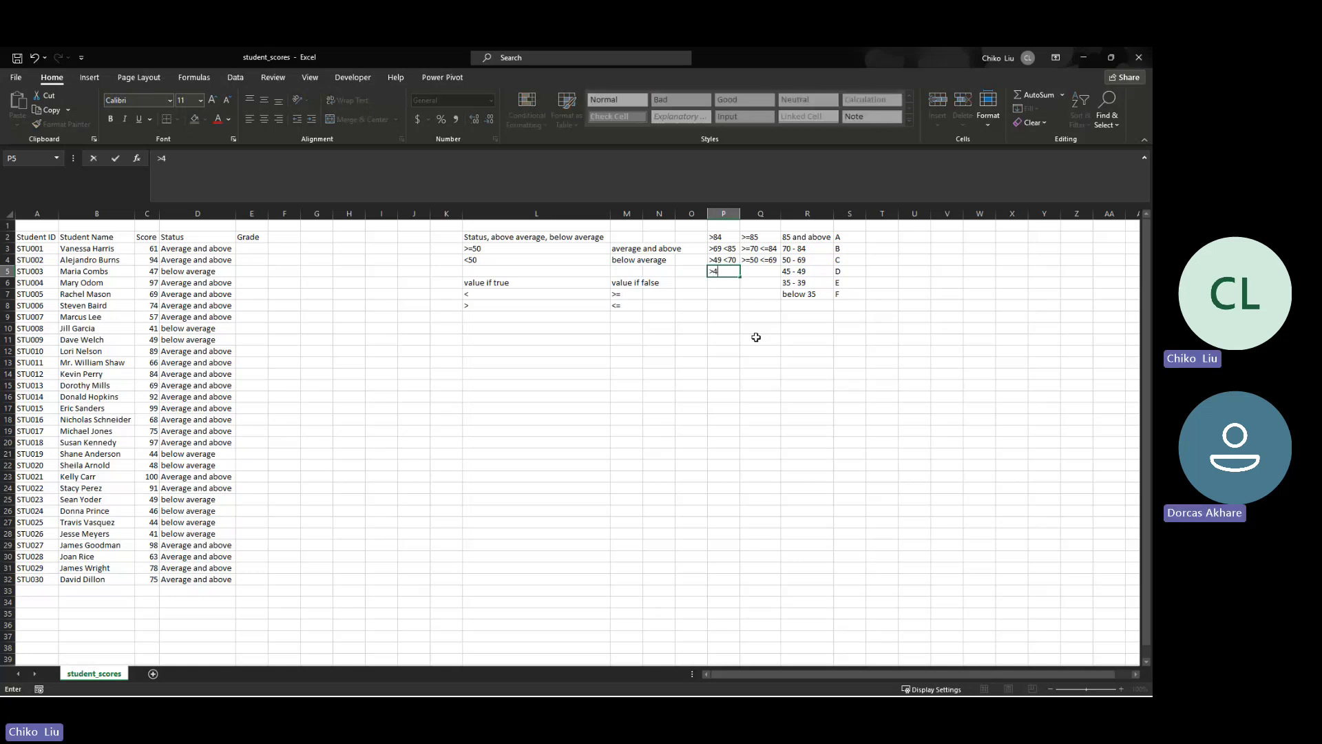
text(4 <)
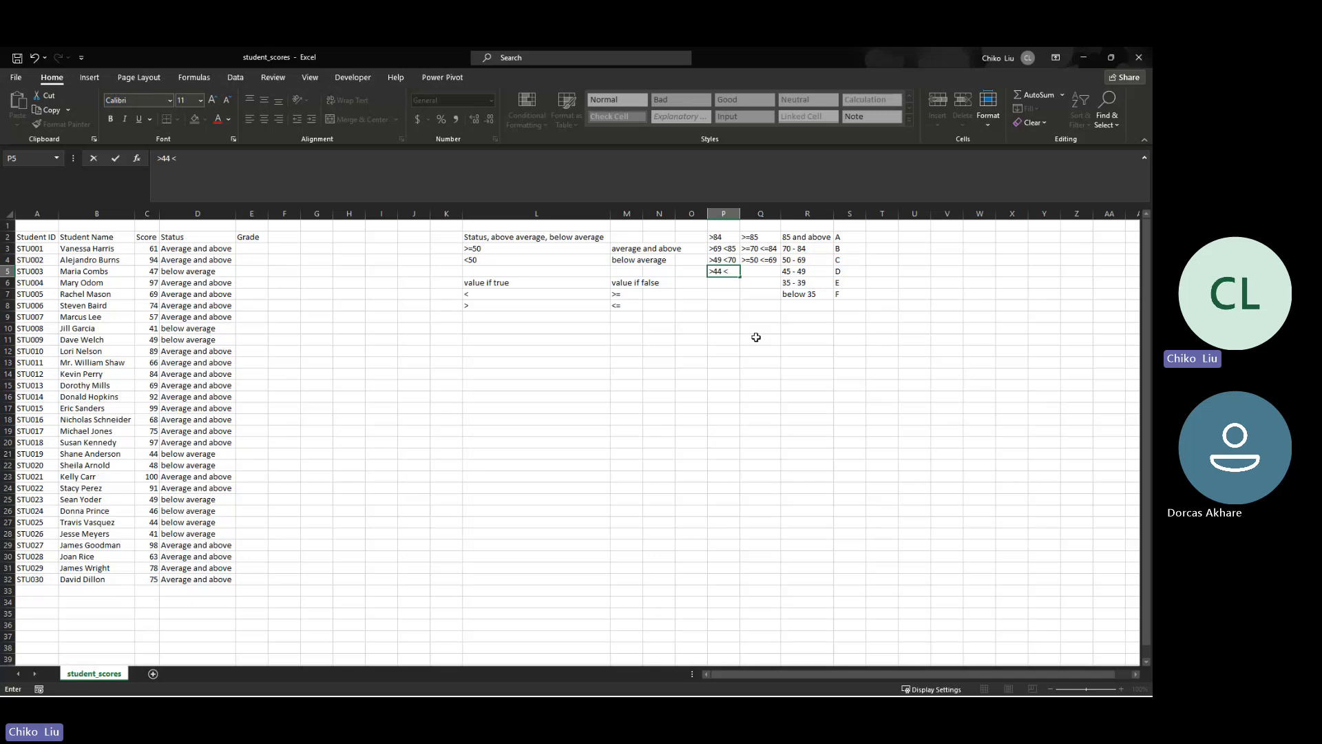
text(50)
key(Tab)
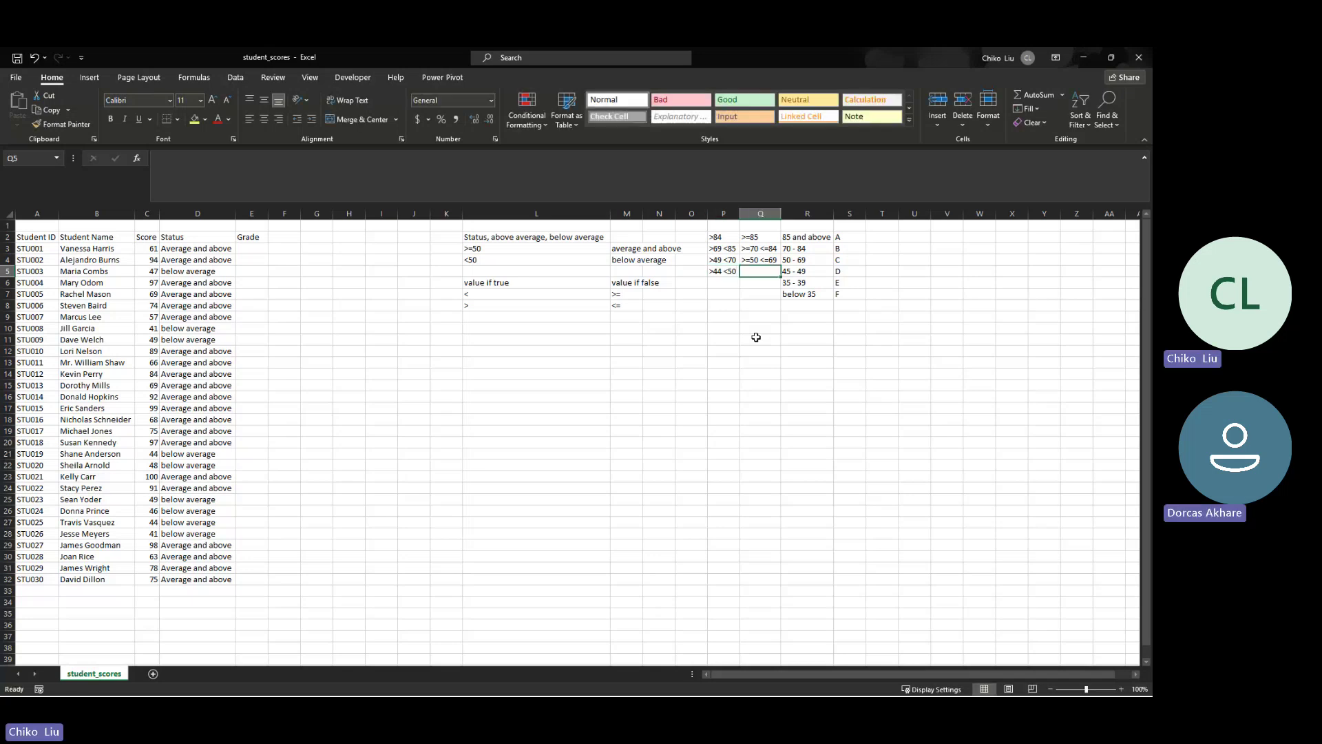
text(>=4)
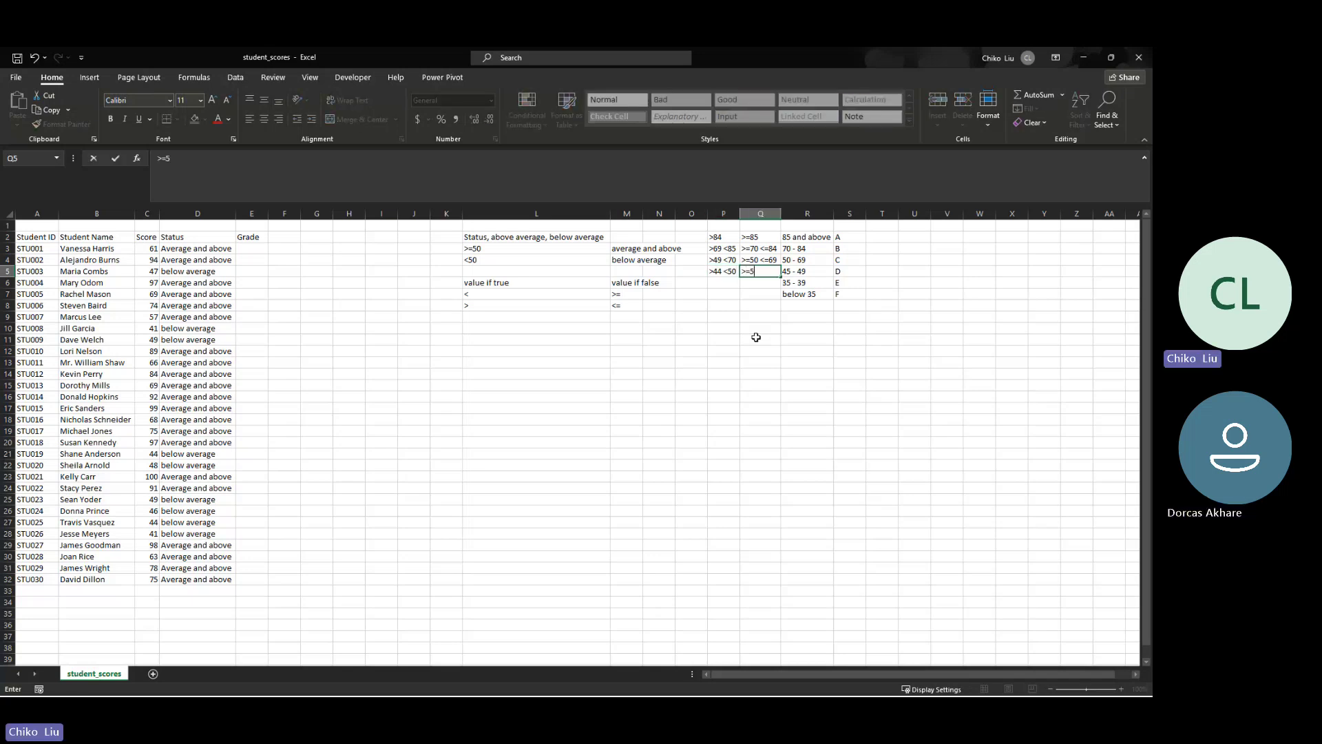
text(5)
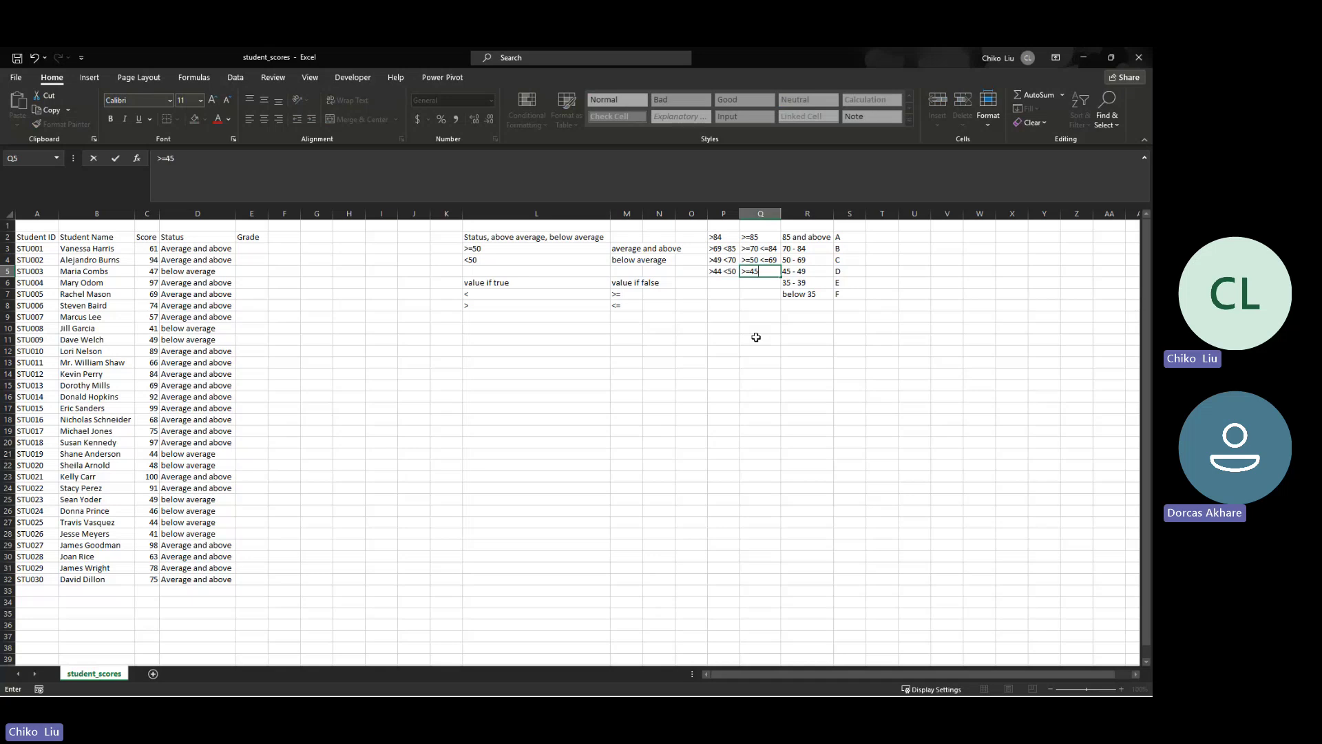
text( <)
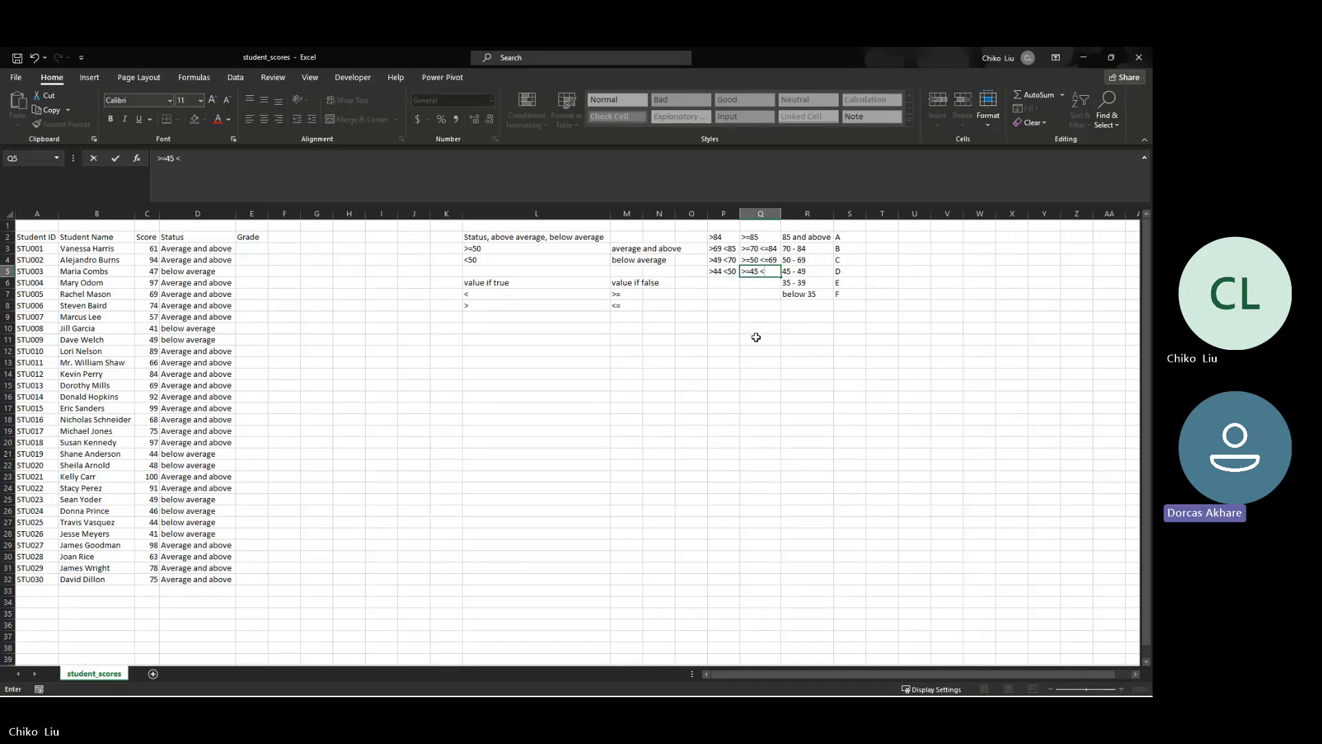
text(=49)
key(Return)
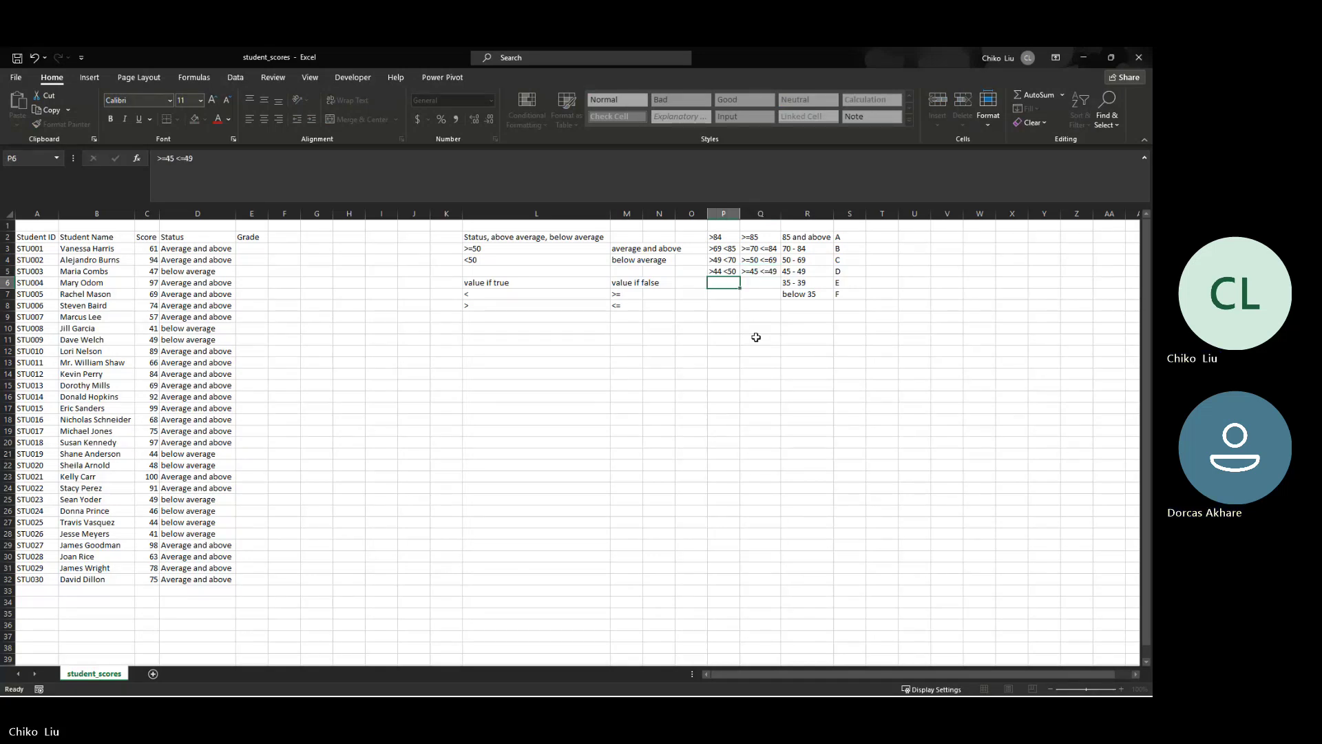
Write the grade E conditions as ">34 <40" in P6 and ">=35 <=39" in Q6
text(>)
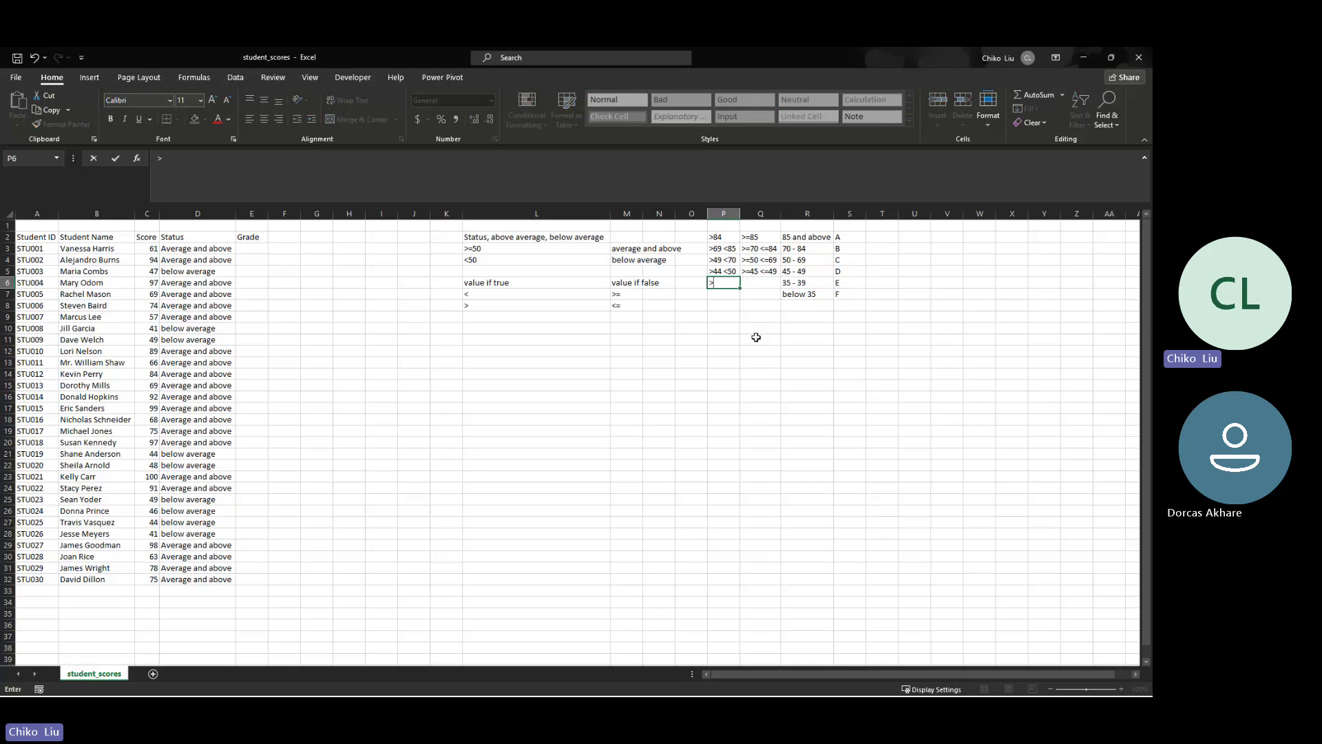
text(34)
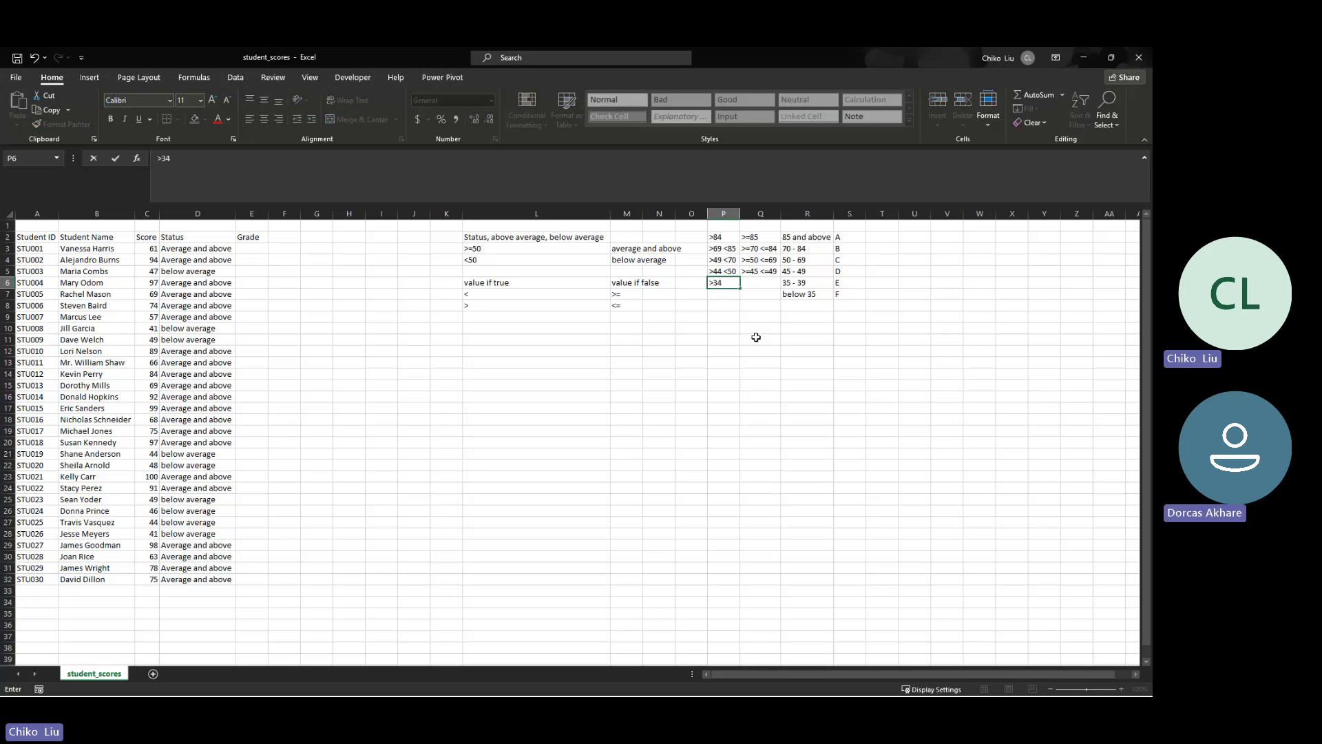
text( <4)
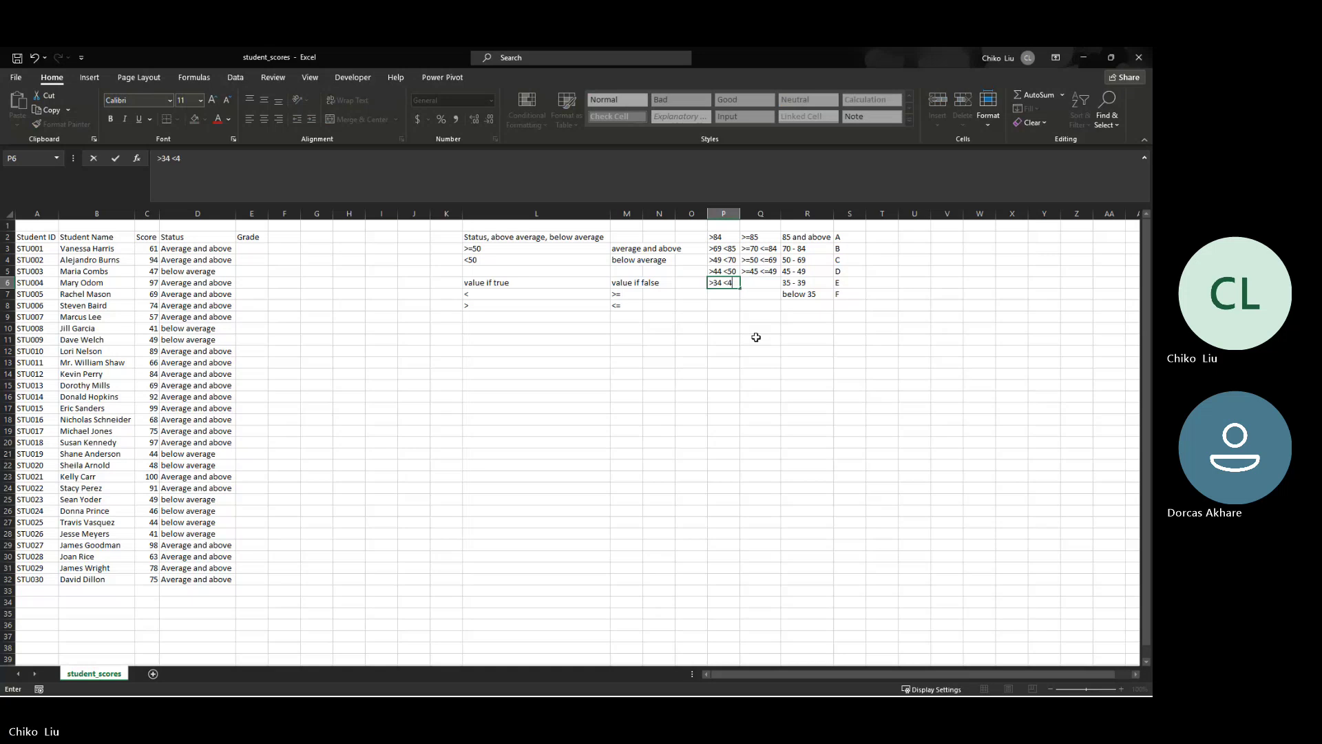
text(0)
key(Tab)
text(>)
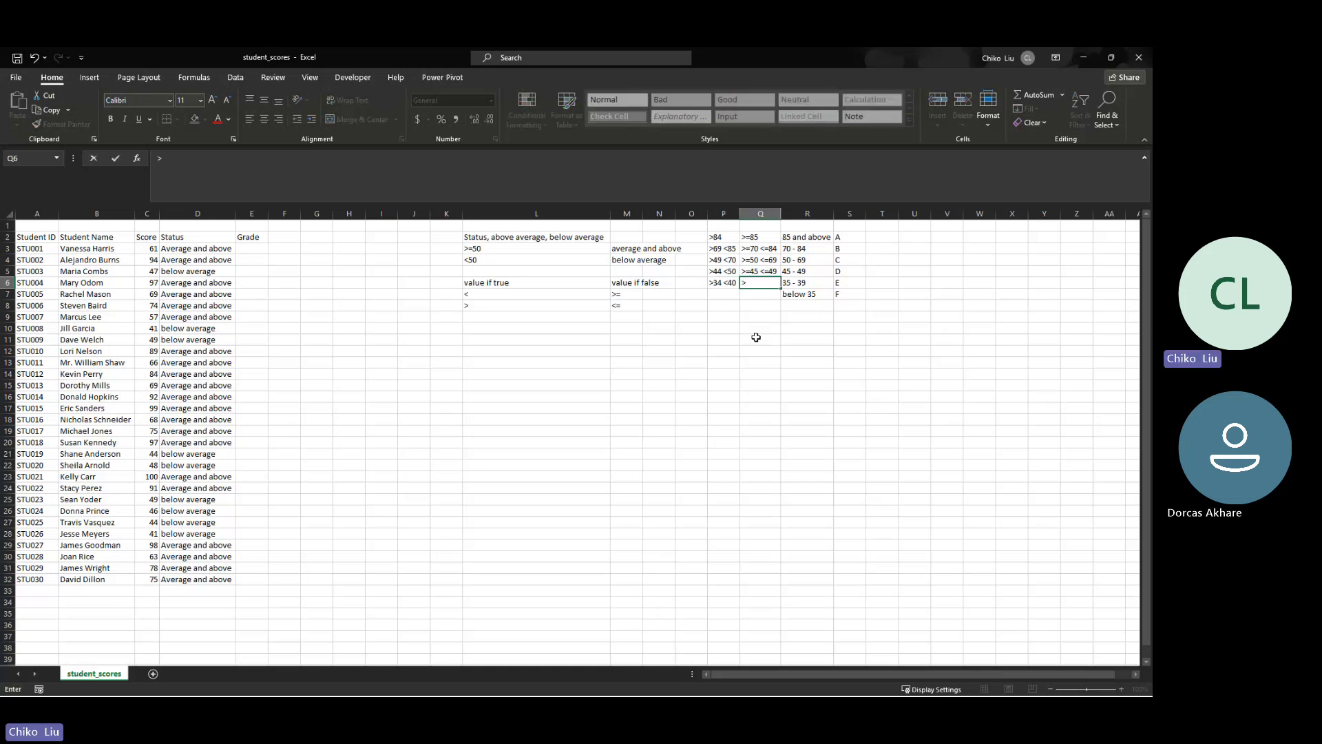
text(=35 <)
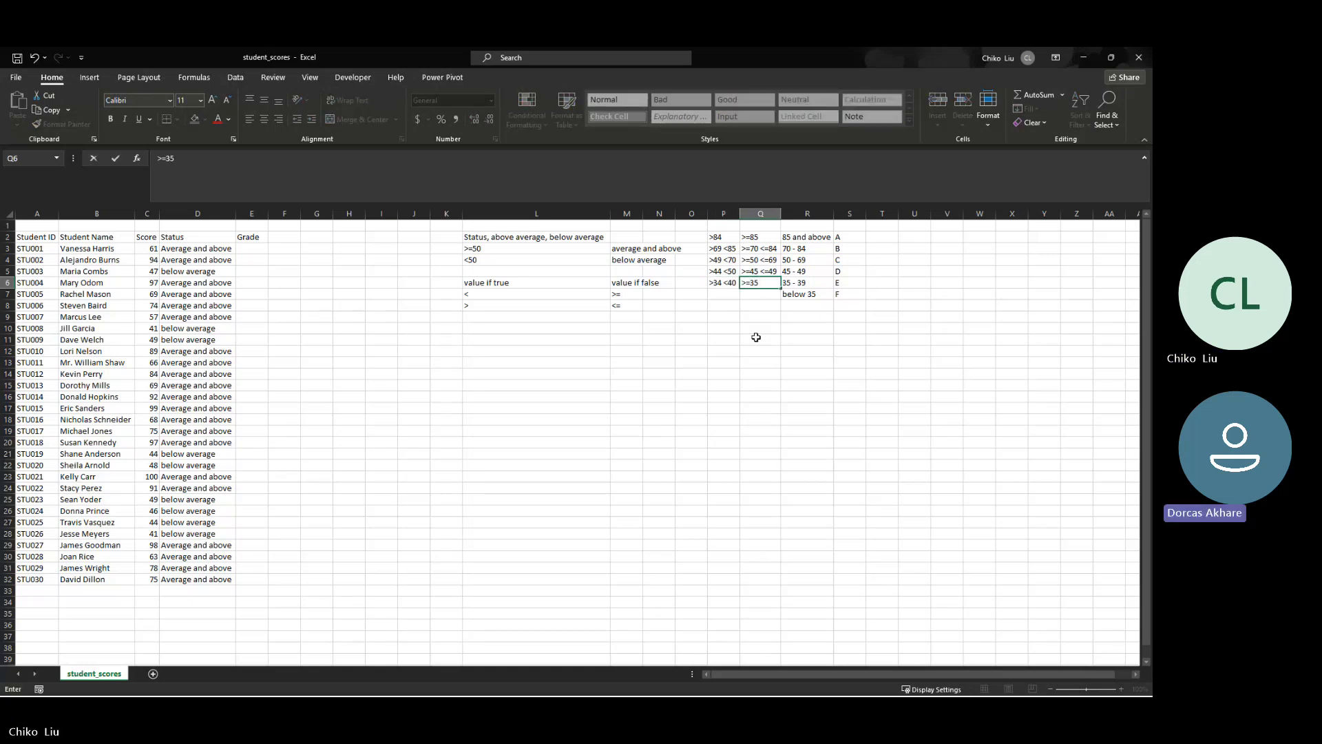
text(=39)
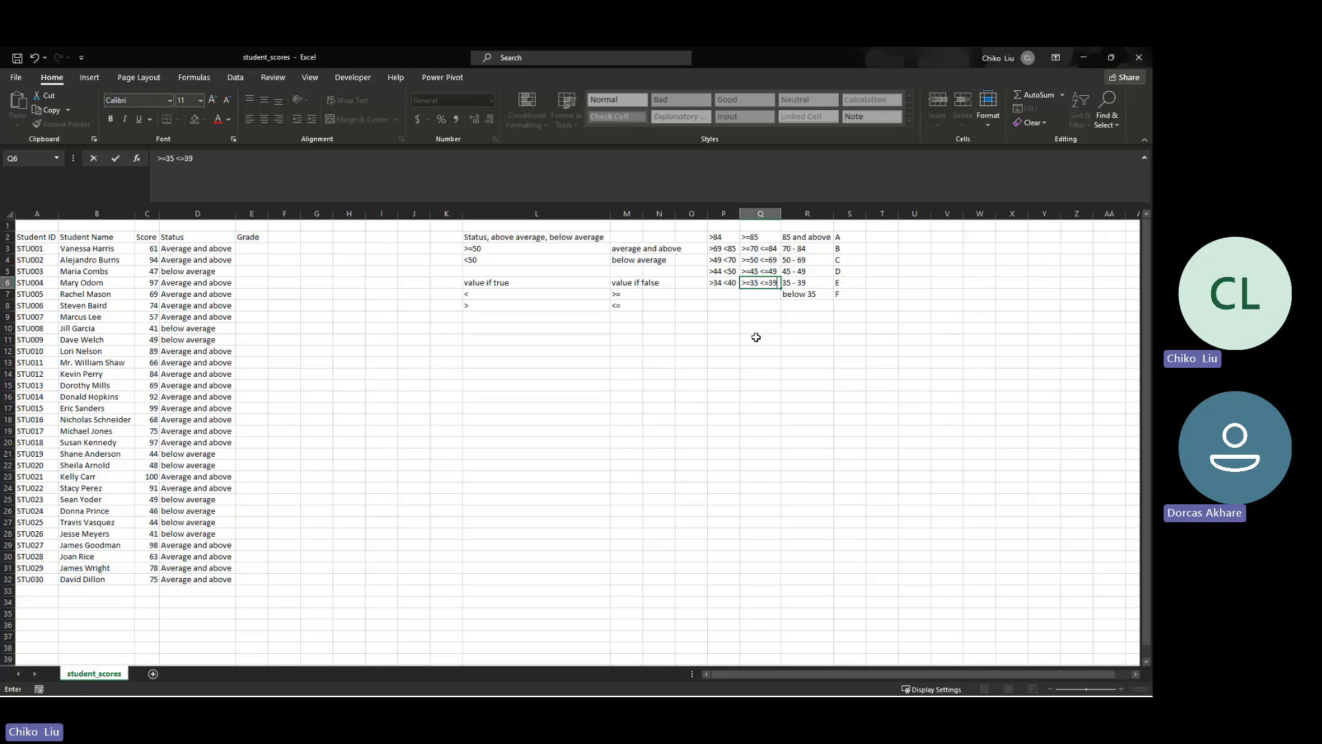
key(Return)
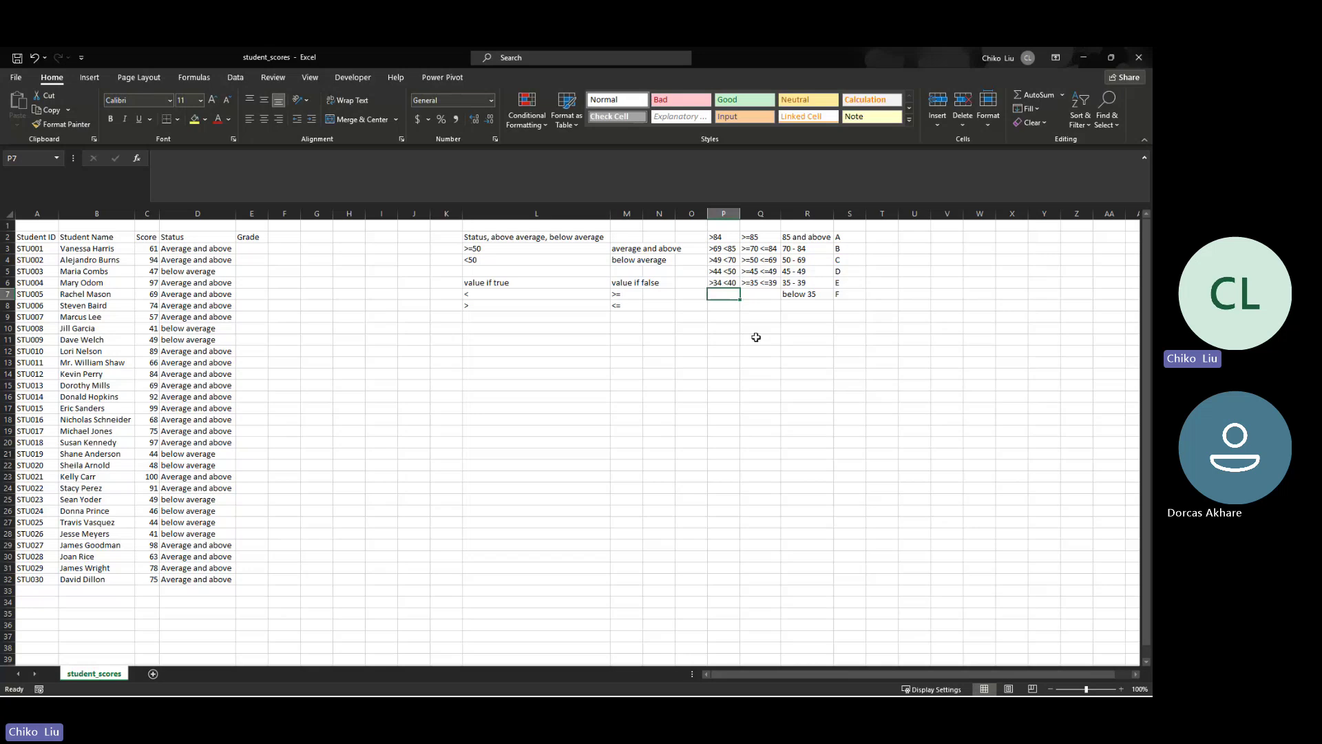
Write the grade F conditions as "<35" in P7 and "<=34" in Q7
text(<35)
key(Tab)
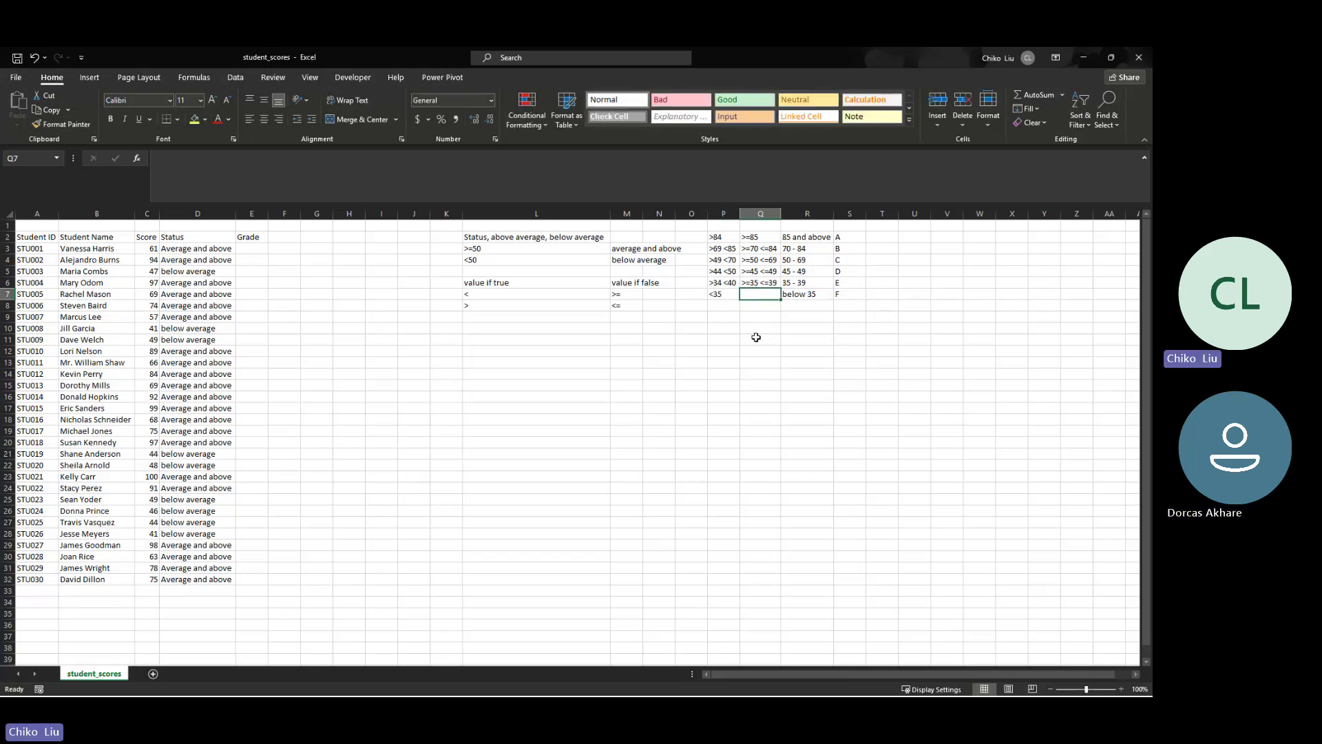
text(<)
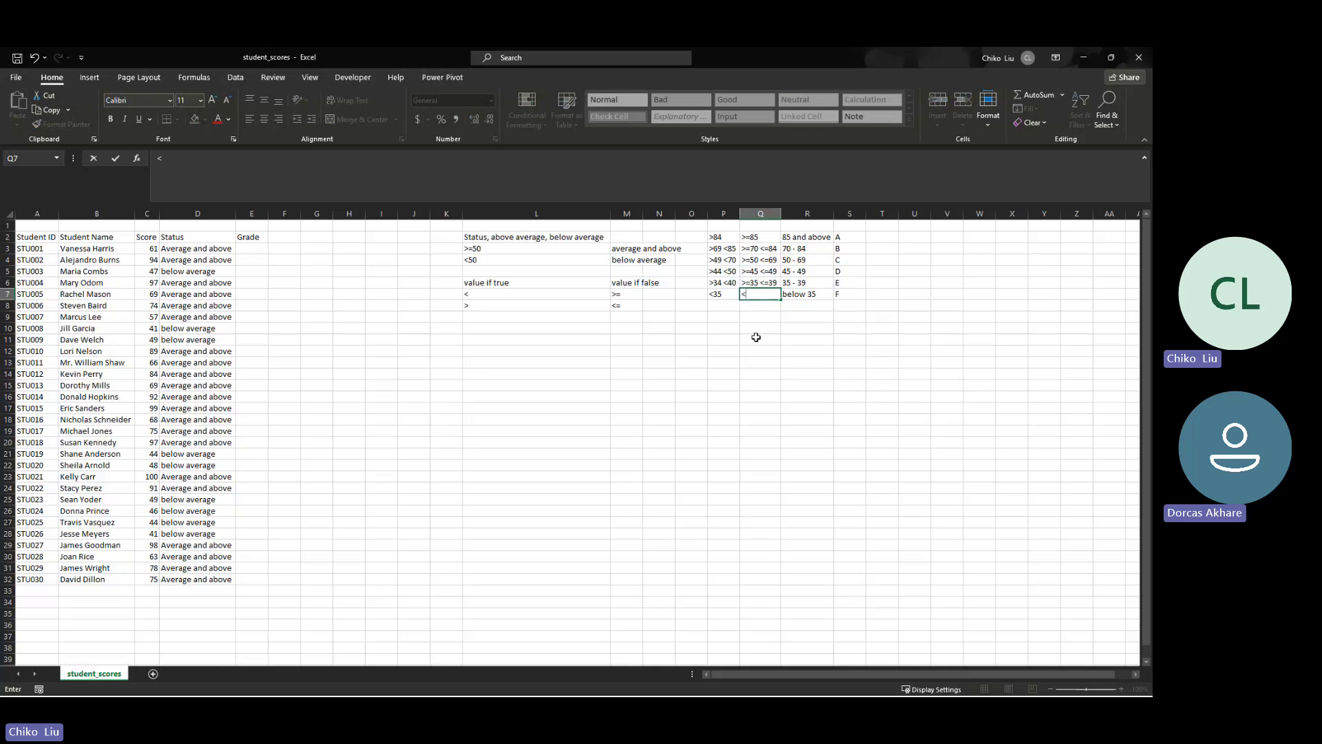
text(35)
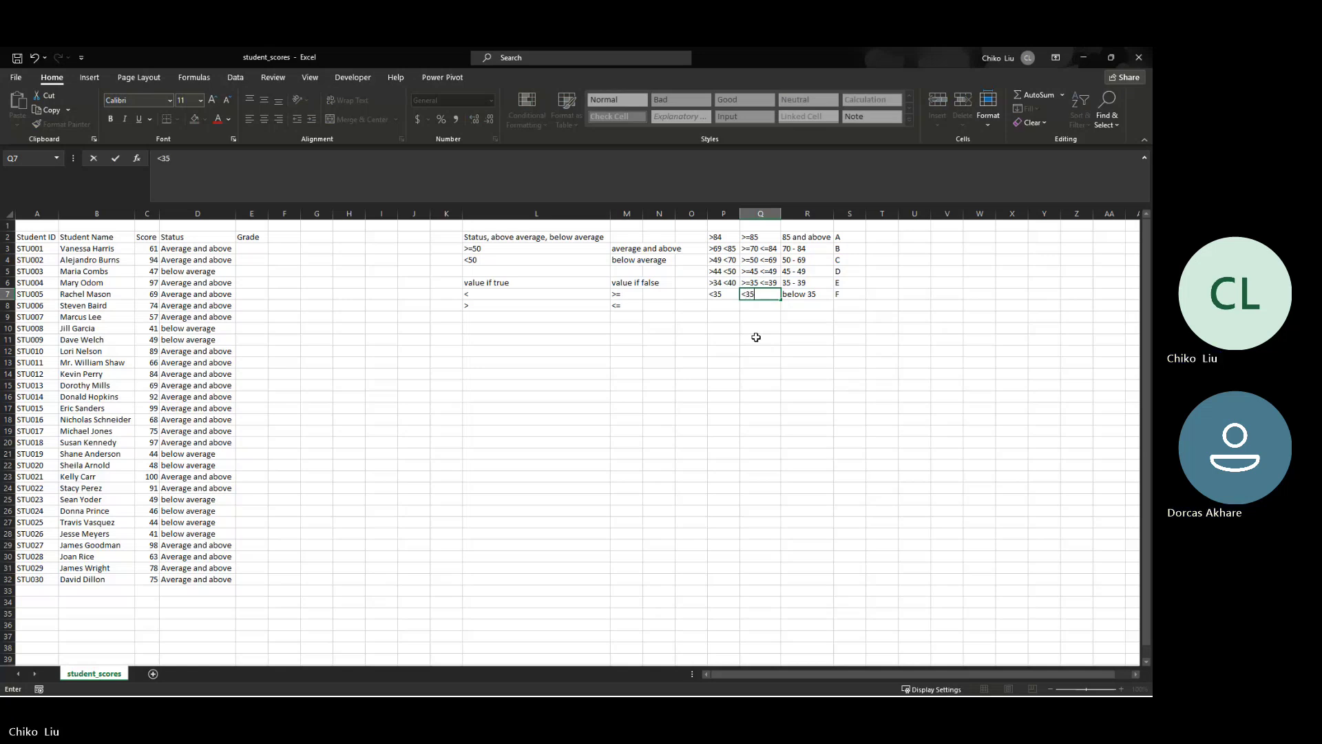
key(Left)
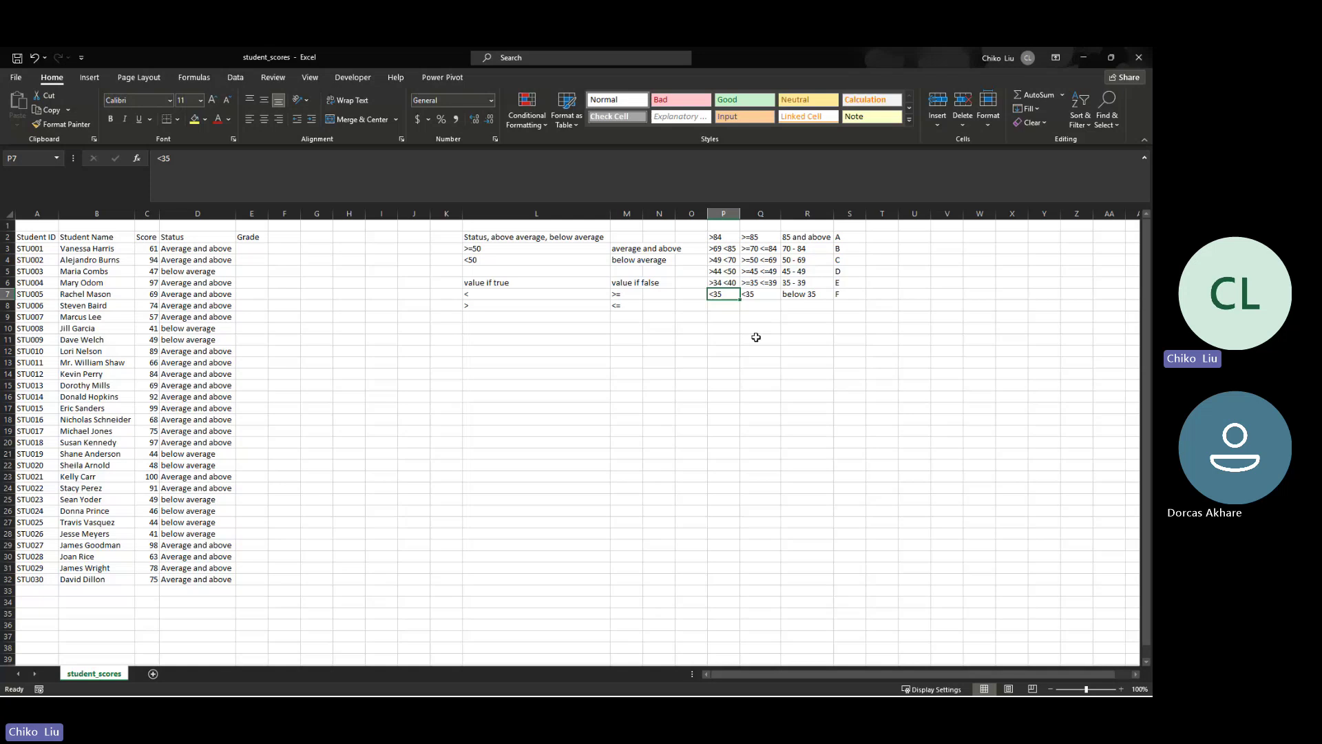
key(Right)
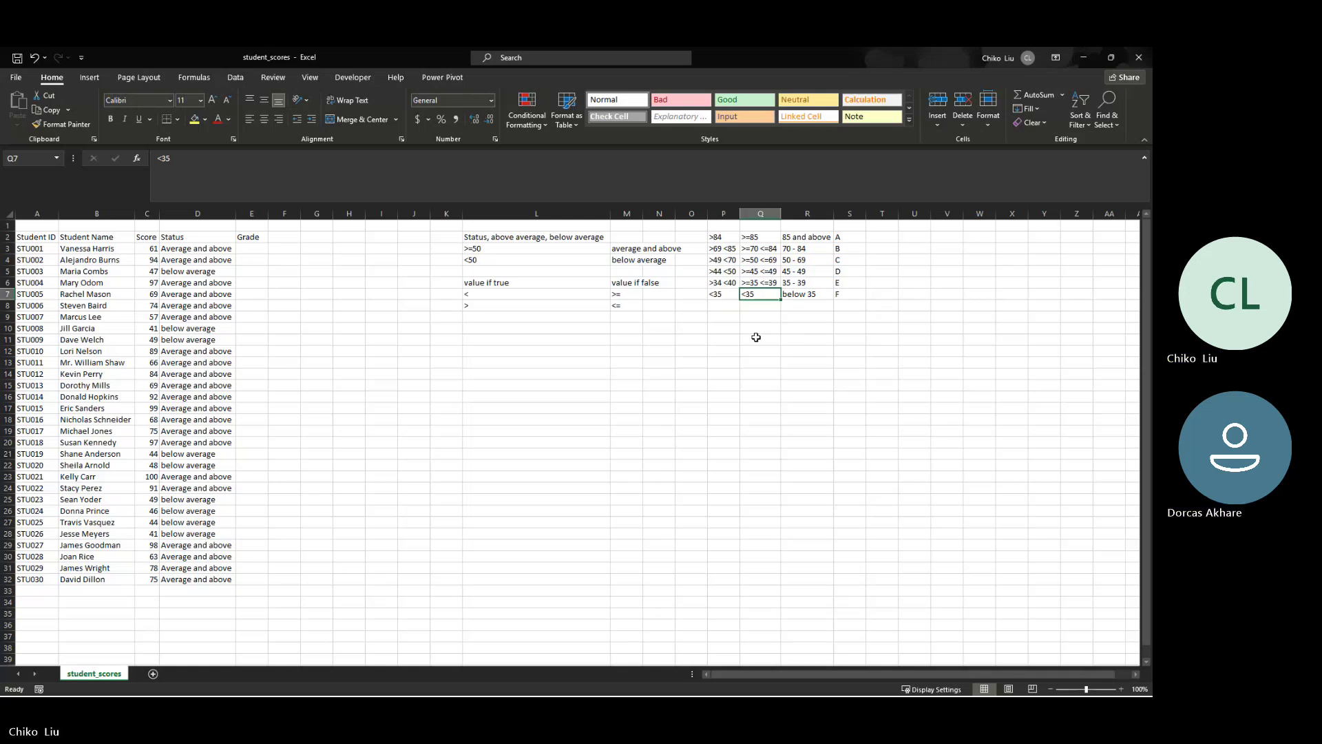
text(<=34)
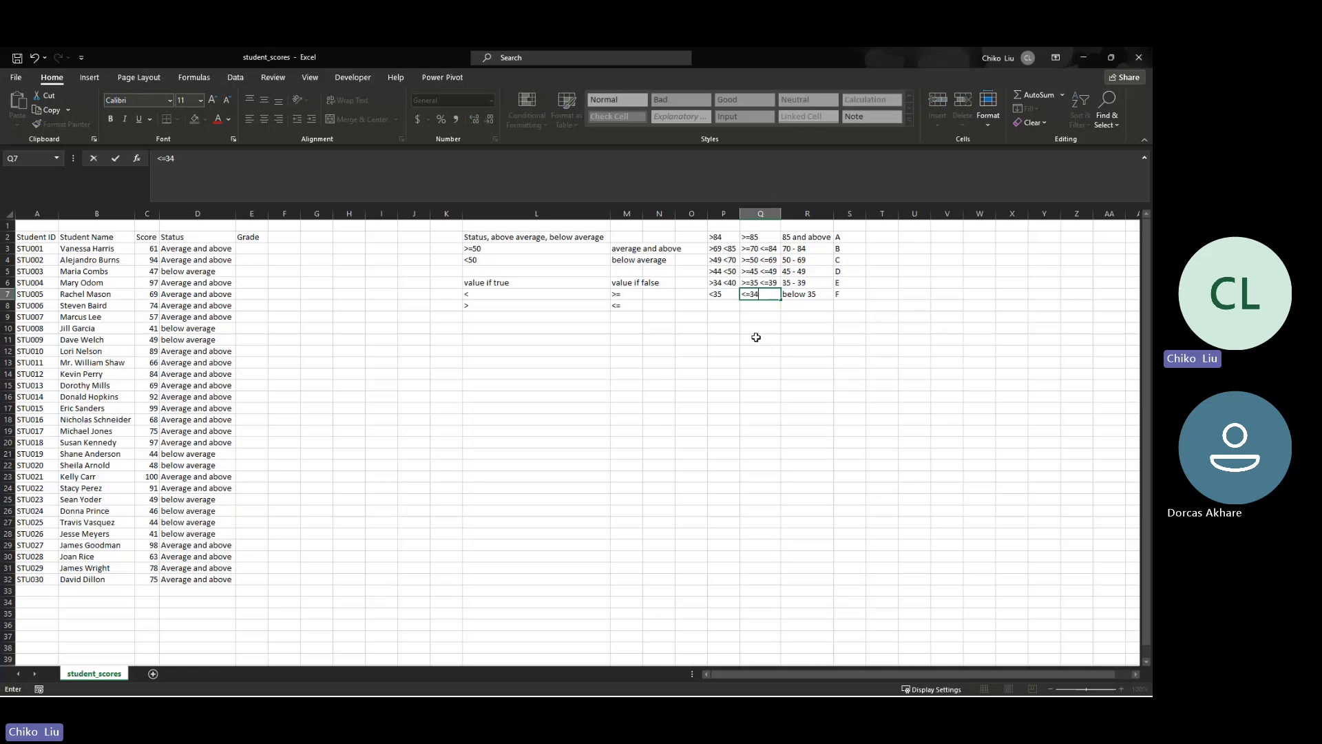
key(Tab)
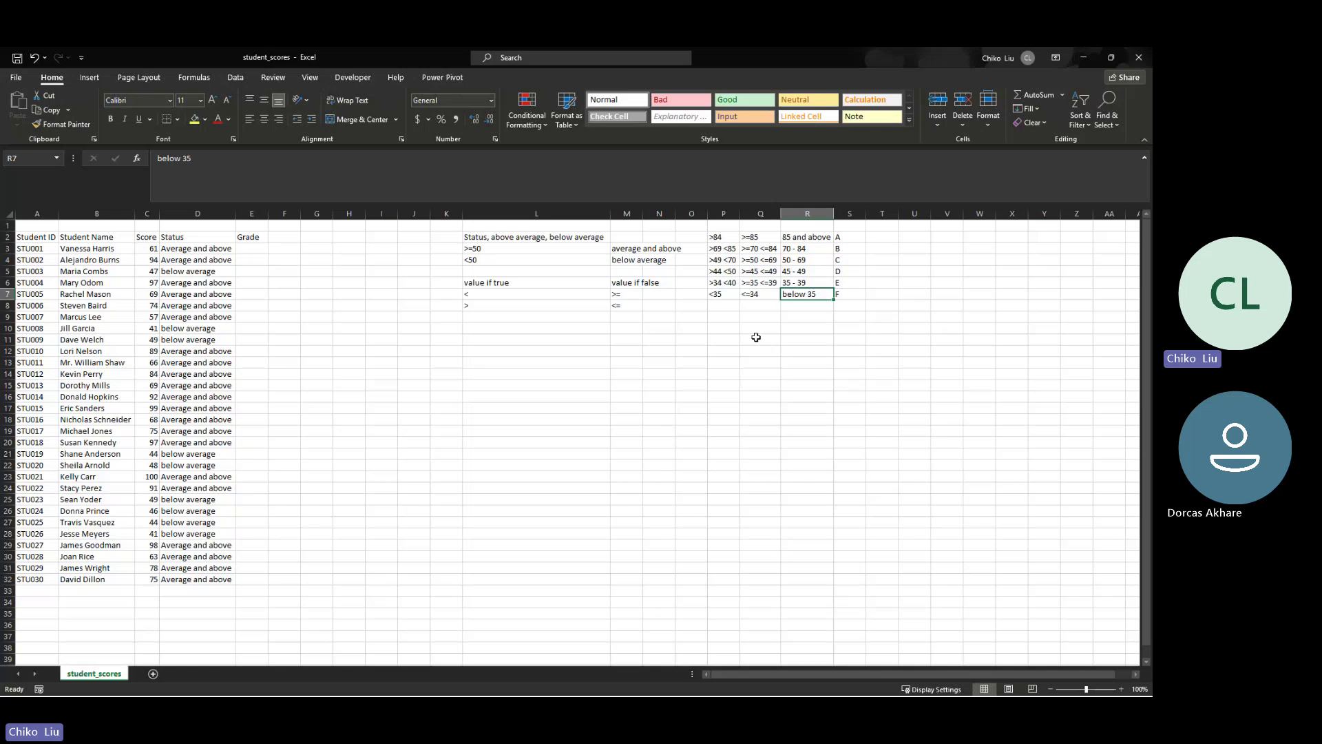
Head the two condition columns "math rep 1" in P1 and "math rep 2" in Q1, and fit both column widths to the text
click(722, 227)
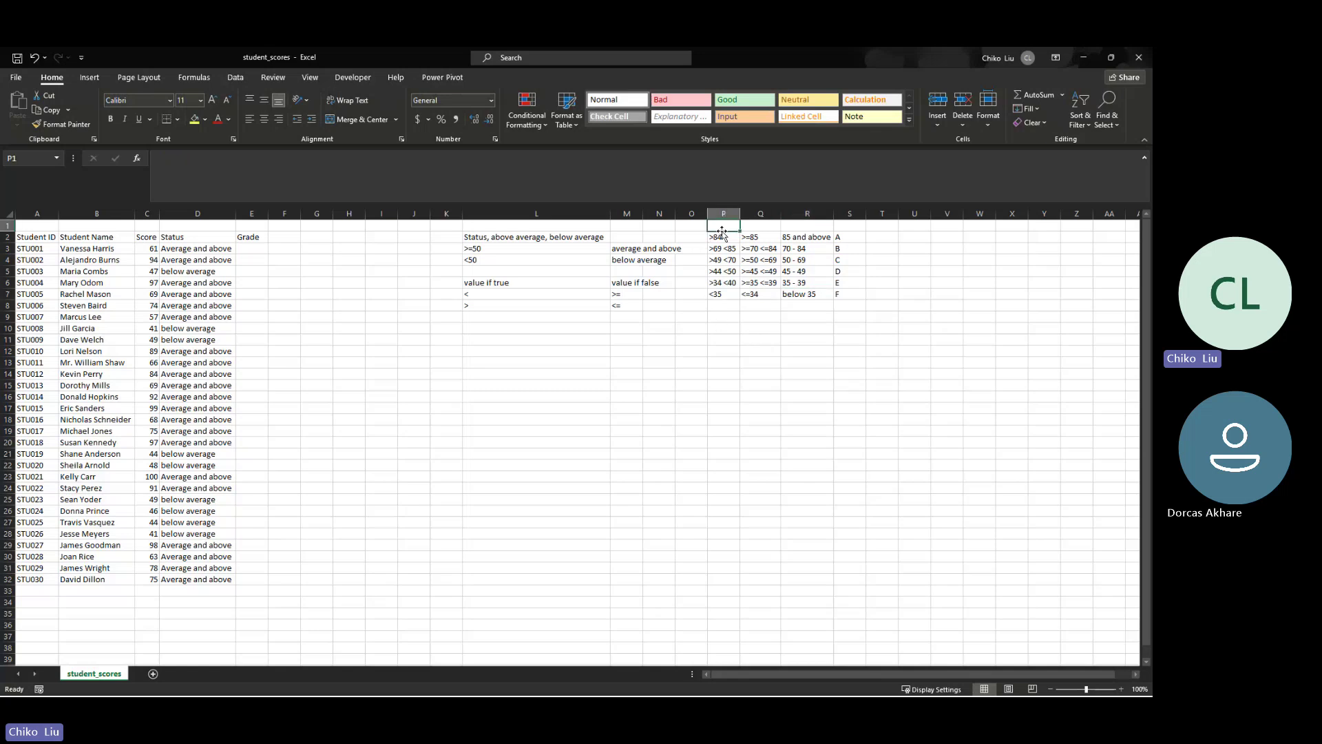
text(math rep)
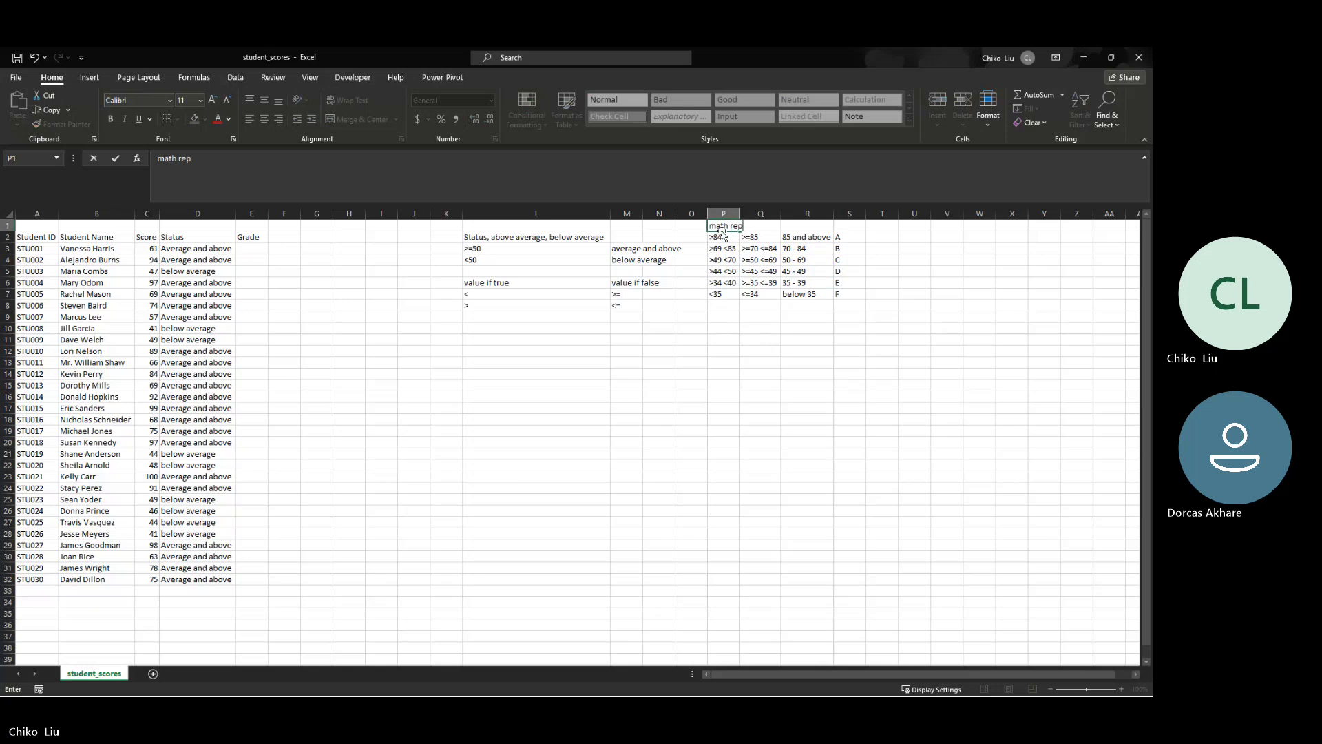
text( 1)
key(Tab)
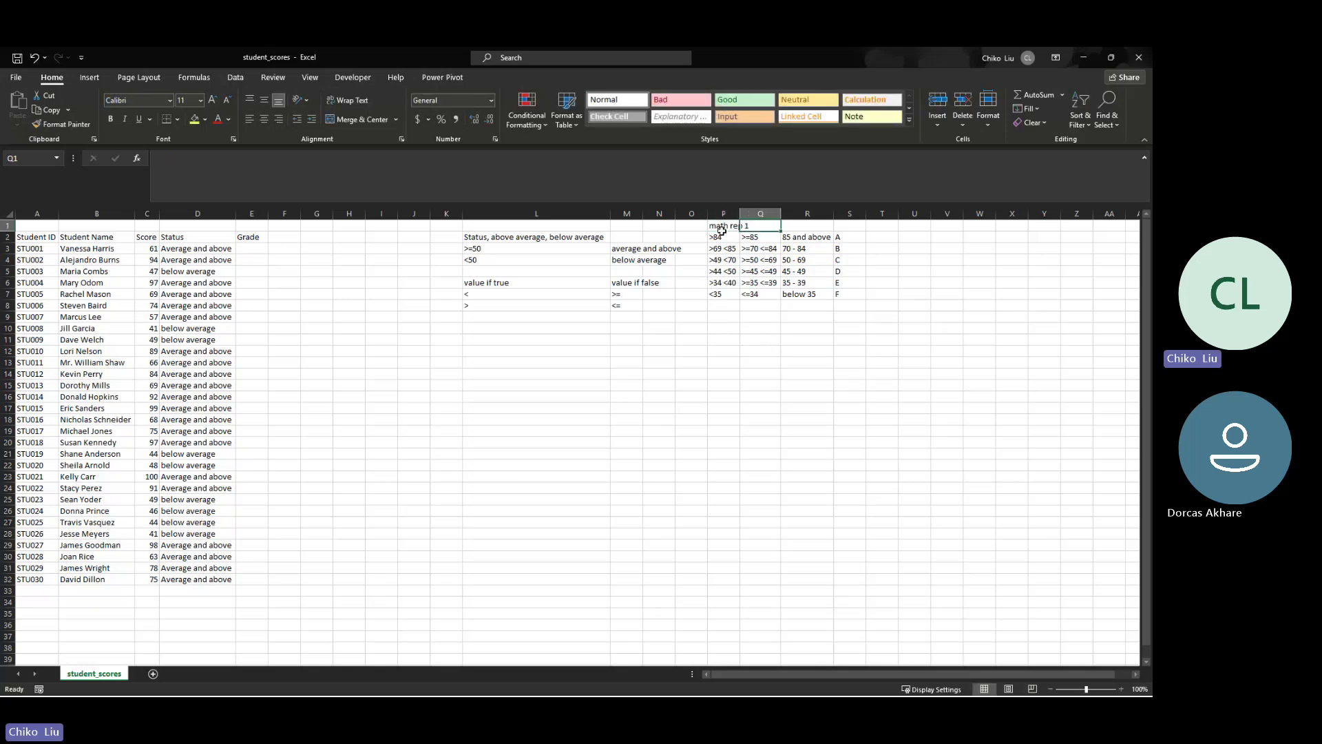
text(math rep 2)
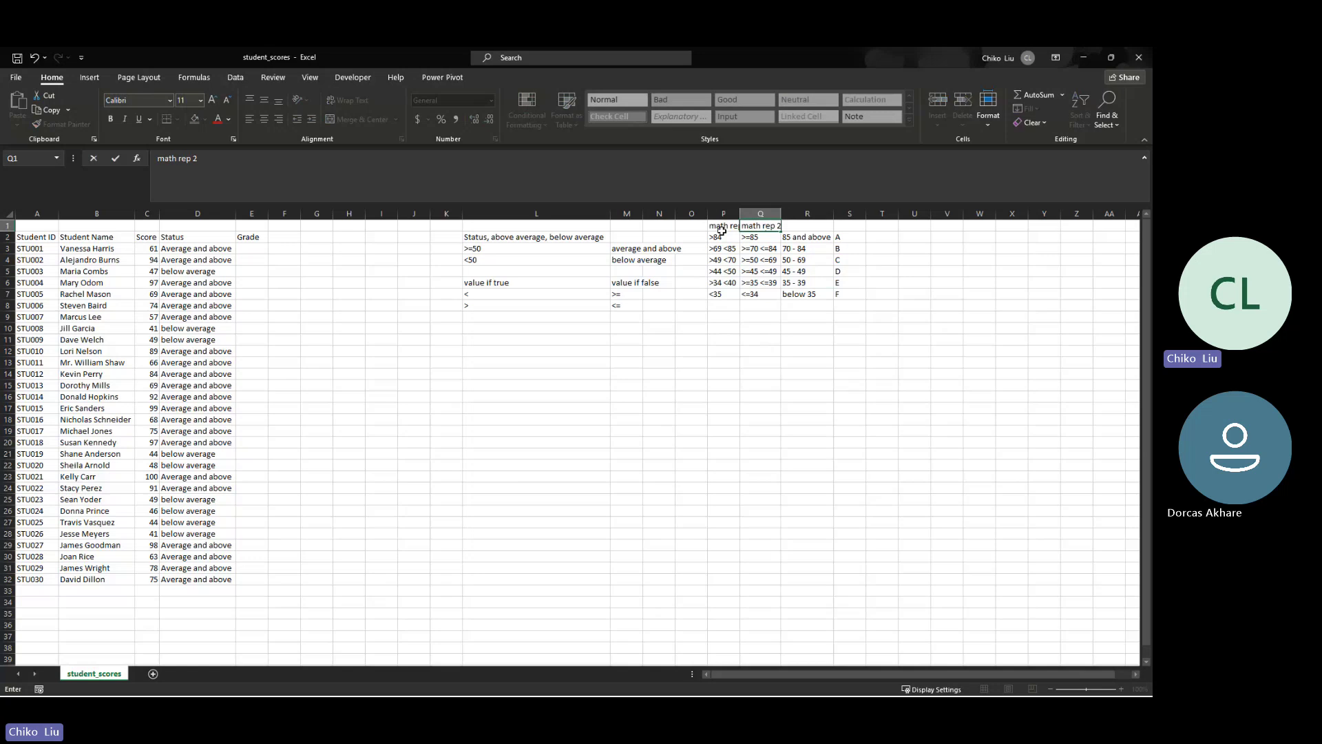
click(719, 235)
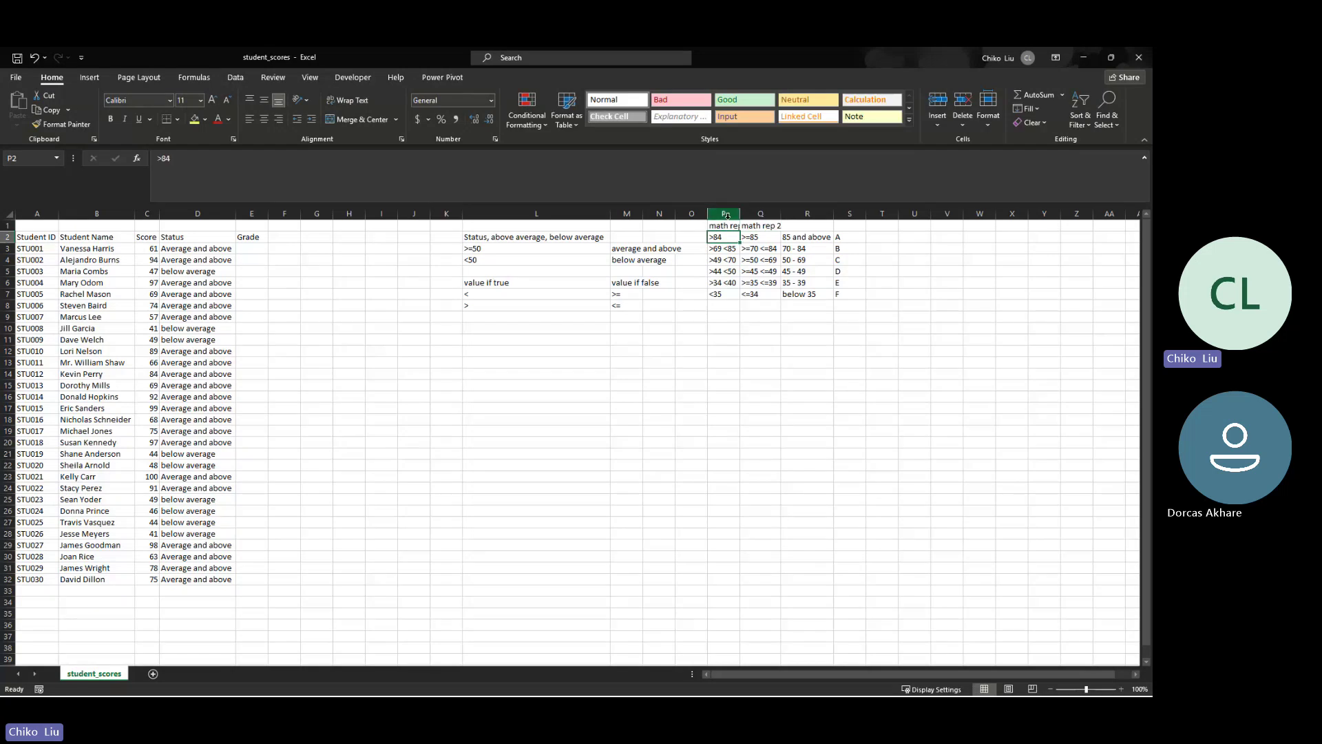
click(738, 223)
double_click(741, 212)
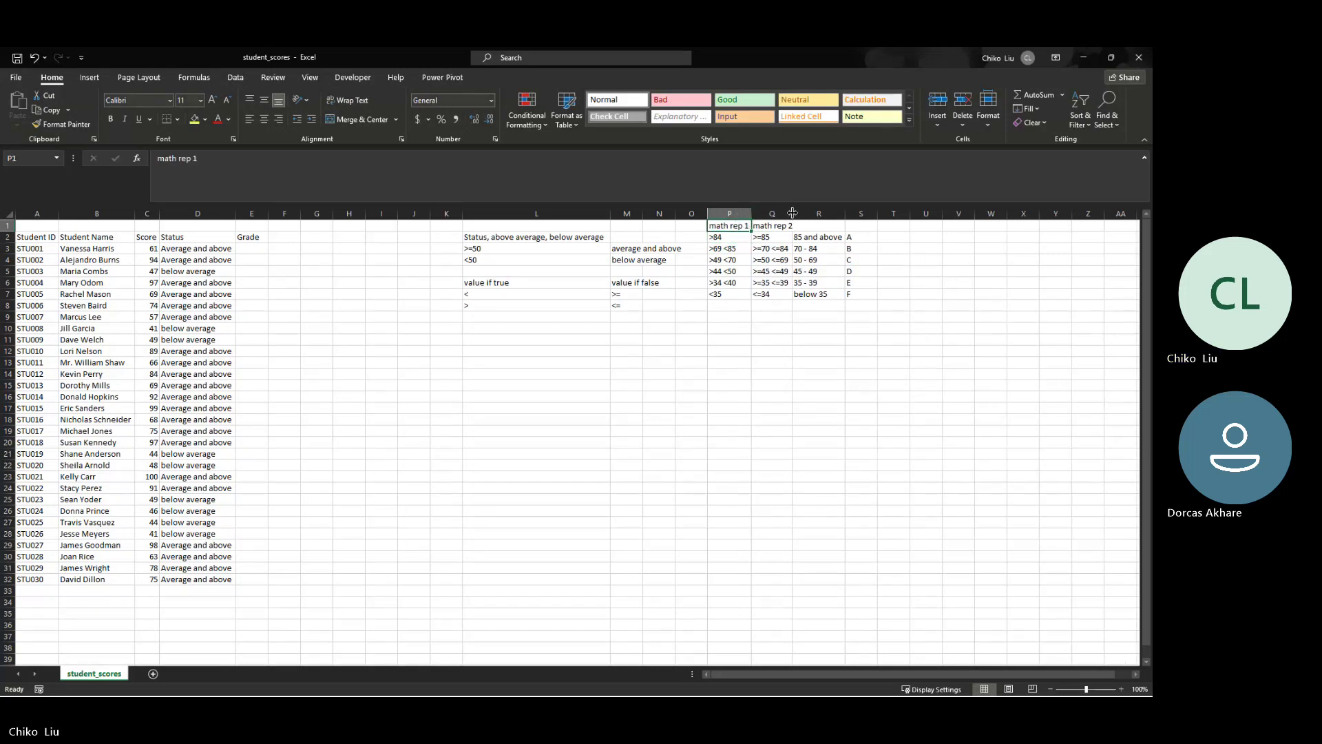
double_click(796, 212)
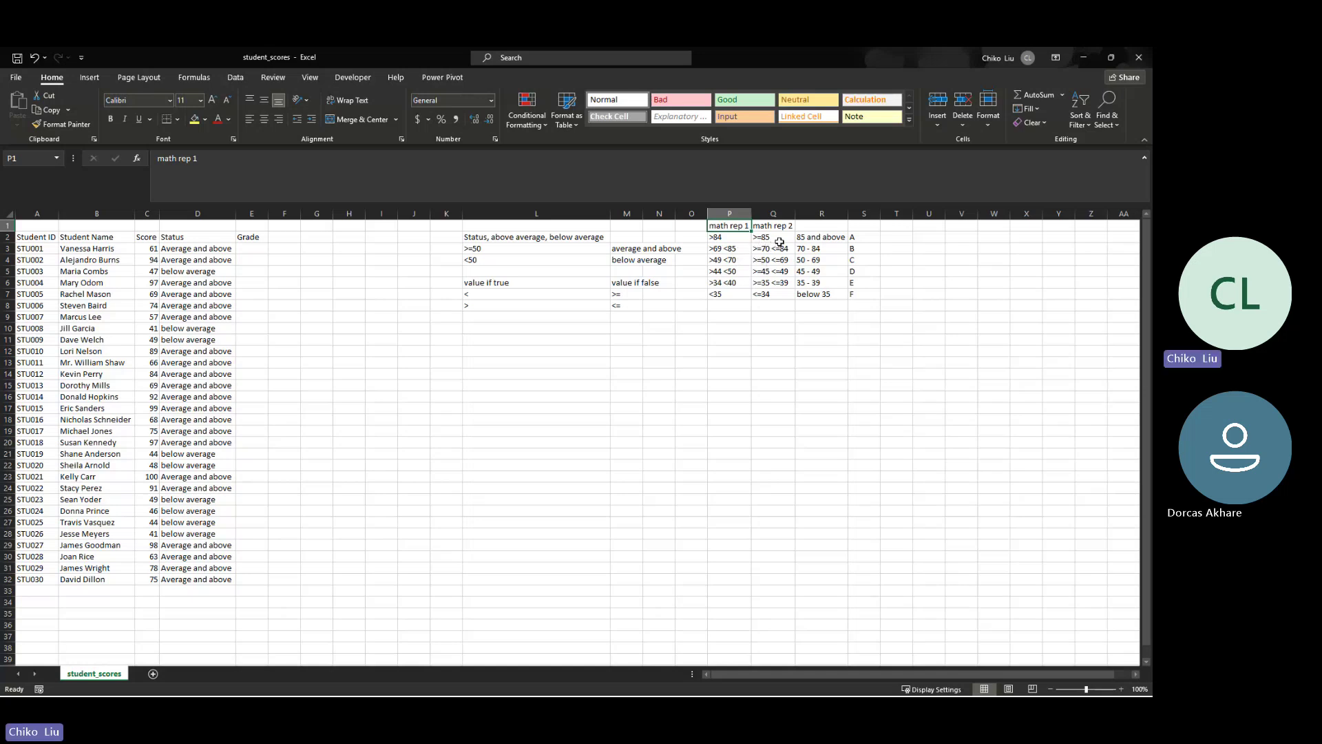
Insert a blank column R between the "math rep 2" conditions and the written score ranges
click(809, 214)
right_click(810, 215)
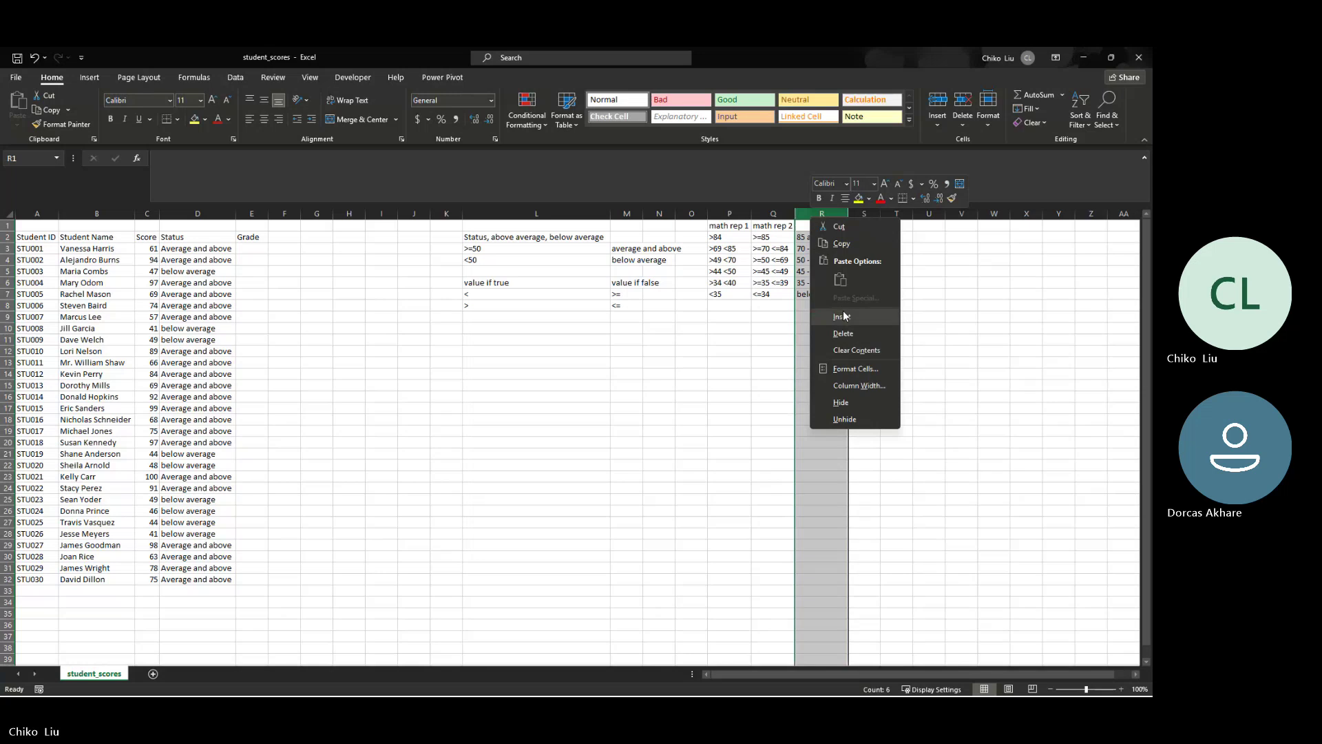
click(842, 315)
click(784, 239)
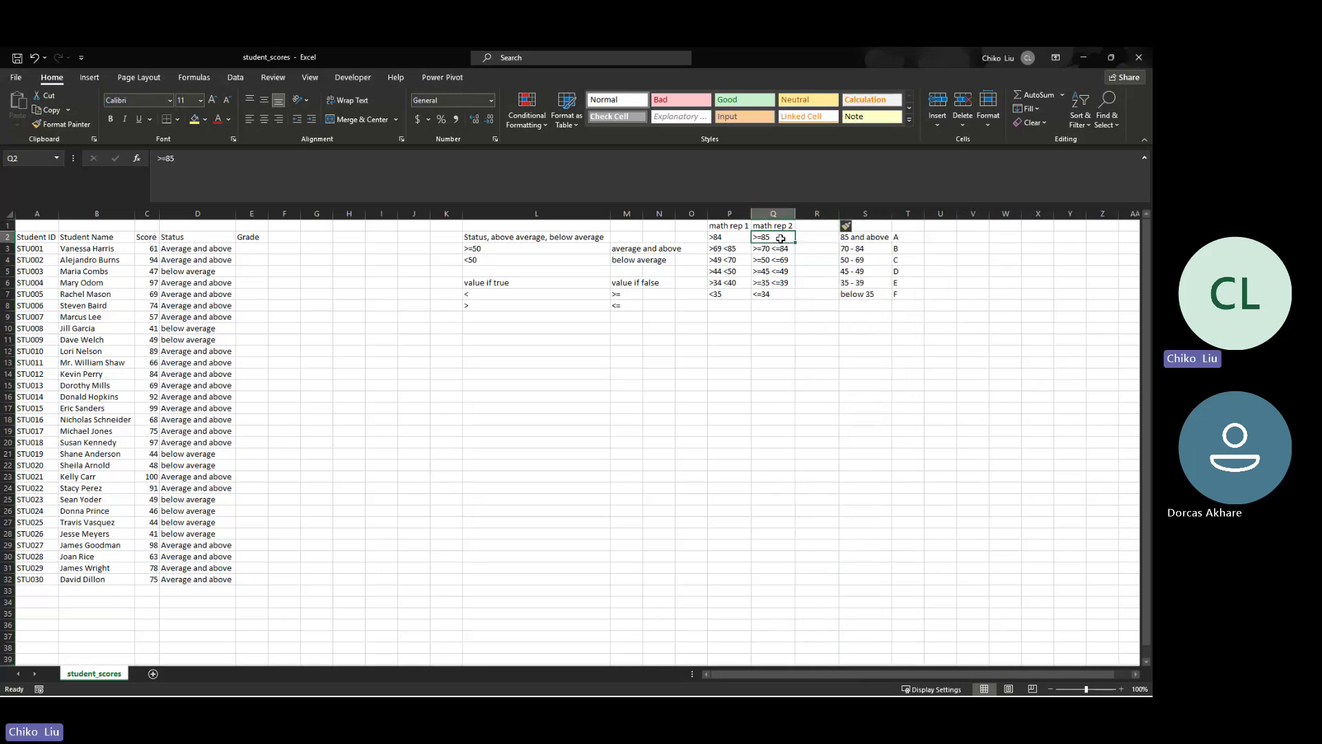
drag(785, 239, 784, 295)
drag(871, 236, 861, 294)
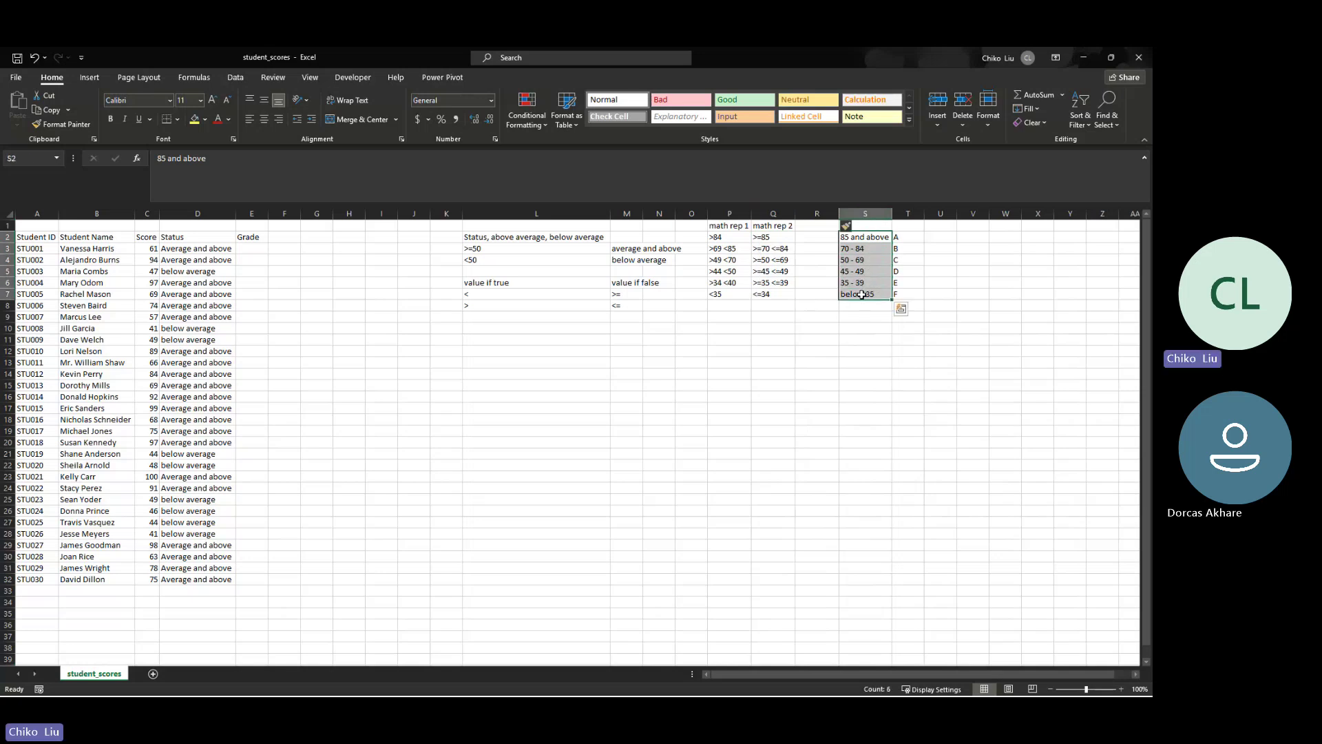
Write single-comparison conditions in the blank column: ">84" for grade A in R2 and ">69" for grade B in R3
click(820, 235)
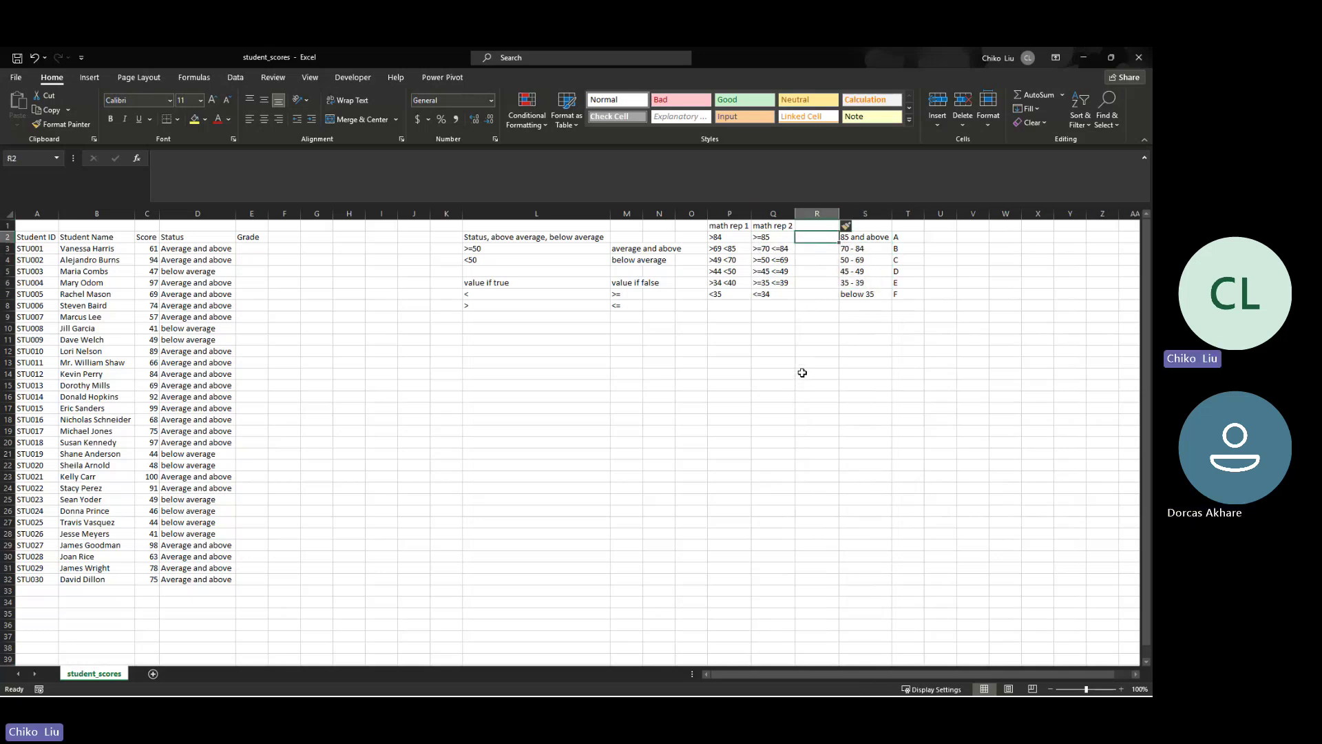
text(>)
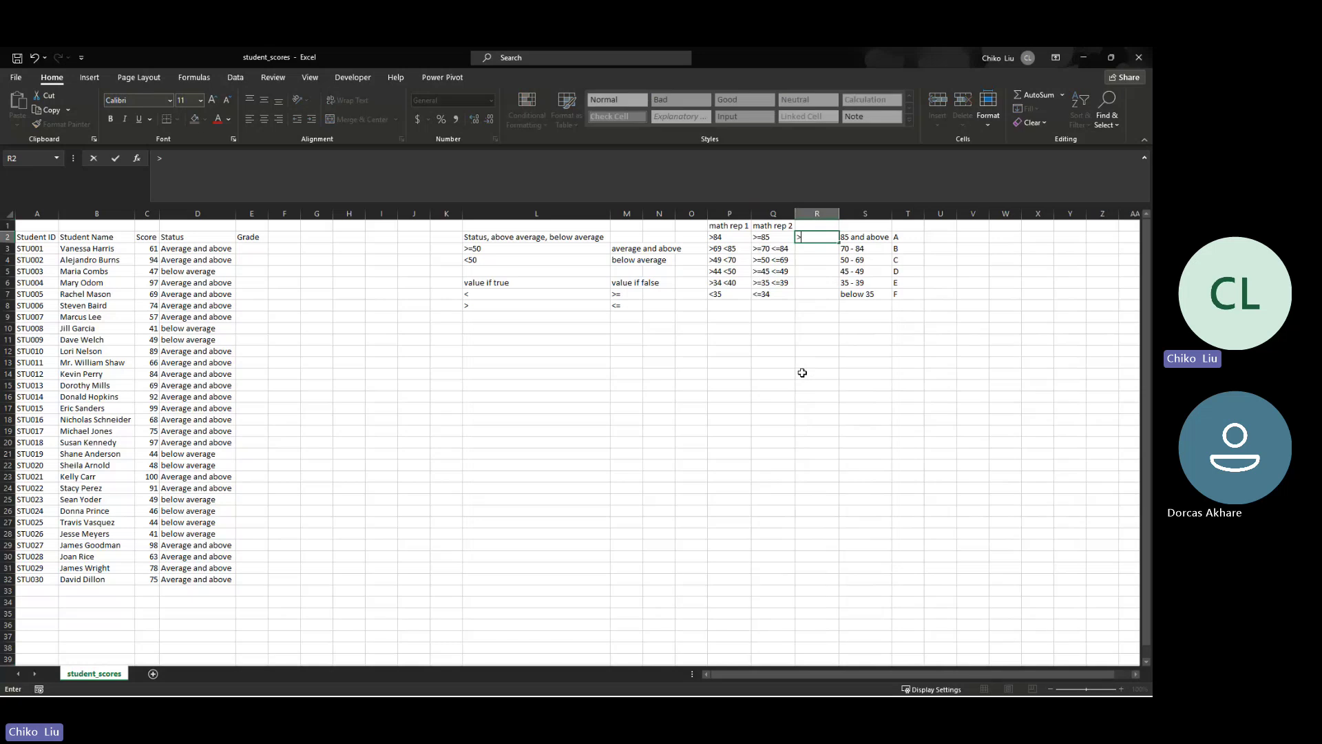
text(84)
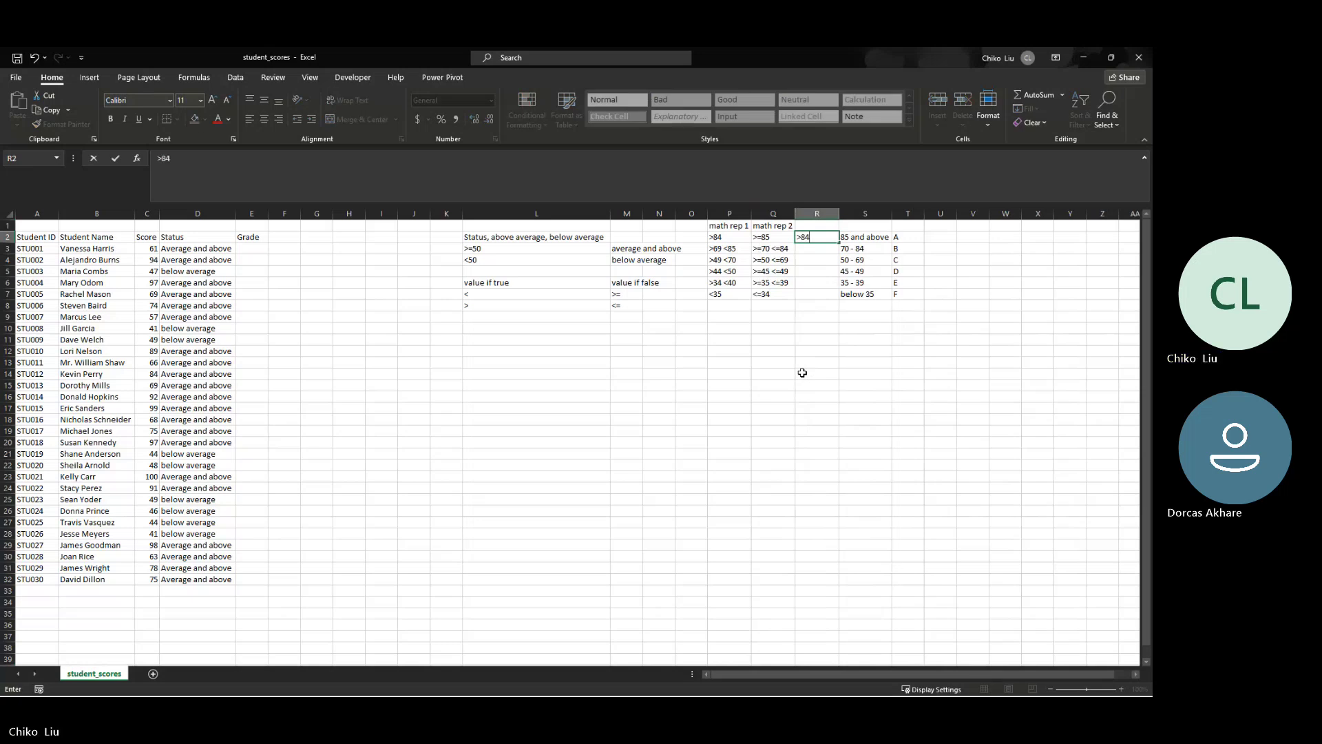
key(Return)
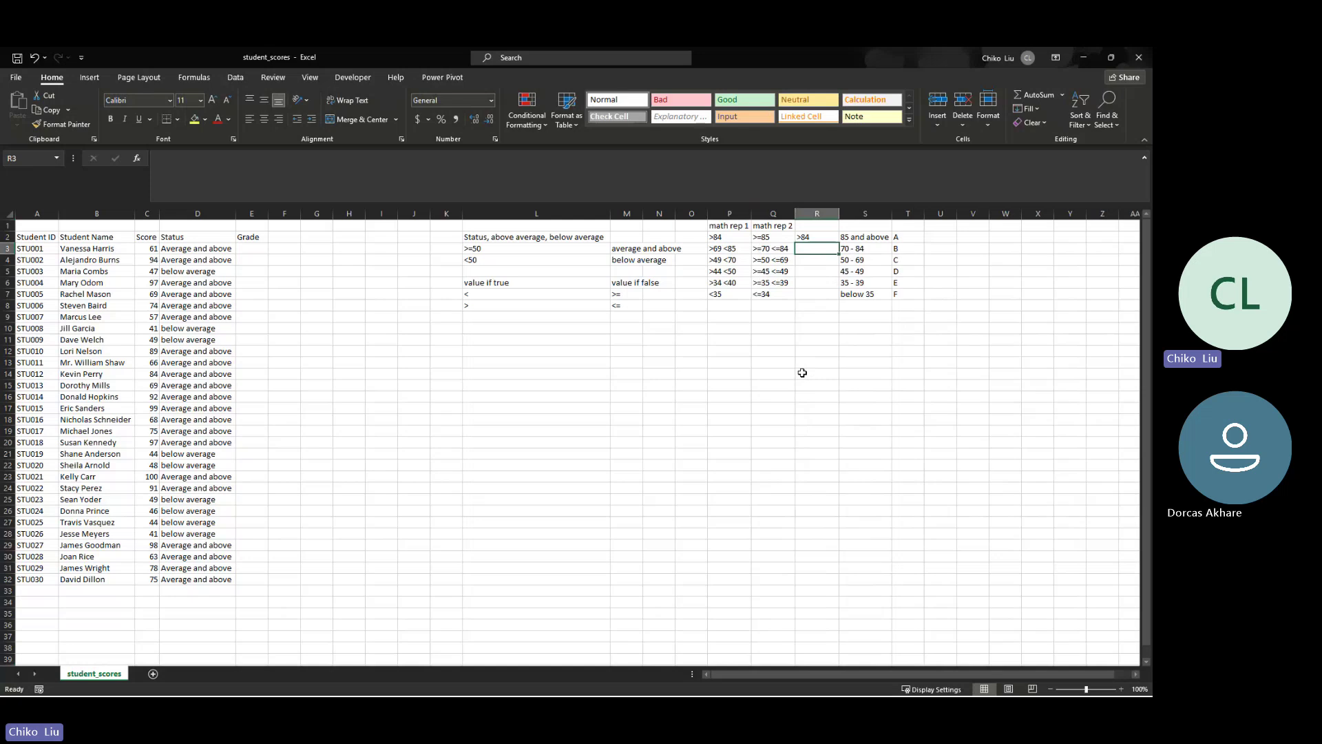
text(>69 <85)
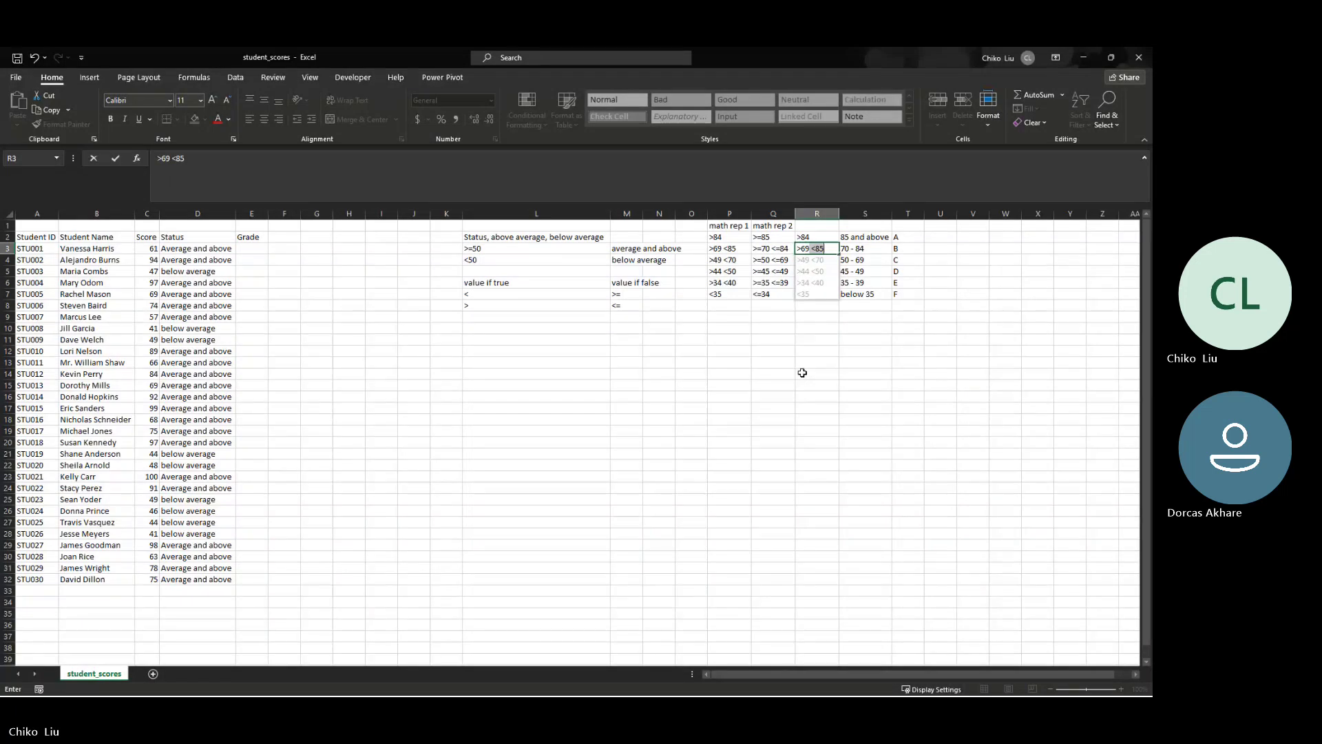
key(BackSpace)
key(BackSpace)
key(BackSpace)
key(BackSpace)
key(Return)
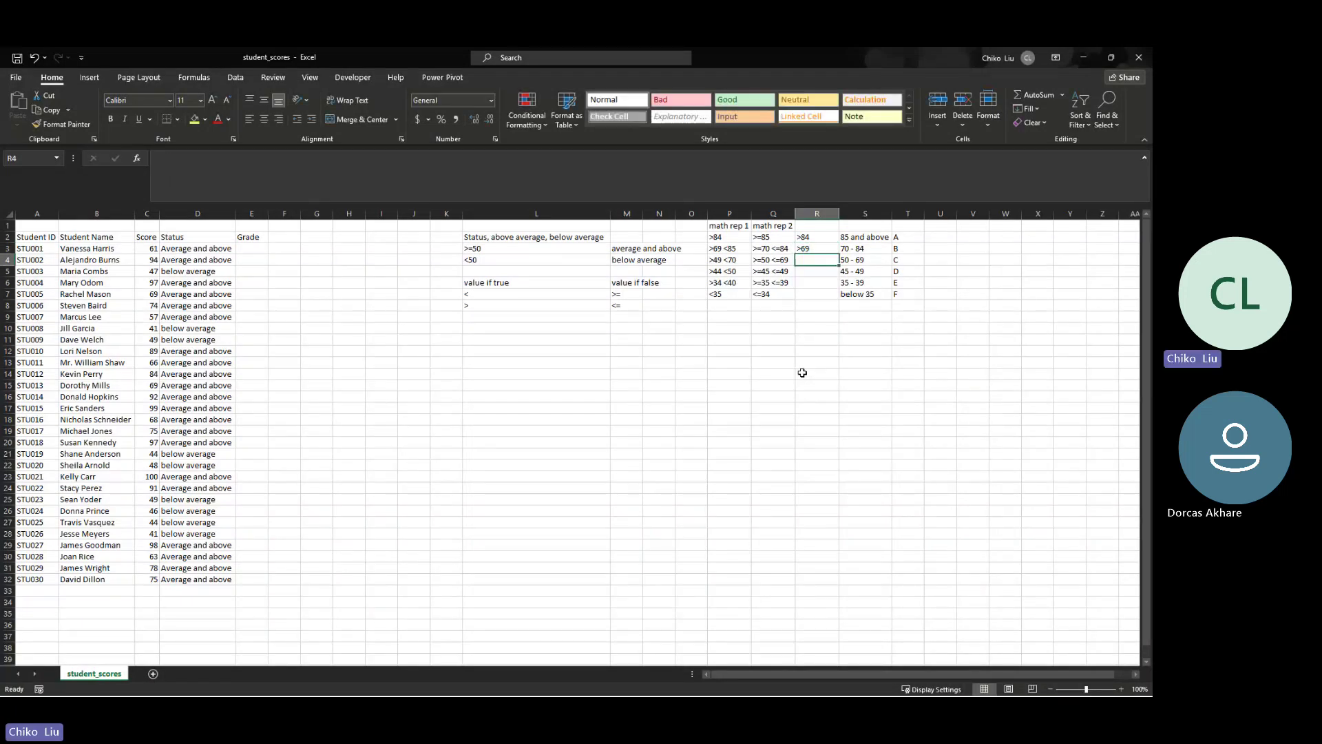
Complete the single-comparison conditions for grades C to F with ">49" in R4, ">44" in R5, ">34" in R6 and "<35" in R7
text(>49)
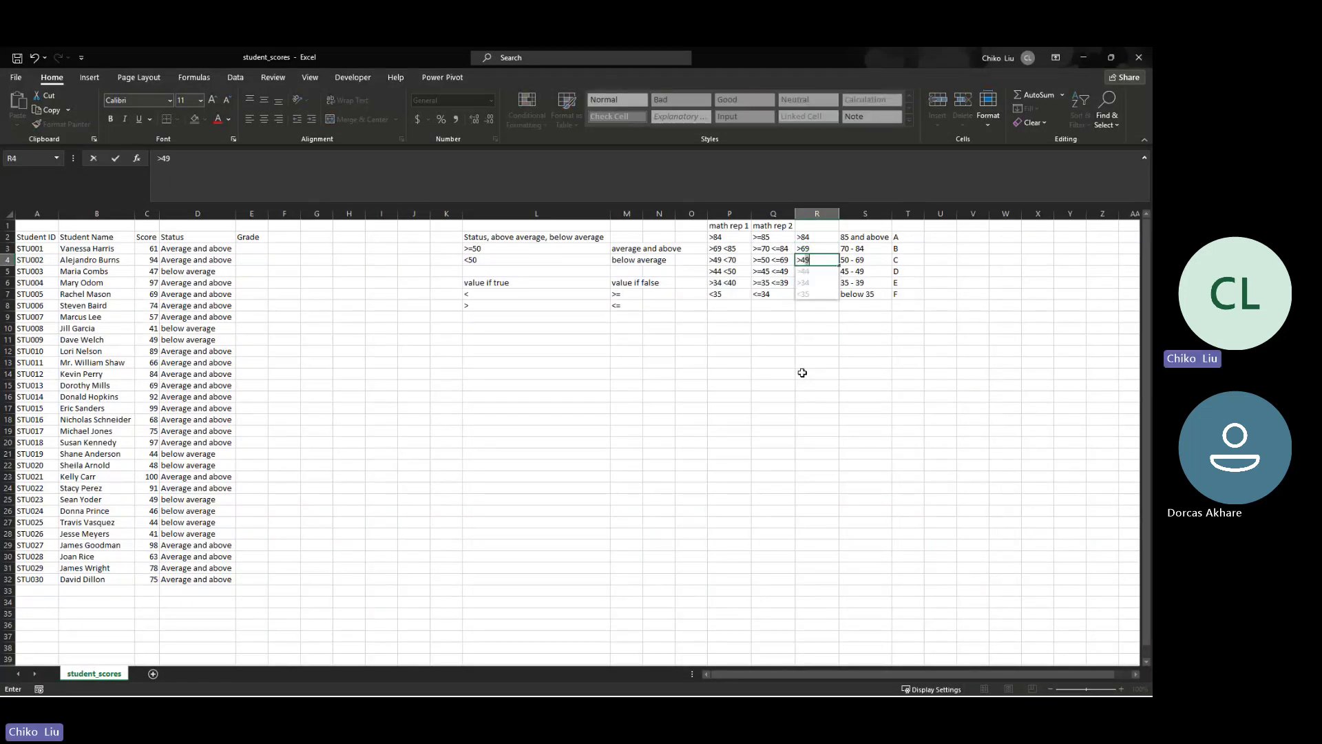
key(Return)
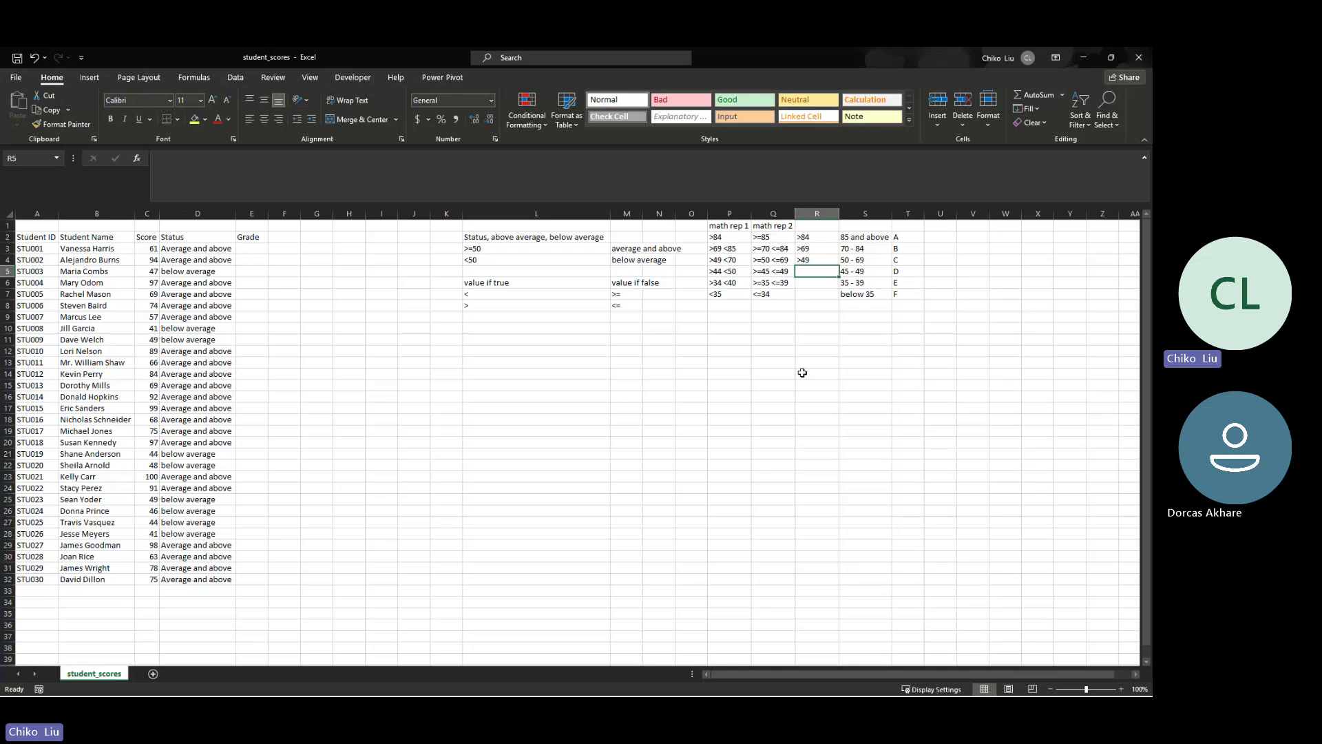
text(>44)
key(Return)
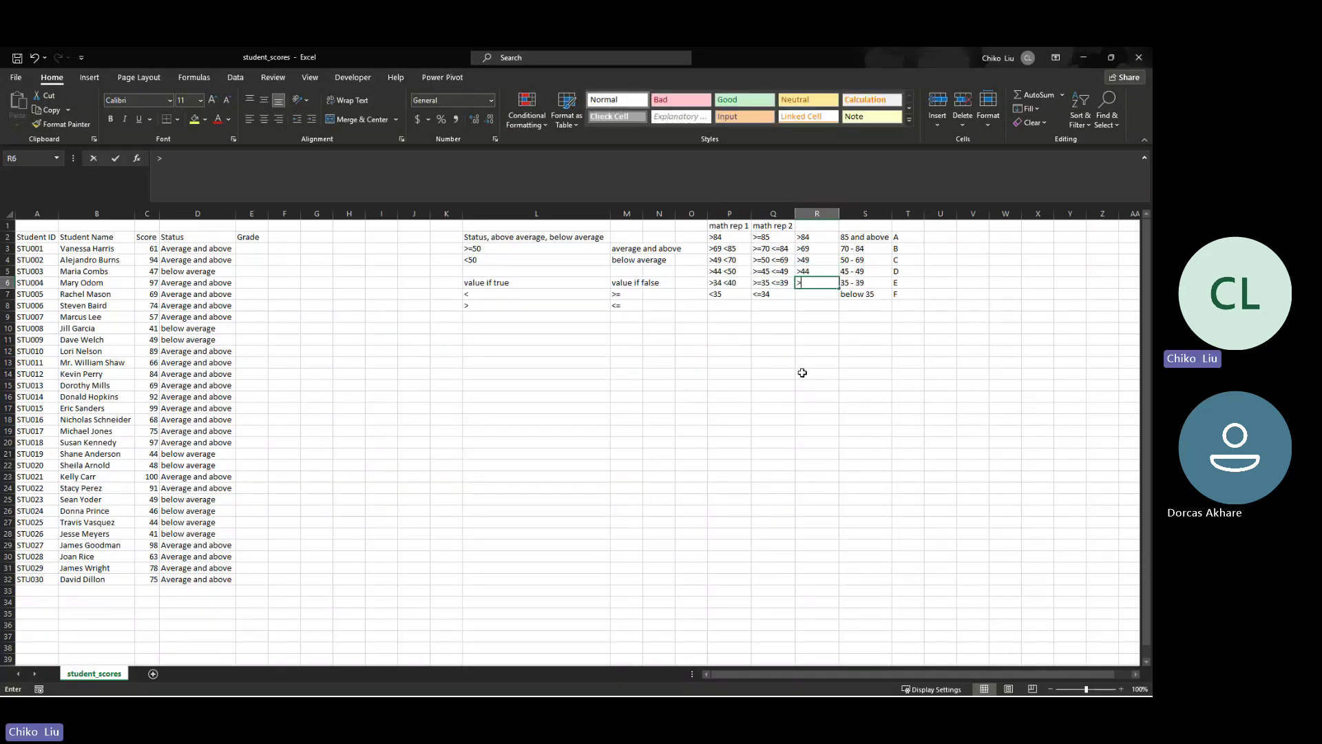
text(>34)
key(Return)
text(<)
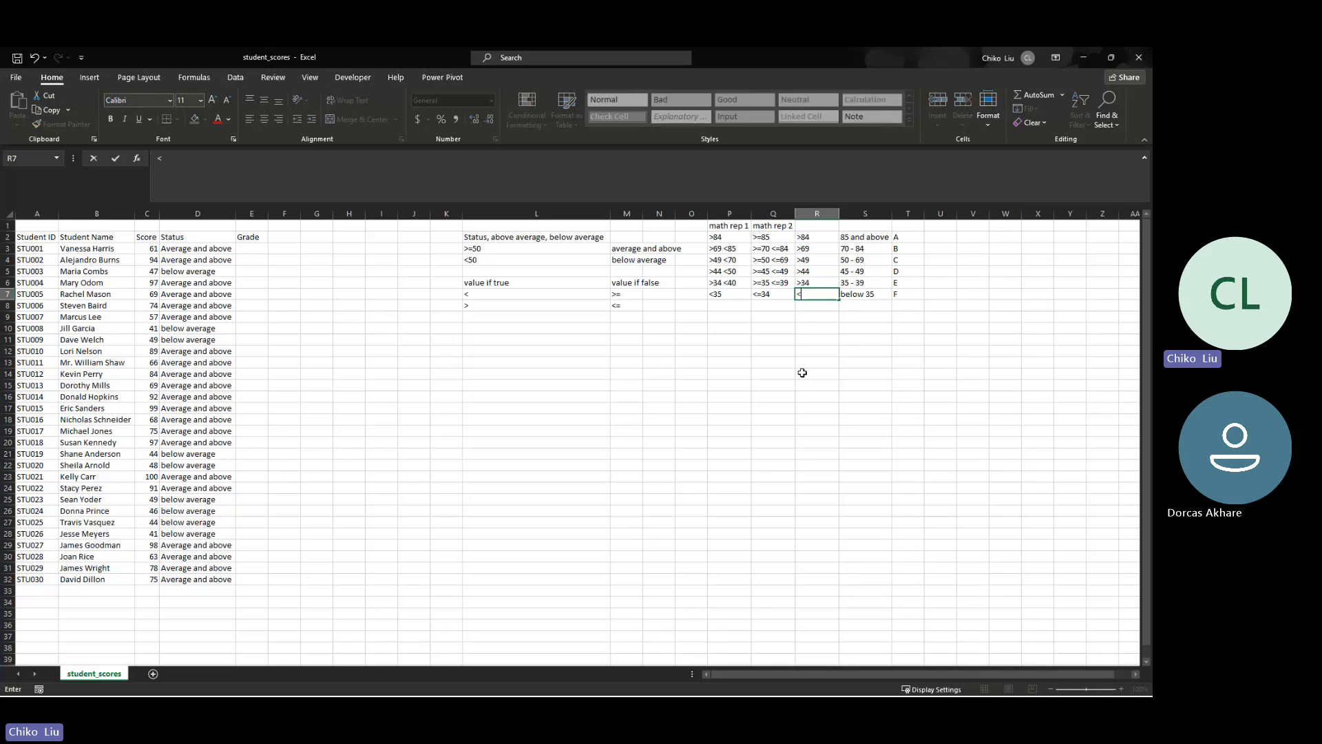
text(35)
key(Return)
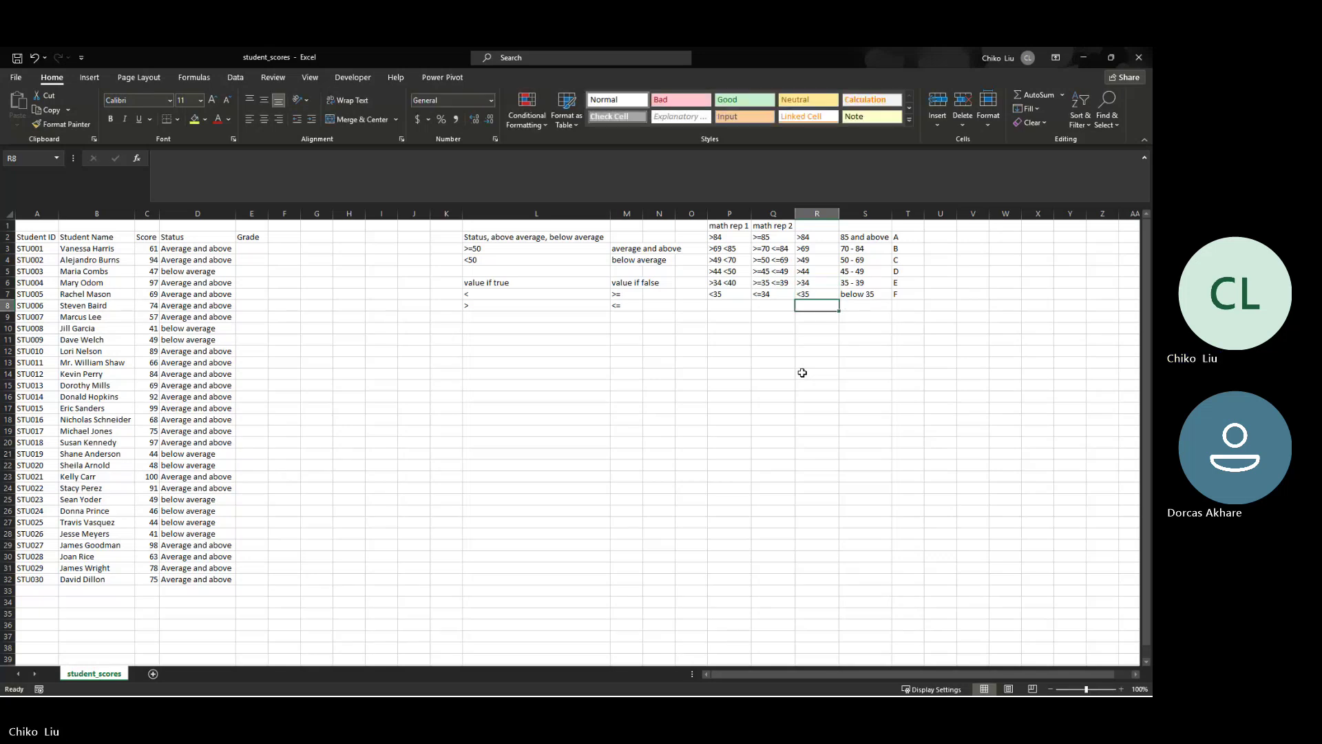
Insert a blank column S before the written score ranges and enter ">=85" in S2 and ">=70" in S3
right_click(863, 213)
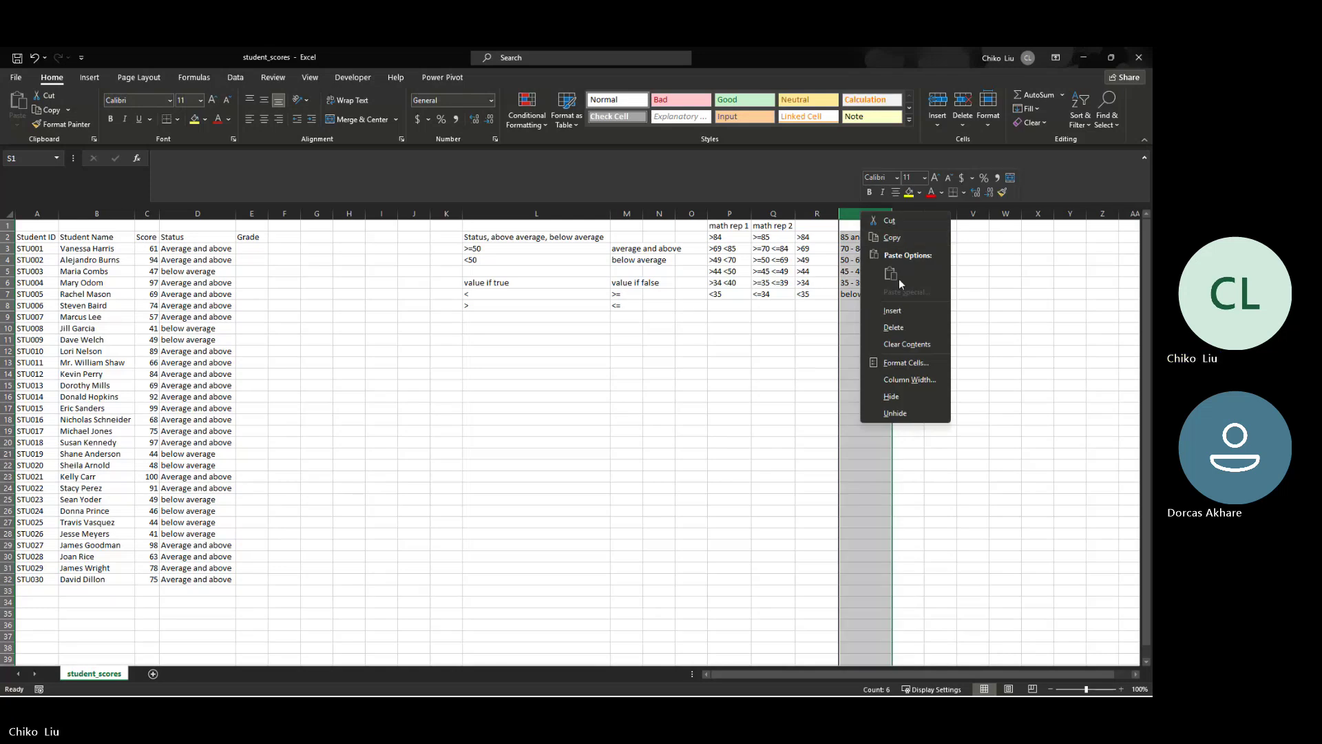
click(891, 310)
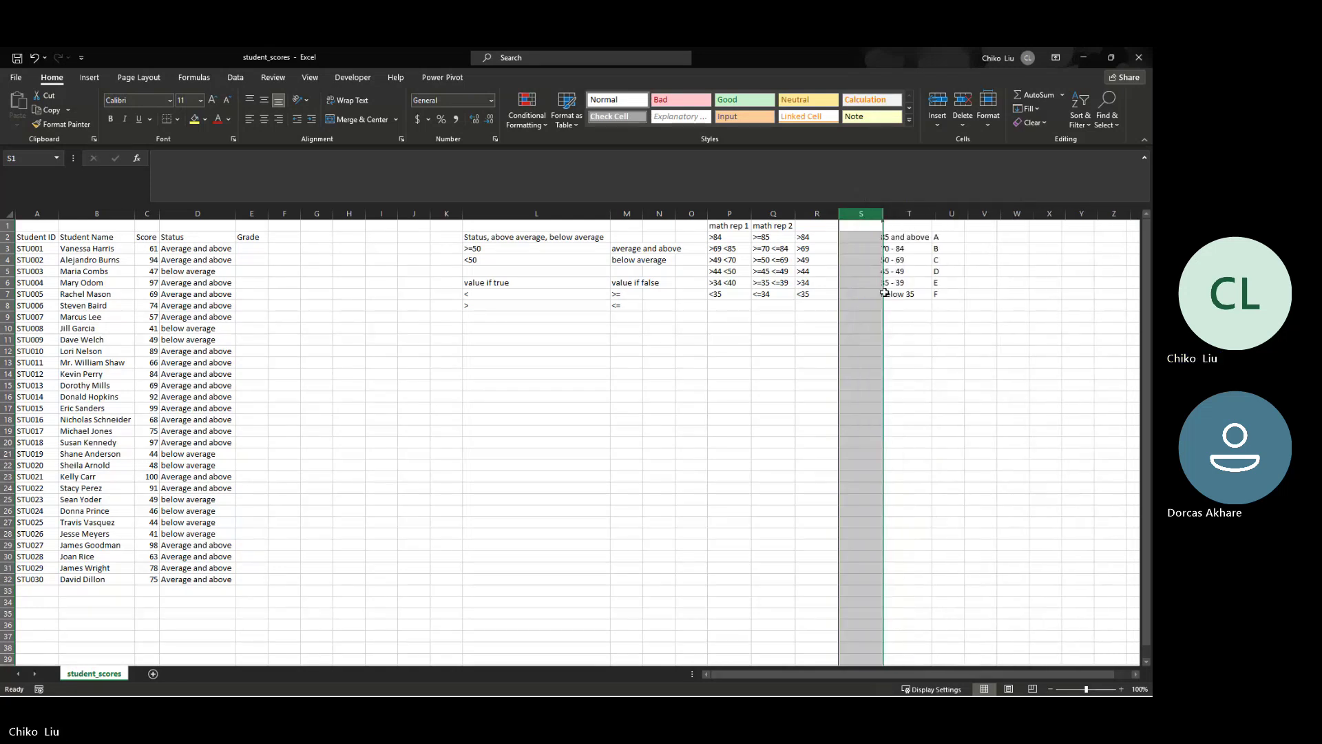
click(859, 237)
text(>)
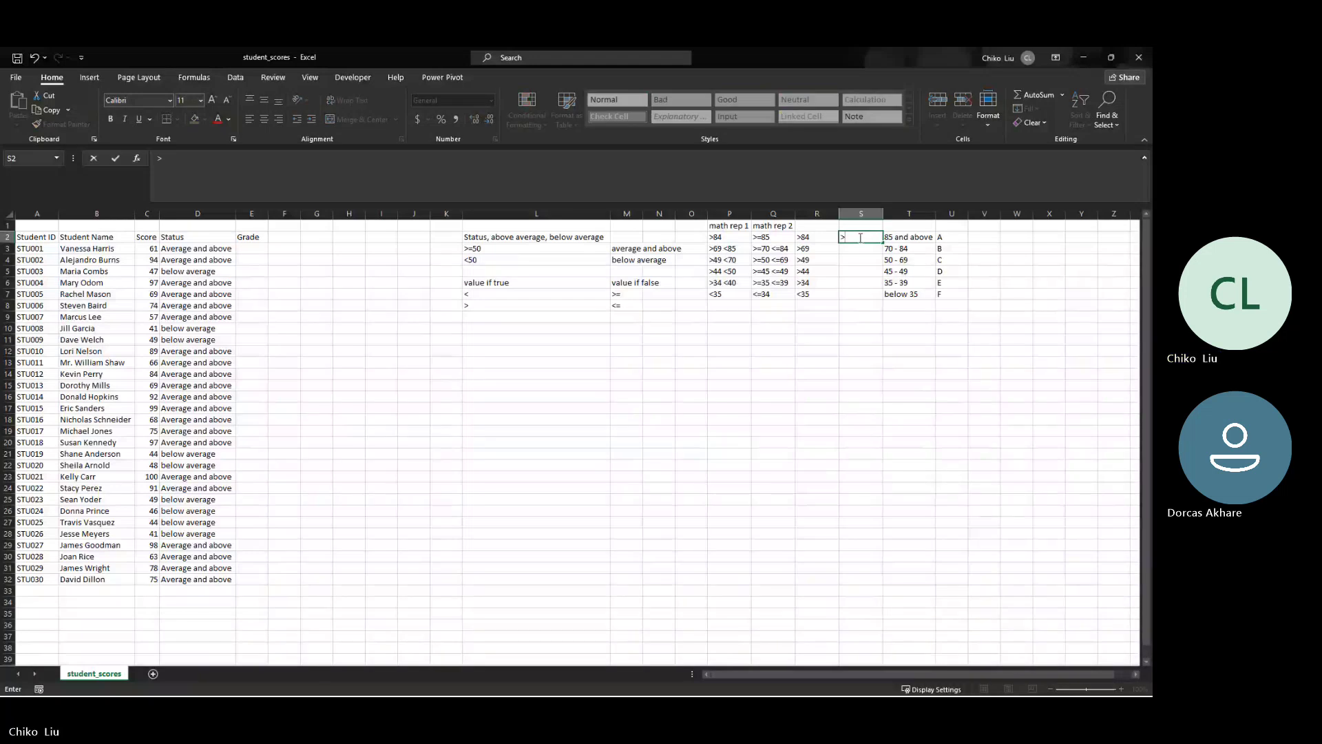
text(=85)
key(Return)
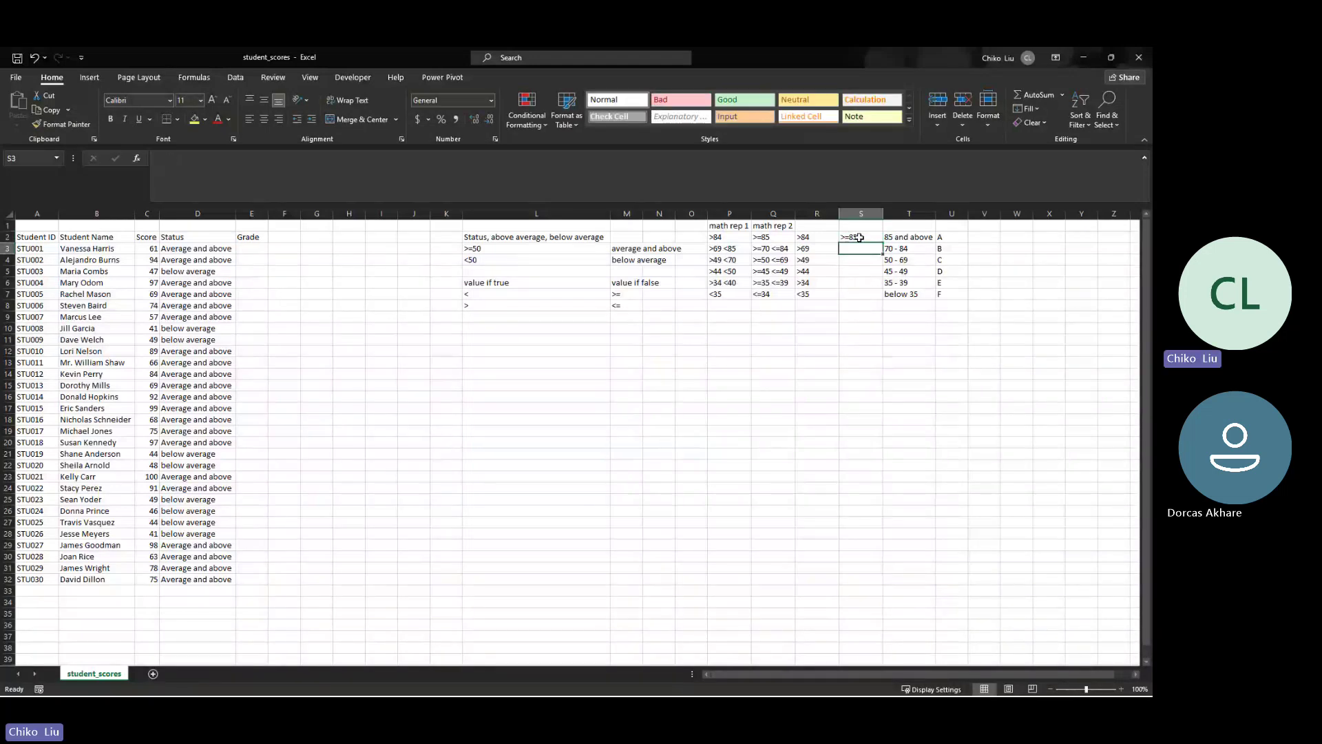
text(>=)
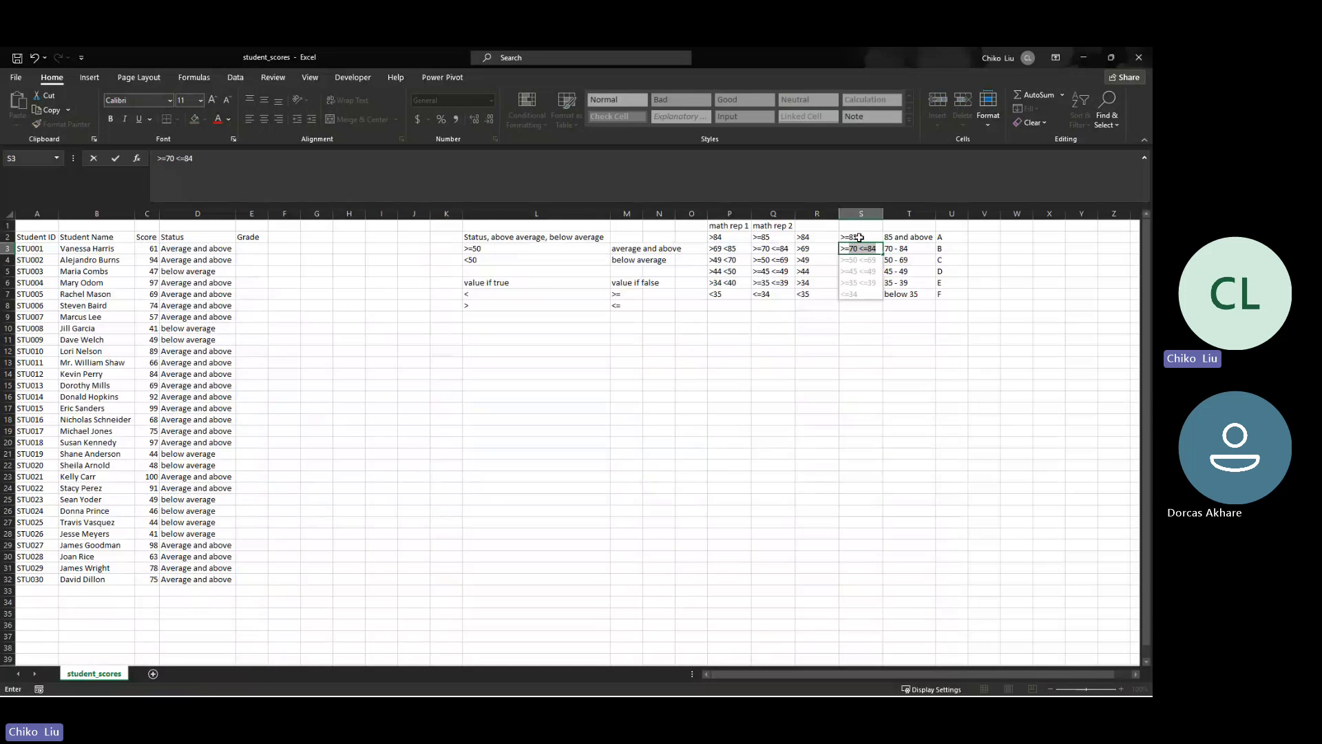
text(70)
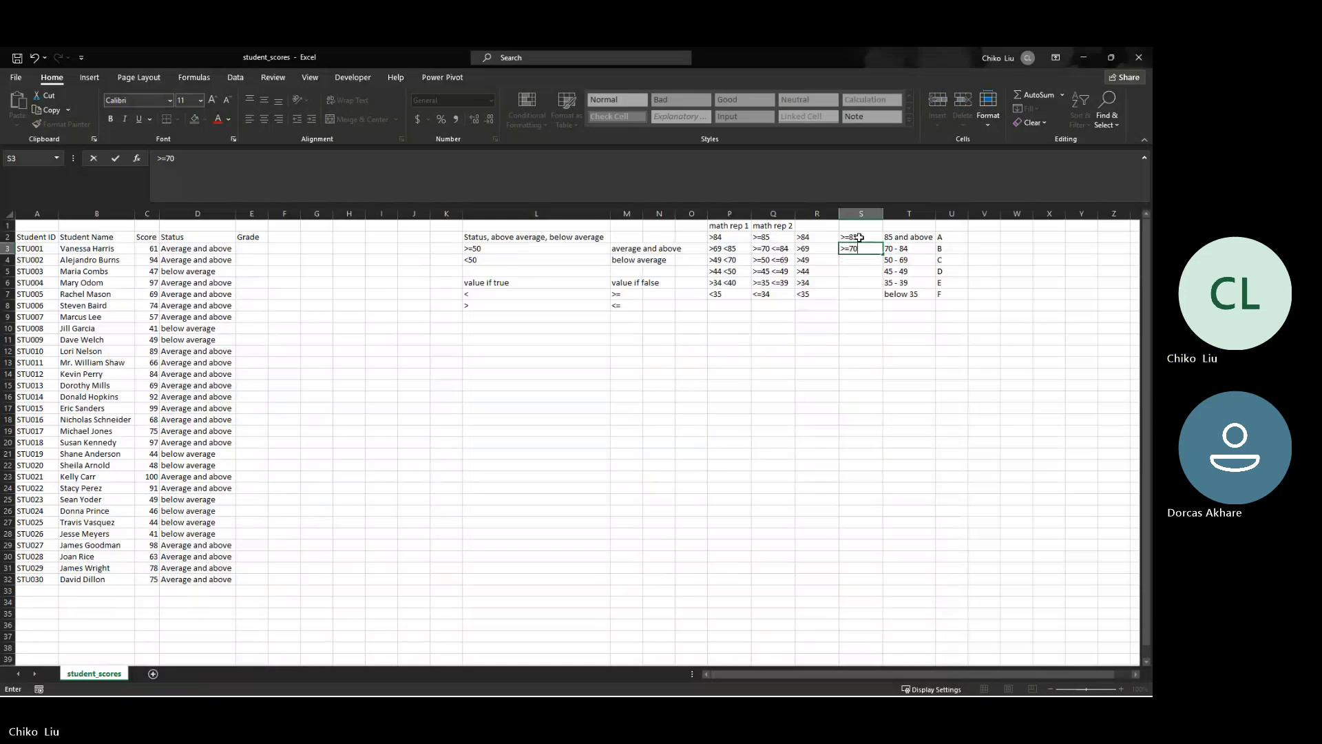
key(Return)
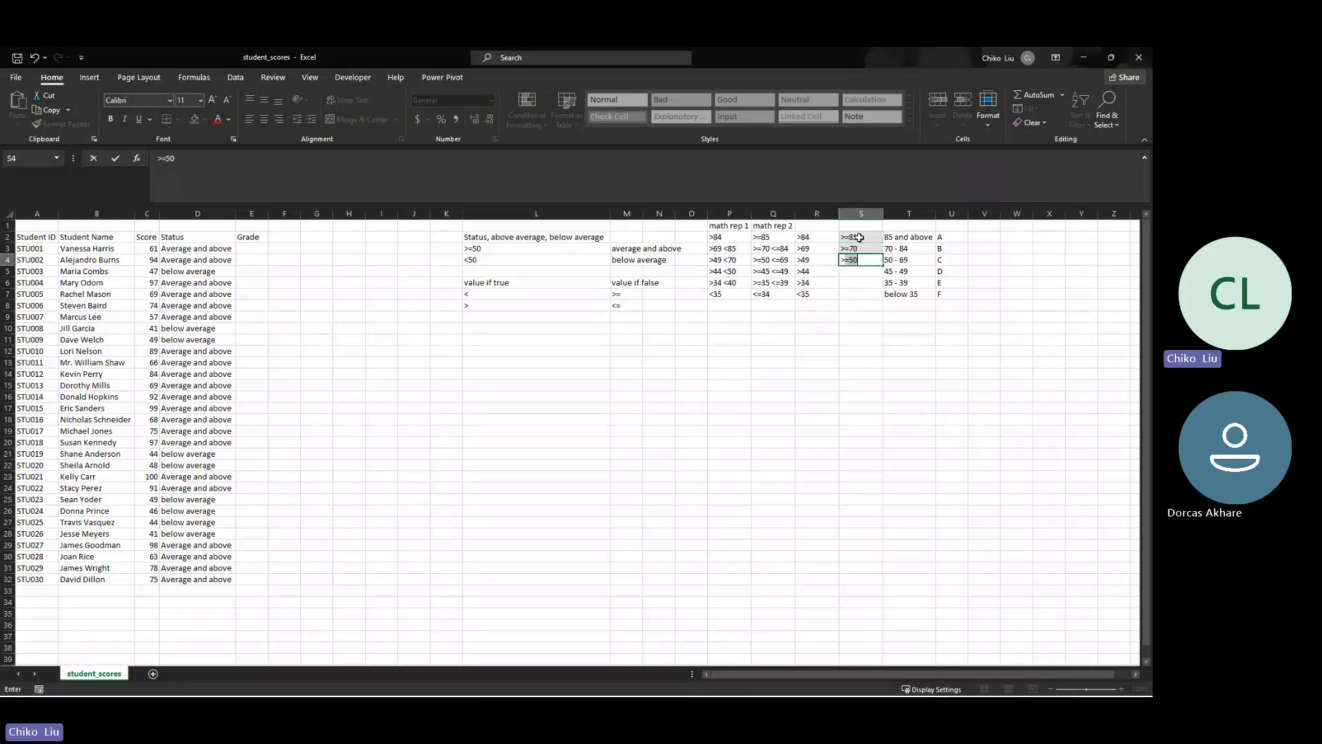
Complete the inclusive single-comparison conditions for grades C to F with ">=50" in S4, ">=45" in S5, ">=35" in S6 and "<=34" in S7
text(>=50)
key(Return)
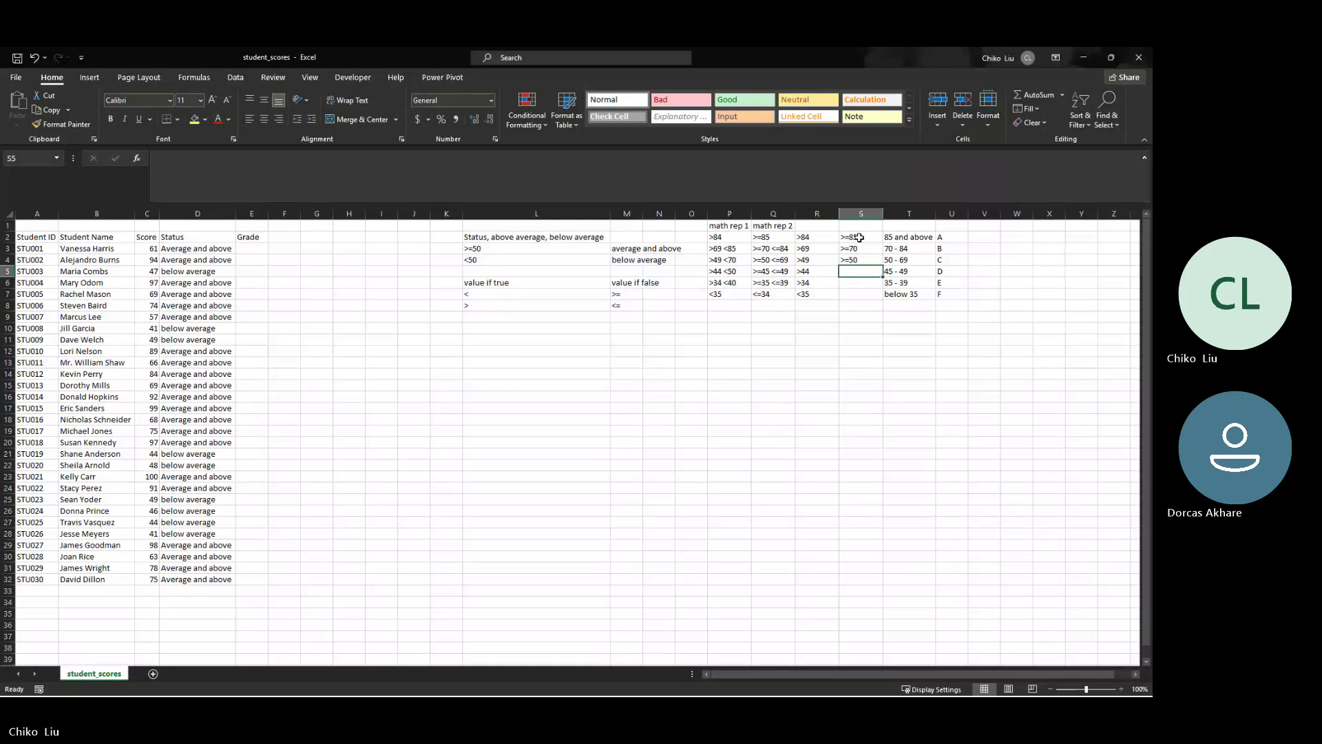
text(>)
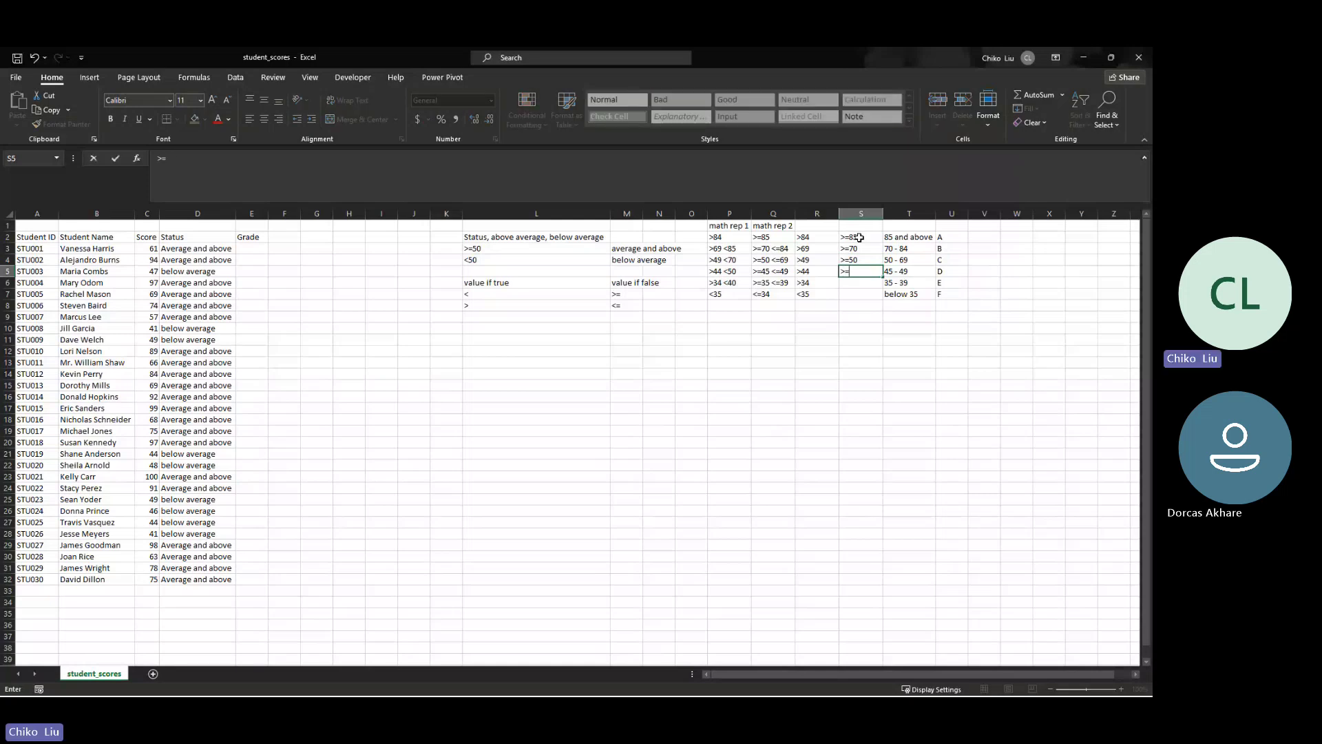
text(=45)
key(Return)
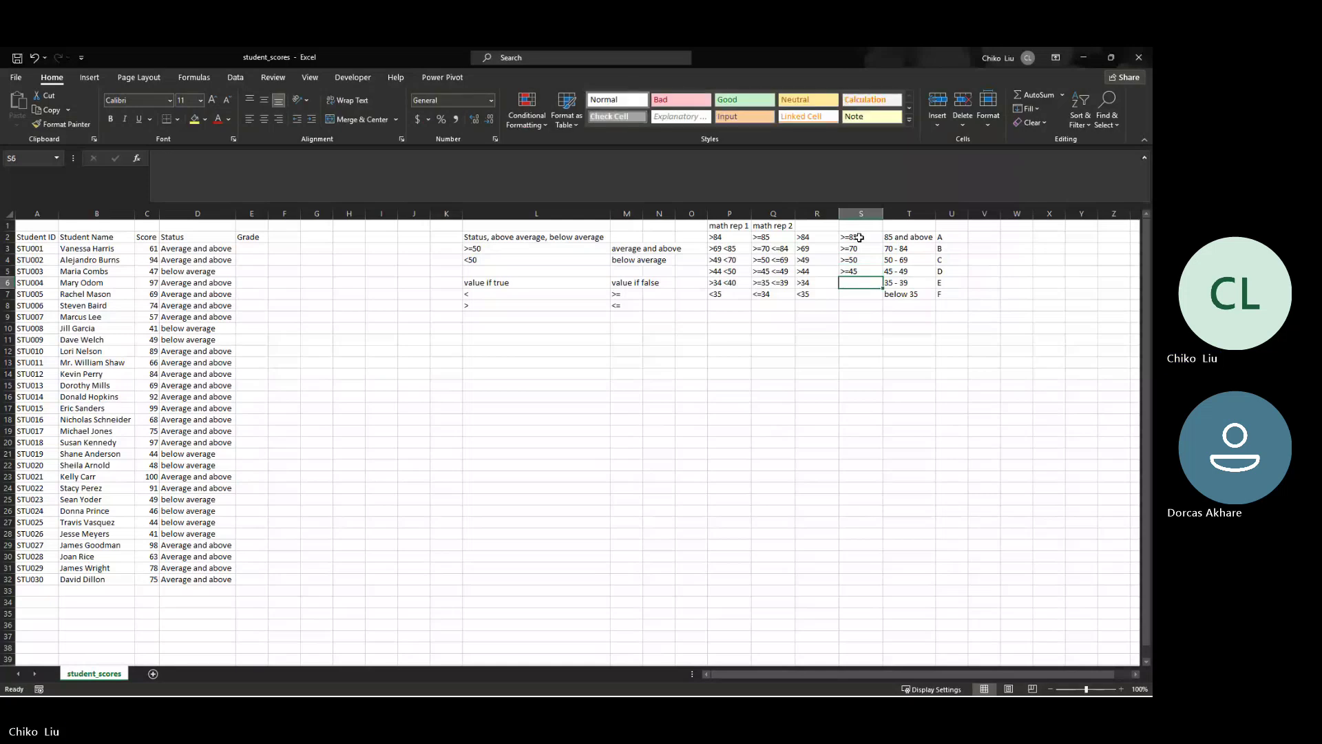
text(>=35)
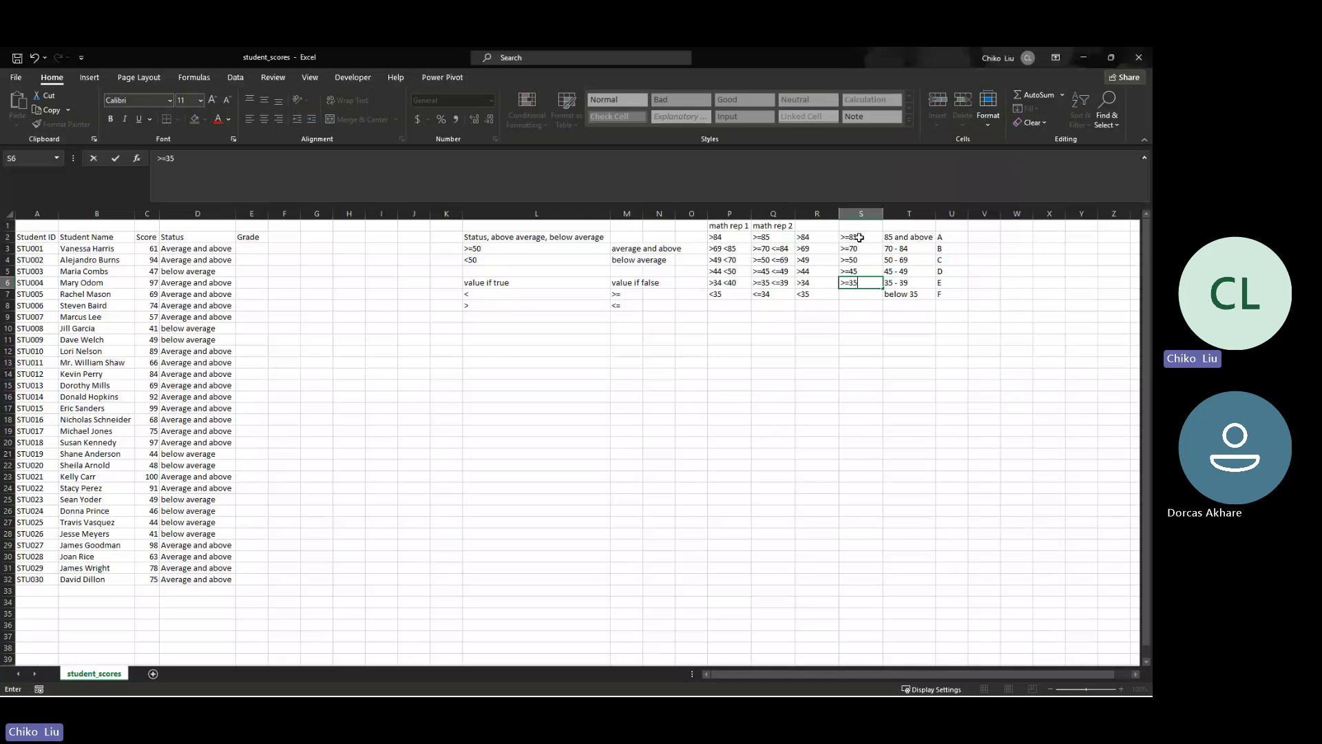
key(Return)
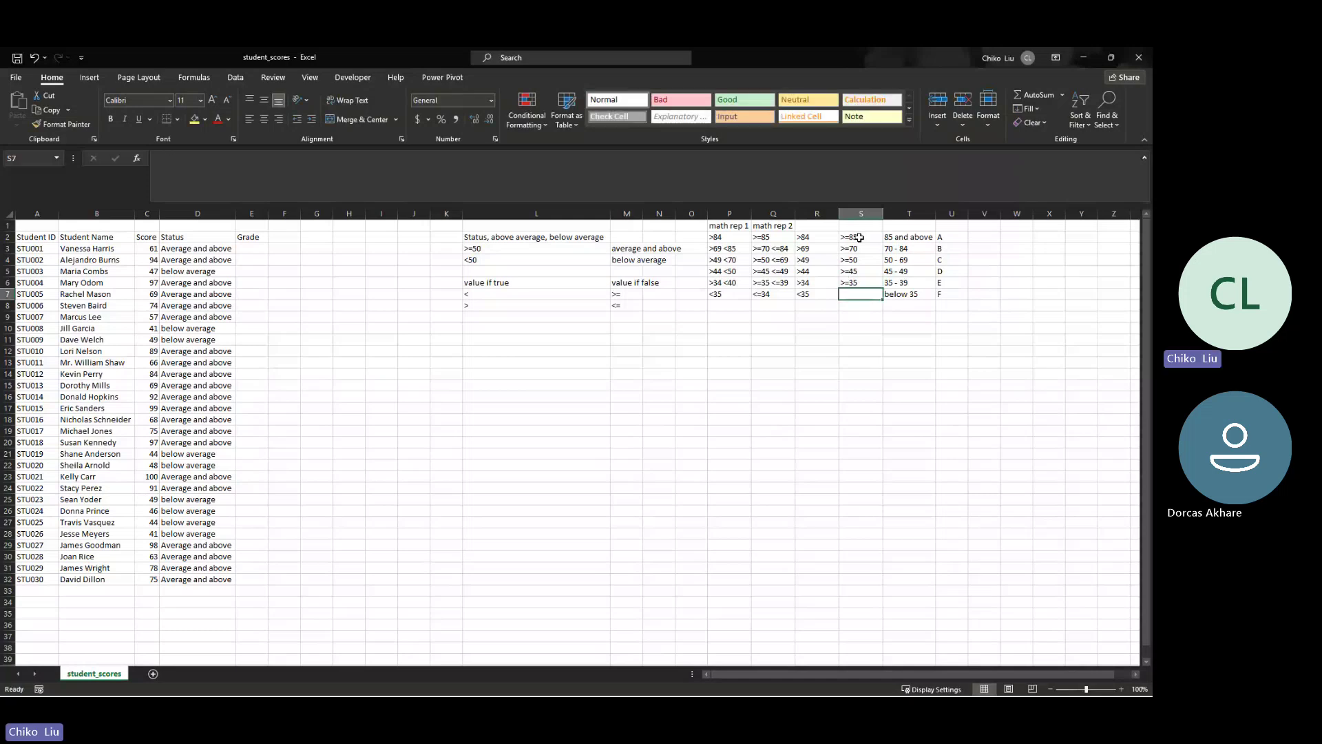
text(<=)
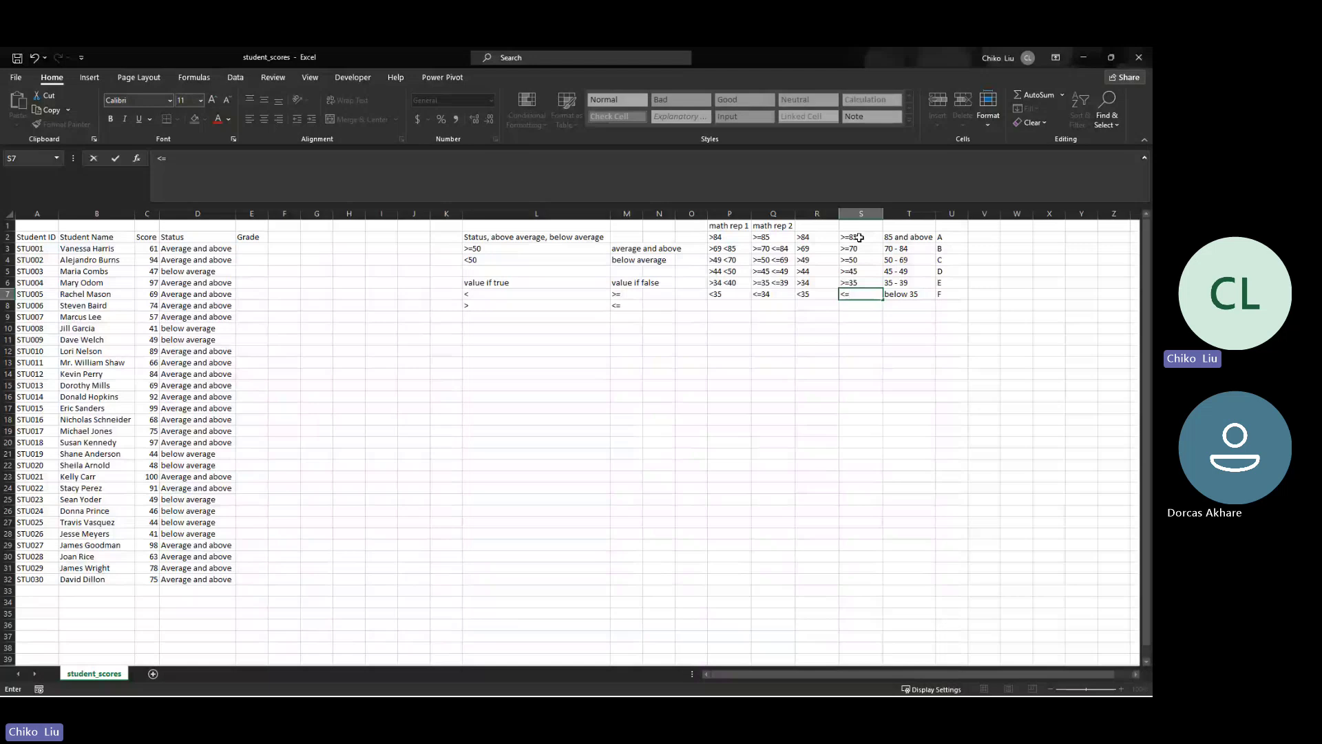
text(34)
key(Return)
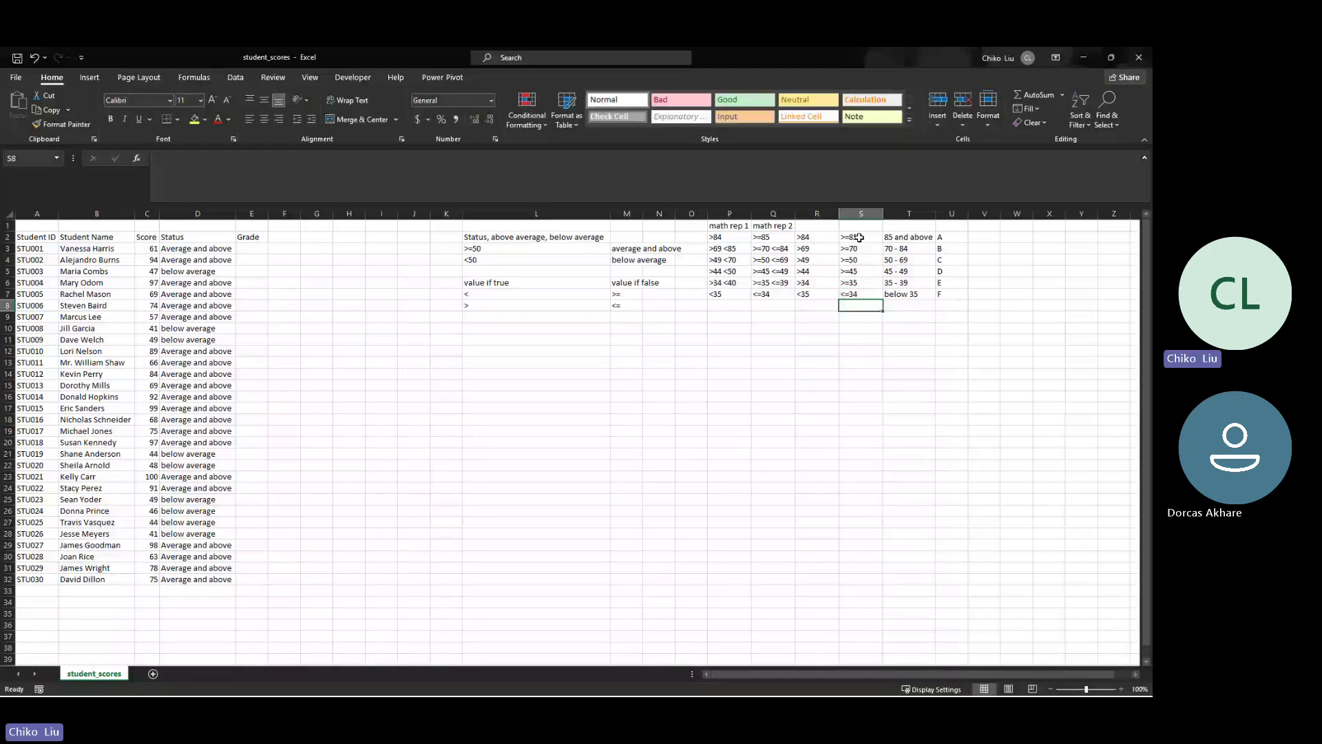
drag(850, 237, 850, 294)
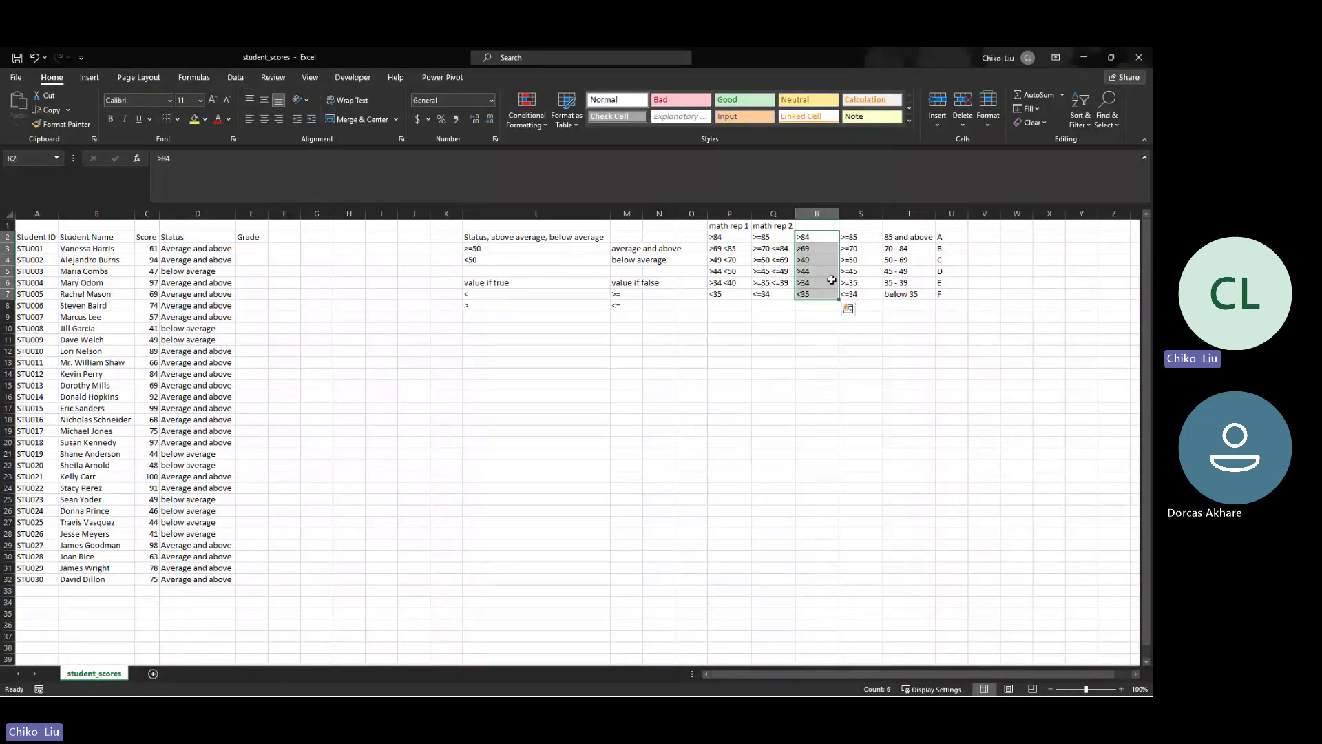
drag(813, 236, 804, 294)
click(853, 237)
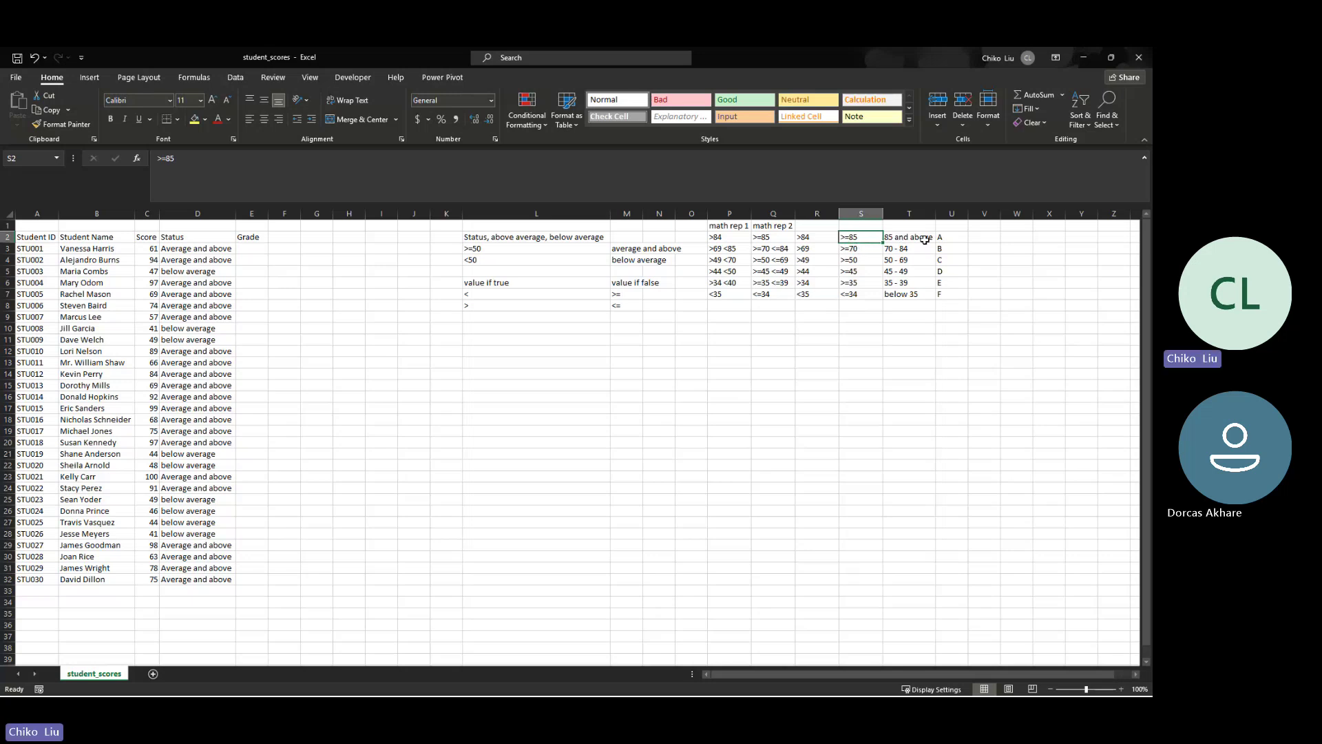
click(956, 227)
click(854, 252)
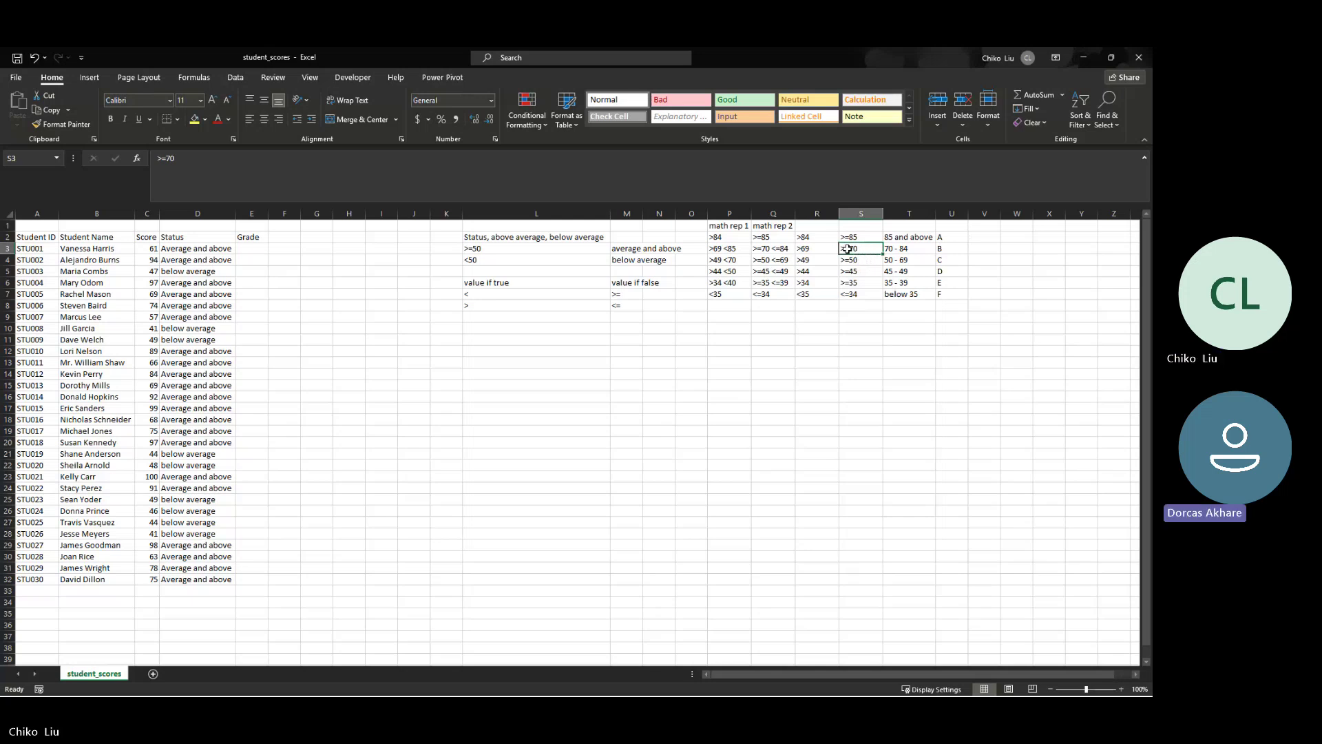
Enter 71 in S10 and fill it down as a number series that ends at 84 in S23
click(848, 325)
text(71)
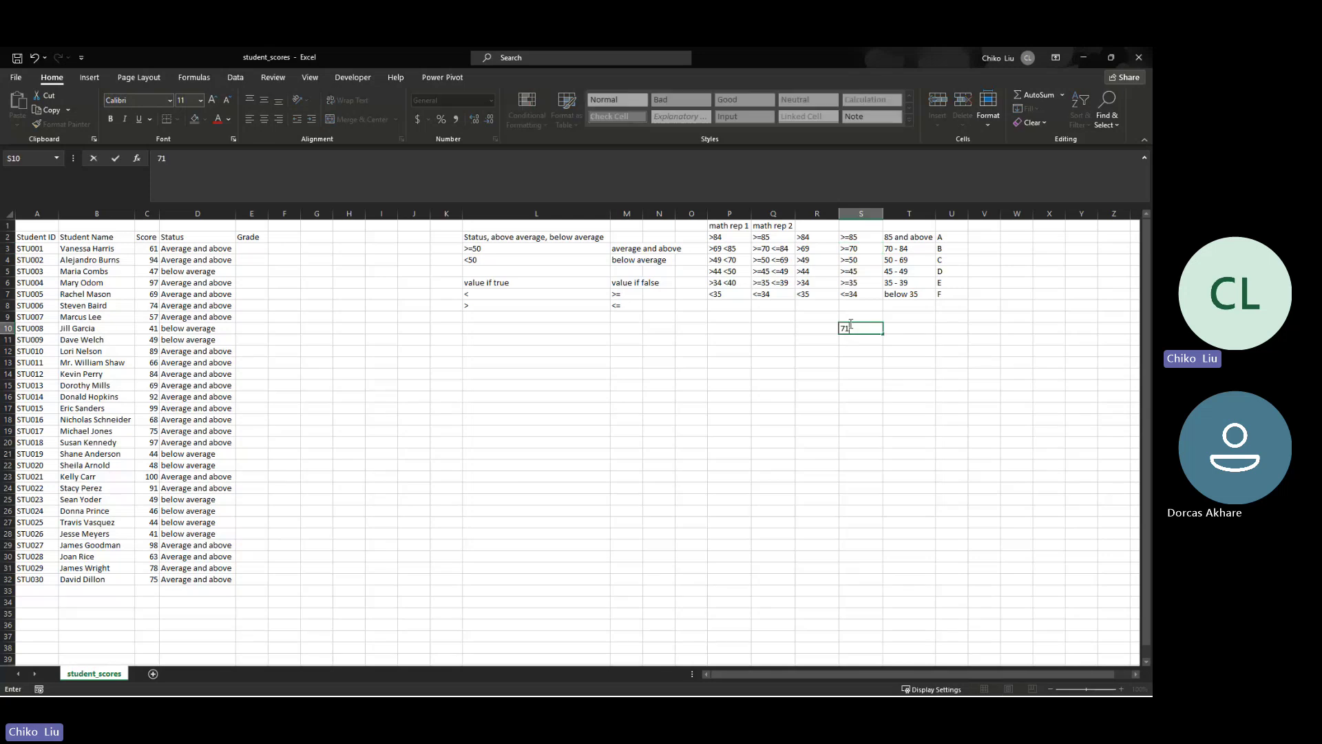
key(Return)
click(850, 326)
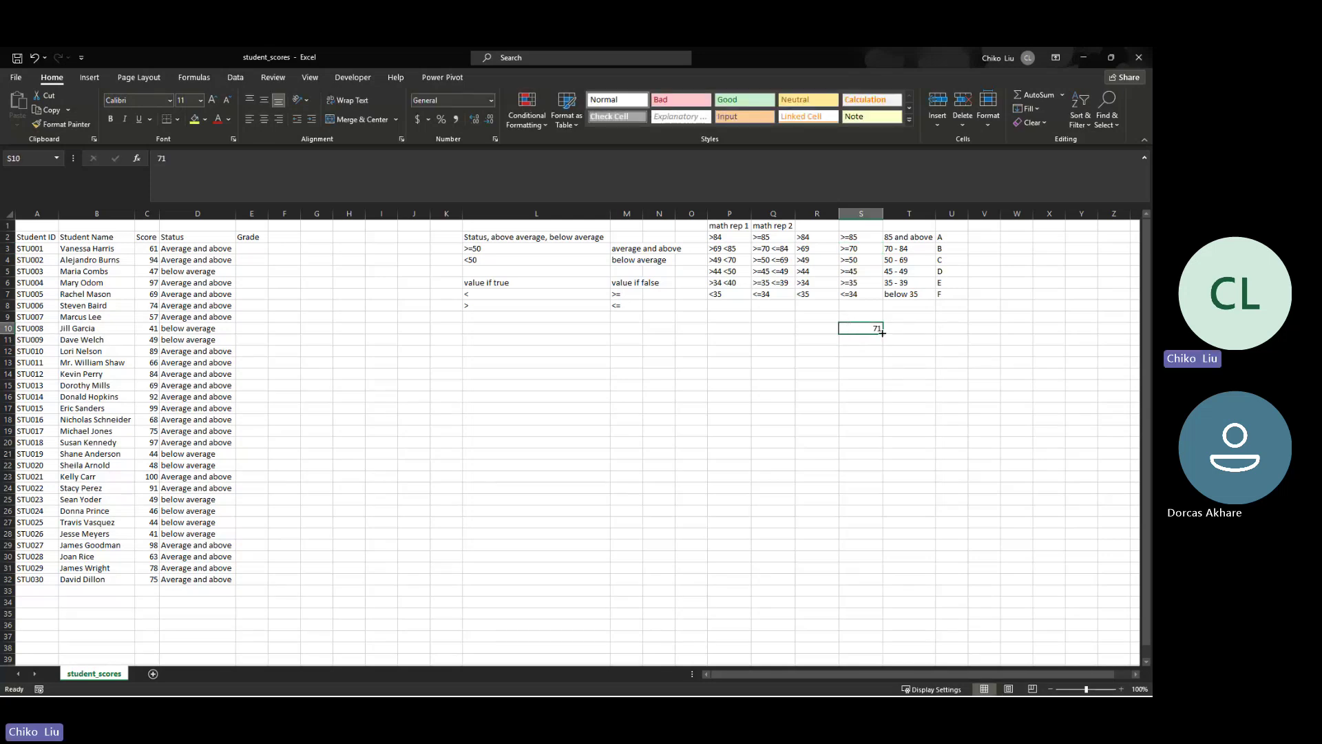
drag(886, 328, 889, 515)
click(890, 513)
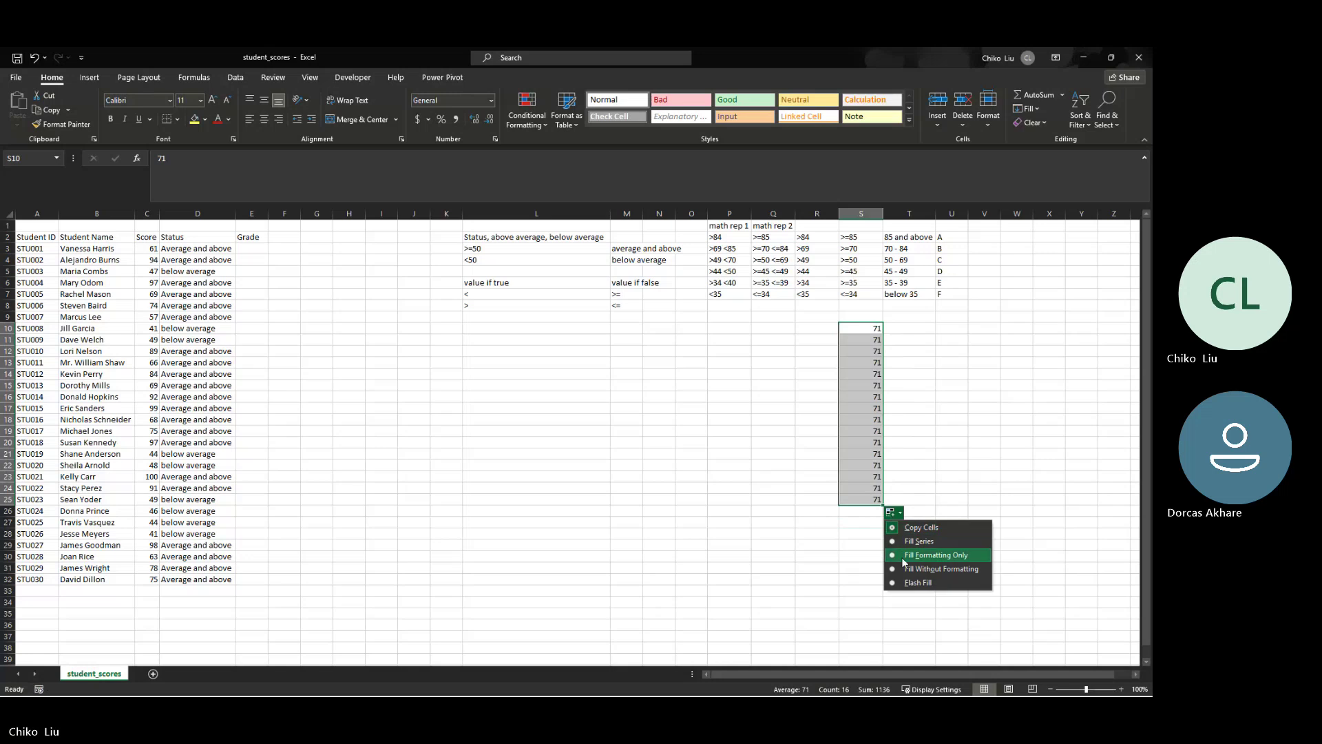
click(918, 541)
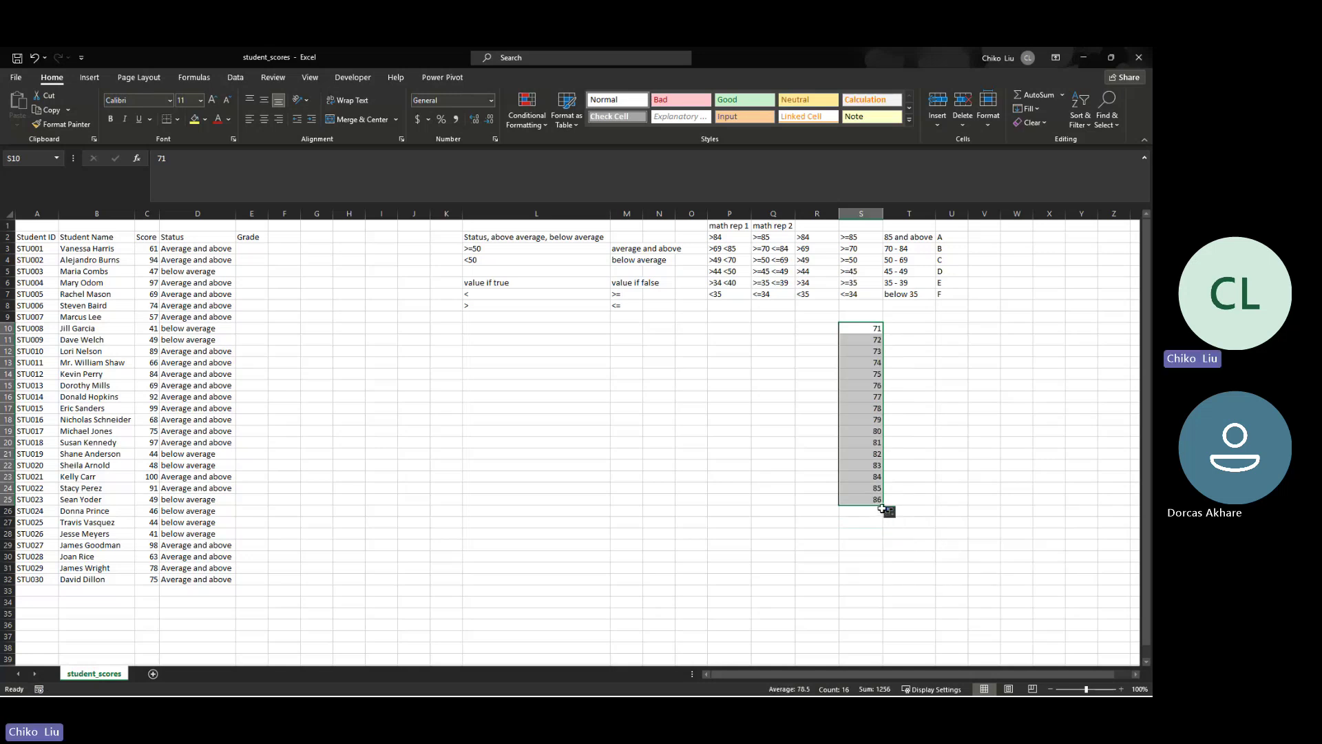
drag(884, 507, 884, 482)
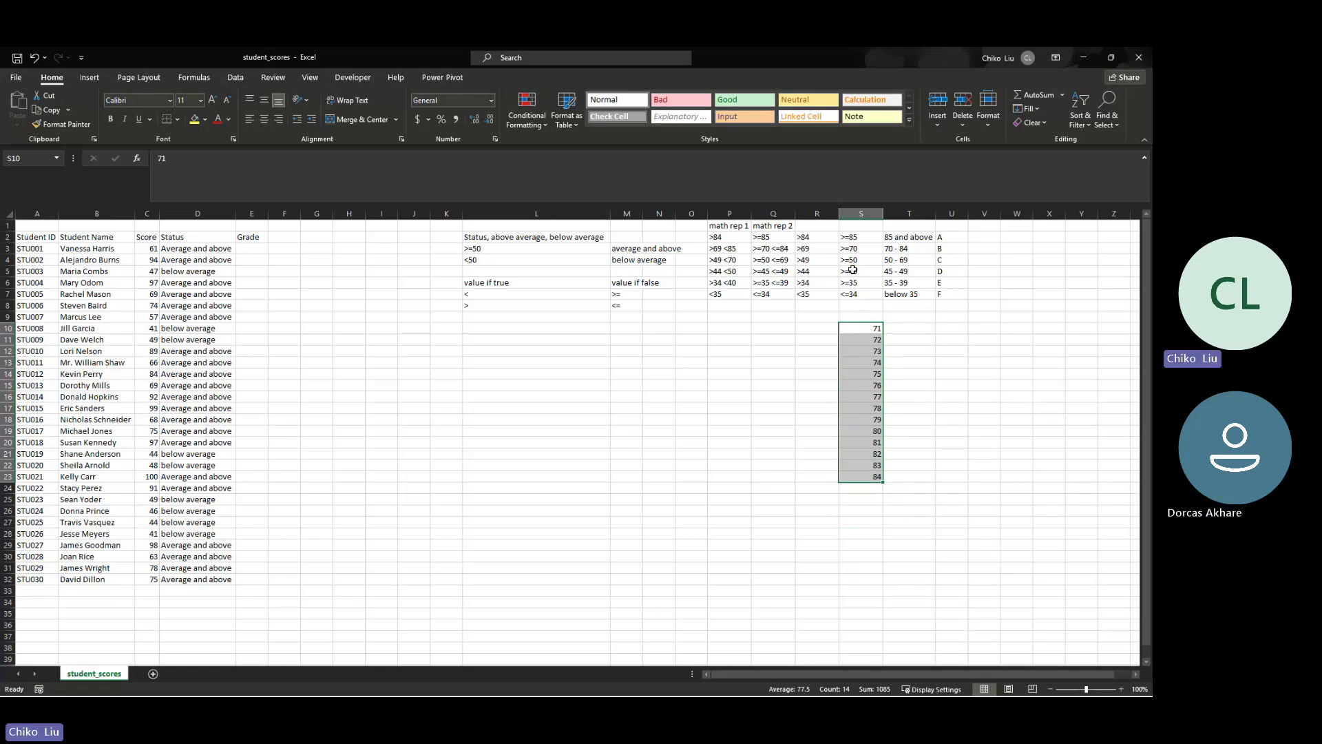
Extend the example score series upward by one cell so that it starts with 70 in S9
click(878, 329)
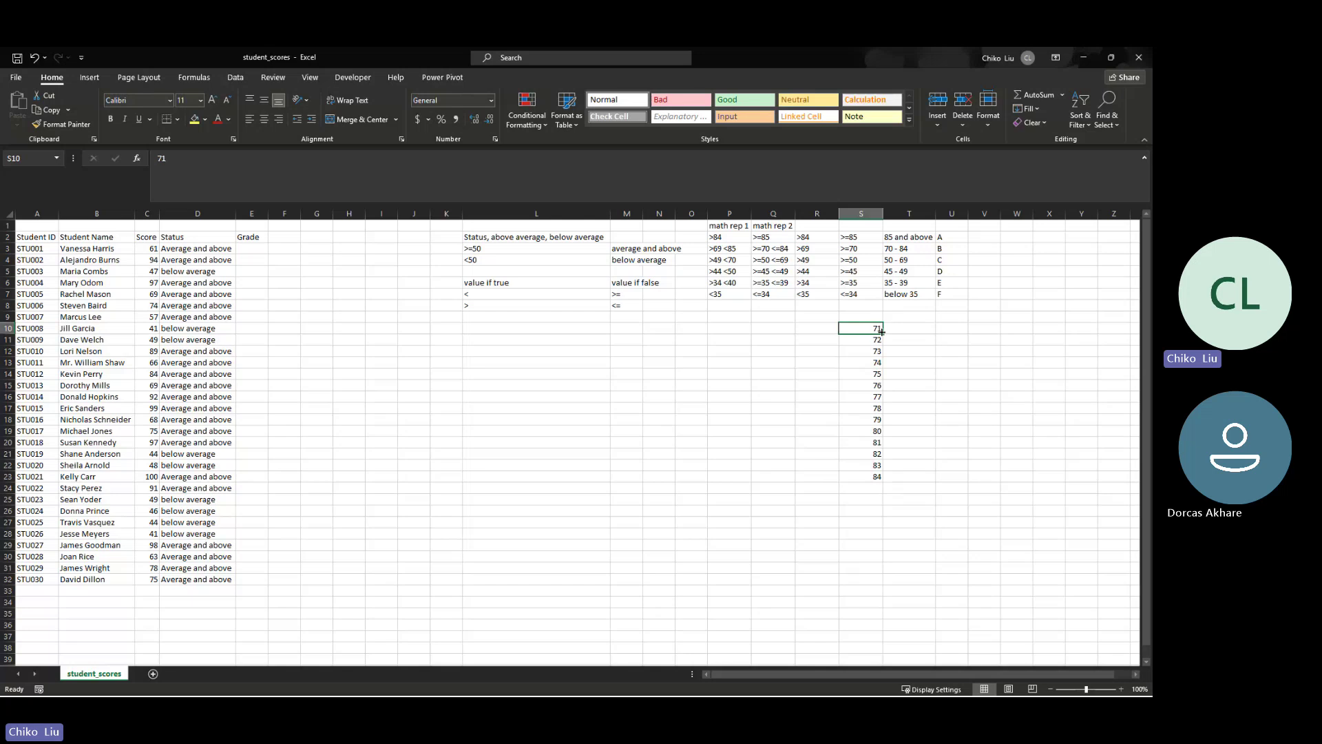
drag(881, 332, 883, 318)
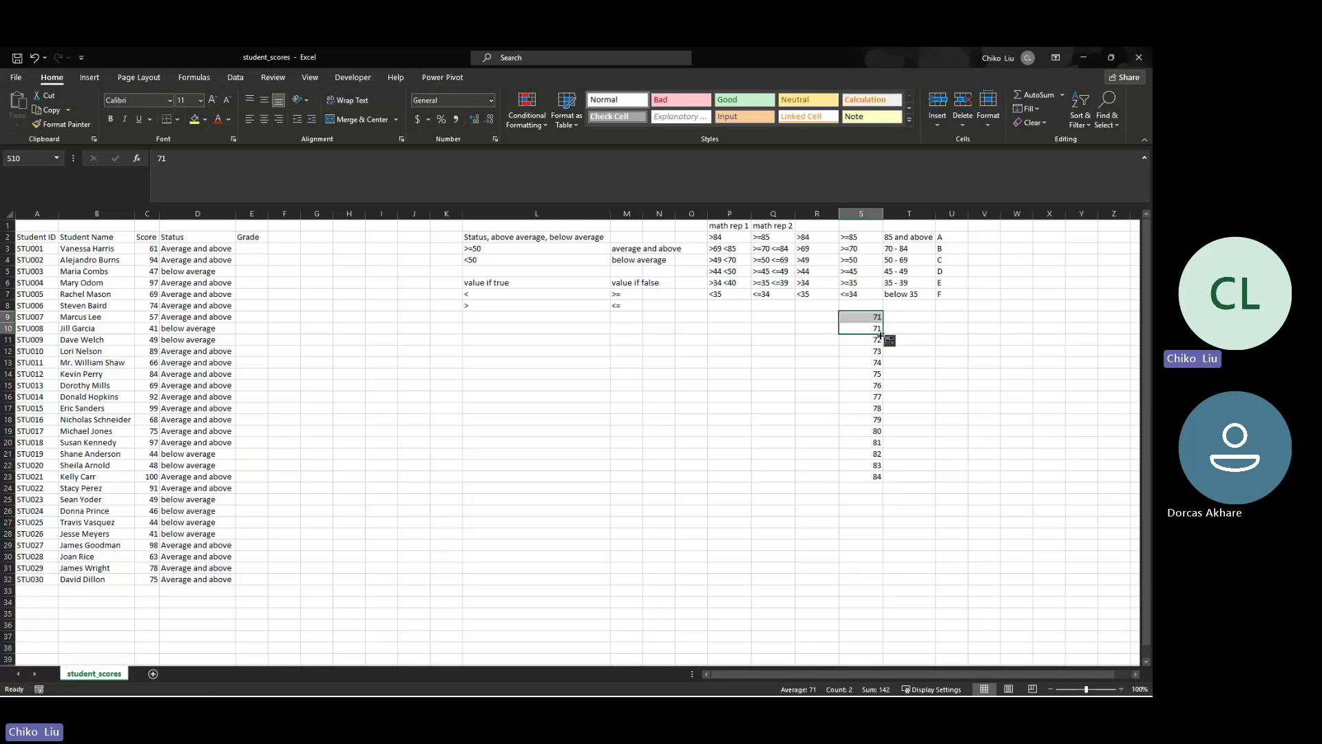
click(889, 340)
click(903, 369)
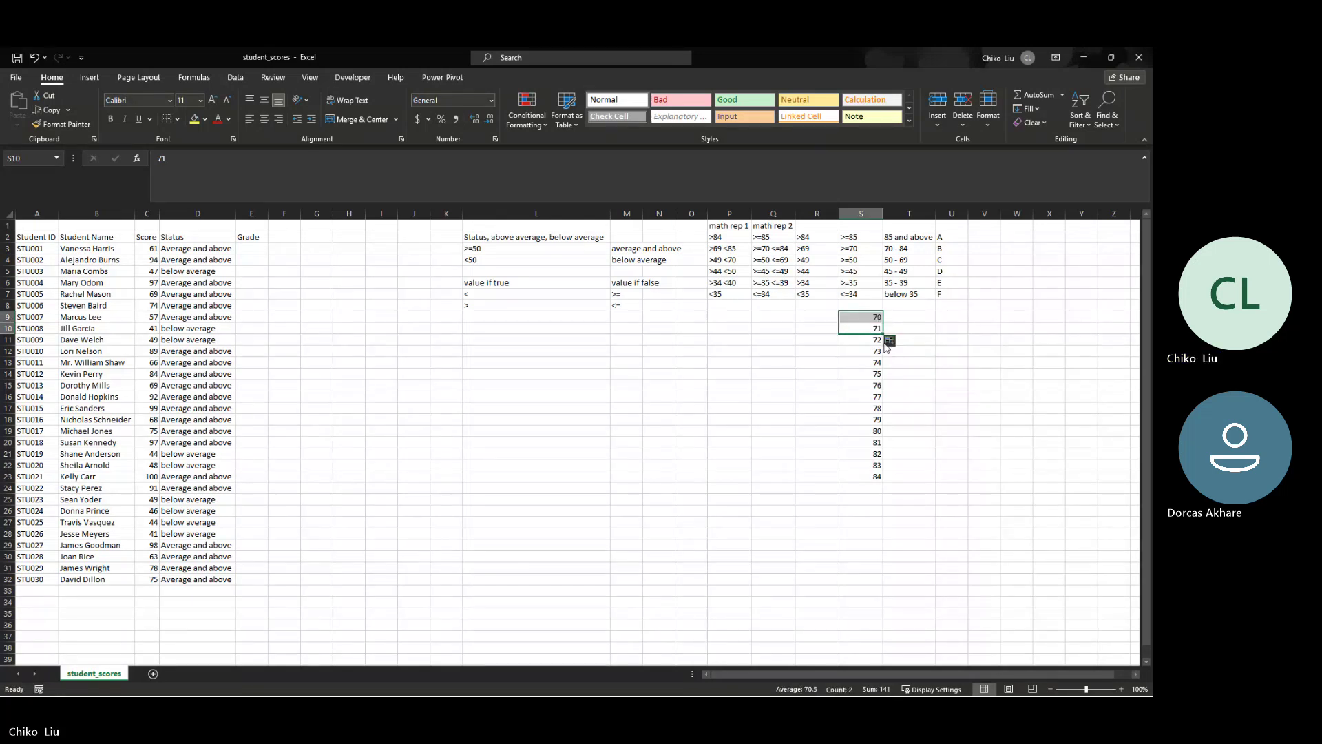
click(868, 317)
click(853, 249)
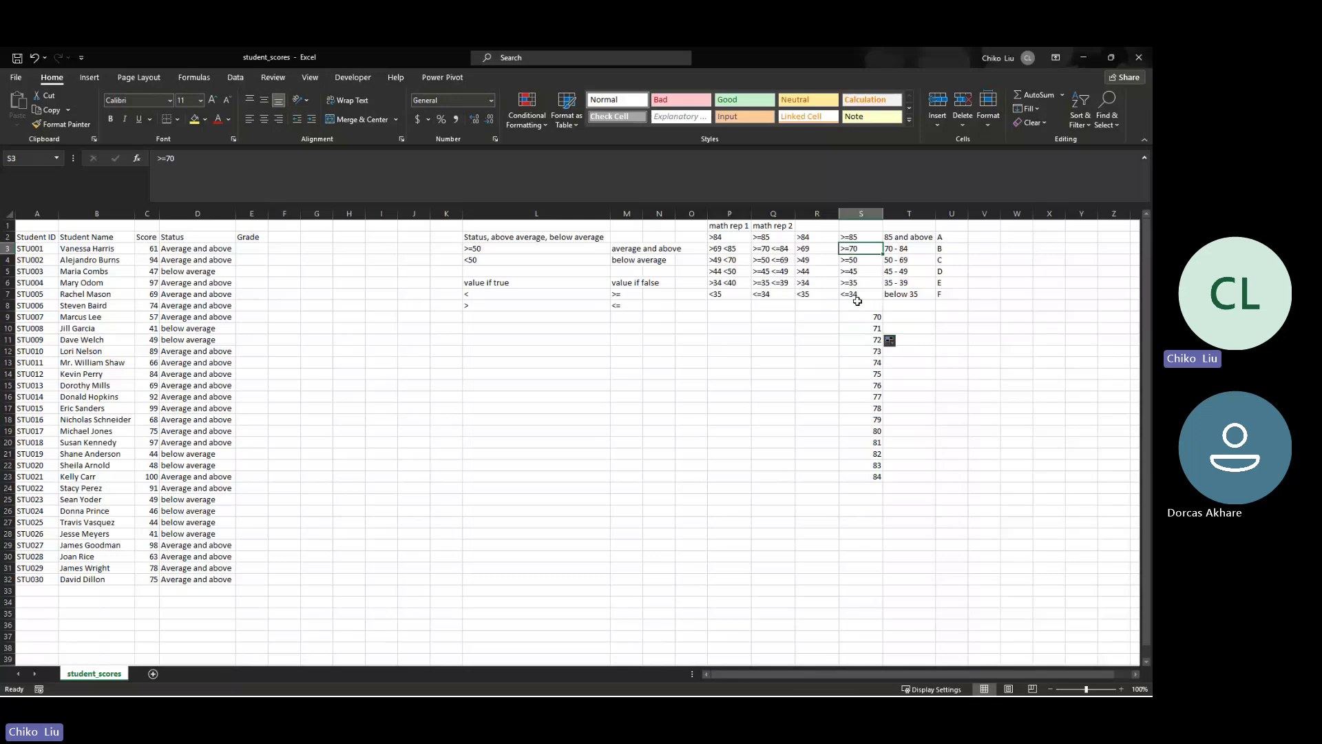
drag(866, 317, 863, 476)
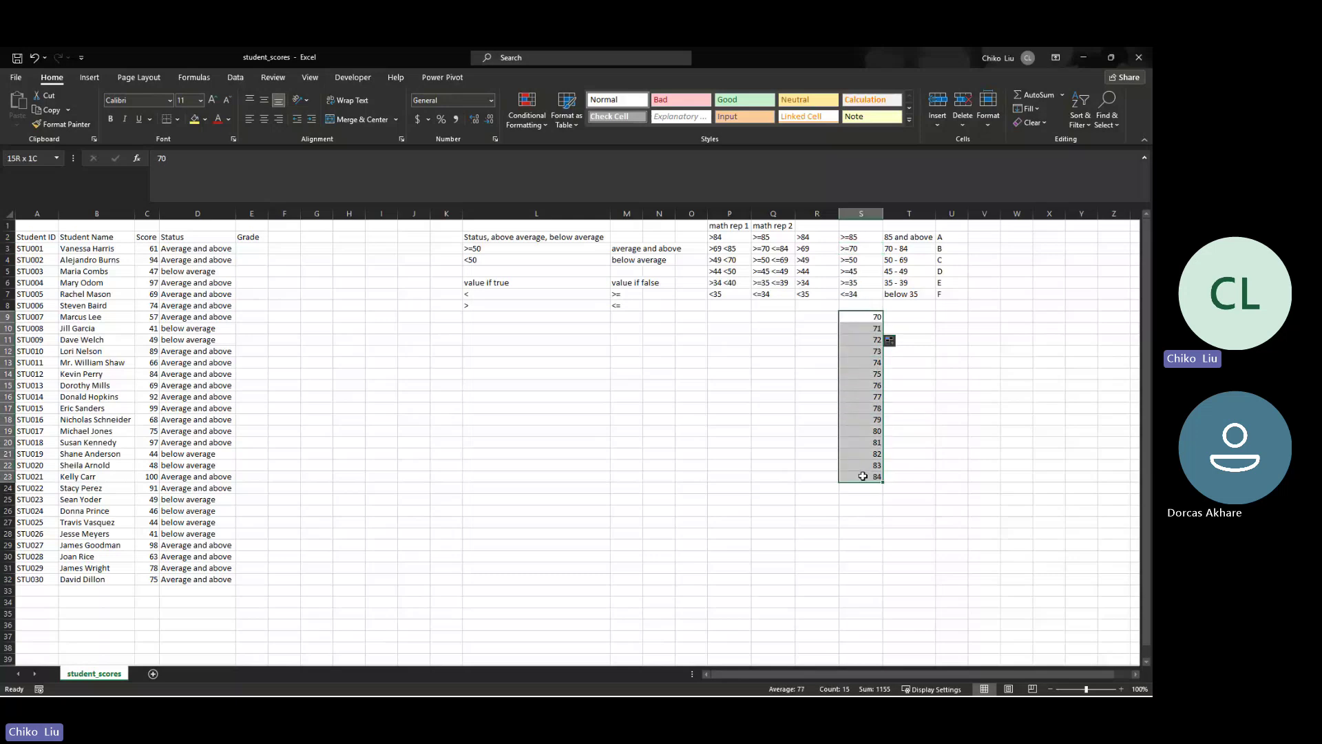
Enter 85 in S25 and fill it down as a number series to 96 in S36
click(874, 498)
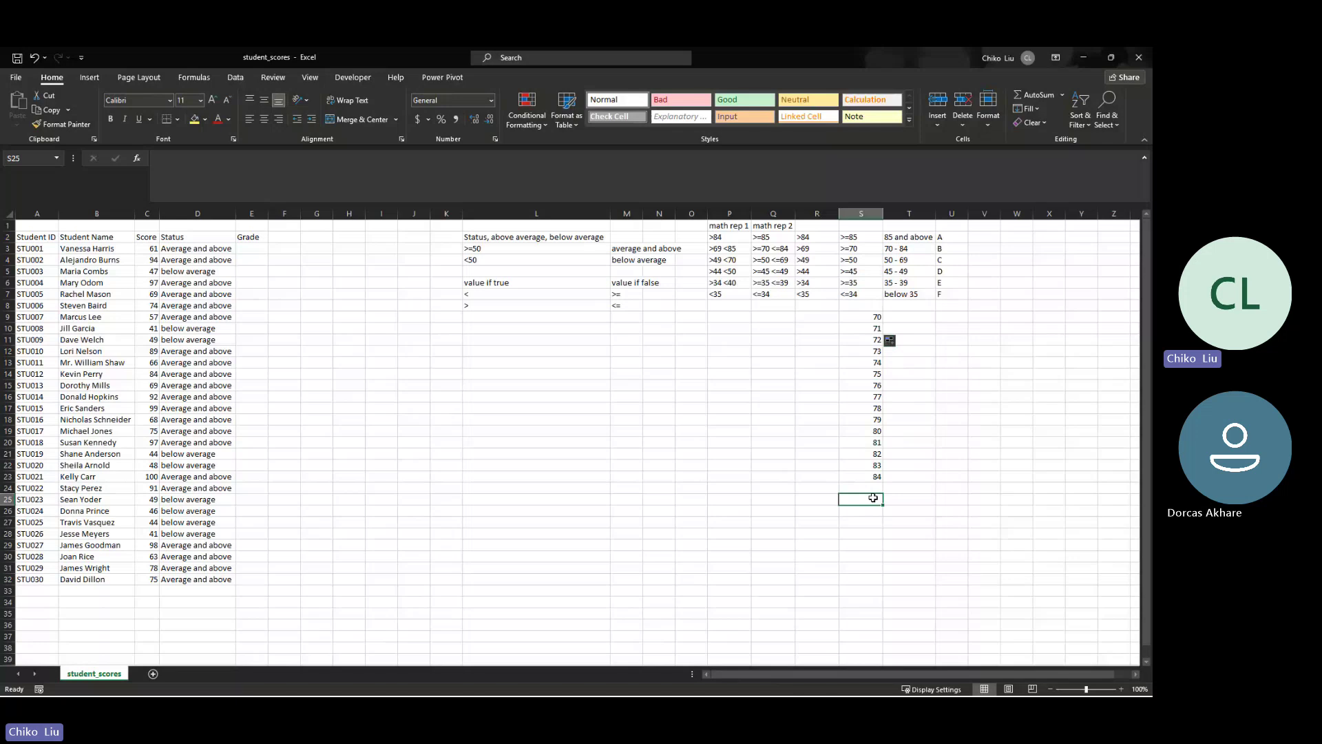
text(85)
key(Return)
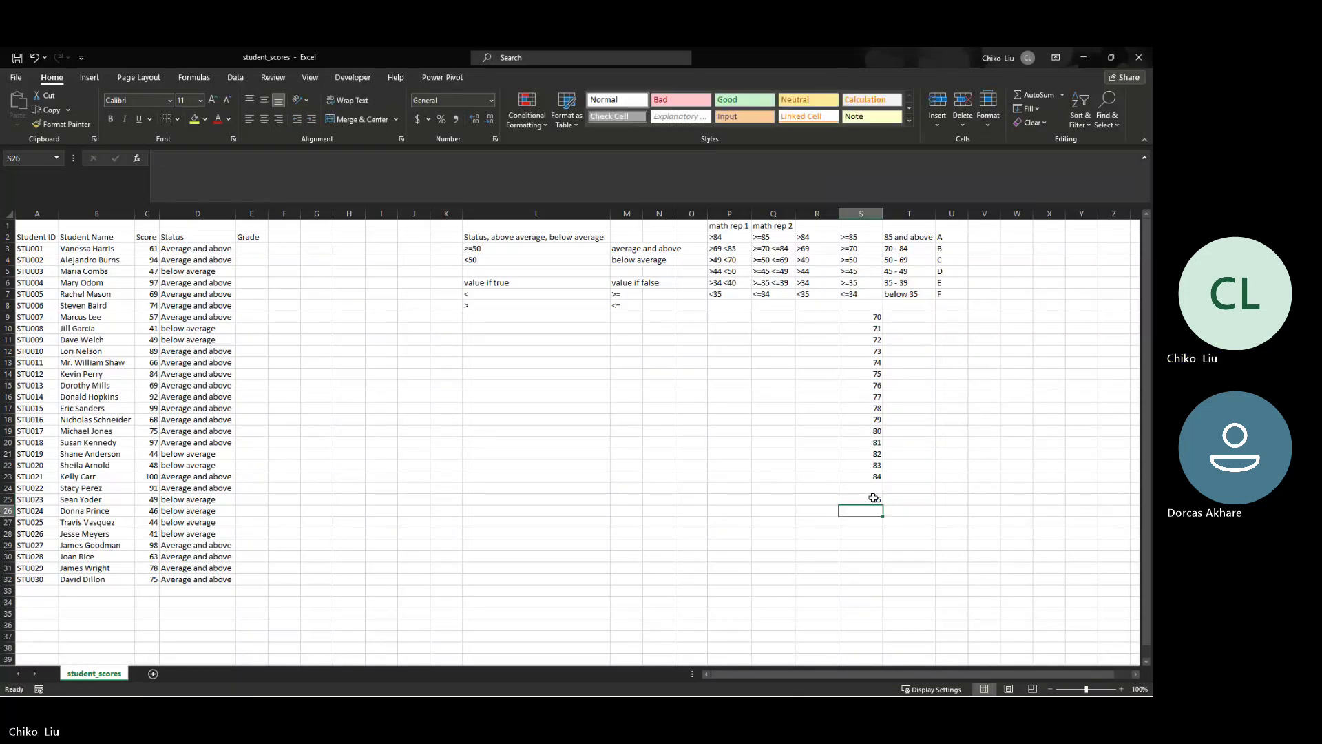
drag(874, 498, 888, 633)
click(891, 639)
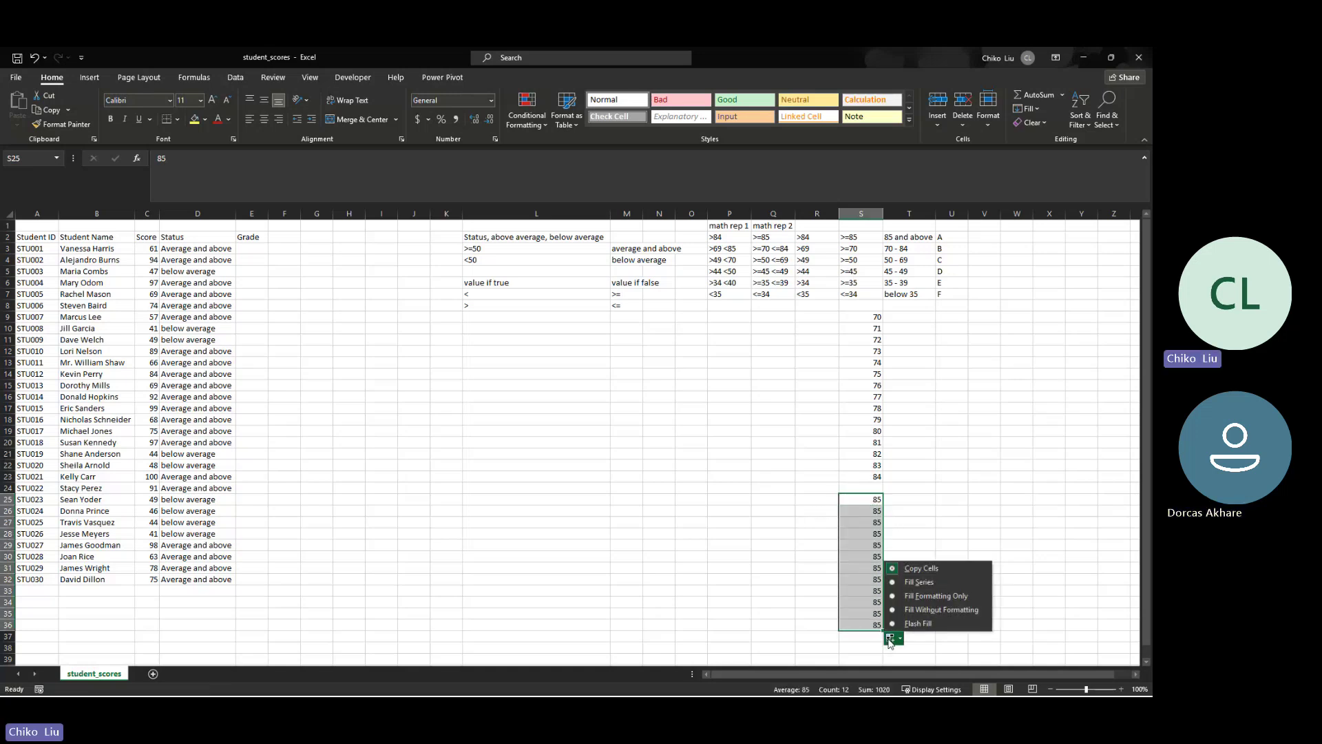
click(903, 583)
Enter grade A beside each of the example scores 85 to 96, in T25 through T36
click(894, 500)
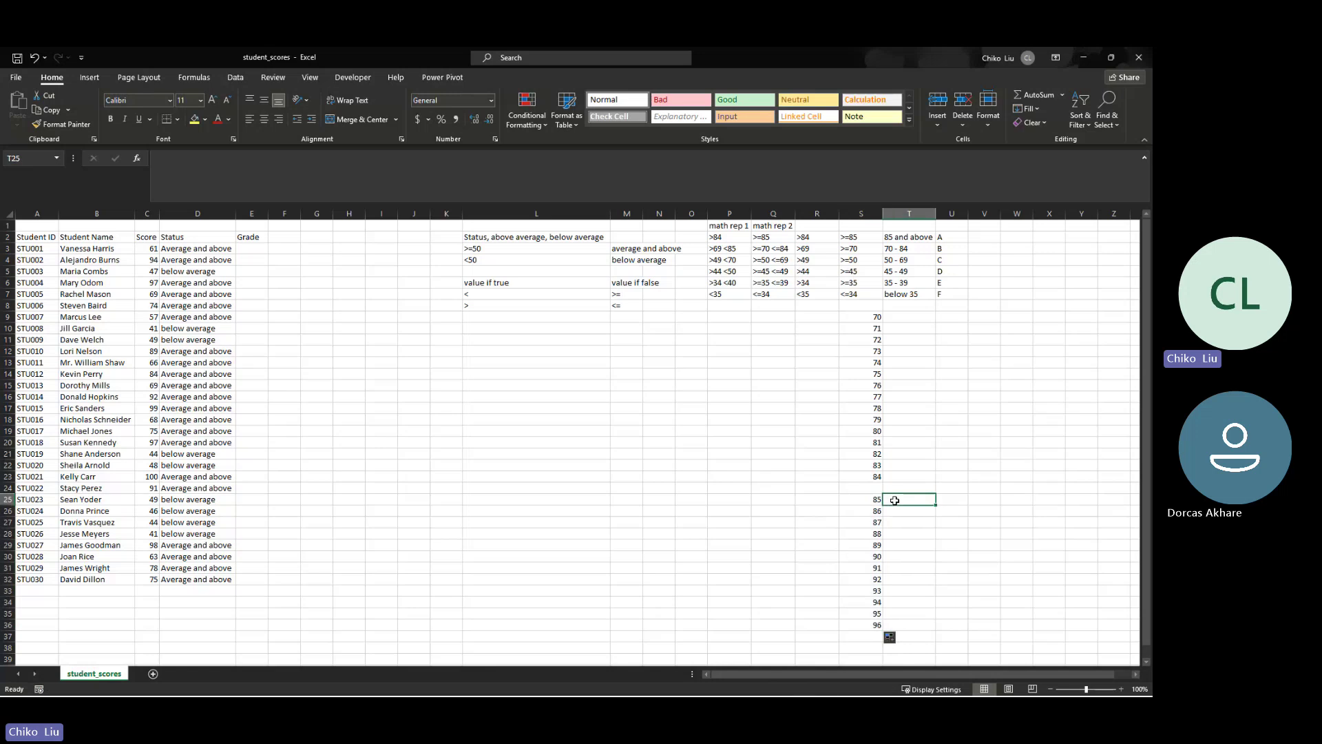
text(a)
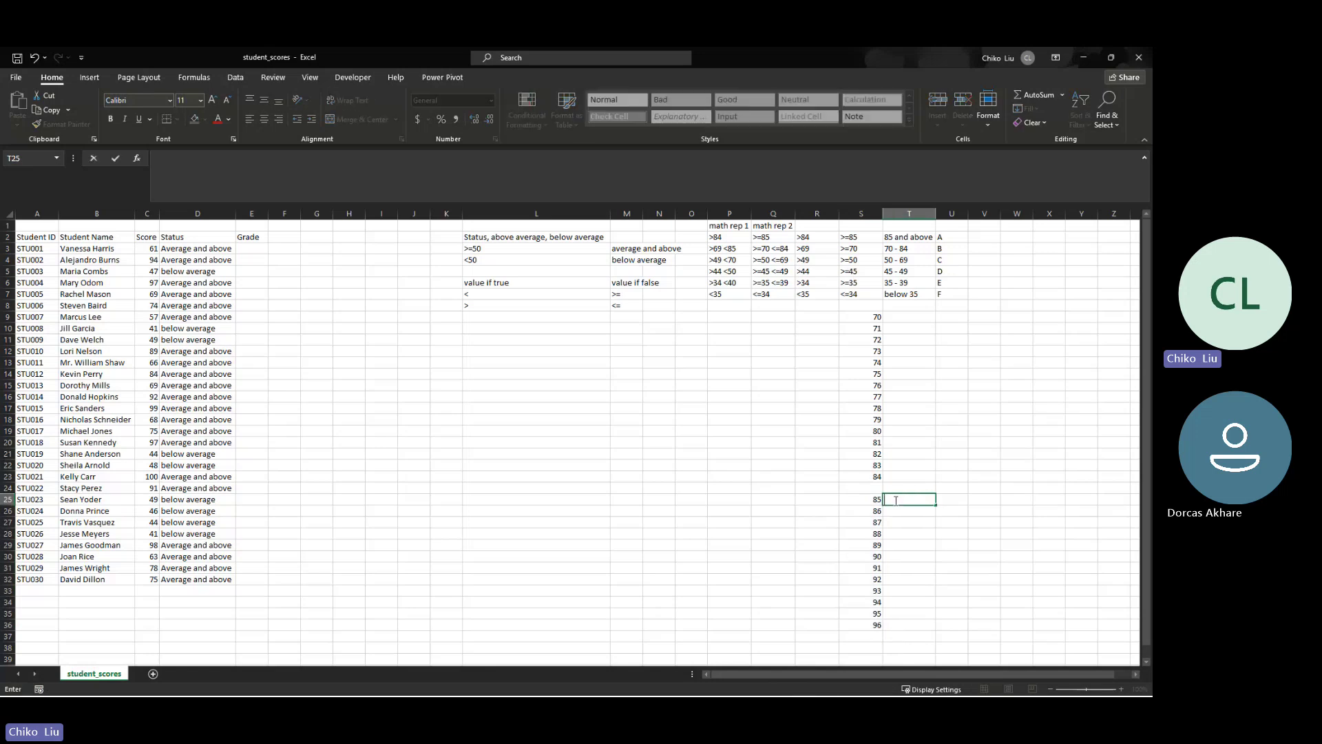
key(Return)
text(a)
key(Return)
text(a)
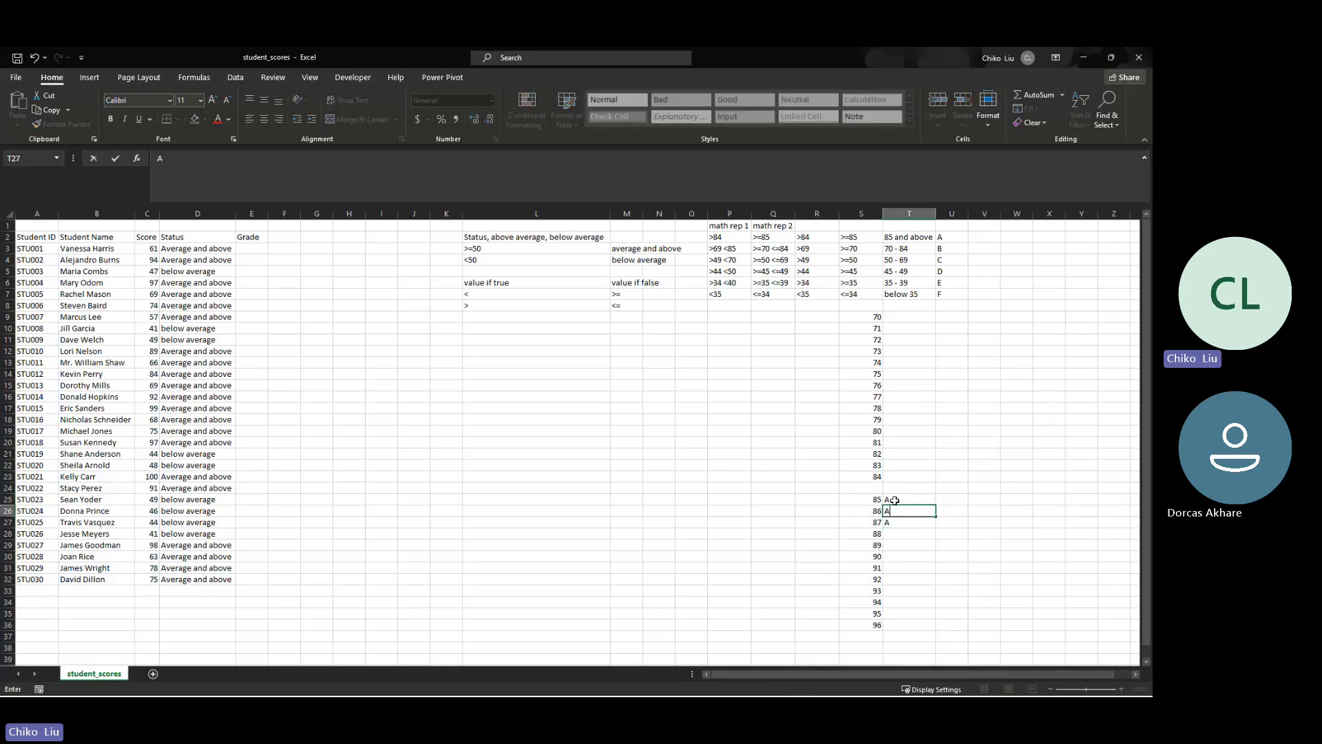
key(Return)
text(a)
key(Return)
text(a)
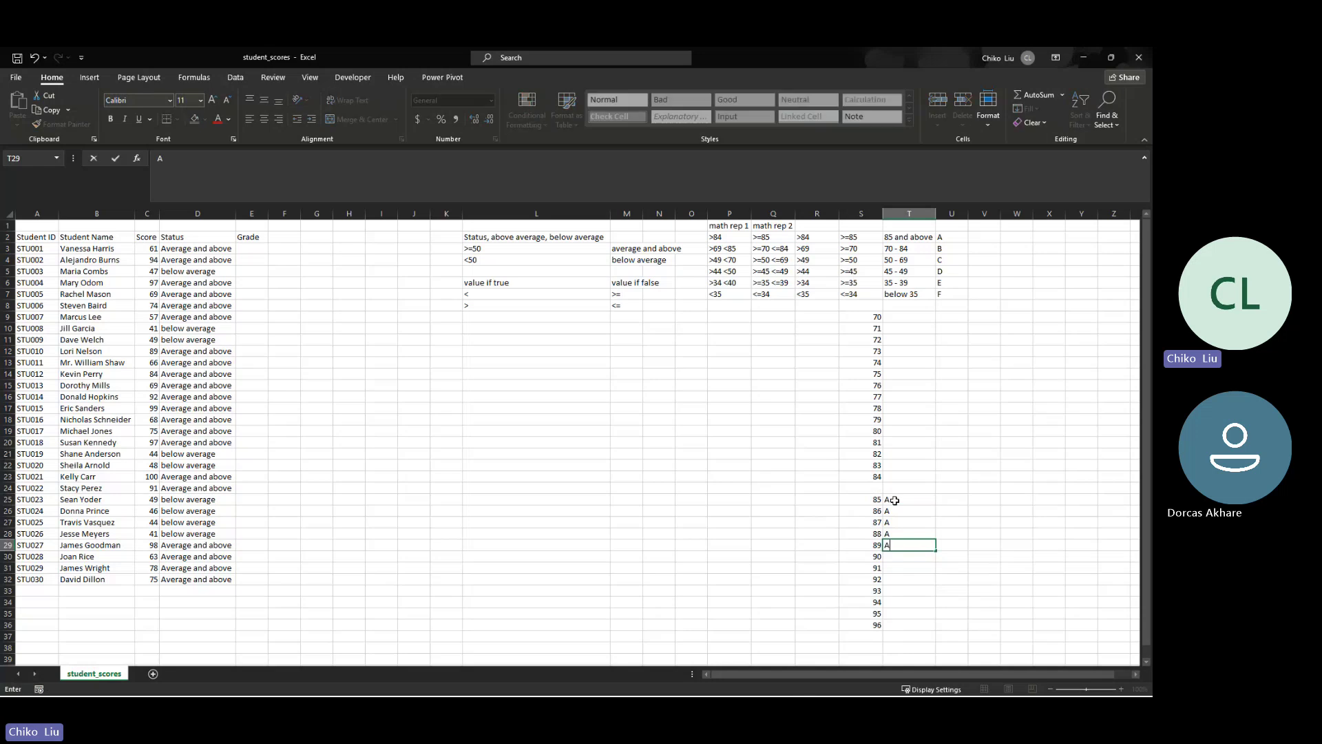
key(Return)
text(a)
key(Return)
text(a)
key(Return)
text(a)
key(Return)
text(a )
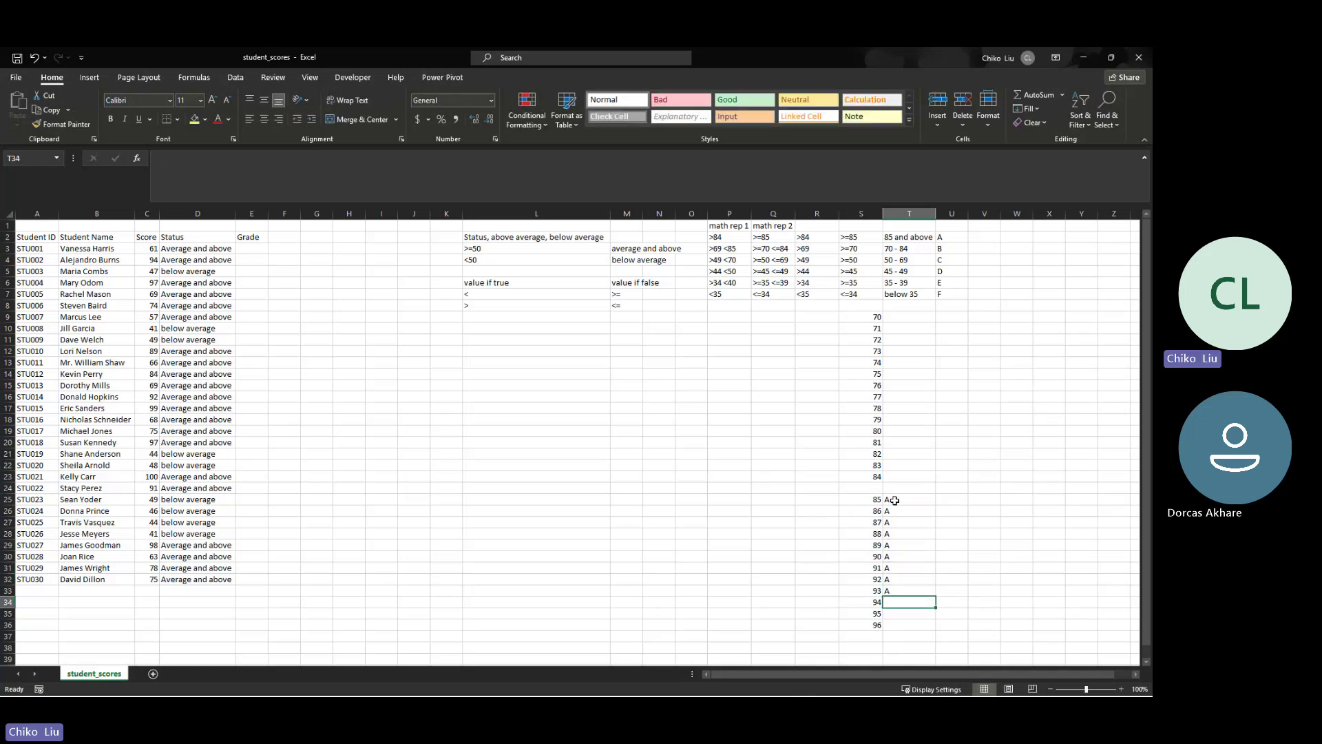
text(a)
key(Return)
text(a)
key(Return)
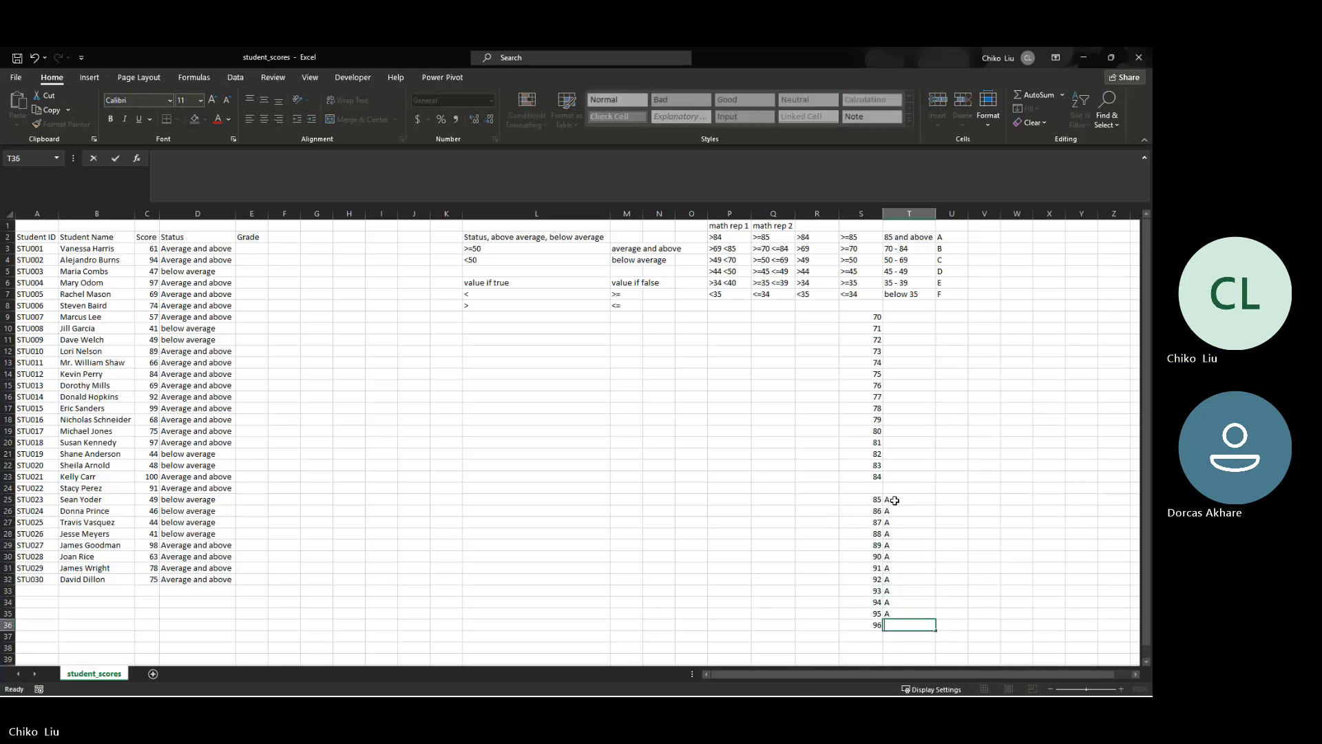
text(a)
Enter grade B beside the example scores 70 to 73, in T9 through T12
key(Up)
key(Up)
key(Up)
key(Up)
key(Up)
key(Up)
key(Up)
key(Up)
key(Up)
key(Up)
key(Up)
key(Up)
key(Up)
key(Up)
key(Up)
key(Up)
key(Up)
key(Up)
key(Up)
key(Up)
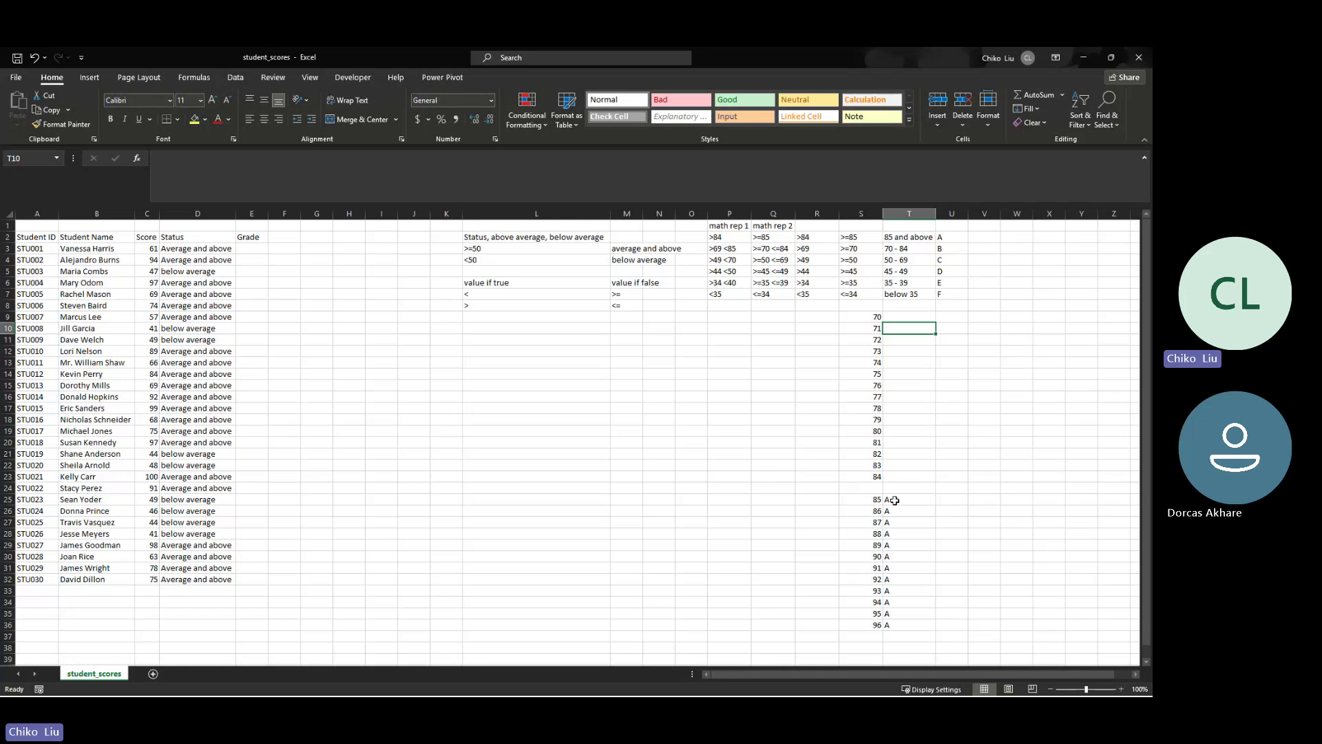
key(Up)
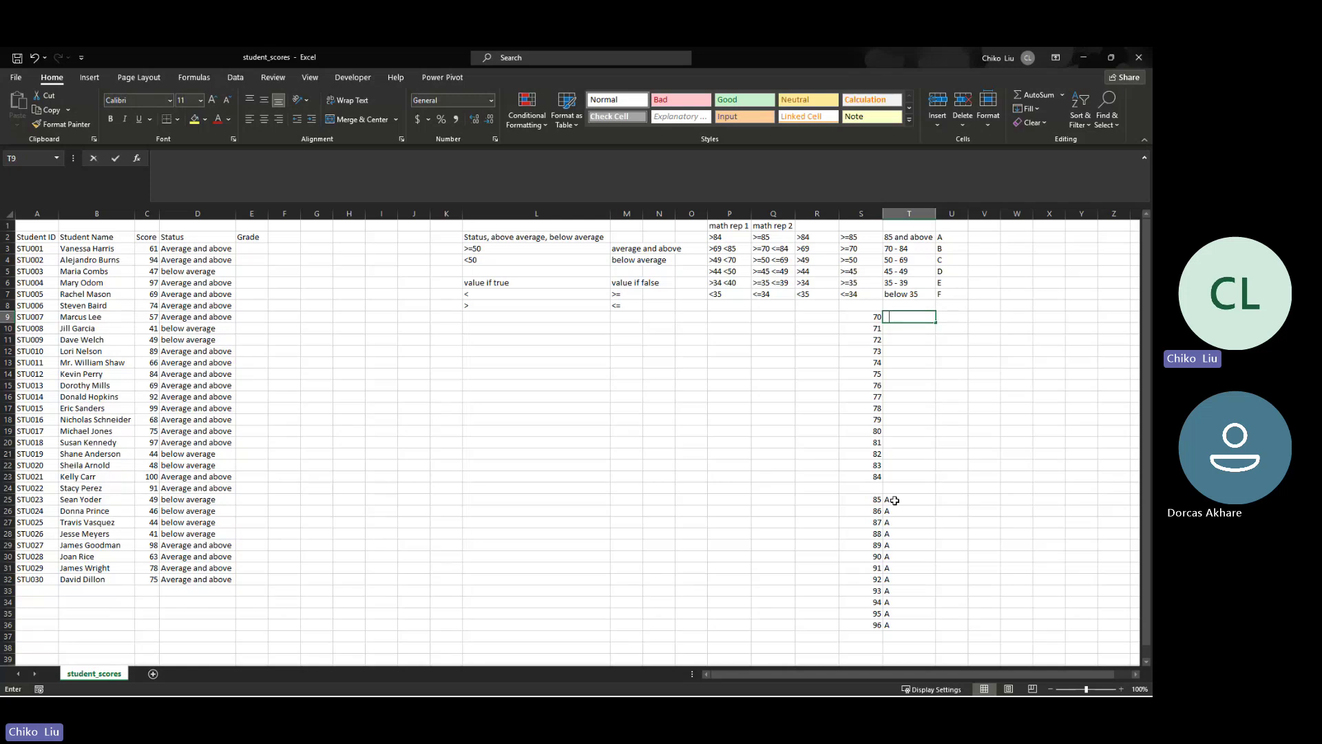
text(B)
key(Return)
text(B)
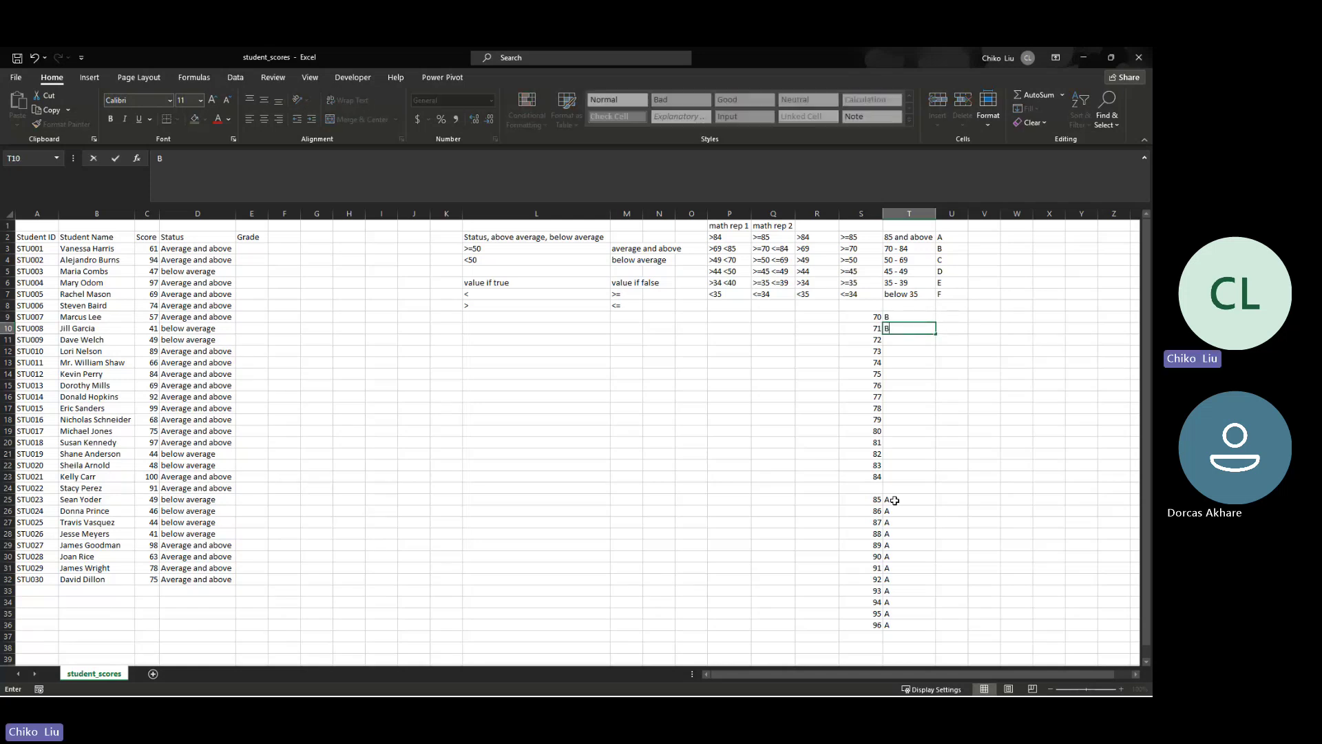
key(Return)
text(B)
key(Return)
text(B)
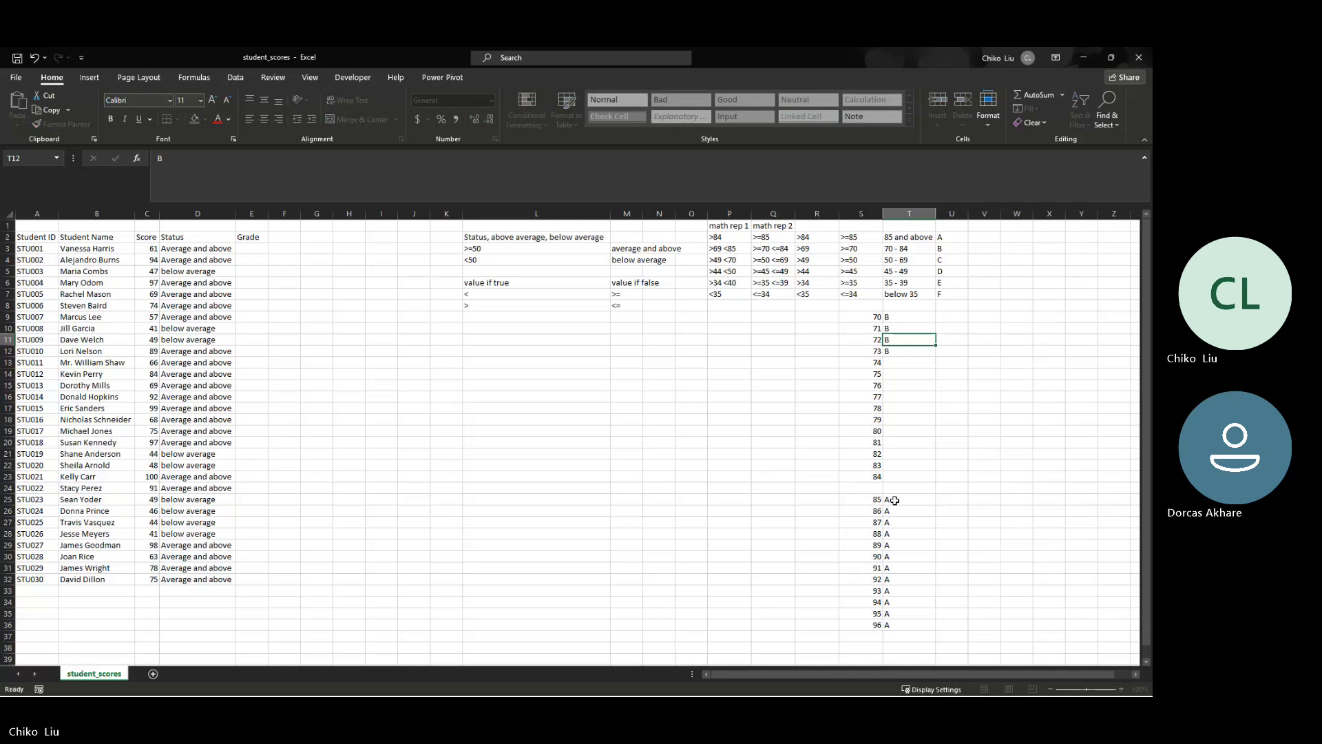
key(Return)
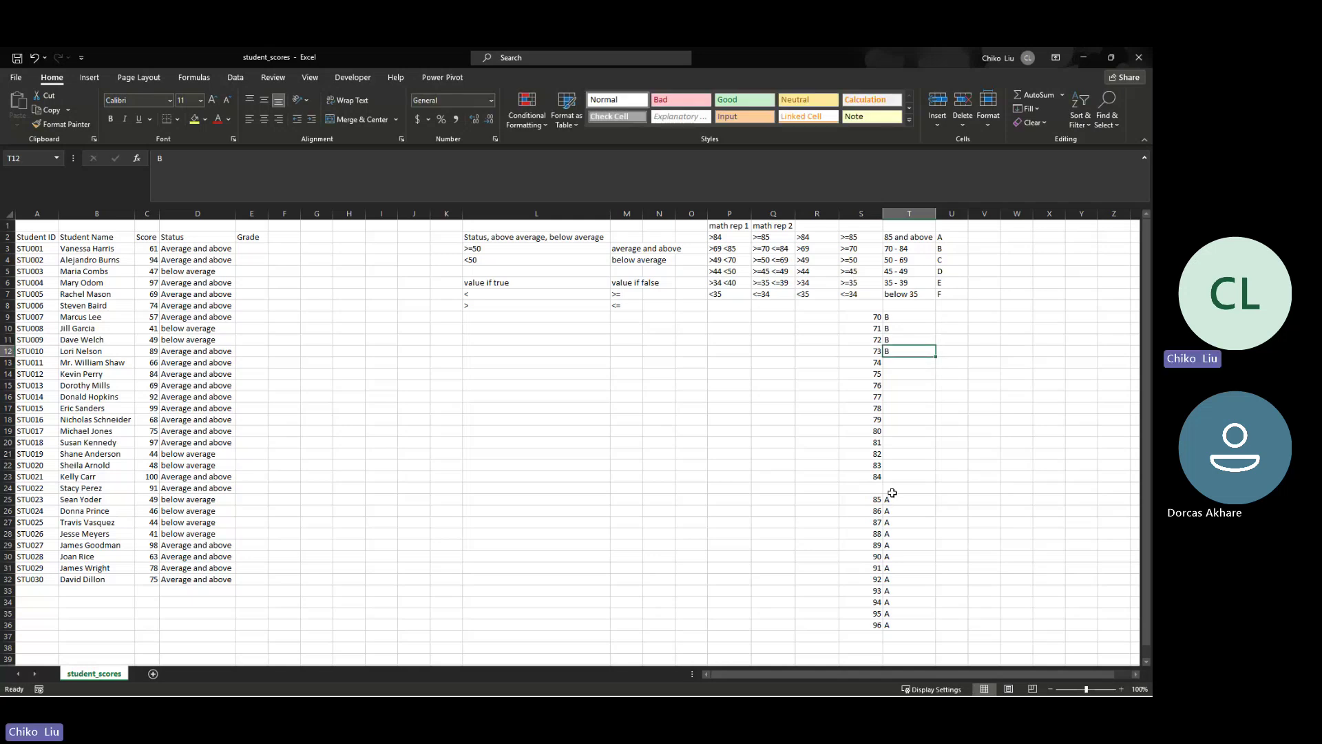
Check the A and B conditions in the grading key, and fill grade B from T9 down to T23
click(855, 249)
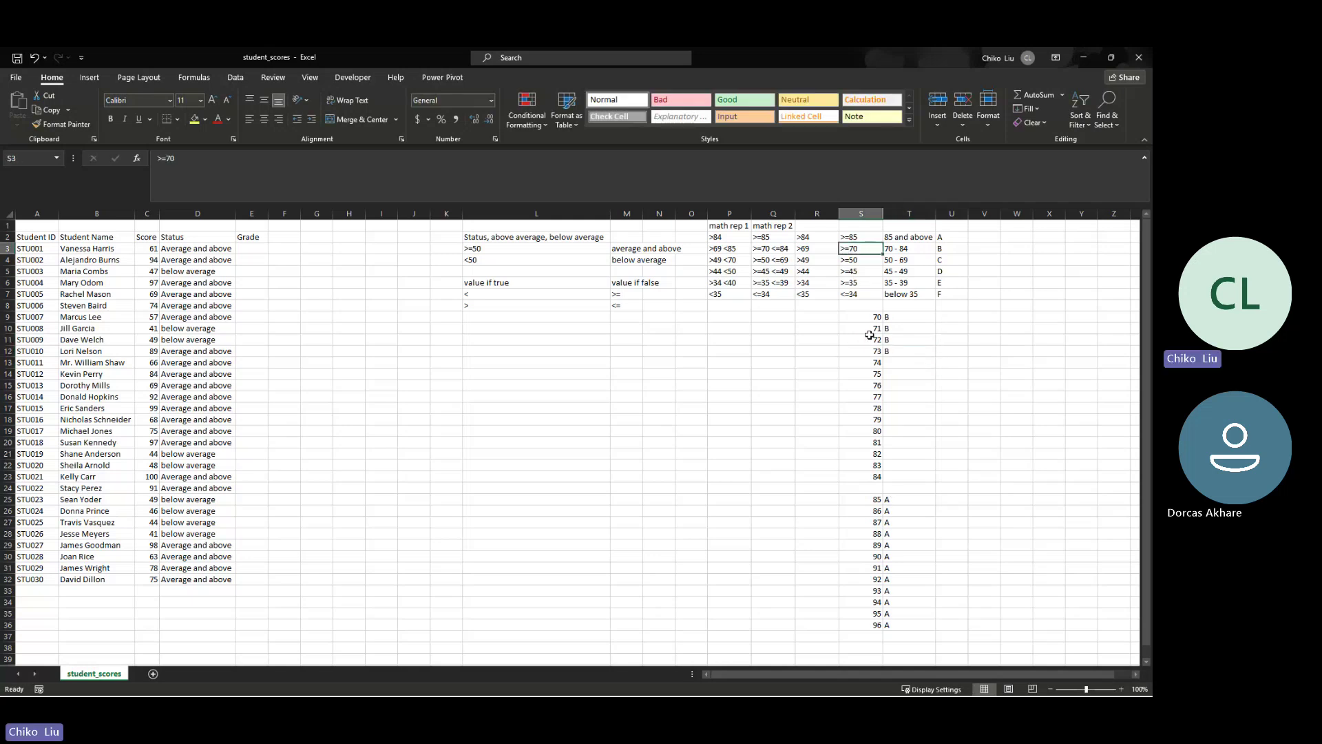
click(898, 321)
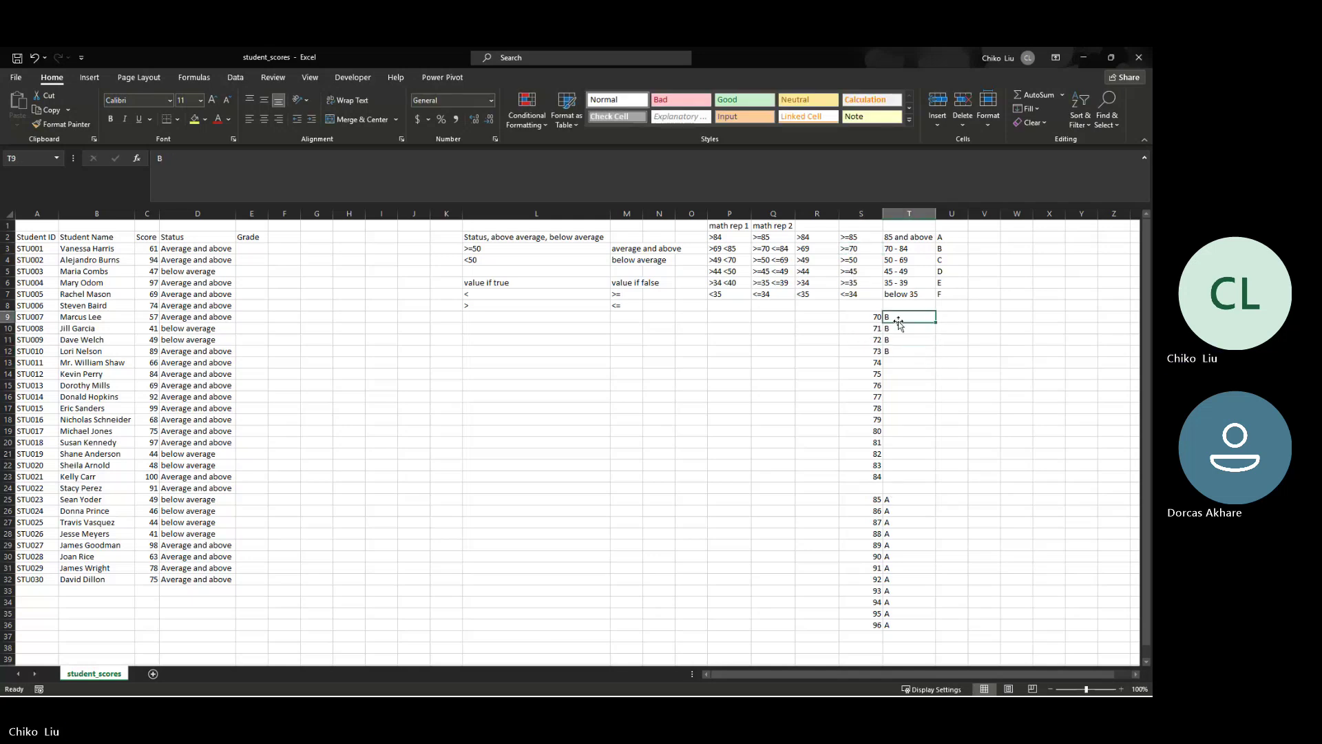
click(860, 237)
click(940, 238)
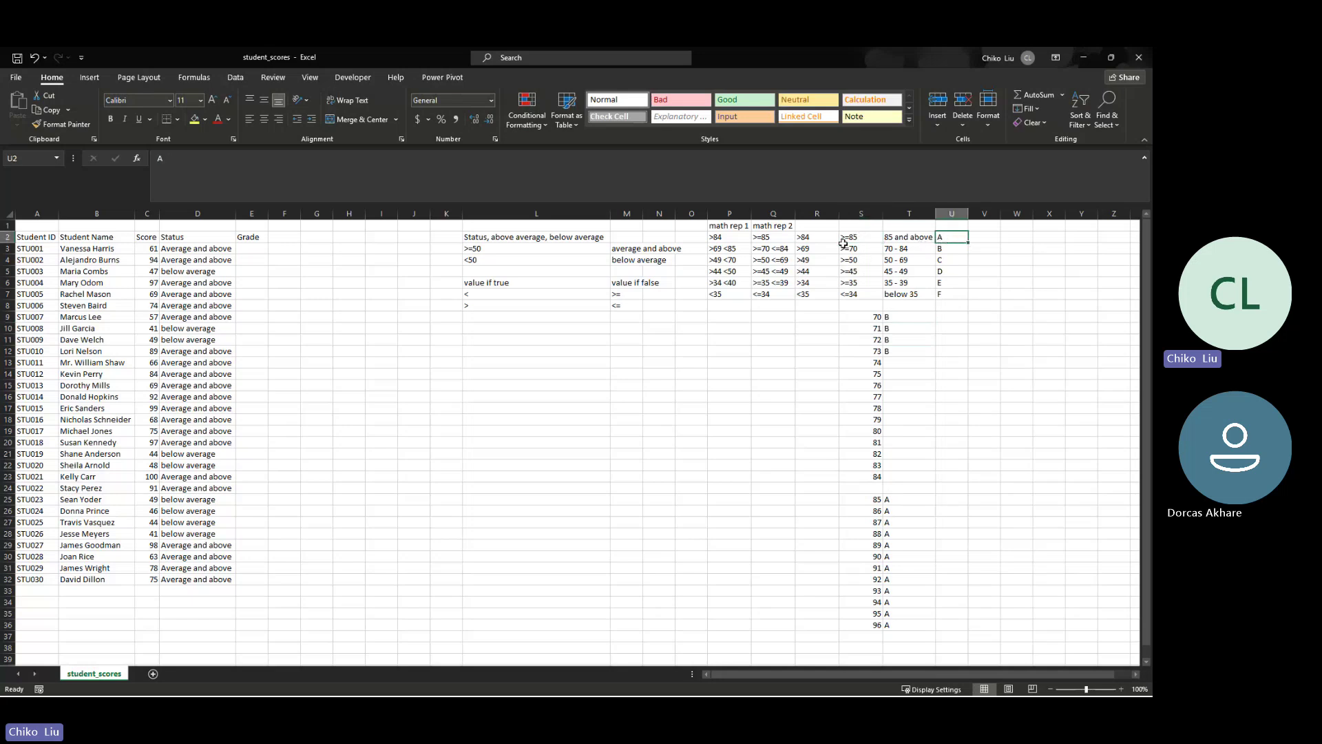
click(860, 249)
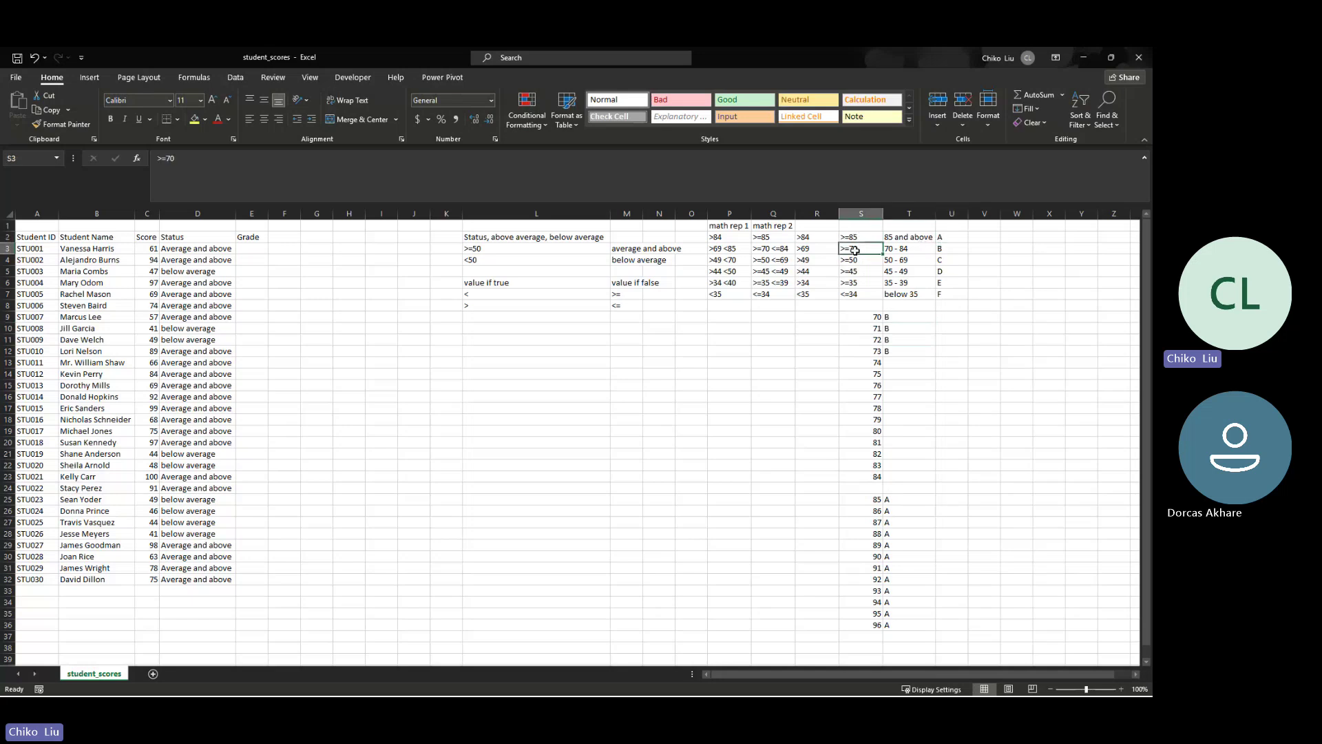
click(874, 475)
click(899, 313)
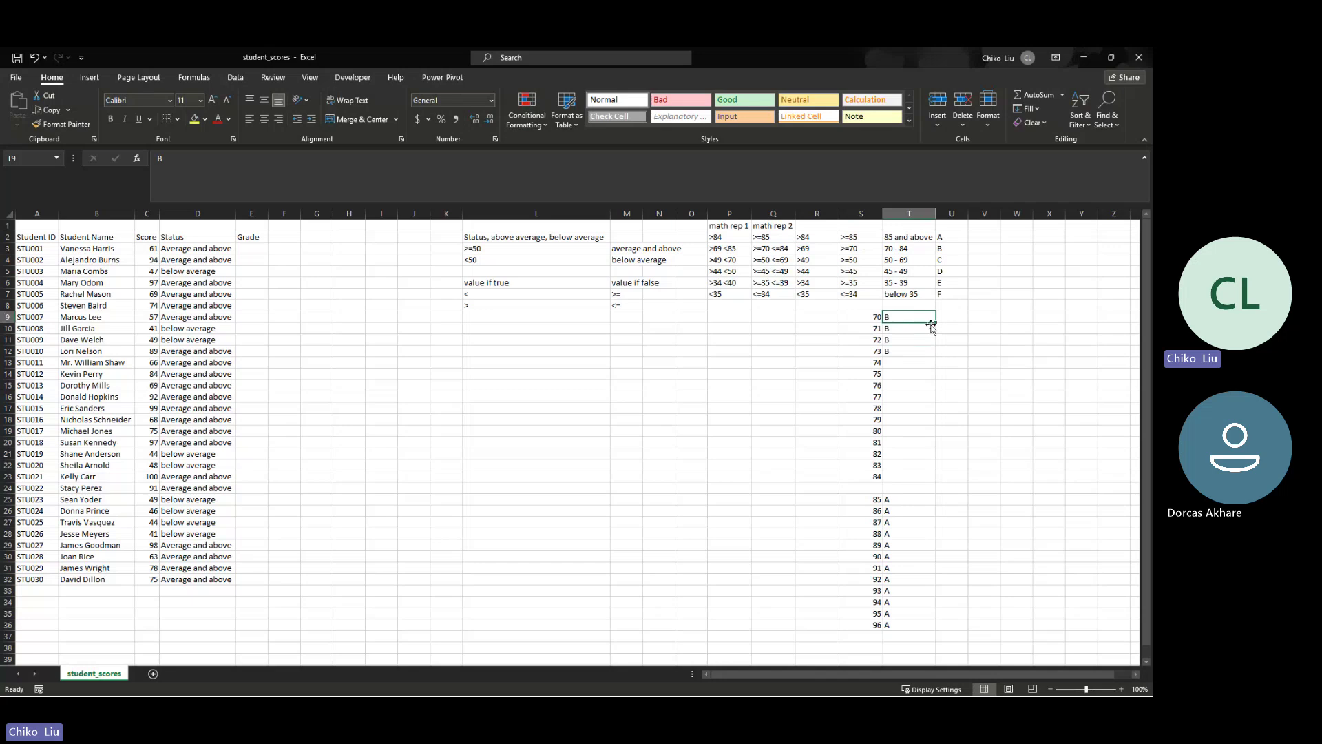
drag(934, 324, 916, 480)
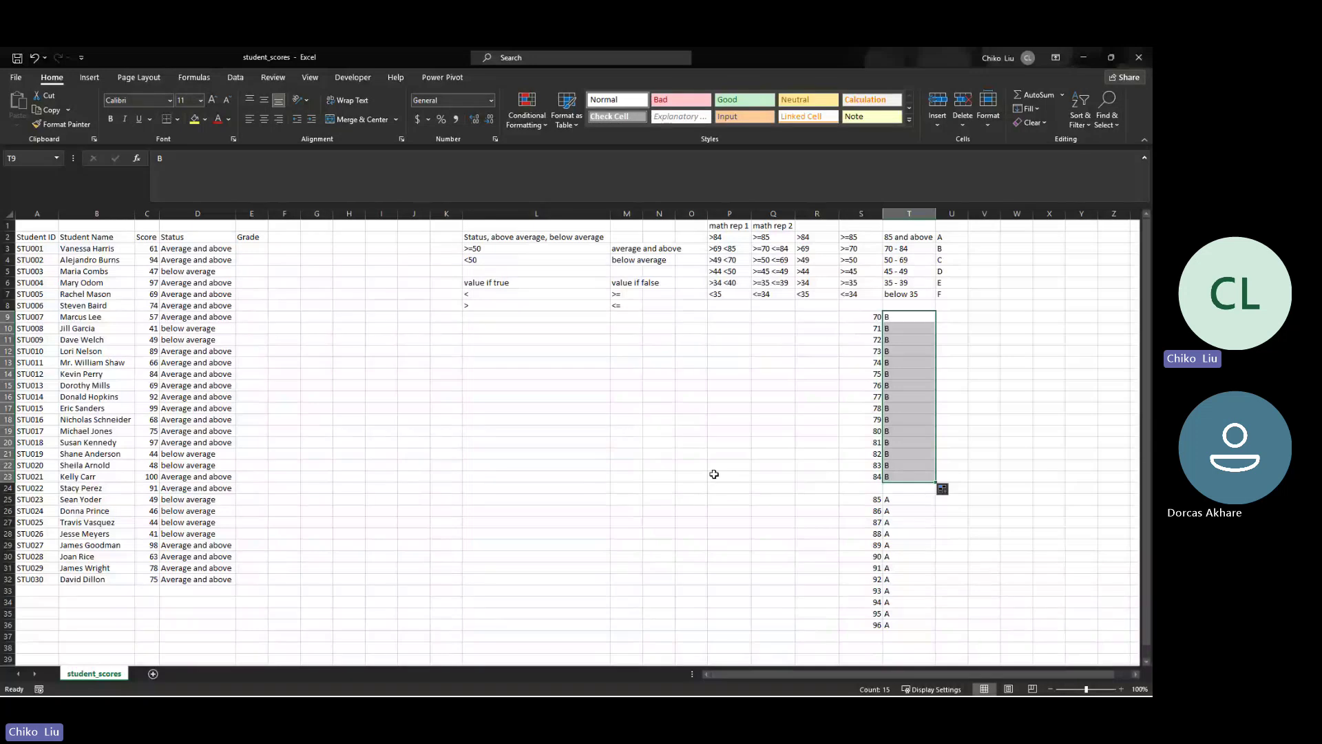
Compare the example scores 70 to 84 with the single-comparison conditions in R2:R7 and S2:S7
click(852, 260)
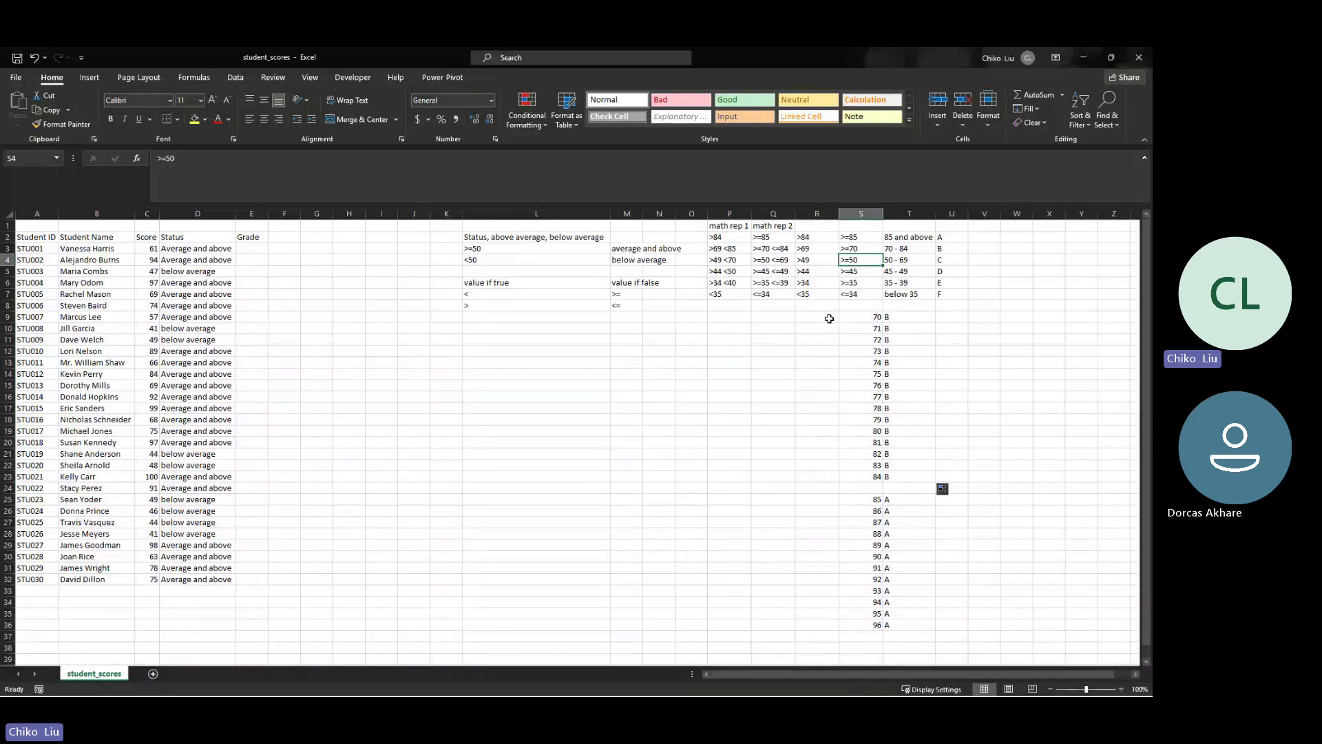
click(830, 319)
click(865, 317)
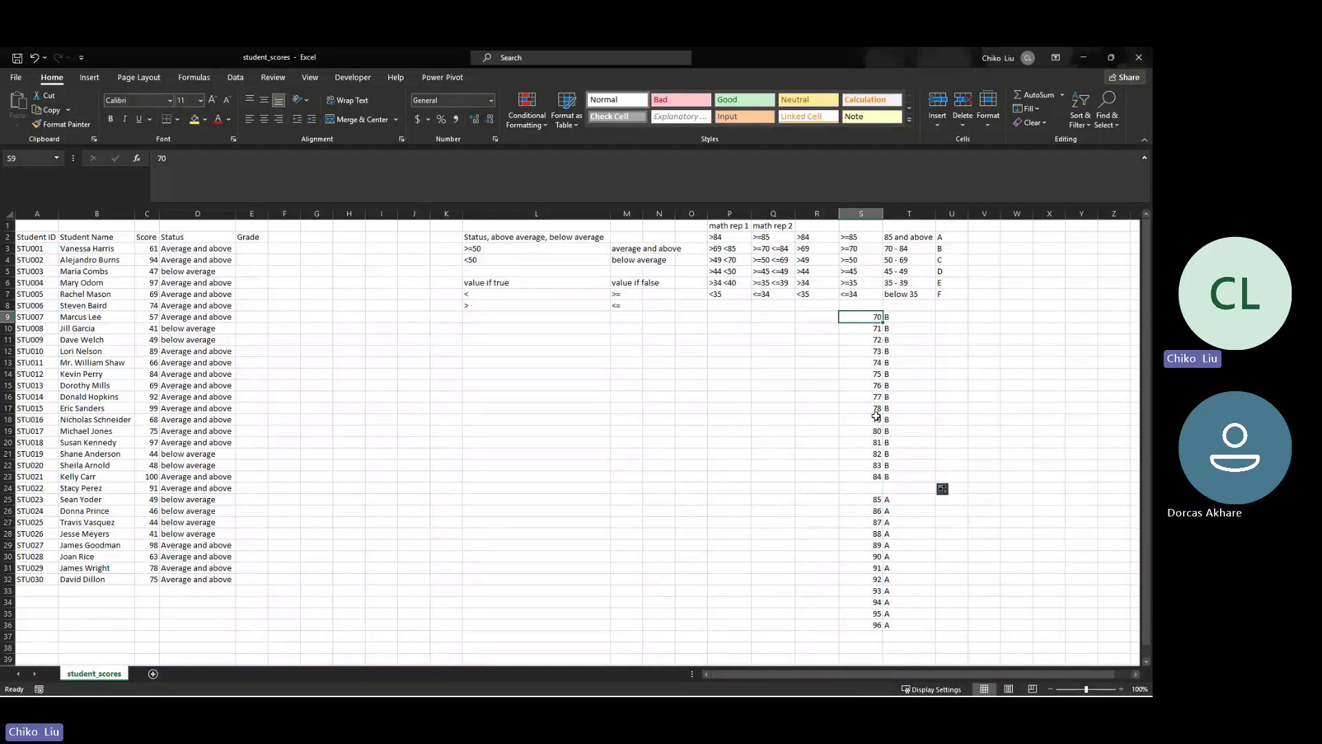
click(875, 480)
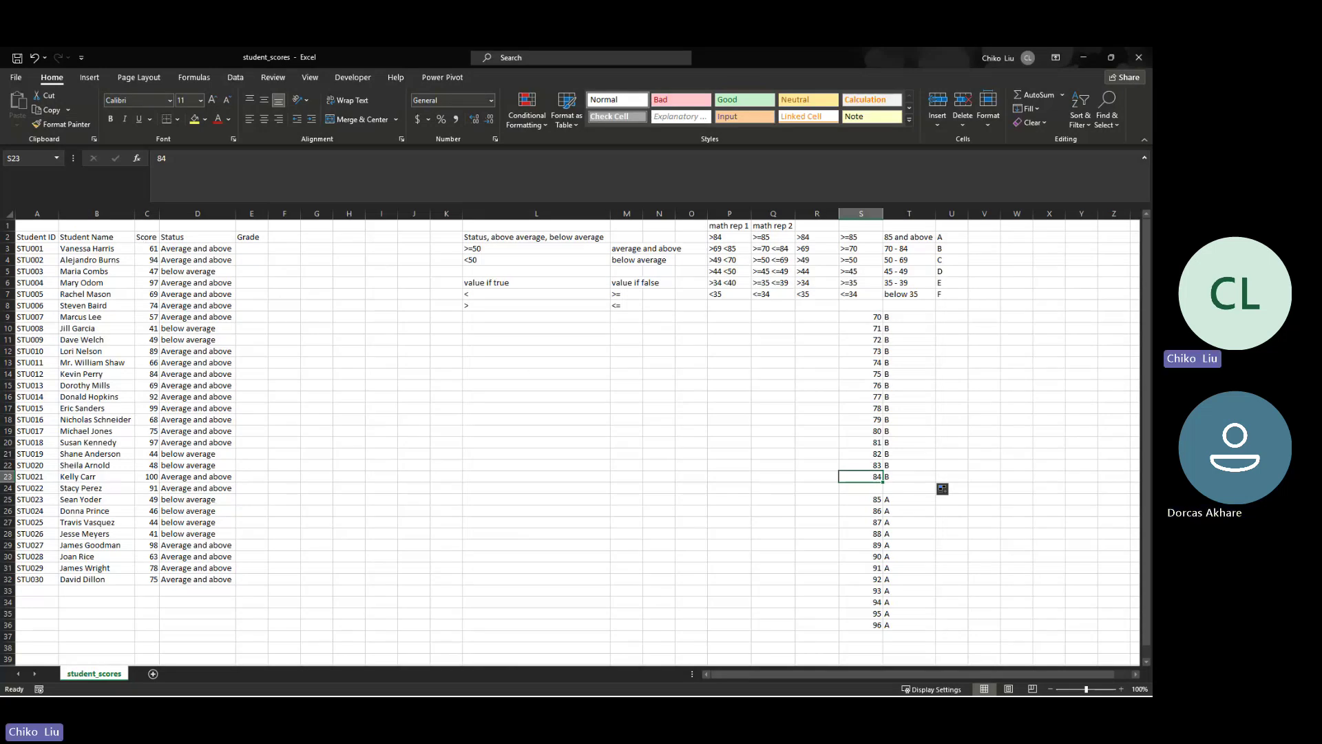
click(818, 247)
drag(817, 237, 818, 296)
drag(852, 235, 852, 296)
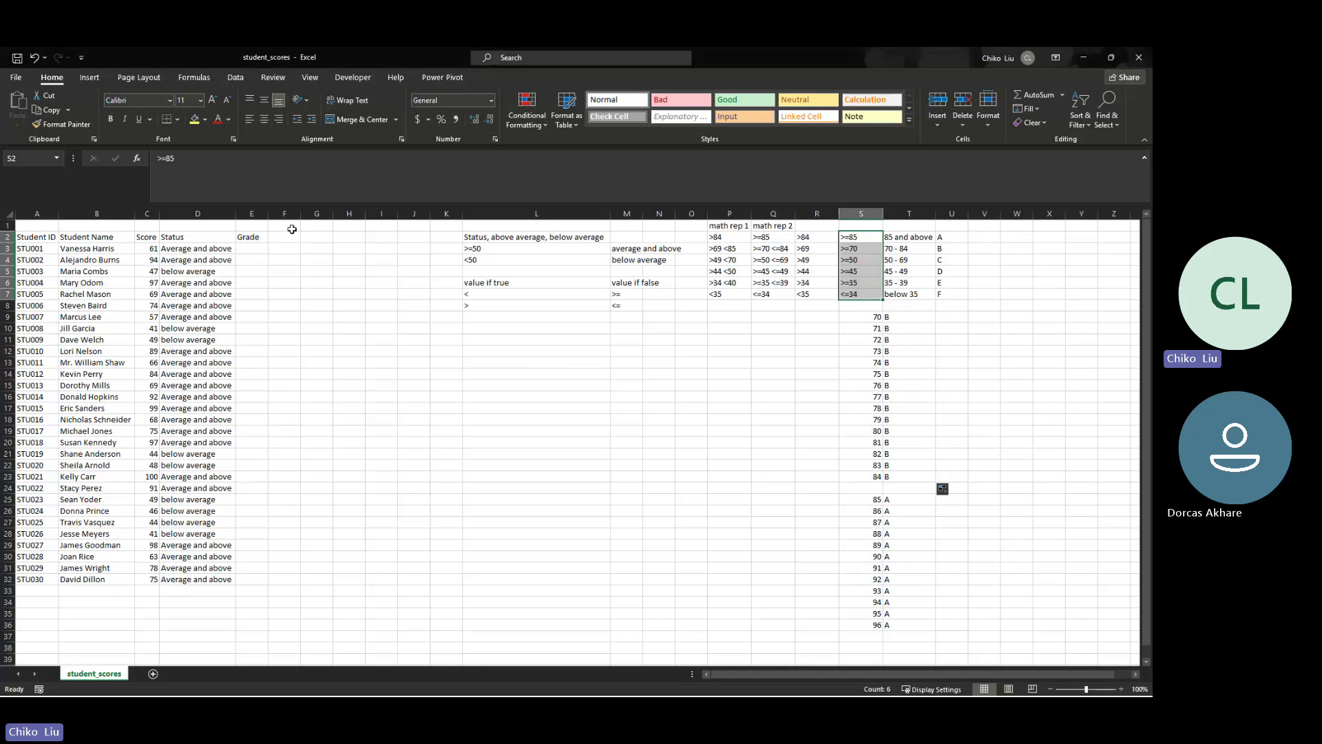
Enter the heading "NESTEDIF" in E1 and the heading "IFS" in F1
click(255, 228)
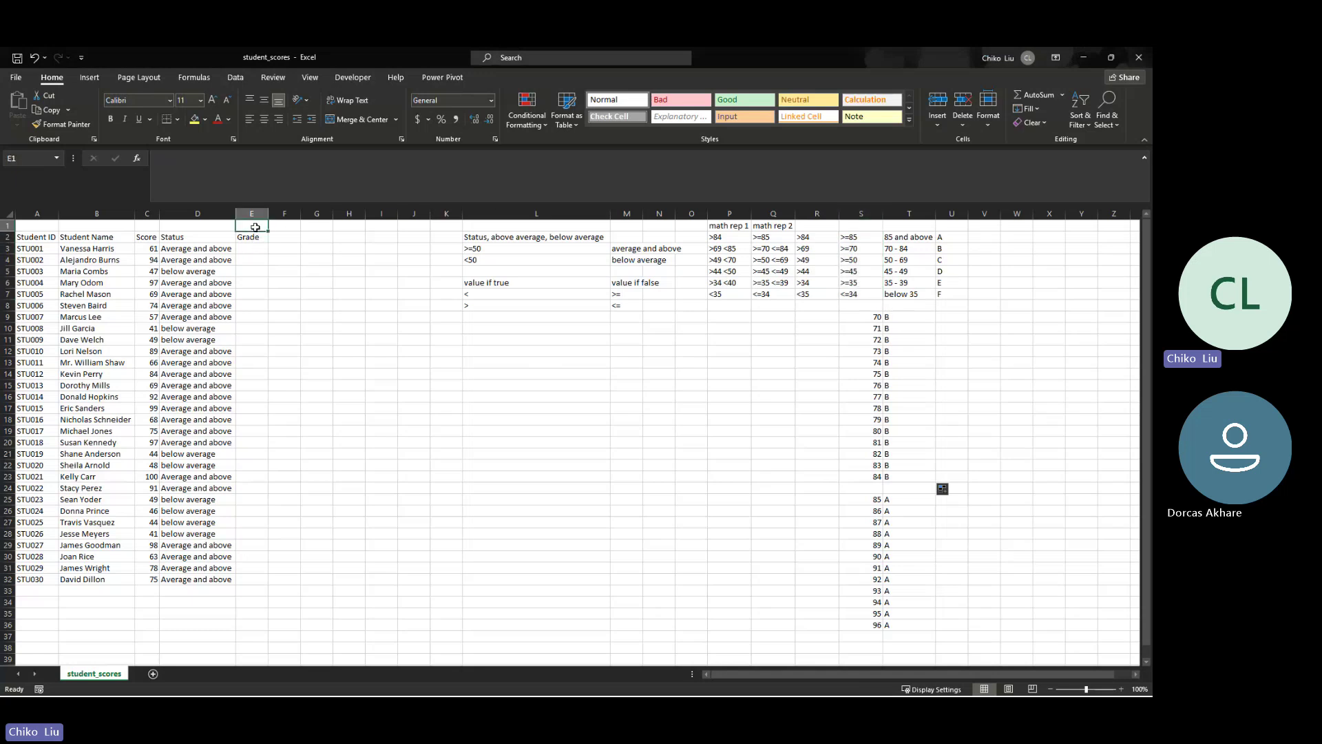
text(NES)
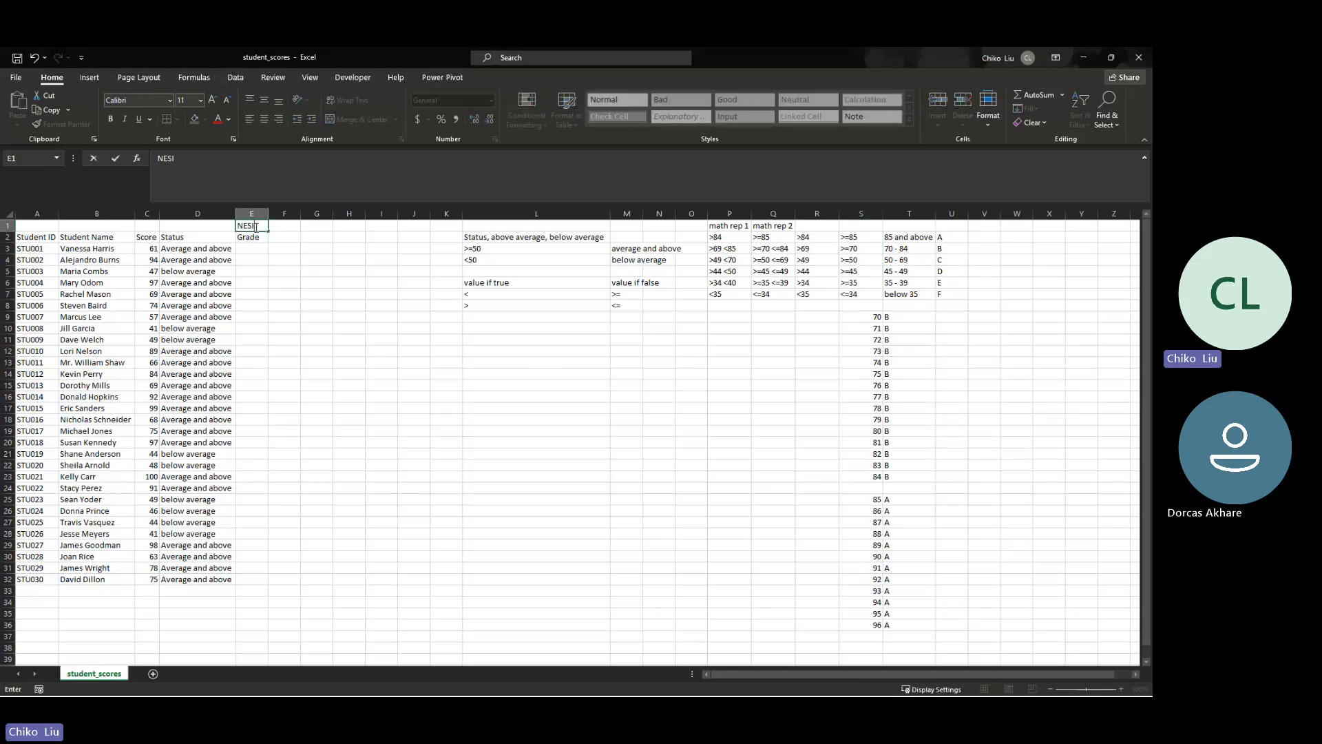
text(I)
text(DIF)
key(Return)
key(Up)
key(Right)
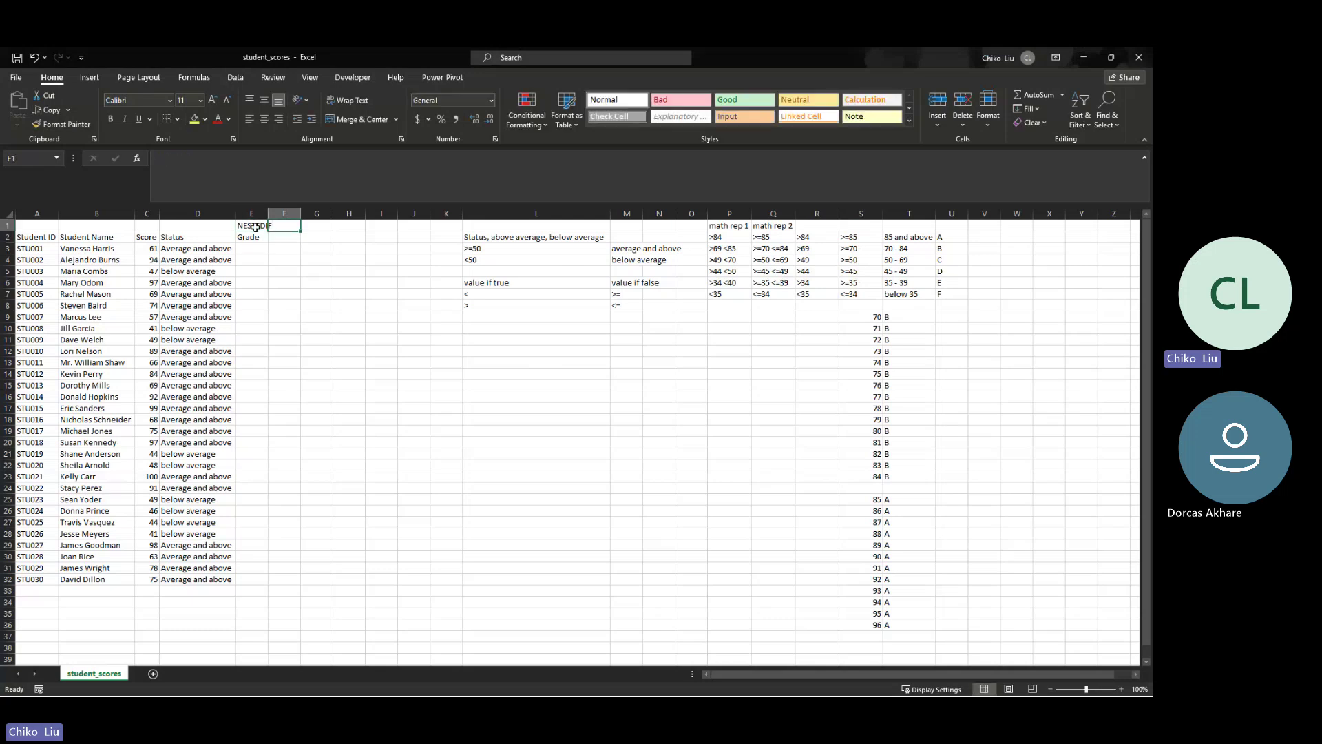
text(IFS)
key(Return)
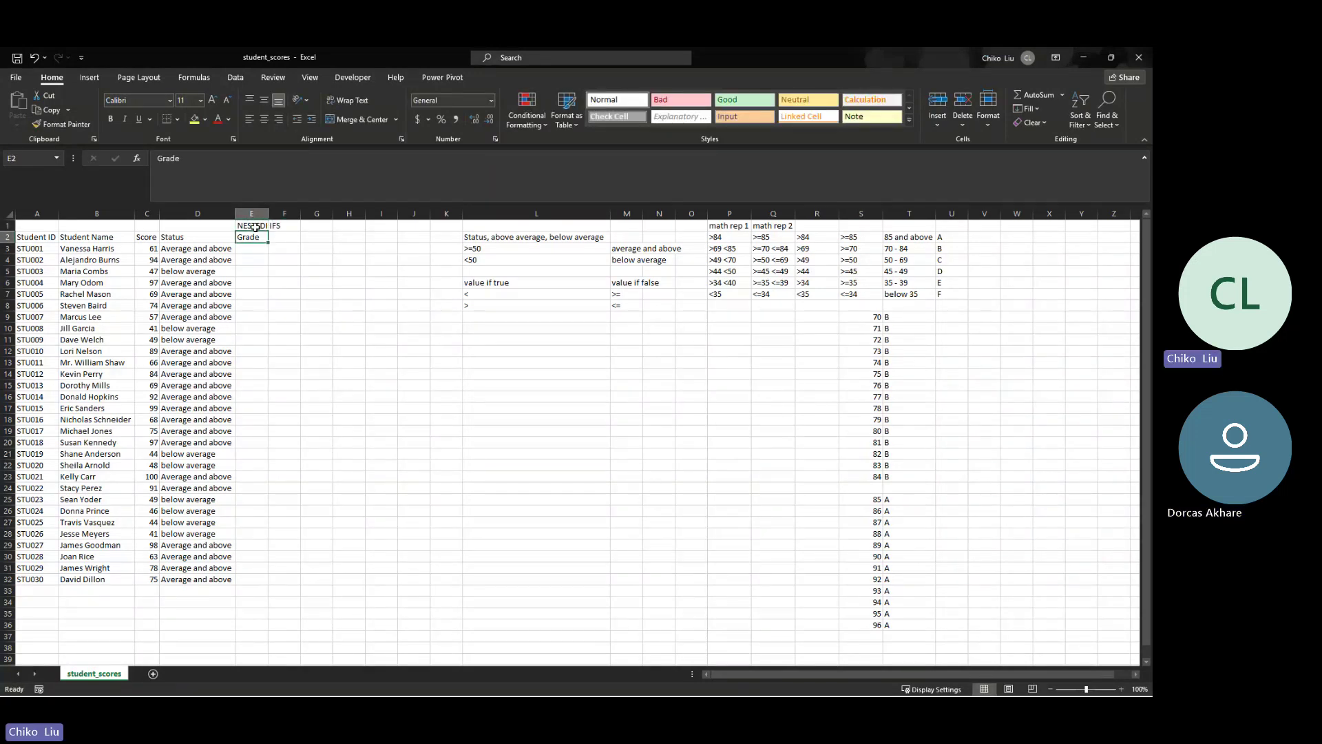
Fit column E's width to its heading and copy the Grade header from E2 into F2
double_click(267, 211)
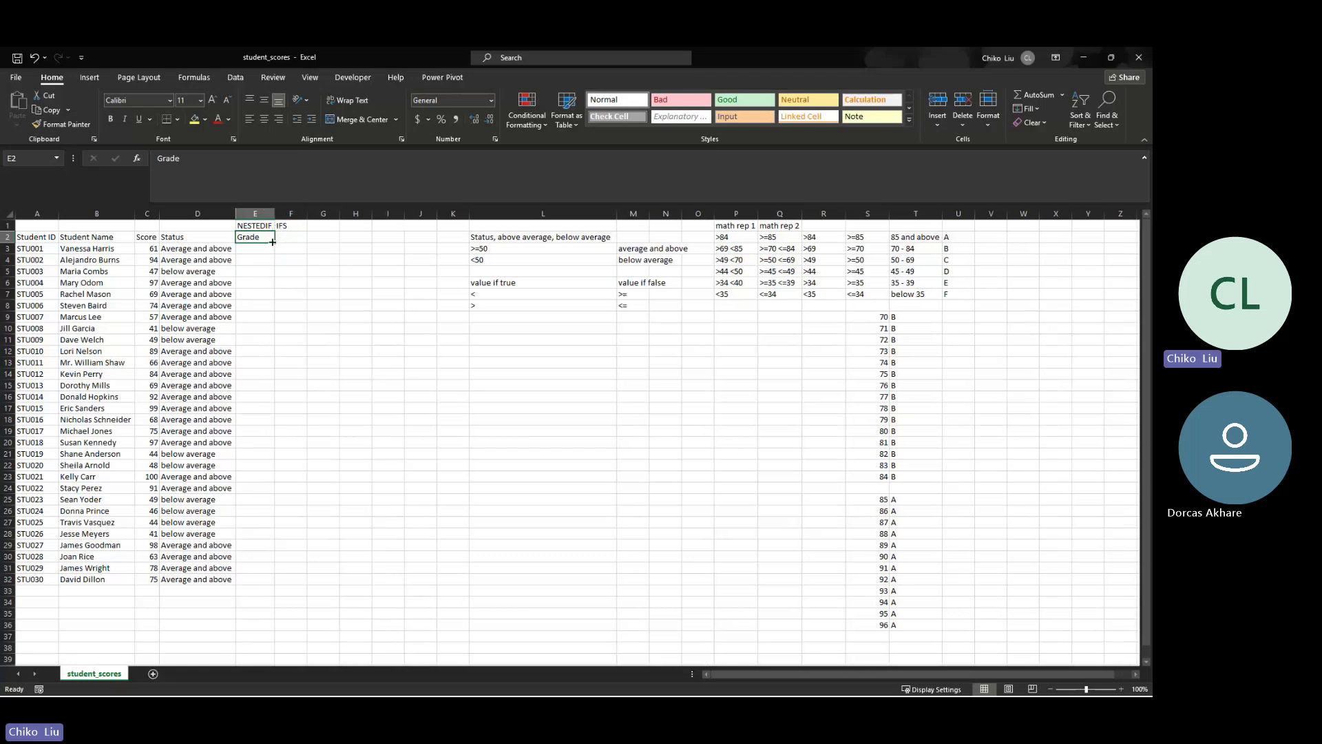
drag(273, 241, 303, 243)
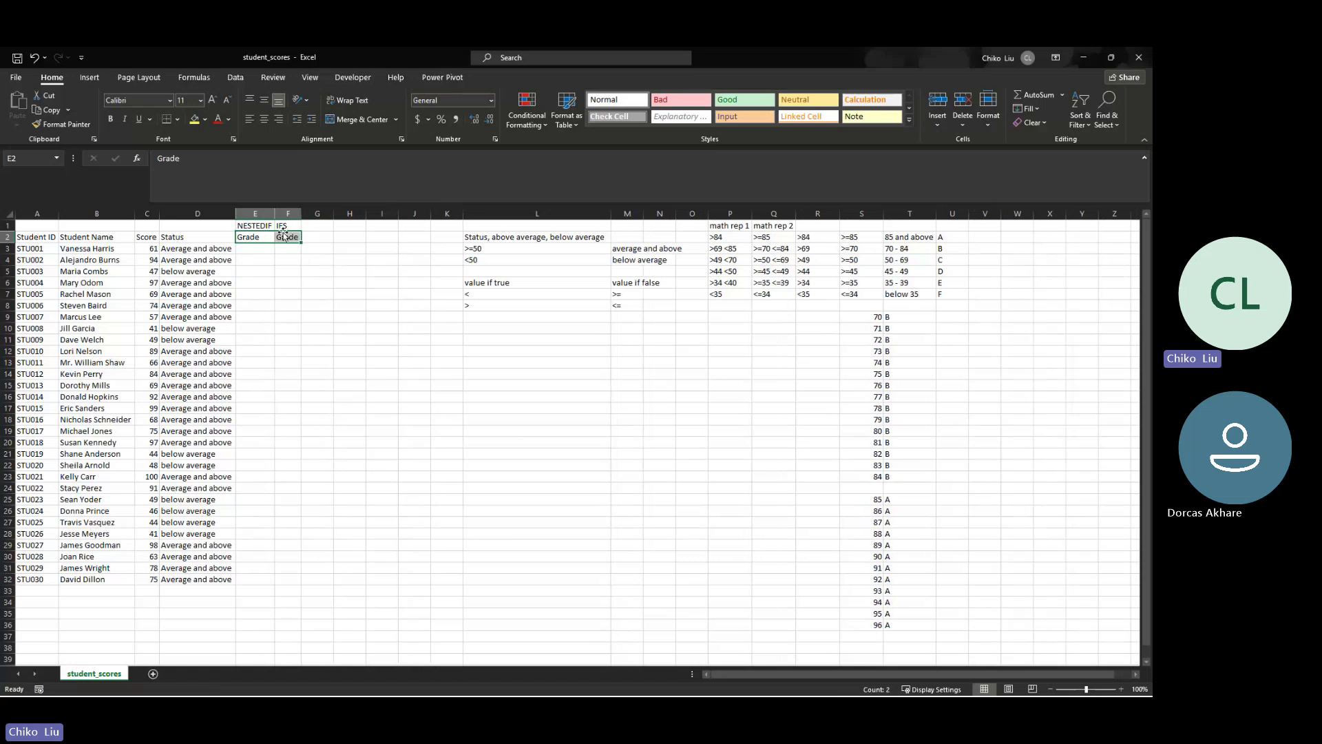
Start an IF formula in E3 that tests whether the first student's score in C3 is >84
click(268, 248)
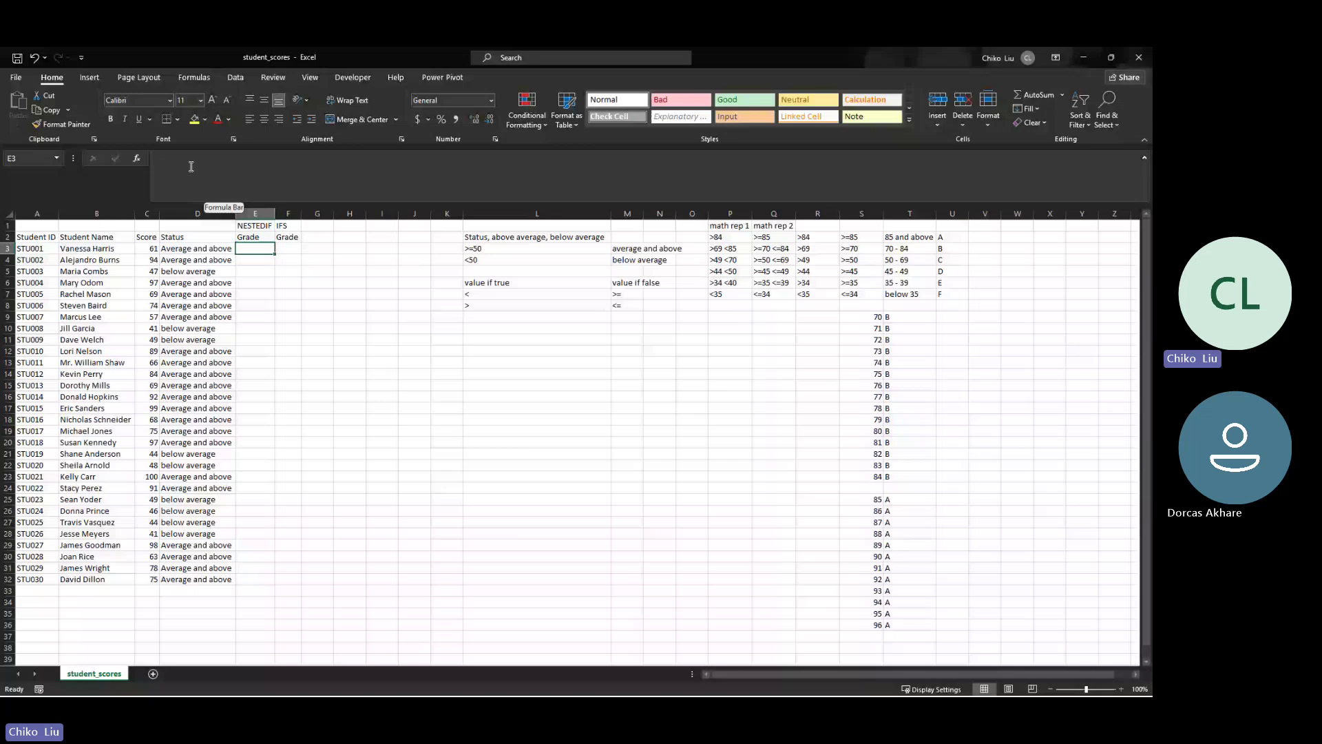
click(137, 158)
click(791, 356)
click(366, 186)
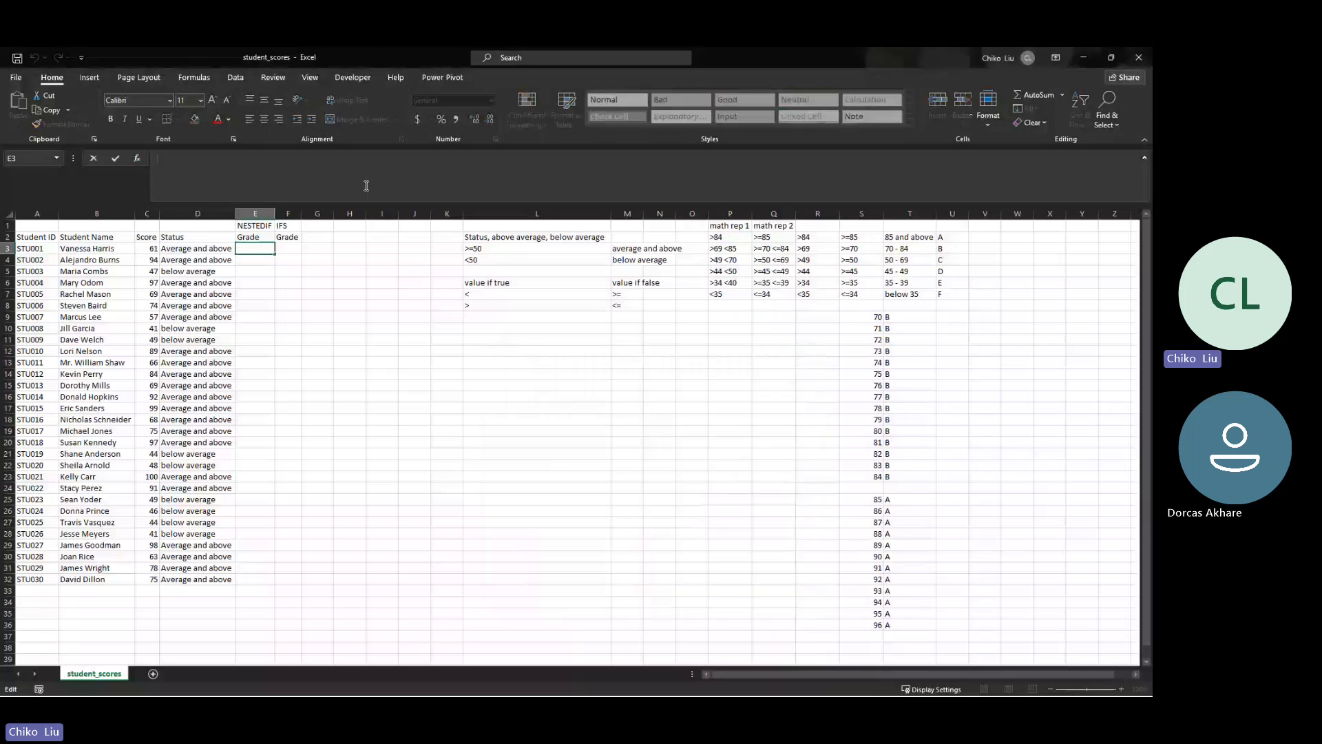
text(=I)
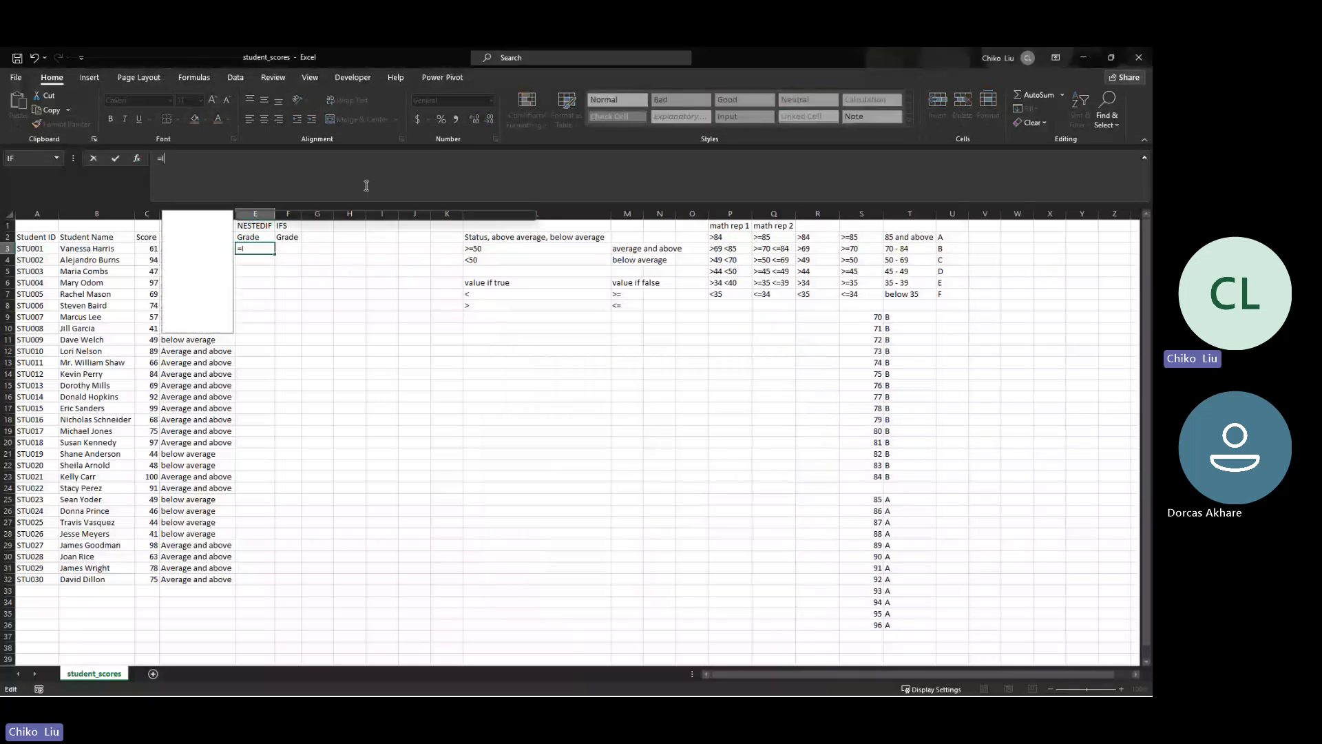
text(F()
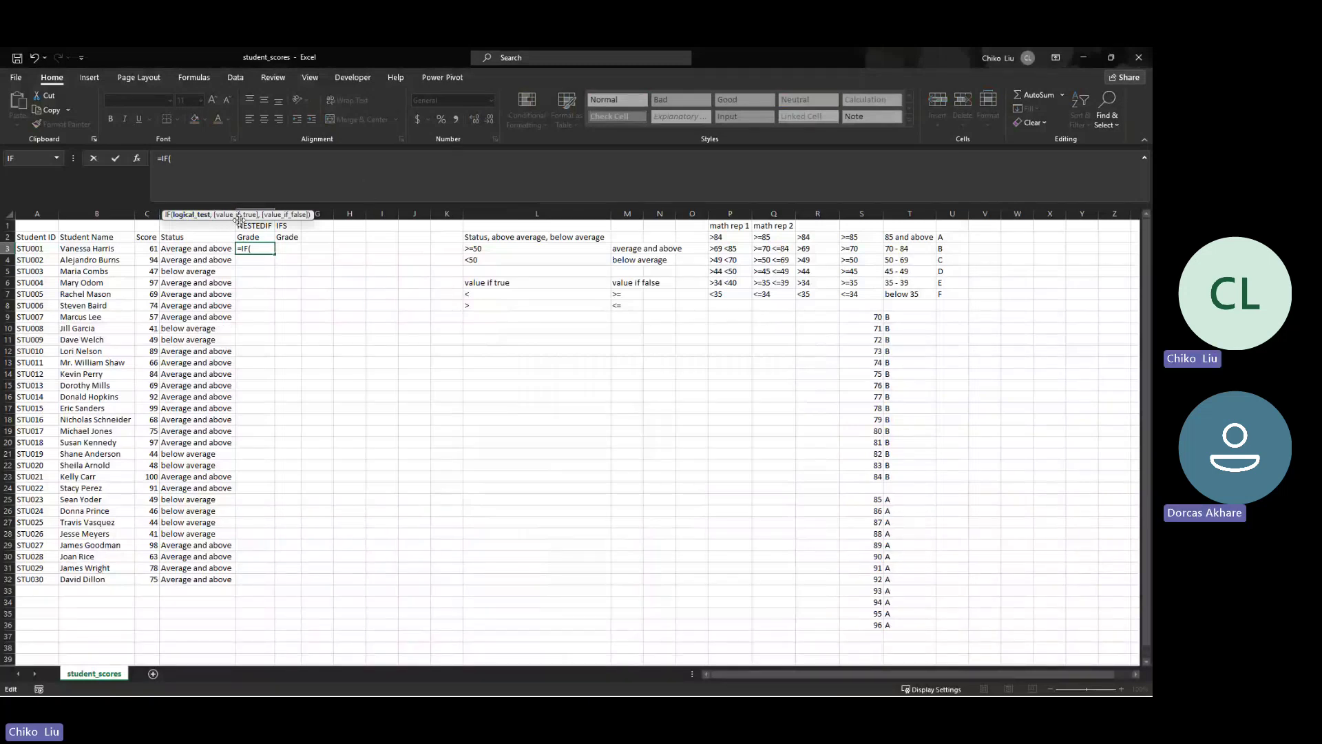
click(150, 247)
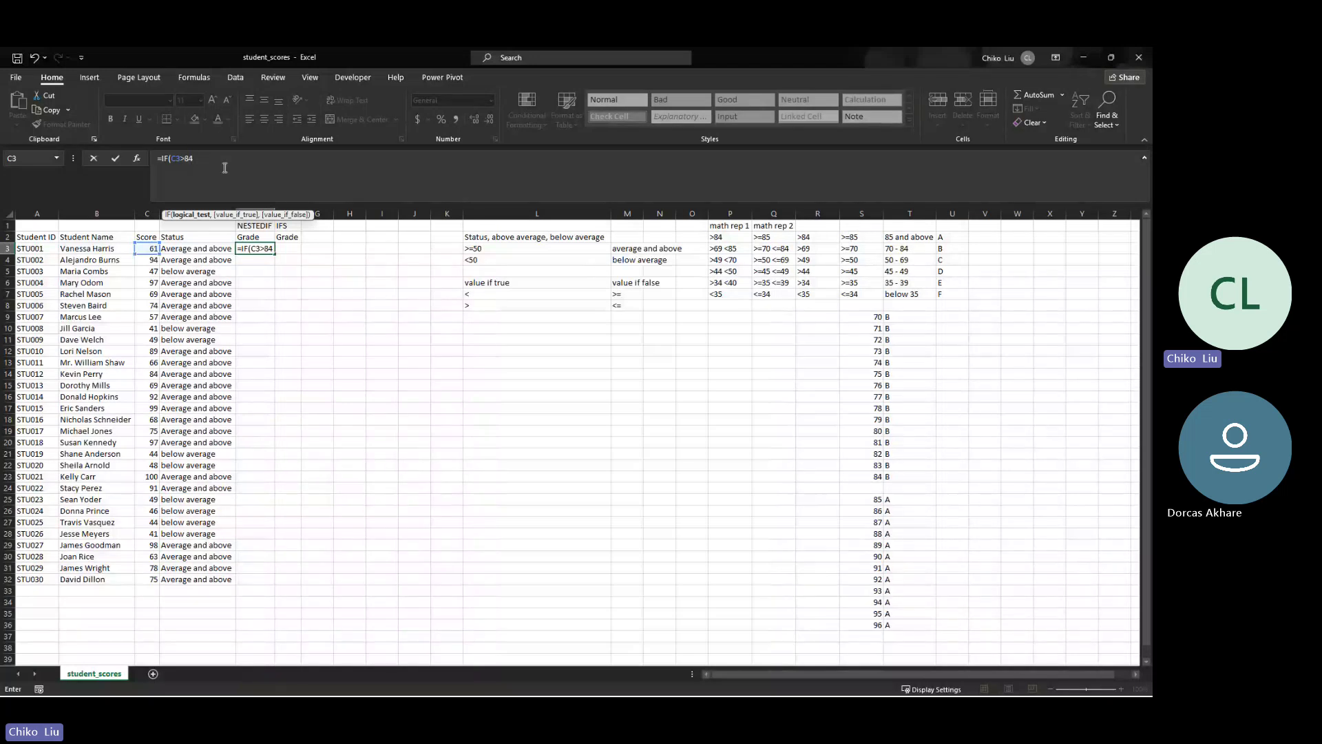
text(,)
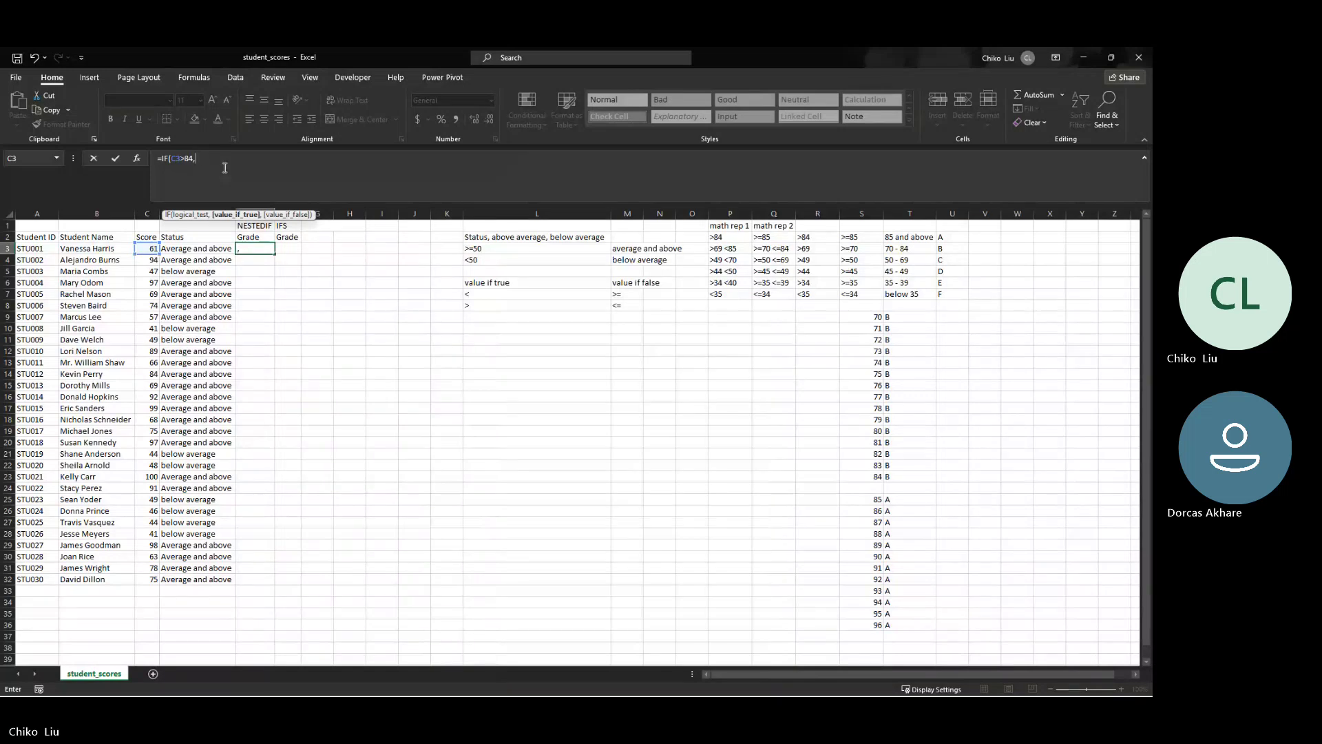
Return "A" for the >84 test in the E3 formula and nest an IF that returns "B" when C3>69
text(A)
key(BackSpace)
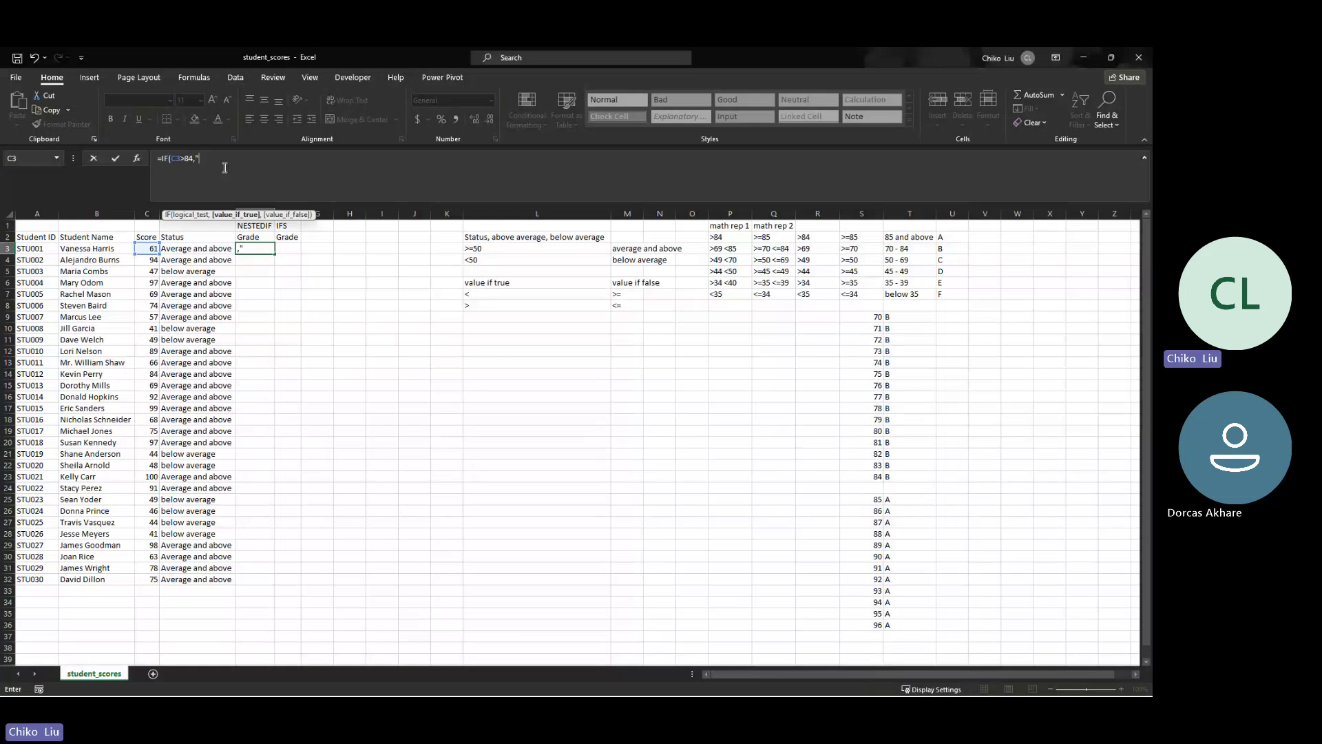
text(A",)
text(IF()
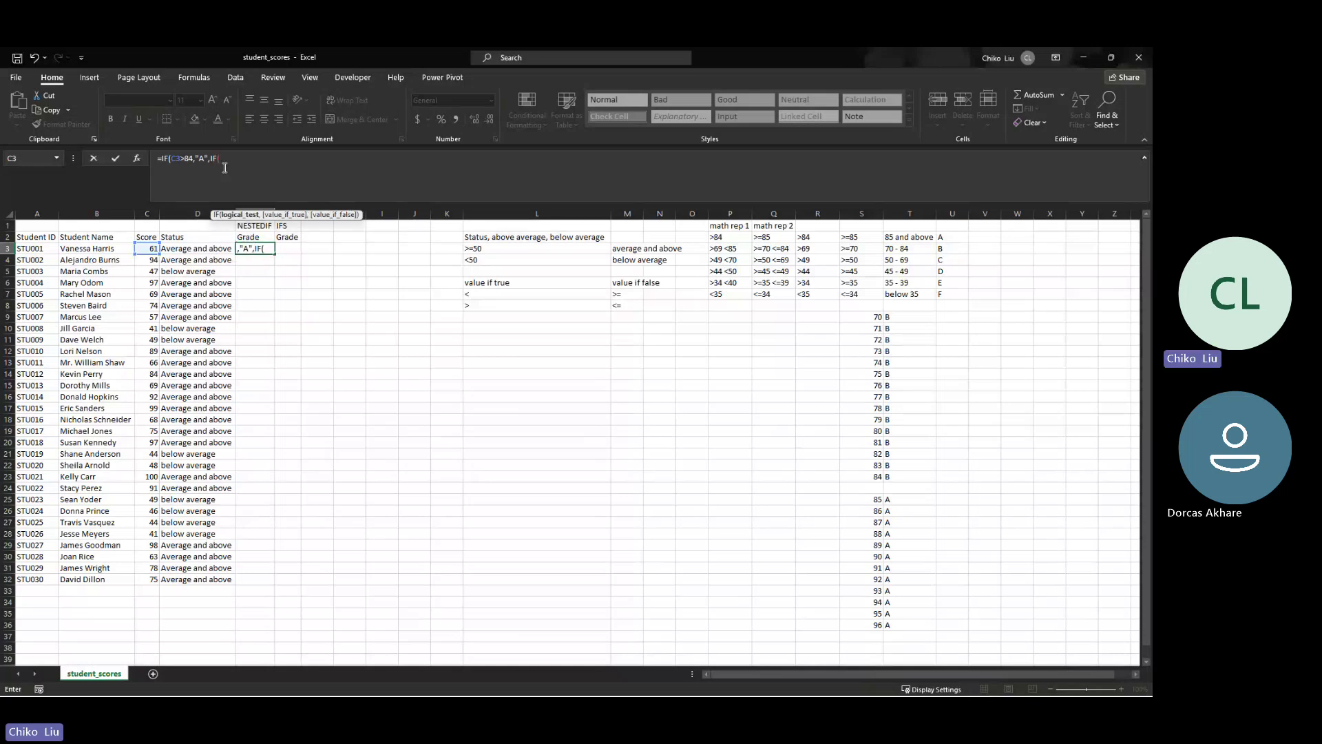
text(C3>69)
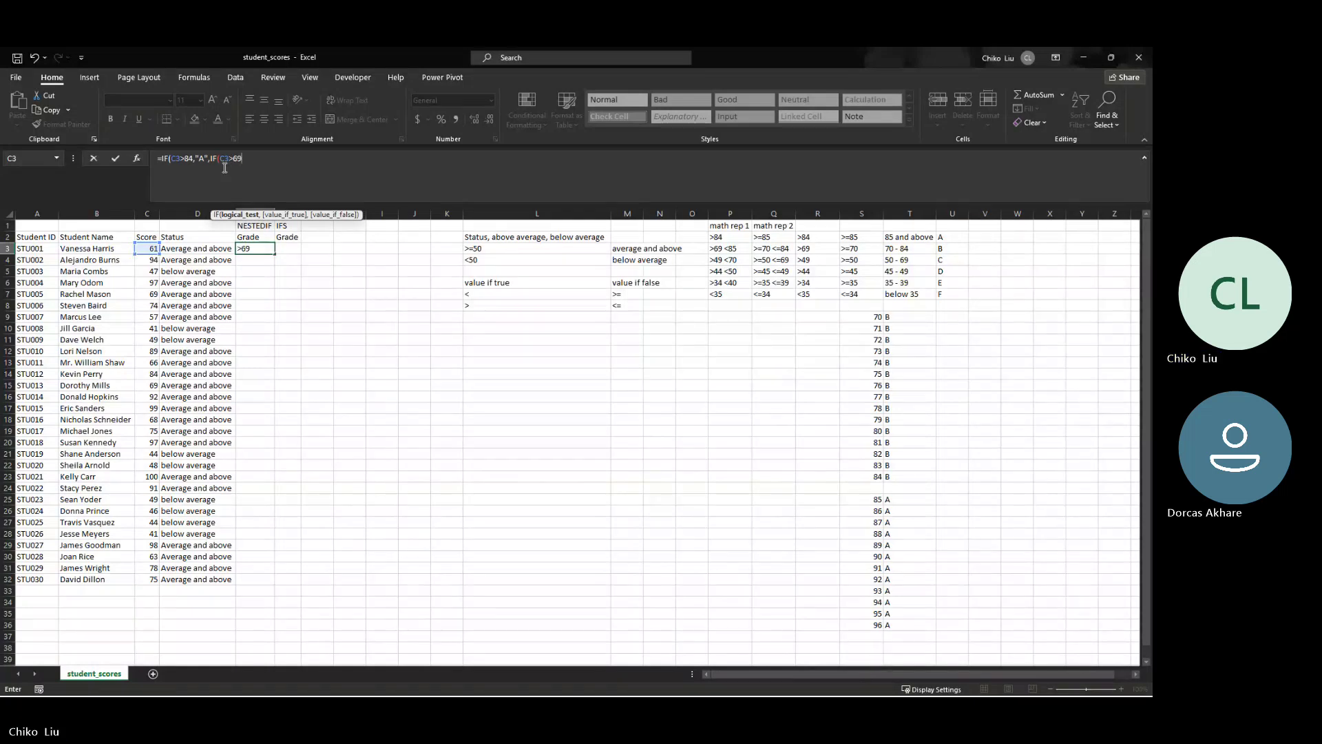
text(,)
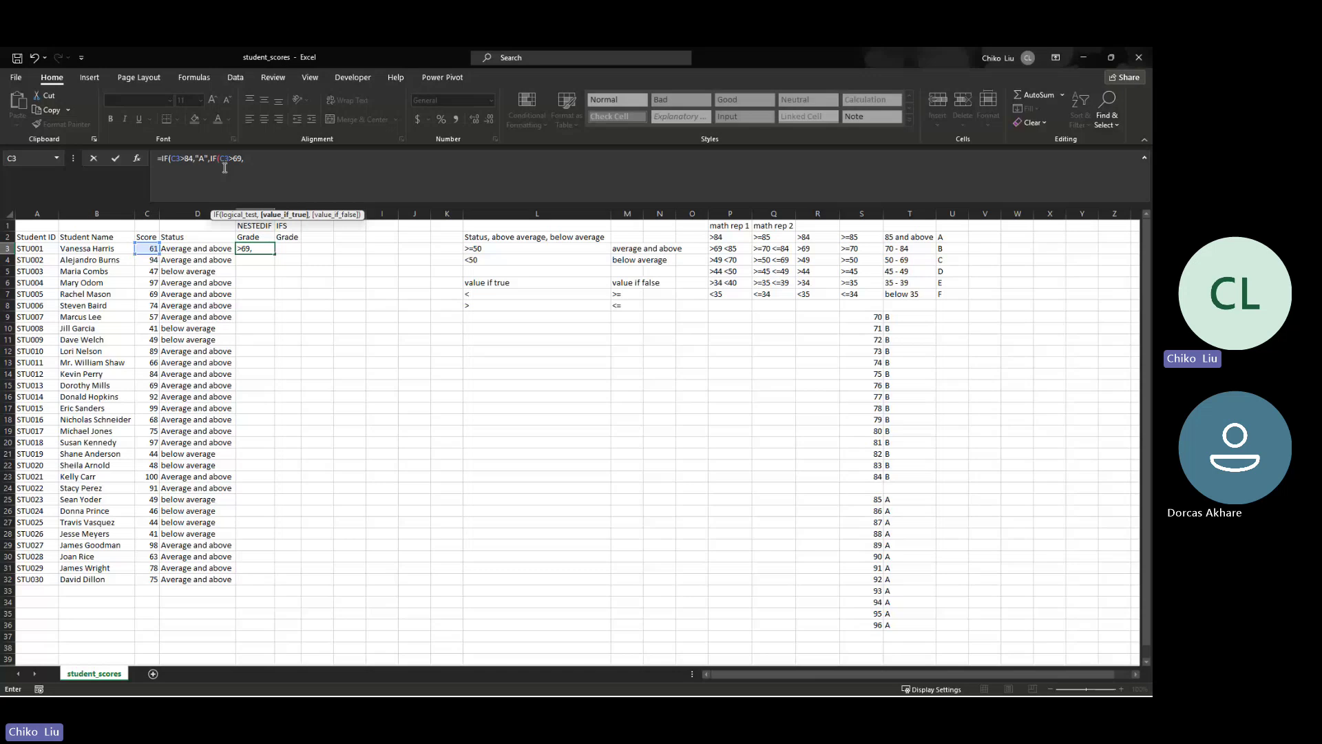
text("b)
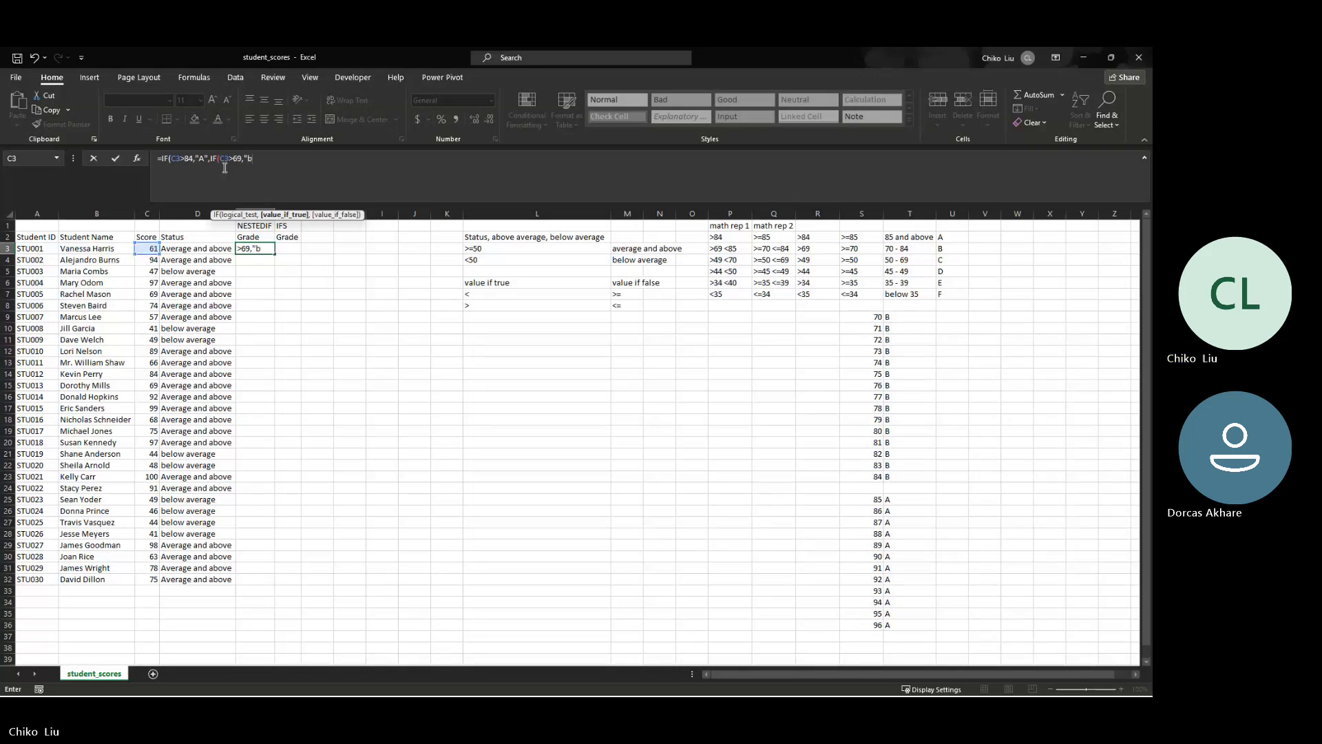
text(B)
Try to enter the E3 formula with C3>49 returning "C" and C3>44 returning "D" as plain arguments without their own IFs
text(,C3)
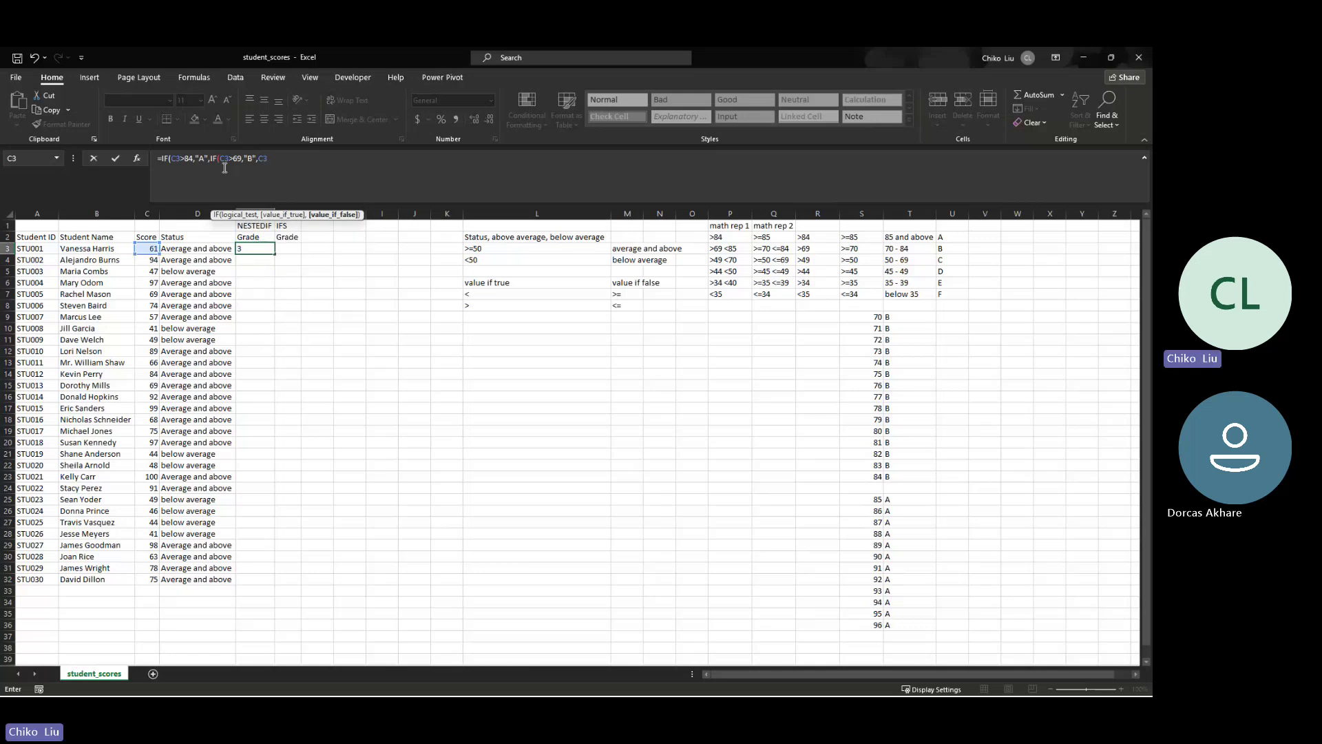
text(>)
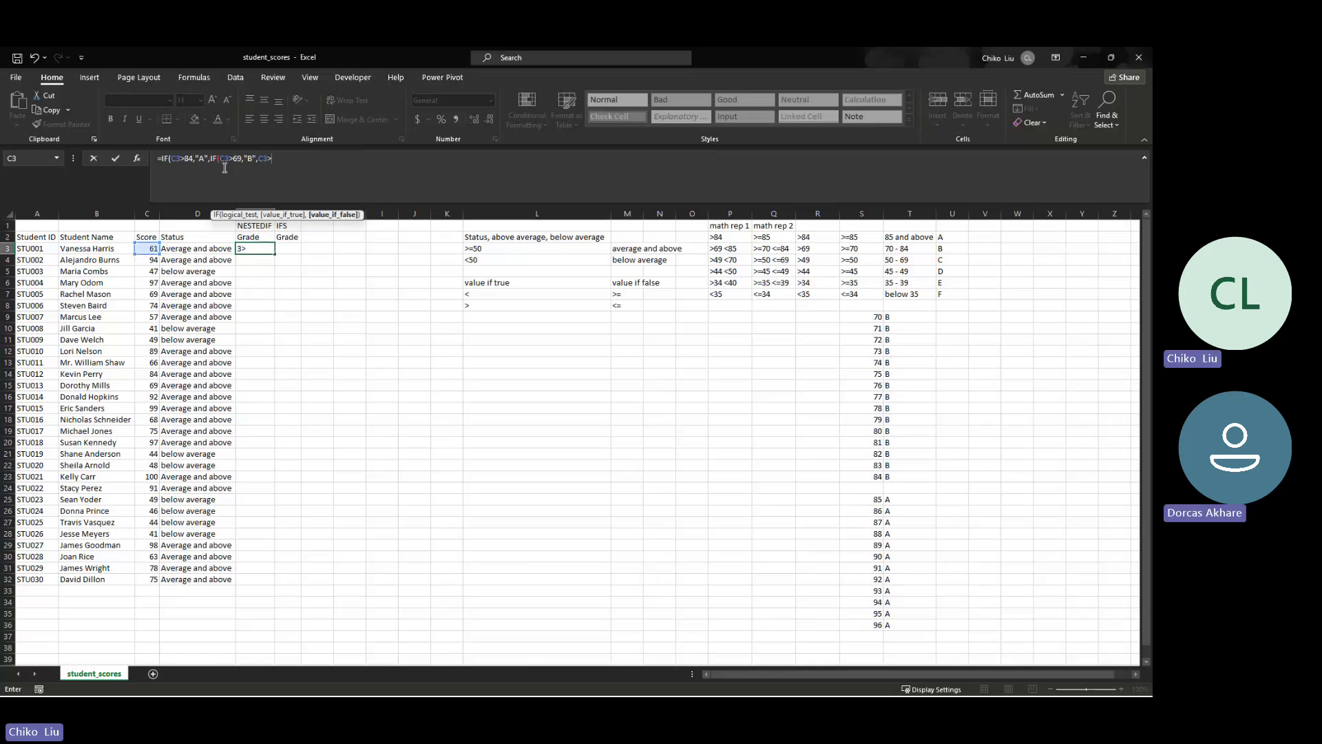
text(49,')
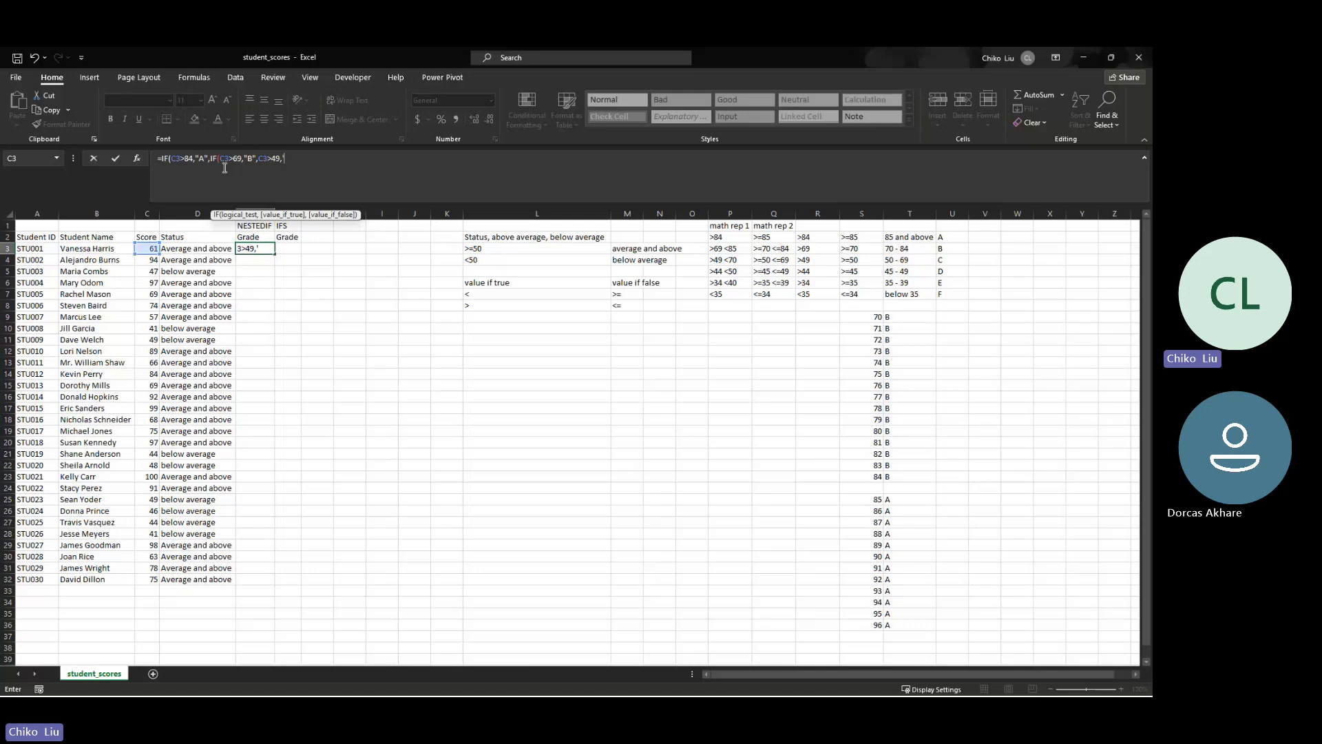
text(C)
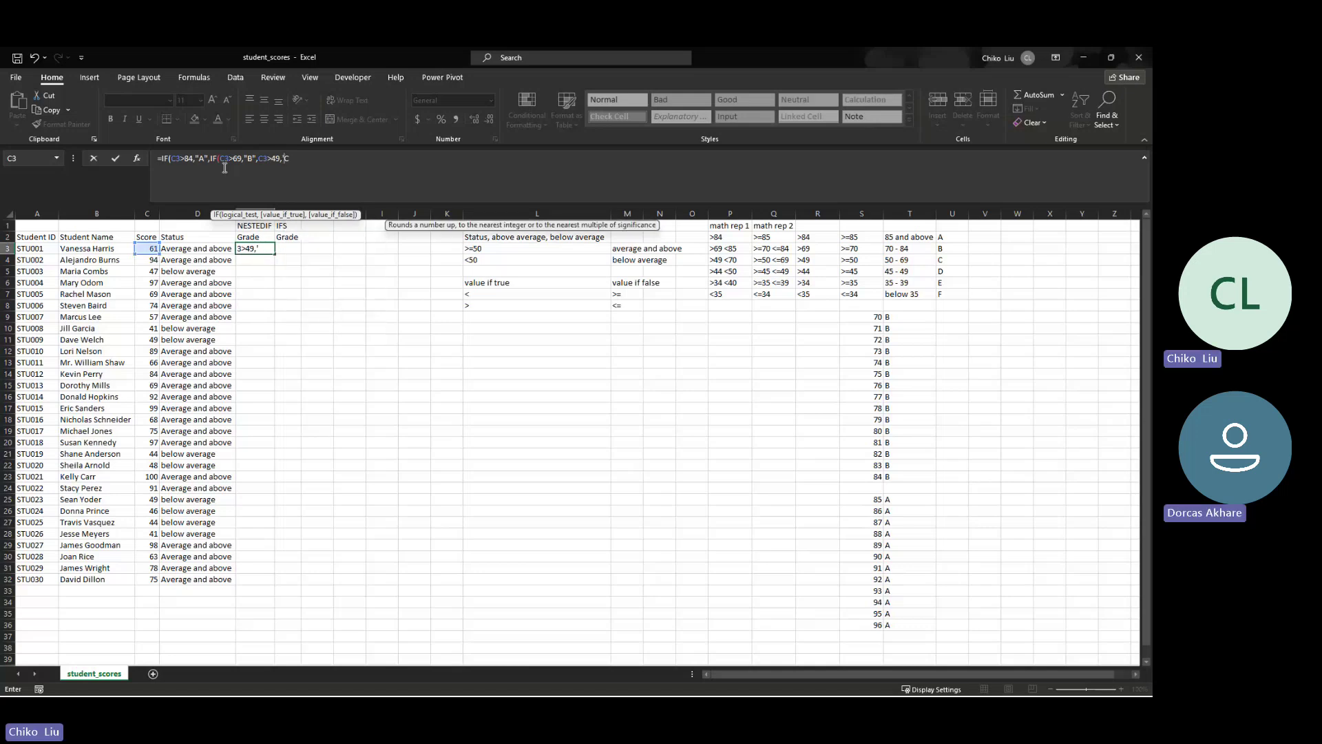
key(BackSpace)
key(BackSpace)
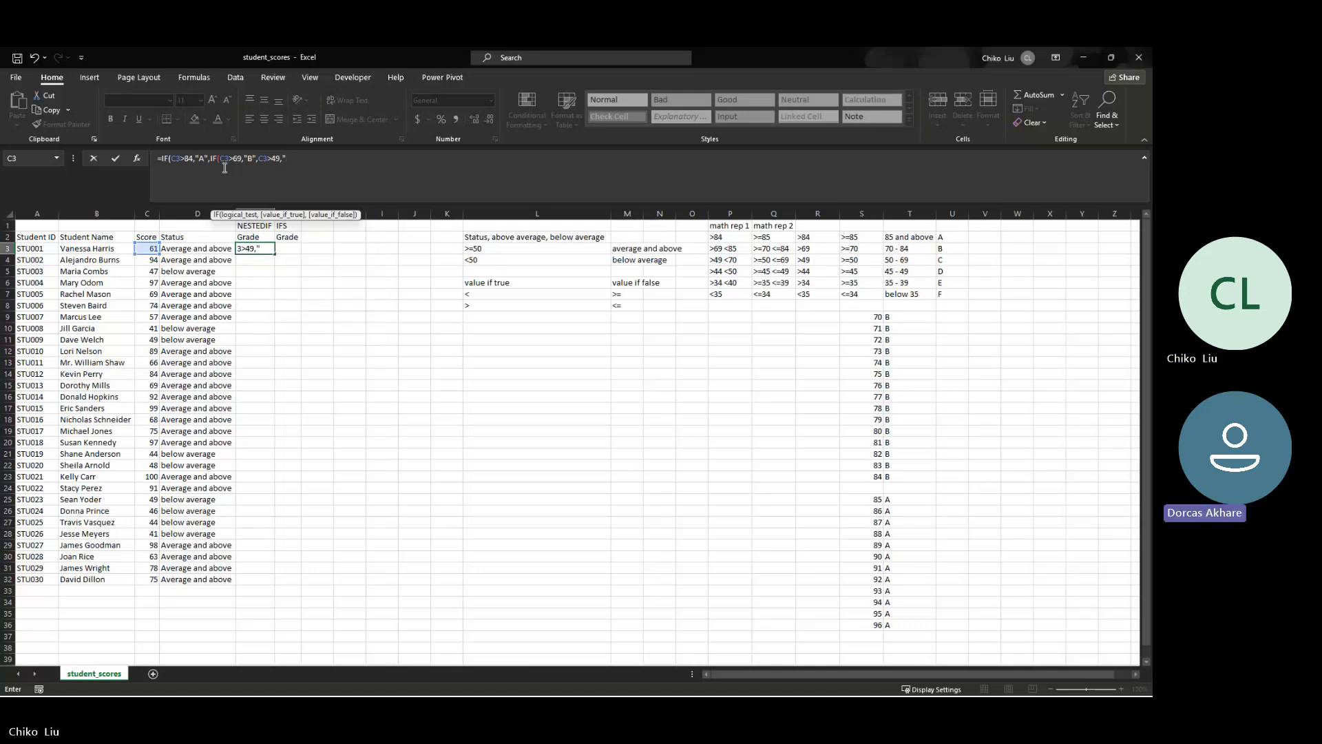
text(C)
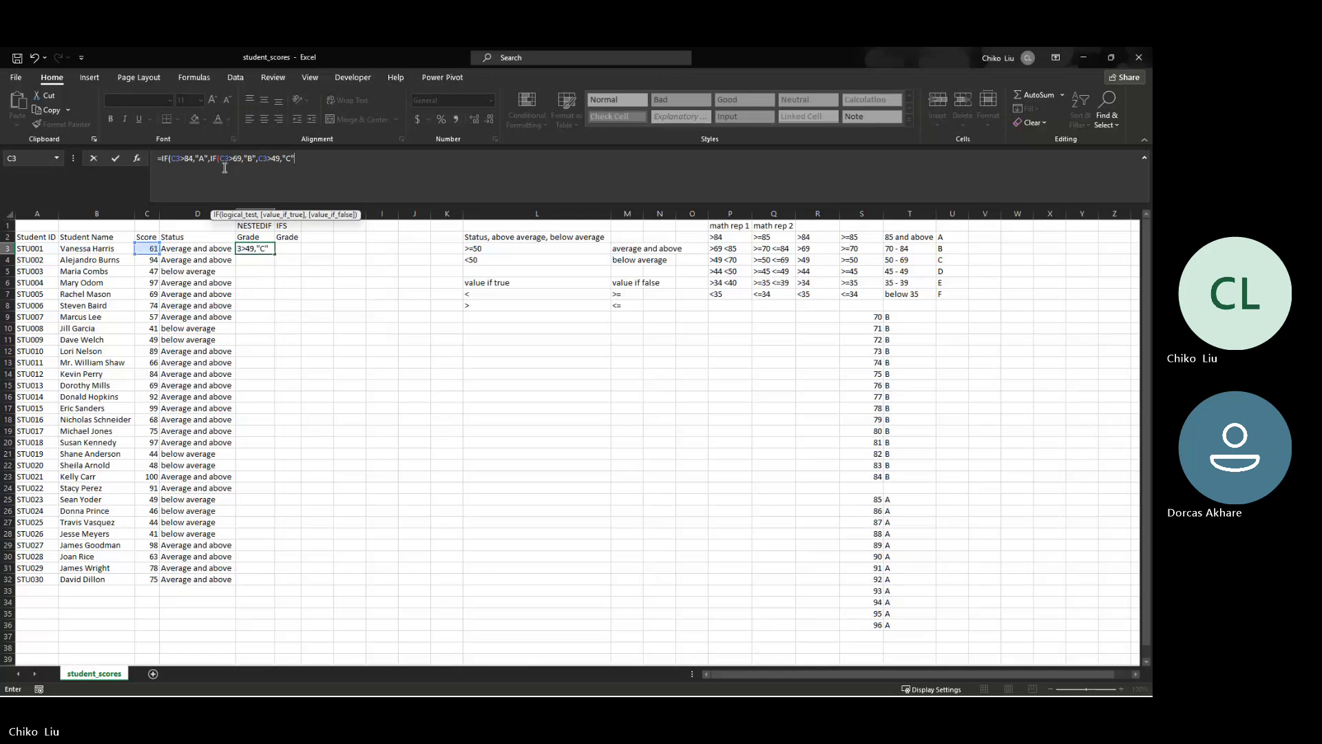
text(",)
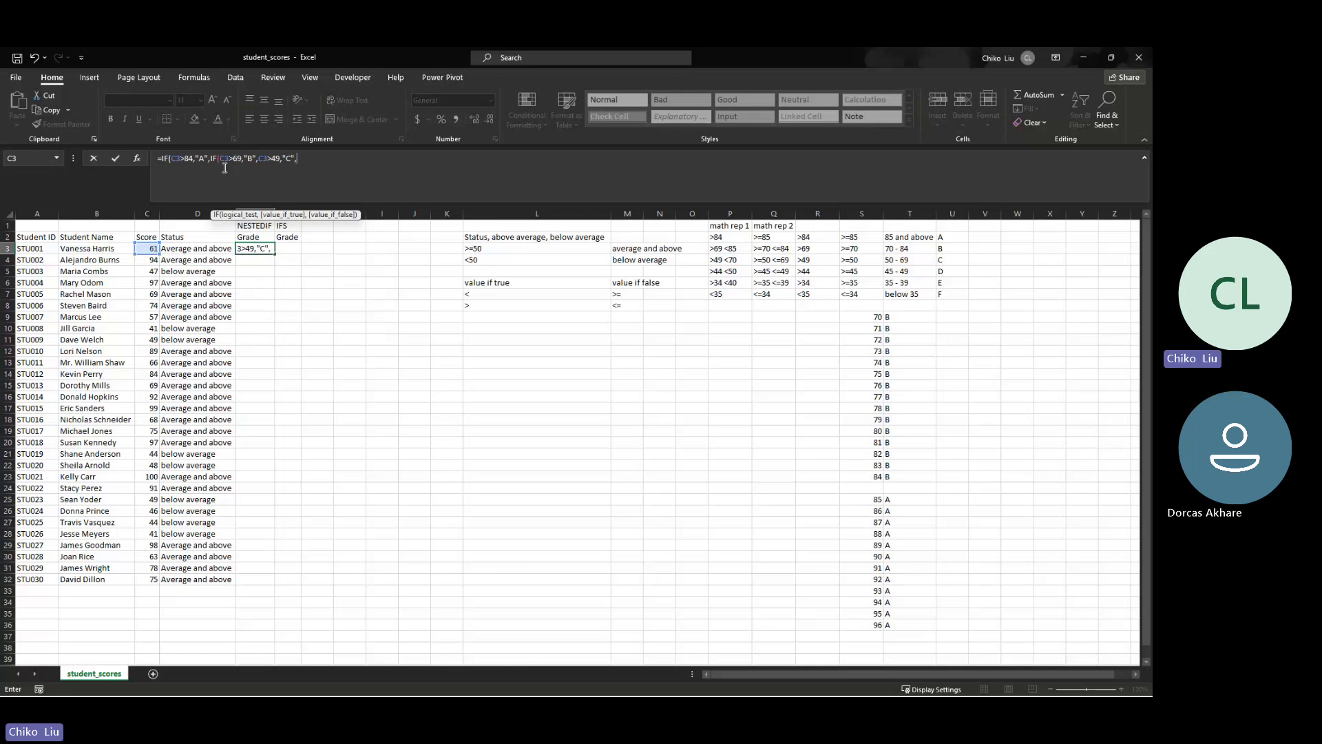
text(C3>44,)
text("D)
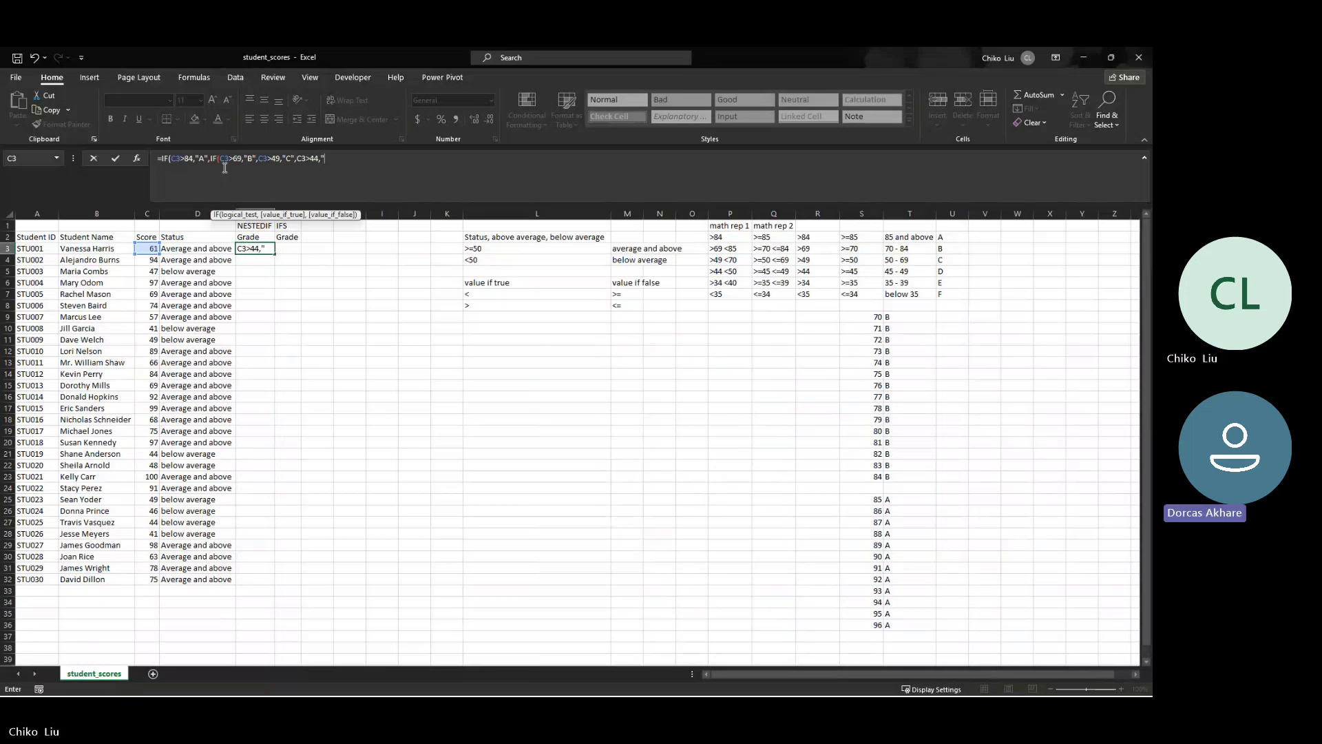
text(")
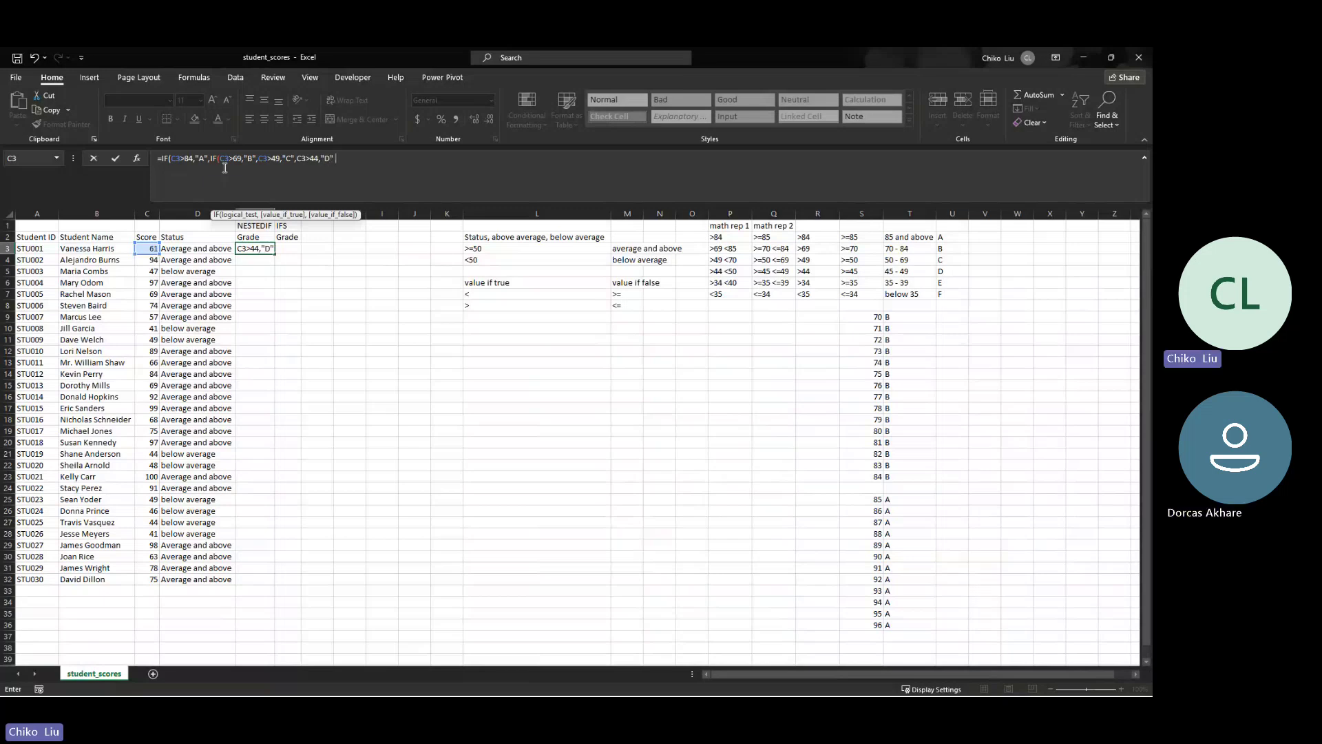
text(,C)
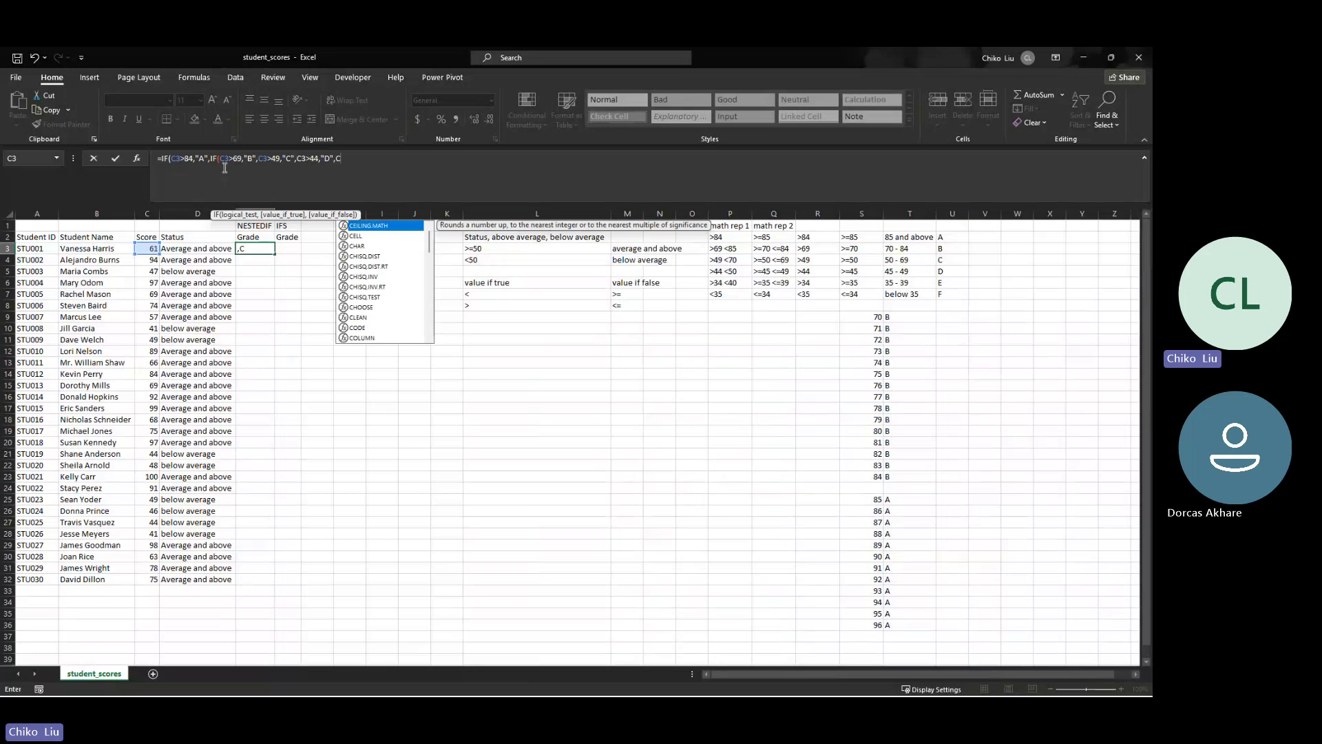
text(3)
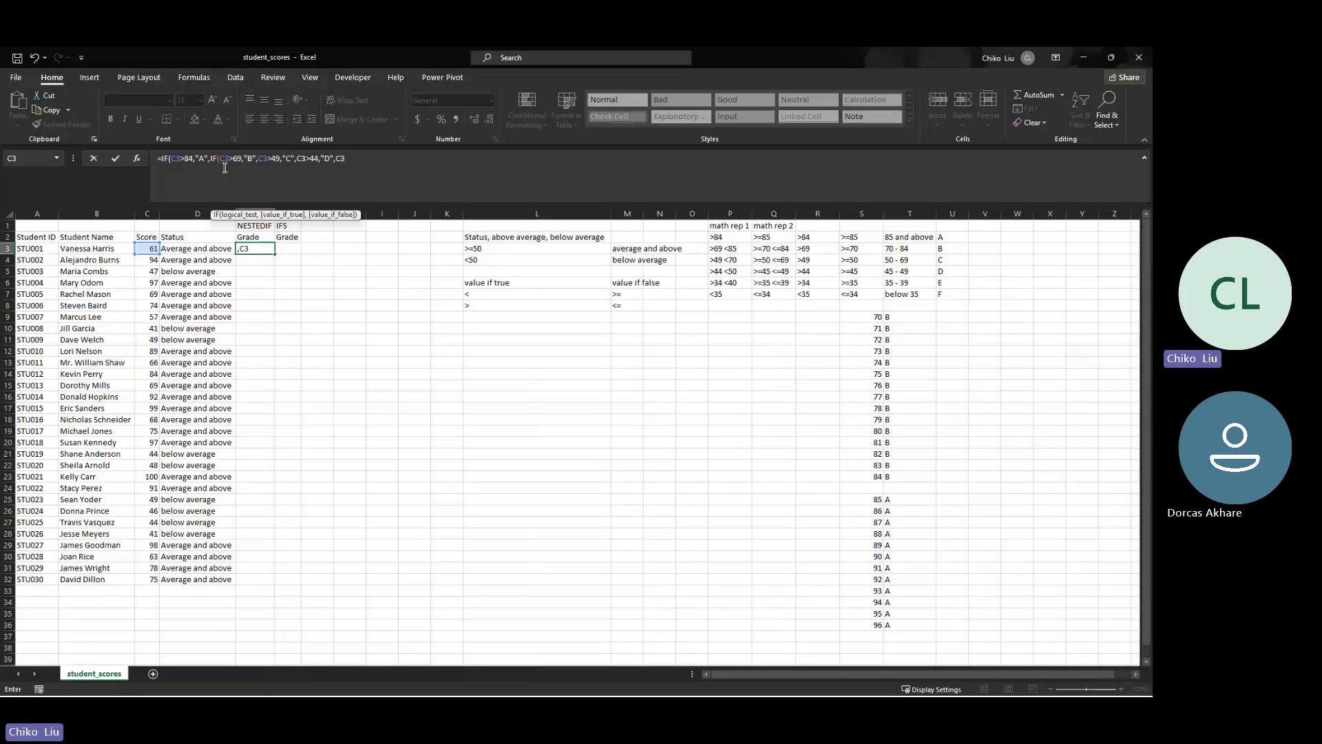
key(Return)
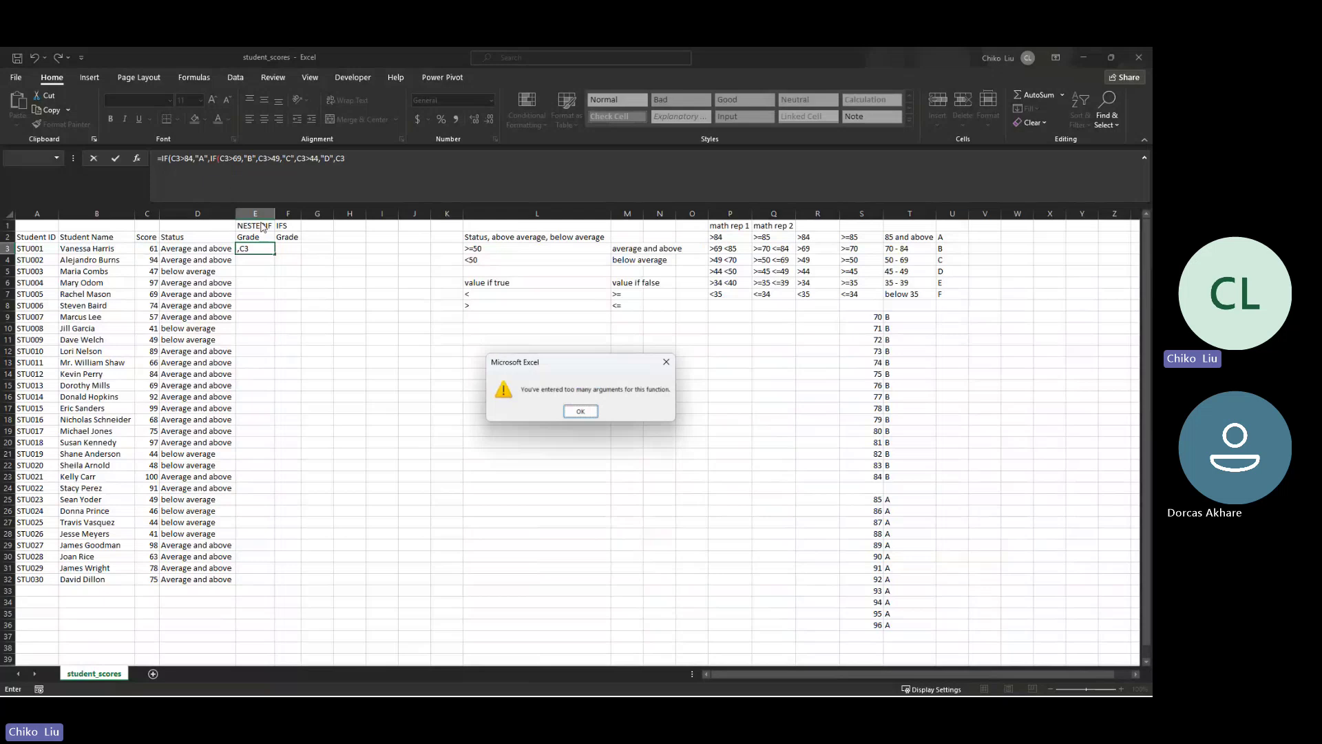
click(580, 411)
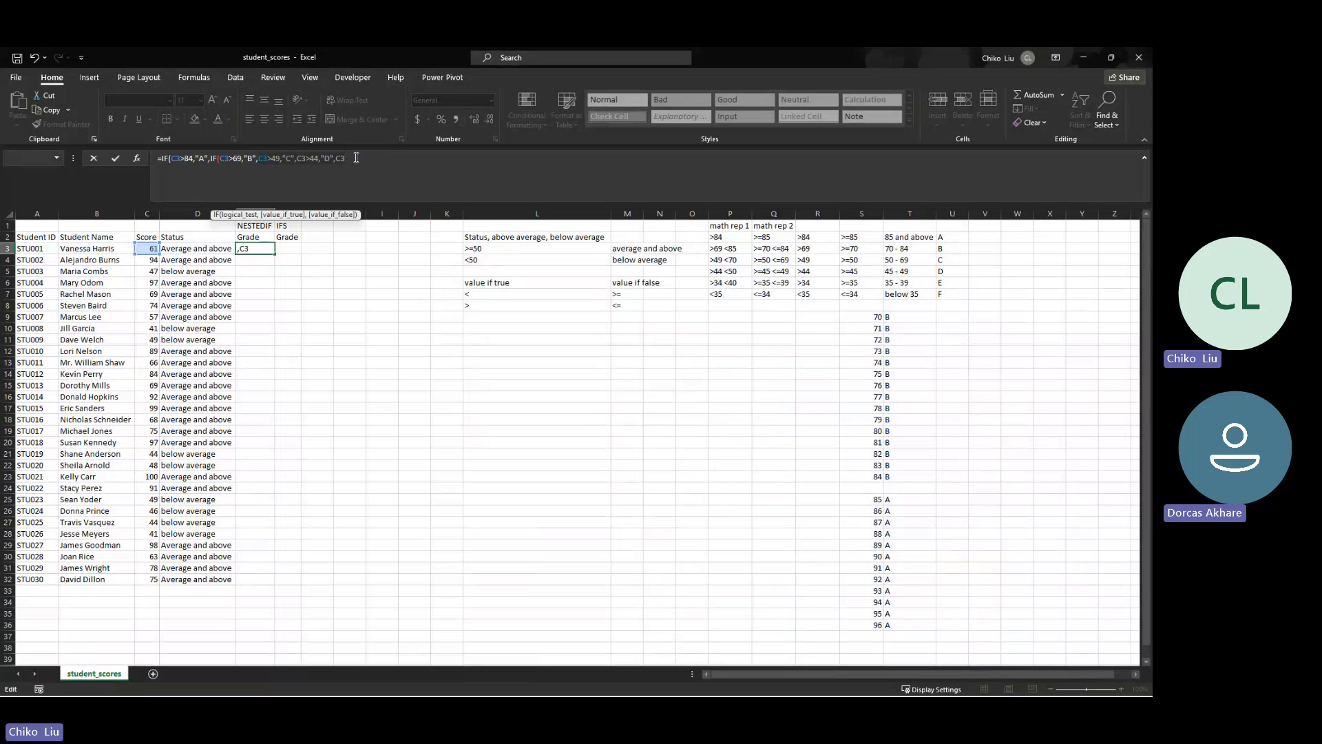
Delete the part of the E3 formula that follows the "B" result
key(BackSpace)
key(BackSpace)
key(BackSpace)
key(BackSpace)
key(BackSpace)
key(BackSpace)
key(BackSpace)
key(BackSpace)
key(BackSpace)
key(BackSpace)
key(BackSpace)
key(BackSpace)
key(BackSpace)
key(BackSpace)
key(BackSpace)
key(BackSpace)
key(BackSpace)
key(BackSpace)
key(BackSpace)
key(BackSpace)
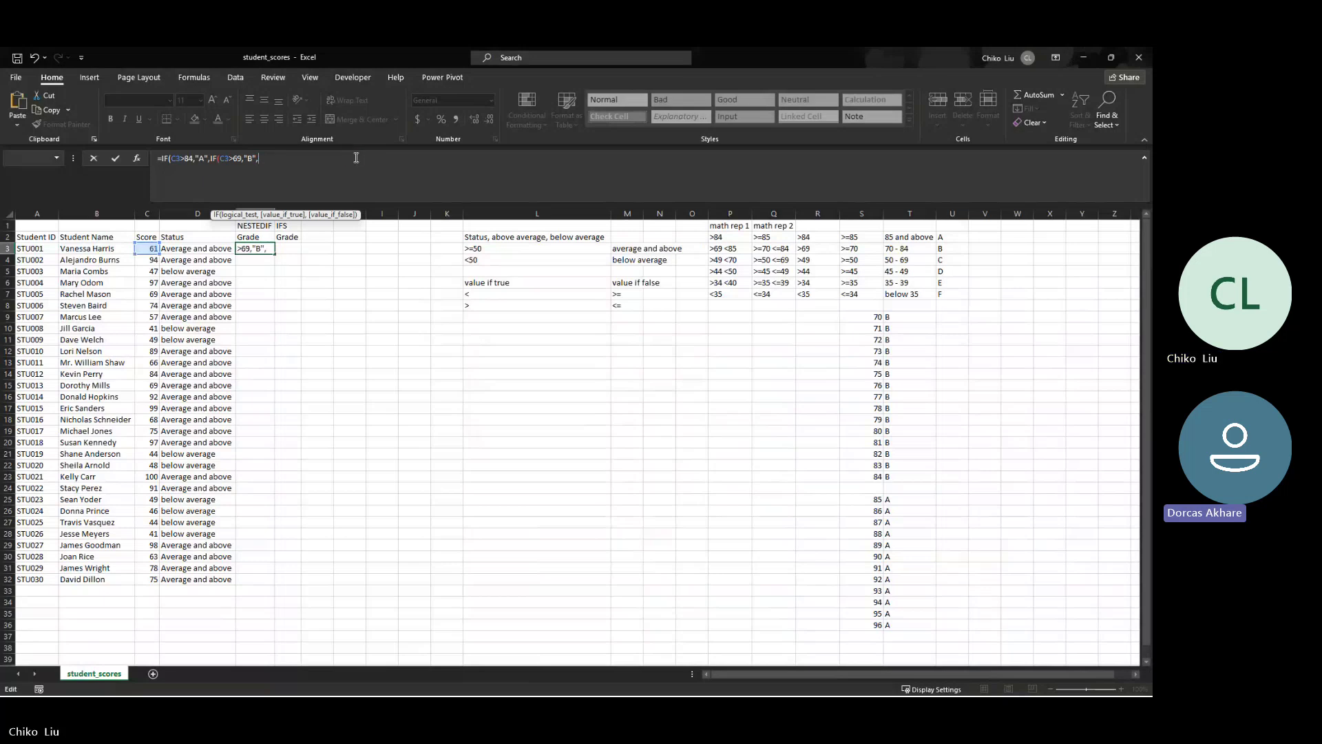
Nest two further IFs in the E3 formula, returning "C" when C3>49 and "D" when C3>44
text(IF()
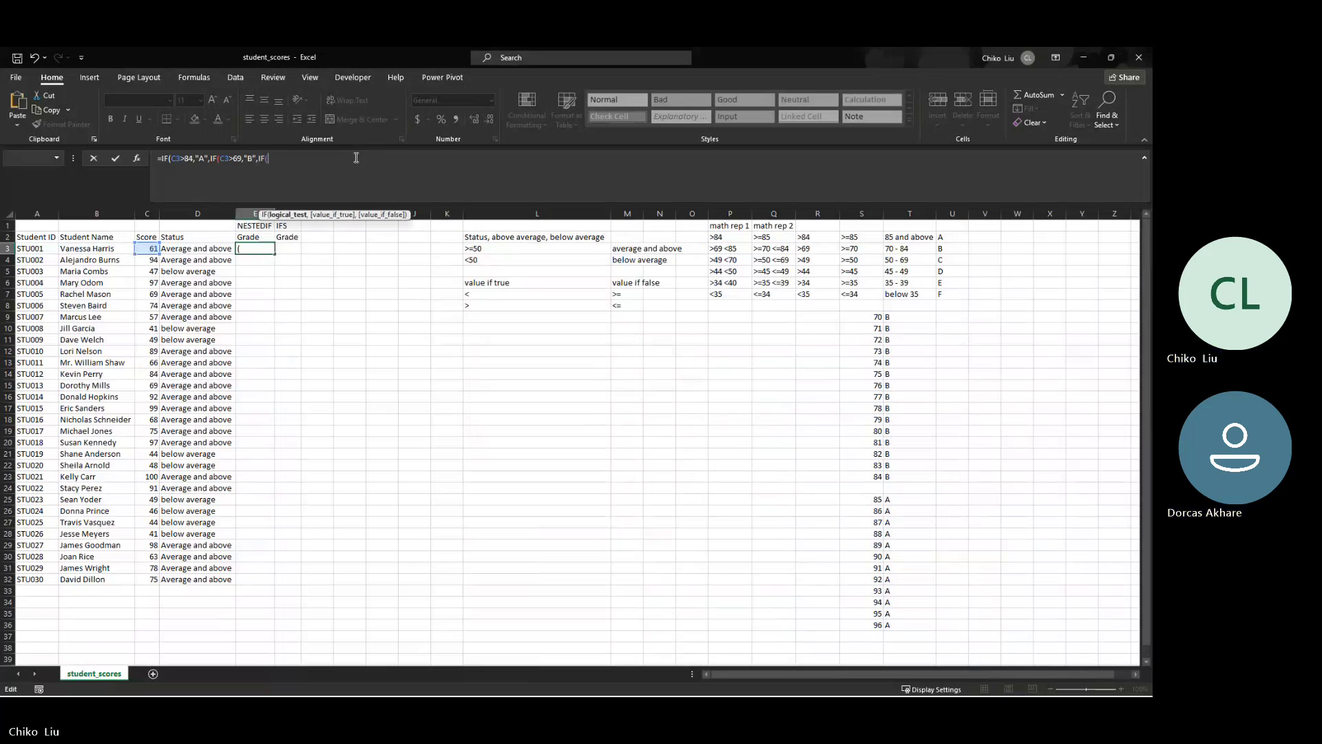
text(C3>49,"C",C3>44,"D",C3)
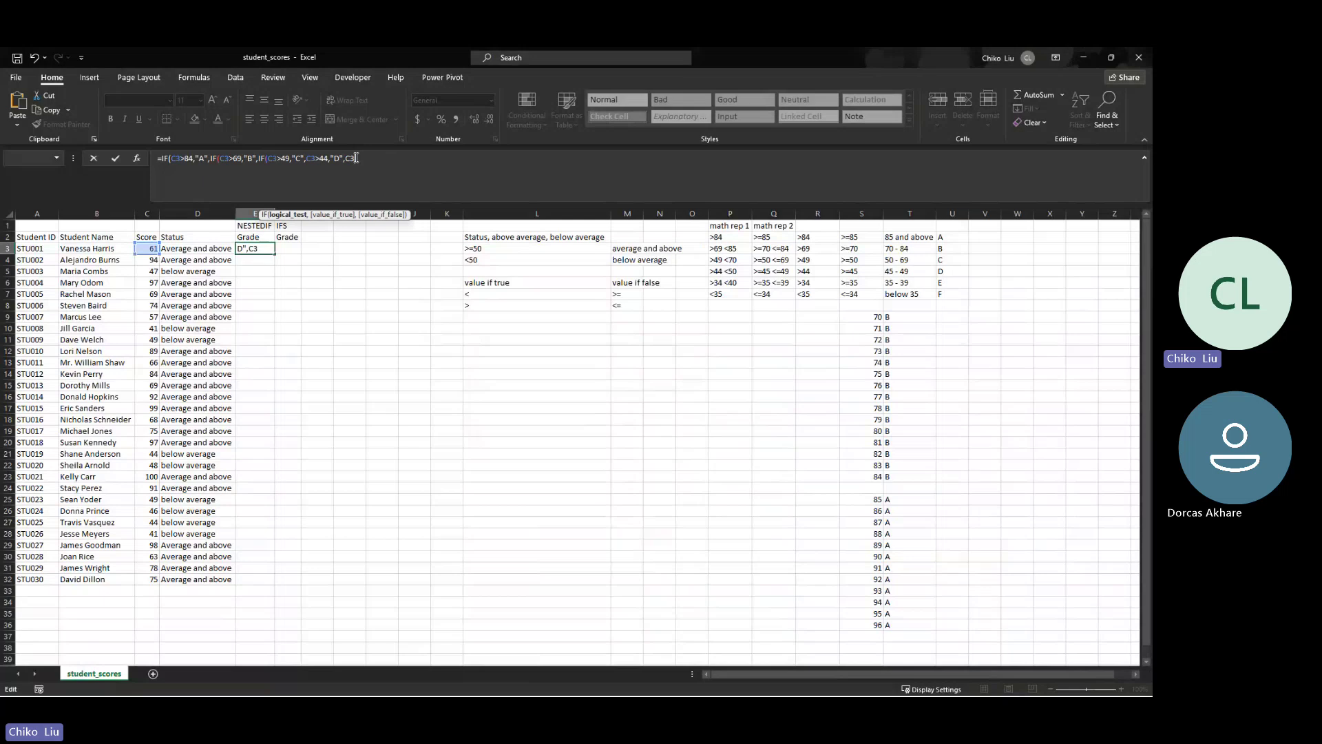
key(Left)
key(Left)
key(Left)
key(Left)
key(Left)
key(Left)
key(Left)
key(Left)
key(Left)
key(Left)
key(Left)
key(Left)
key(ctrl+Delete)
text(IF)
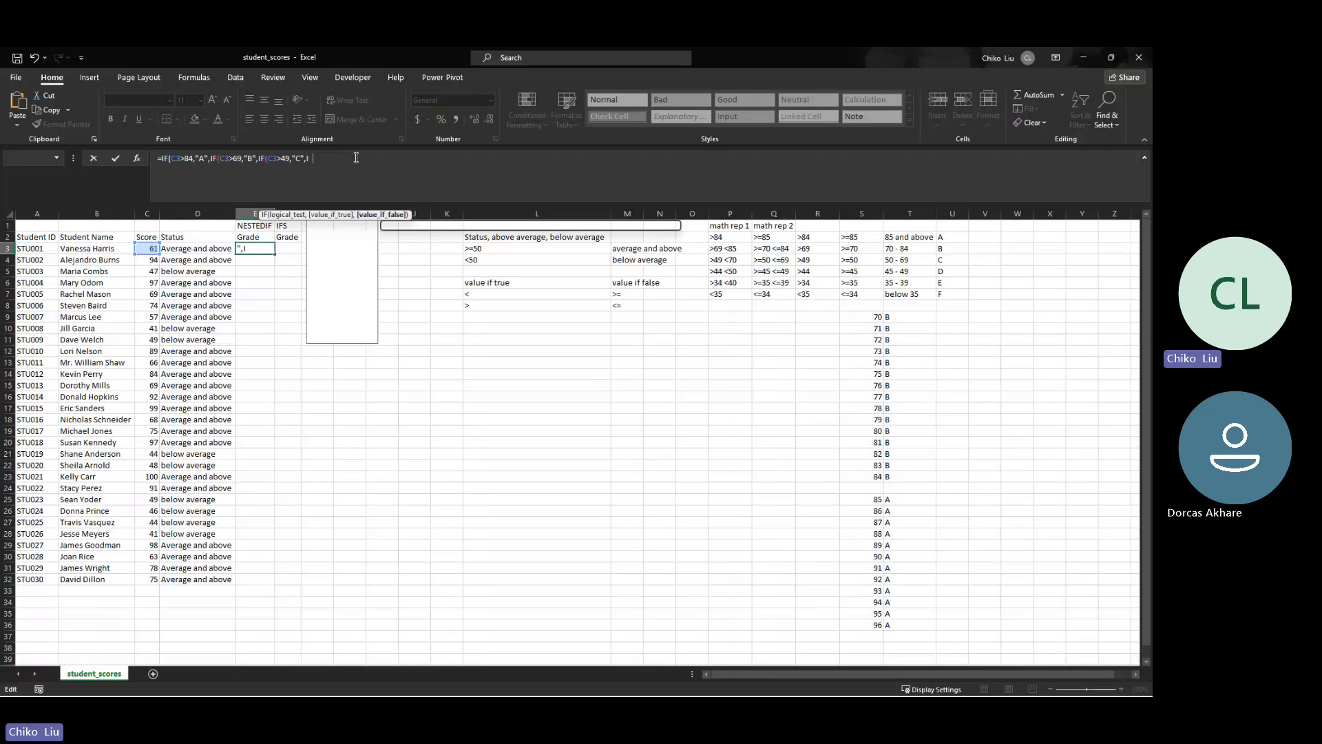
text(()
text(C3>44,"D",C3)
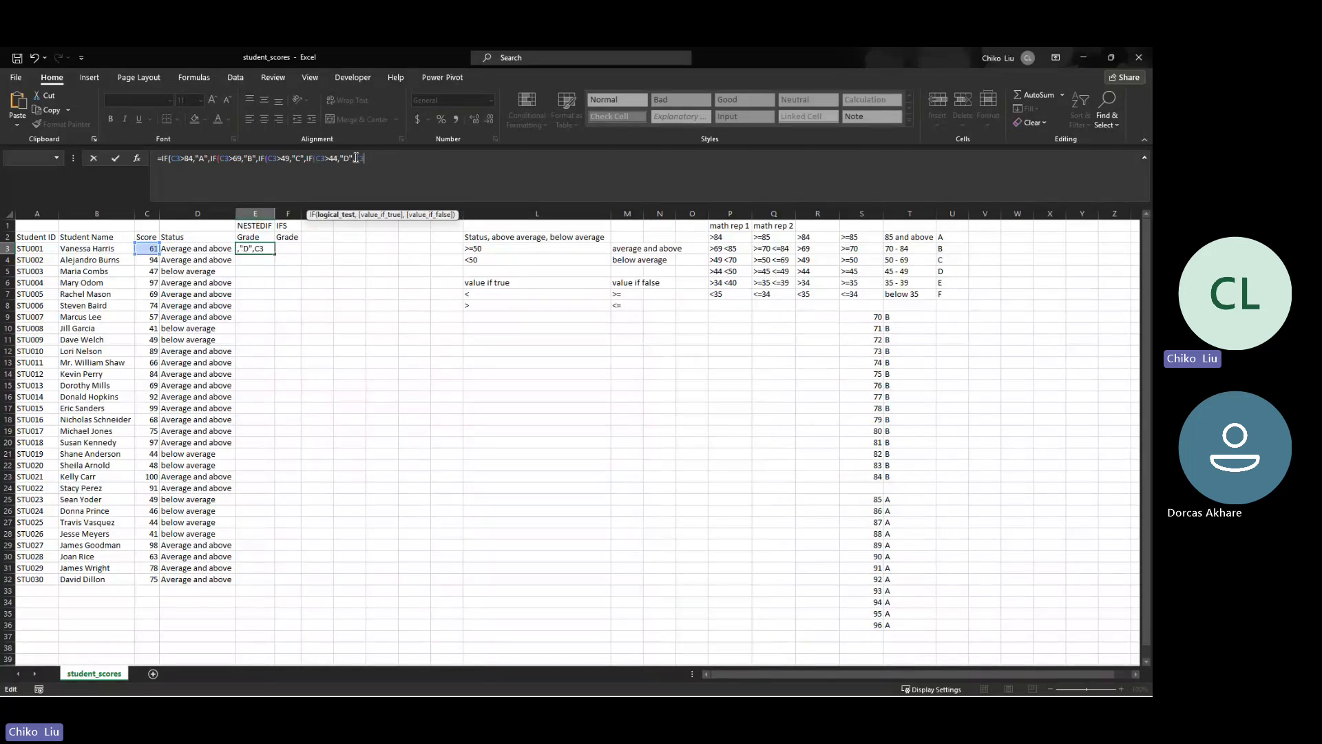
Nest another IF at the end of the E3 formula that returns "E" when C3>34
click(356, 158)
text(IF()
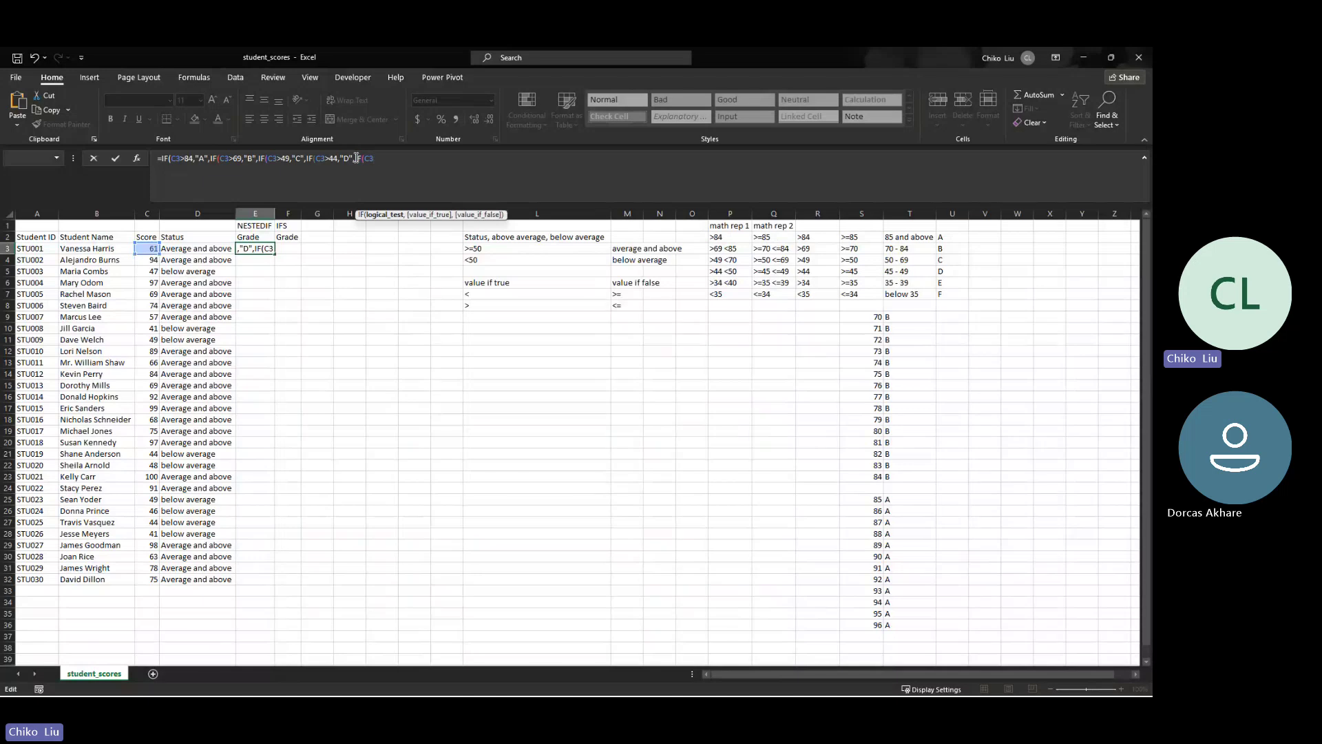
text(>34)
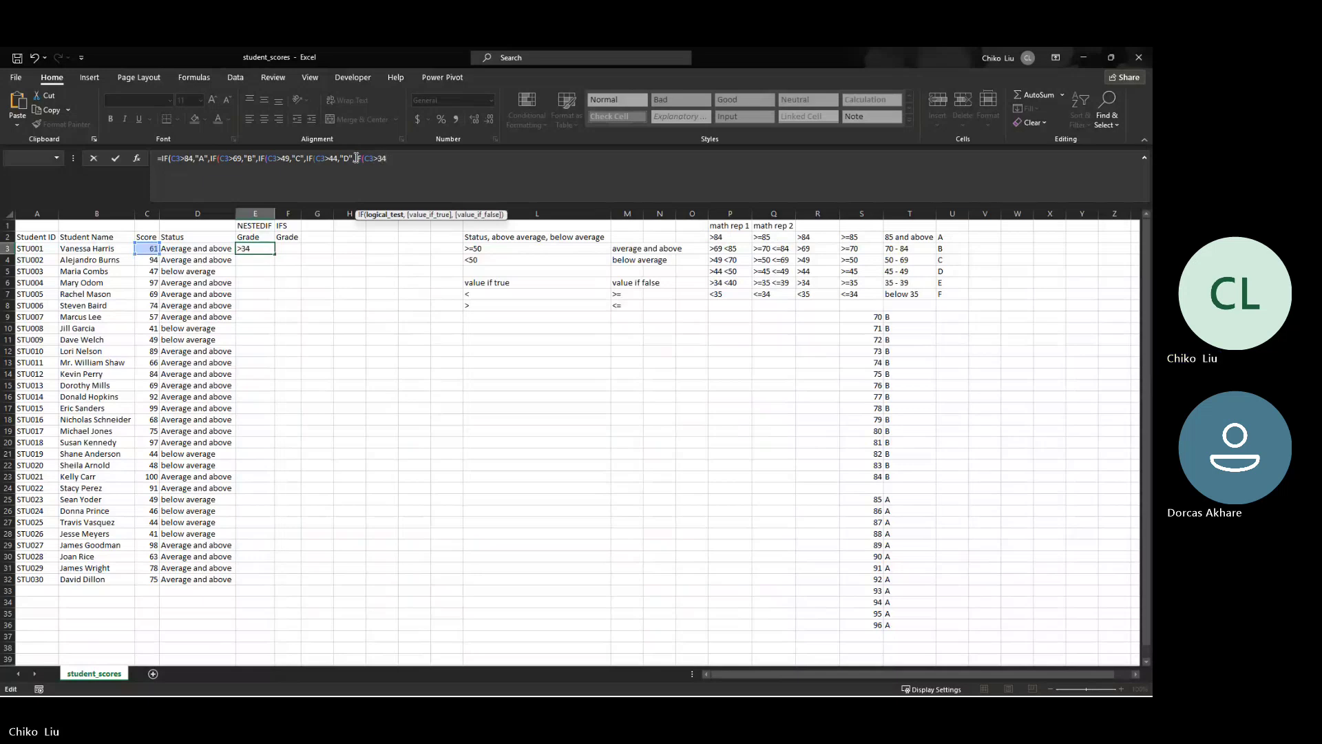
text(,"E")
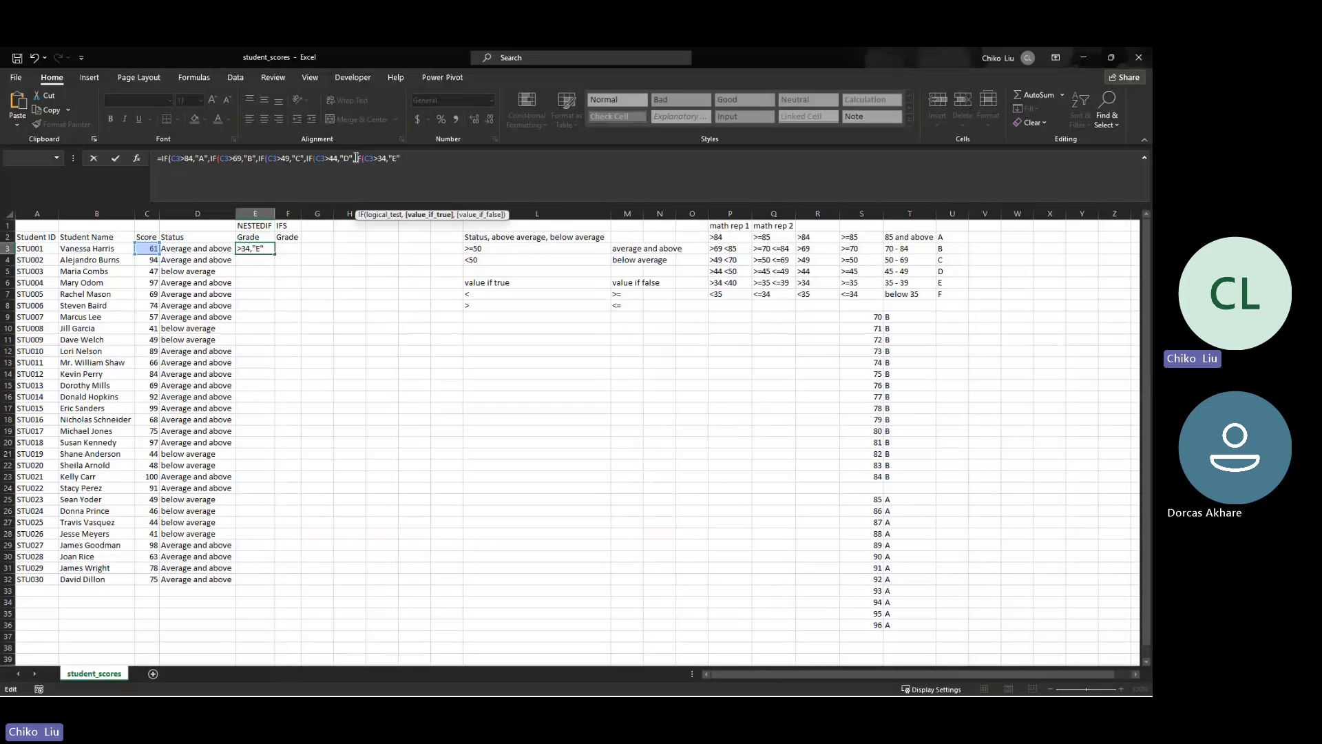
Make "F" the final value if false and enter the E3 formula, accepting the suggested closing-parentheses correction
text(,IF)
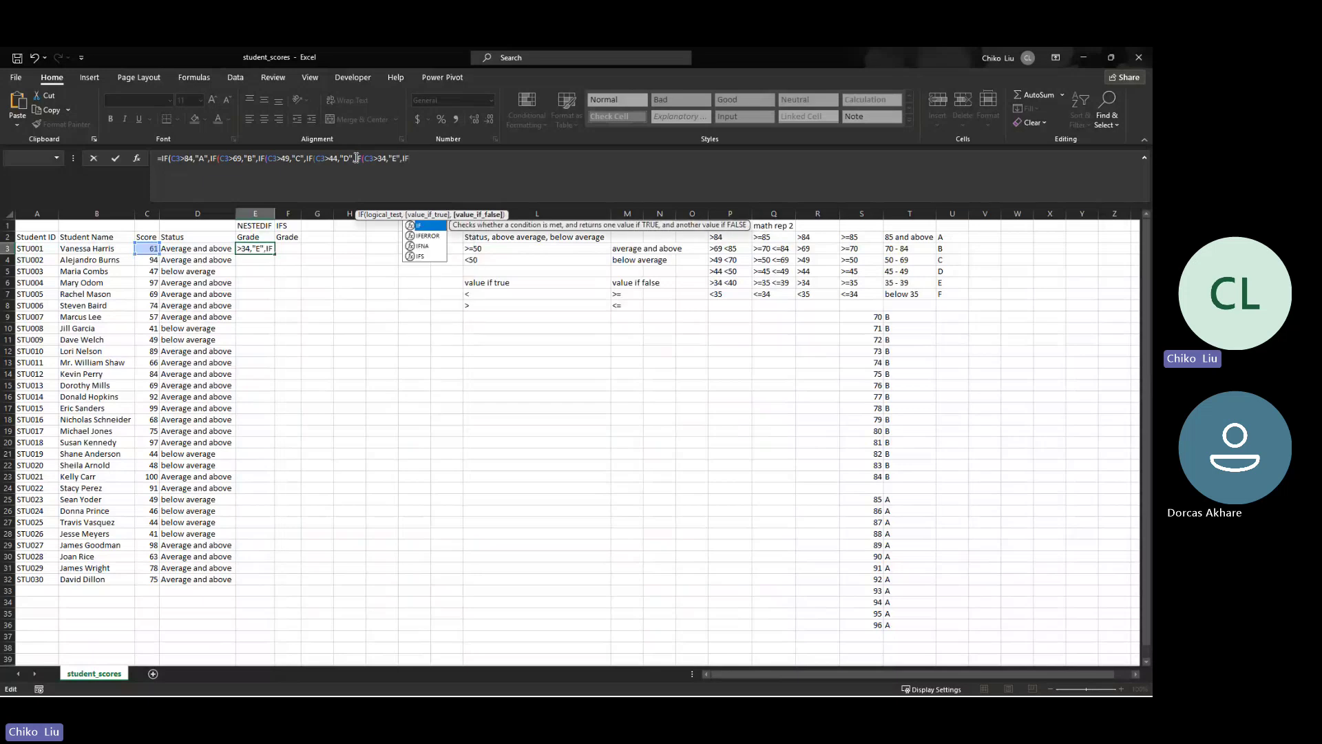
key(BackSpace)
key(BackSpace)
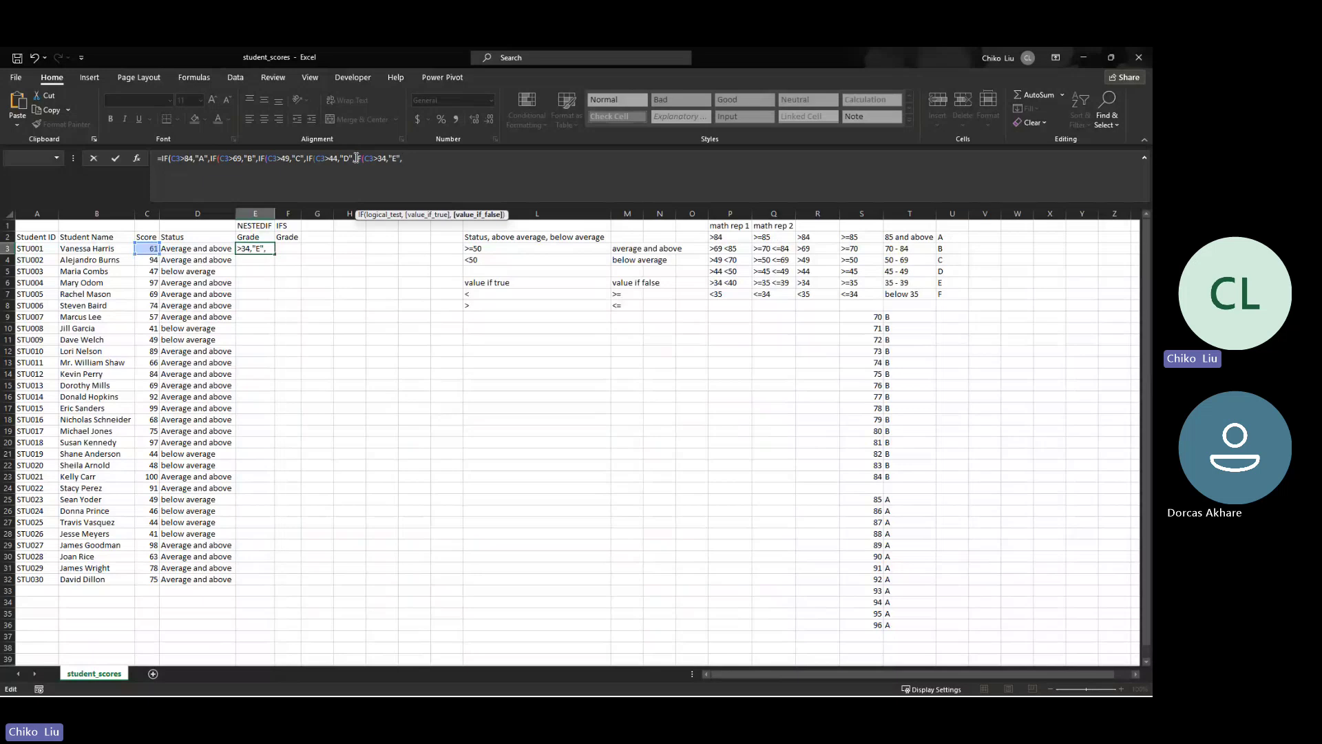
text("f"))
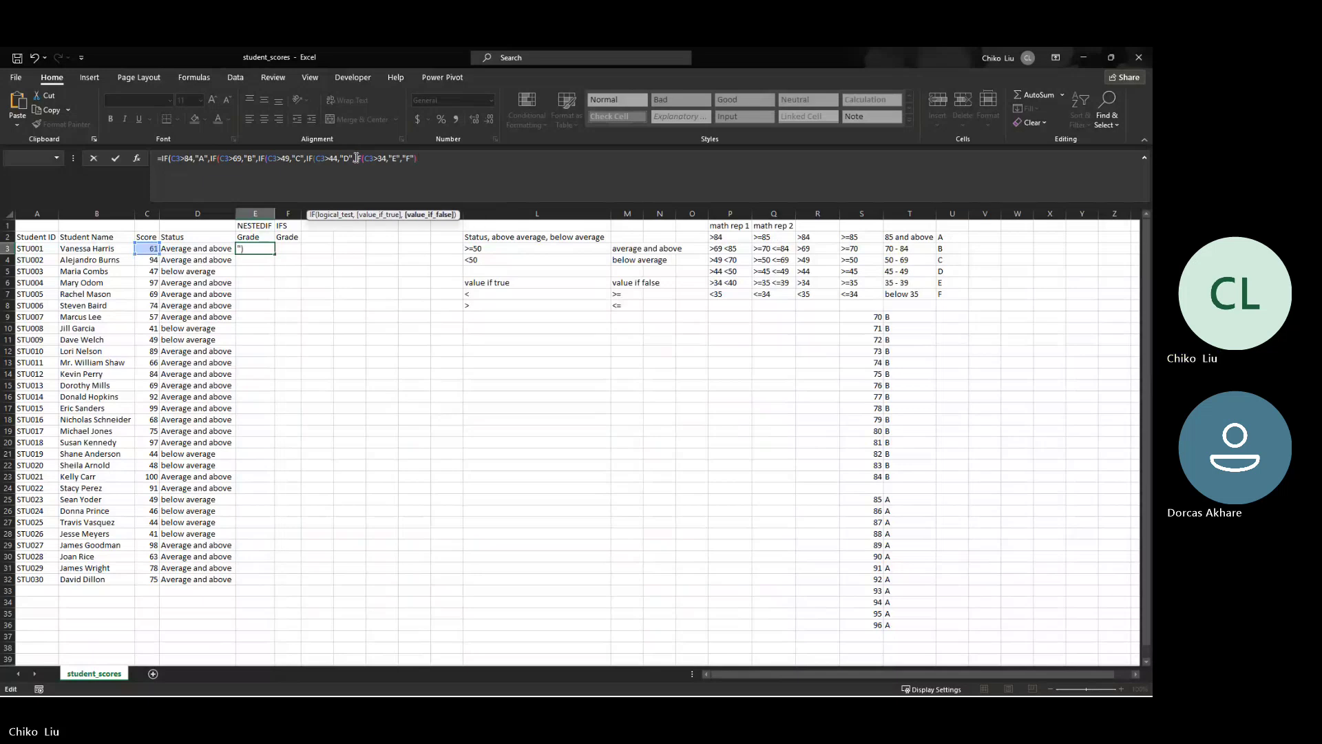
key(BackSpace)
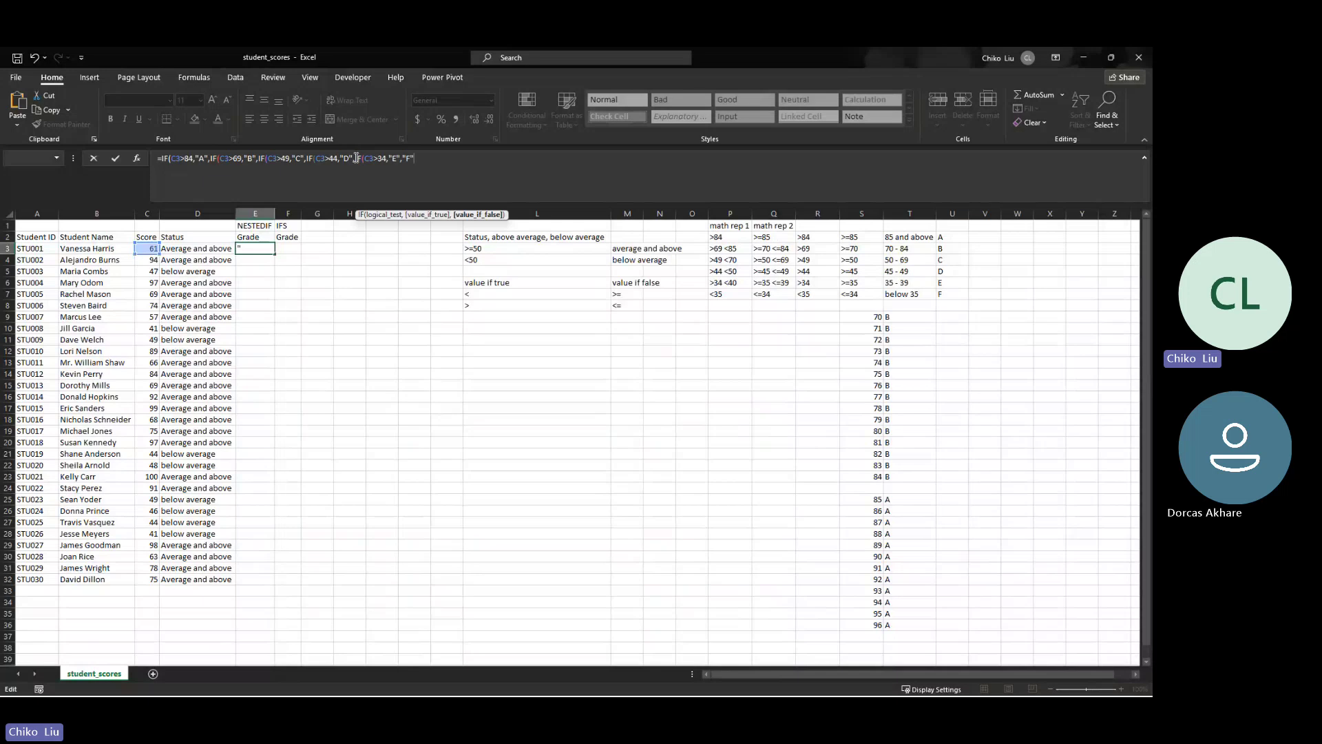
key(Return)
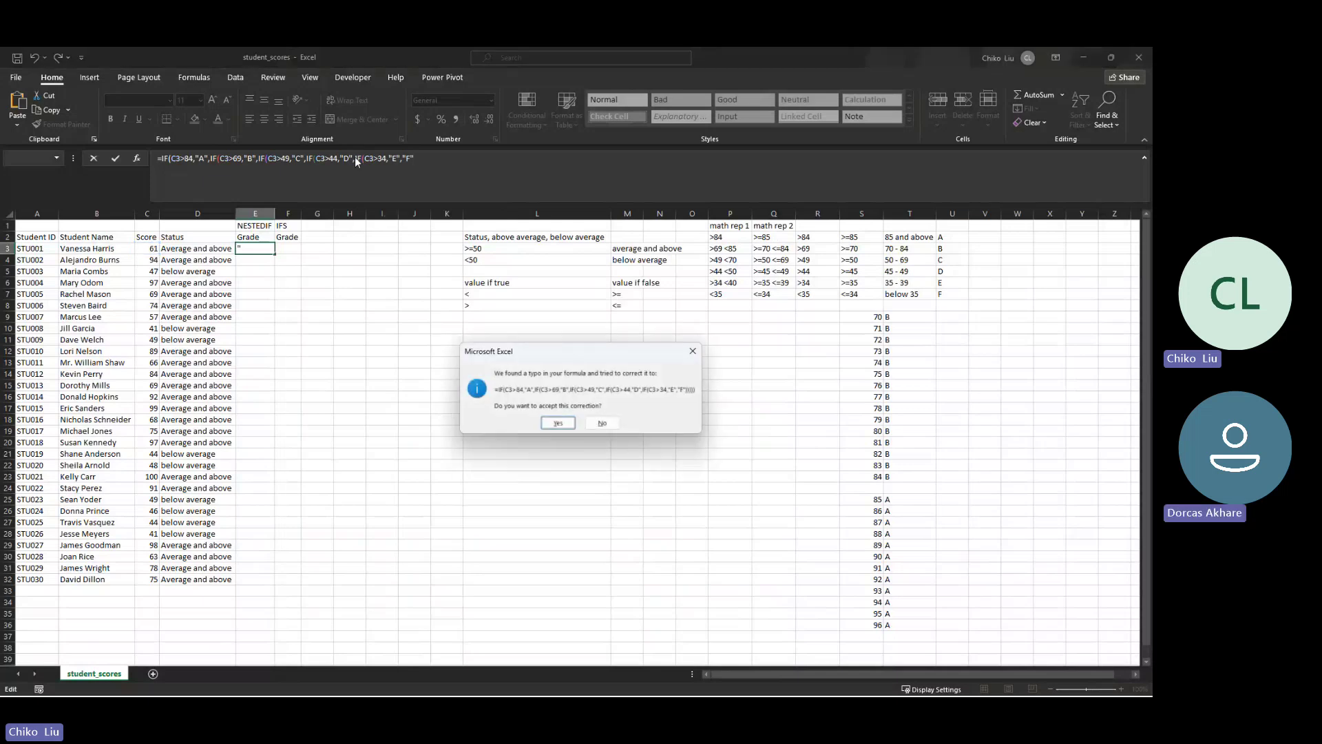
click(558, 423)
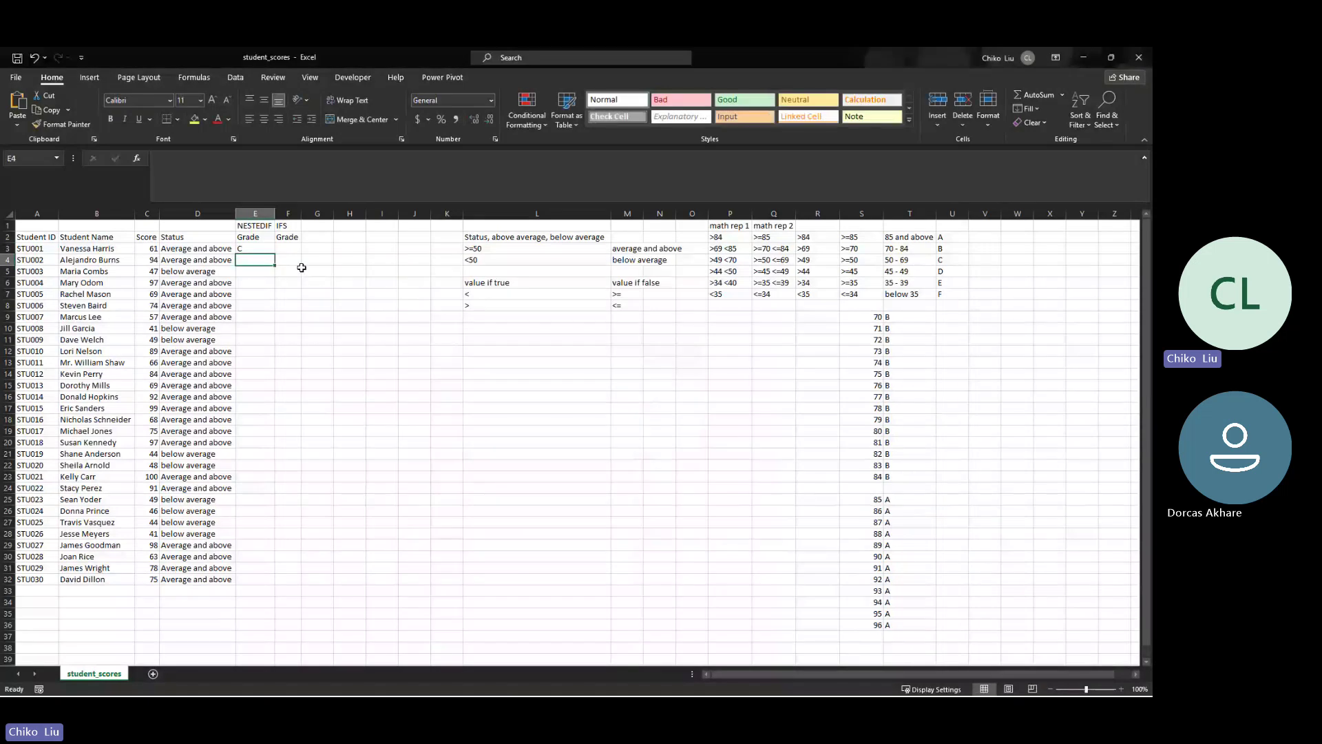
Check the grade in E3 by comparing the score in C3 with the condition in R3 and the score range in T4
click(149, 250)
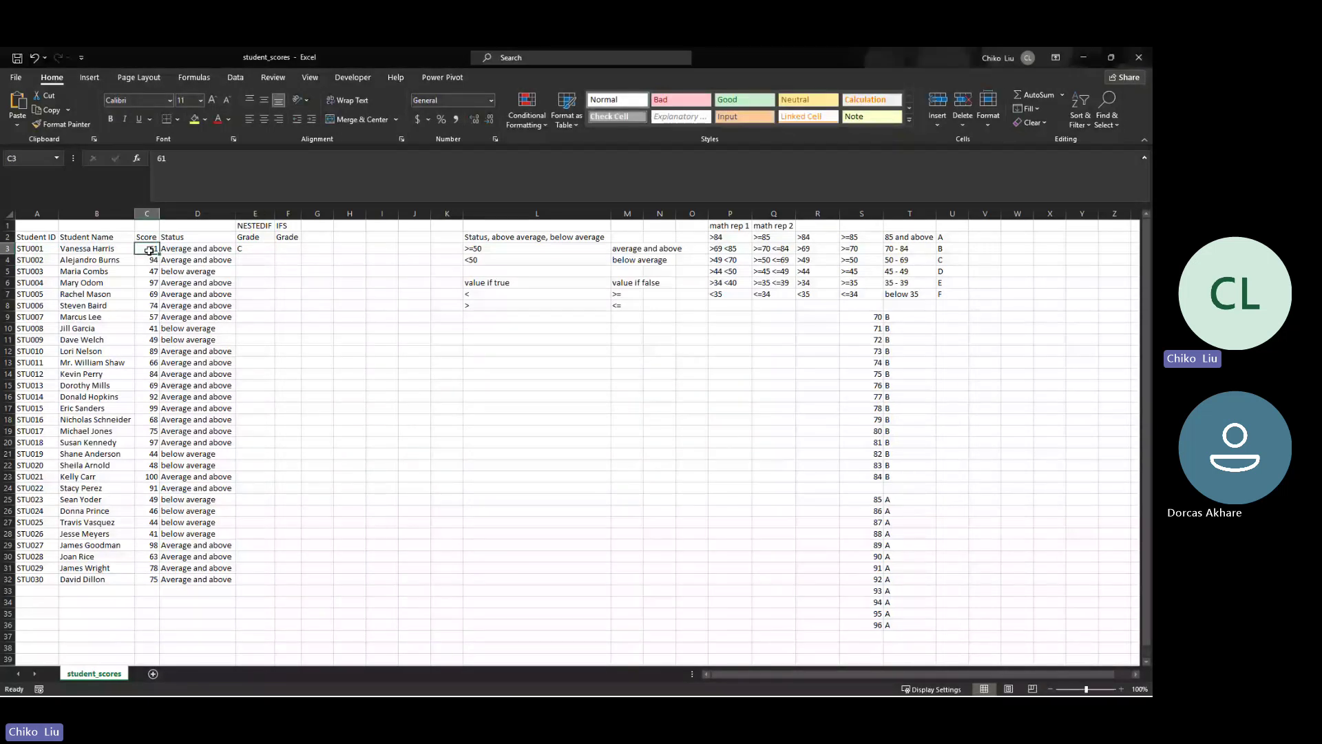
click(809, 252)
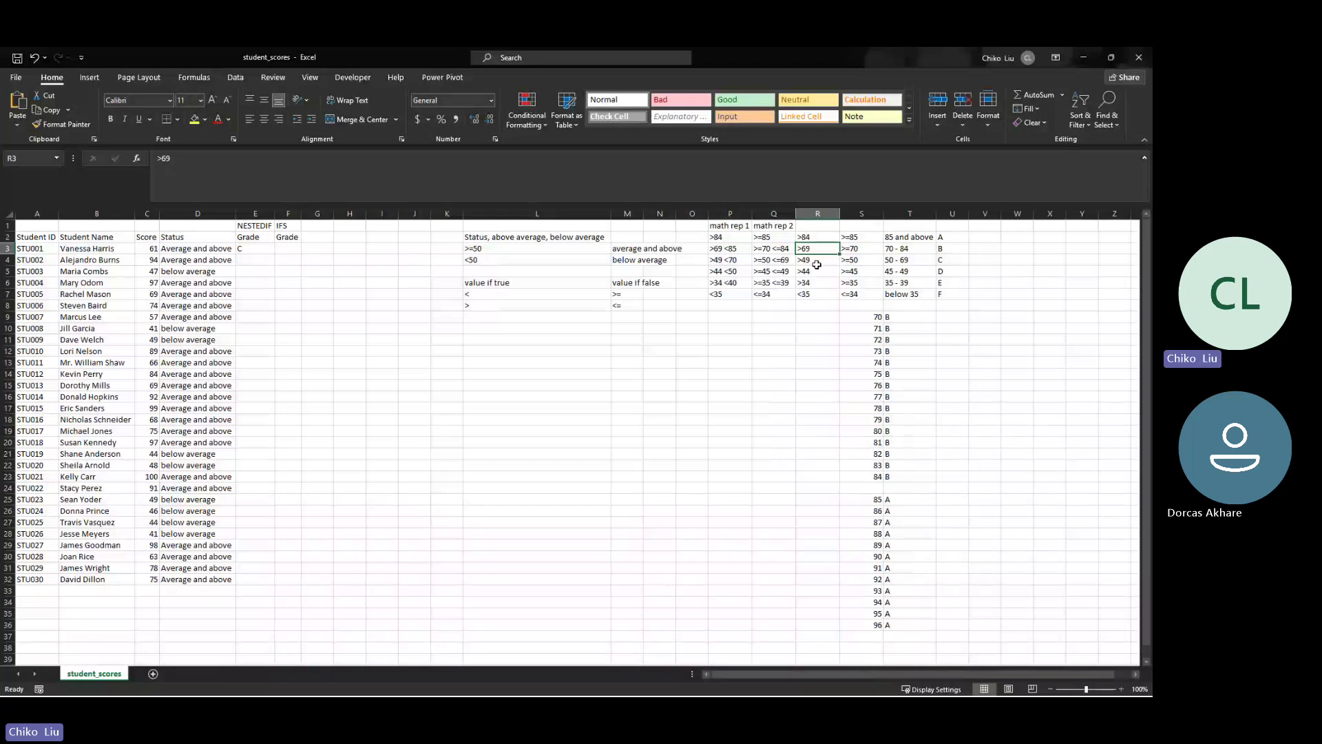
click(944, 261)
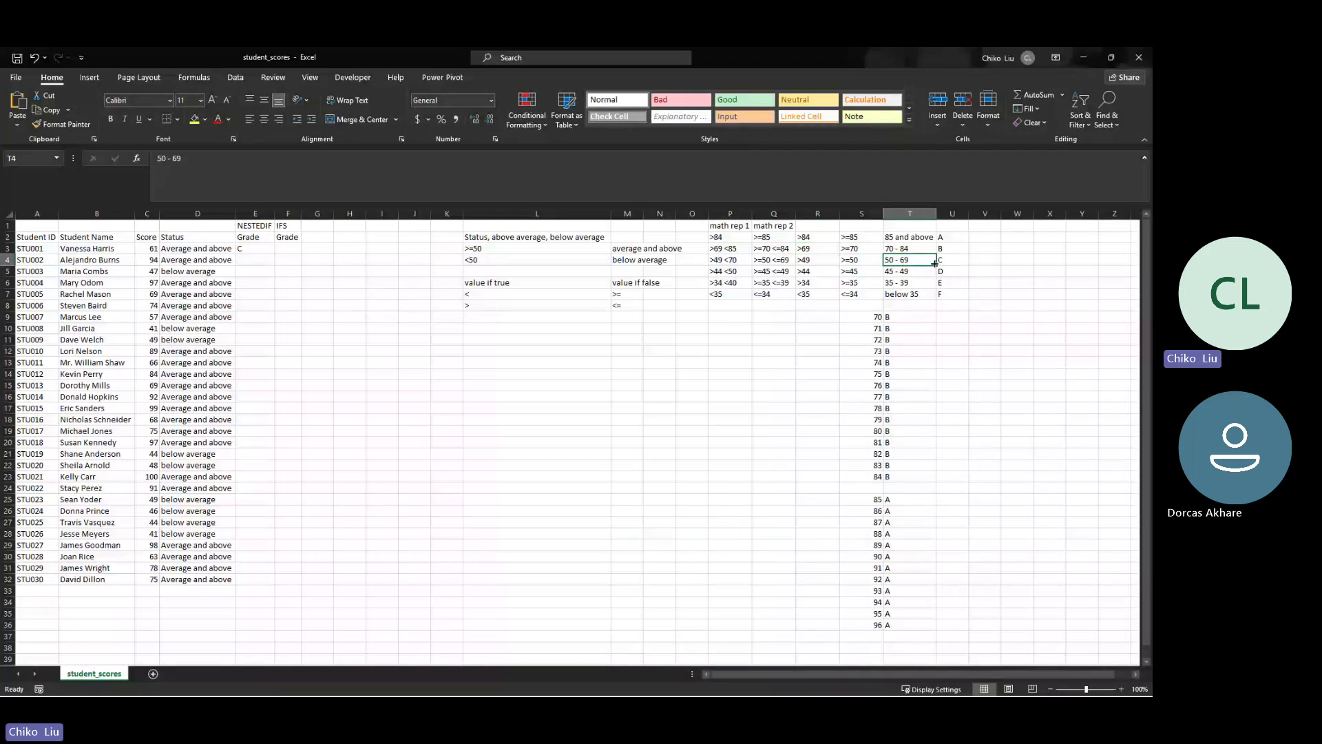
Fill the E3 grade formula down through E32 for all students
click(153, 262)
drag(279, 255, 274, 582)
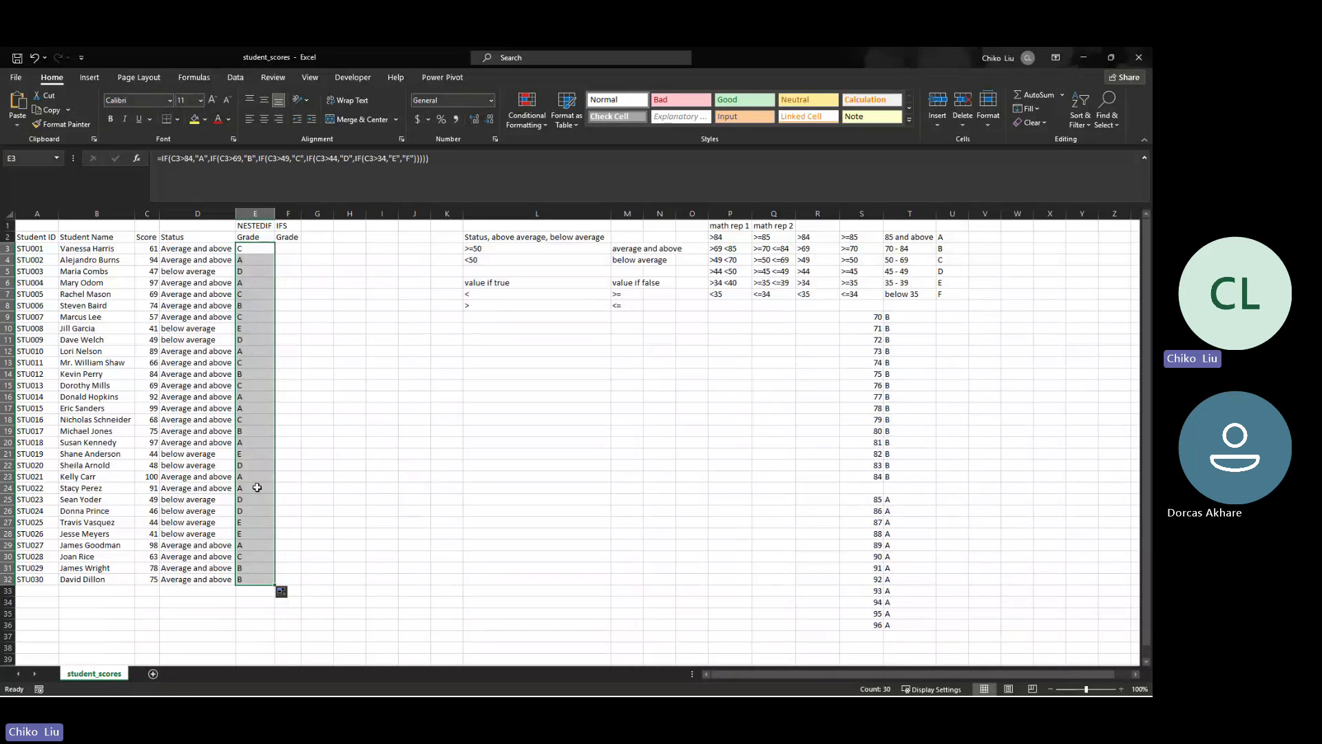
Check the grades of the low scores in C27:C29 against the E3 formula and the conditions in R5 and R6
click(242, 531)
drag(148, 535, 147, 549)
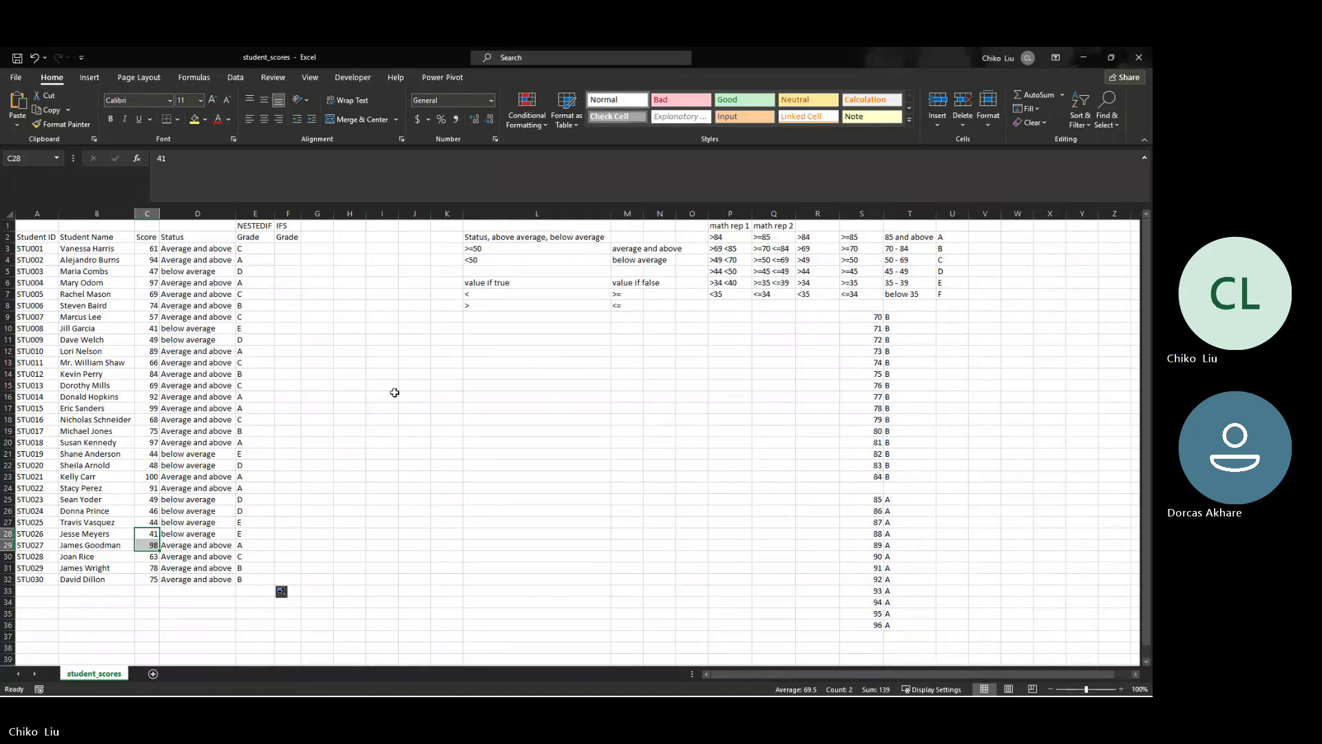
click(150, 523)
drag(152, 525, 152, 535)
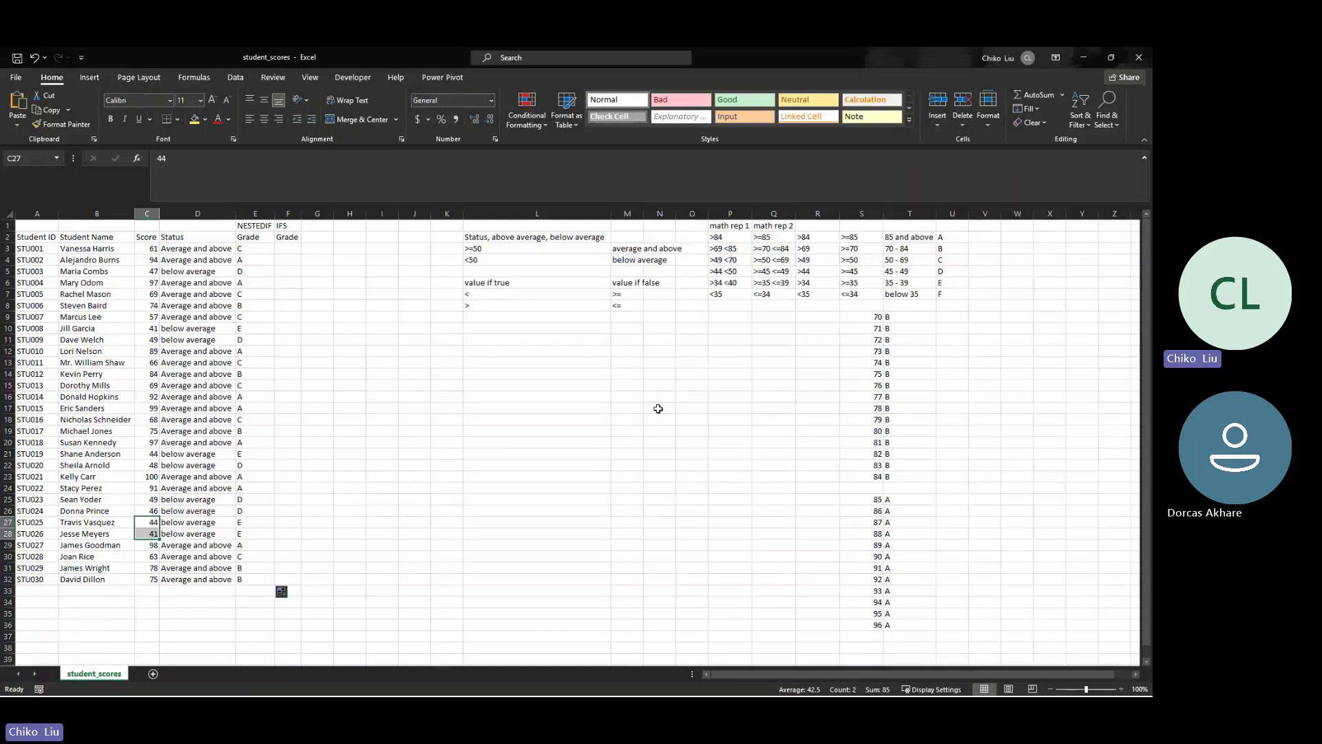
click(258, 250)
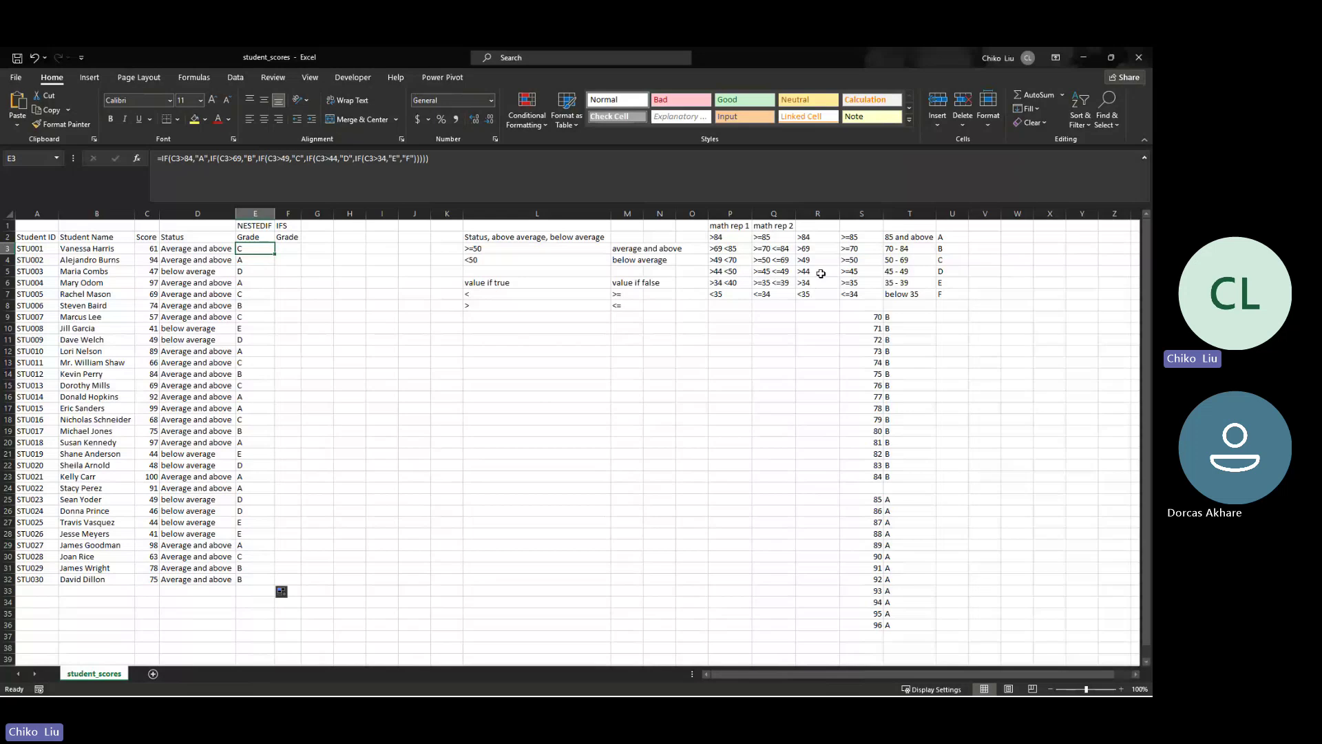
click(820, 272)
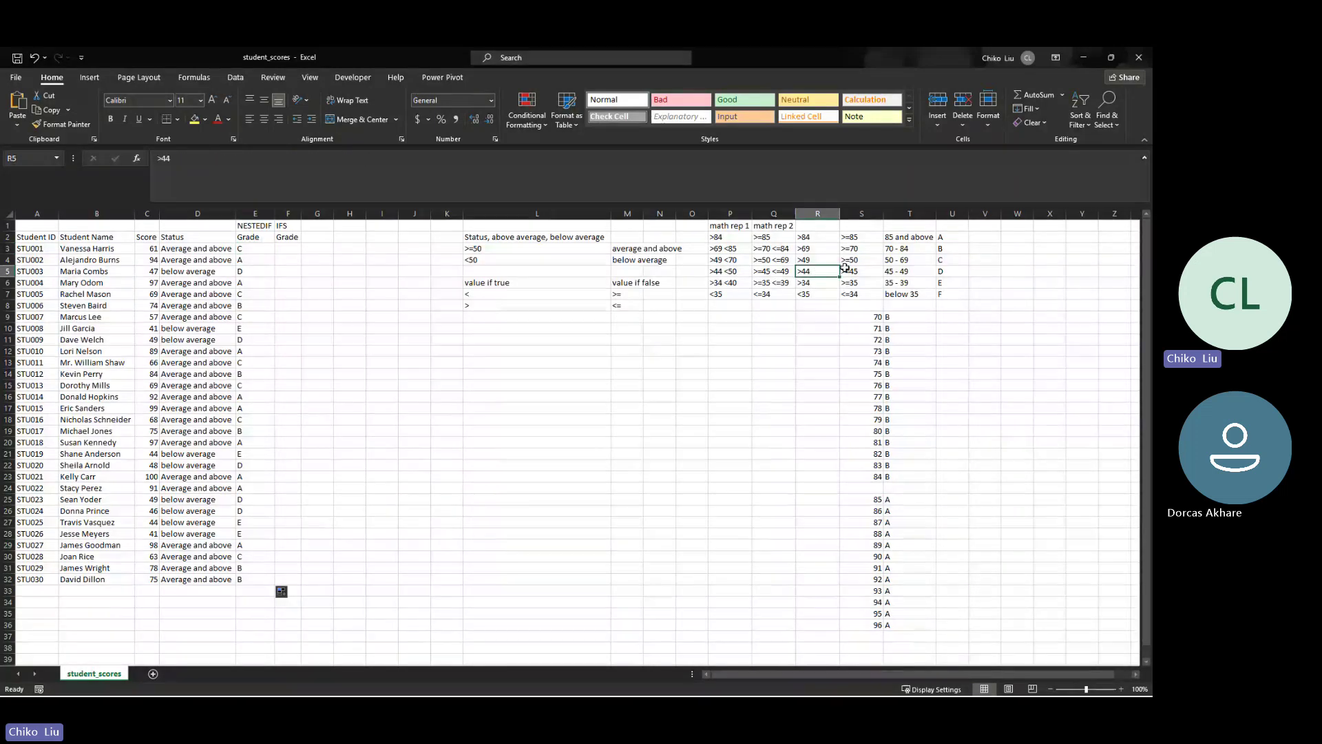
click(812, 284)
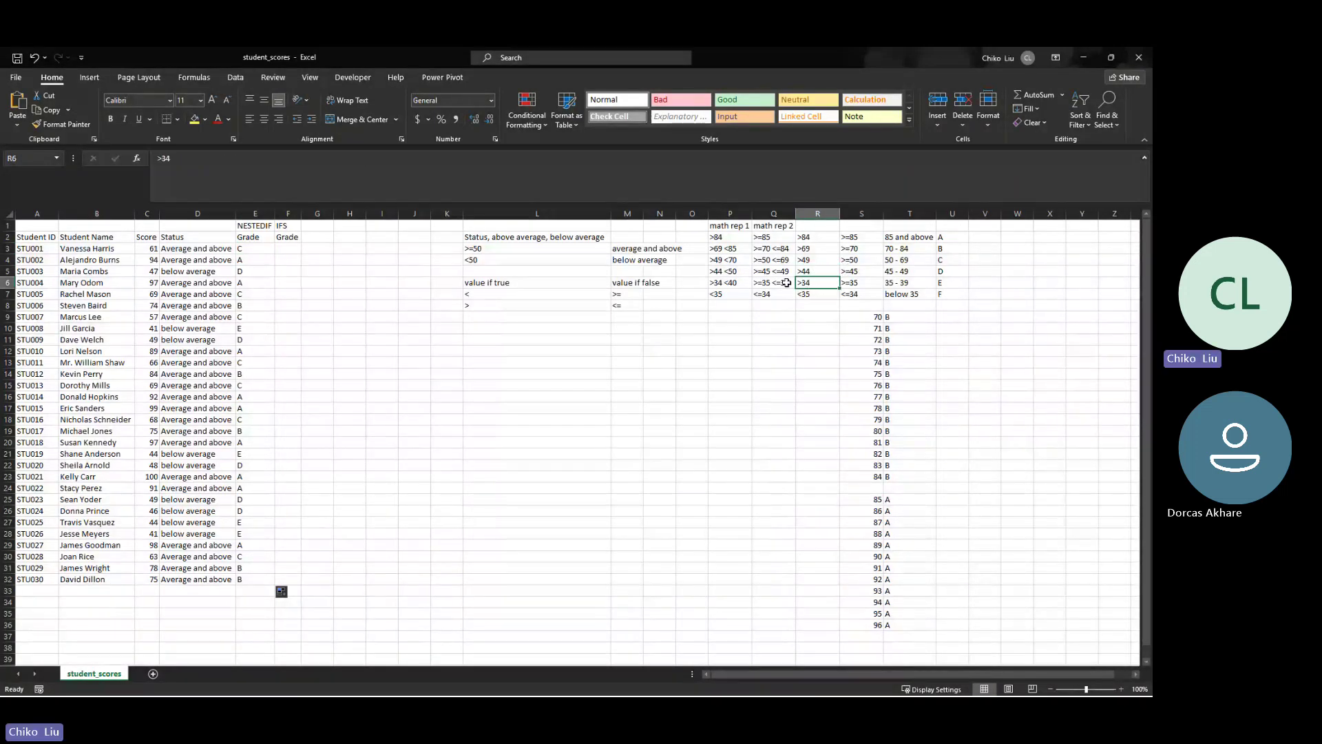
click(245, 247)
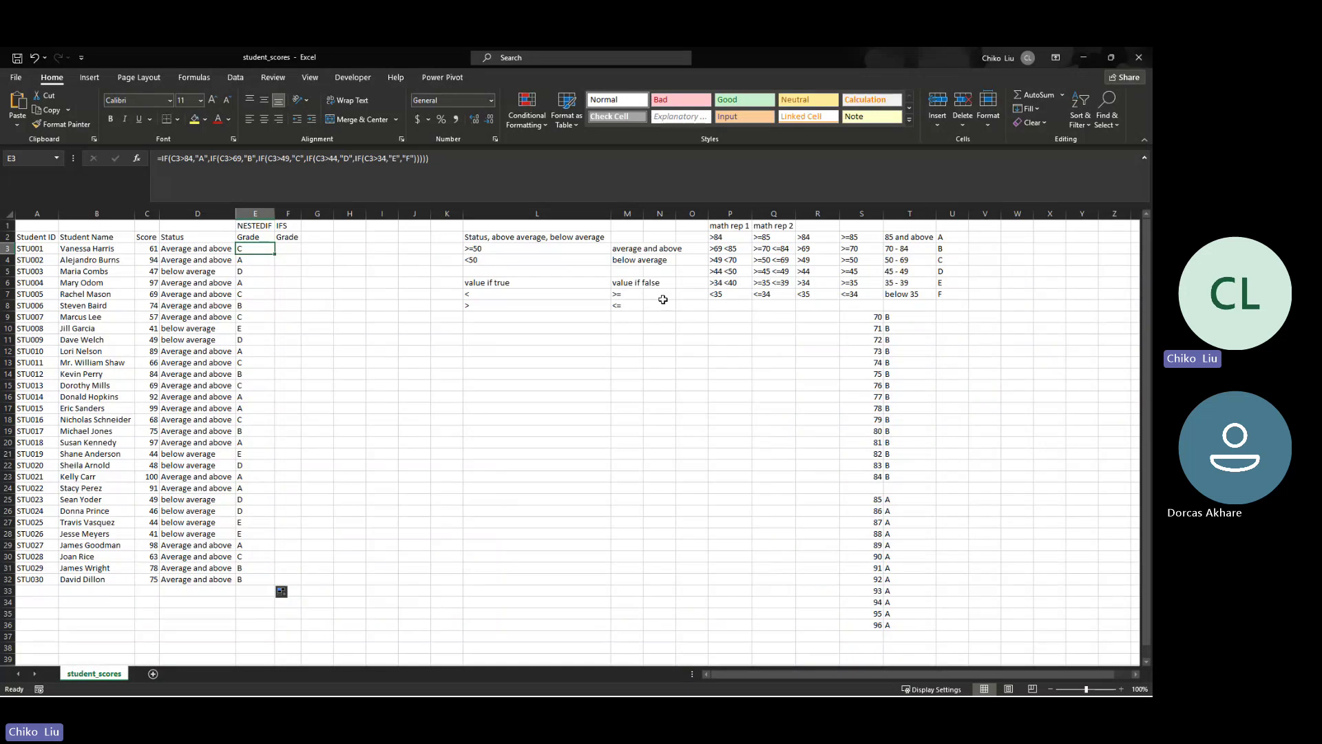
Correct the score range for grade E in T6 to "35 - 44"
click(903, 273)
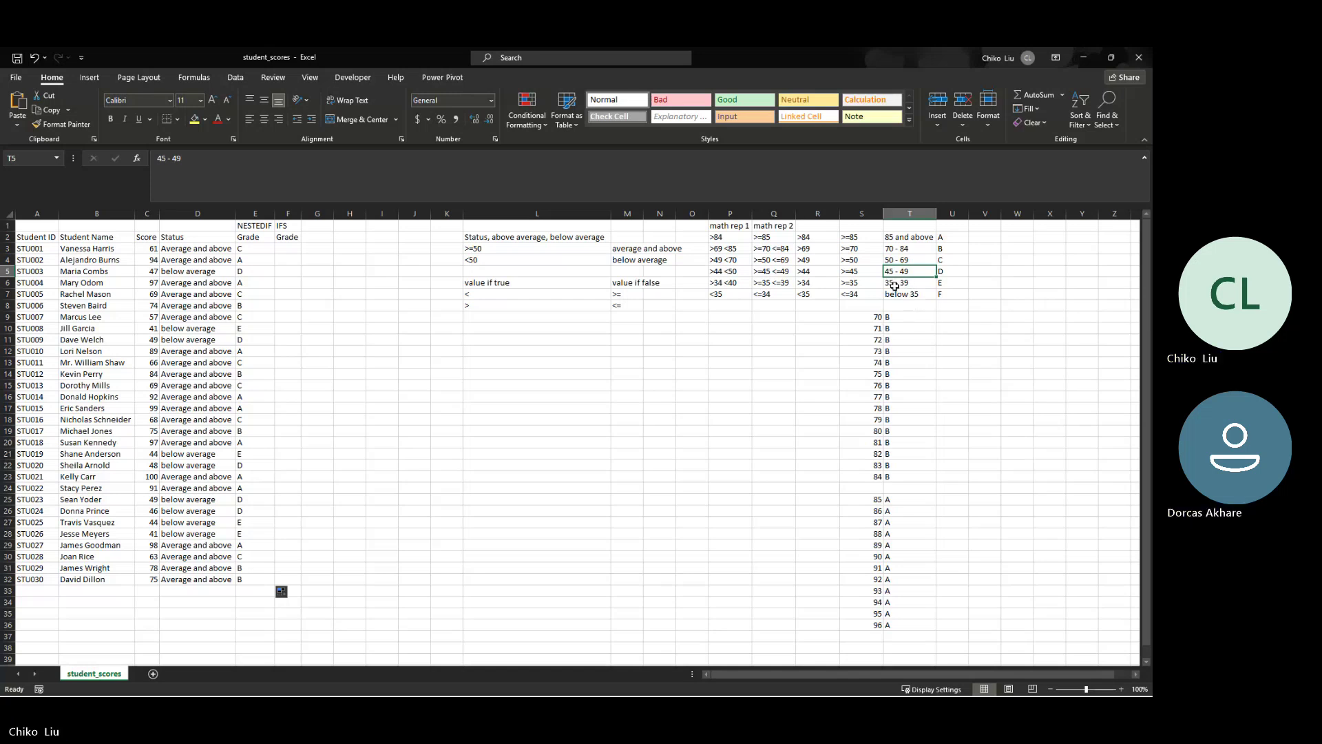
click(893, 282)
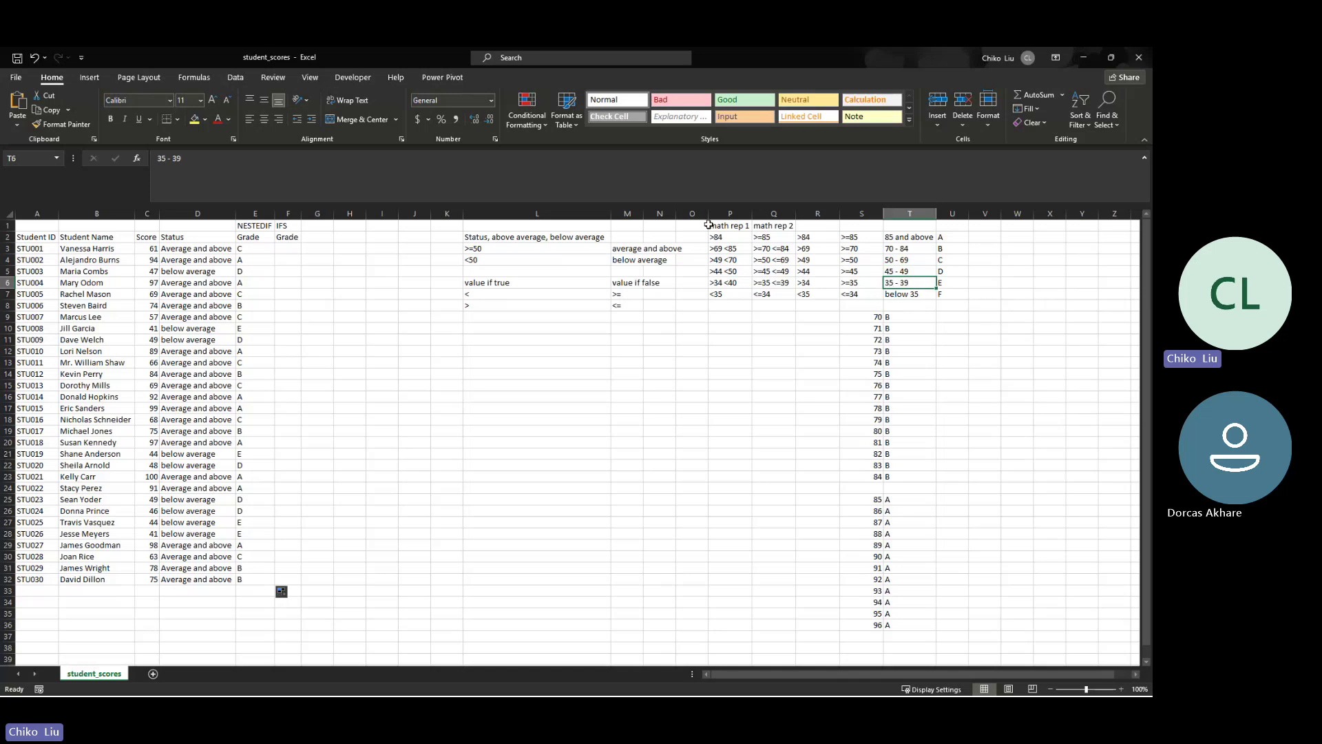
click(185, 169)
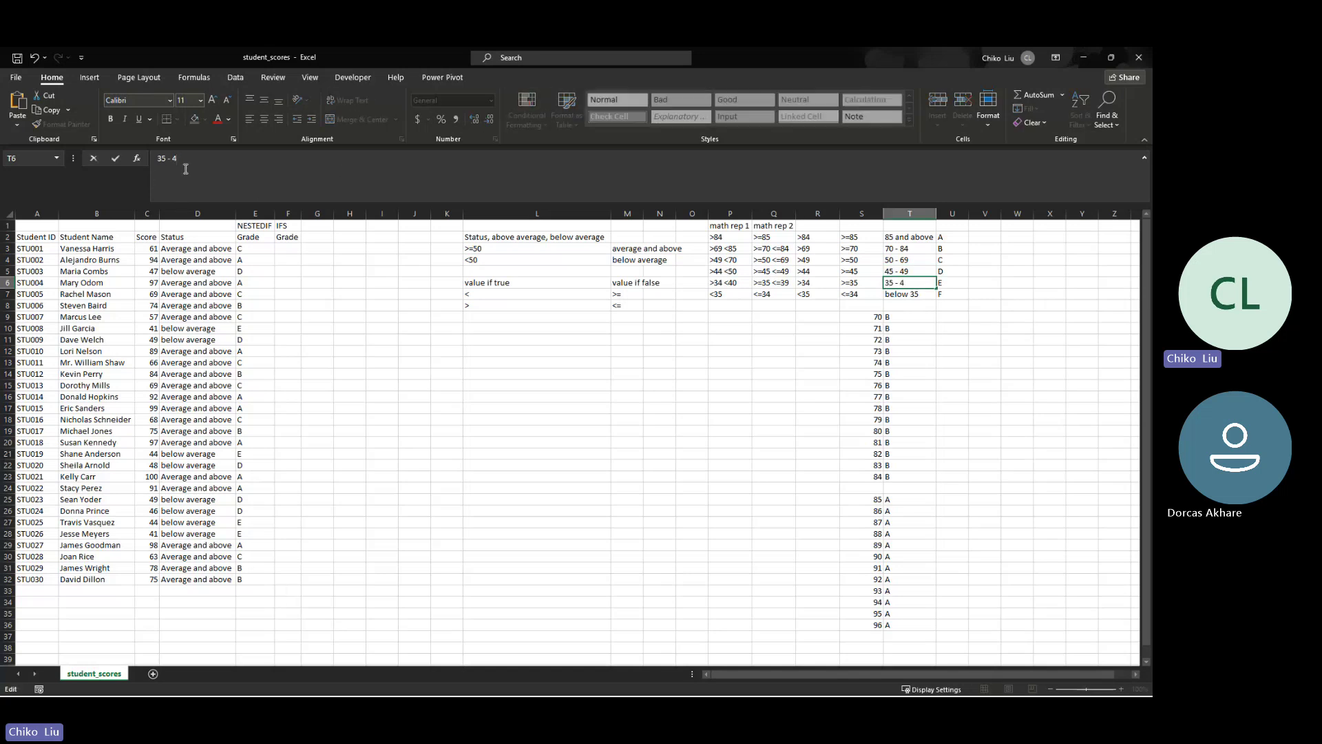
key(Tab)
key(Left)
key(Left)
key(Left)
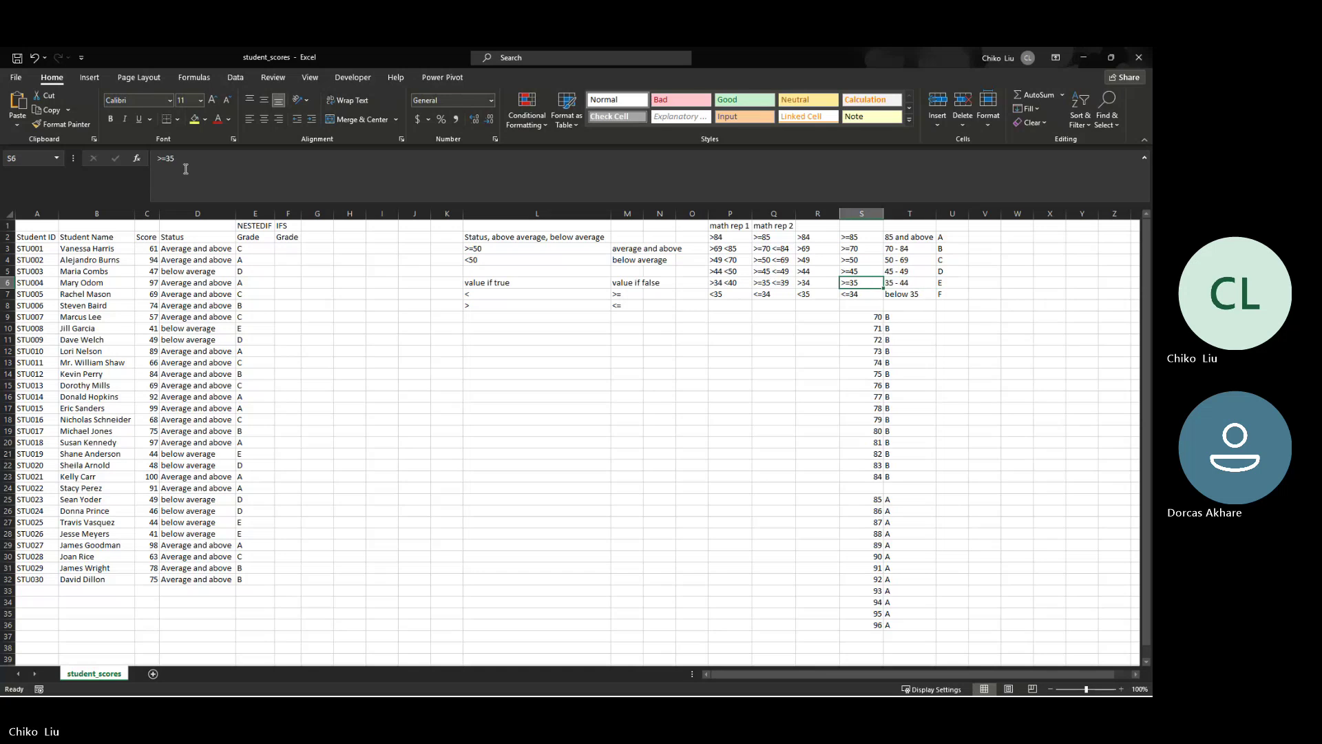
key(Up)
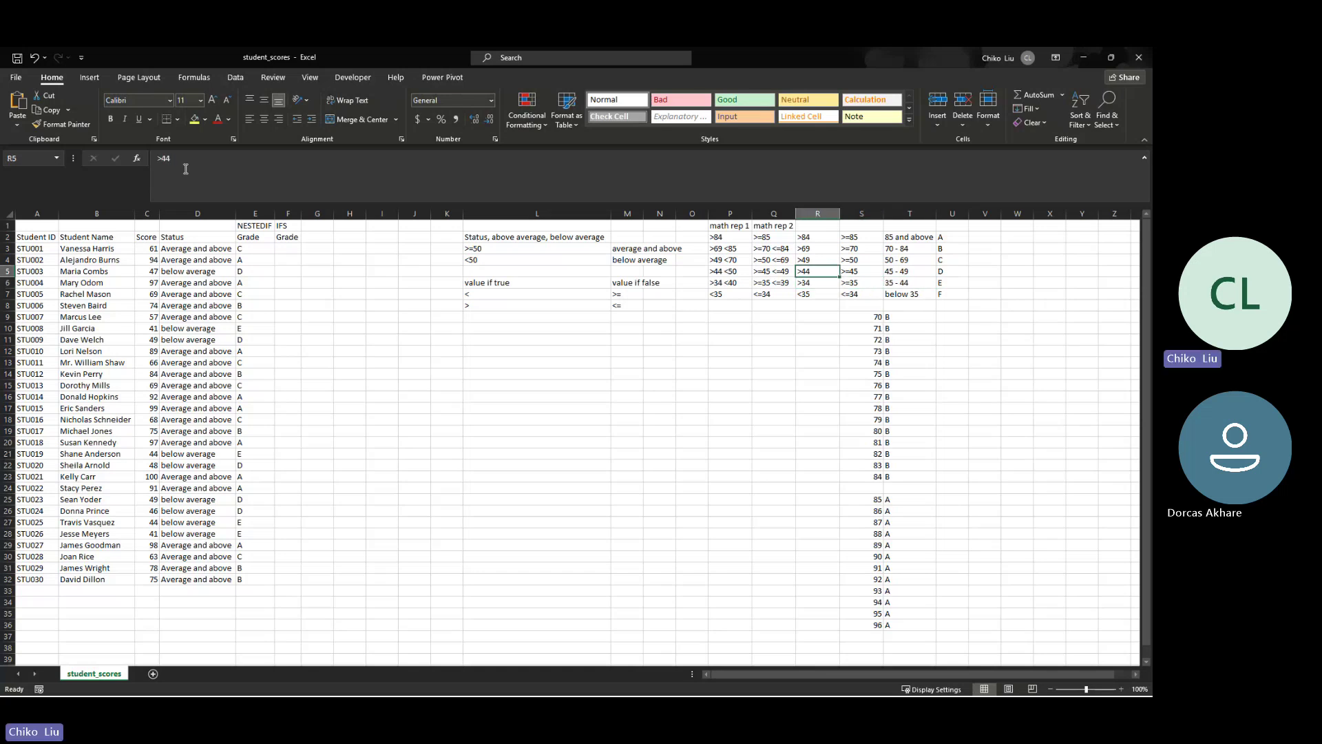
key(Down)
Compare several scores in column C and their grades with the score ranges in column T
drag(147, 523, 148, 533)
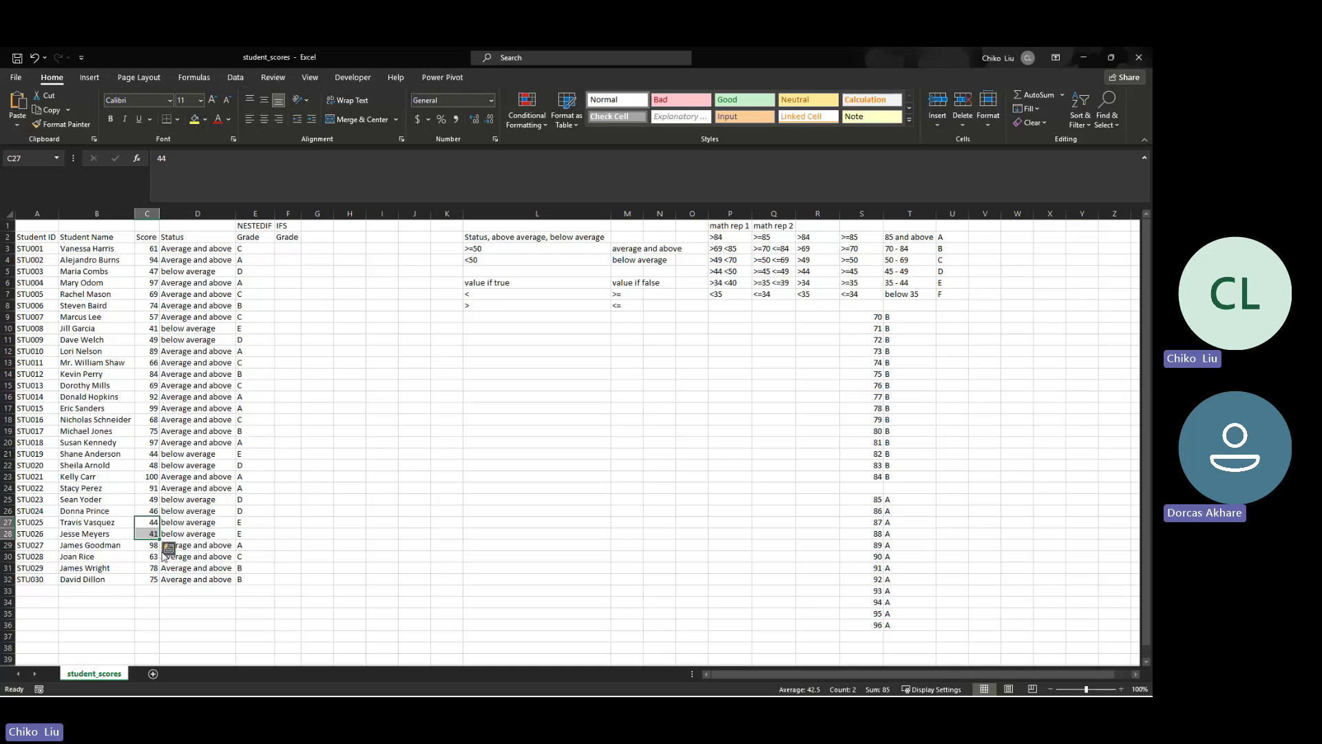
click(245, 548)
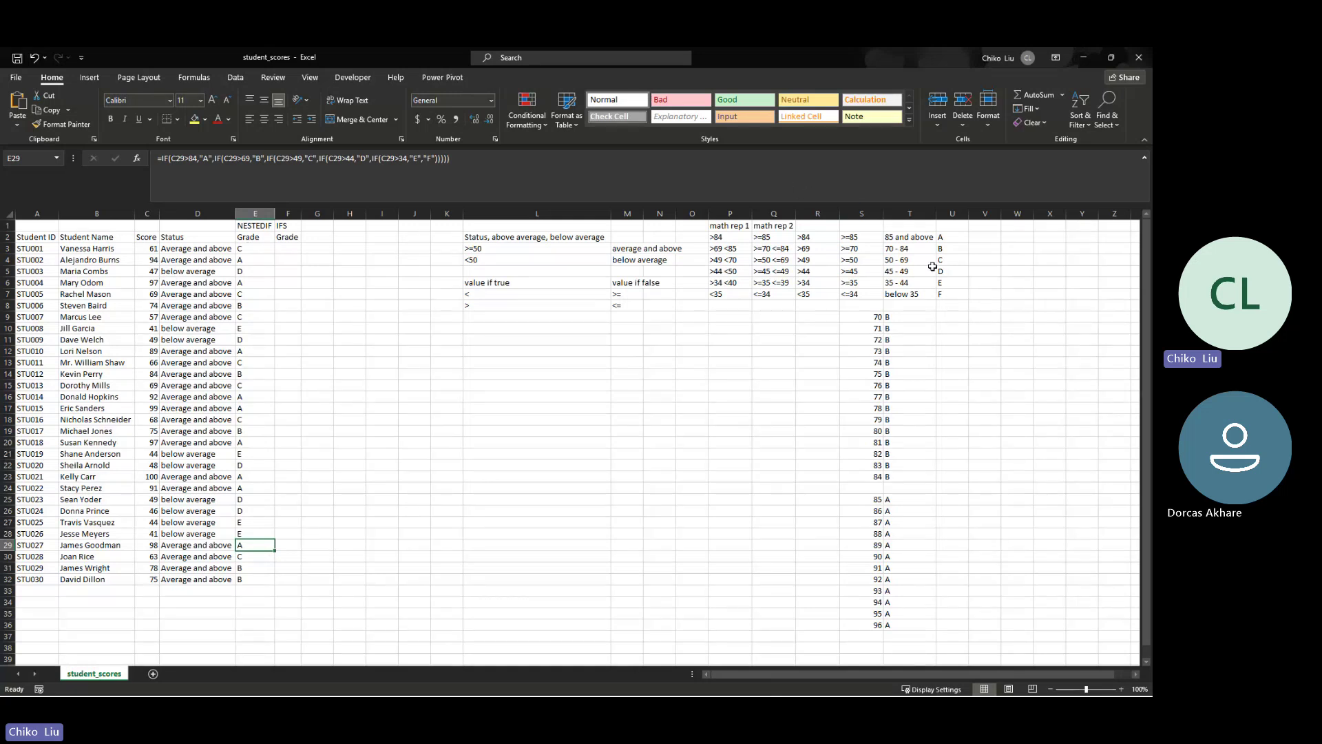
click(918, 242)
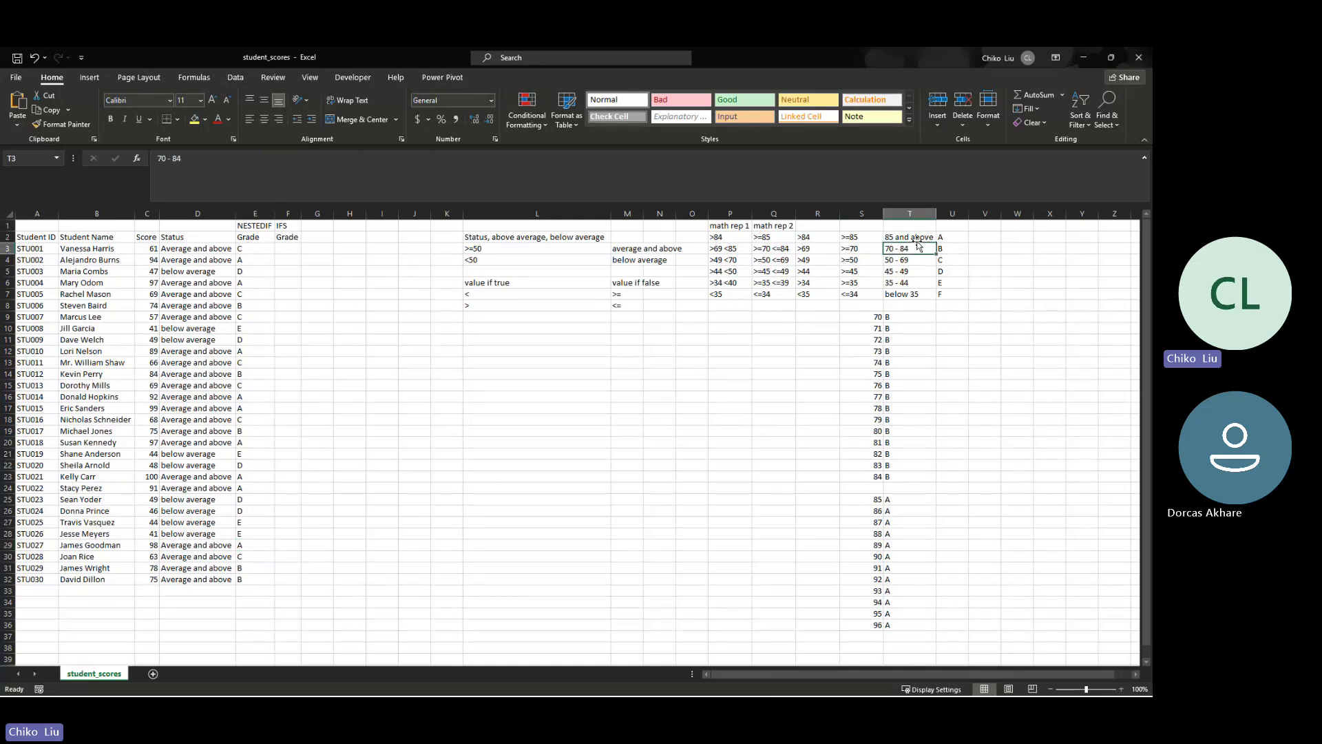
click(154, 263)
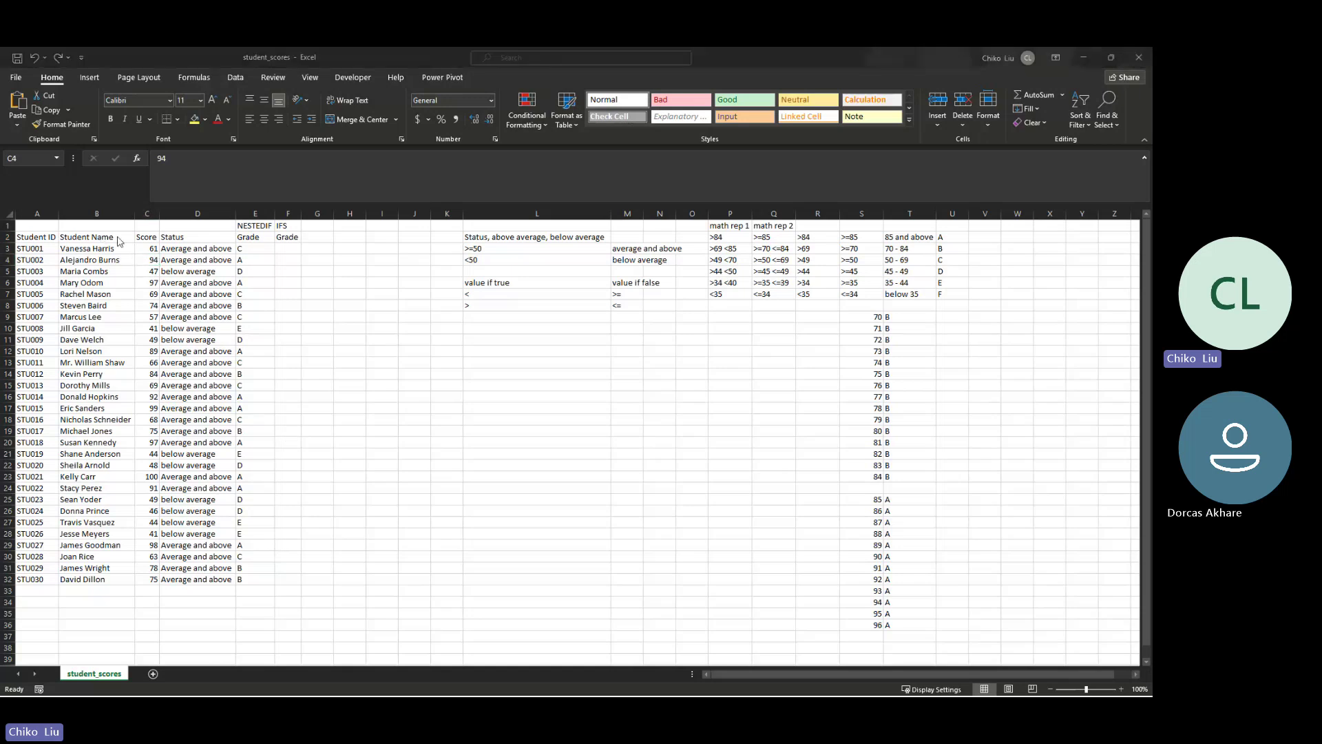
click(156, 260)
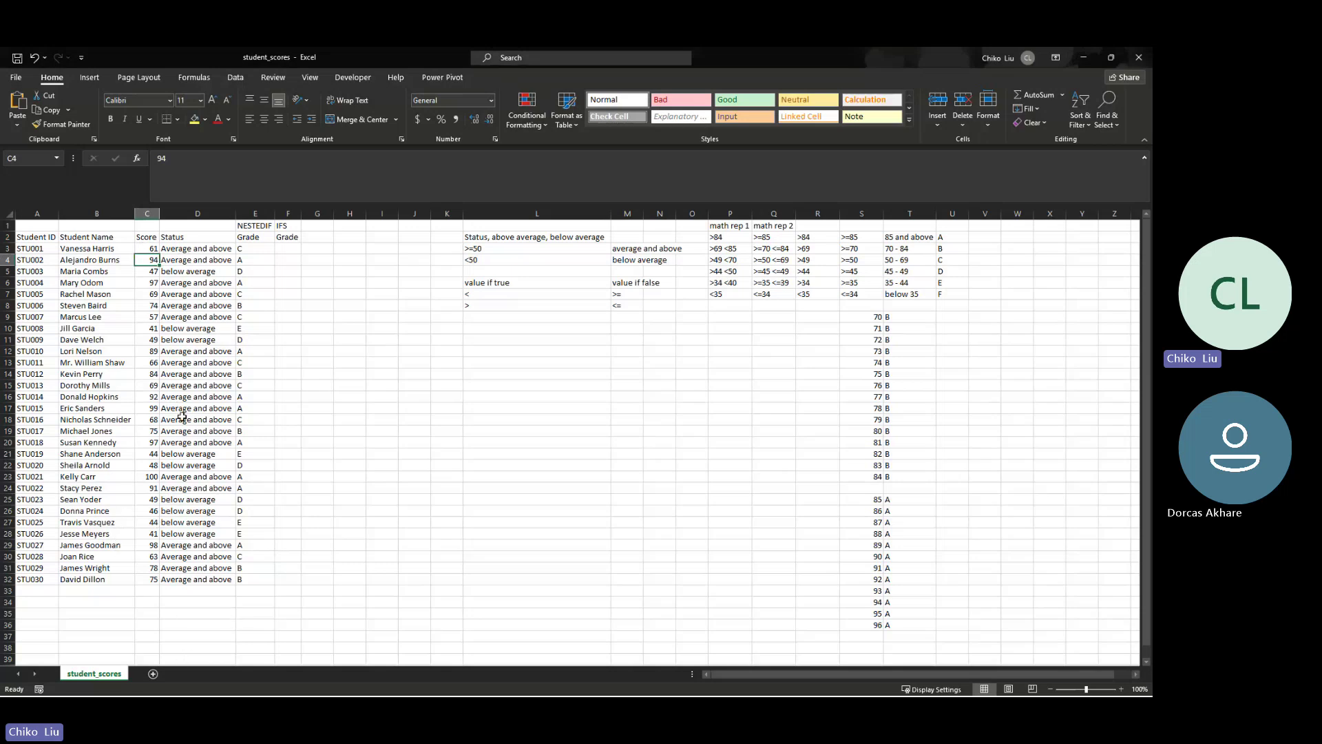
click(146, 373)
click(149, 416)
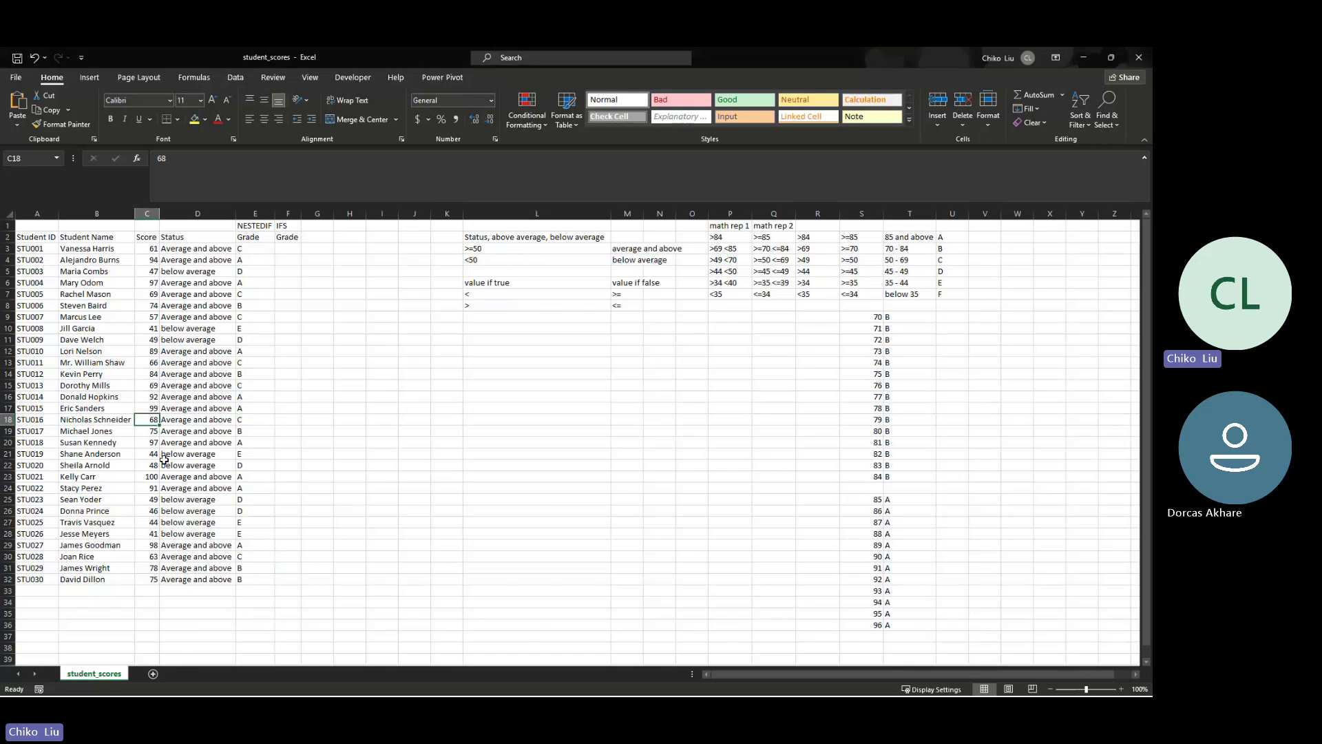
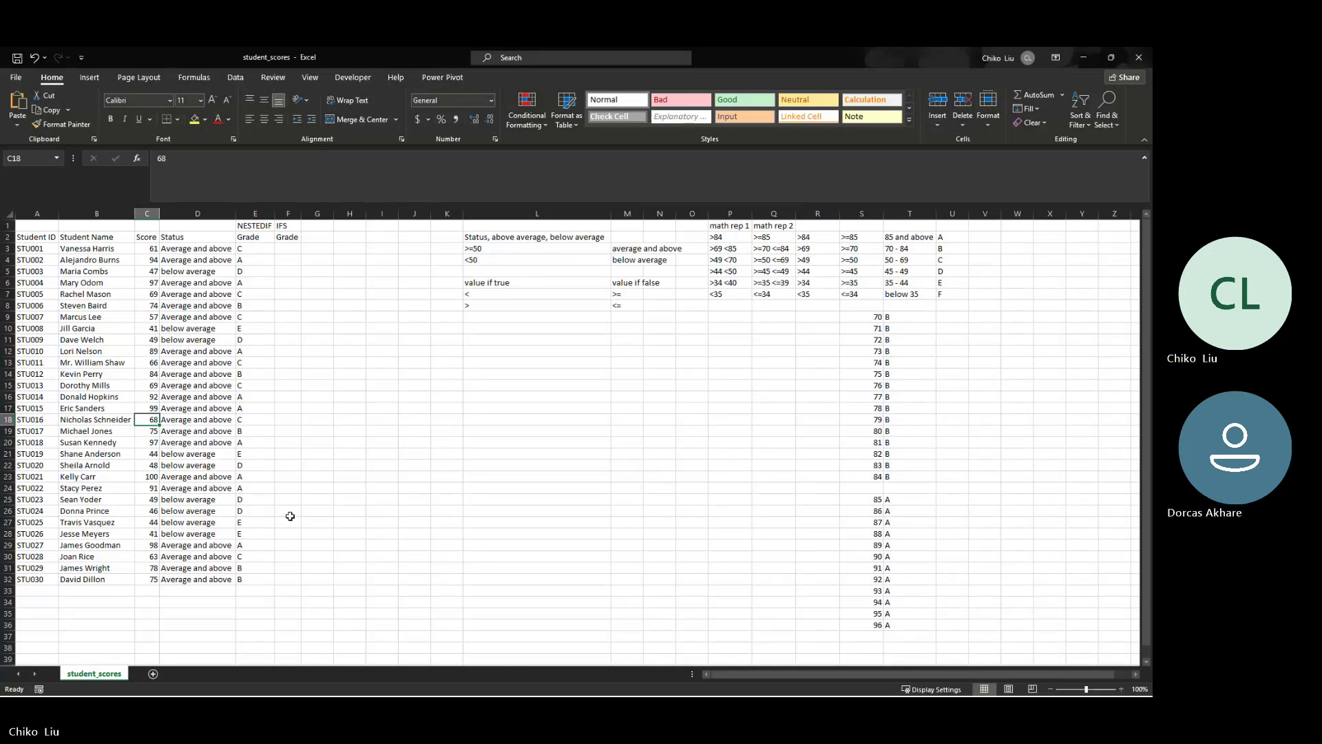
Insert a blank column before the IFS column
click(287, 212)
right_click(287, 209)
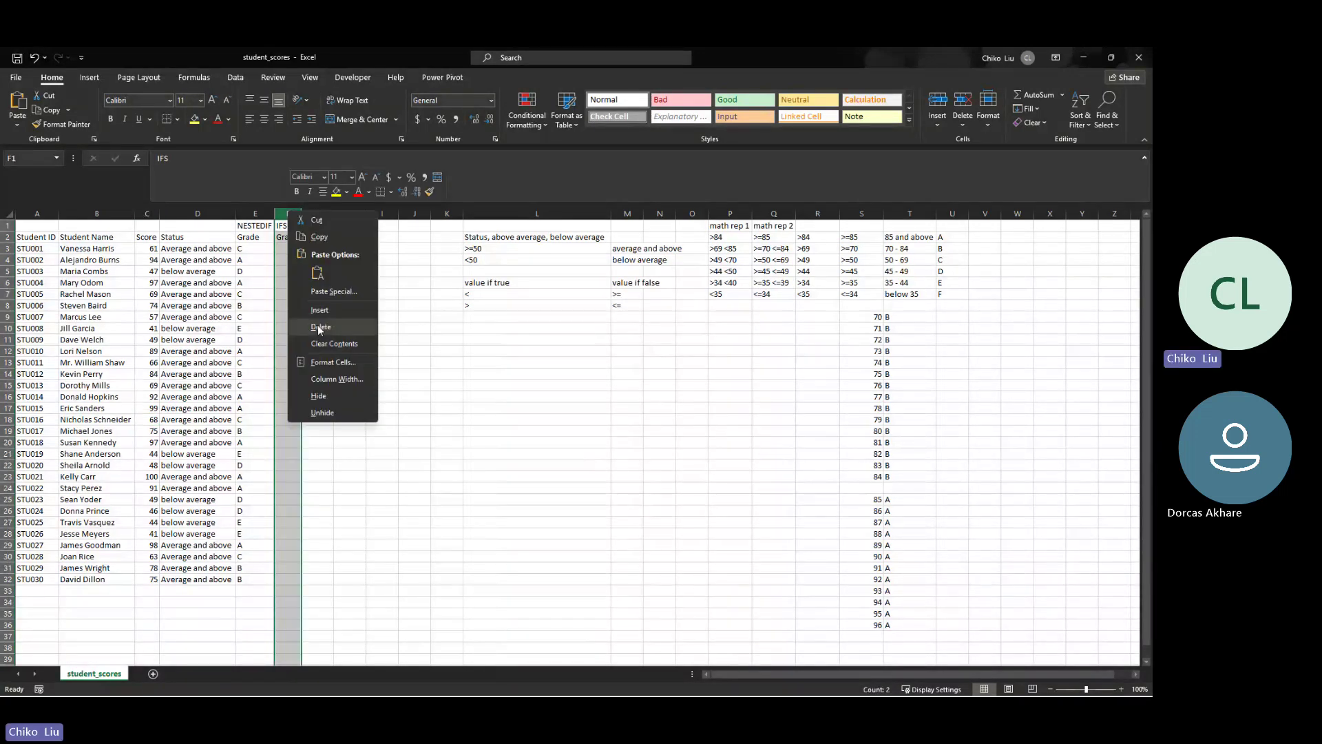
click(317, 325)
Copy the NESTEDIF and Grade headings from E1 and E2 into F1 and F2
click(270, 227)
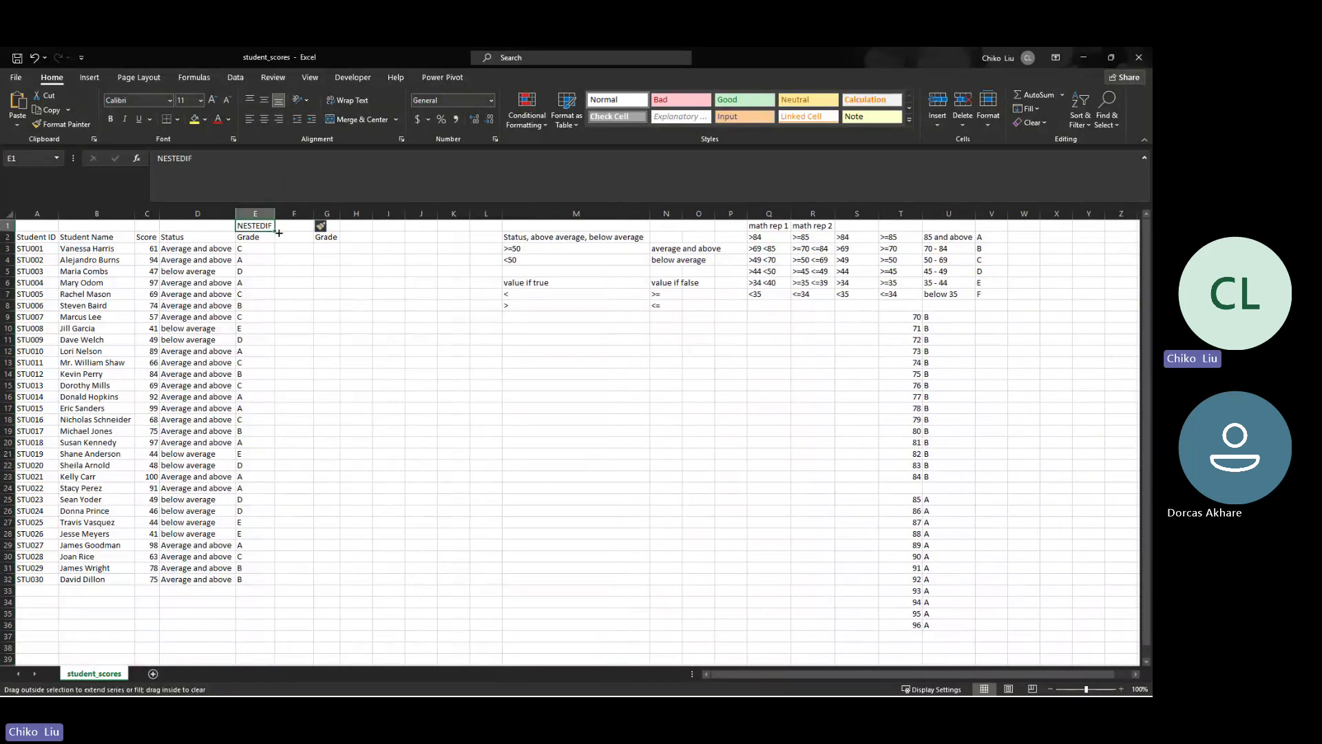
drag(272, 233, 311, 230)
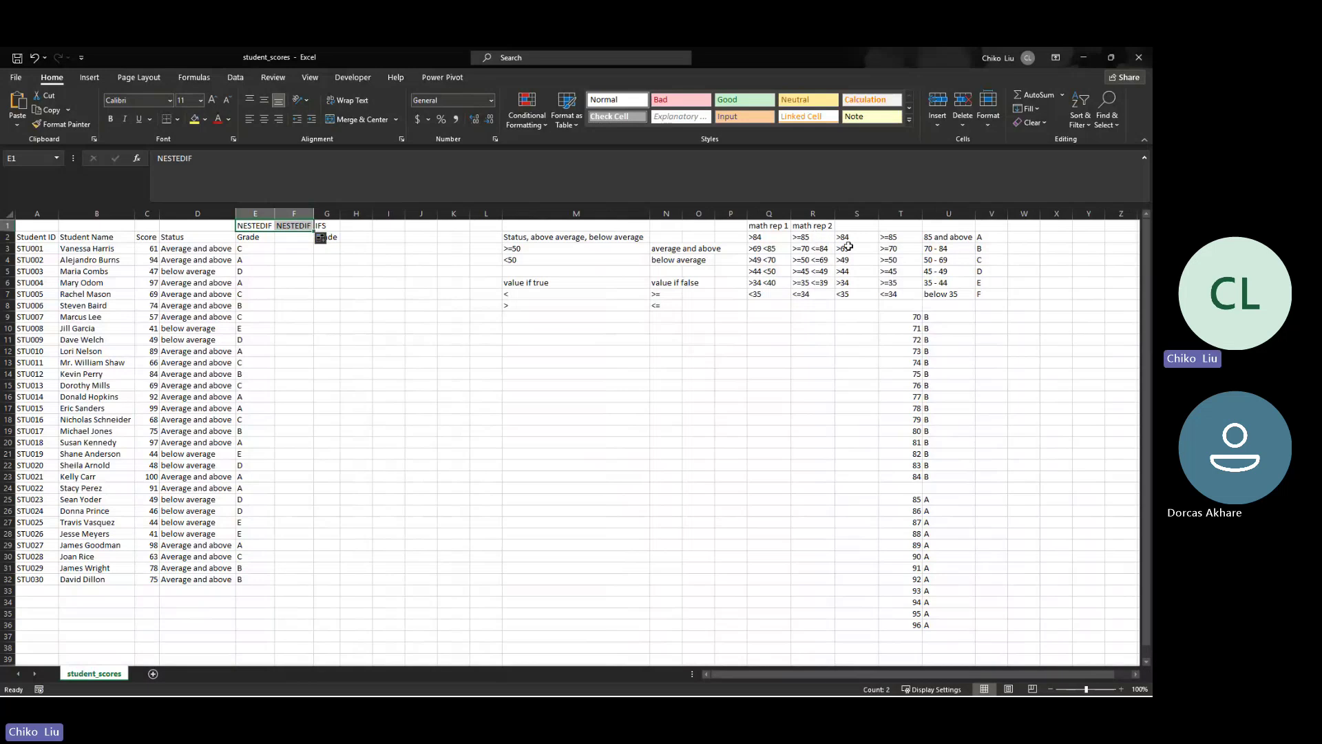
drag(888, 237, 888, 294)
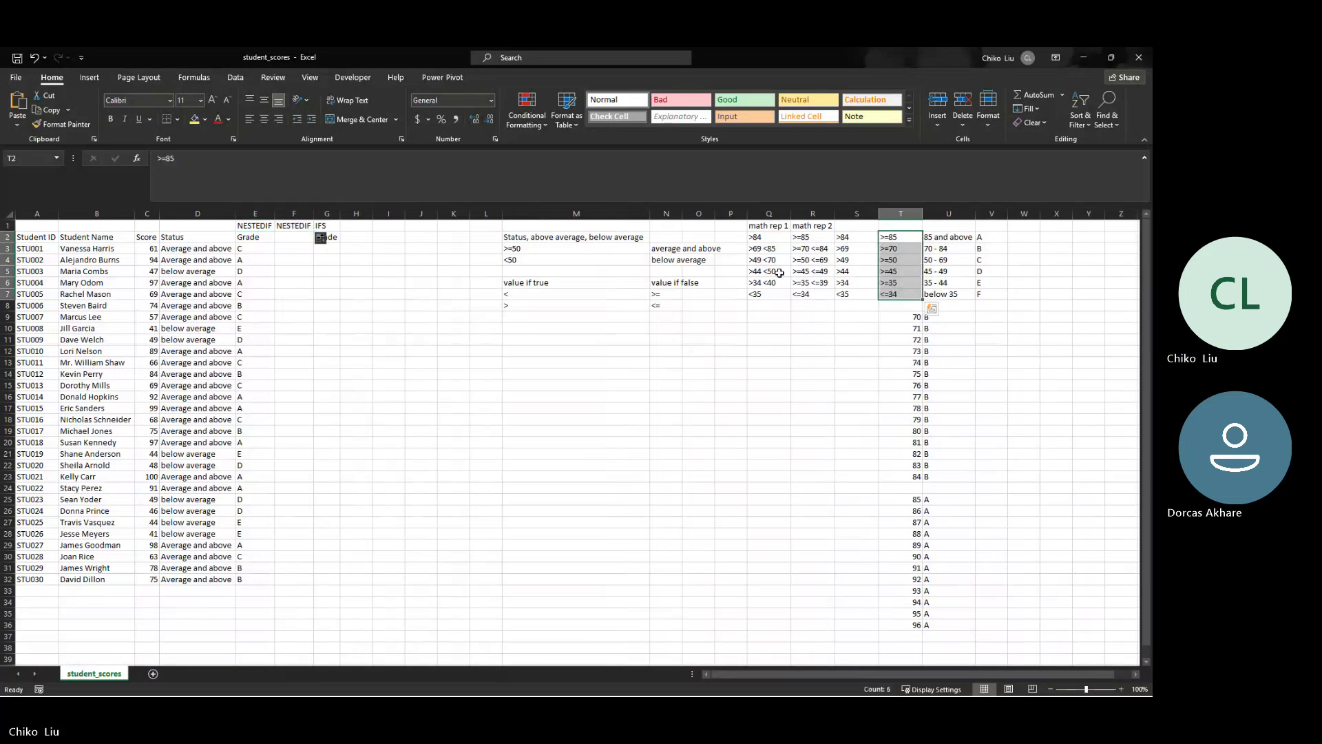
click(261, 237)
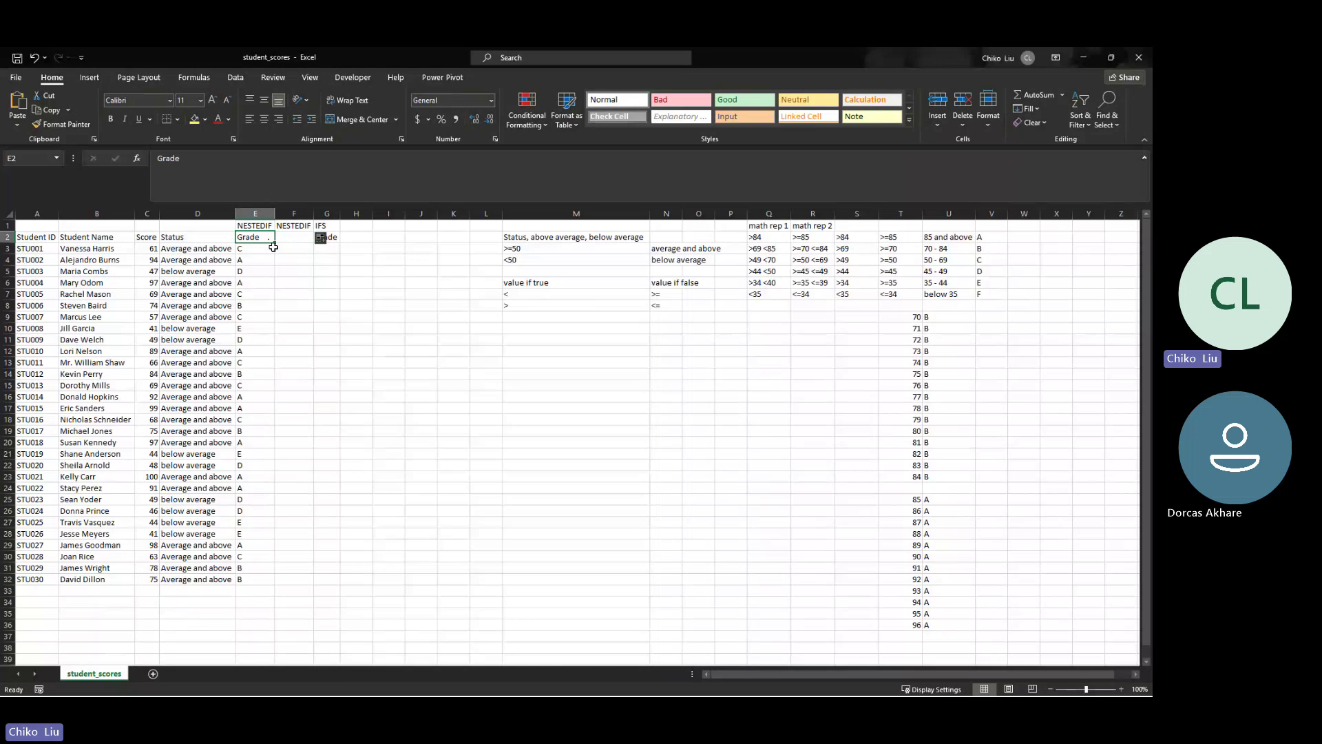
drag(274, 243, 297, 244)
key(Down)
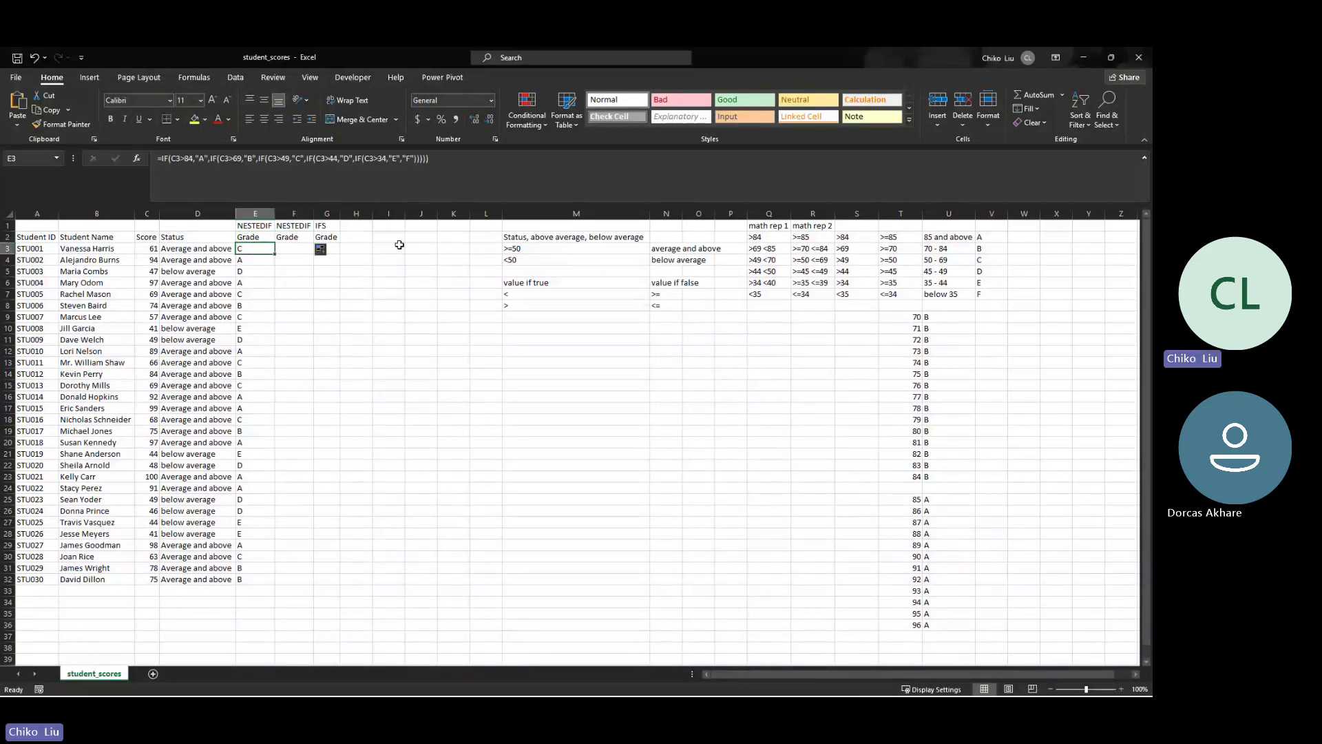
Fill the ">=" grading conditions in T2:T7 with standard red
drag(857, 237, 857, 296)
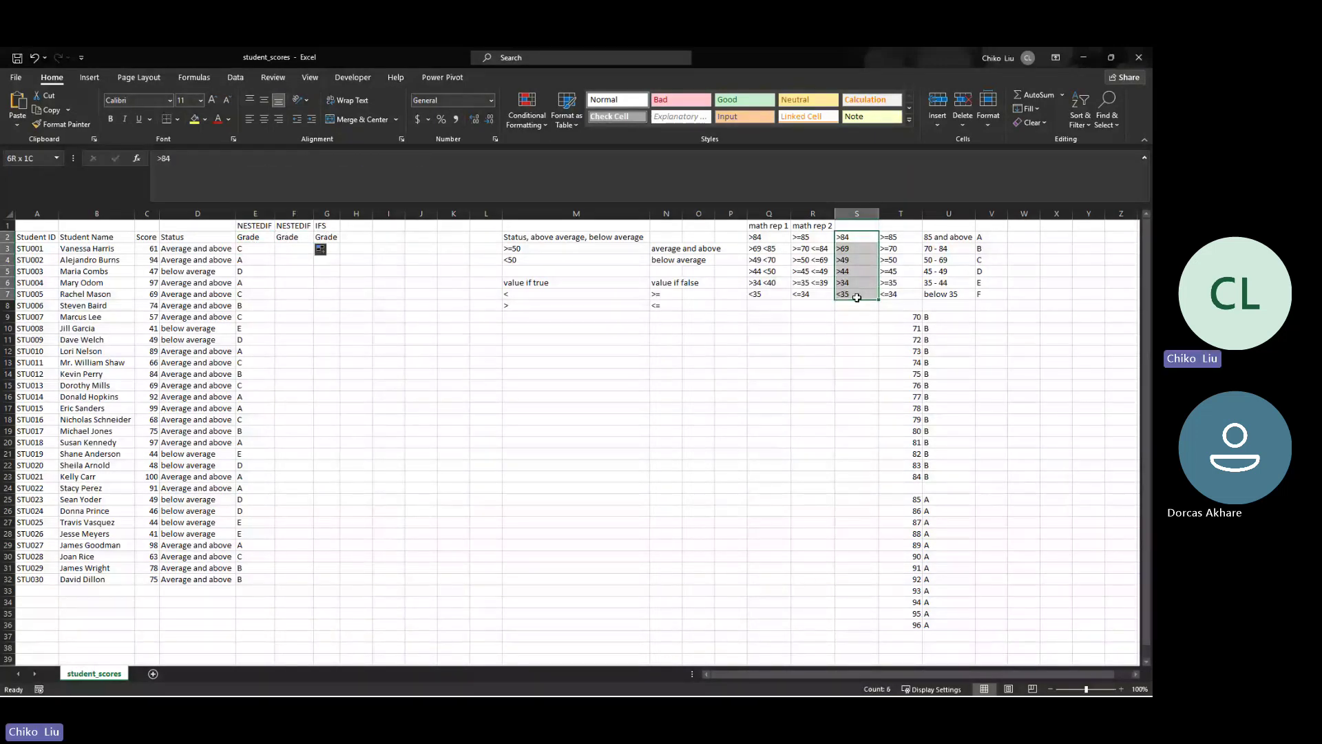
drag(889, 237, 888, 292)
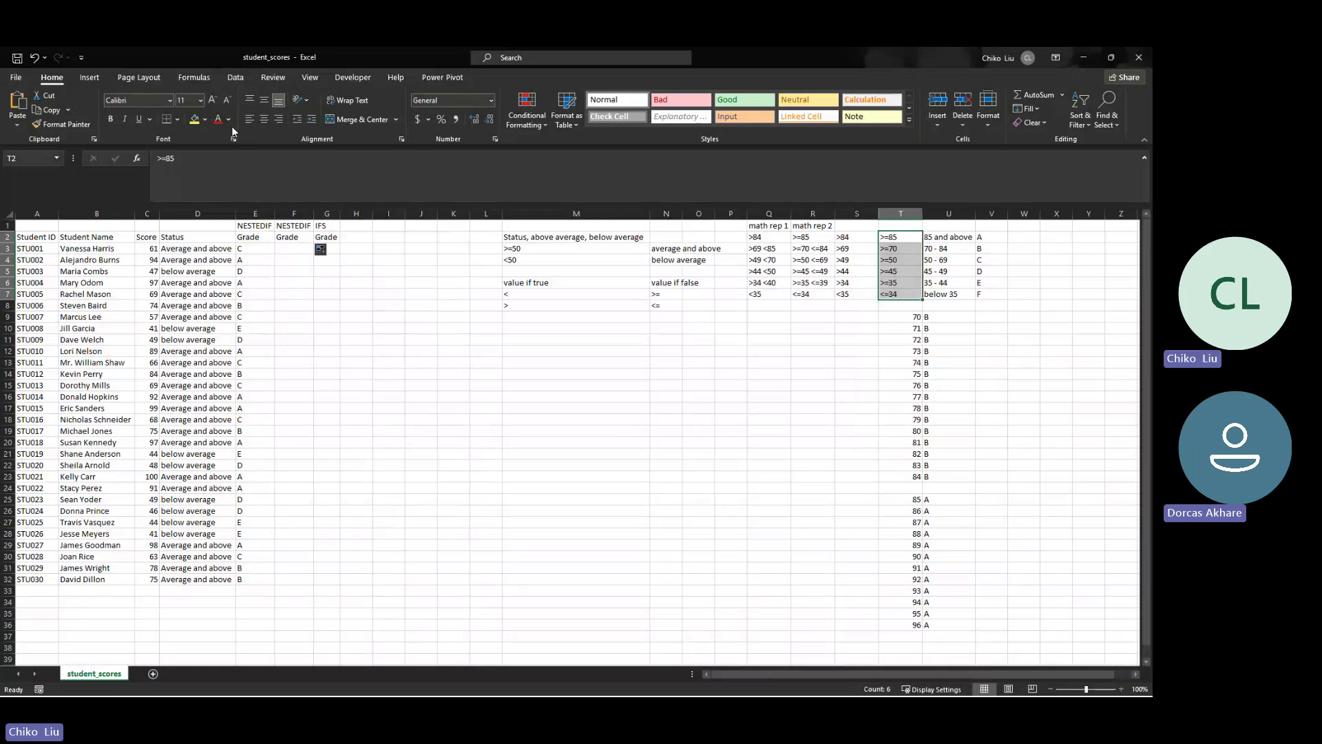
click(205, 120)
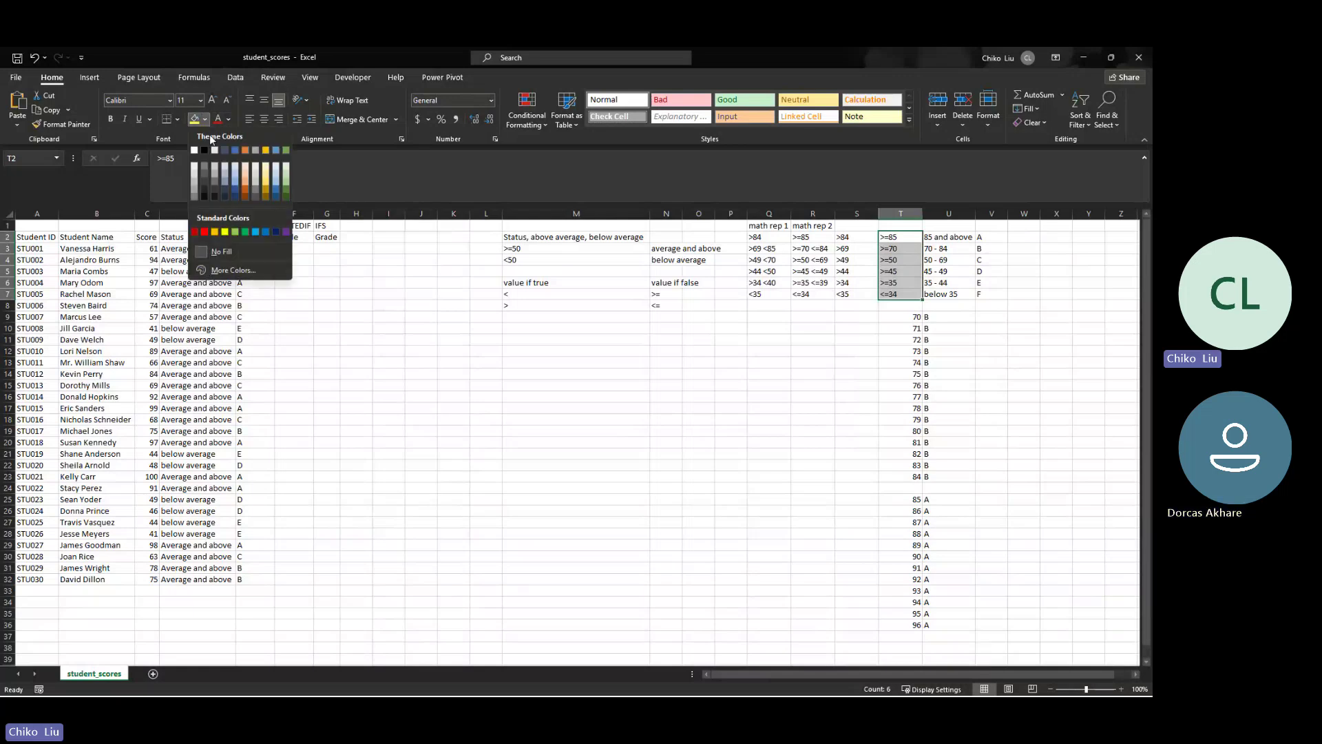
click(204, 232)
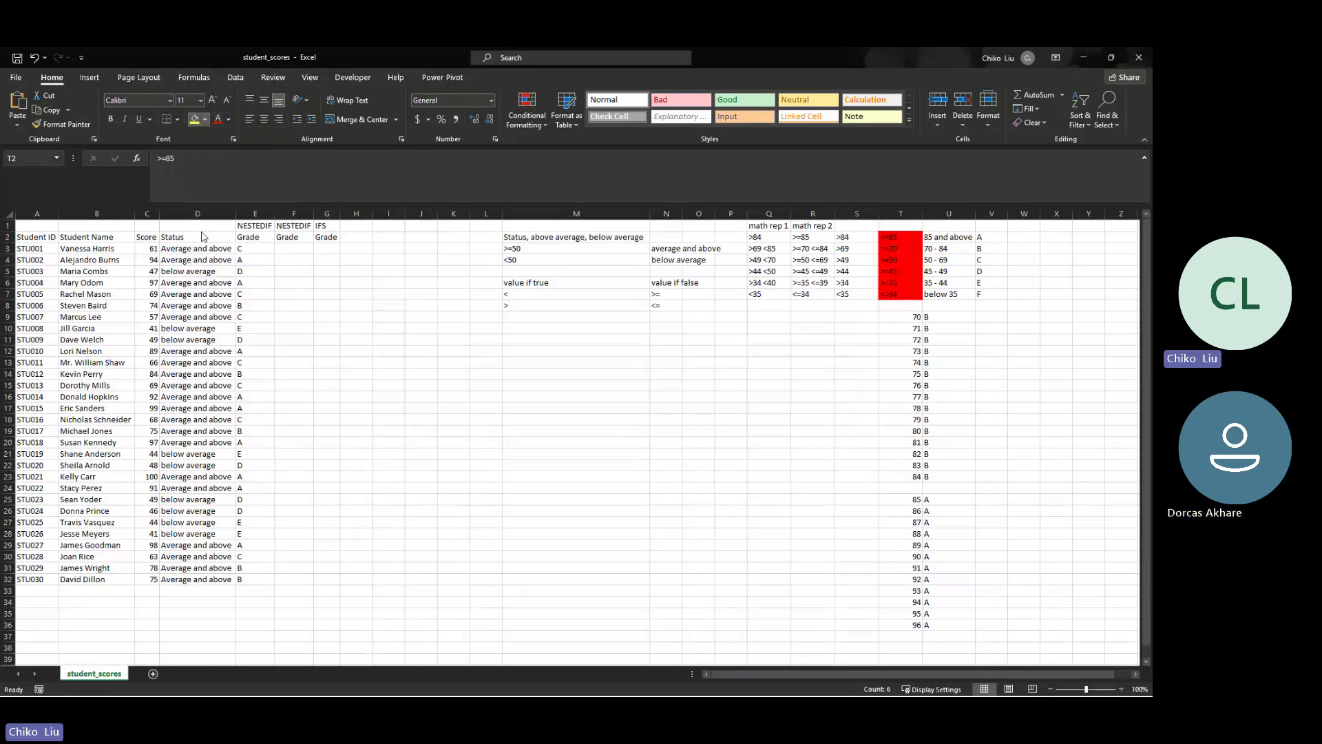
Label the red condition column by entering "TRY THIS" in T1
click(899, 221)
text(TRY)
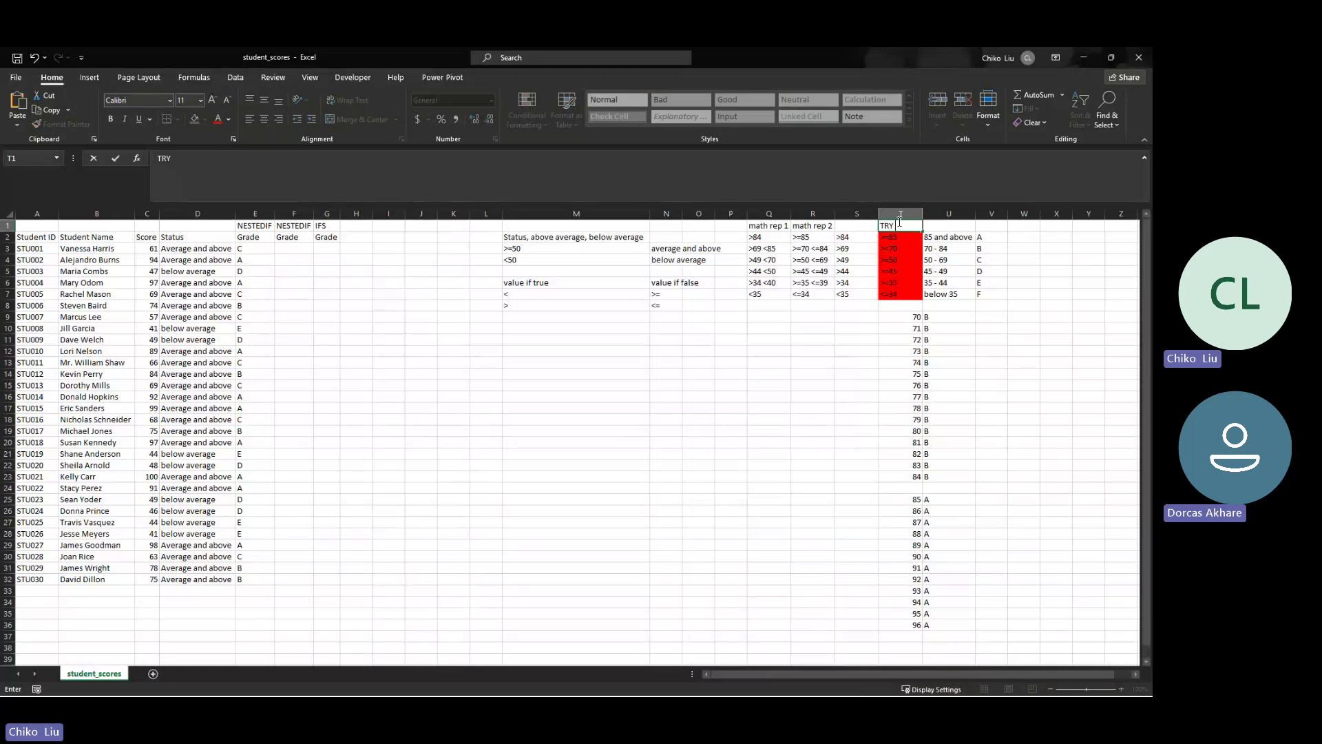
text( THIS)
key(Return)
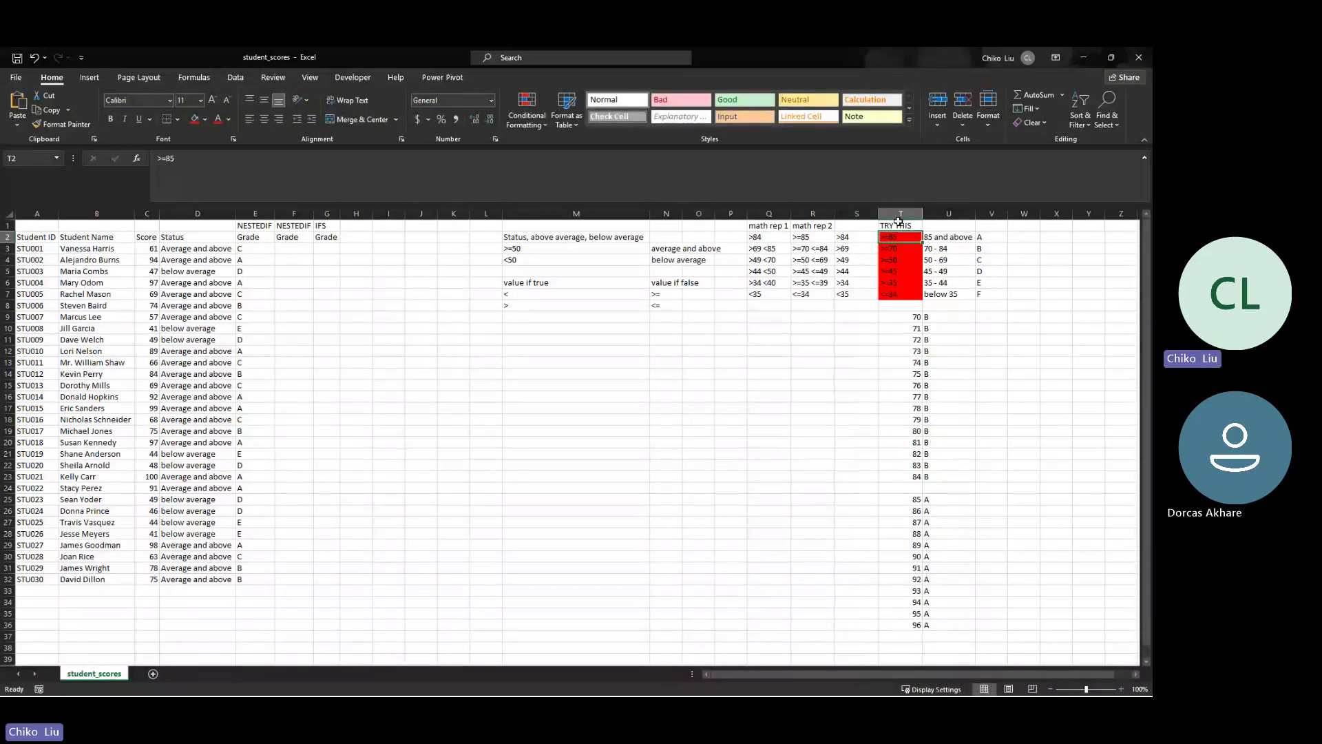
key(Down)
key(Down)
key(Down)
key(Down)
key(Down)
key(Up)
key(Up)
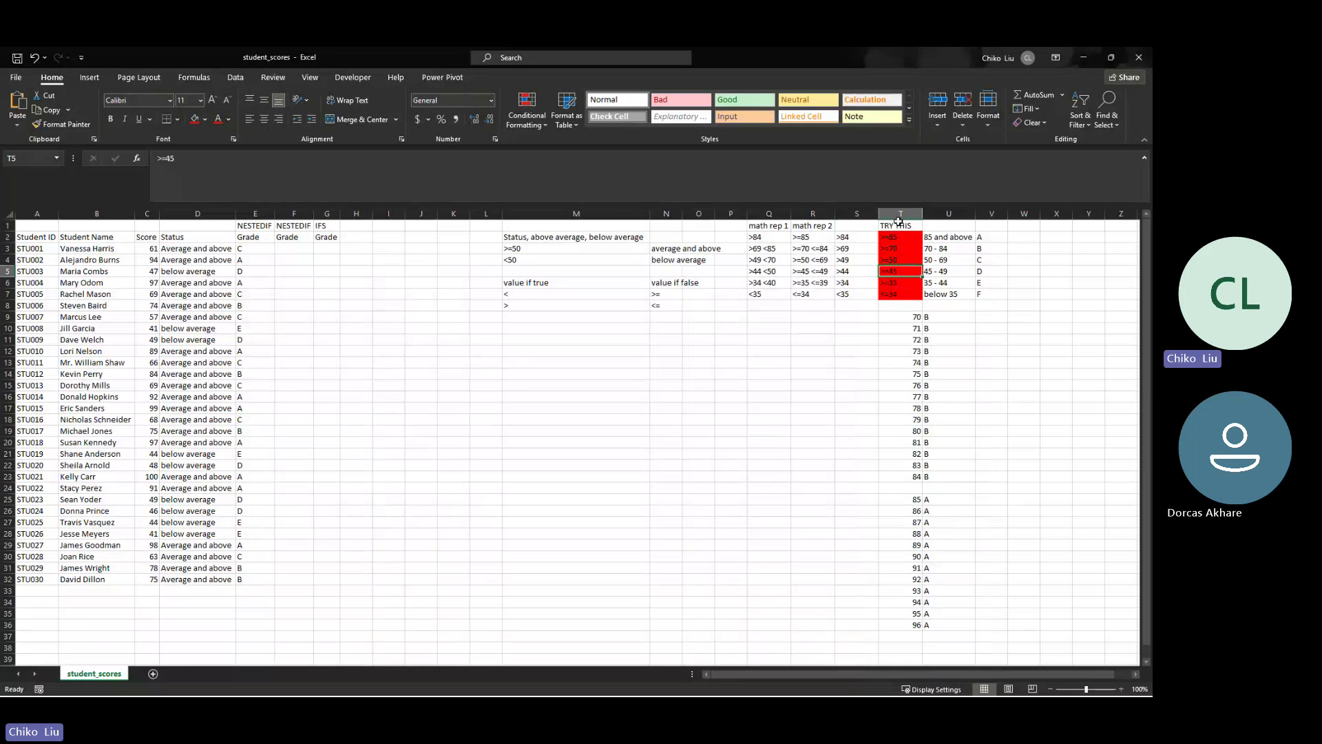
Fill the grading conditions in S2:S7 with a light green theme color
key(Left)
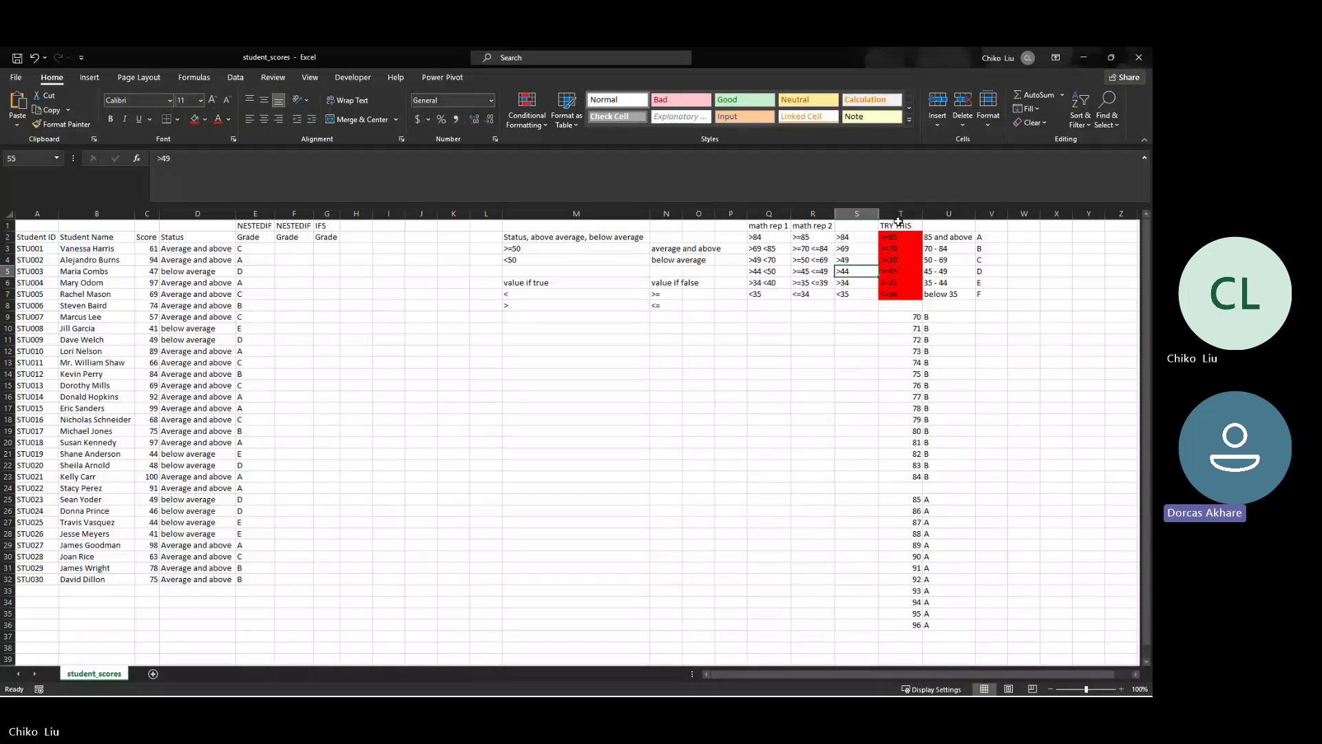
key(Up)
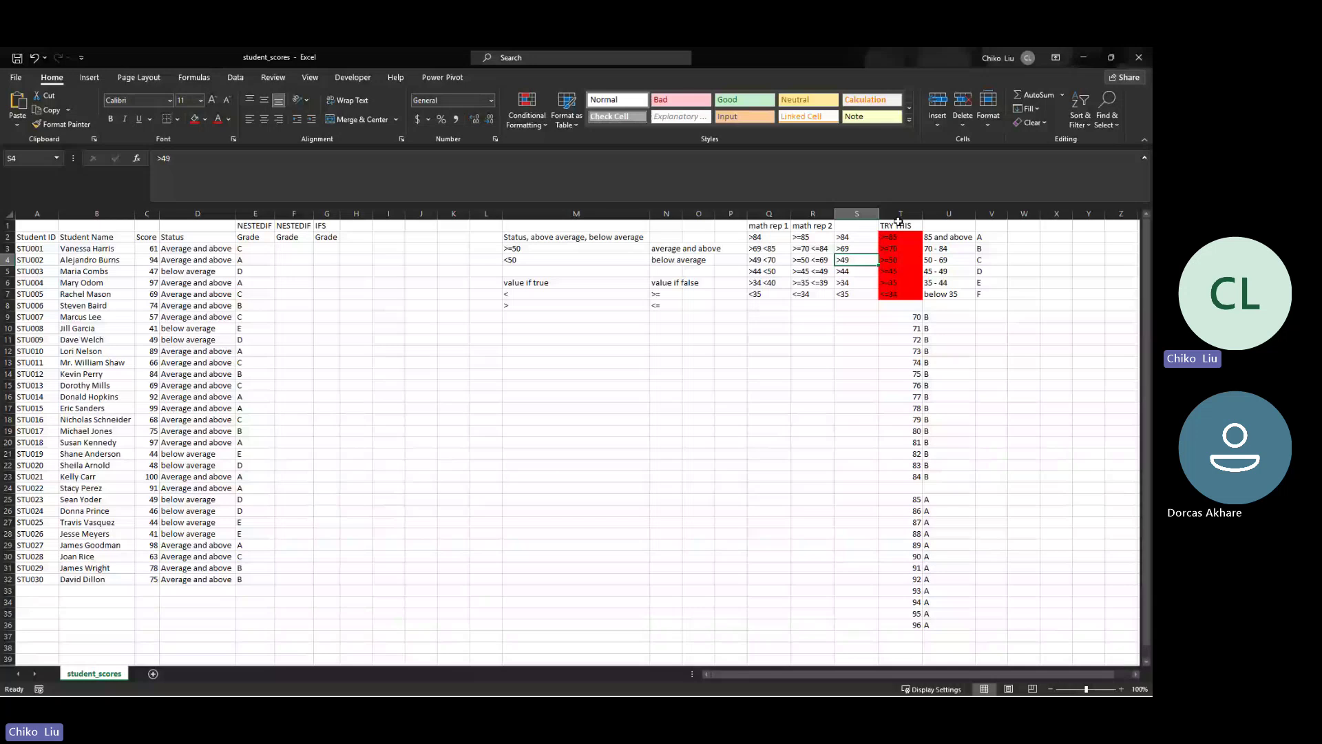
key(ctrl+Up)
key(ctrl+shift+Down)
key(alt)
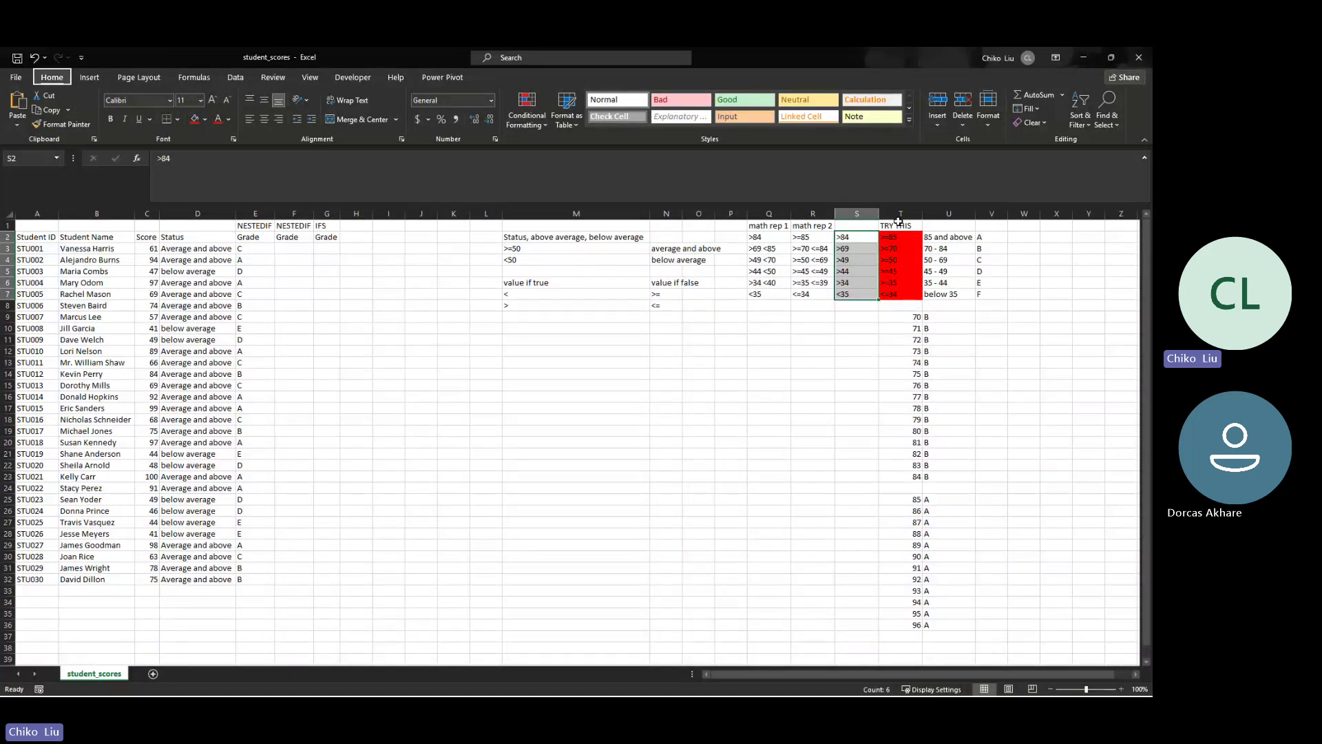
key(h)
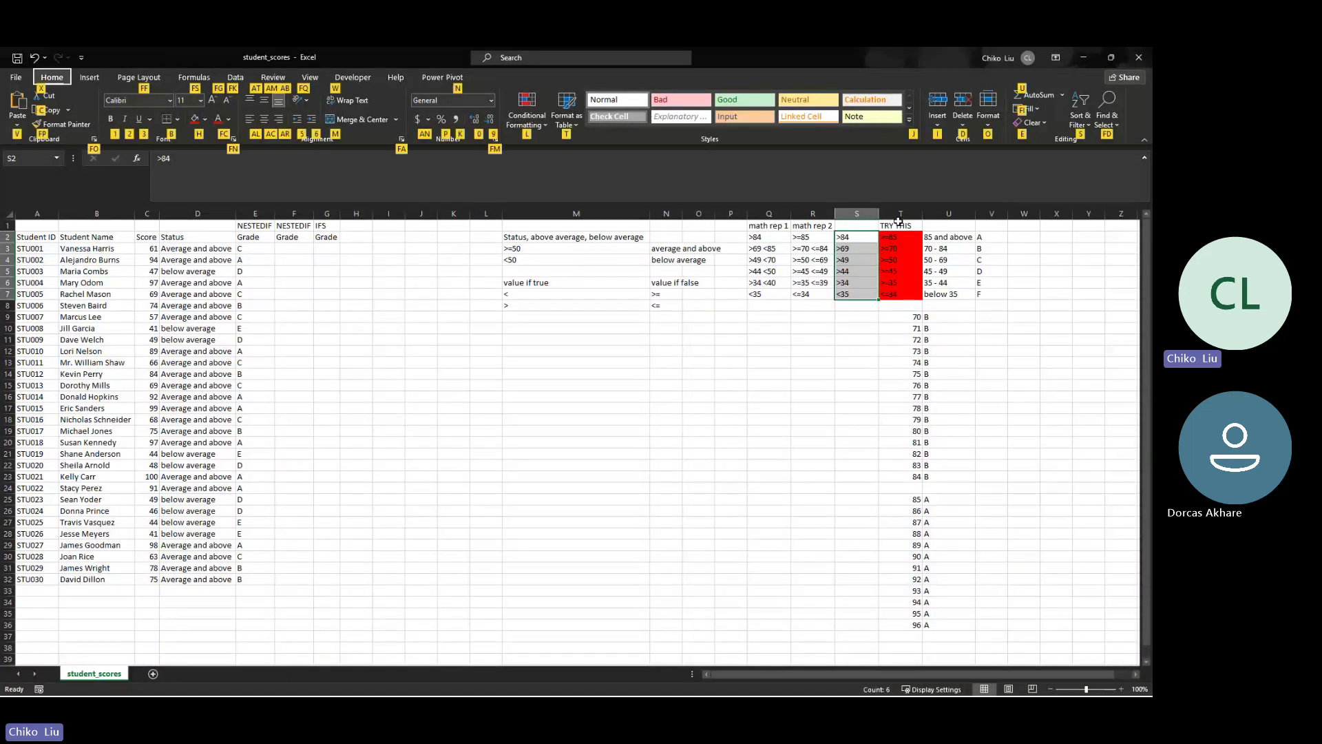
key(h)
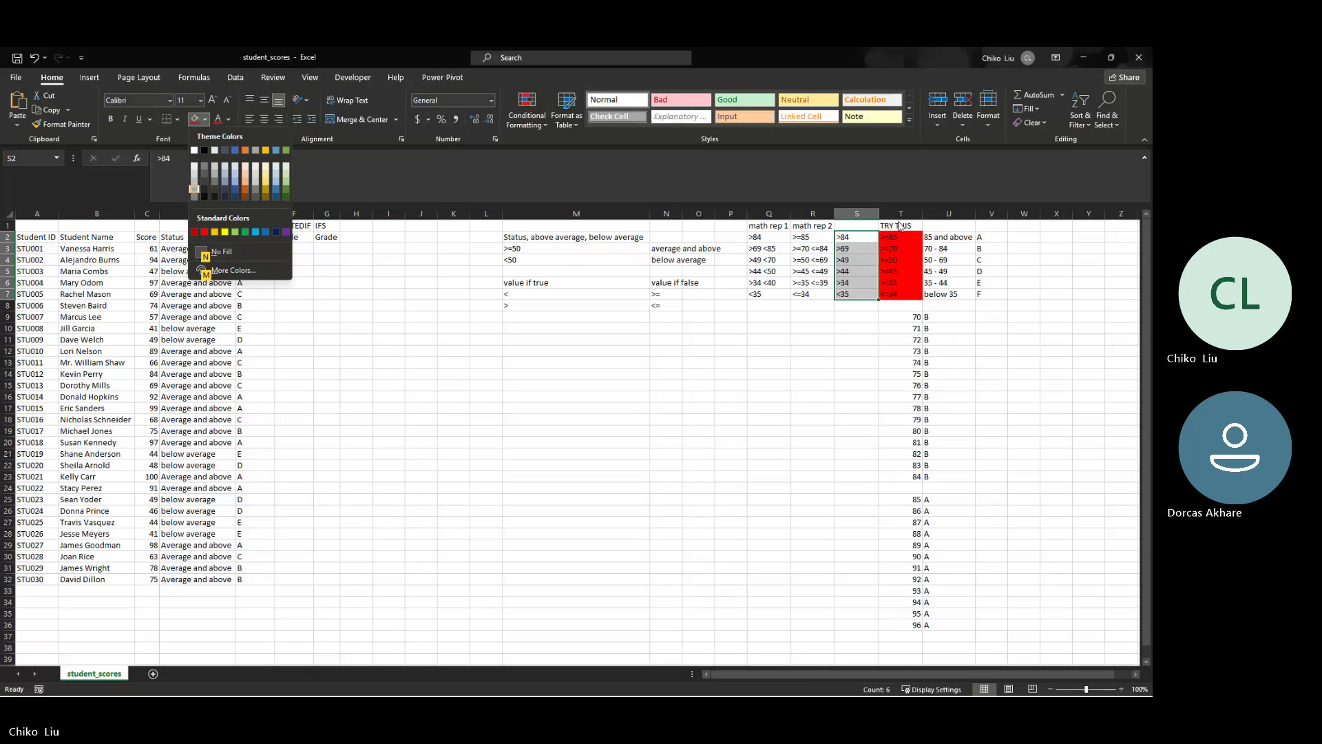
key(Down)
key(Right)
key(Right)
key(Right)
key(Right)
key(Right)
key(Right)
key(Right)
key(Right)
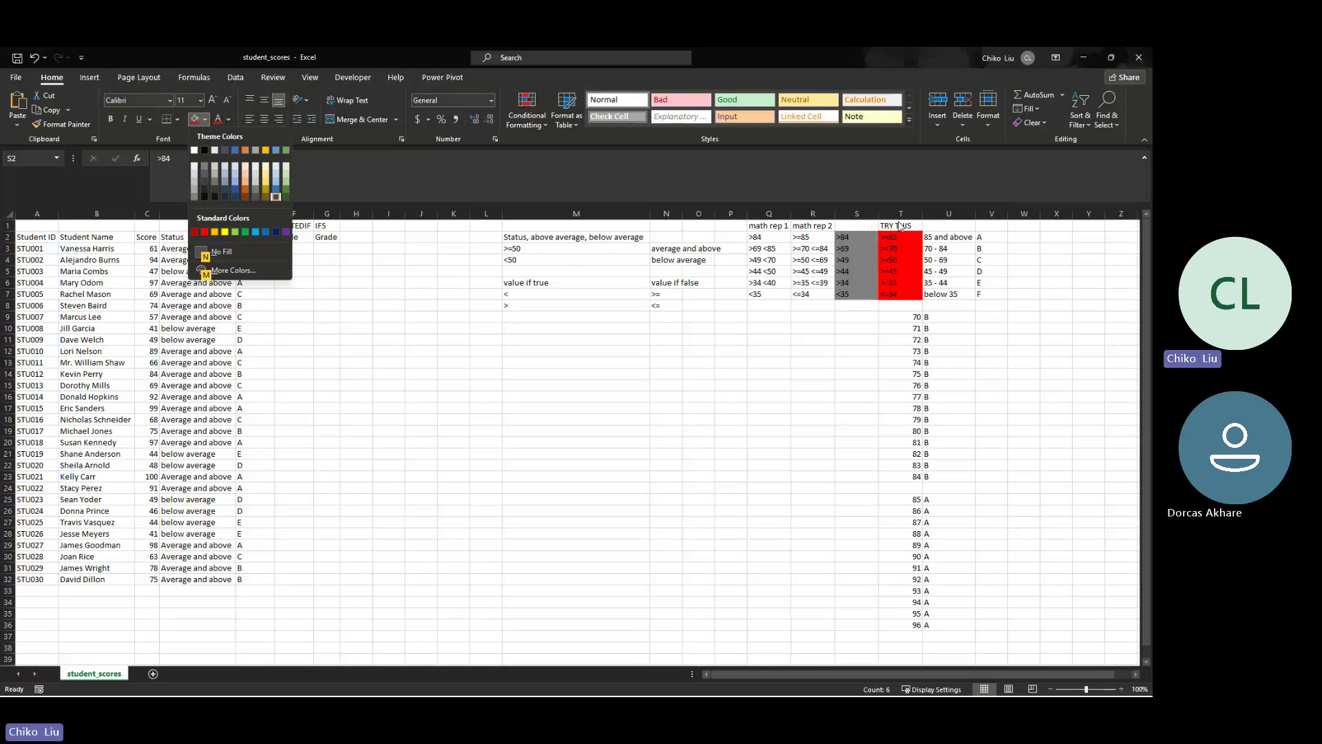
key(Right)
key(Up)
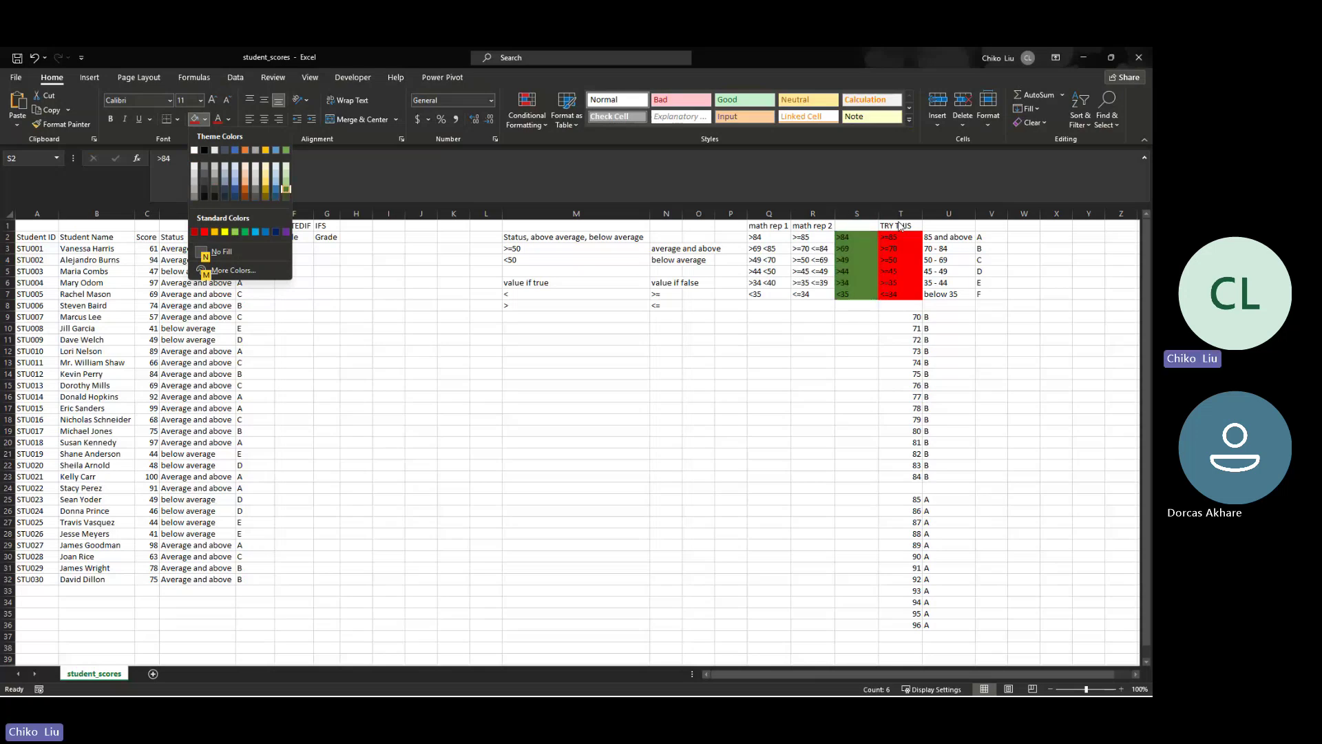
key(Up)
key(Return)
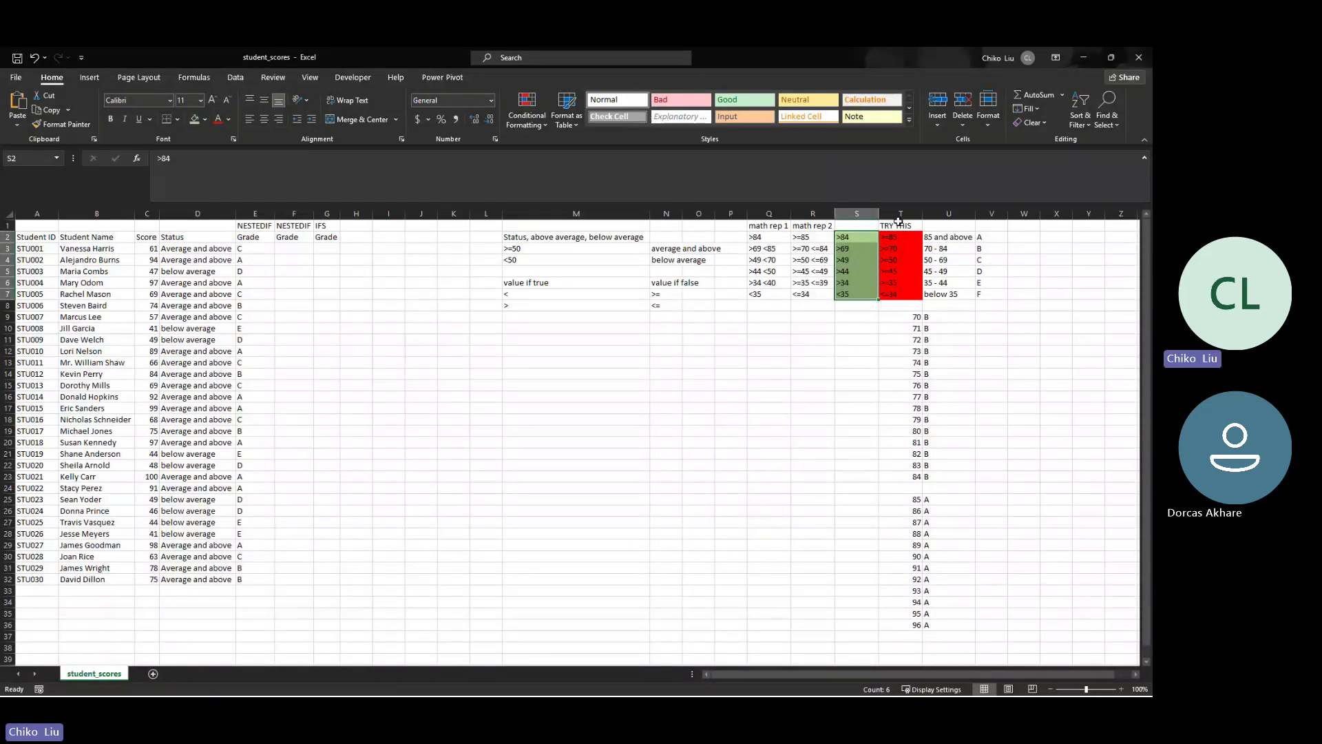
Save the file as an Excel Workbook named student_scores in the Downloads folder
key(ctrl+s)
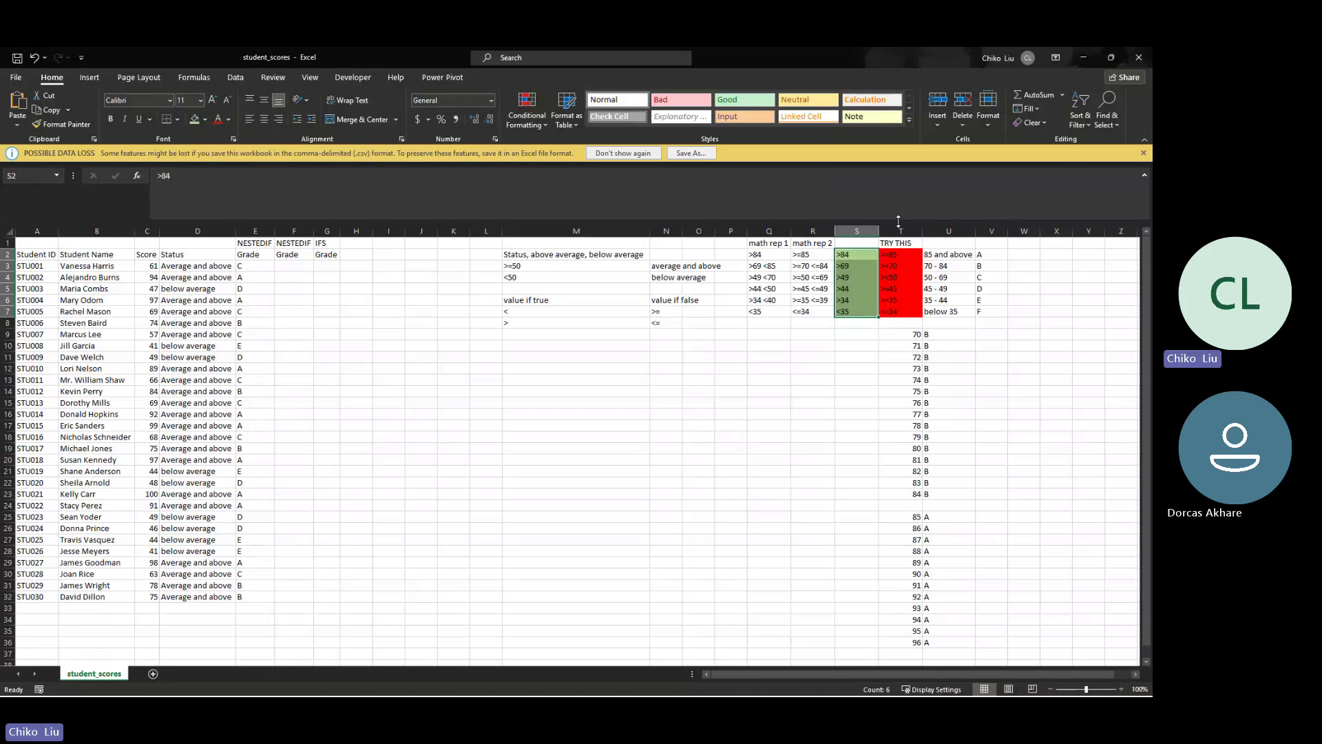
click(697, 154)
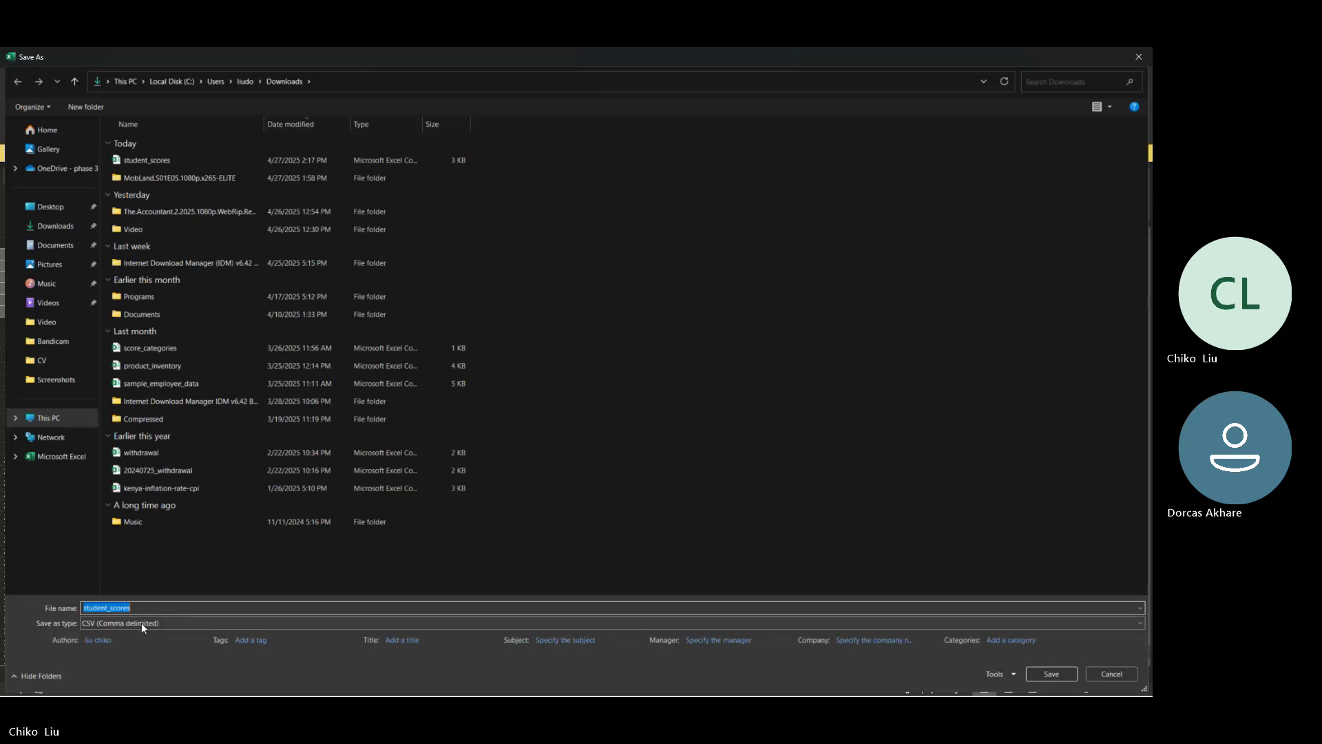
click(142, 622)
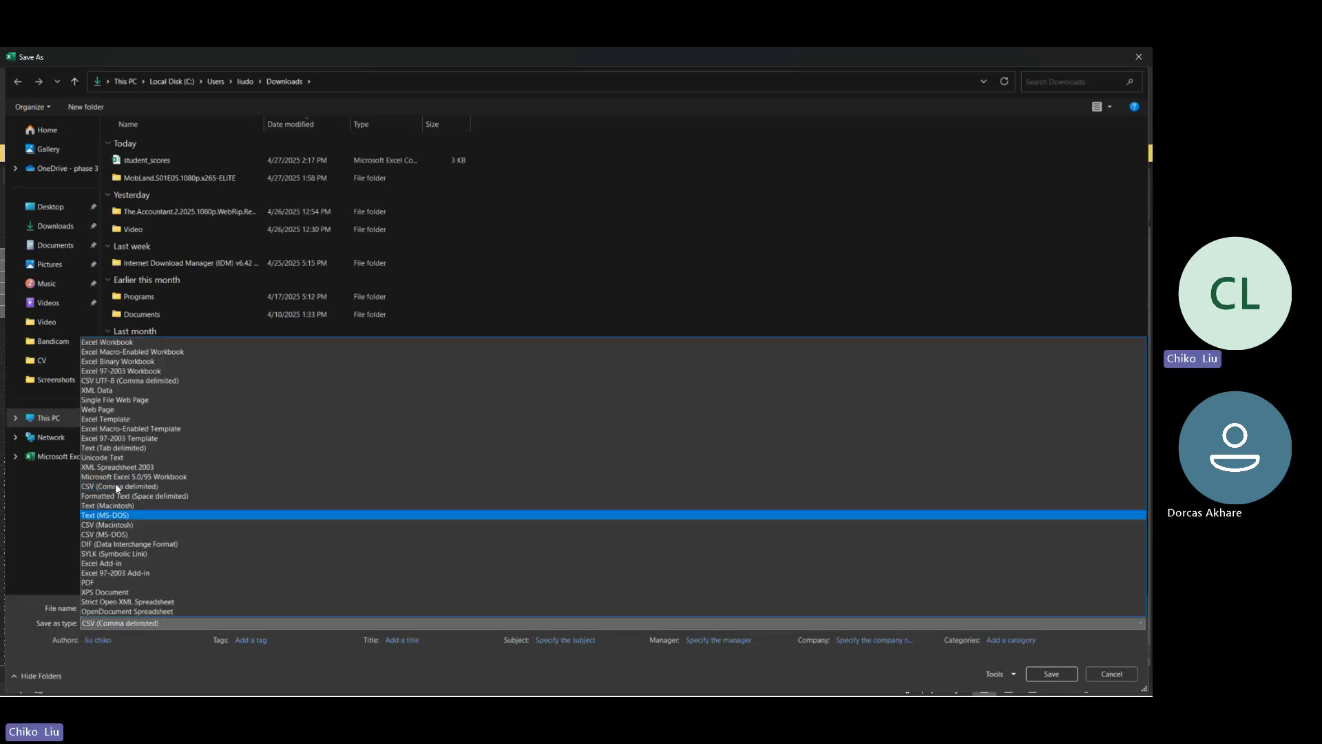
click(107, 342)
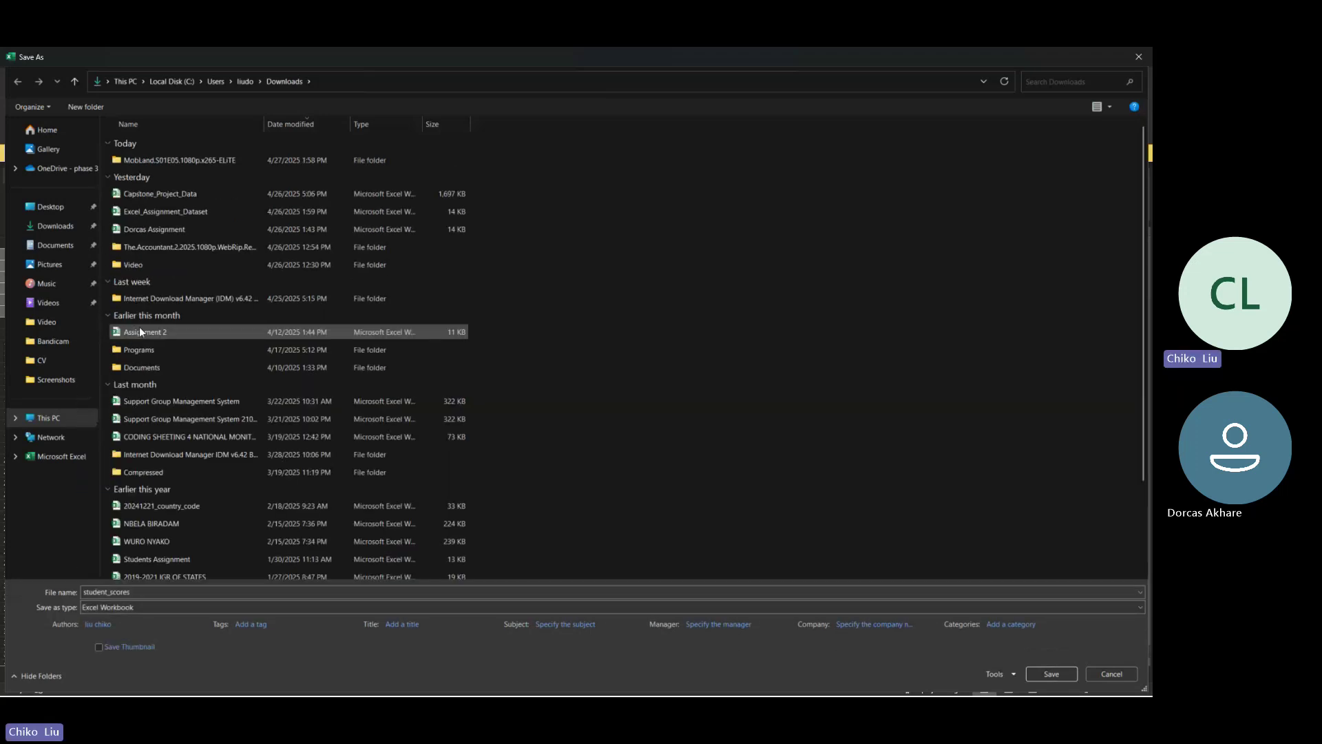
click(1042, 669)
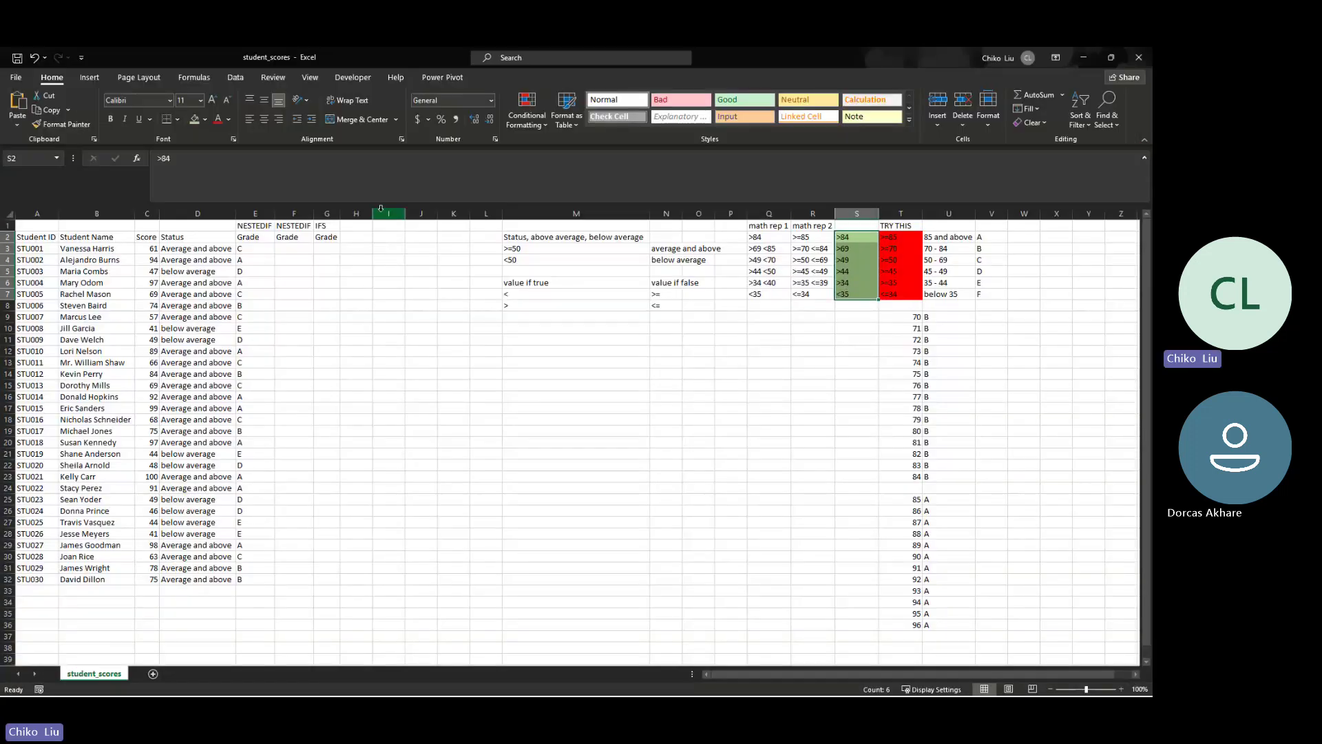
Insert an IFS function in G3 under the IFS Grade heading
click(320, 247)
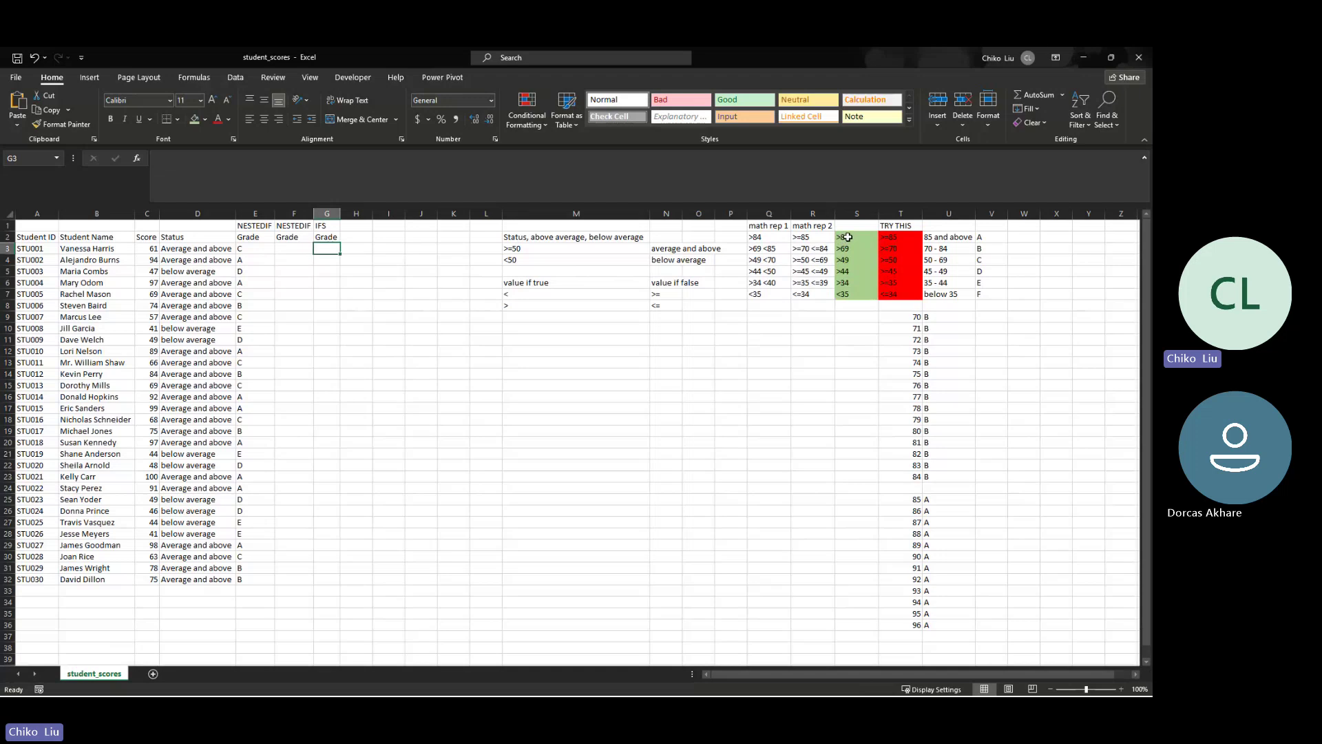
drag(847, 237, 851, 300)
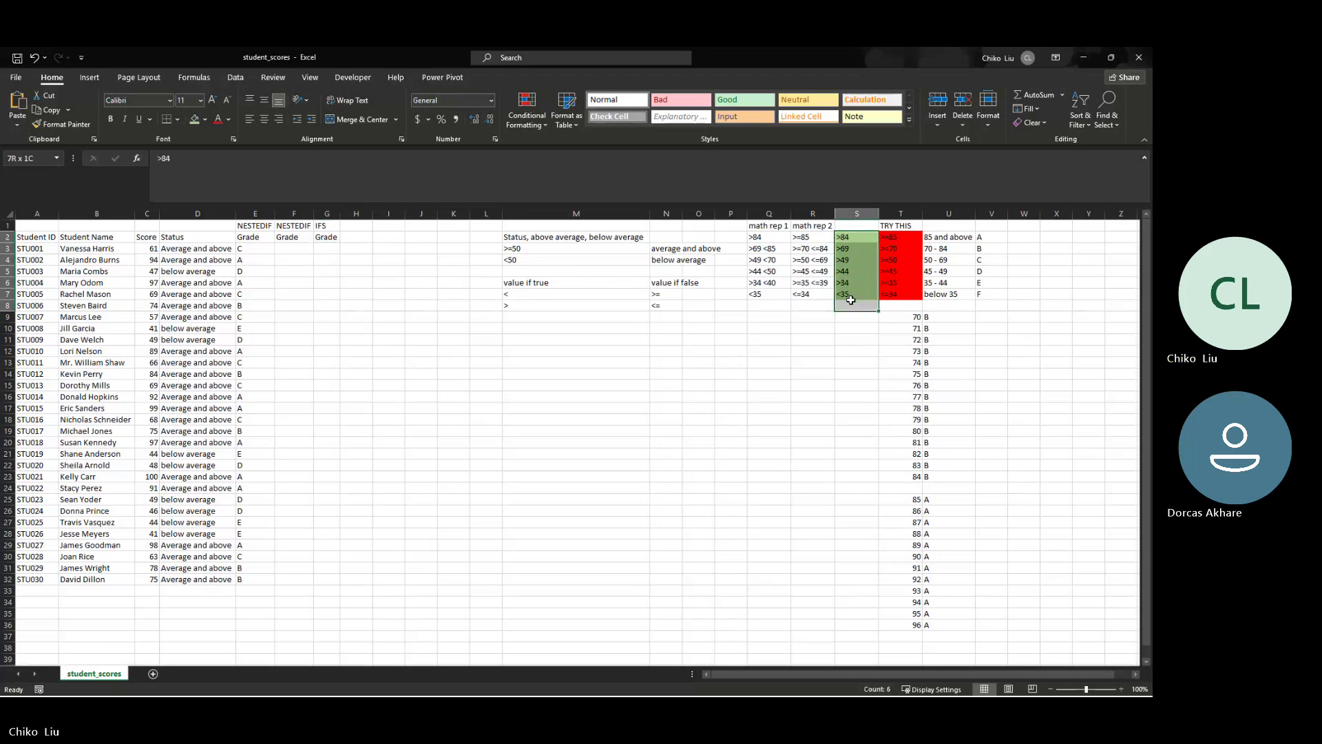
click(326, 249)
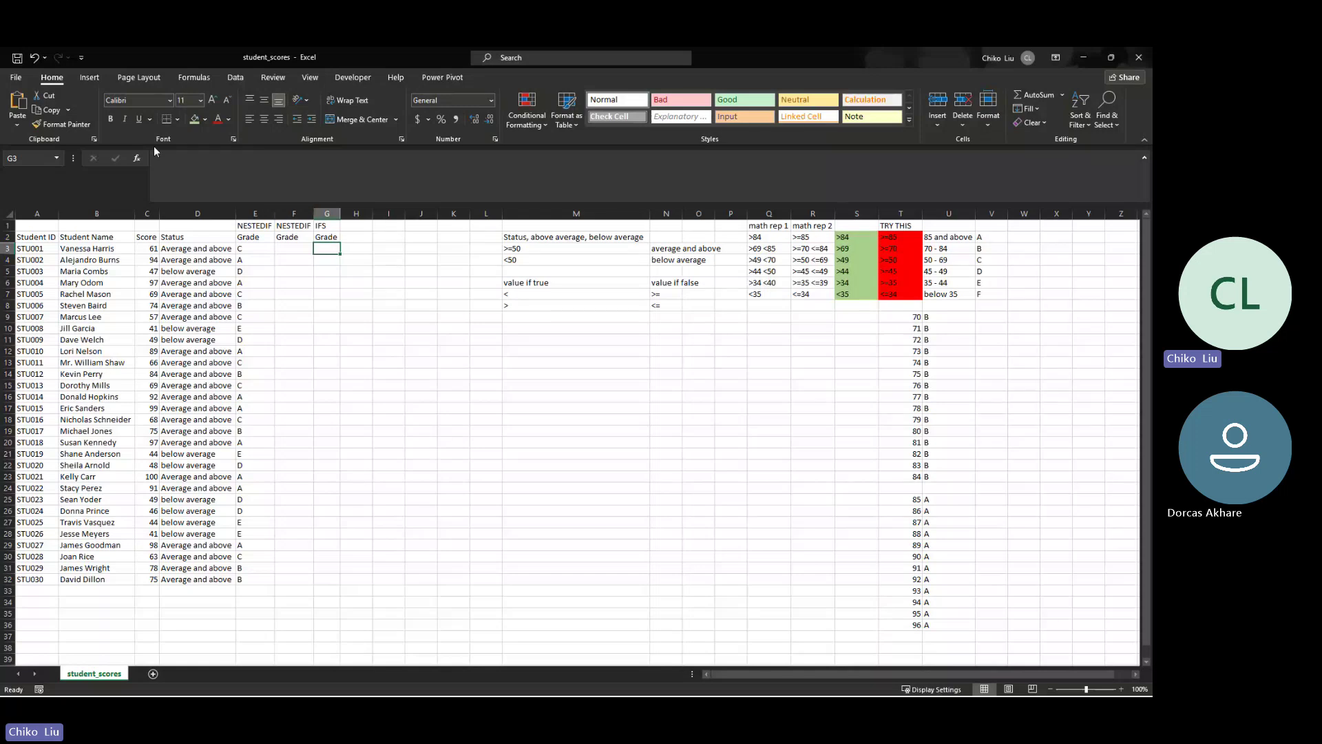
click(136, 157)
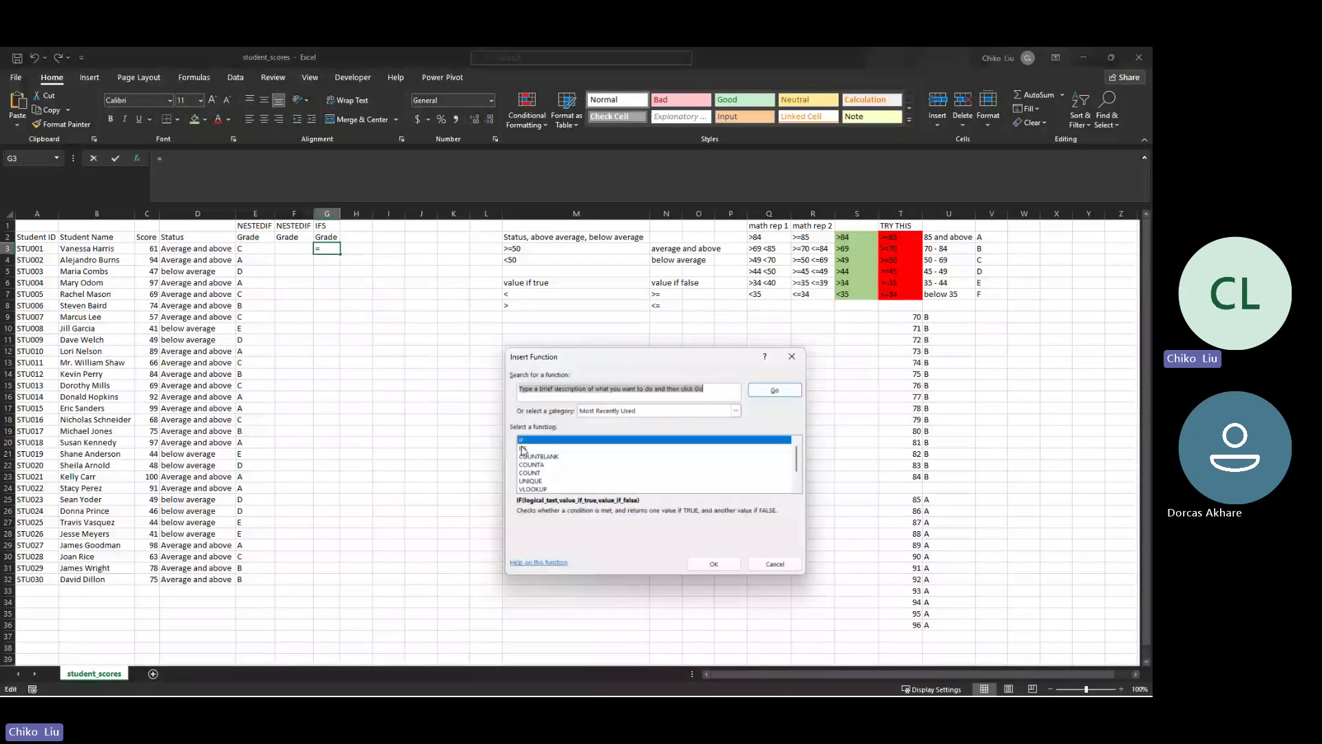
click(523, 448)
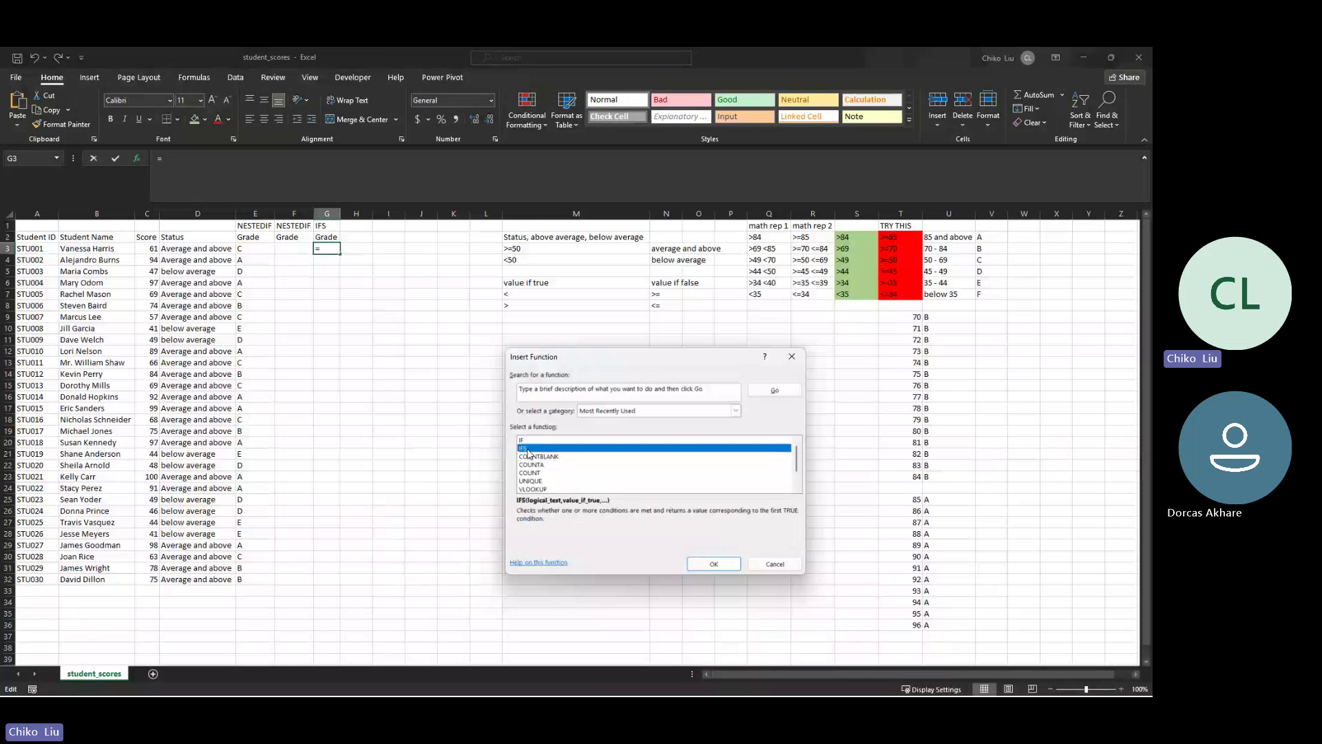
click(714, 563)
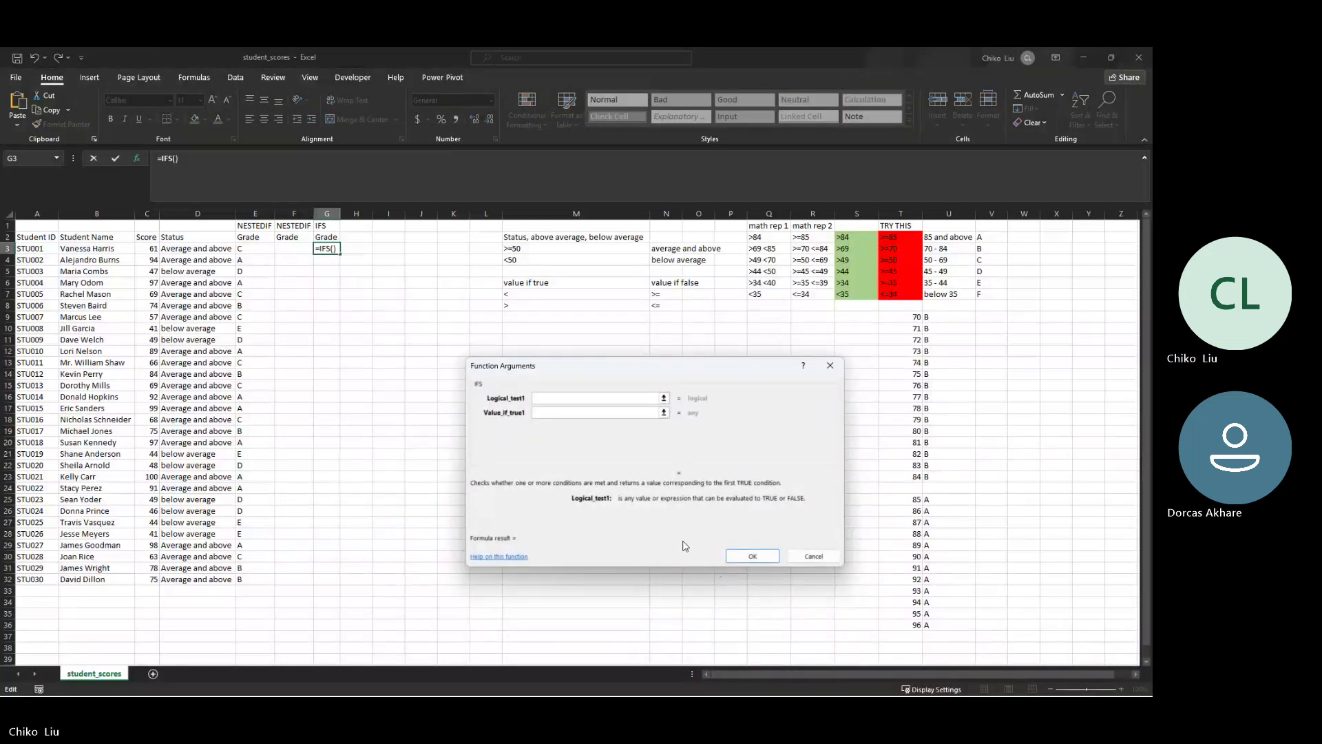
Set the first IFS condition to C3>=85 with the result "A"
click(150, 248)
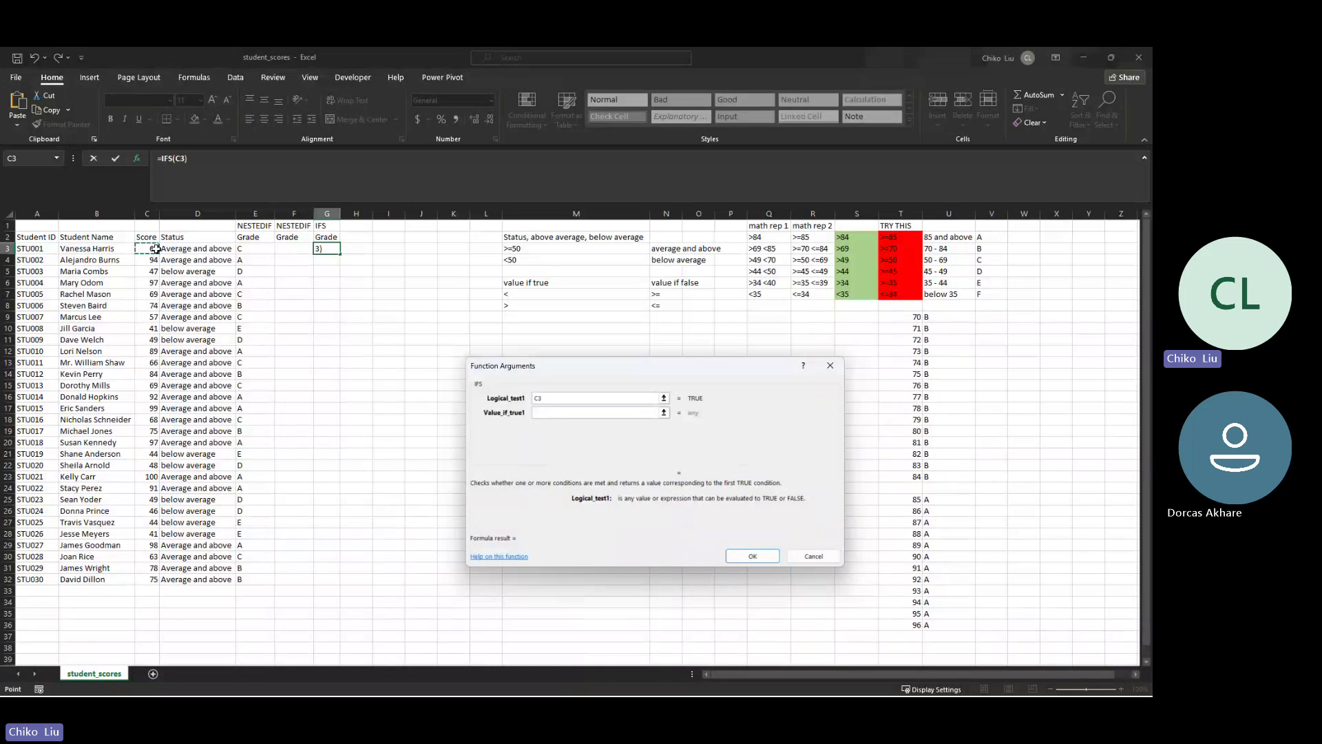
text(>=85)
click(617, 411)
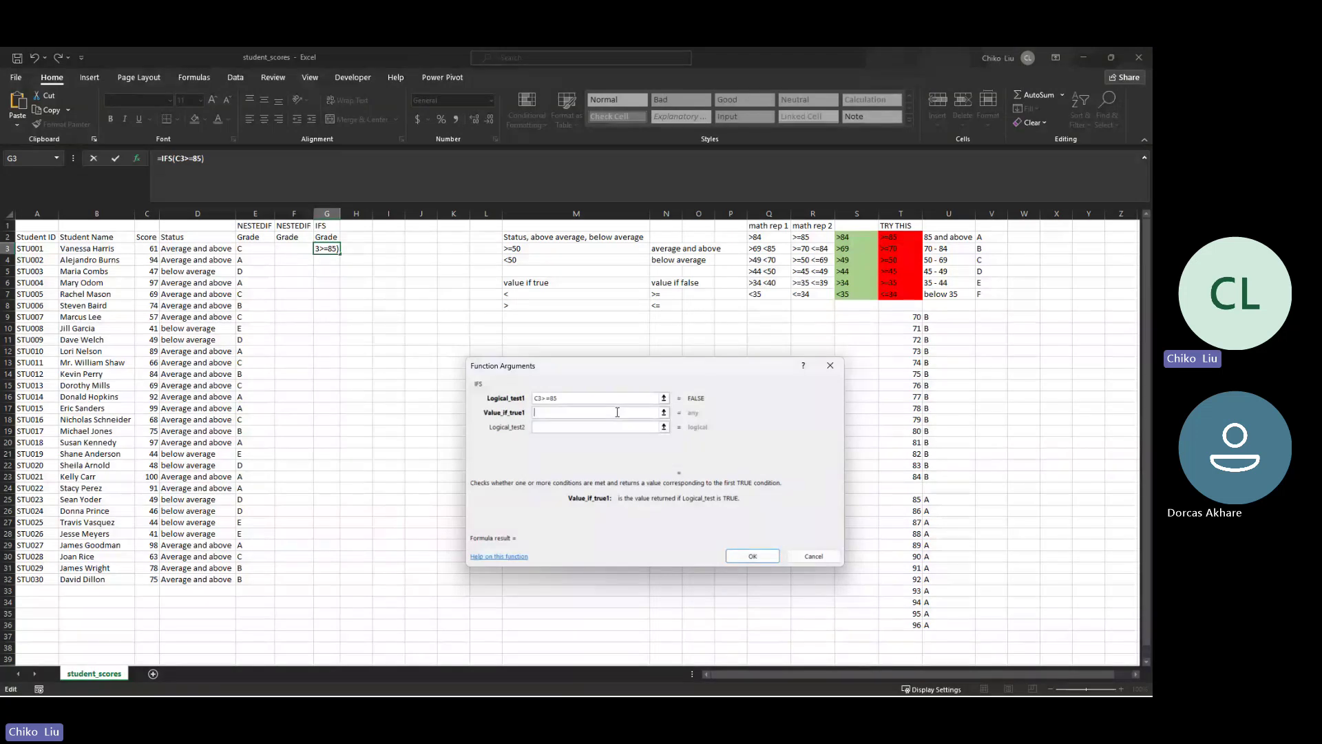
text(A)
key(Tab)
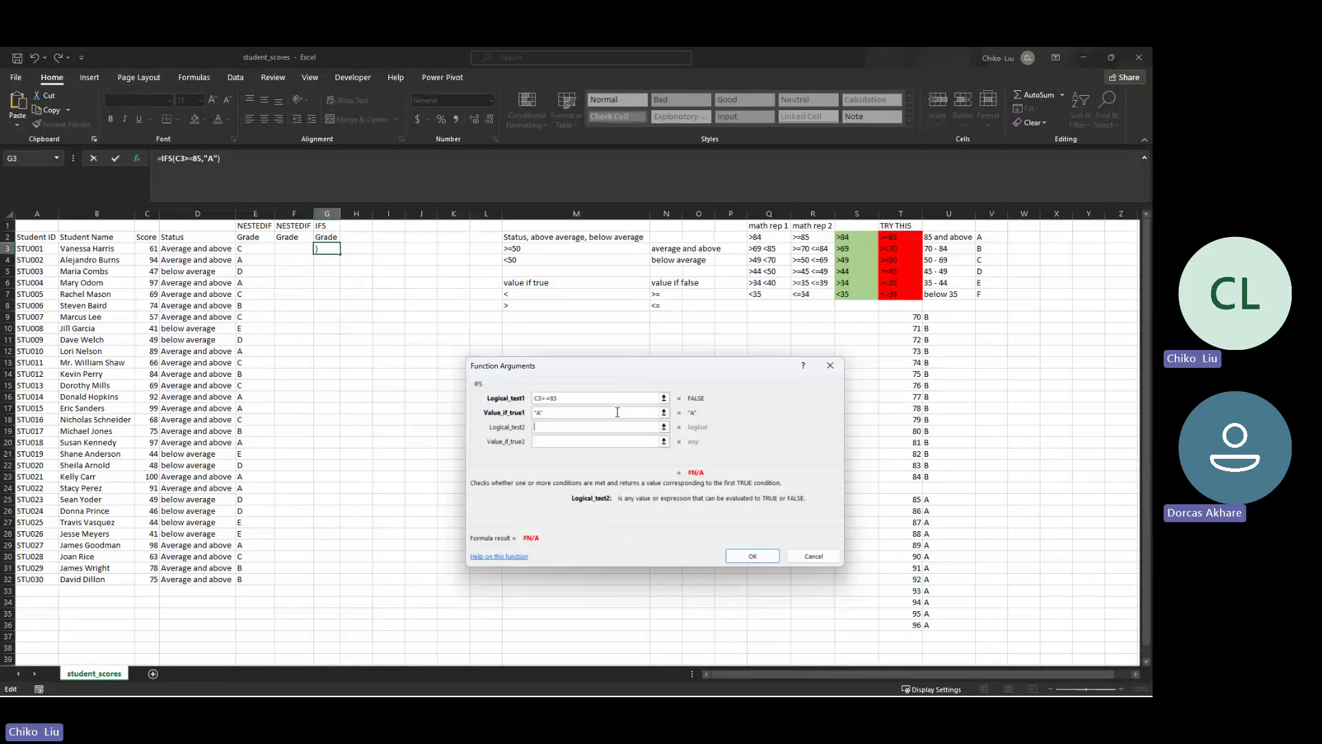
Add the second IFS condition C3>=70 with the result "B"
text(C3)
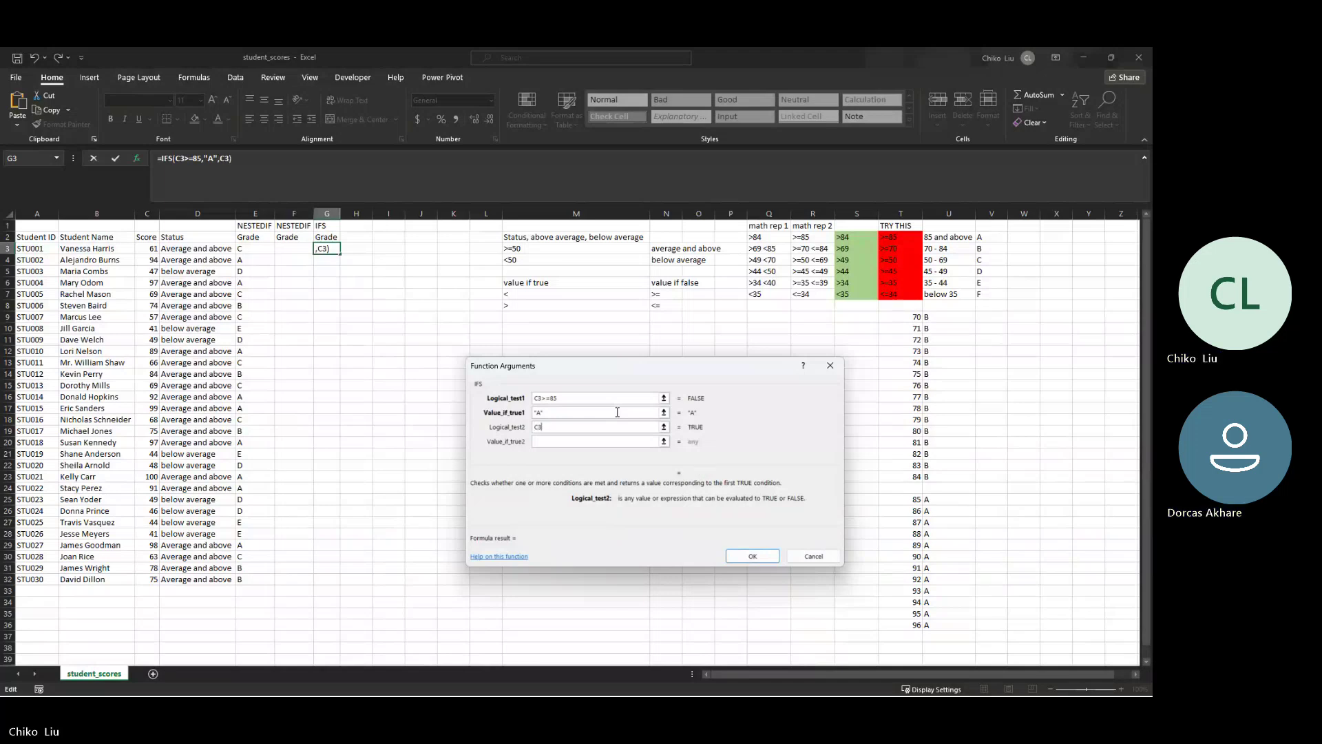
text(>)
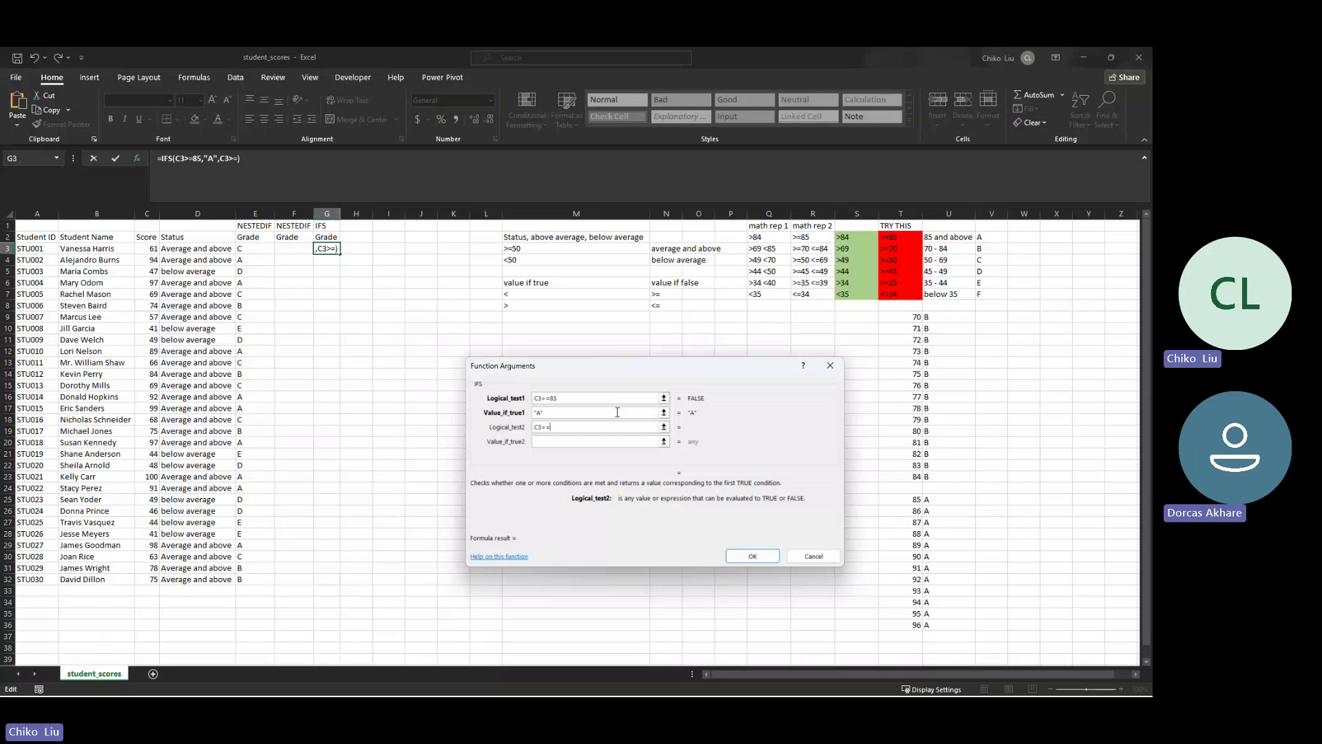
text(=70)
key(Tab)
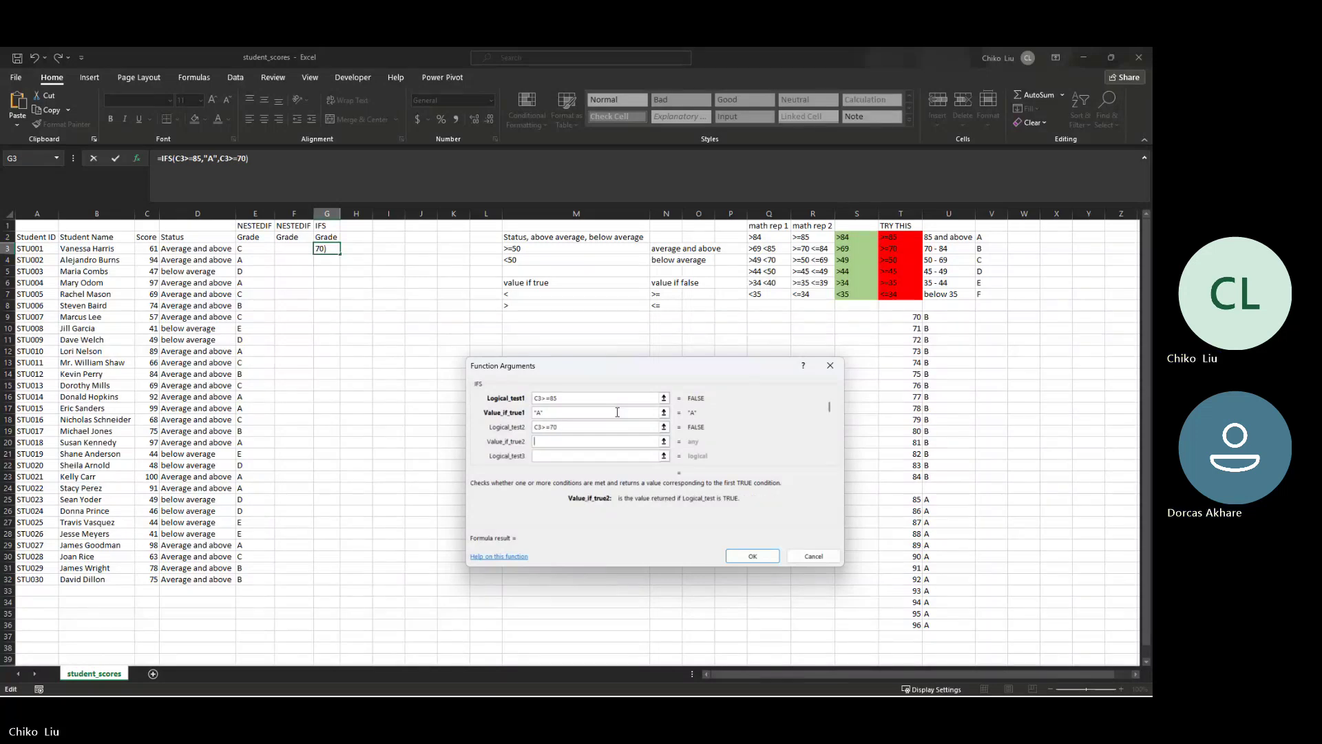
text(B)
key(Tab)
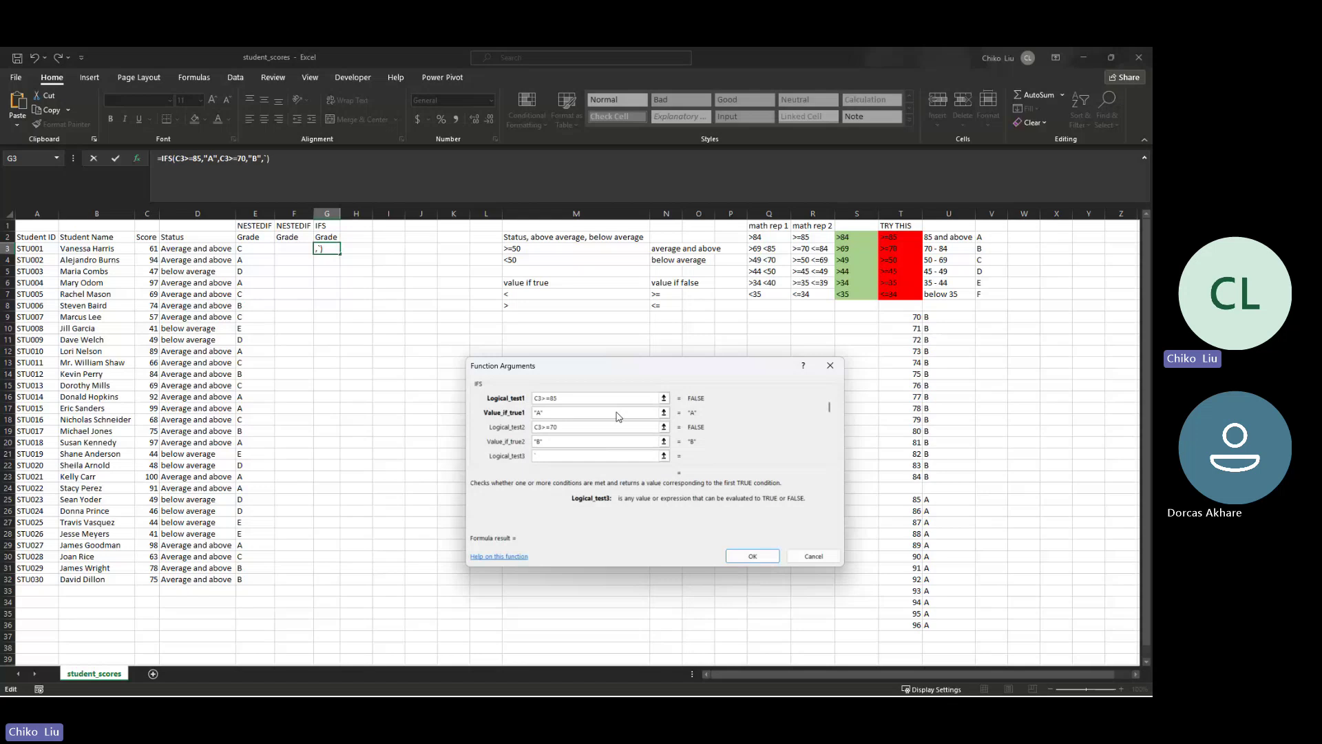
Add the third IFS condition C3>=50 with the result "C"
key(BackSpace)
text(C3>)
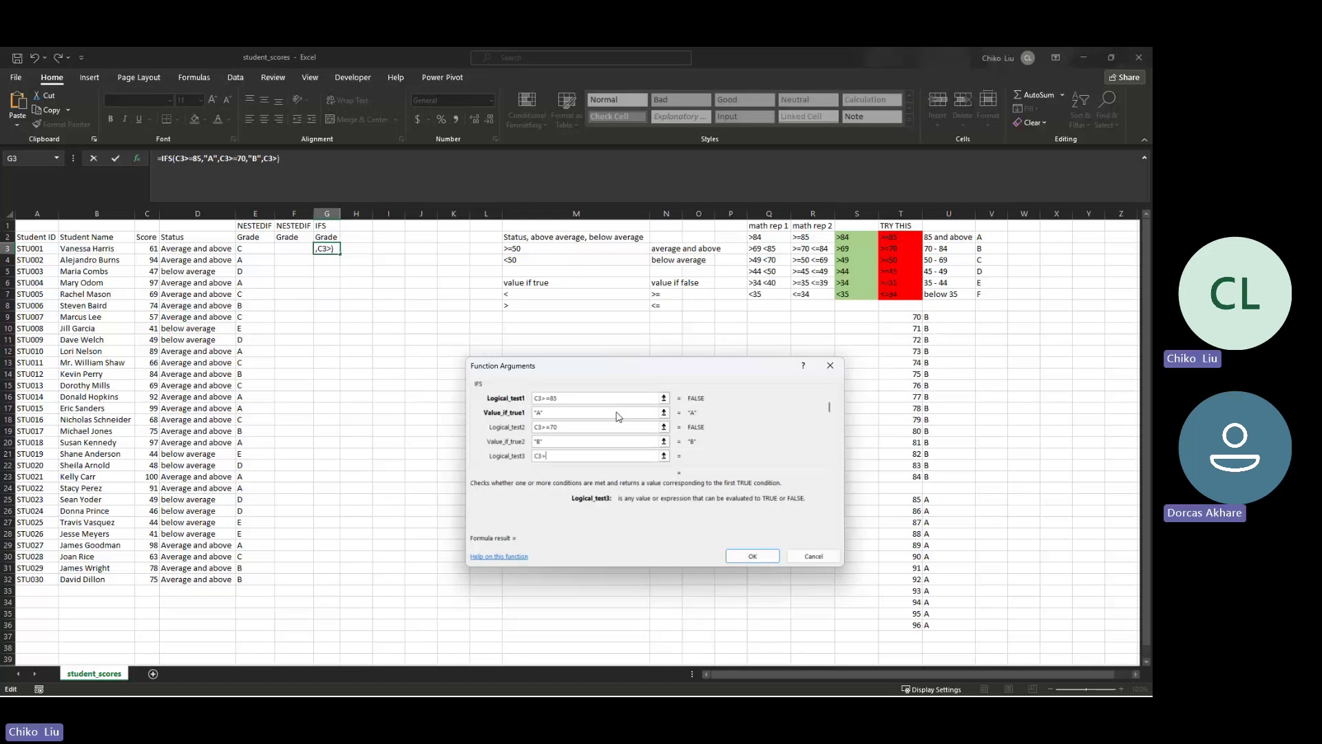
text(=50)
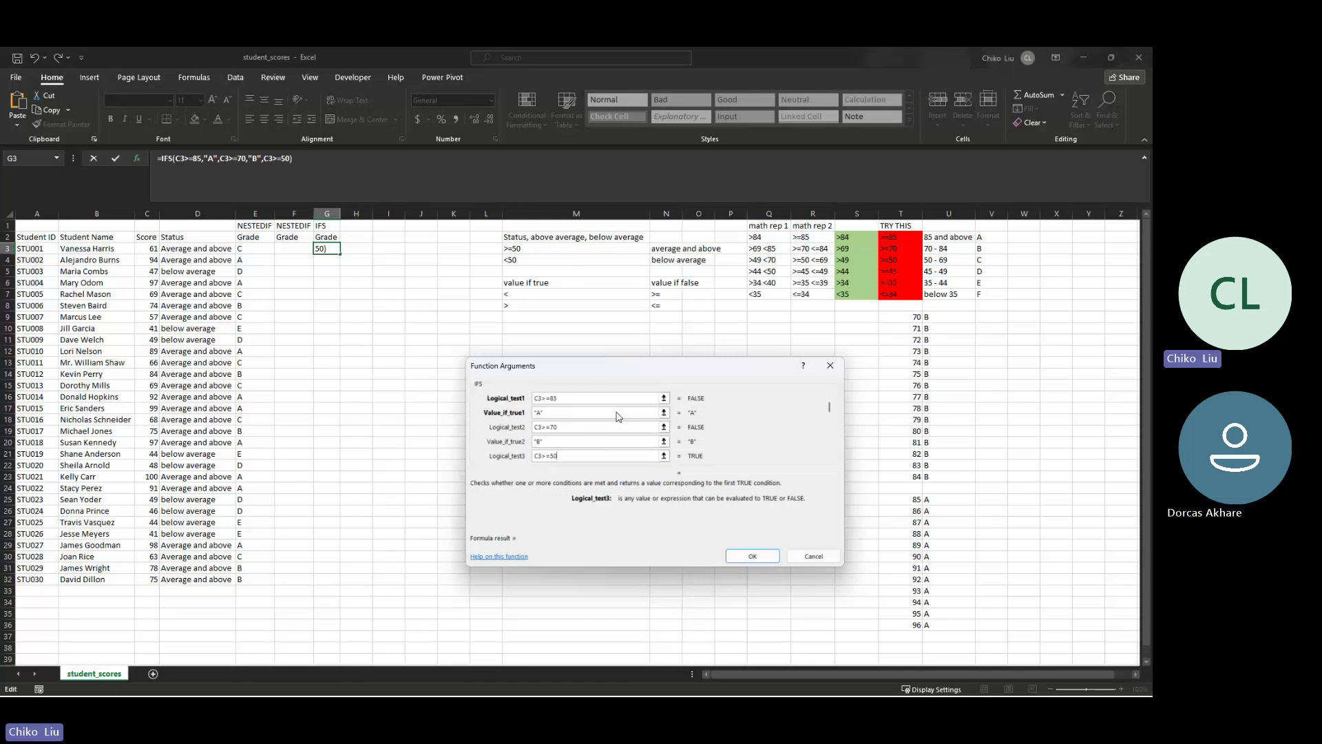
key(Tab)
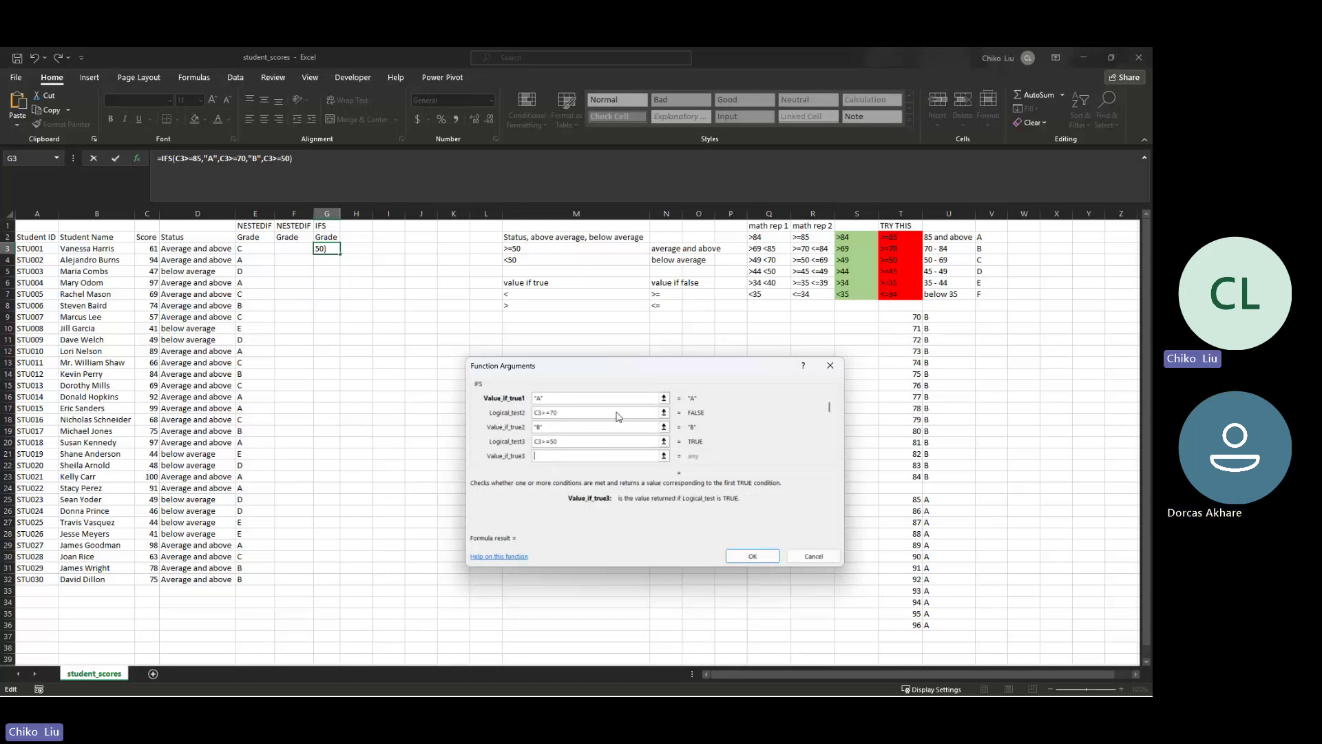
text(C)
key(Tab)
Add the fourth IFS condition C3>=45 with the result "D"
text(CE)
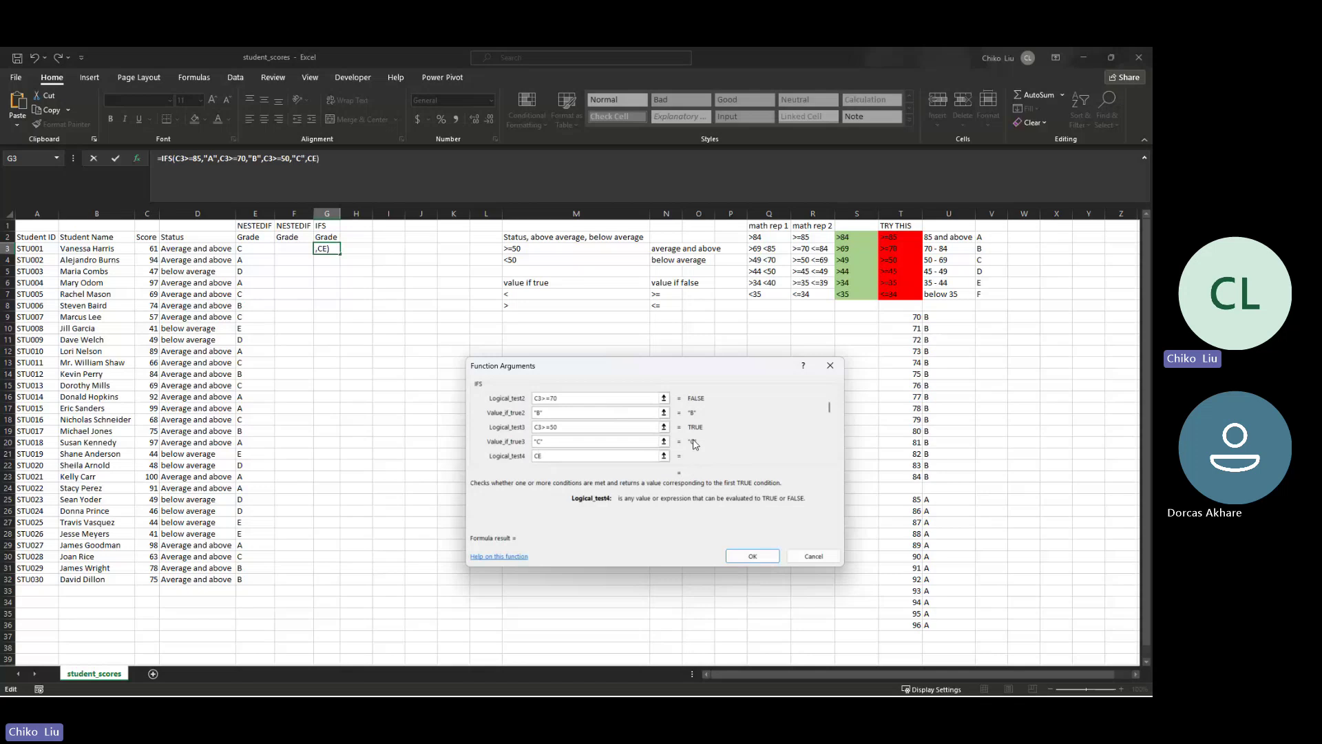
key(BackSpace)
text(3)
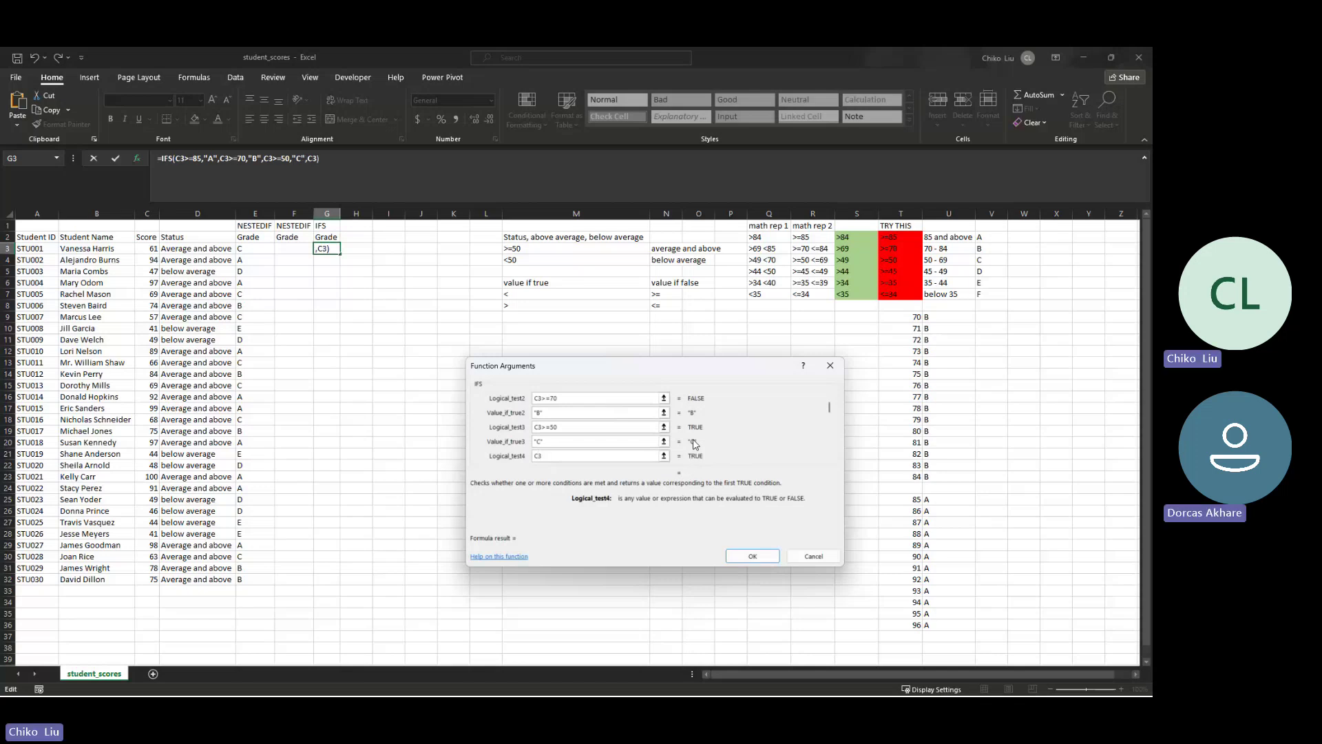
text(>=45)
key(Tab)
text(D)
key(Tab)
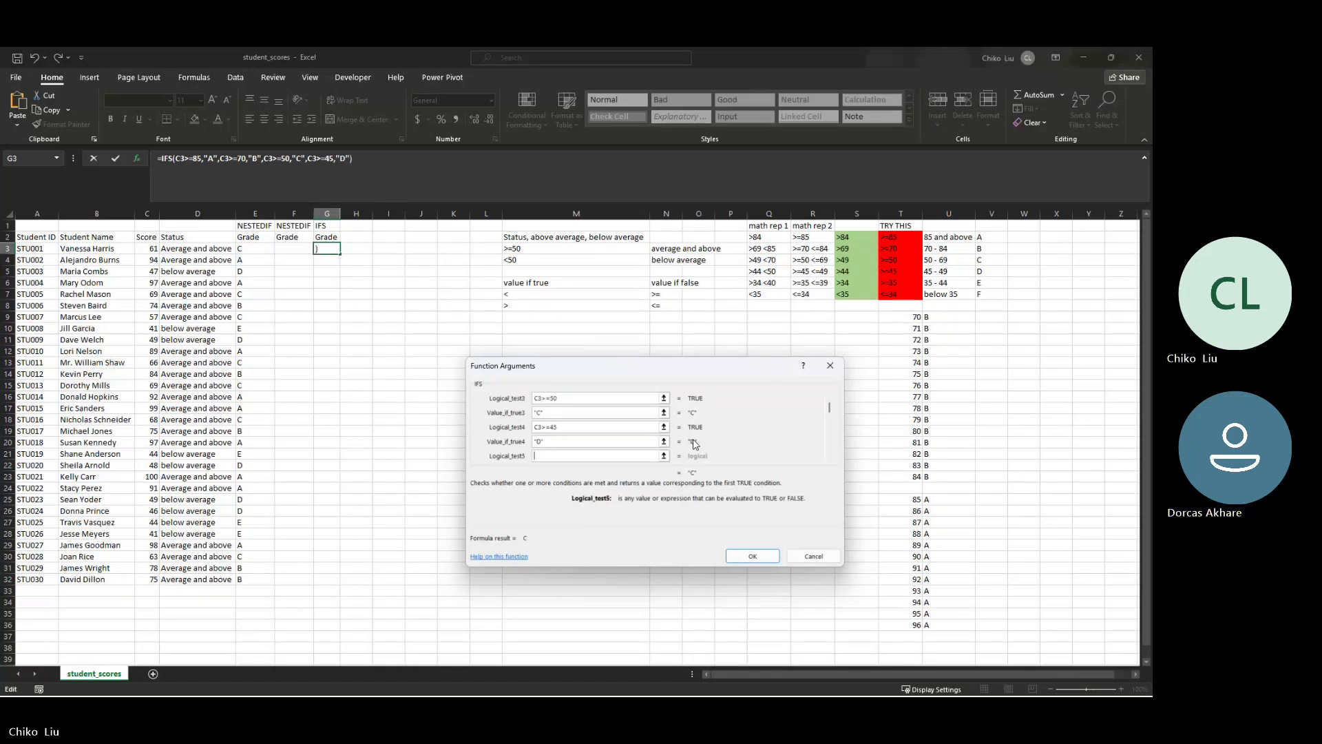
Add the fifth IFS condition C3>=35 with the result "E"
text(C)
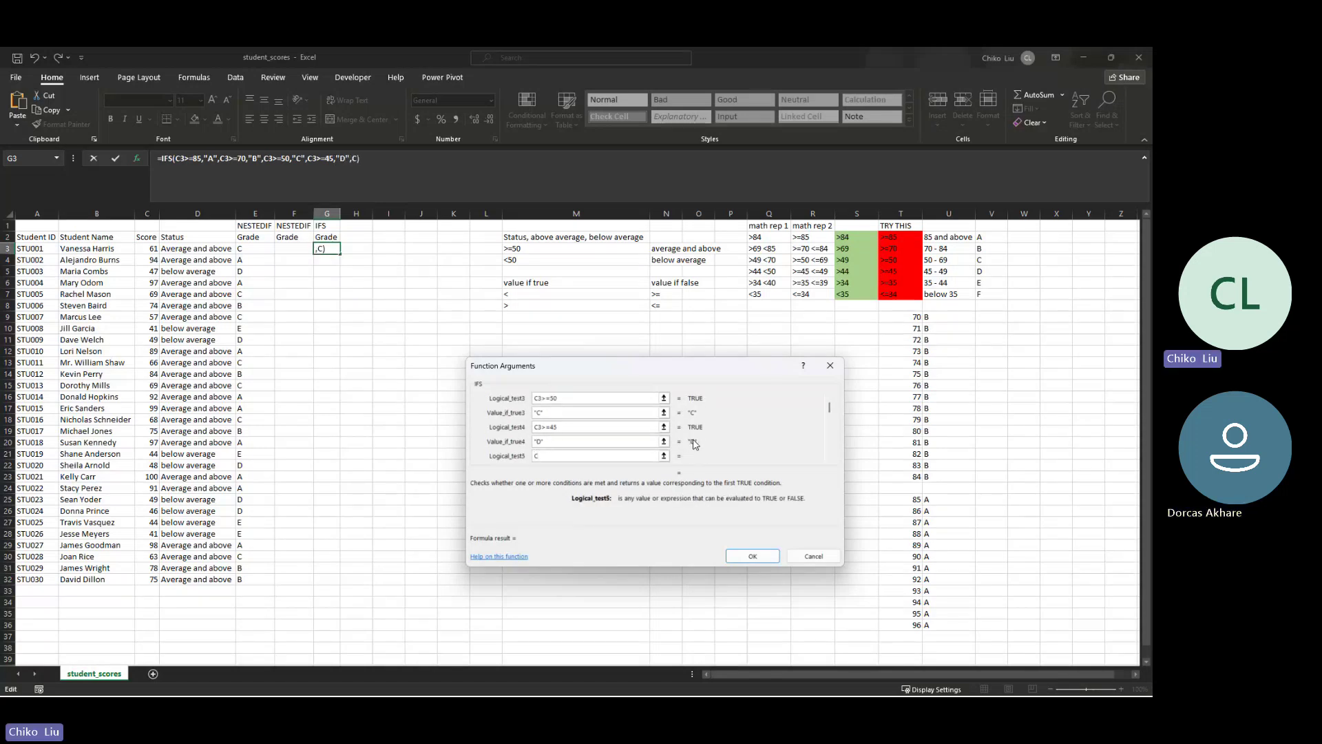
text(3>)
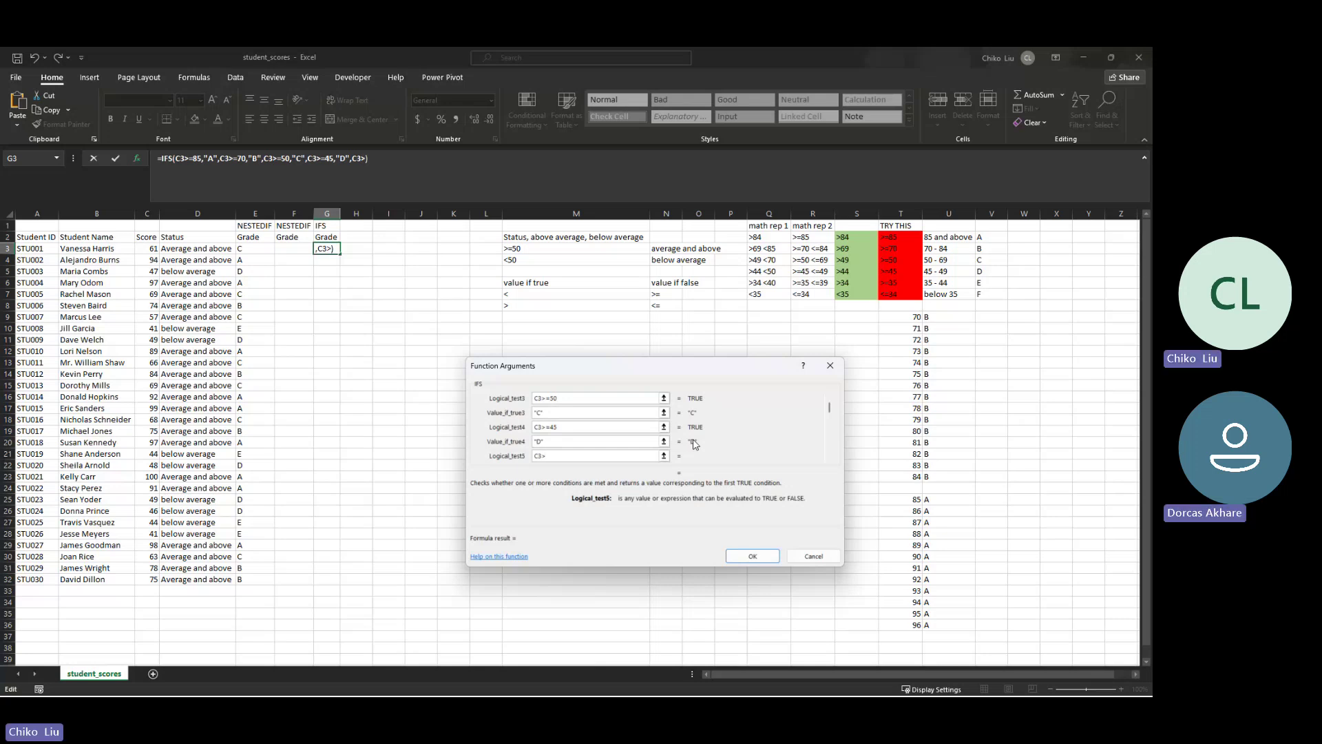
text(=35)
key(Tab)
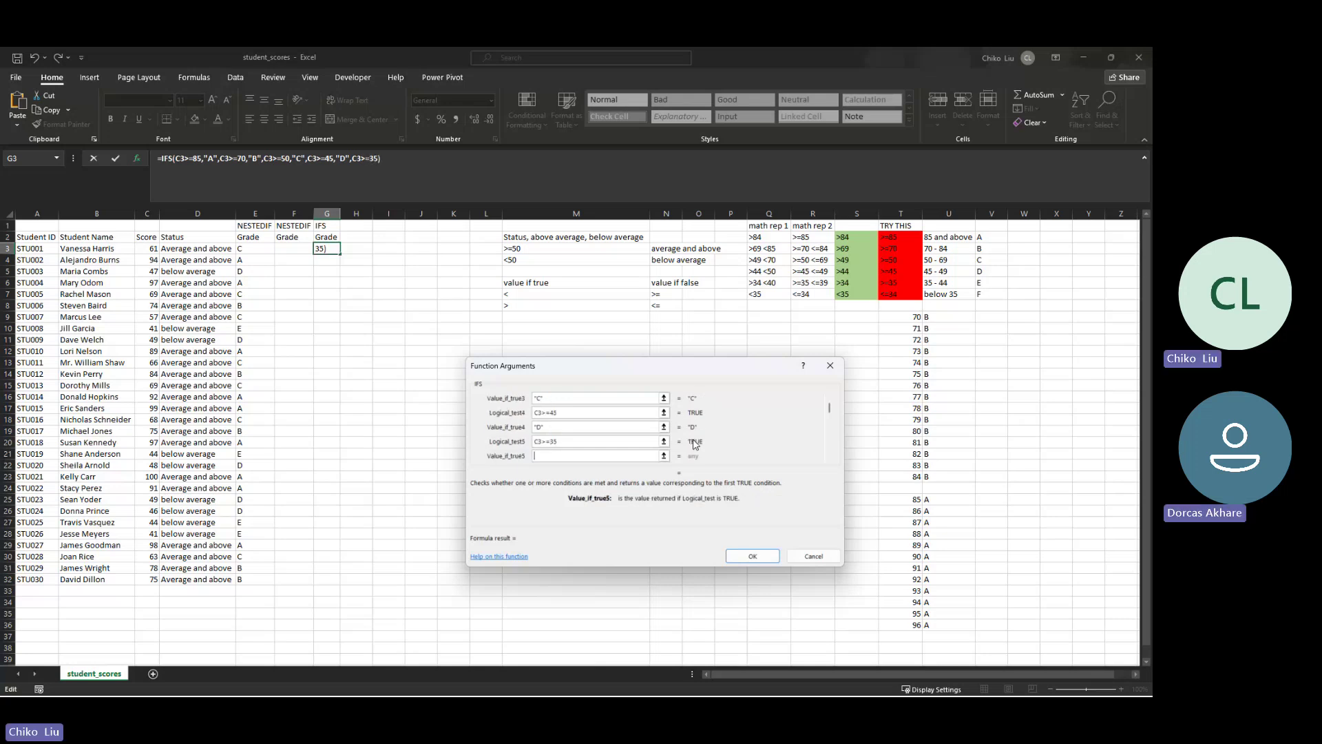
text(E)
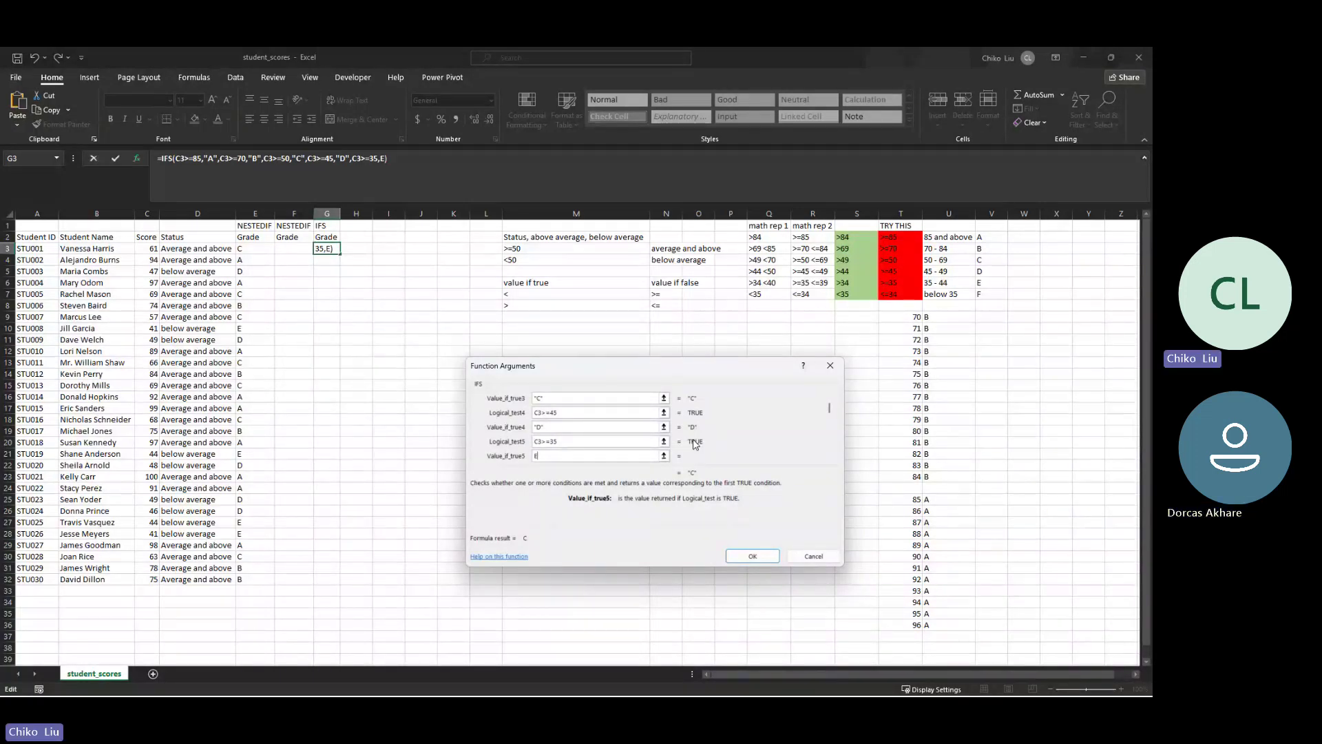
key(Tab)
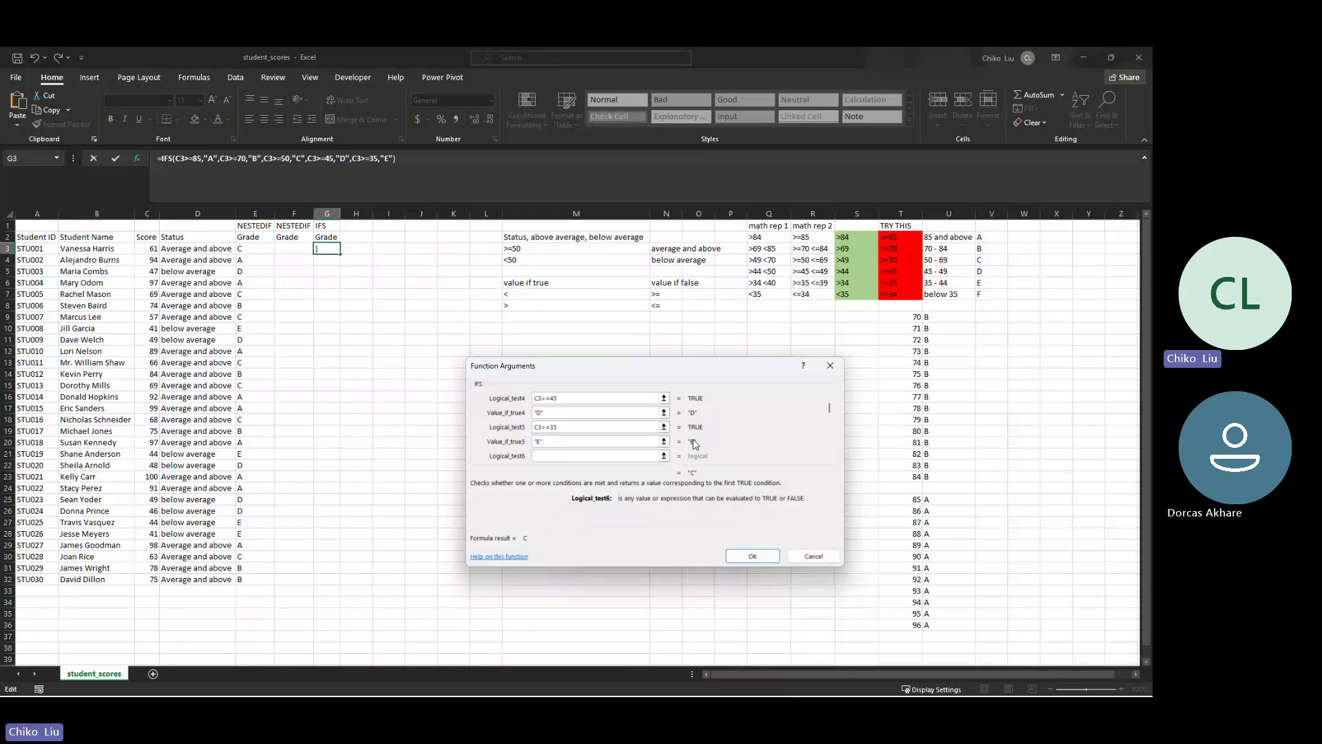
Add the sixth IFS condition C3<=34 with the result "F" and fill the finished formula from G3 down to G32
text(C3<=34)
key(Tab)
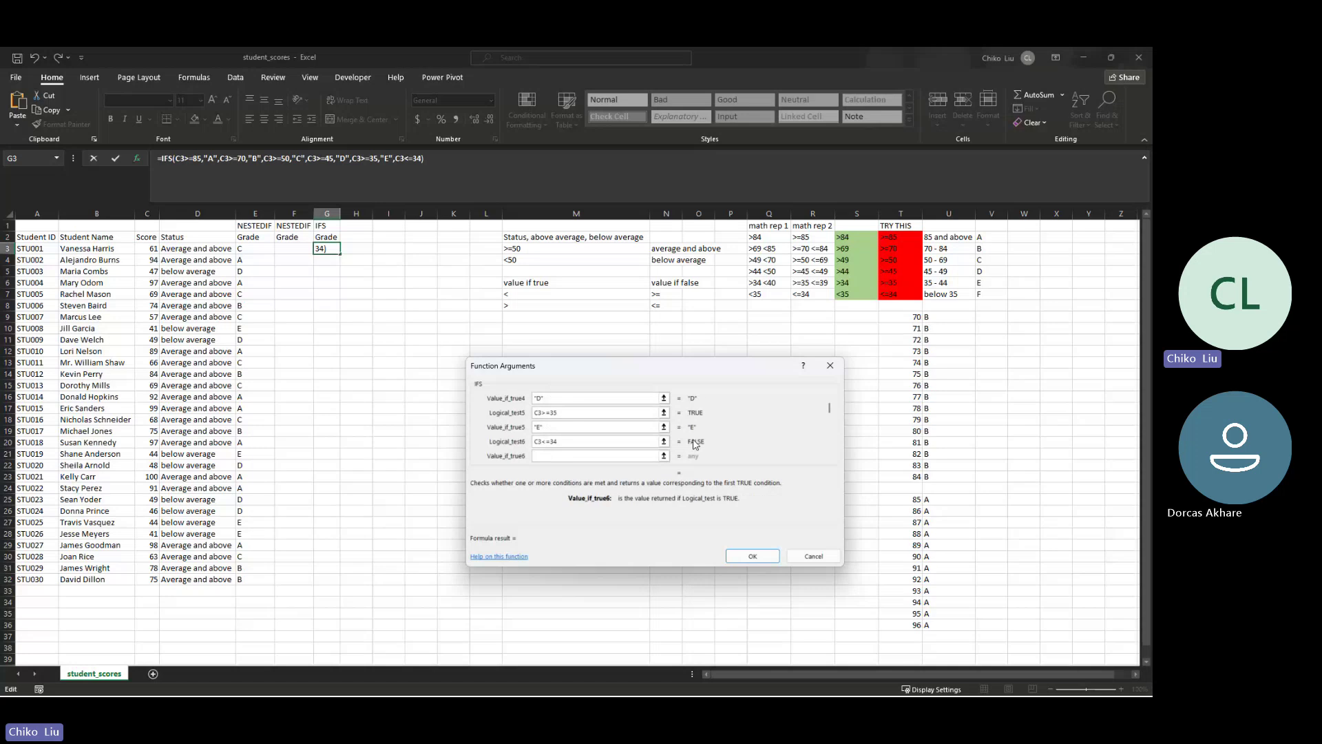
text(F)
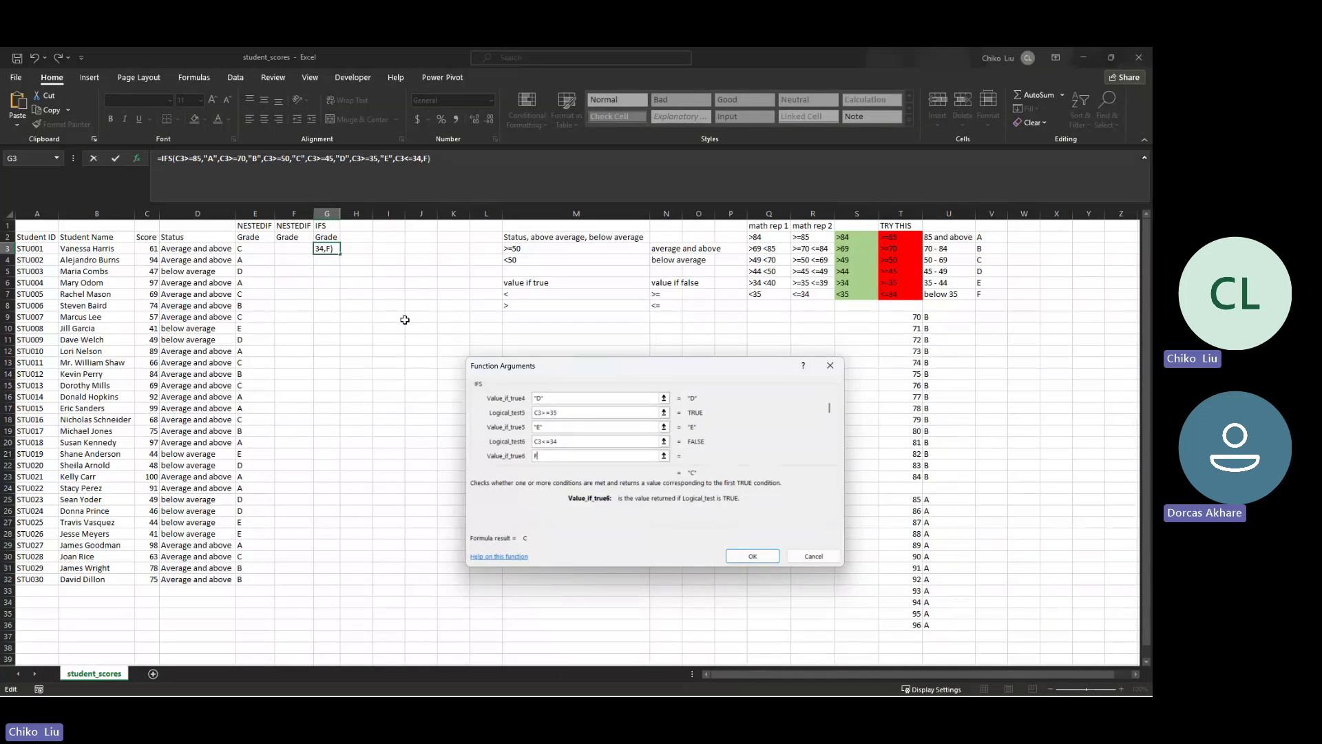
click(752, 556)
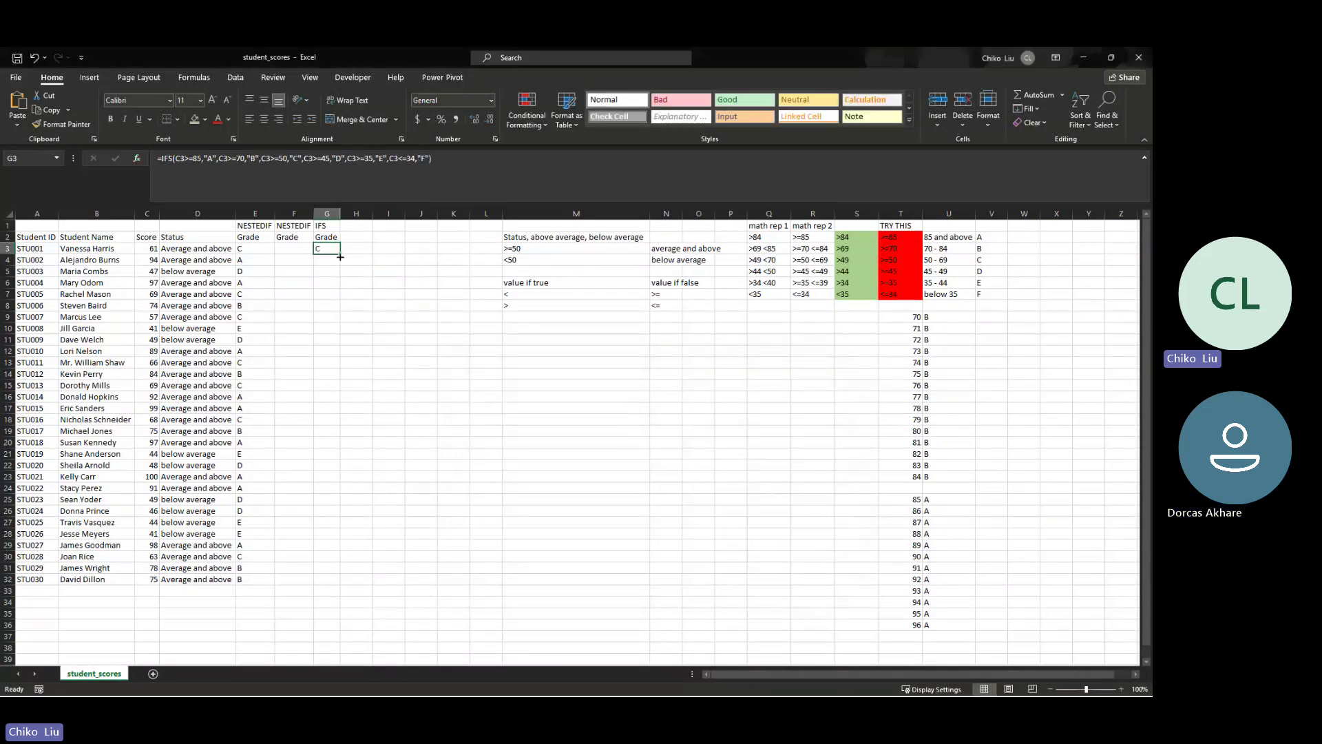
drag(340, 254, 299, 584)
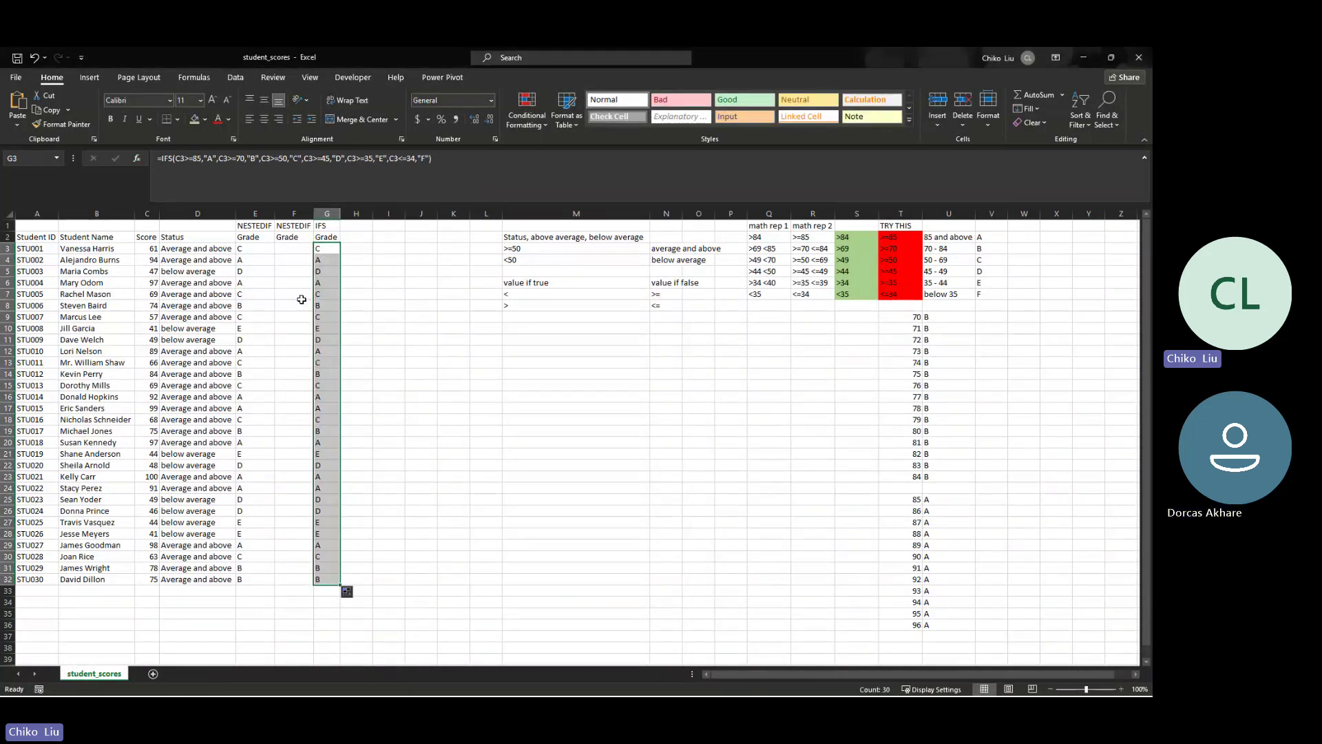
Enter the comparison formula =G3=E3 in I3 and fill it down to I32
click(393, 251)
text(=)
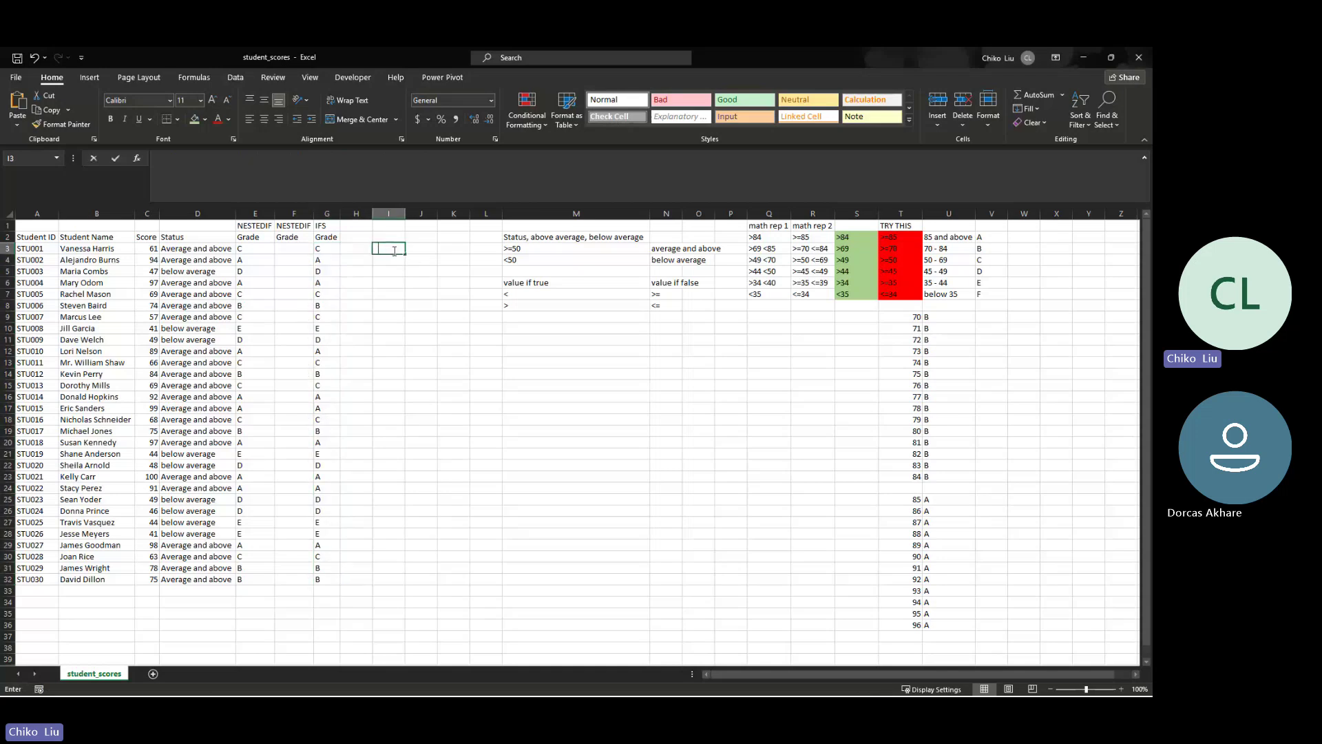
click(327, 250)
text(=)
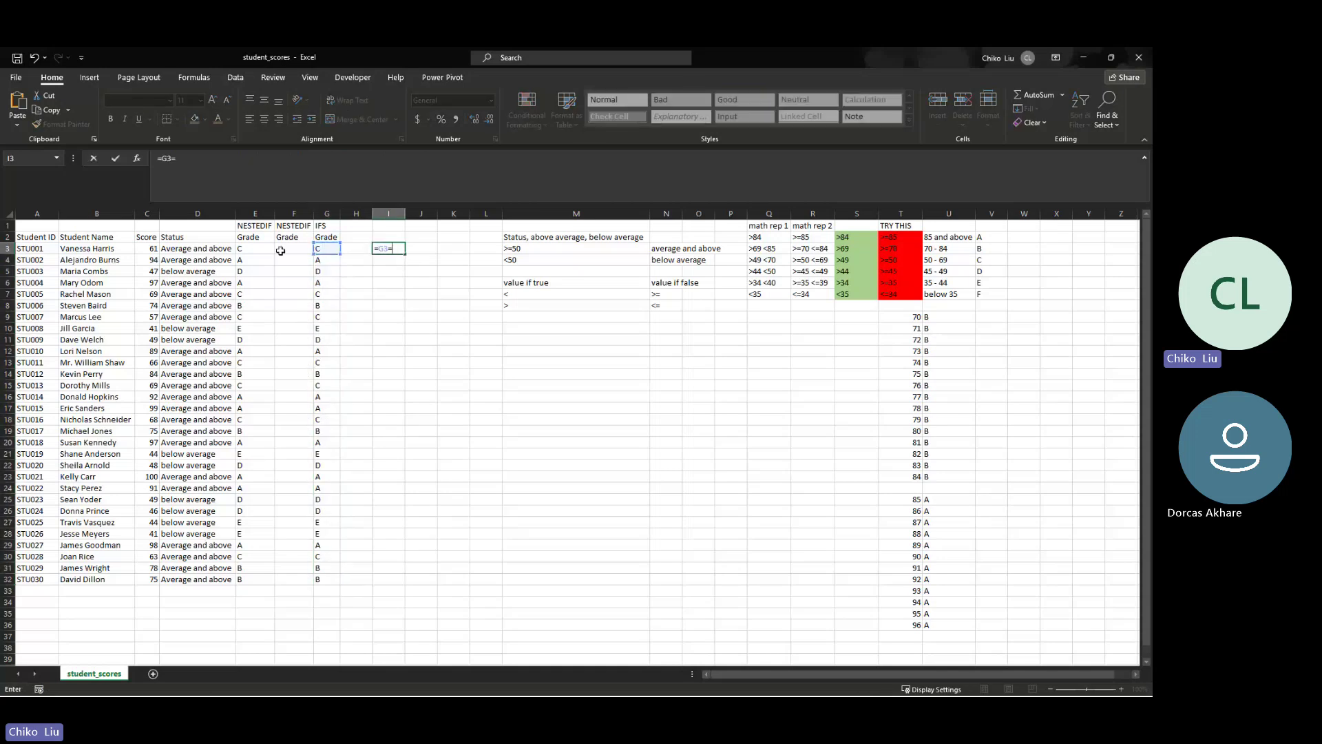
click(266, 249)
key(Return)
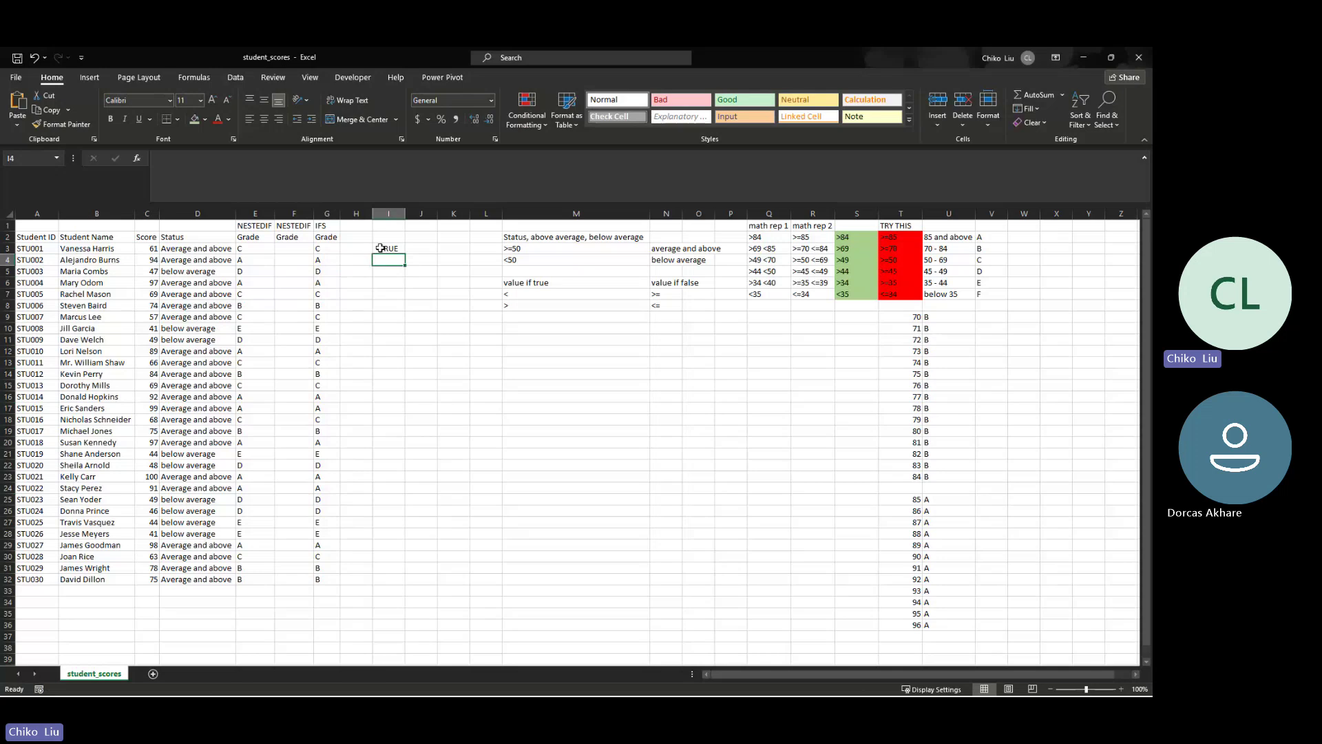
click(390, 250)
drag(405, 253, 372, 582)
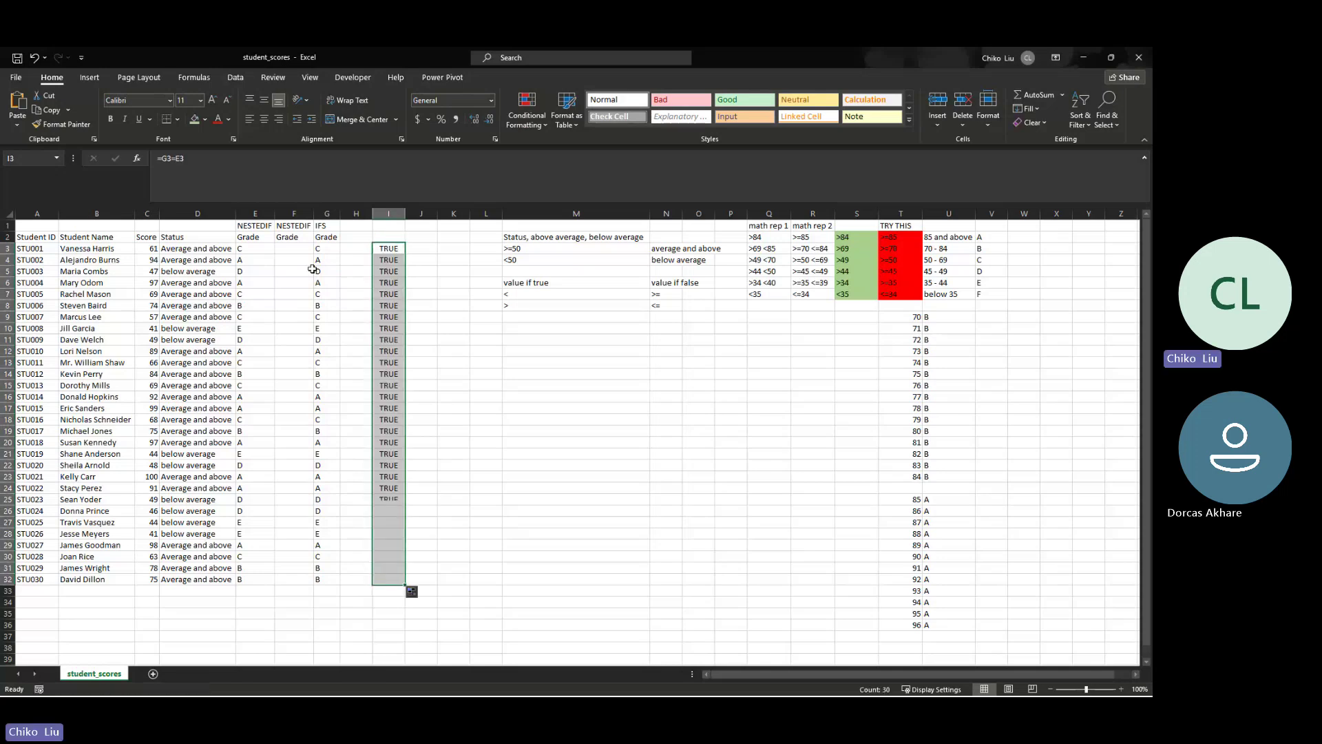
Review the grade formulas in G3 and E3 and the comparison results in I3:I32
click(319, 249)
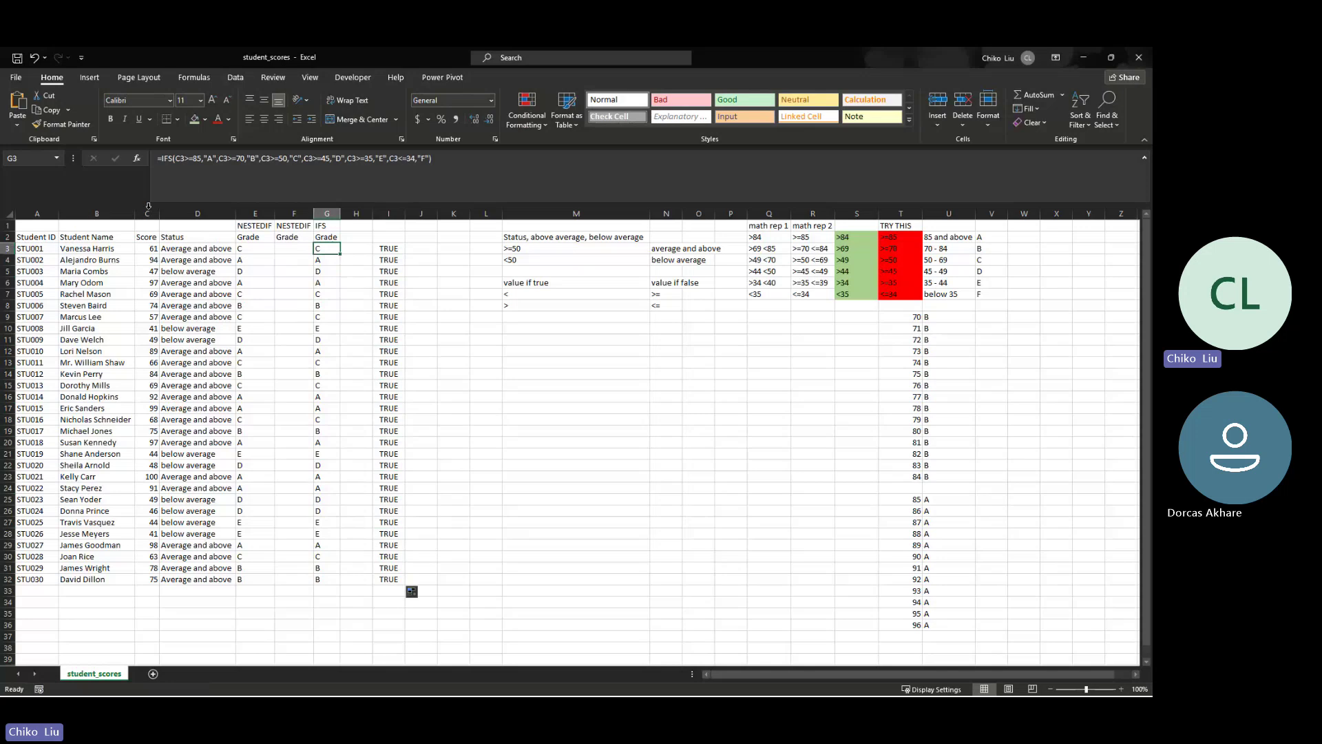
click(245, 250)
drag(383, 249, 384, 581)
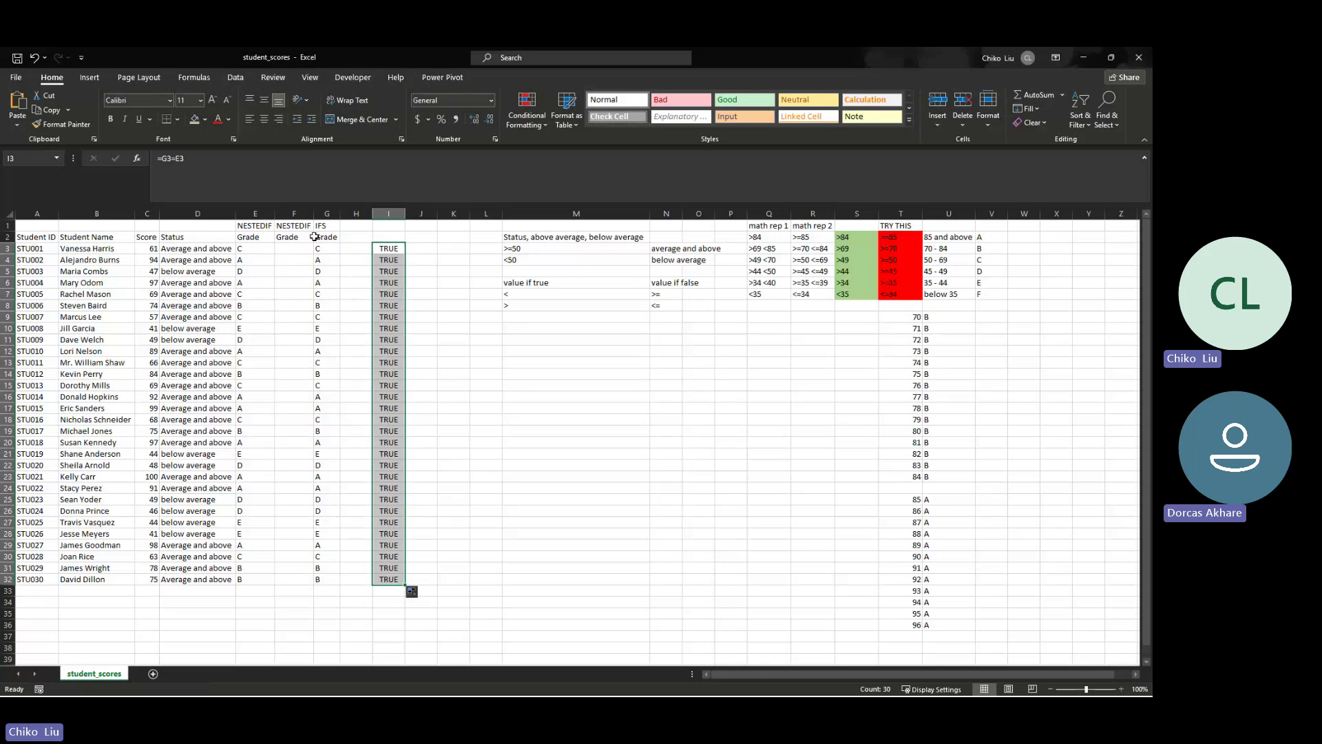
Test the comparison by overwriting G4 with "J", and restore its IFS formula by filling down from G3
click(328, 259)
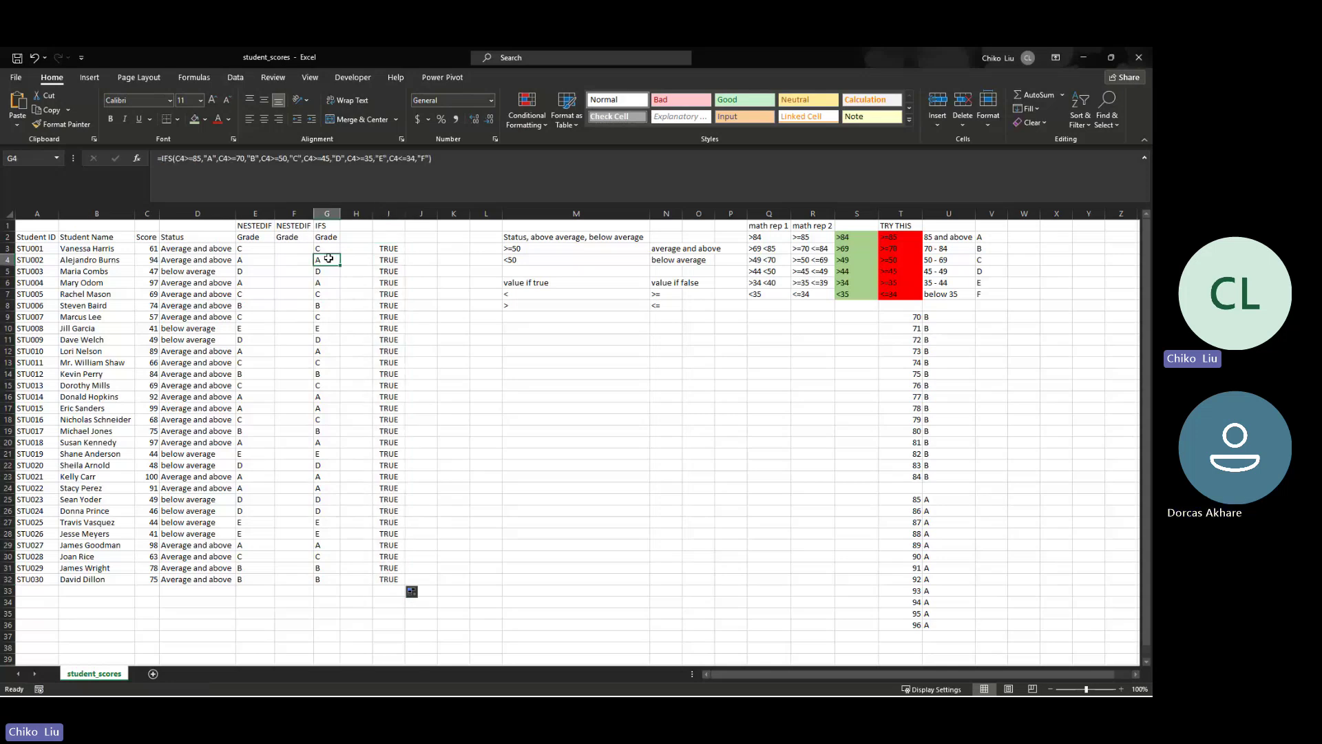
text(J)
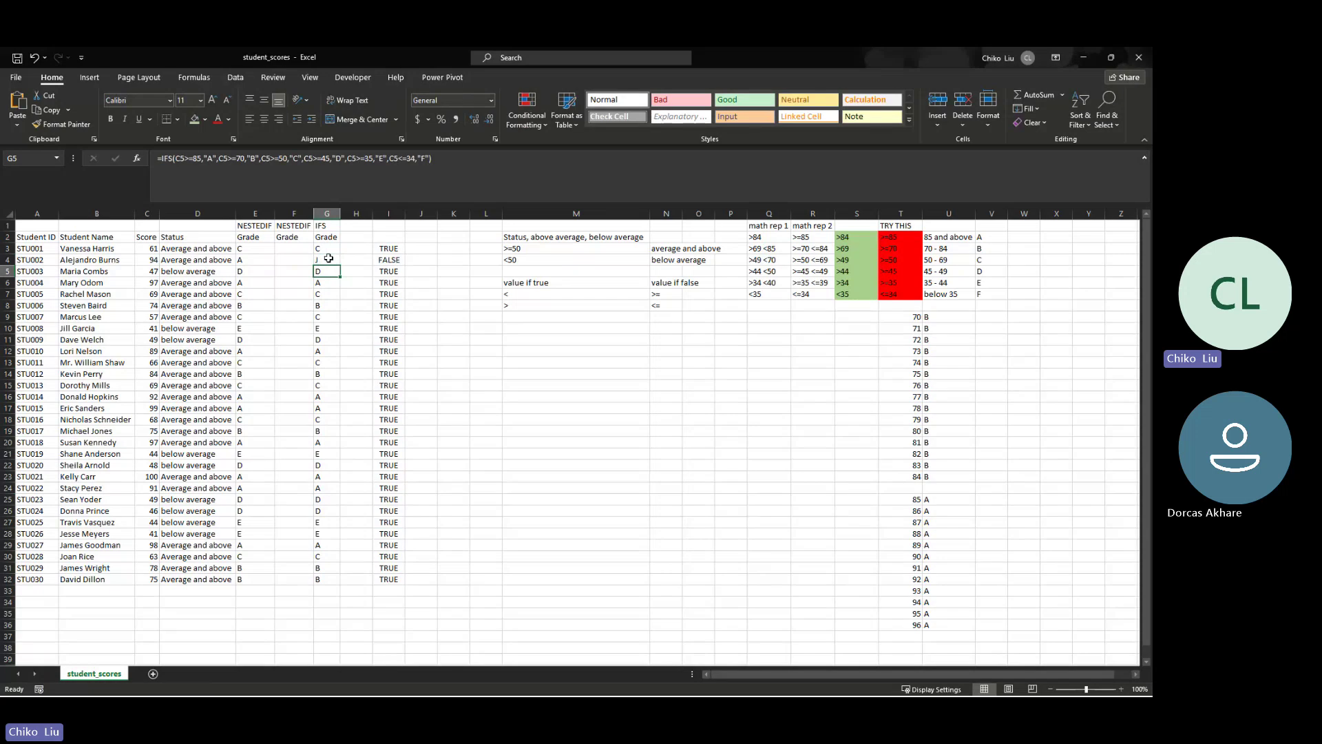
click(333, 252)
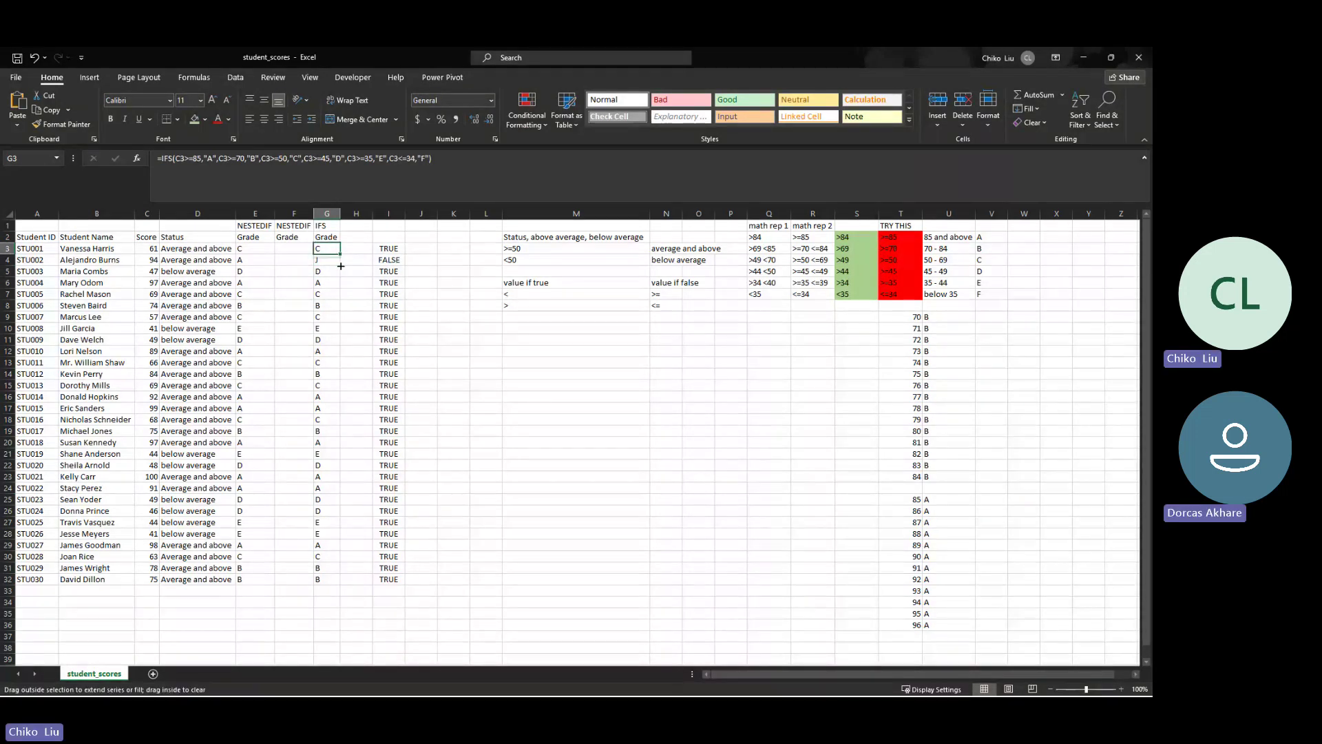
drag(333, 252, 407, 580)
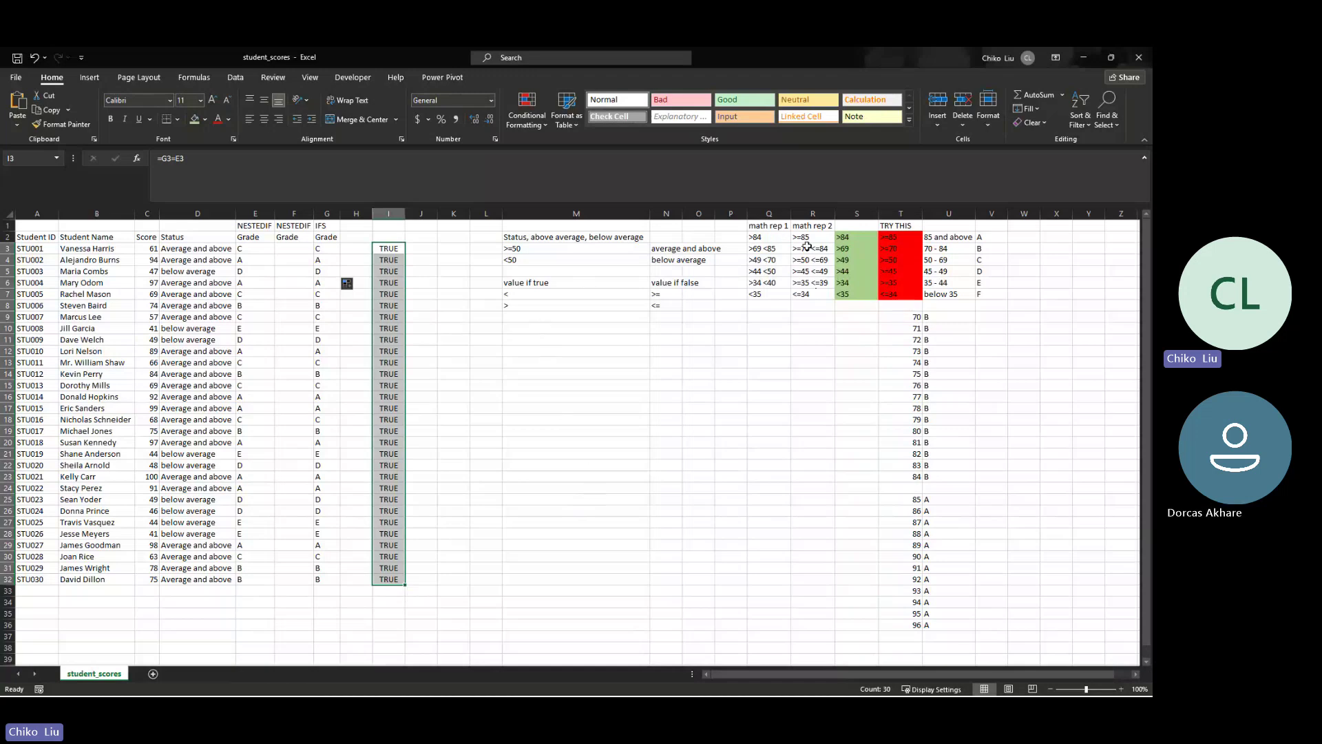
Examine the score ranges under math rep 1 and math rep 2 in columns Q and R
drag(758, 238, 775, 296)
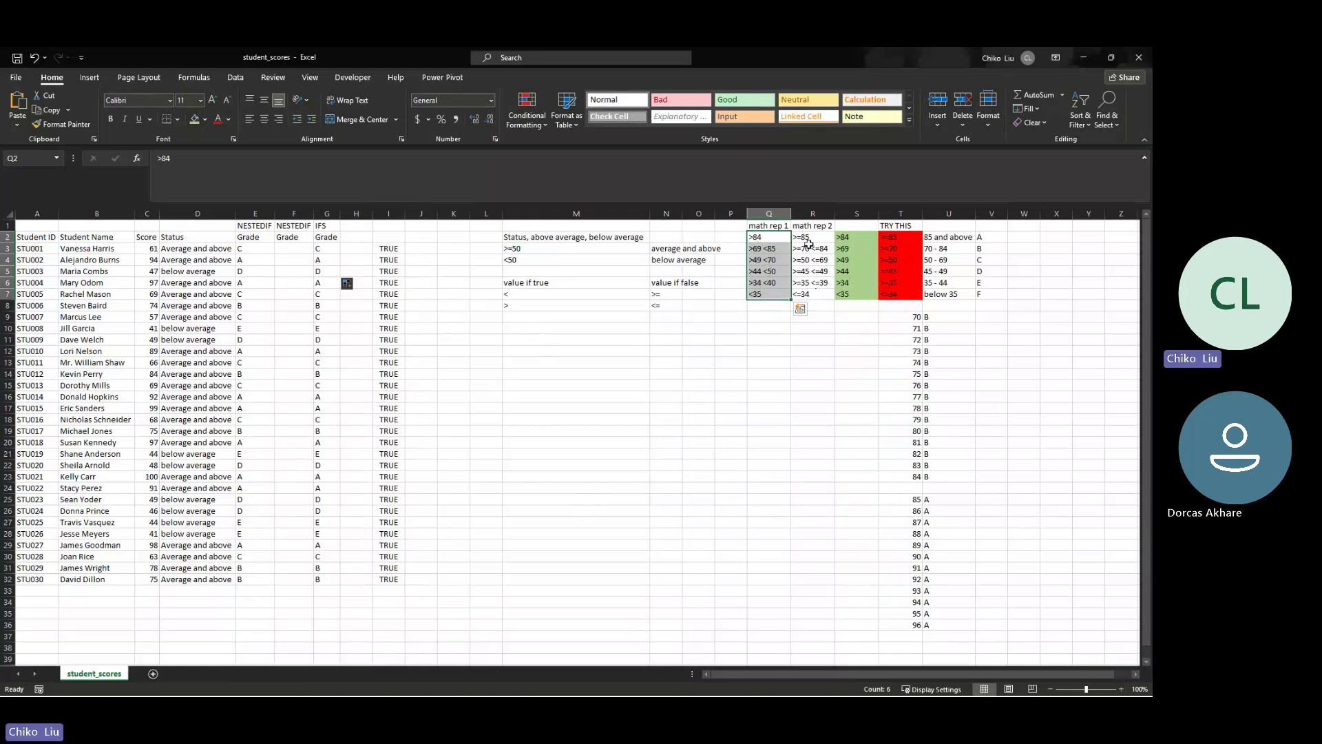
click(763, 249)
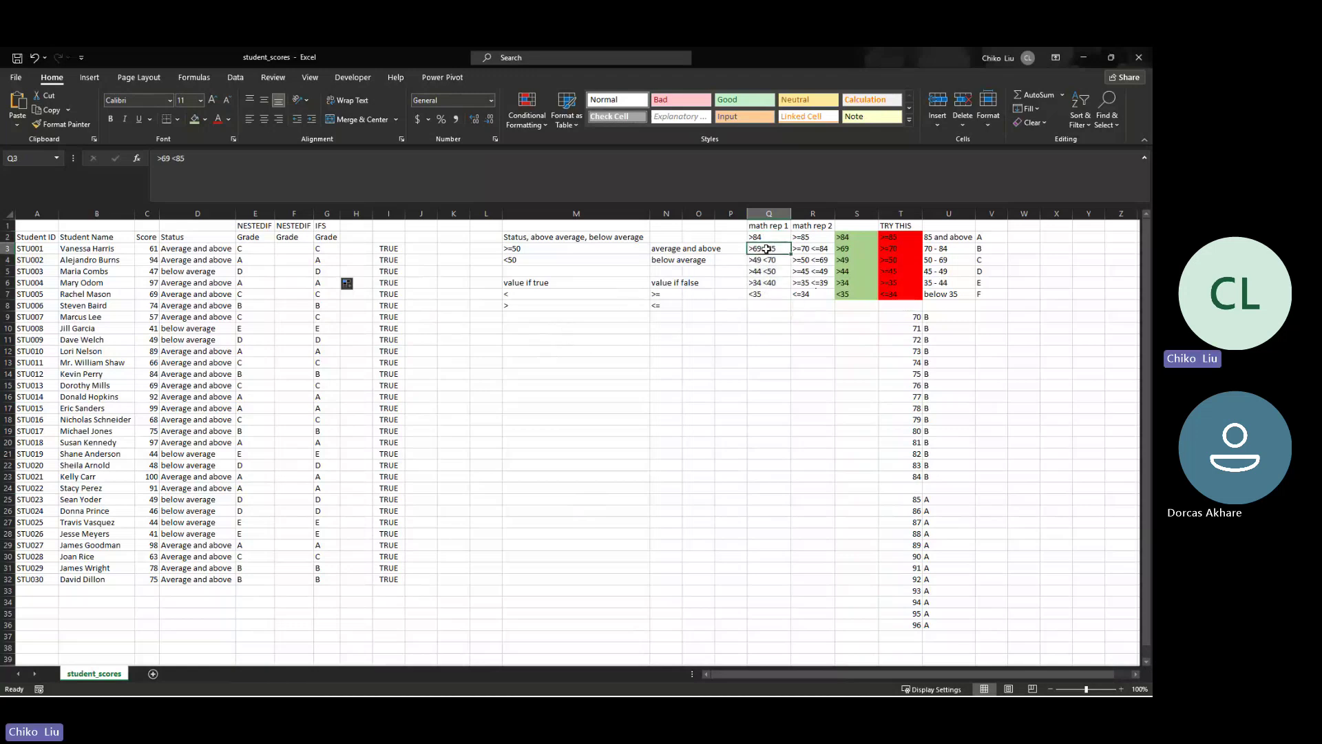
click(797, 250)
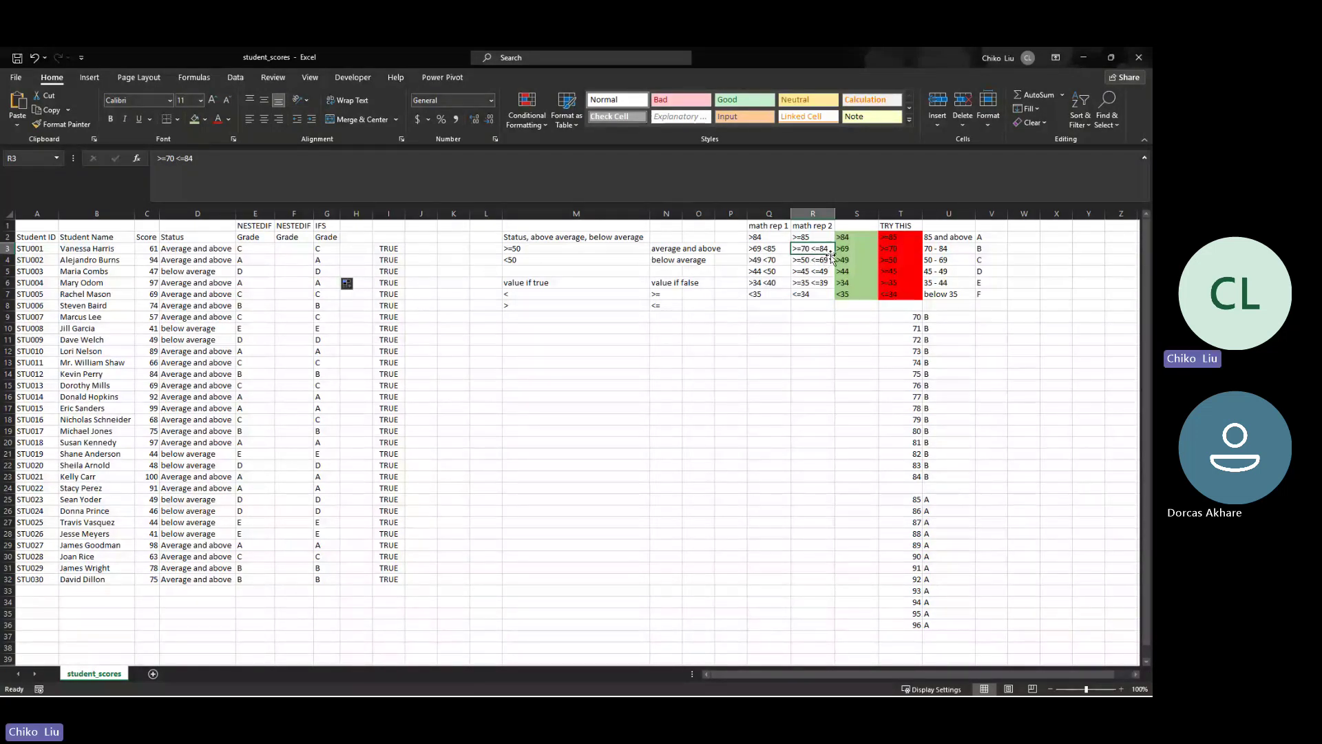
click(560, 354)
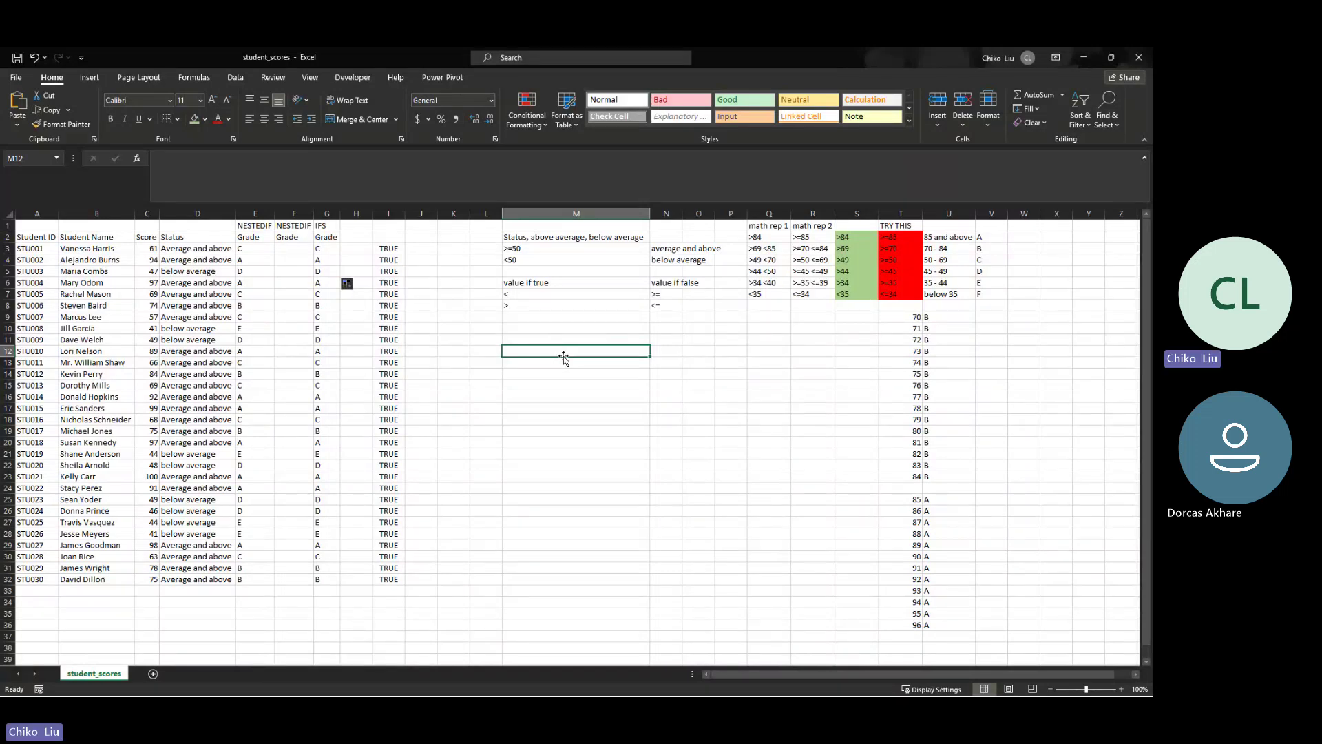
text(AND)
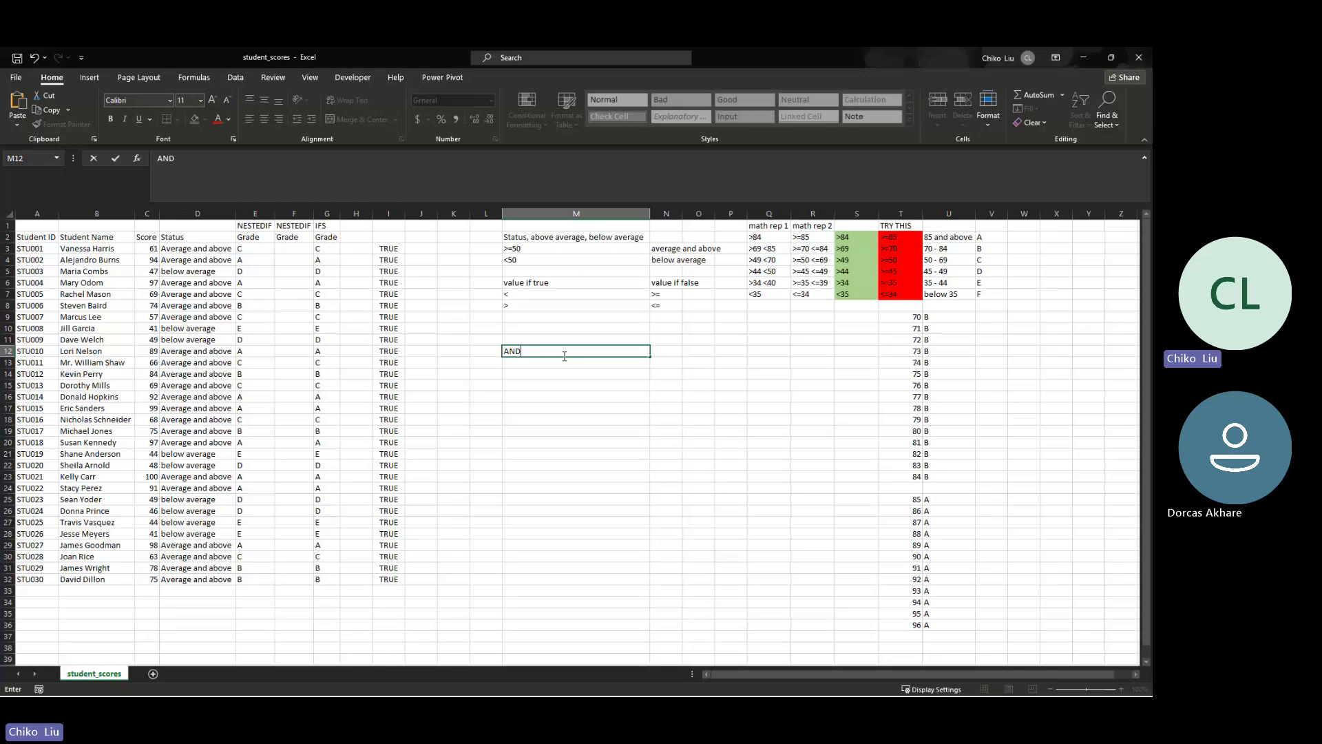
key(Escape)
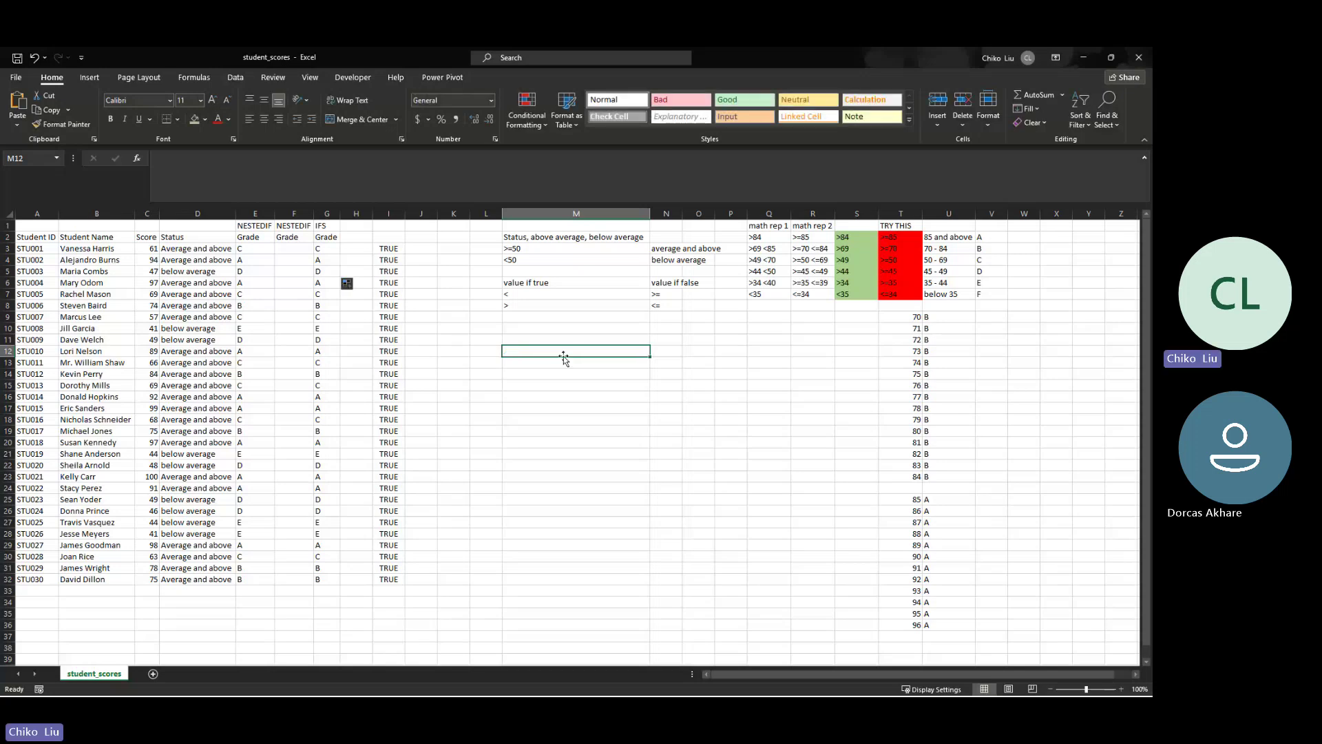
click(448, 247)
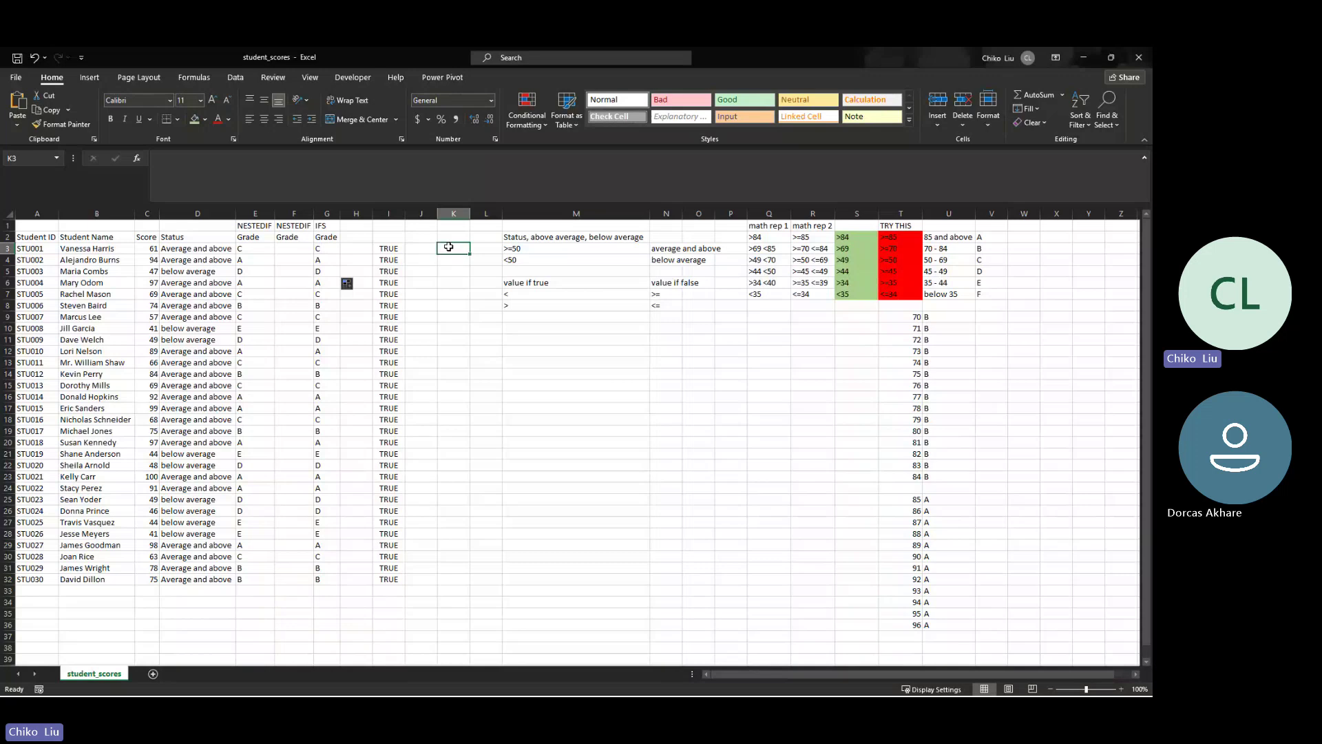
Enter the syntax note "AND(LOGICAL TEST, LOGICAL TEST1, LOGICAL TEST 2 ...)" in M11 and auto-fit column M to it
click(519, 338)
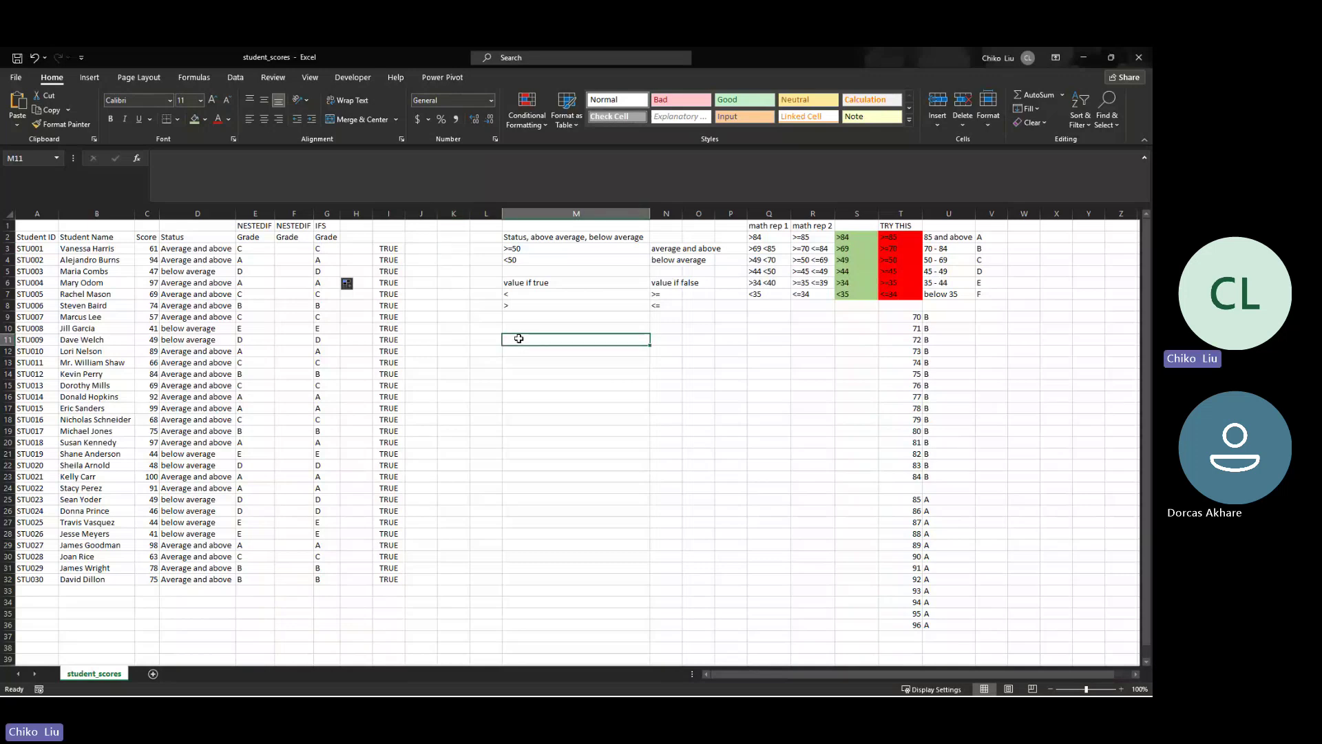
text(AND(LOG)
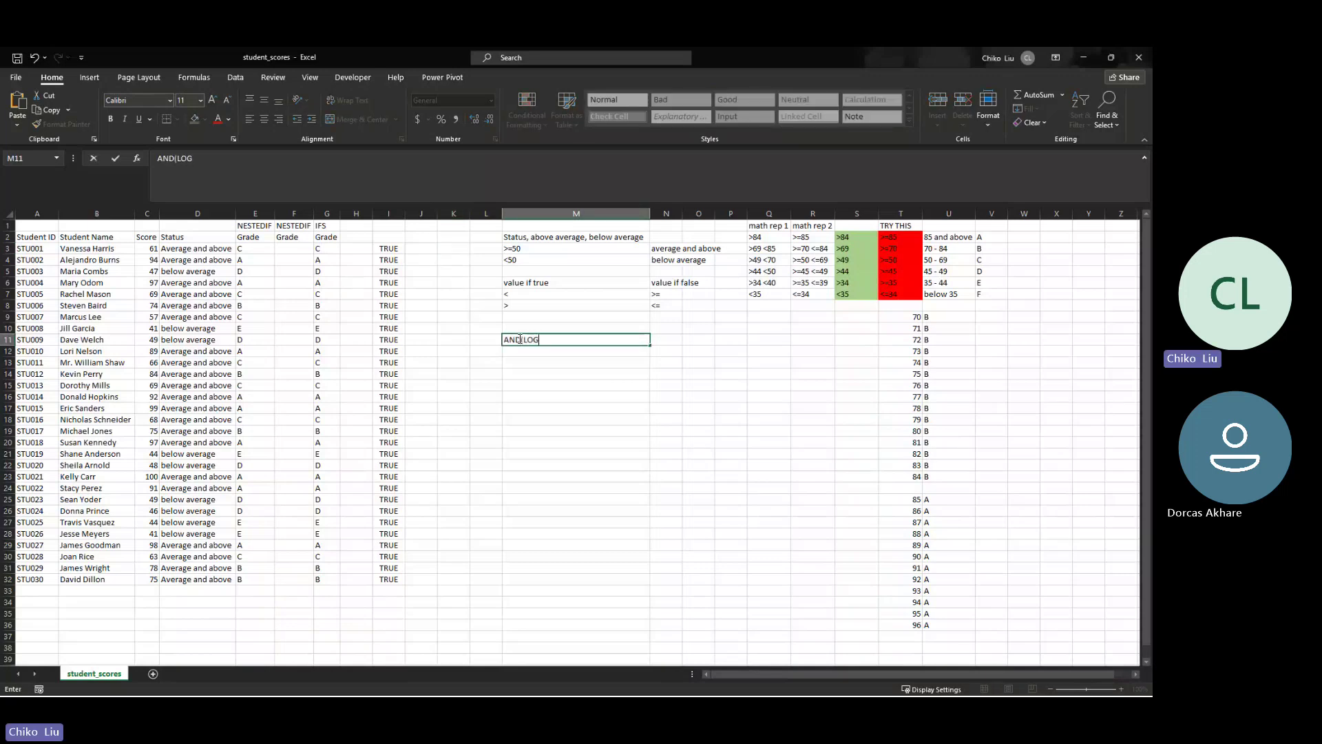
text(T)
key(BackSpace)
text(ICAL TEST)
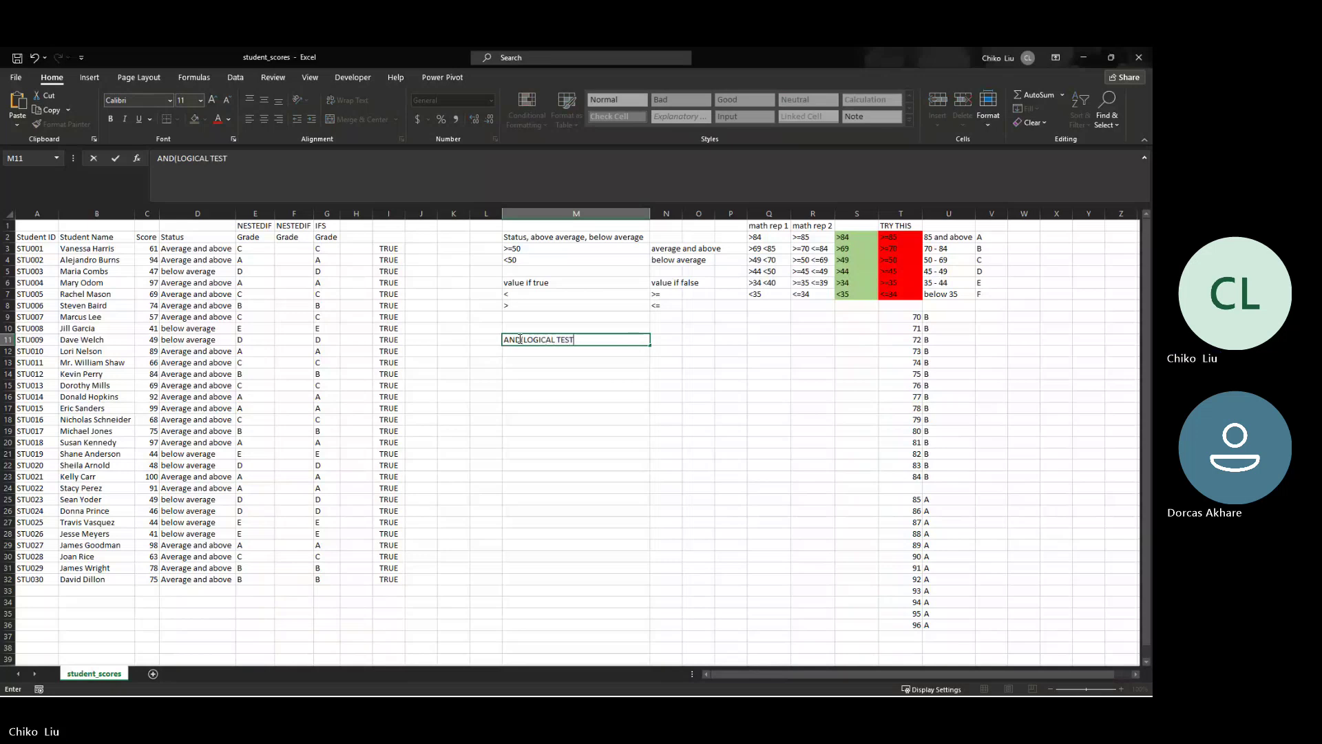
text(, LOGICCIA)
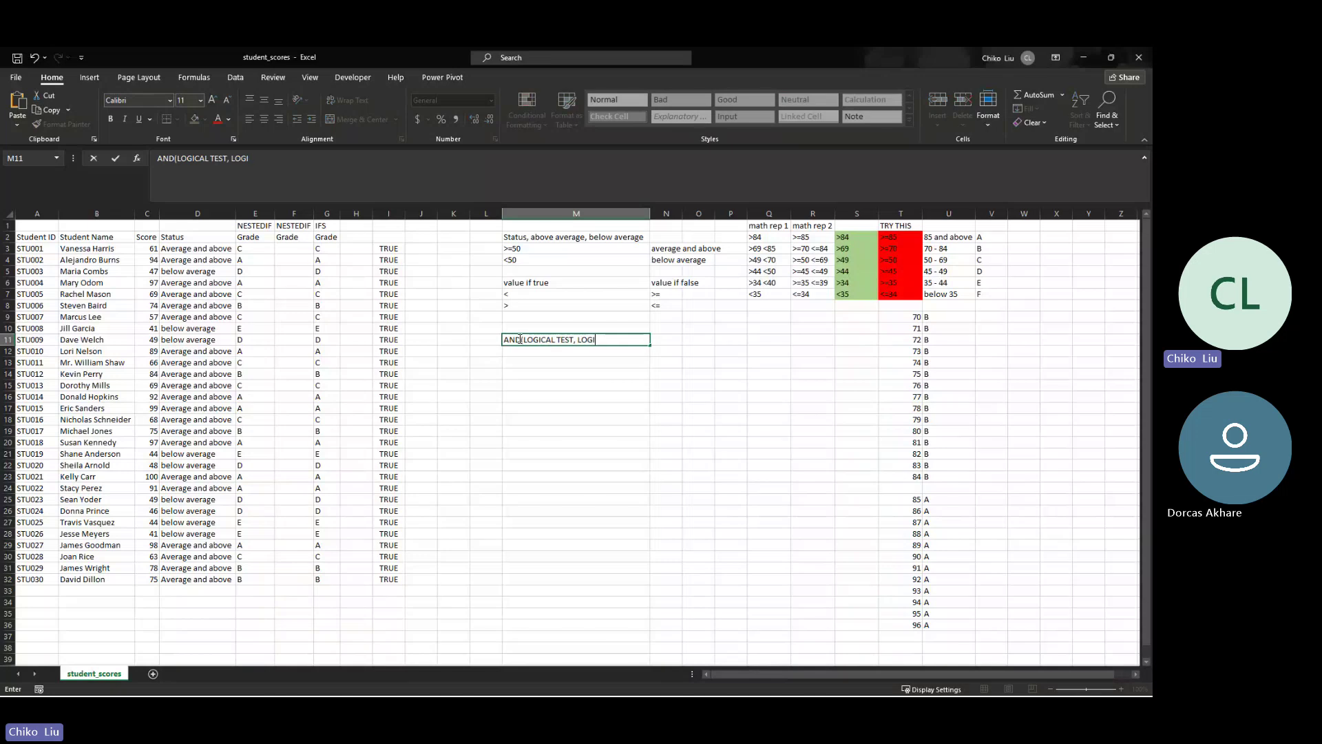
key(BackSpace)
key(BackSpace)
key(BackSpace)
text(CAL TEST1, LOGICAL )
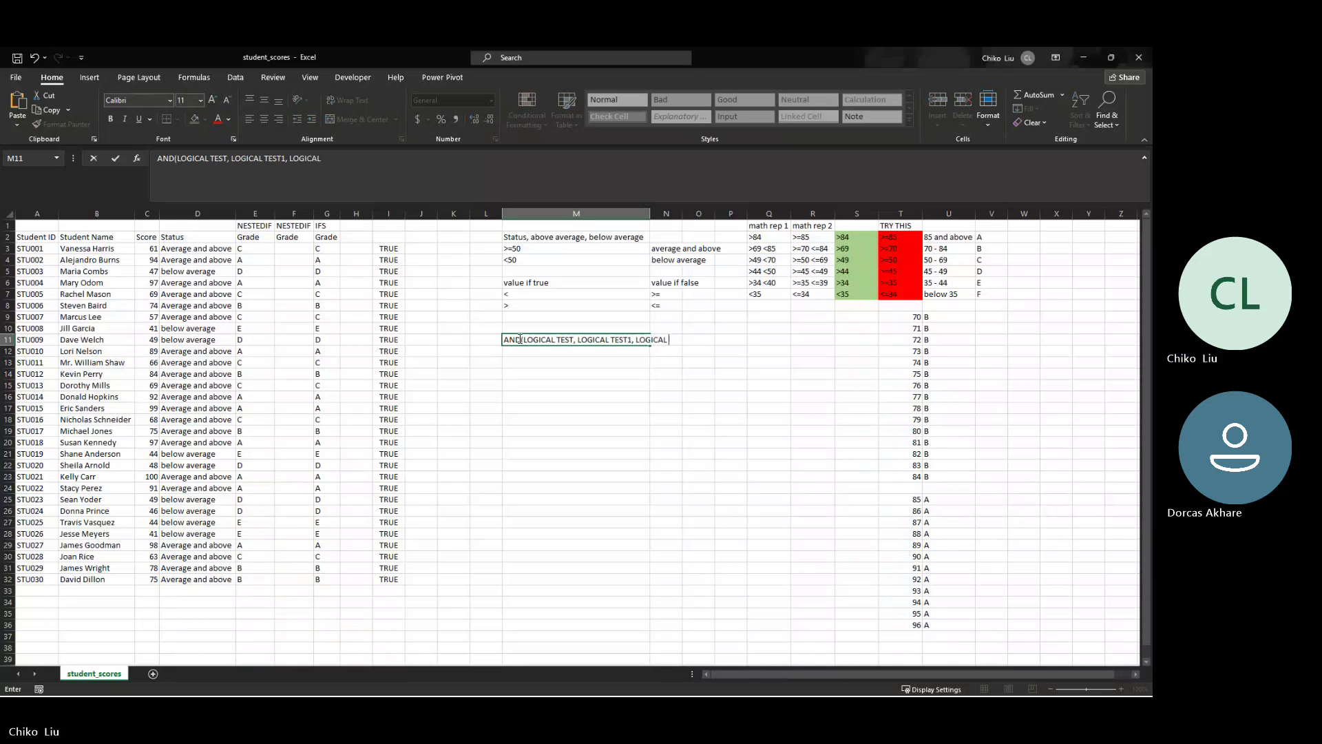
text(TEST 2)
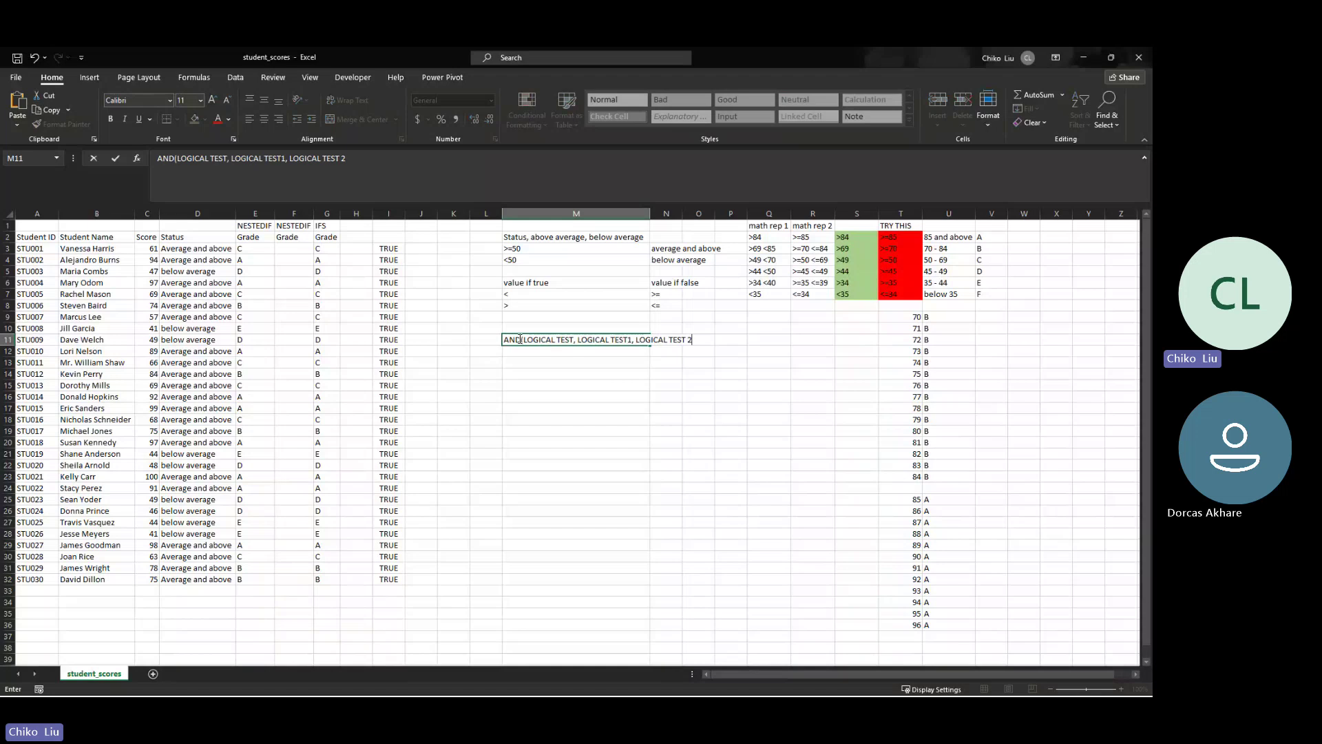
text( ...)
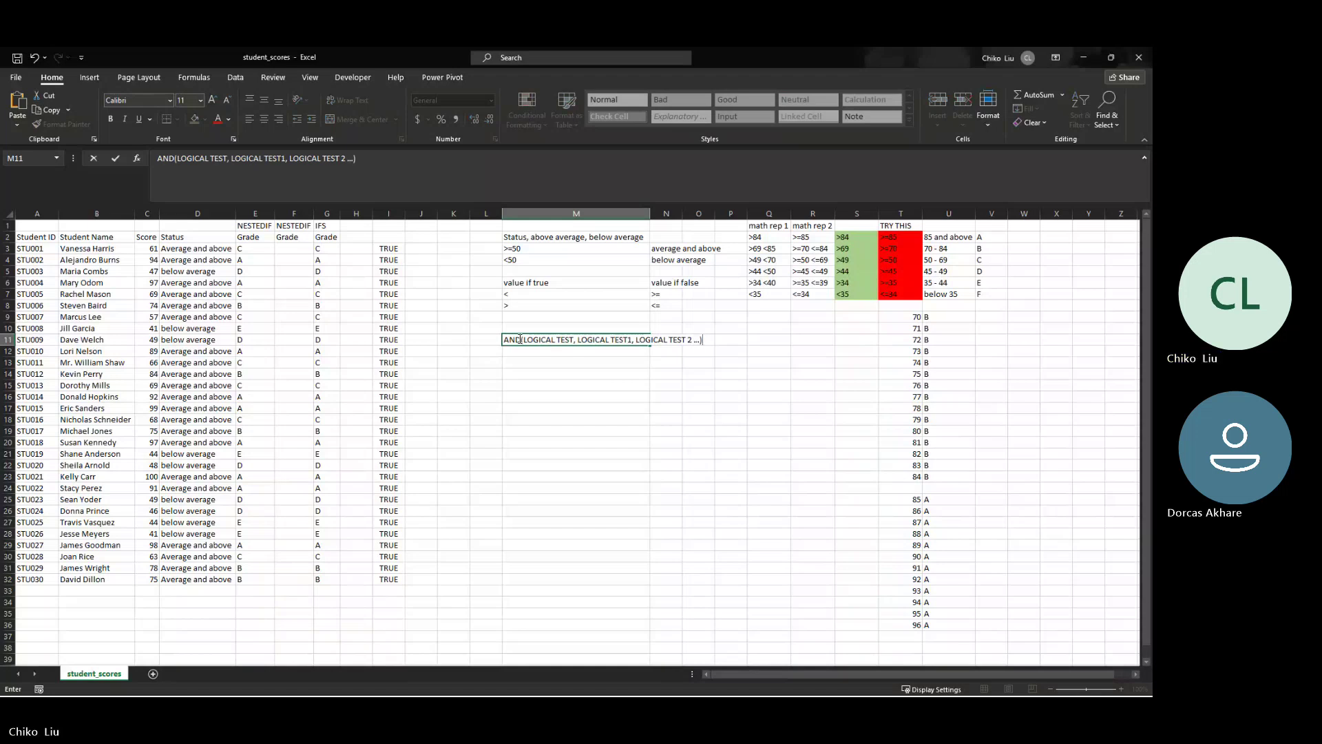
text())
key(Return)
click(518, 338)
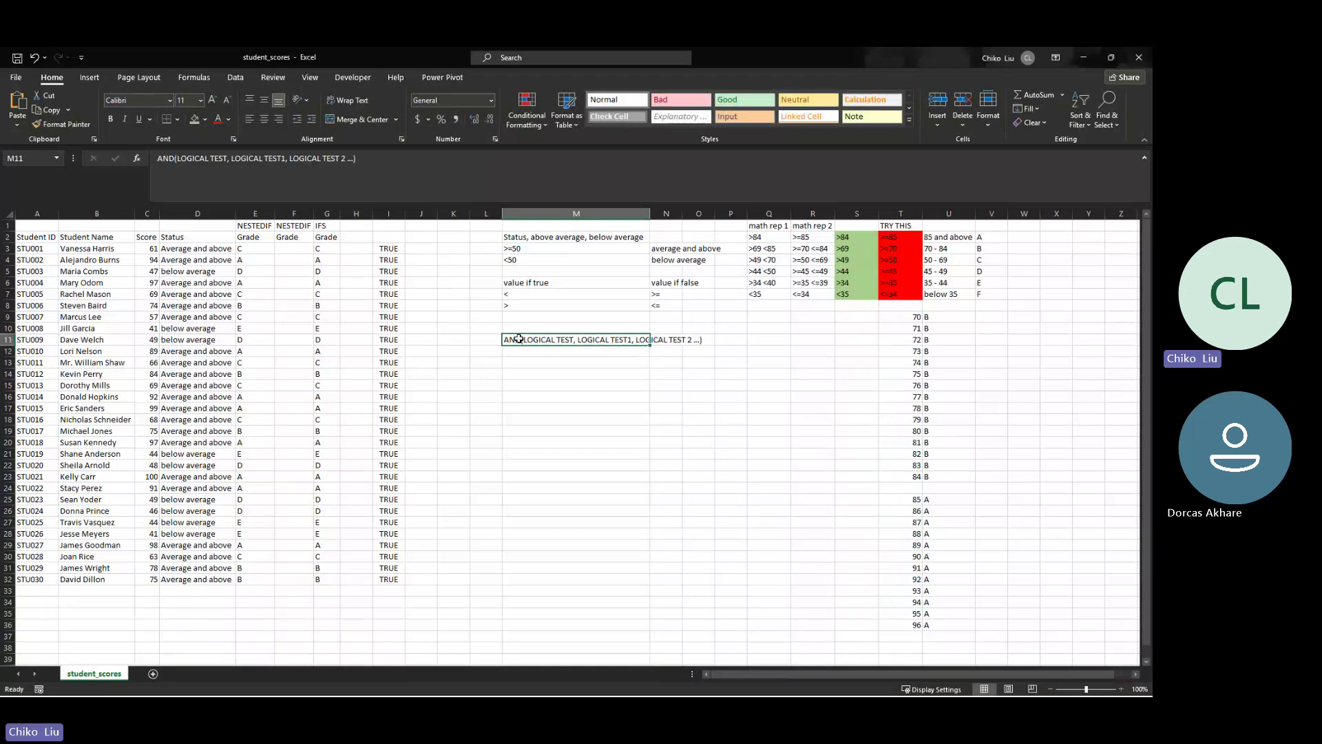
double_click(650, 217)
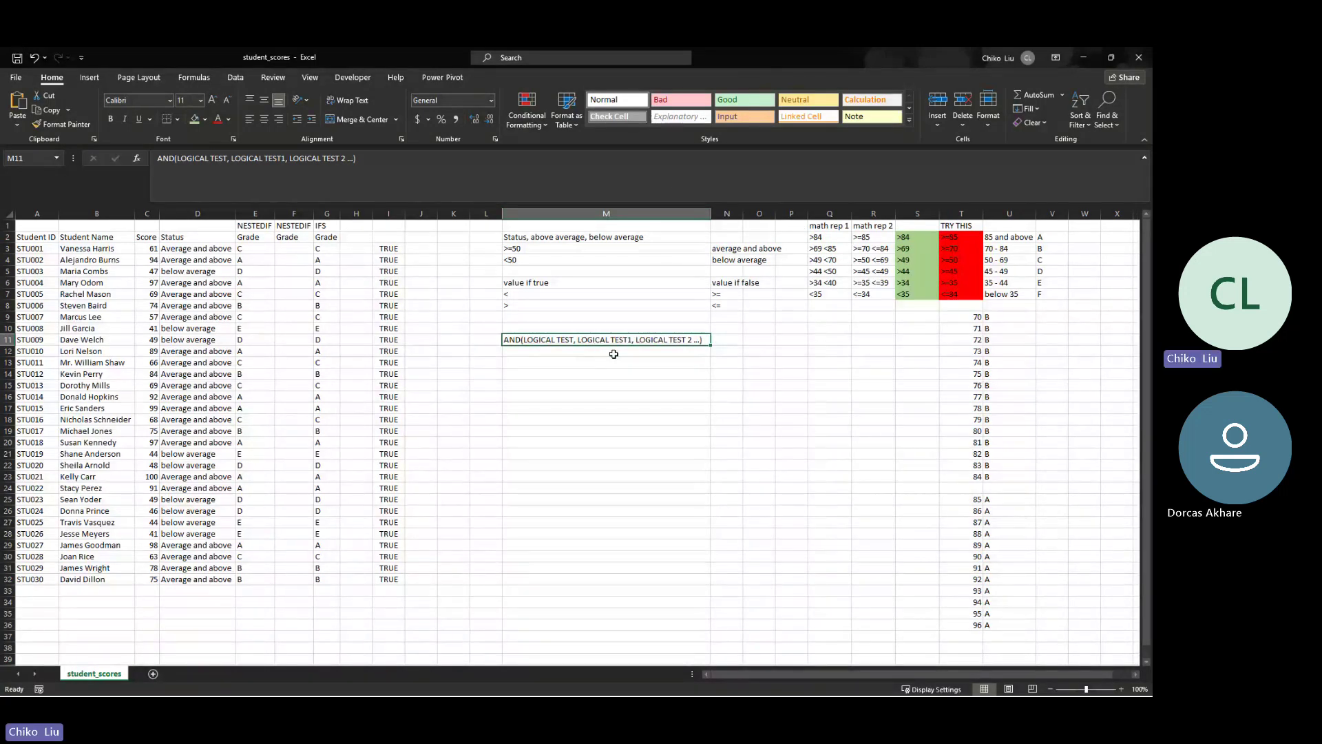
Add the note "TRUE OR FALSE" in M13 below the AND syntax note
key(Return)
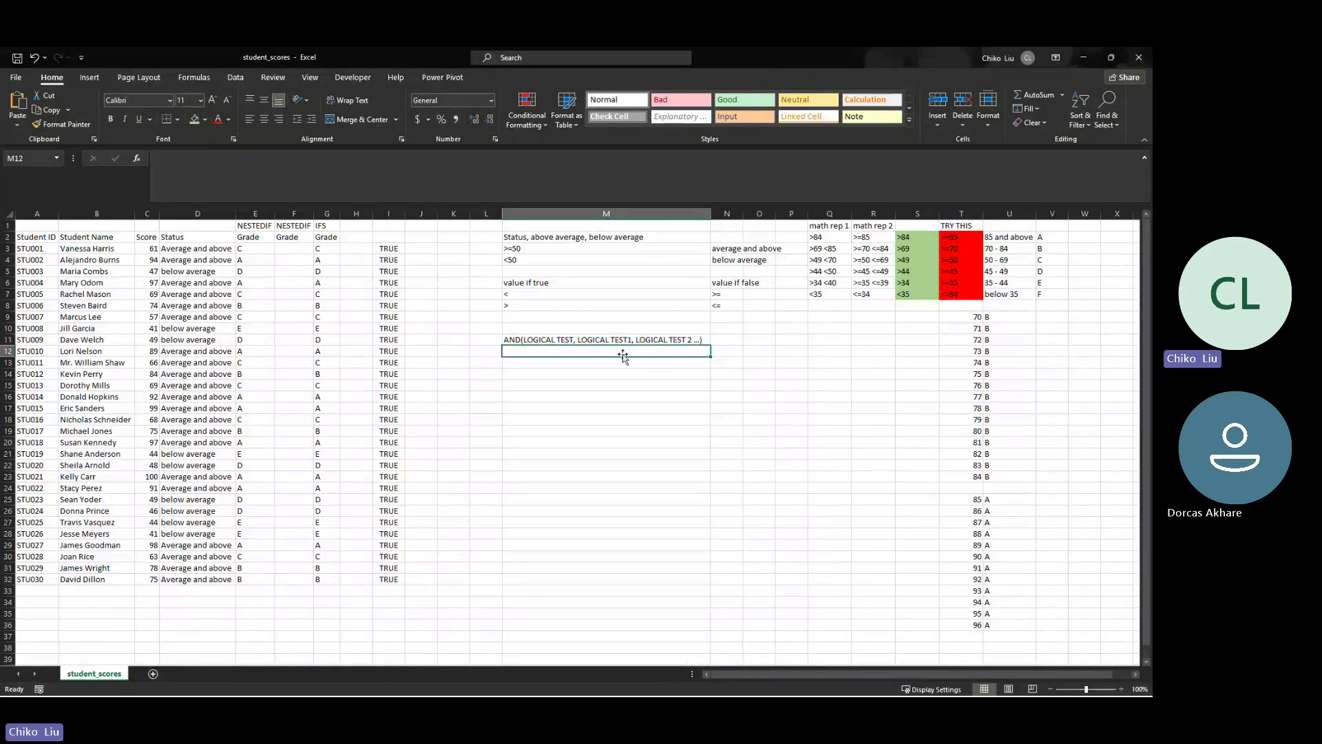
click(590, 341)
click(654, 362)
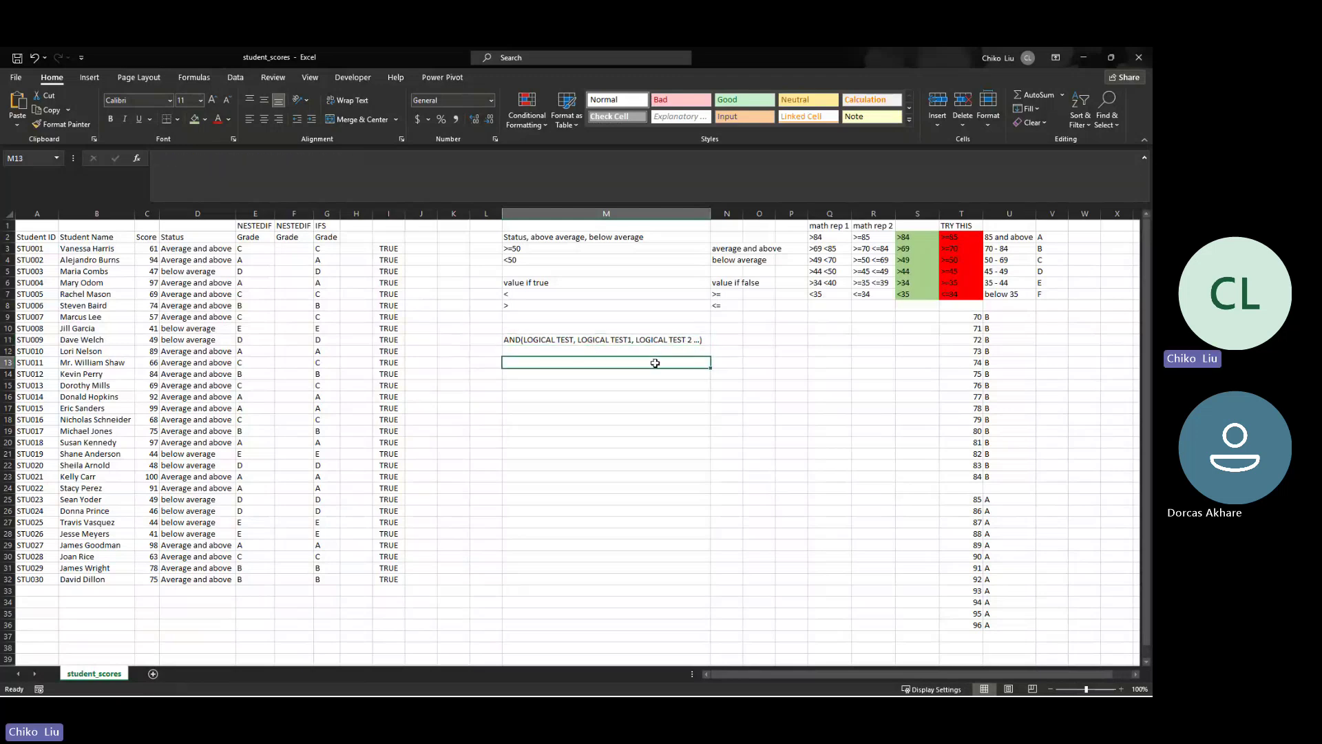
text(TRU)
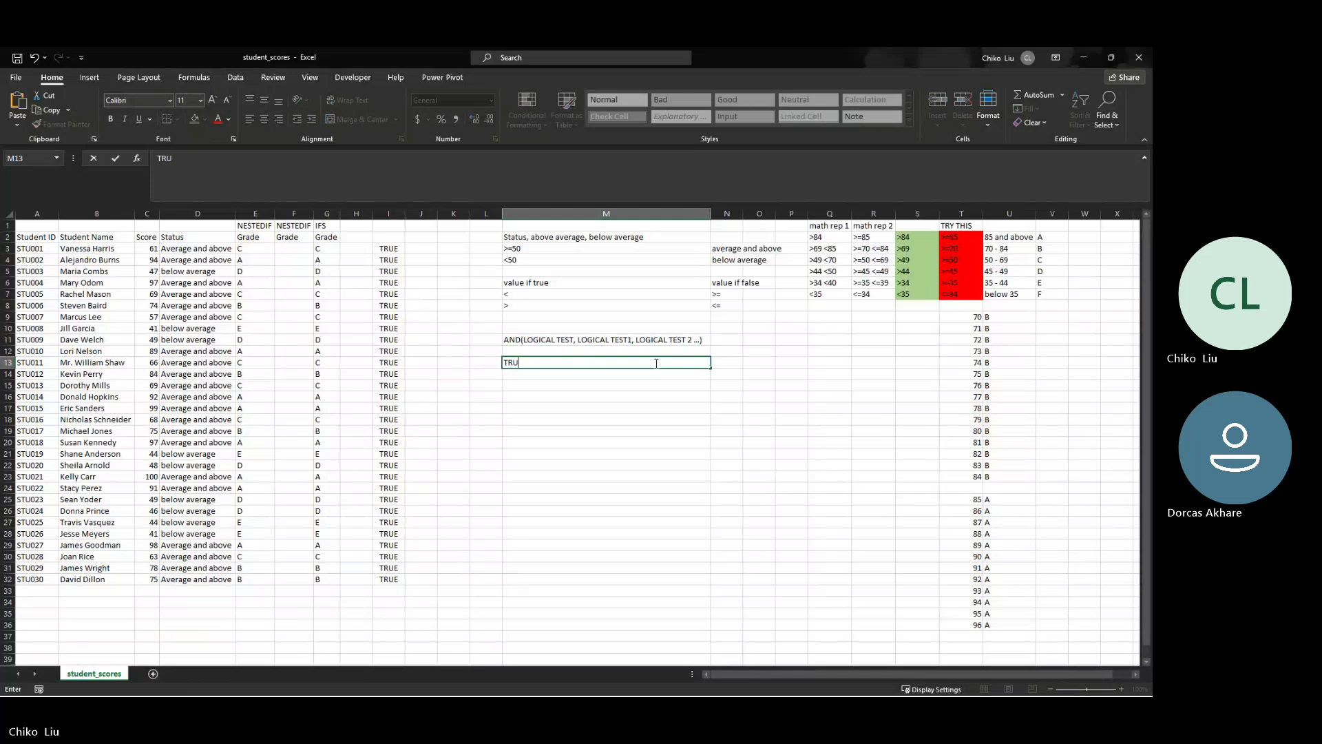
text(E OR )
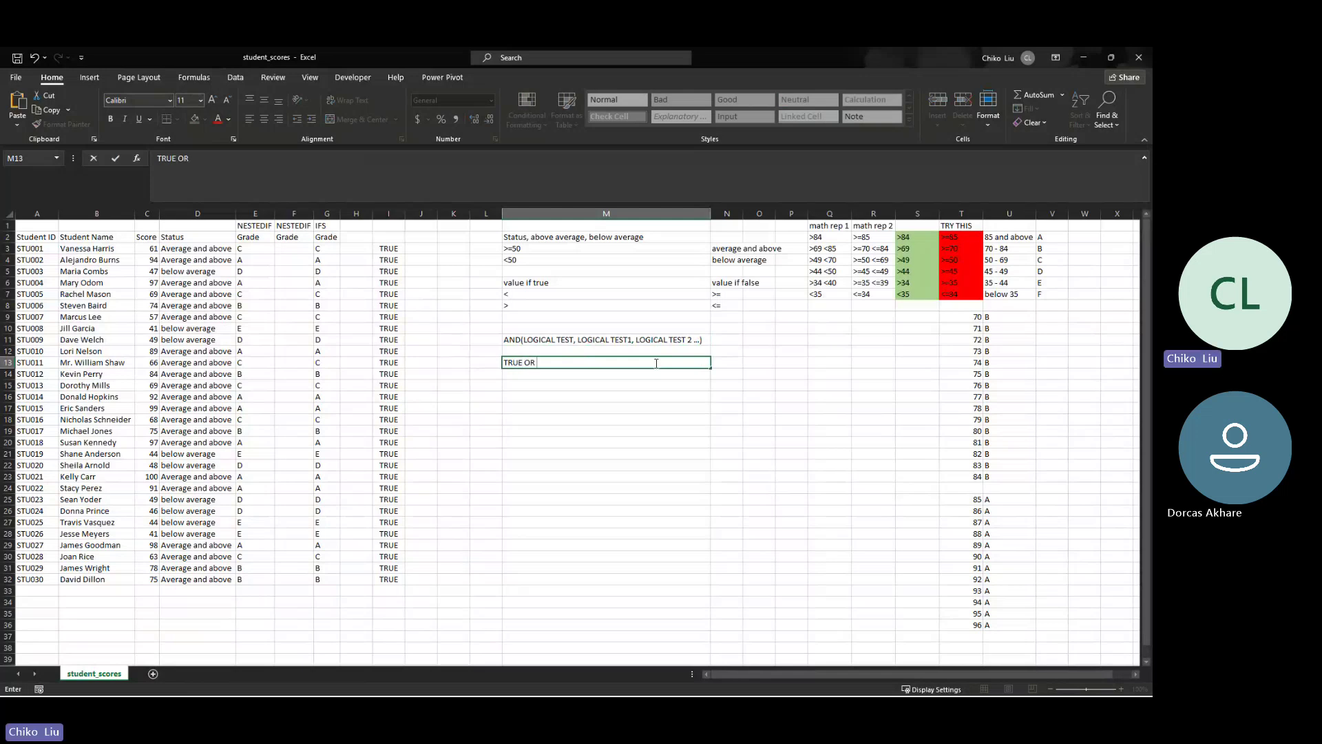
text(FALSE)
key(Return)
text(AL)
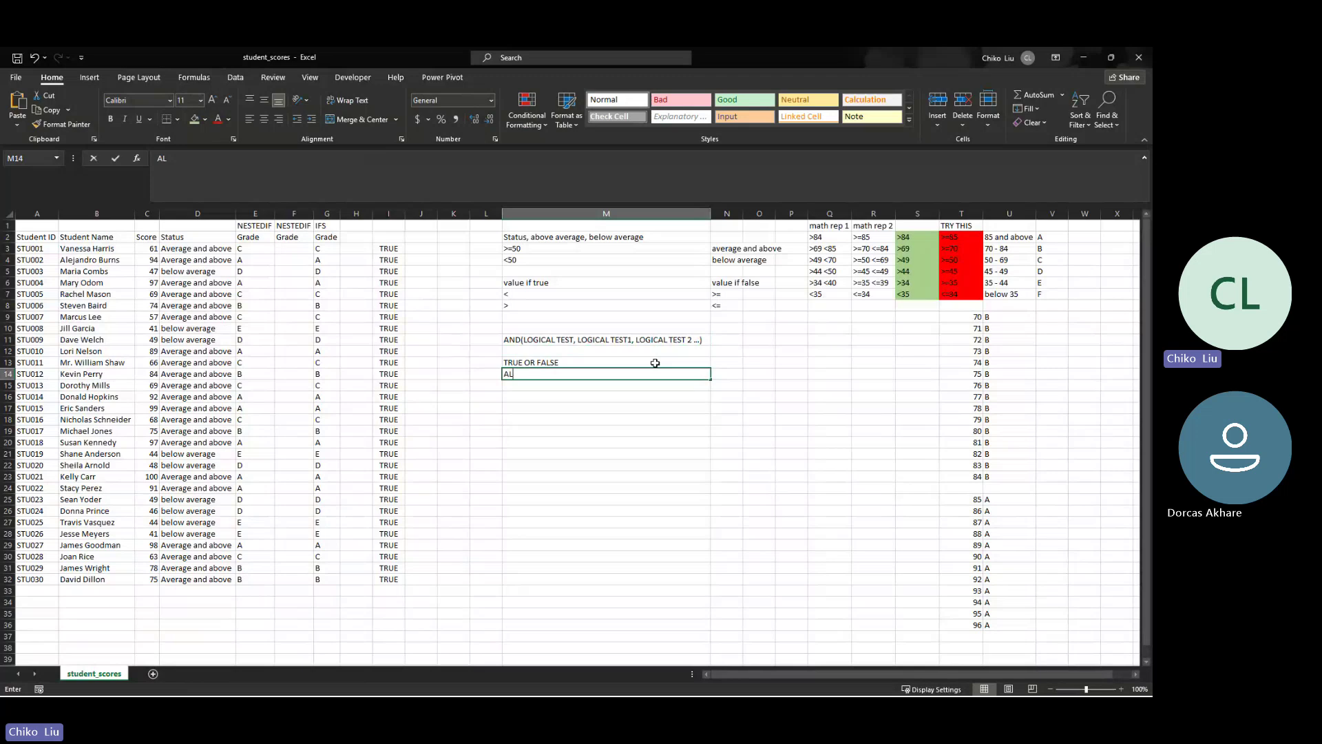
text(L L)
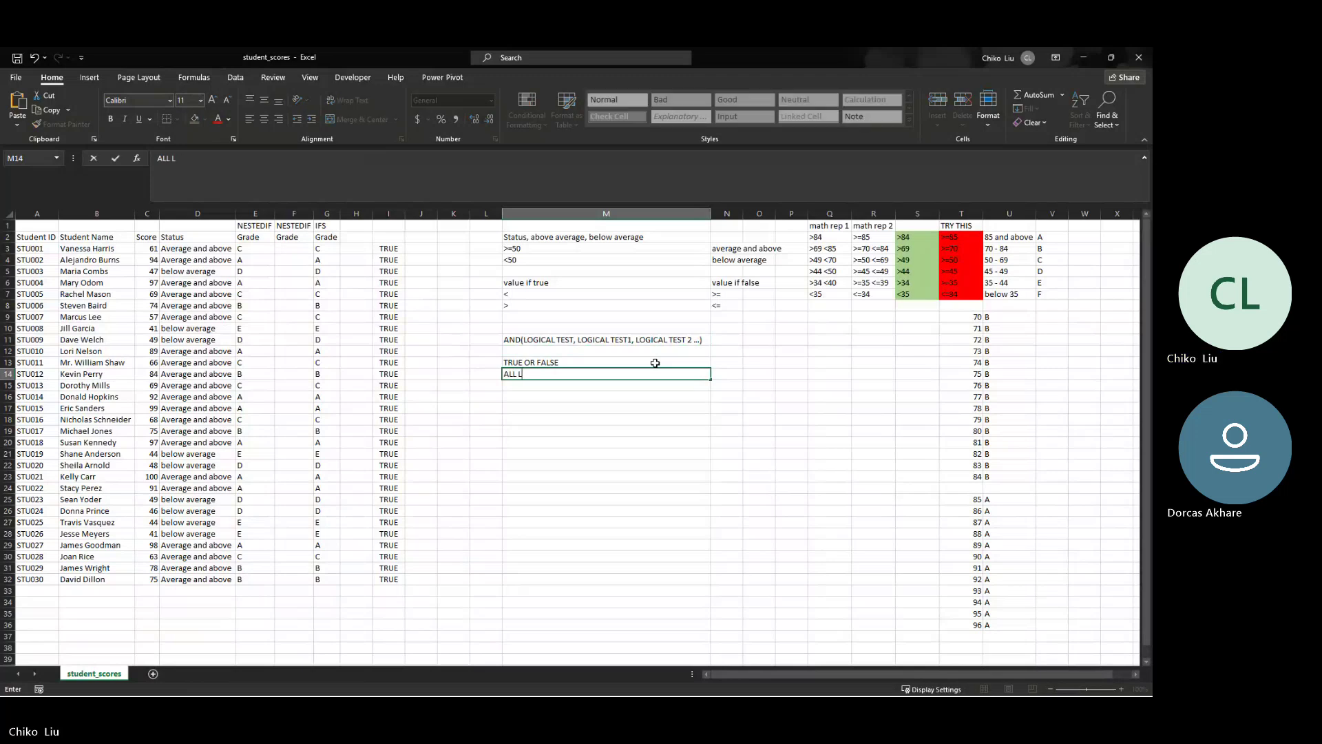
text(OGIC AL T)
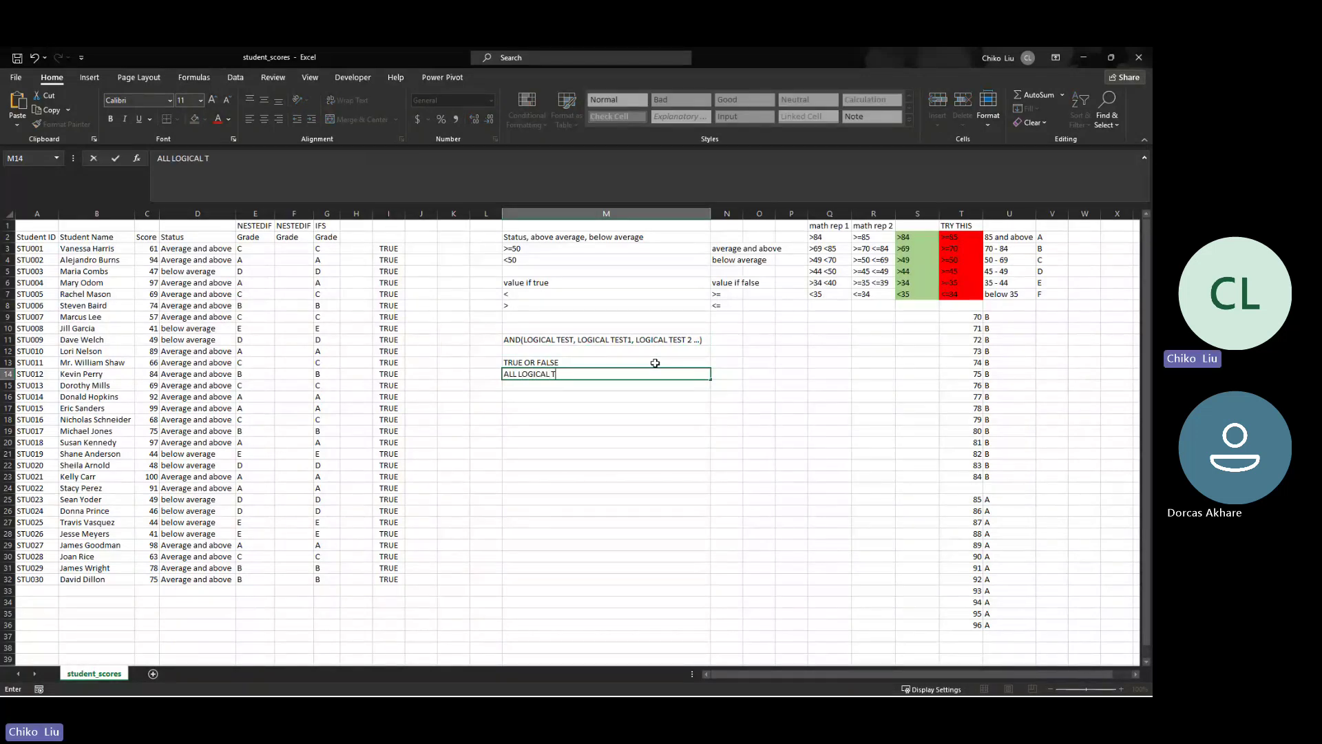
text(EST HAS BEEN T)
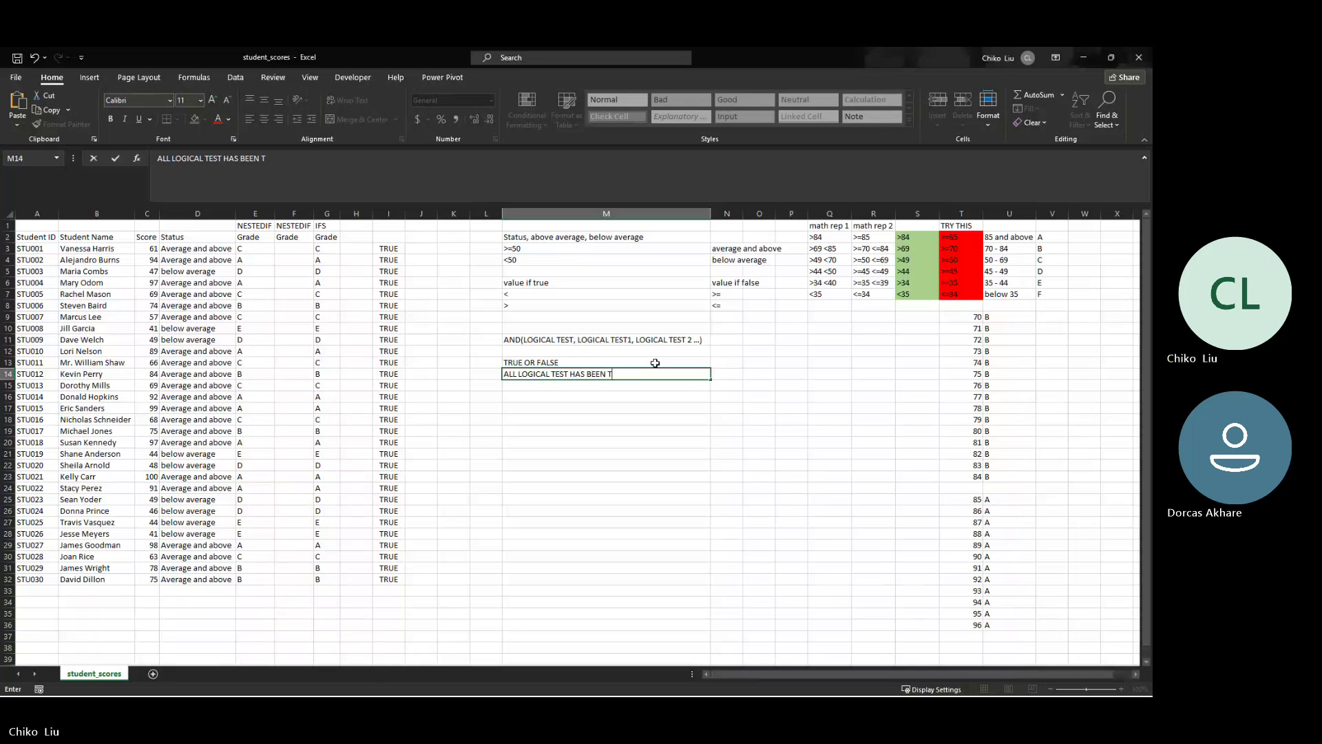
text(O TRUE TO)
key(BackSpace)
key(BackSpace)
text(F)
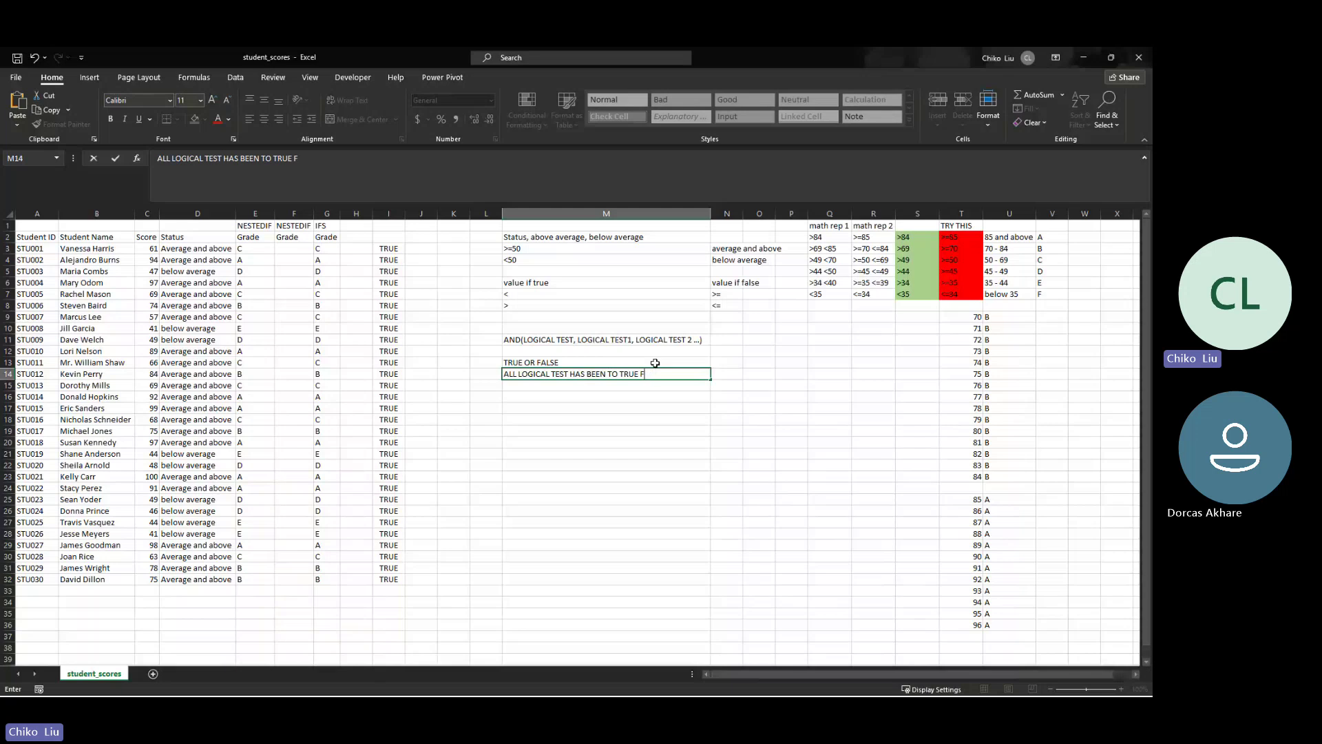
text(OR)
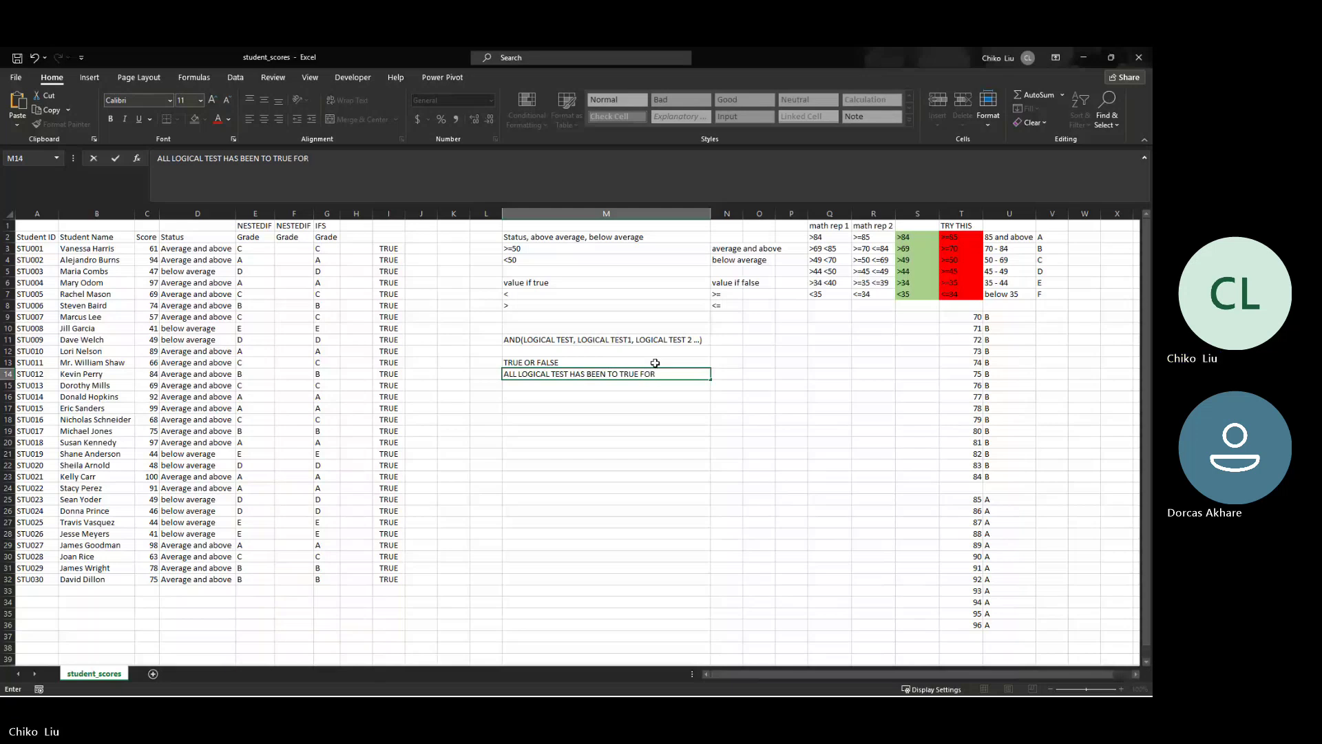
text( an)
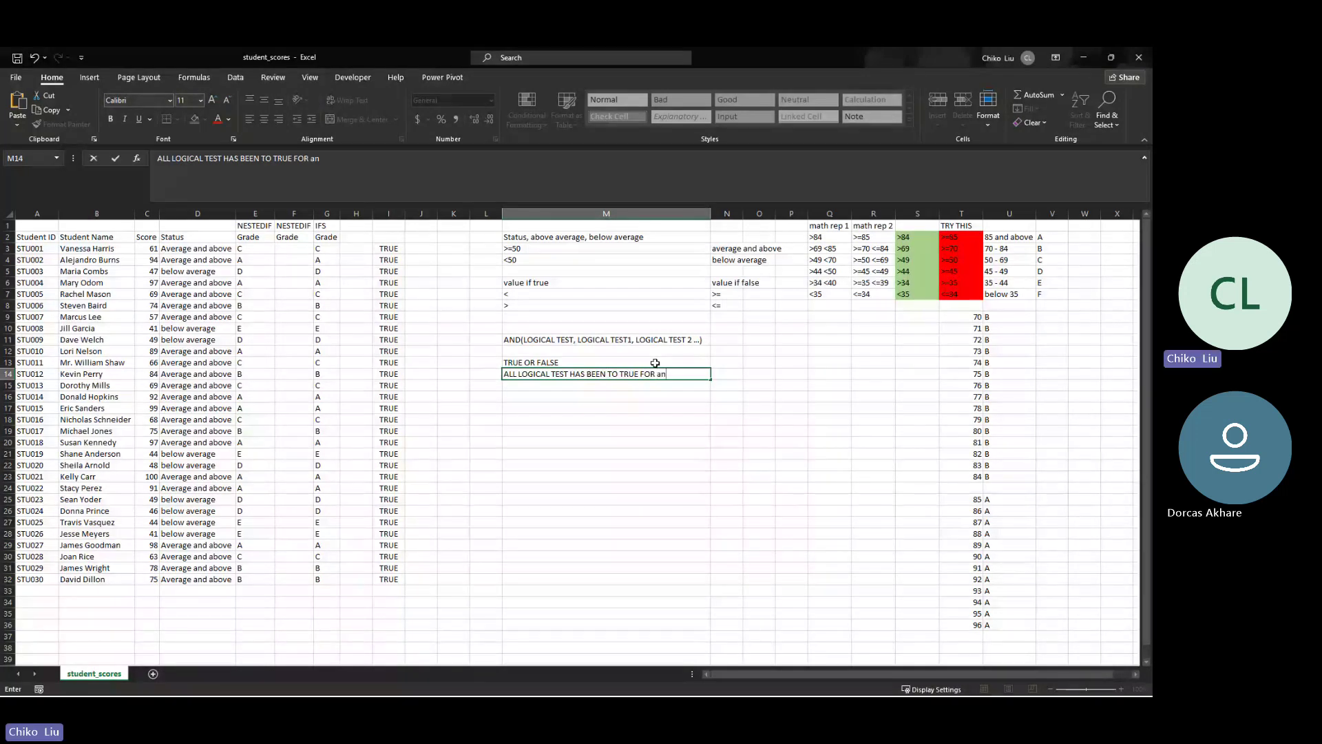
text(d FUN)
key(BackSpace)
key(BackSpace)
key(BackSpace)
key(BackSpace)
key(BackSpace)
key(BackSpace)
key(BackSpace)
key(BackSpace)
key(BackSpace)
key(BackSpace)
key(BackSpace)
key(BackSpace)
key(BackSpace)
key(BackSpace)
key(BackSpace)
key(BackSpace)
key(BackSpace)
key(BackSpace)
key(BackSpace)
key(BackSpace)
key(BackSpace)
key(BackSpace)
key(BackSpace)
key(BackSpace)
key(BackSpace)
key(BackSpace)
key(BackSpace)
key(BackSpace)
key(BackSpace)
key(BackSpace)
key(BackSpace)
key(BackSpace)
key(BackSpace)
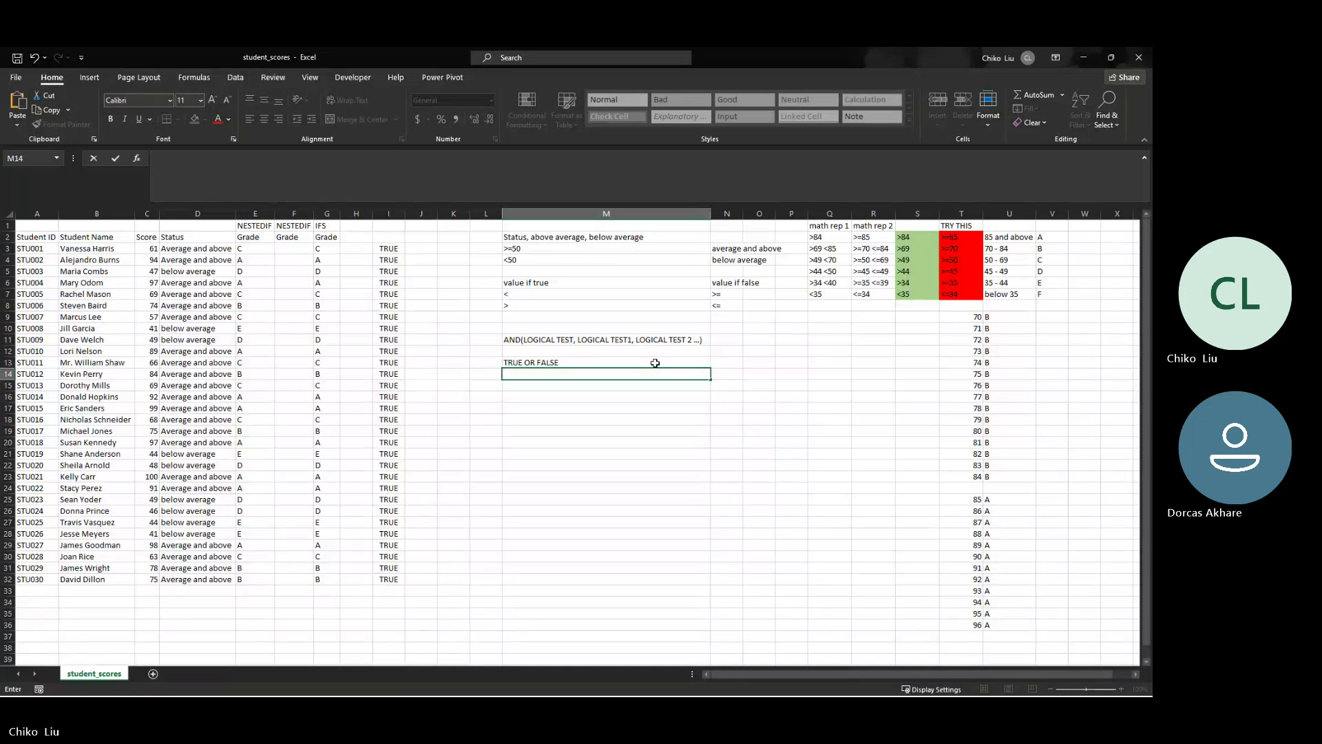
Enter the note "all logical test in AND function has to be True for the And to return True)" in M14
text(all log)
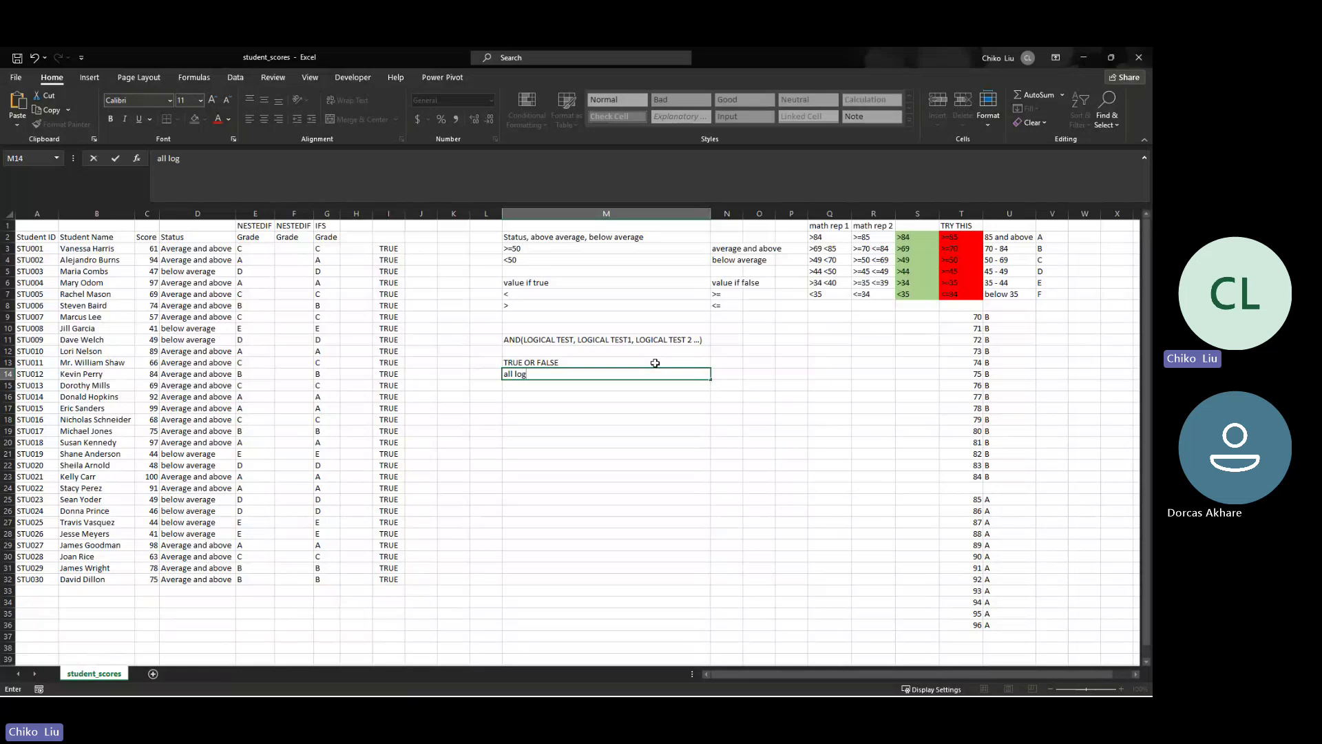
text(ical)
key(BackSpace)
key(BackSpace)
key(BackSpace)
text(cal test in AND function has to )
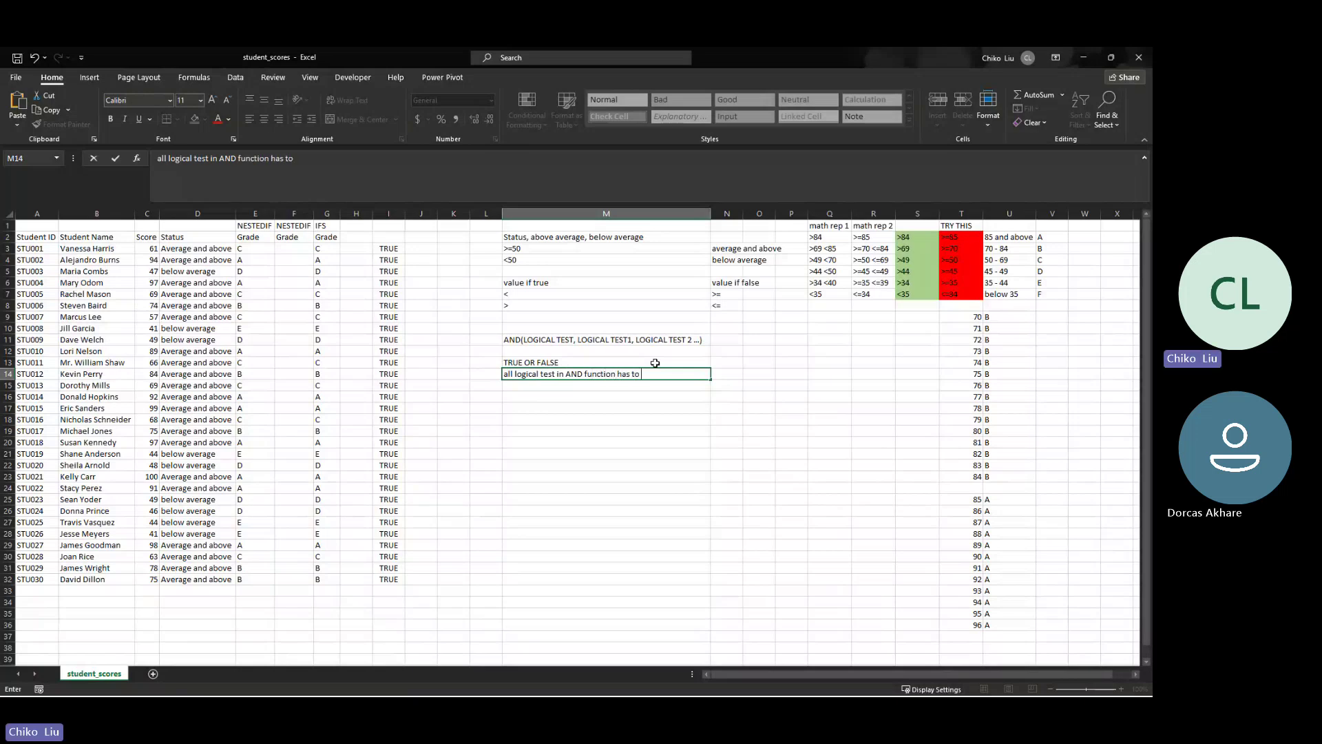
text(be true)
key(BackSpace)
key(BackSpace)
key(BackSpace)
key(BackSpace)
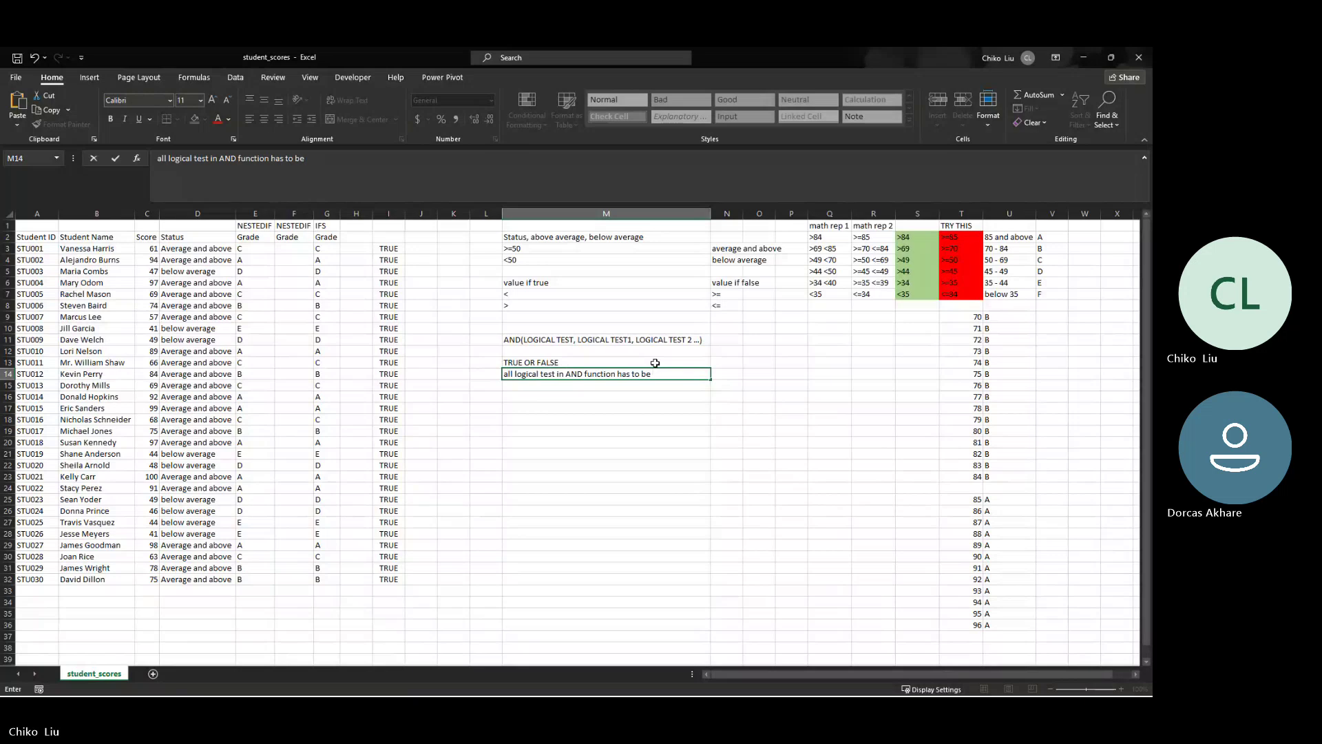
text(True for the )
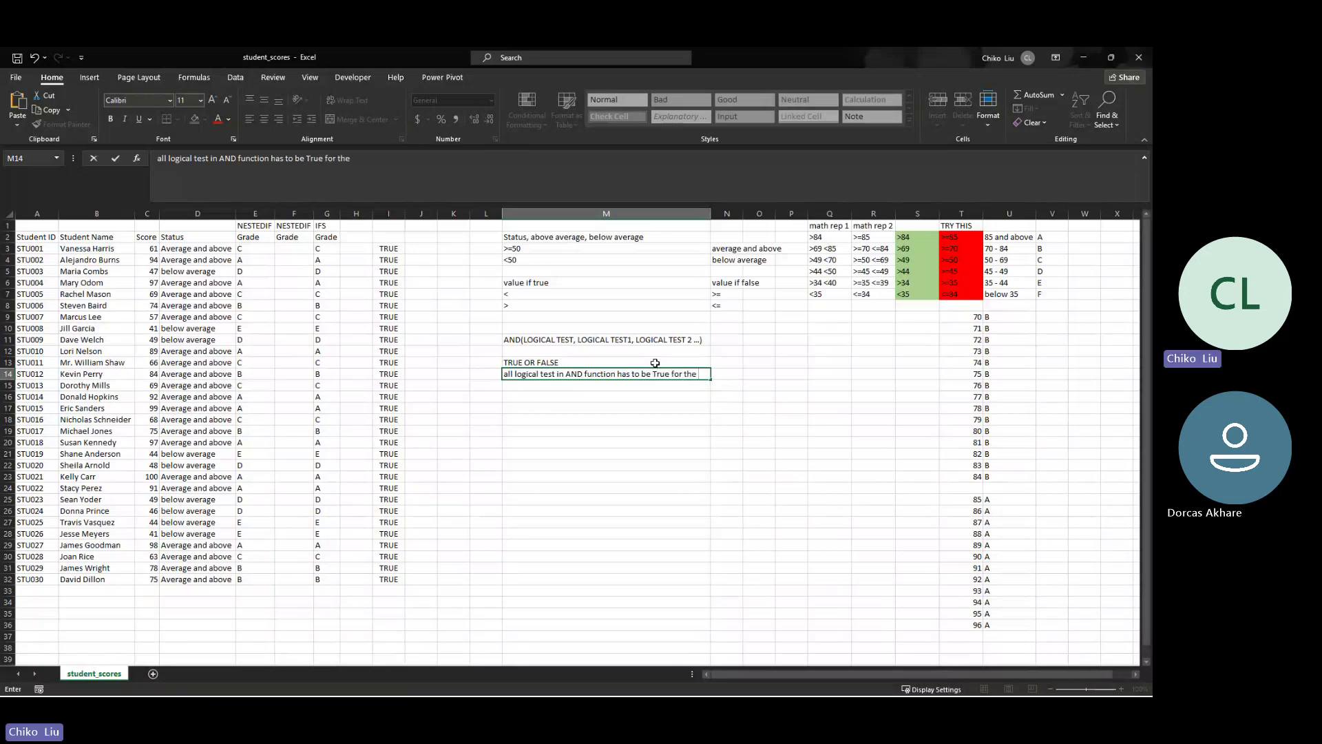
text(And )
text(to return)
text( True)
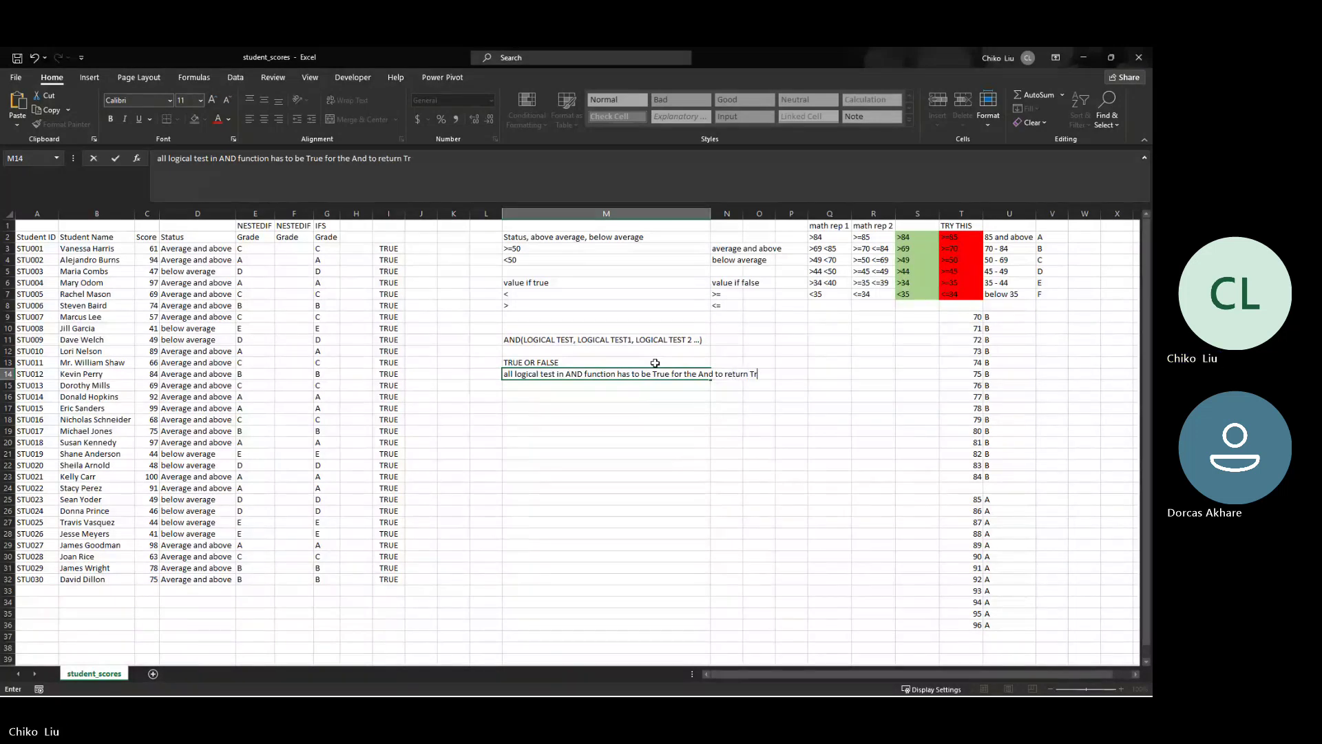
key(Return)
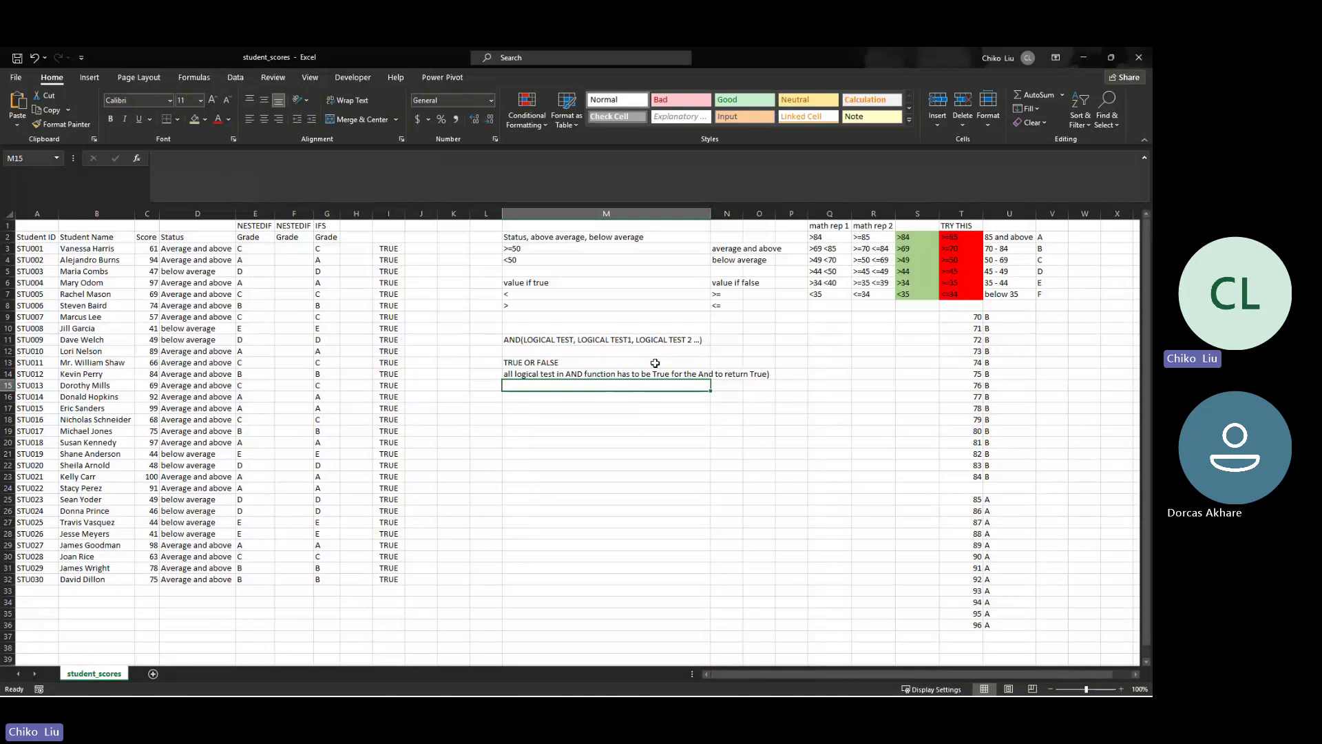
key(Up)
key(Up)
key(Up)
key(Up)
click(562, 363)
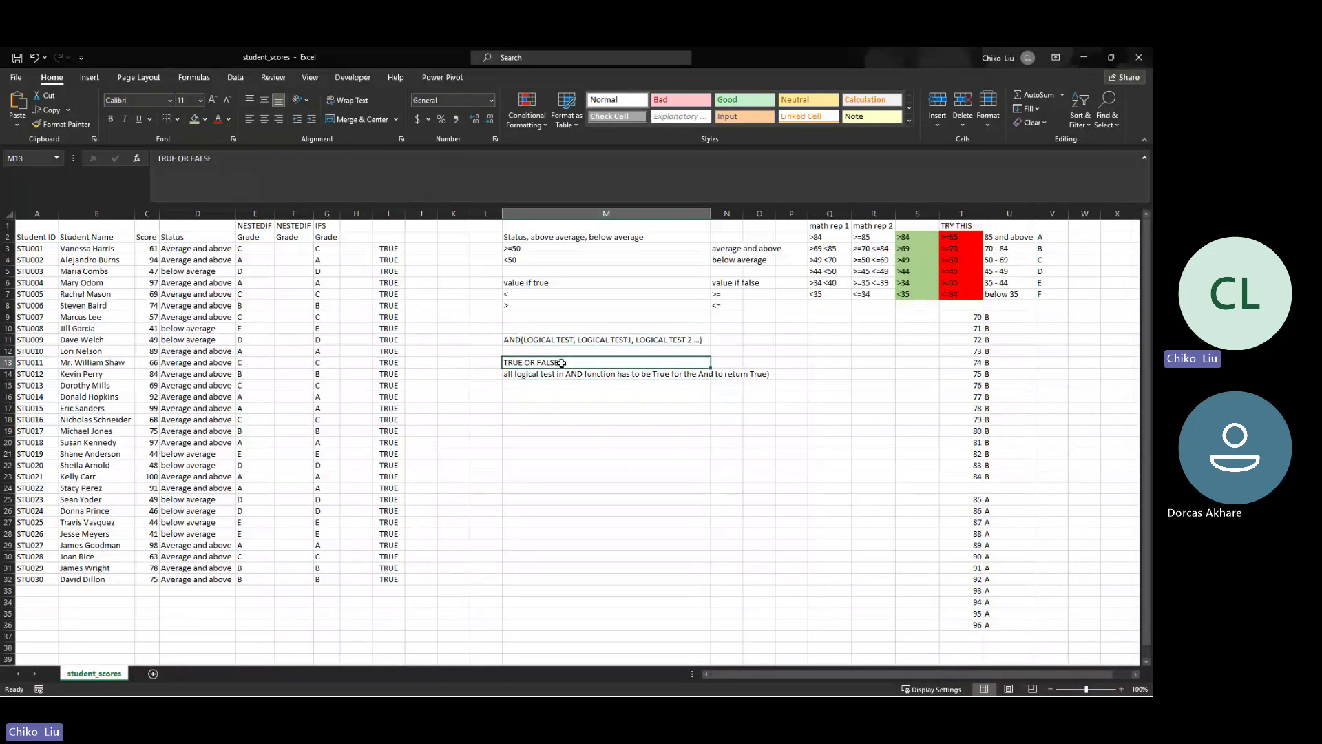
click(563, 407)
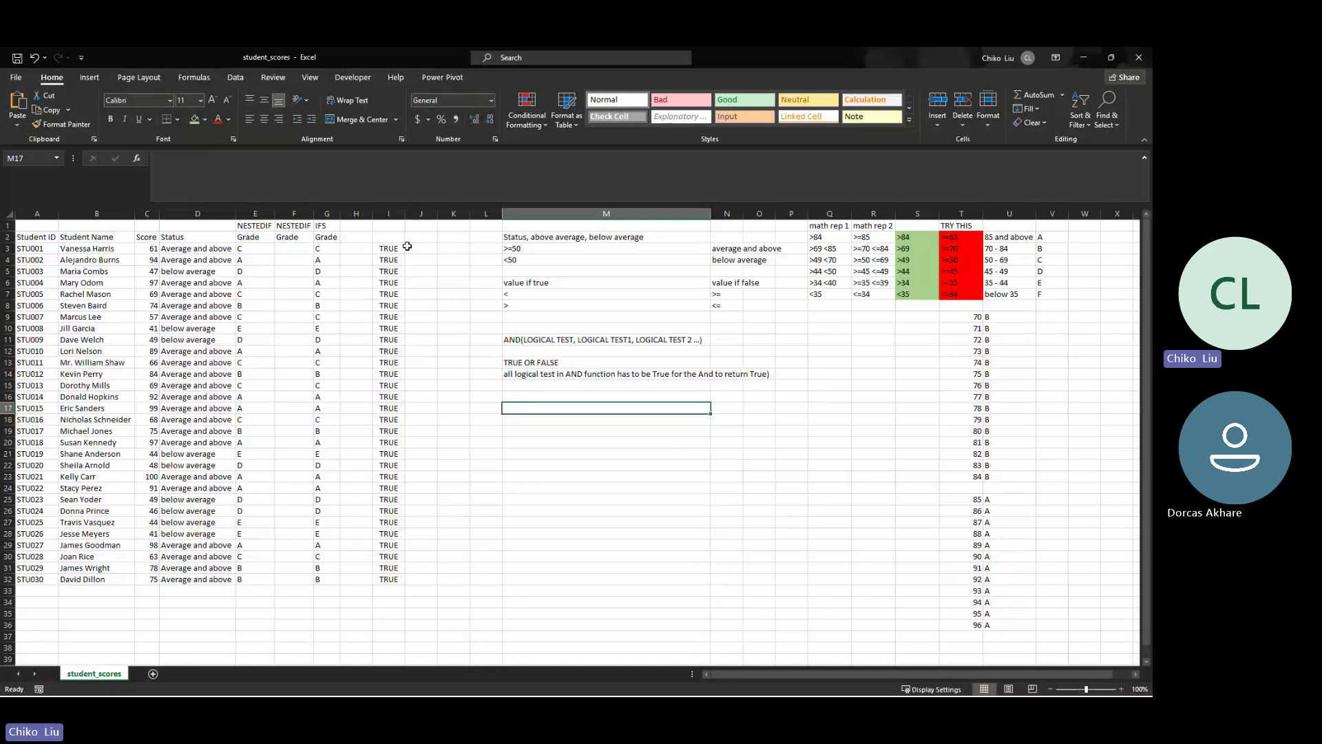
Enter the formula =AND(C3>=70,C3<=84) in K3 to test the first student's score against the B range
click(130, 249)
click(145, 248)
click(455, 249)
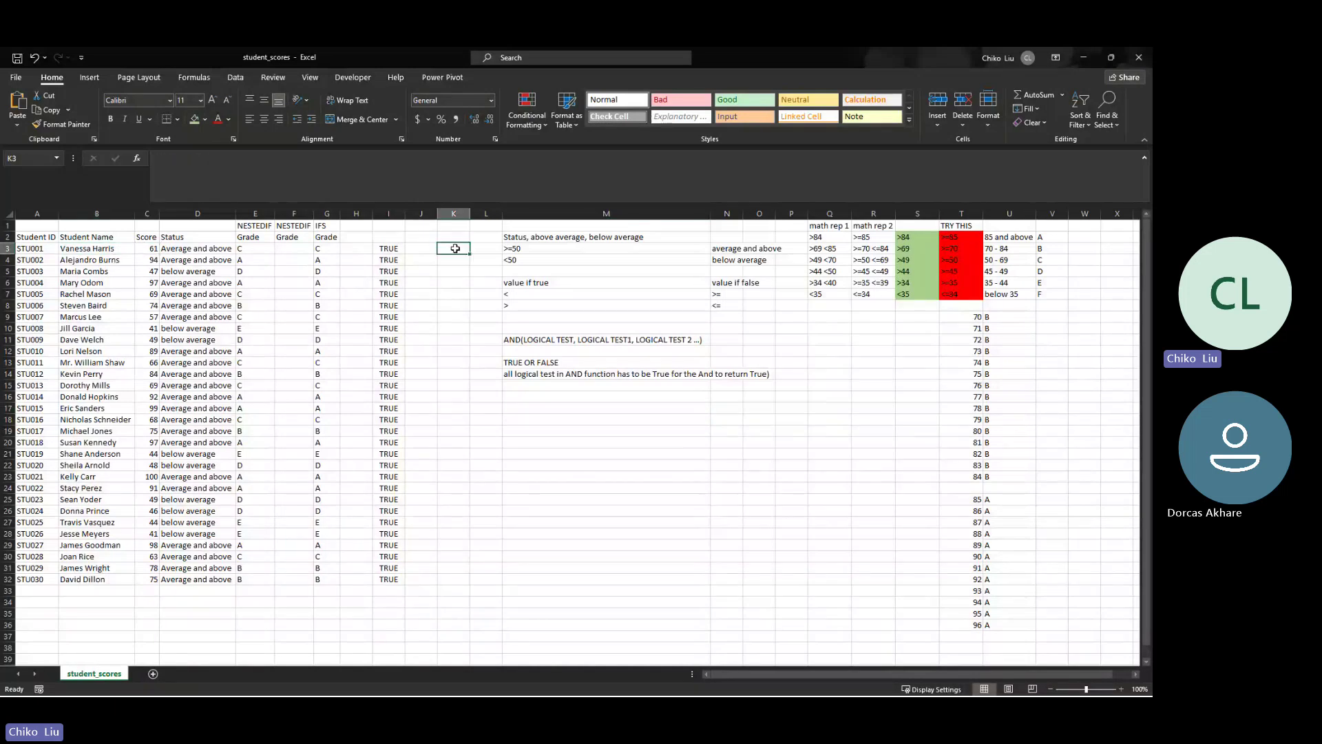
text(=)
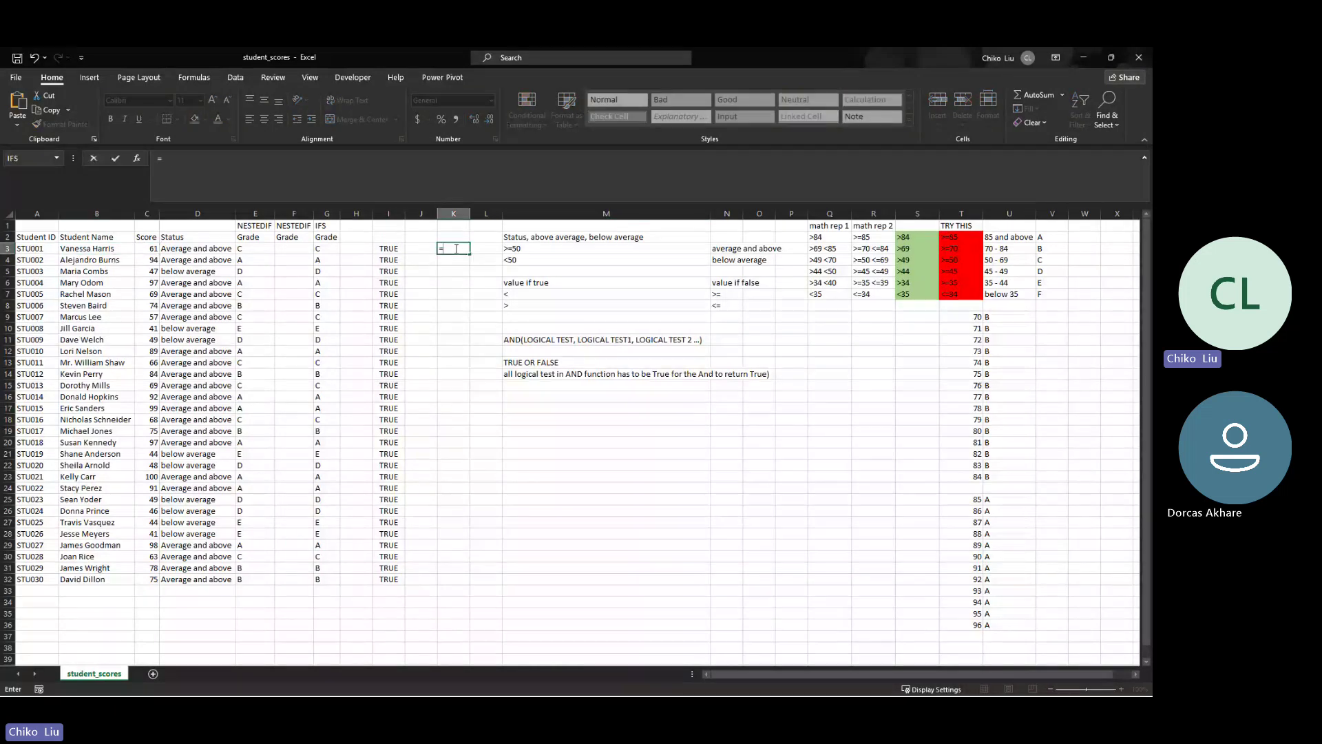
text(AN)
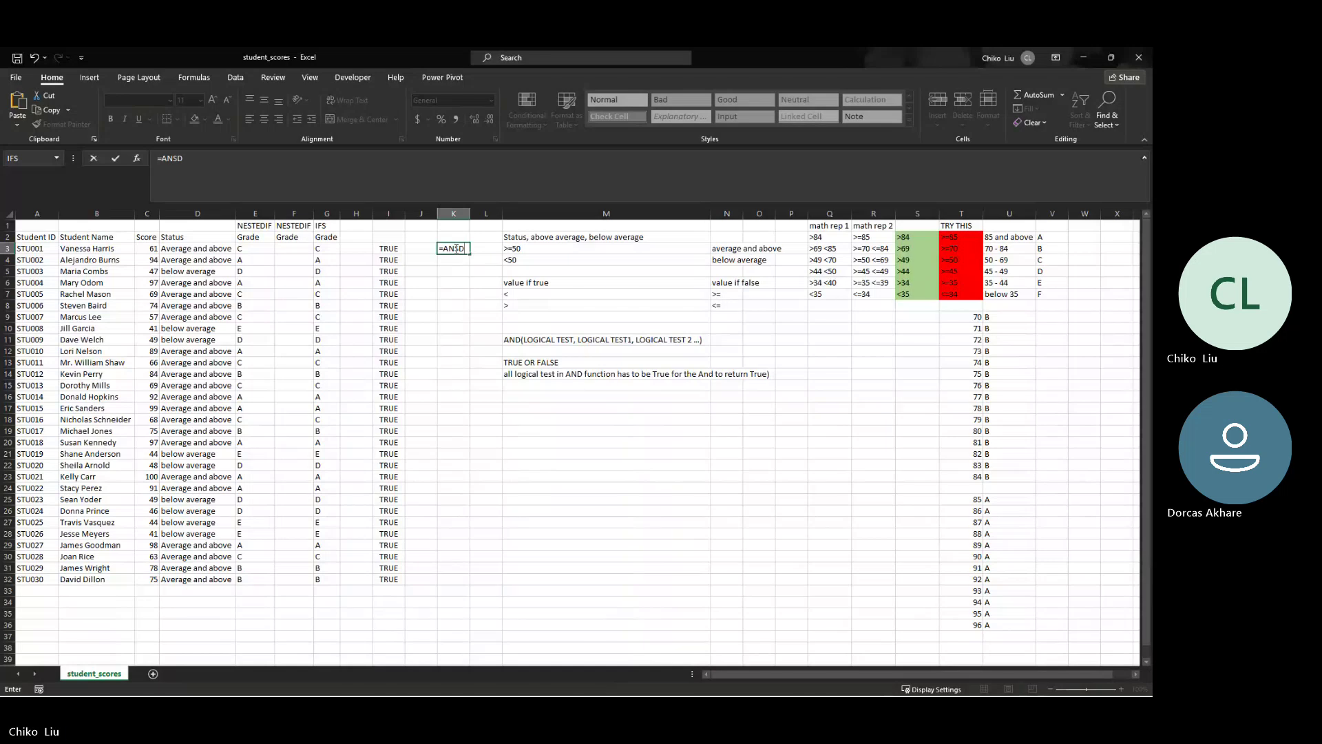
text(D()
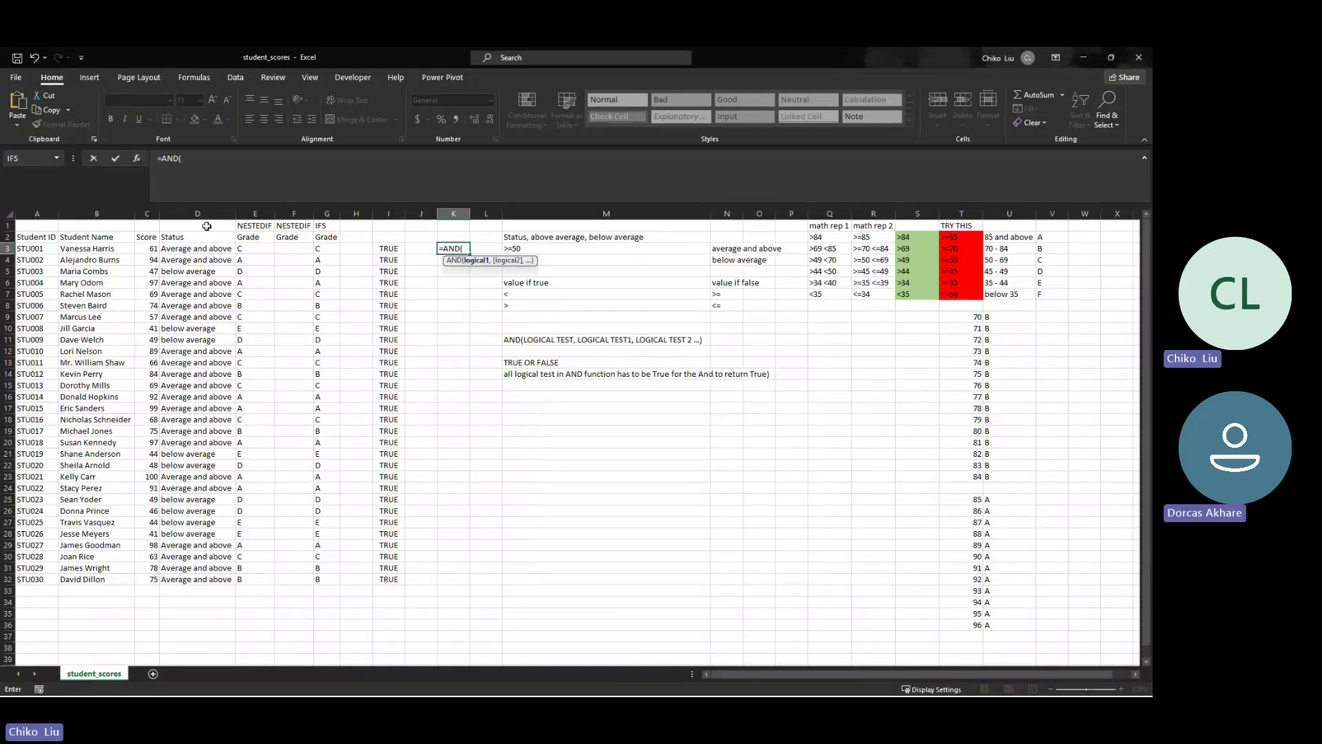
click(142, 249)
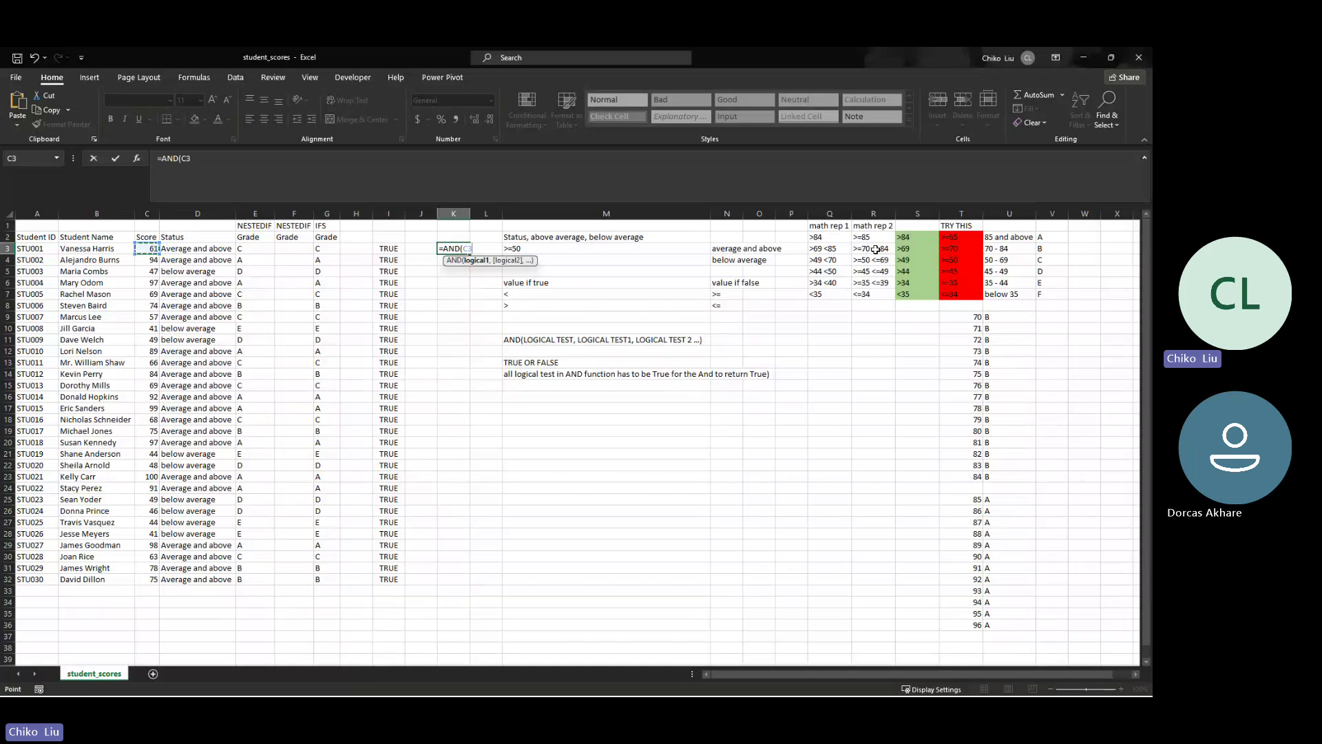
text(>=70,C3)
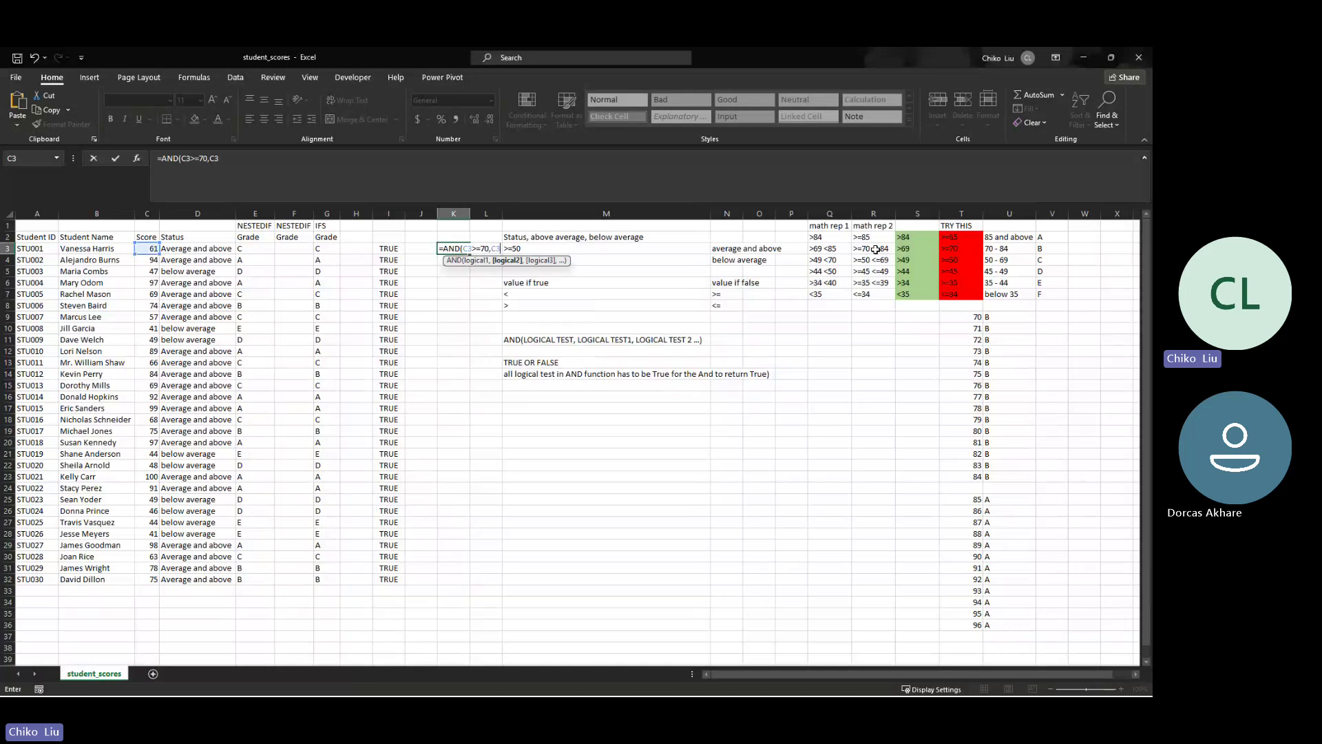
text(<)
text(=84))
key(ctrl+Return)
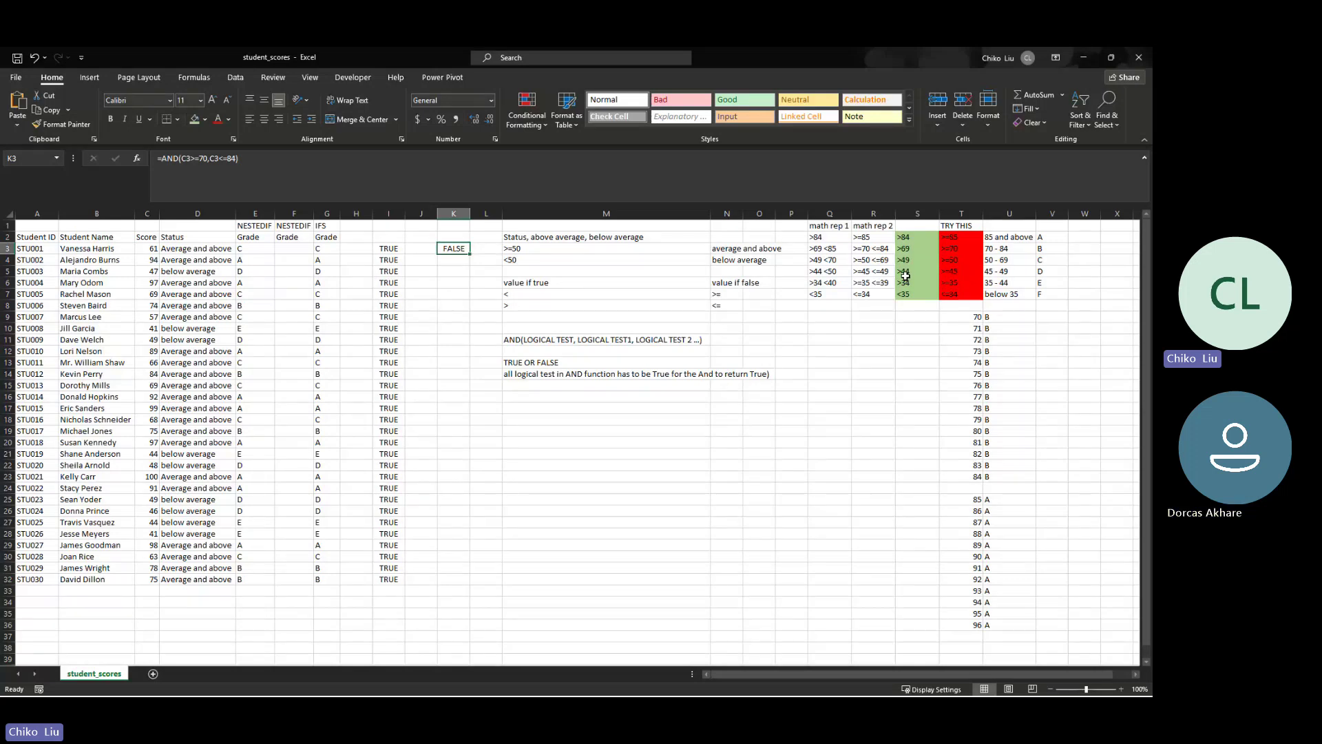
Start an AND formula in L3 with a reference to the first student's score in C3
click(875, 261)
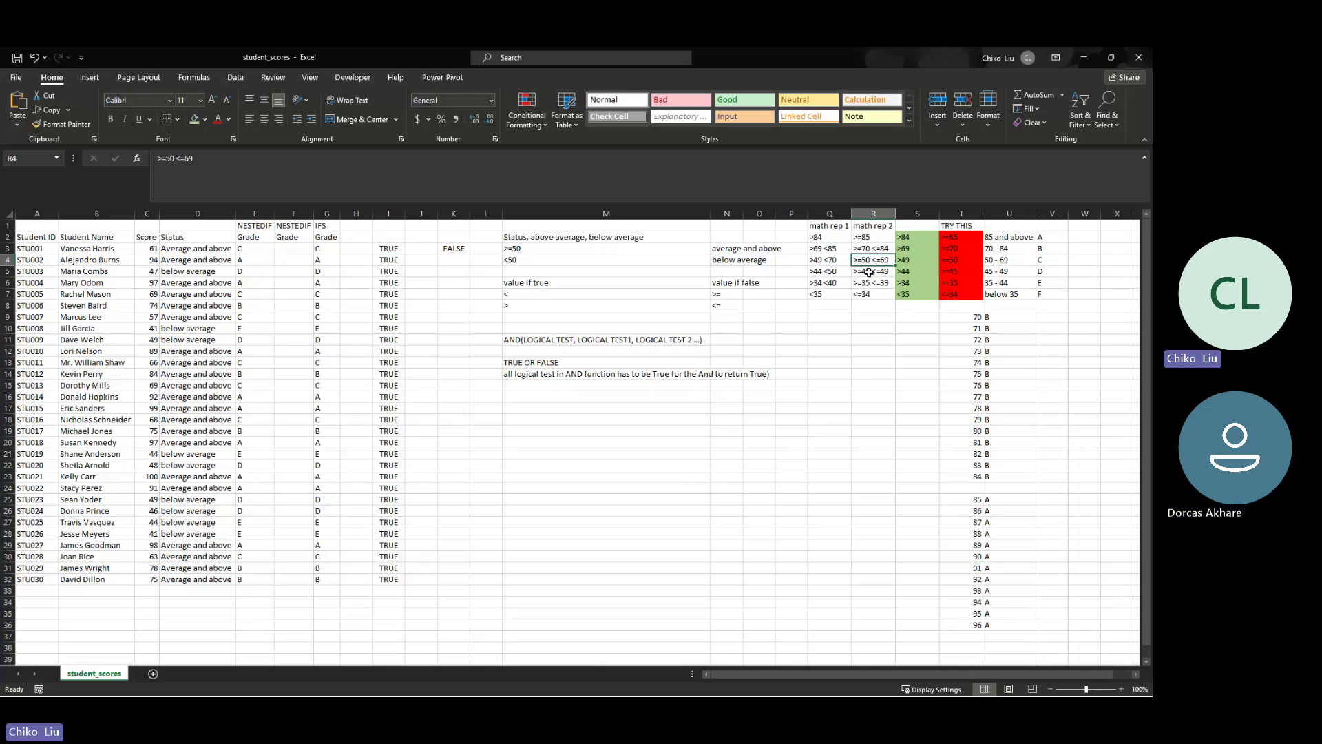
click(147, 250)
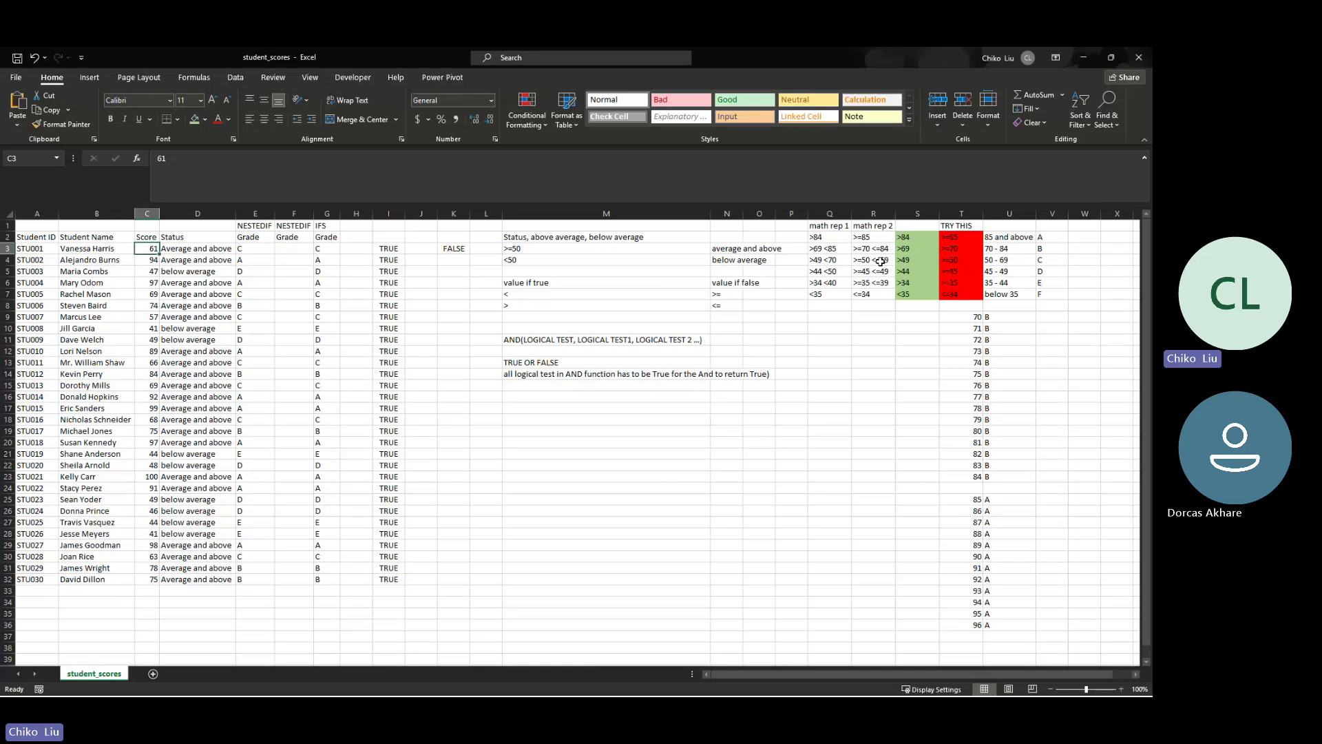
click(480, 247)
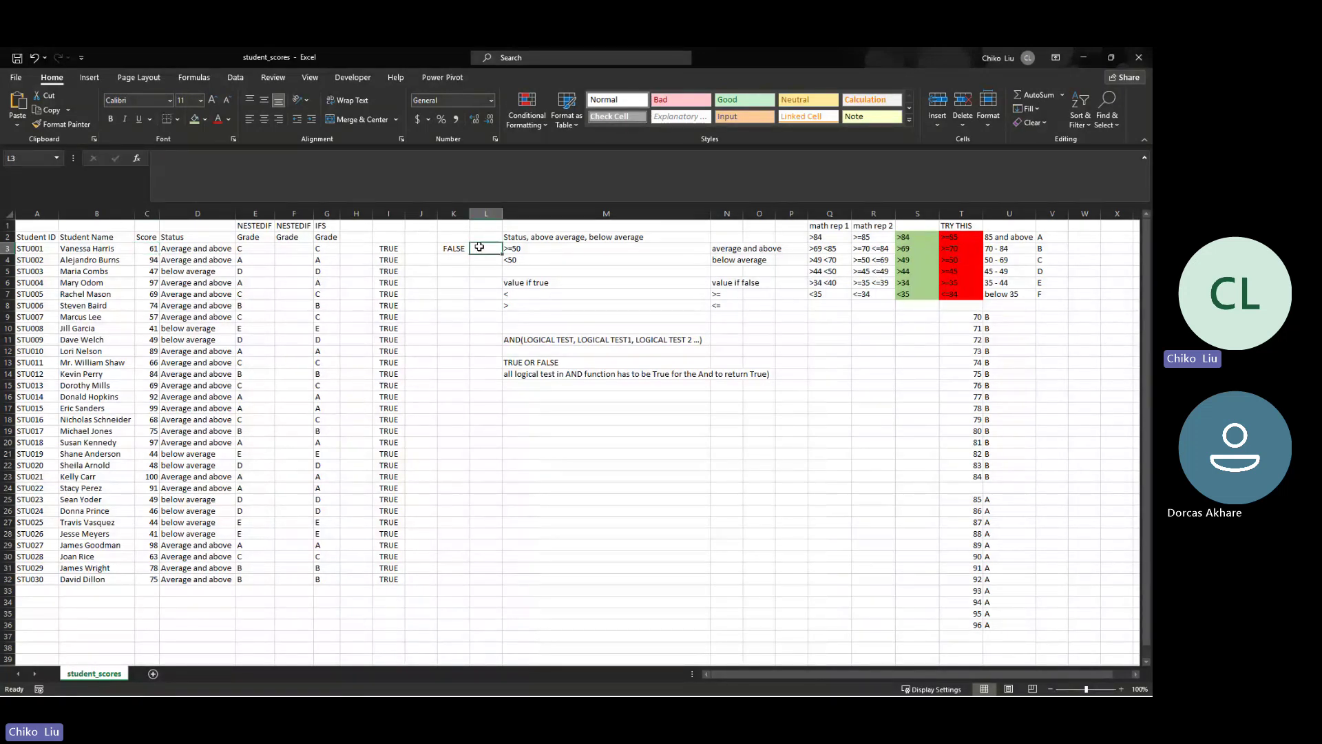
text(=AND()
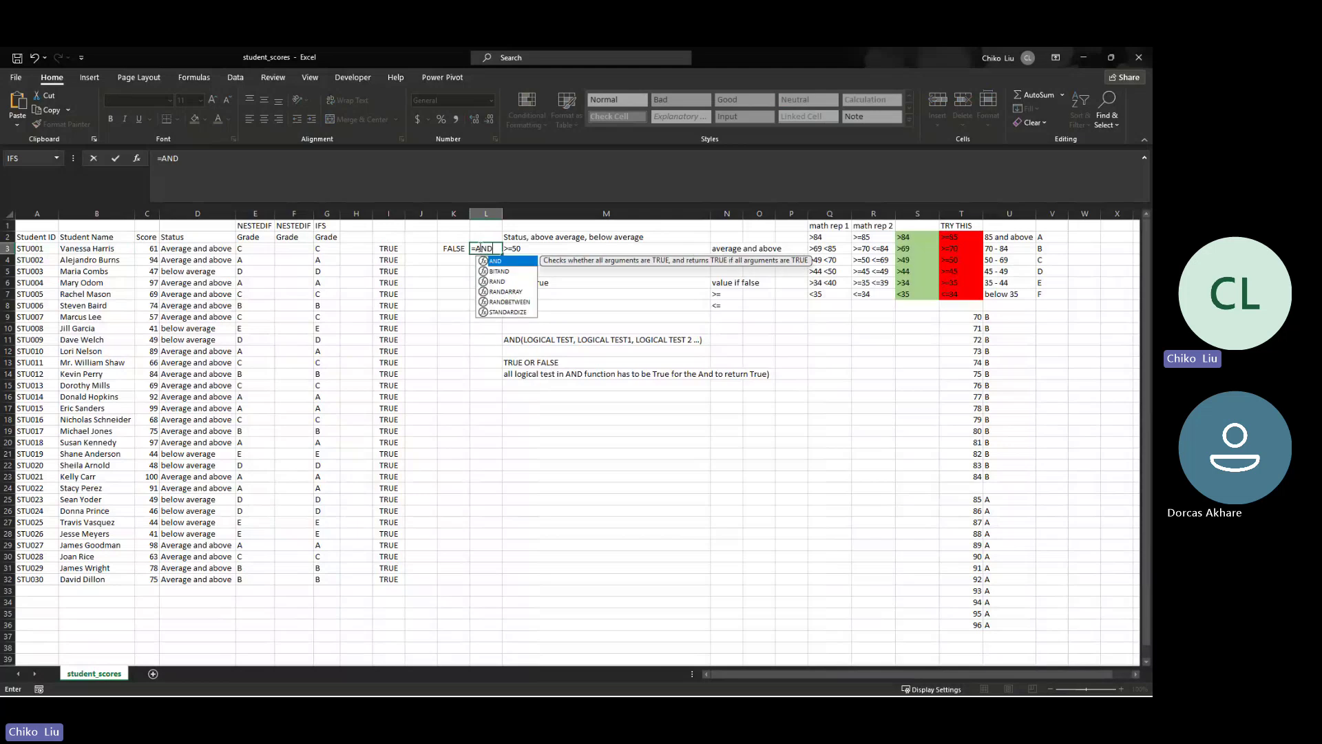
key(Left)
key(Left)
key(Left)
key(Left)
key(Left)
key(Left)
key(Left)
key(Left)
key(Left)
key(Left)
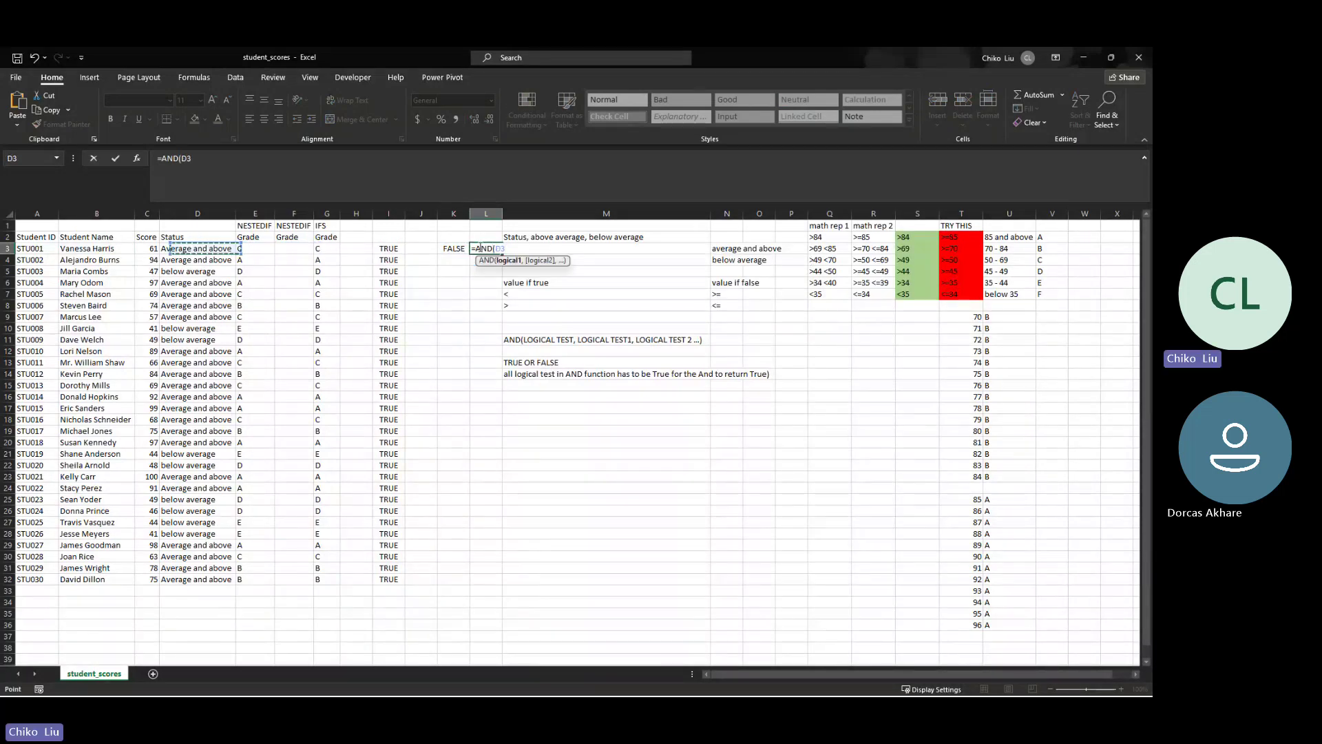
Complete the formula in L3 as =AND(C3>=50,C3<=69) to test the first student's score against the 50–69 range
key(Right)
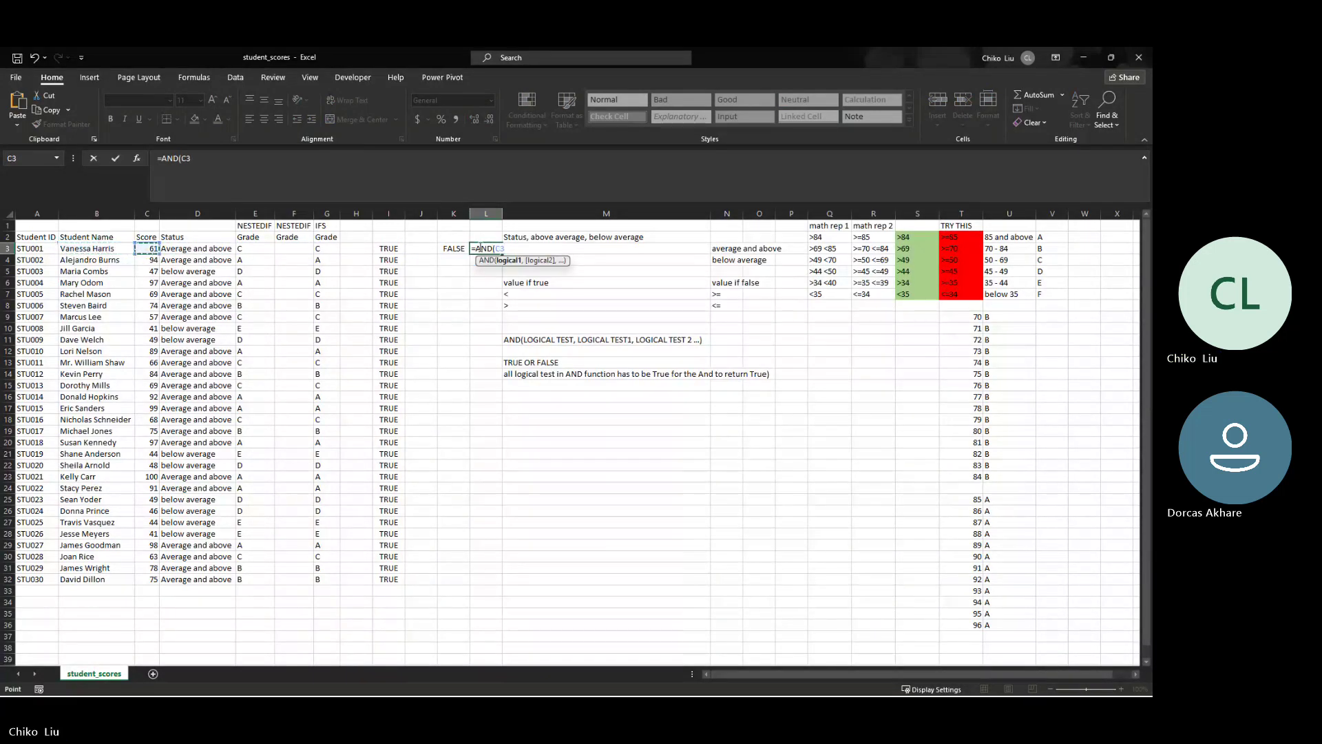
text(>=50,)
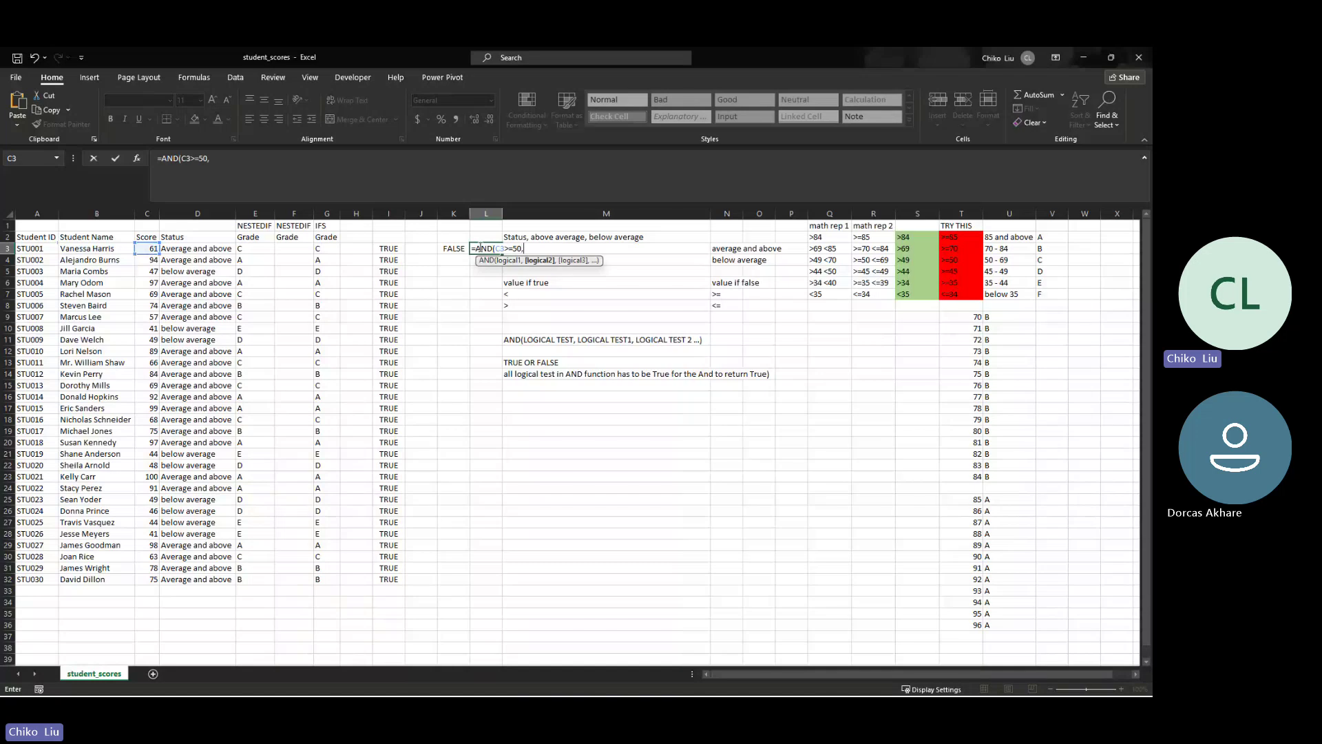
text(C3<=69)
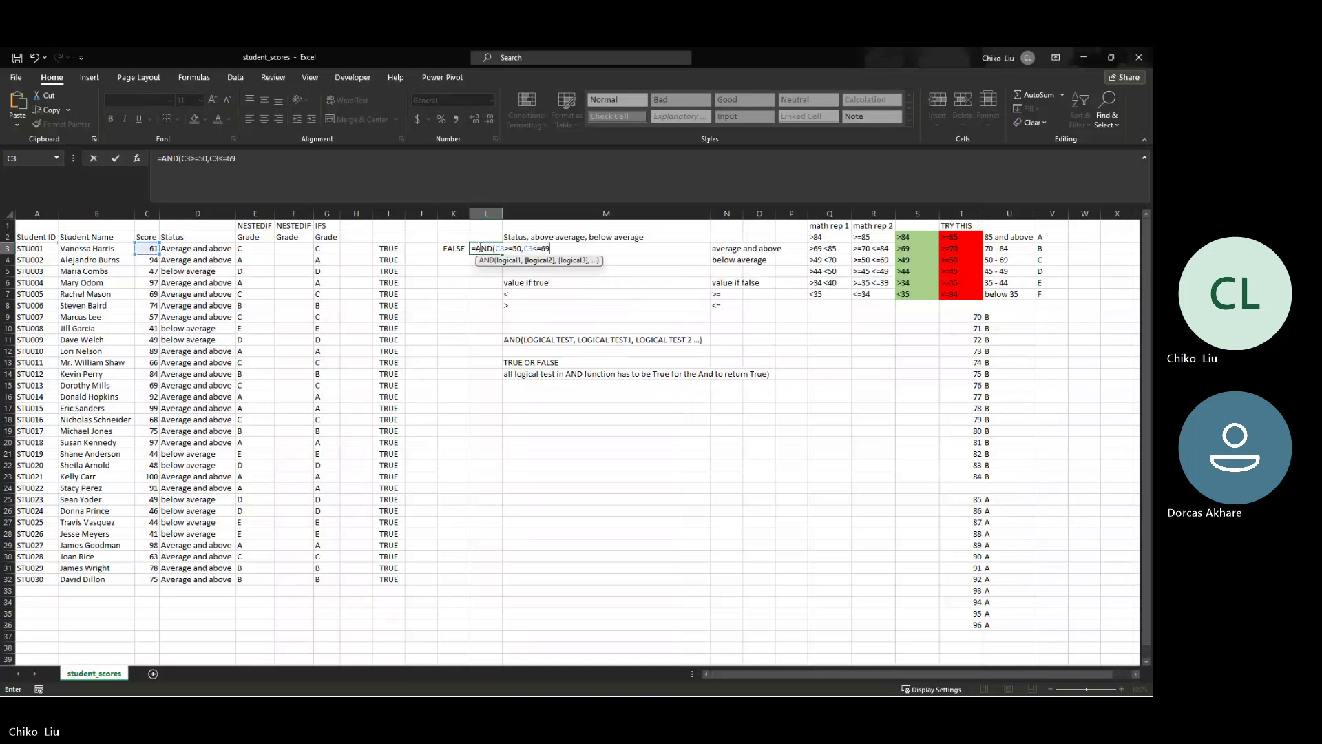
text())
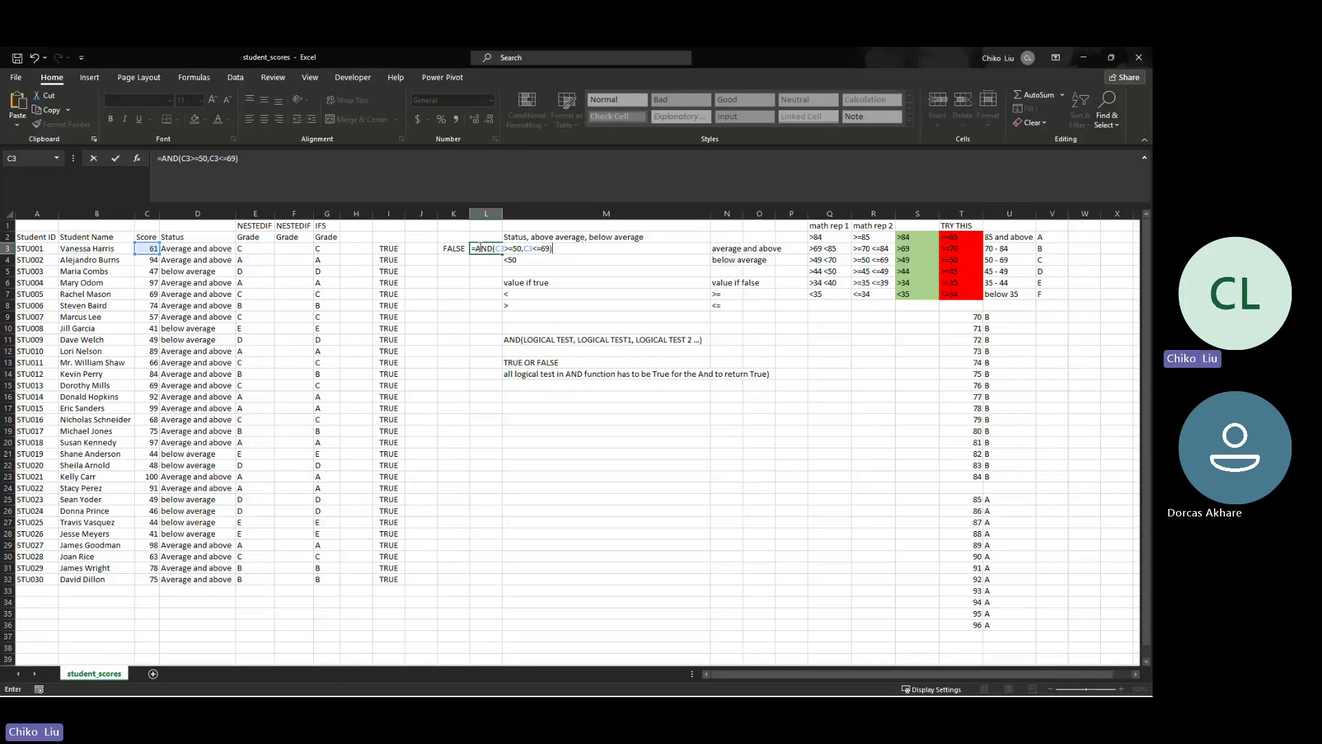
key(Return)
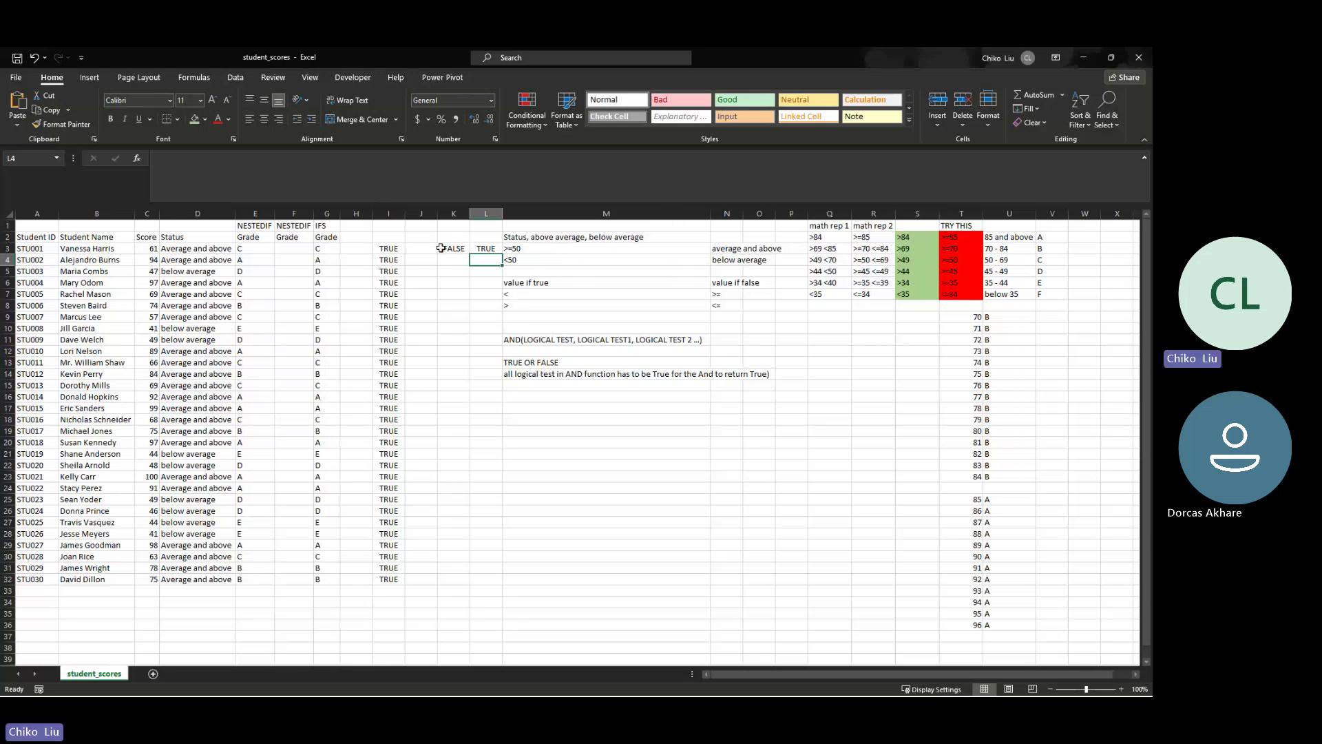
Insert a blank column M between the AND results in column L and the notes column
click(868, 252)
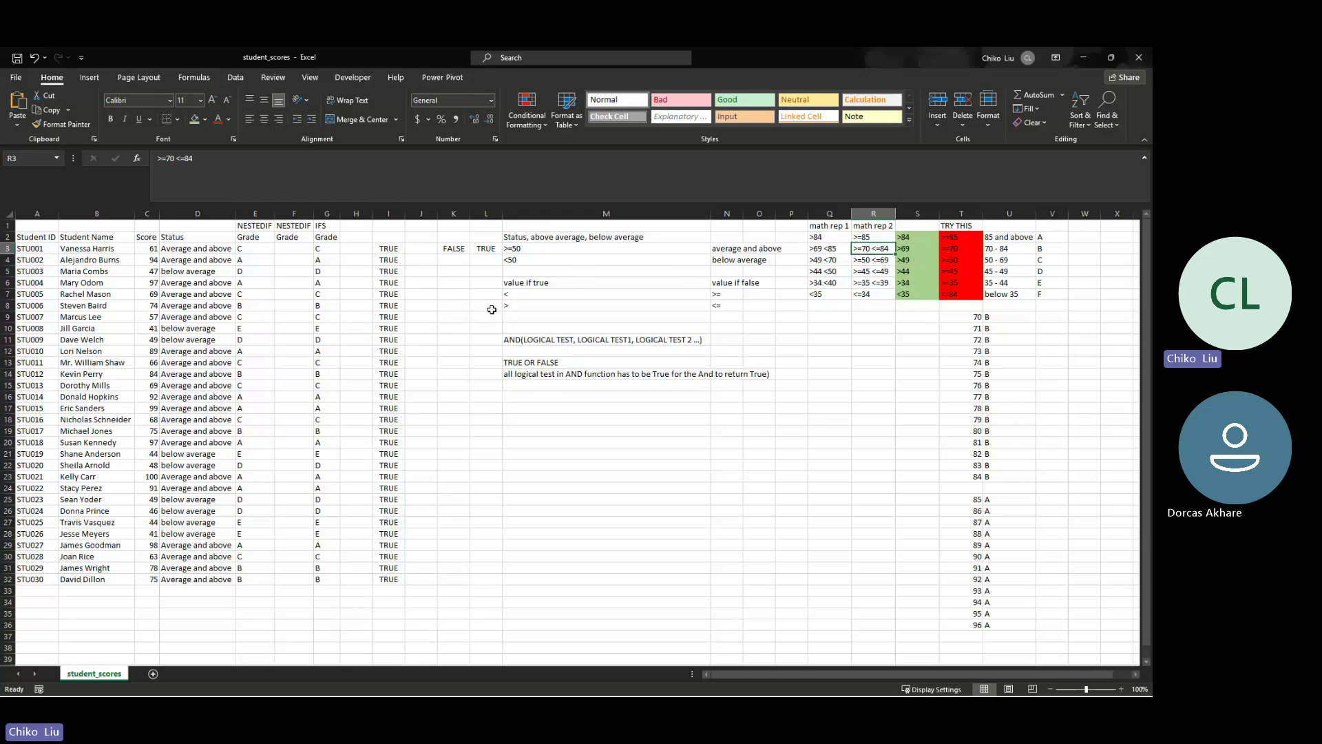
click(457, 249)
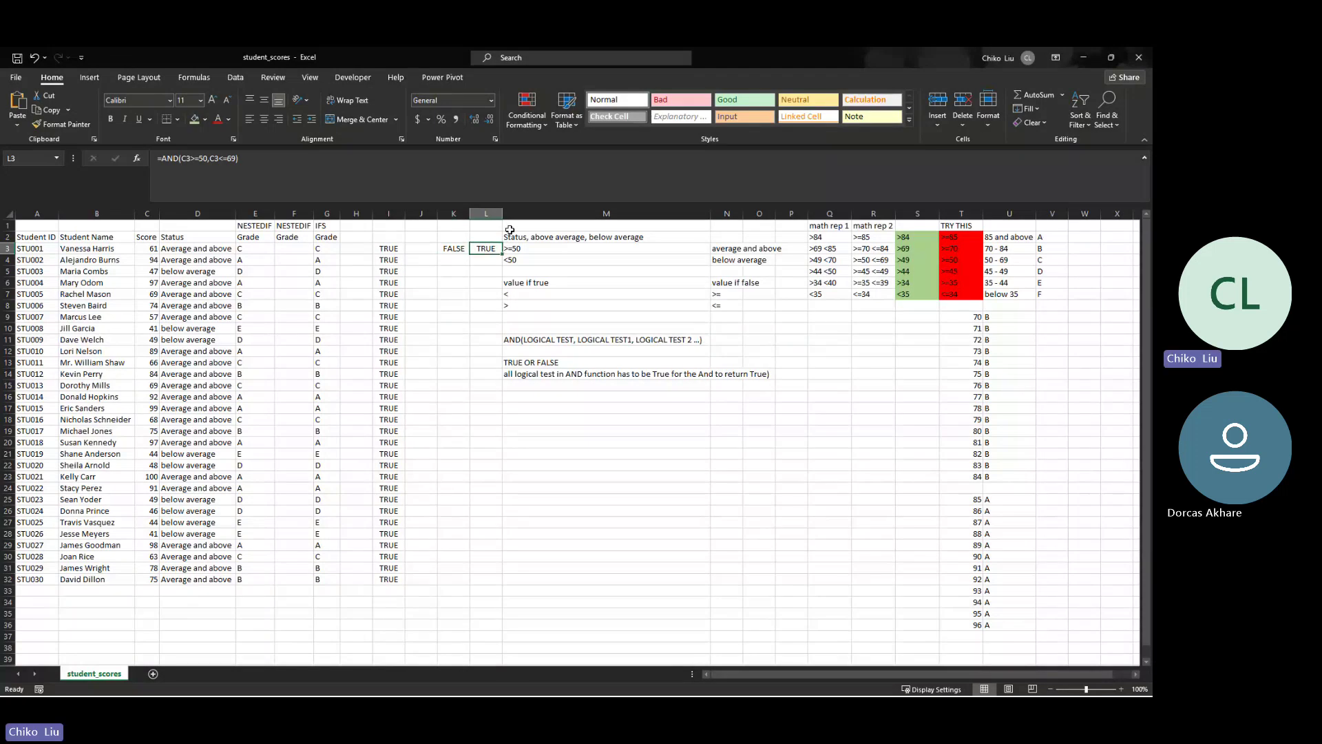
right_click(520, 214)
click(551, 316)
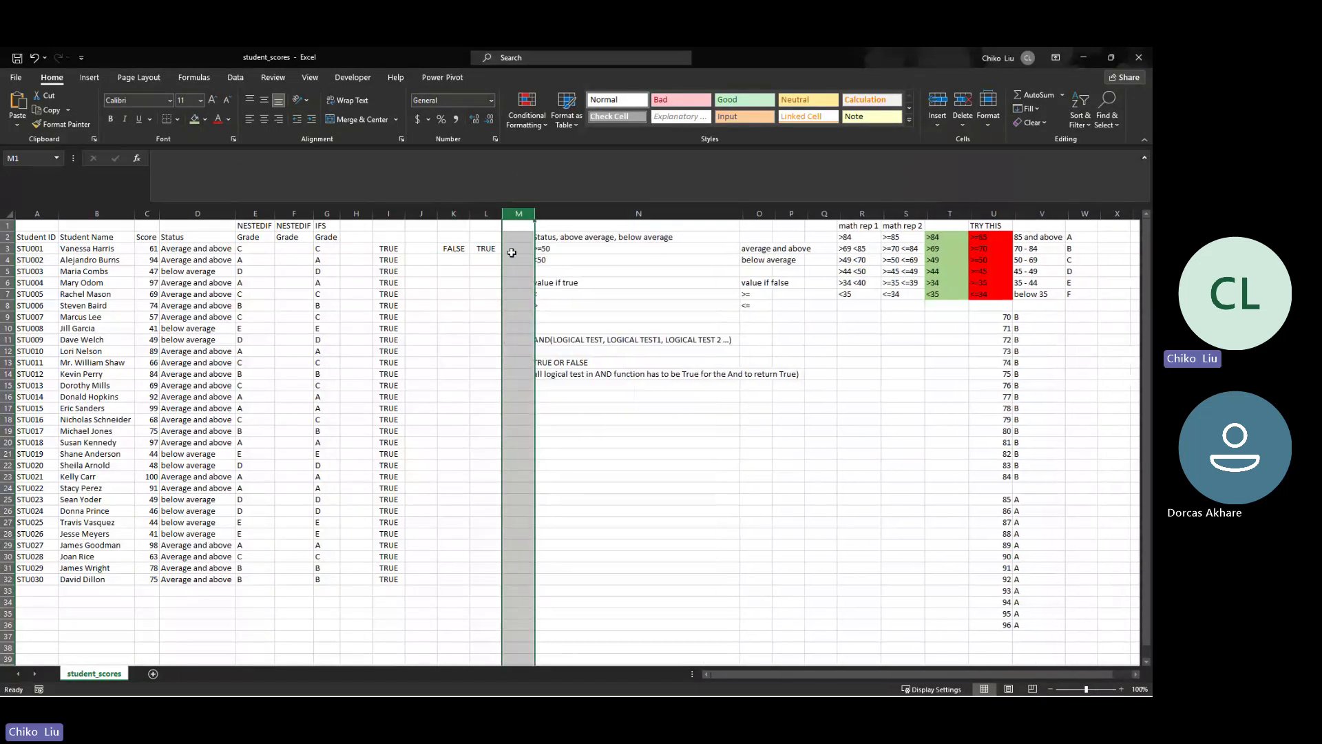
Enter the formula =AND(C3>=50,C3<=60) in cell M3
click(486, 248)
click(515, 250)
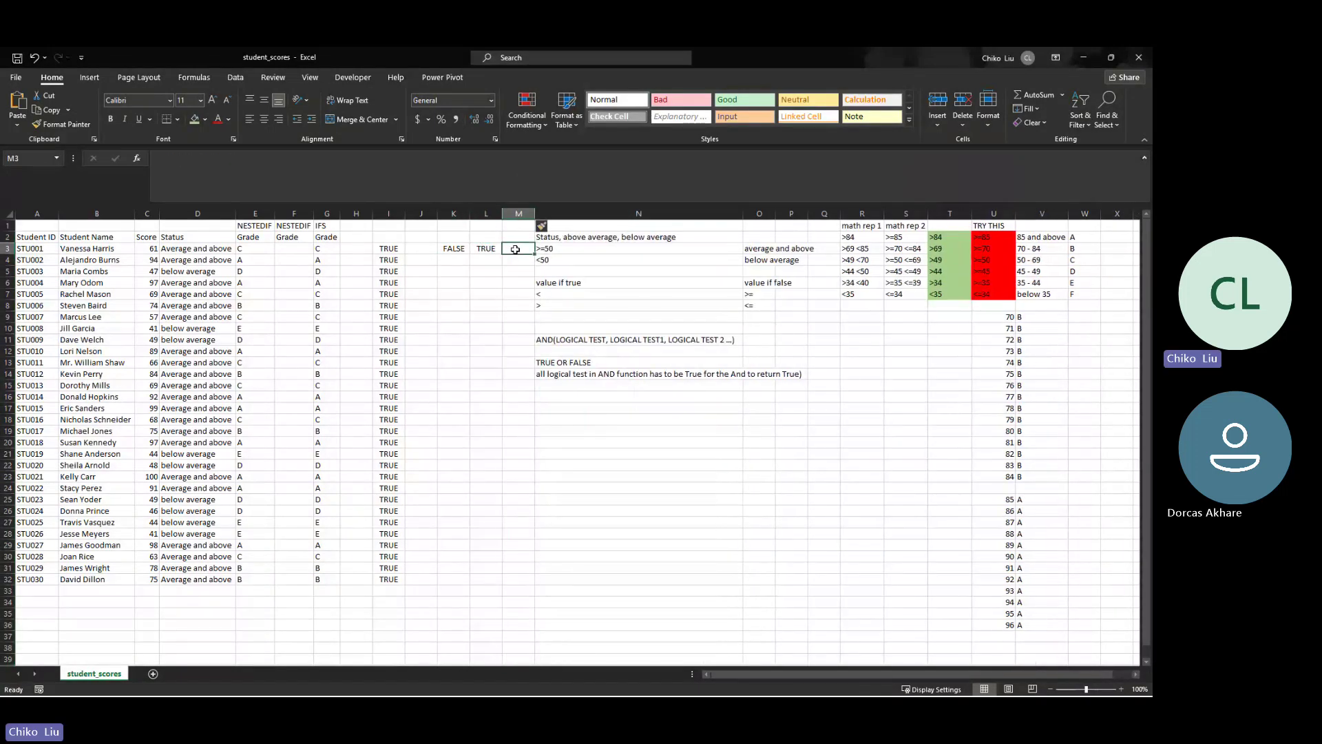
text(=AND)
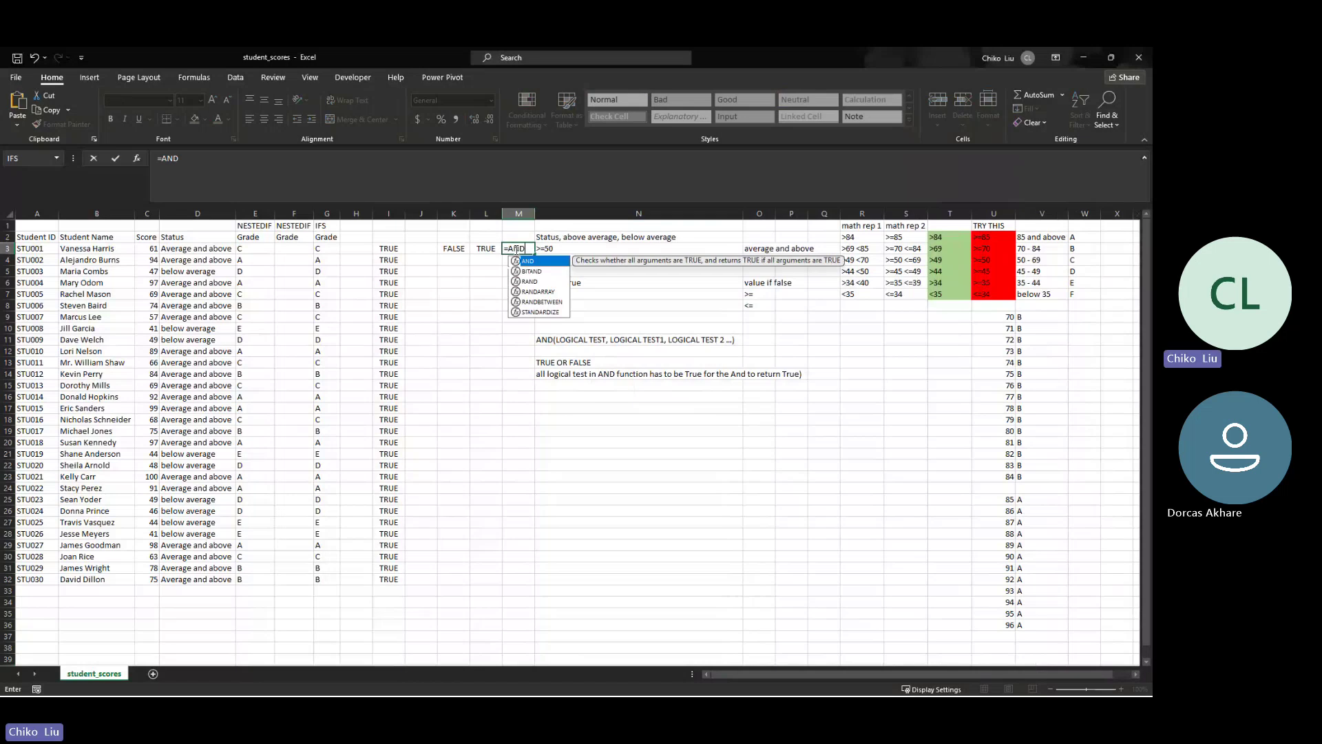
text(*()
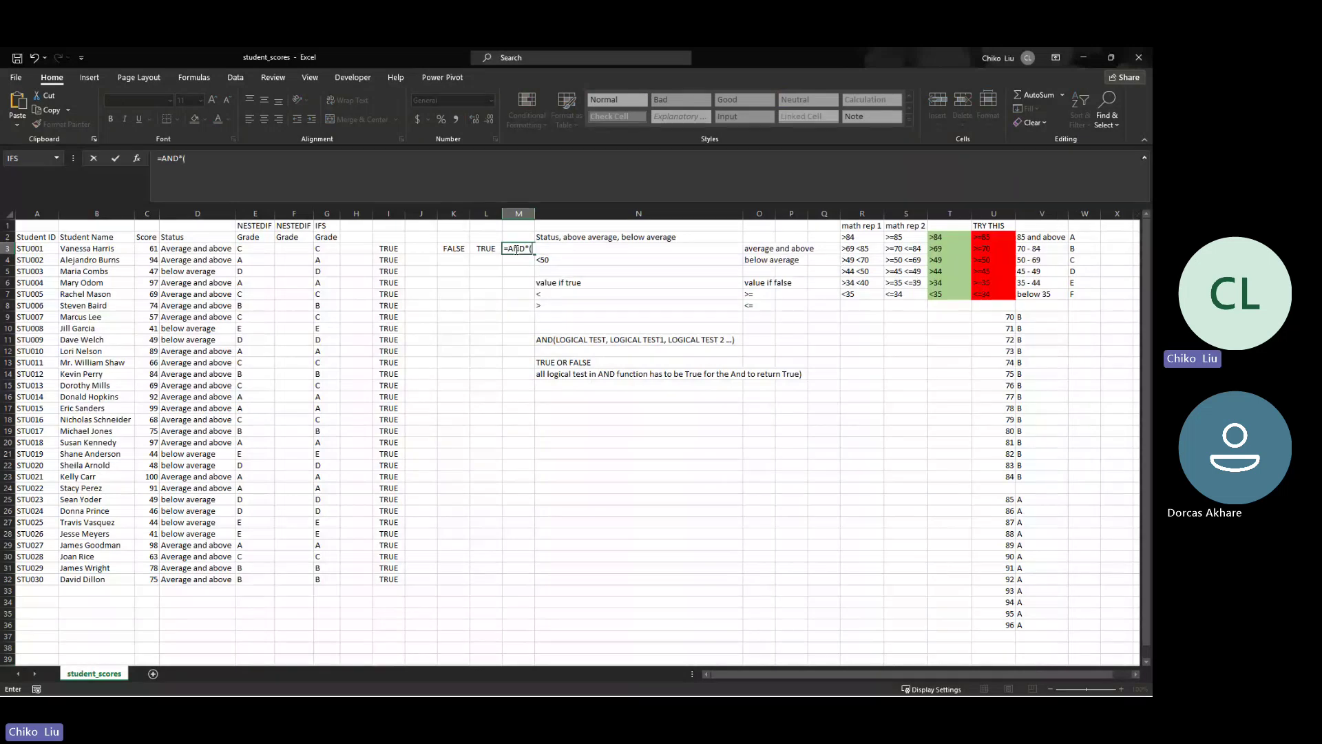
key(BackSpace)
text((C3)
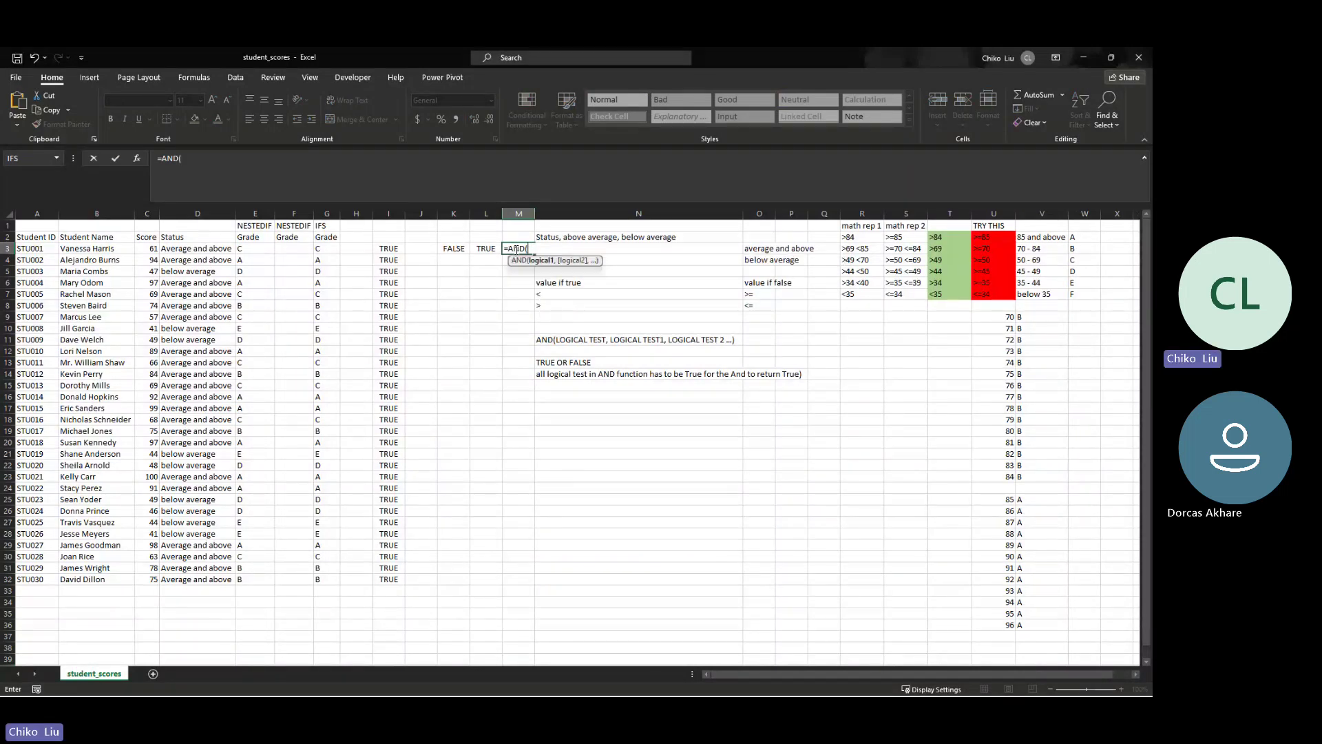
text(>=50,)
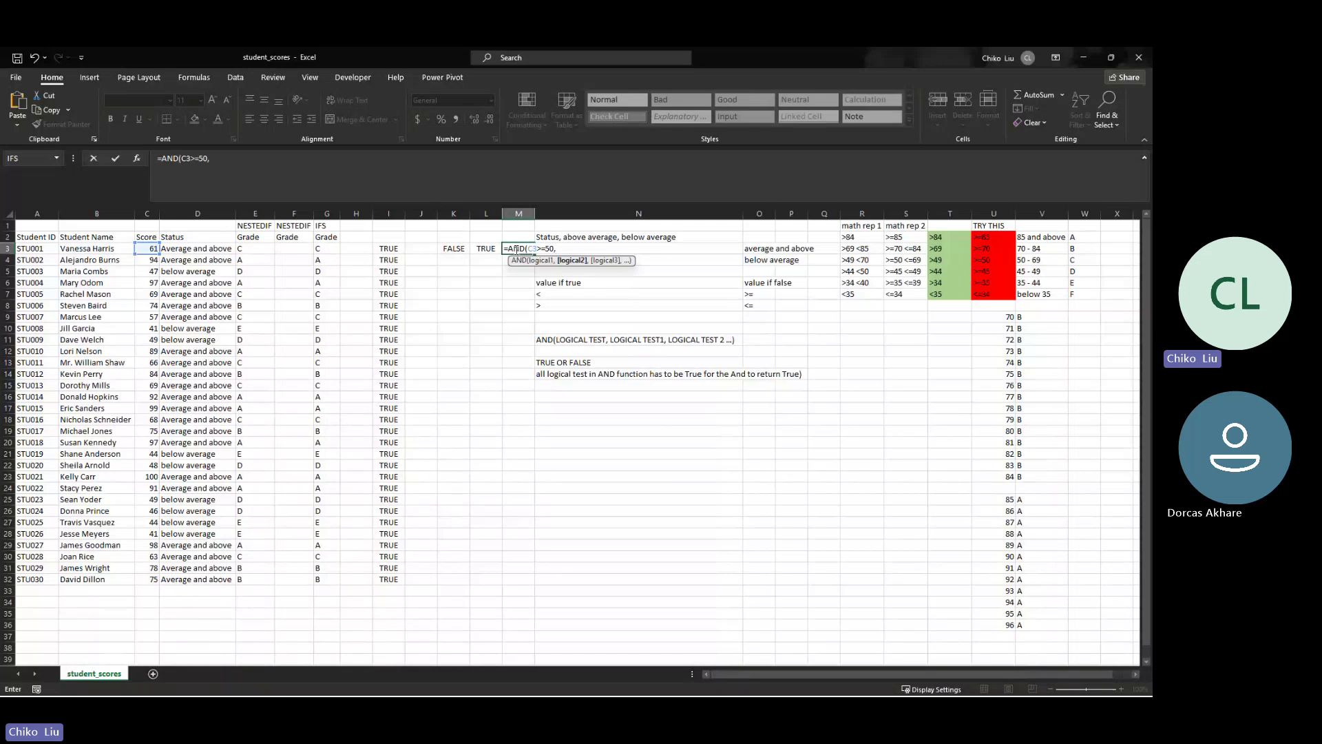
text(C3)
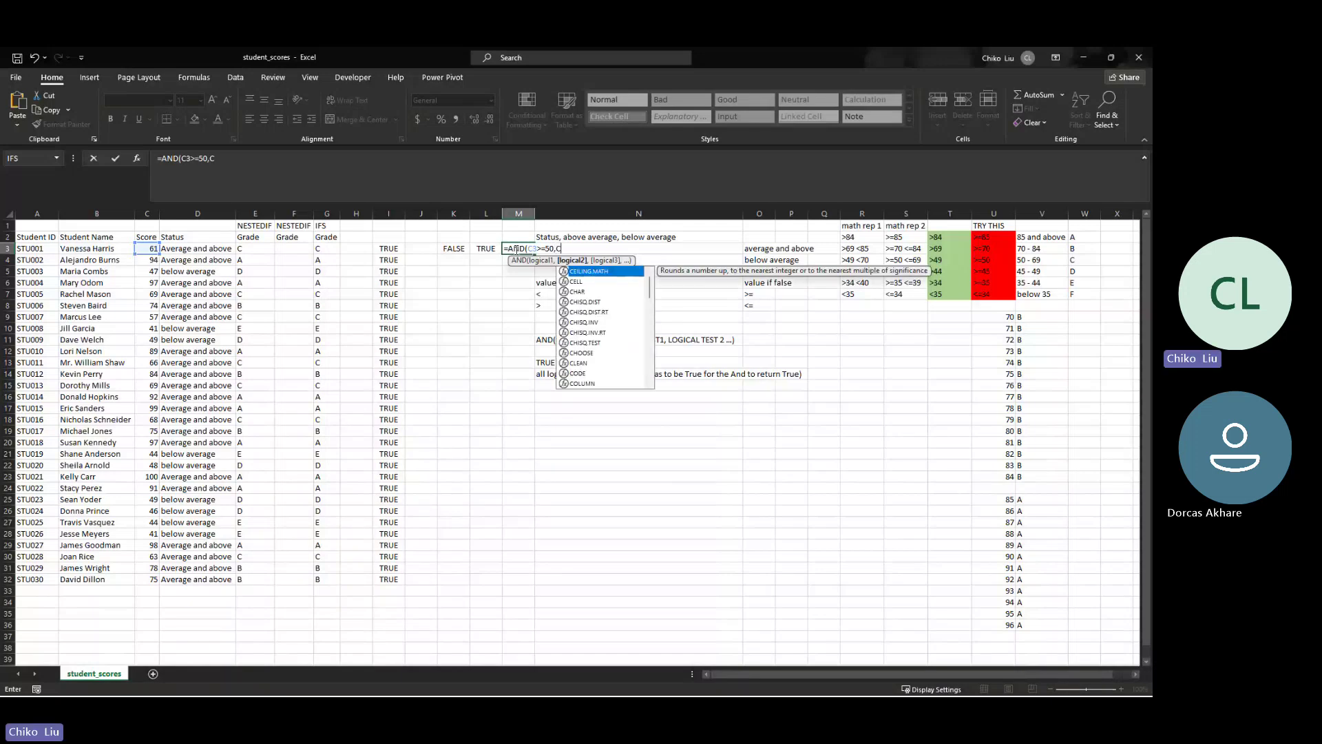
text(<)
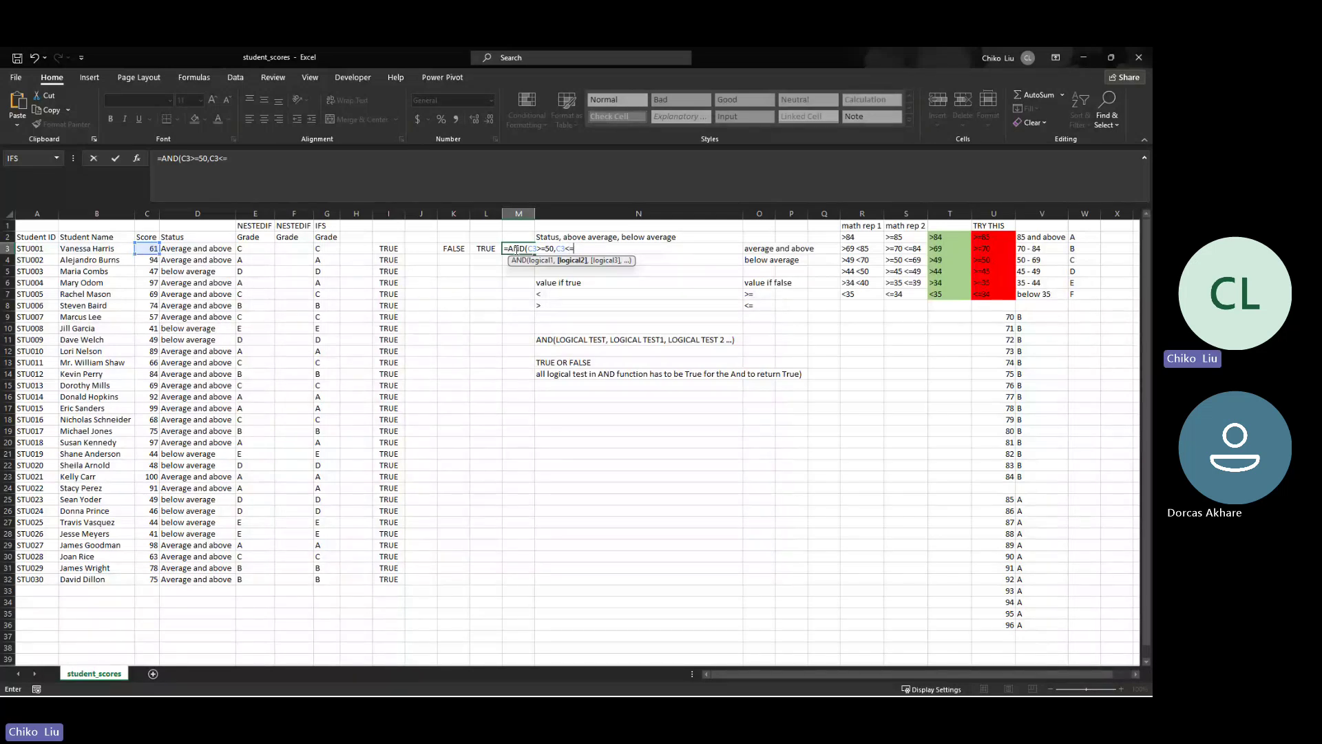
text(=80)
key(BackSpace)
key(BackSpace)
key(BackSpace)
key(BackSpace)
text(<=60)
text())
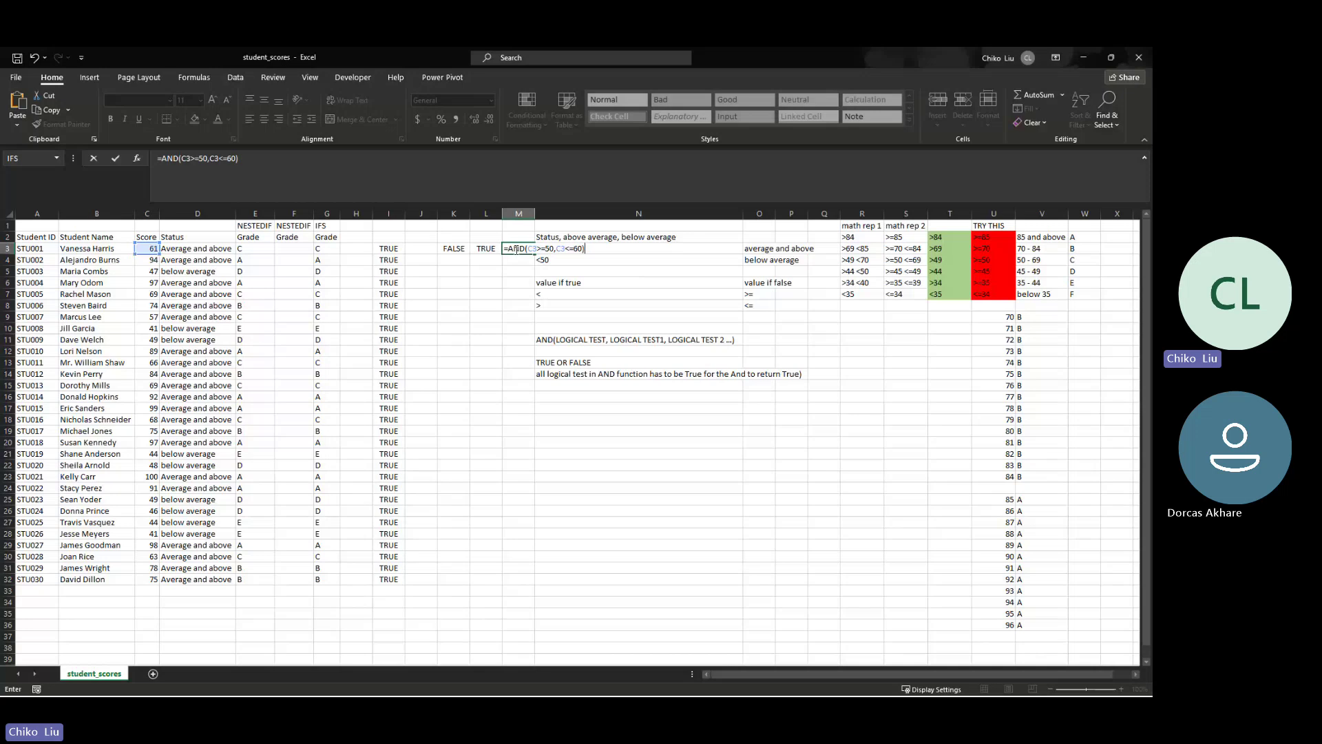
key(Return)
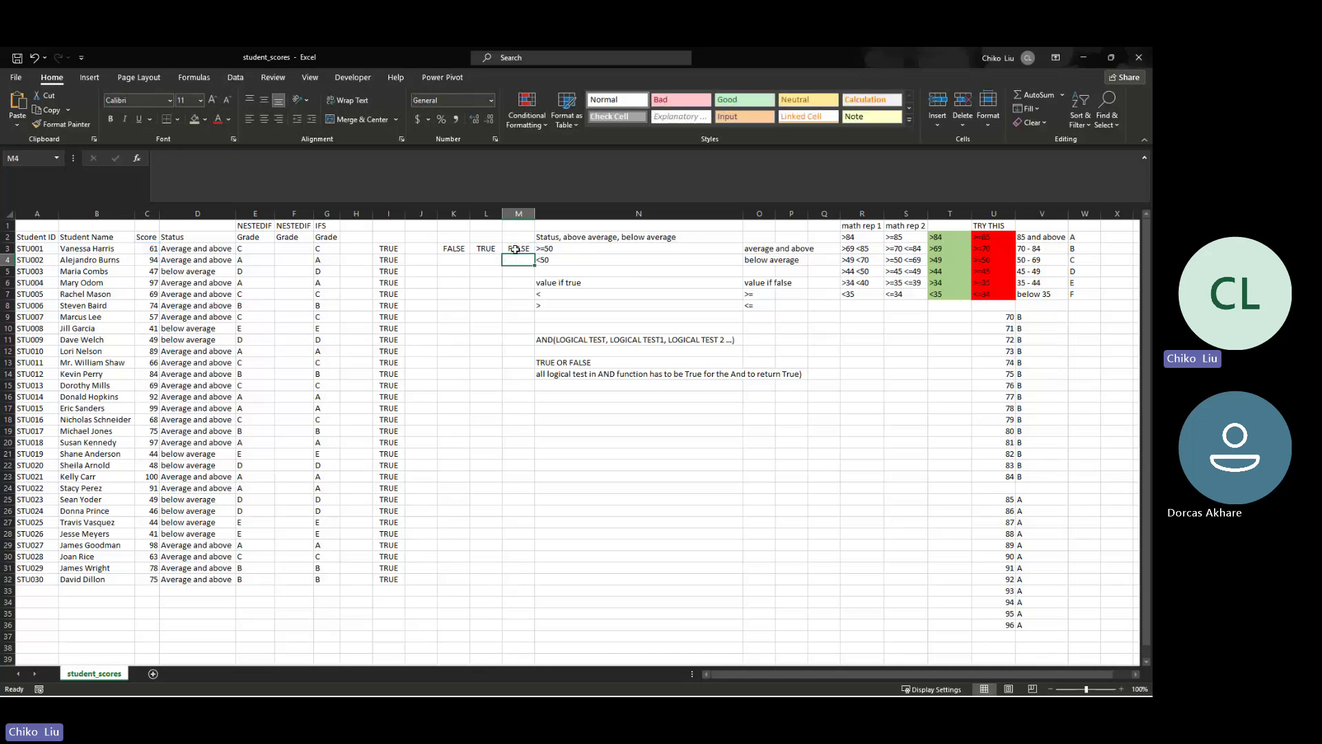
Examine the two logical tests in M3's AND formula and compare them with the score in C3
click(515, 250)
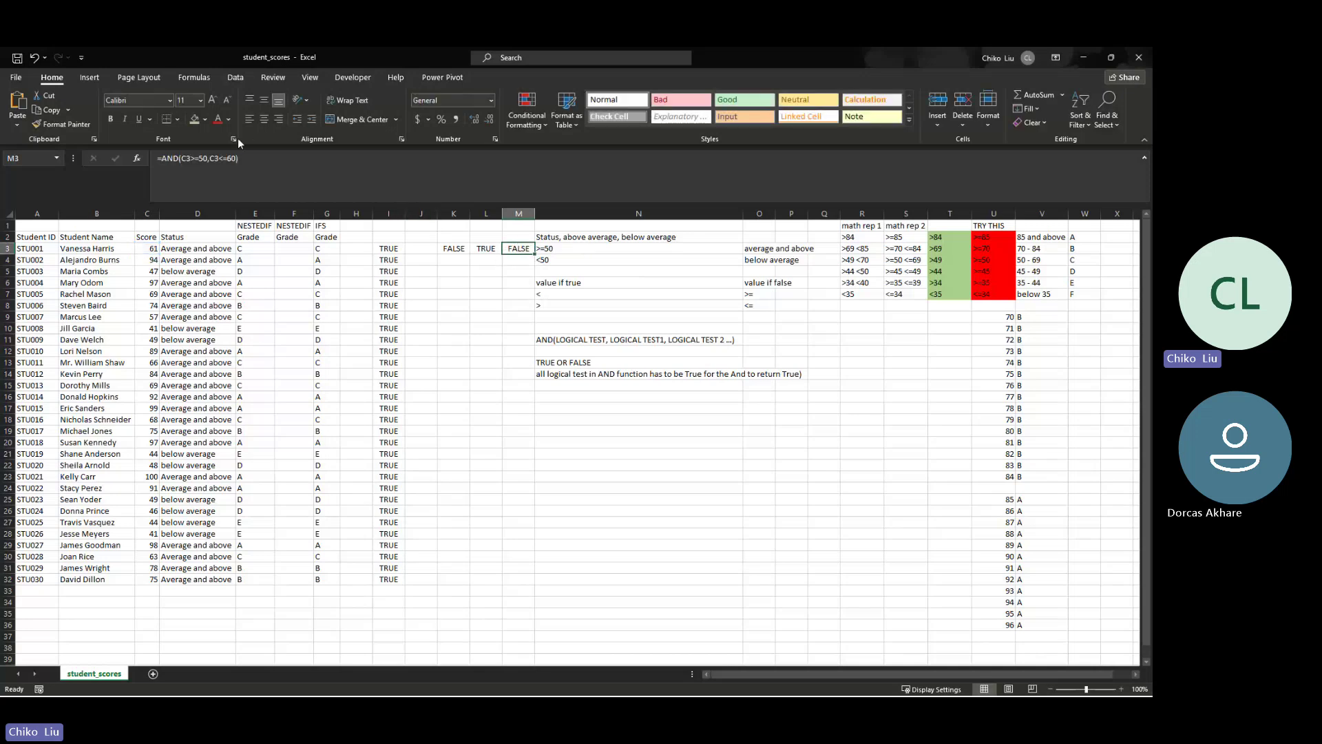
click(195, 163)
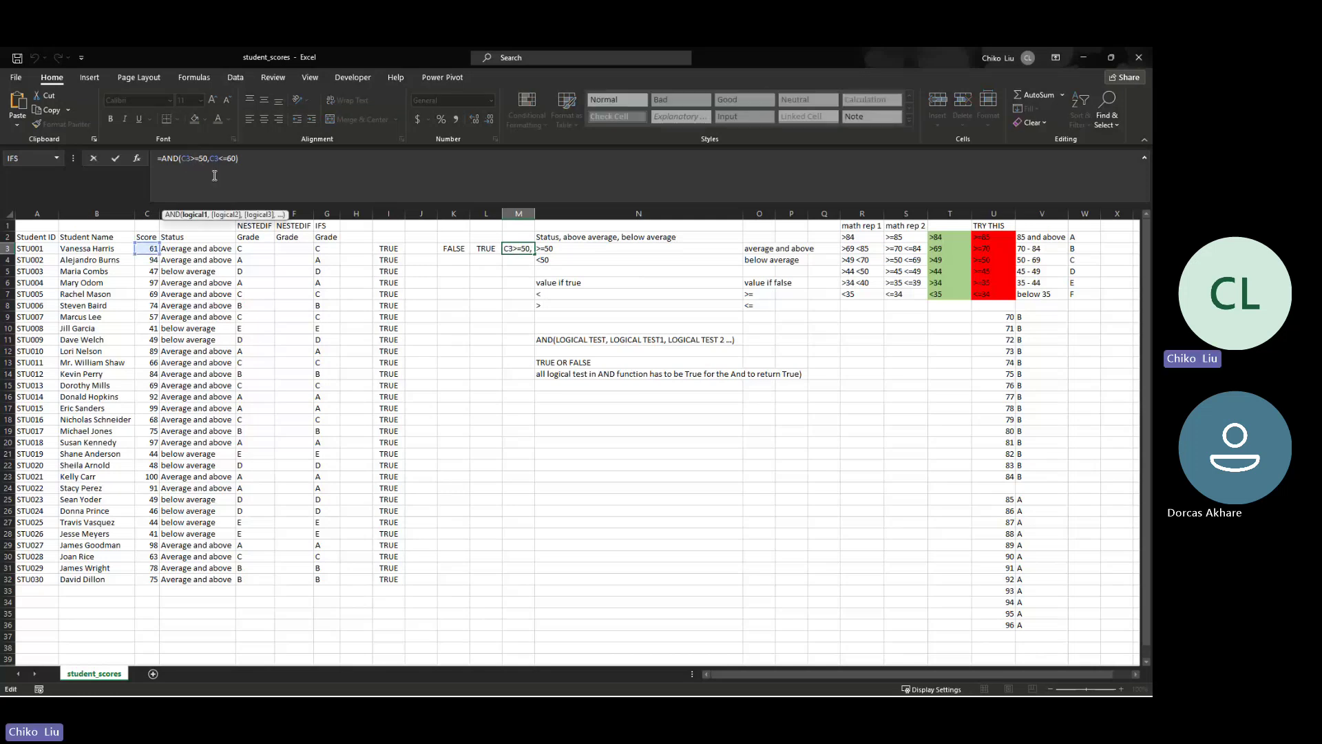
click(259, 167)
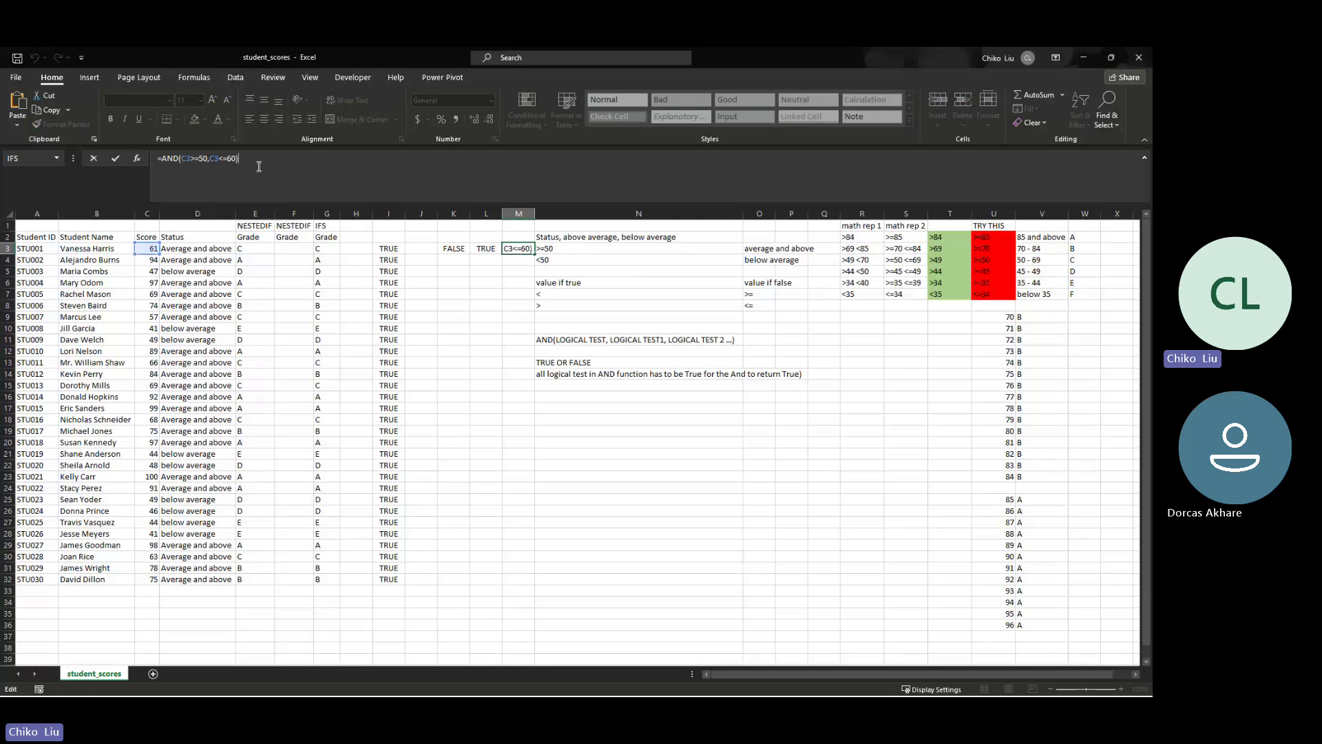
click(224, 158)
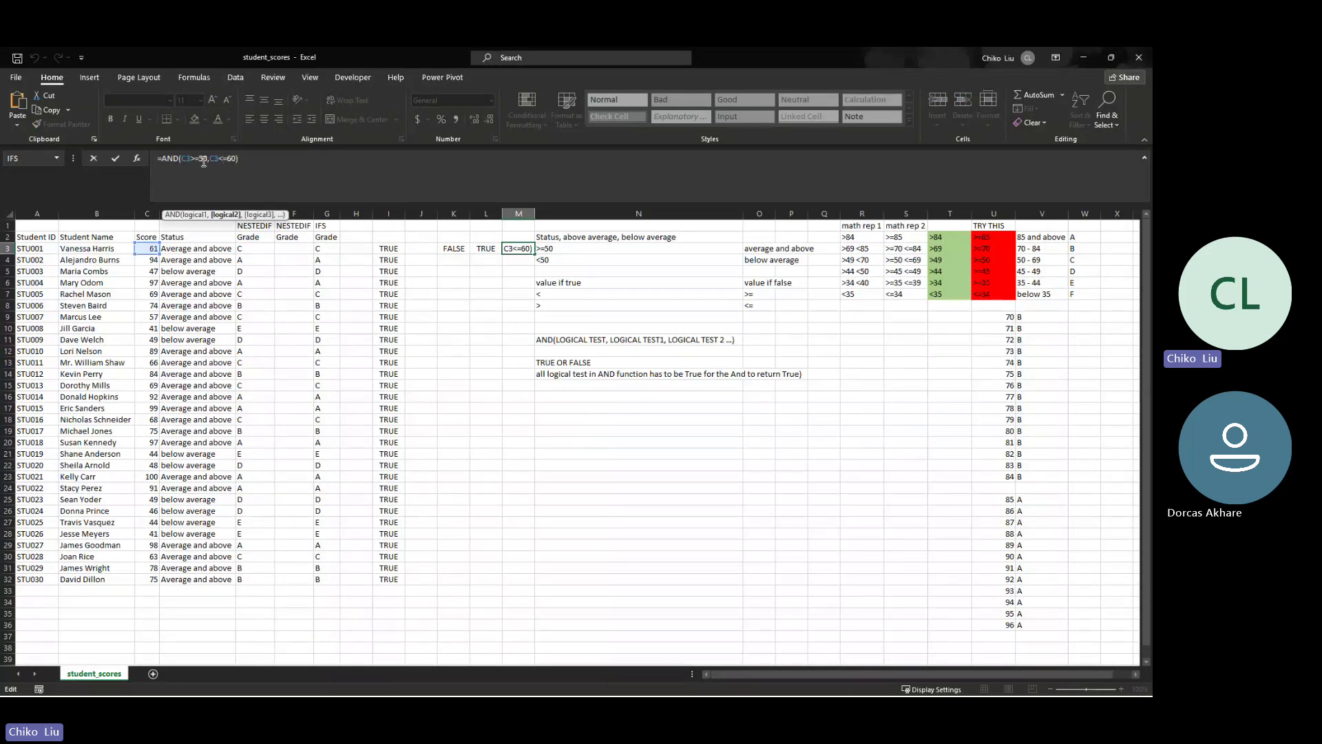
click(207, 159)
click(200, 156)
click(247, 166)
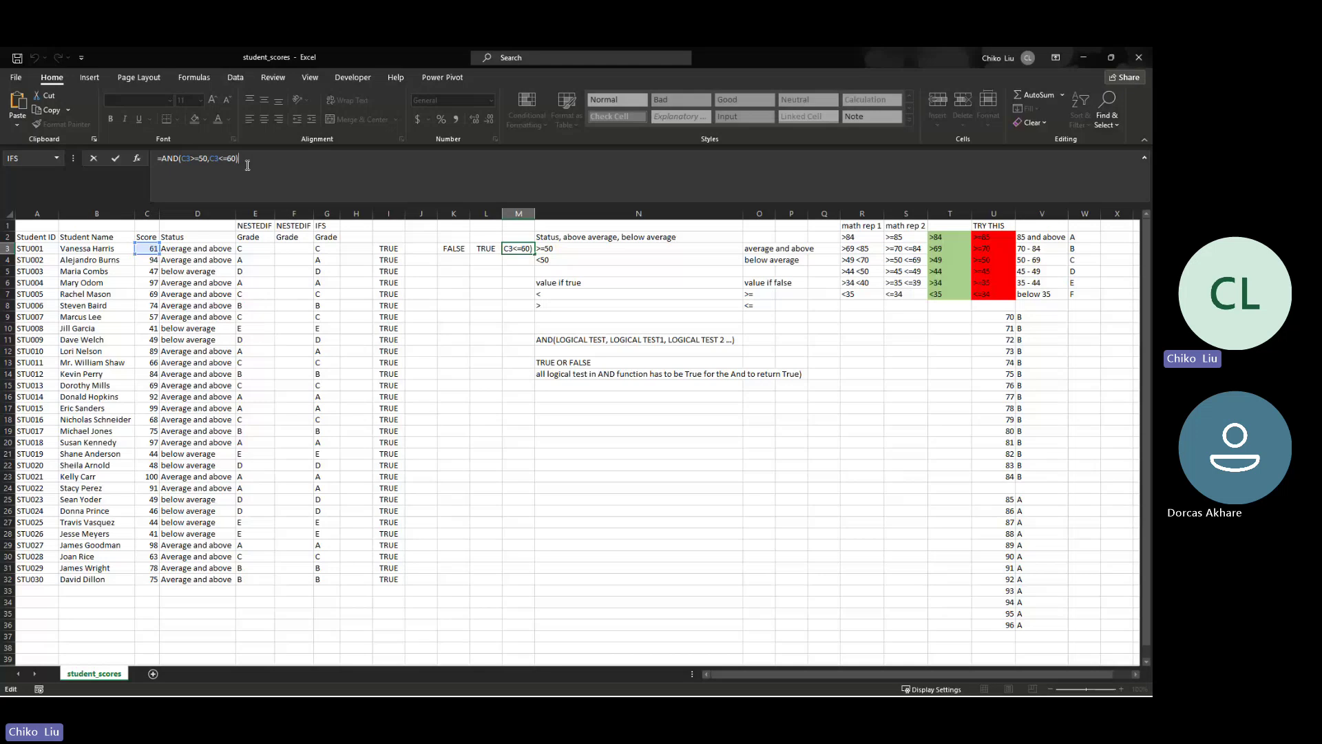
key(ctrl+Return)
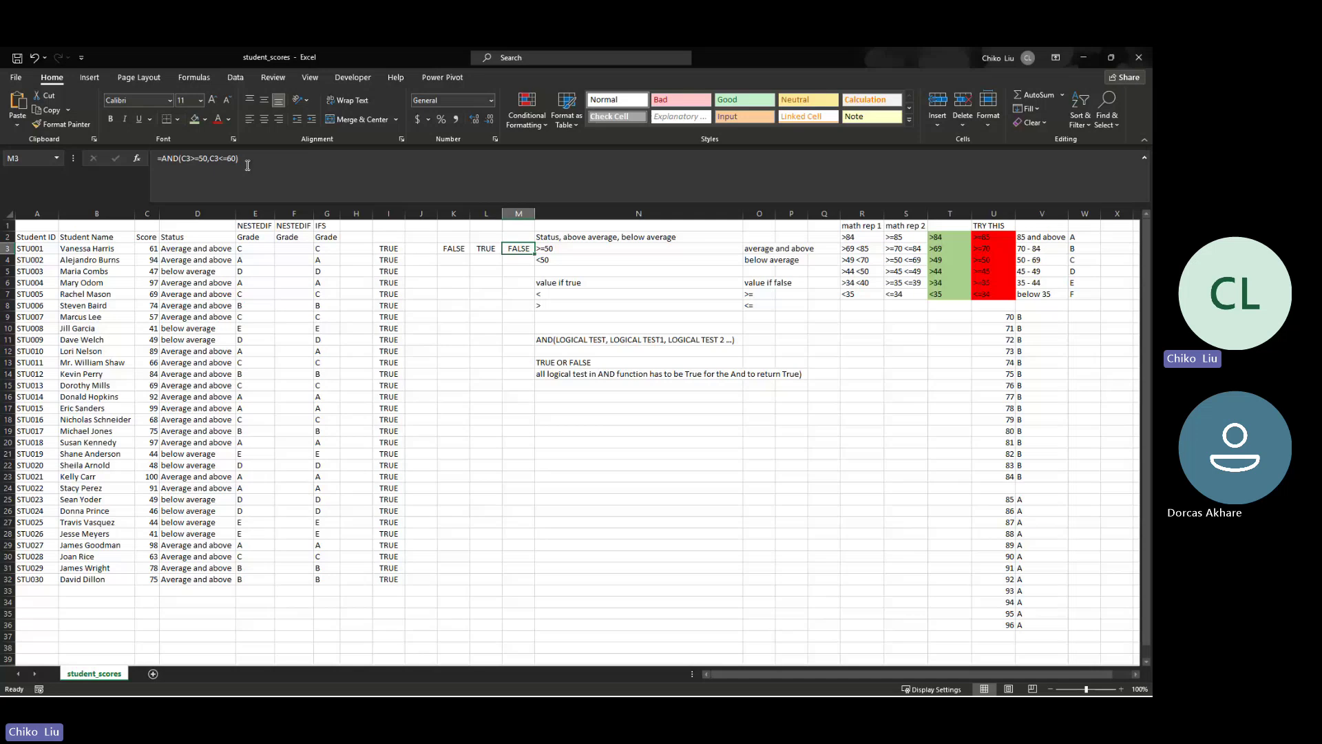
click(248, 166)
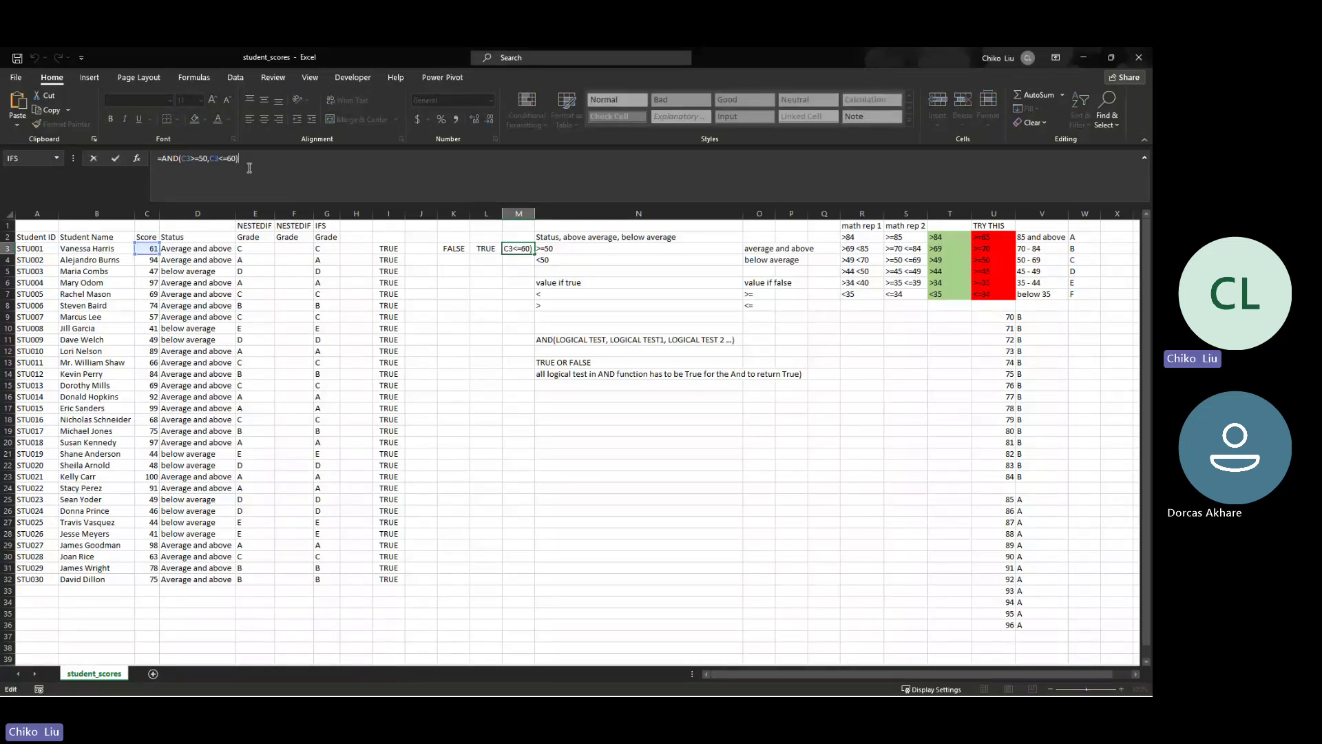
key(Escape)
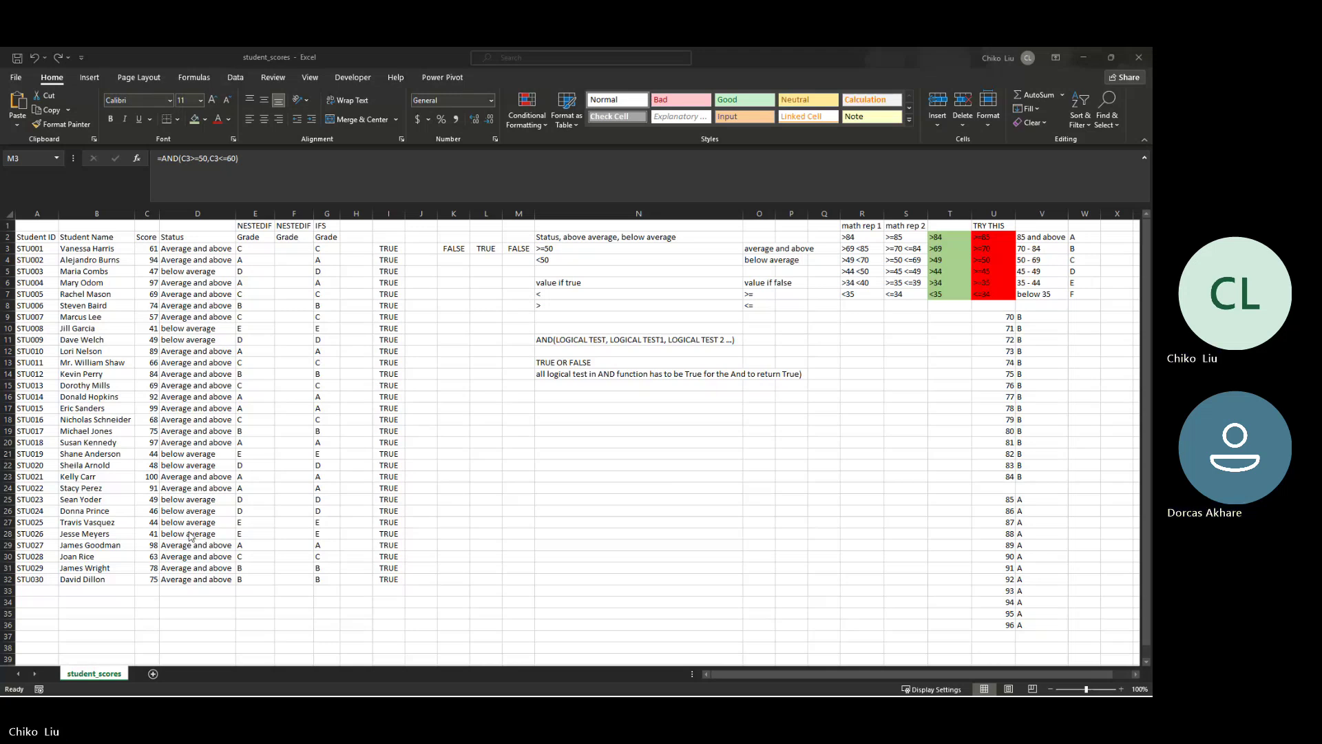
click(564, 387)
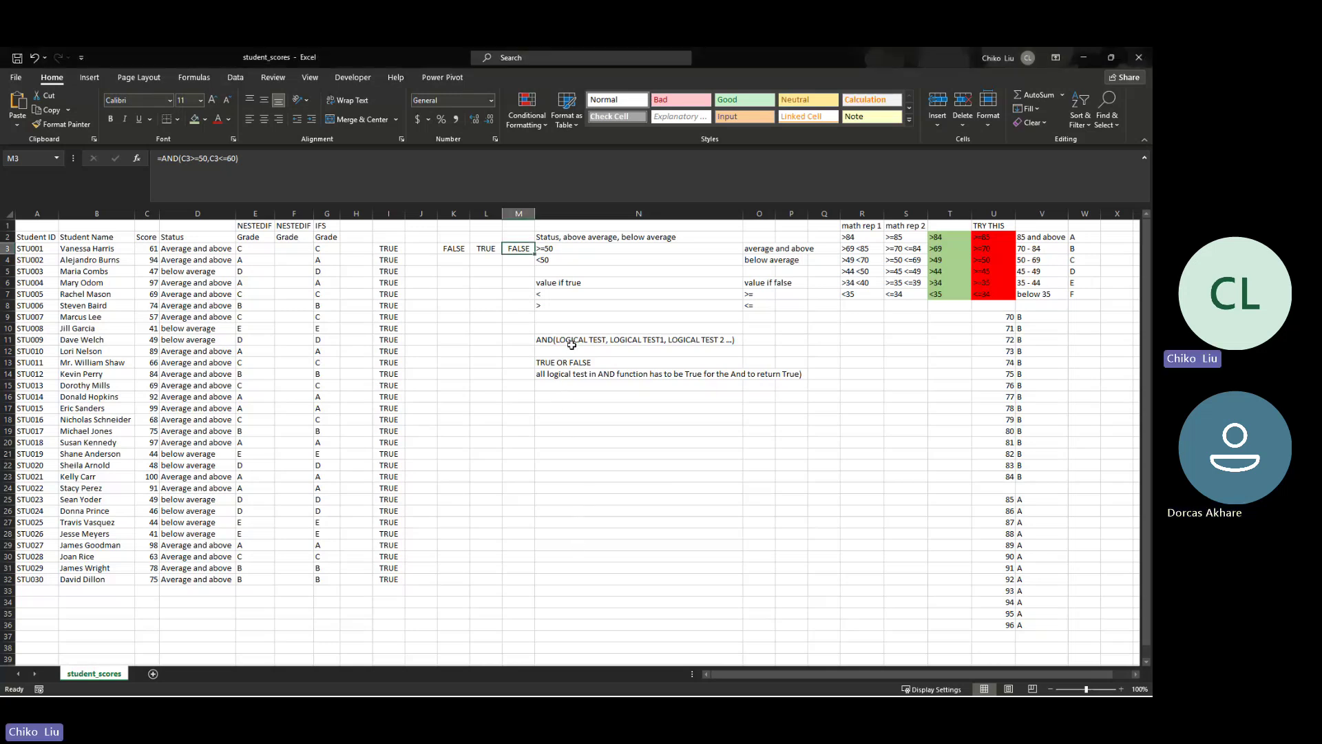
click(572, 344)
click(561, 409)
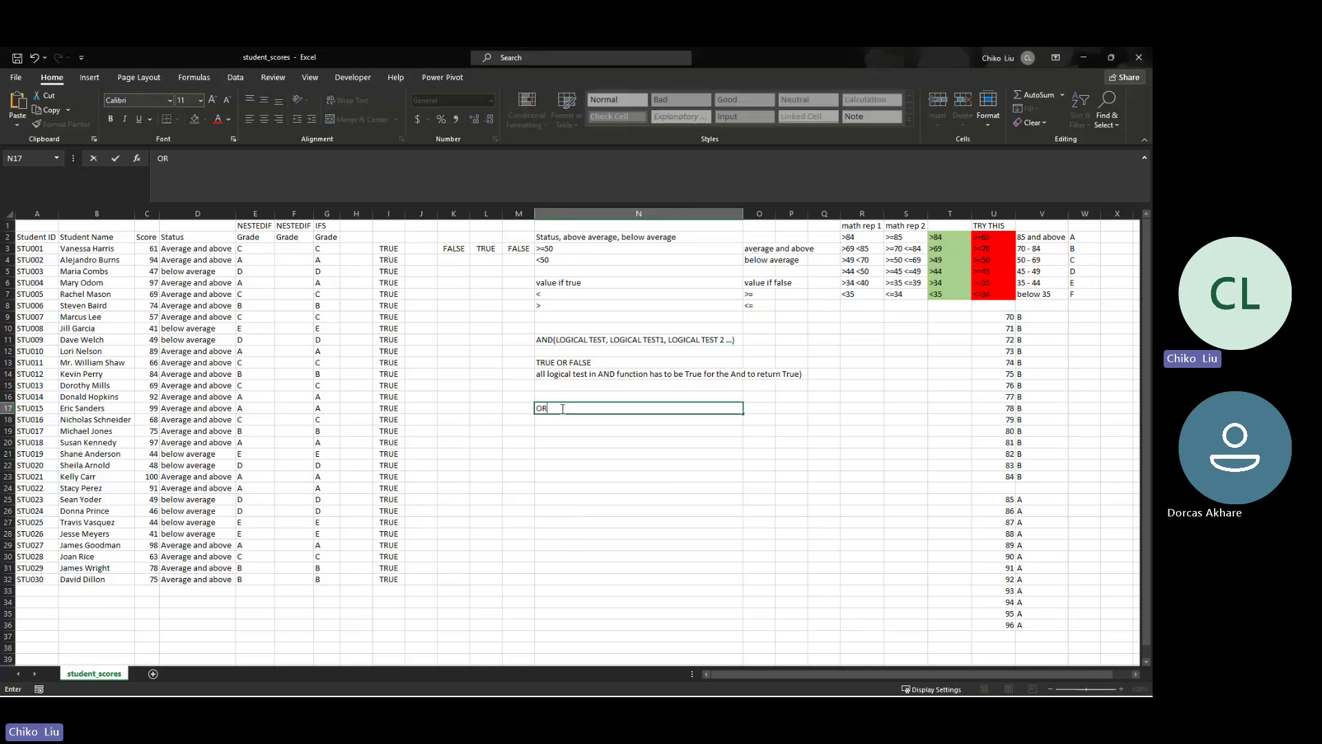
Try to copy the AND syntax note from N11 into N17
key(Up)
key(Up)
key(Up)
key(Up)
key(Up)
key(Up)
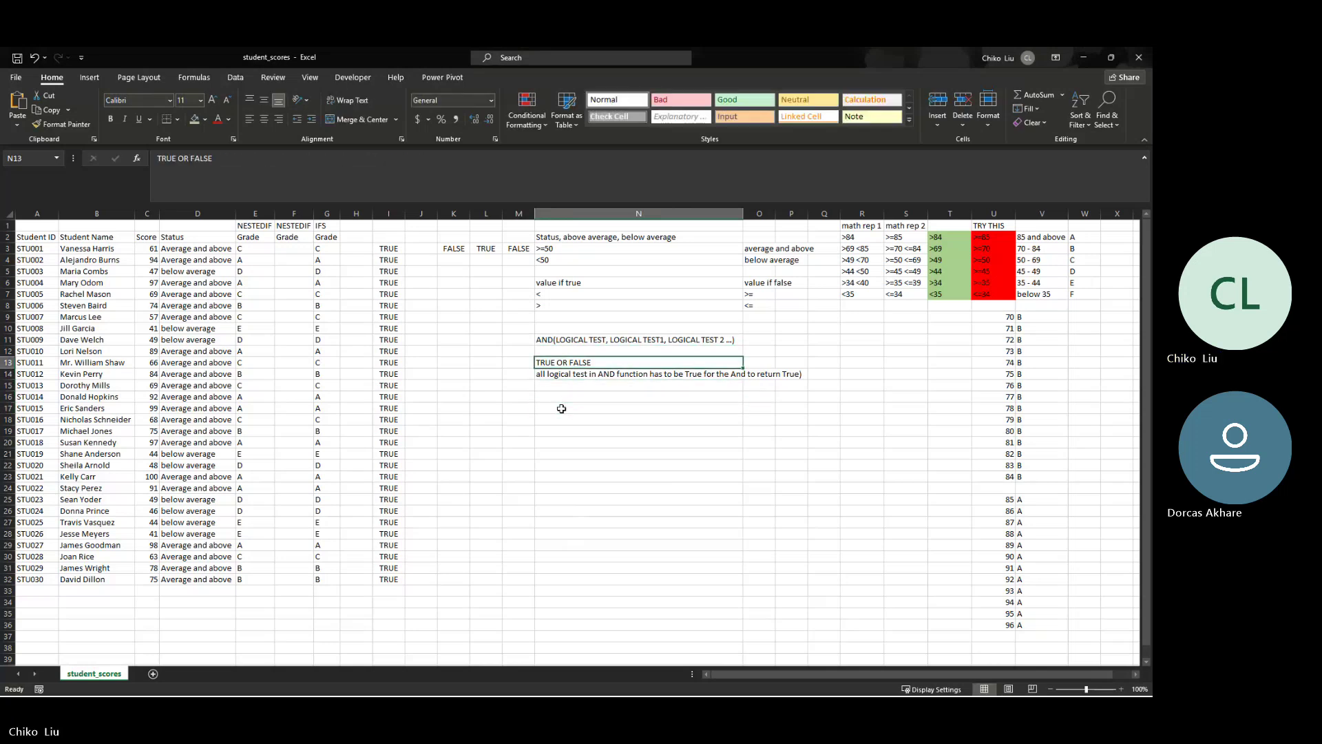
key(ctrl+c)
key(Down)
key(Down)
key(Down)
key(Down)
key(Down)
key(Down)
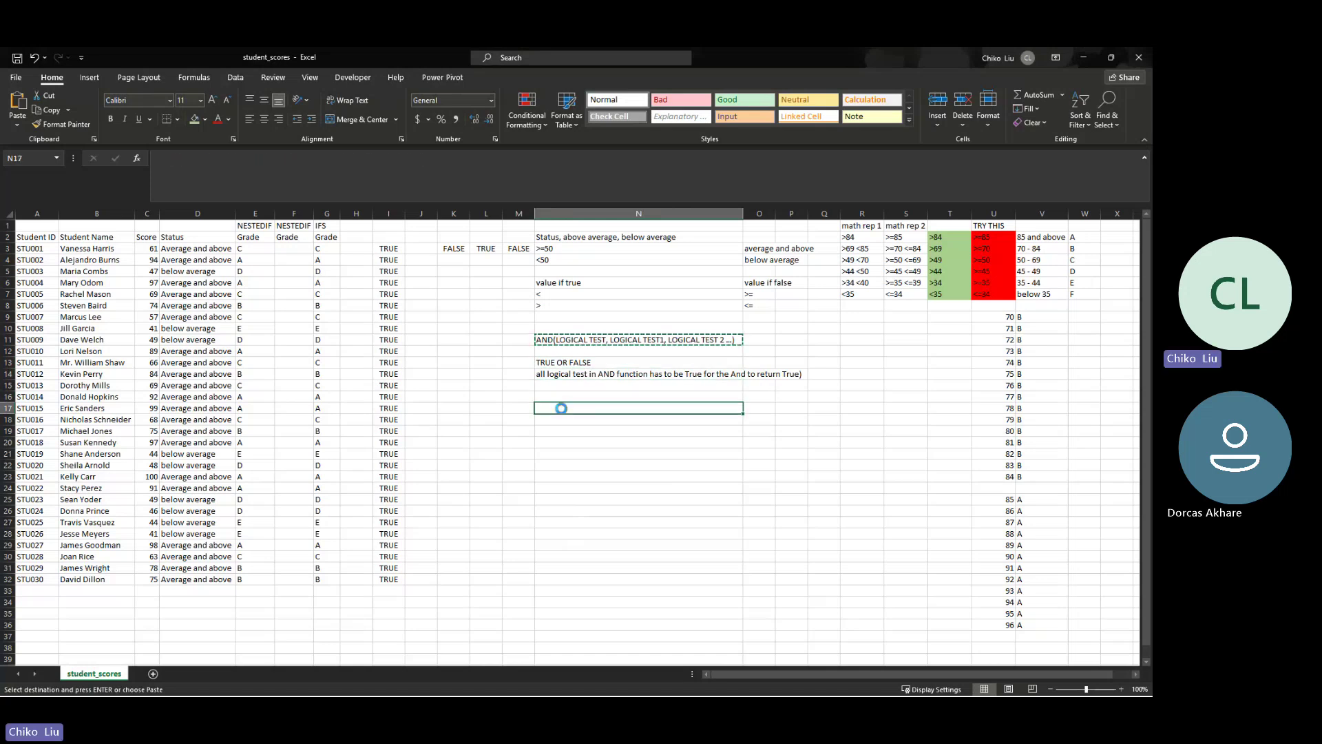
key(ctrl+c)
key(ctrl+v)
Copy the AND syntax note in N11 and paste it into cell N17
key(Up)
key(Up)
key(Up)
key(Up)
key(Up)
key(Up)
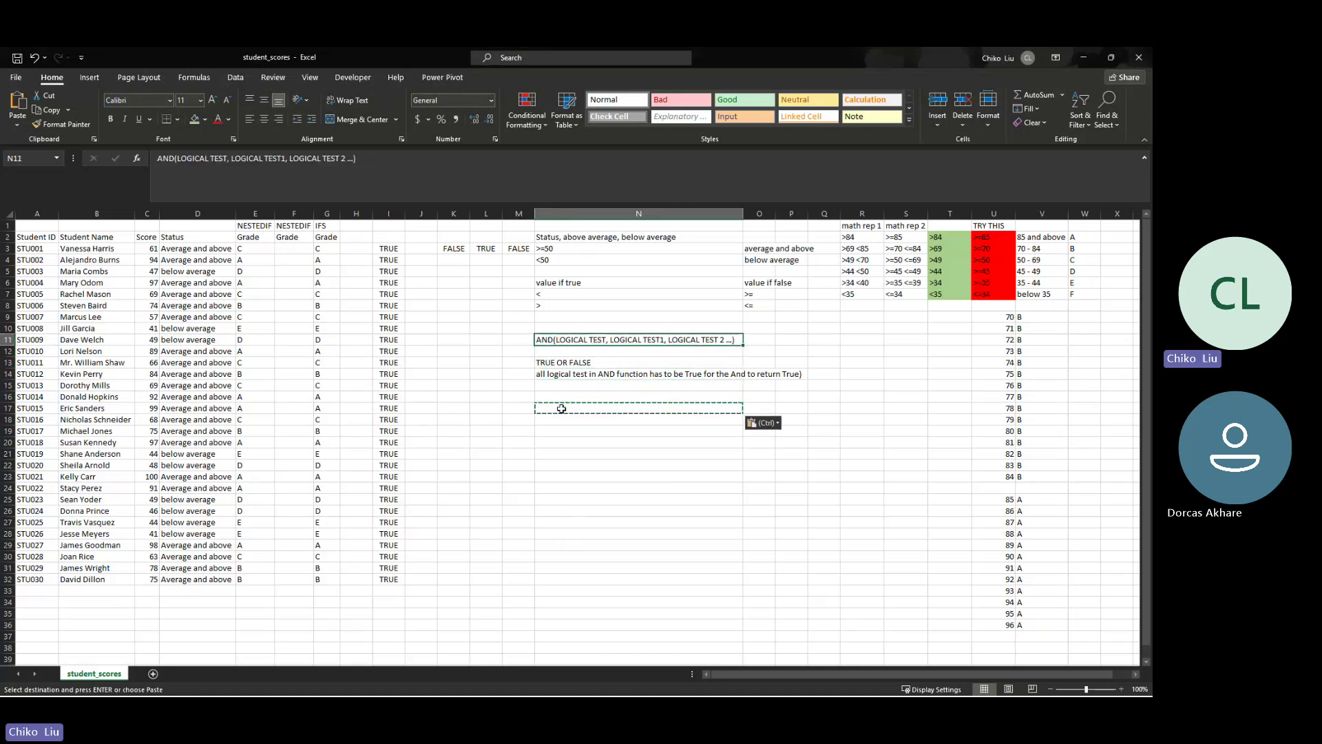
key(ctrl+c)
key(Down)
key(Down)
key(Down)
key(Down)
key(Down)
key(Down)
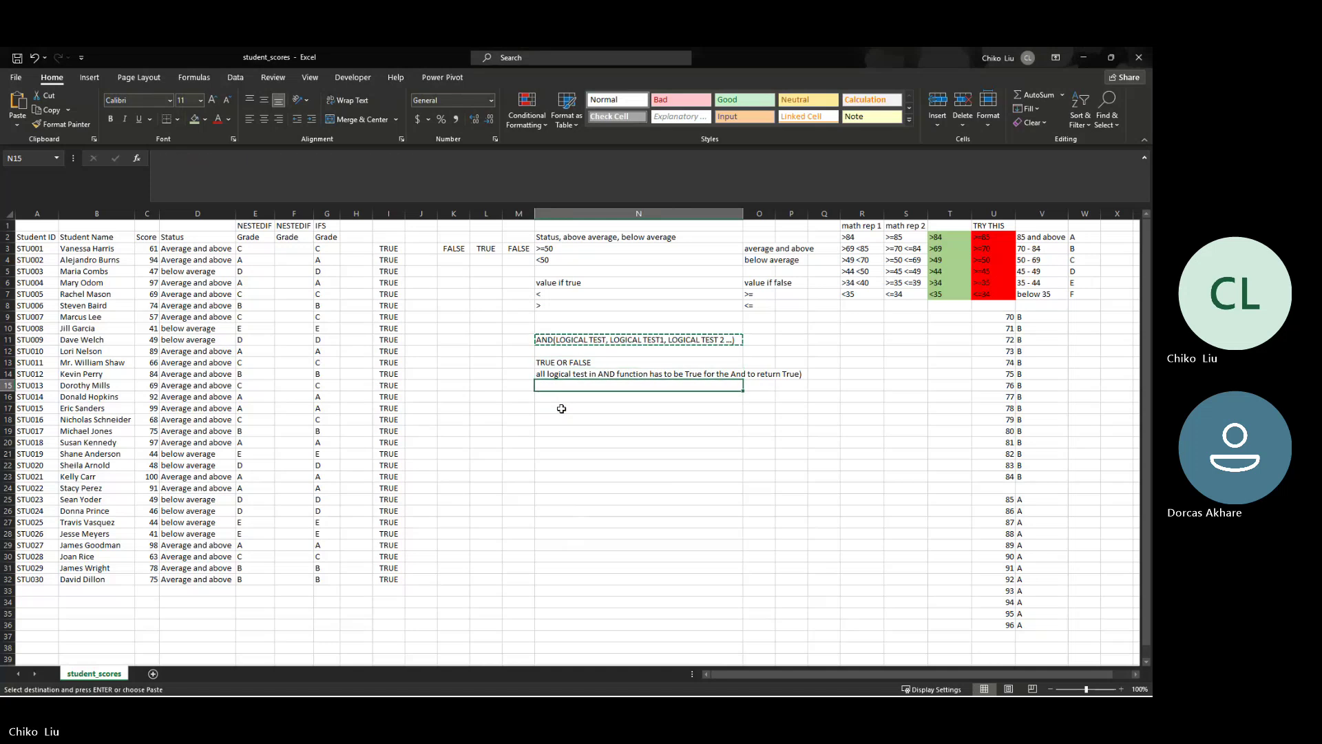
key(ctrl+v)
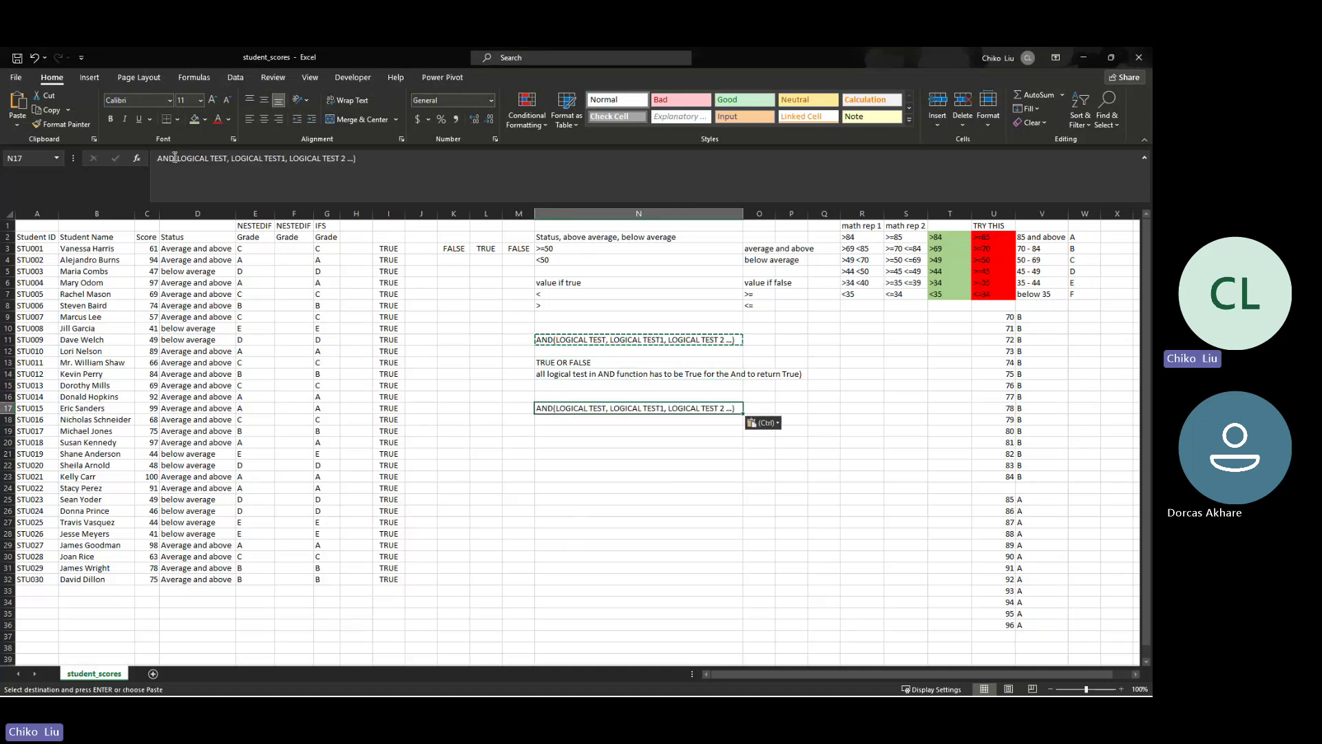
Replace AND with OR in the N17 note so it reads OR(LOGICAL TEST, LOGICAL TEST1, LOGICAL TEST 2 ...)
drag(175, 158, 159, 158)
text(OR)
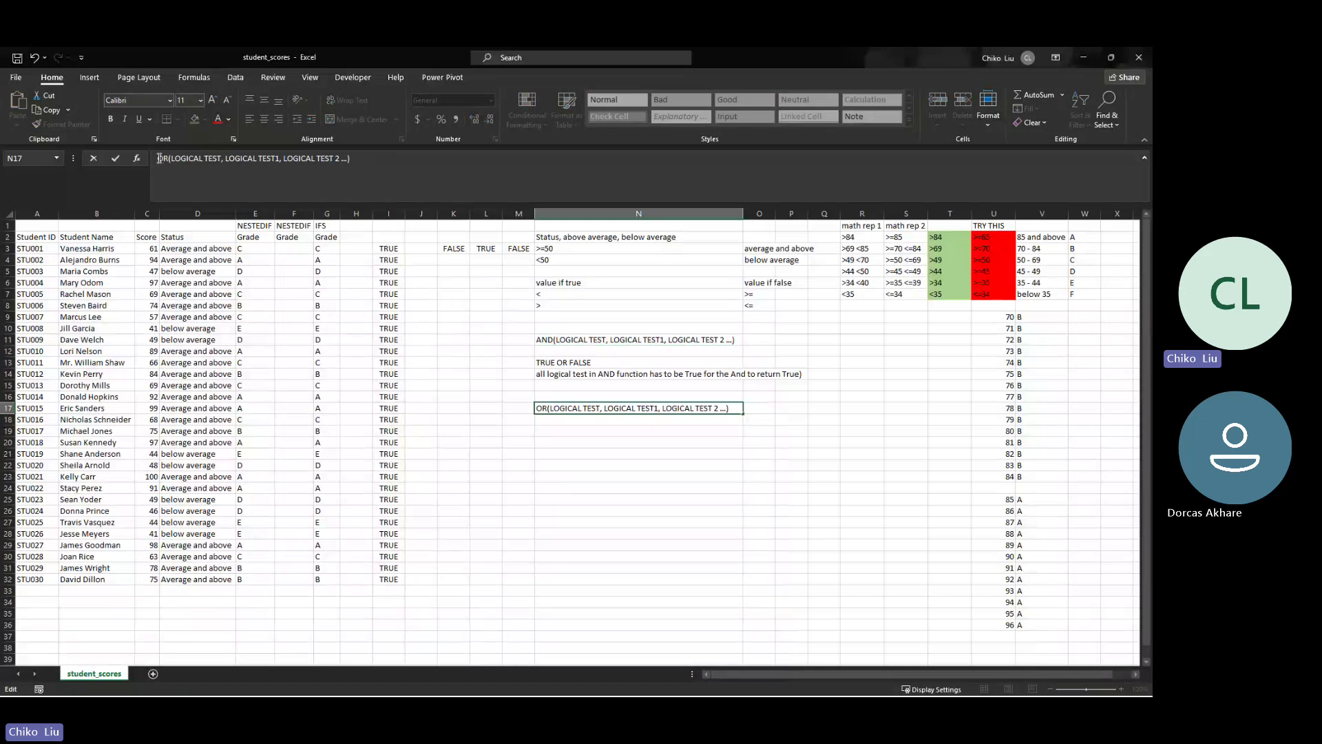
key(Return)
key(Up)
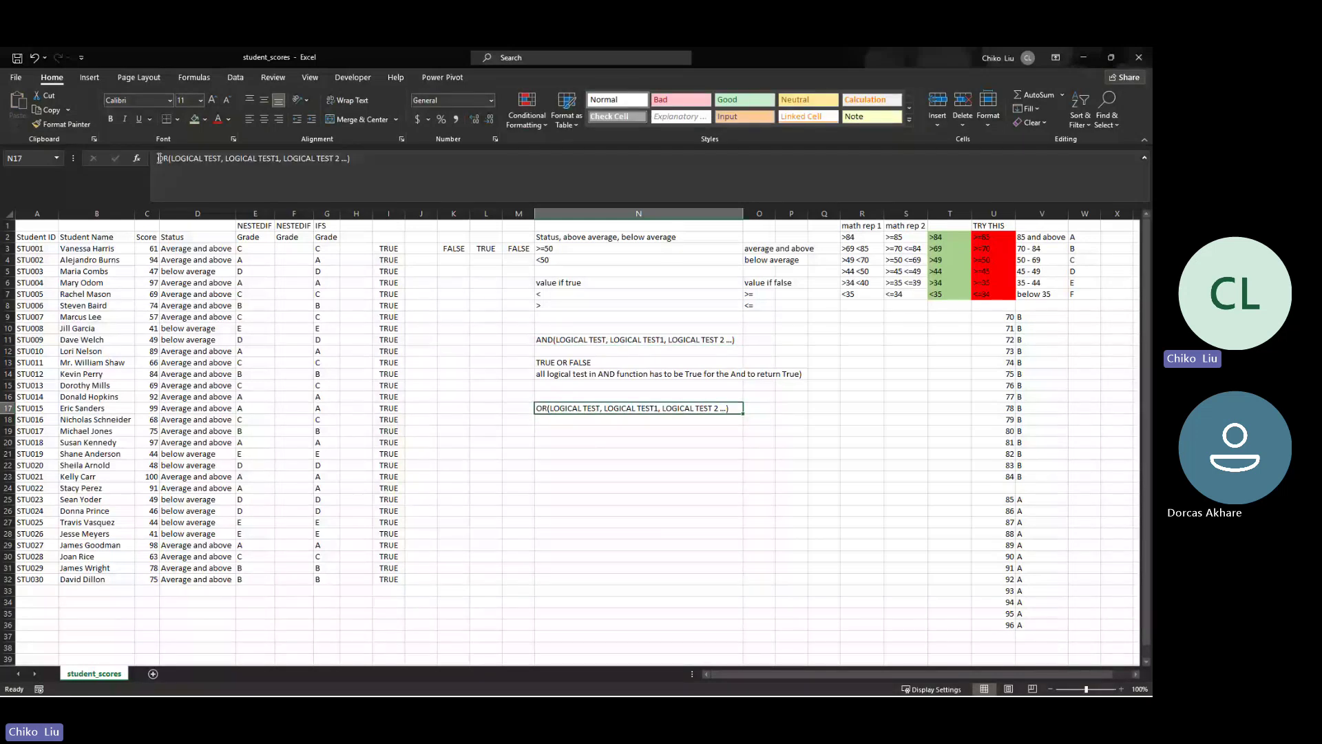
Copy the TRUE OR FALSE note in N13 and paste it into N18 under the OR syntax note
key(Up)
key(Up)
key(Up)
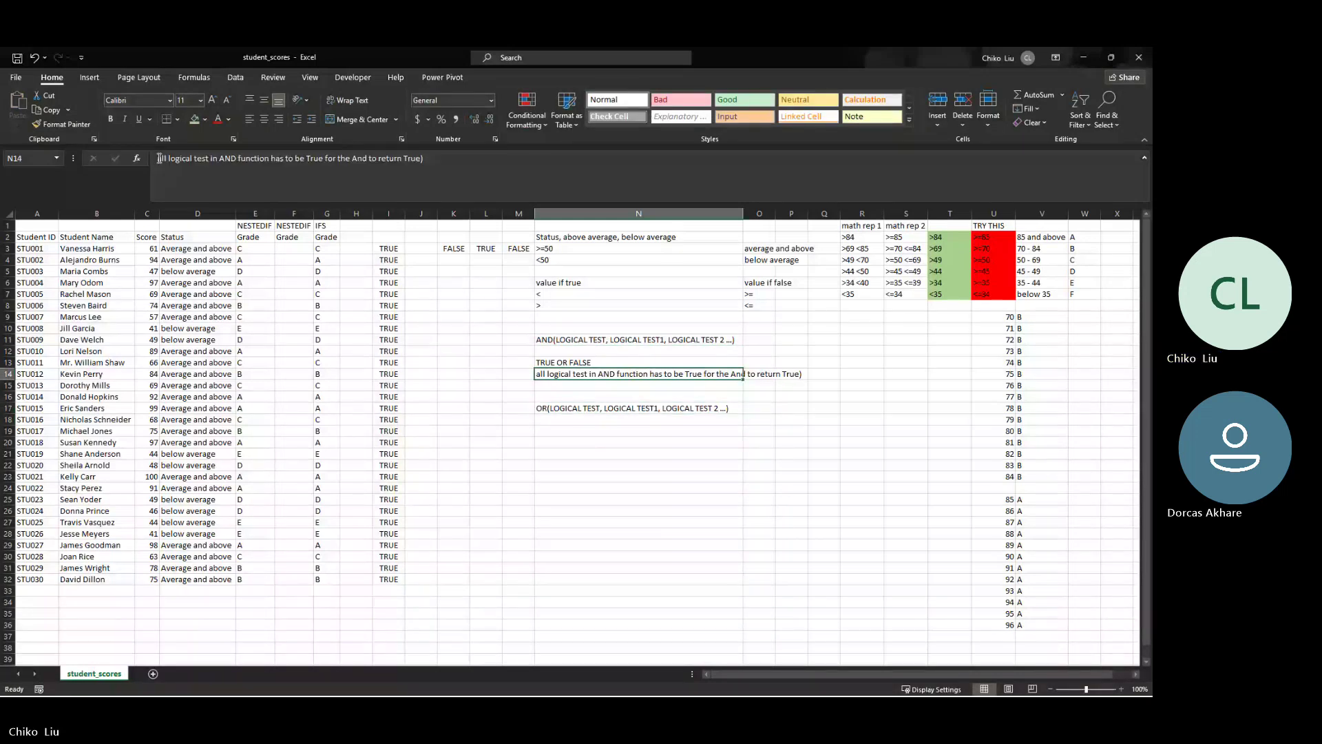
key(Up)
key(ctrl+c)
key(Down)
key(Down)
key(Down)
key(Down)
key(Down)
key(ctrl+v)
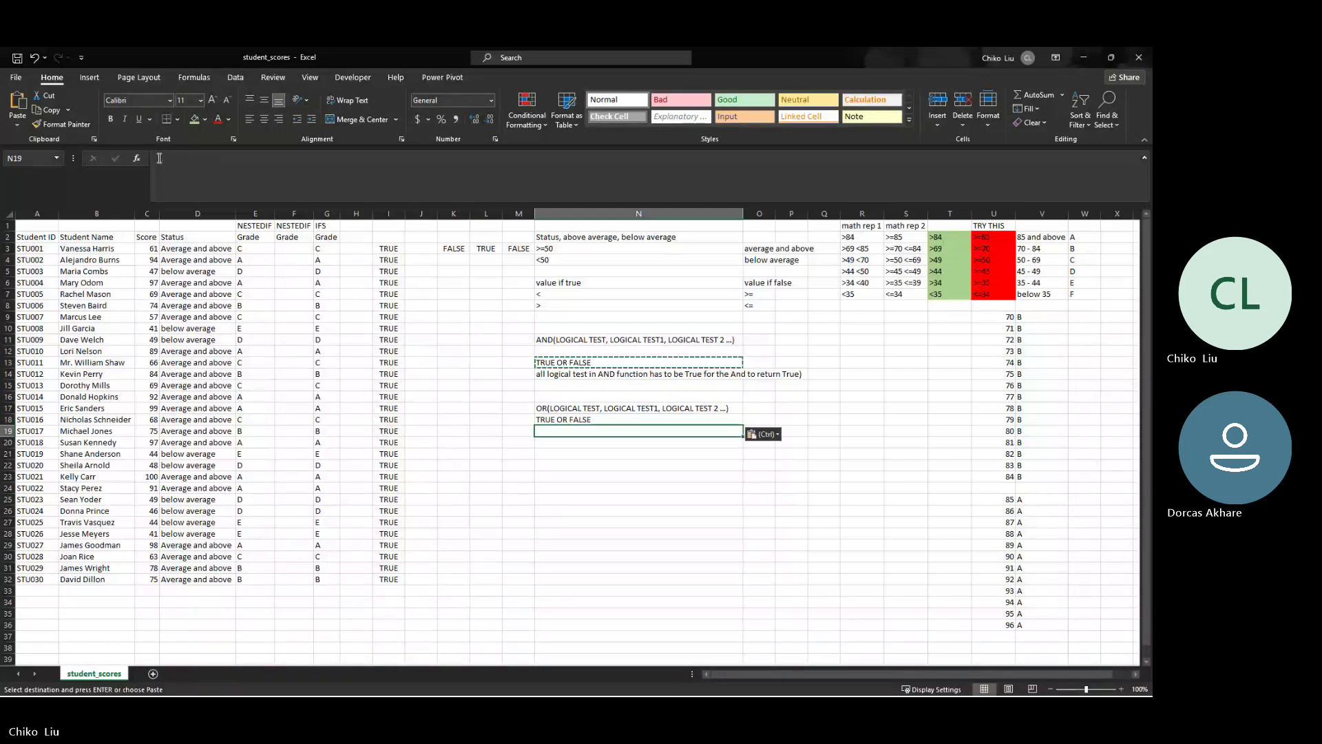
Copy the AND function rule in N14 and paste it into N21
key(Up)
key(Up)
key(Up)
key(Up)
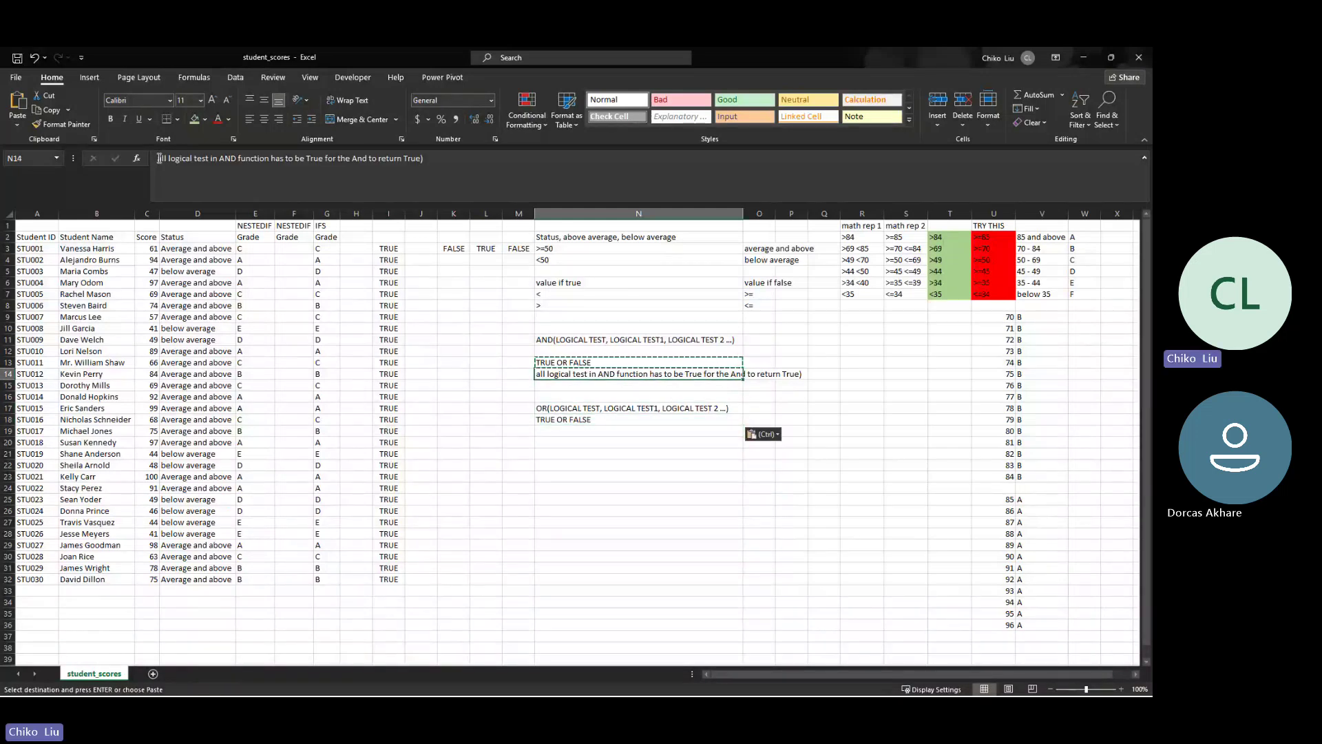
key(ctrl+c)
key(Down)
key(Down)
key(Down)
key(Down)
key(Down)
key(Down)
key(Down)
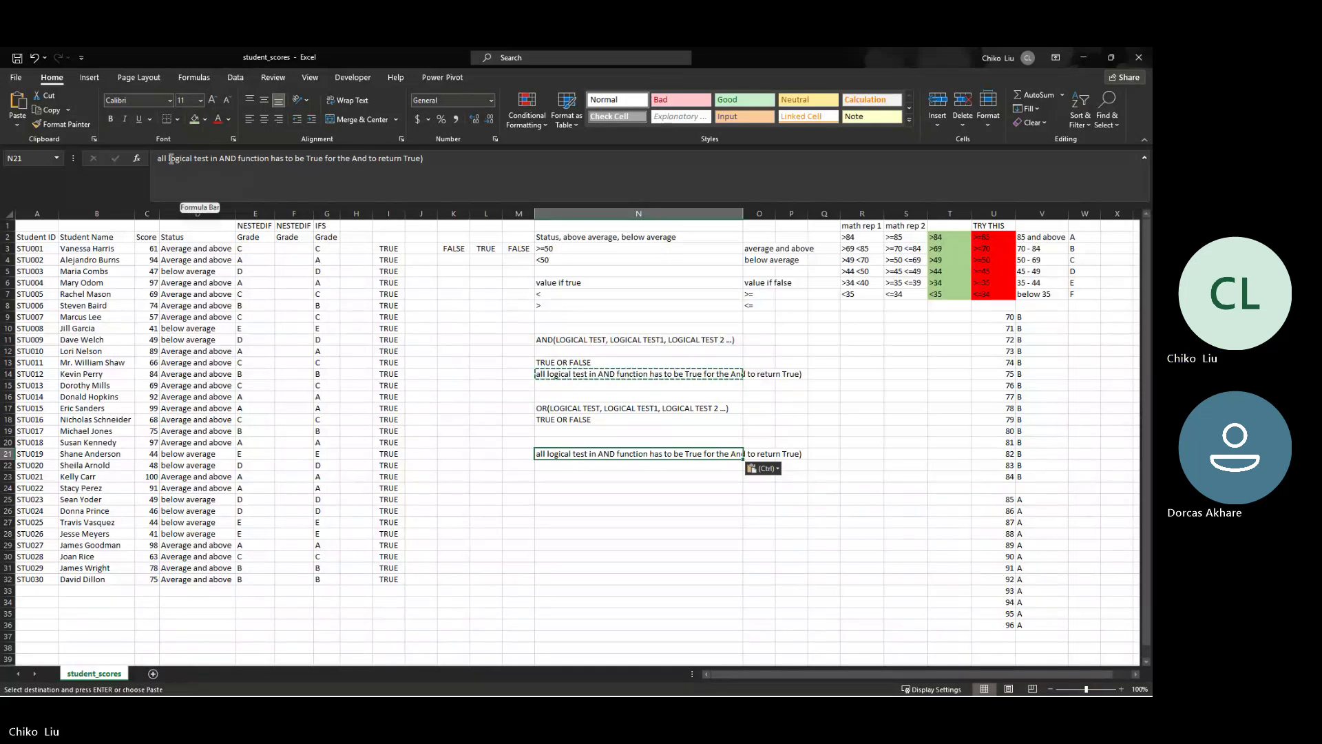
Replace the word "all" at the start of the N21 note with 1
click(161, 159)
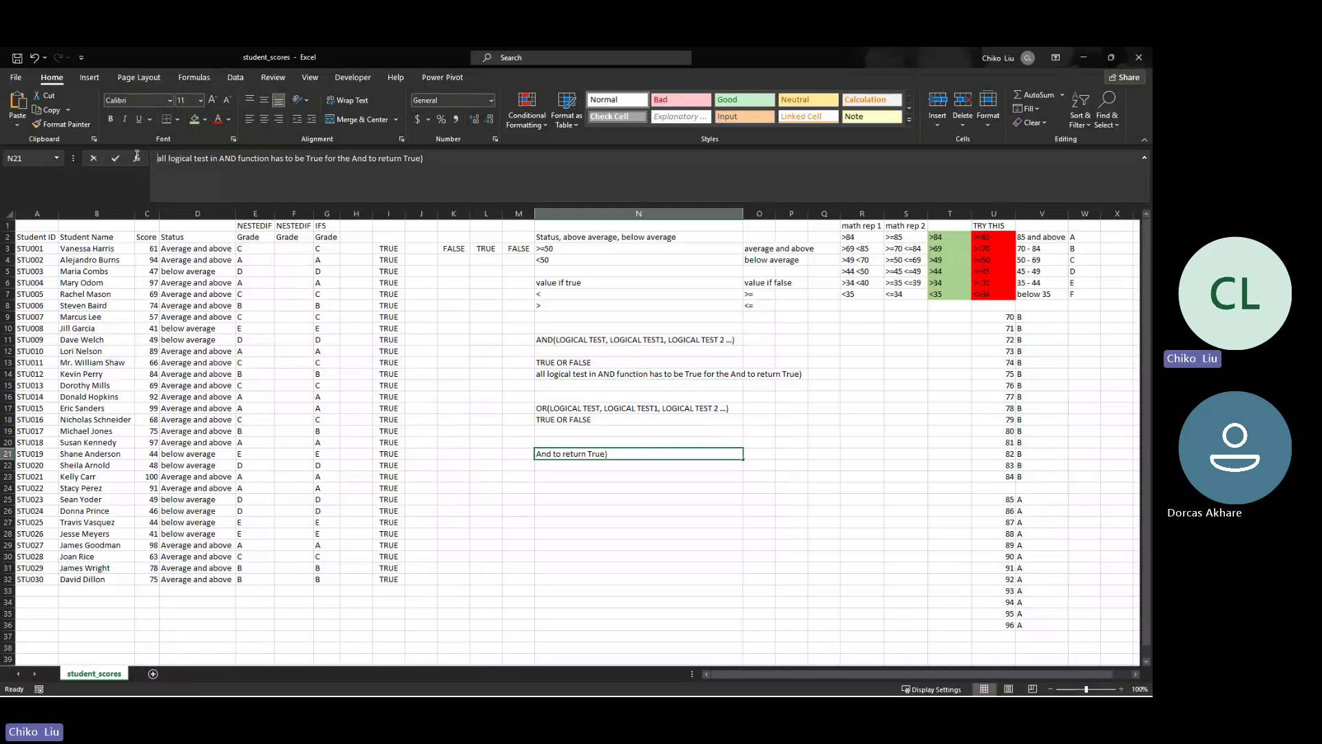
key(Delete)
key(Delete)
key(Delete)
text(1)
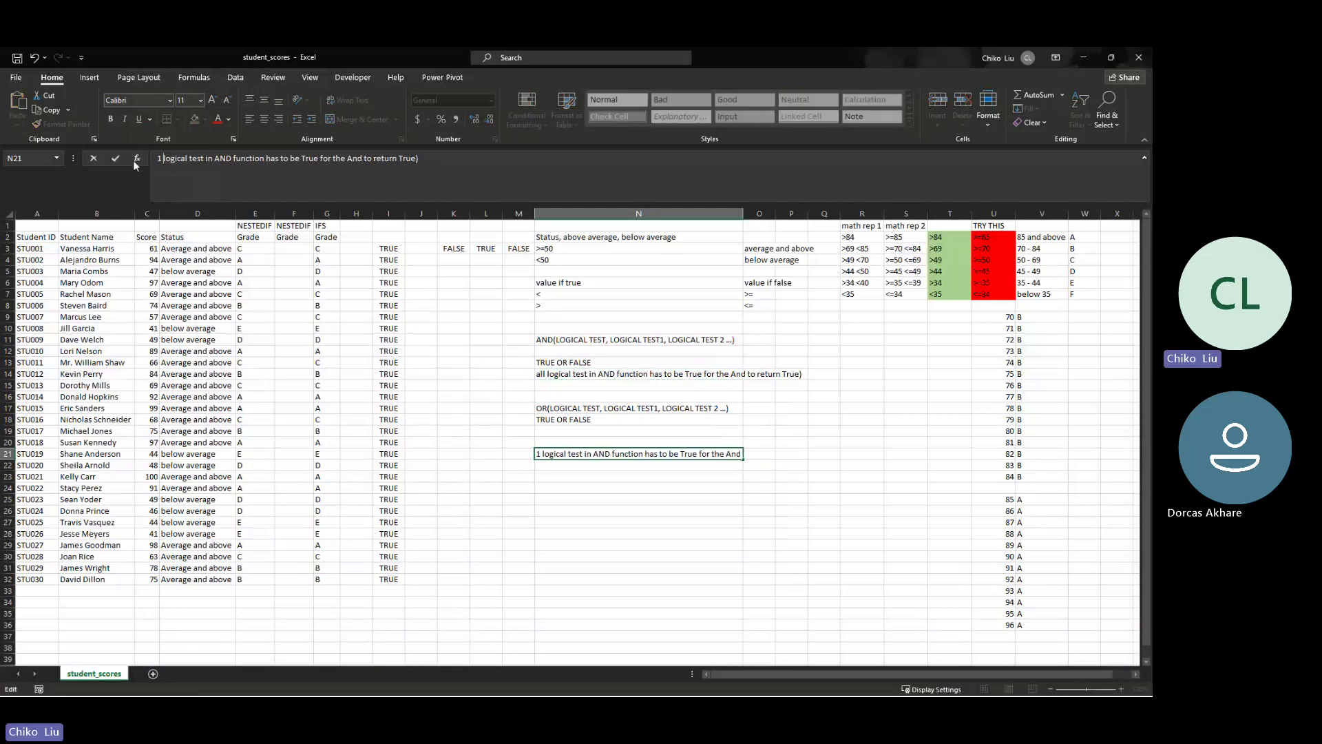
Replace both AND mentions in N21 so it reads "1 logical test in OR function has to be True for the OR to return True)"
key(Right)
key(Right)
key(Right)
key(Right)
key(Right)
key(Right)
key(Right)
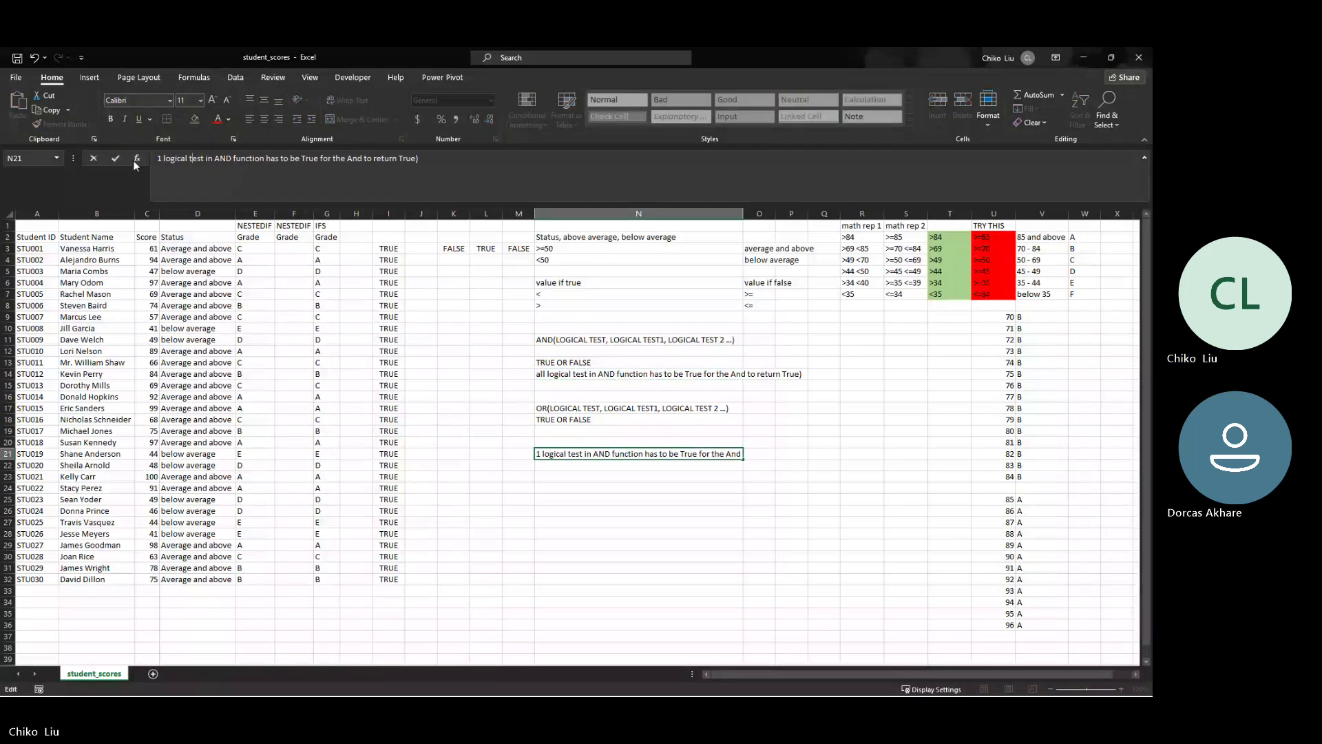
key(ctrl+shift+Right)
text(o)
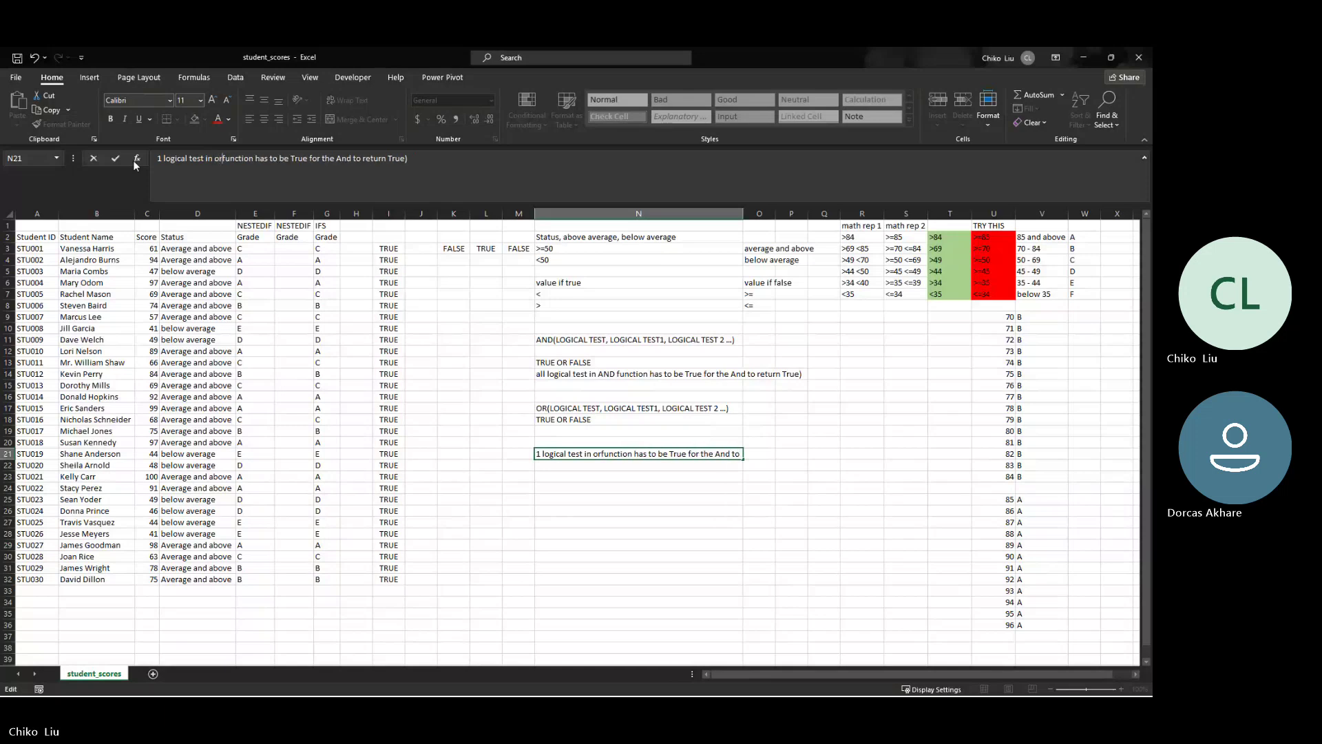
key(BackSpace)
text(OR)
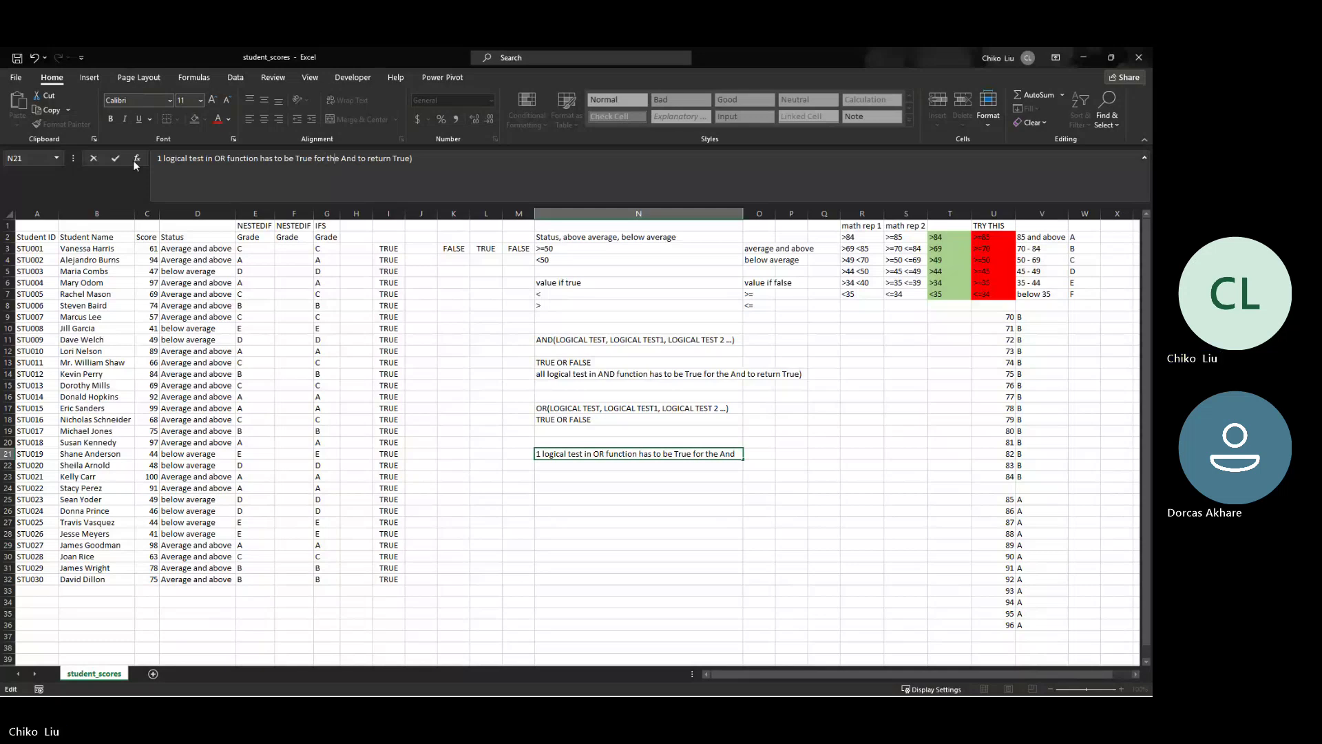
key(ctrl+shift+Right)
text(OR)
key(Return)
key(Up)
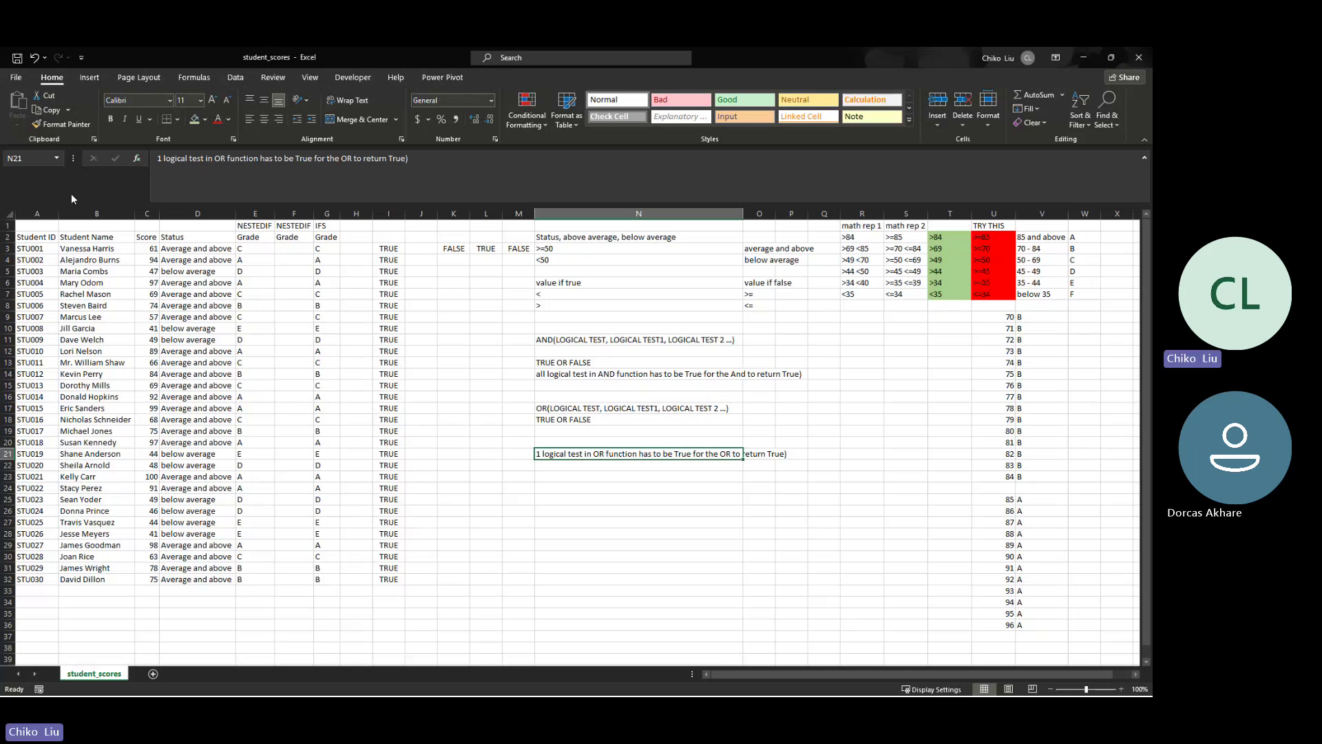
Compare the AND syntax note in N11 with the OR syntax note in N17
key(alt+Tab)
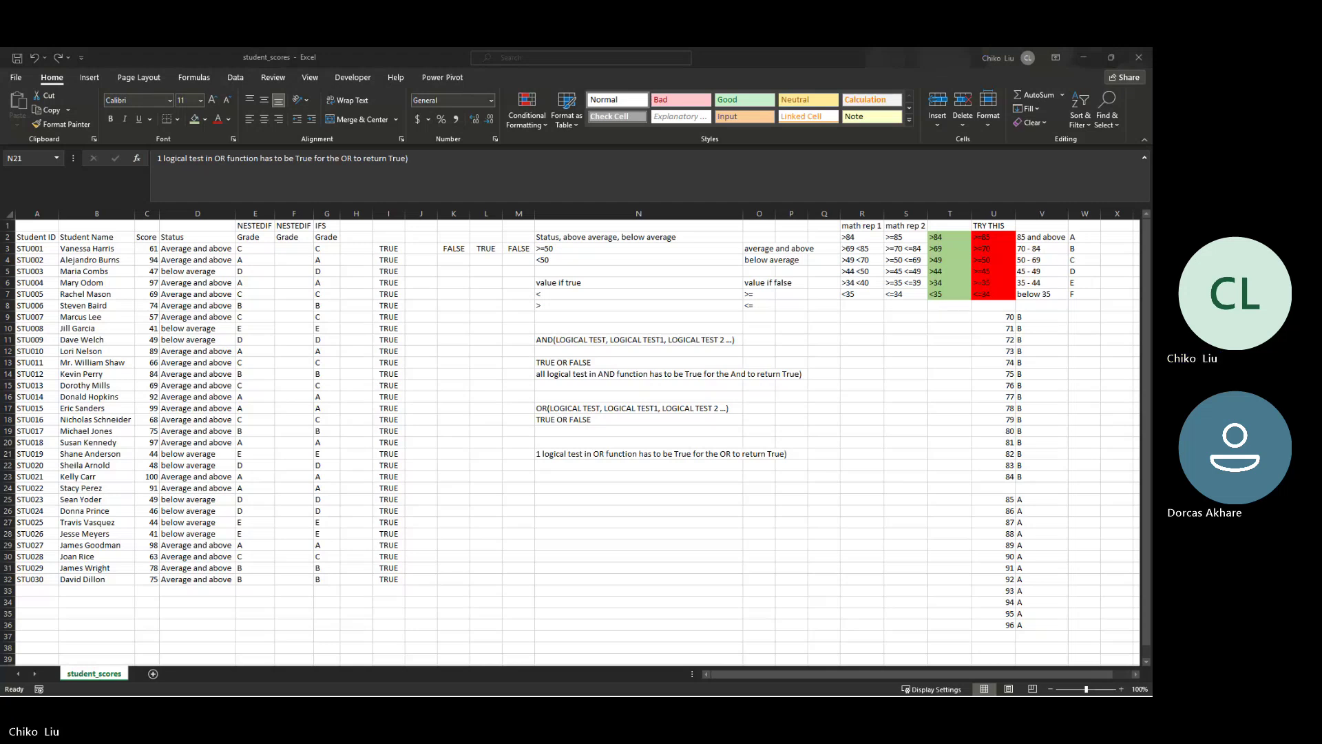
click(570, 342)
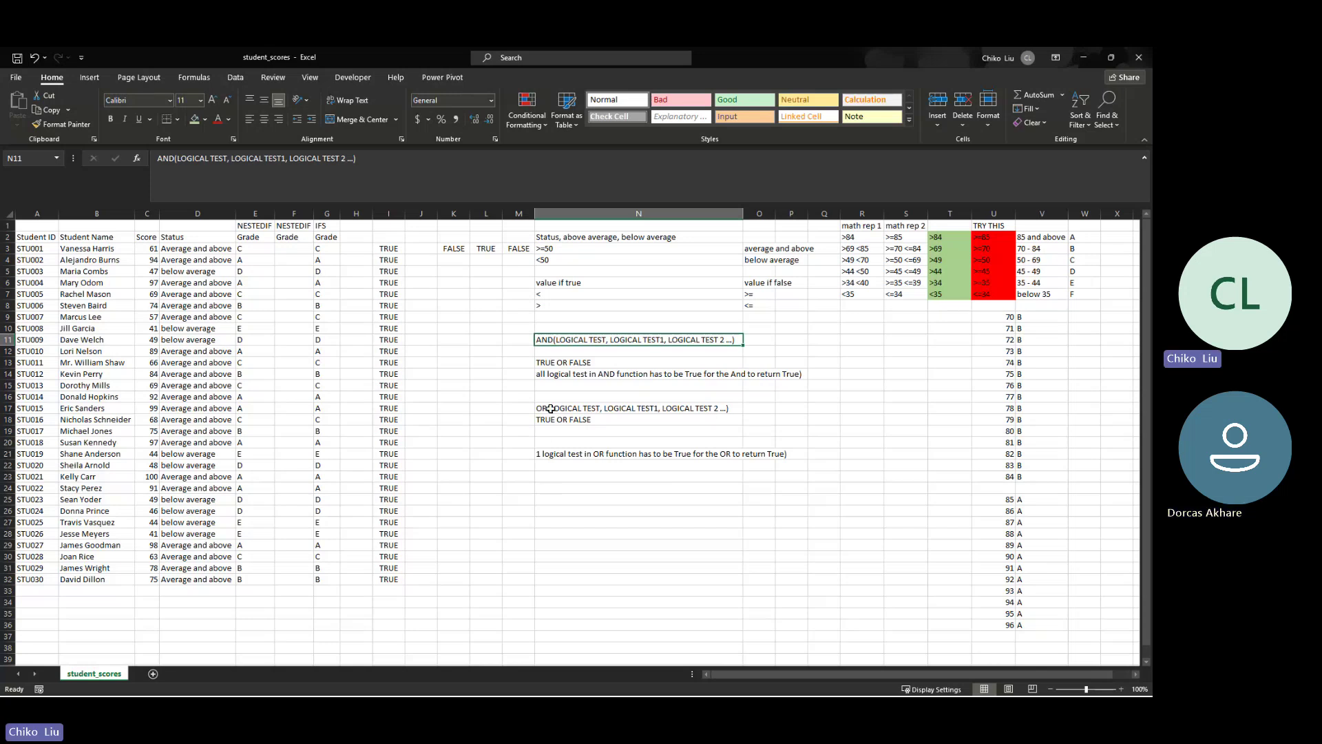
mouse_move(551, 346)
mouse_down()
mouse_move(553, 409)
mouse_move(553, 345)
mouse_up()
click(571, 410)
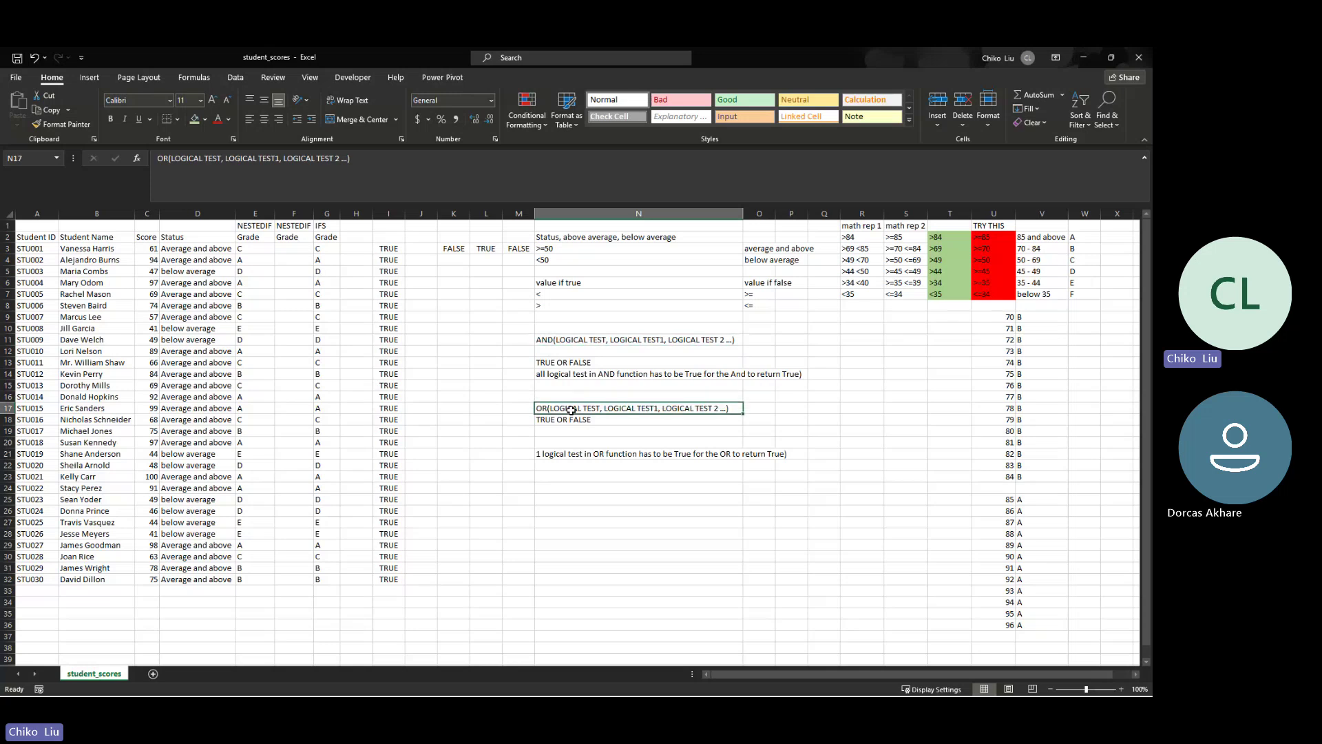
click(577, 342)
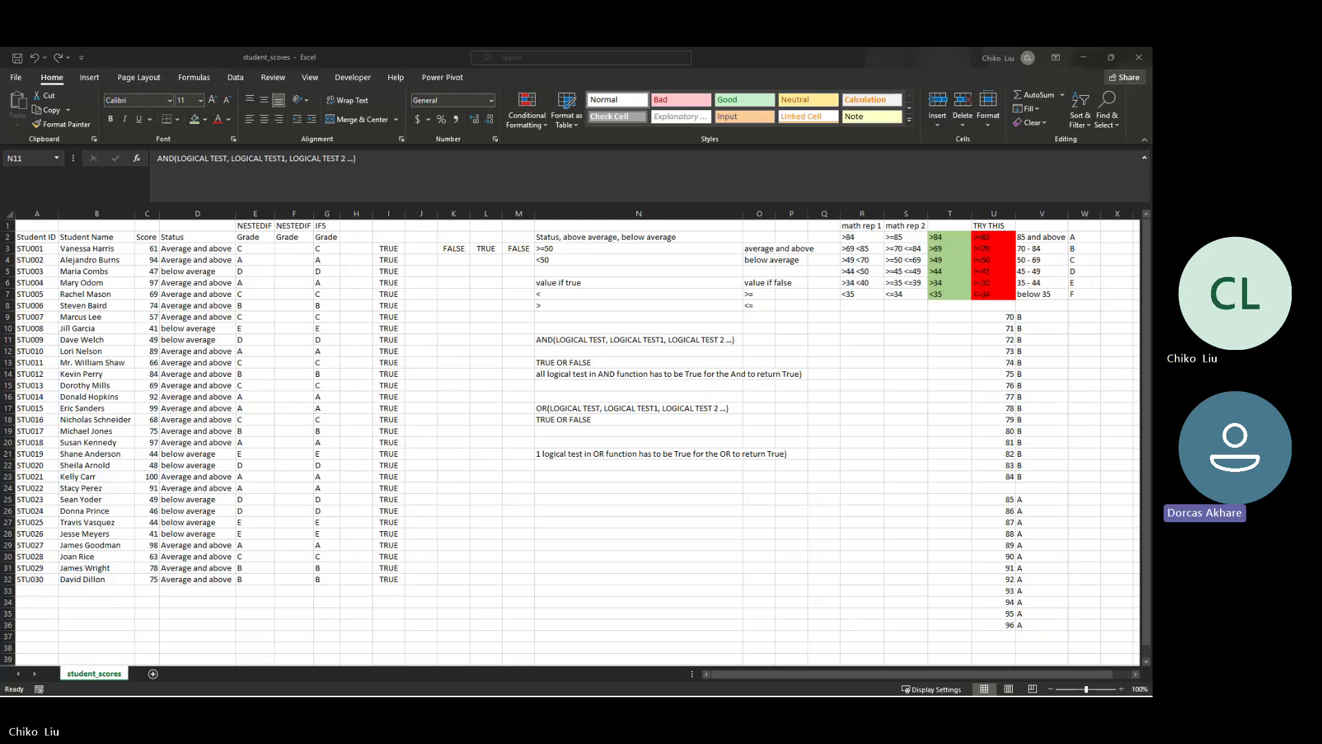
click(609, 536)
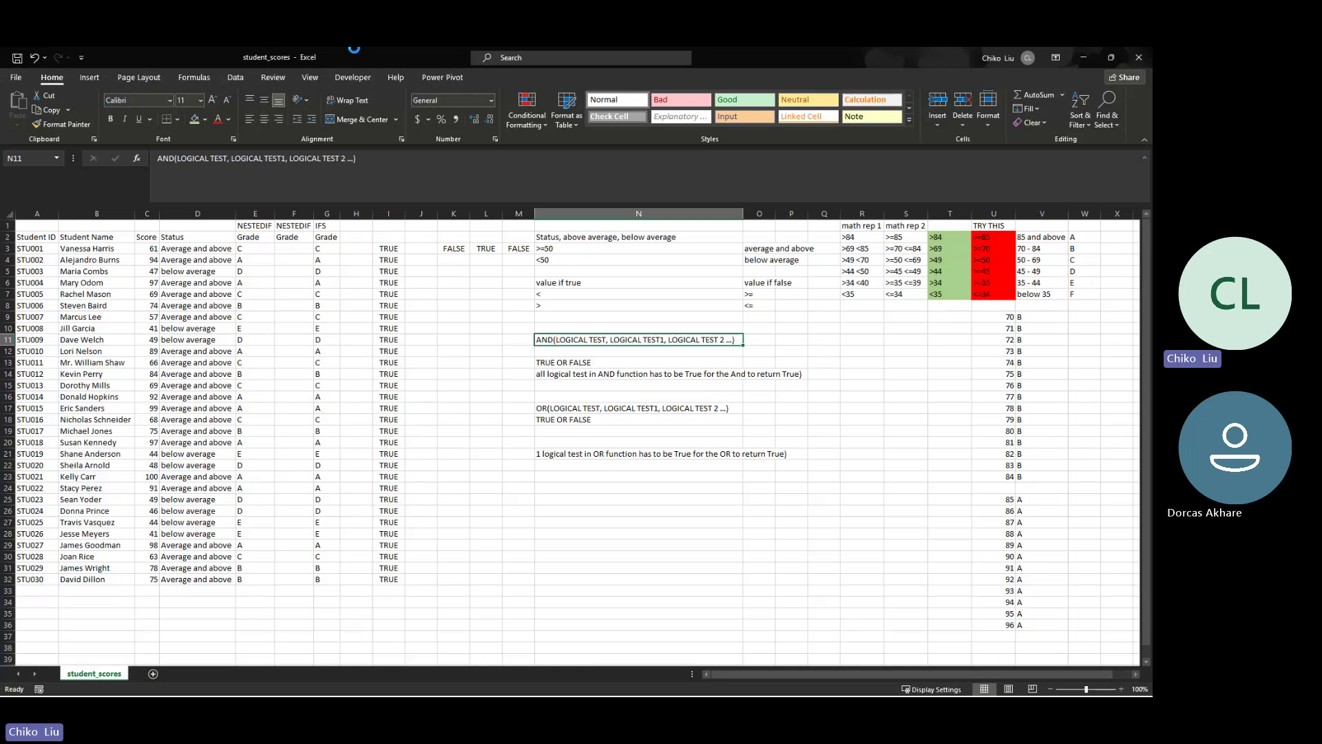
Start saving a copy of the workbook and choose the Microsoft Excel Files folder within Documents > Azyten IT solutions > the data analysis guide folder
key(F12)
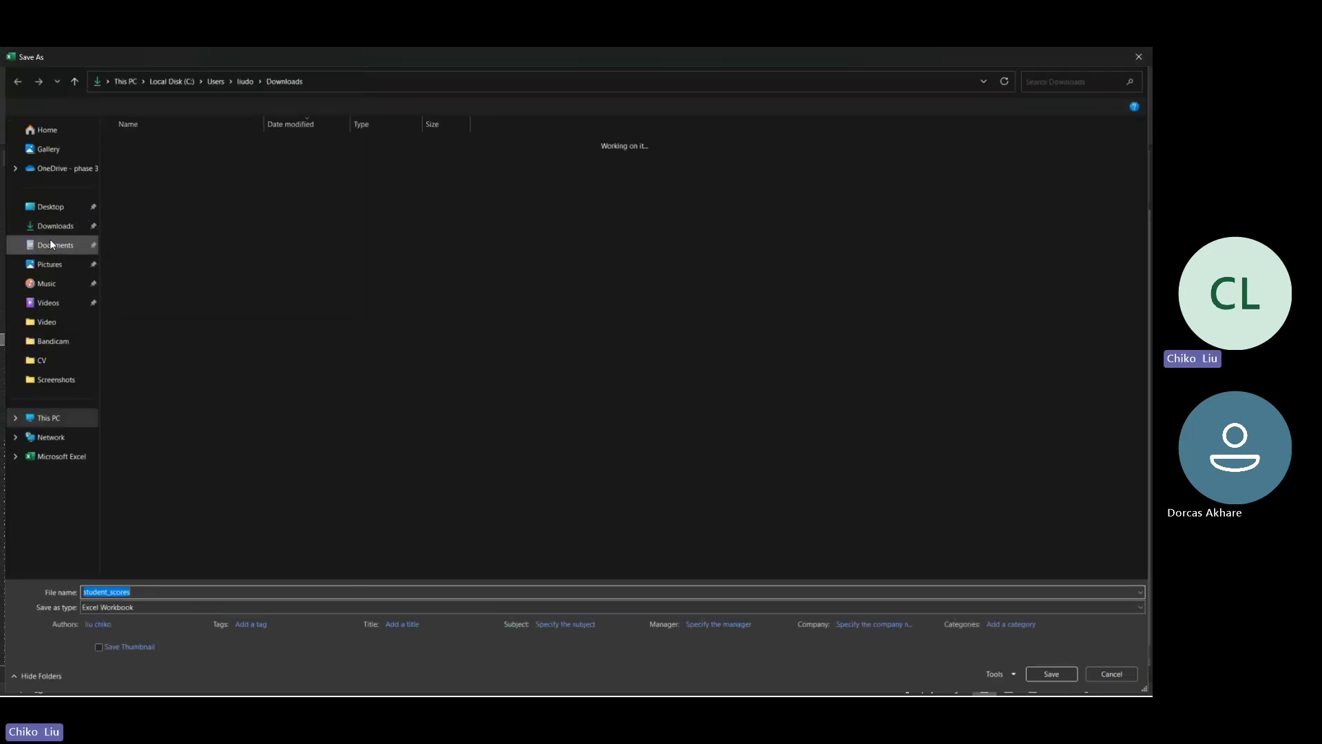
click(43, 245)
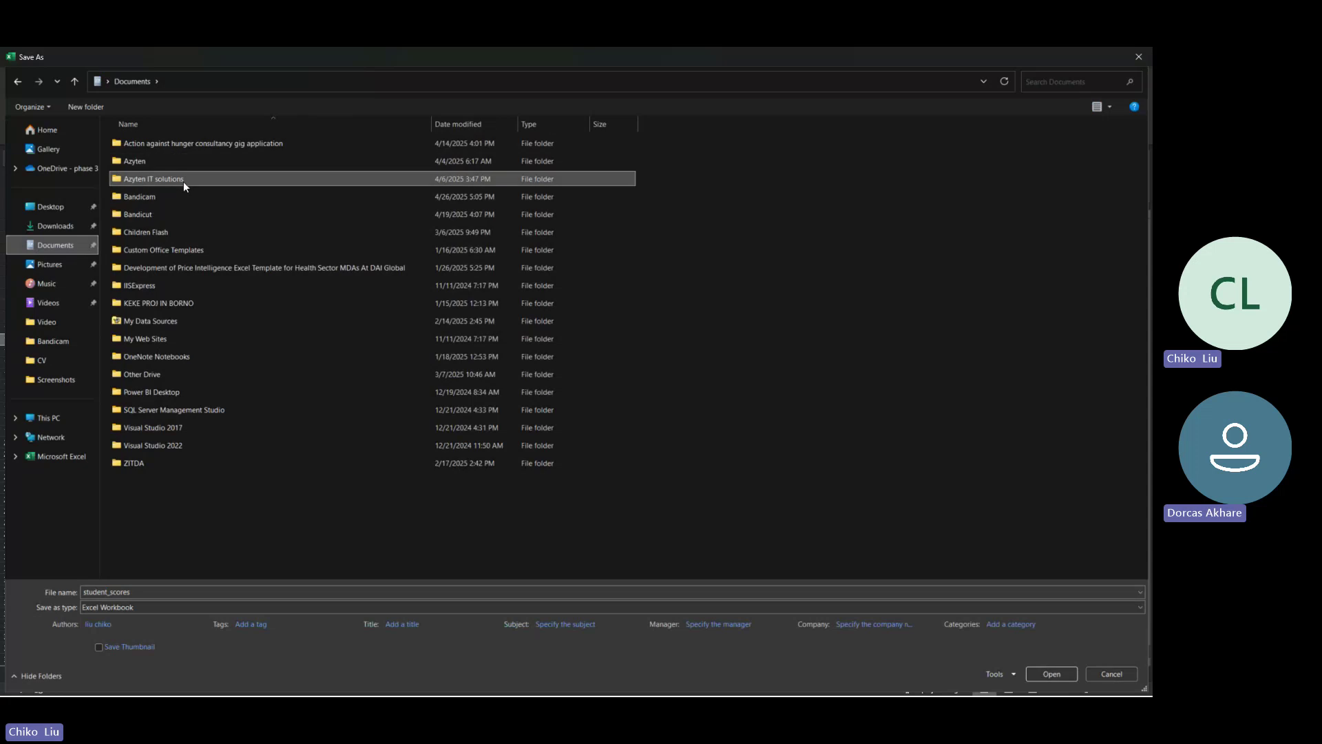
double_click(183, 180)
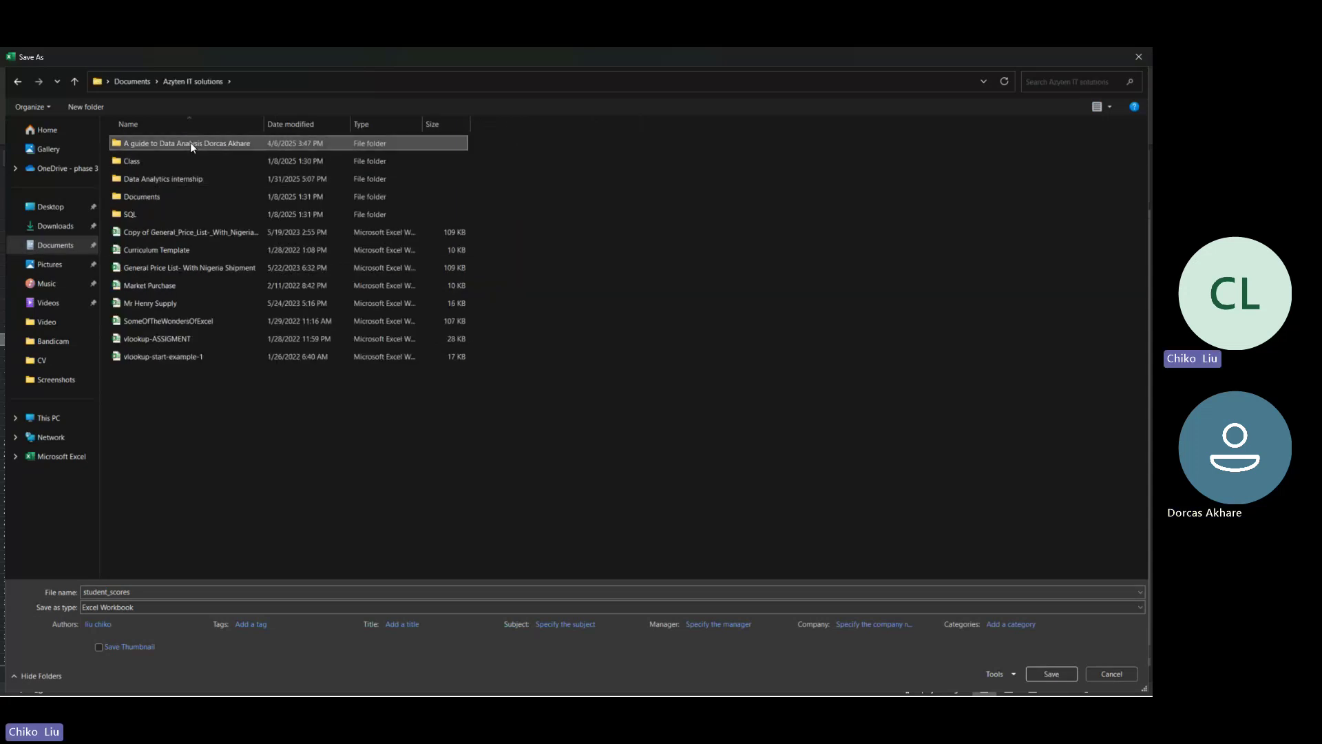
double_click(191, 143)
double_click(188, 147)
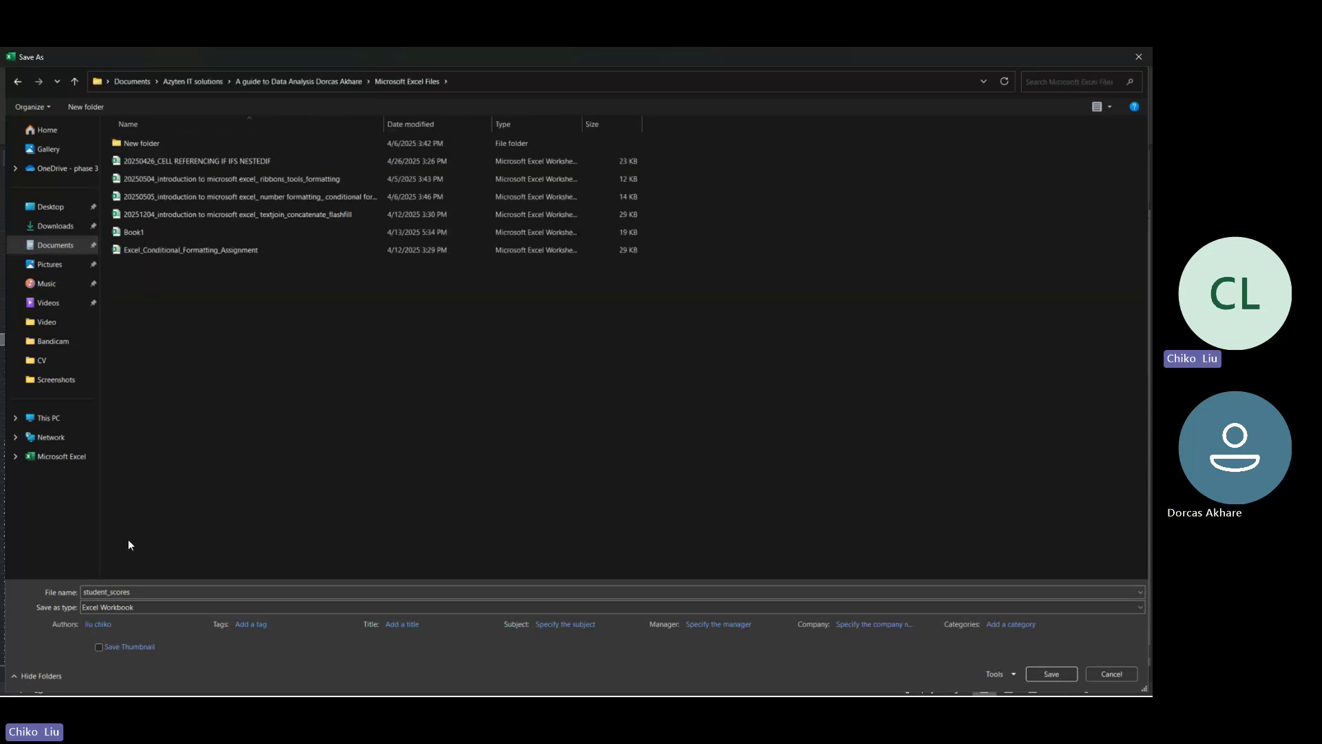
Name the workbook "20260427_student_scores_ IF NESTEDIF IFS AND OR" and save it
double_click(135, 591)
key(Left)
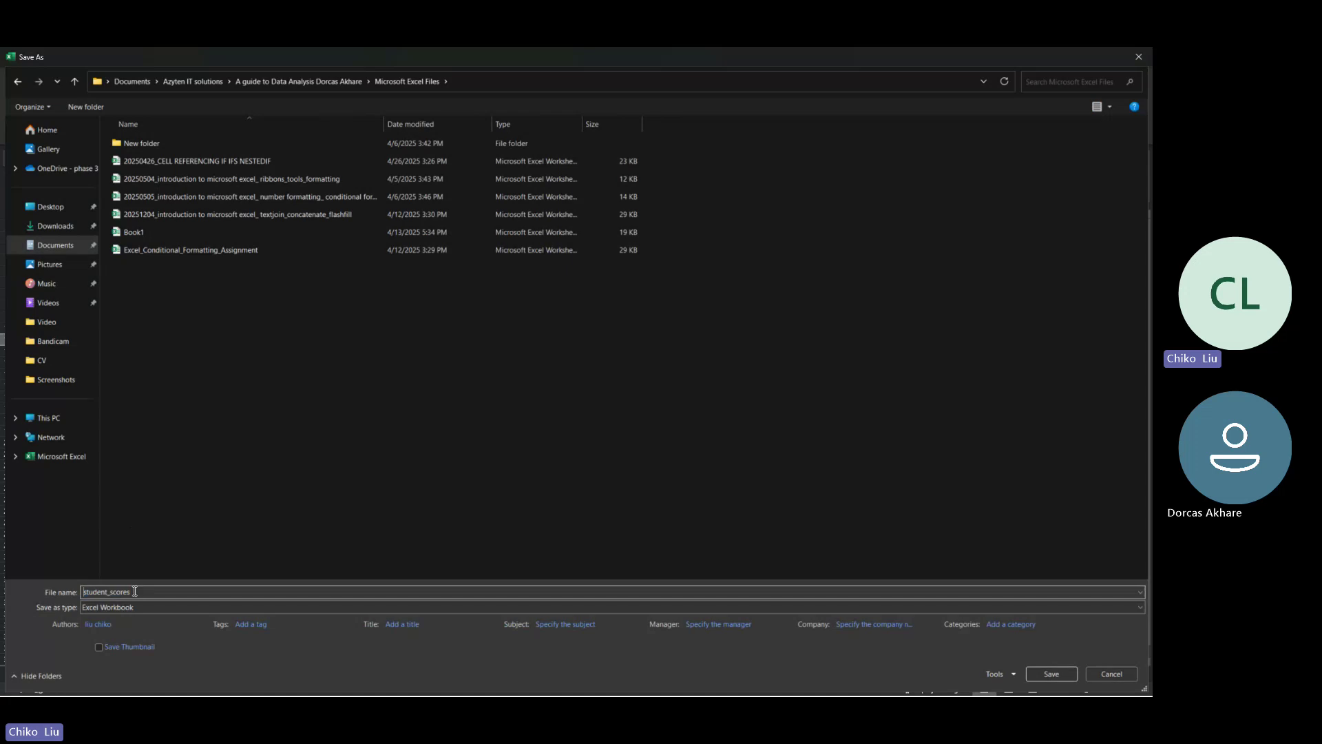
text(202604)
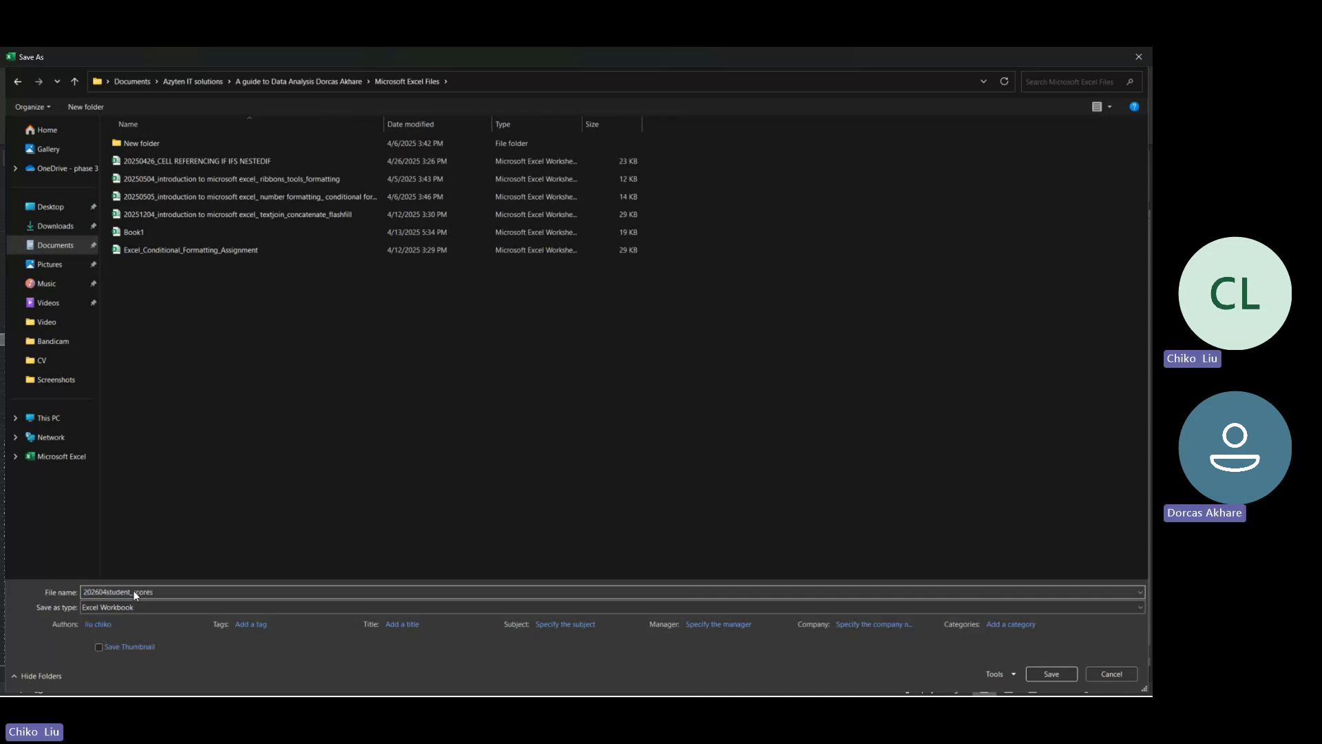
text(2)
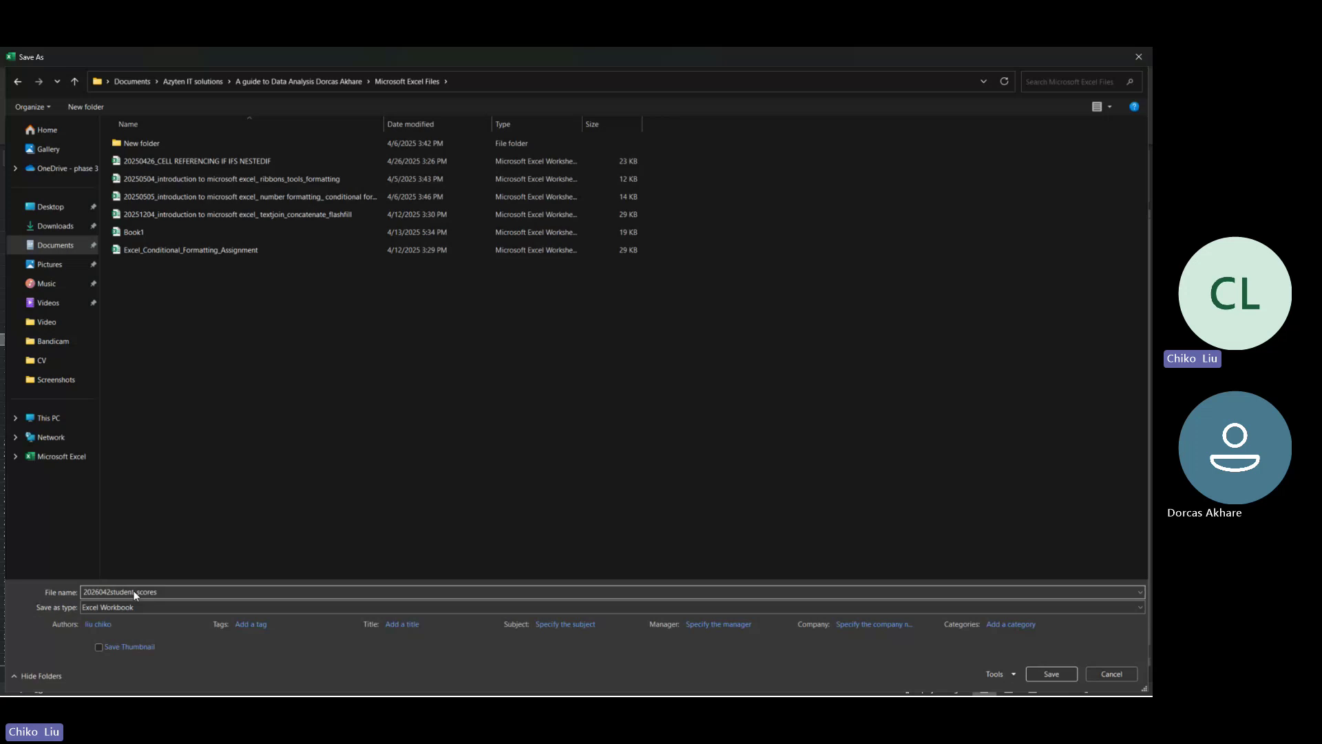
text(7_student_scores_ IF)
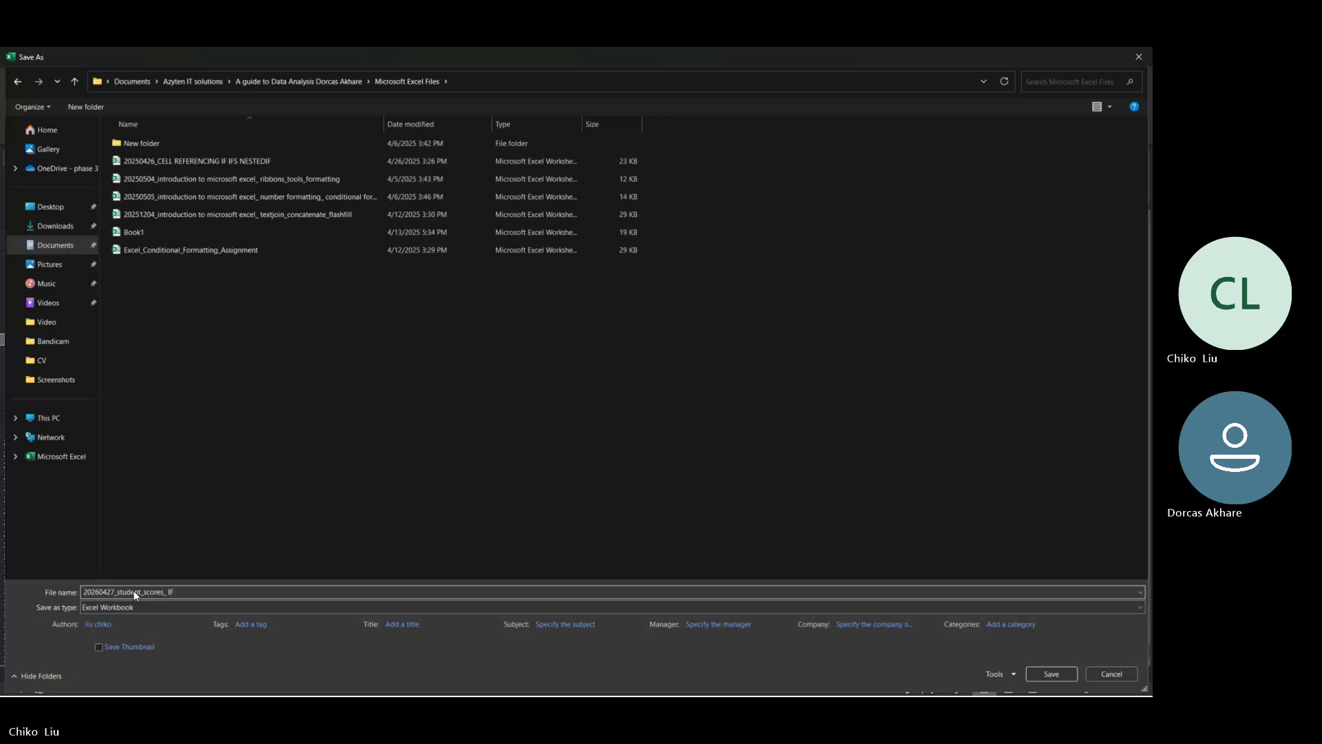
text( NESTEDIF IFS)
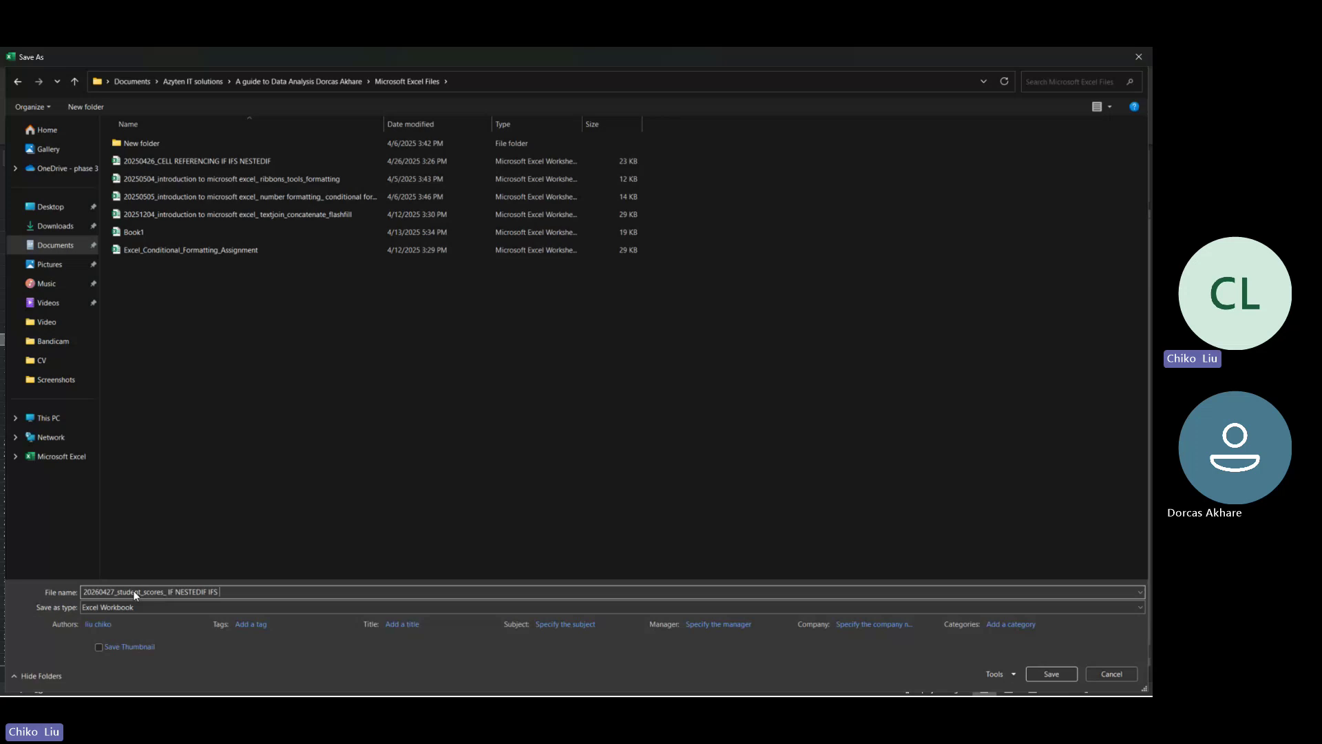
text( AND OR)
key(Return)
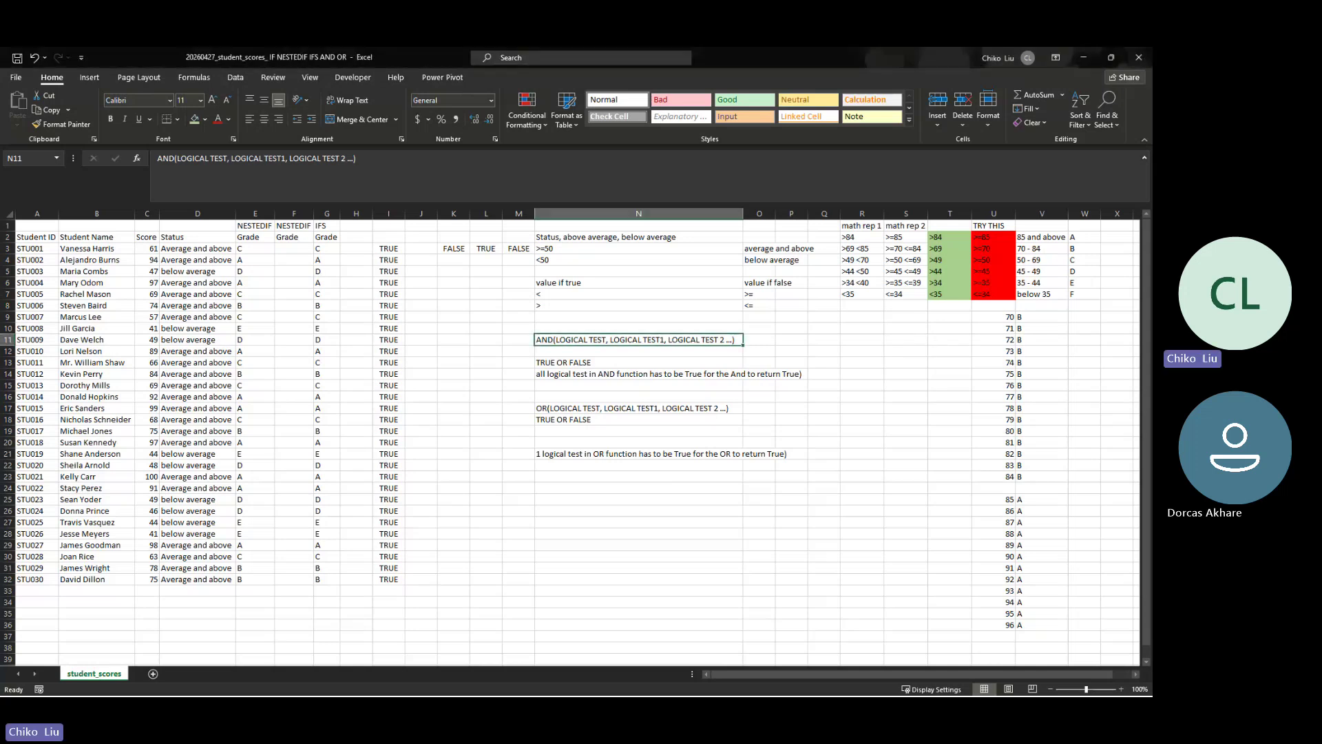
Switch to the sample_employee_data workbook and choose the Microsoft Excel Files folder in the data analysis guide folder for saving a copy
click(638, 282)
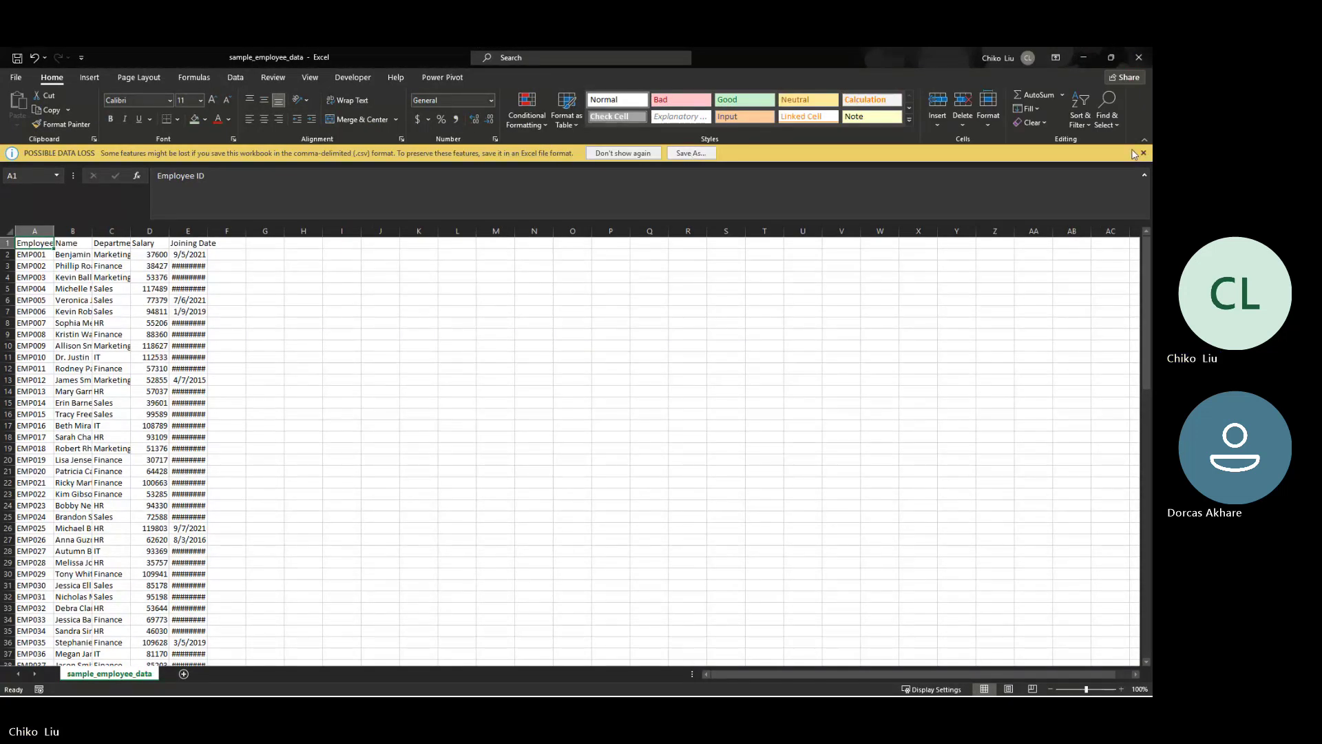
click(696, 153)
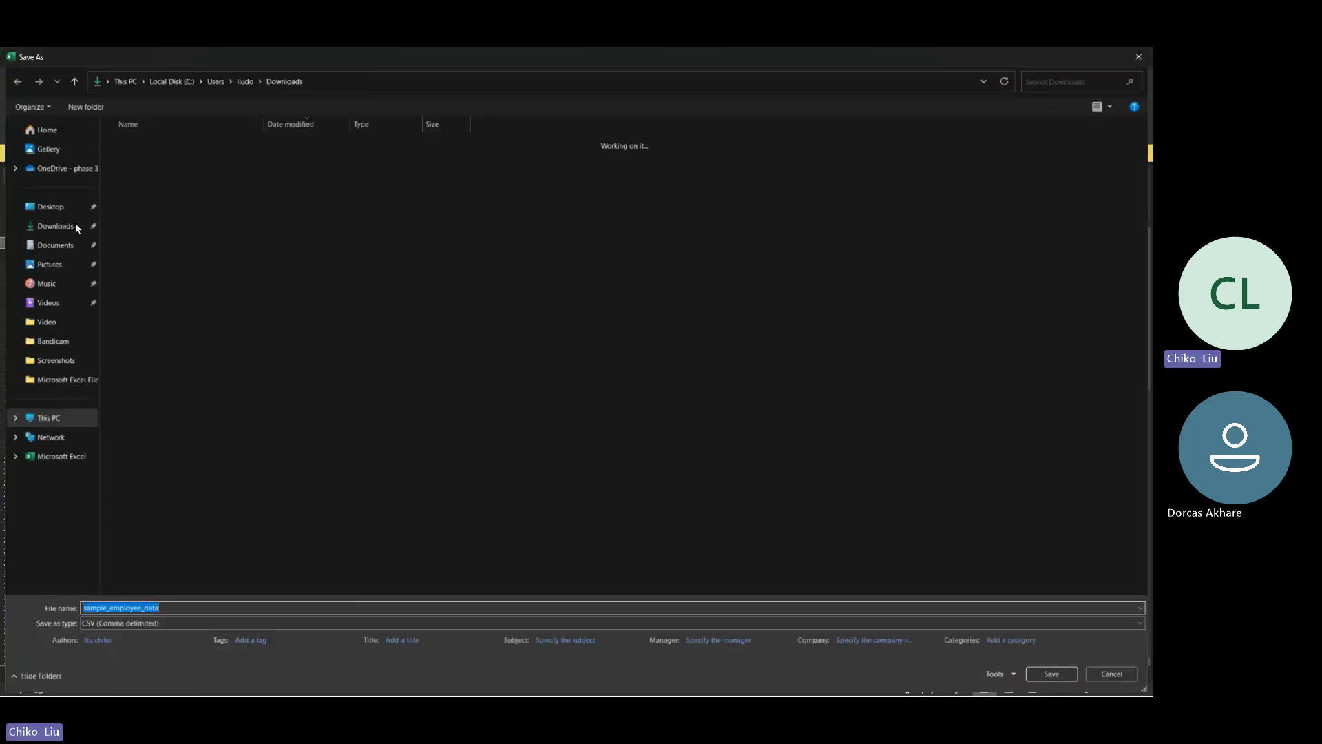
click(50, 247)
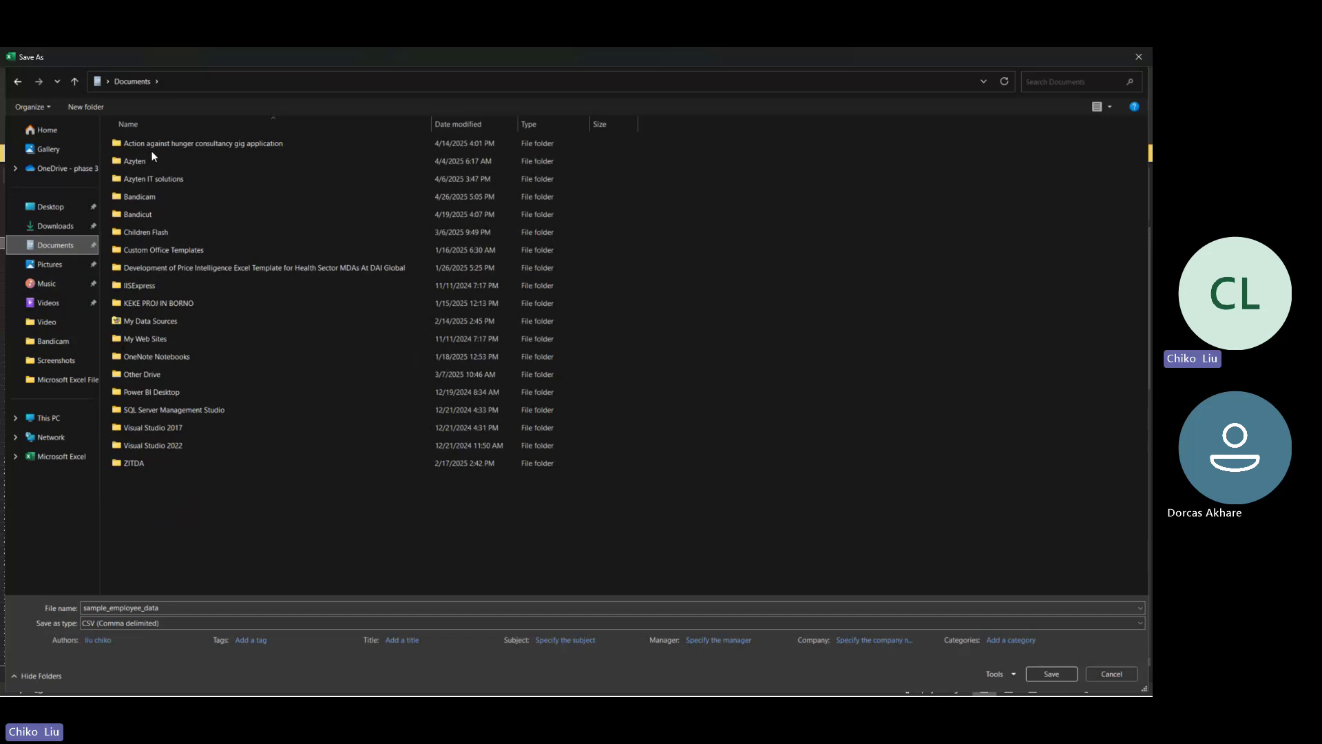
click(173, 176)
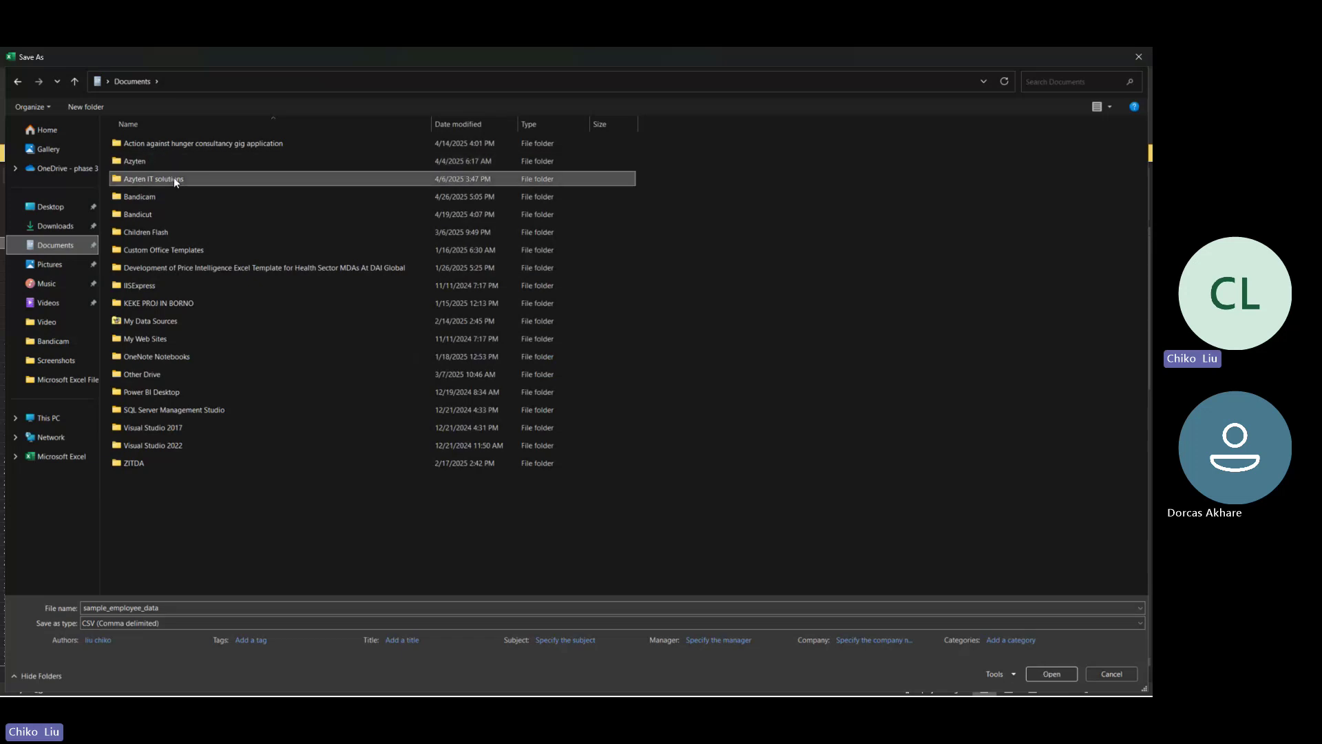
double_click(174, 177)
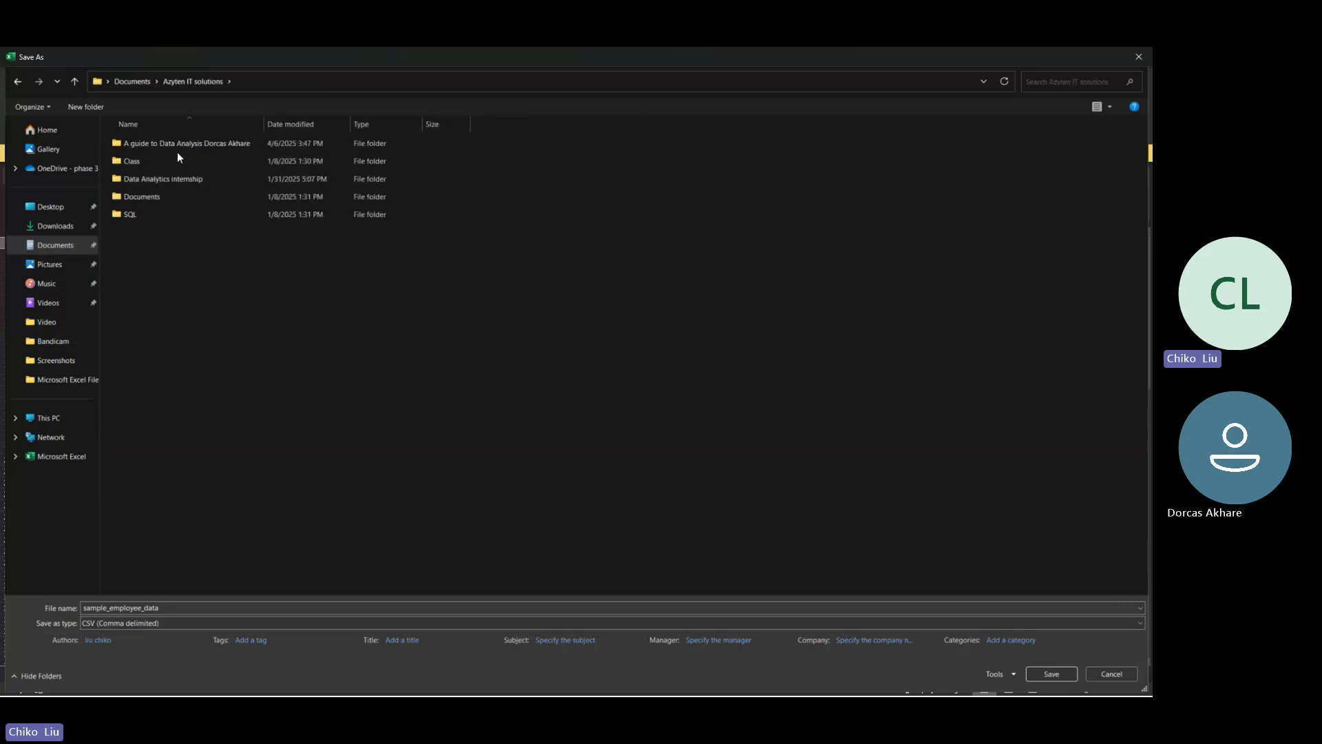
double_click(176, 146)
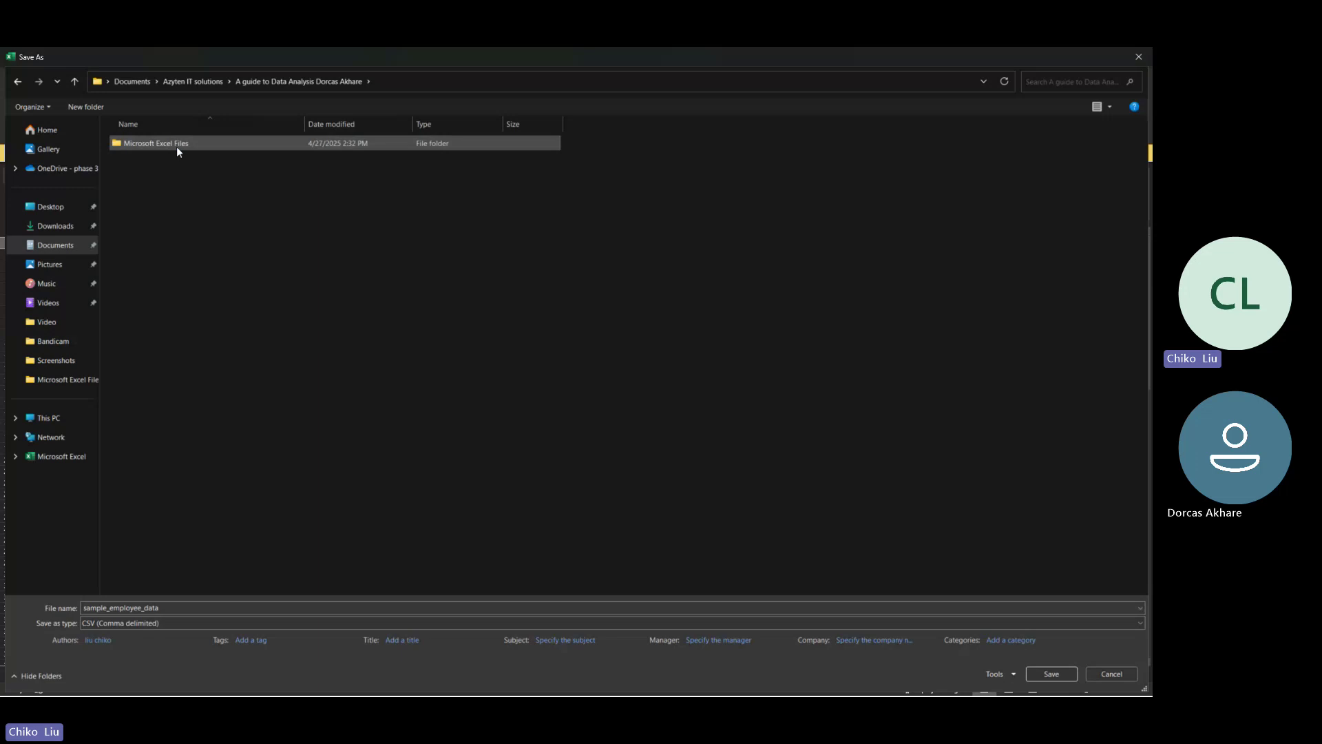
double_click(176, 146)
Name the CSV file "20250427_sample_employee_data COUNTIF COUNTIFS" and save it in the Microsoft Excel Files folder
double_click(163, 606)
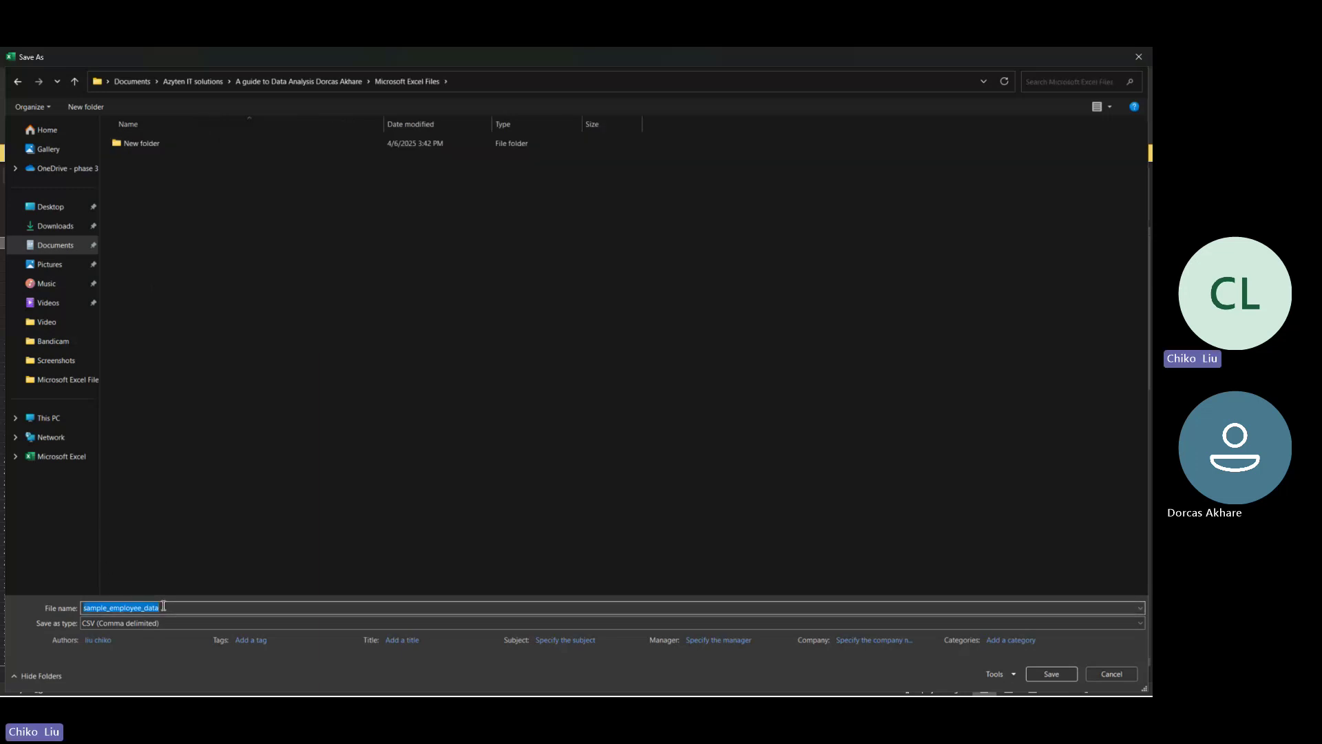
key(Home)
text(202)
text(504)
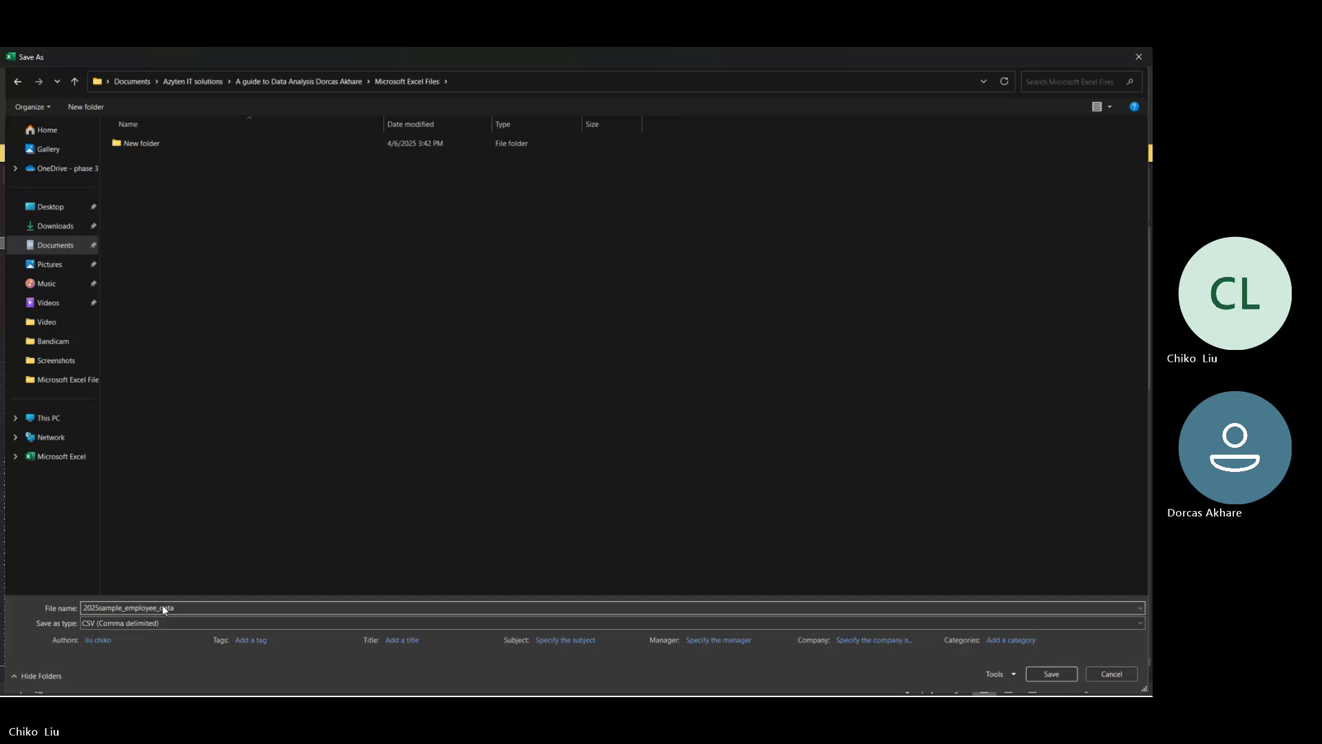
text(27_)
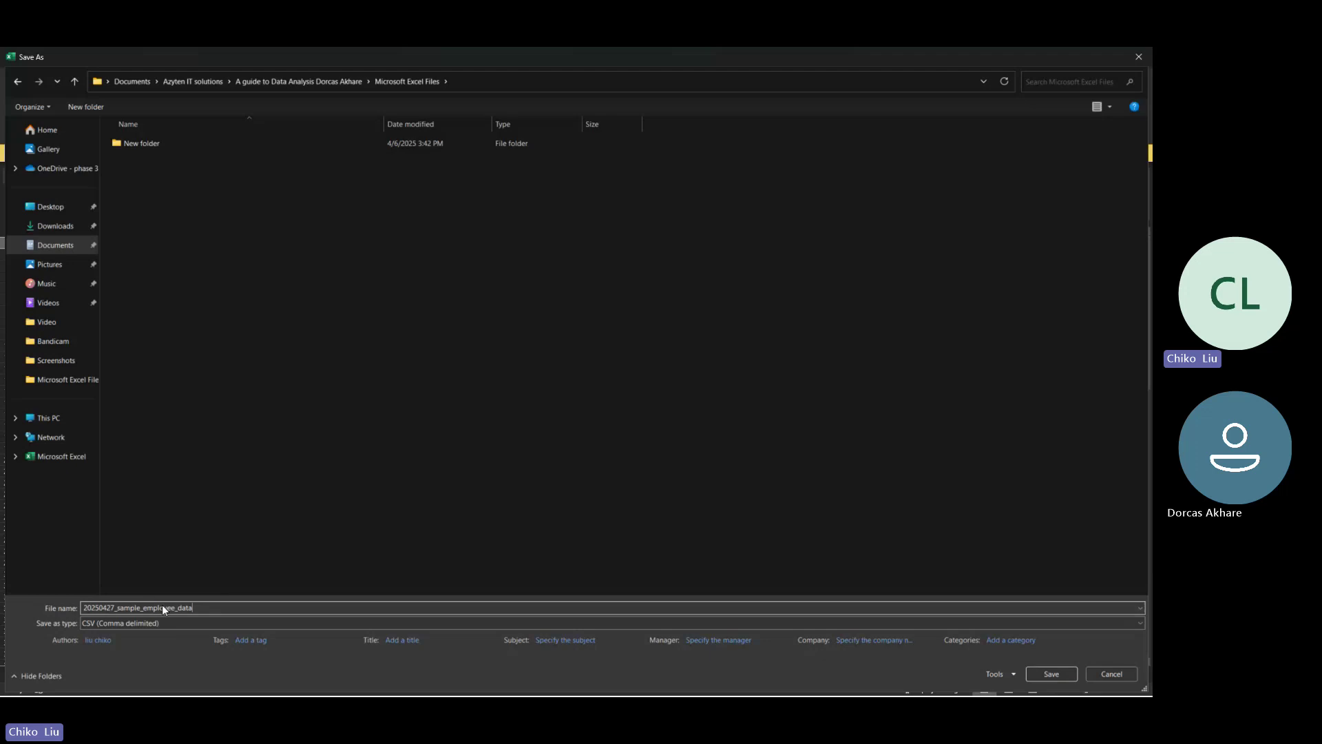
text(COUNTIF COUNTIFS)
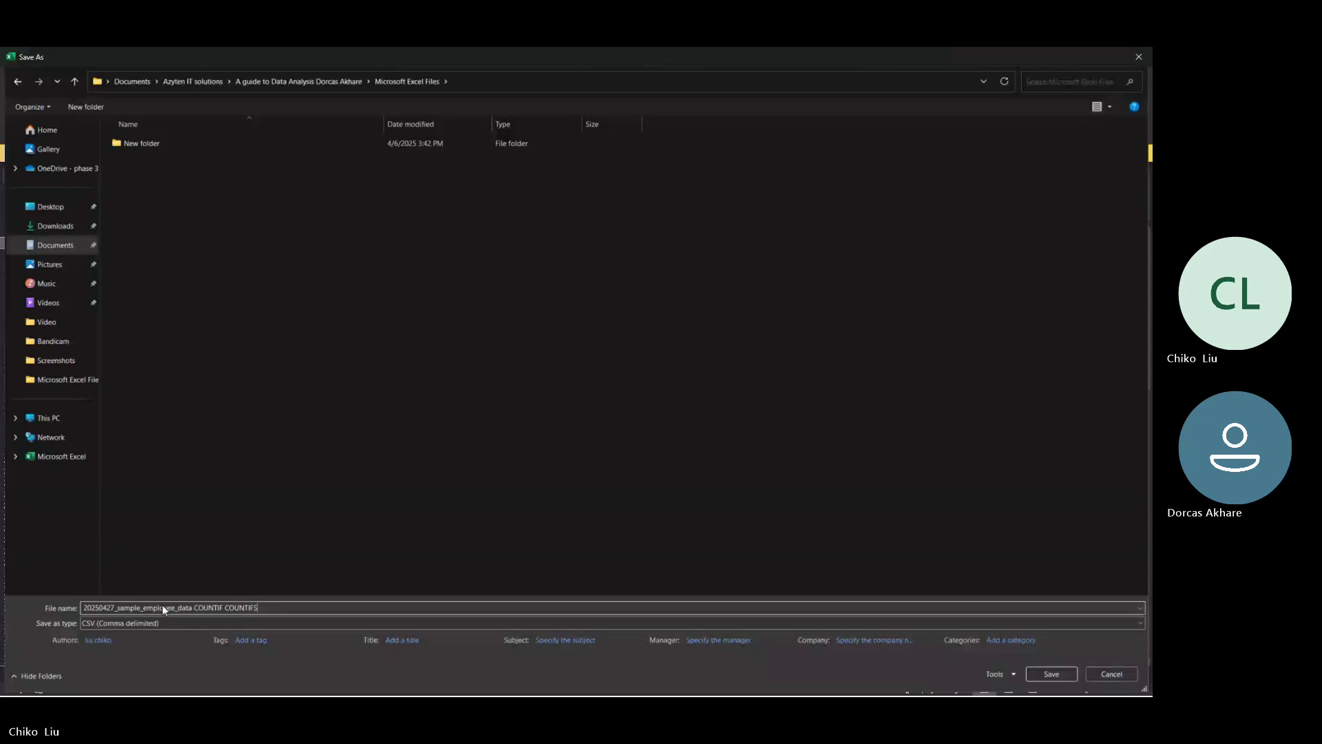
key(ctrl+a)
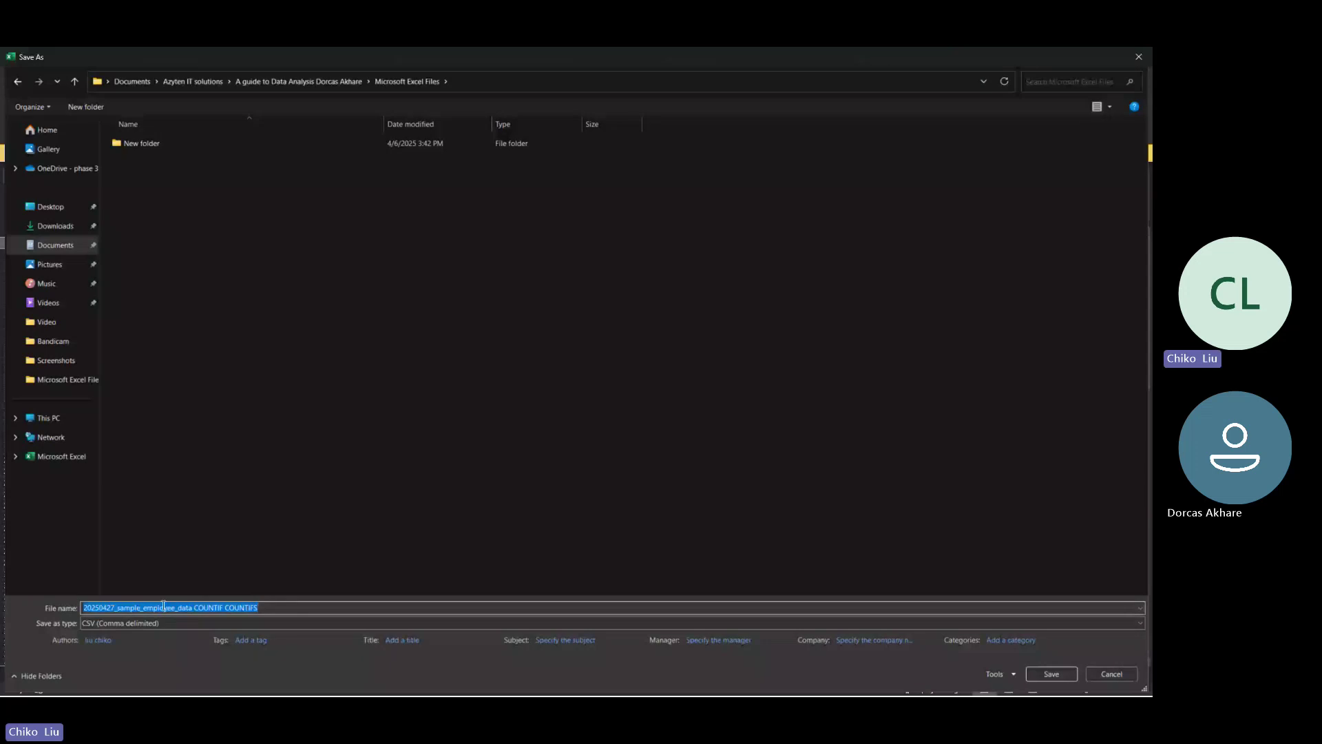
key(Return)
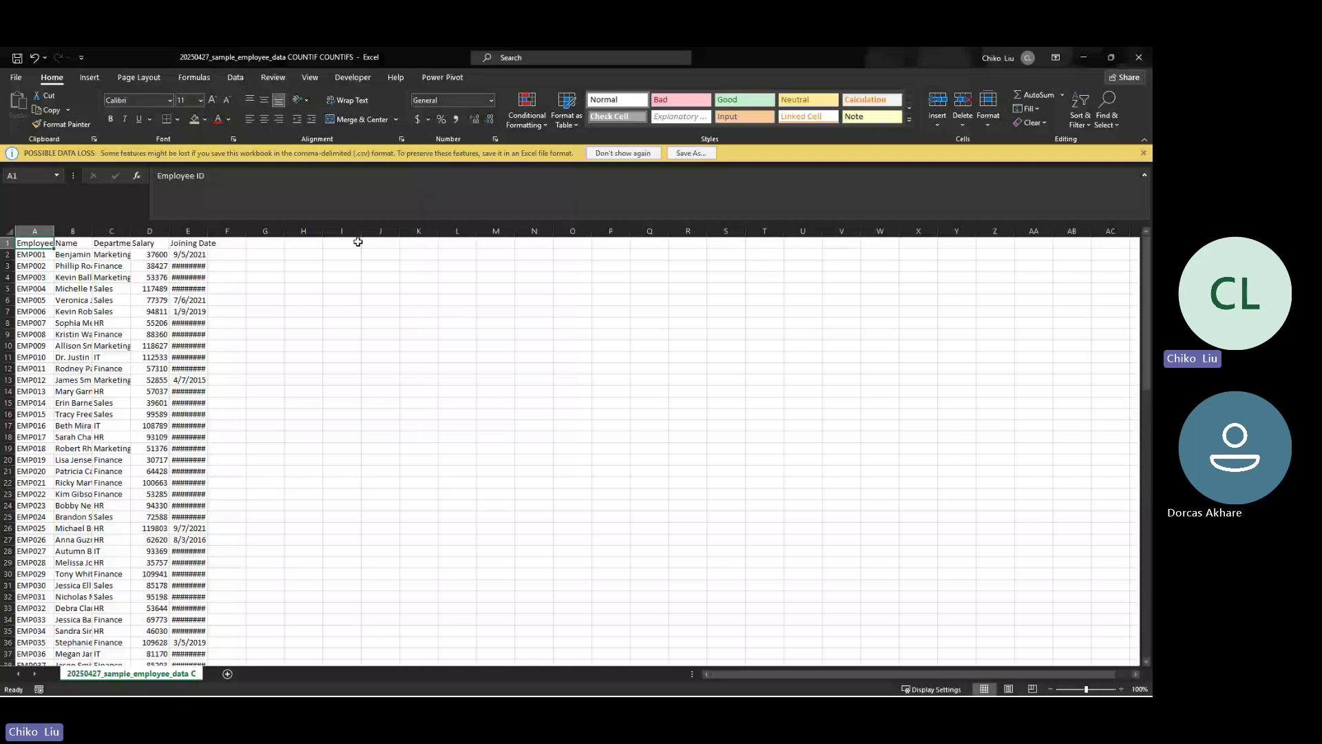
Save a copy of the employee data in the same folder as an Excel Workbook, keeping the file name
click(15, 77)
click(38, 239)
click(155, 318)
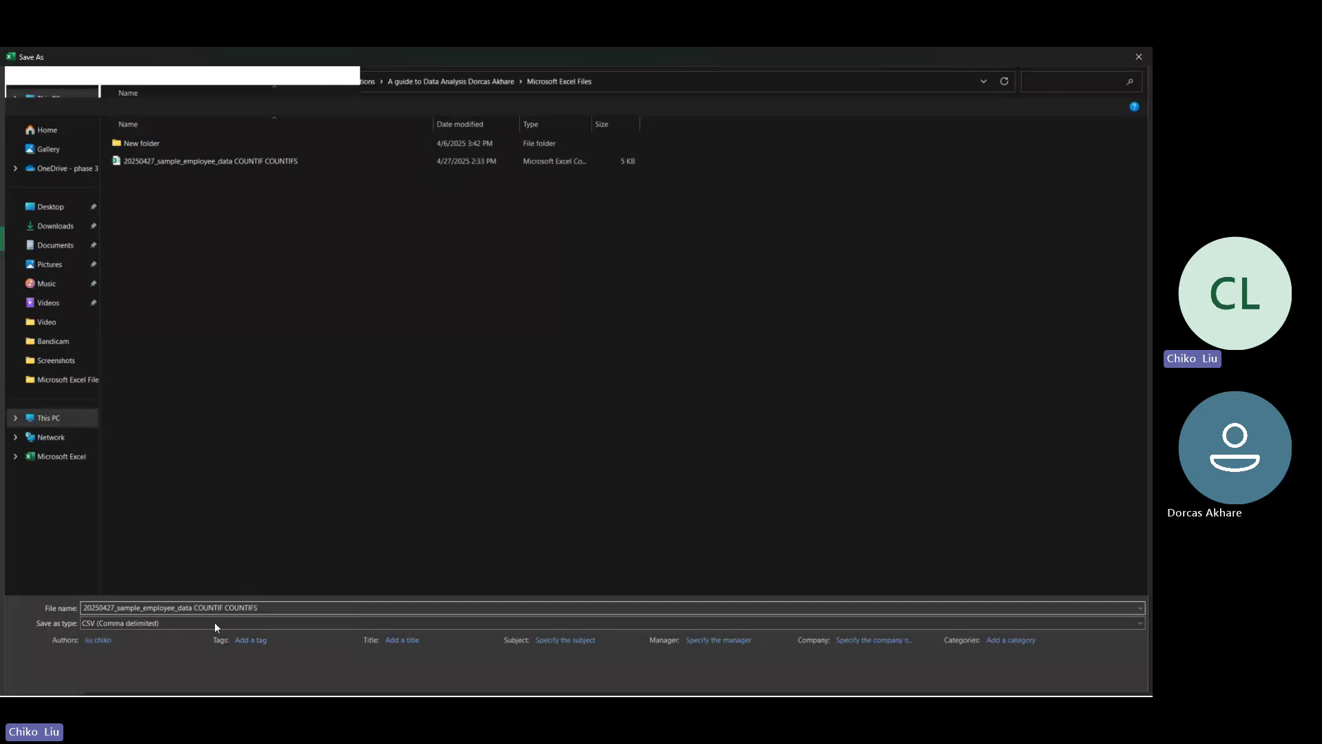
click(214, 624)
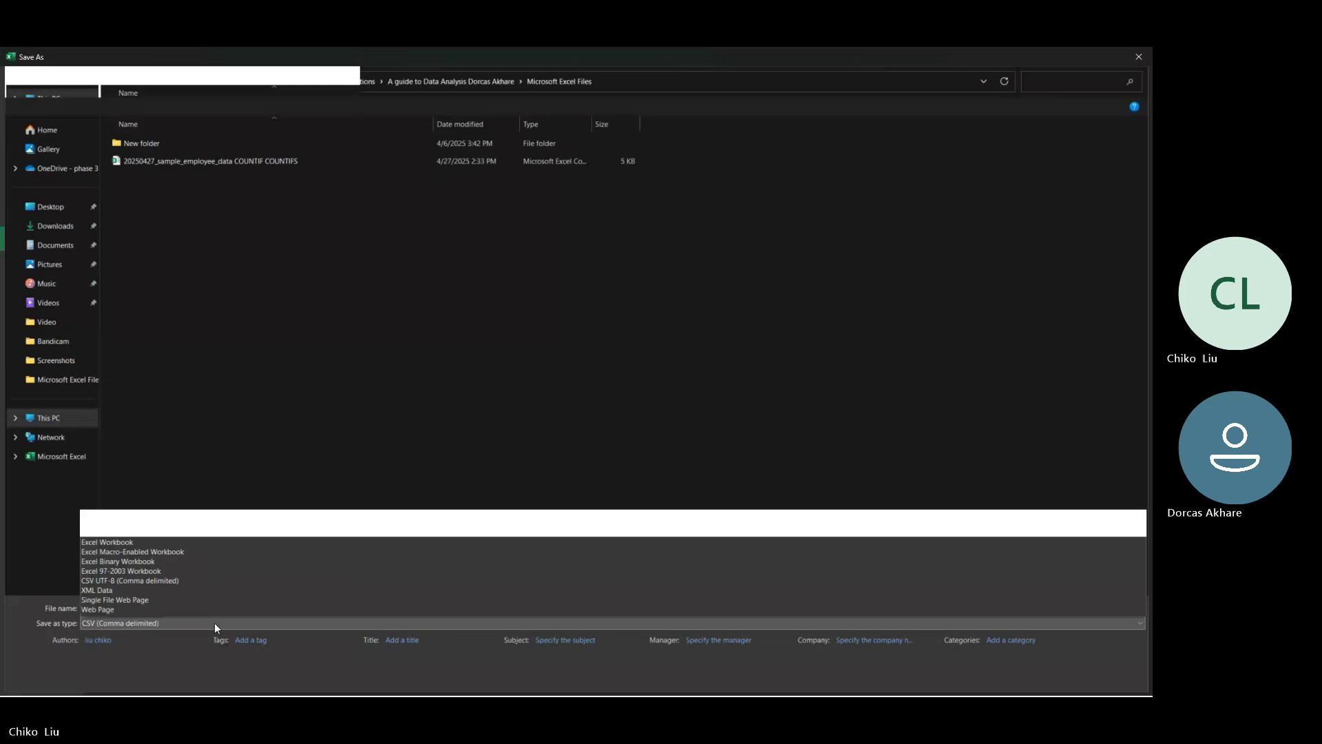
click(171, 349)
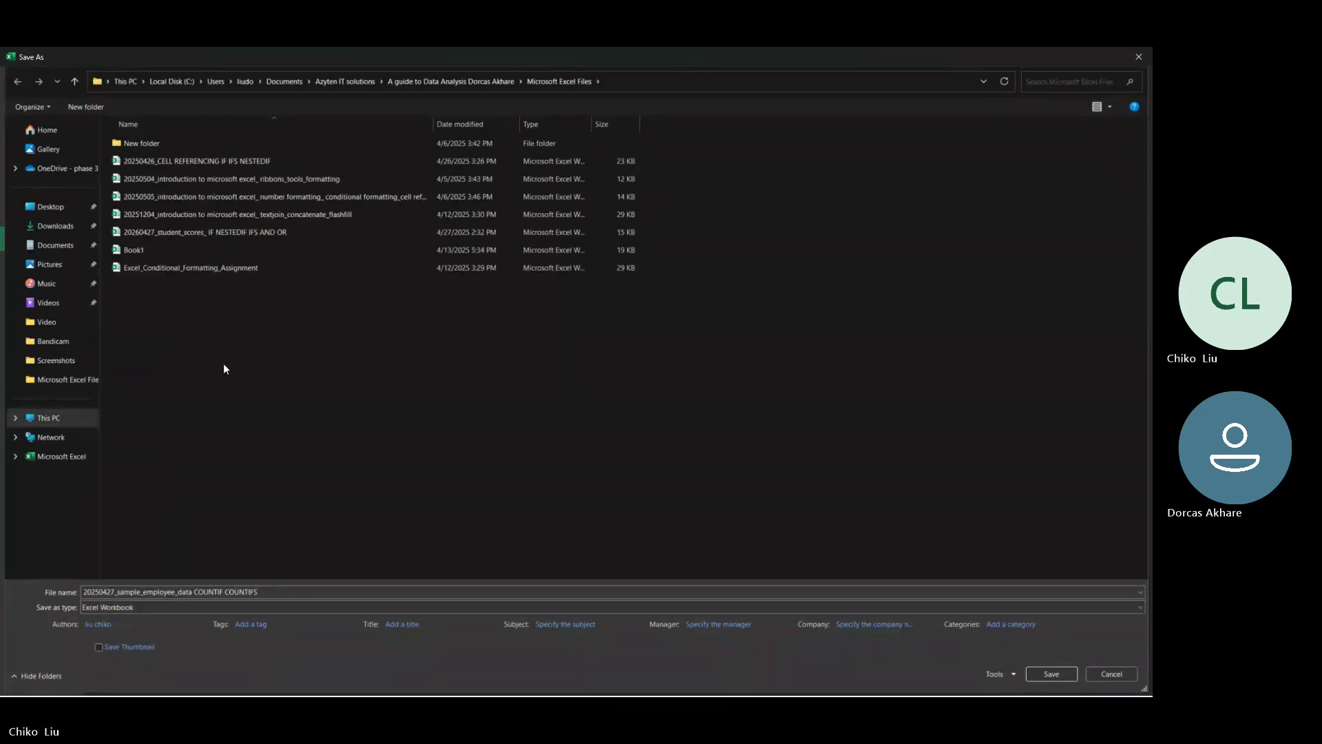
click(1038, 674)
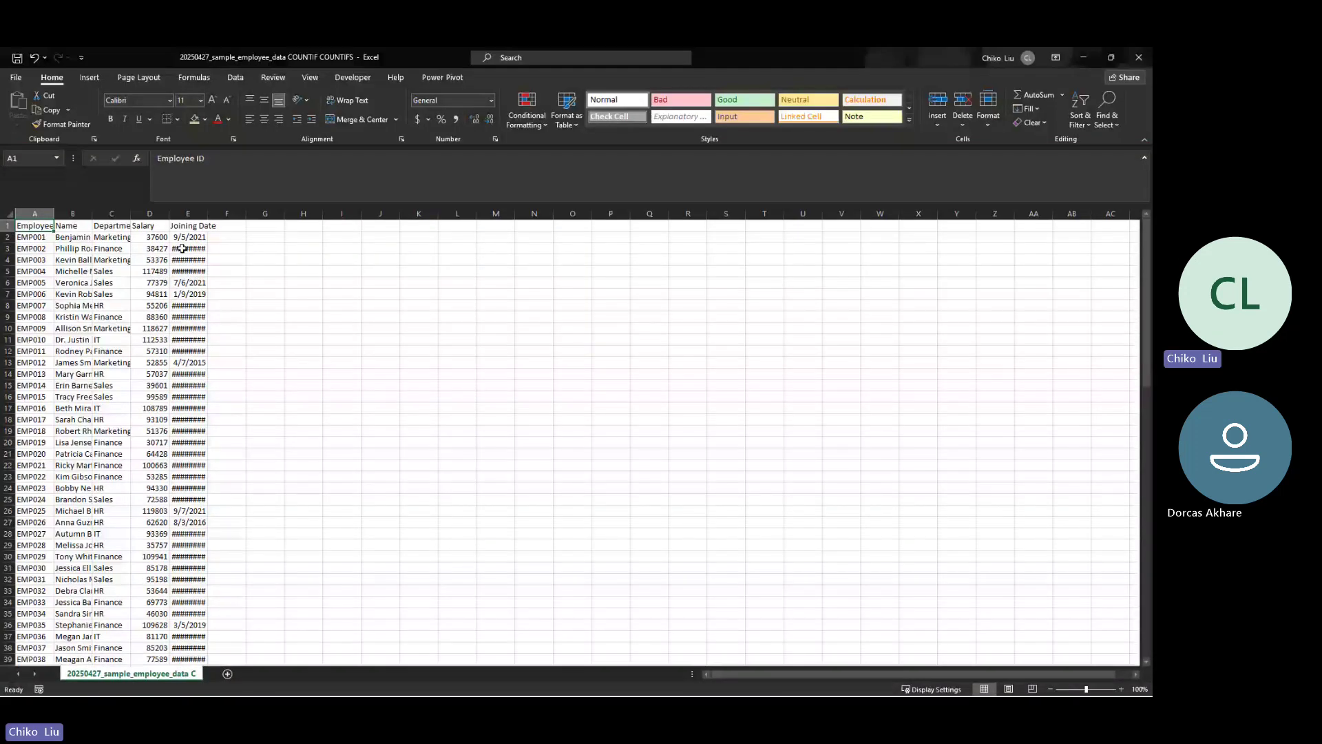
AutoFit the column widths across the whole employee data sheet
key(ctrl+a)
key(alt+h)
key(o)
key(i)
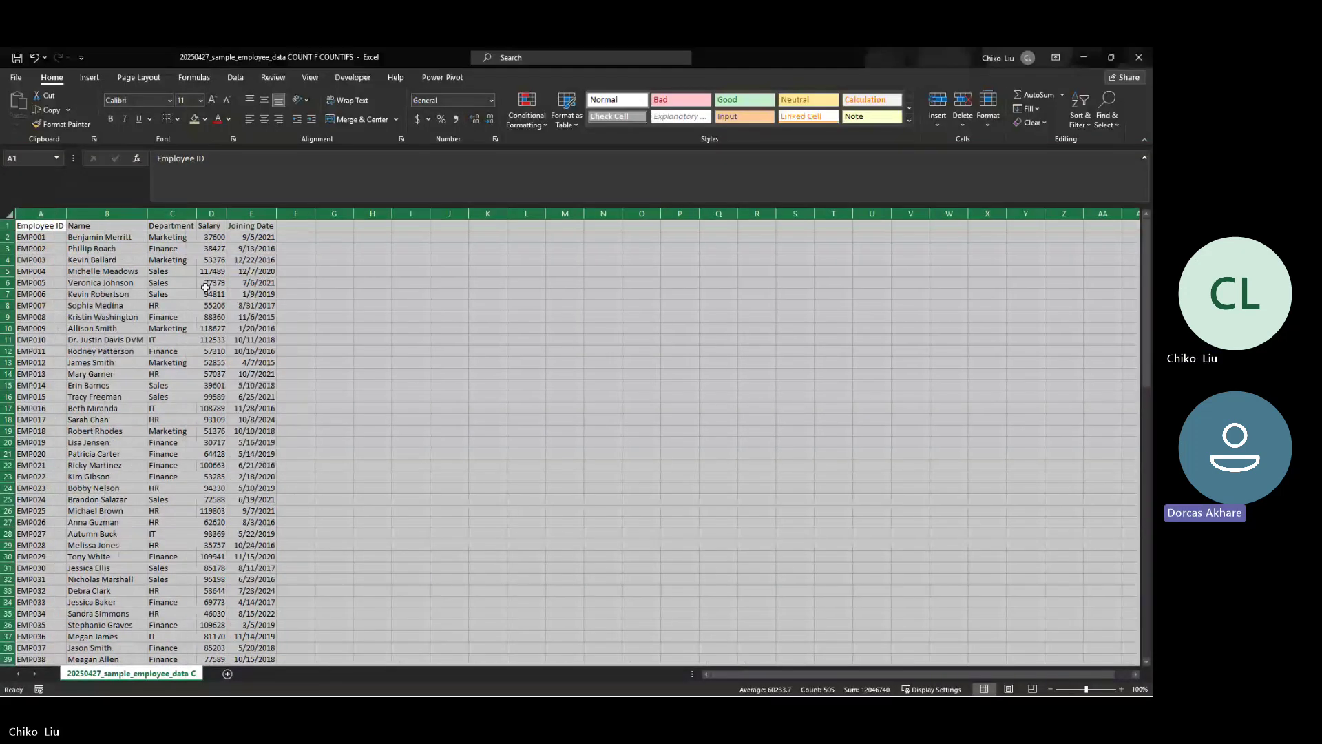
click(288, 356)
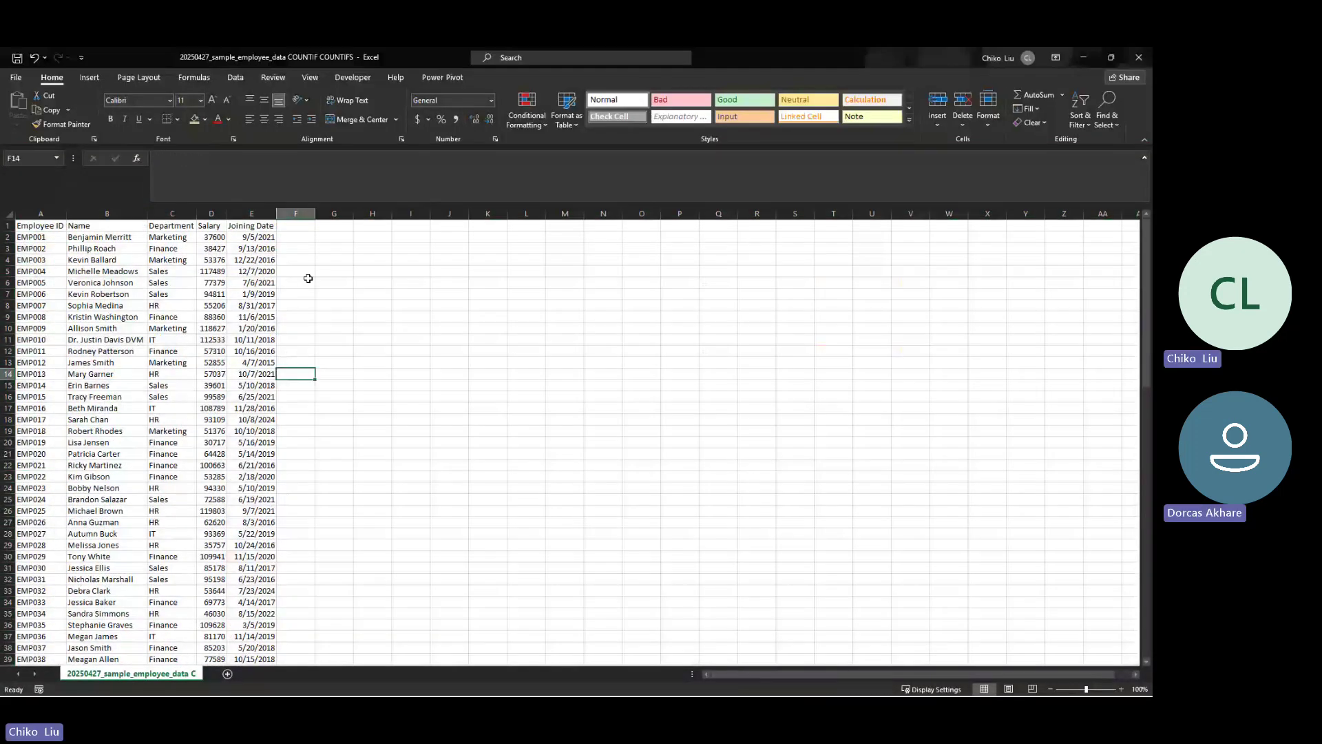
Enter the label "COUNT" in cell I2, beside the employee data
click(345, 237)
click(422, 237)
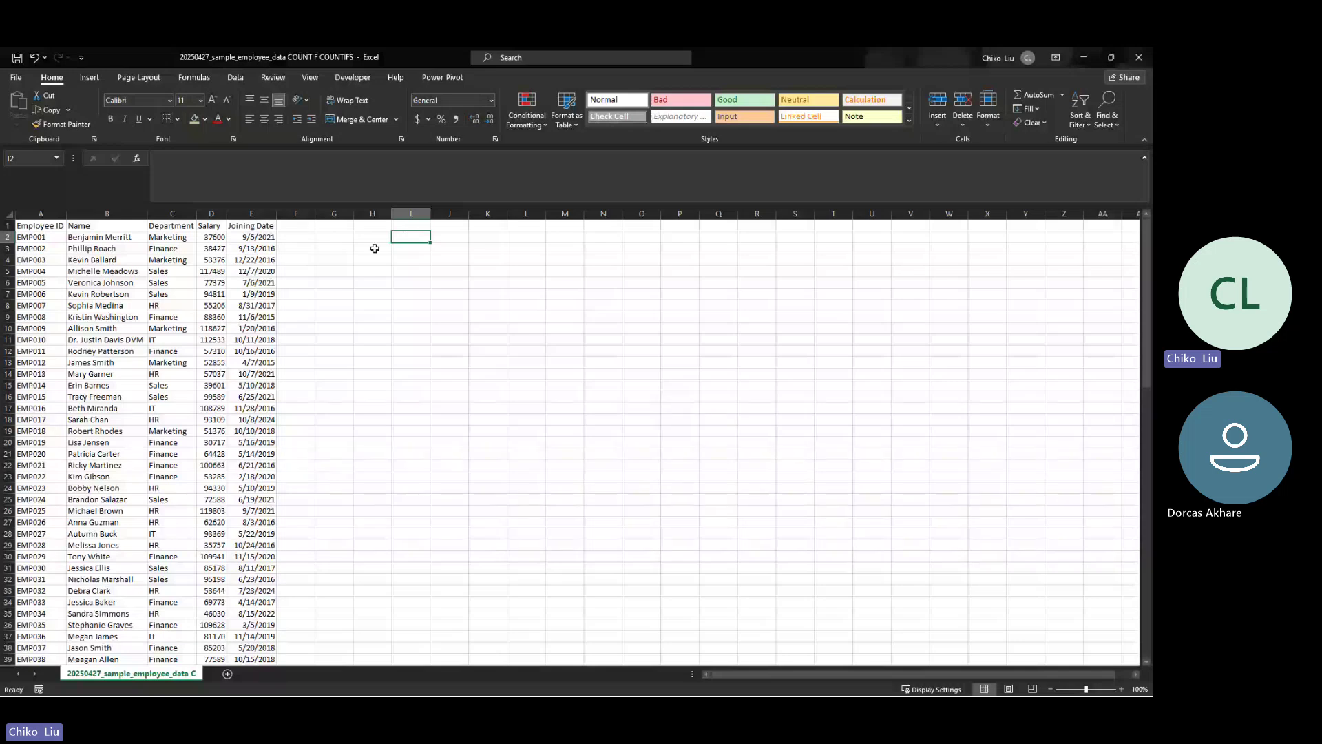
text(COUNT)
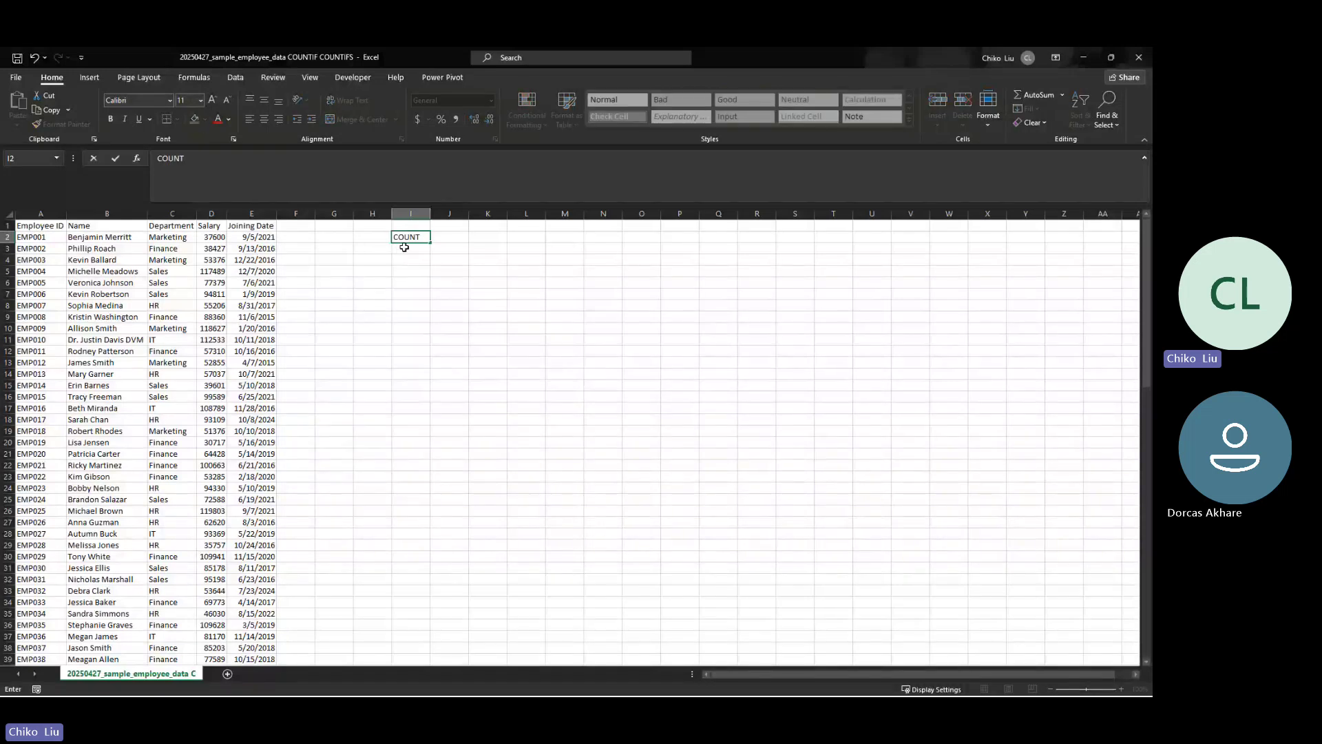
key(Tab)
text(COUNTS)
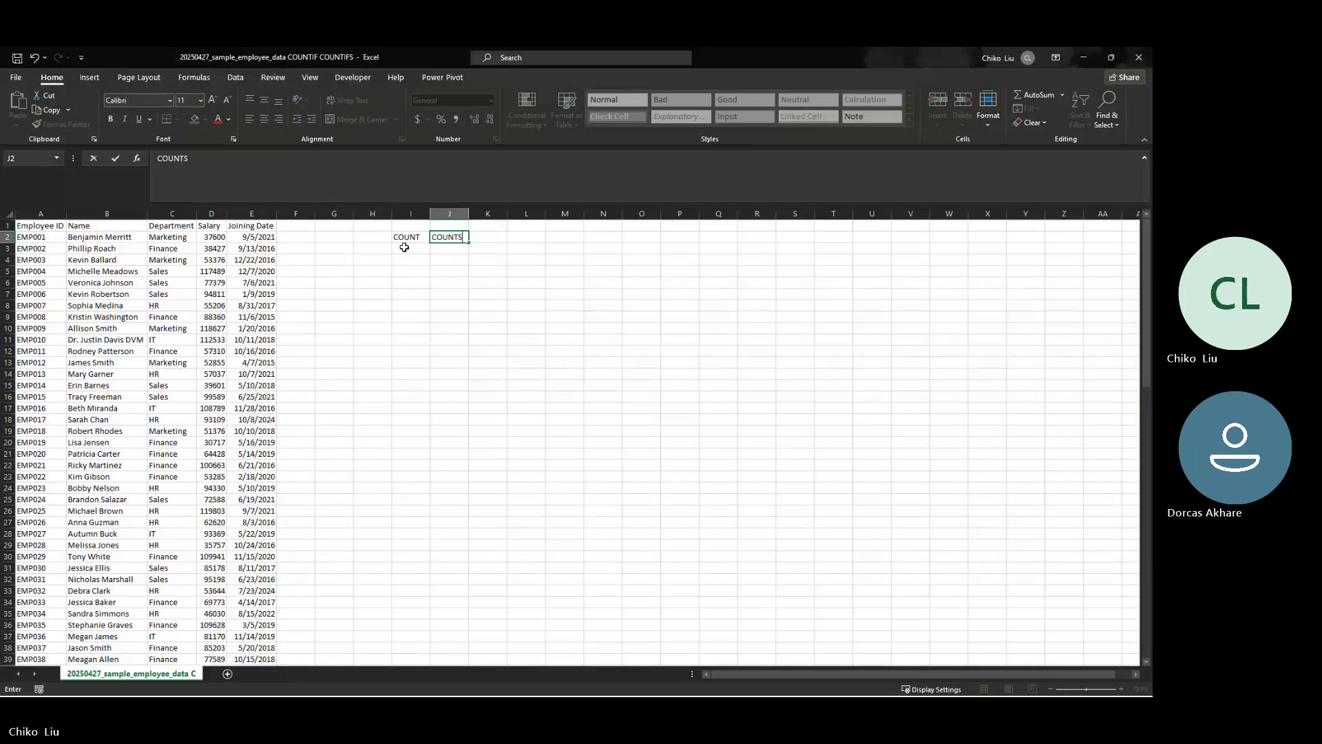
text( NUMB)
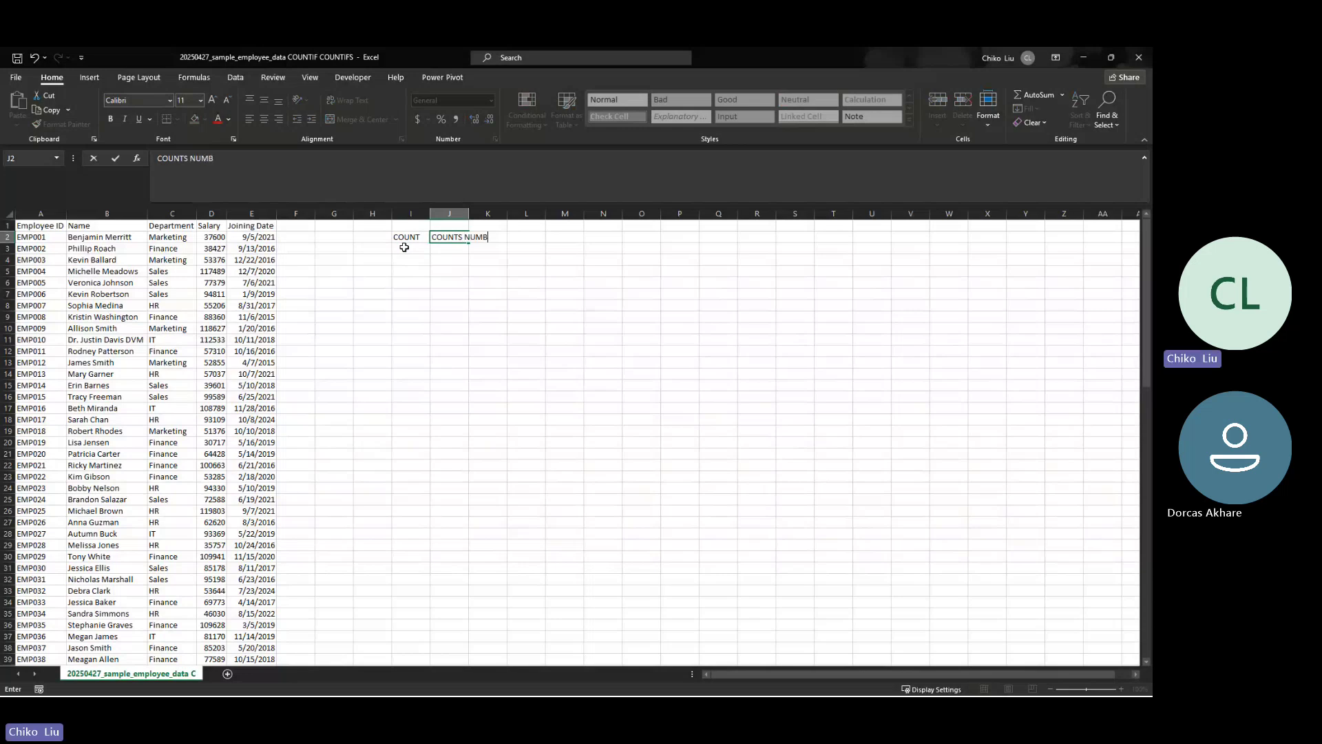
key(BackSpace)
key(BackSpace)
key(BackSpace)
key(BackSpace)
key(BackSpace)
key(BackSpace)
key(BackSpace)
key(BackSpace)
key(BackSpace)
key(BackSpace)
key(BackSpace)
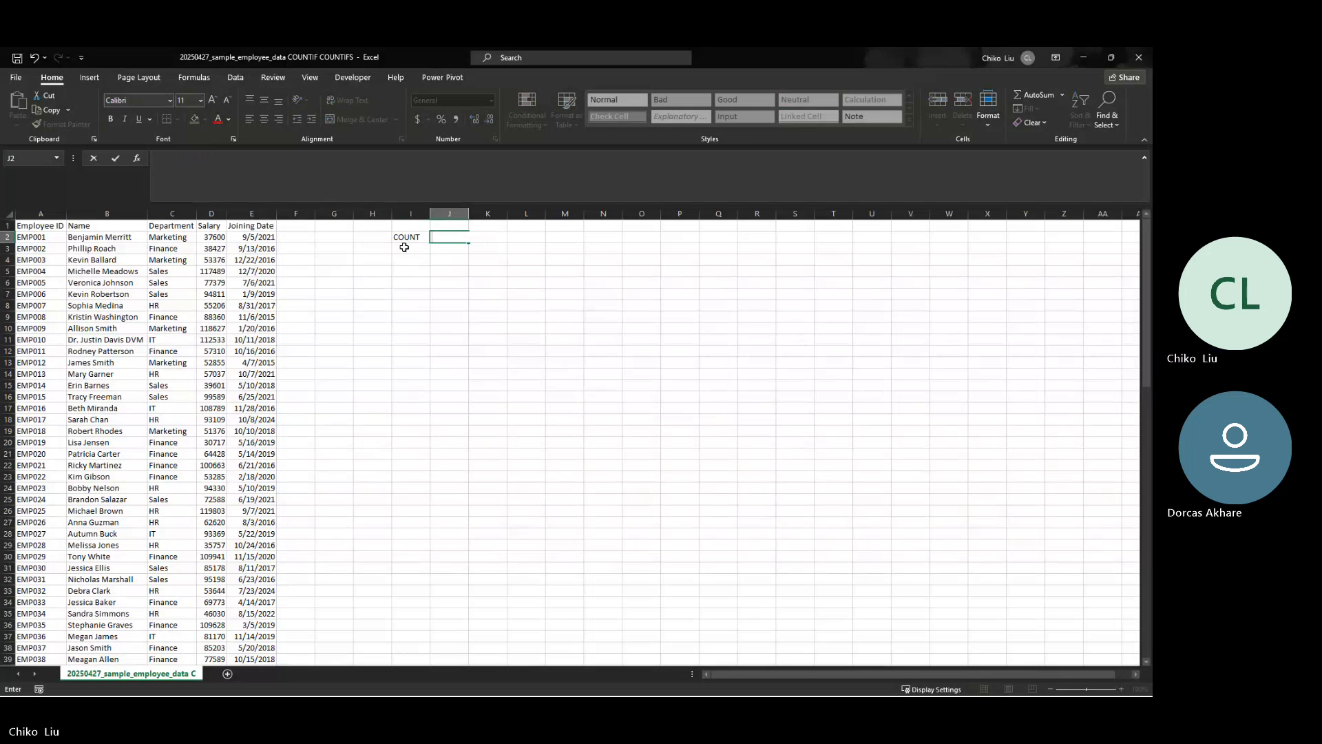
Describe COUNT in cell J2 with the note "Counts numbers only"
text(Counts n)
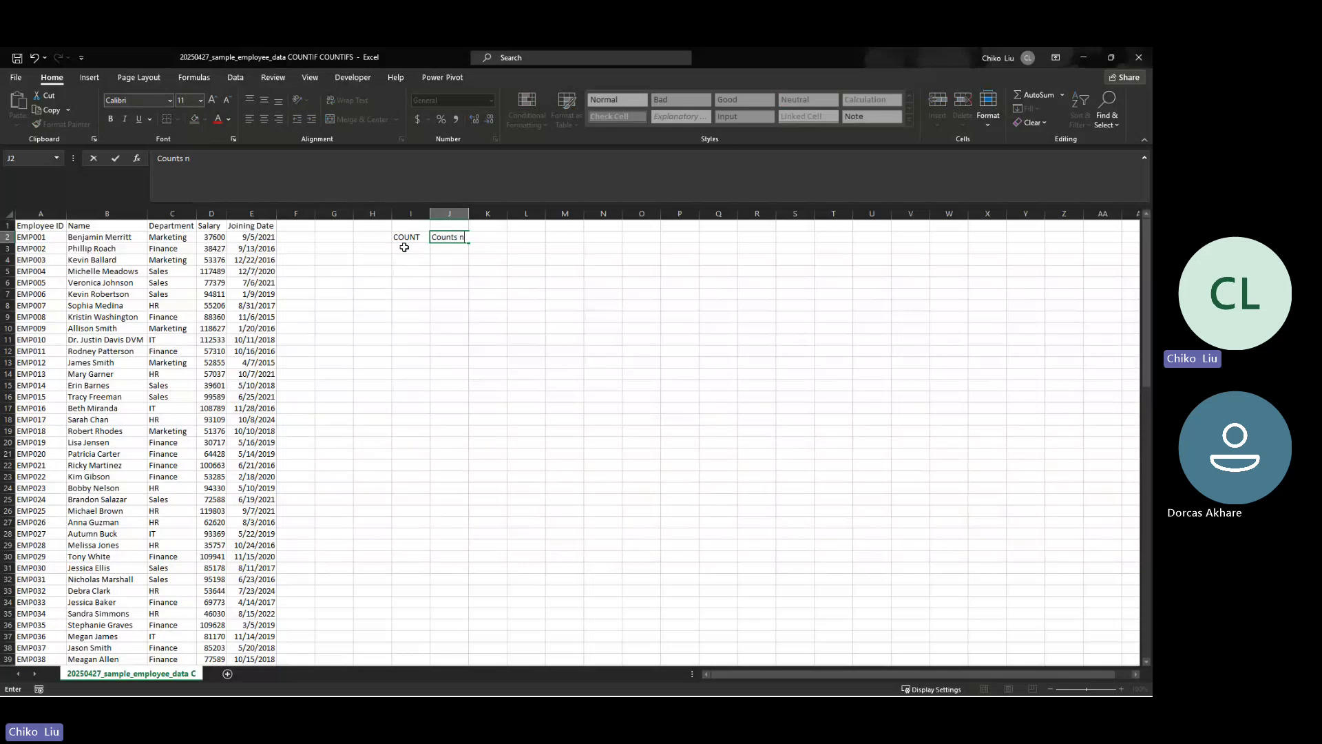
text(umber )
text( only)
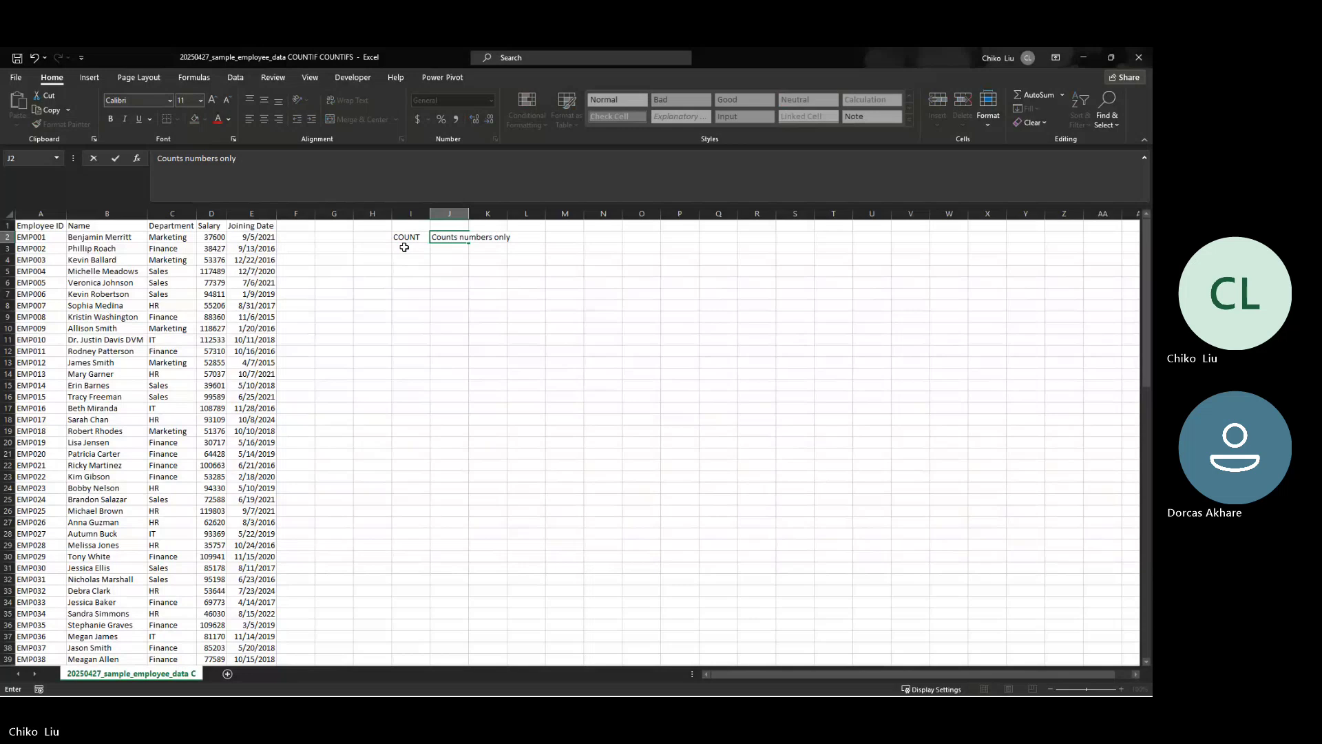
Enter the label "COUNTA" in cell I3, below the COUNT label
click(404, 247)
text(COUNT)
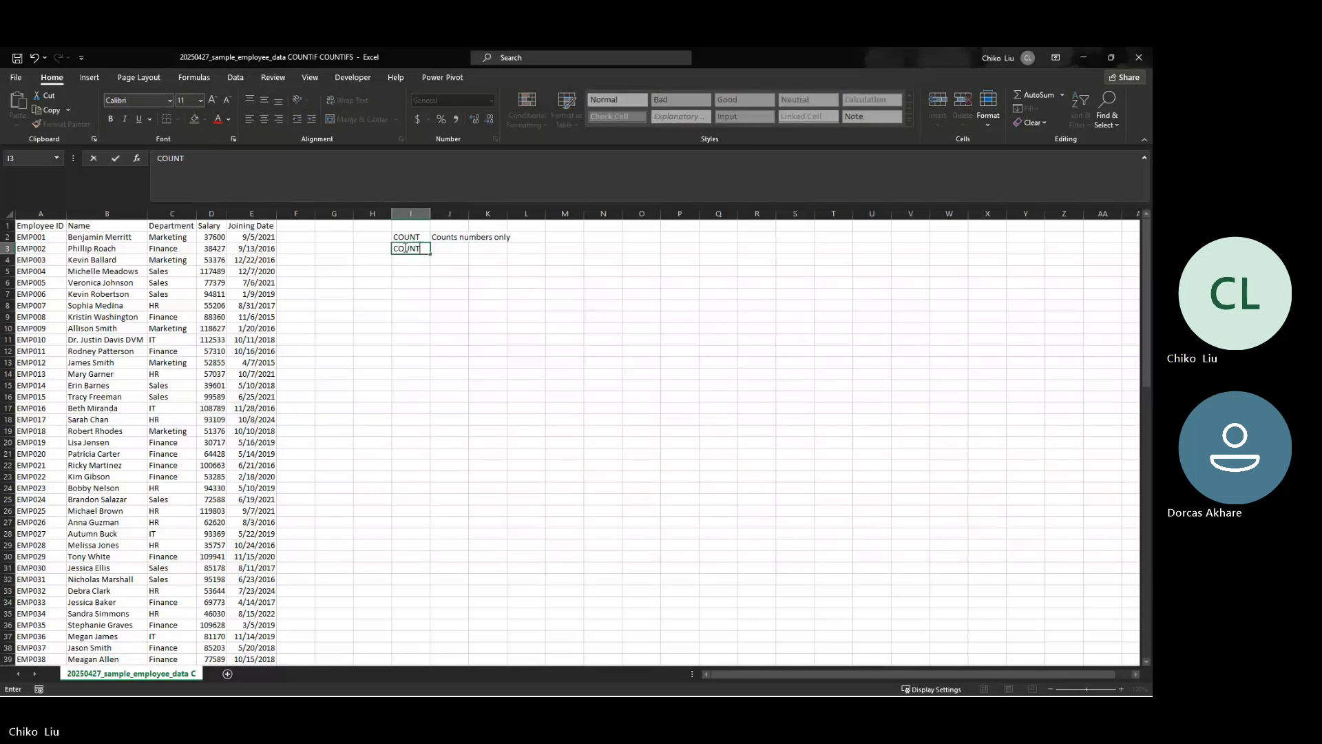
text(A)
key(Tab)
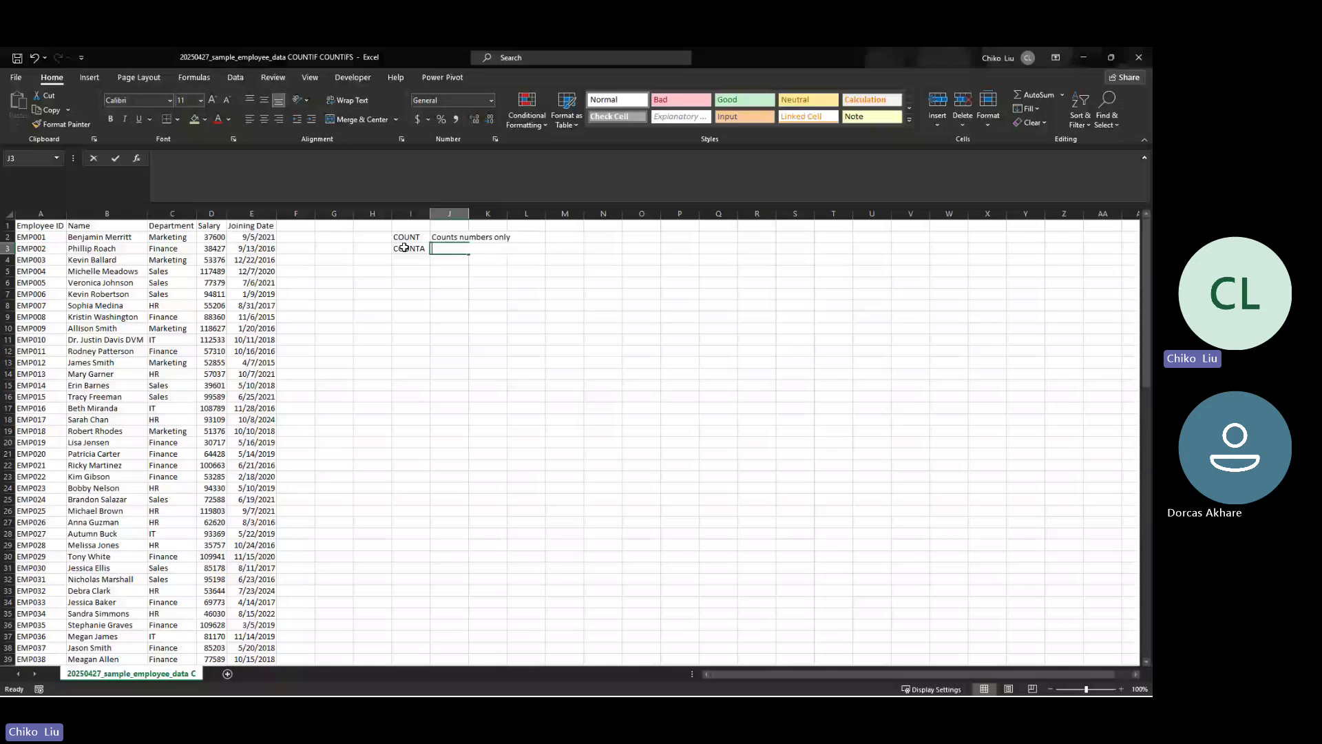
Describe COUNTA in cell J3 with the note "Counts any cell that is not empty"
text(C)
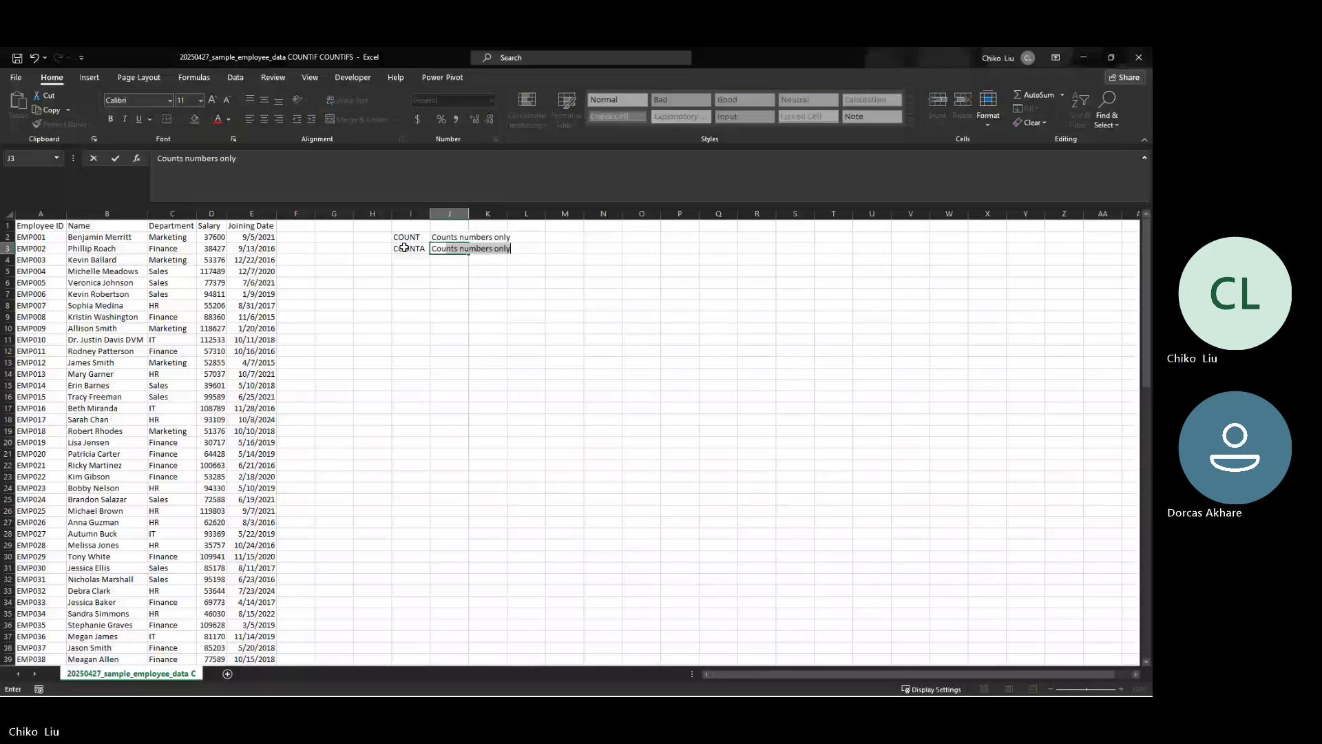
text(ounts any)
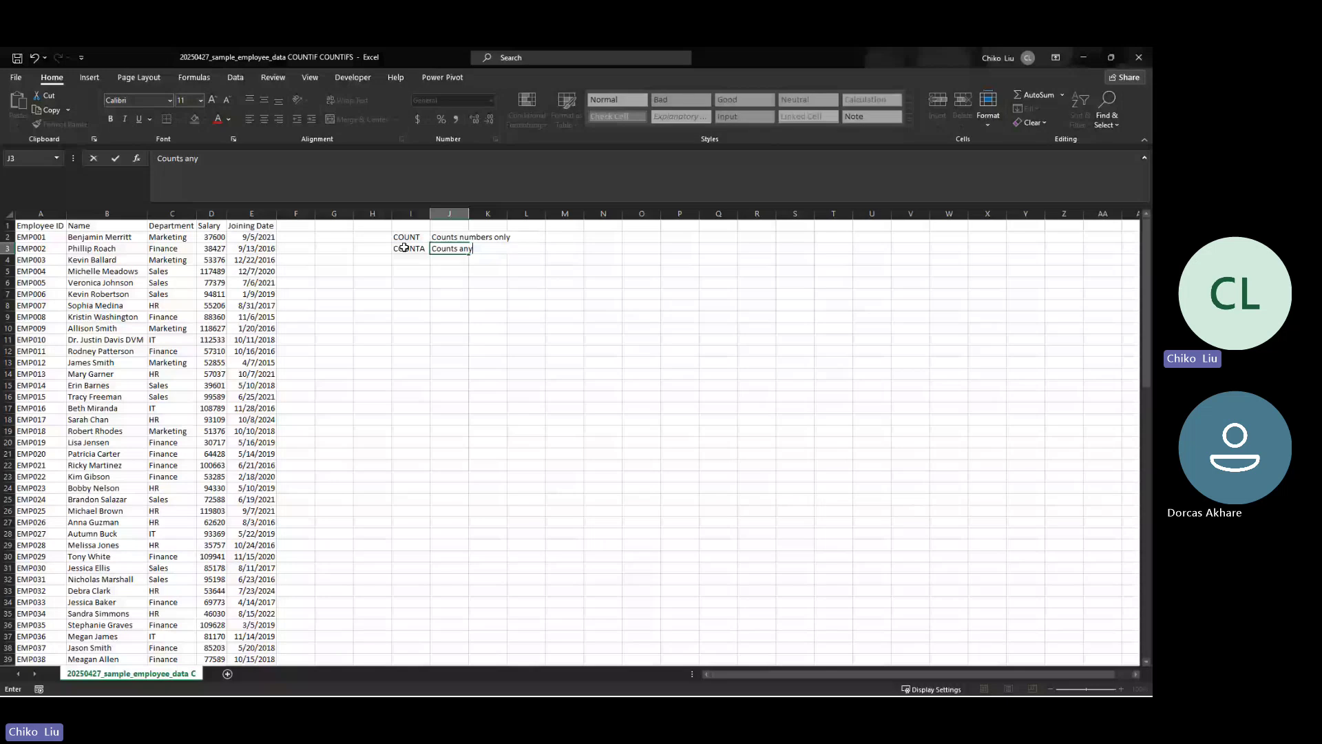
key(BackSpace)
key(BackSpace)
text(ell)
key(BackSpace)
key(BackSpace)
key(BackSpace)
text(ant)
key(BackSpace)
text(y cell)
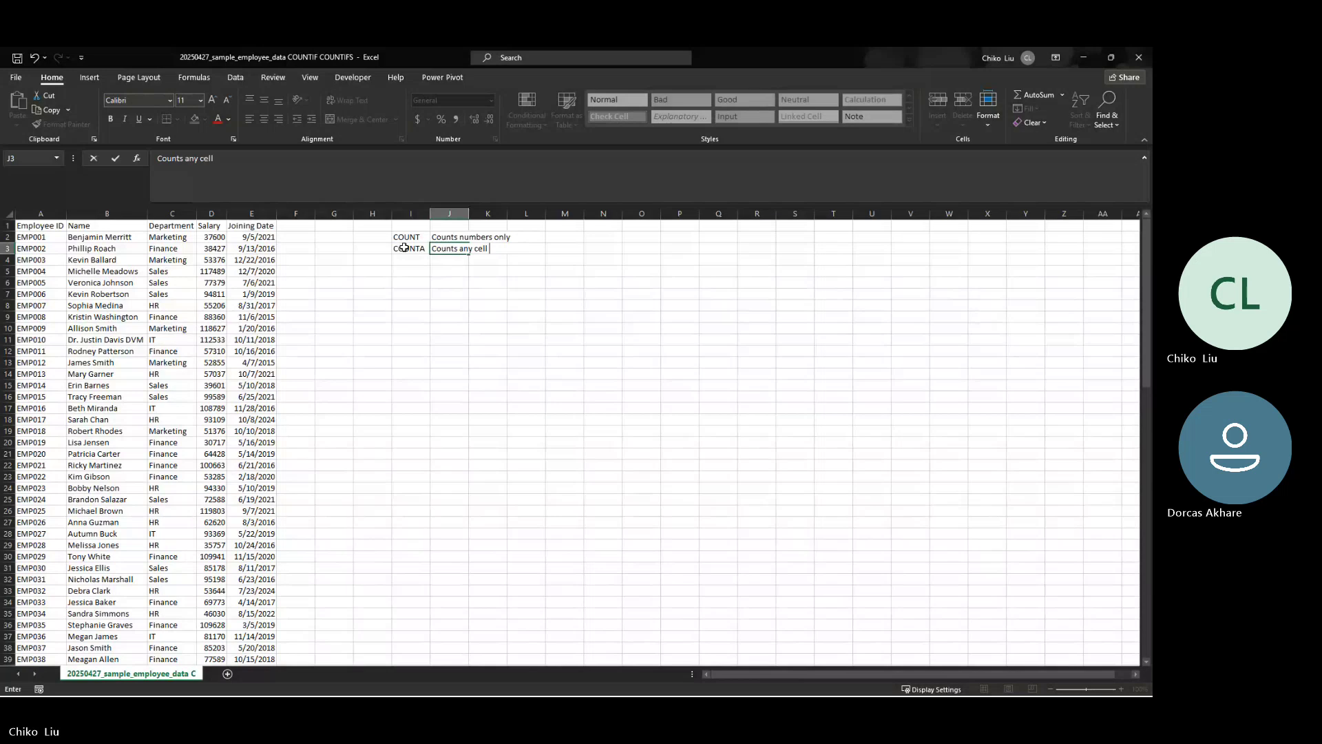
text( that is)
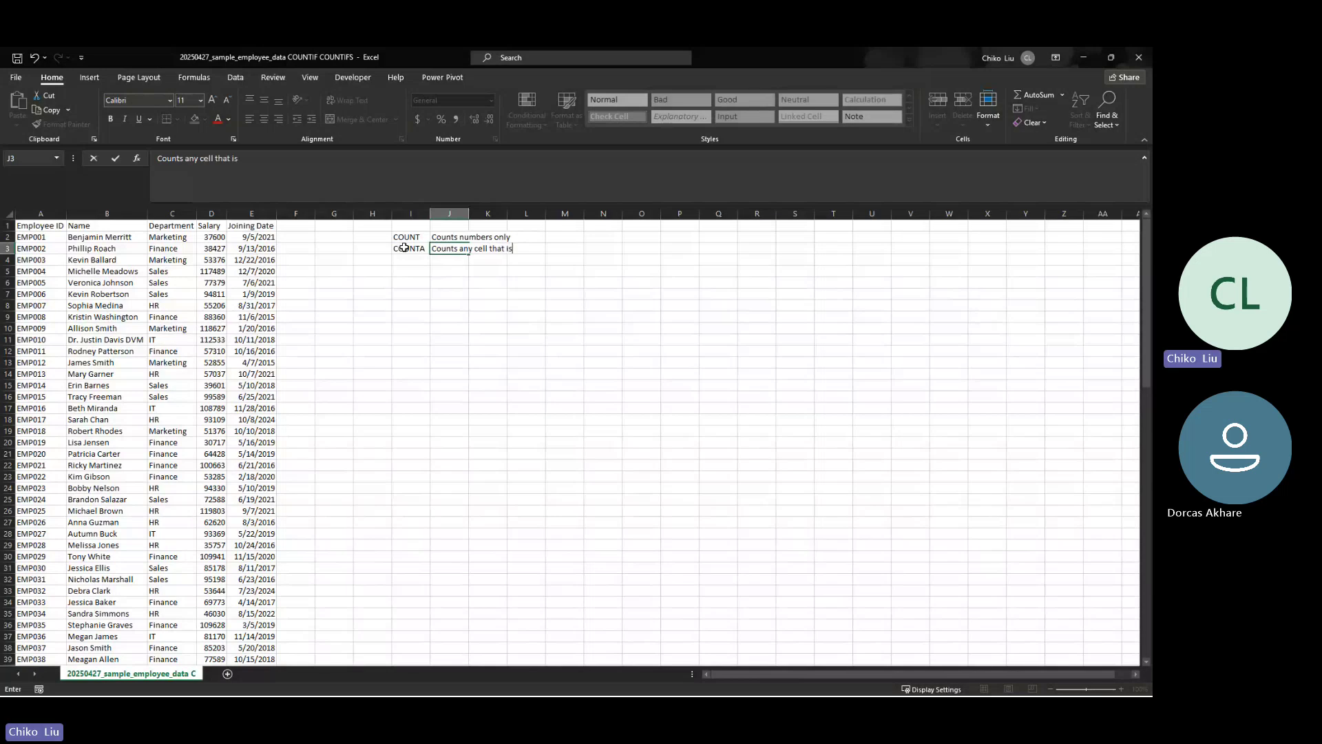
text( no)
key(BackSpace)
key(BackSpace)
key(BackSpace)
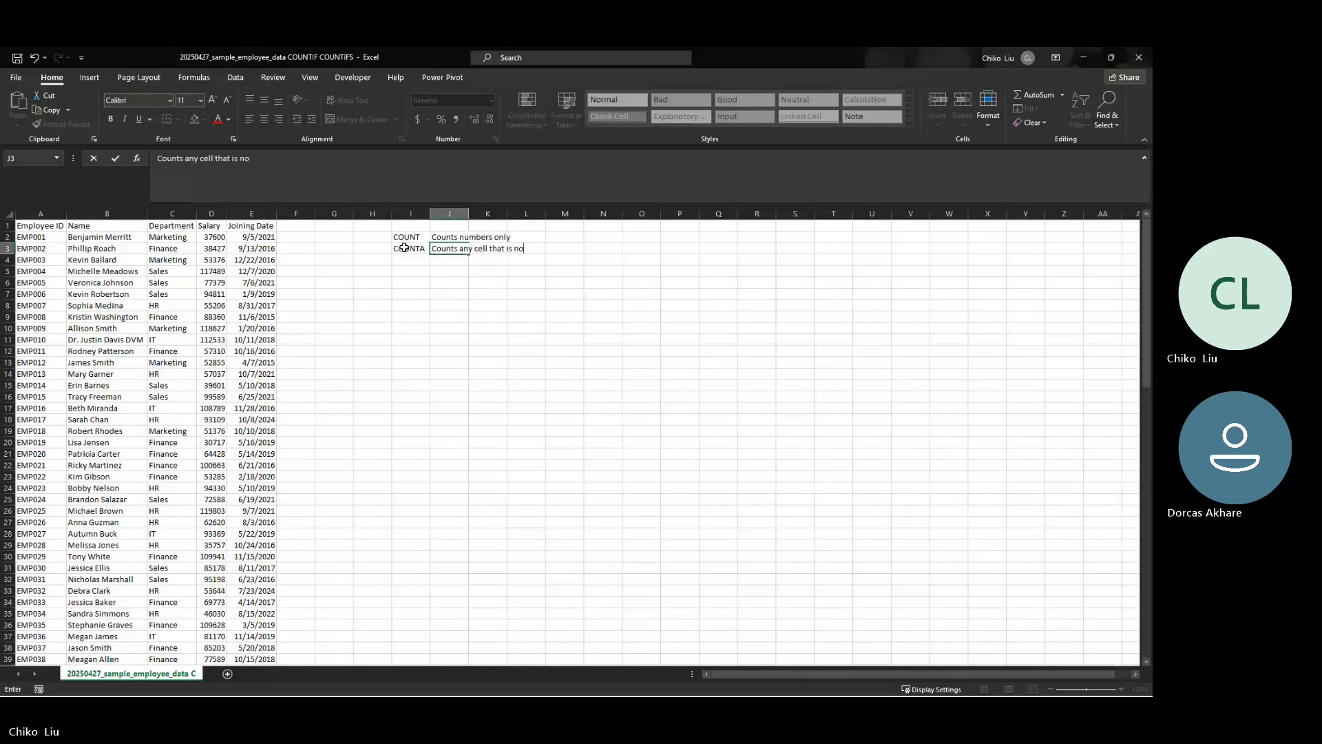
text(ot empty)
key(Return)
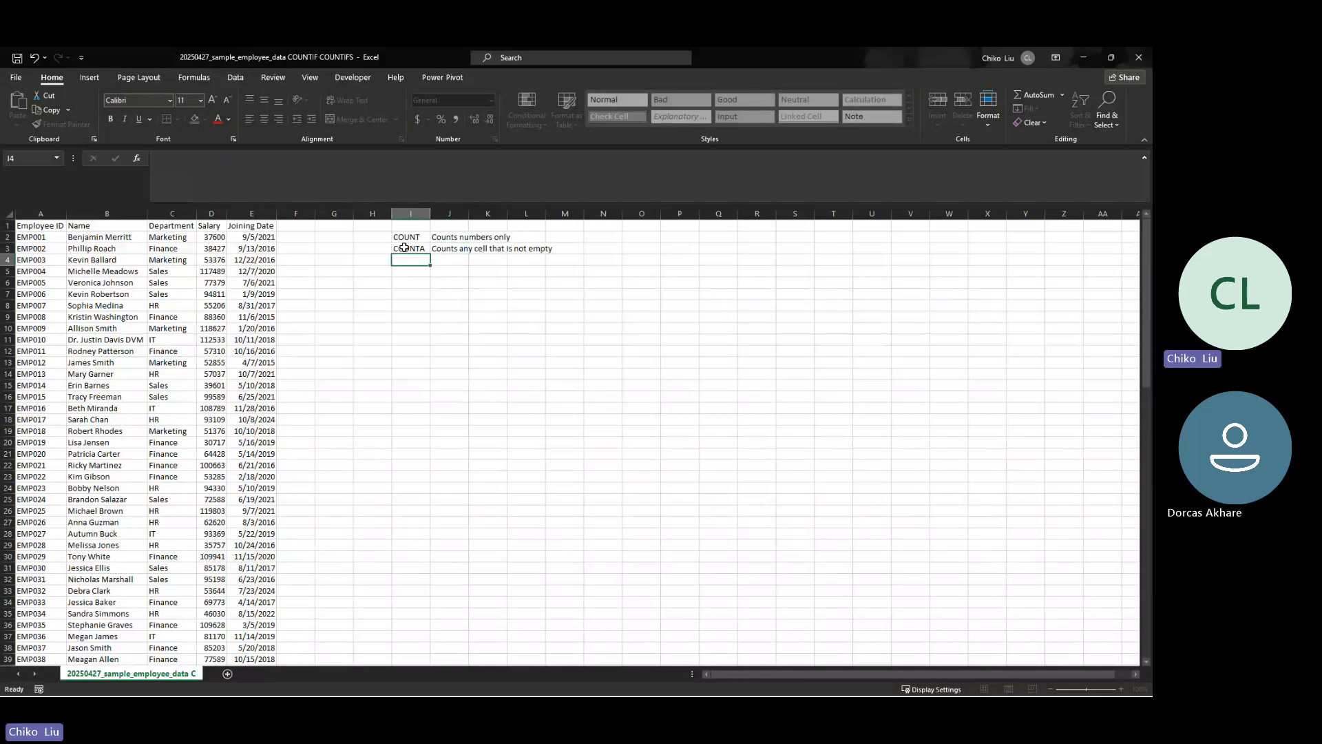
Reword the COUNT note in J2 as "Counts cells with numbers only"
key(Up)
key(Right)
key(Up)
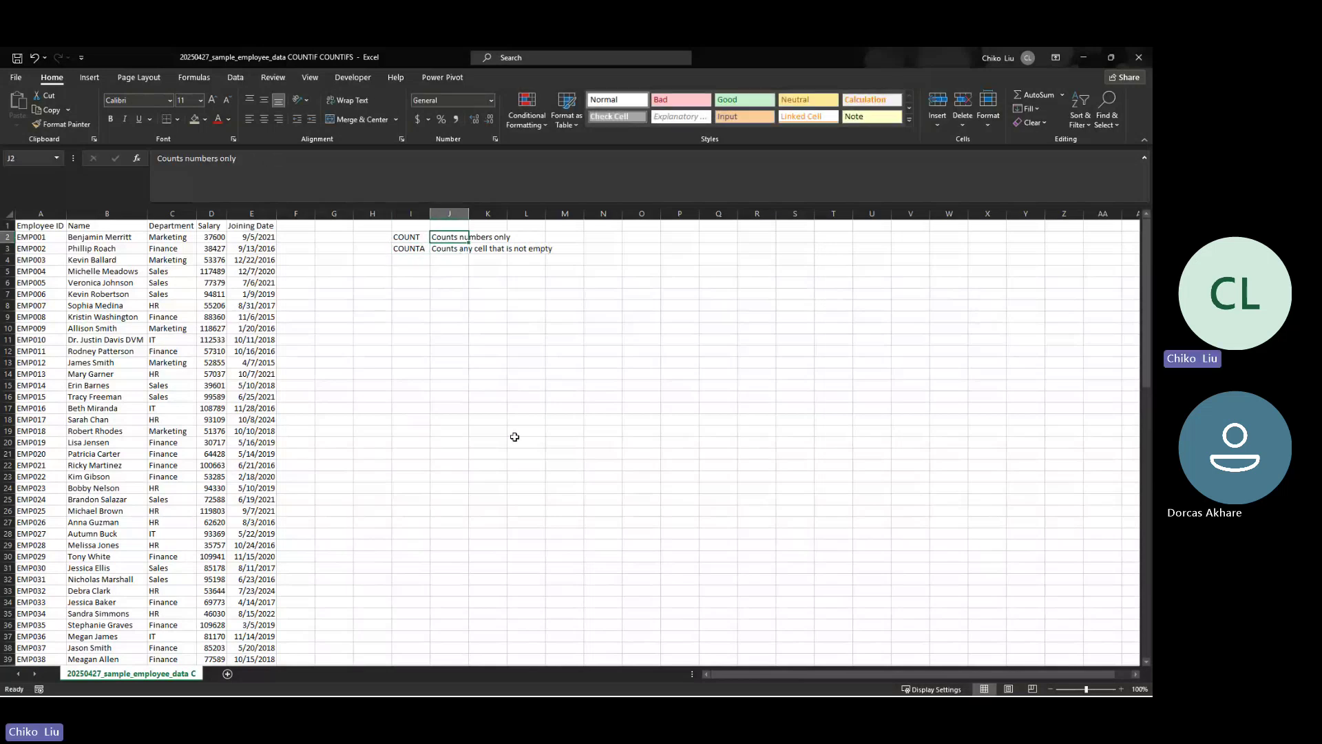
click(183, 158)
text(cell )
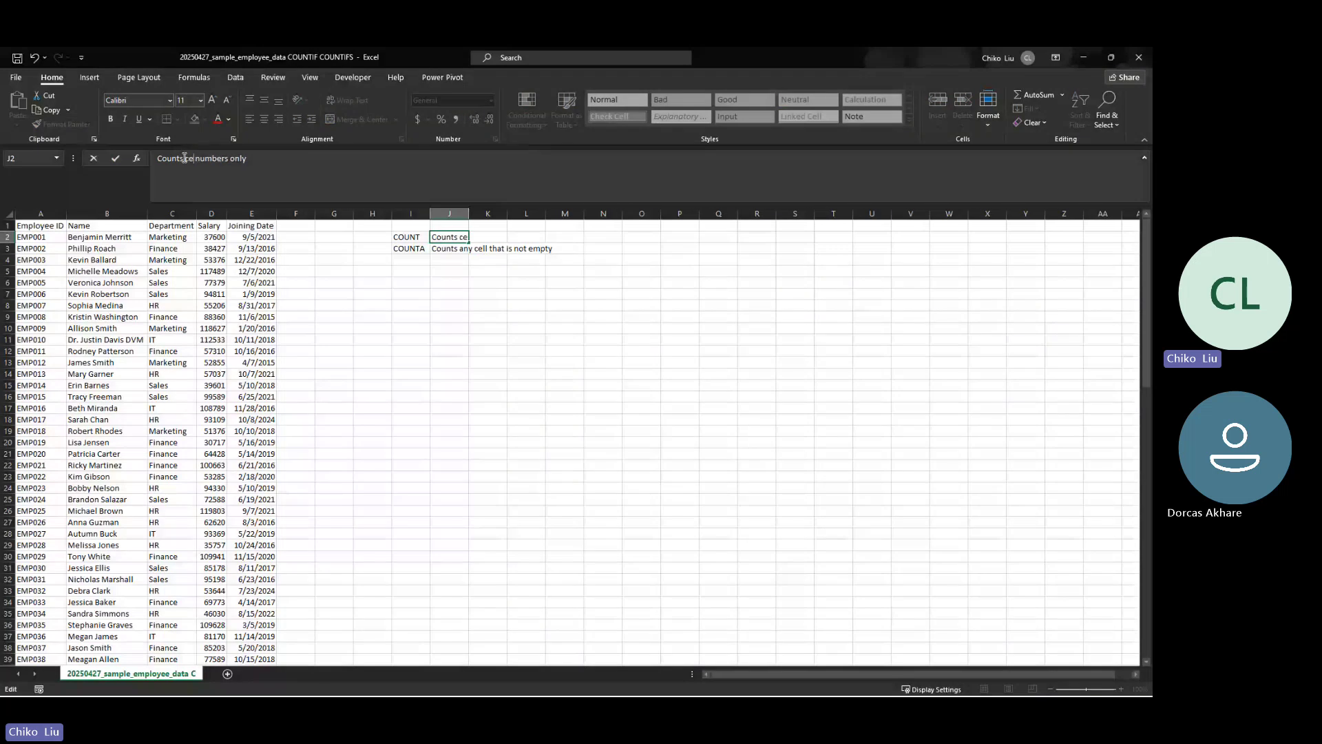
text(s with)
key(Return)
Enter the label "COUNTBLANK" in cell I4, below the COUNTA label
key(Down)
key(Left)
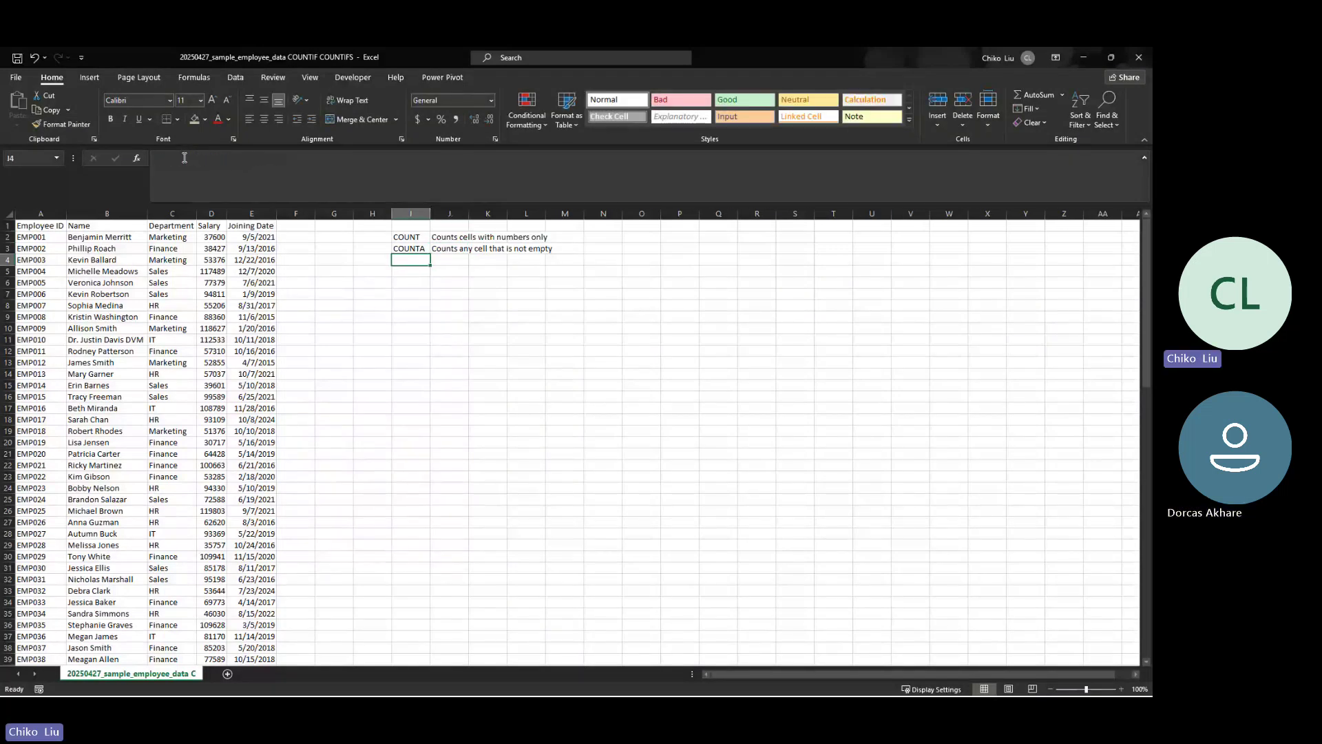
text(COUNTBLA)
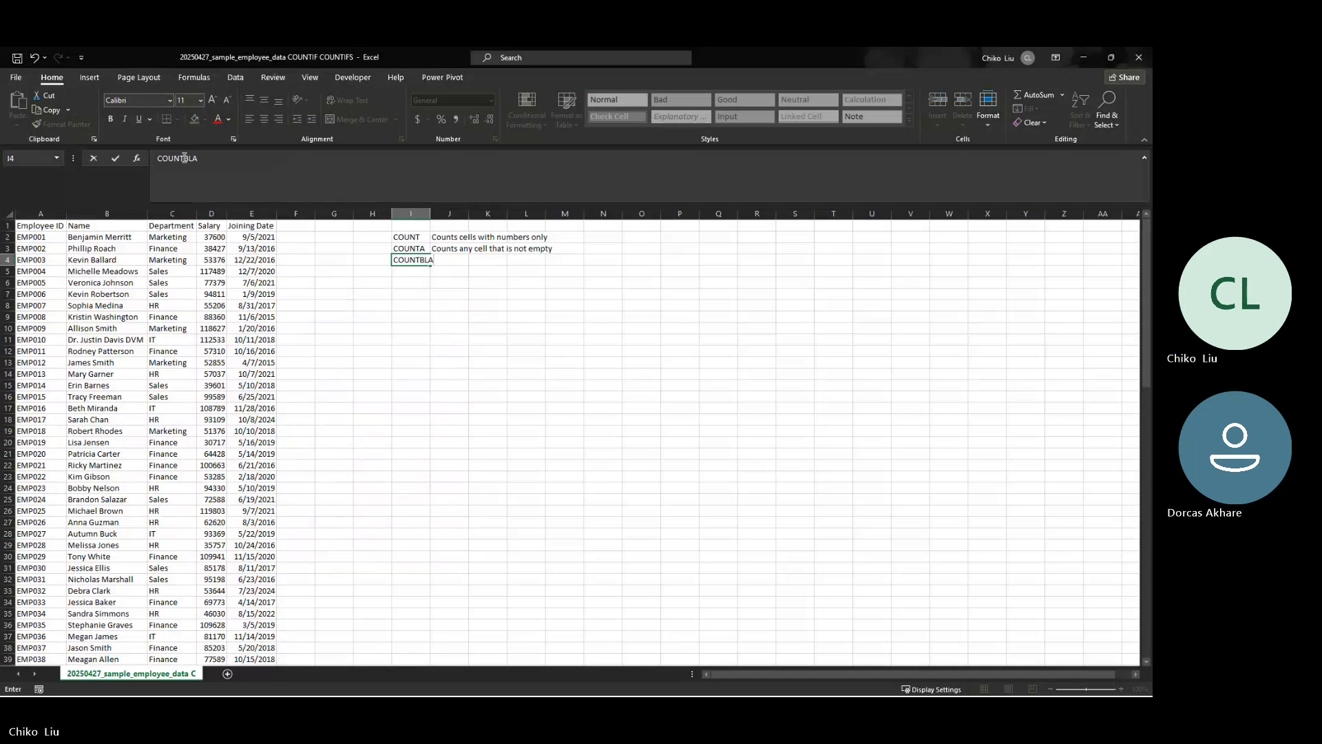
text(NK)
key(Tab)
Describe COUNTBLANK in cell J4 with the note "Counts empty cell"
text(co)
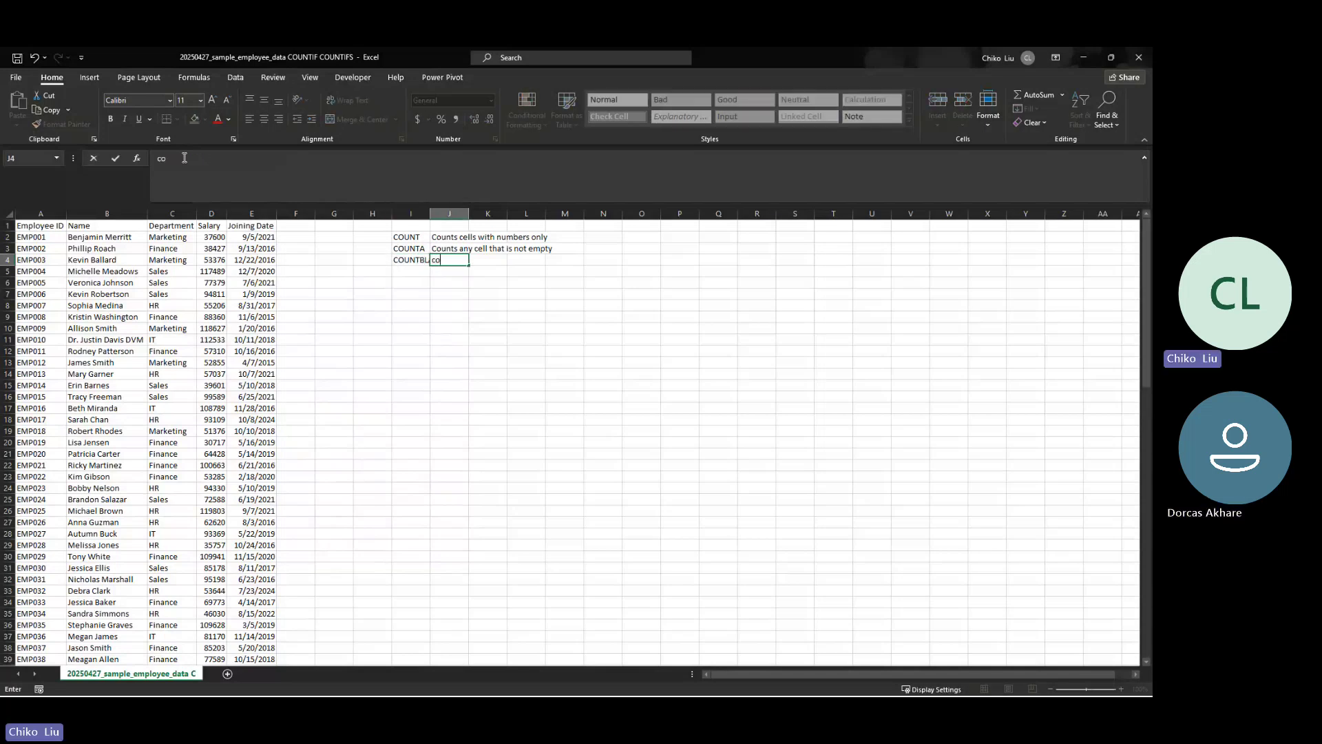
text(Ciu)
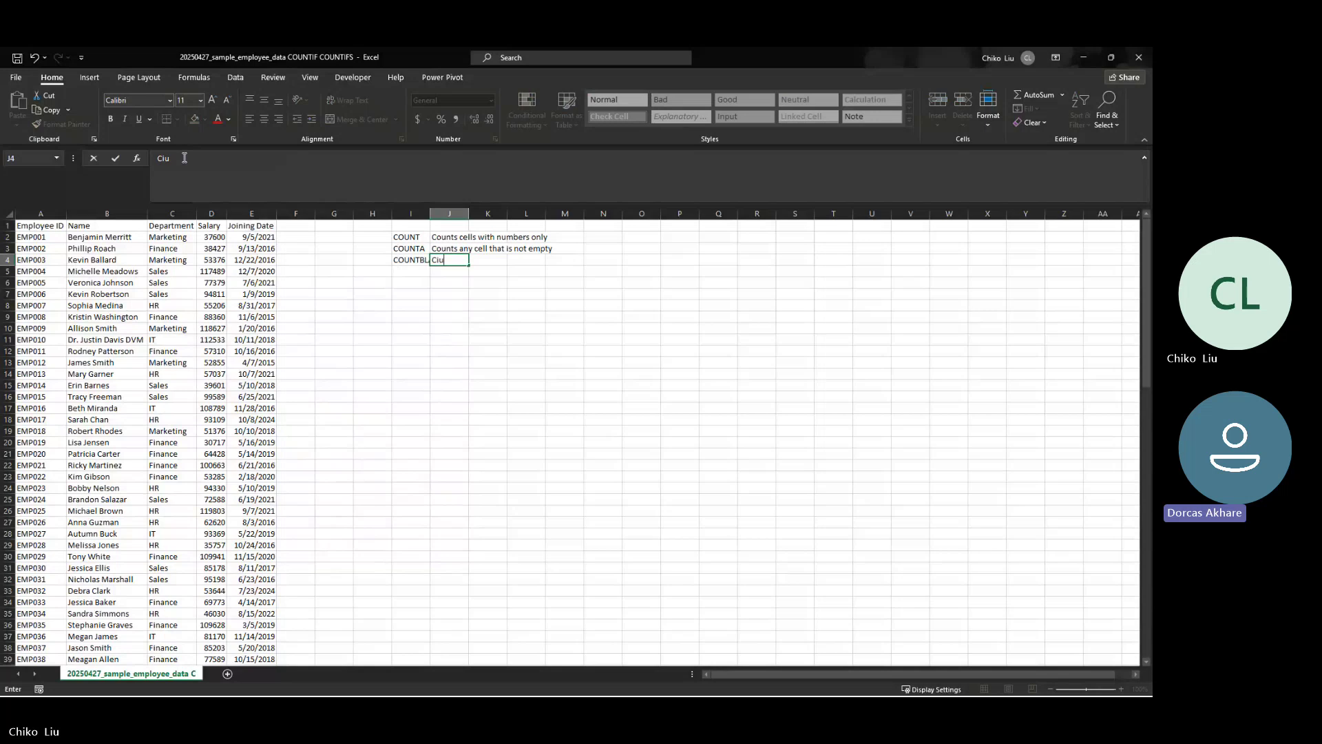
key(BackSpace)
key(BackSpace)
text(ounts emp)
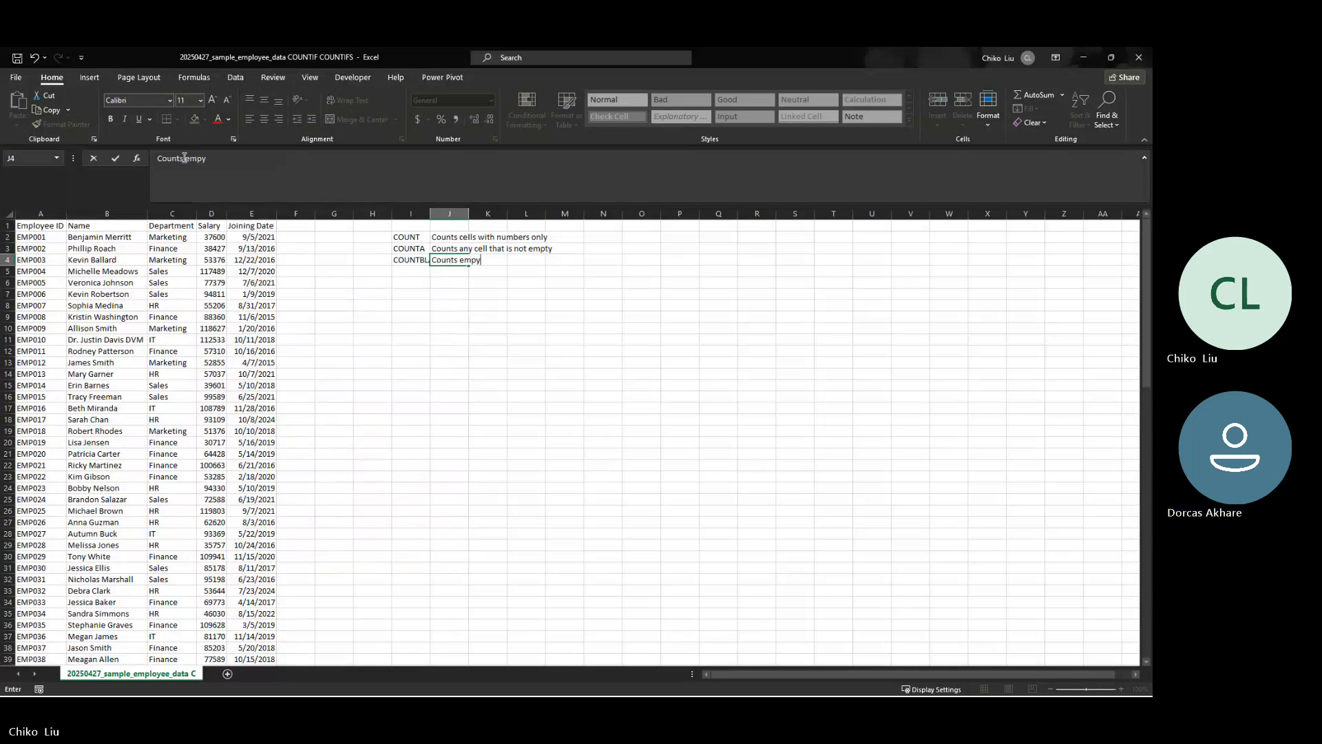
text(ty cell)
key(Left)
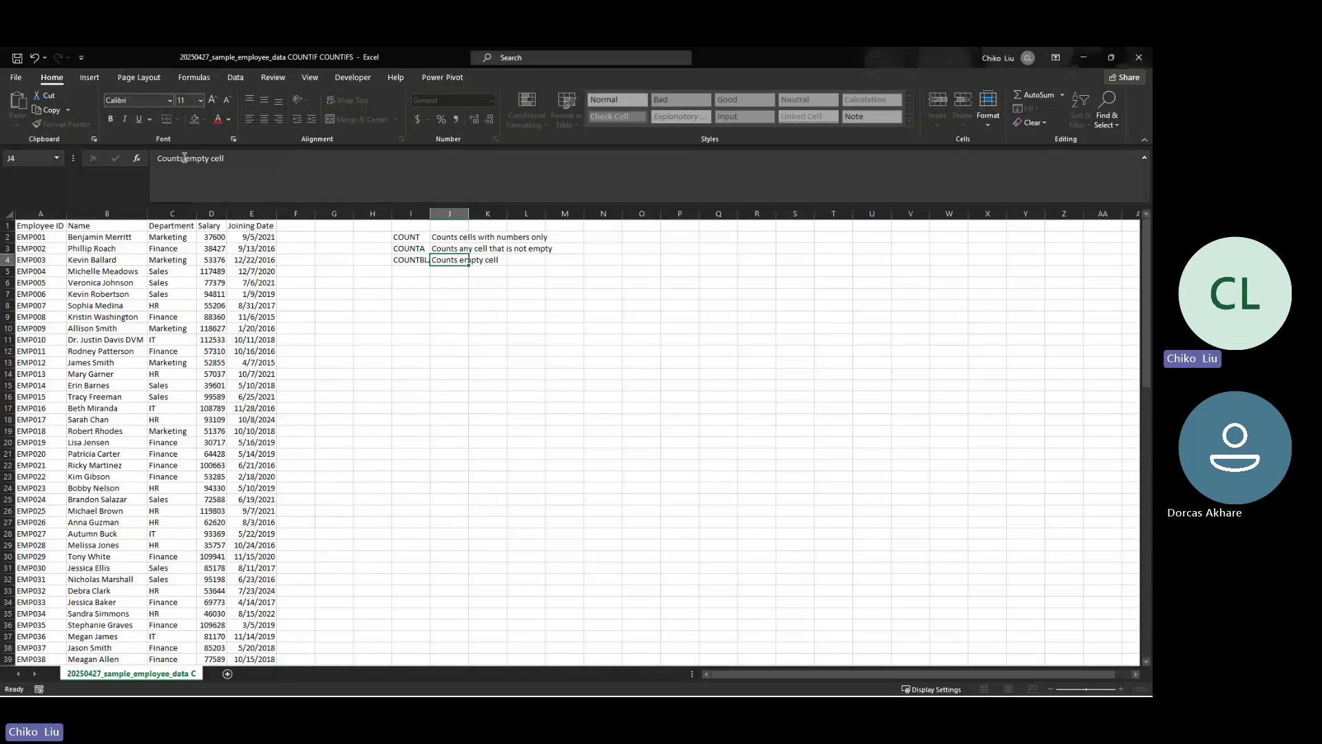
Autofit columns I and J to the width of the function labels and their notes
double_click(430, 215)
click(420, 214)
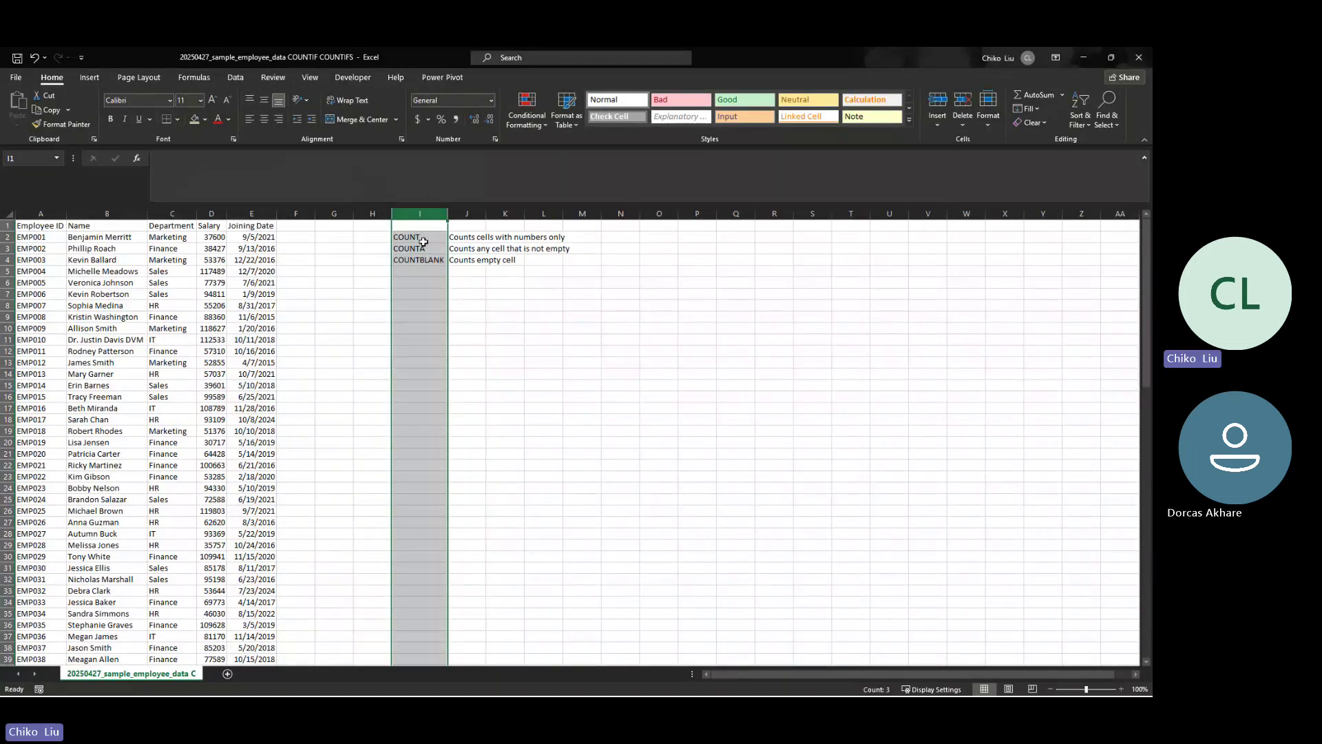
click(421, 237)
double_click(486, 215)
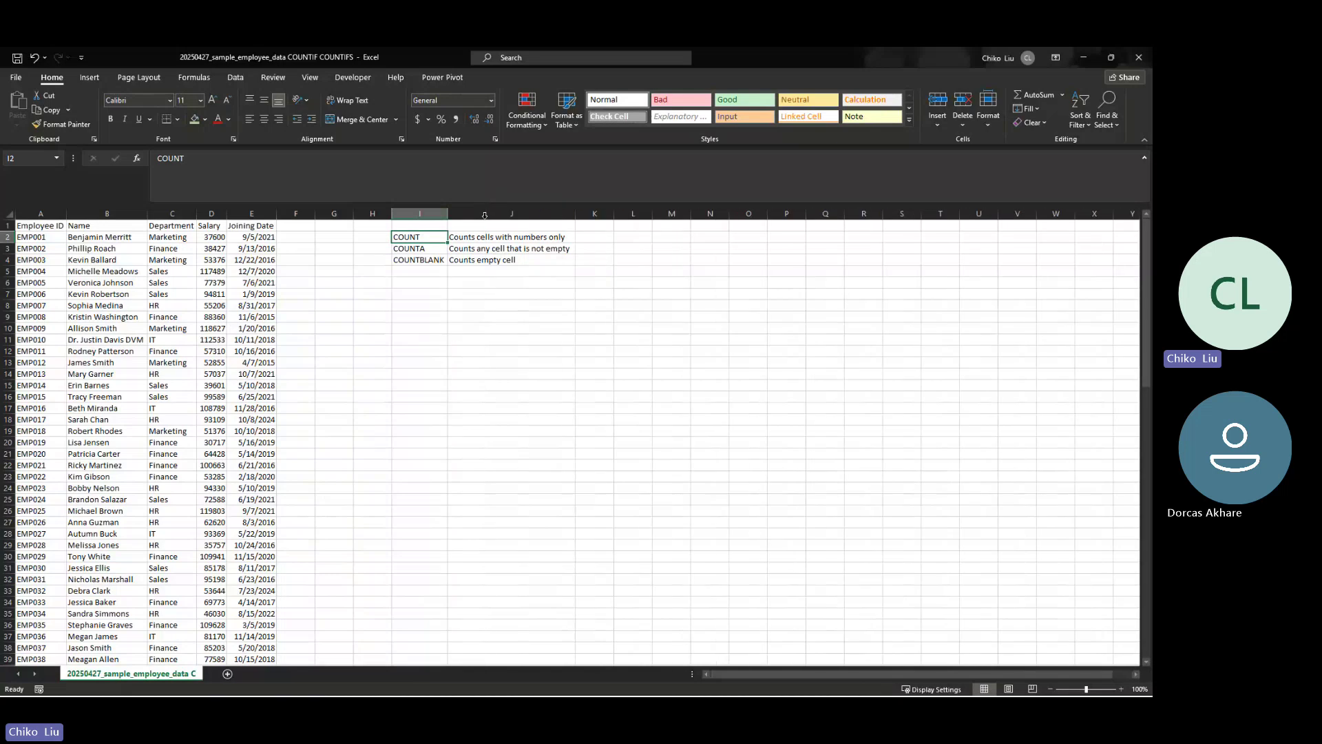
Enter the label "COUNTIF" in cell I9, leaving a gap below the COUNTBLANK row
click(406, 319)
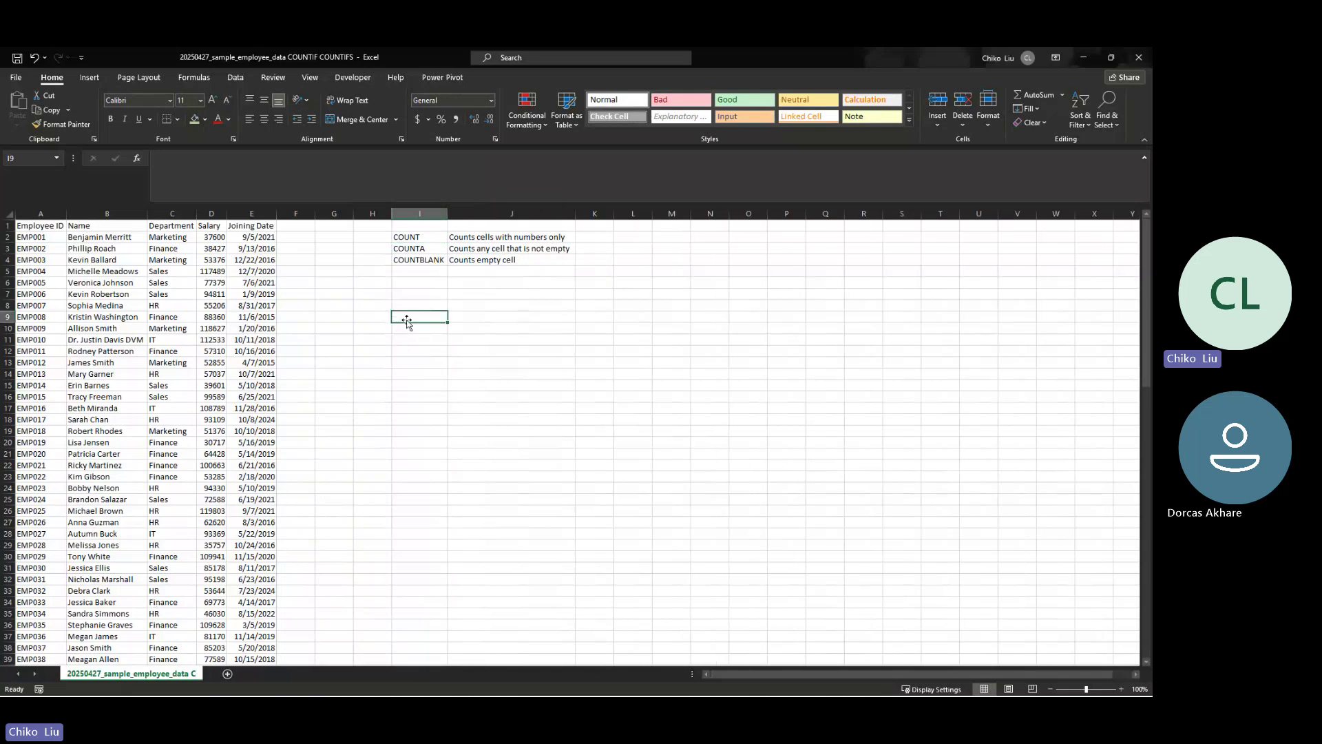
text(COUNTFI)
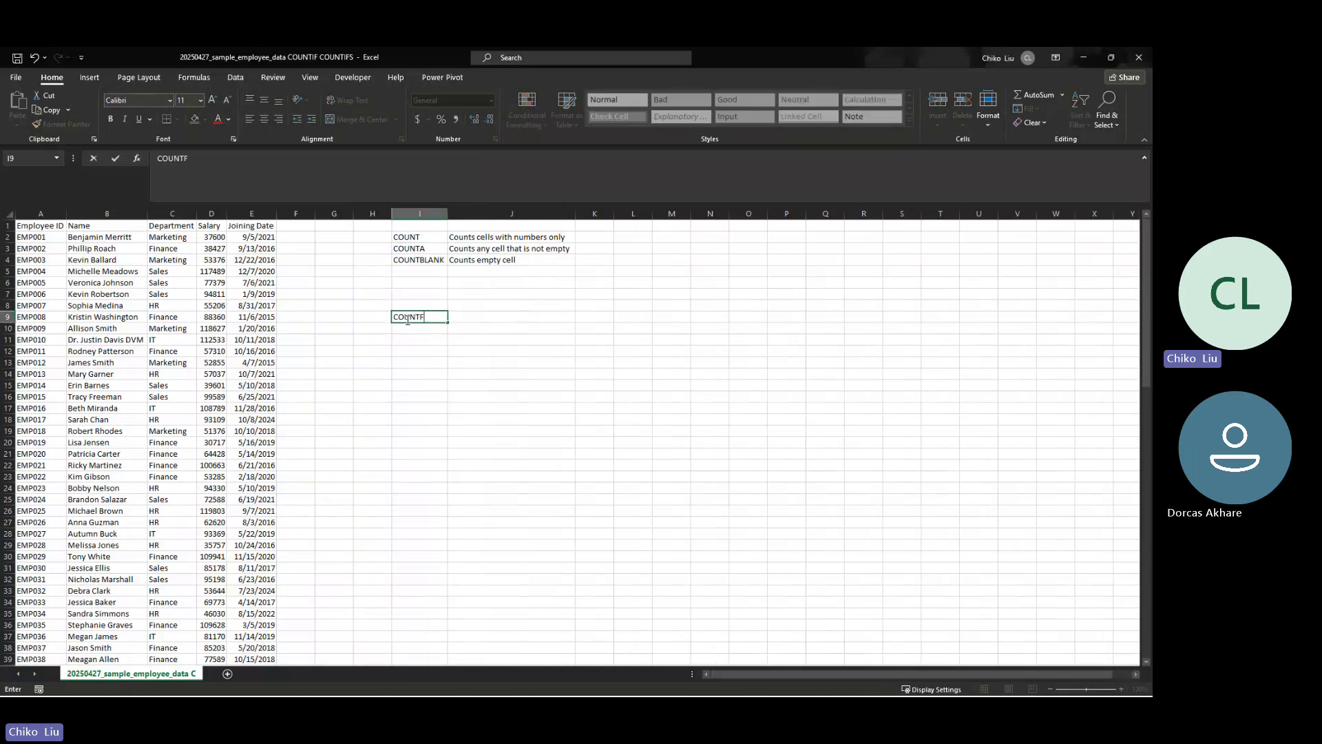
key(BackSpace)
key(BackSpace)
key(Tab)
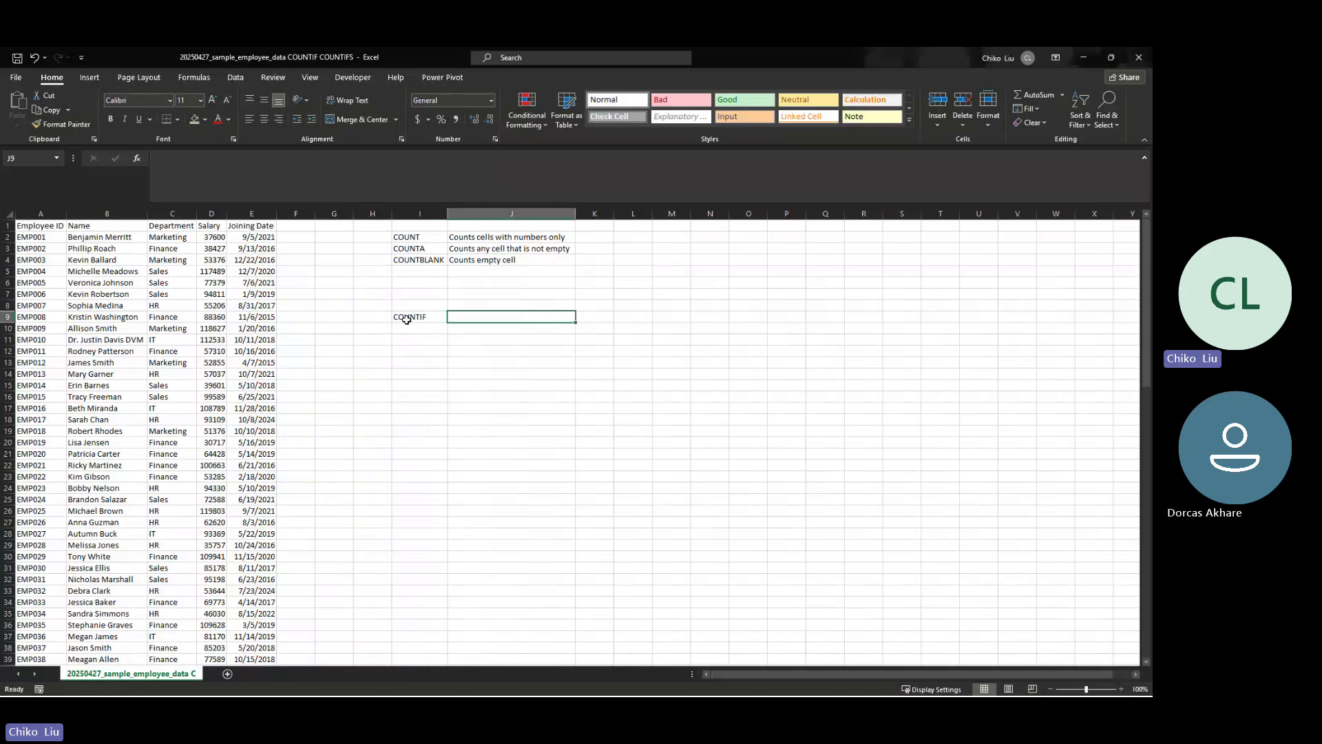
Describe COUNTIF in cell J9 with the note "Count with 1 condition"
text(COUNT)
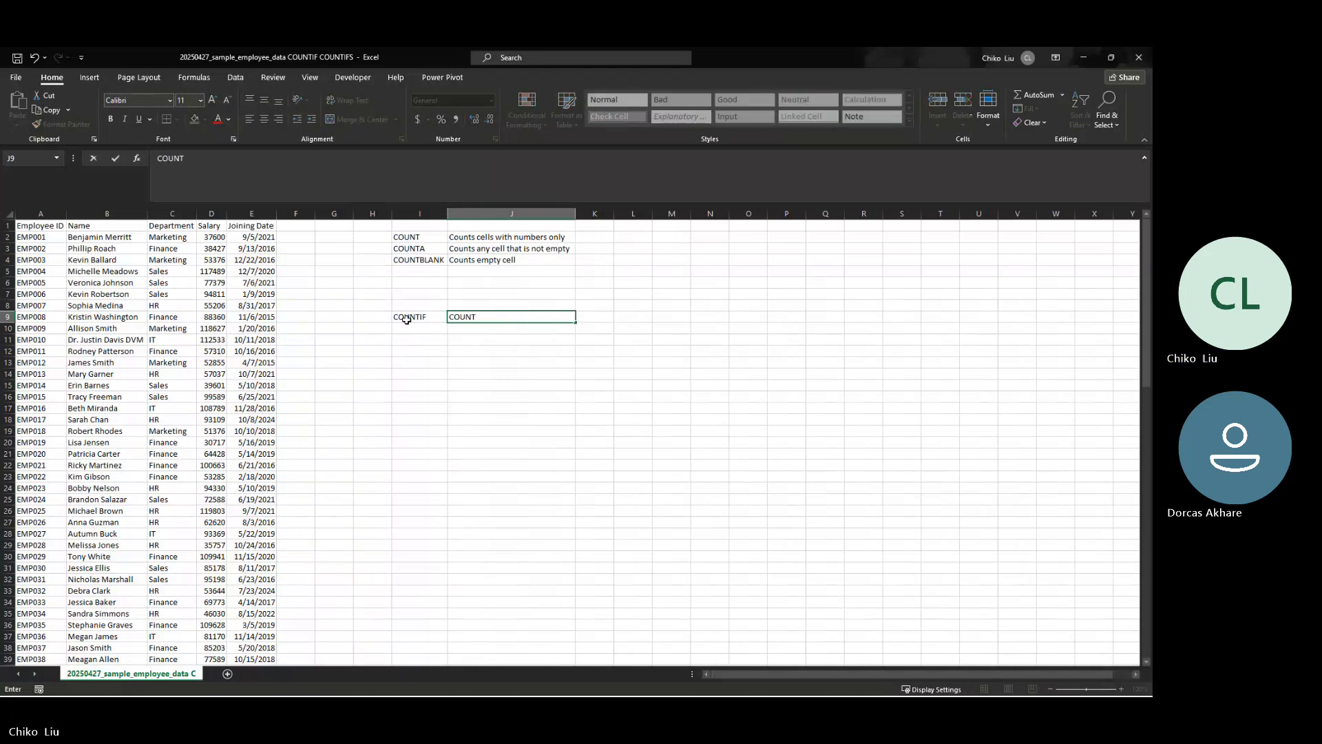
text( Q)
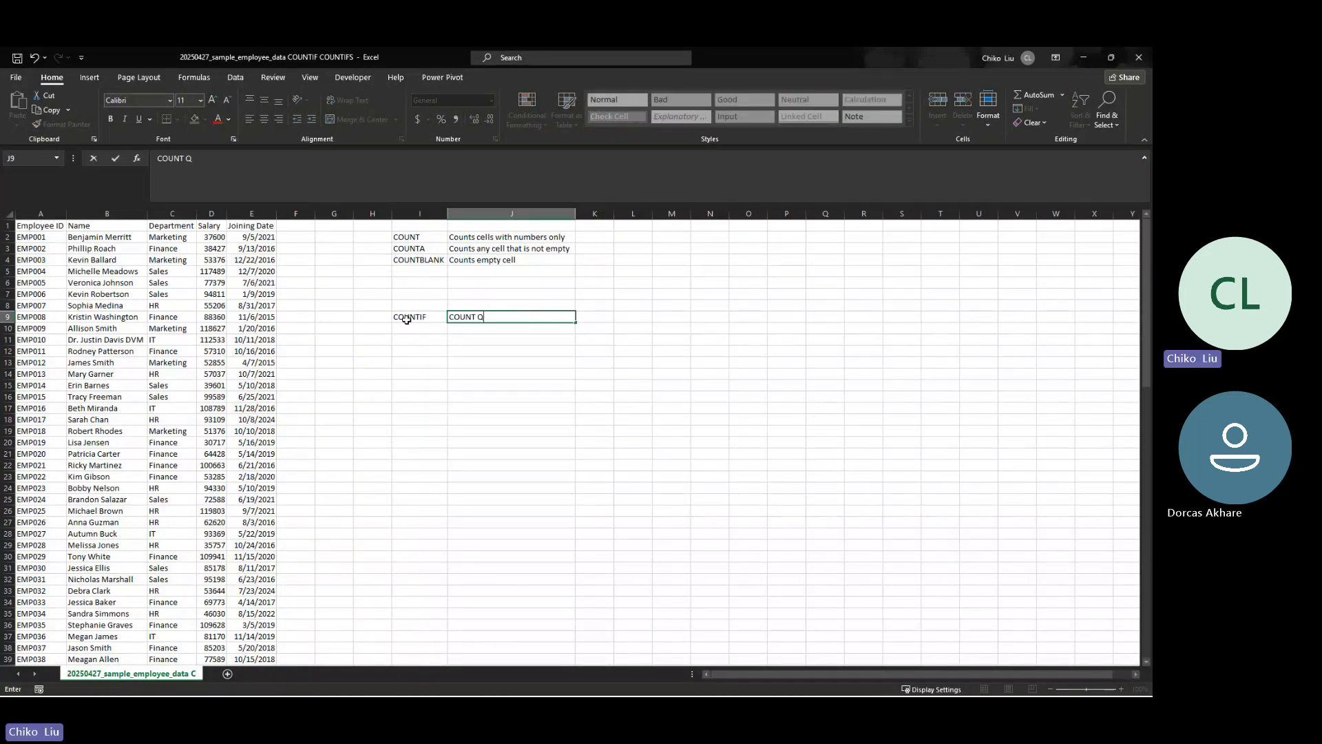
key(BackSpace)
text(WITH)
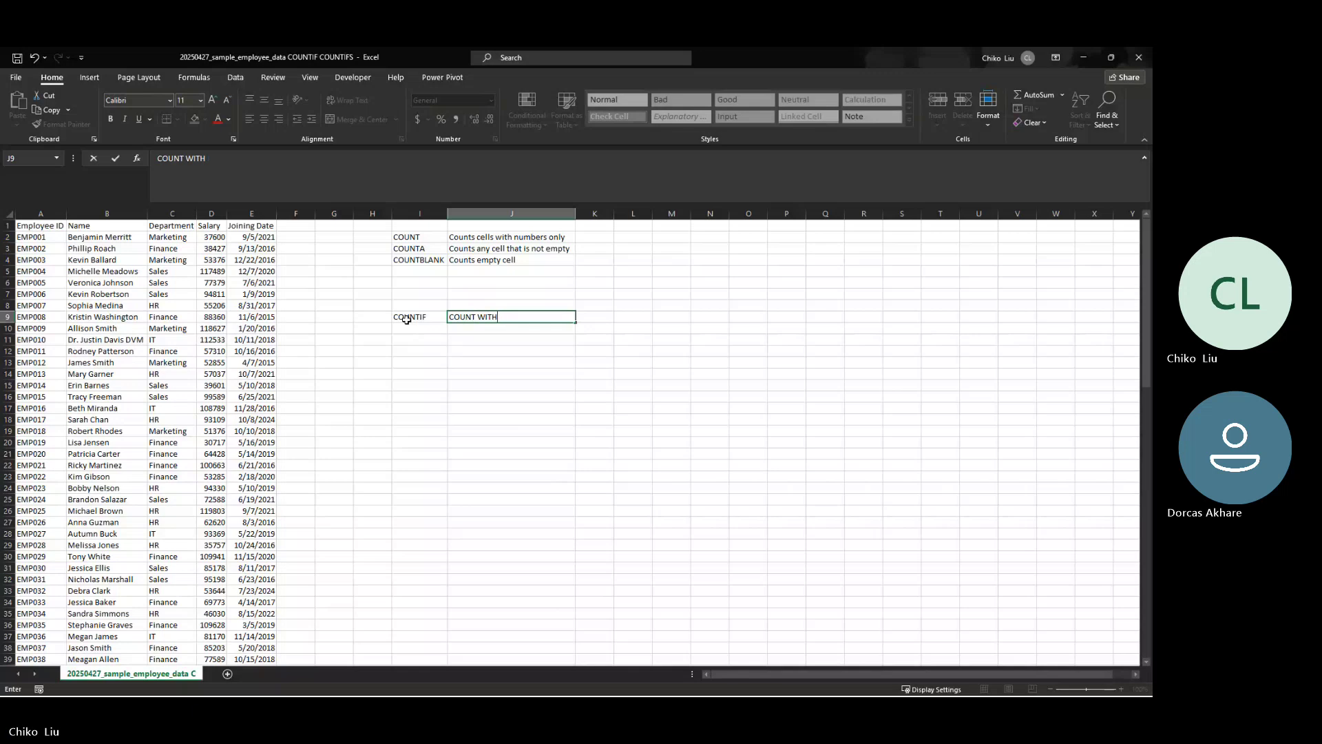
key(BackSpace)
key(BackSpace)
key(BackSpace)
key(BackSpace)
key(BackSpace)
key(BackSpace)
key(BackSpace)
key(BackSpace)
key(BackSpace)
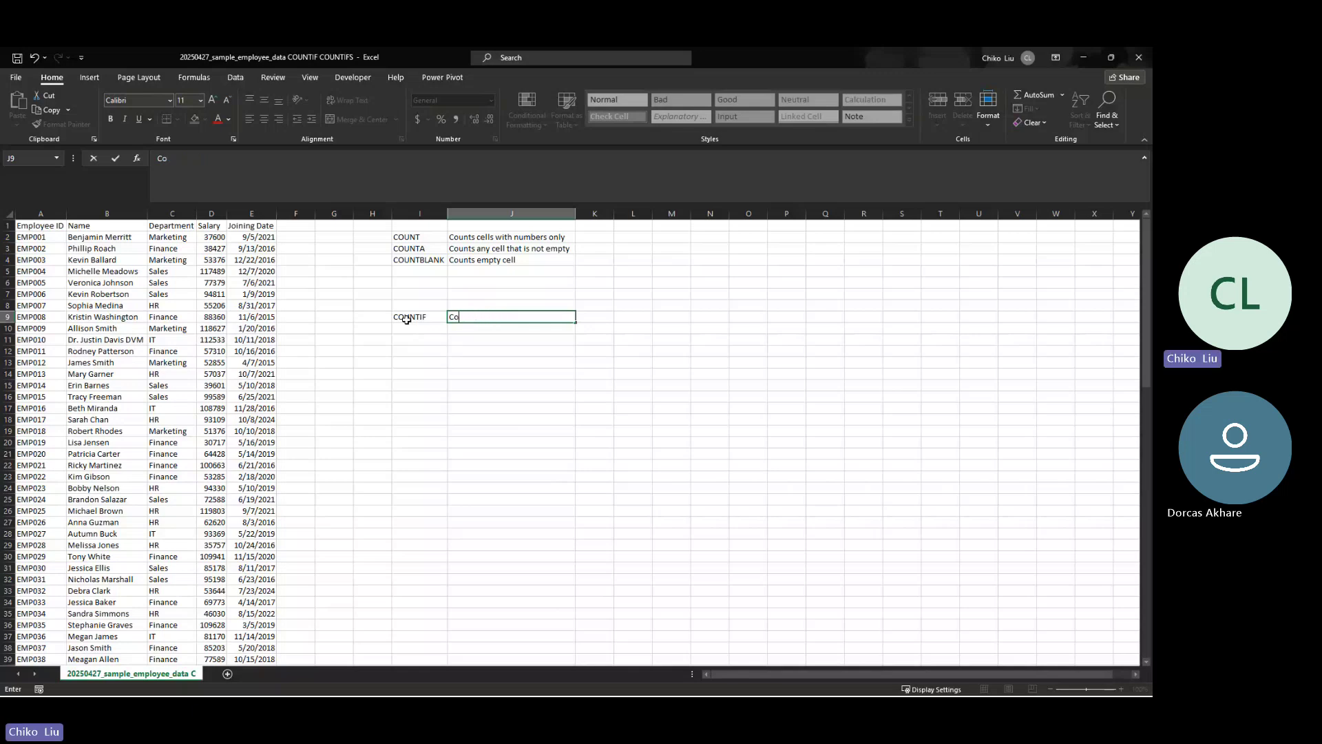
text(ount qw)
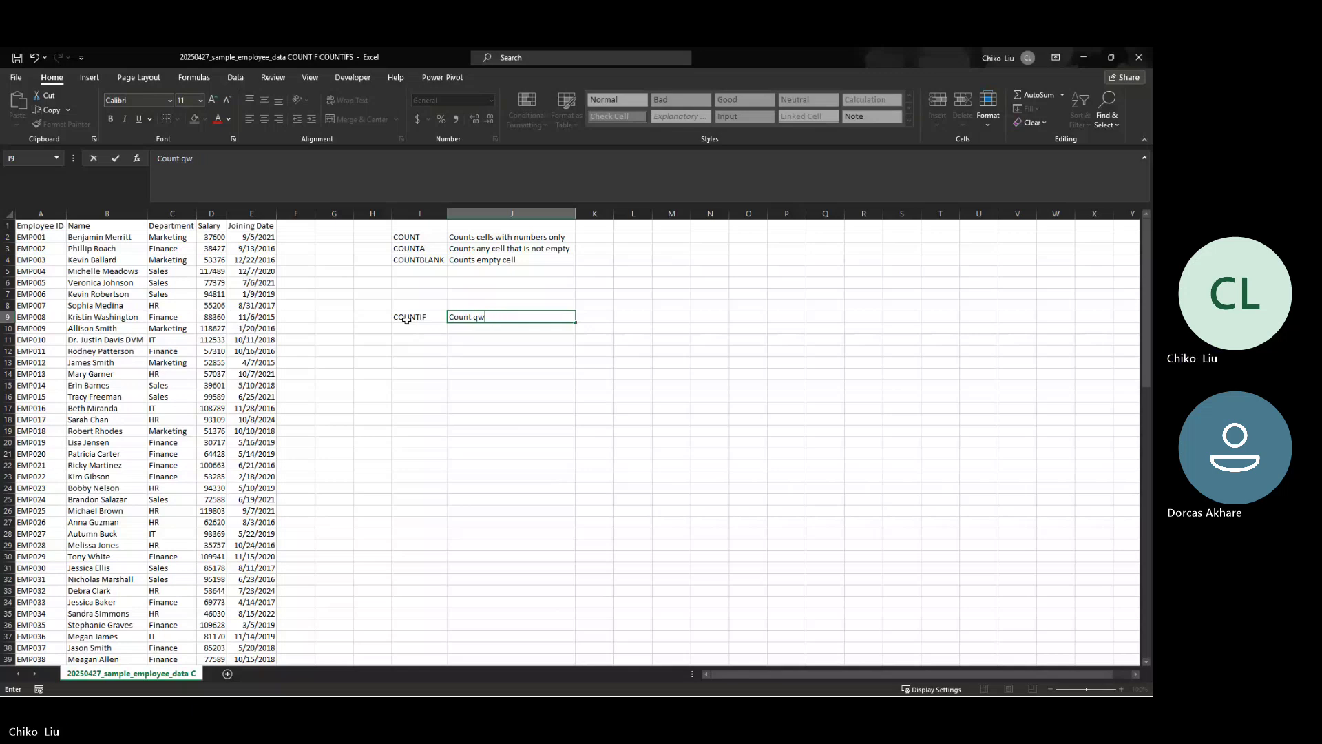
key(BackSpace)
key(BackSpace)
text(with con)
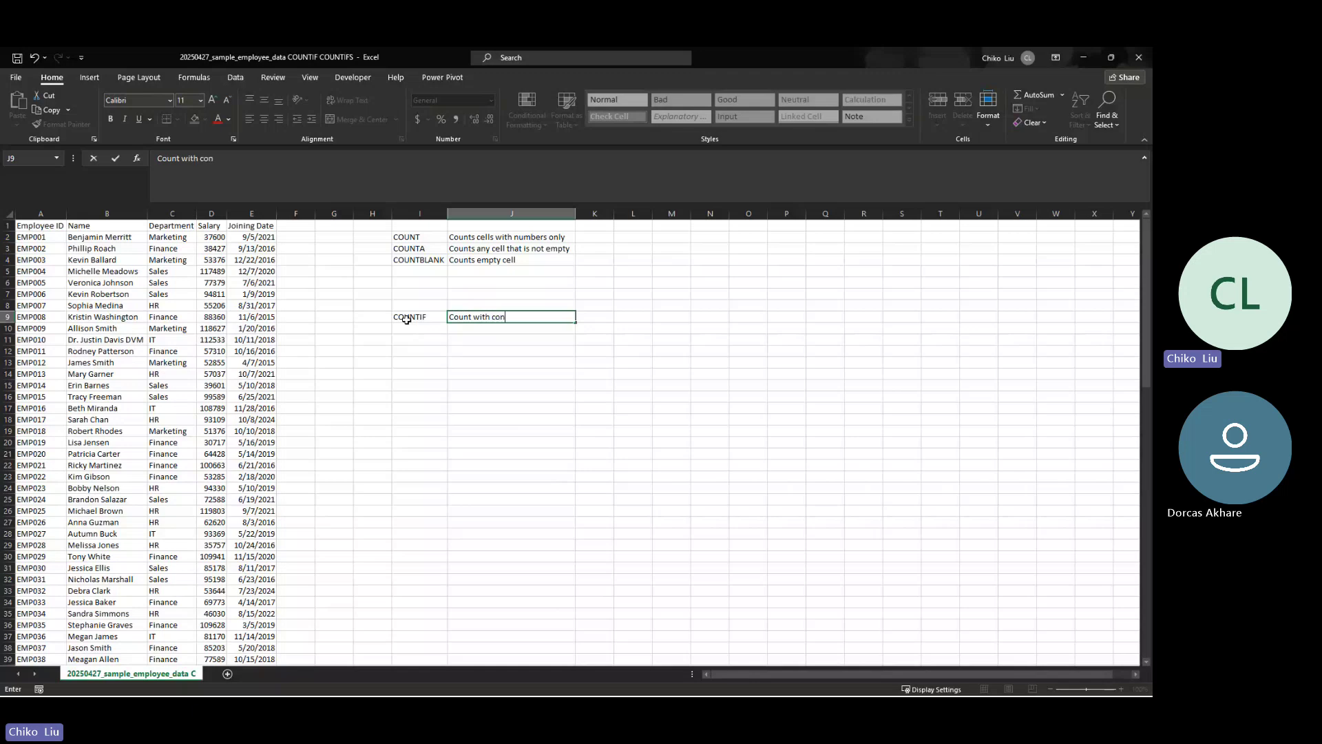
key(BackSpace)
key(BackSpace)
key(BackSpace)
text(1 condition)
key(Return)
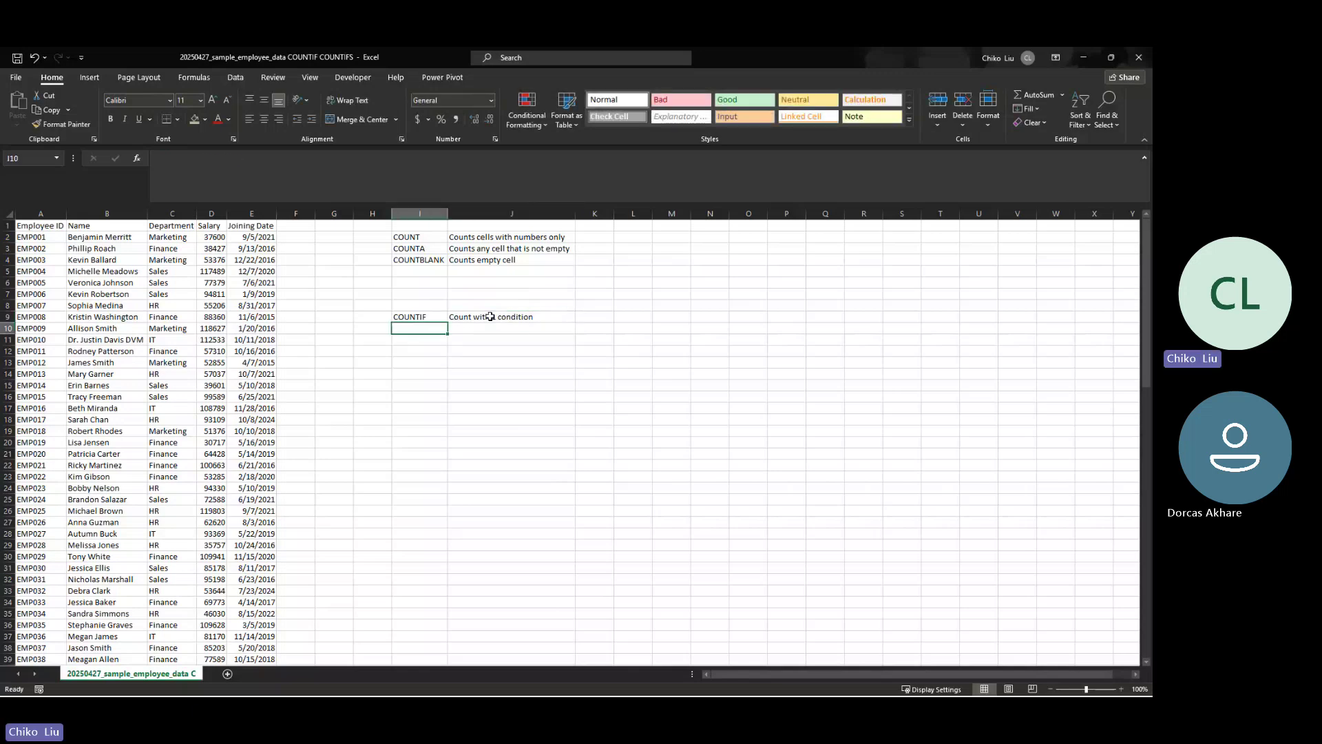
Enter the label "COUNTIFS" in cell I10, directly below the COUNTIF label
text(COUNTFI)
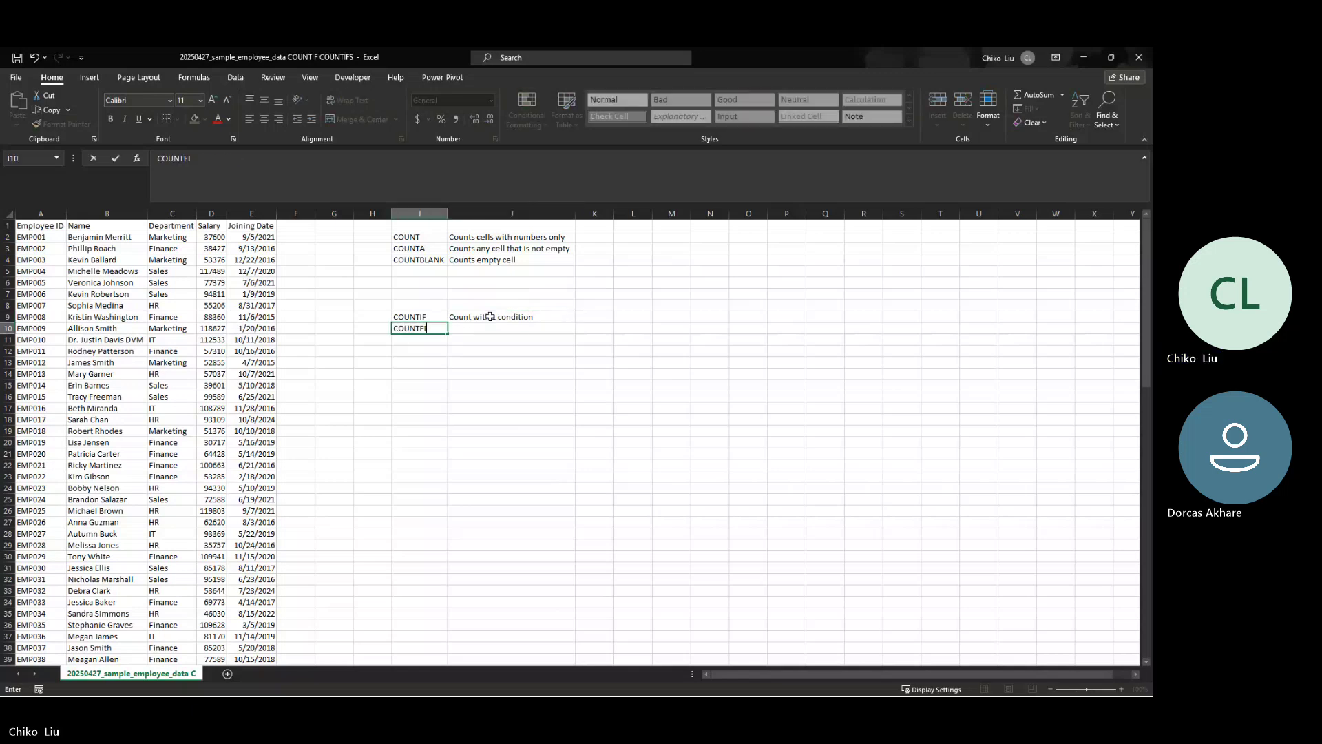
key(BackSpace)
key(BackSpace)
text(IFS)
key(Tab)
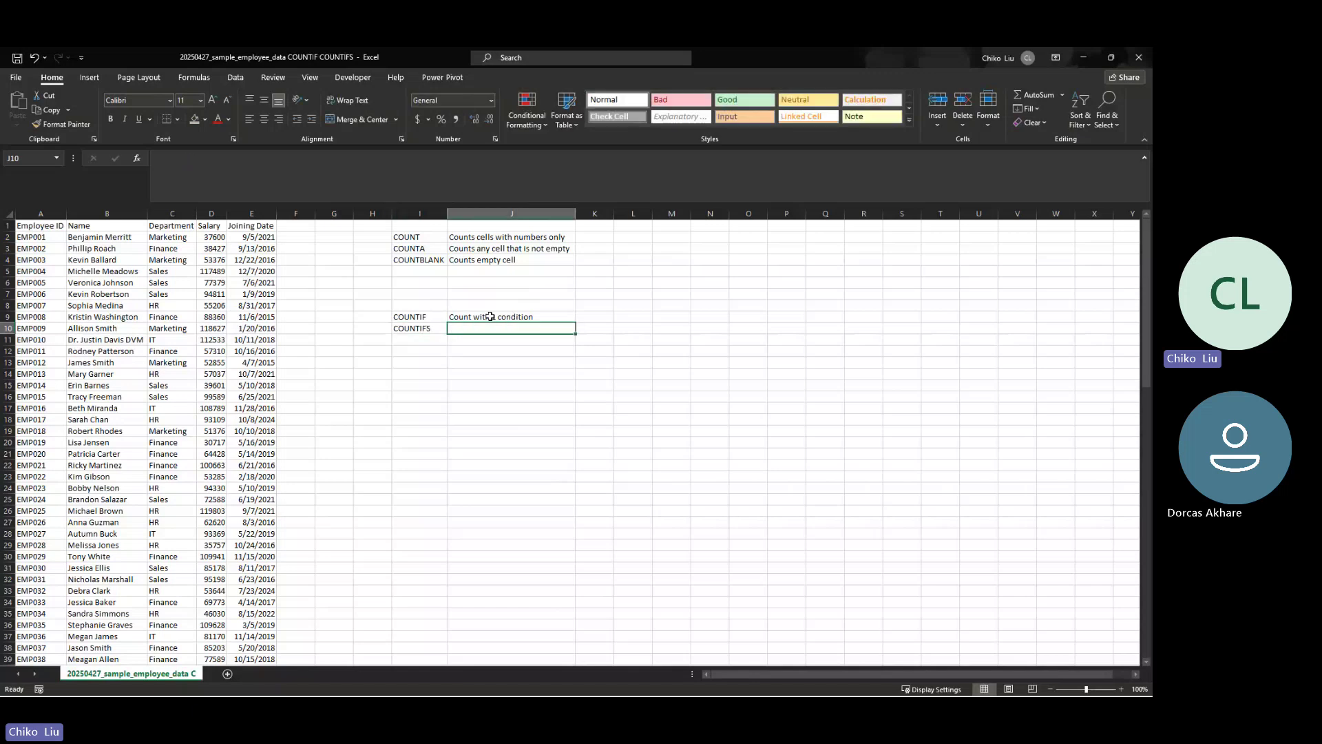
Describe COUNTIFS in cell J10 with the note "Count with multiple condition"
text(Count with 1 condition)
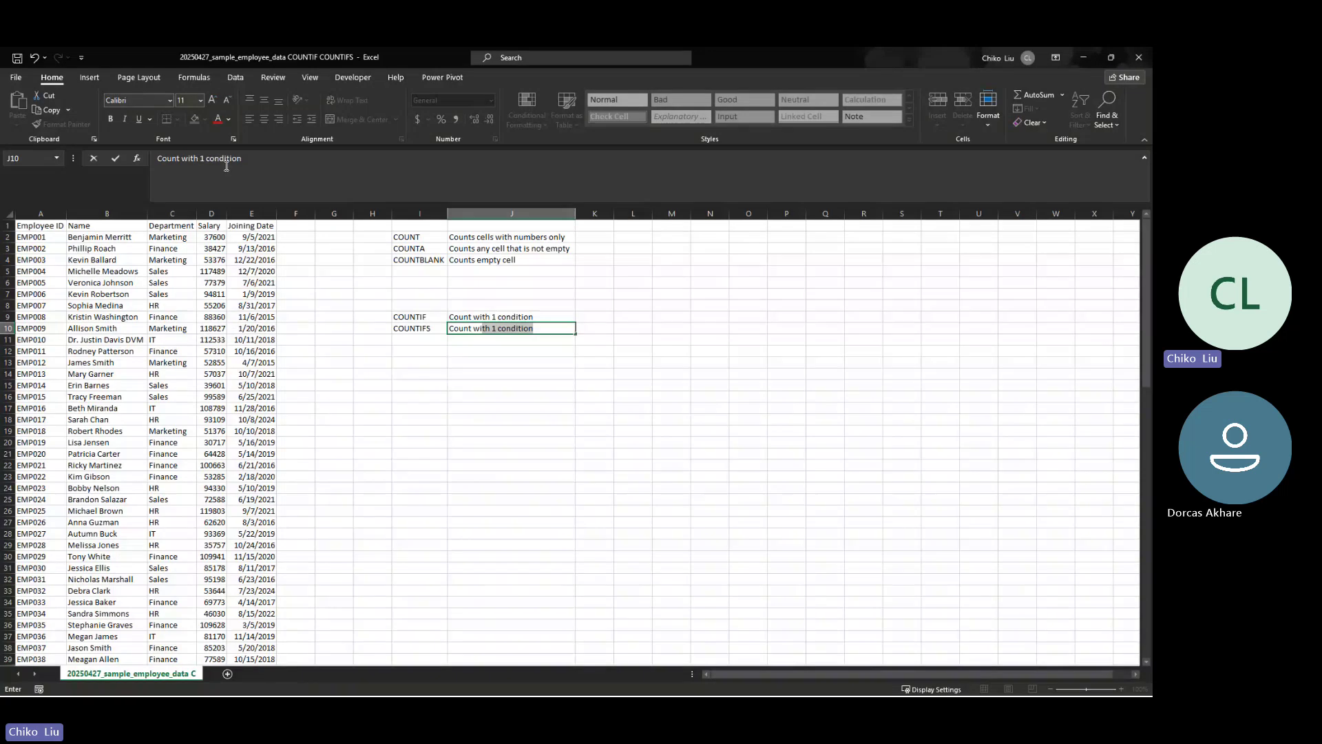
click(204, 158)
key(BackSpace)
text(multi)
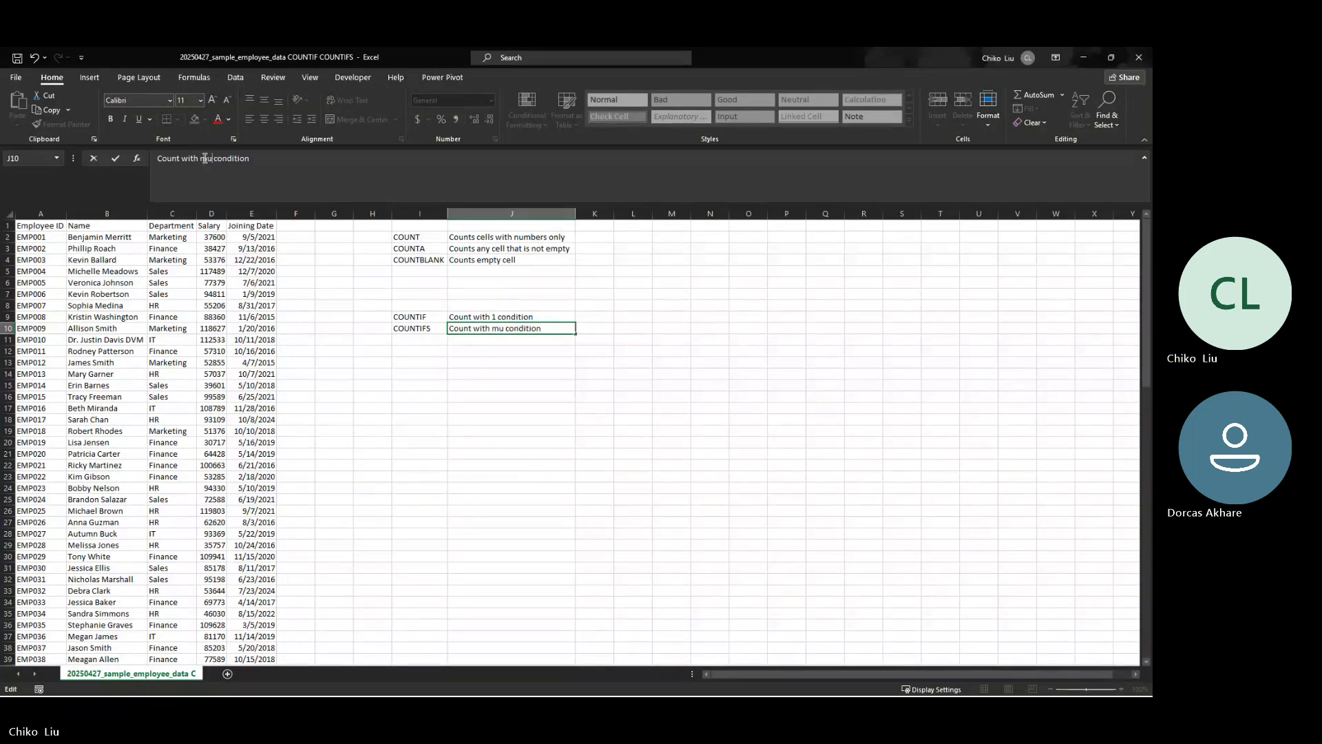
text(ple)
key(Return)
key(Up)
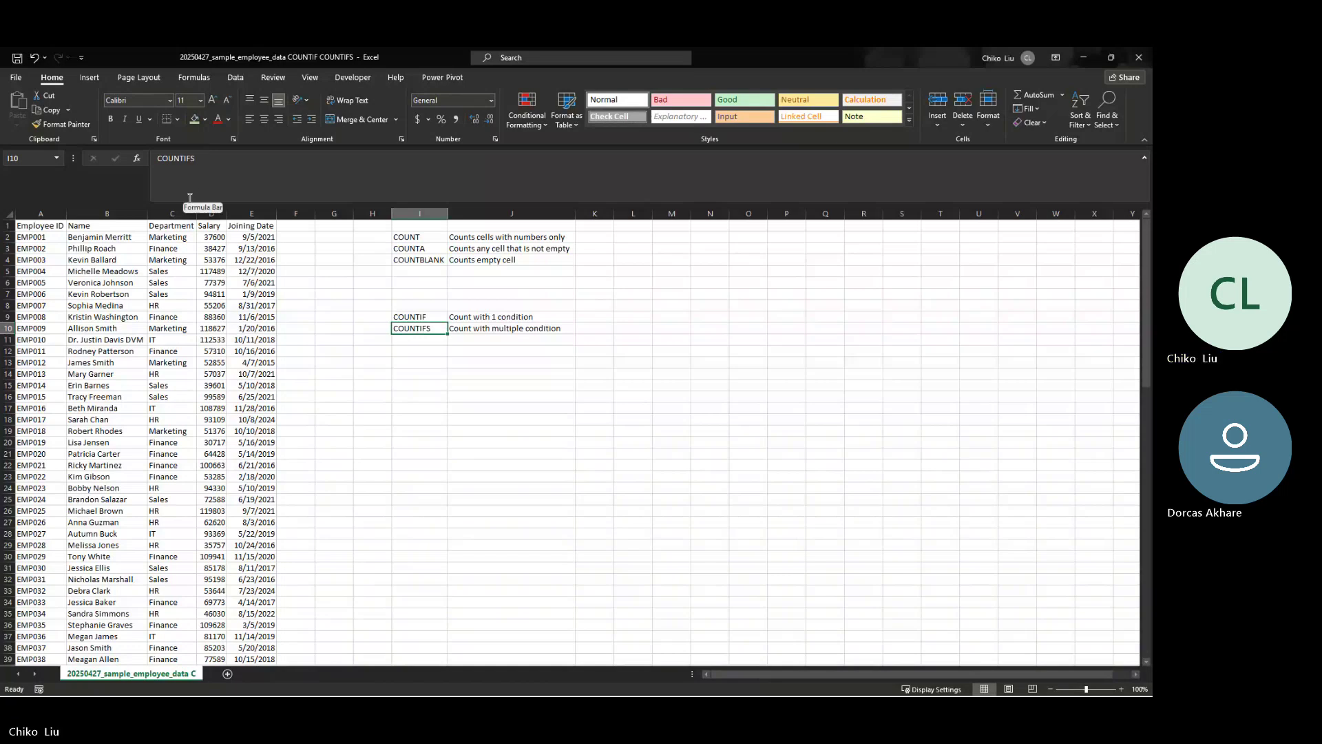
Examine the Department values from C2 down to the end of the data and the Salary column as possible count conditions
click(223, 217)
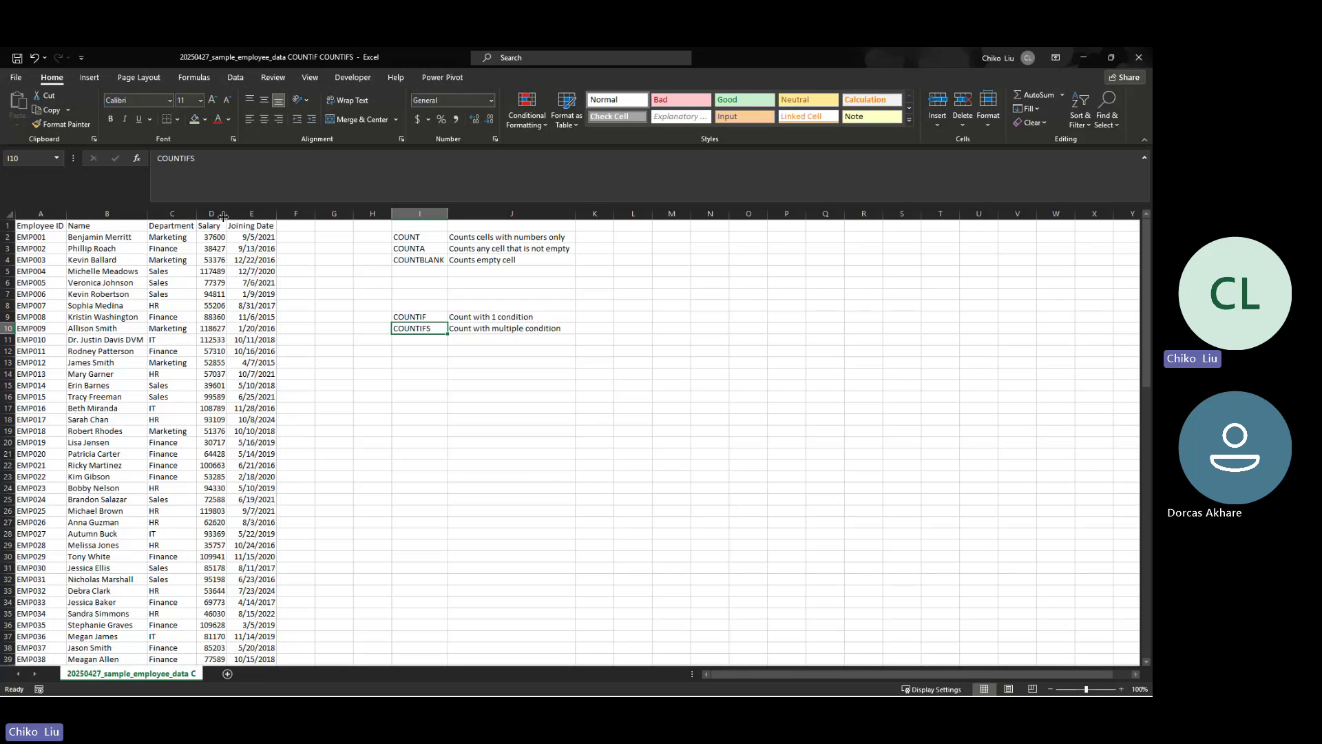
click(162, 237)
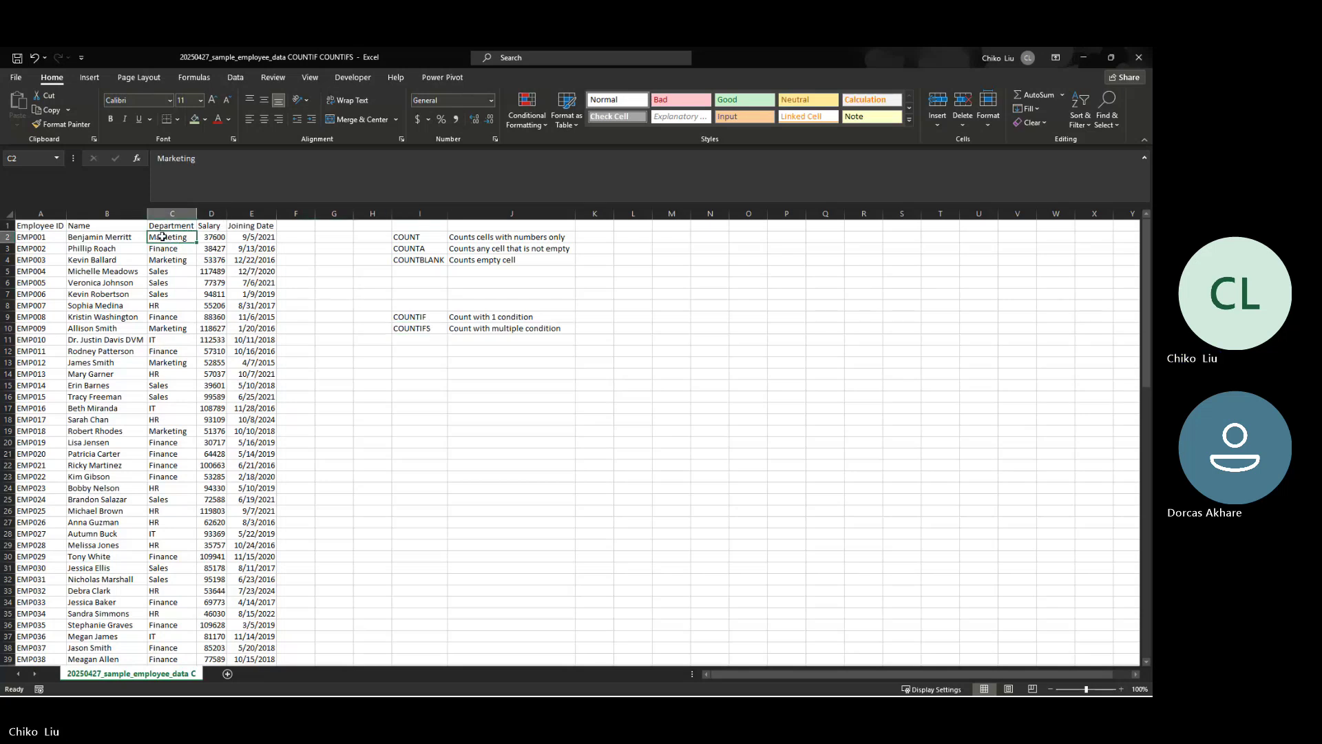
drag(162, 237, 177, 648)
scroll(176, 545, down, 20)
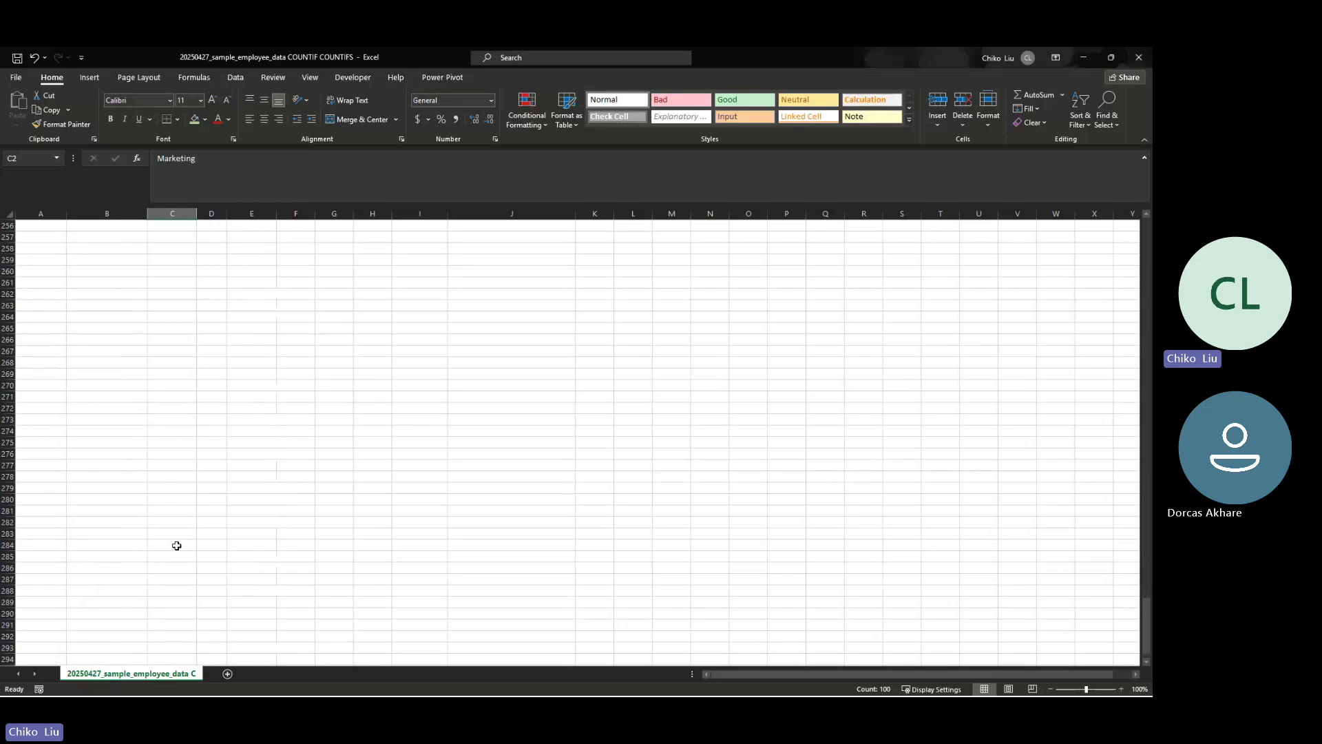
scroll(176, 546, up, 20)
scroll(184, 544, down, 7)
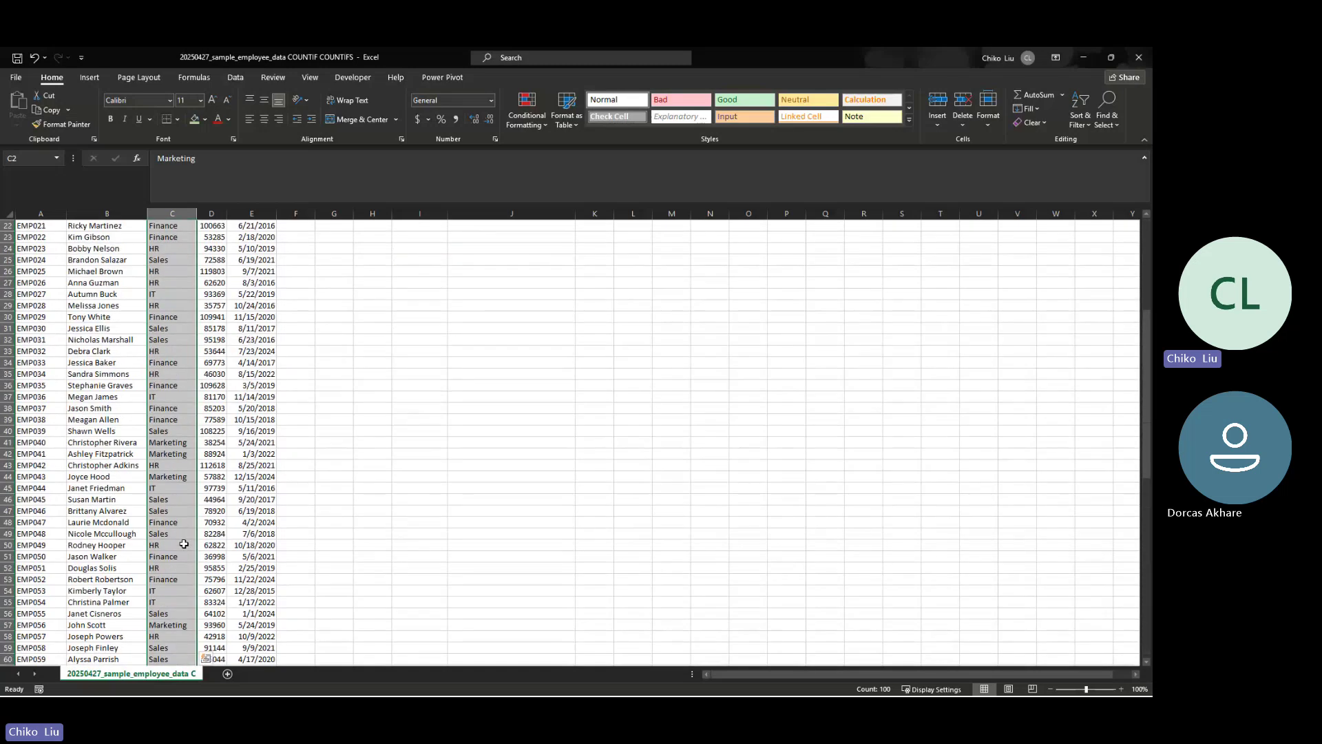
scroll(184, 544, up, 7)
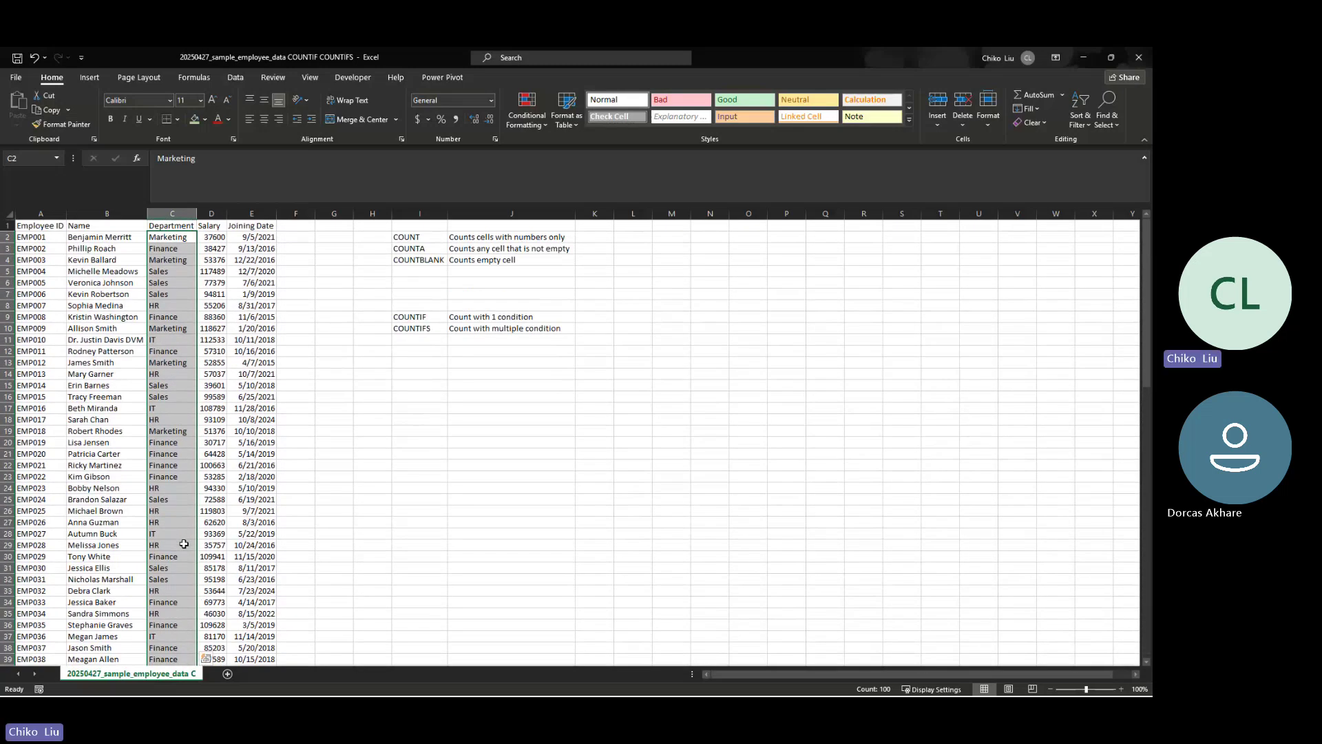
click(215, 249)
click(211, 214)
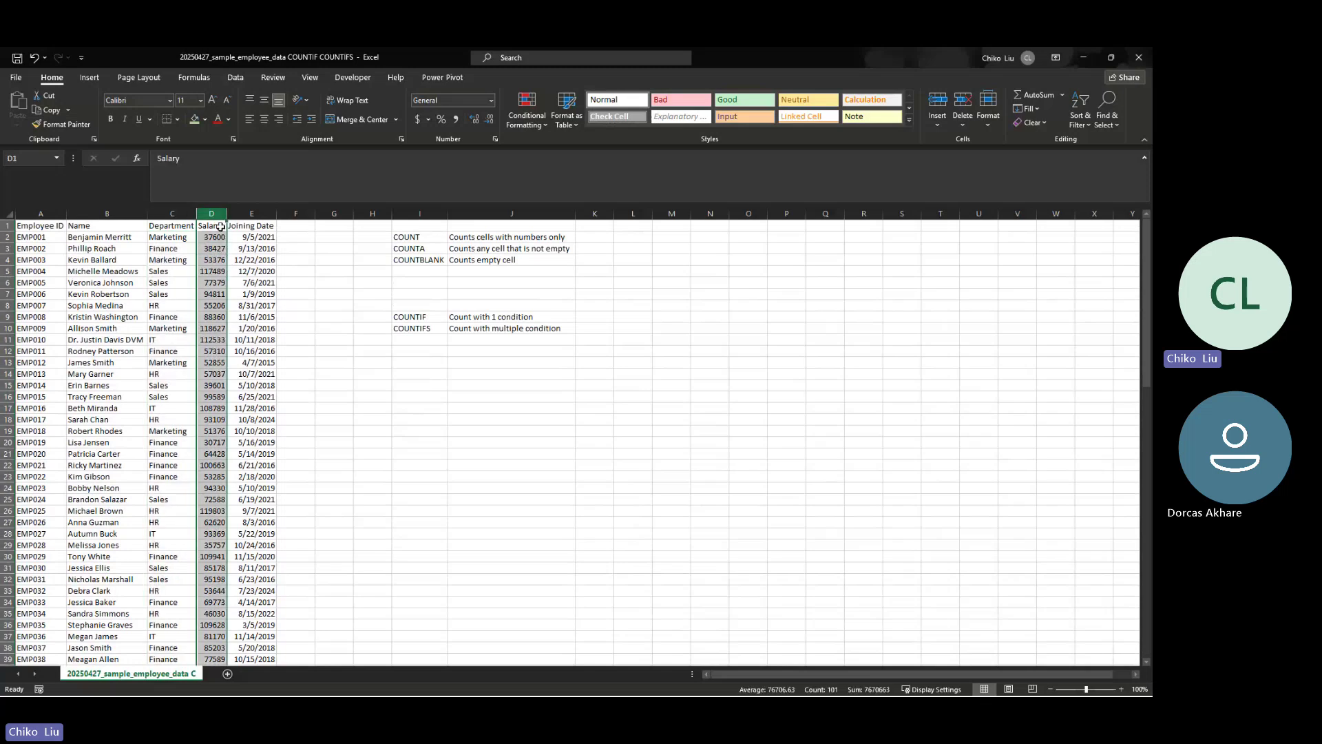
Enter the department name "marketing" in cell I13 as the criterion for a COUNTIF example
click(406, 363)
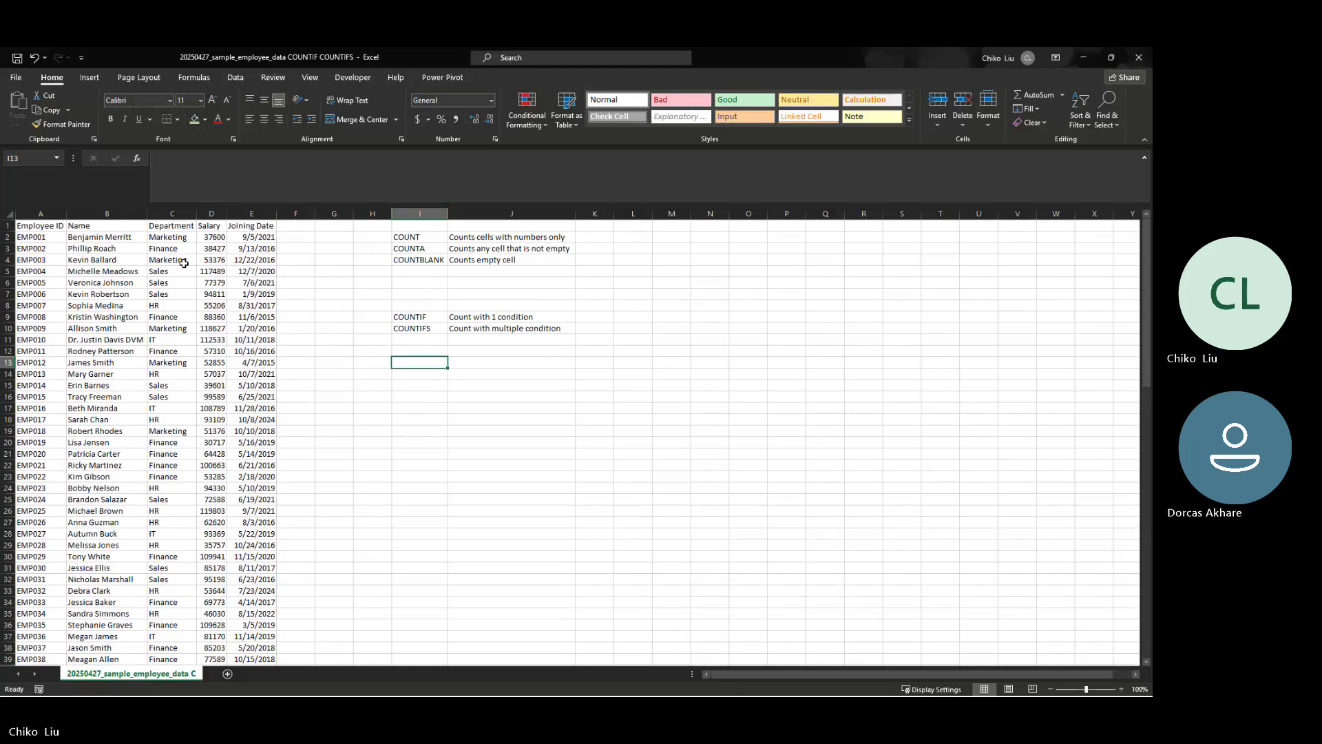
text(market)
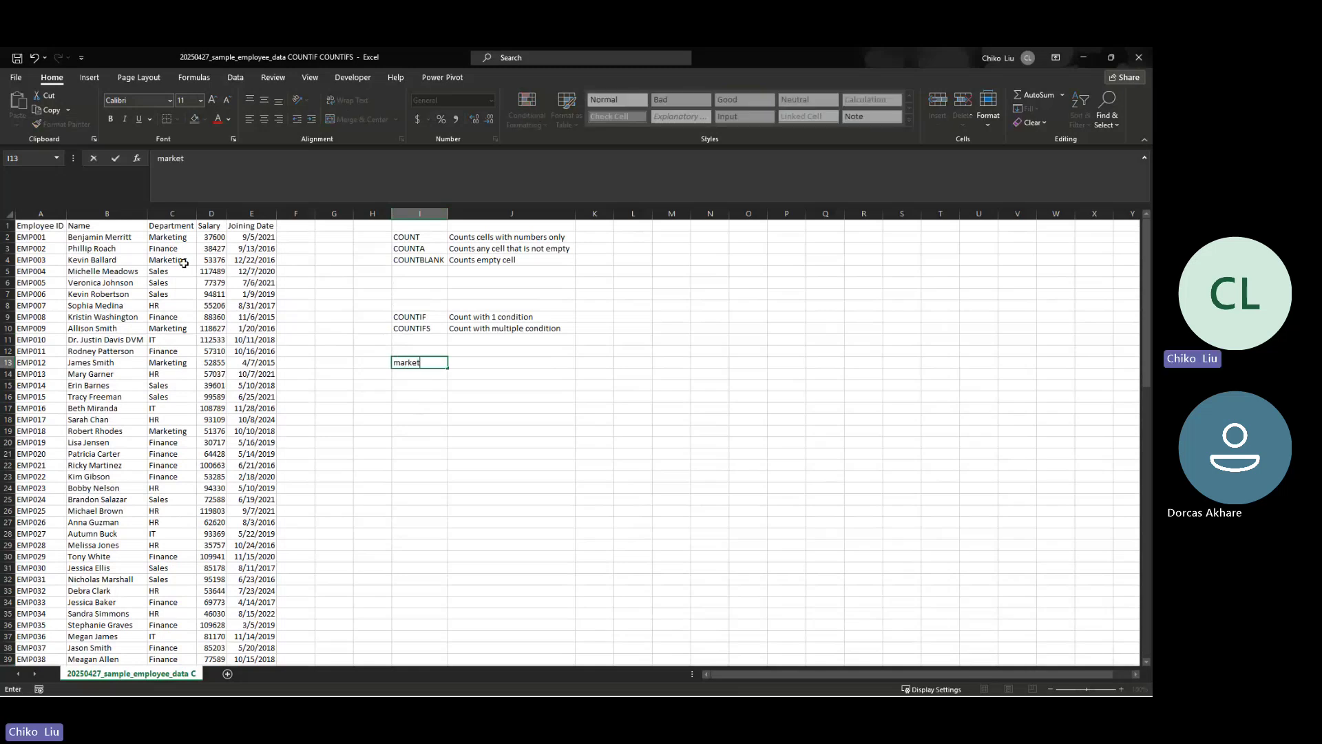
text(ti)
key(BackSpace)
key(BackSpace)
key(BackSpace)
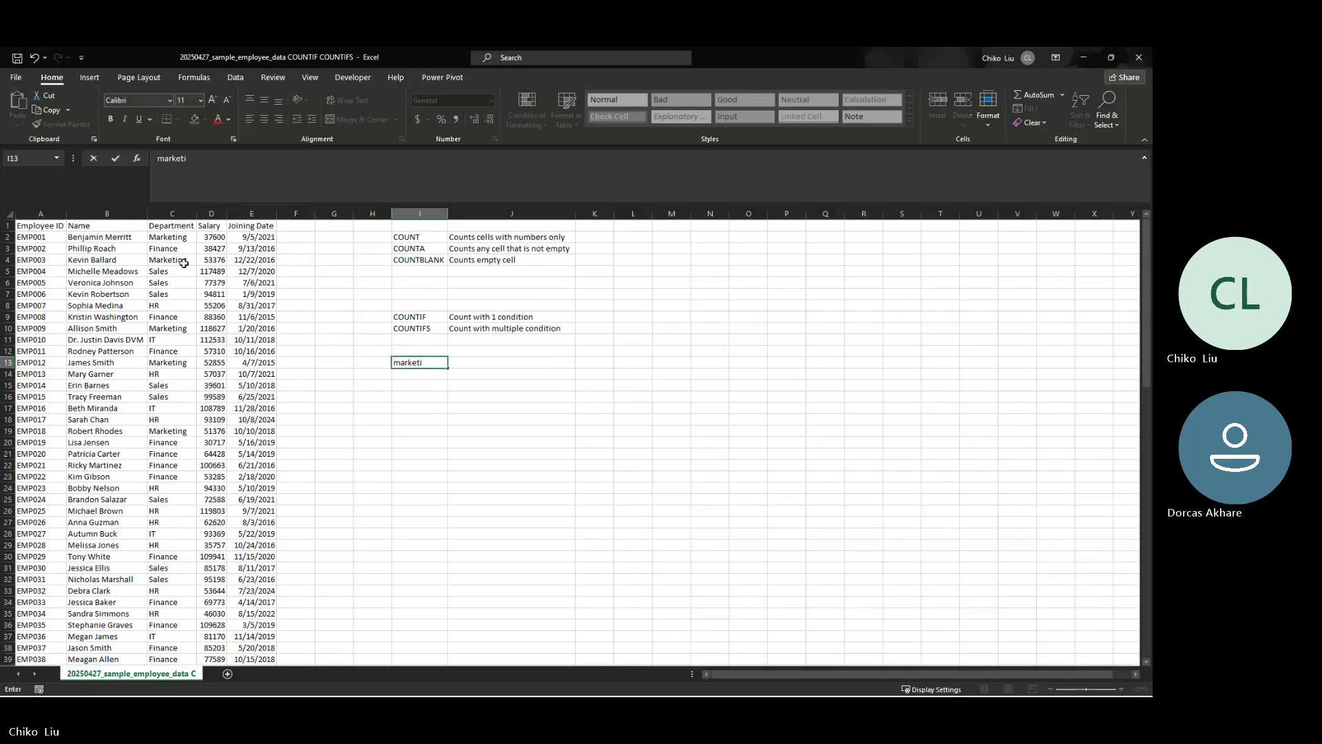
text(ng)
key(Tab)
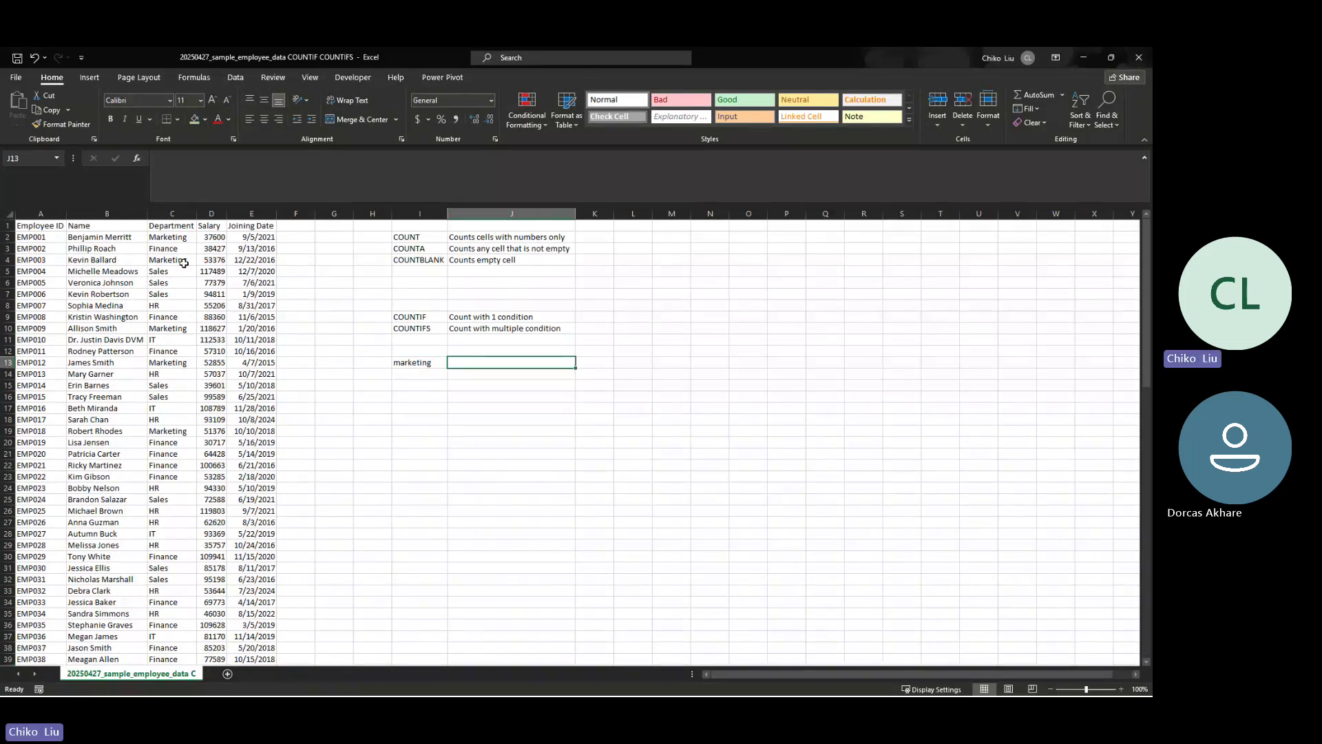
click(136, 159)
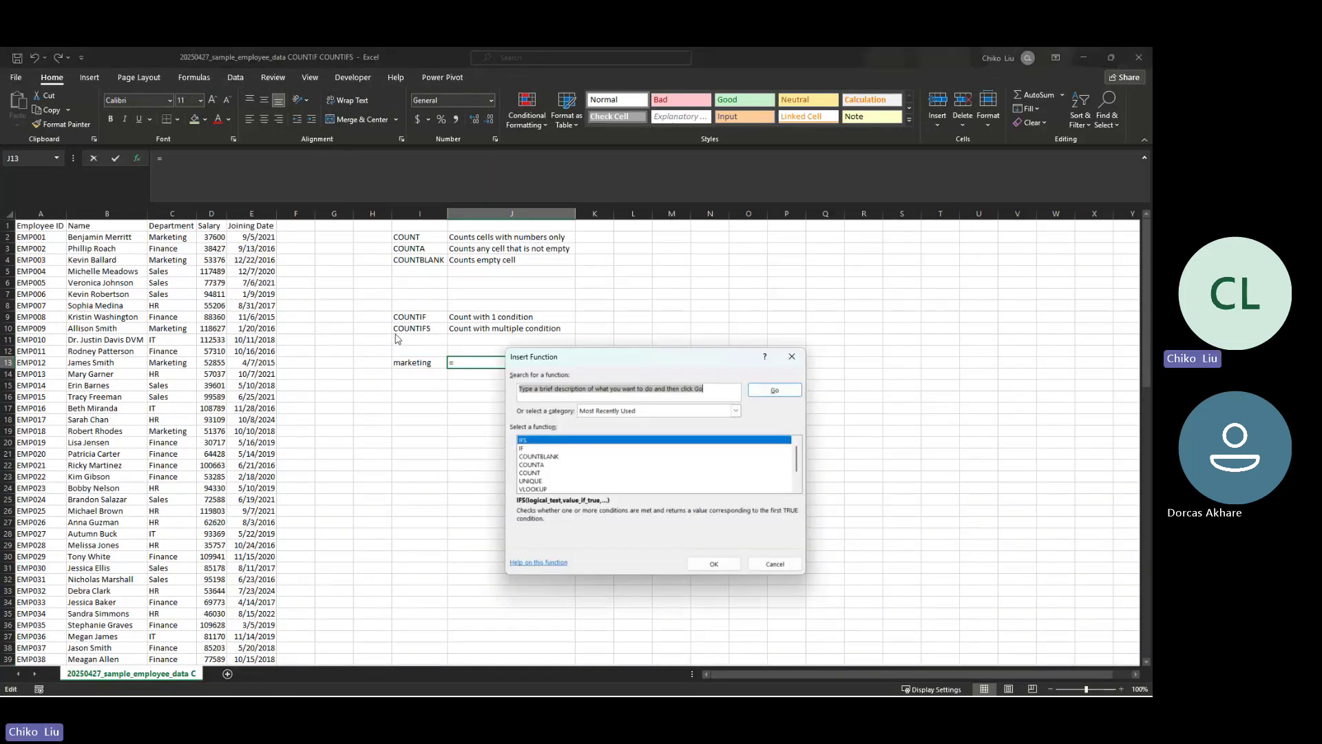
text(countif)
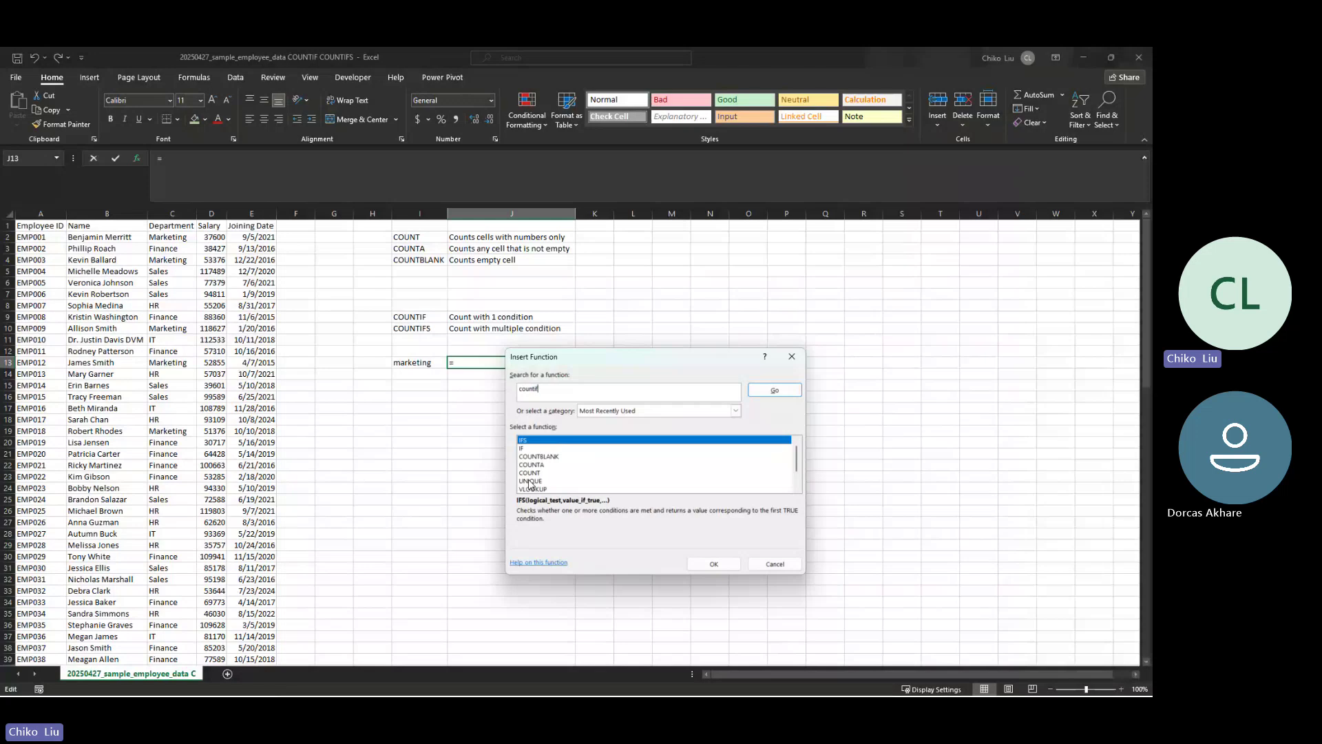
key(Return)
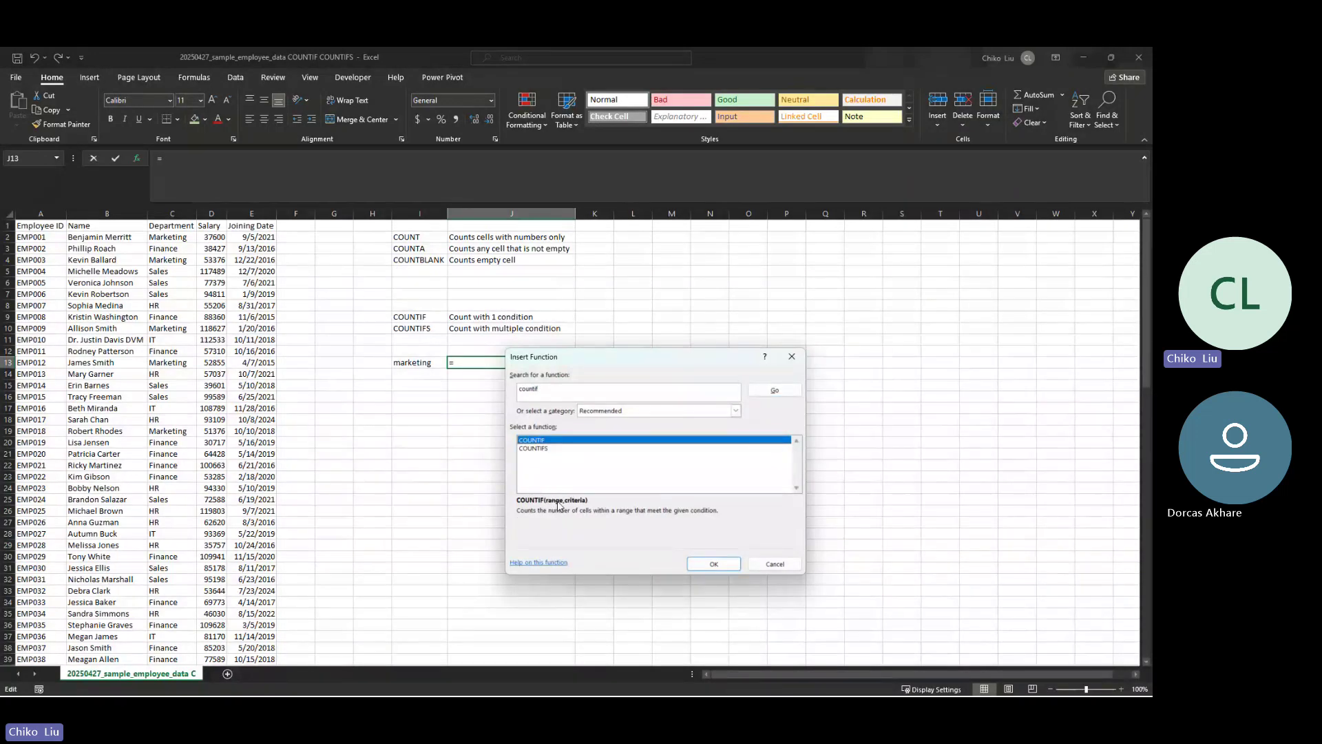
mouse_move(51, 688)
key(Escape)
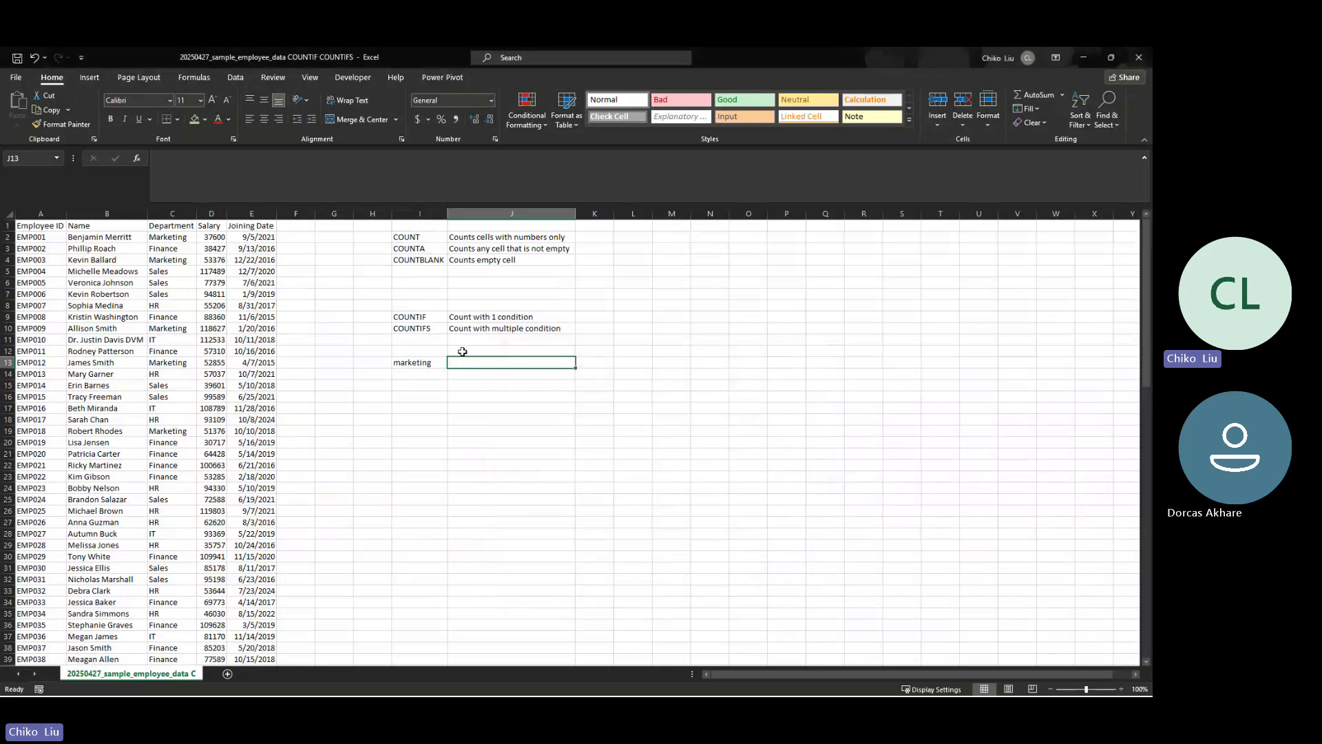
Enter the note "I want to know number of staff in marketing dept" in cell J12
click(462, 351)
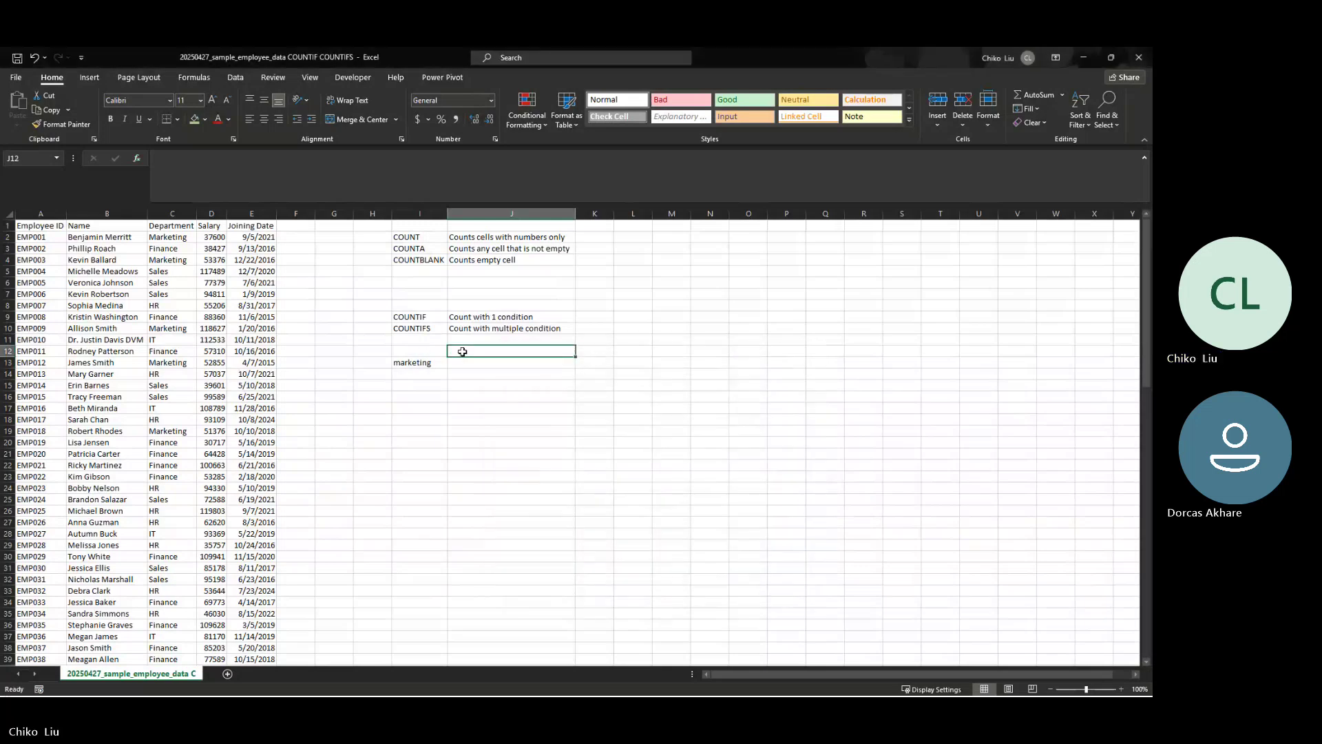
text(=)
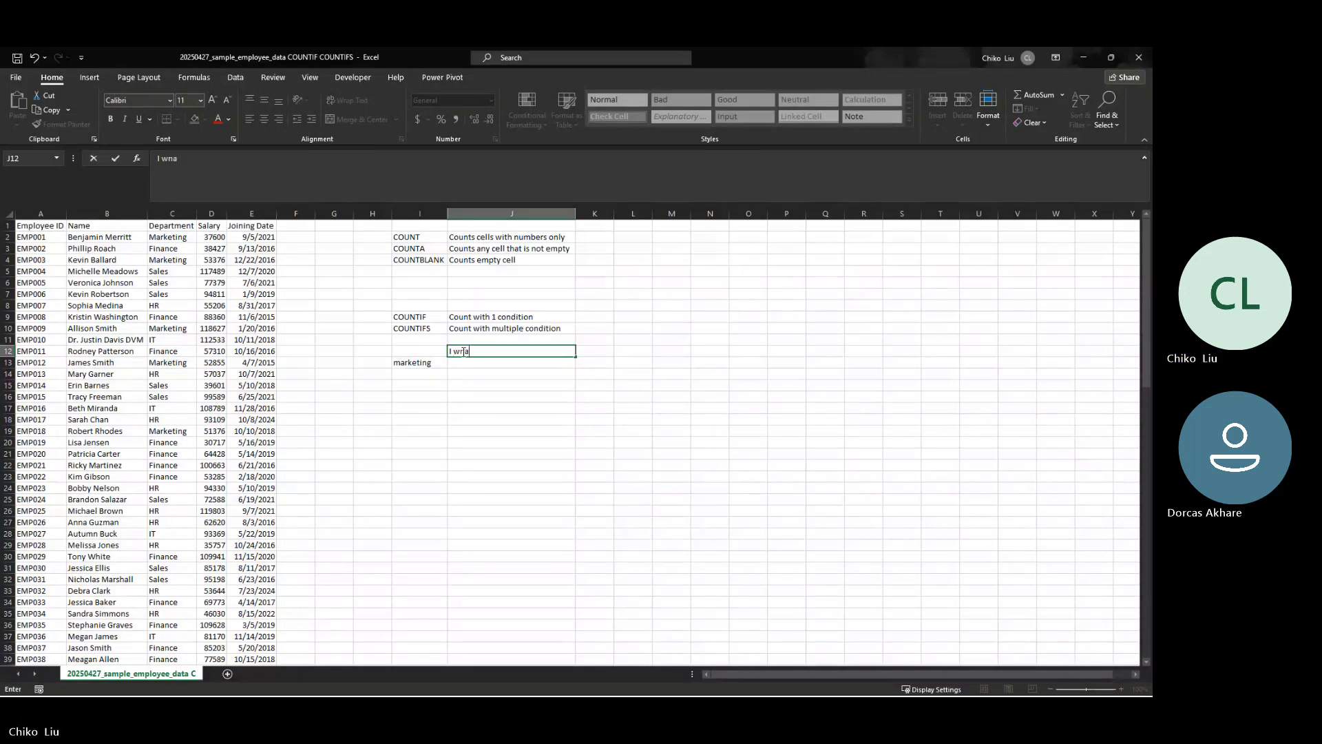
key(BackSpace)
key(BackSpace)
text(ant to kn)
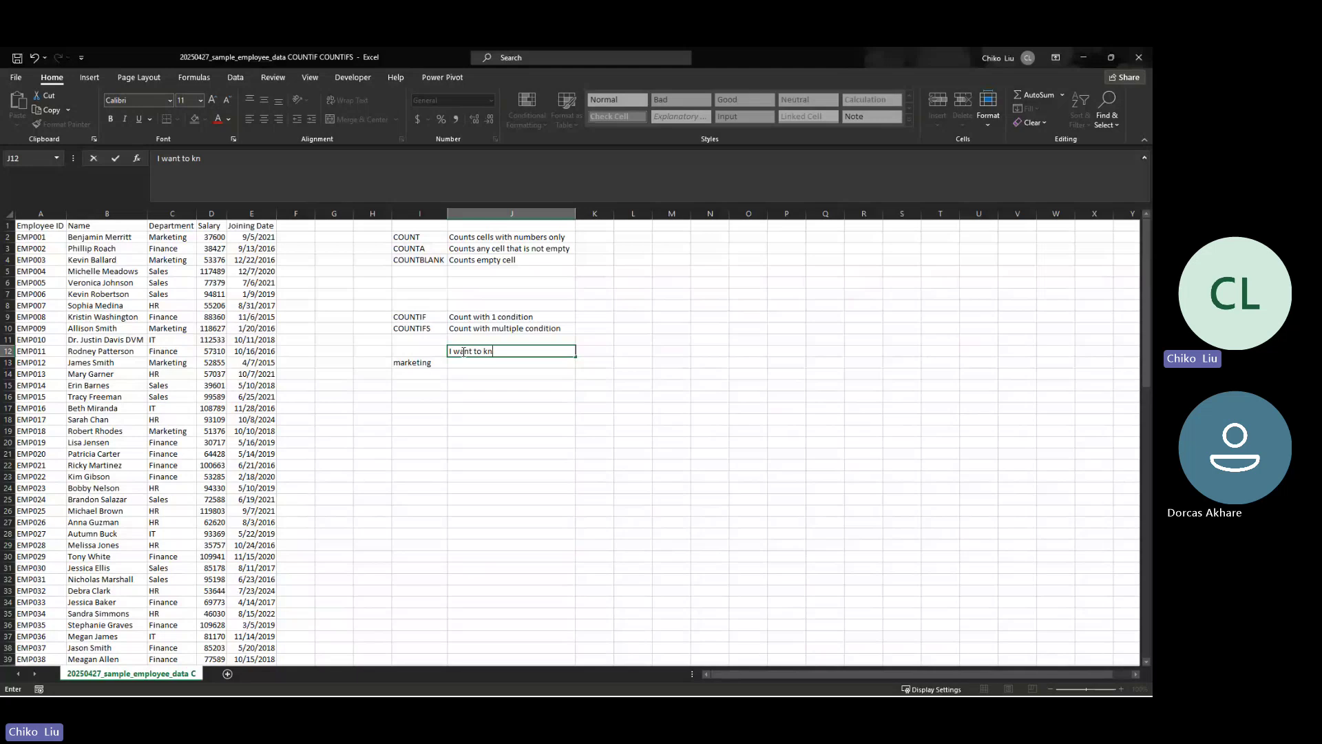
text(ow muumber of staff in markettin)
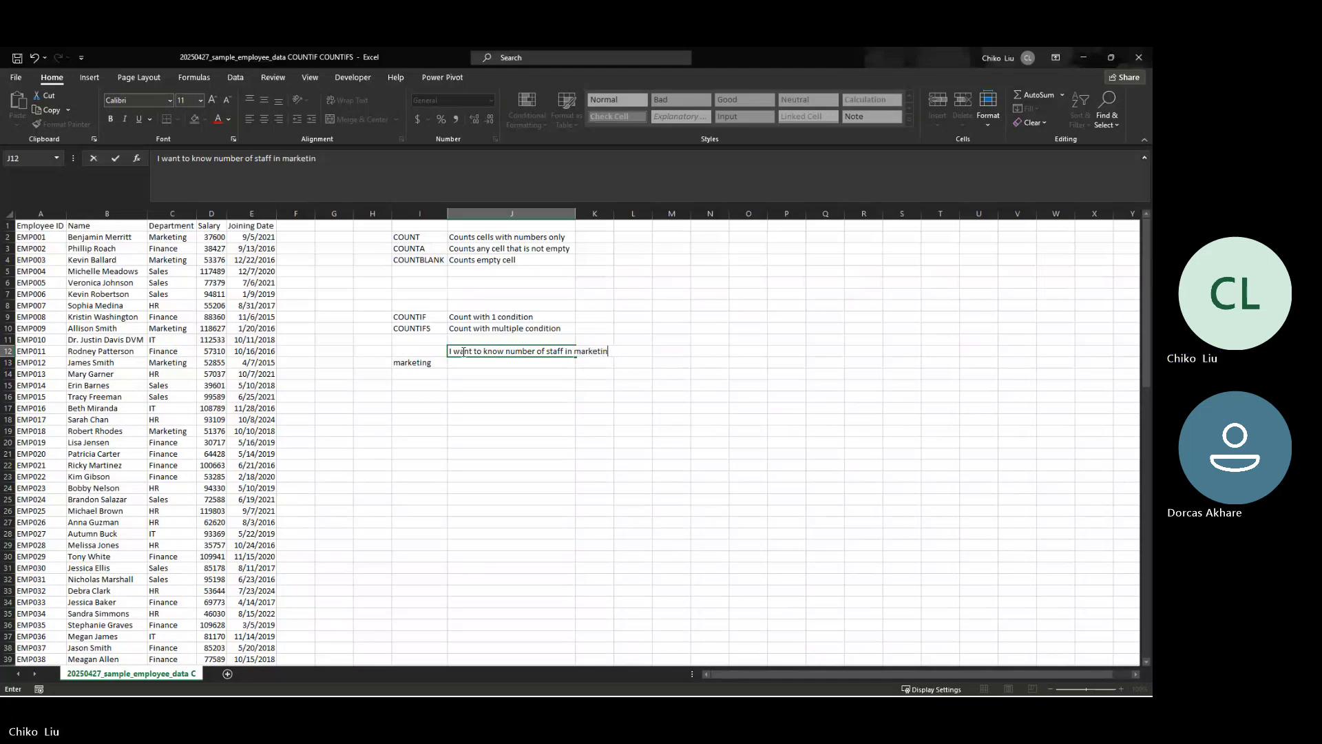
text(g dept)
key(Return)
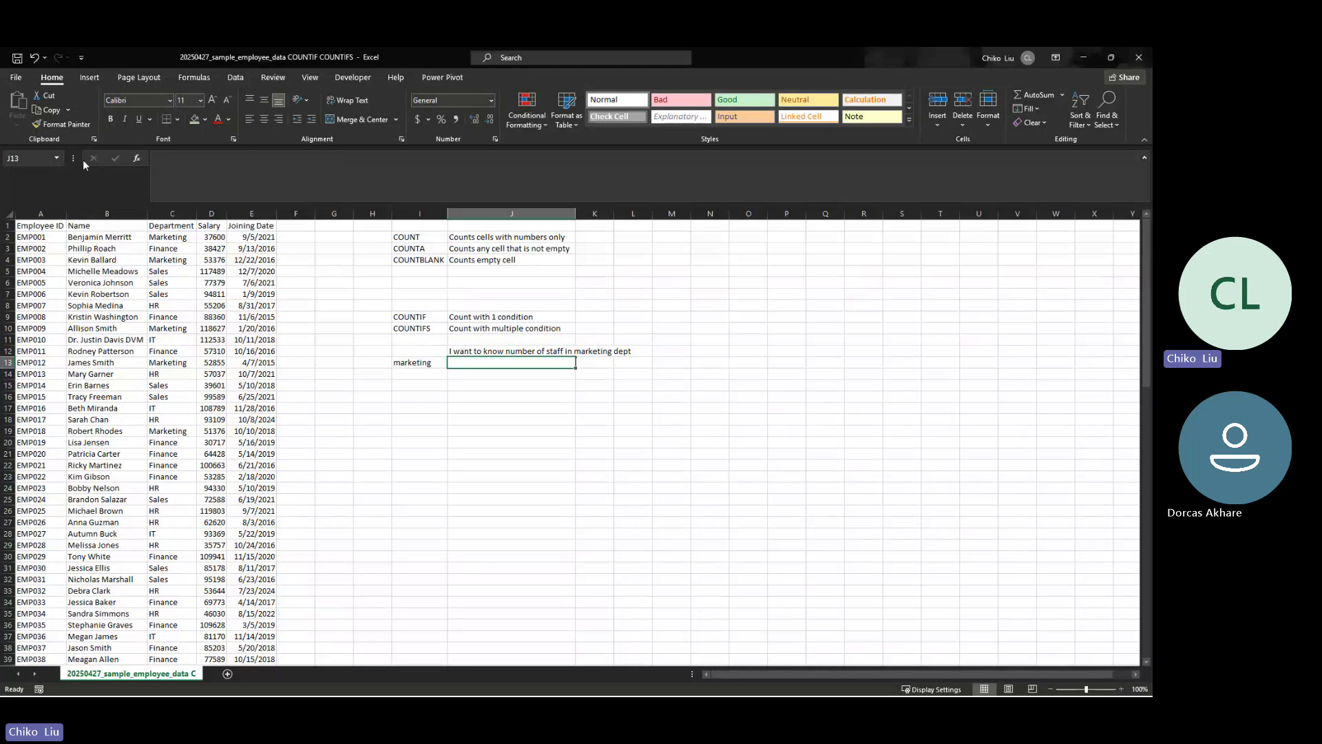
Search the function list for "countif" and insert the COUNTIF function into cell J13
click(137, 159)
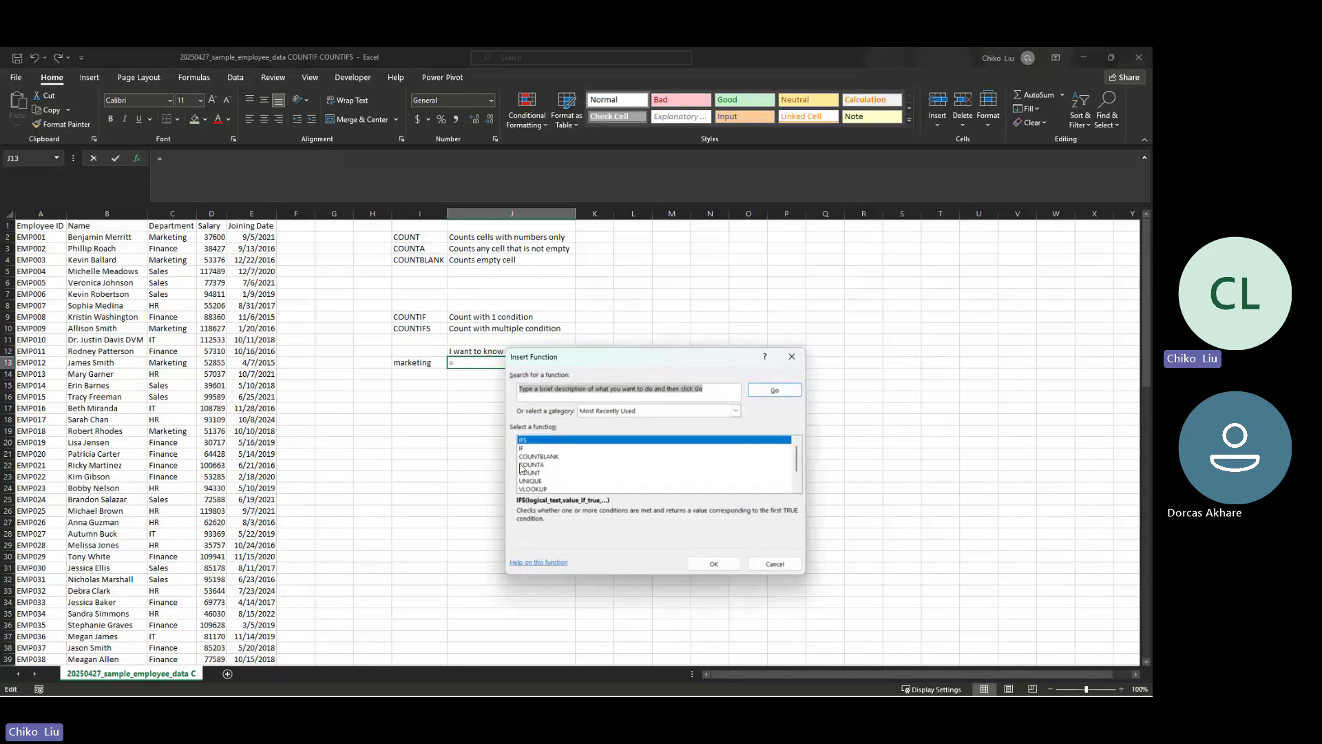
text(countif)
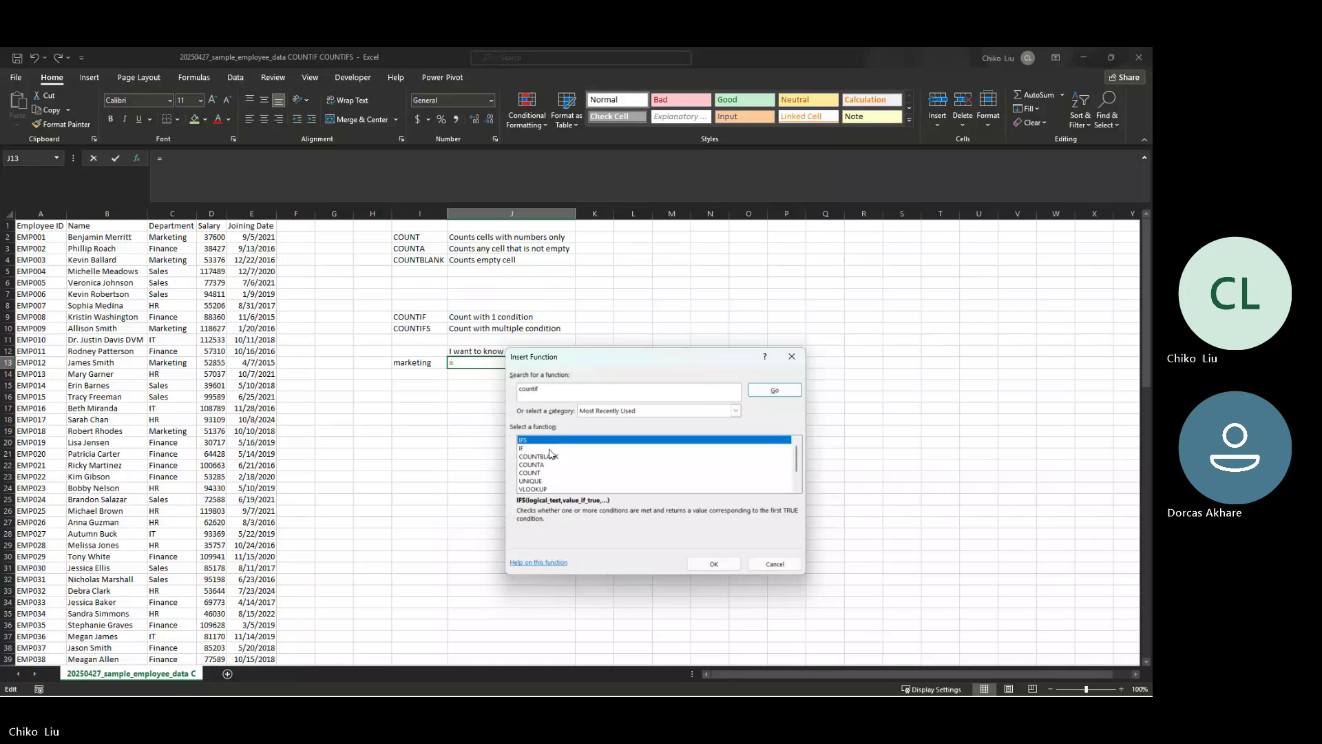
key(Return)
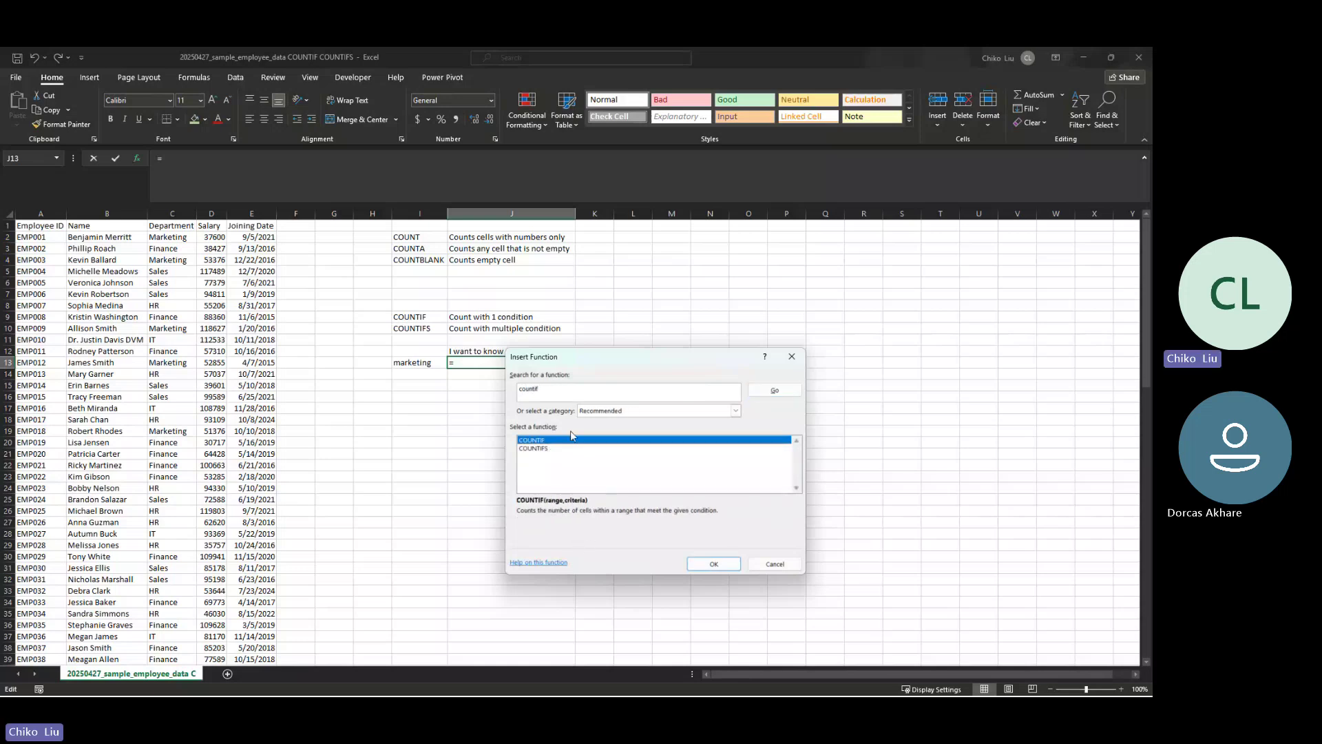
drag(627, 358, 677, 312)
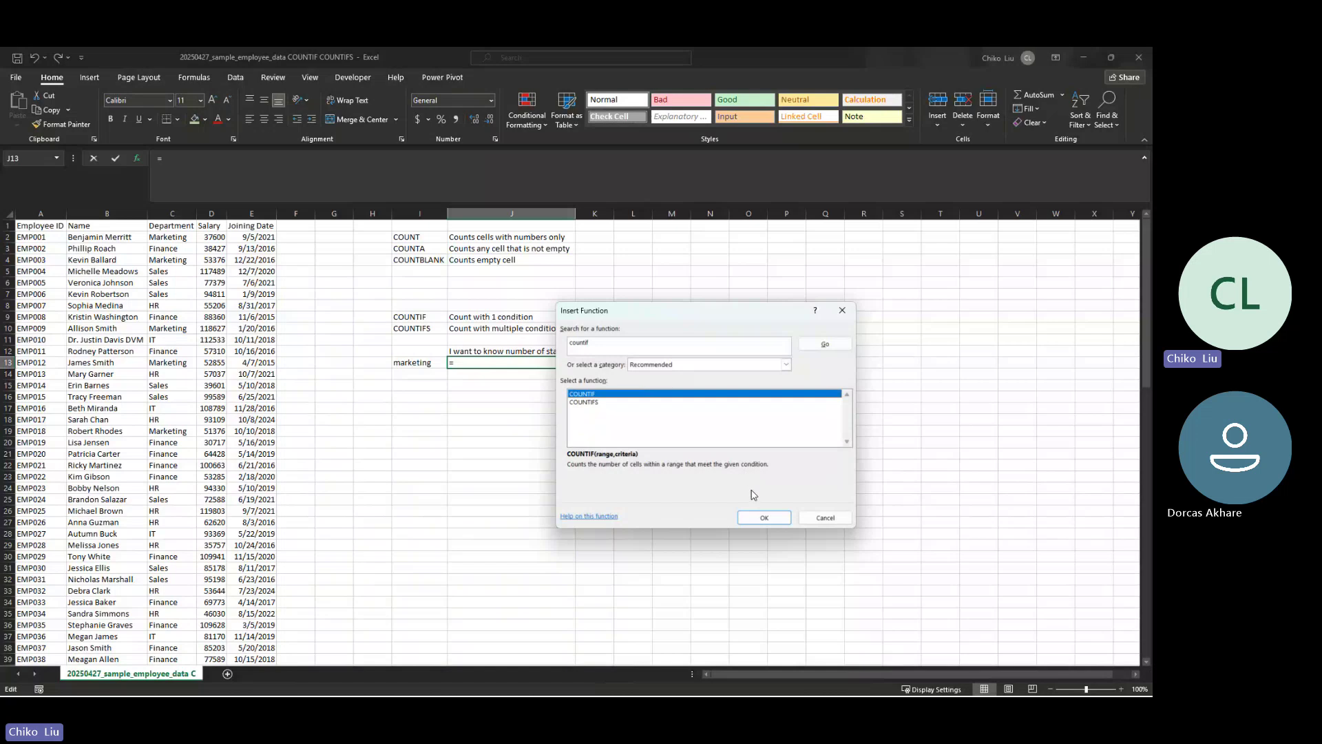
click(763, 517)
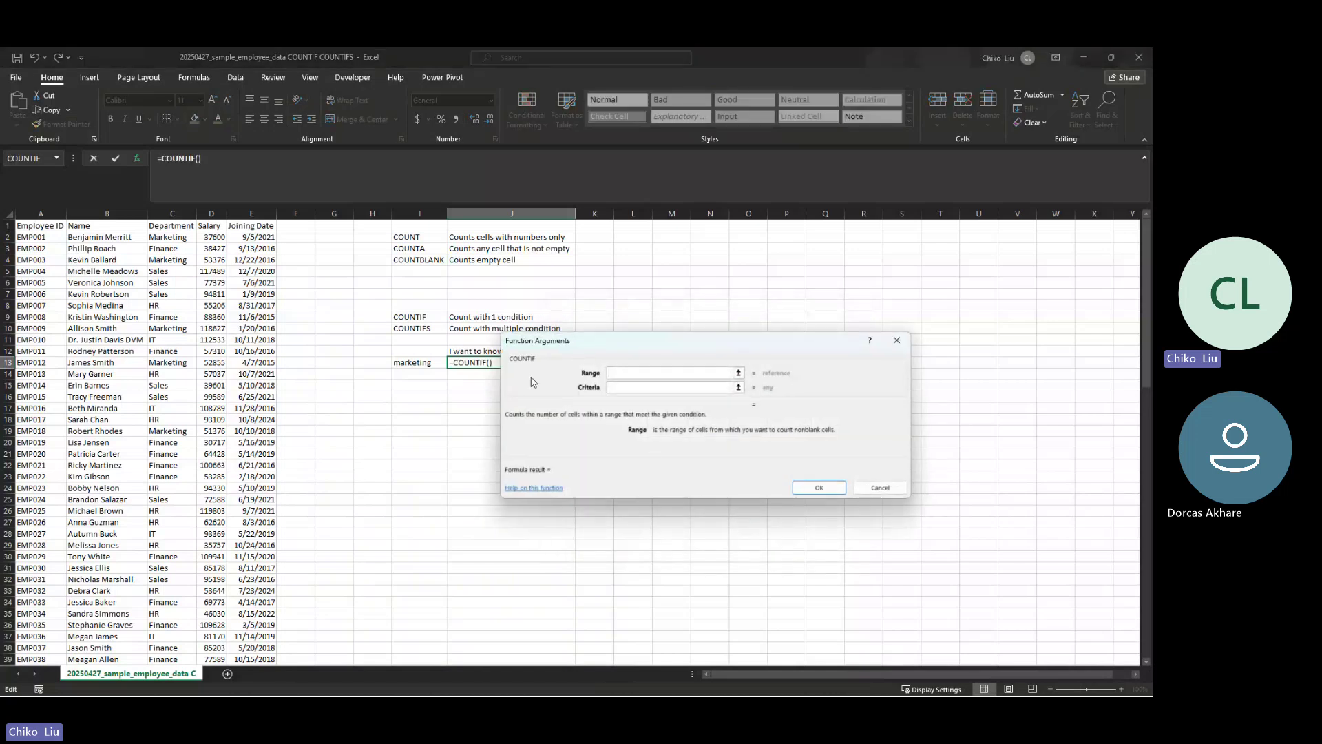
Set the COUNTIF range to the Department values as the absolute reference $C$2:$C$101
click(177, 239)
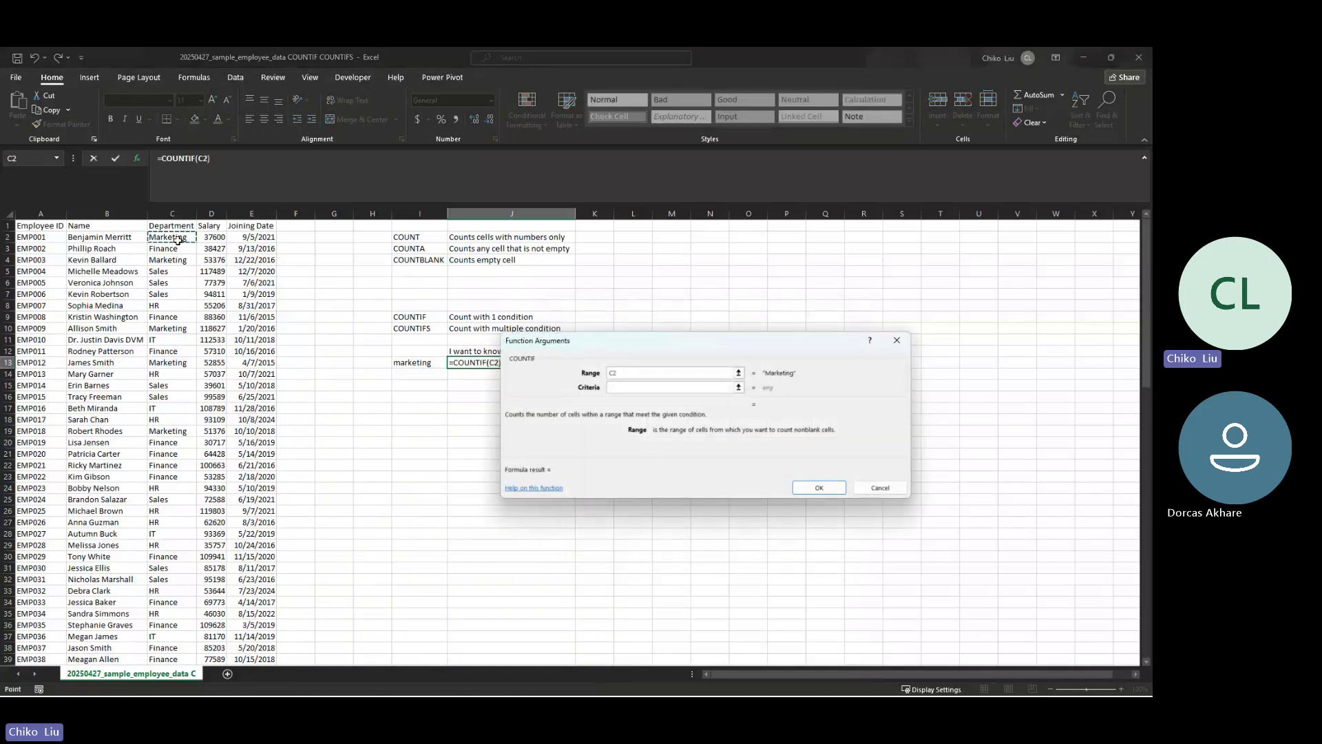
key(ctrl+shift+Down)
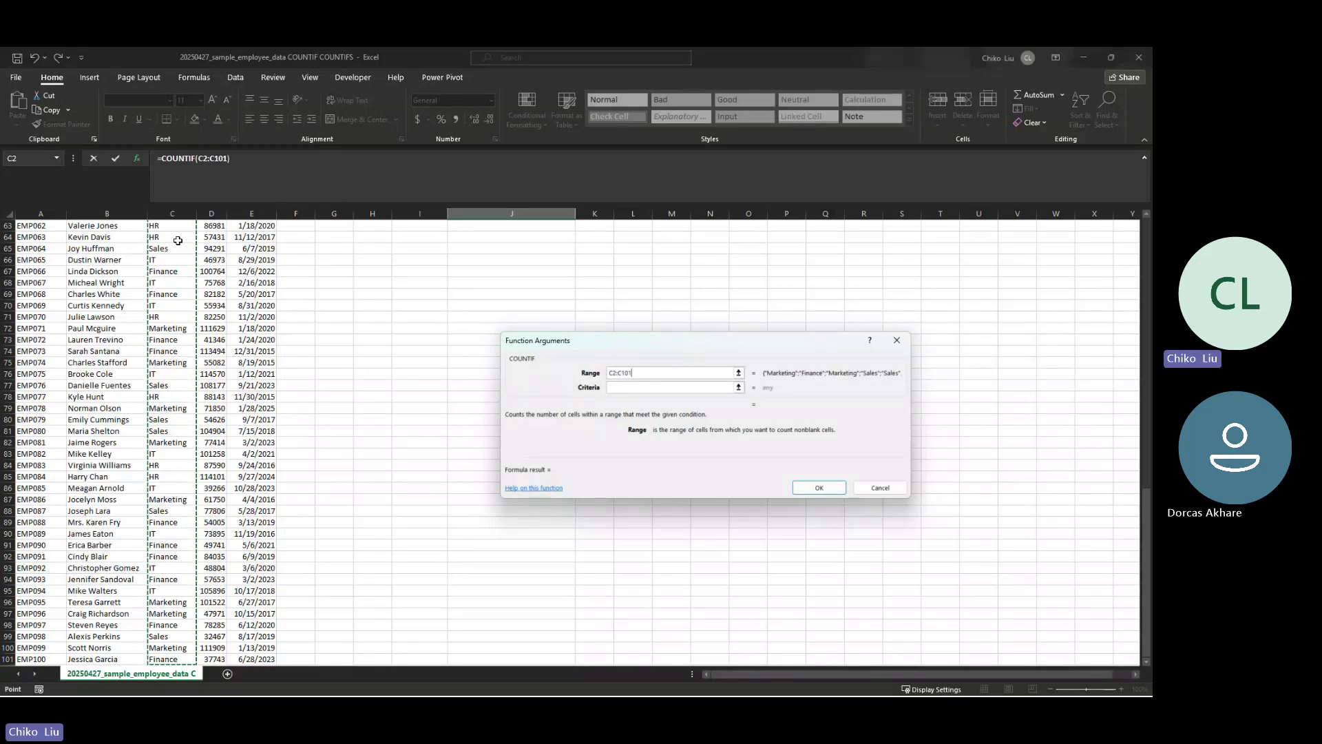
key(F4)
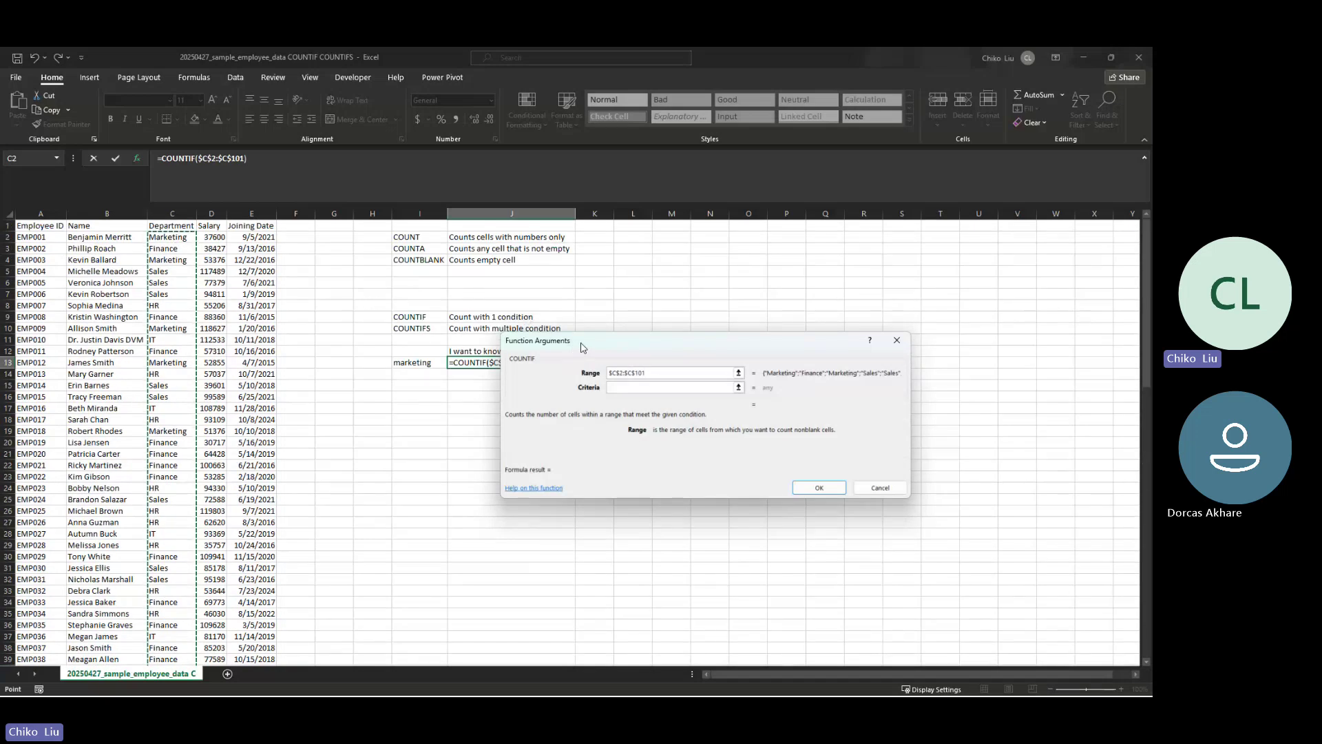
drag(581, 346, 655, 315)
Complete the COUNTIF with the criterion "Marketing" and centre cell J13 horizontally and vertically
click(684, 355)
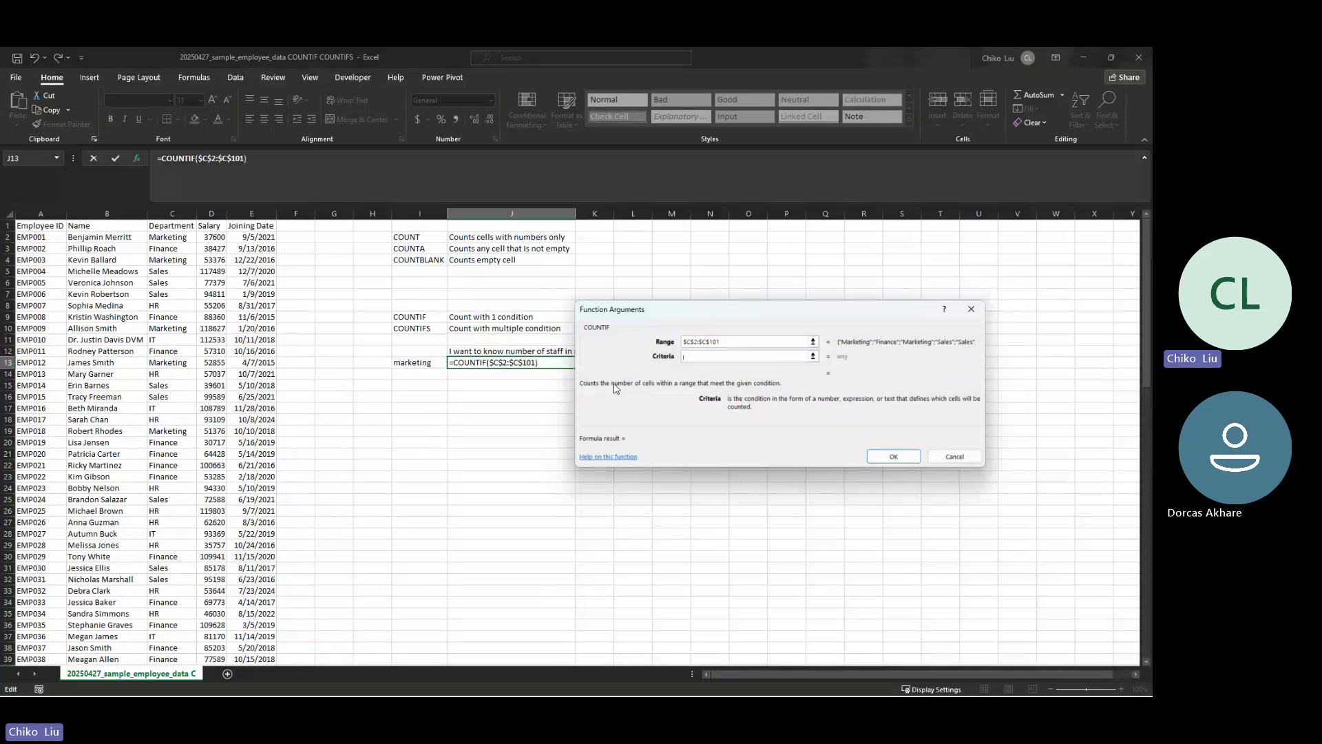
text(Marketti)
key(BackSpace)
key(BackSpace)
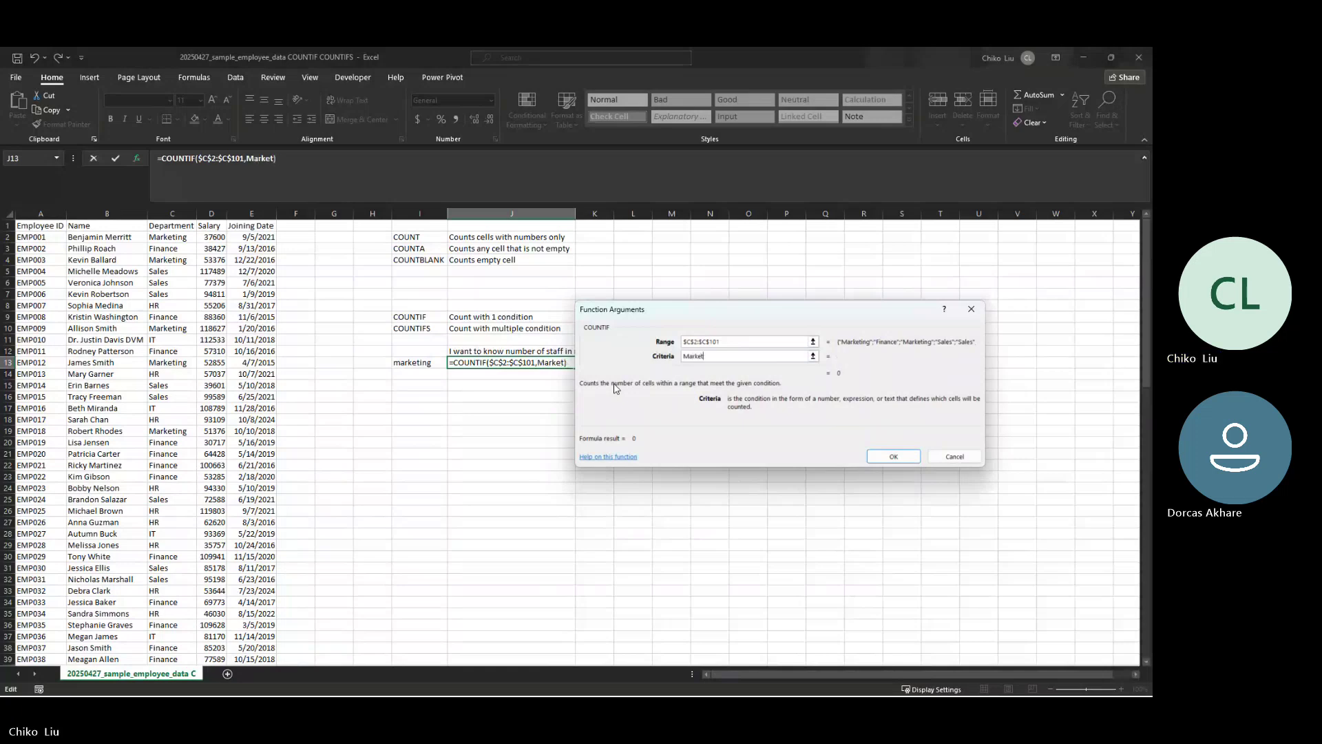
text(ing)
key(Return)
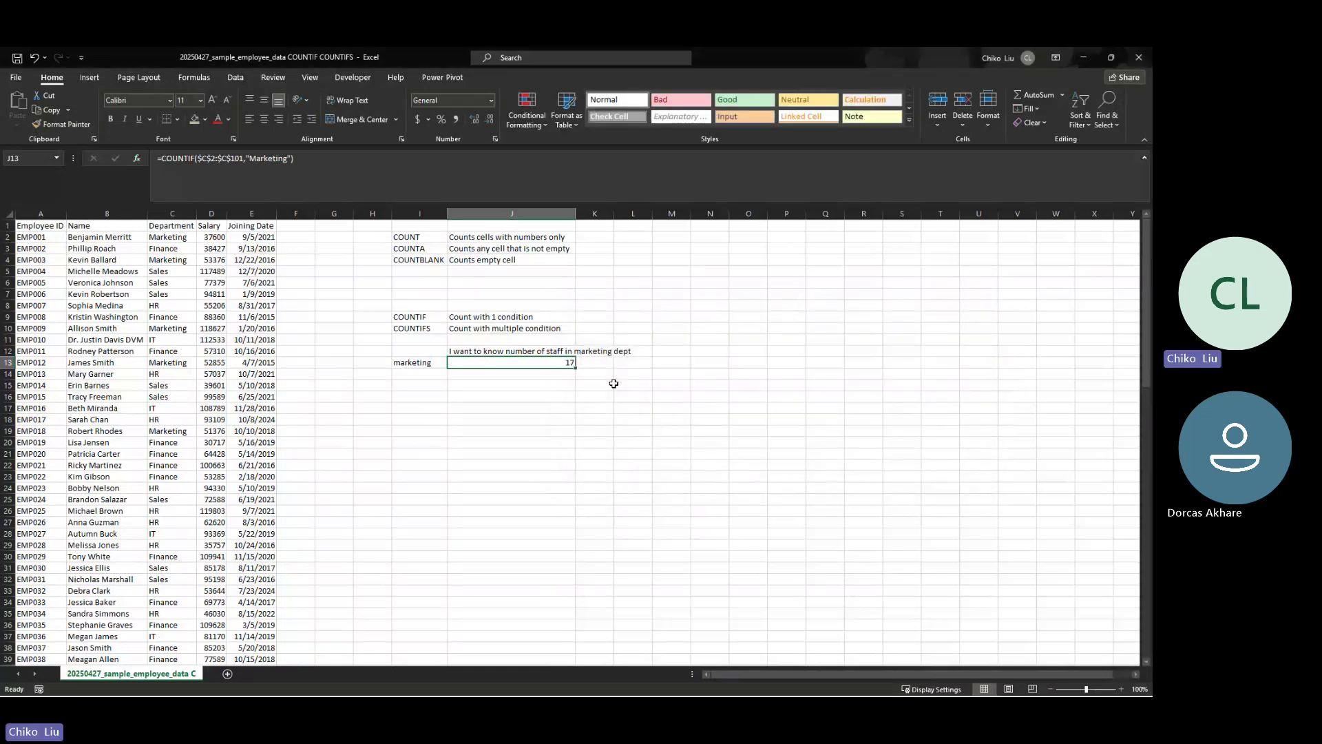
click(264, 100)
click(264, 119)
Replace the text criterion in J13's COUNTIF formula with a reference to cell I13
click(136, 158)
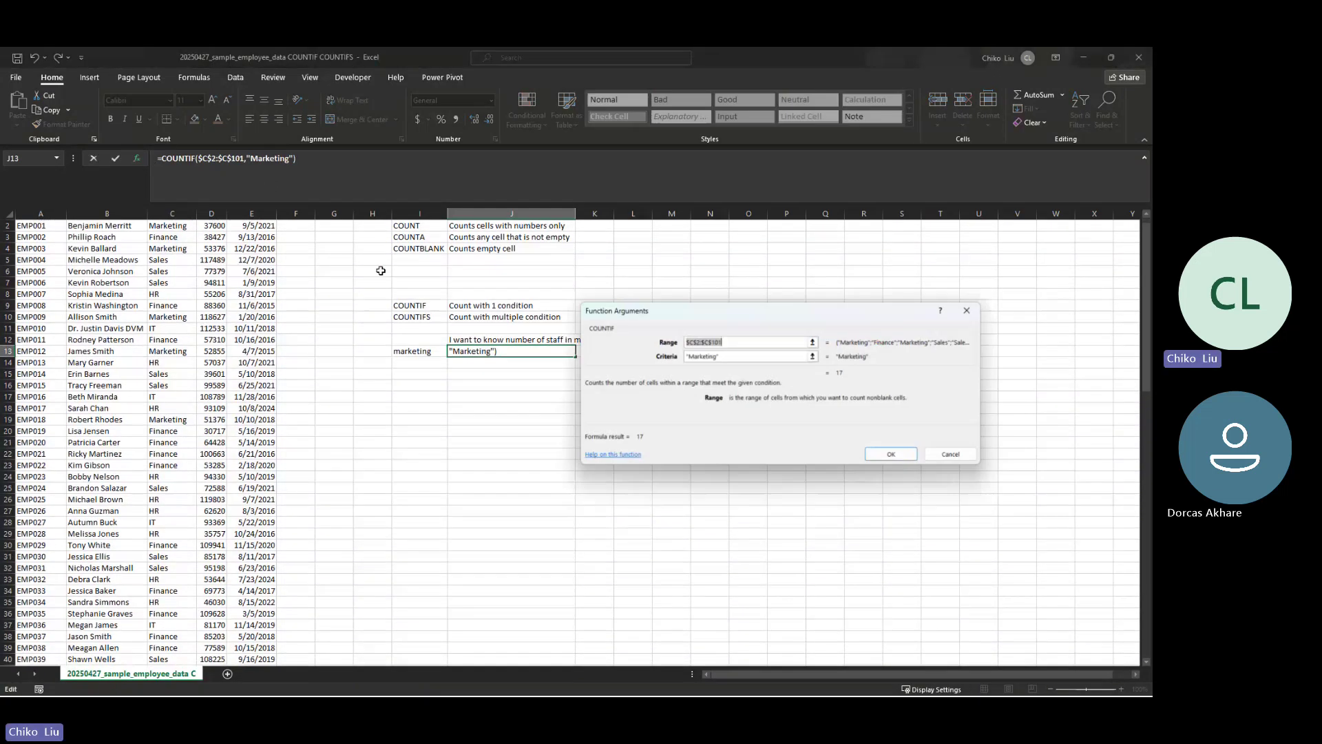
click(727, 355)
drag(727, 355, 685, 355)
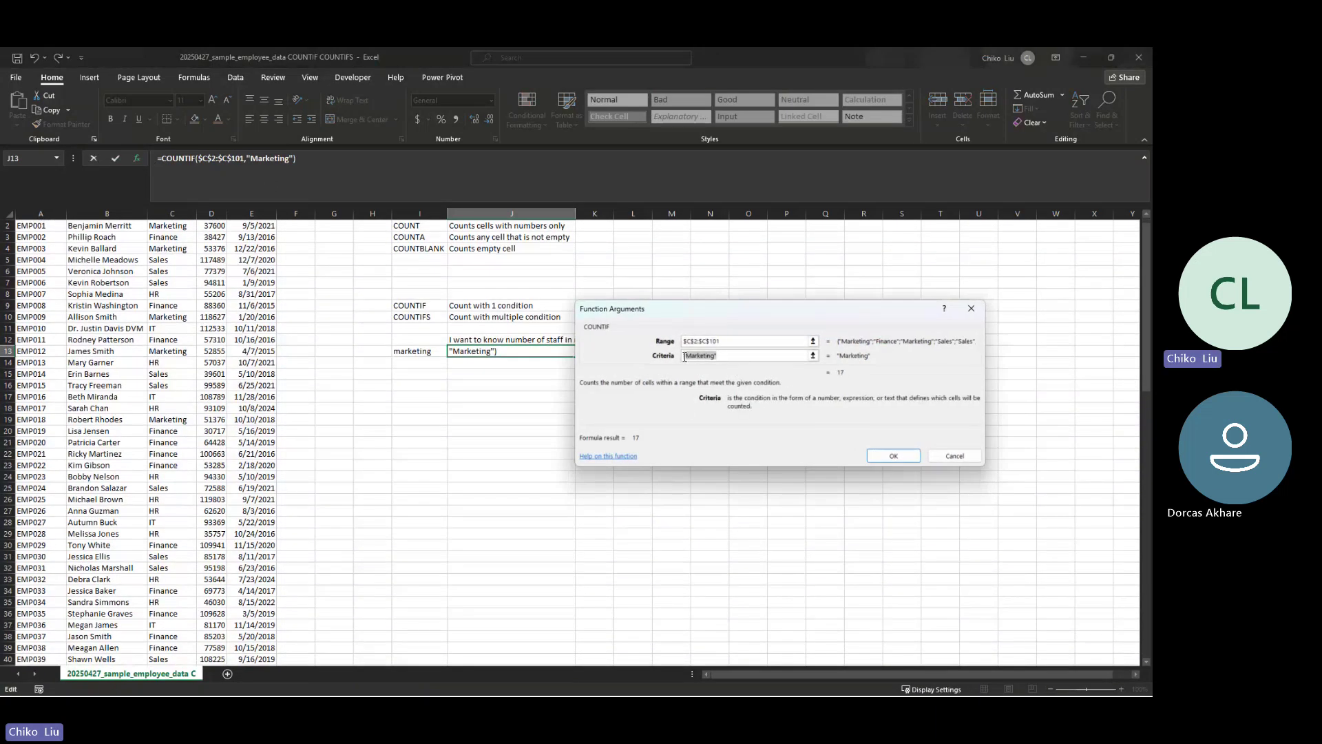
key(BackSpace)
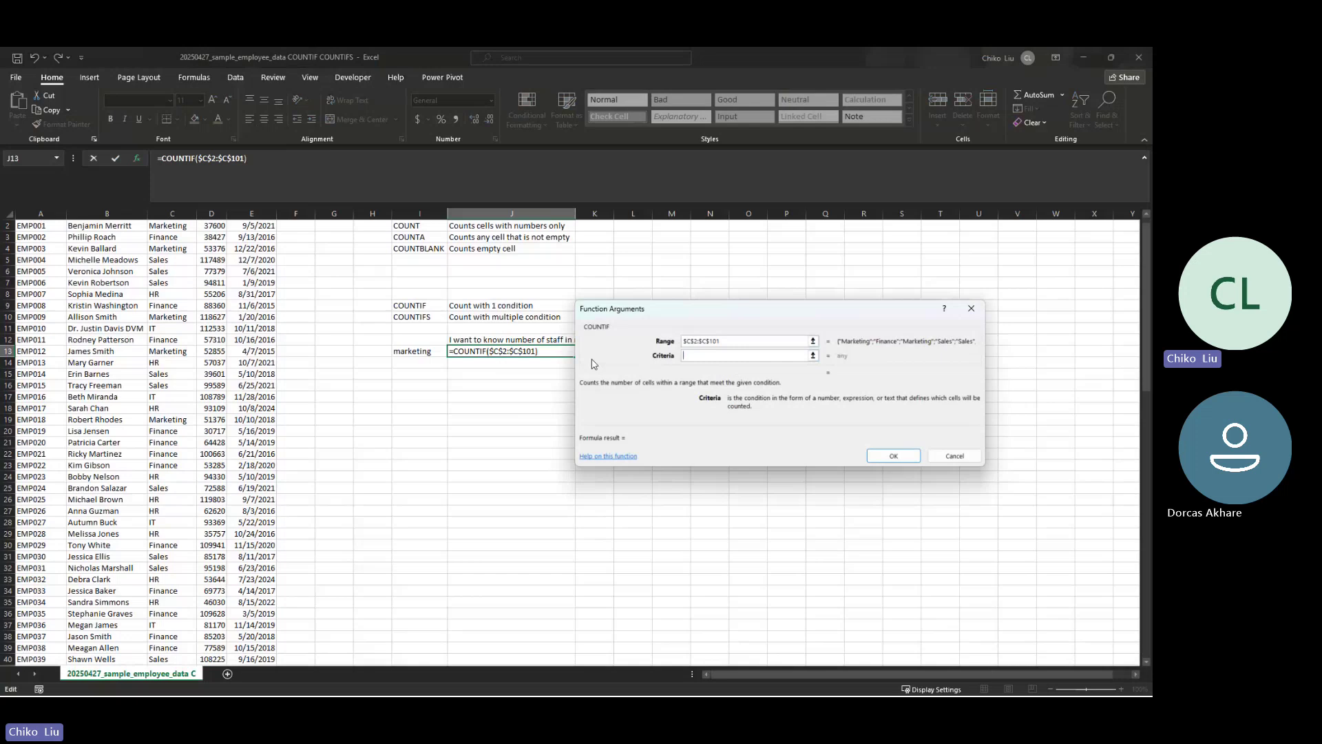
click(420, 352)
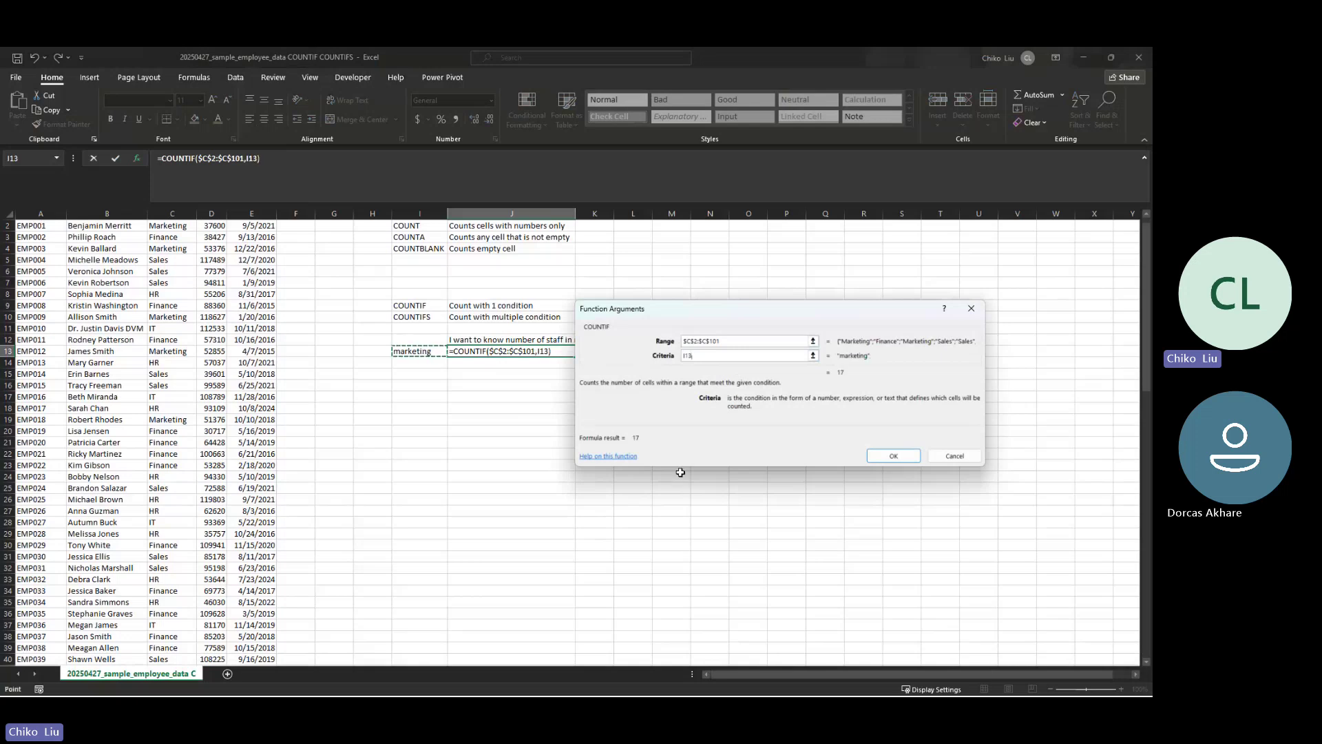
key(Return)
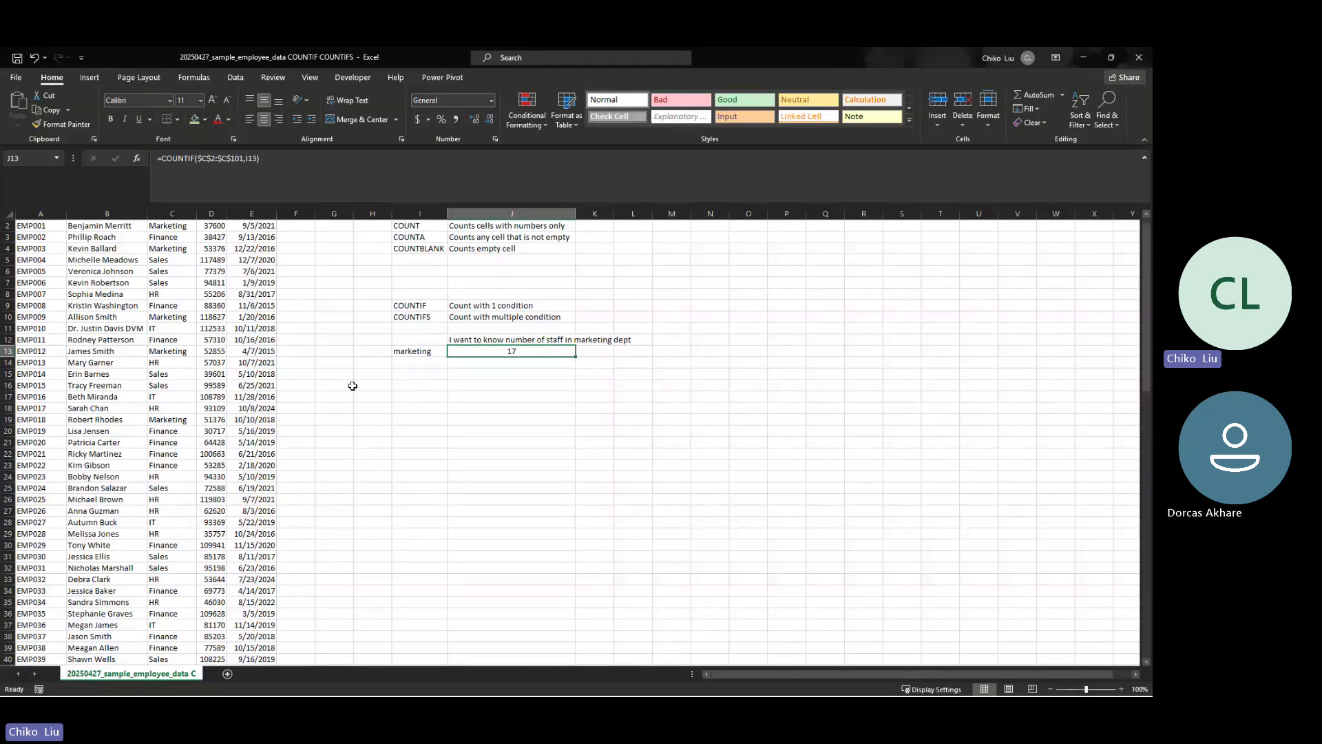
scroll(344, 384, up, 1)
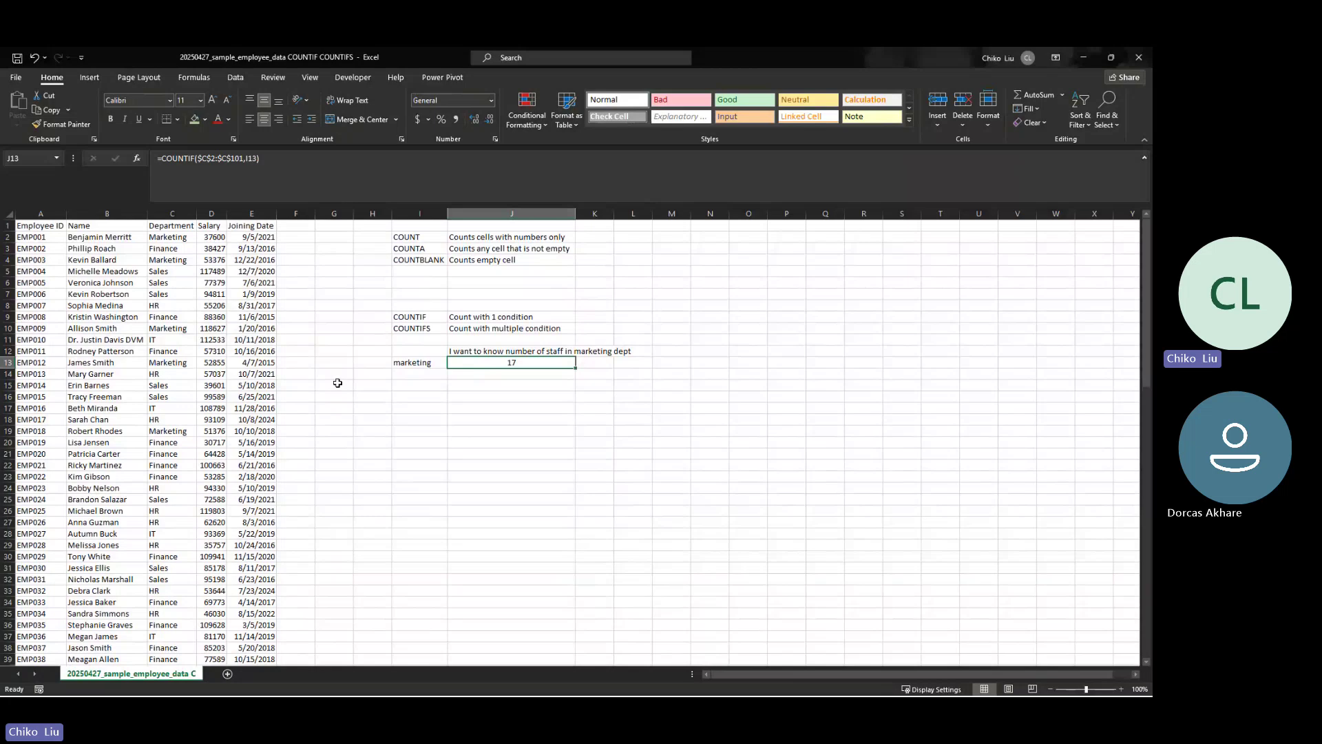
Enter the headers "Department" in O1 and "Number of Staff" in P1, and fit the column widths to them
click(745, 239)
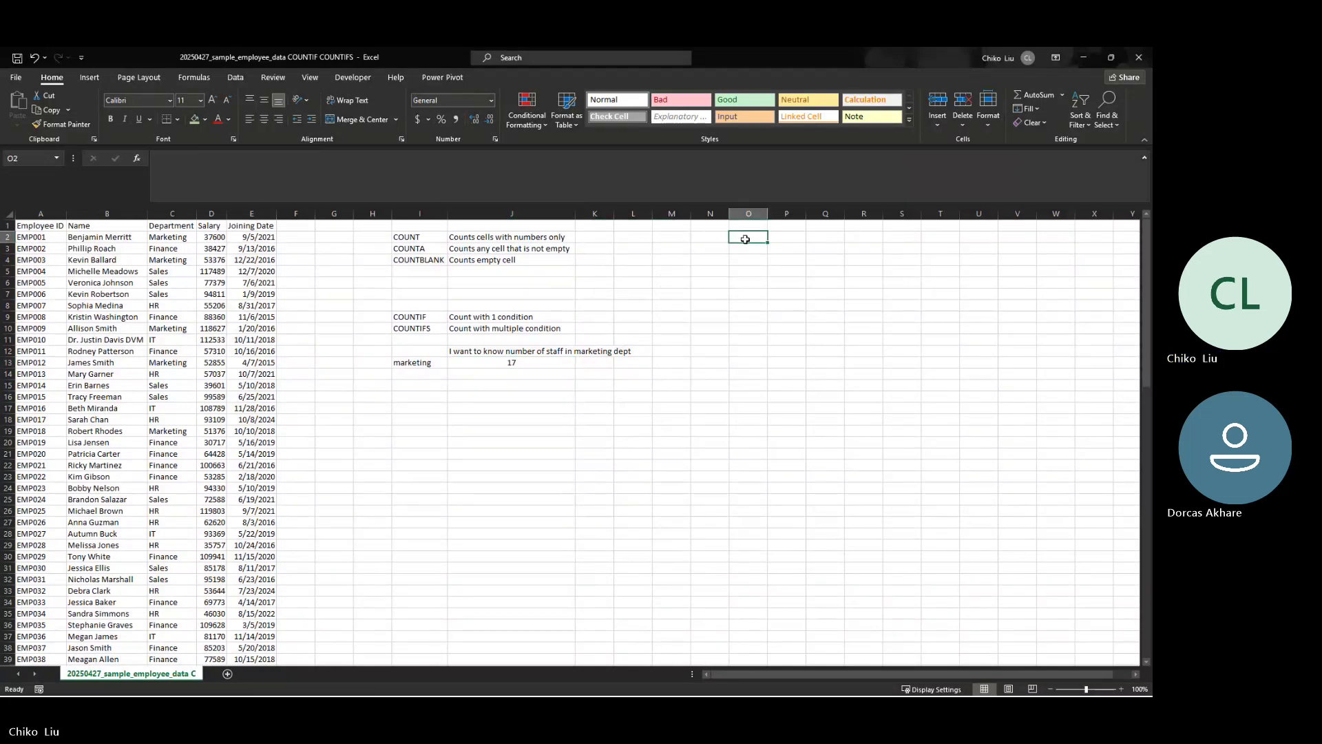
key(Up)
text(Depar)
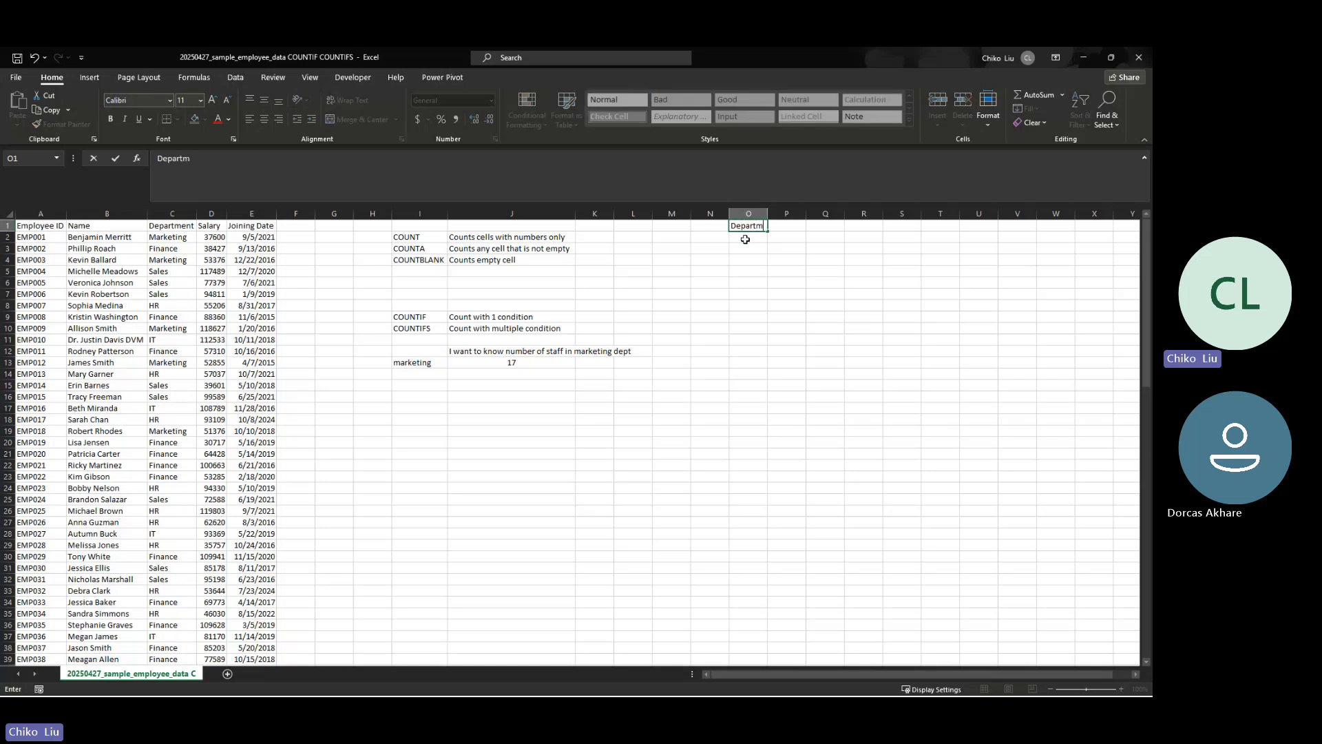
key(Tab)
text(Nu)
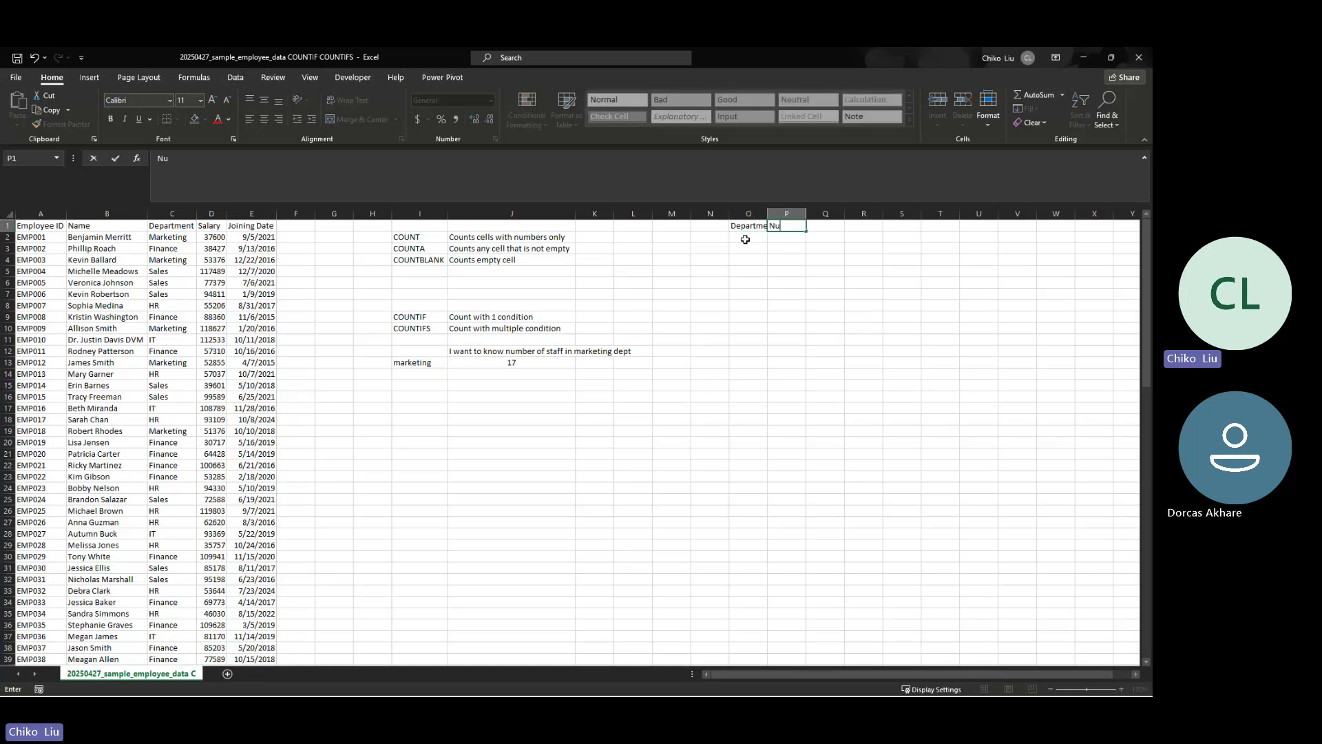
text(mber of Staff)
key(Return)
key(Up)
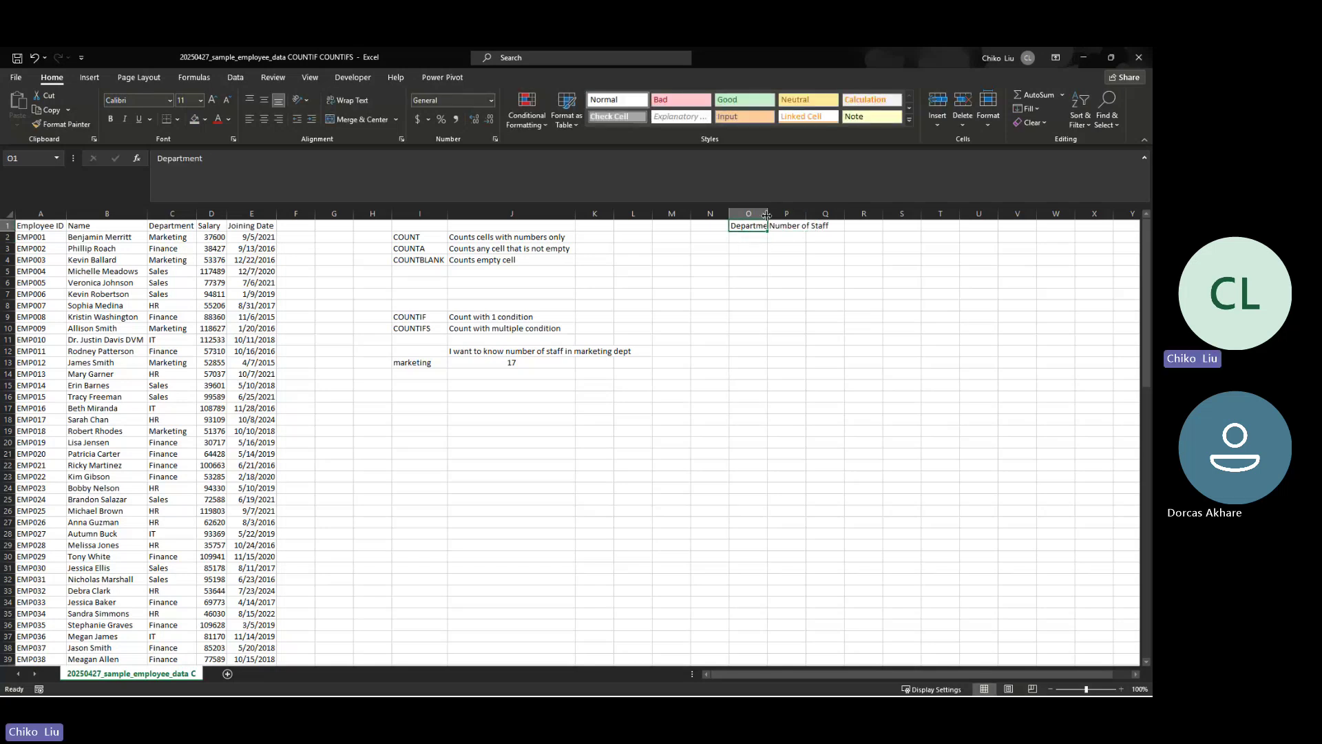
double_click(766, 216)
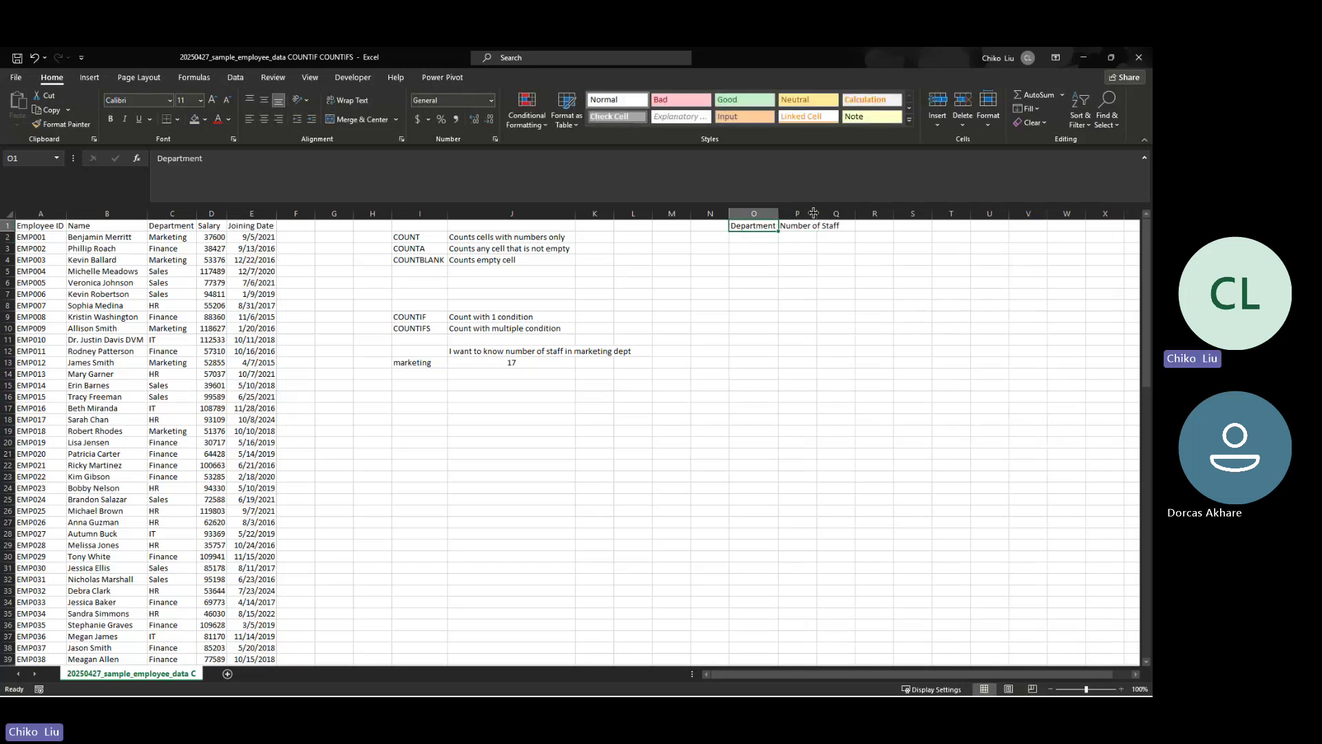
click(769, 237)
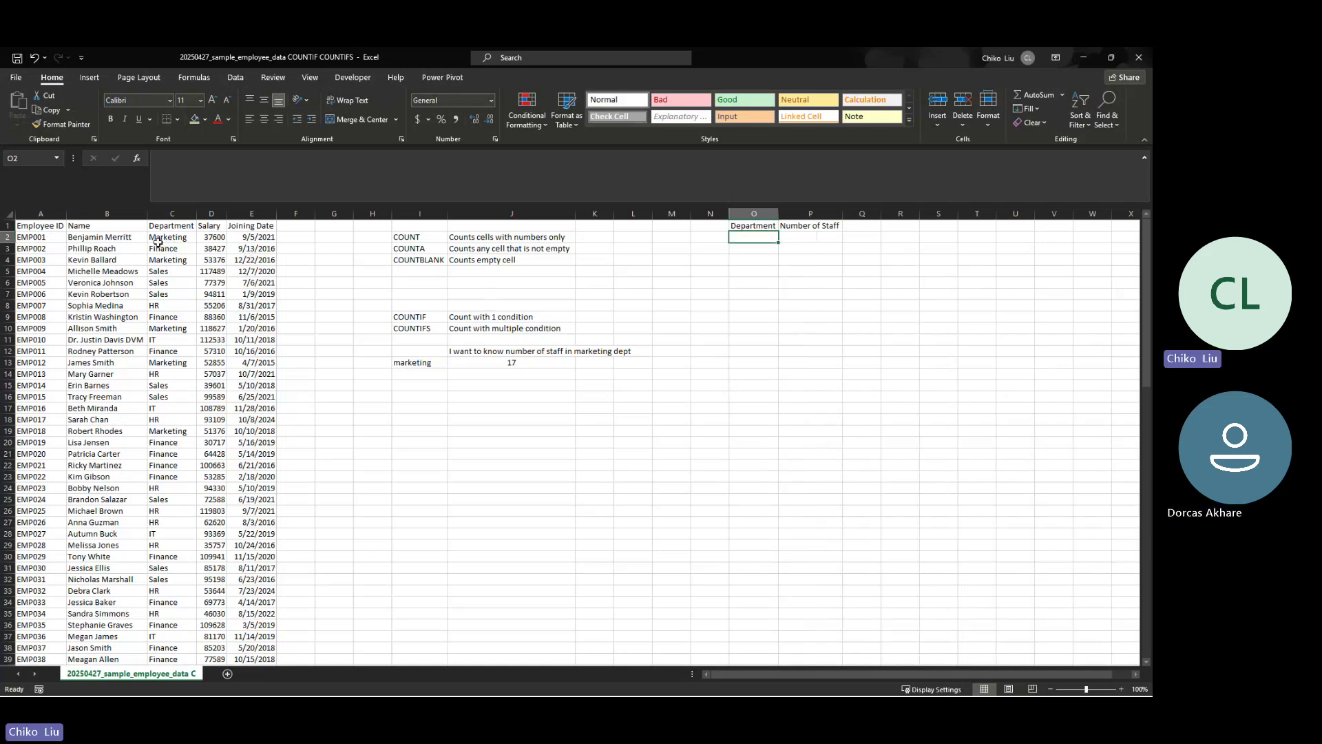
Copy the whole Department column C1:C101, including its header, and paste it at O1
click(170, 224)
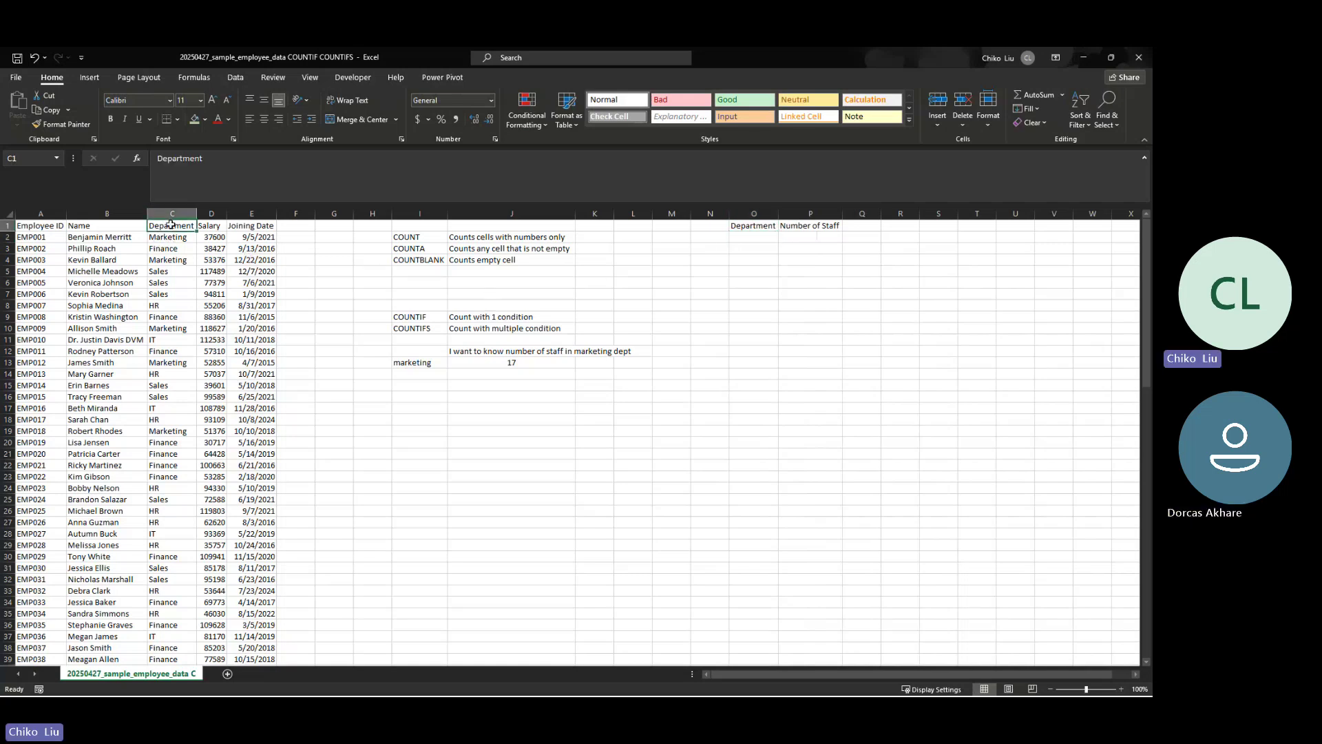
key(ctrl+shift+Down)
key(ctrl+c)
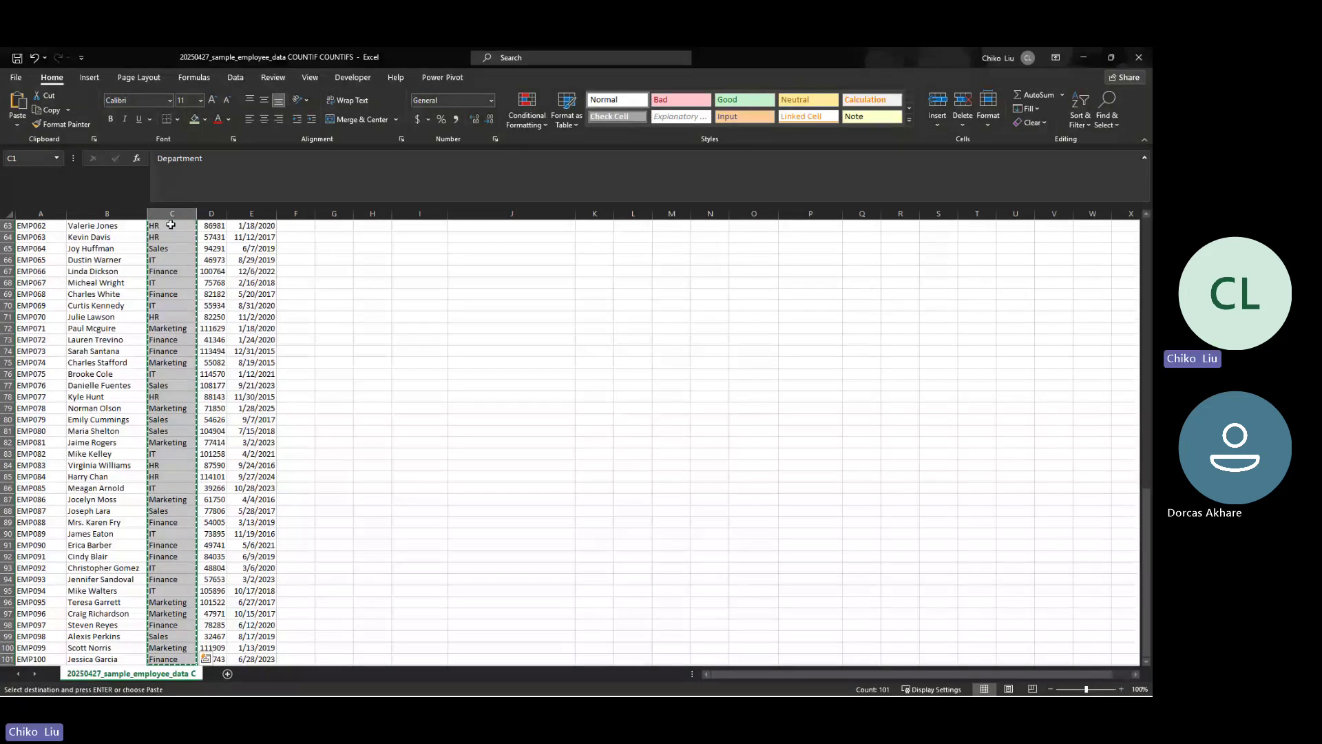
key(ctrl+Up)
click(738, 226)
right_click(738, 226)
click(757, 241)
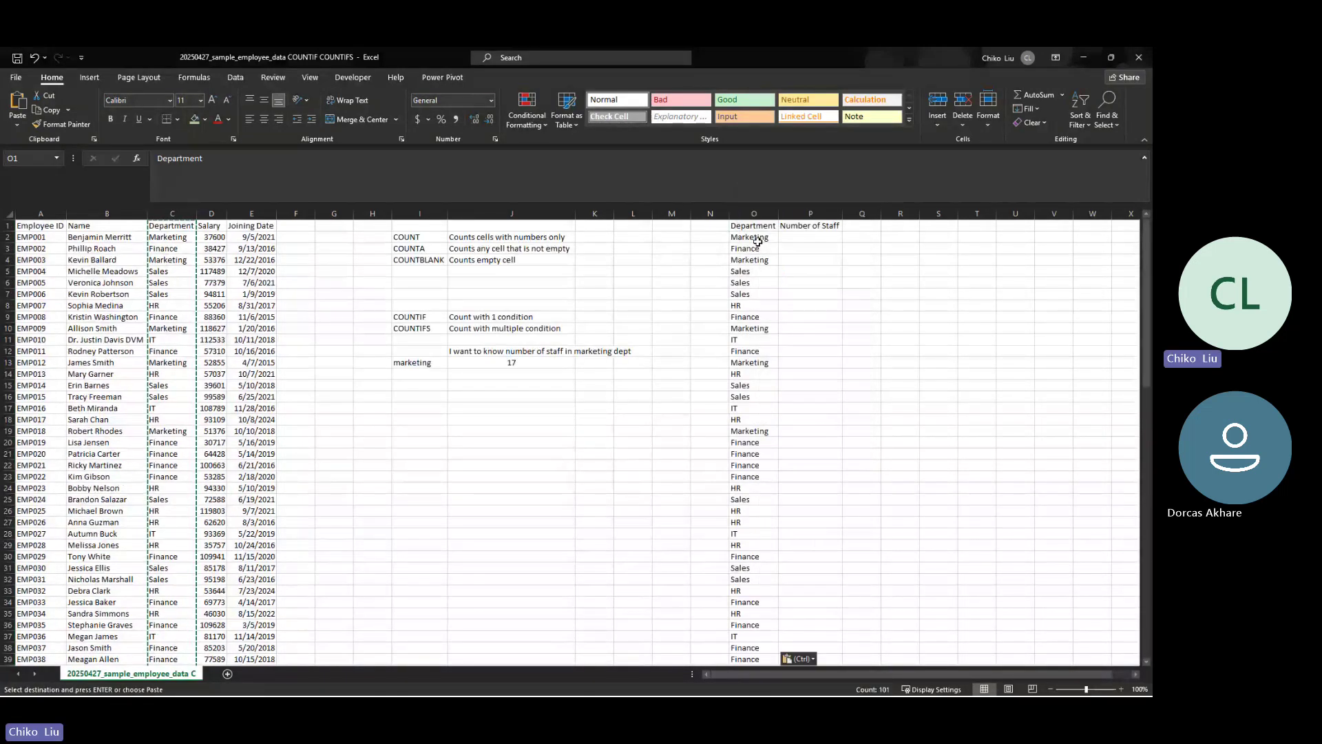
Remove duplicates from column O only, continuing with the current selection
click(739, 212)
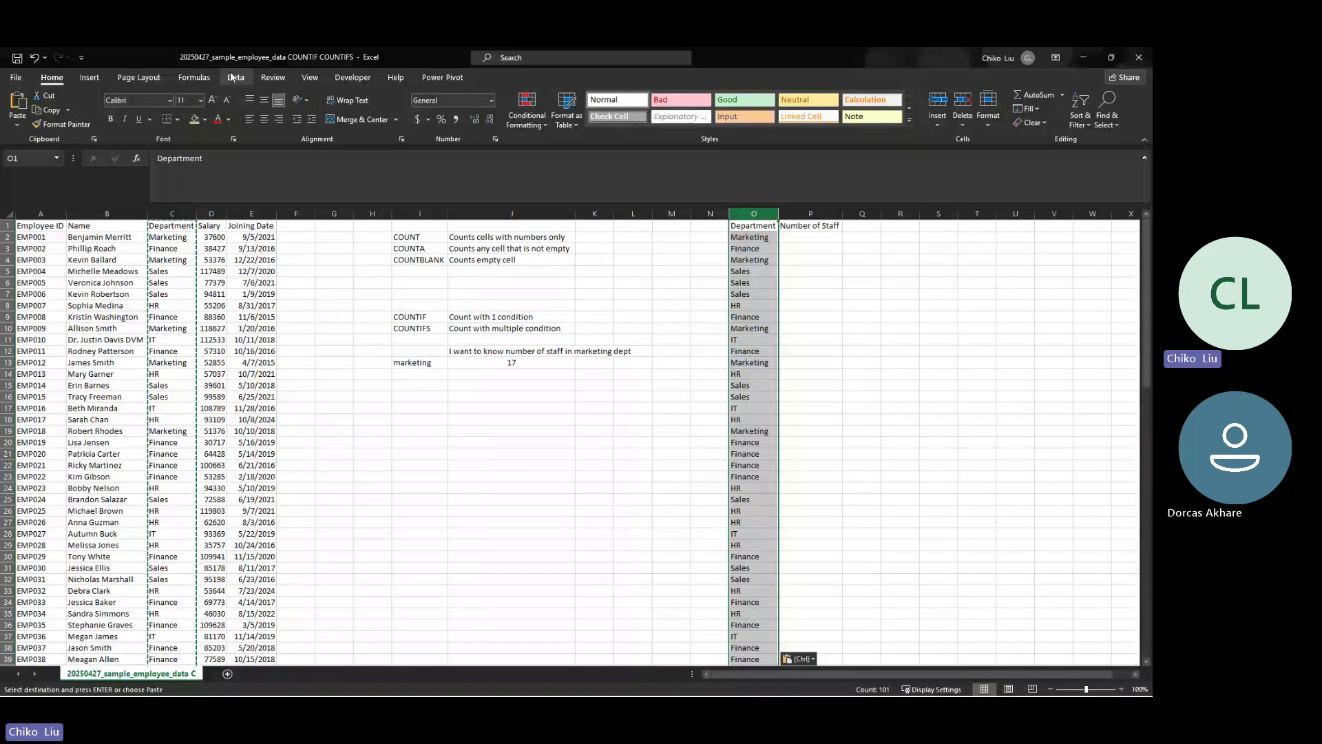
click(236, 78)
click(543, 110)
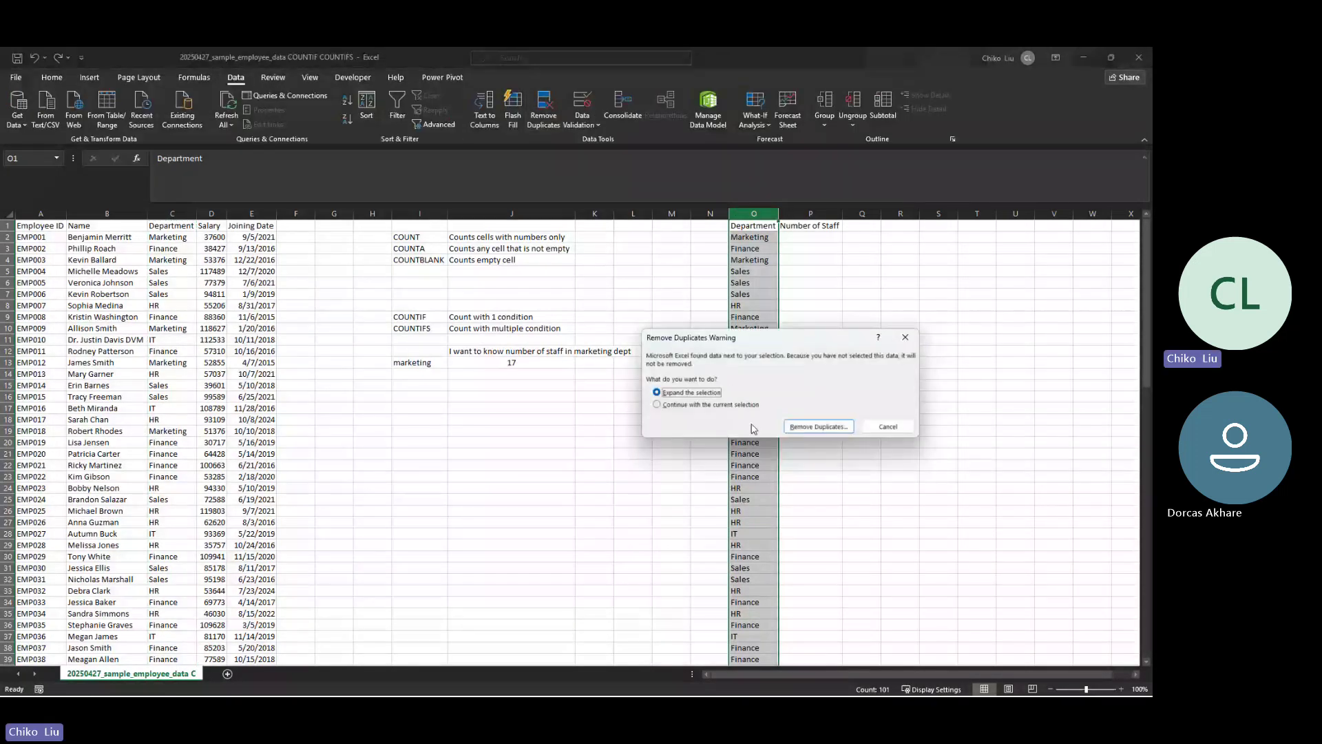
click(727, 406)
click(817, 426)
click(1024, 547)
click(590, 413)
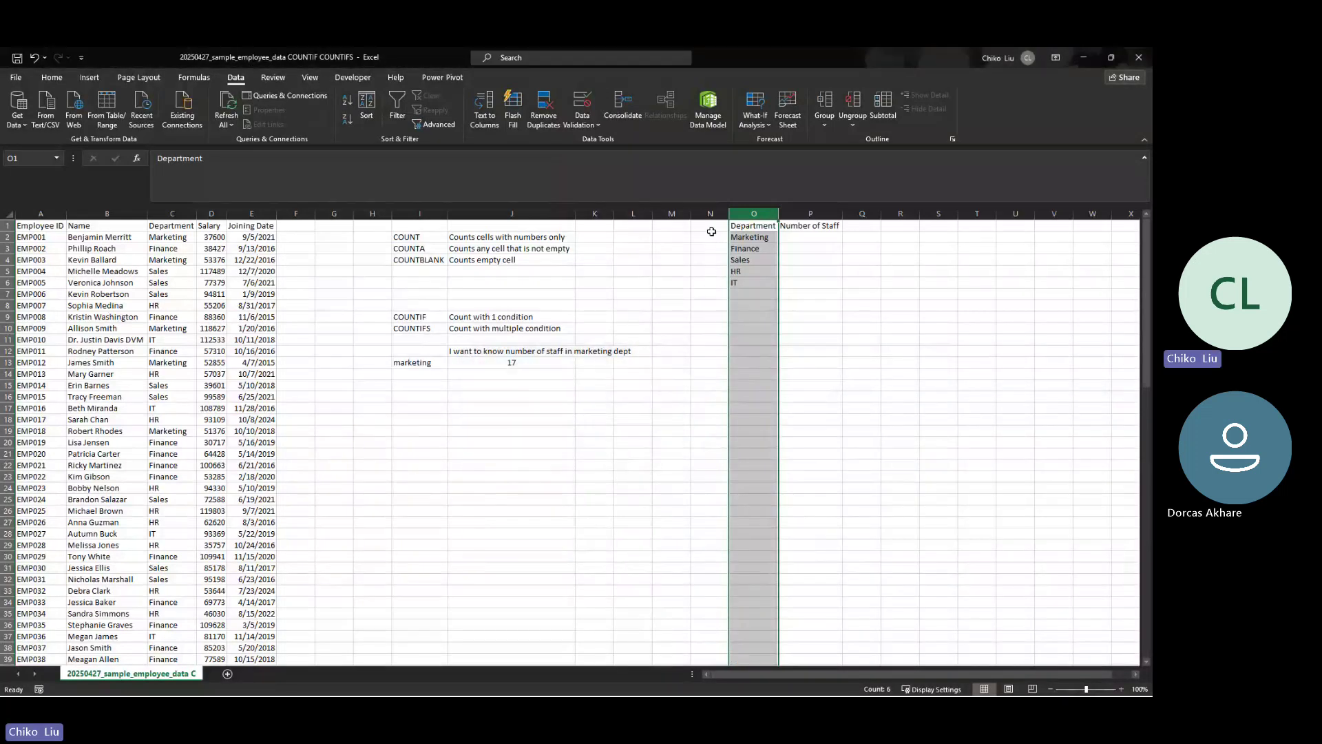
List the distinct departments with =UNIQUE(C1:C101) in N1 and fit column N to its contents
click(710, 232)
text(=un)
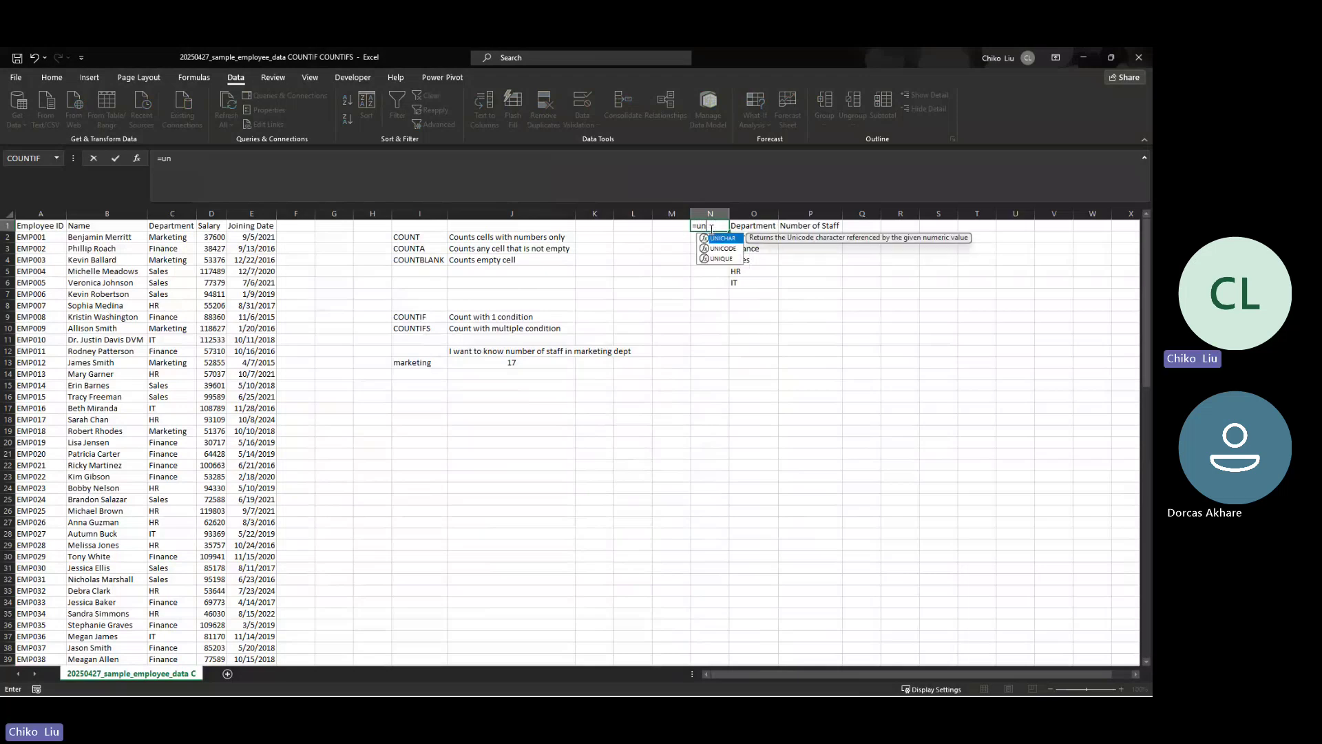
key(Down)
key(Down)
key(Tab)
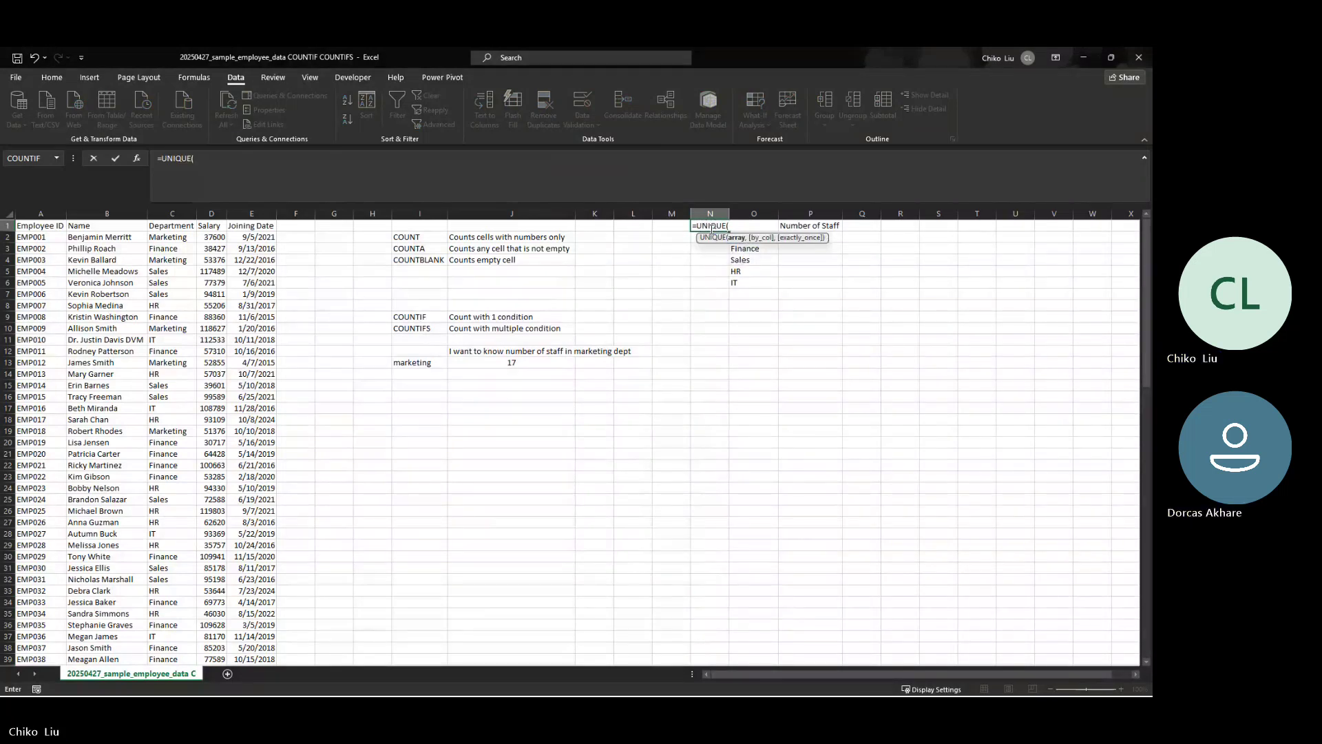
click(160, 226)
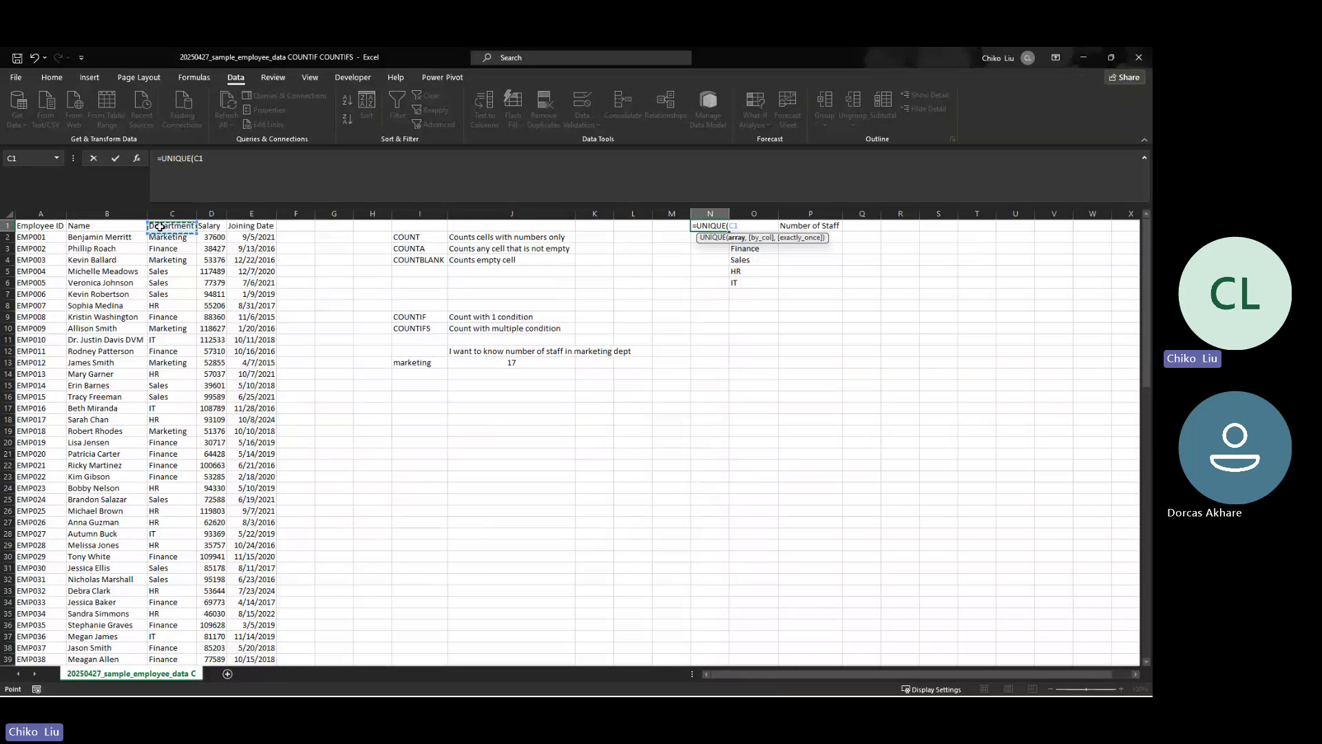
key(ctrl+shift+Down)
scroll(160, 226, up, 10)
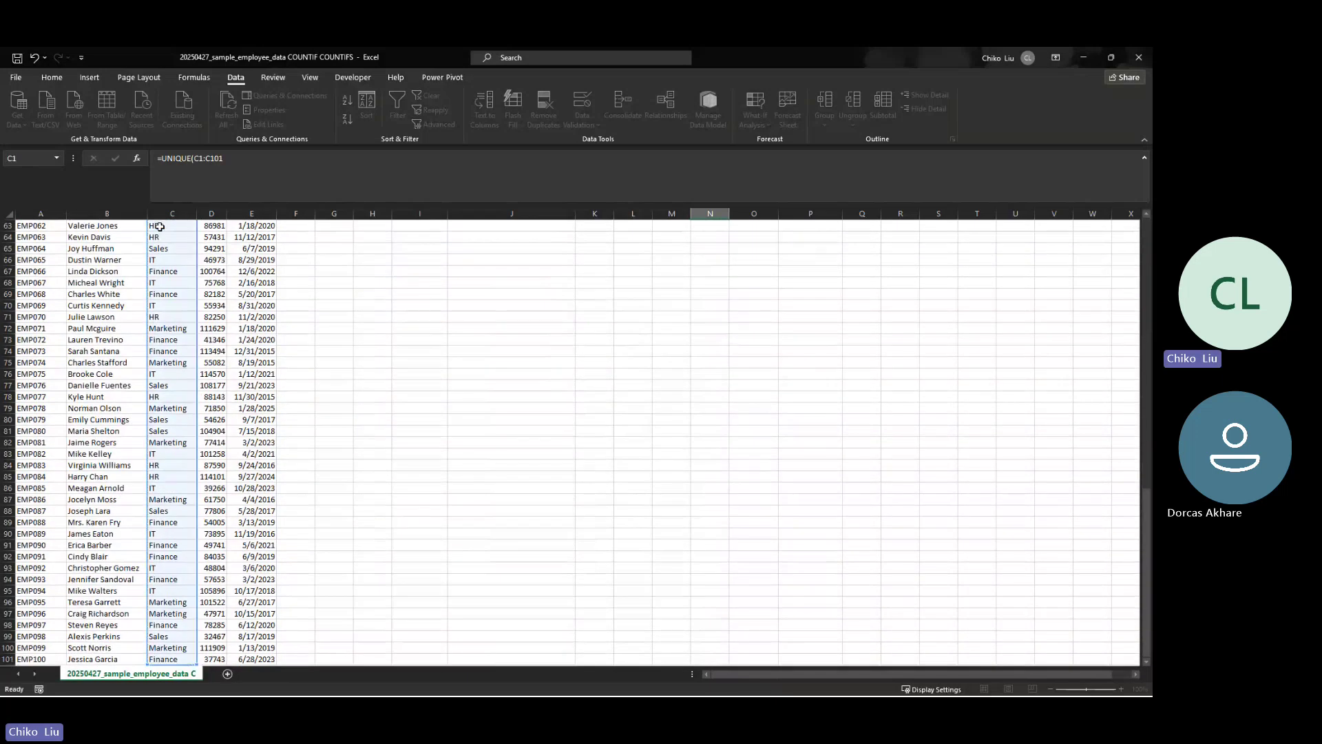
key(Return)
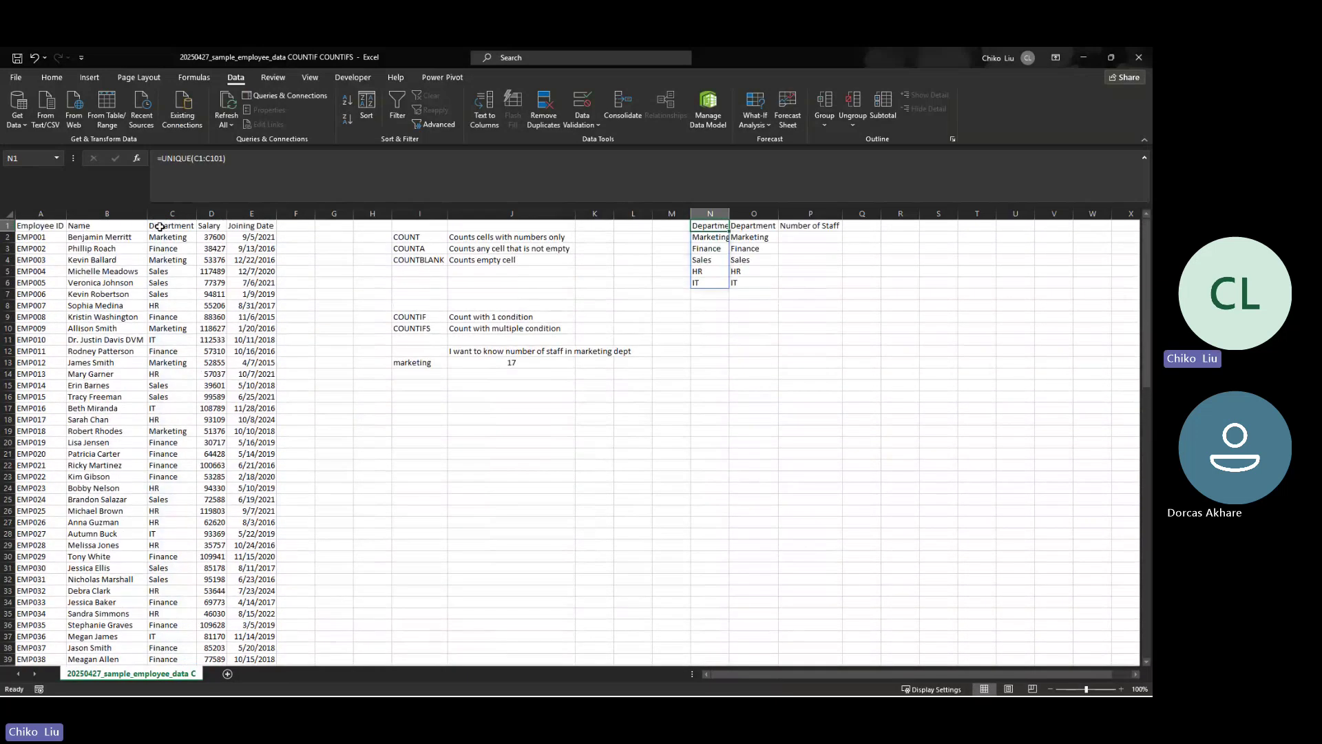
double_click(730, 214)
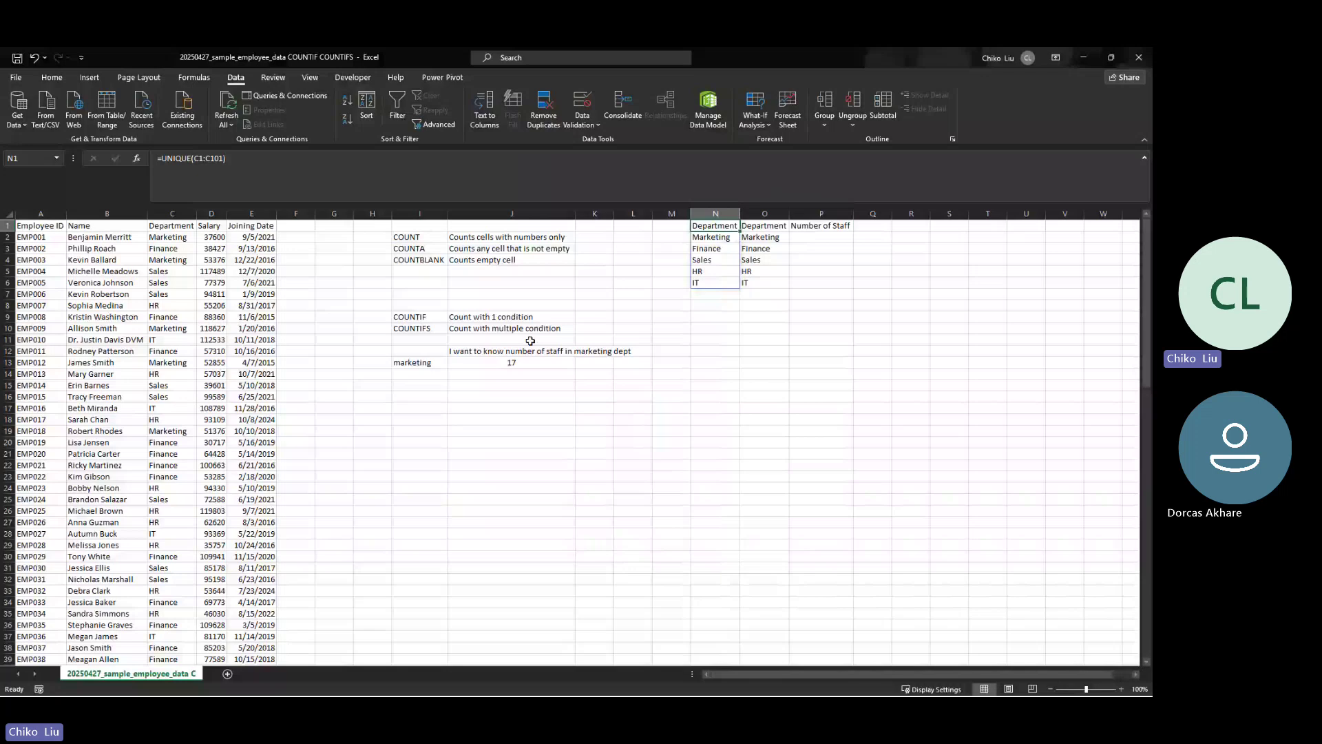
Insert a COUNTIF function in P2 with the absolute range $C$2:$C$101
click(798, 236)
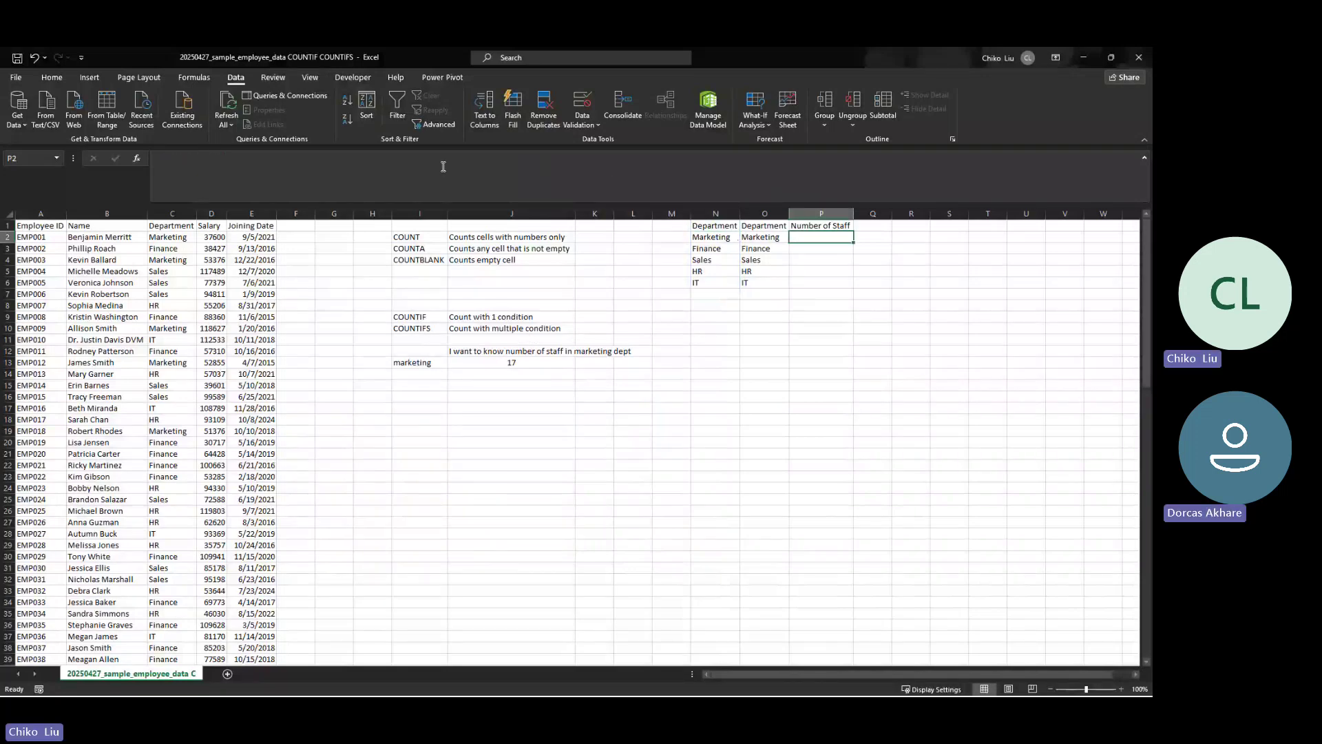
click(136, 159)
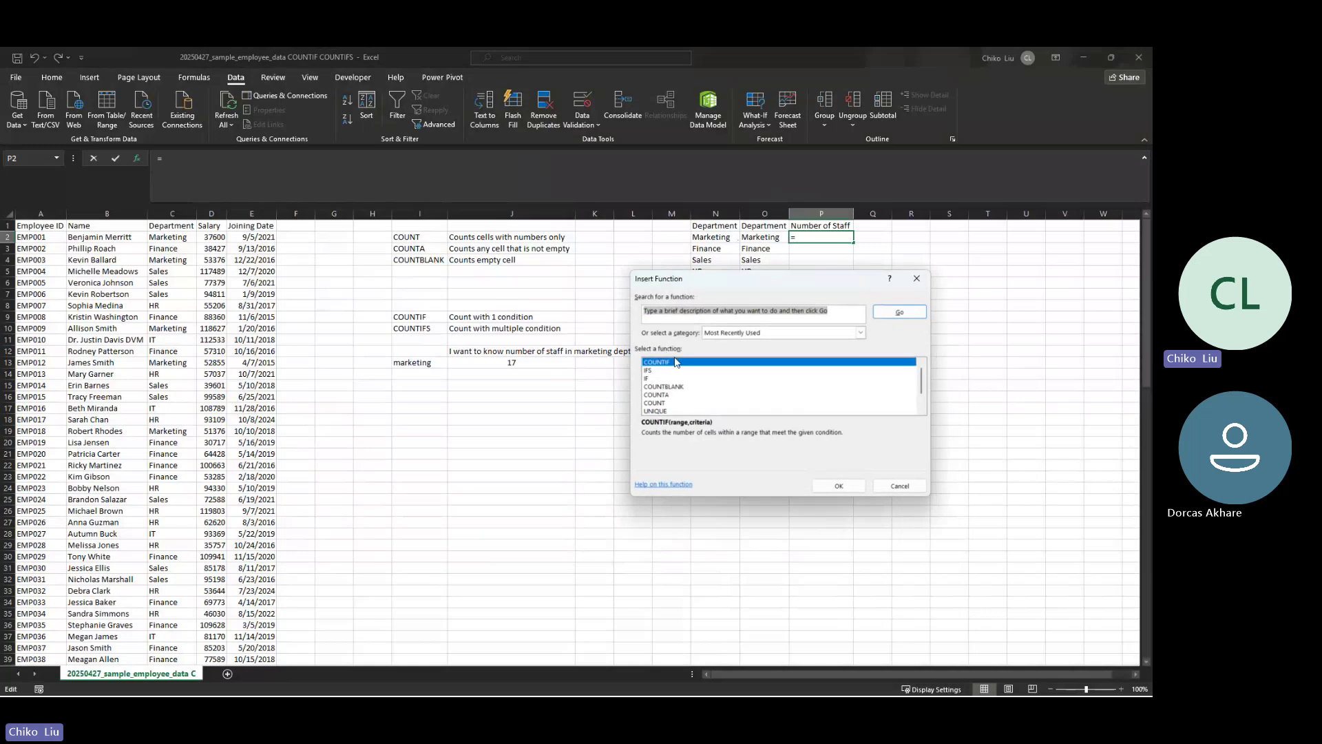
click(836, 486)
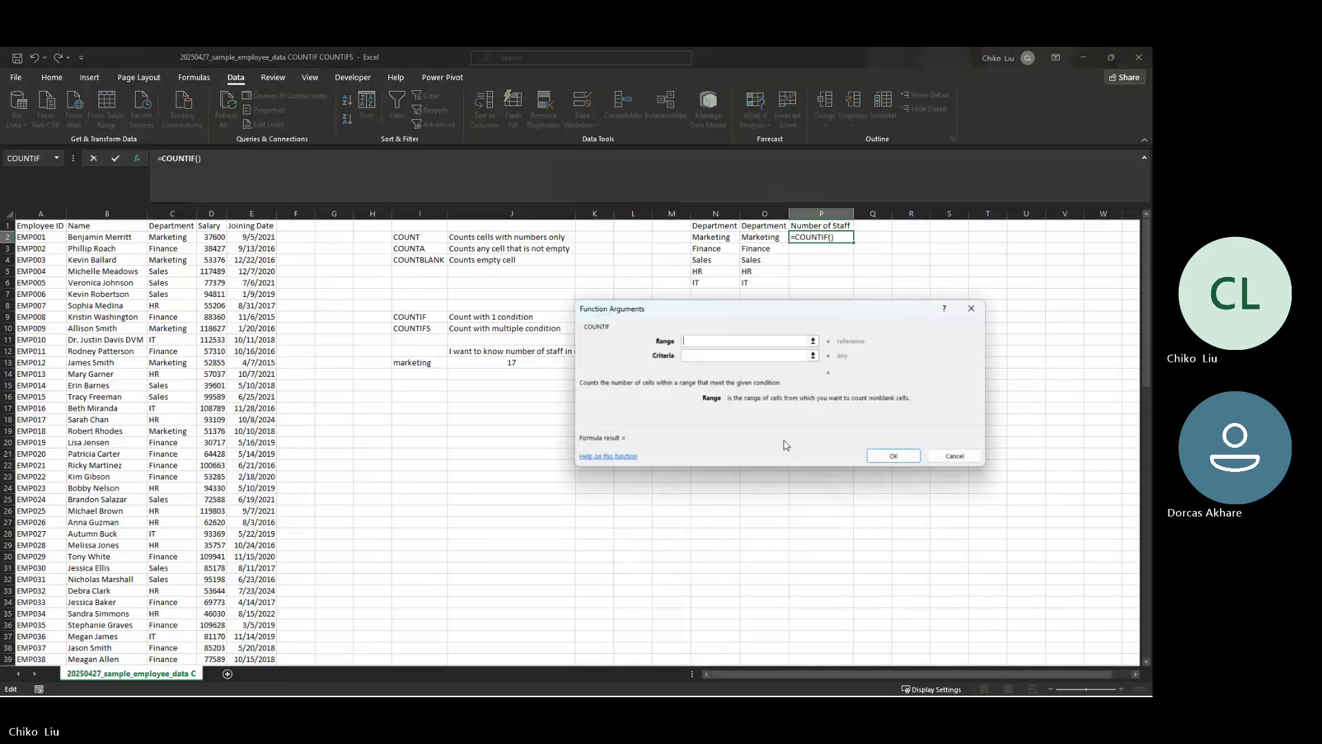
drag(673, 307, 797, 361)
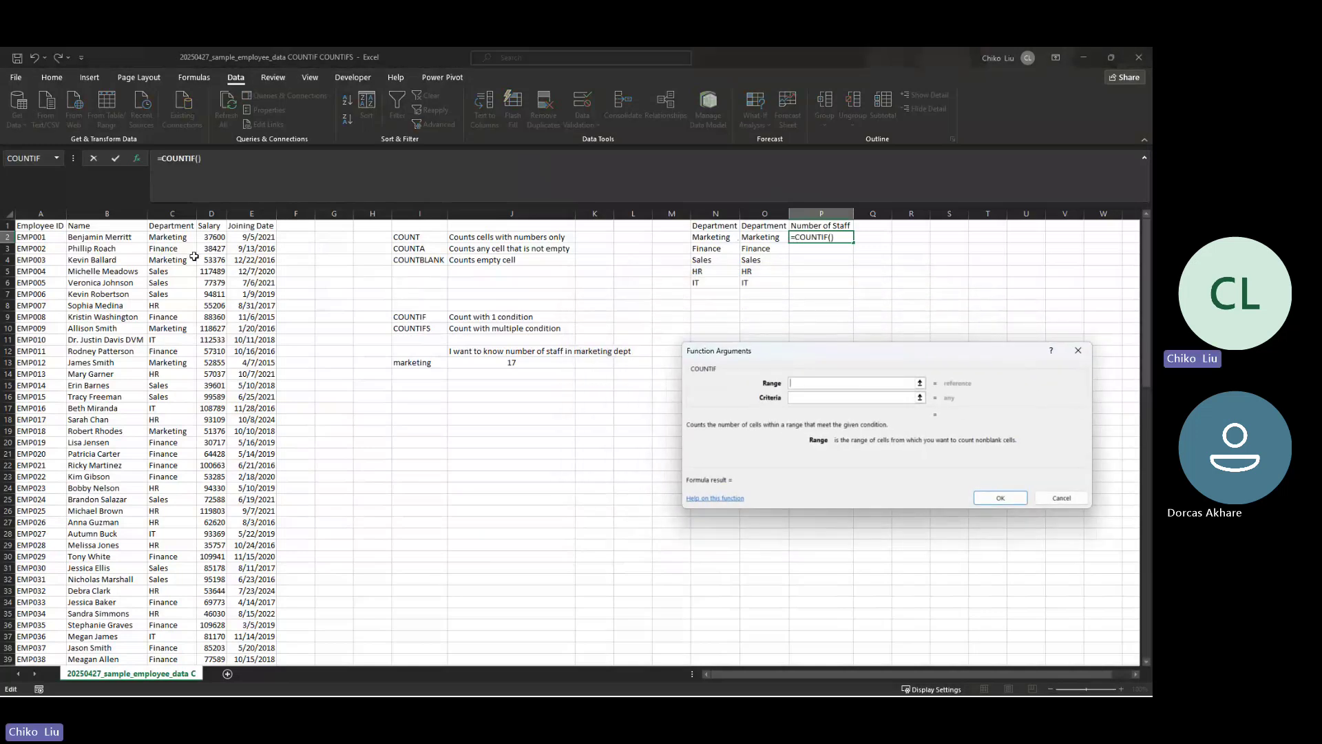
click(179, 234)
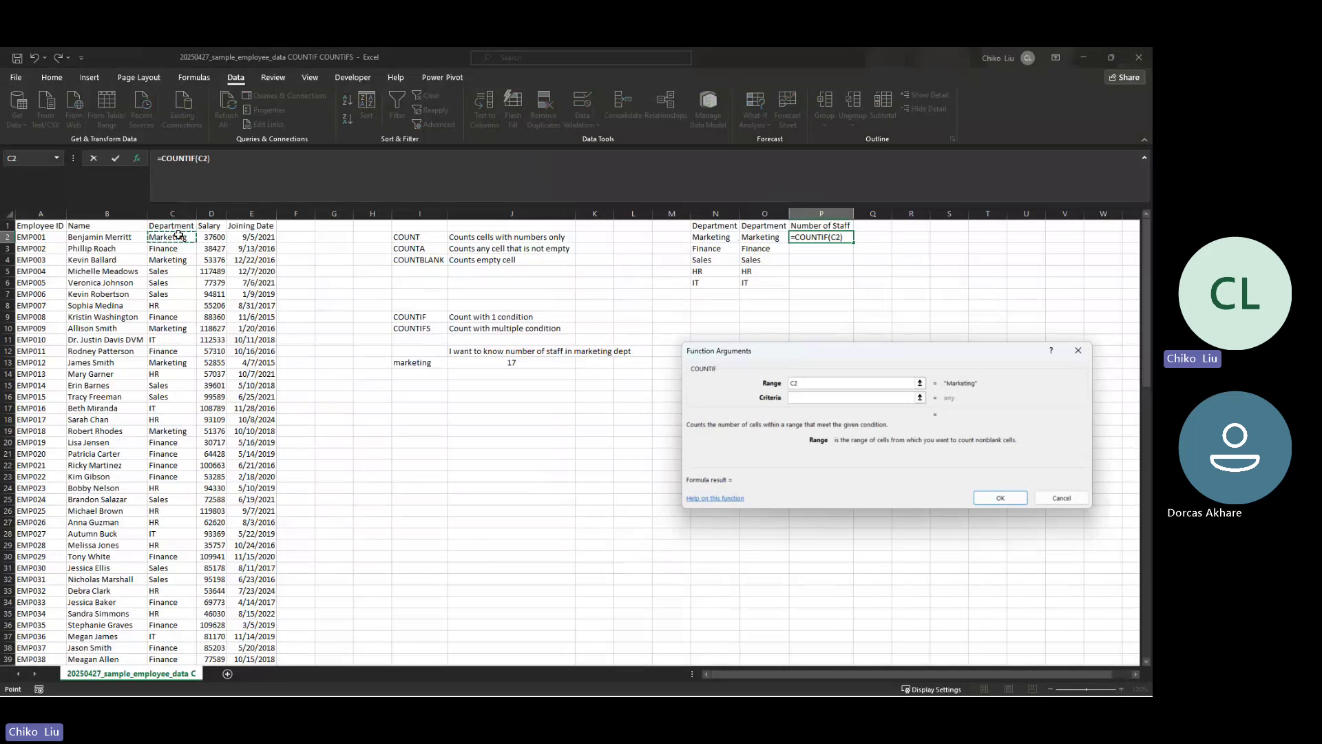
key(ctrl+shift+Down)
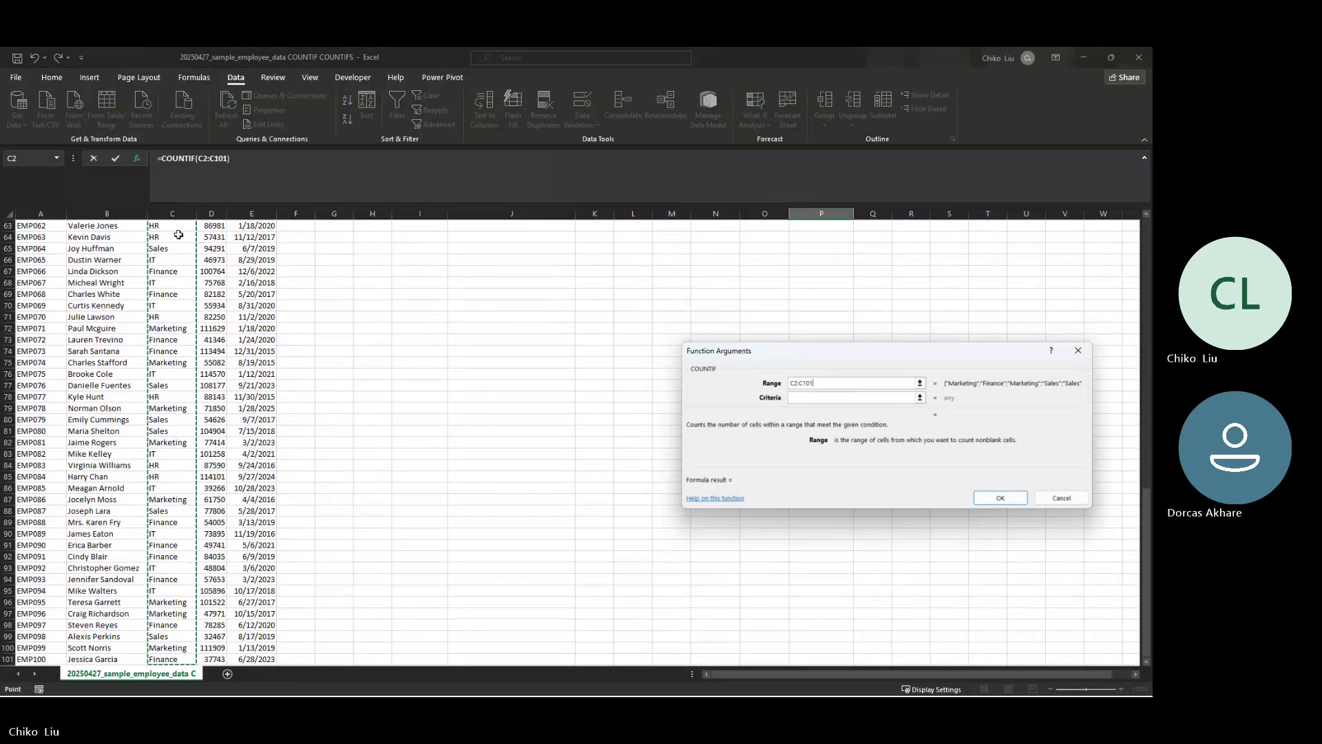
key(F4)
key(Tab)
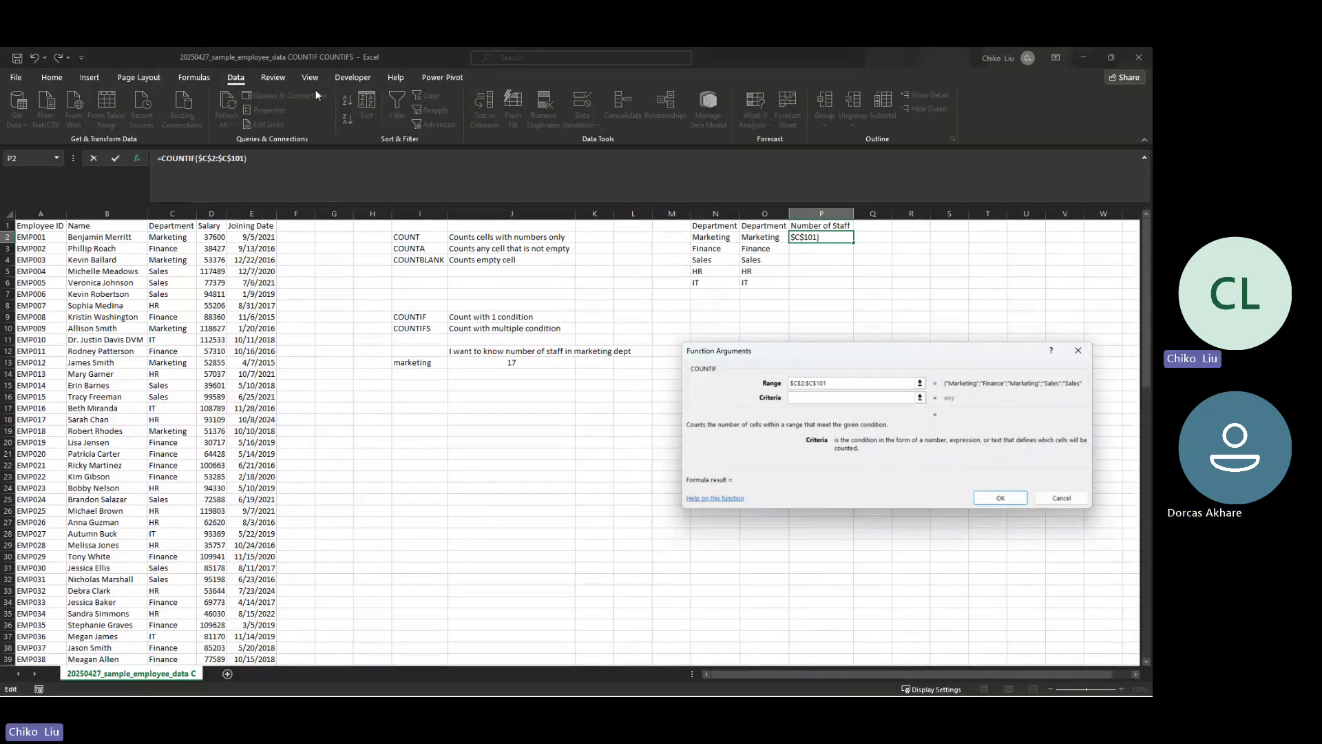
Set the COUNTIF criterion to $O2, locking only the column, and fill the formula down to P6
drag(791, 353, 597, 395)
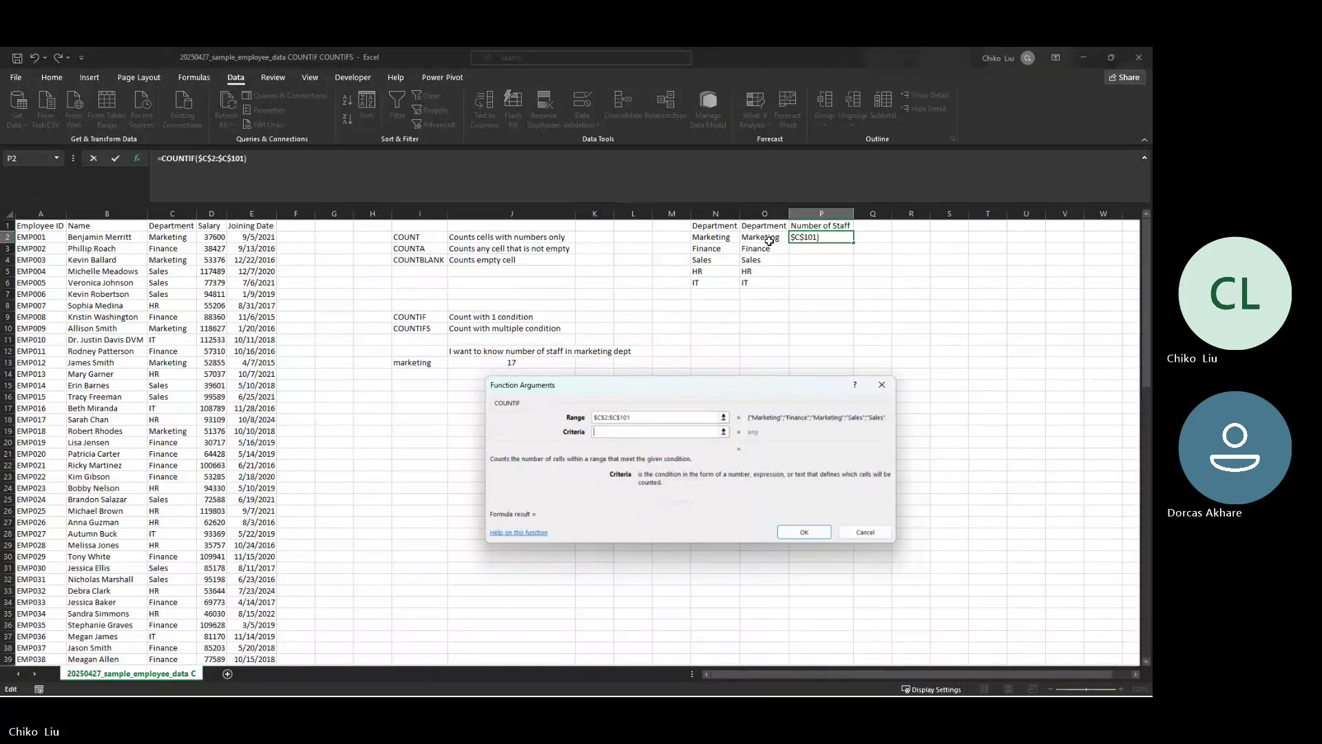
click(769, 238)
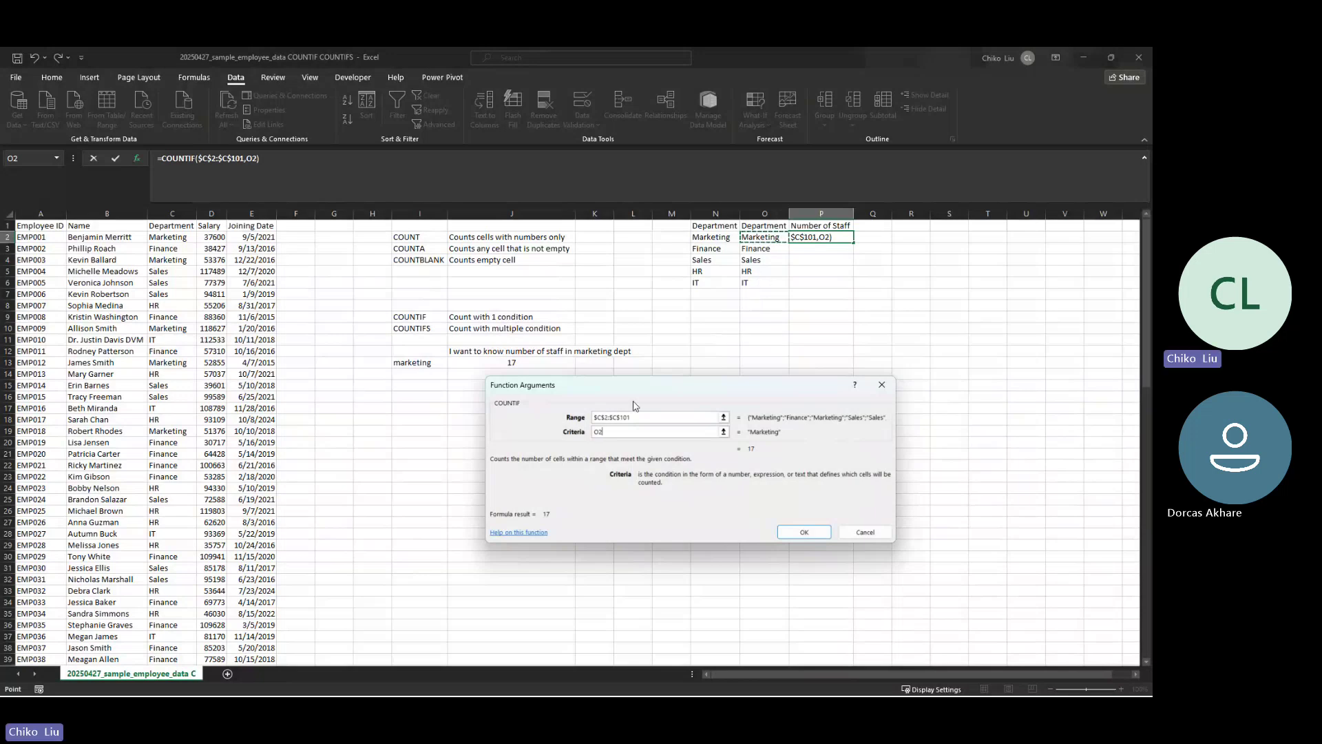
key(F4)
key(F4)
key(F4)
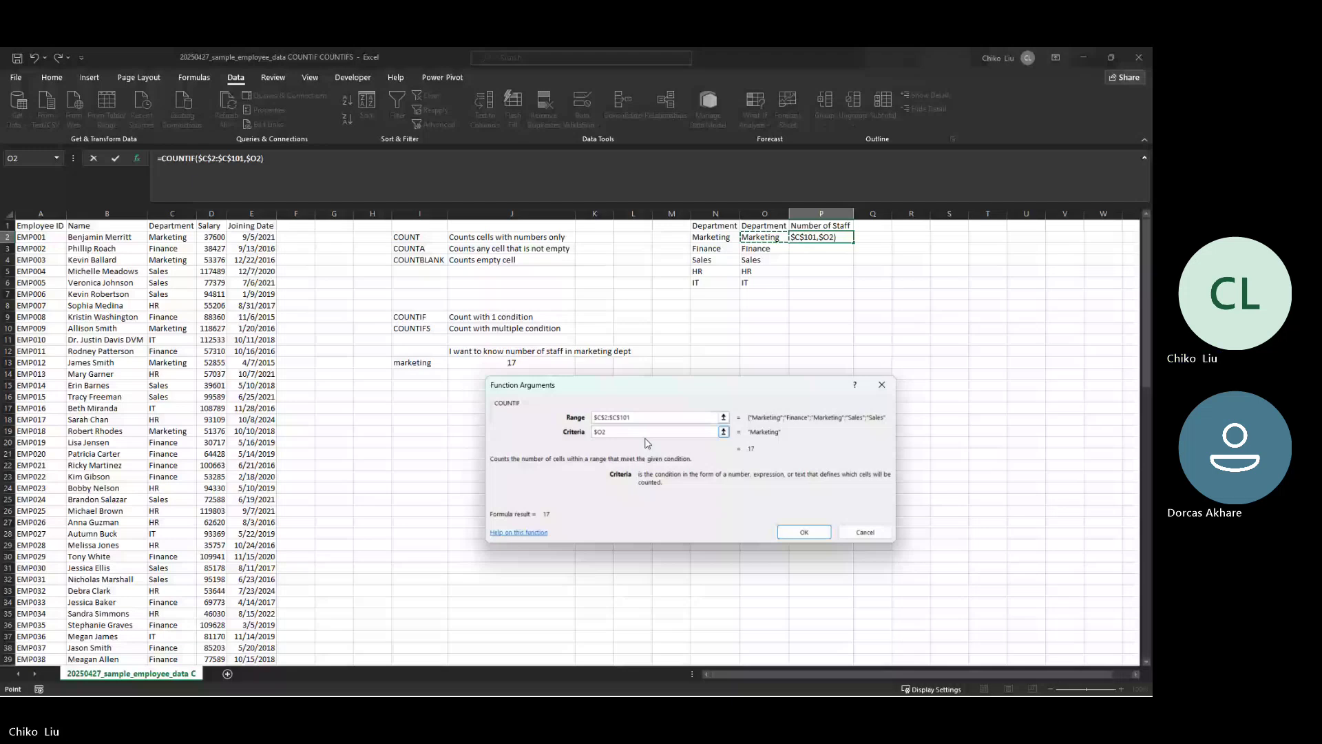
key(ctrl+Return)
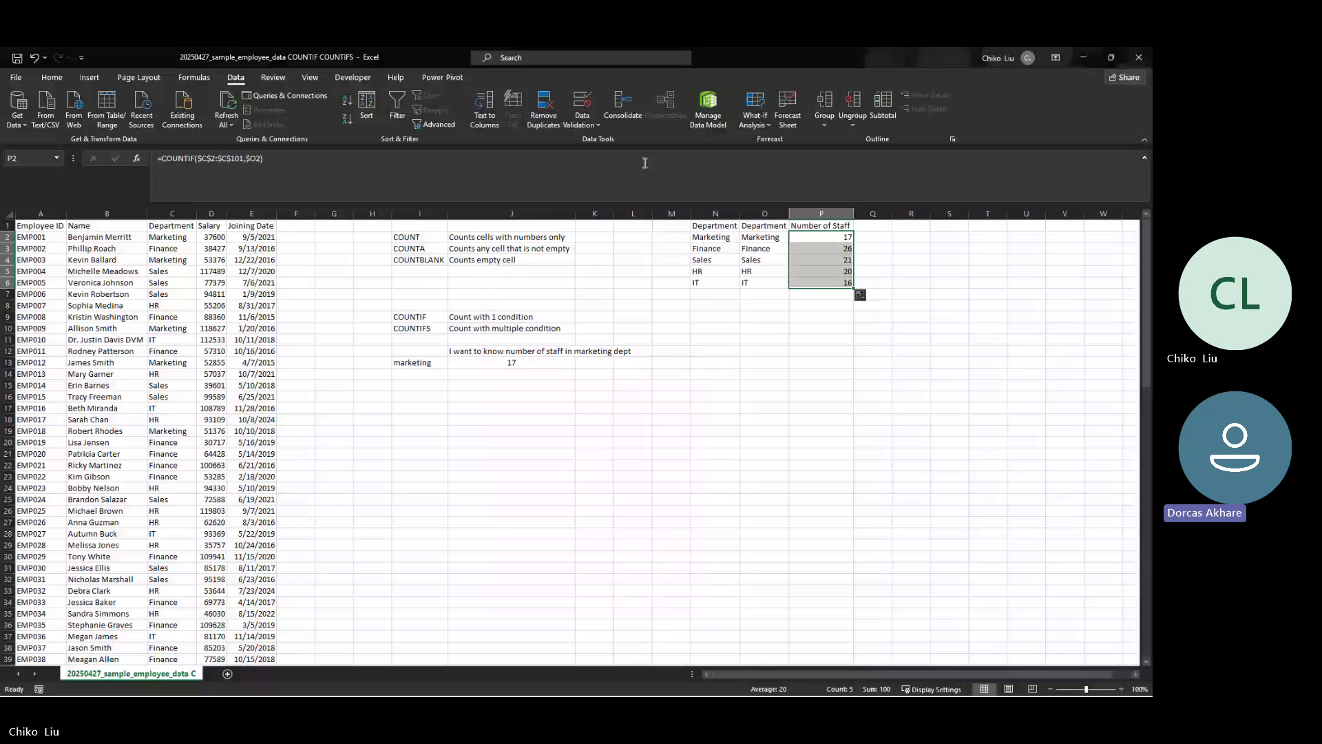
Centre the staff counts in P2:P6 and total them in P7 with =SUM(P2:P6)
click(51, 77)
click(264, 120)
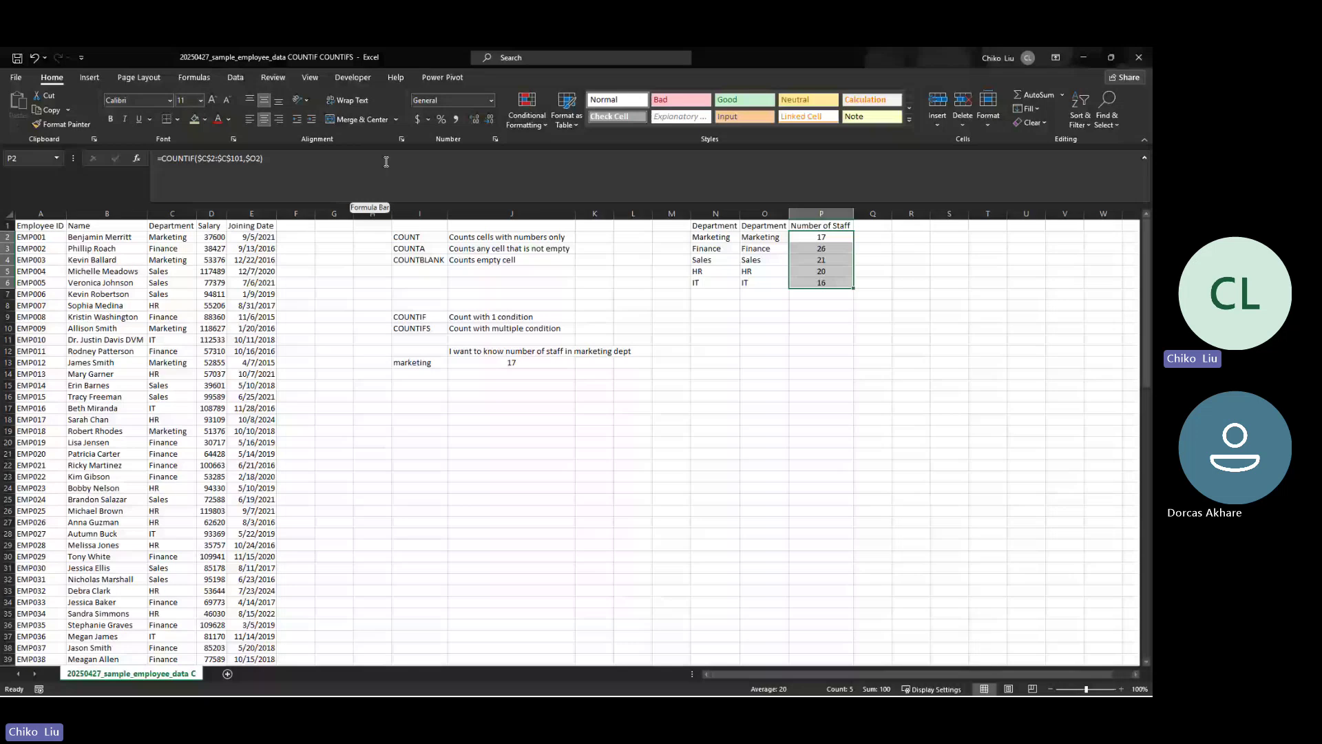
click(836, 296)
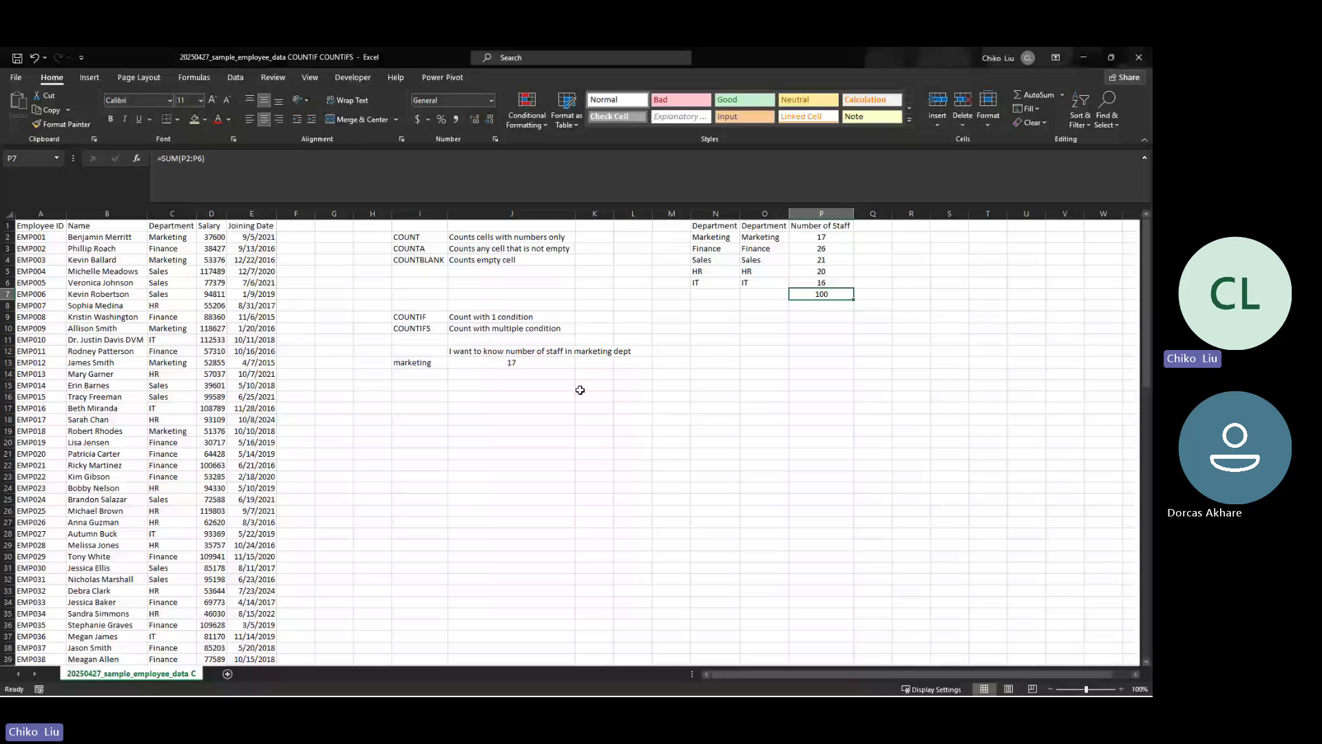
Enter the header "% Total" in Q1, beside the Number of Staff header
click(881, 225)
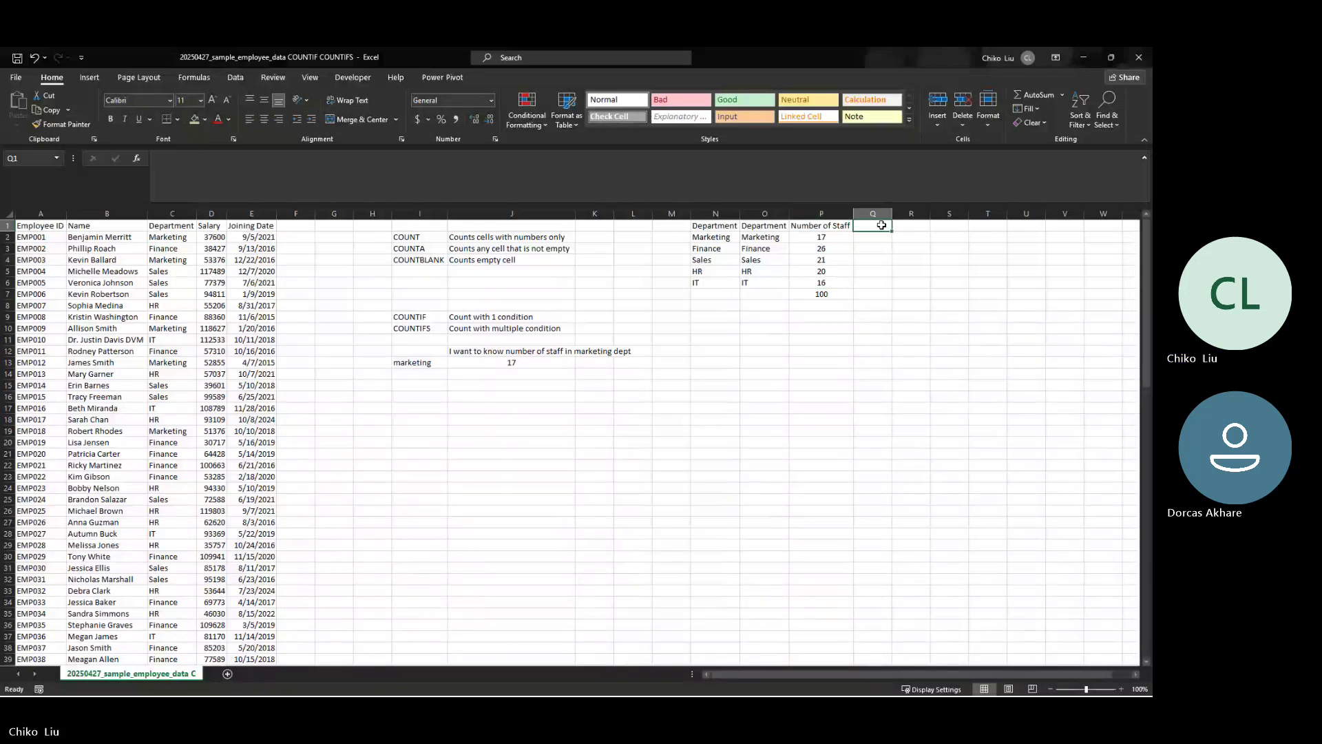
text(%)
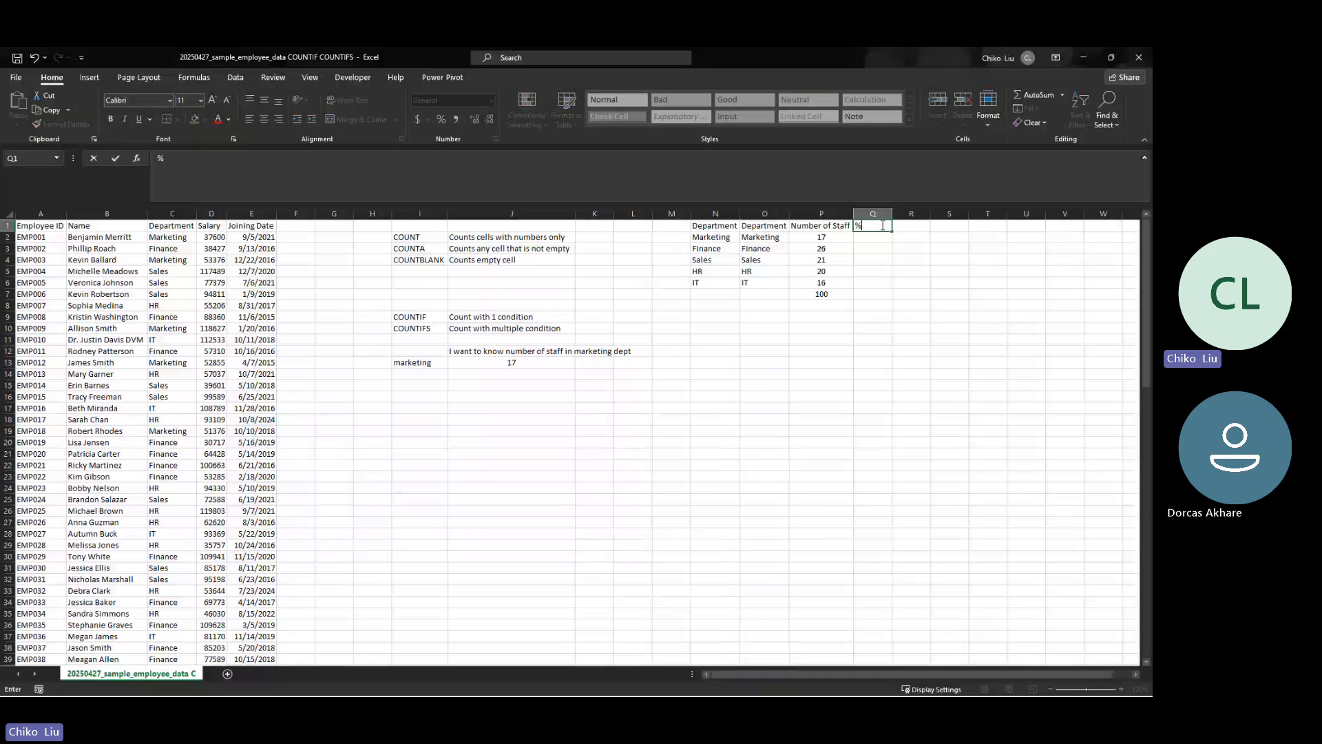
text( Total)
key(Return)
Calculate each department's share of the total with =$P2/$P$7 in Q2 and fill the formula down to Q6
text(=)
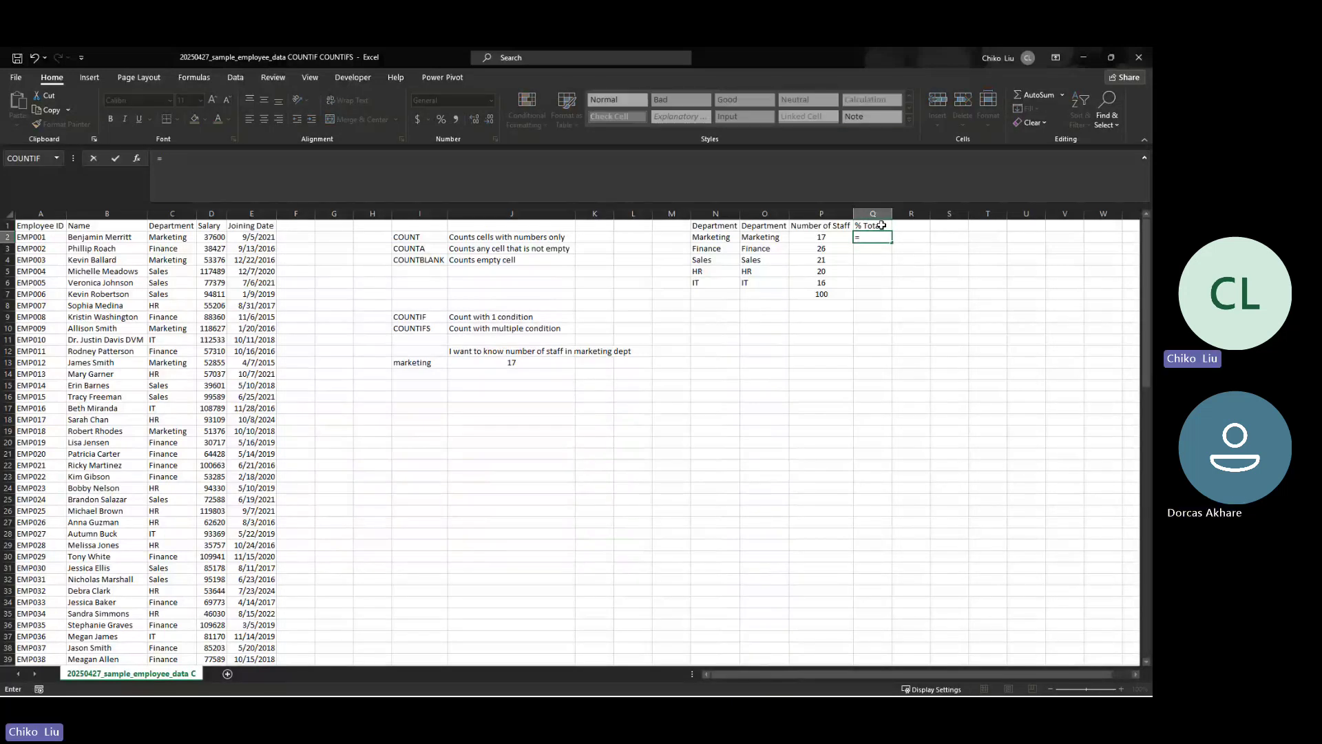
click(830, 238)
text(/)
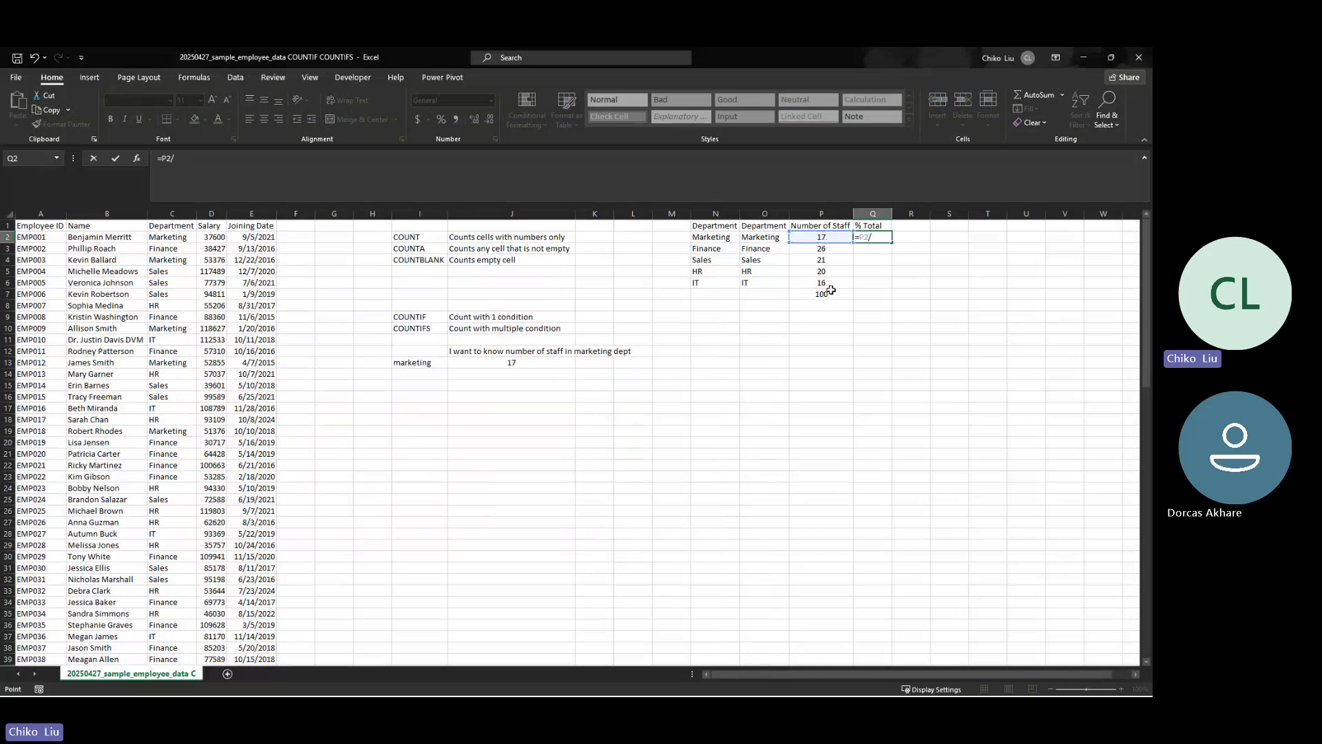
click(826, 294)
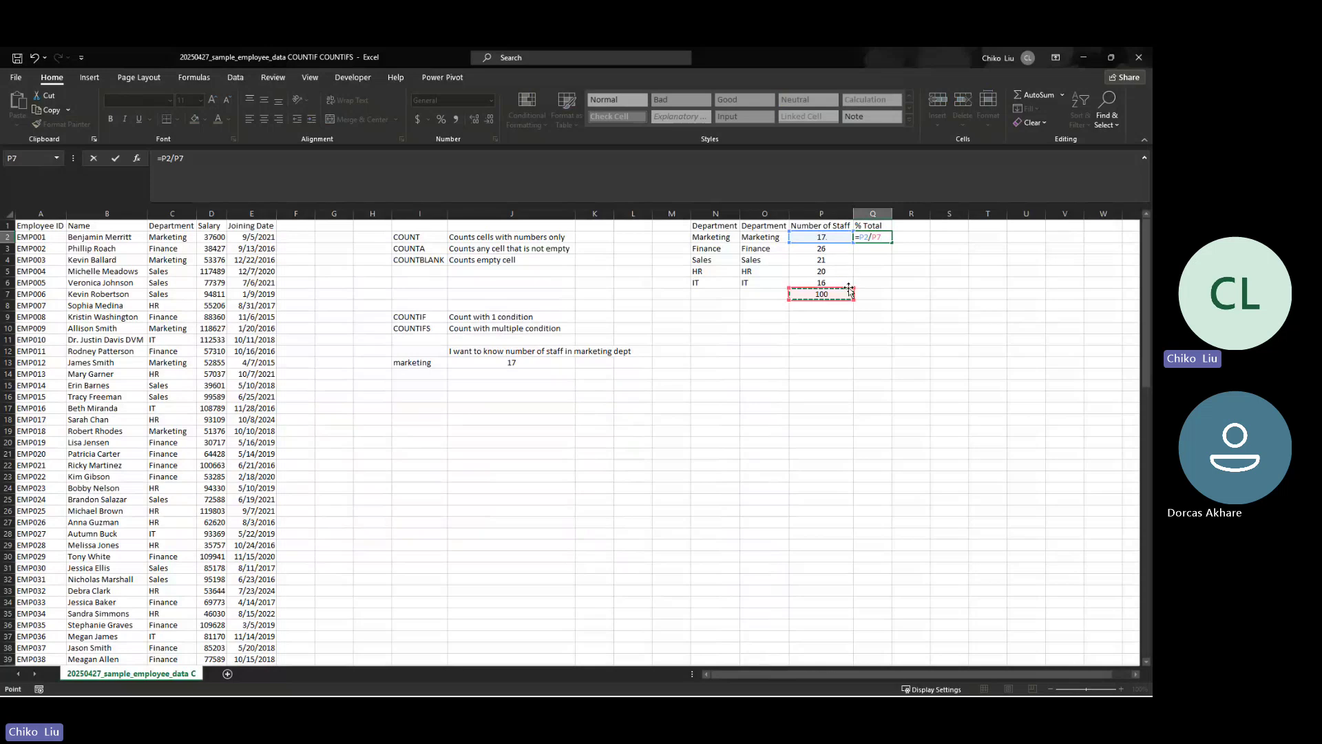
key(F4)
key(F2)
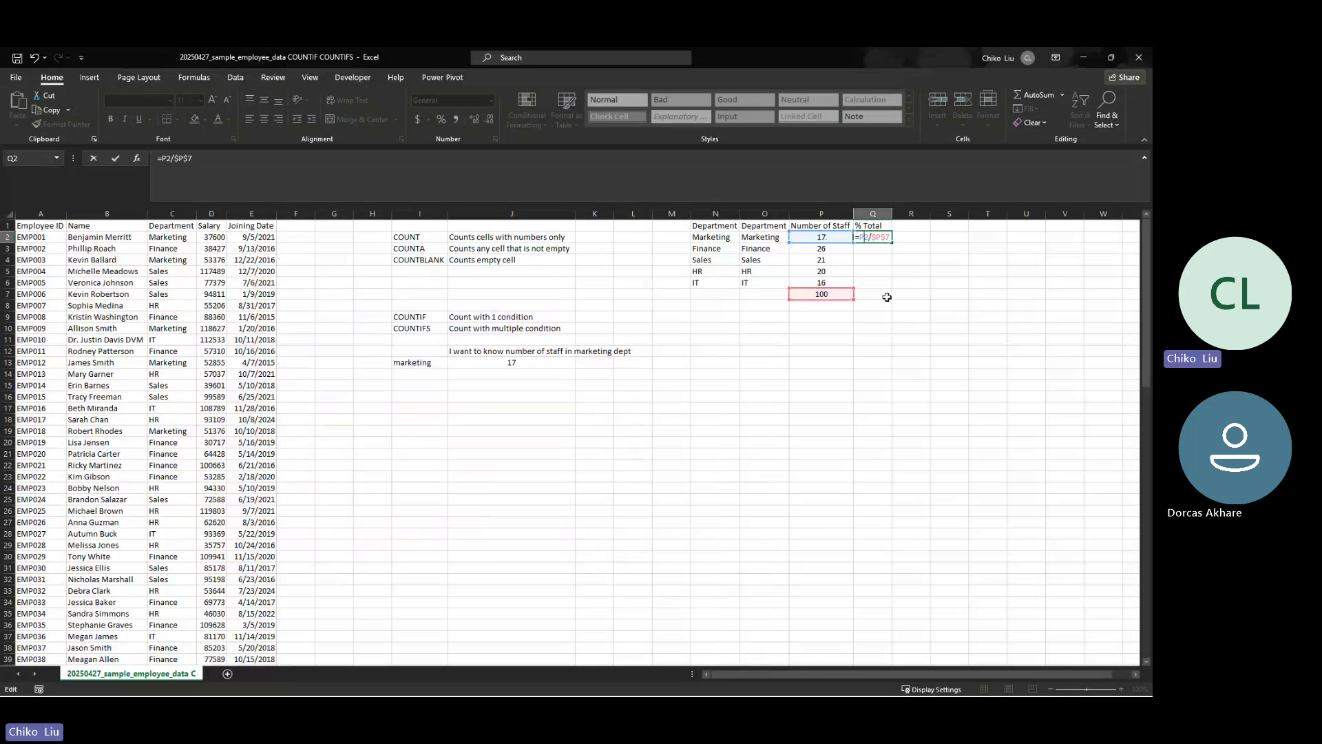
key(F4)
key(F4)
key(F4)
key(ctrl+Return)
drag(890, 241, 890, 283)
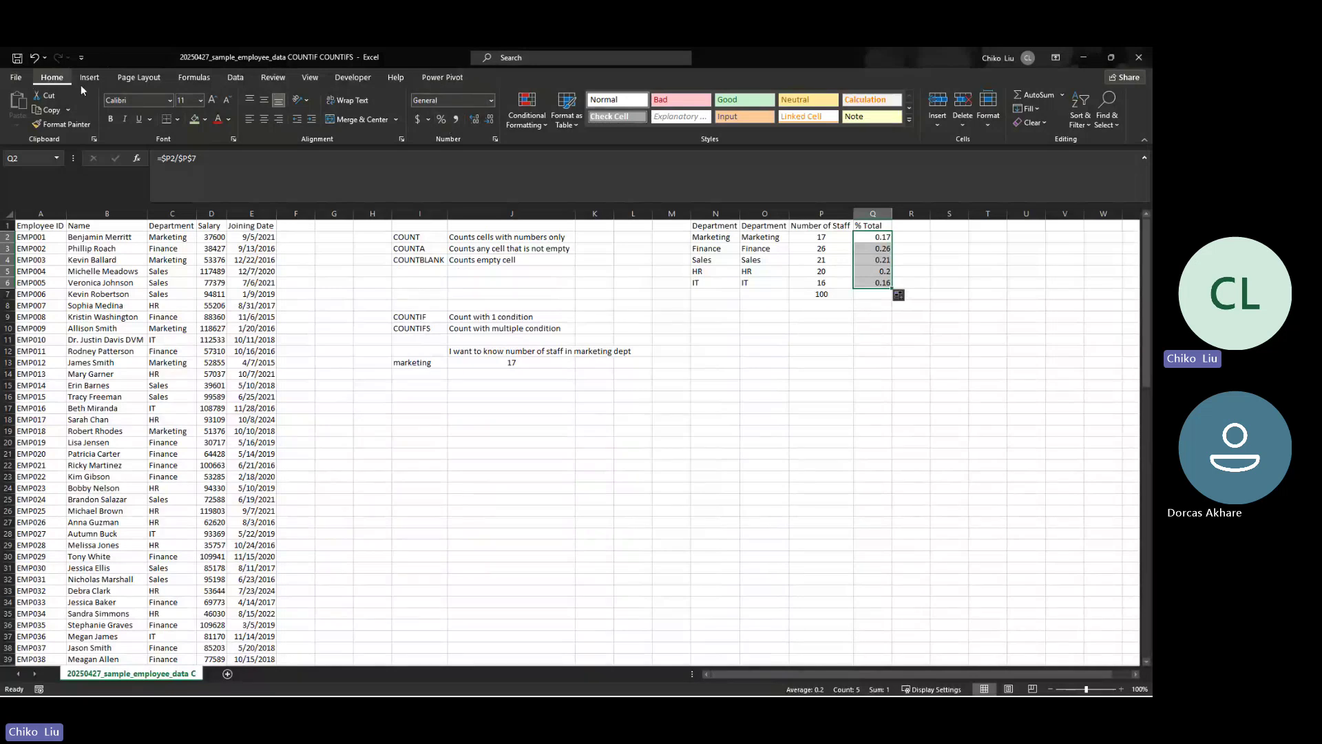
Format the shares in Q2:Q6 as percentages and centre them
click(441, 119)
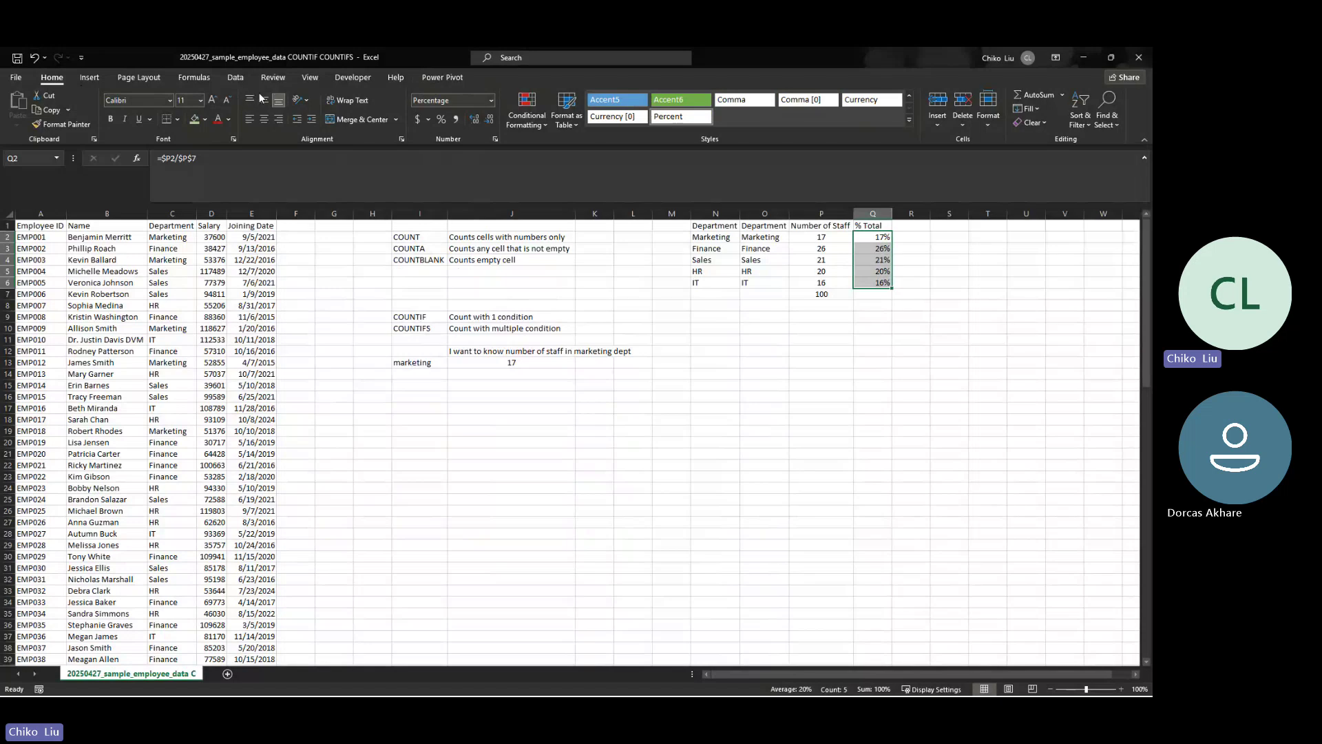
click(263, 119)
Apply all borders to the summary table O1:Q6 and make its header row O1:Q1 bold
drag(764, 226, 872, 283)
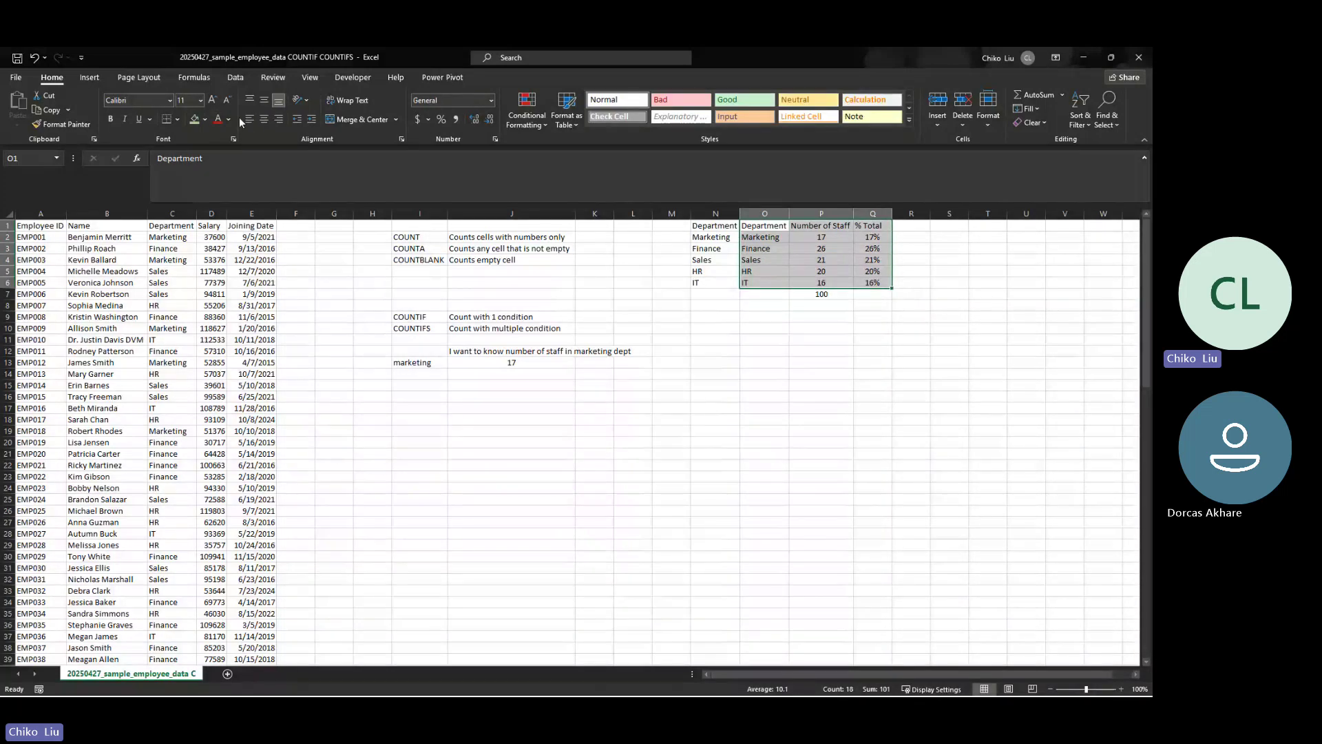
click(177, 119)
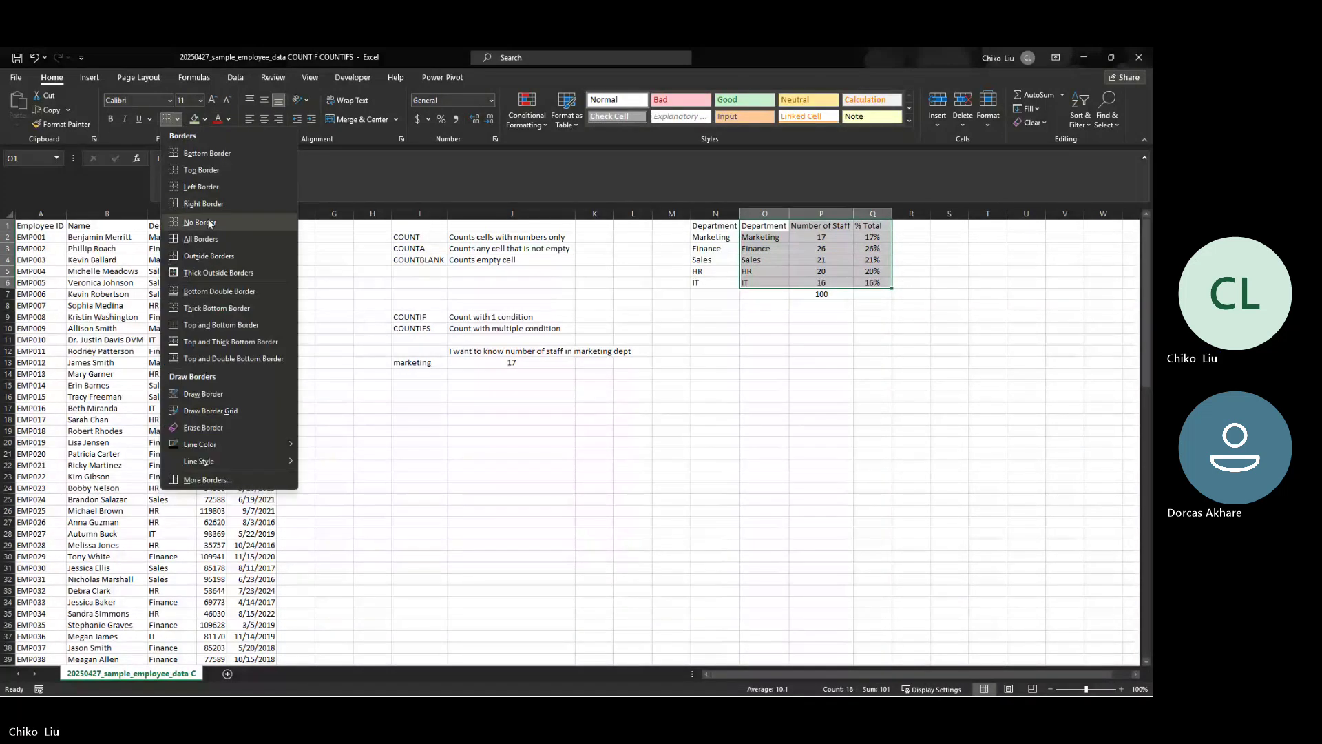
click(216, 245)
drag(759, 227, 873, 226)
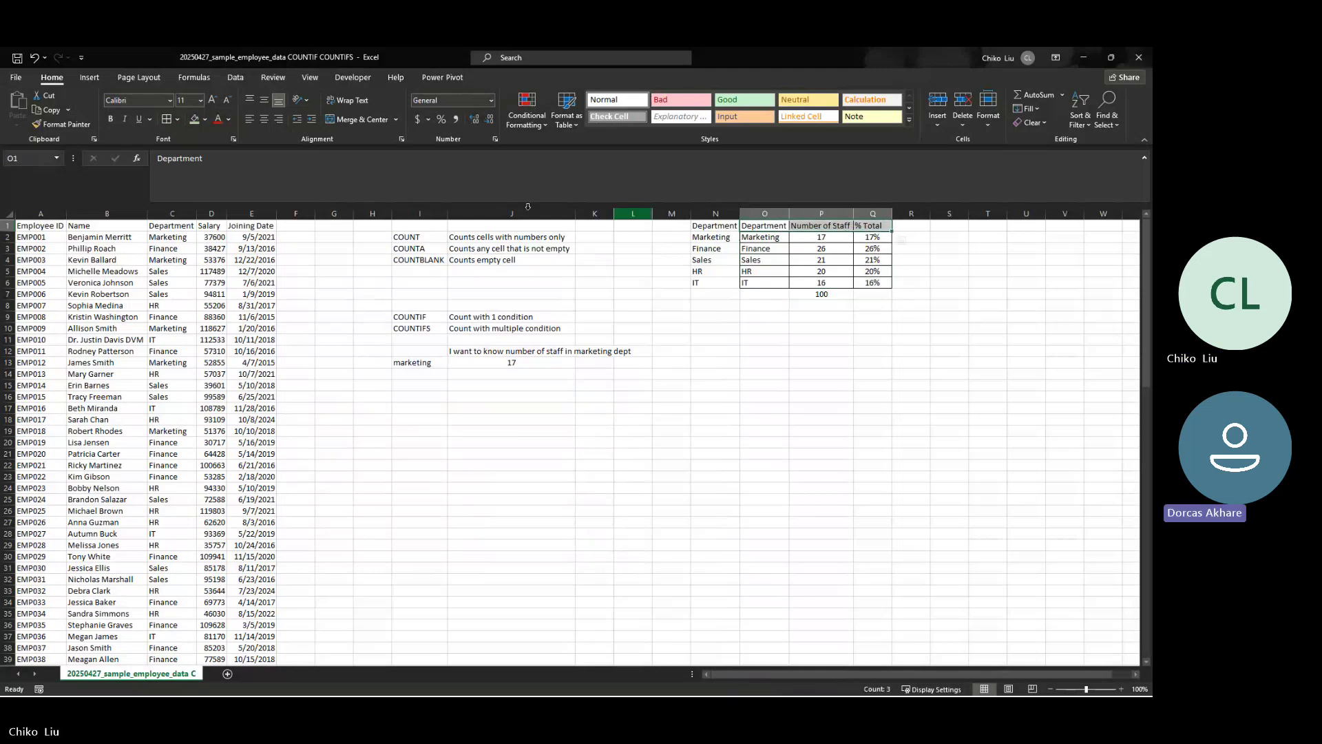
click(110, 119)
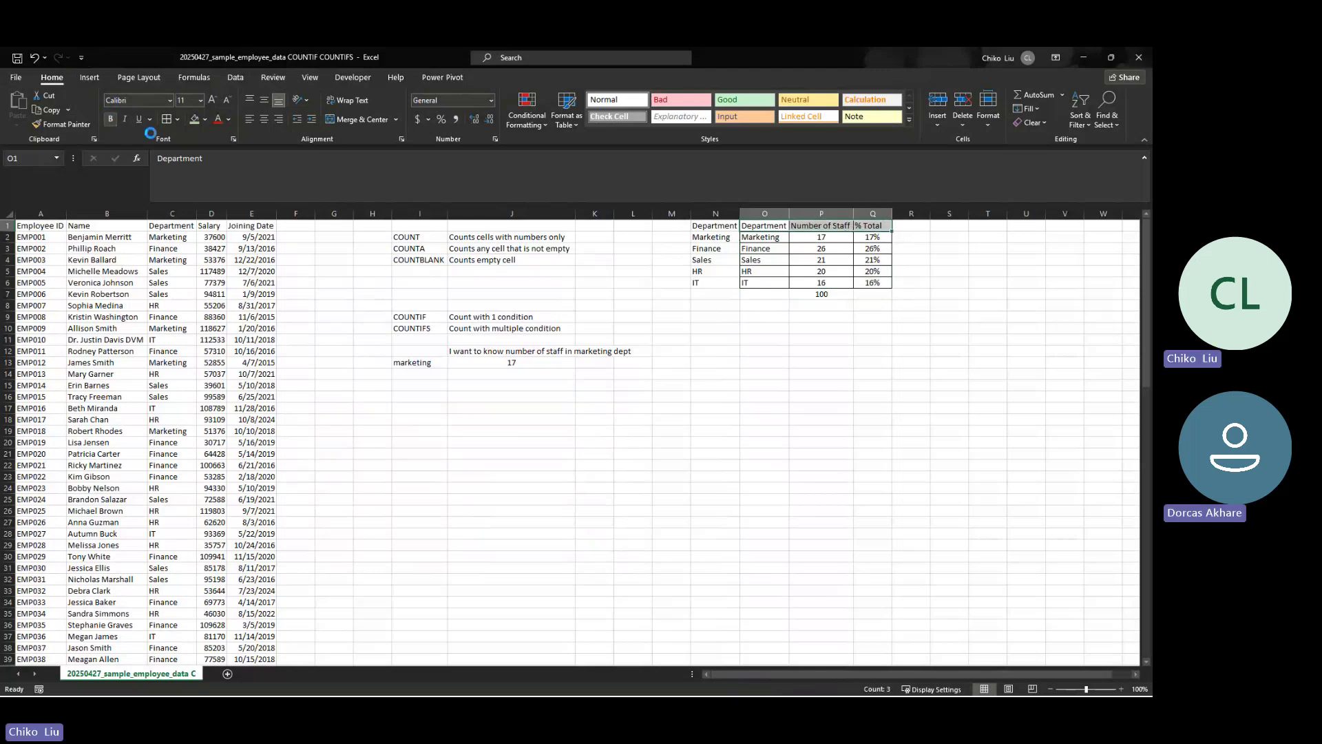
Hide the worksheet gridlines and move the selection to an empty cell below the summary table
click(316, 80)
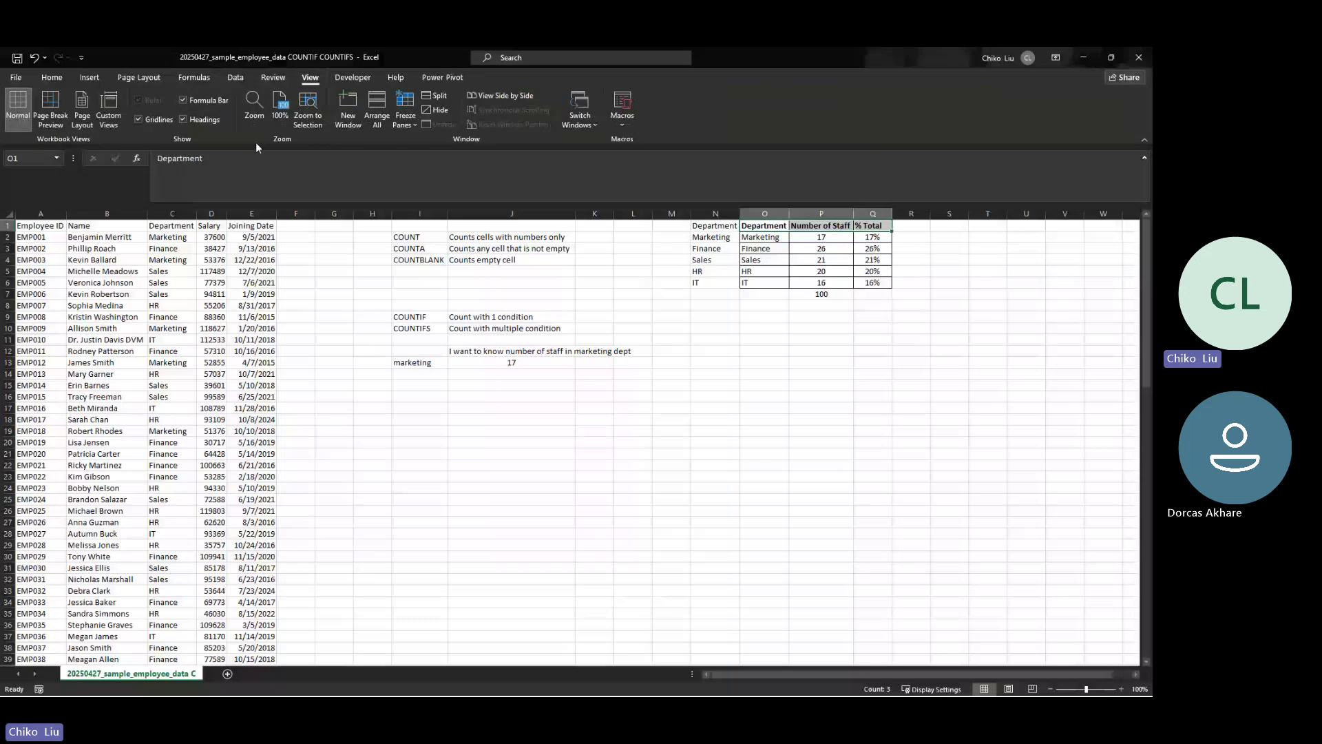
click(139, 119)
click(715, 384)
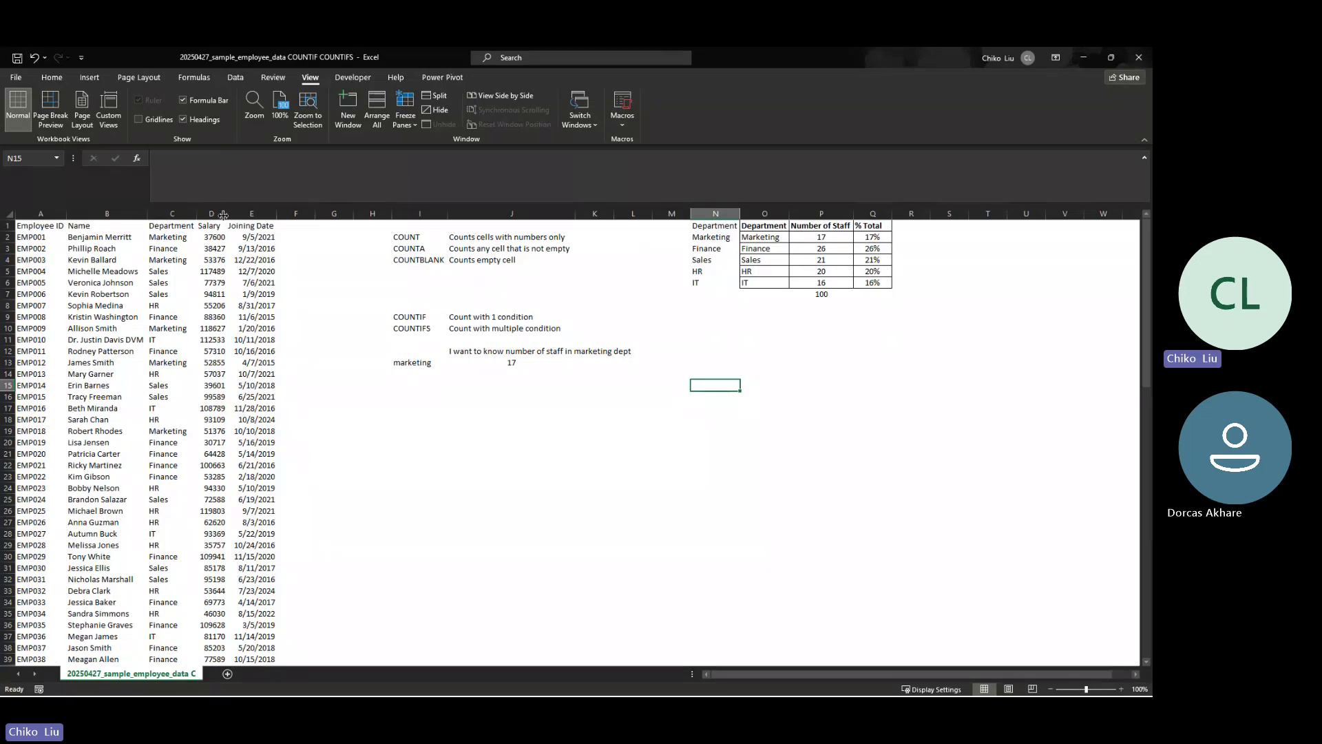
Calculate the average of the Salary column in G3 with =AVERAGE(D2:D101)
drag(219, 237, 236, 640)
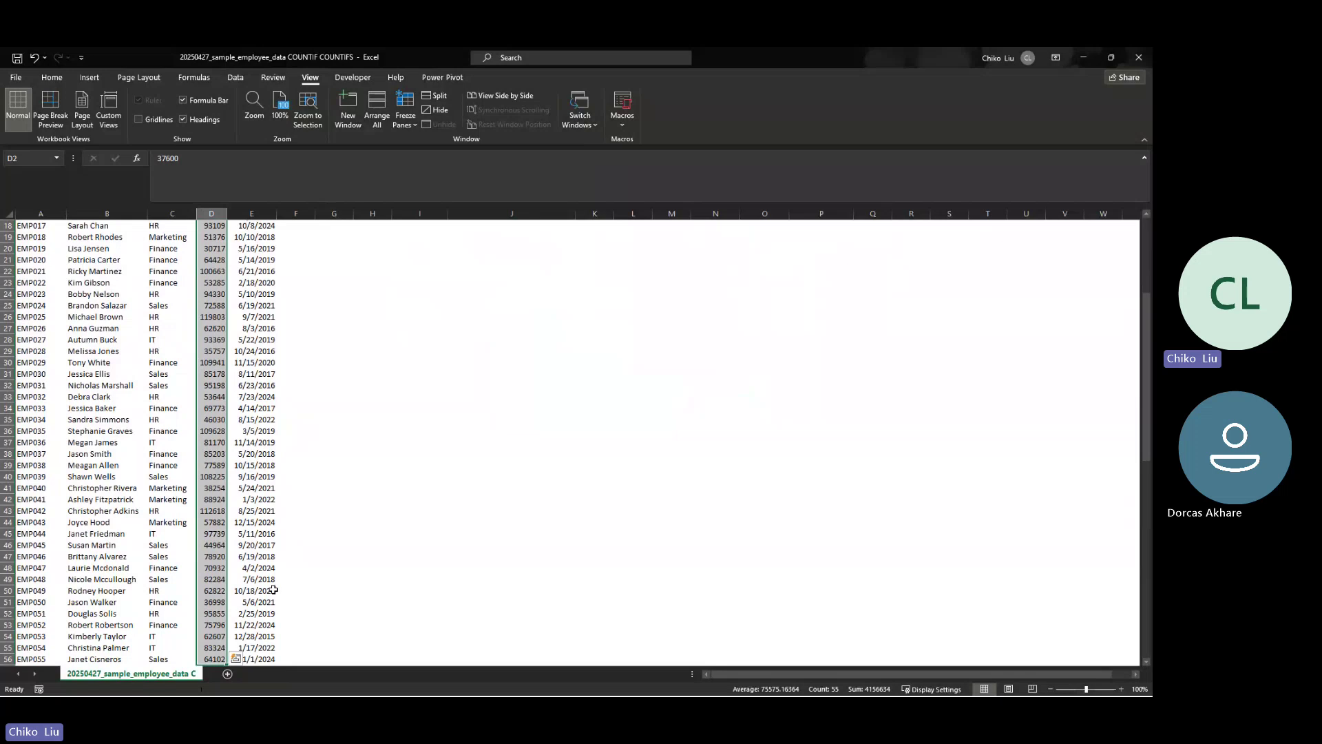
scroll(275, 592, down, 20)
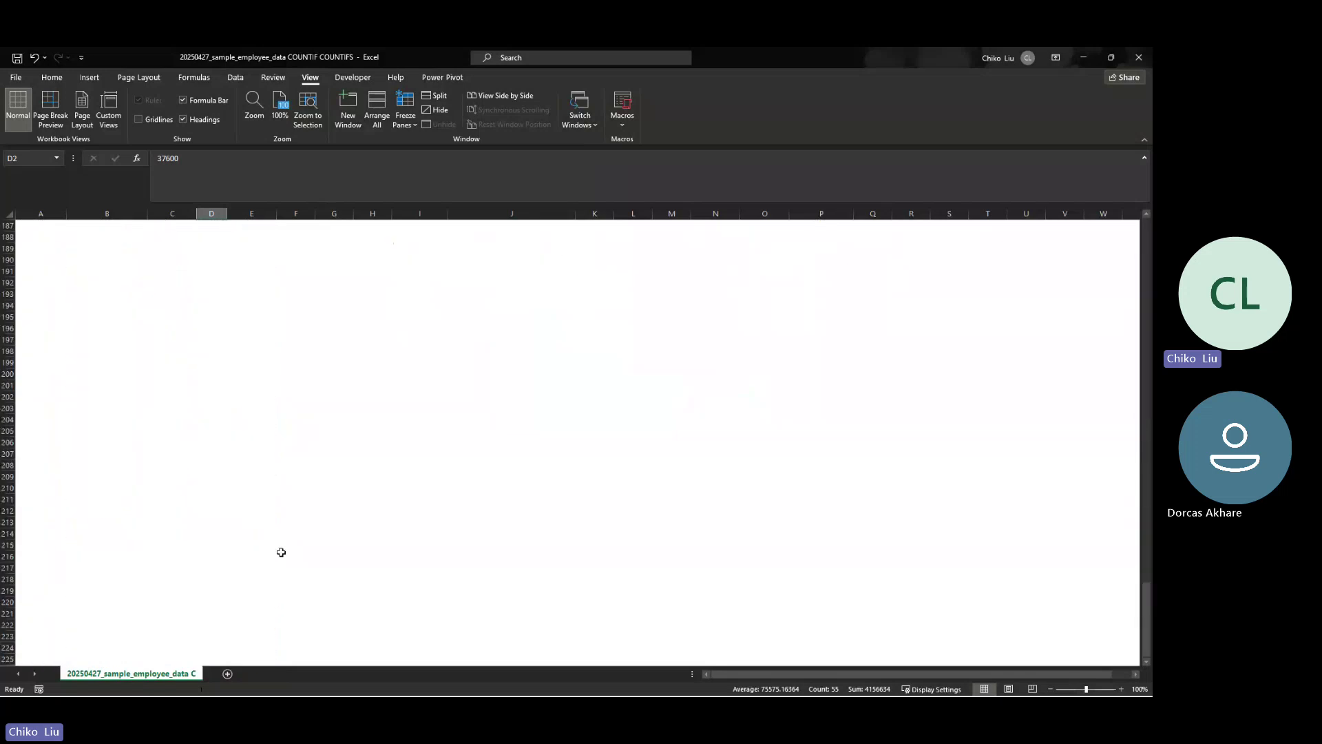
scroll(283, 548, up, 20)
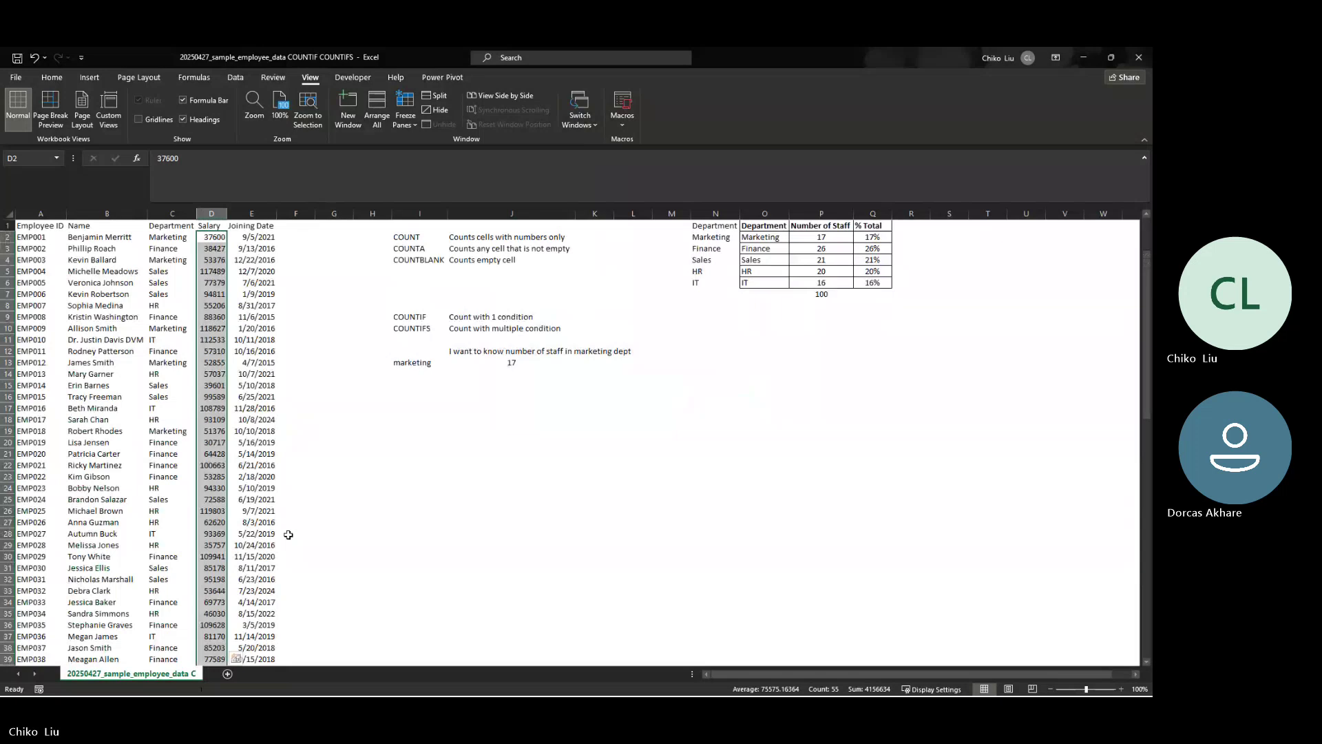
click(331, 248)
text(=avea)
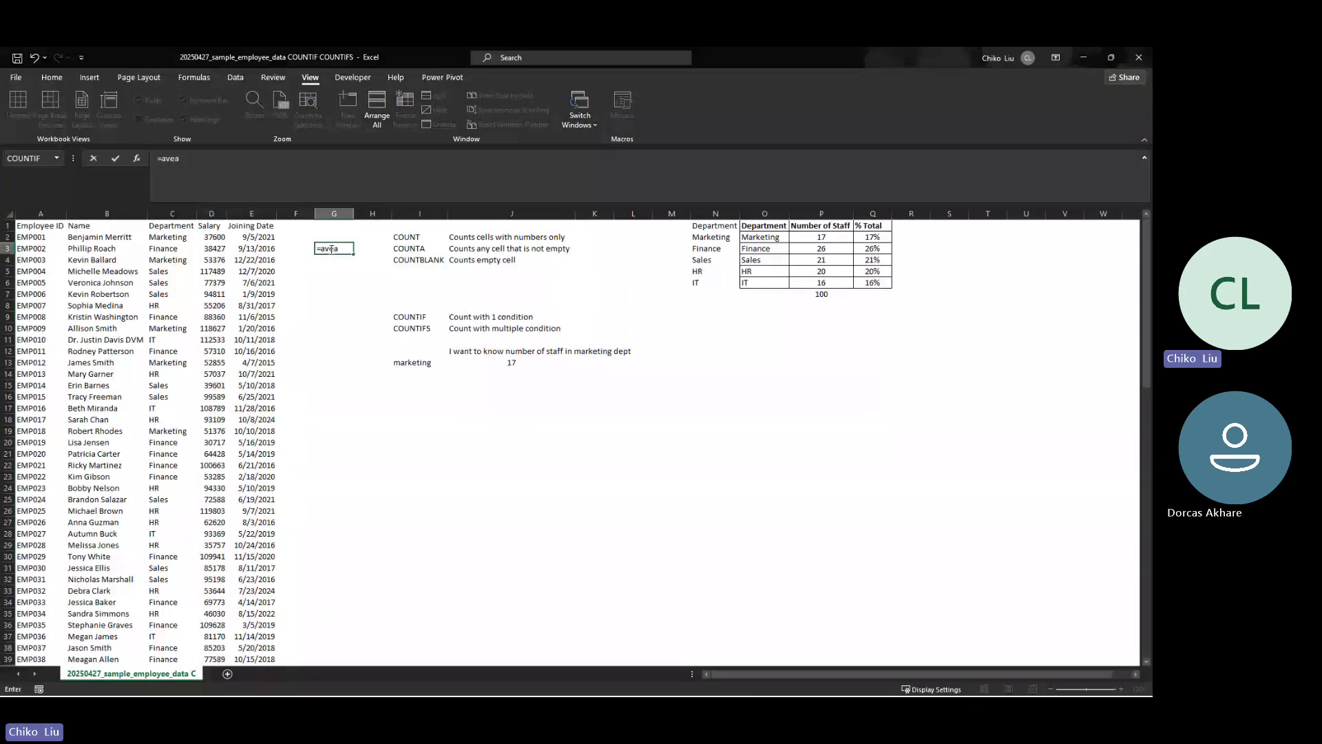
key(BackSpace)
text(RAGE()
click(211, 237)
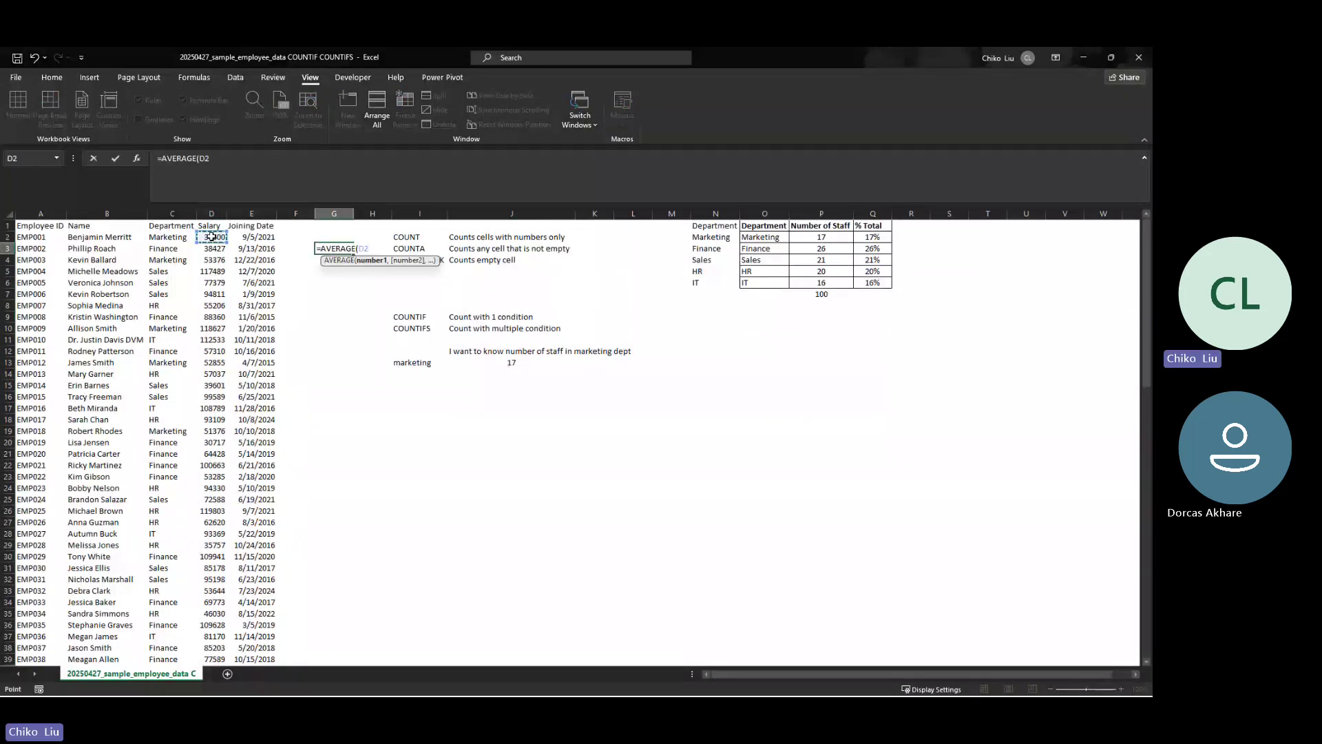
key(ctrl+shift+Down)
key(Return)
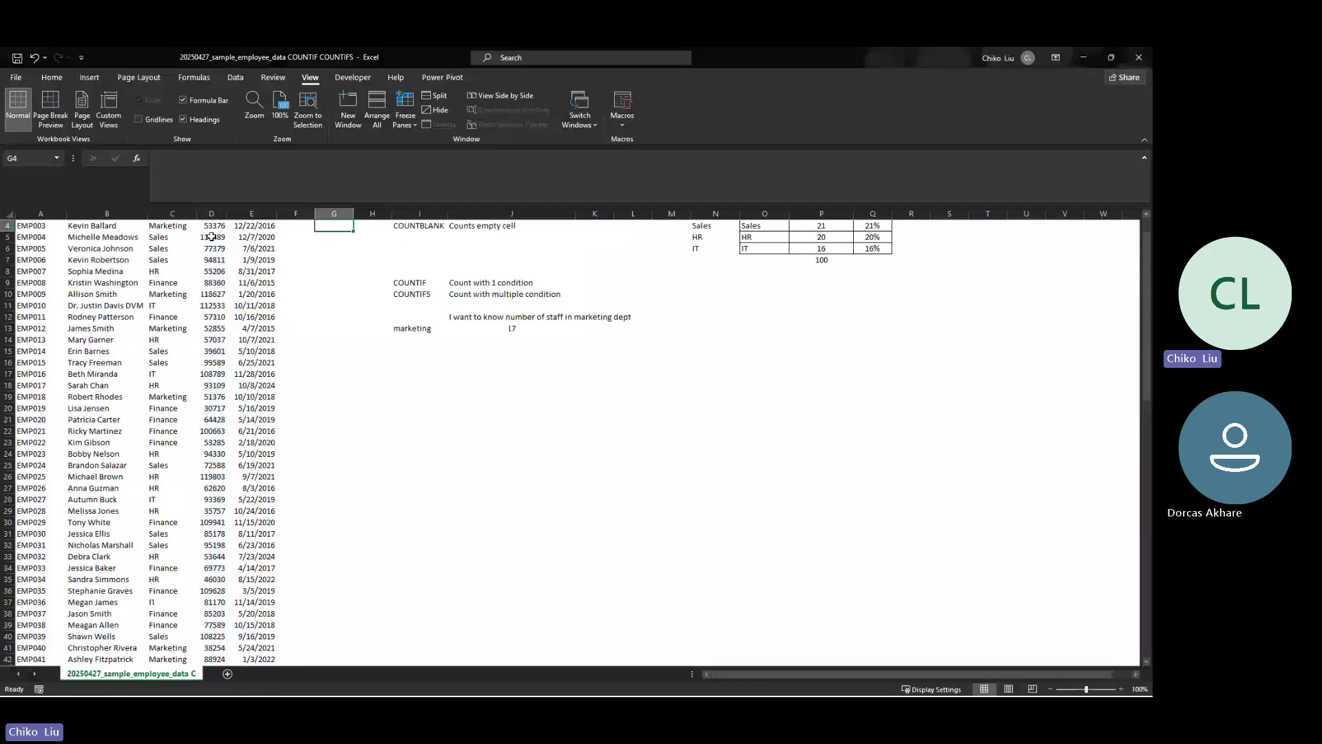
scroll(211, 237, up, 1)
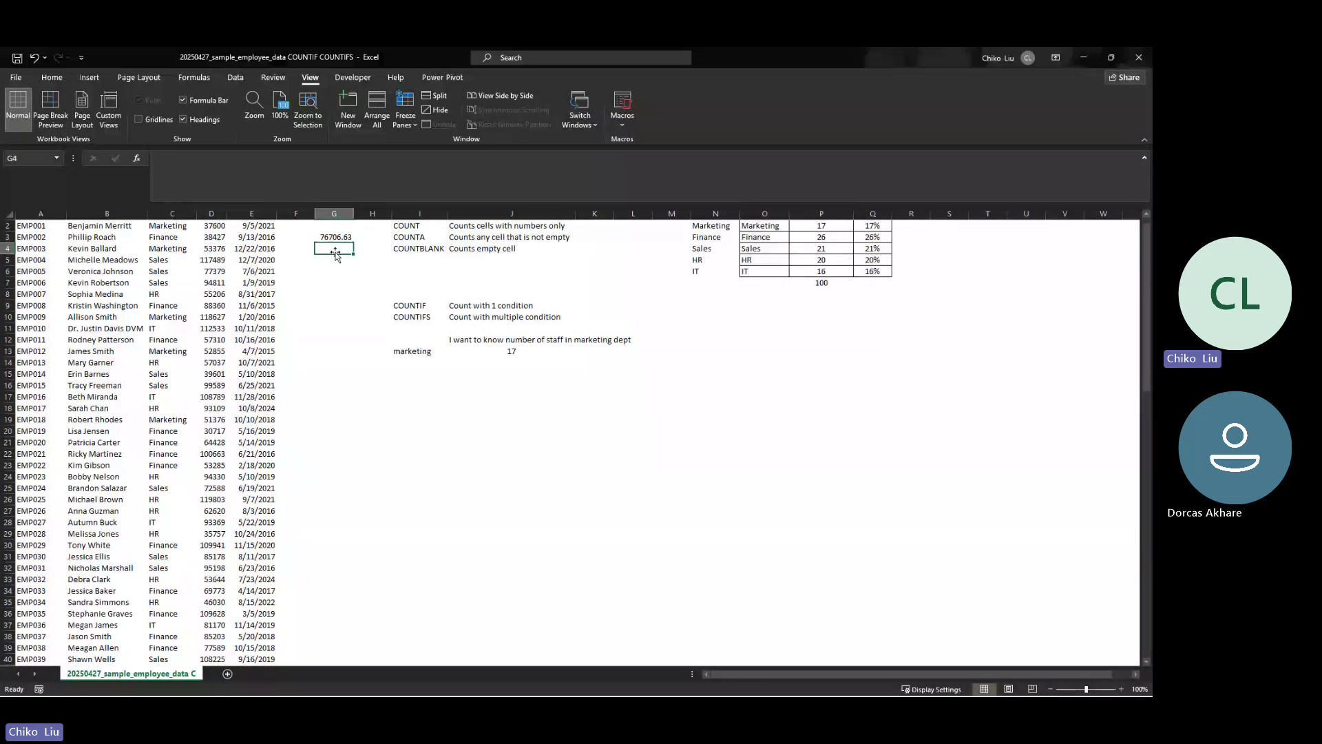
Calculate the lowest salary in G4 with =MIN(D2:D101)
text(=MIN()
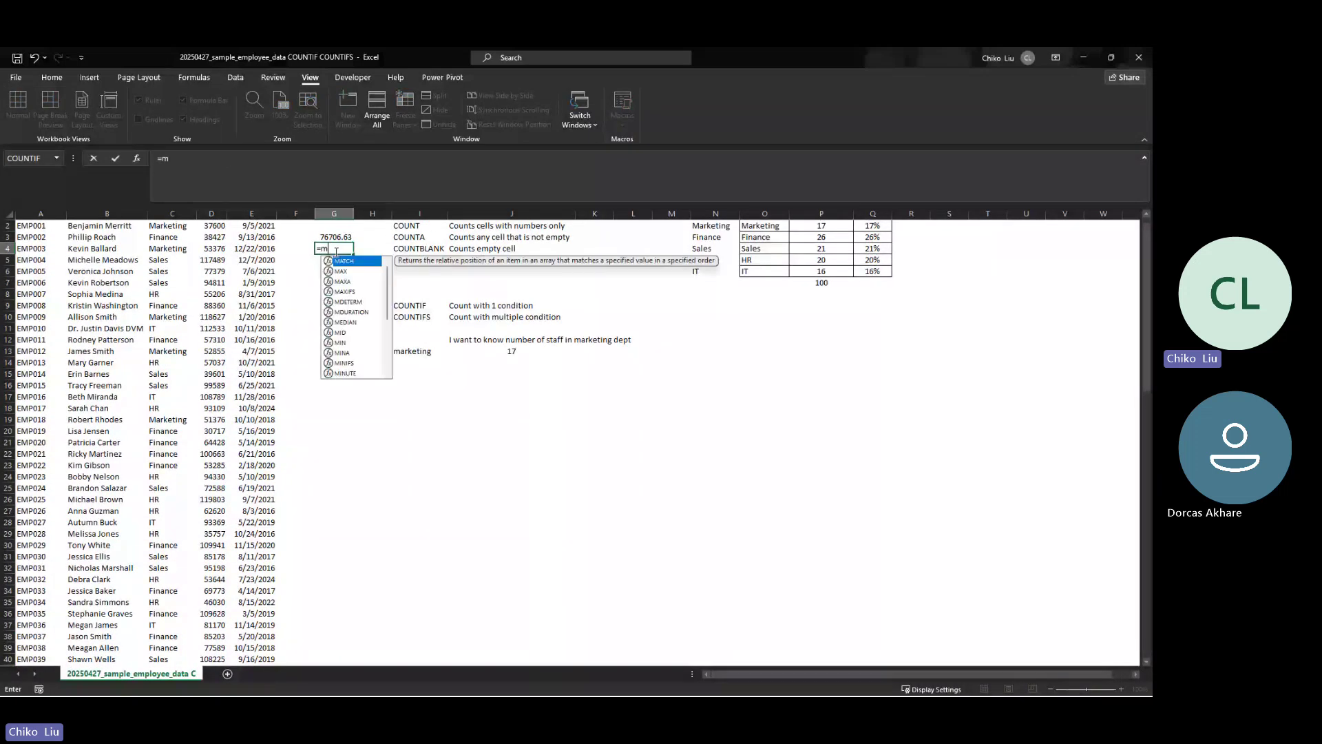
click(205, 235)
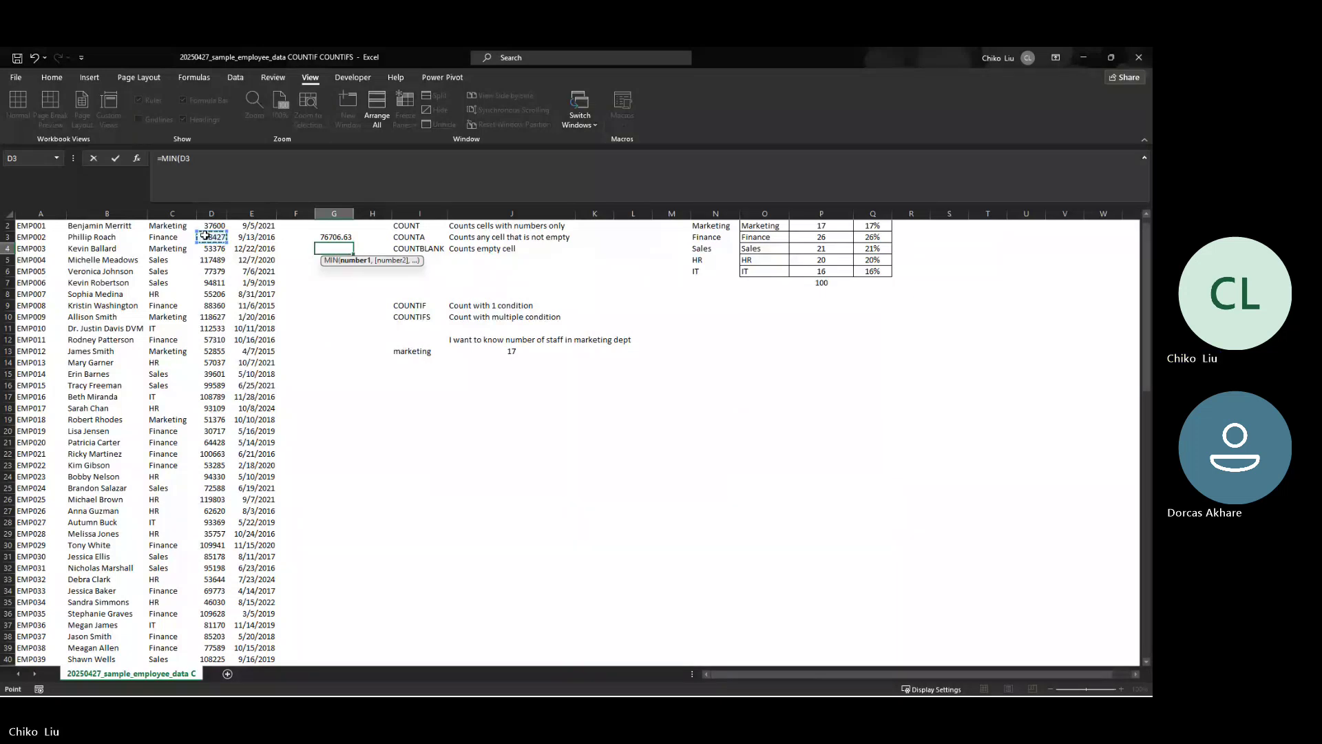
key(ctrl+Down)
key(ctrl+shift+Up)
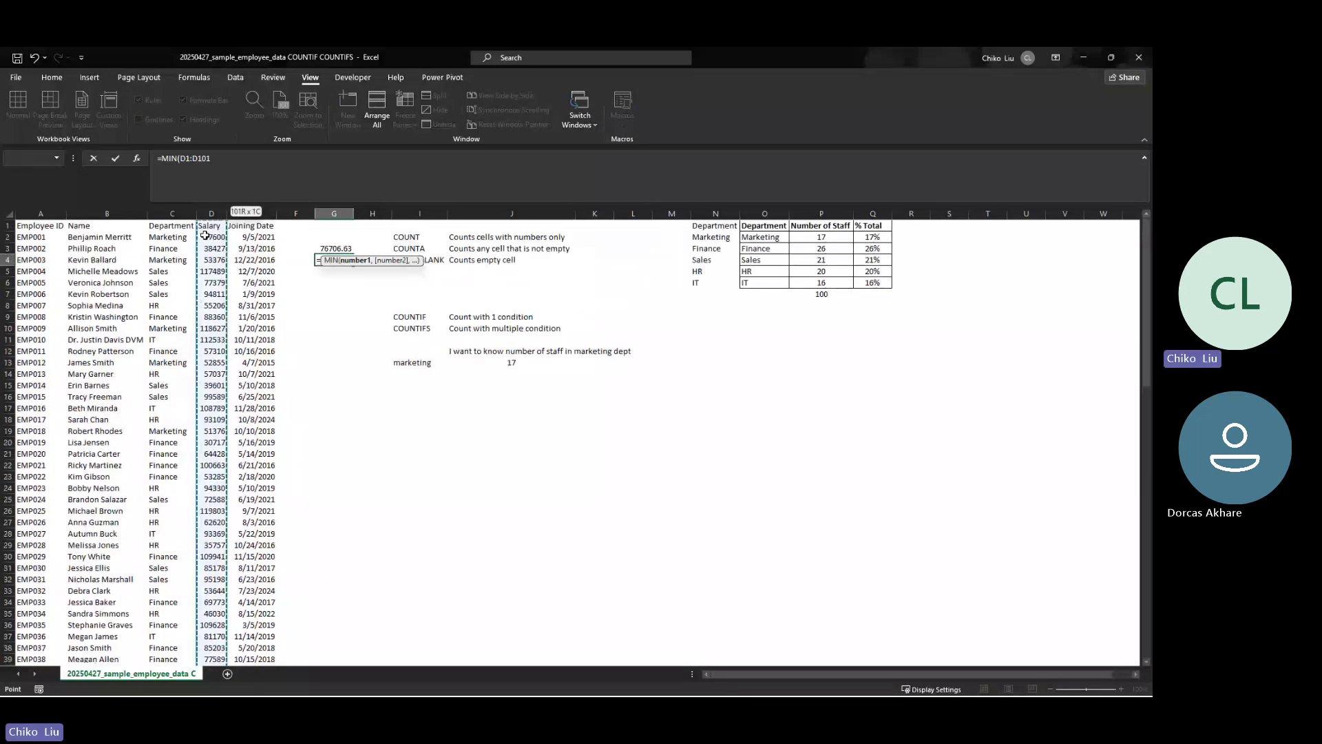
key(Return)
text(max)
key(Tab)
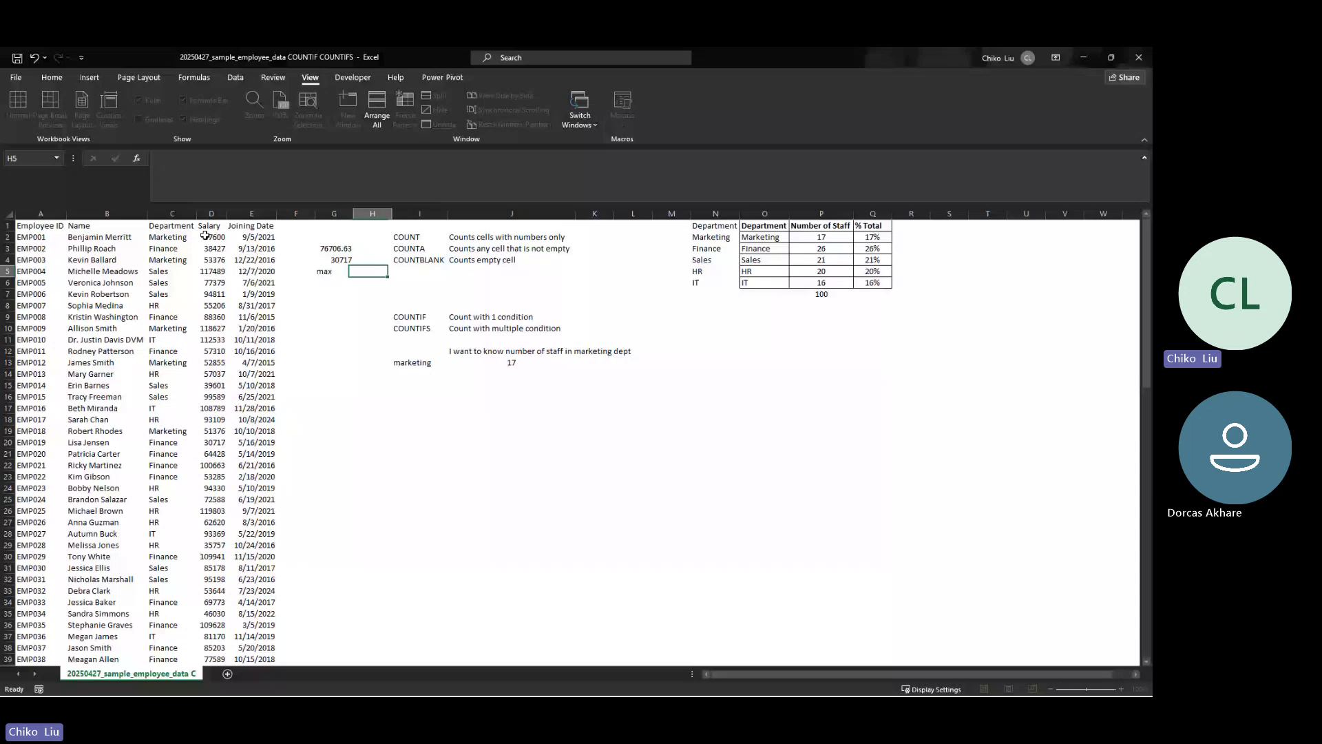
key(Left)
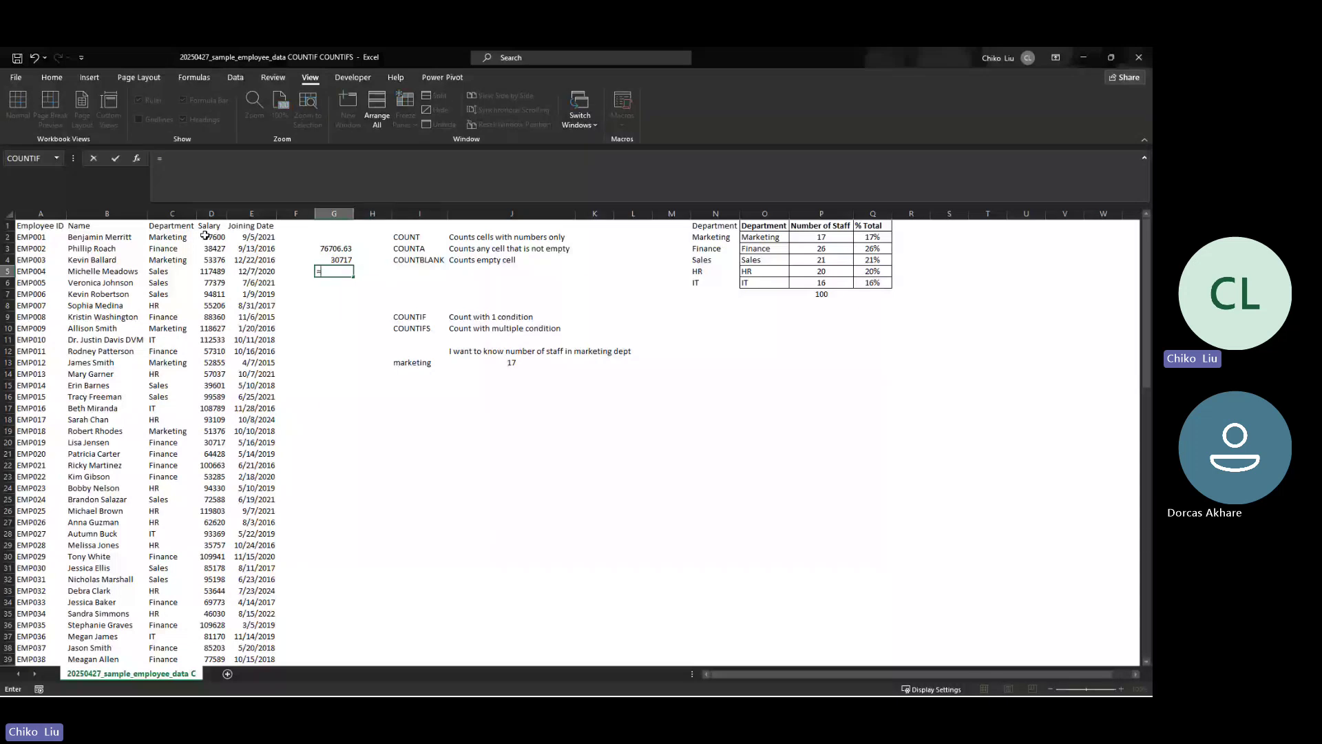
Calculate the highest salary in G5 with =MAX(D2:D101) and check the formulas above it
text(=max()
key(Left)
key(Left)
key(Left)
key(Up)
key(Up)
key(Up)
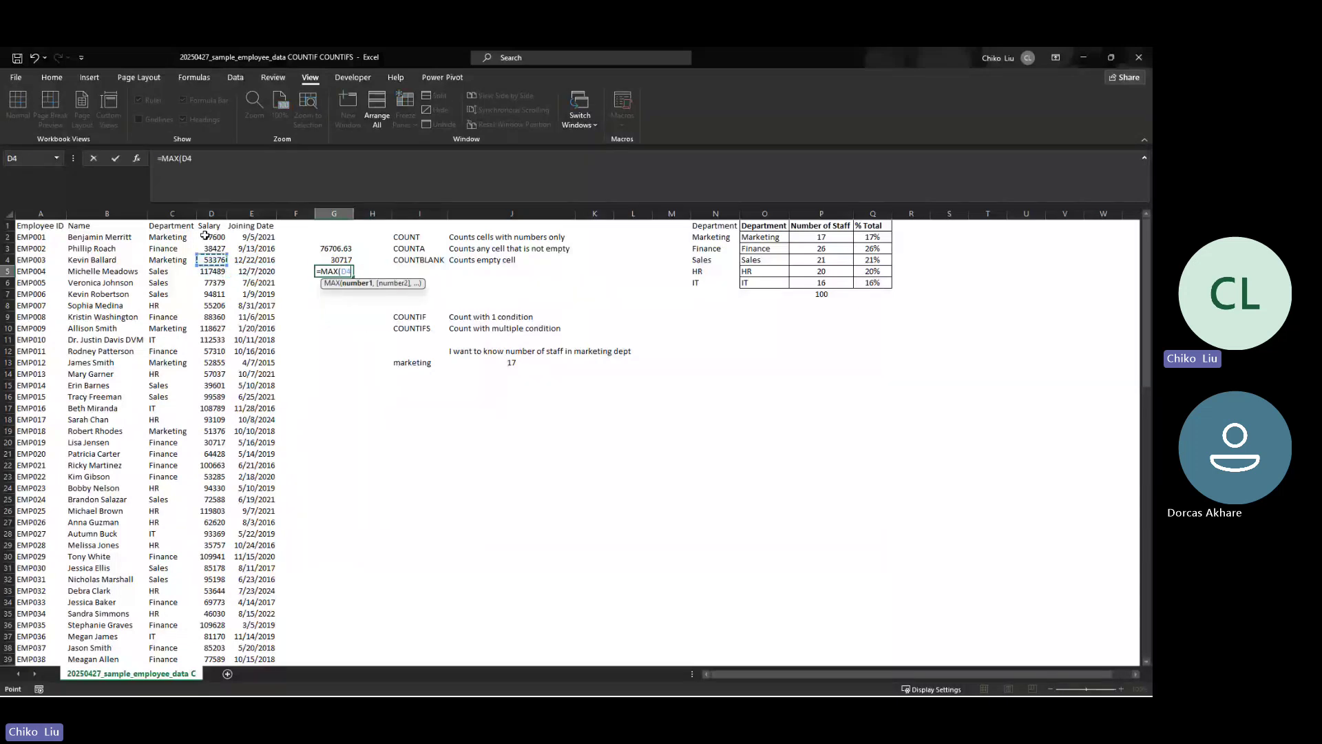
key(ctrl+shift+Down)
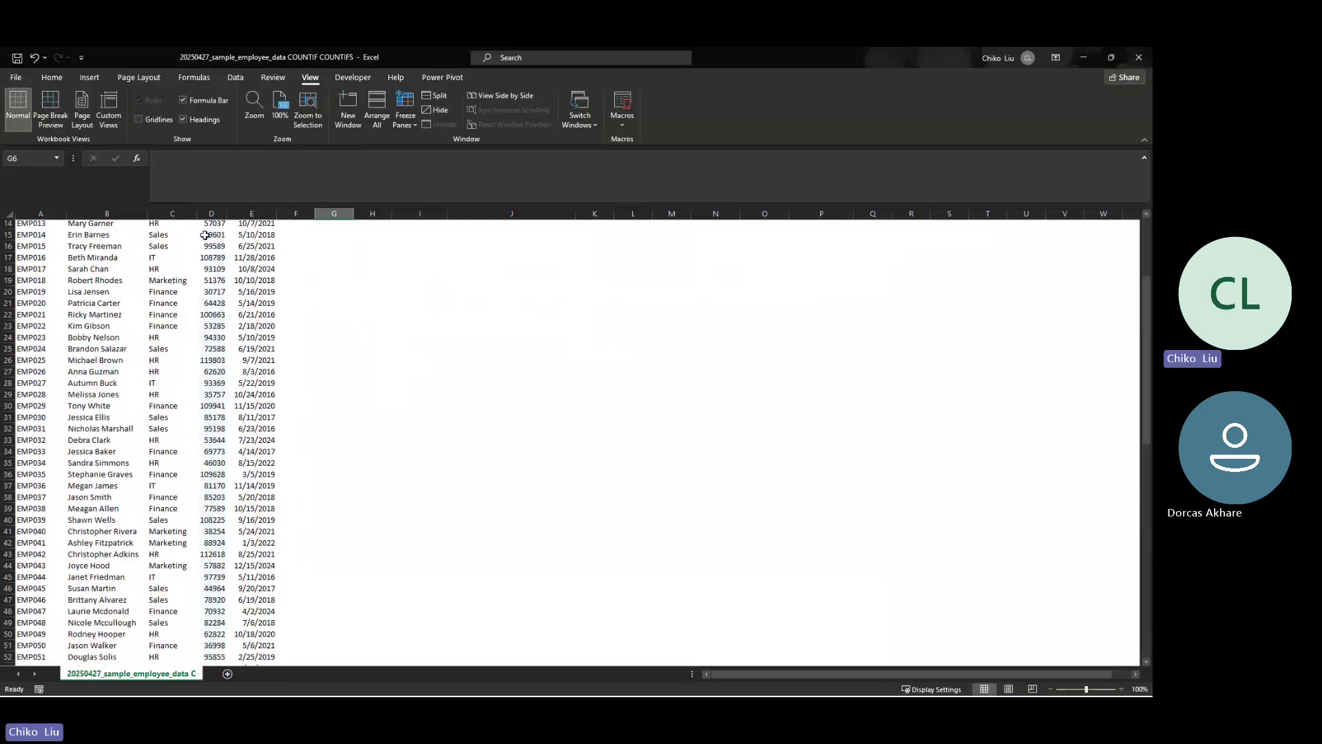
key(Return)
key(Up)
key(Up)
key(Up)
key(Up)
key(Down)
key(Down)
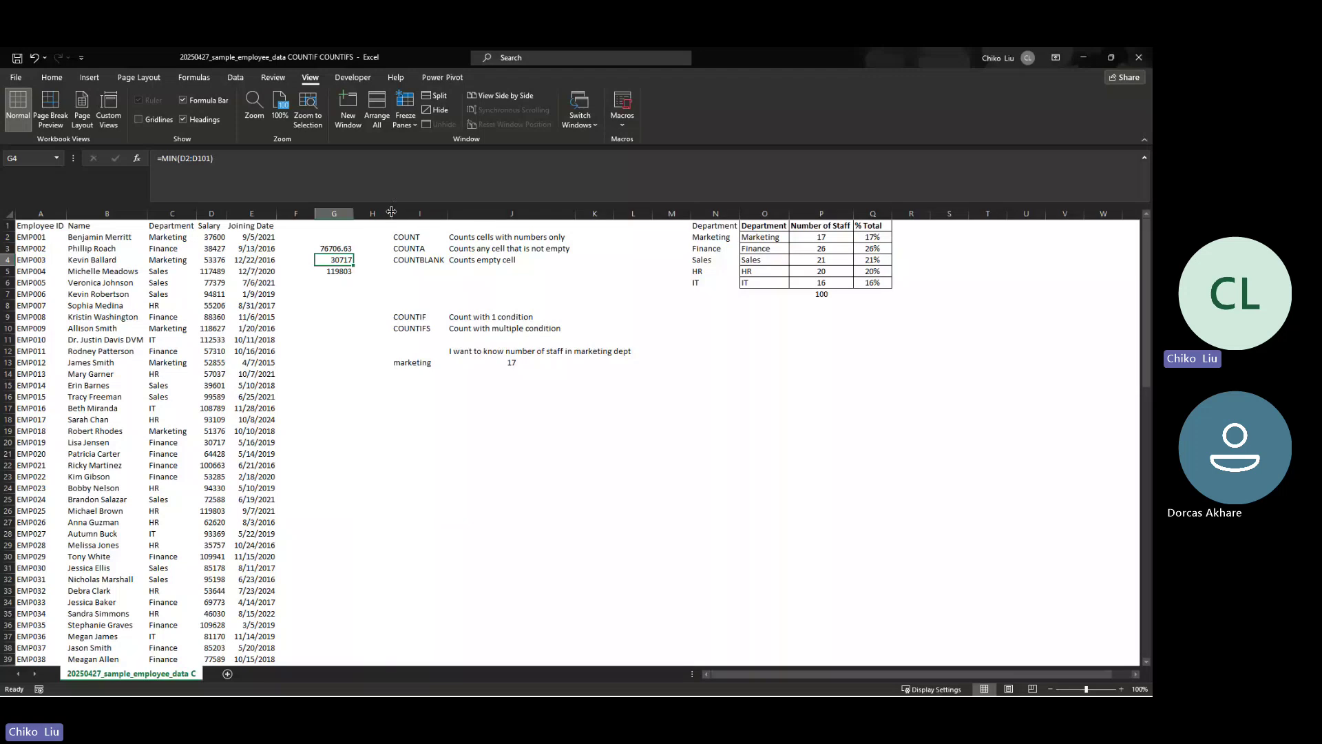
Widen empty column H, and move the MIN result to G2 and the MAX result to G4, around the average
drag(391, 211, 456, 212)
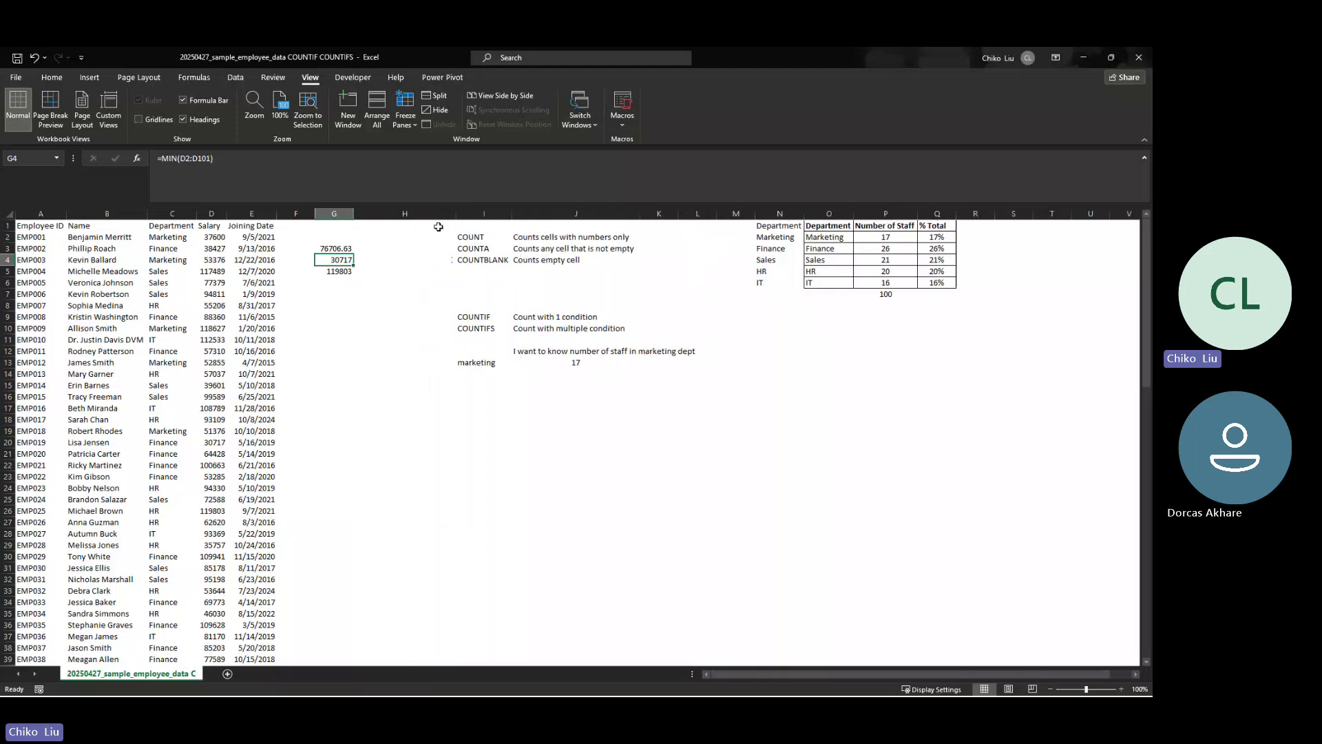
click(379, 246)
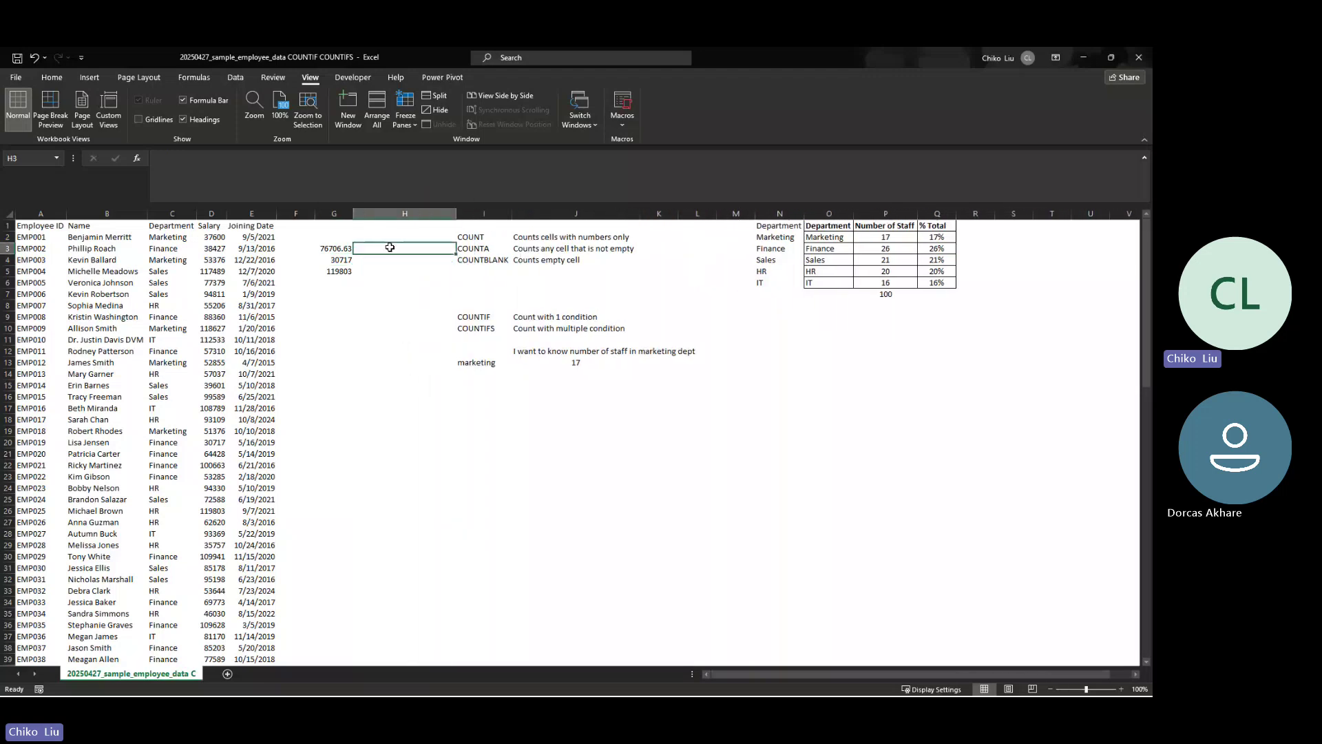
click(342, 261)
drag(342, 268, 340, 245)
click(336, 269)
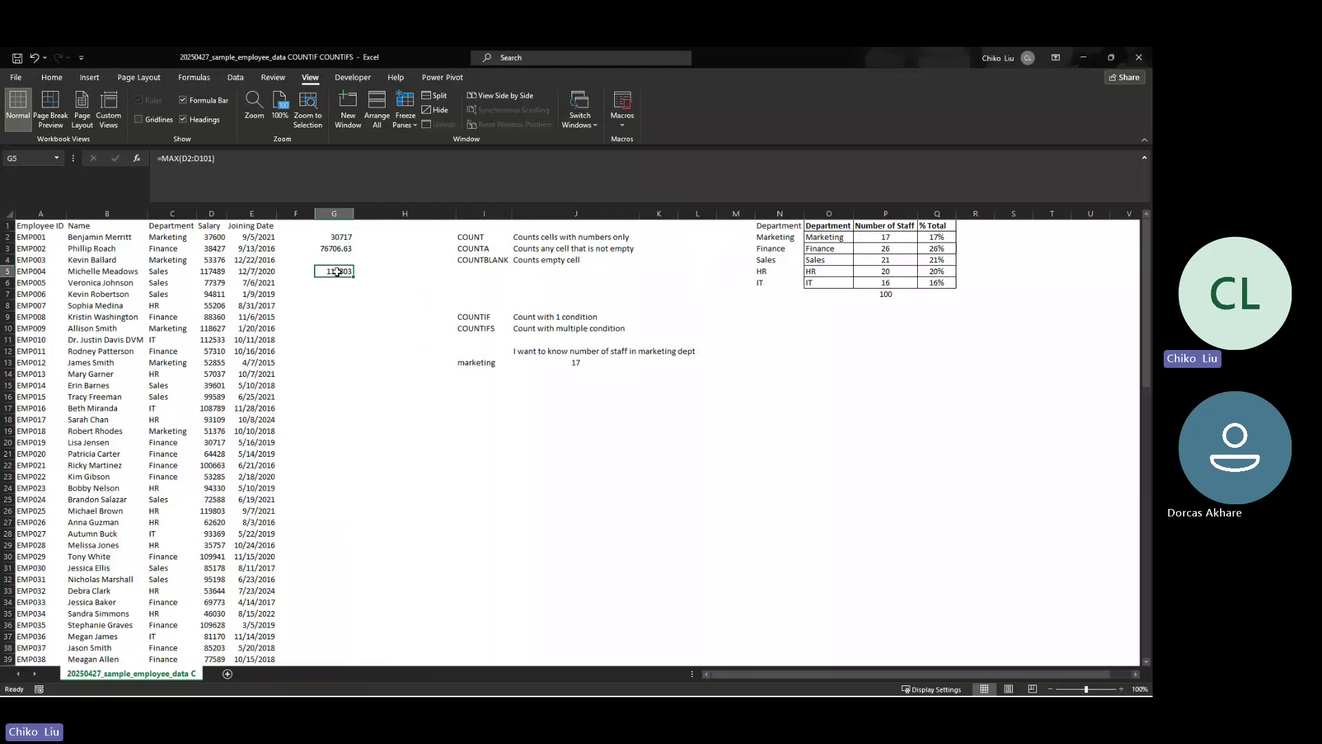
drag(345, 282, 342, 261)
click(341, 249)
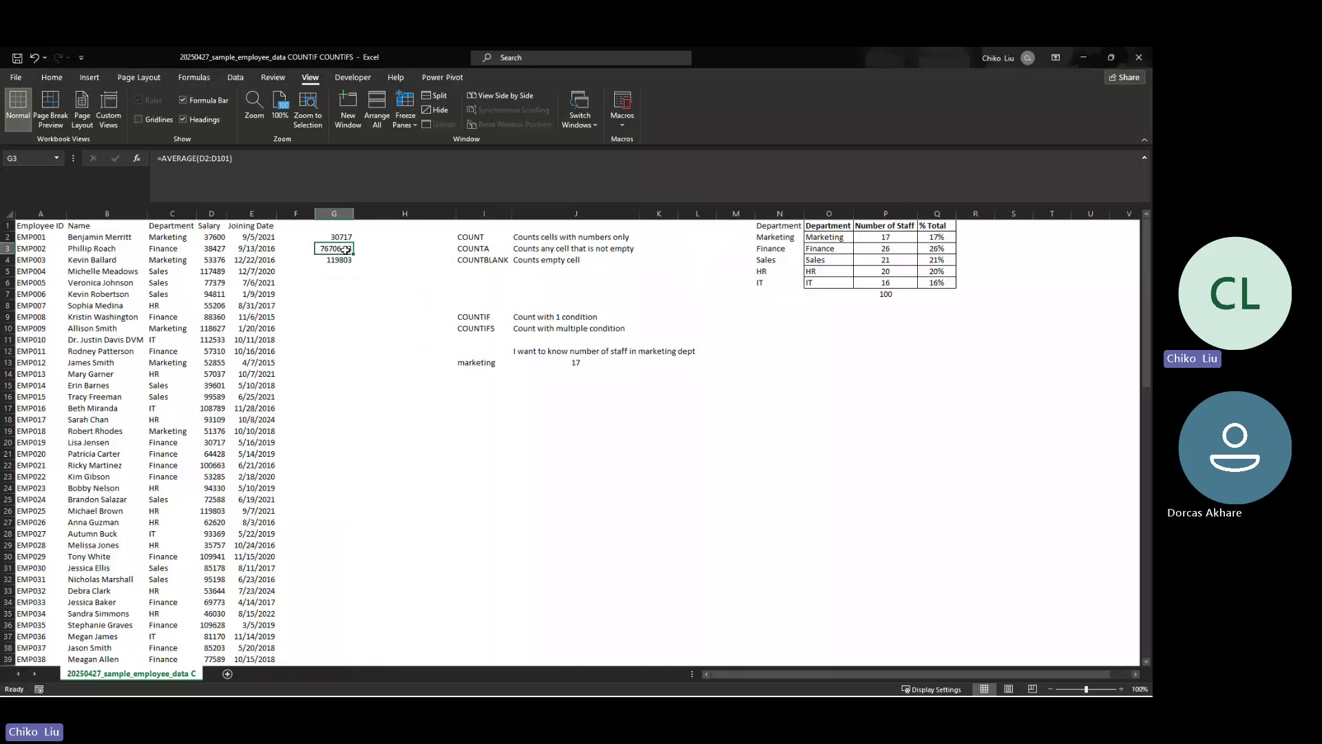
Insert a blank column before the column holding the salary results
click(371, 235)
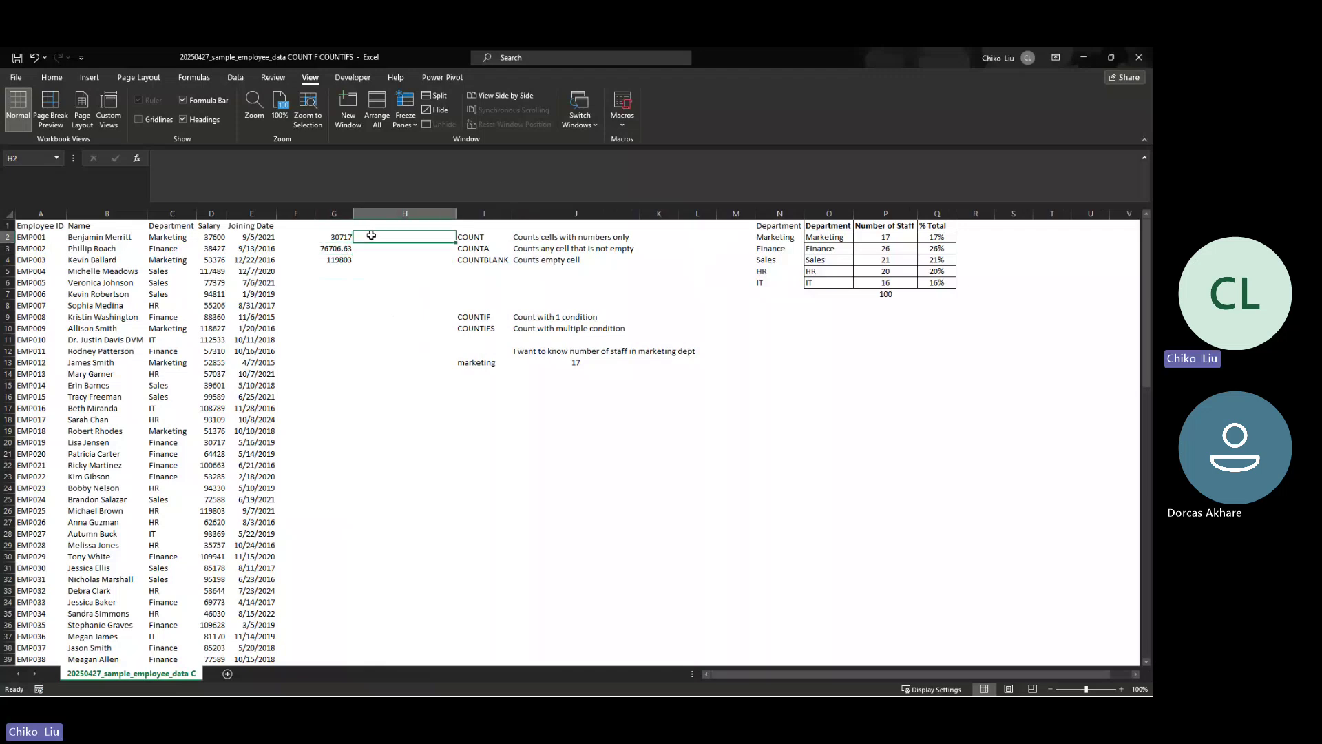
click(313, 237)
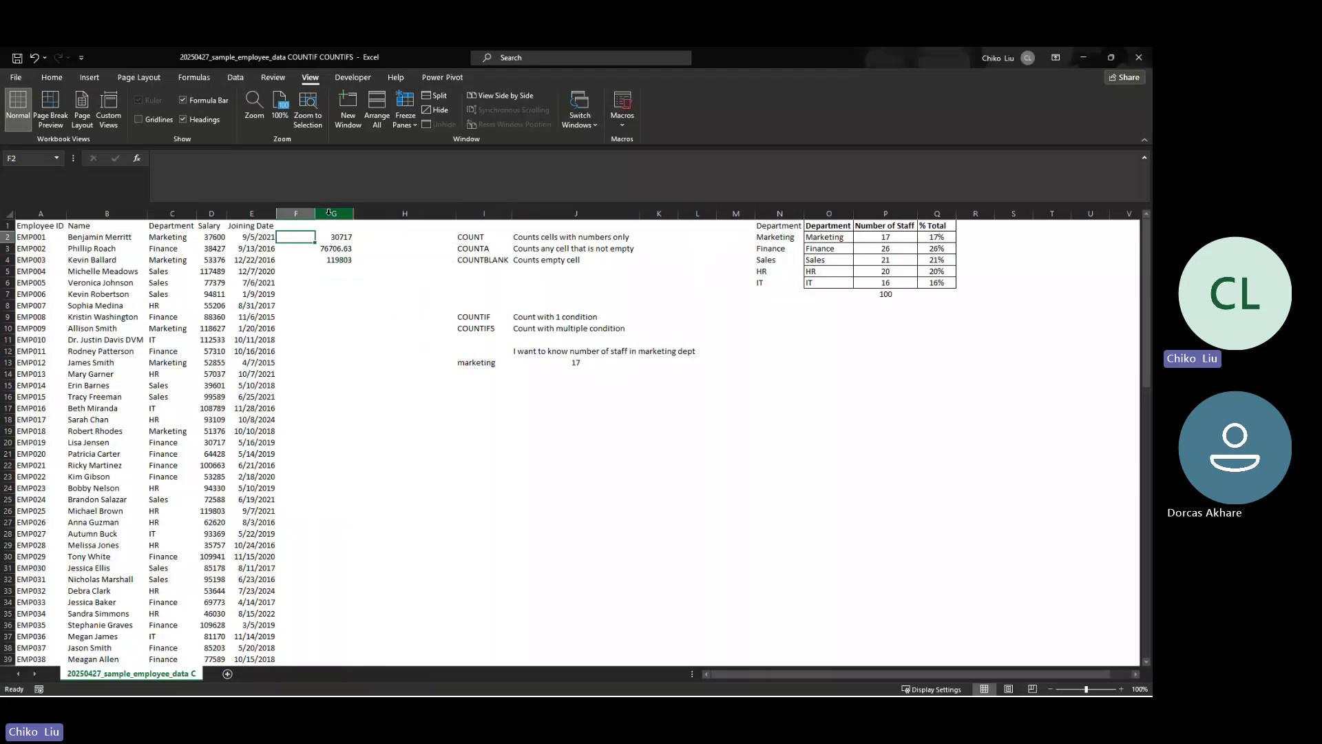
right_click(332, 214)
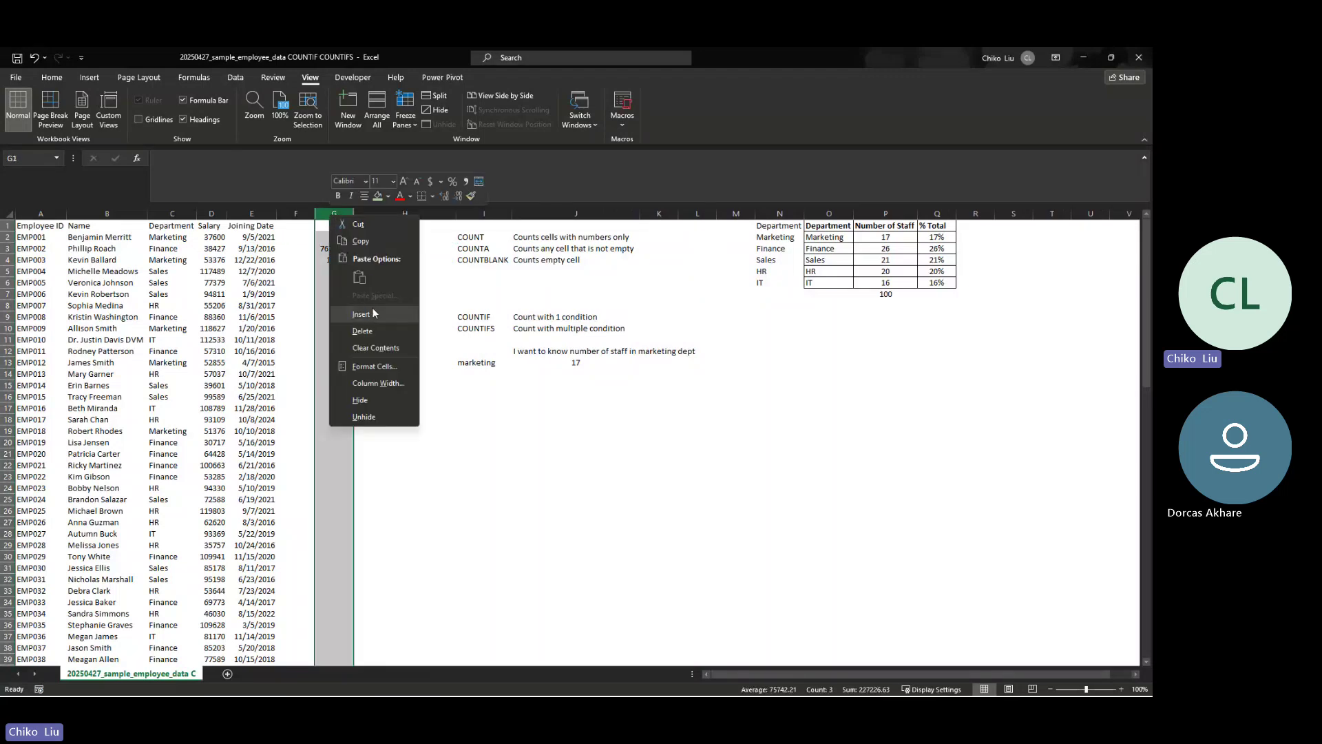
click(372, 316)
Label the minimum result with Minimum Salary in G2 and autofit column G to the text
click(344, 237)
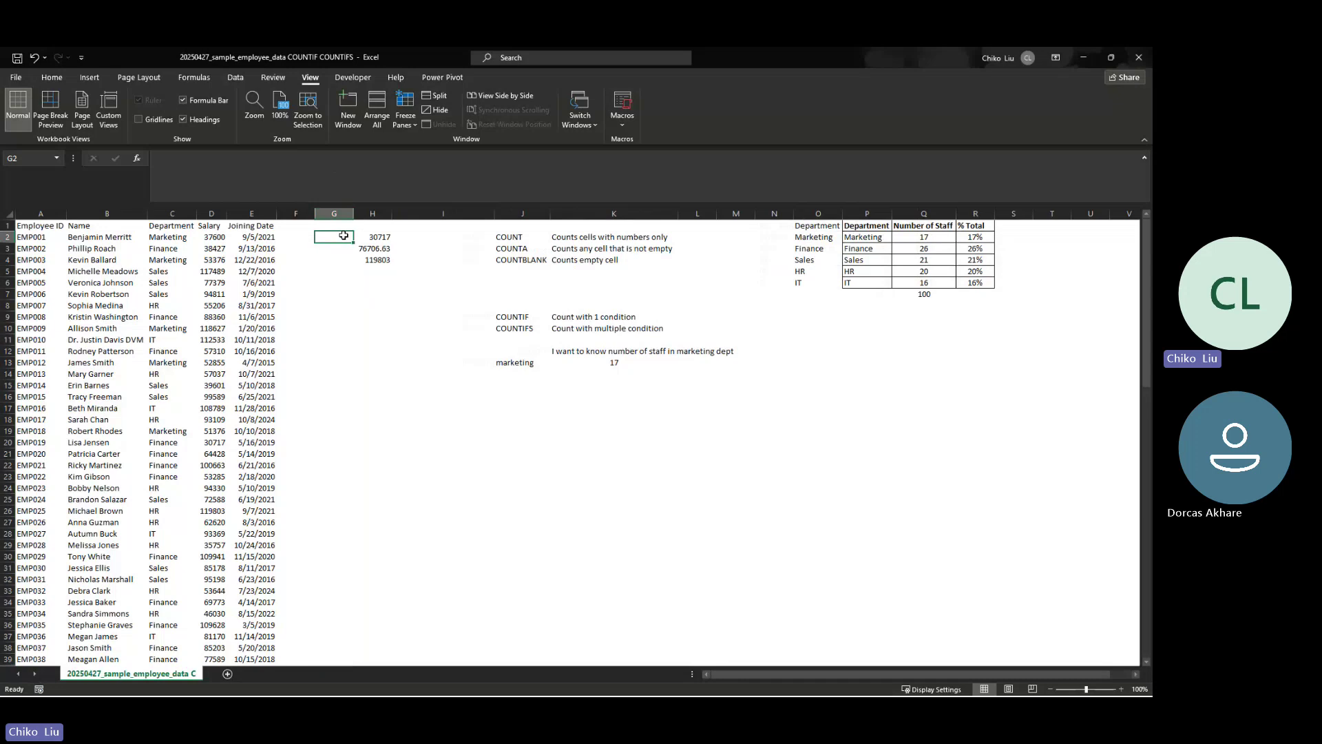
text(Min)
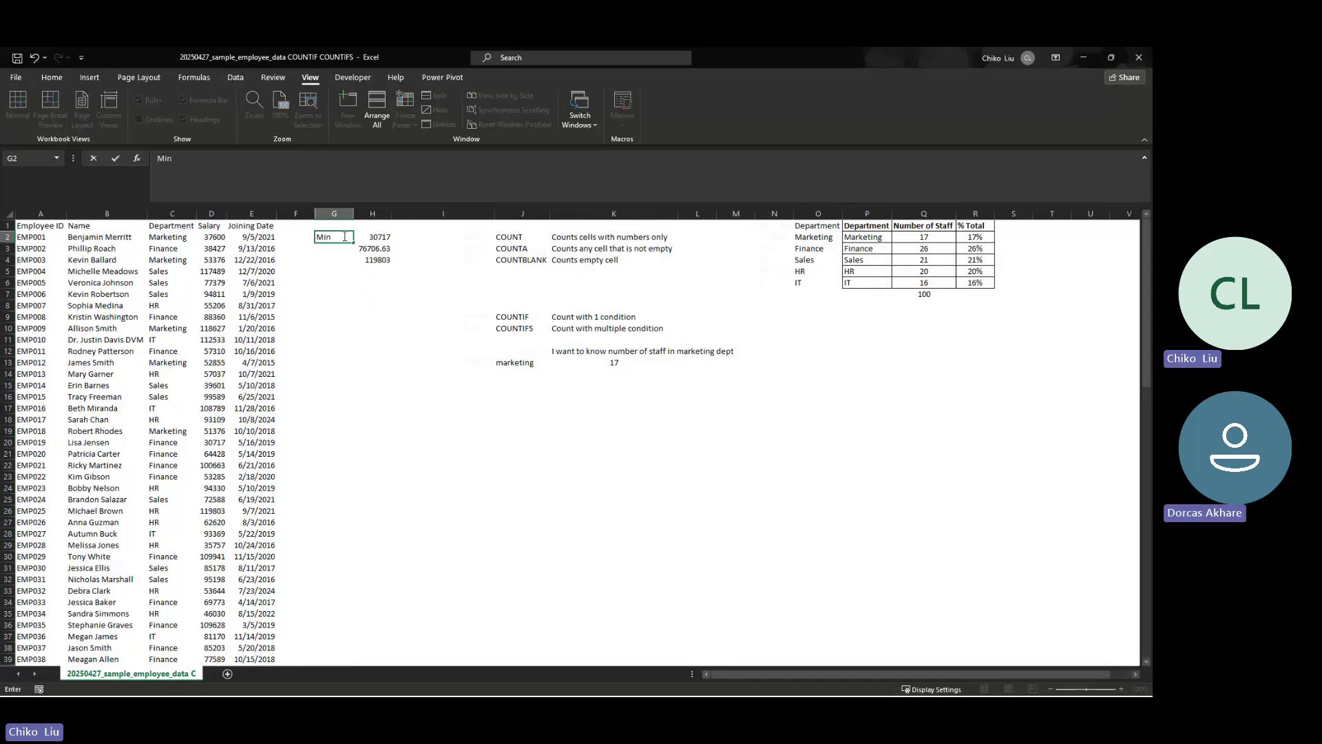
text(imum Sala)
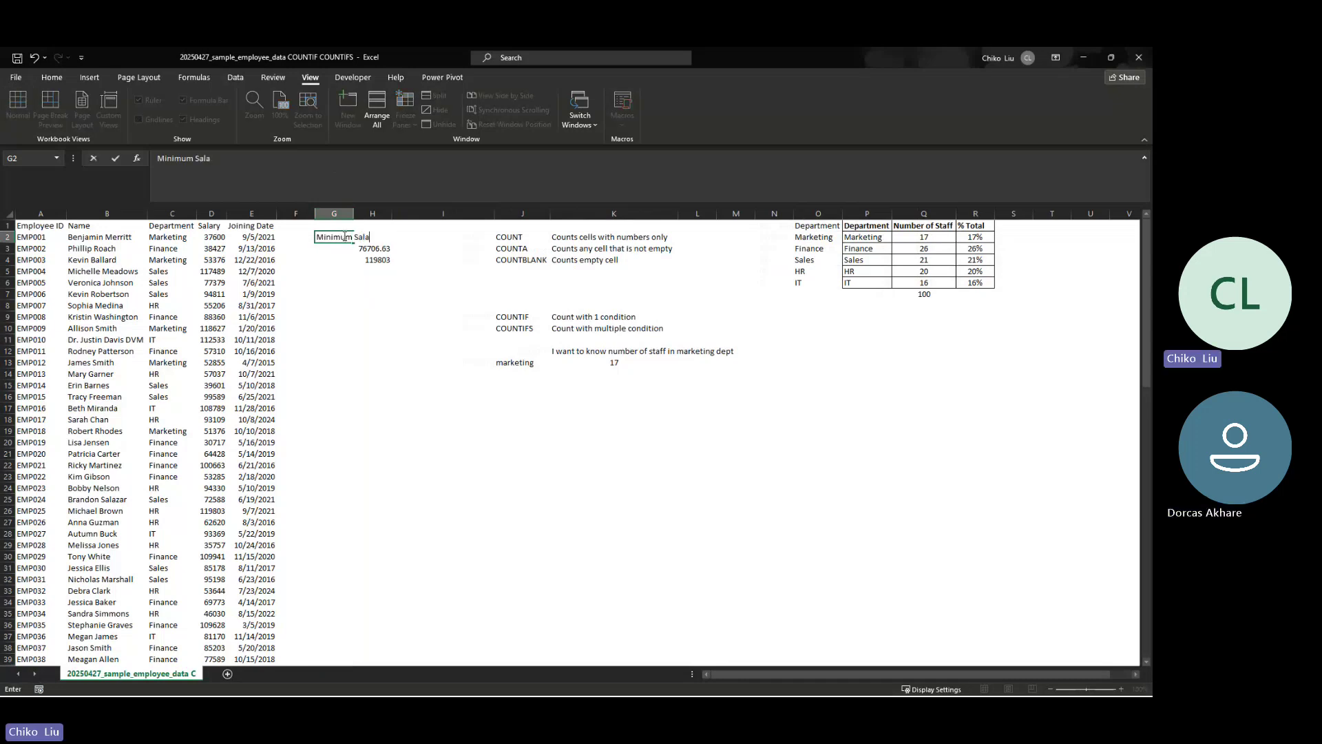
text(ry)
key(ctrl+Return)
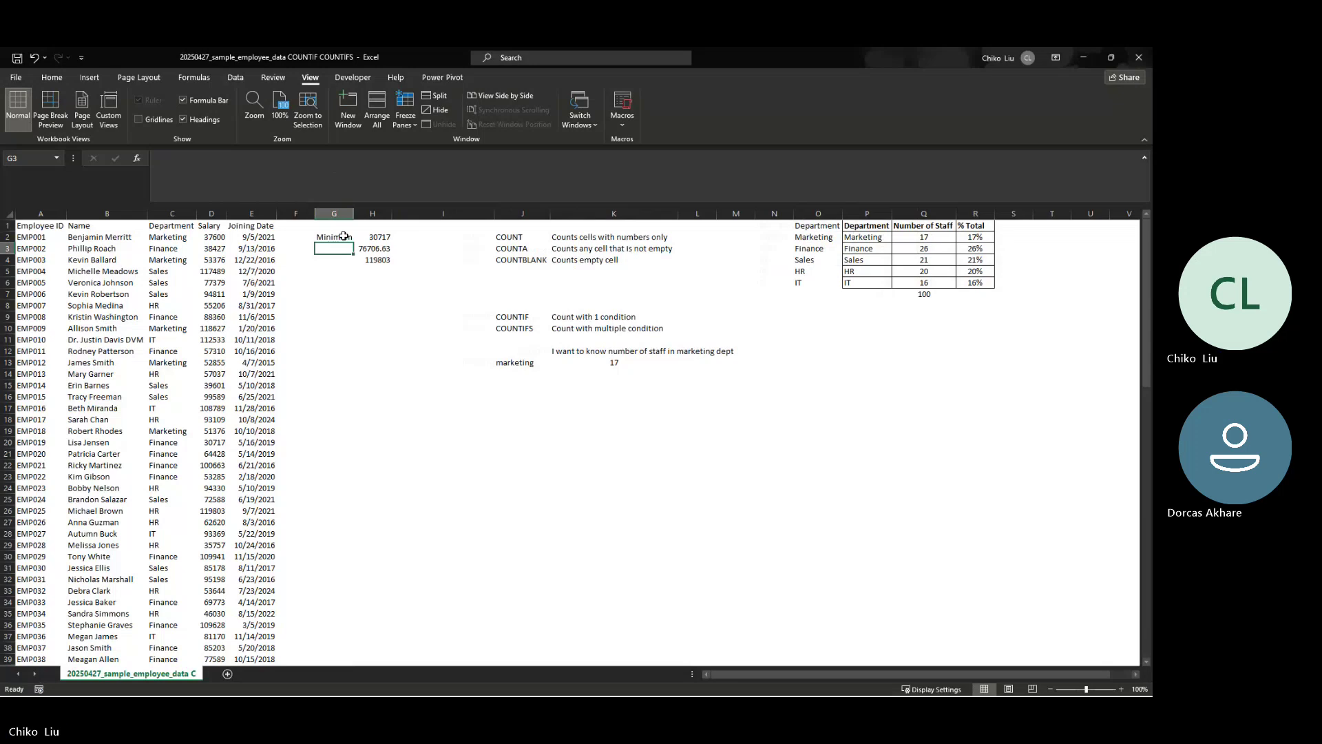
double_click(354, 213)
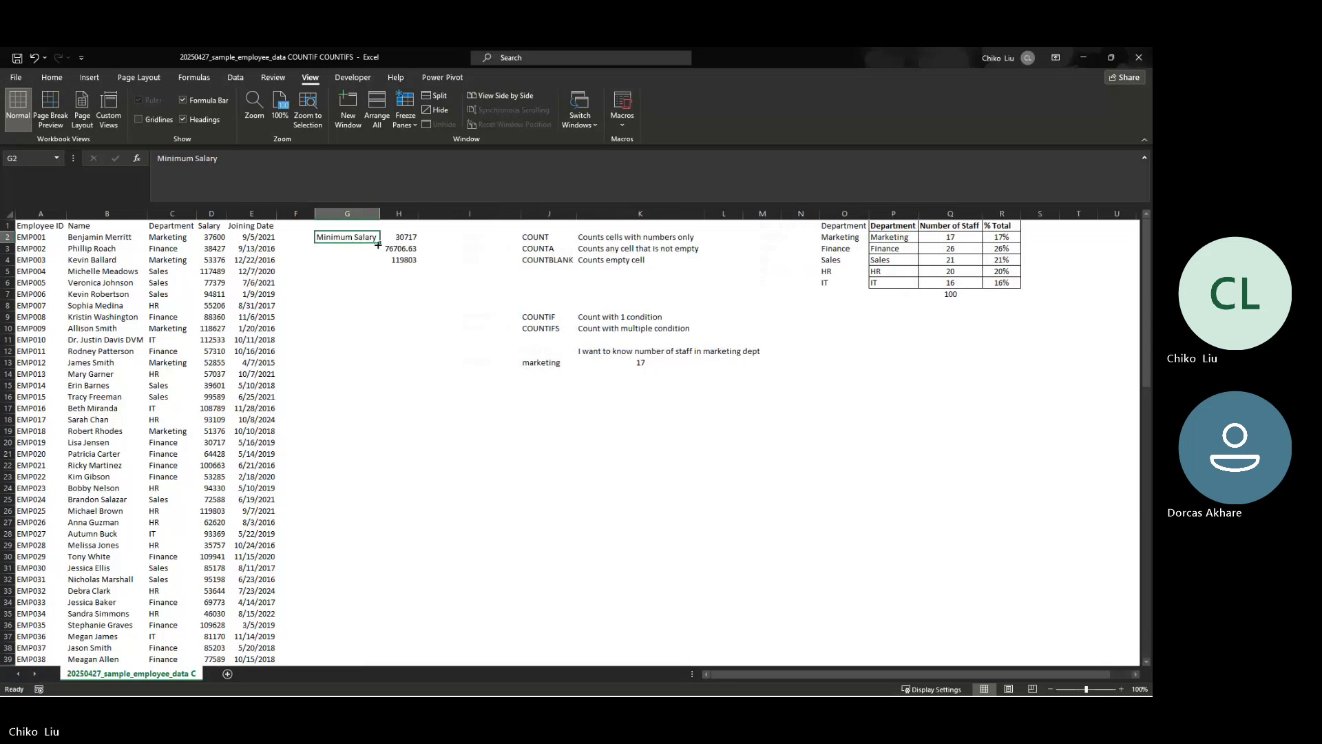
Copy the G2 label down to G4 and change the label in G4 to Maximum Salary
drag(380, 245, 379, 266)
click(340, 249)
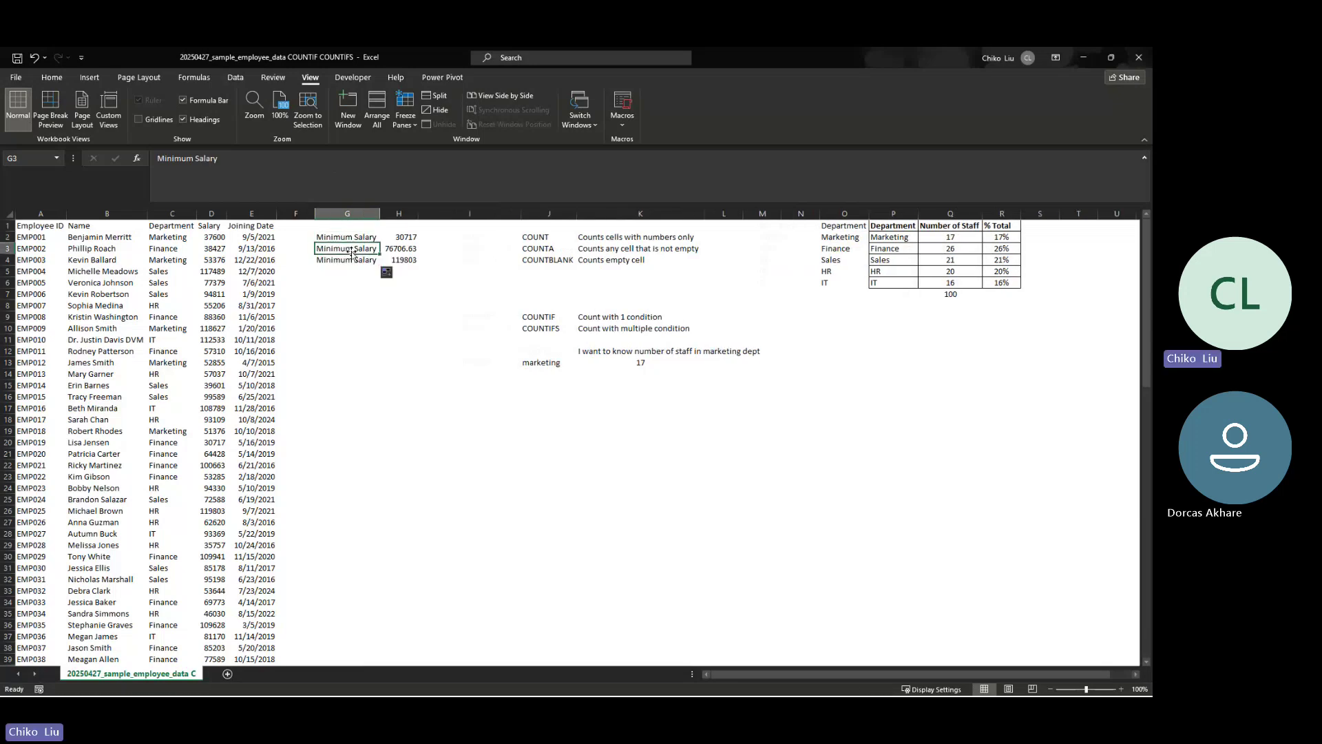
click(339, 260)
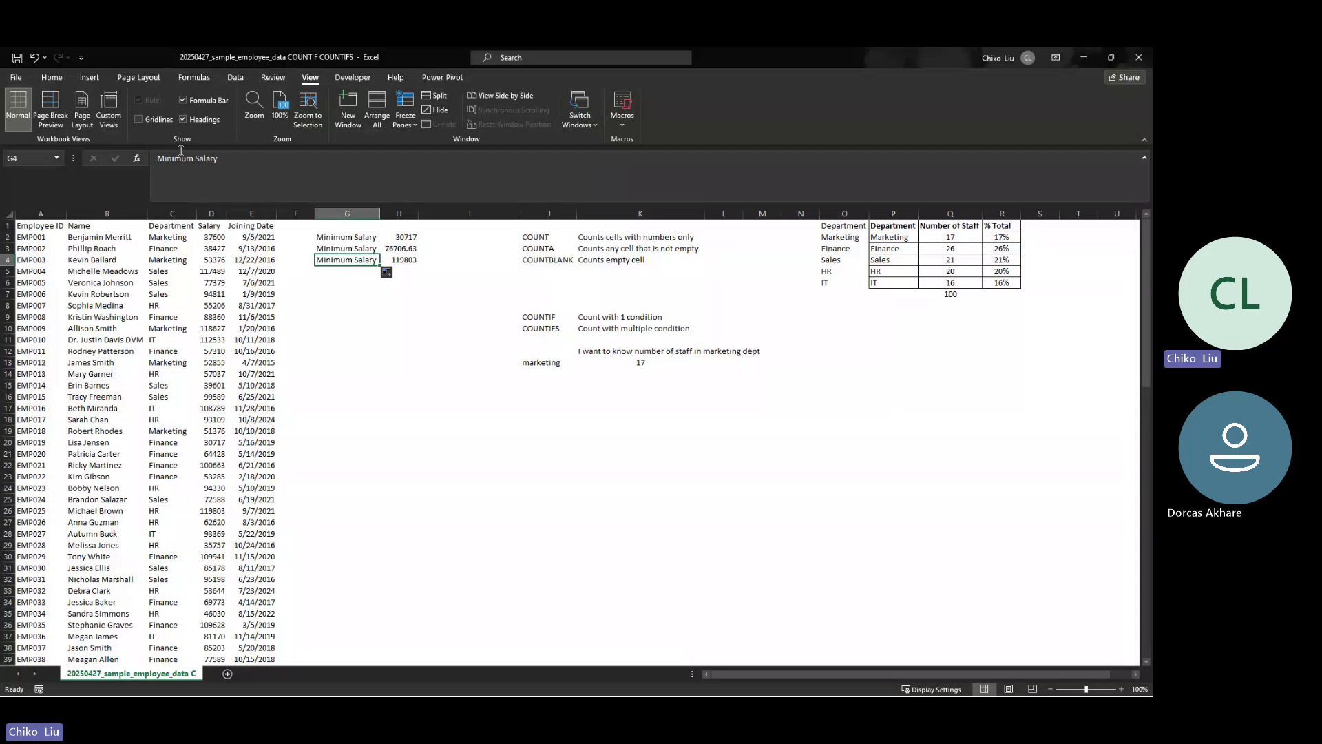
click(180, 153)
double_click(168, 159)
text(Max)
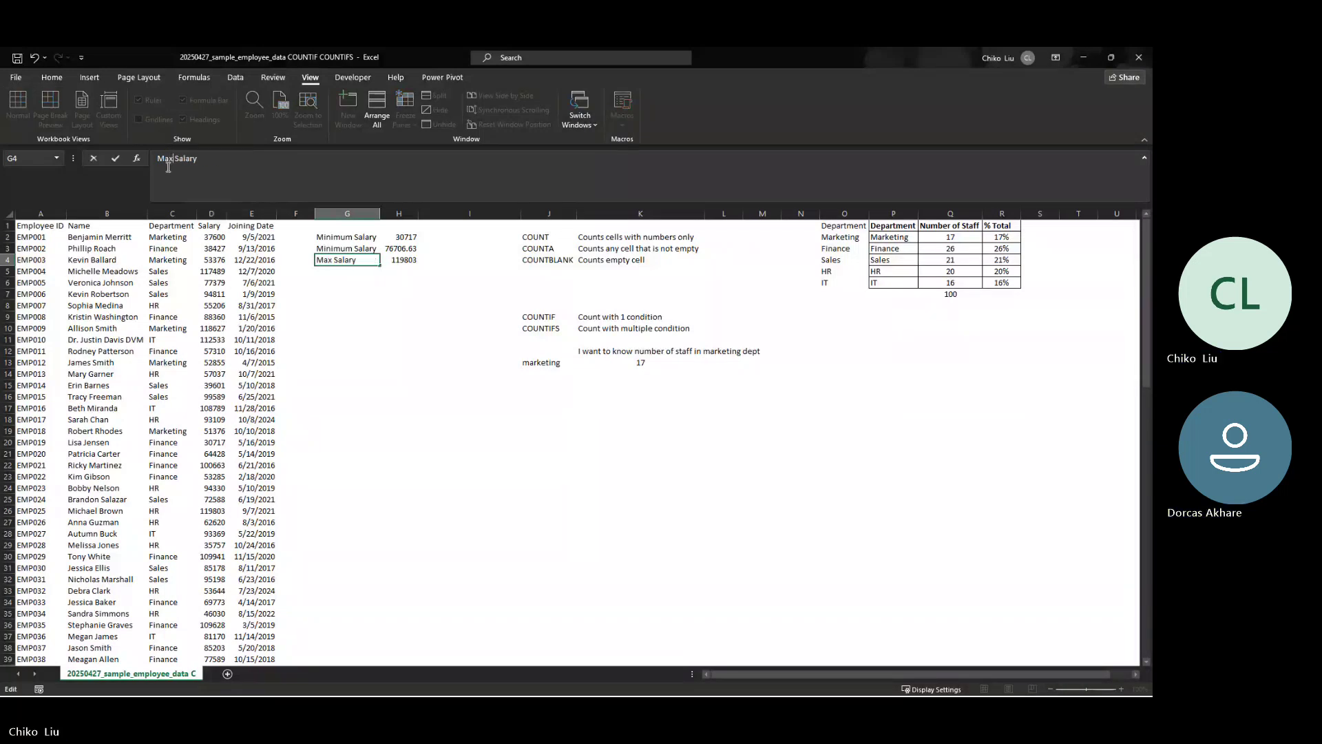
text(mi)
key(BackSpace)
key(BackSpace)
text(imum)
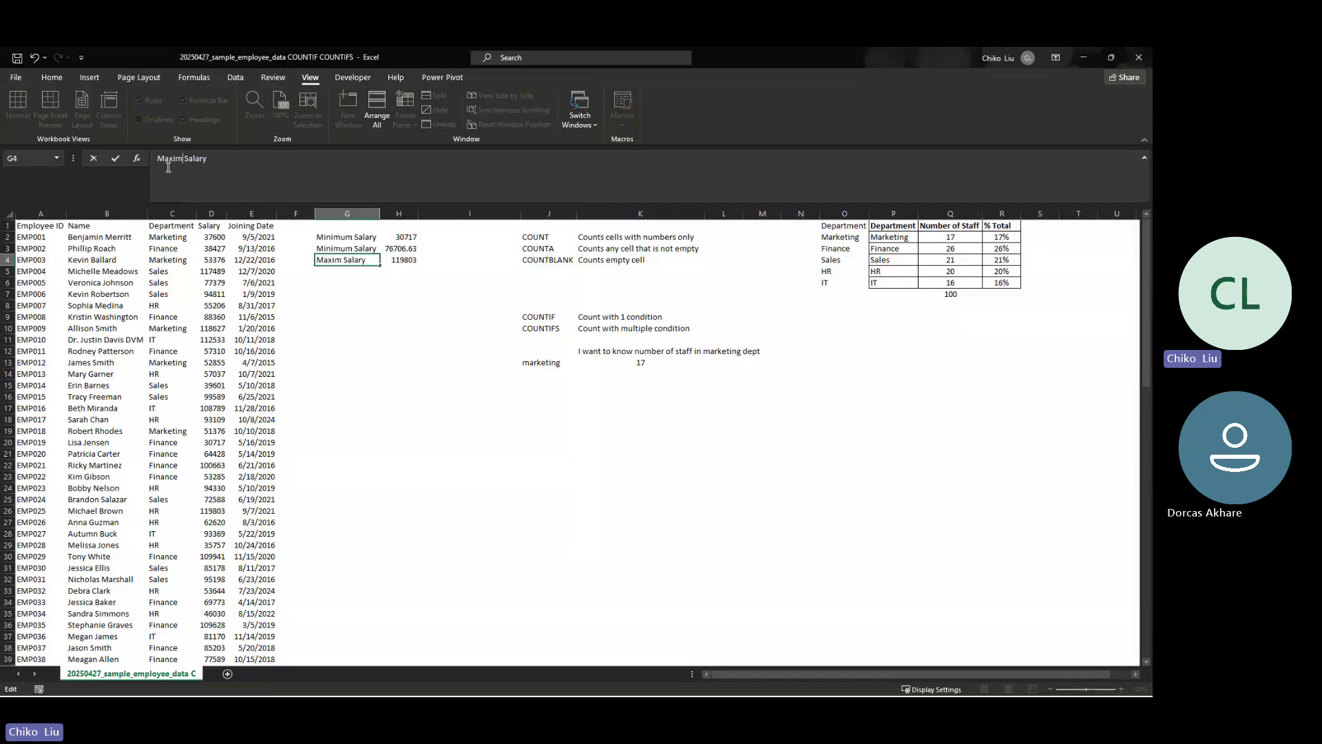
key(Return)
Change the label in G3 to average Salary
key(Up)
key(Up)
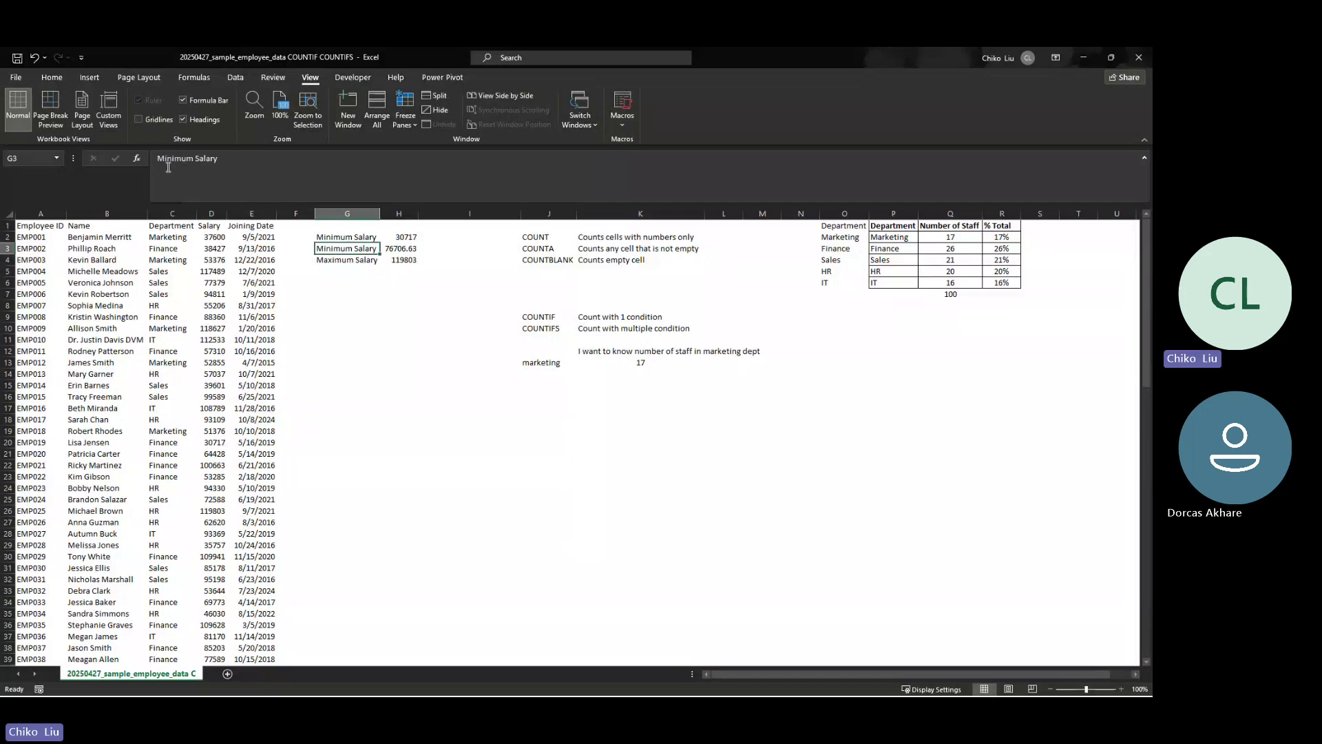
double_click(168, 160)
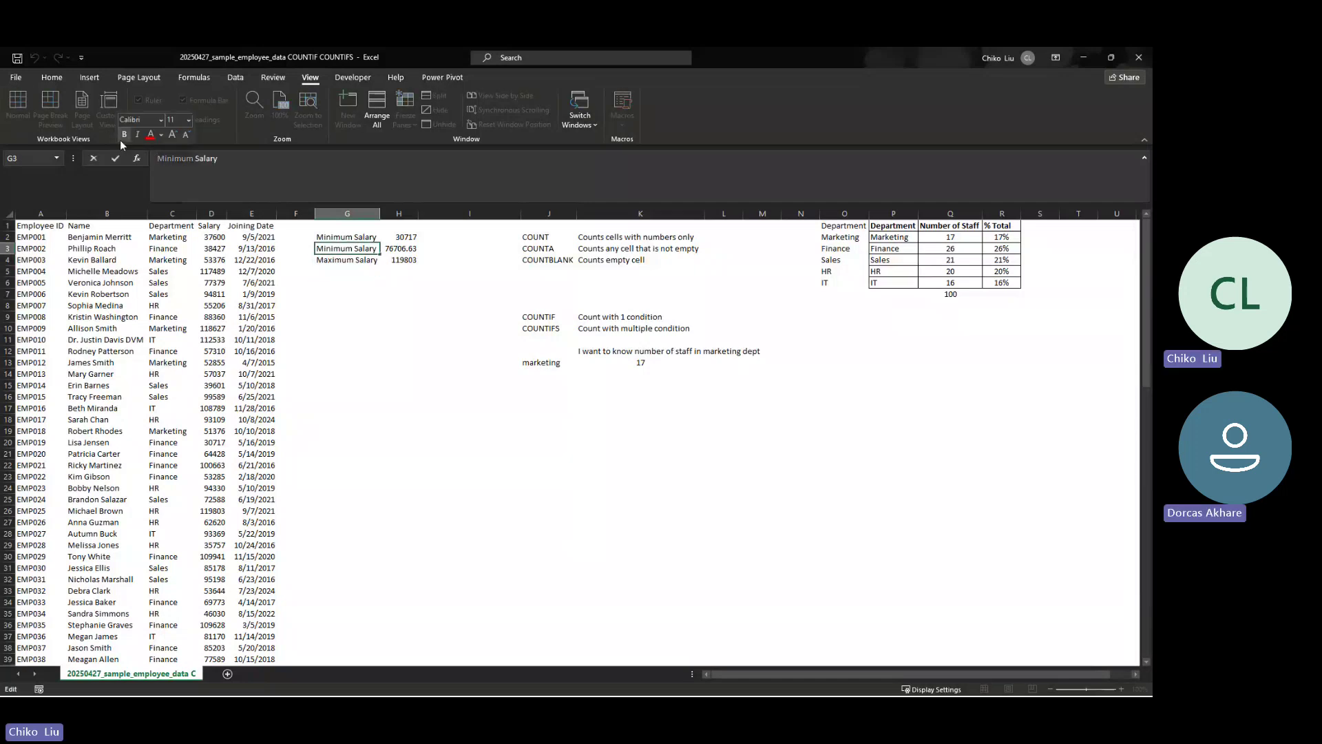
text(average)
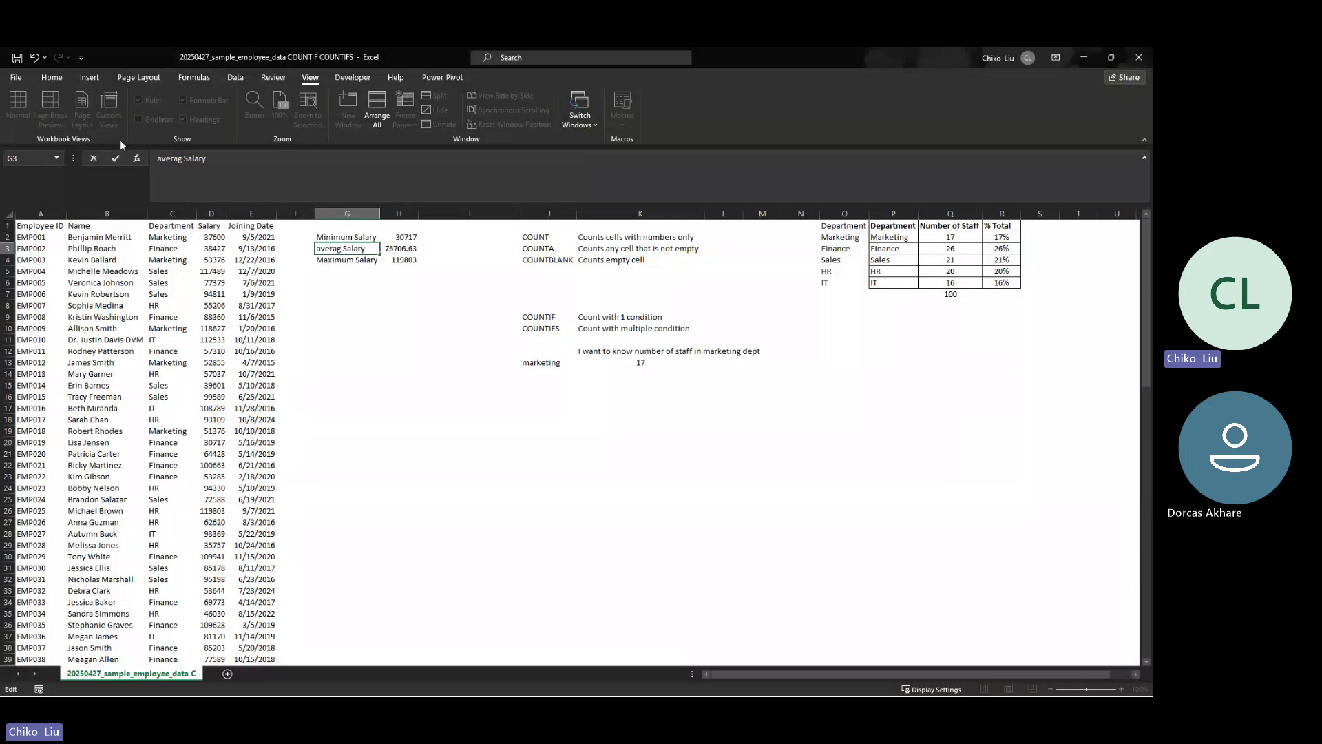
key(Tab)
key(Left)
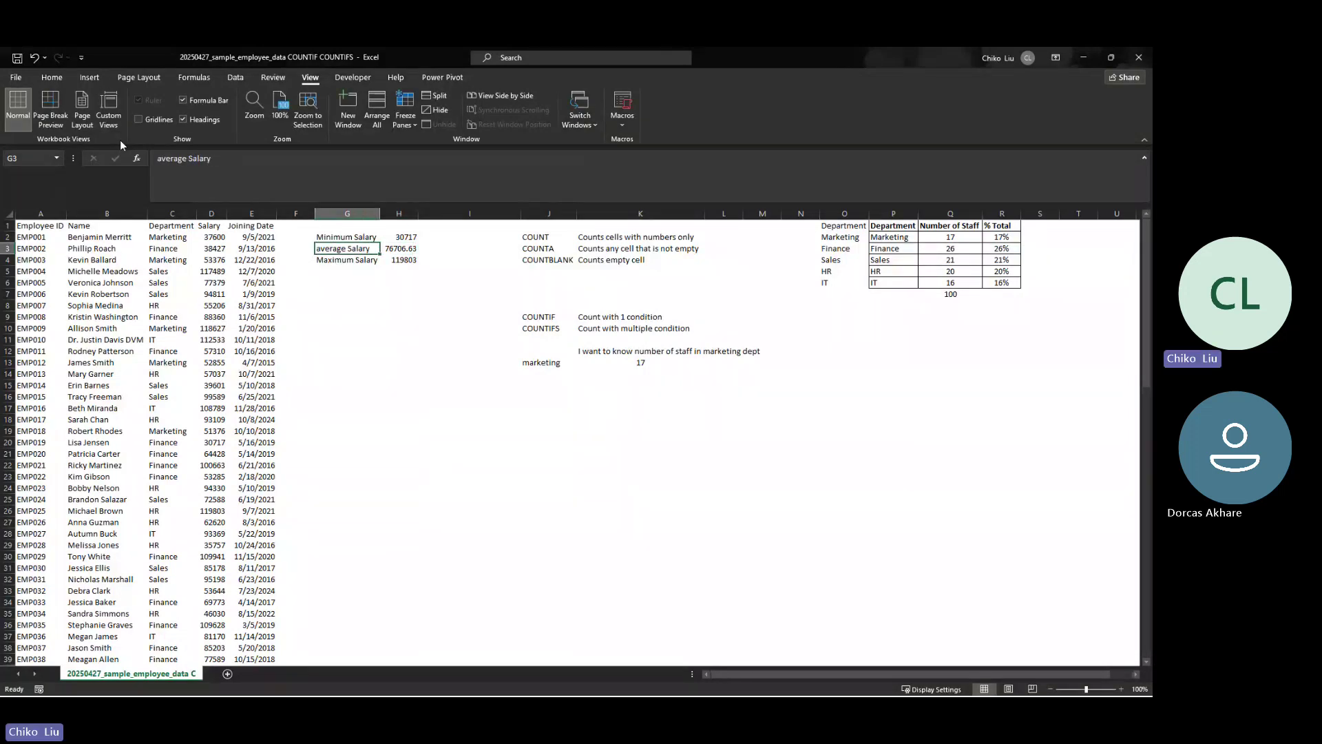
Capitalise the first letter of the label in G3 so it reads Average Salary
click(166, 160)
key(BackSpace)
key(BackSpace)
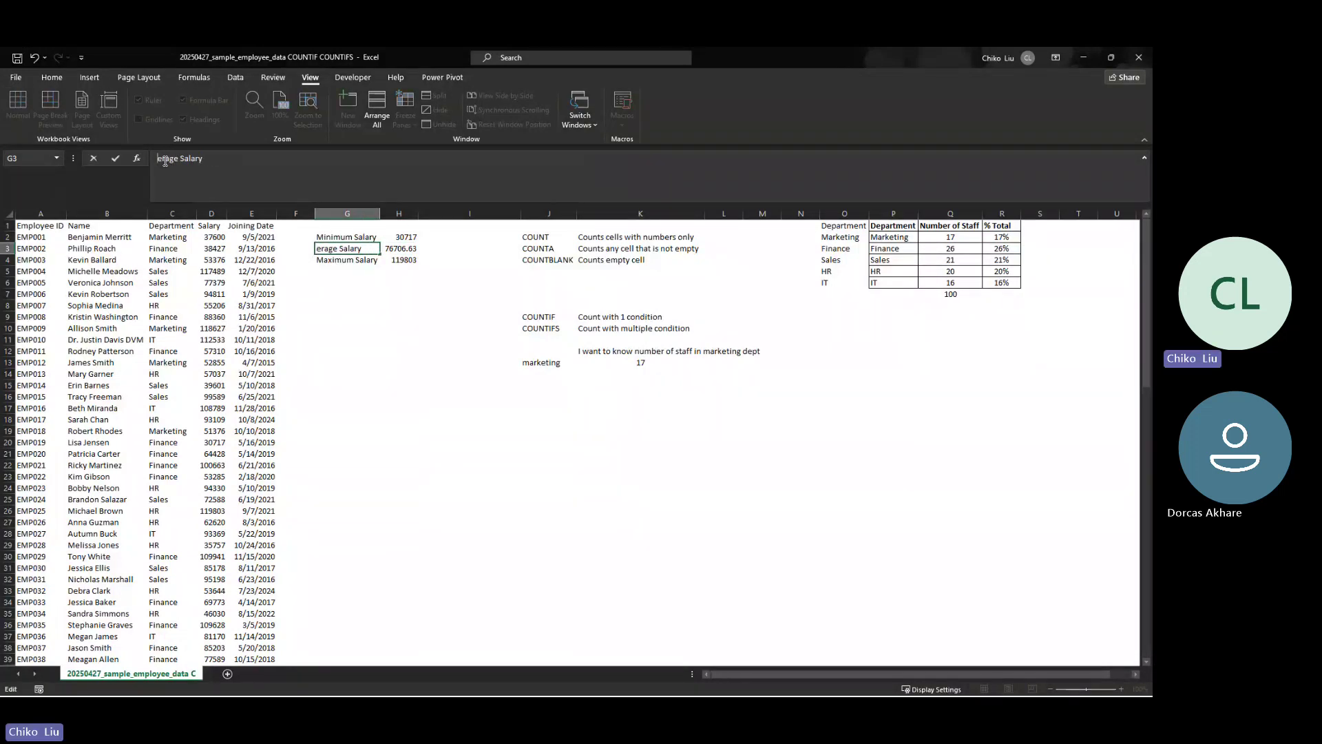
text(A)
text(v)
key(Tab)
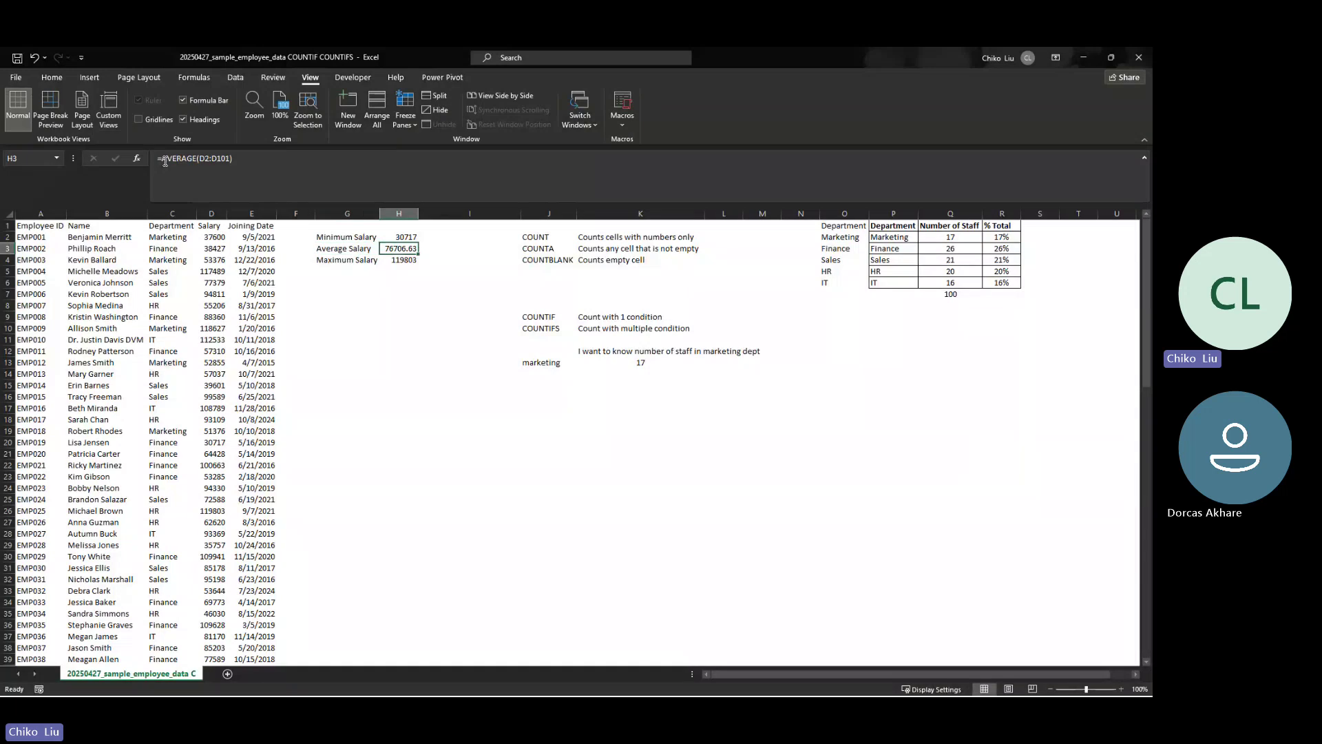
Calculate the gap between average and minimum salary in I2 with the formula =H3-H2
key(Right)
key(Right)
key(Left)
key(Up)
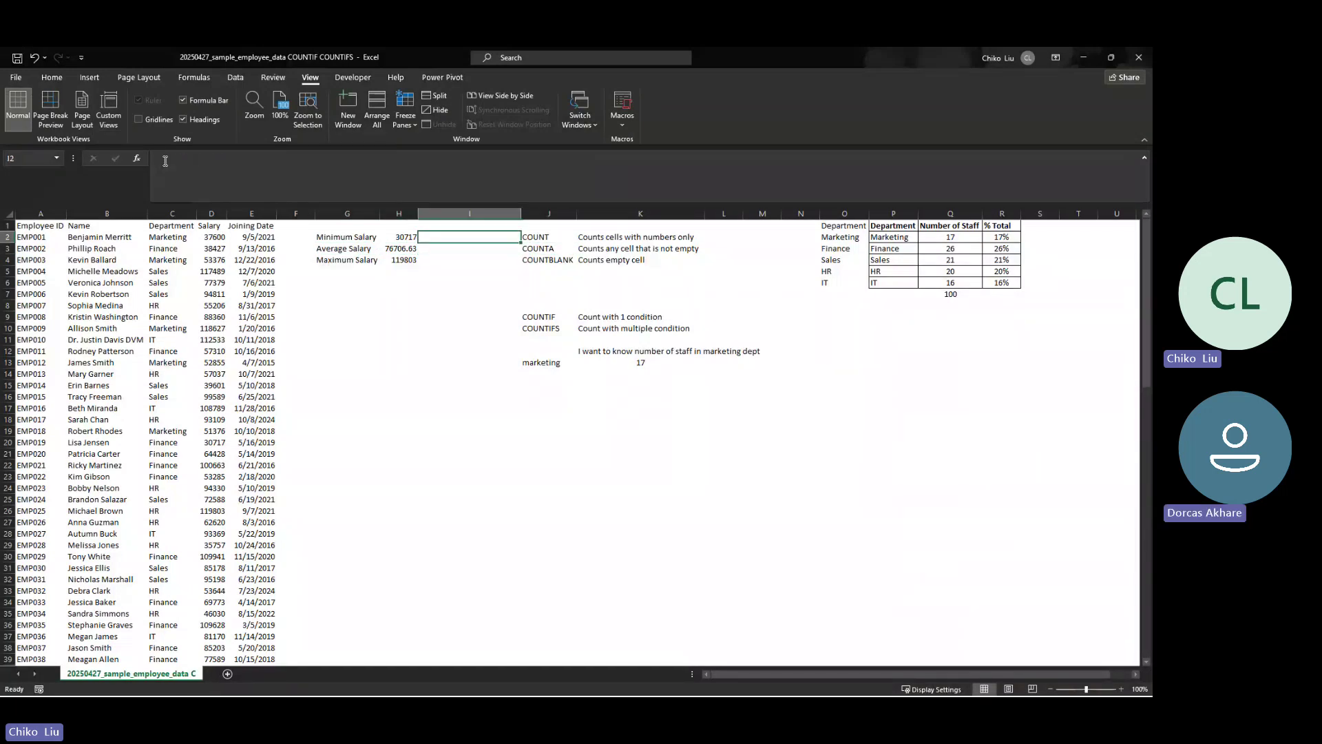
text(=)
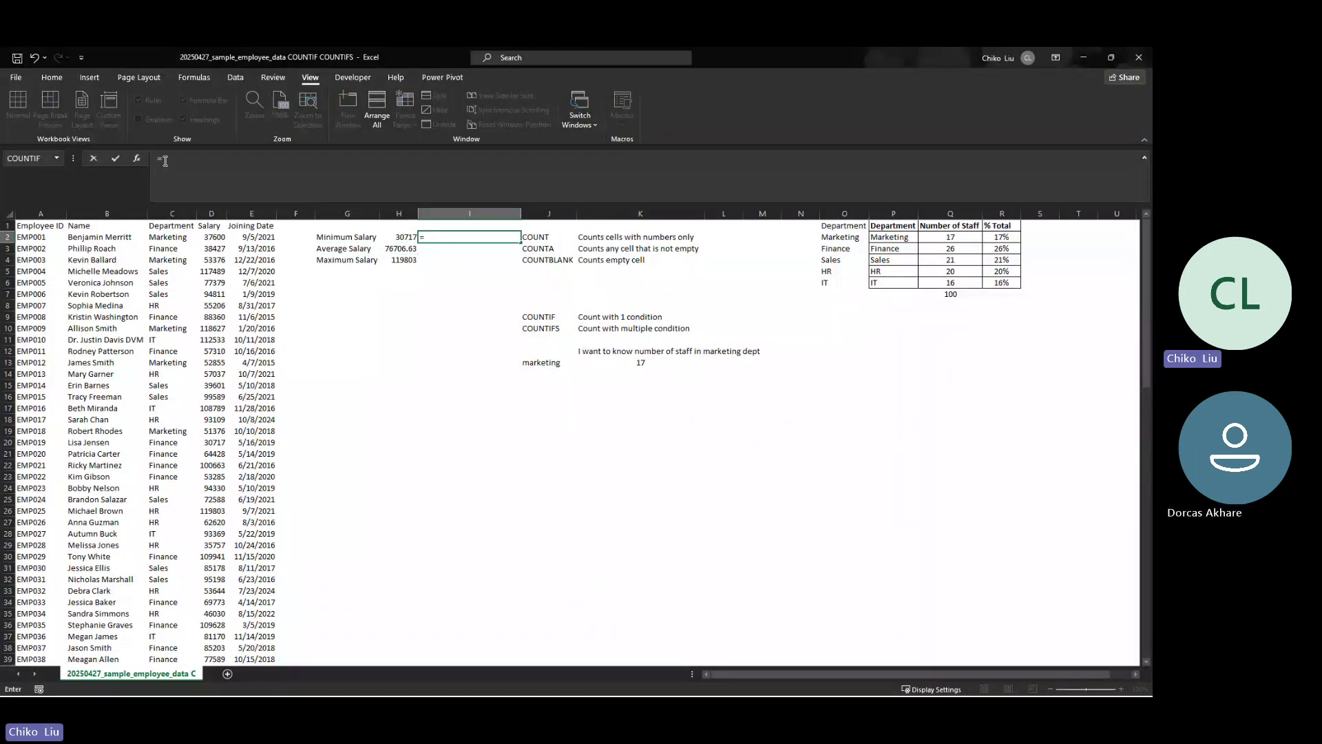
key(Left)
key(Down)
text(=)
key(Left)
key(ctrl+Return)
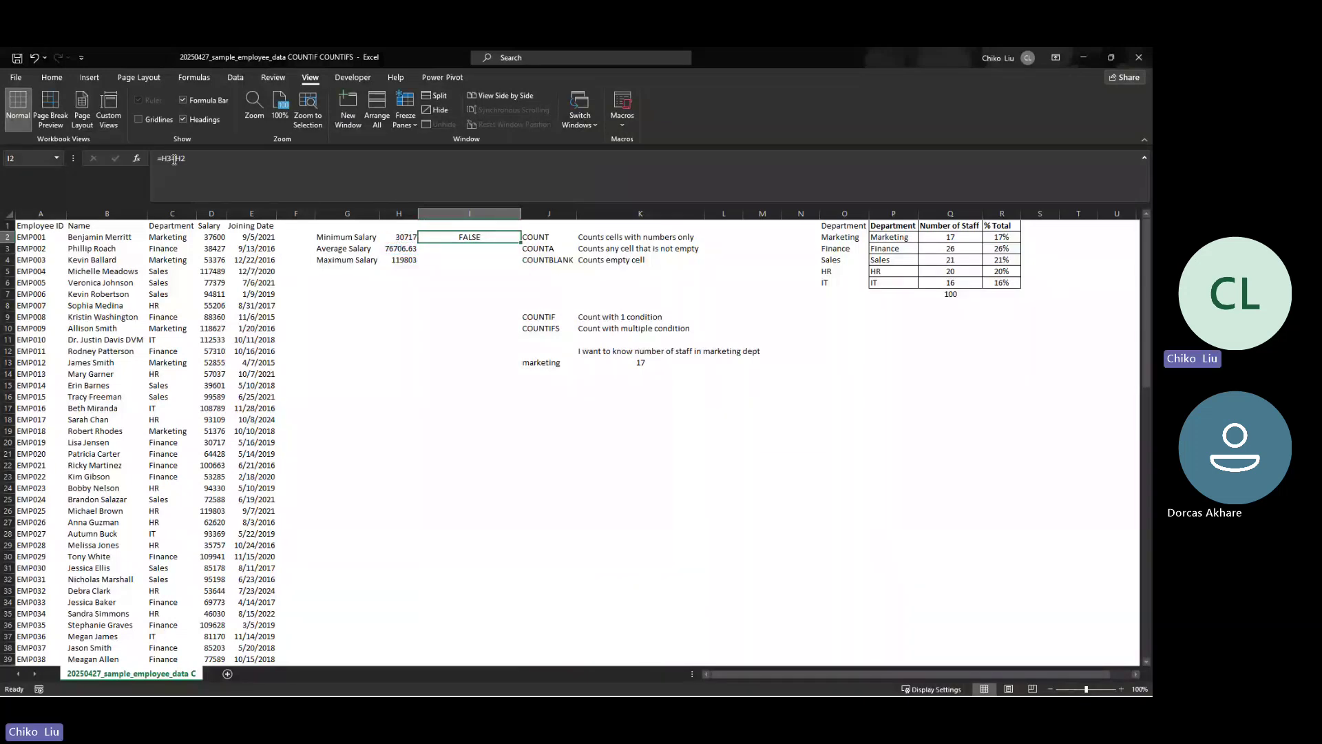
click(175, 159)
key(BackSpace)
text(-)
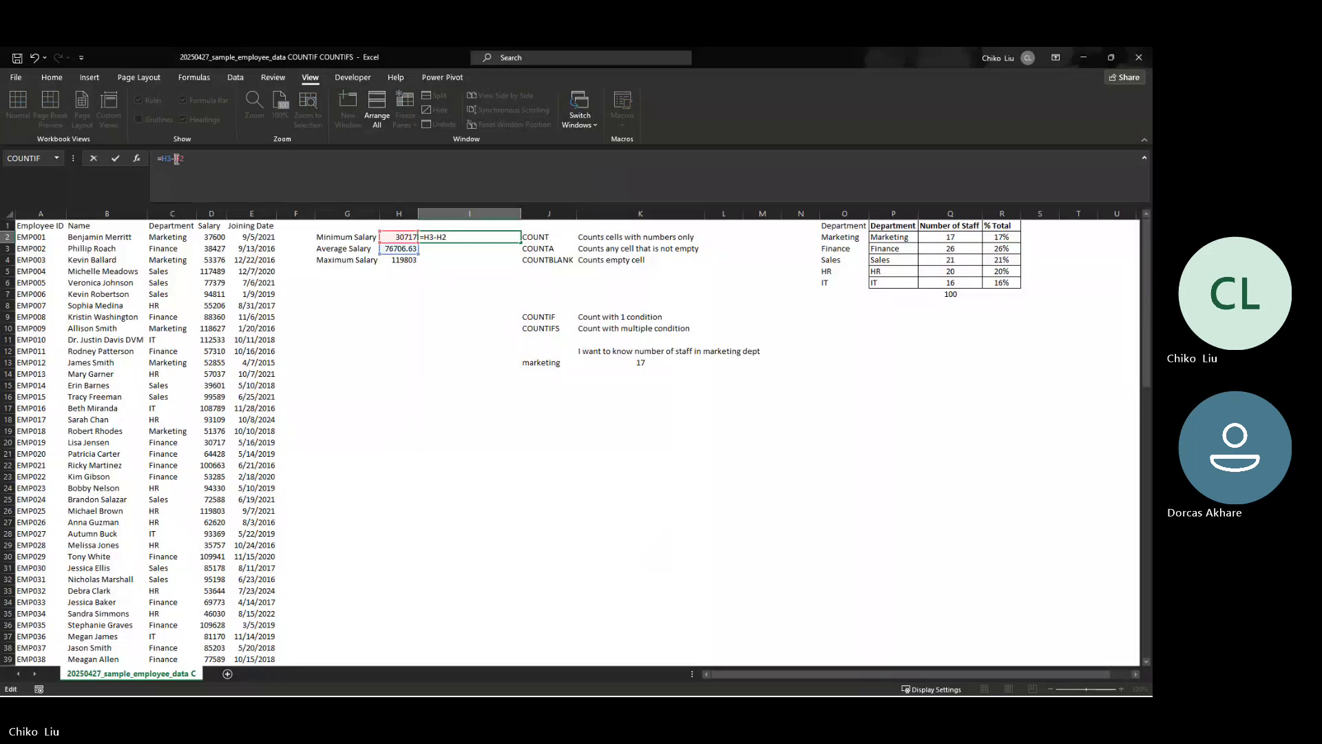
key(Return)
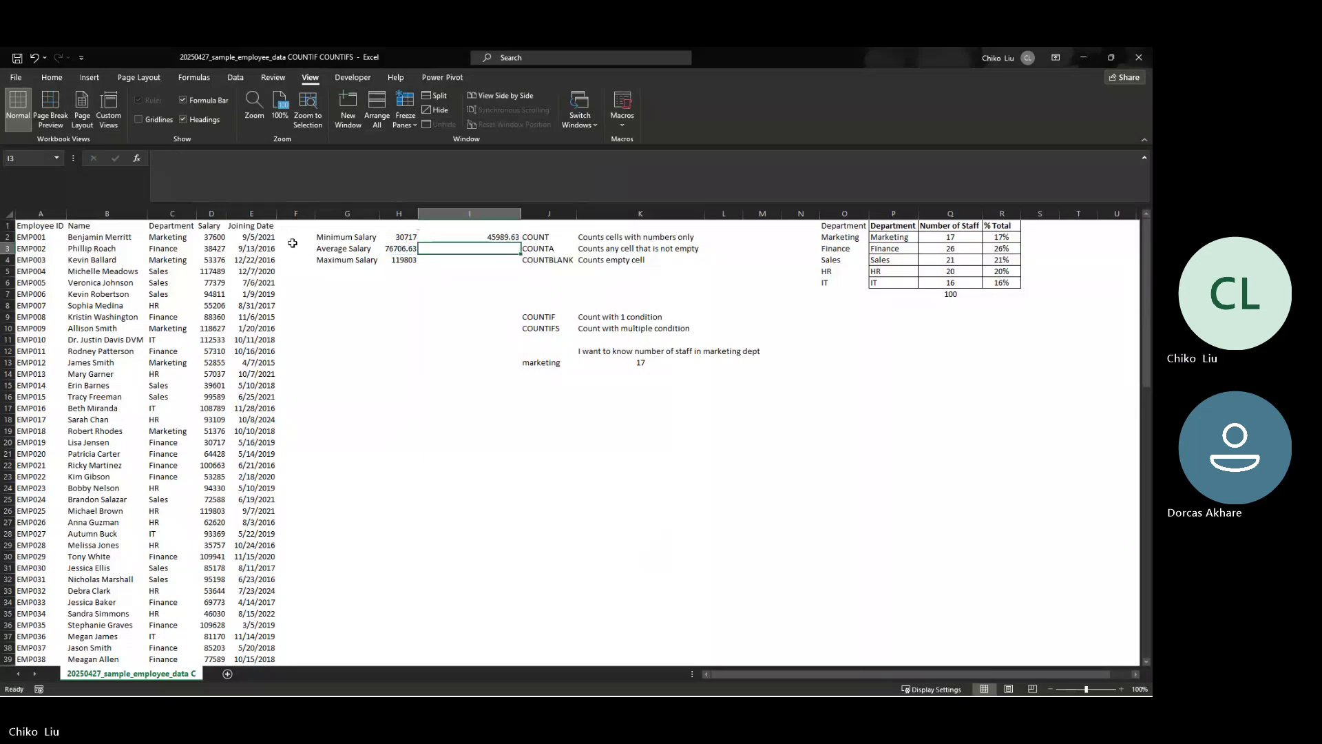
Calculate the gap between maximum and average salary in I4 with =H4-H3, and compare both differences in I2:I4
key(Down)
text(=)
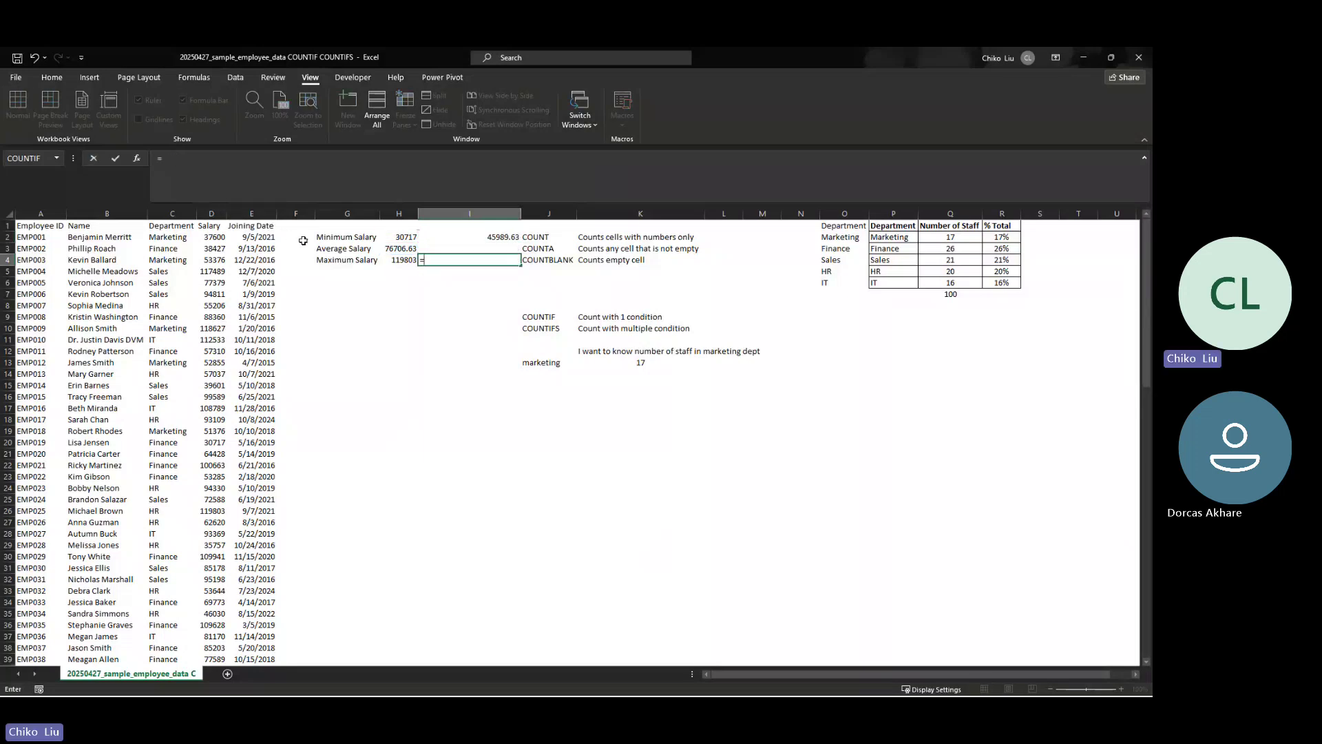
click(398, 260)
text(-h3)
key(Return)
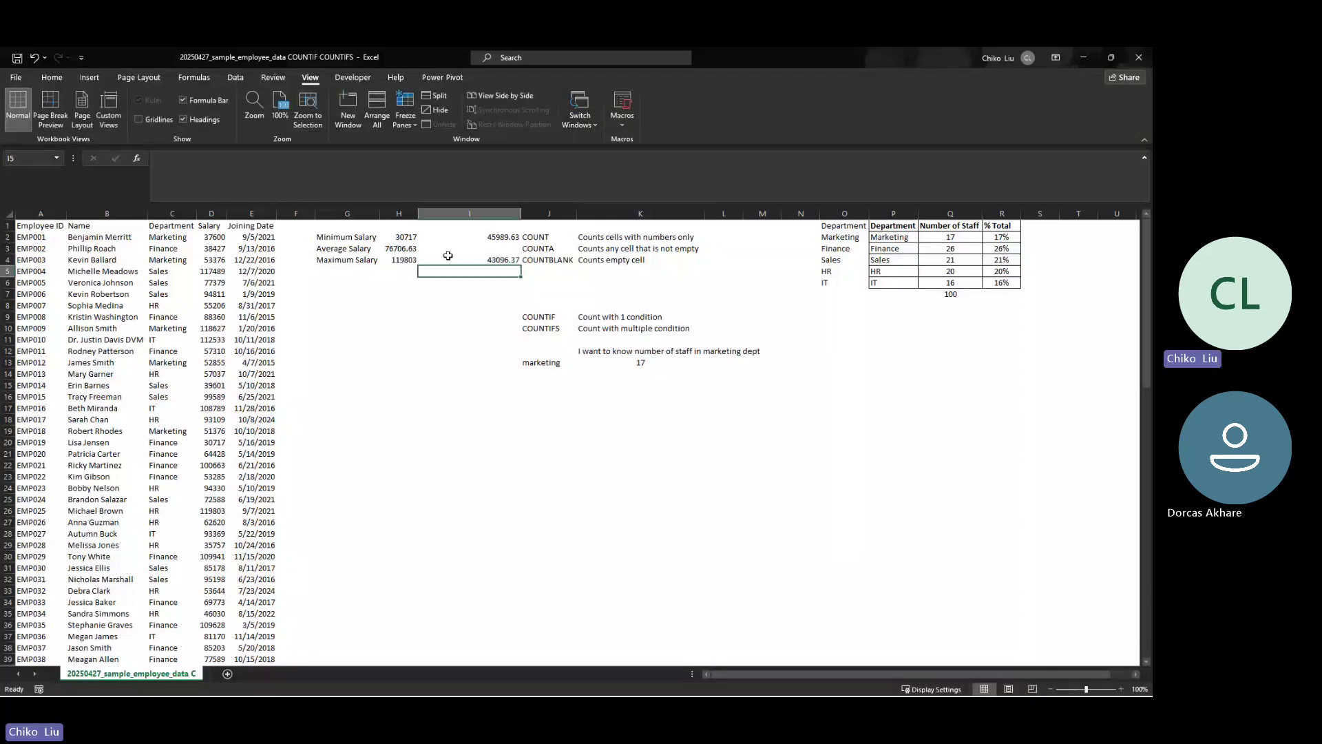
drag(448, 255, 456, 236)
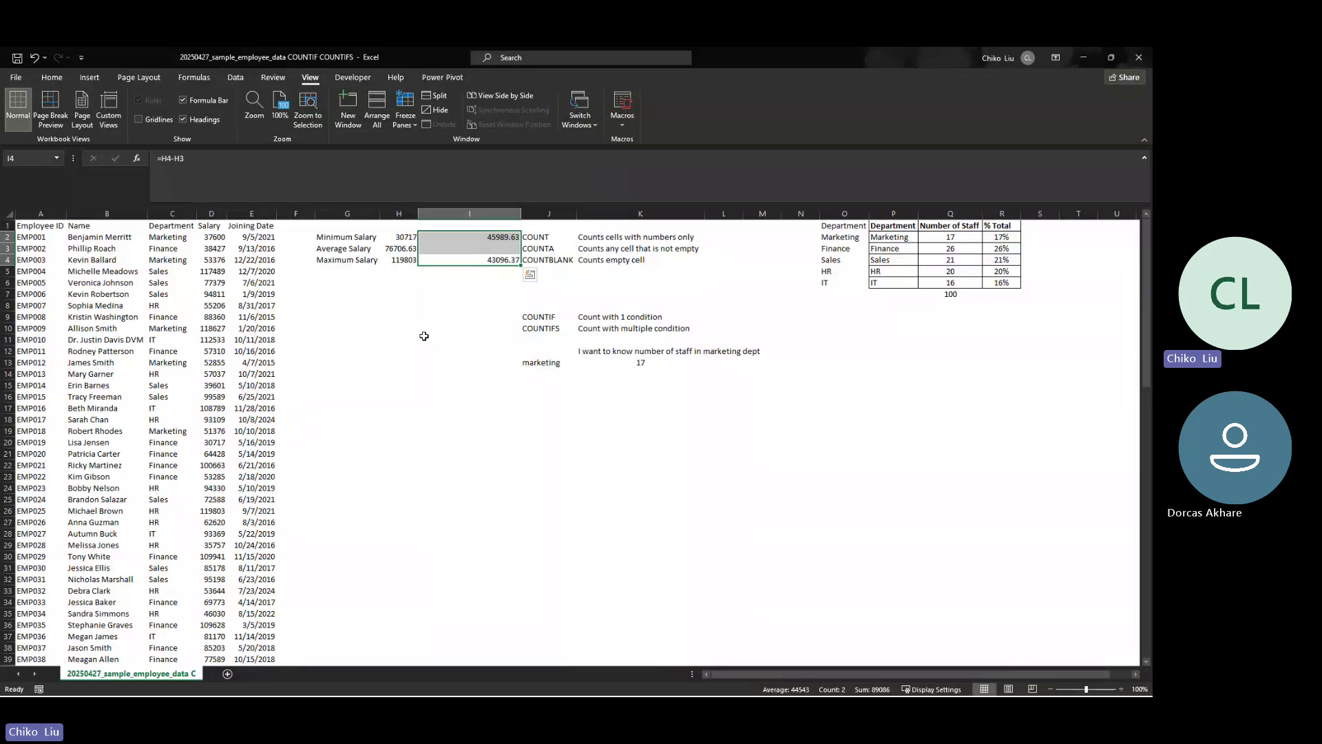
click(427, 307)
click(401, 303)
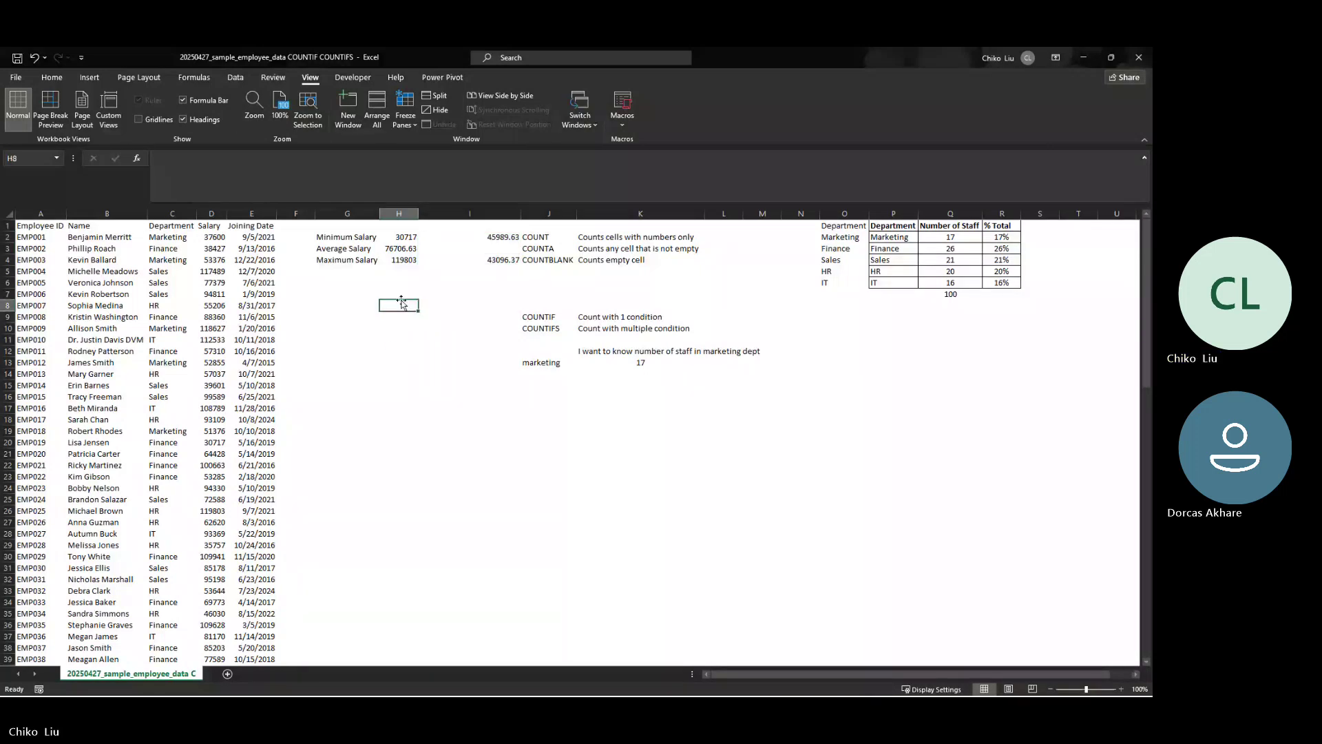
Enter the question "I want to the number of staff that earn 55000 and above" in K17
click(598, 407)
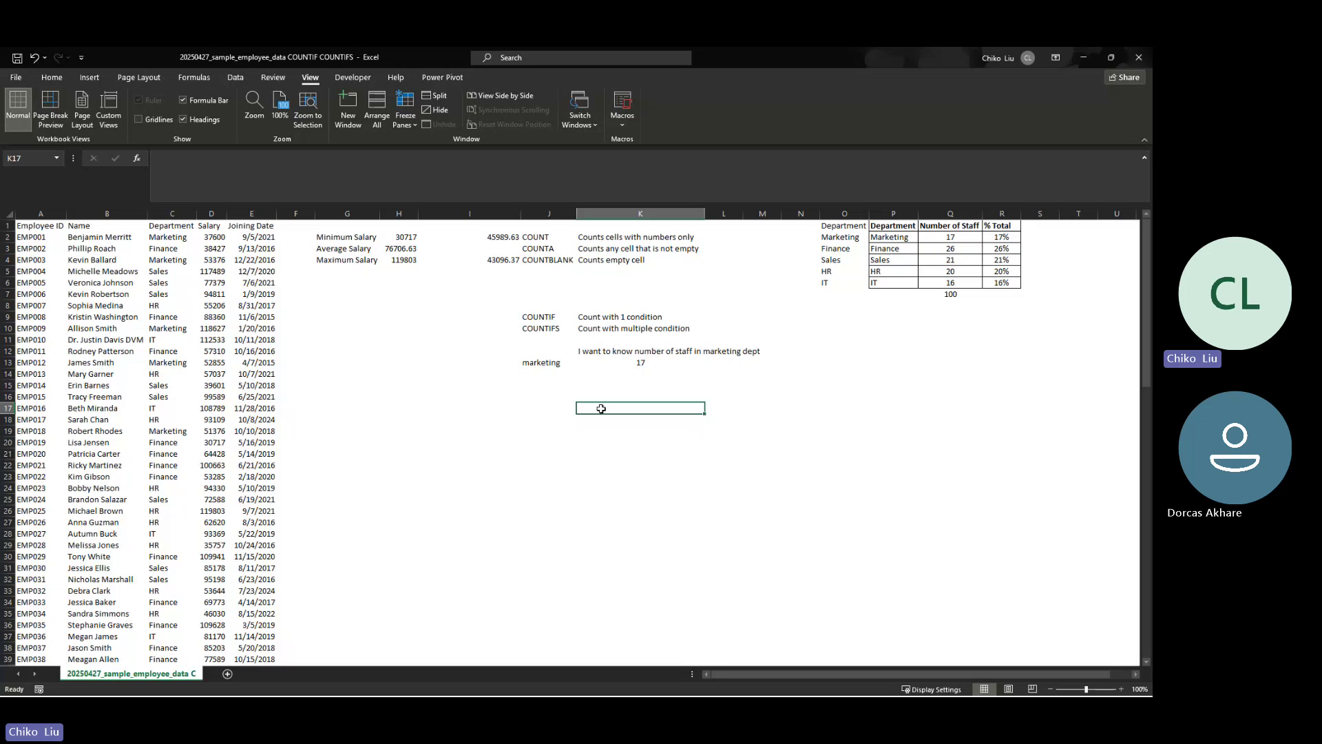
text(I want)
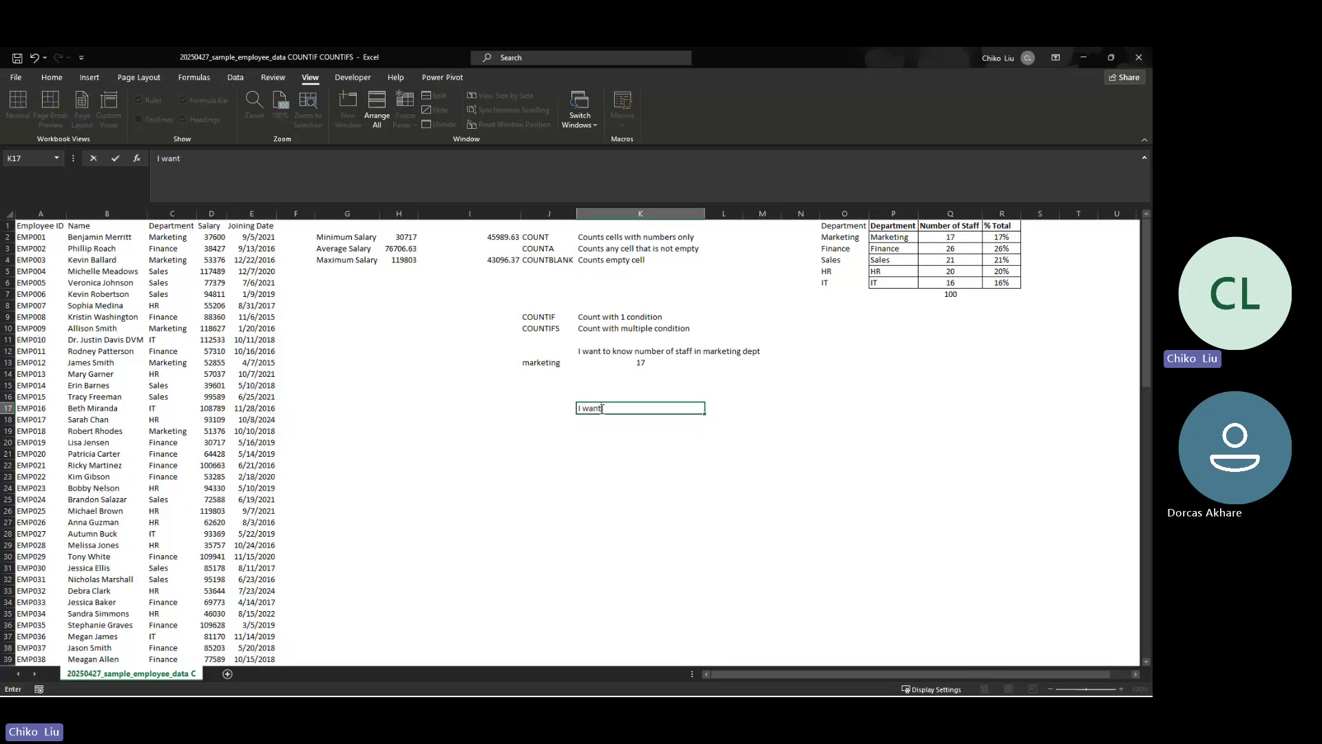
text( to the nu)
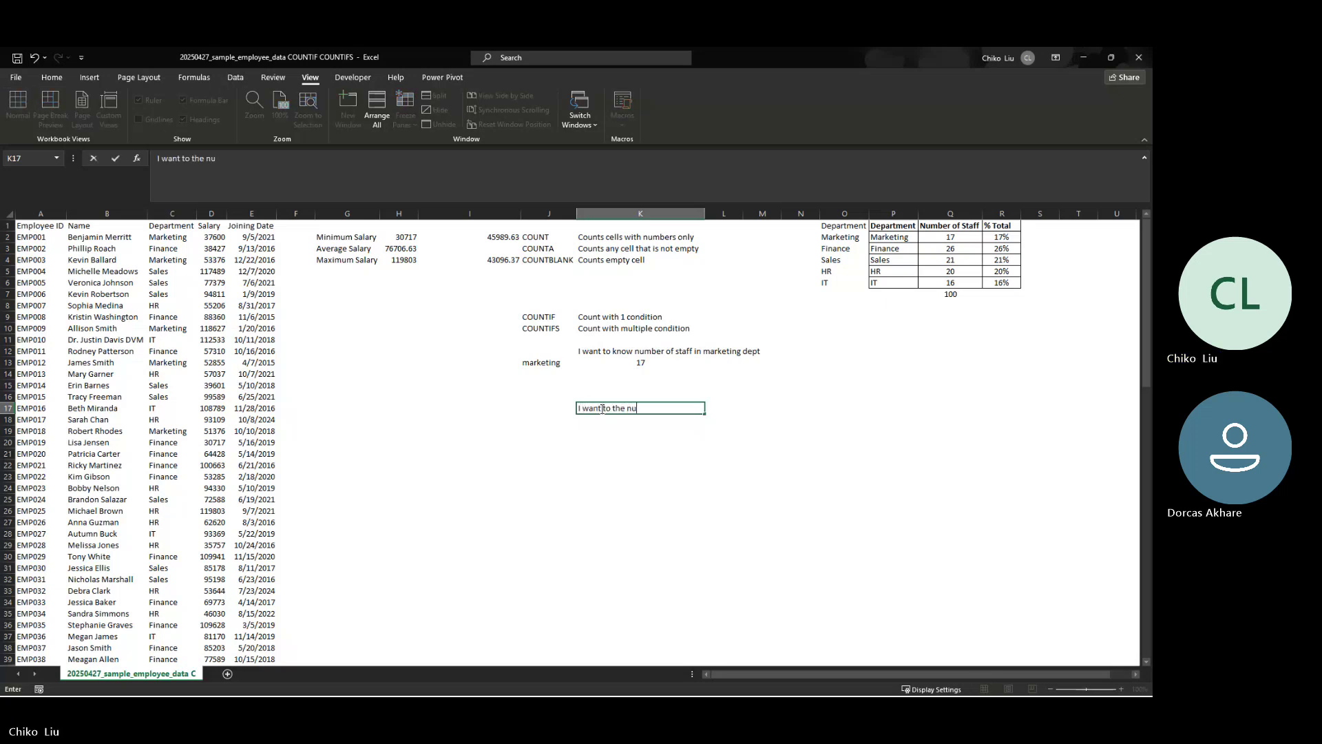
text(mber of st)
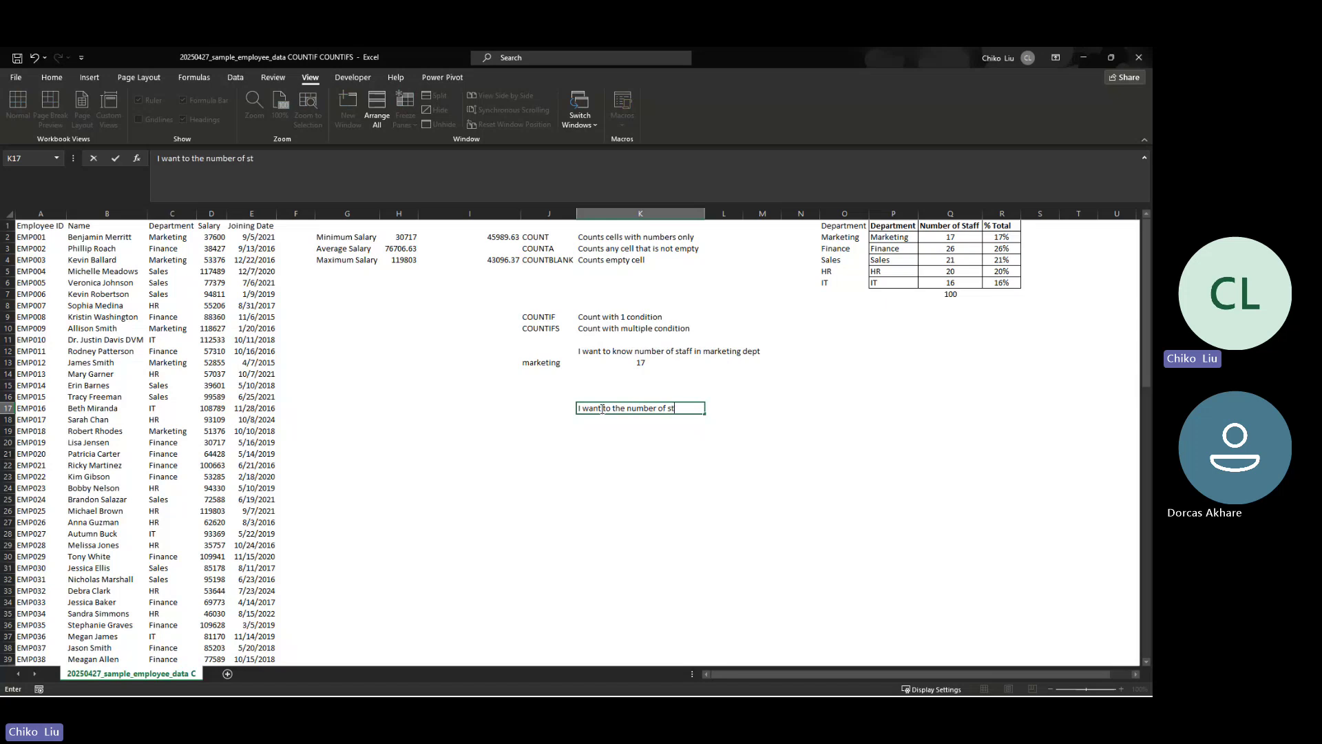
text(aff that earn 55000 and ao)
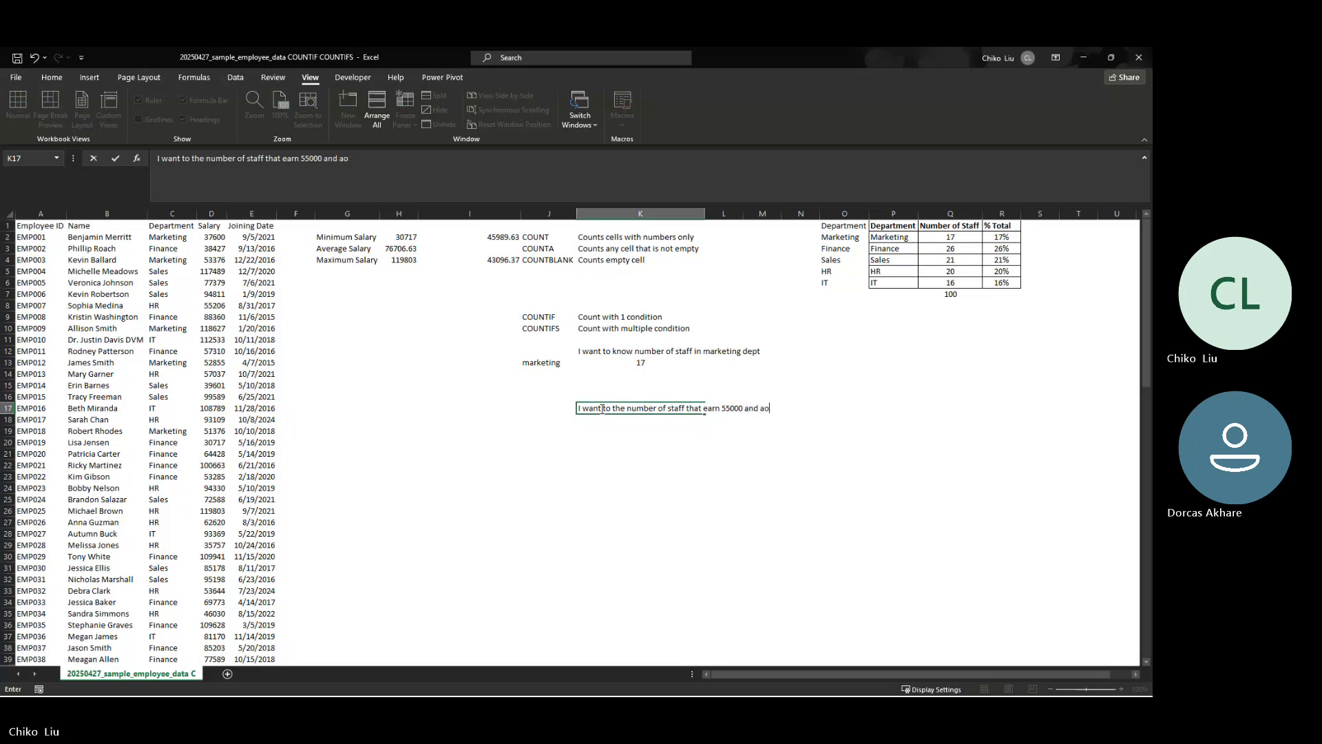
key(BackSpace)
text(bove)
key(Return)
click(601, 409)
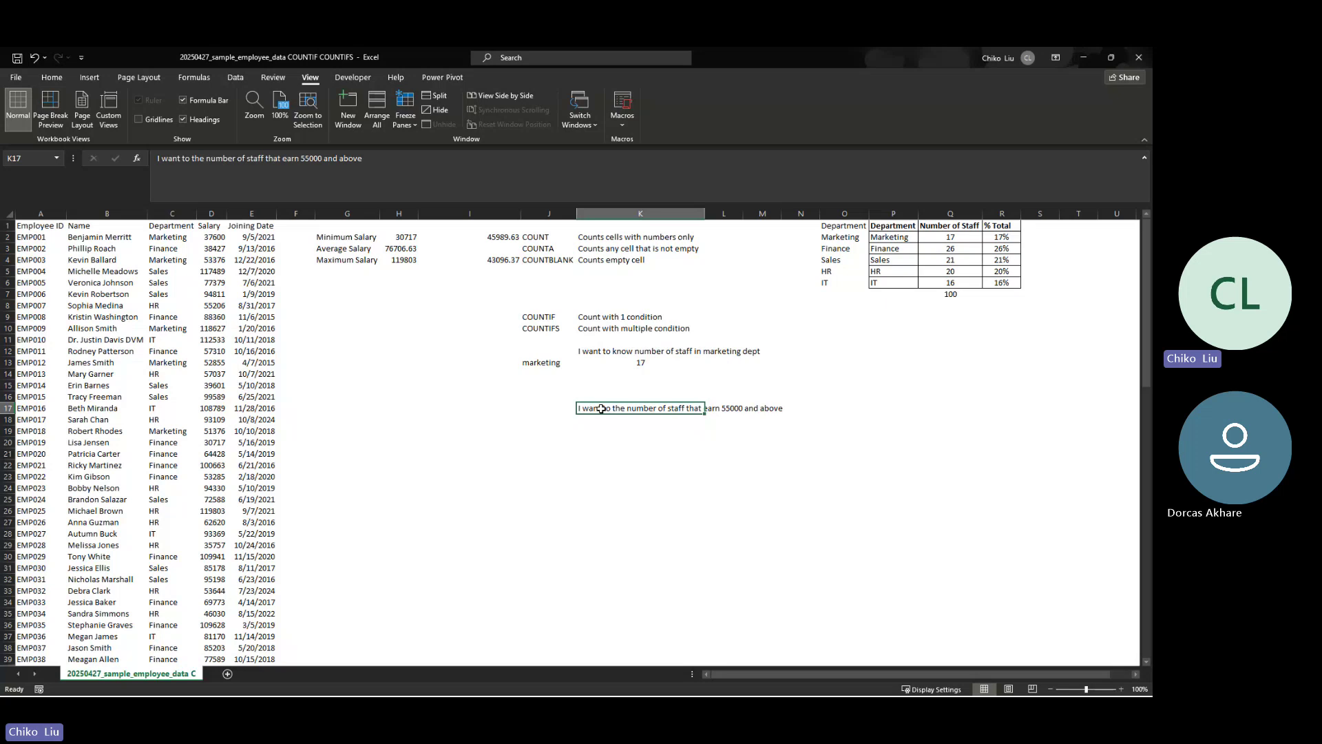
Enter the criterion >=55000 in K18 under the question
key(Return)
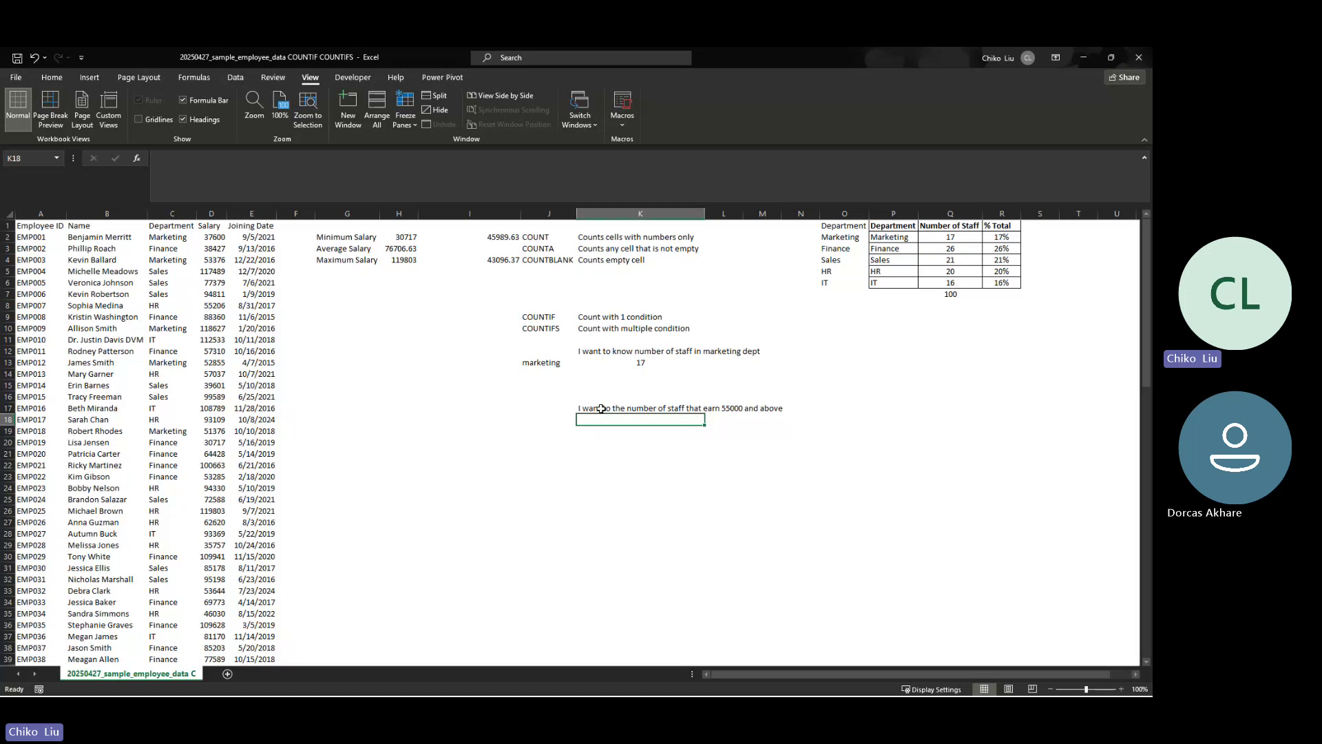
text(>)
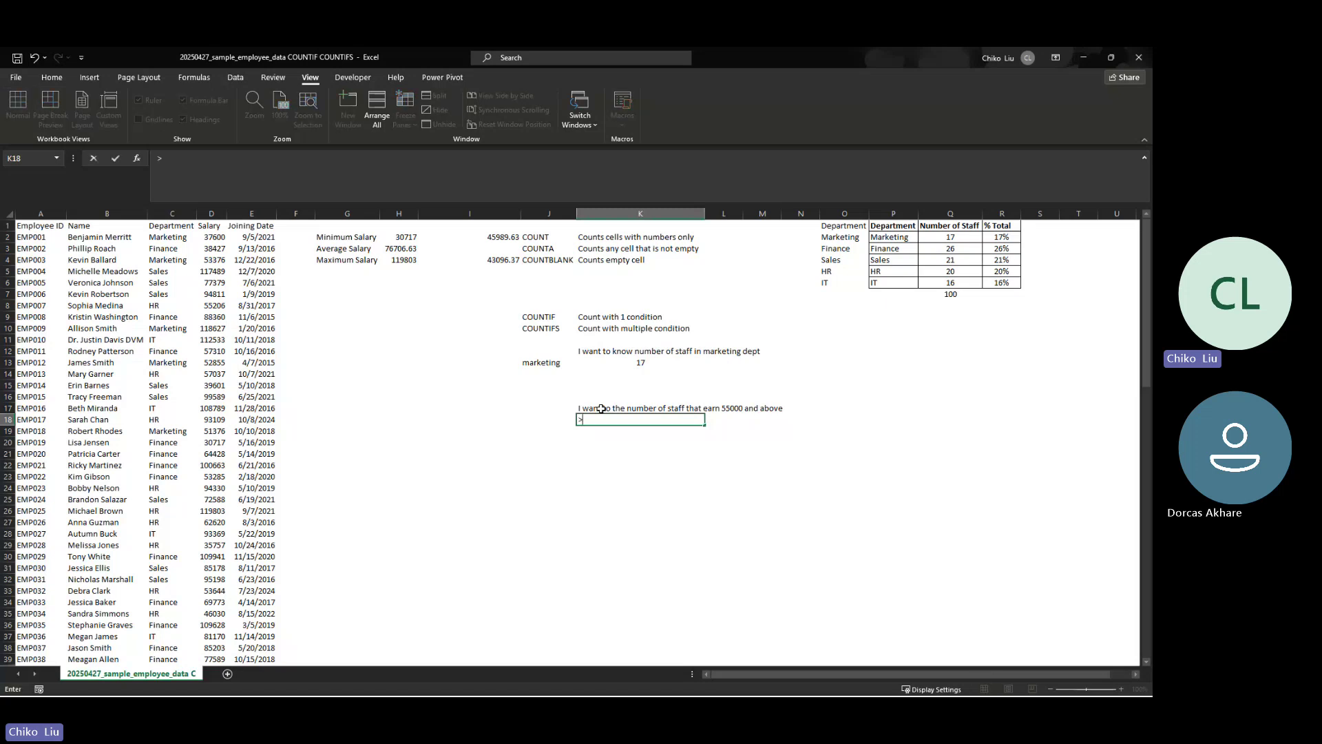
text(=55000)
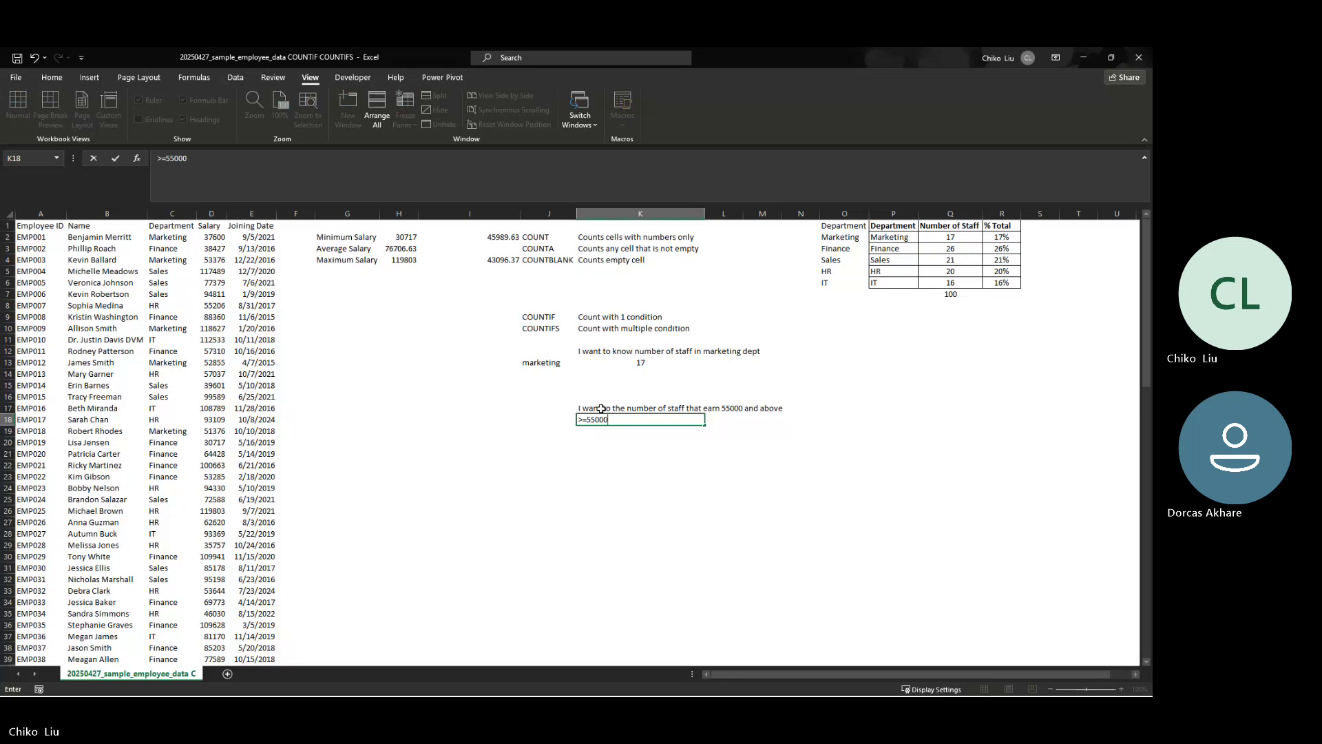
key(Return)
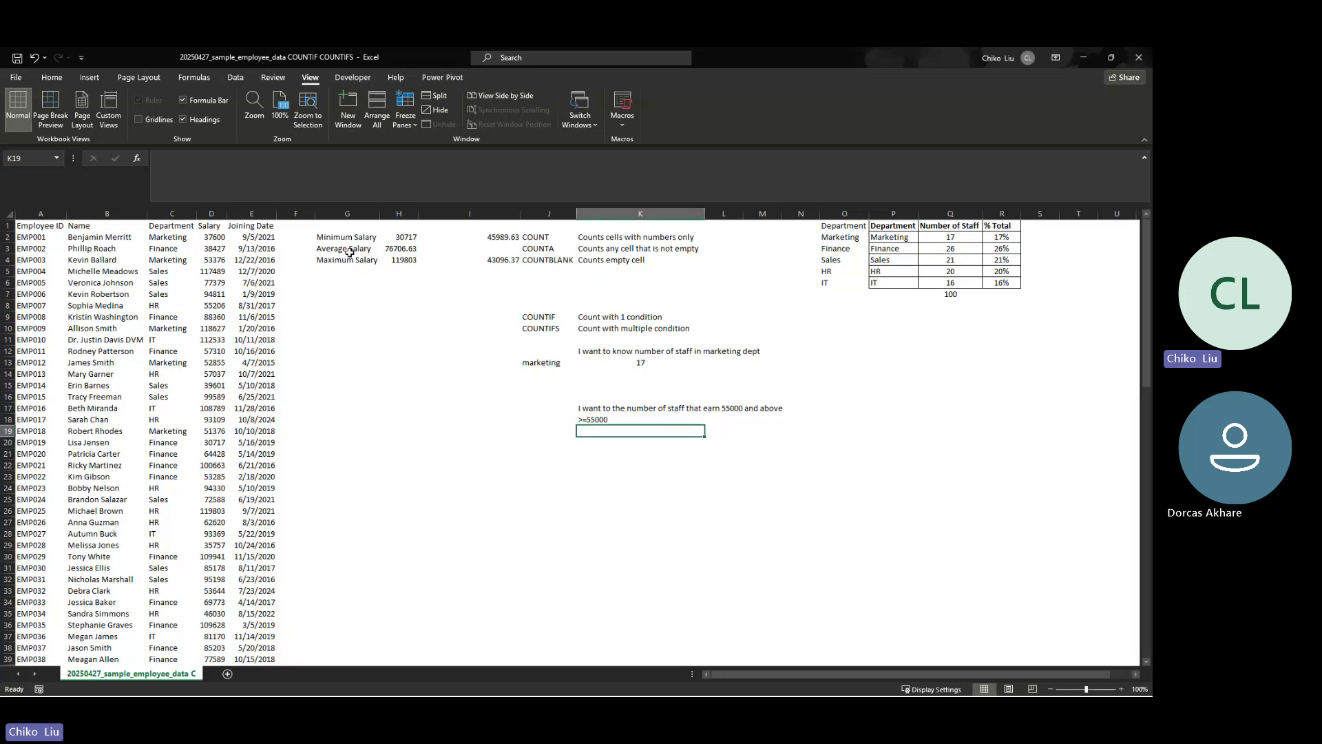
Insert a COUNTIF function in K19 with the absolute salary range $D$2:$D$101
click(136, 159)
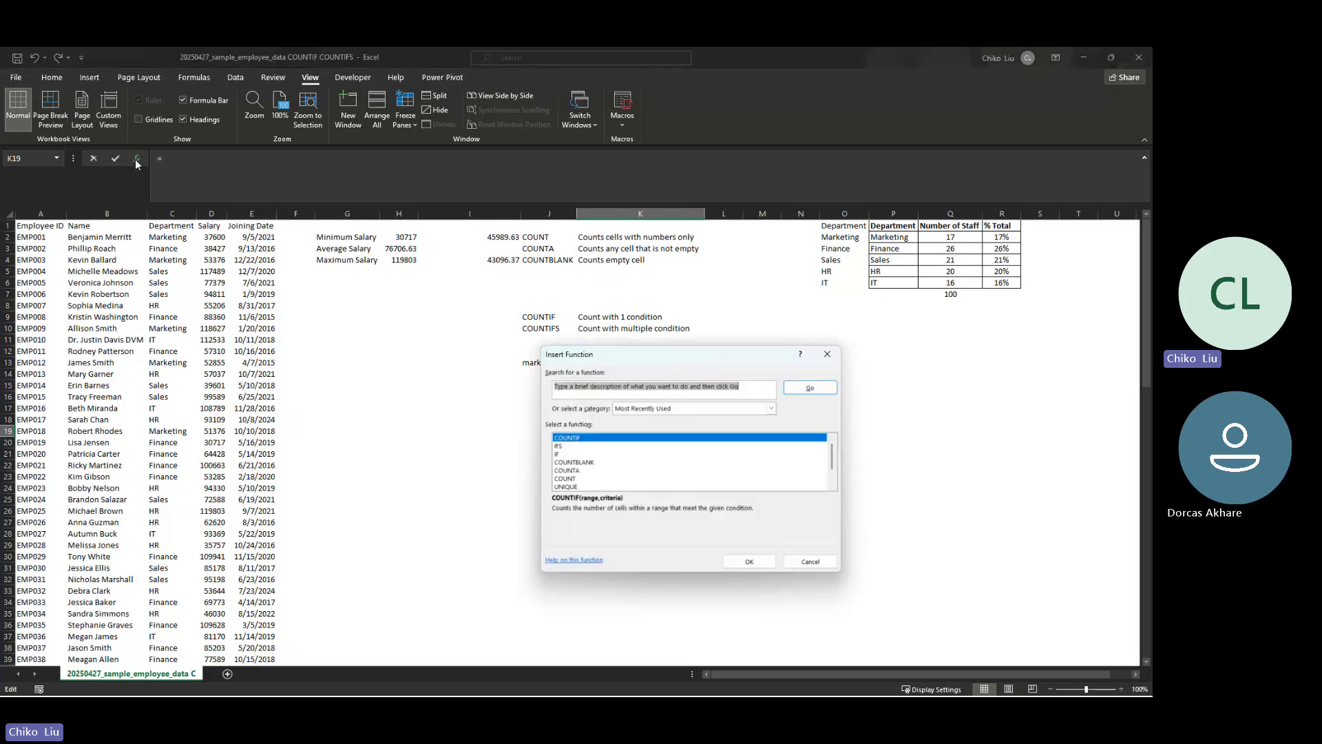
click(758, 563)
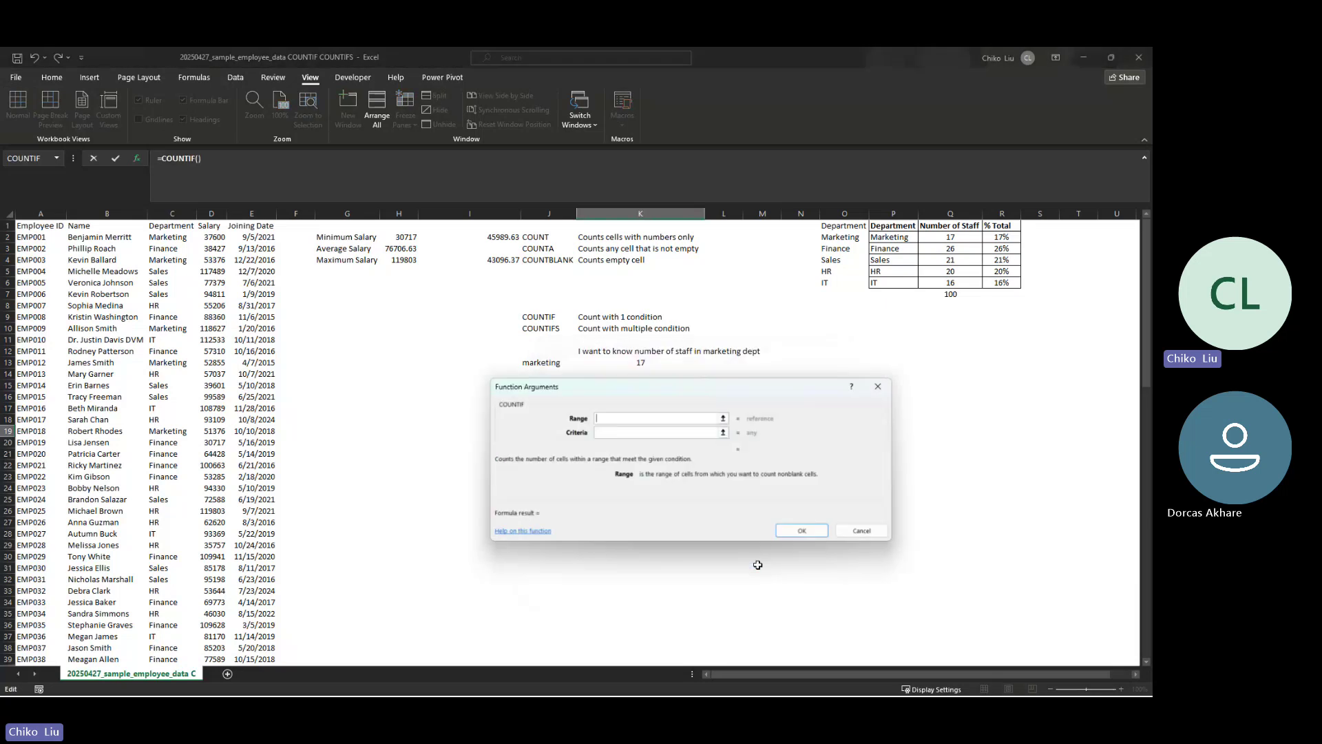
click(207, 237)
key(ctrl+shift+Down)
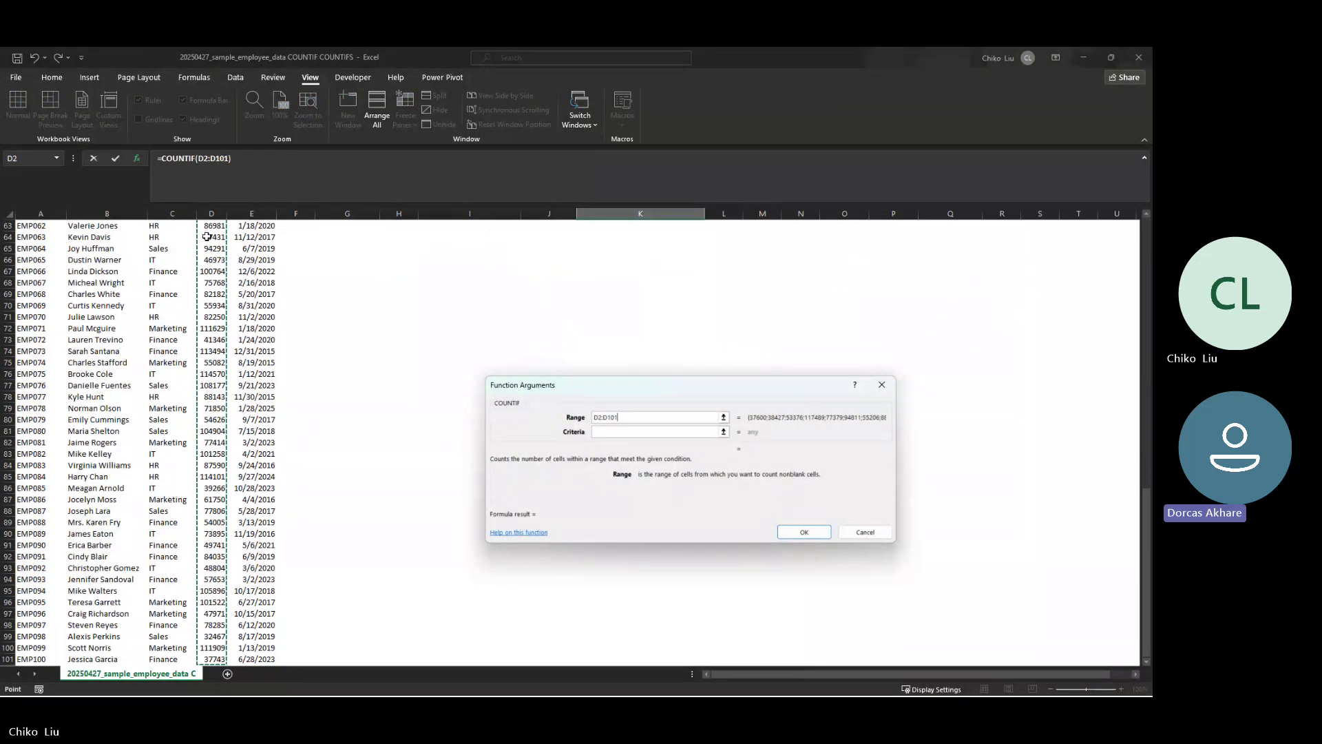
scroll(207, 236, up, 20)
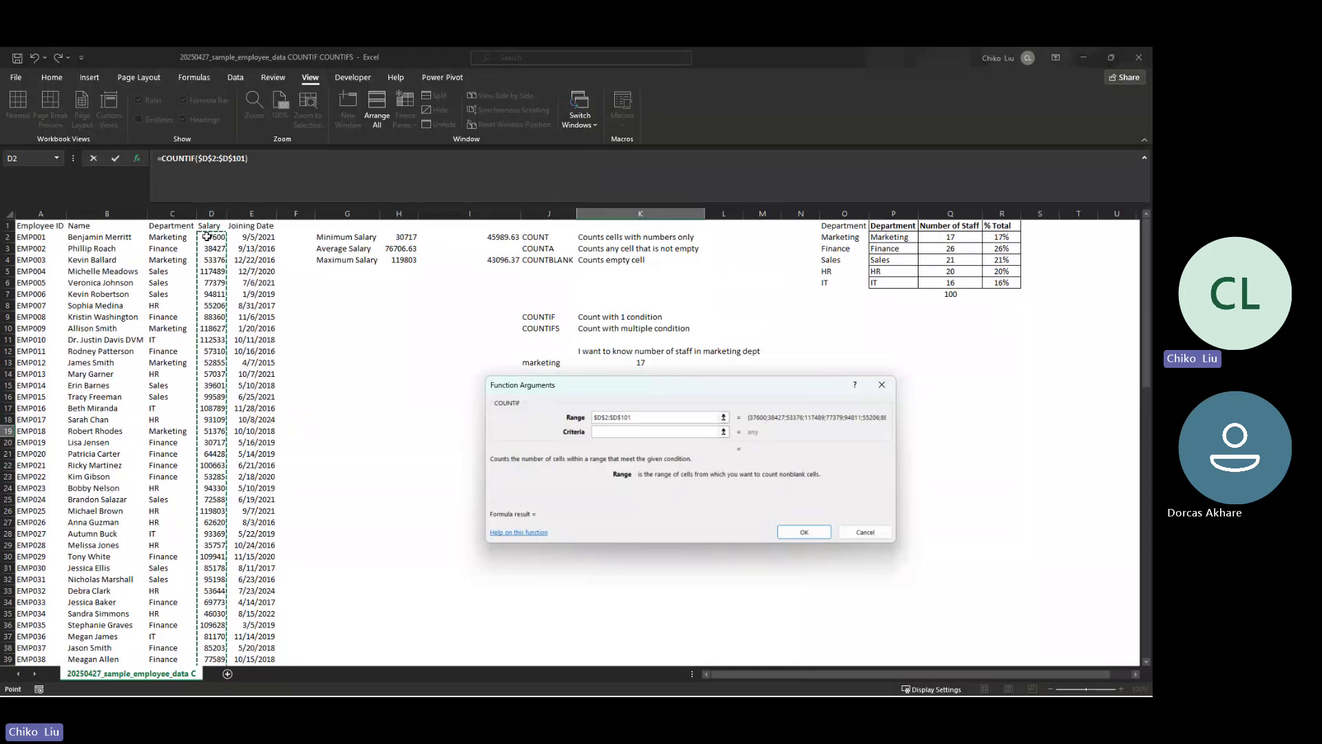
key(F4)
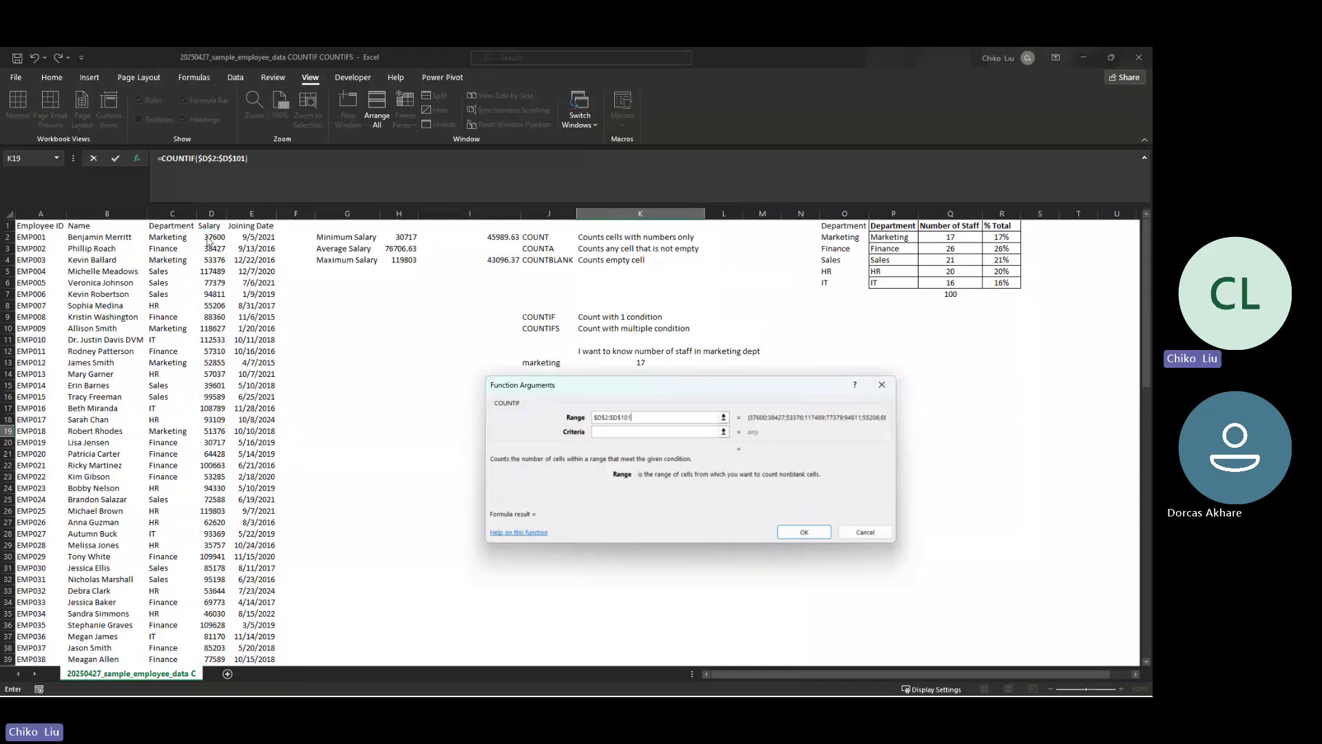
key(Tab)
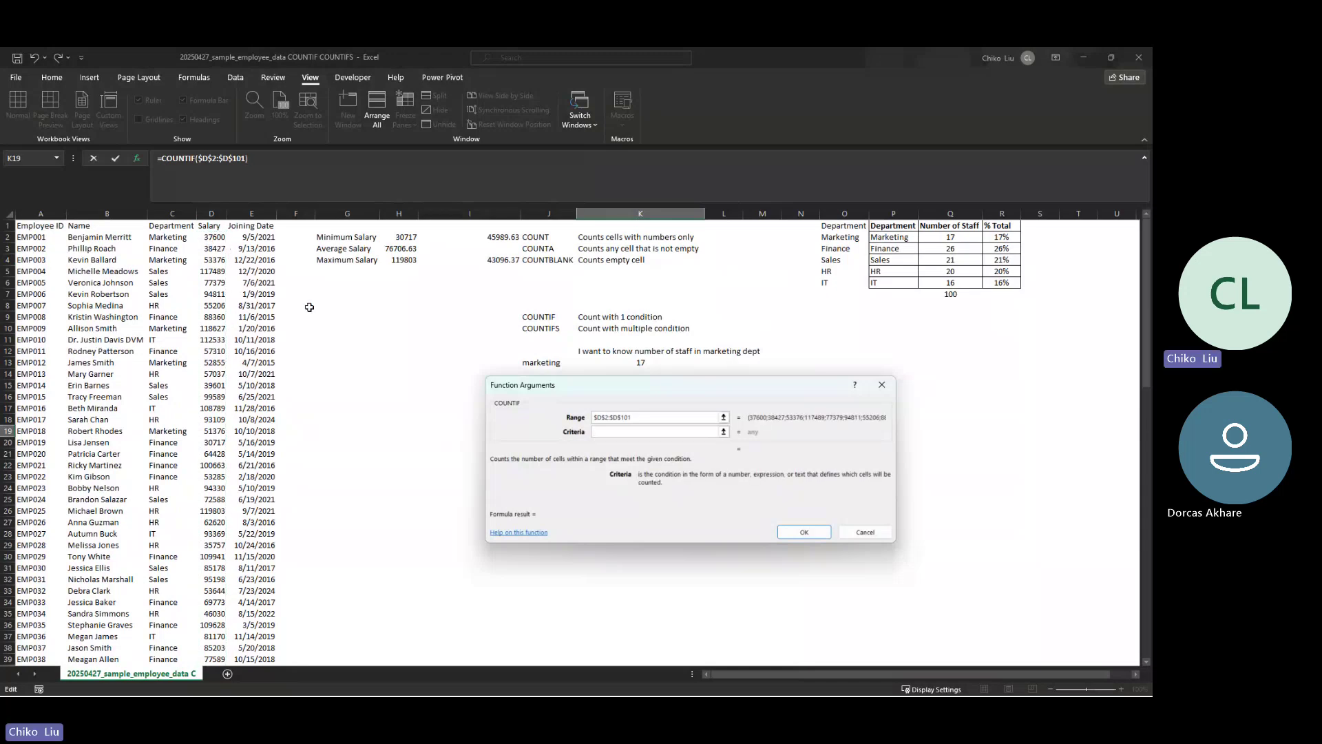
Set the COUNTIF criteria to >=55000 as a typed condition instead of a cell reference, and complete the formula in K19
drag(575, 390, 540, 466)
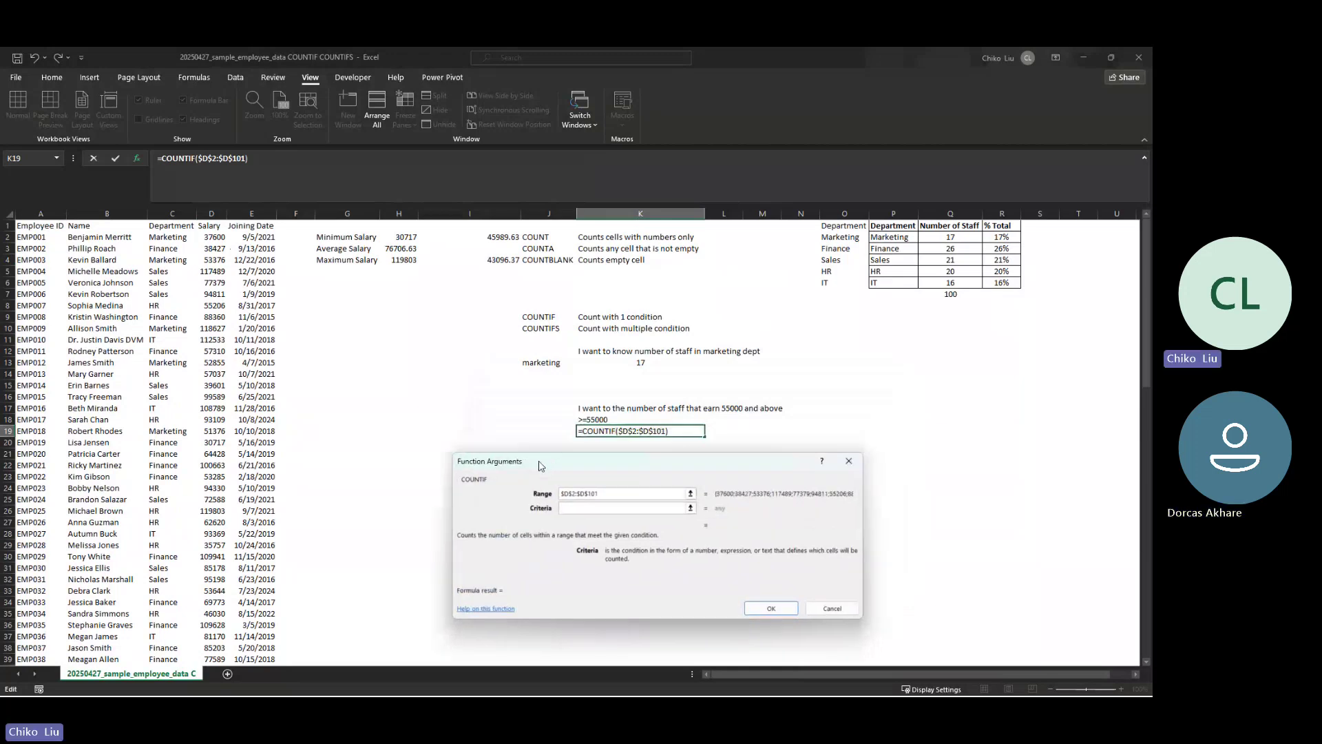
click(594, 419)
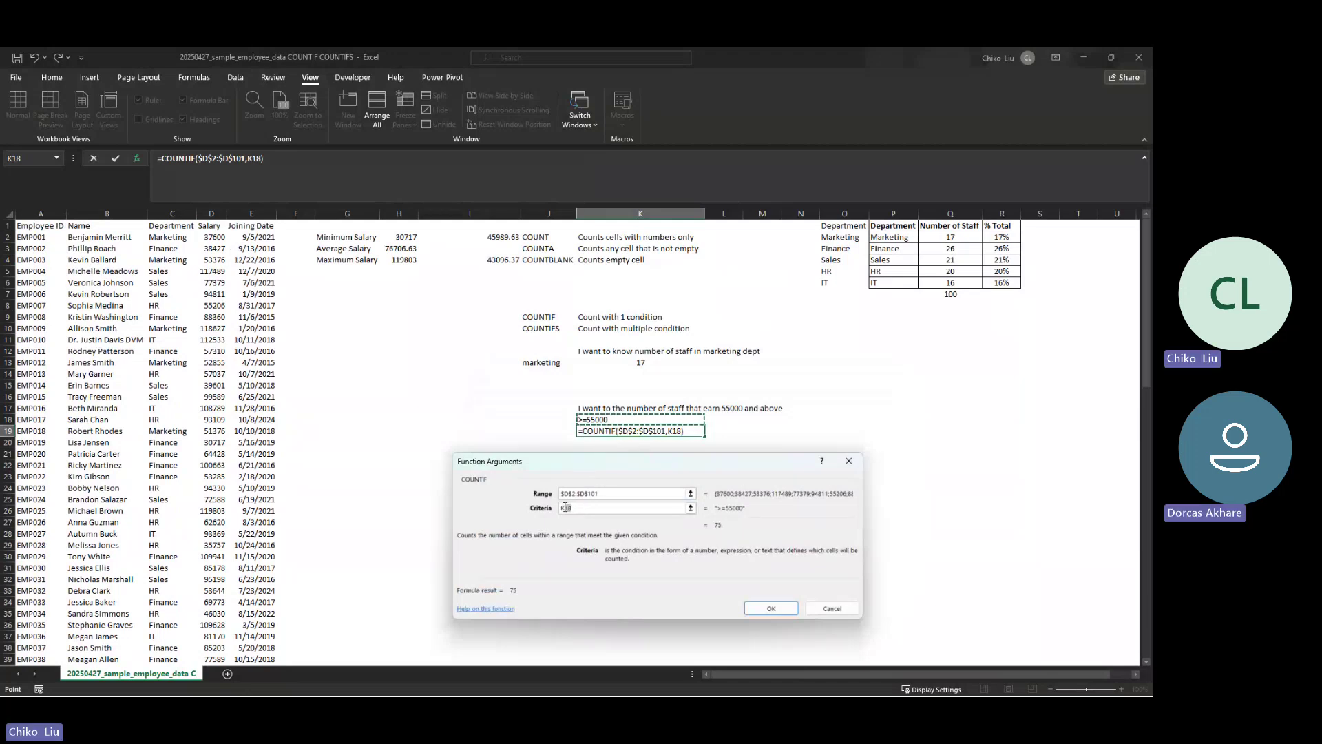
text(>)
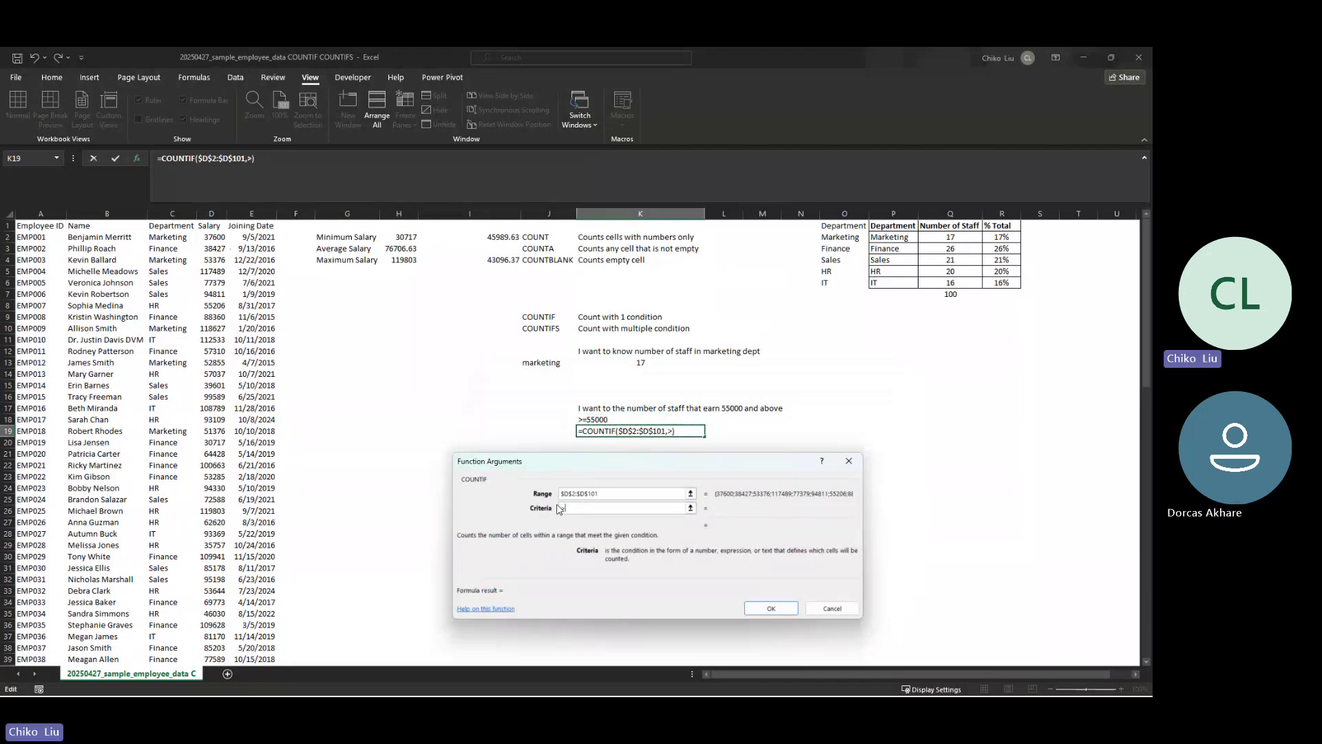
text(=50000)
key(BackSpace)
key(BackSpace)
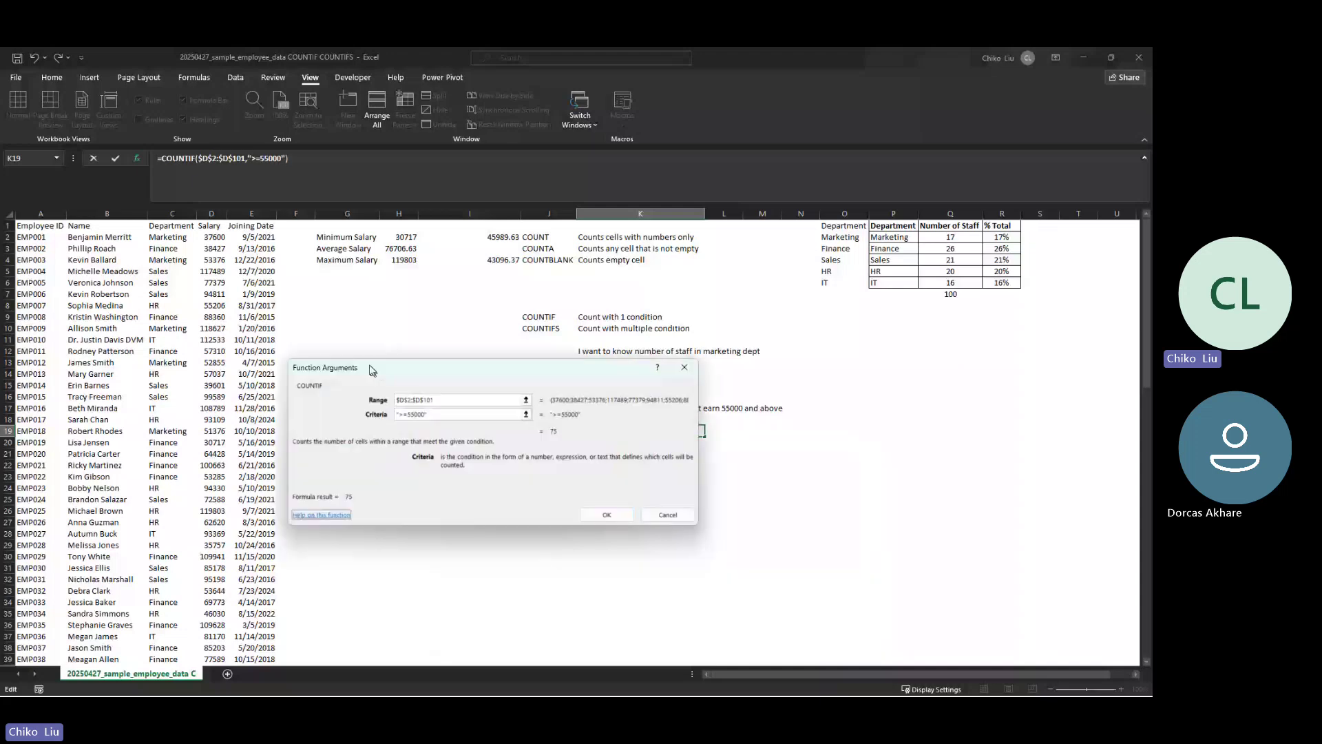
drag(369, 370, 488, 416)
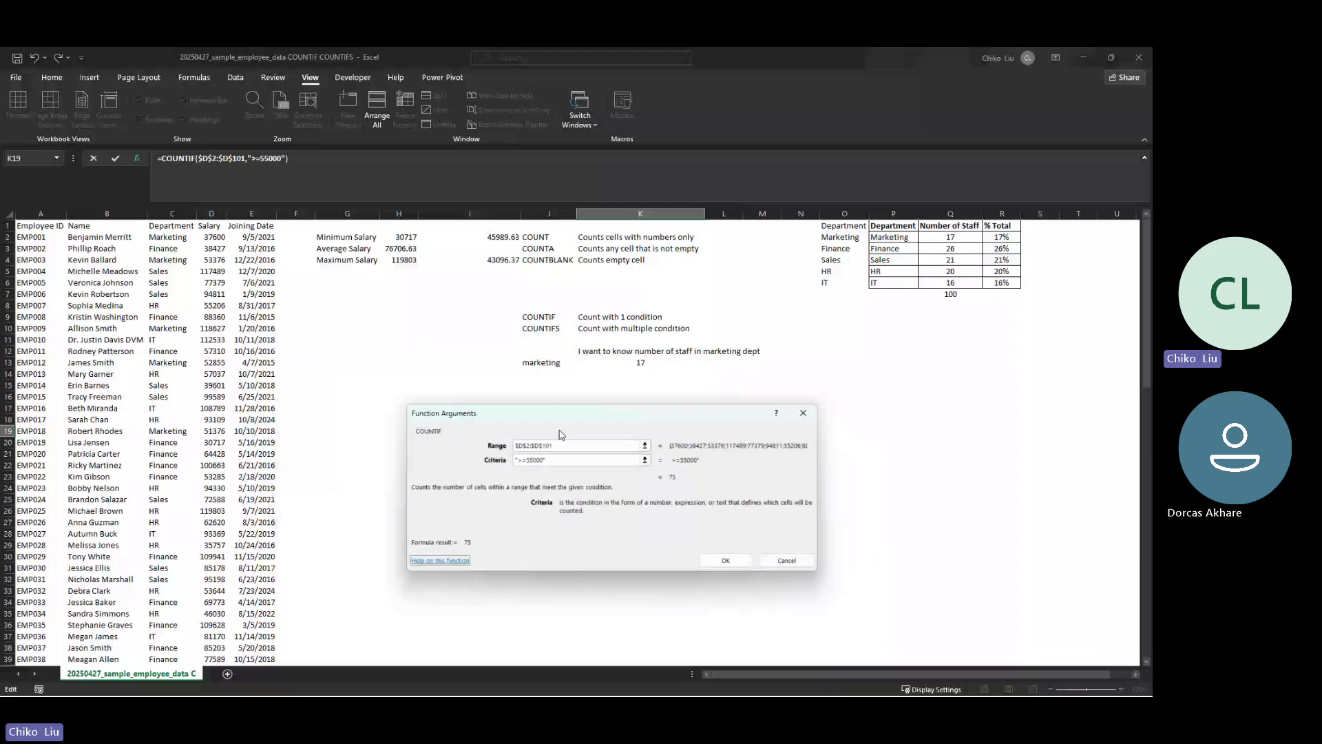
drag(559, 416, 603, 454)
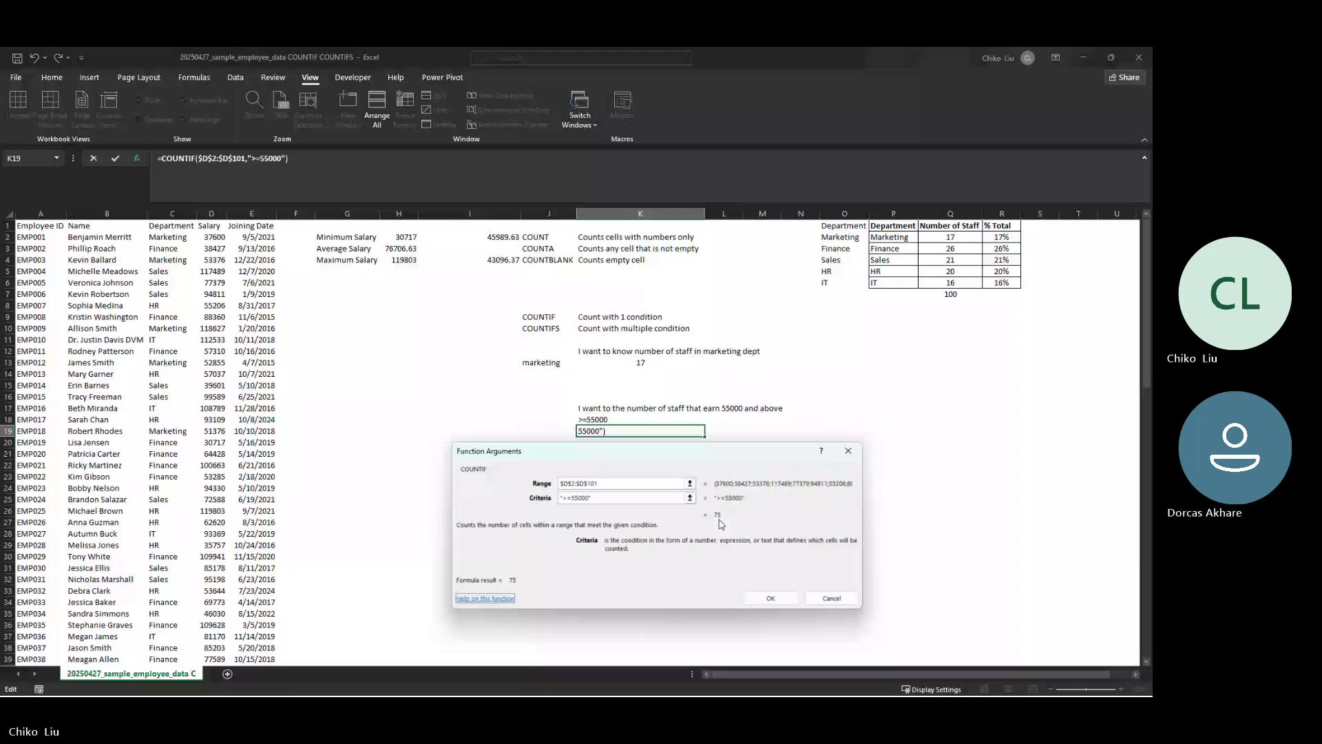
key(Return)
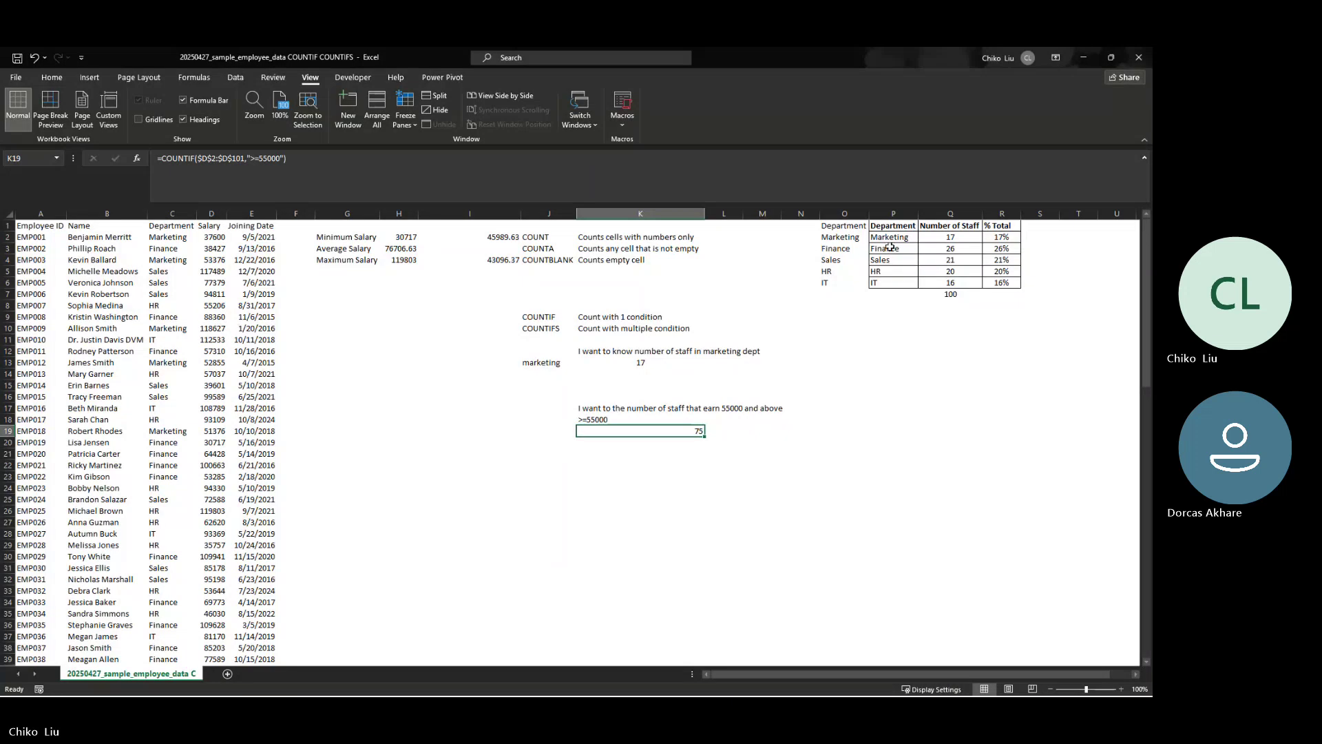
drag(893, 226, 893, 294)
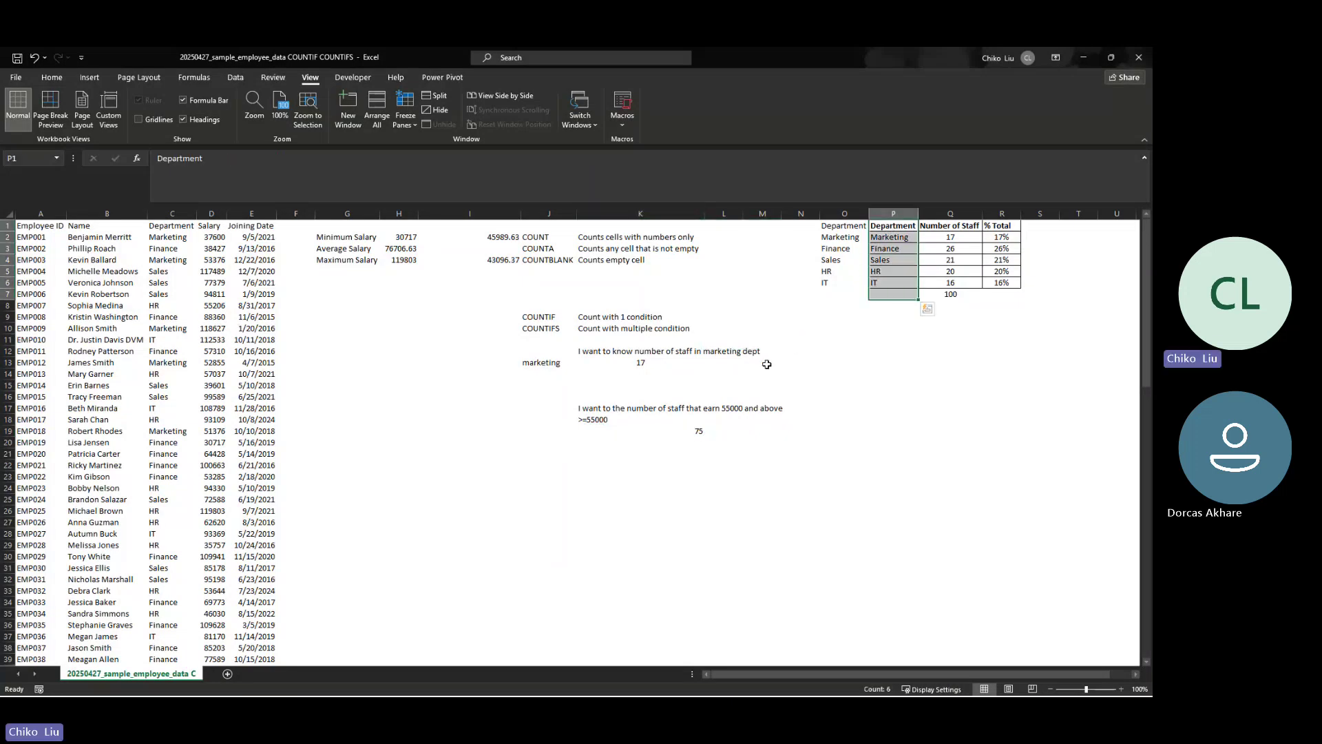
click(713, 431)
click(699, 431)
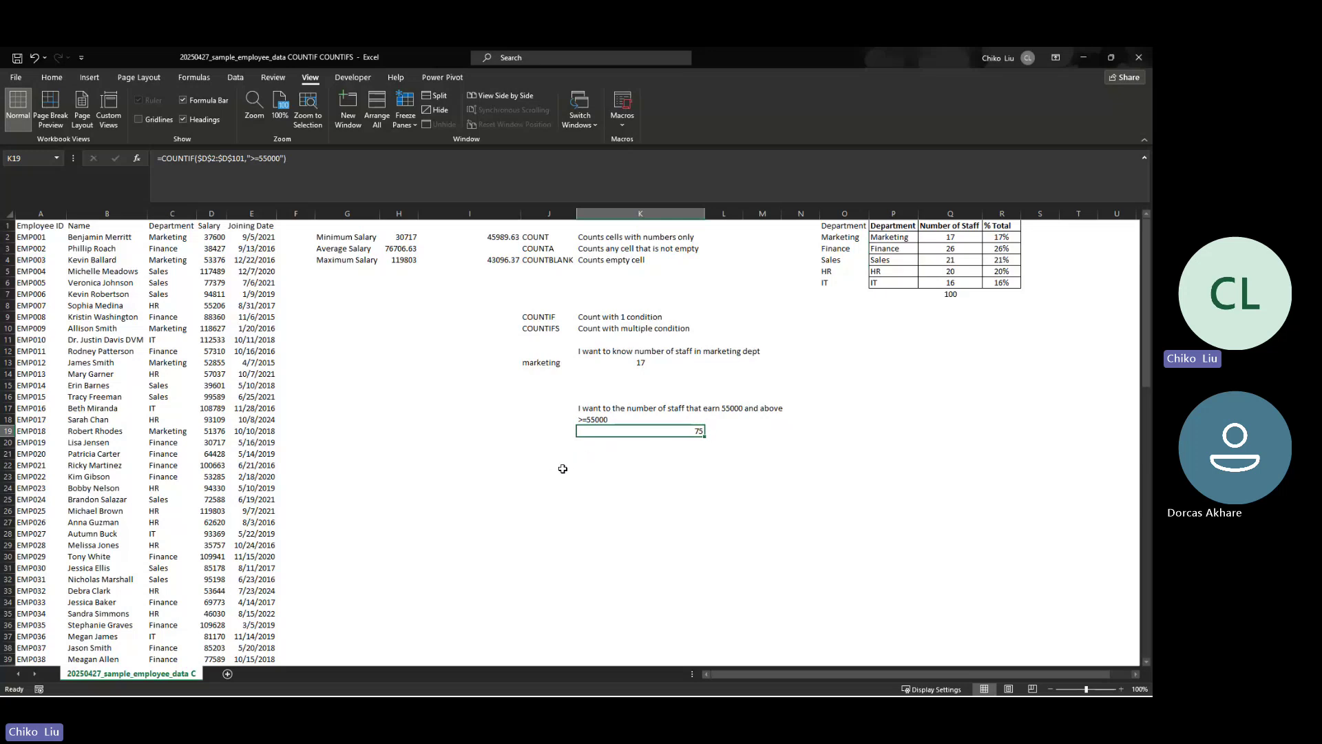
drag(888, 227, 877, 279)
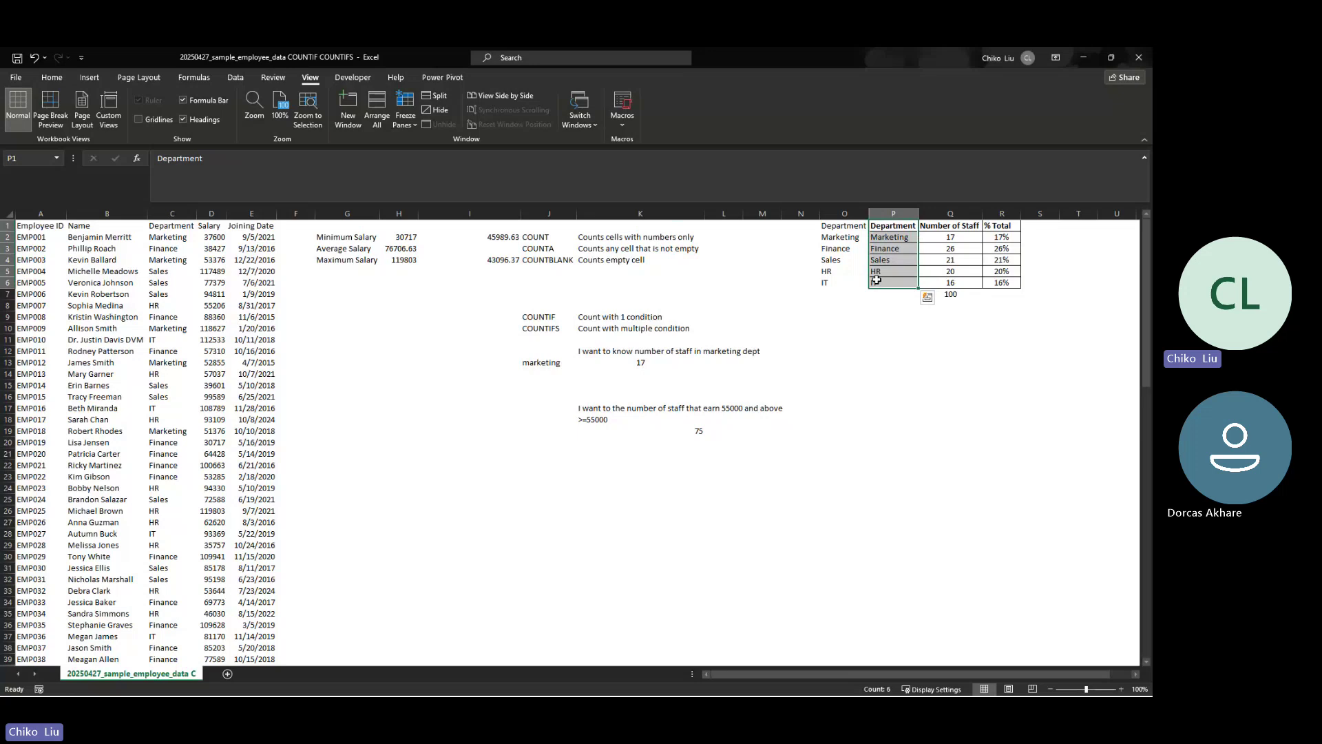
click(606, 455)
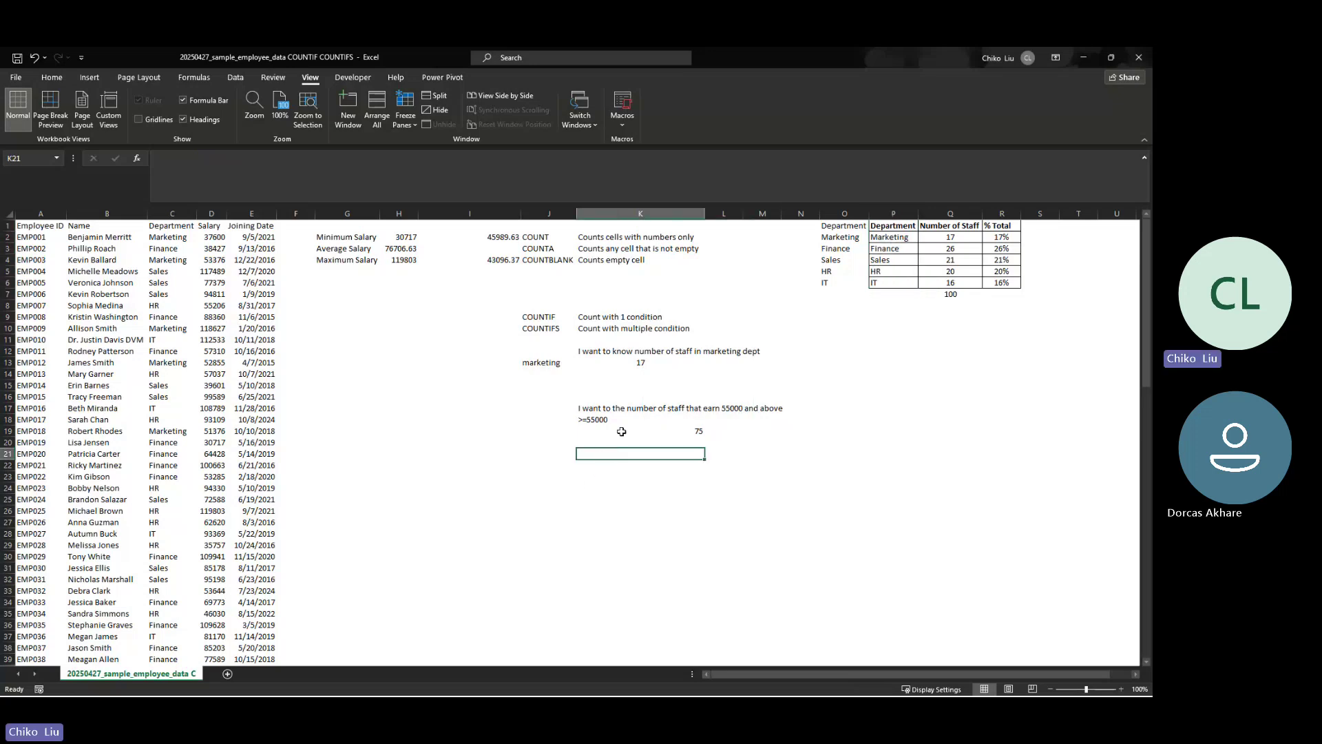
Move the department count table down three rows to start in row 4, and move the marketing question from K12 to P2
drag(861, 224, 994, 328)
click(618, 355)
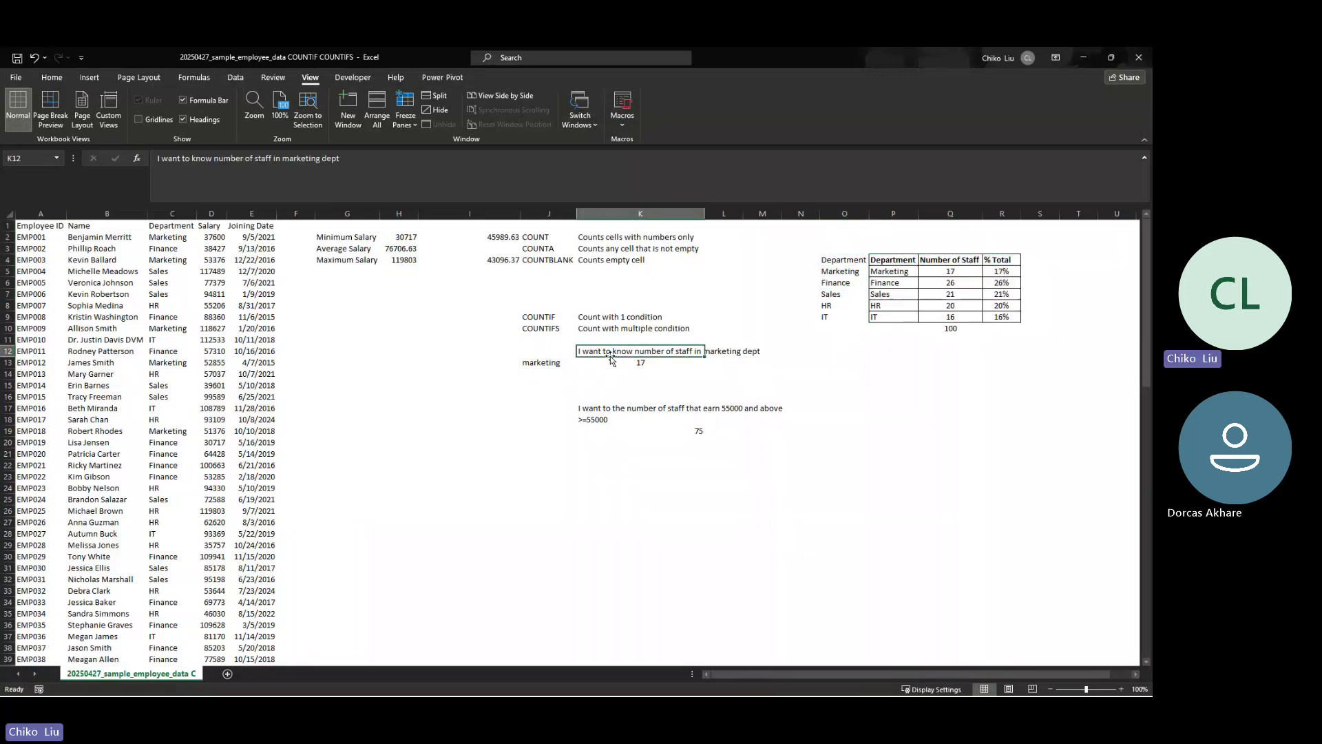
drag(610, 353, 877, 234)
Prefix the marketing question in P2 with "Question: "
click(165, 160)
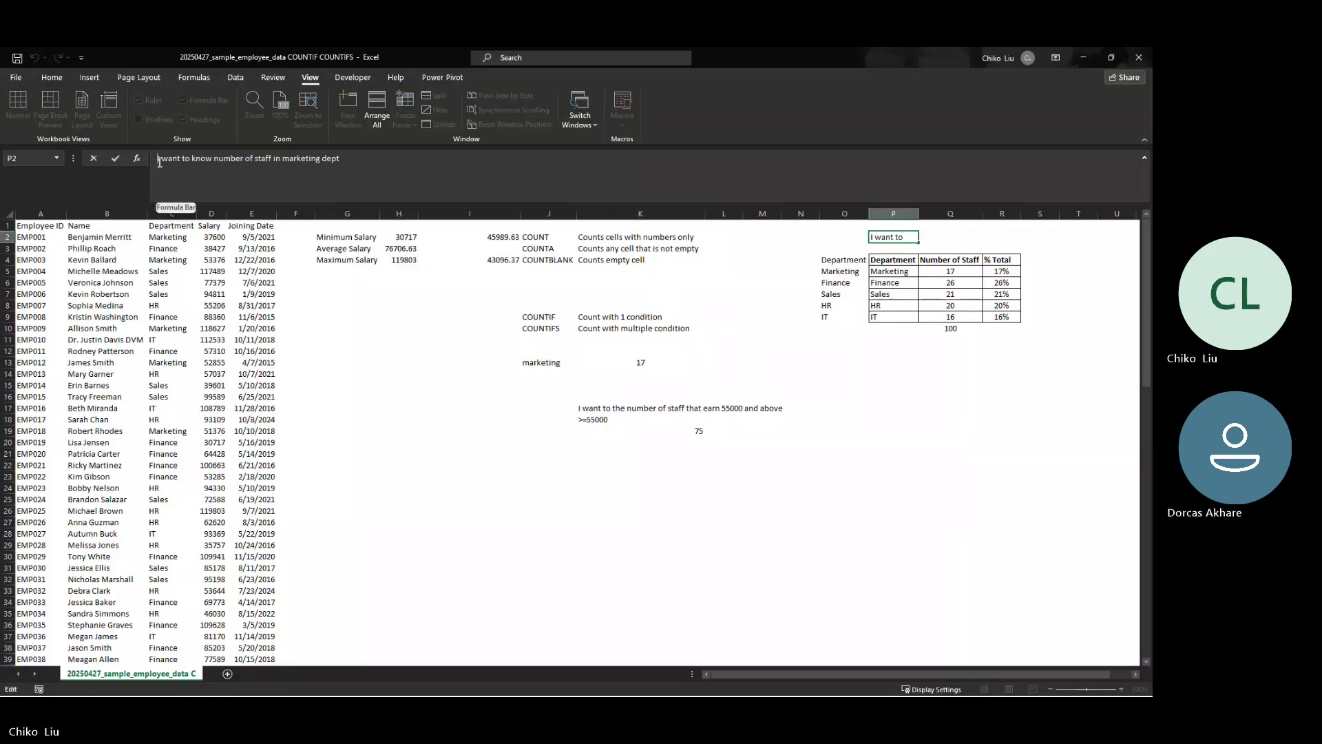
text(Quesrti)
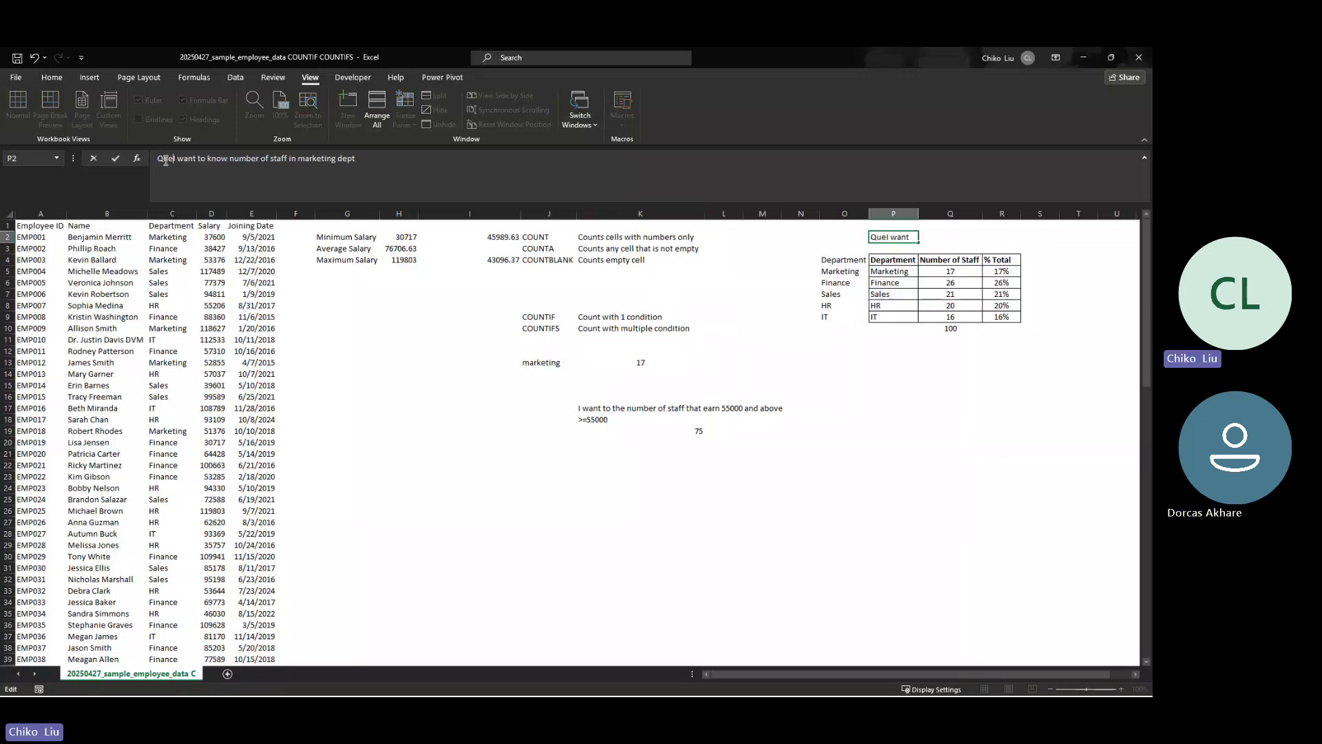
key(BackSpace)
key(BackSpace)
key(BackSpace)
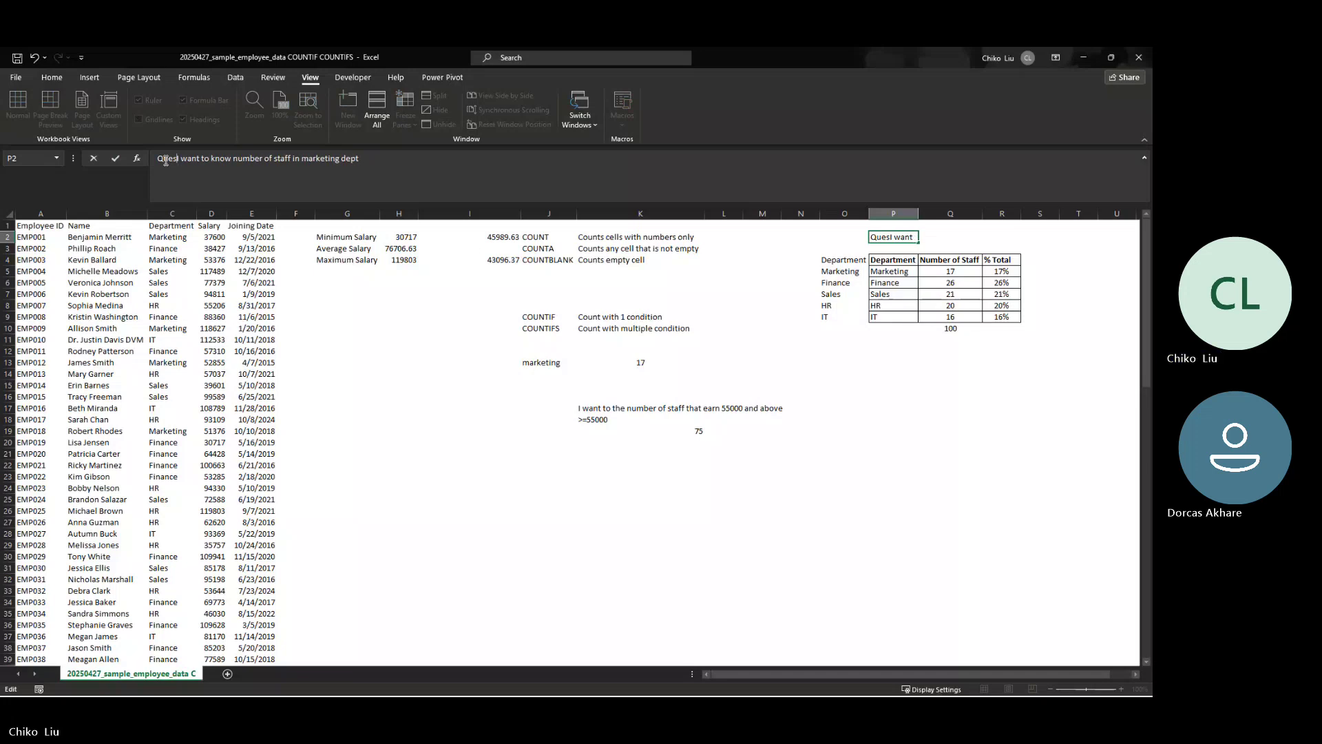
text(tion:)
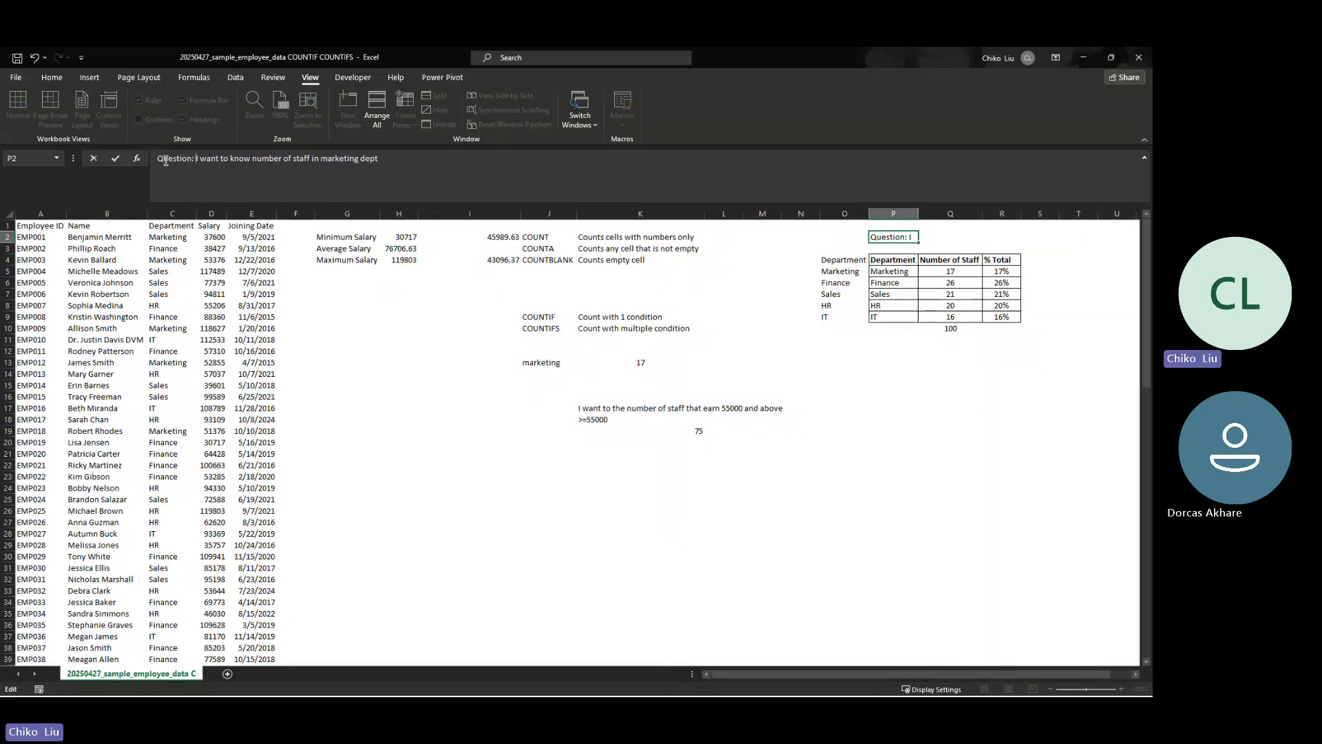
key(Return)
Enter "Question: I want to know the number of staff that earns above 45k per department" in P14
key(Down)
key(Down)
key(Down)
key(Down)
key(Down)
key(Down)
key(Down)
key(Down)
key(Down)
key(Down)
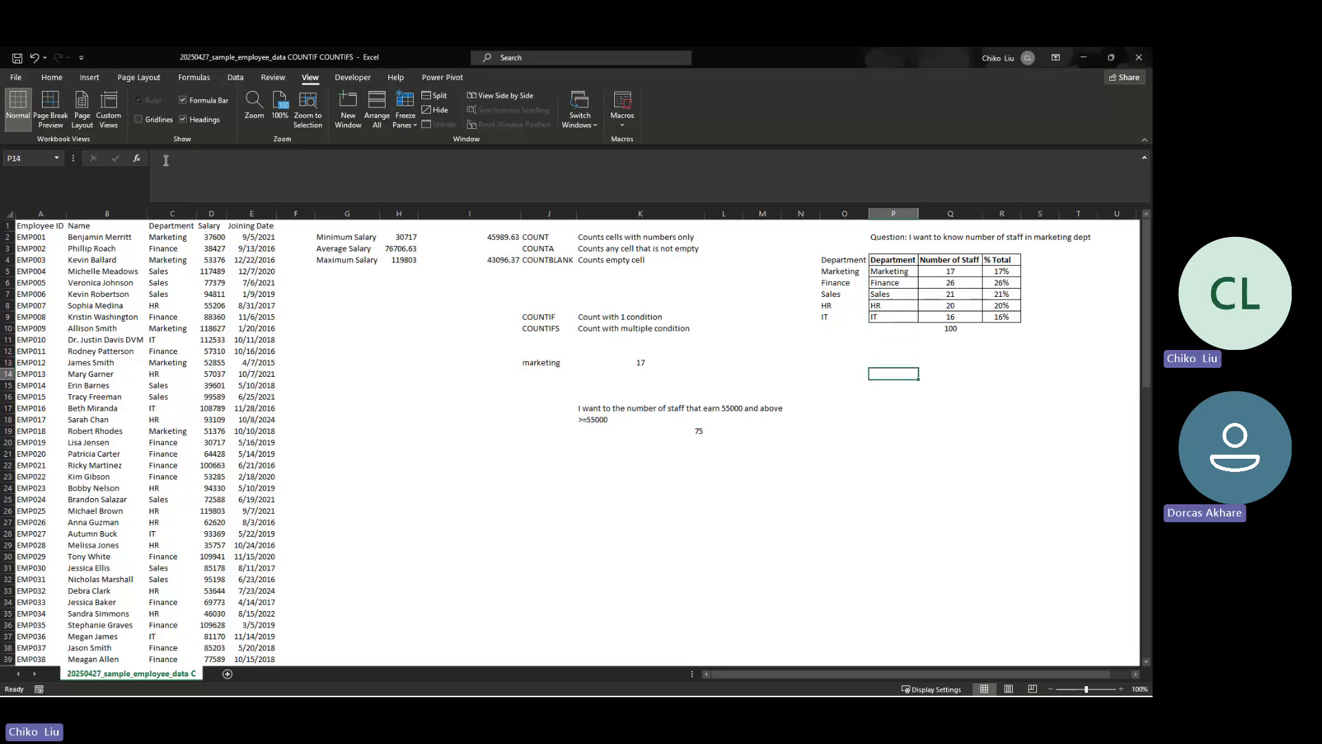
text(Q)
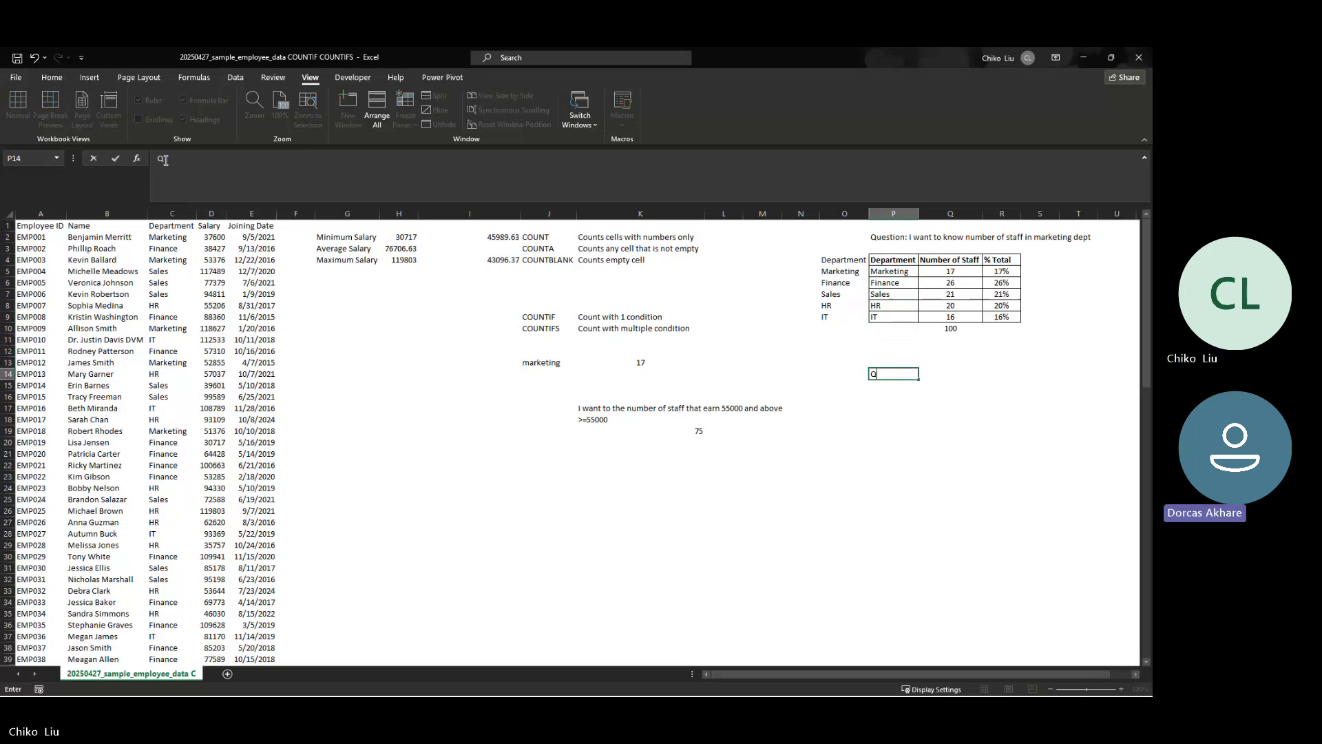
text(uestion)
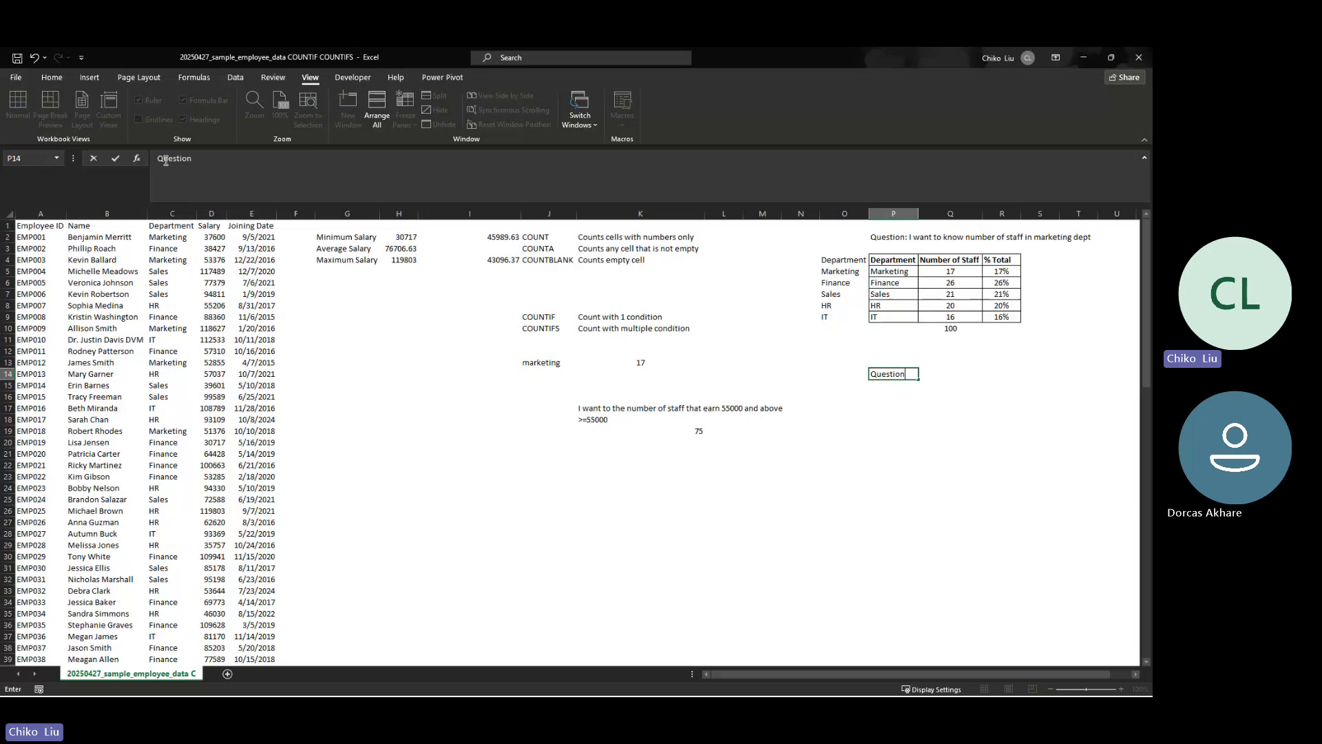
text(: I)
text( want)
text( the )
text(th)
key(BackSpace)
key(BackSpace)
key(BackSpace)
text(to know )
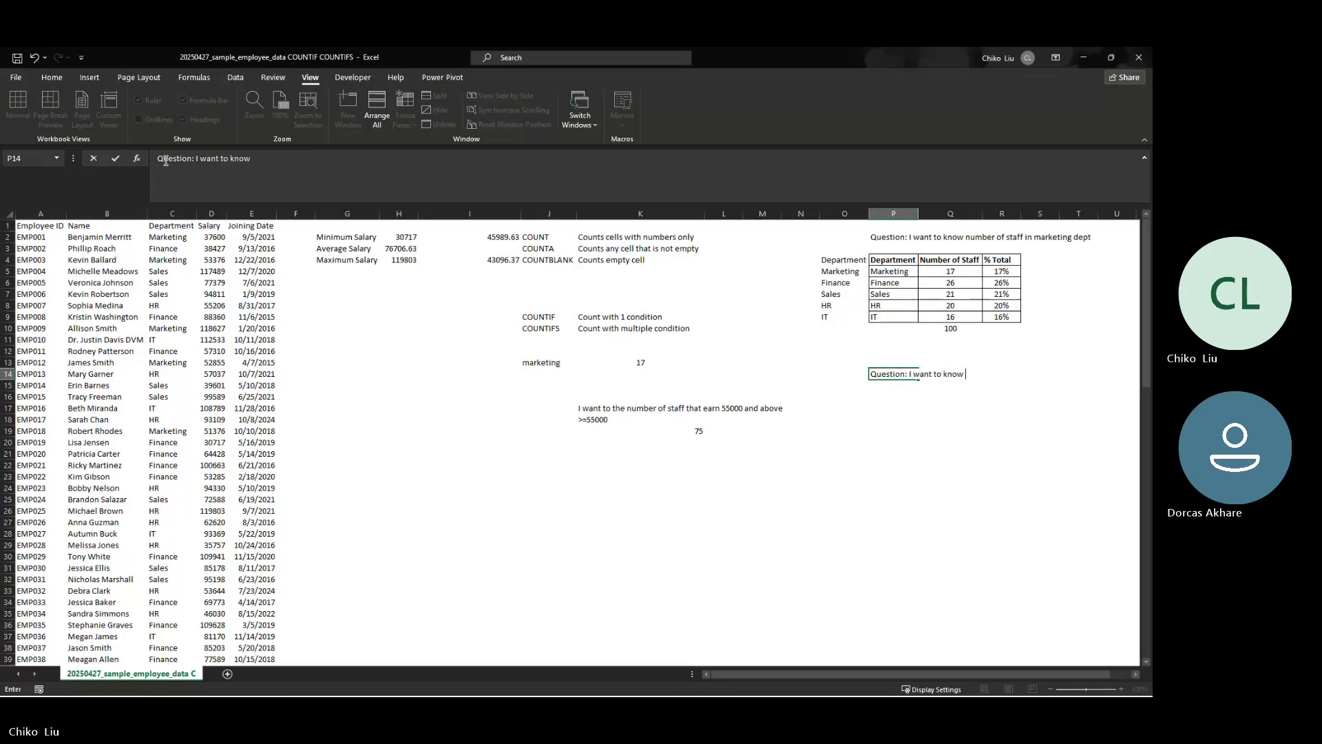
text(the number of)
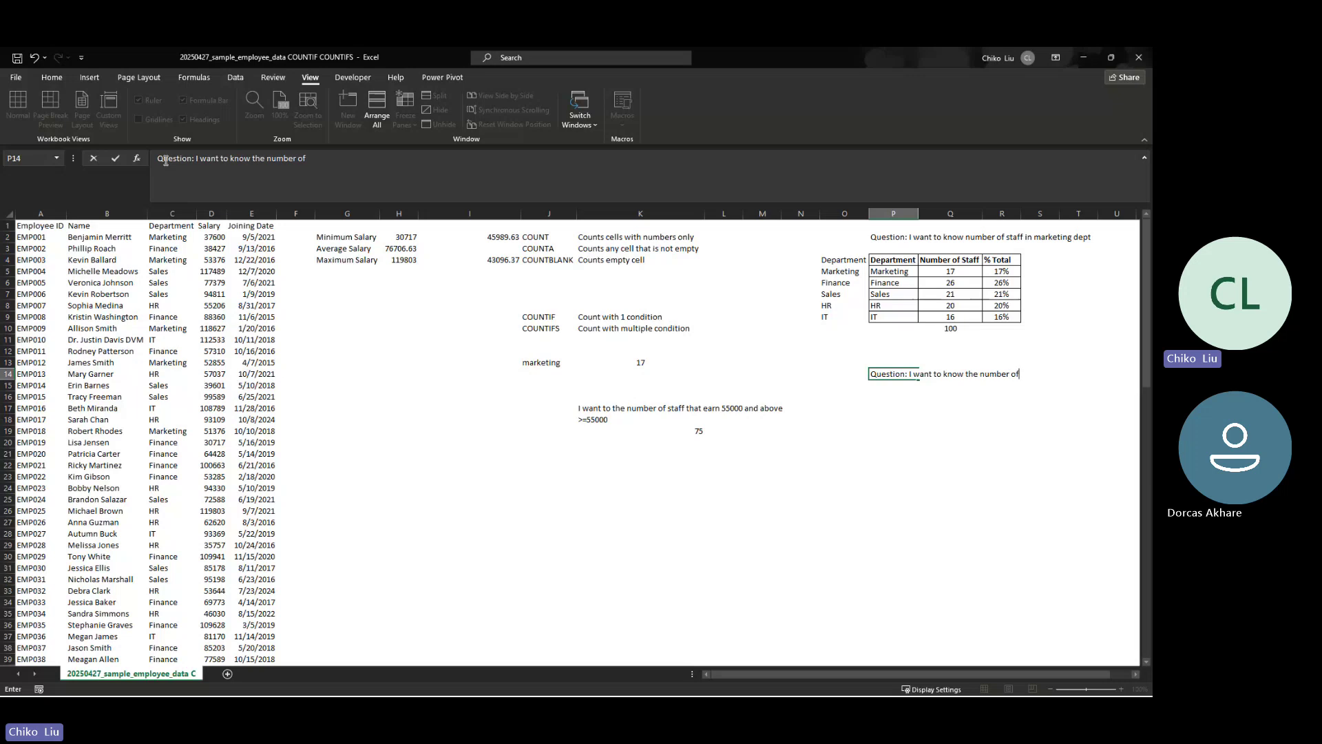
text( staff)
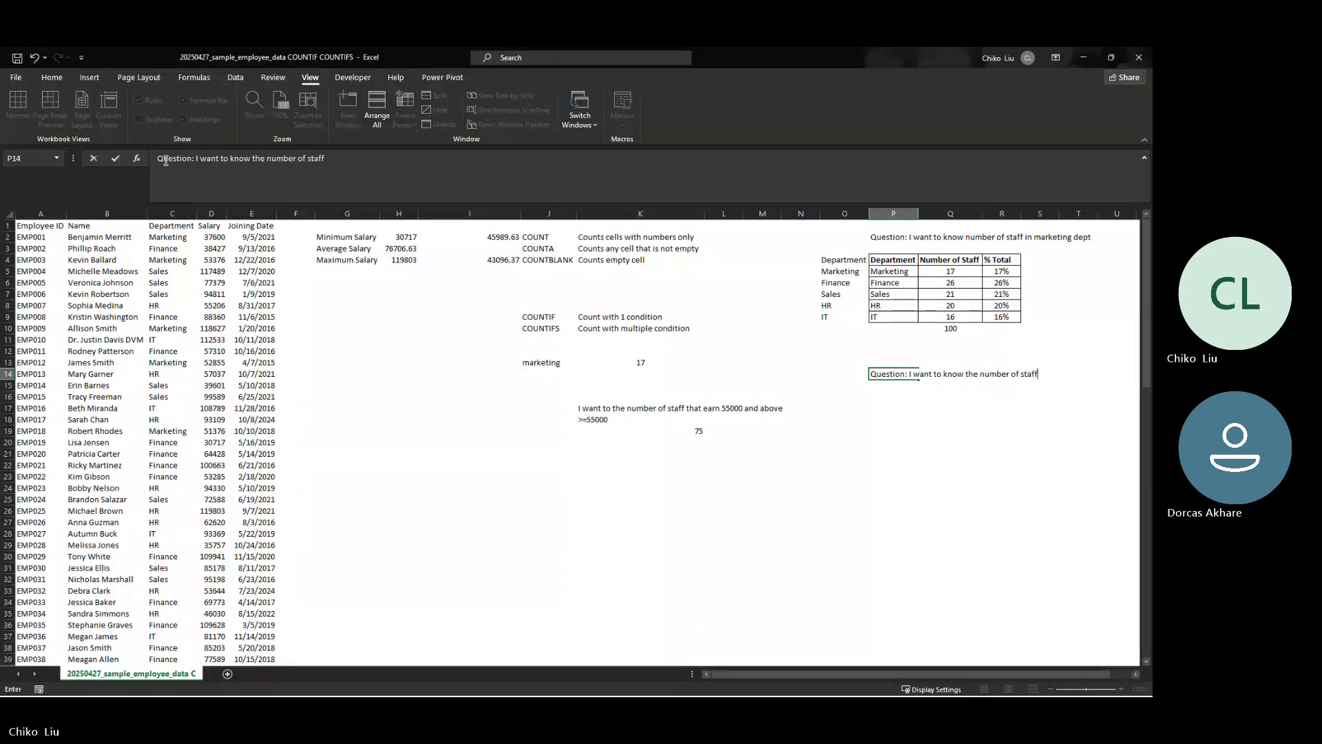
text( tha)
key(BackSpace)
key(BackSpace)
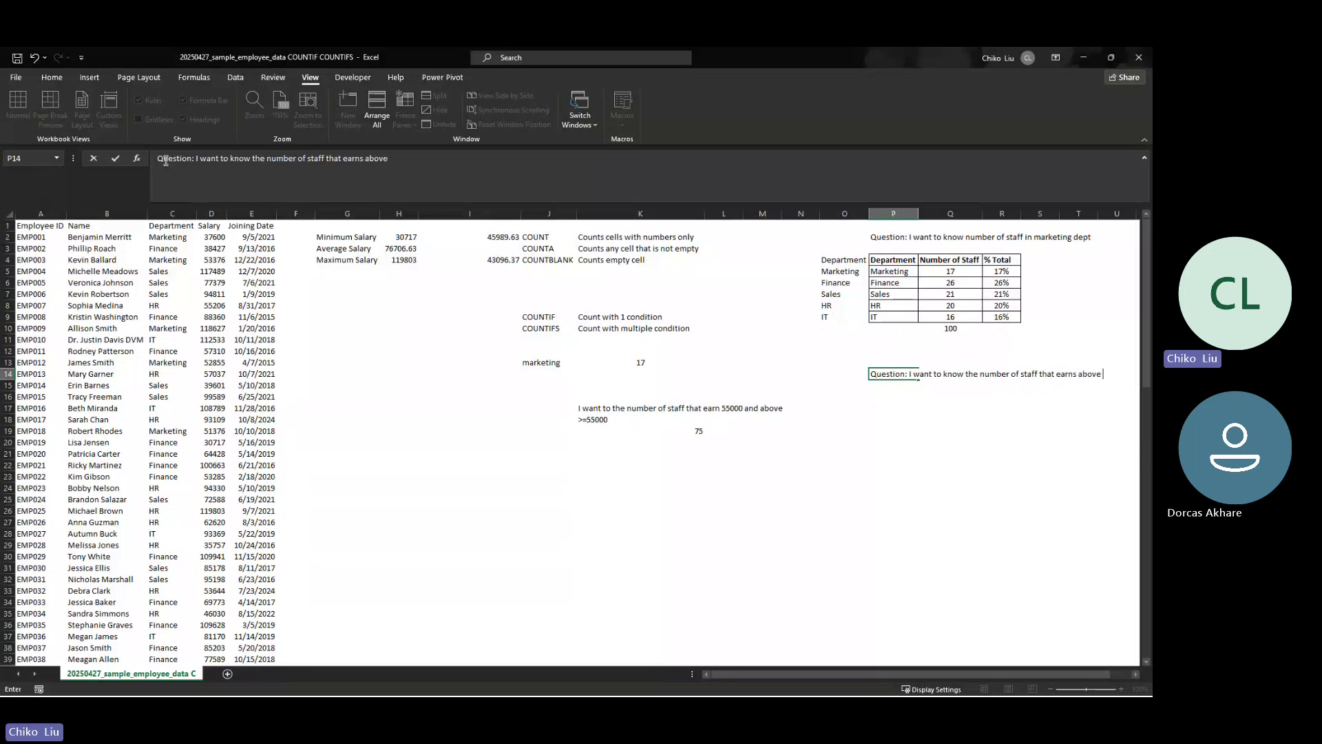
text(45k per d)
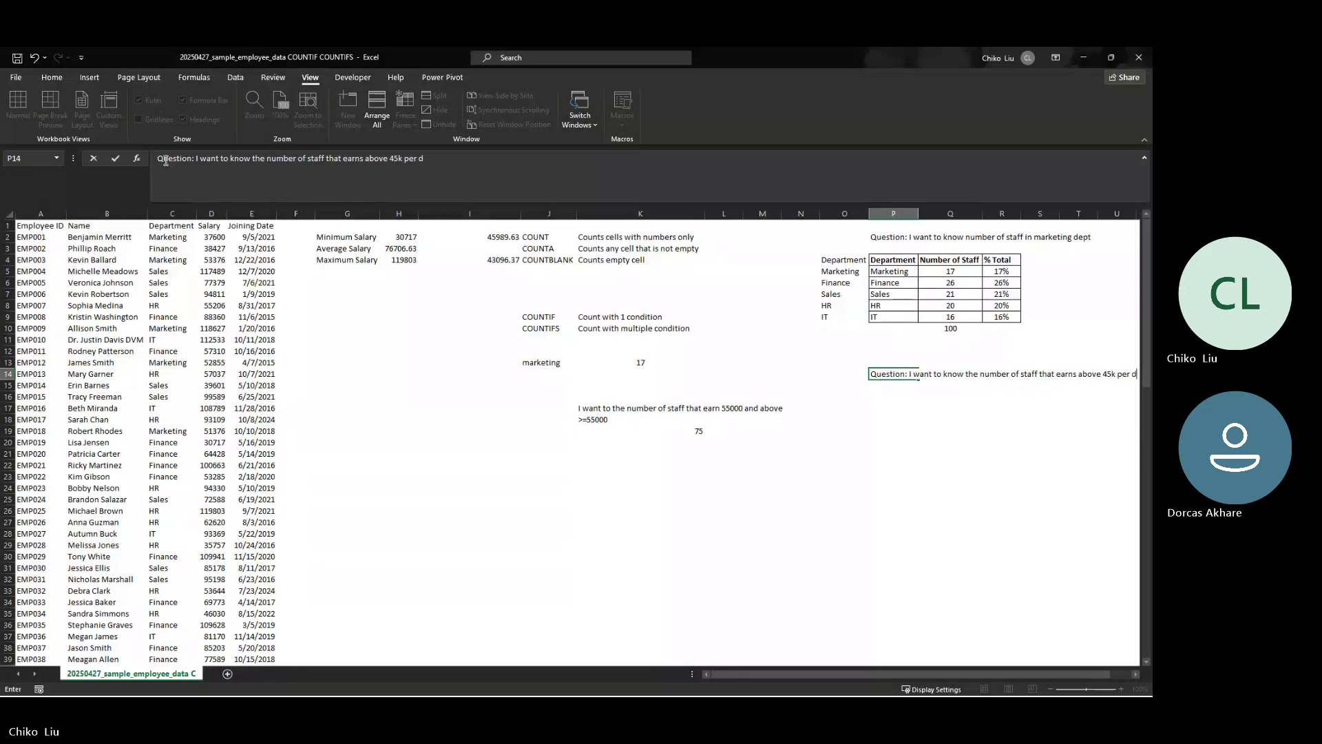
text( depar)
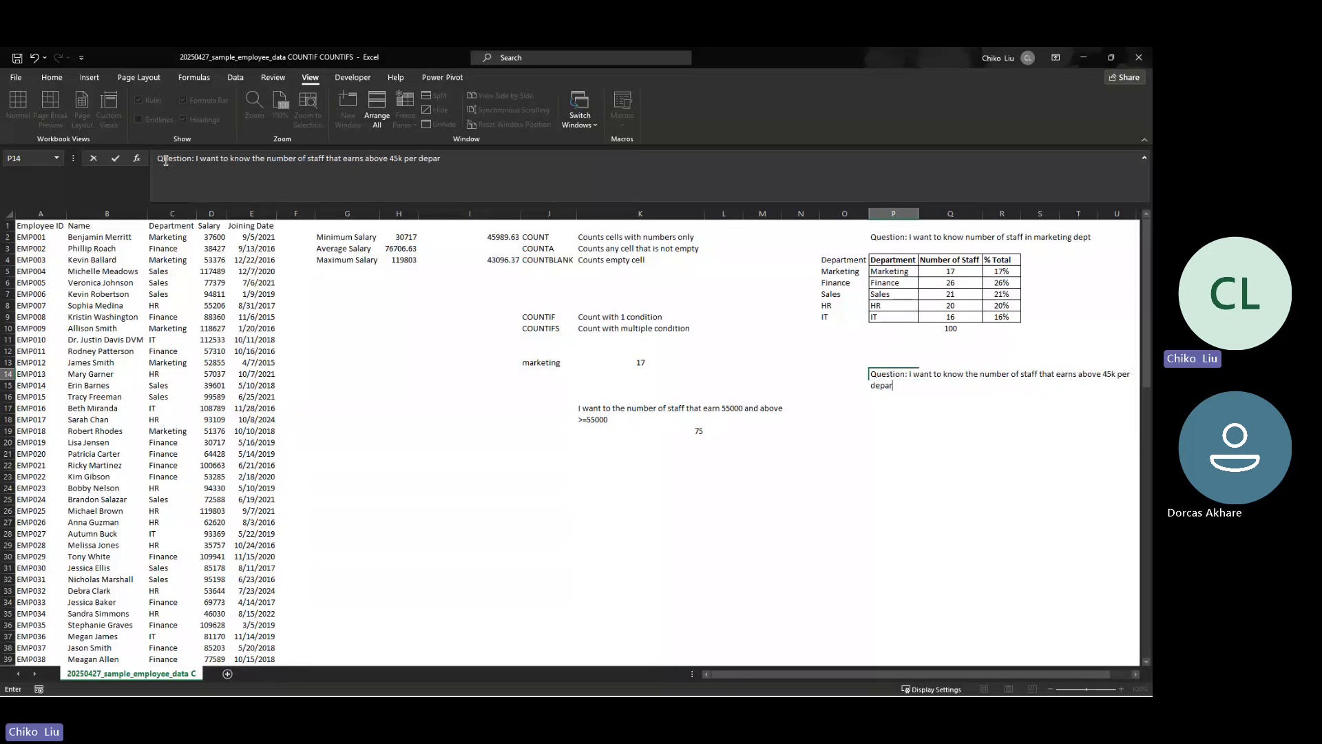
text(tment)
key(Return)
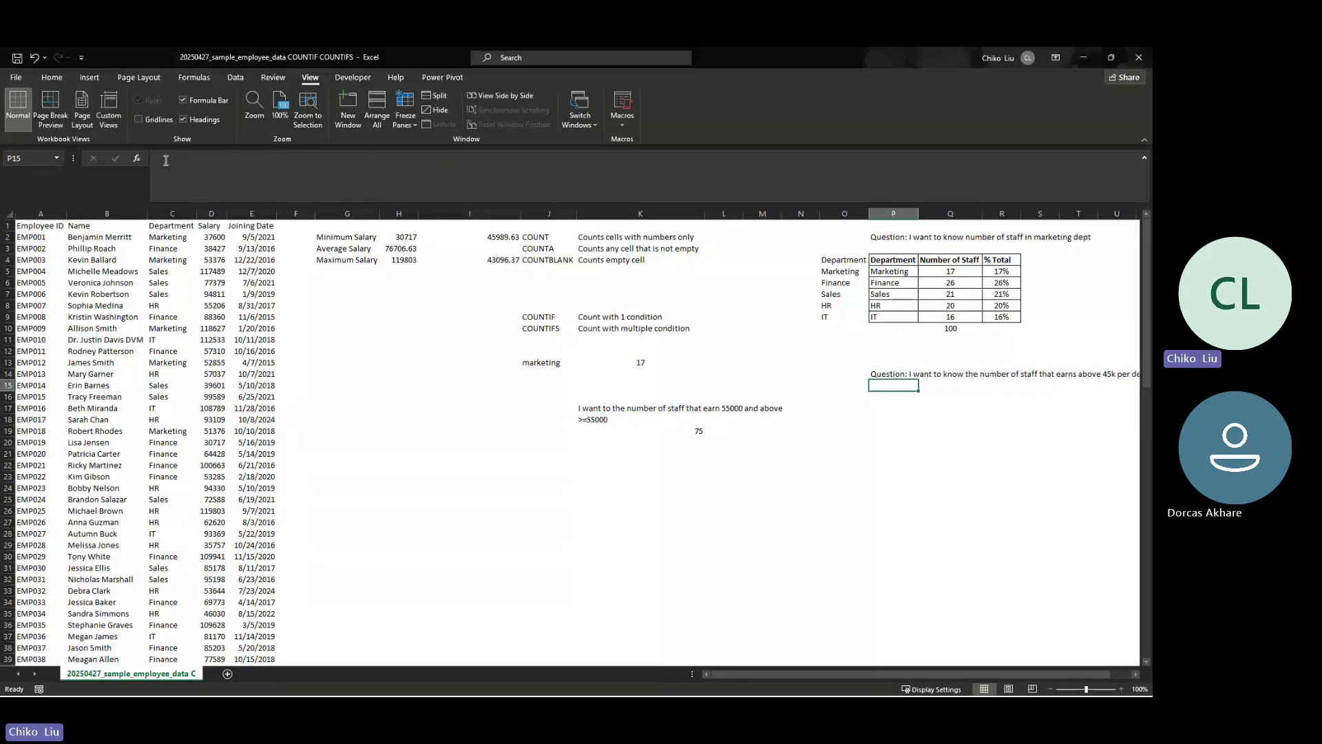
key(Return)
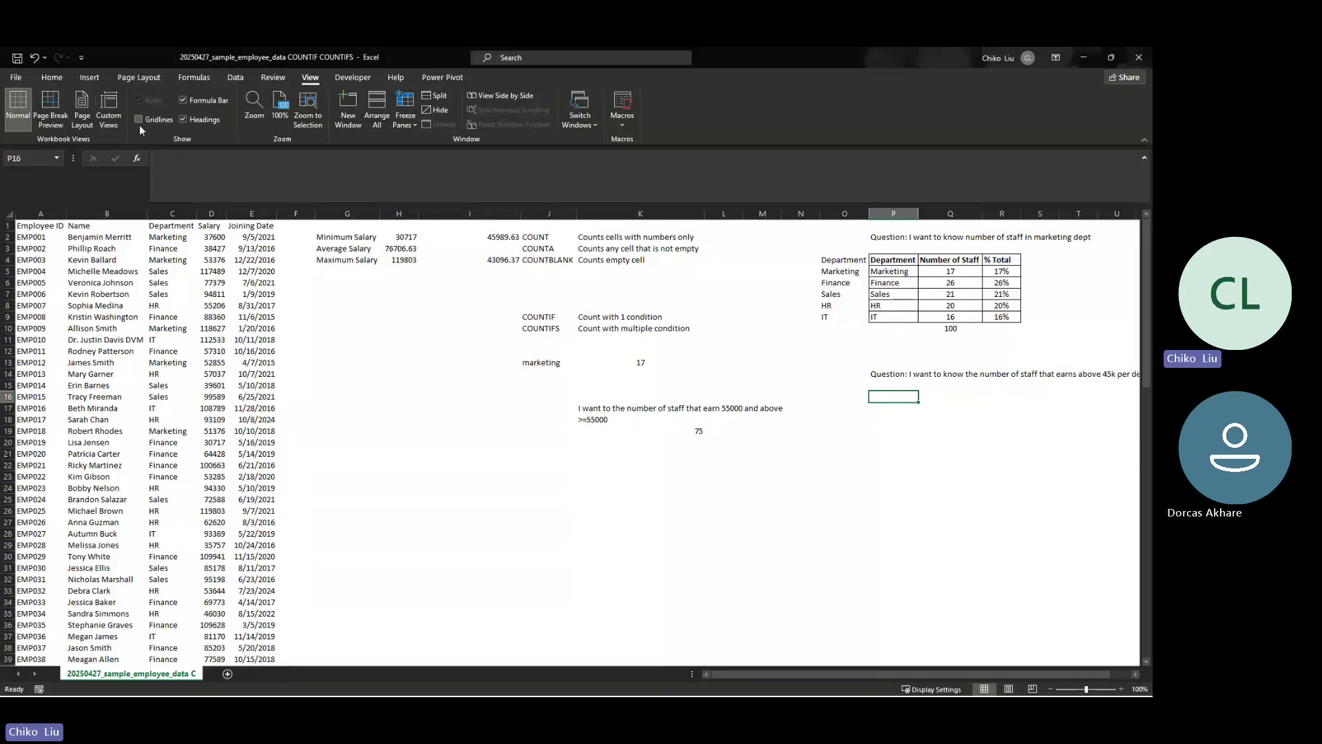
Examine the Department and Salary columns of the employee data as the two condition ranges for the new question
click(219, 212)
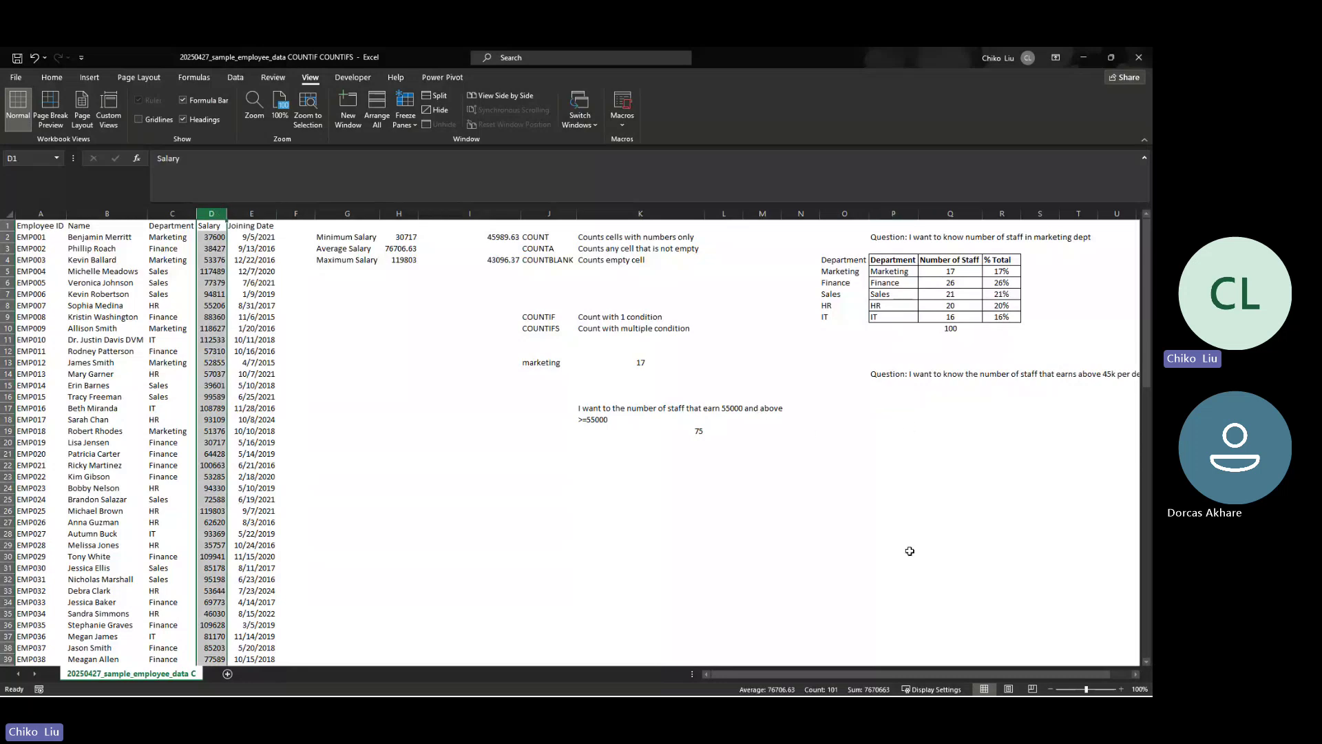
scroll(915, 672, right, 1)
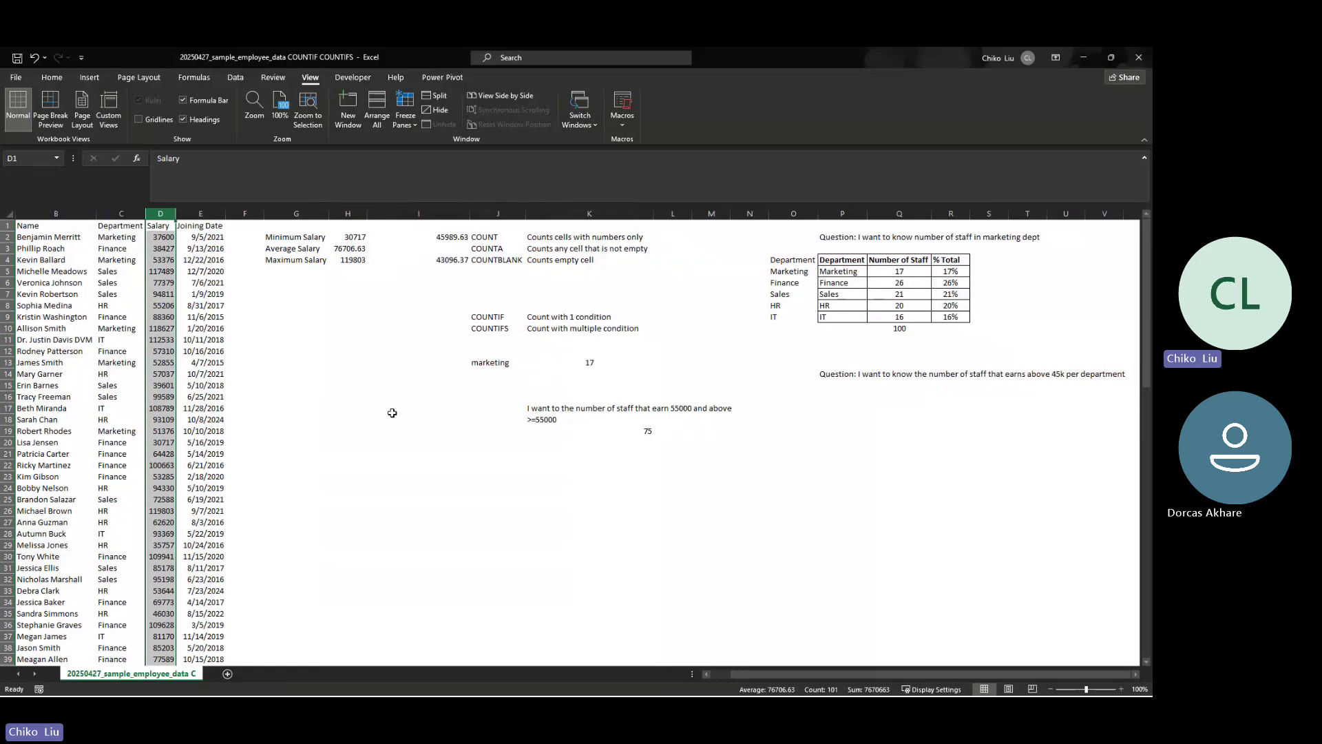
click(121, 209)
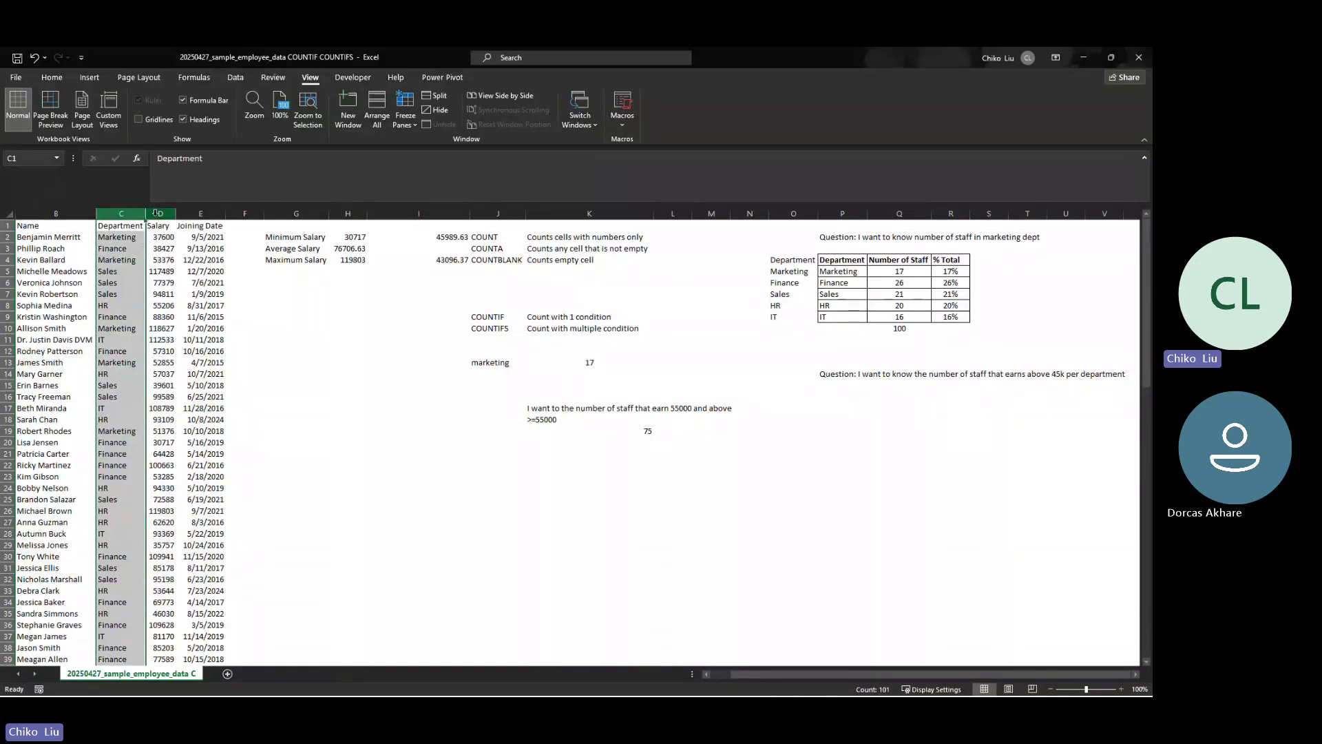
click(155, 212)
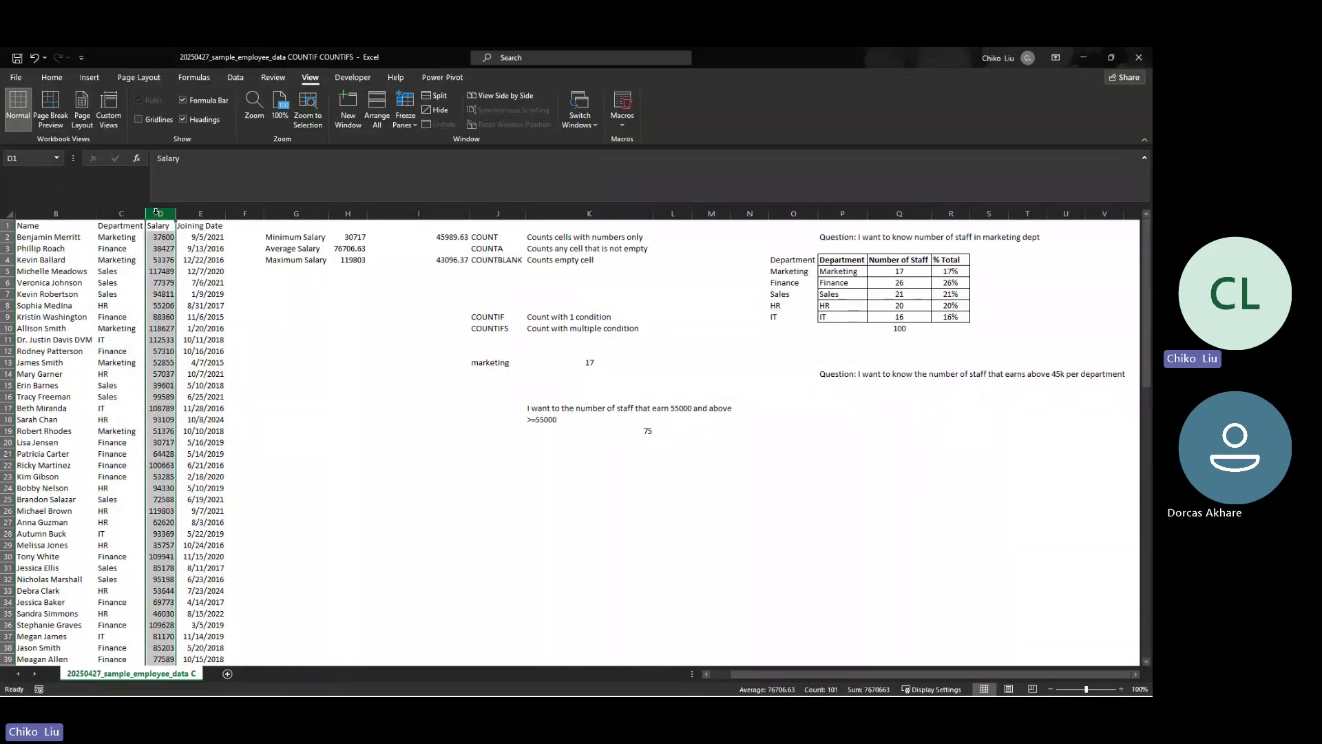
click(112, 213)
click(159, 213)
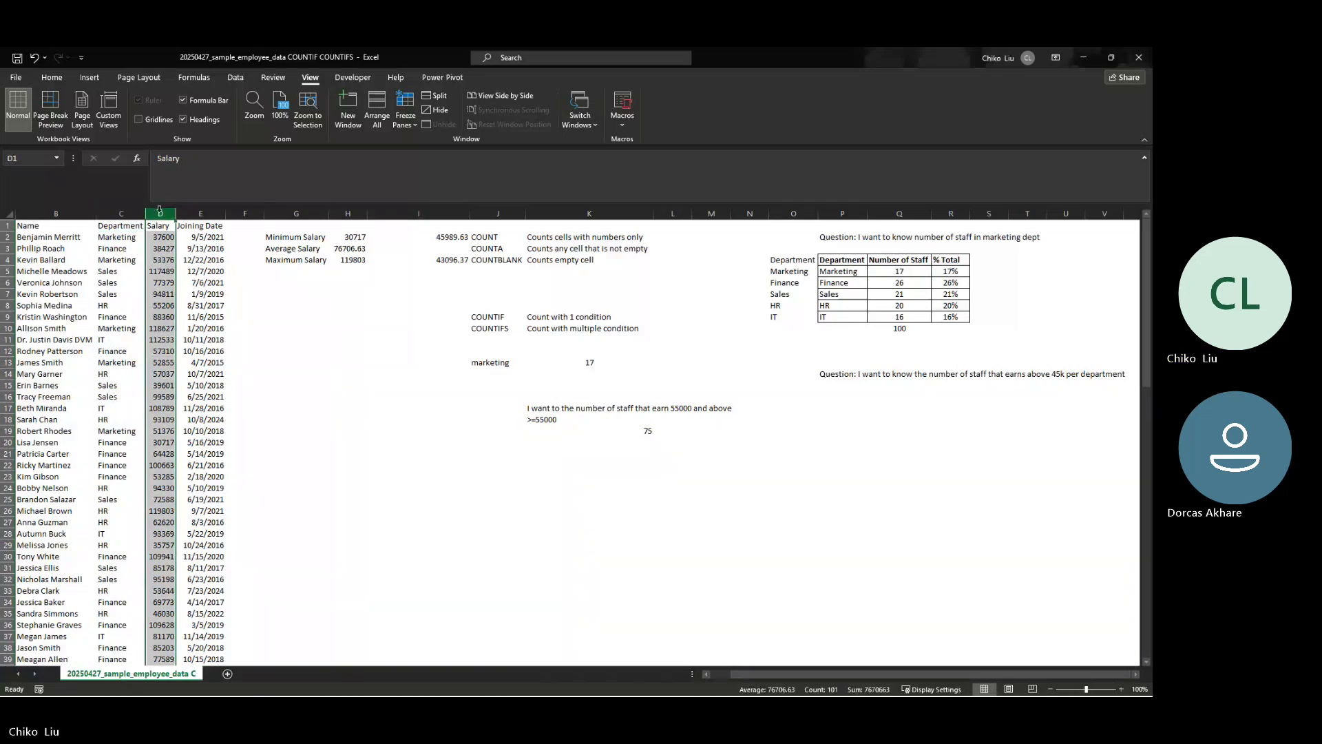
click(127, 213)
click(159, 213)
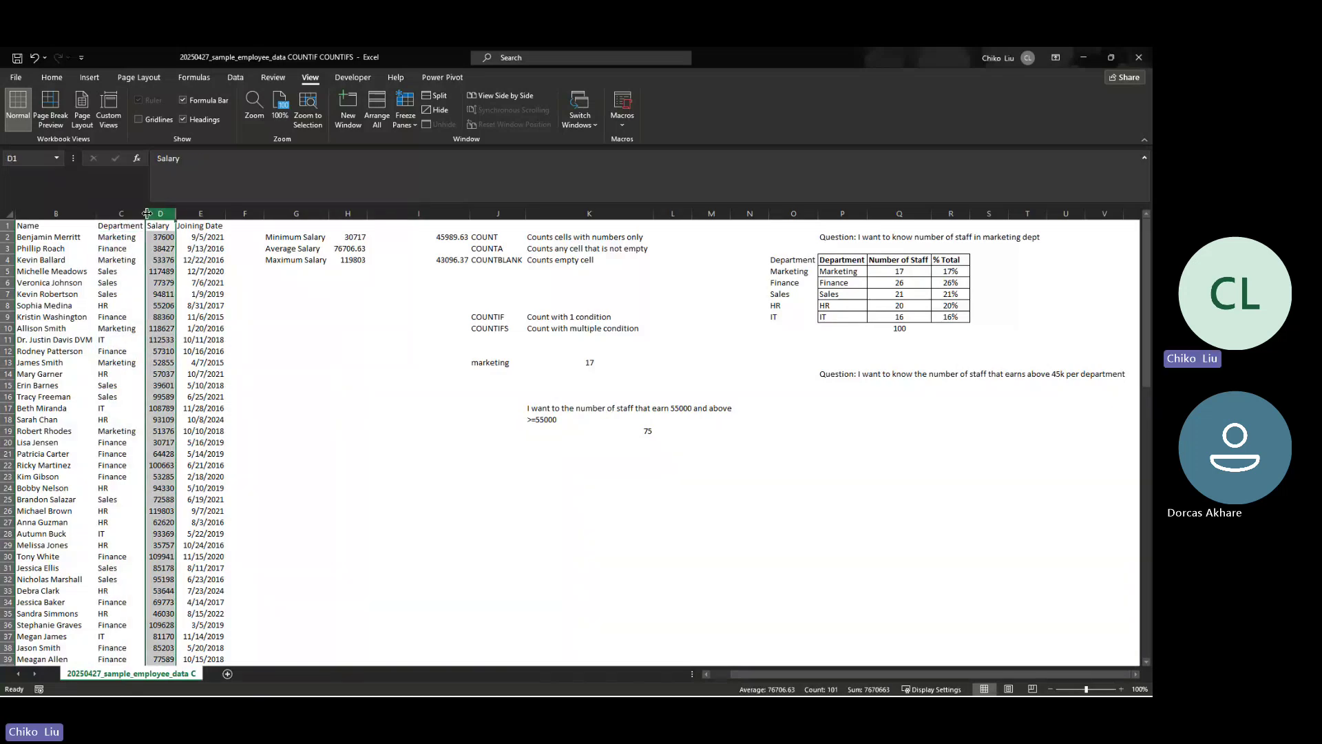
click(137, 213)
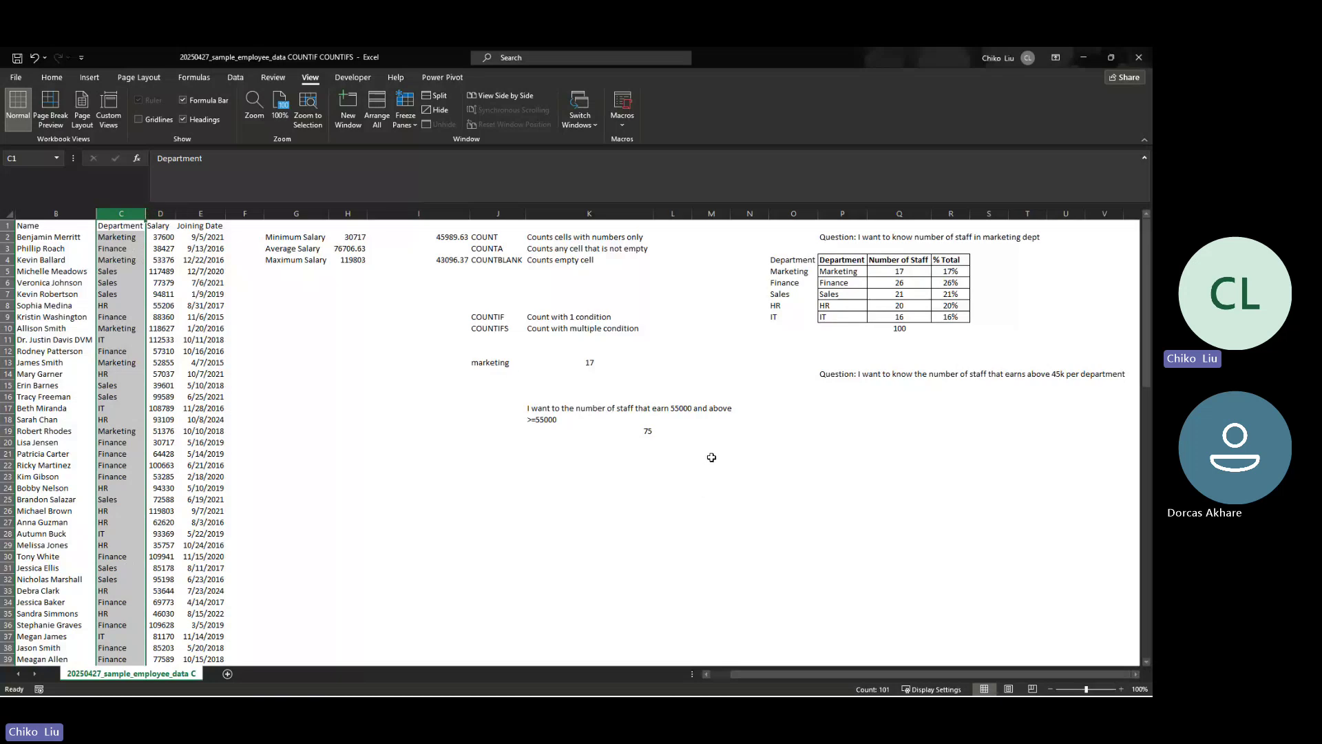
Copy the department list with its header from P4:P9 to P17, below the 45k question
click(843, 261)
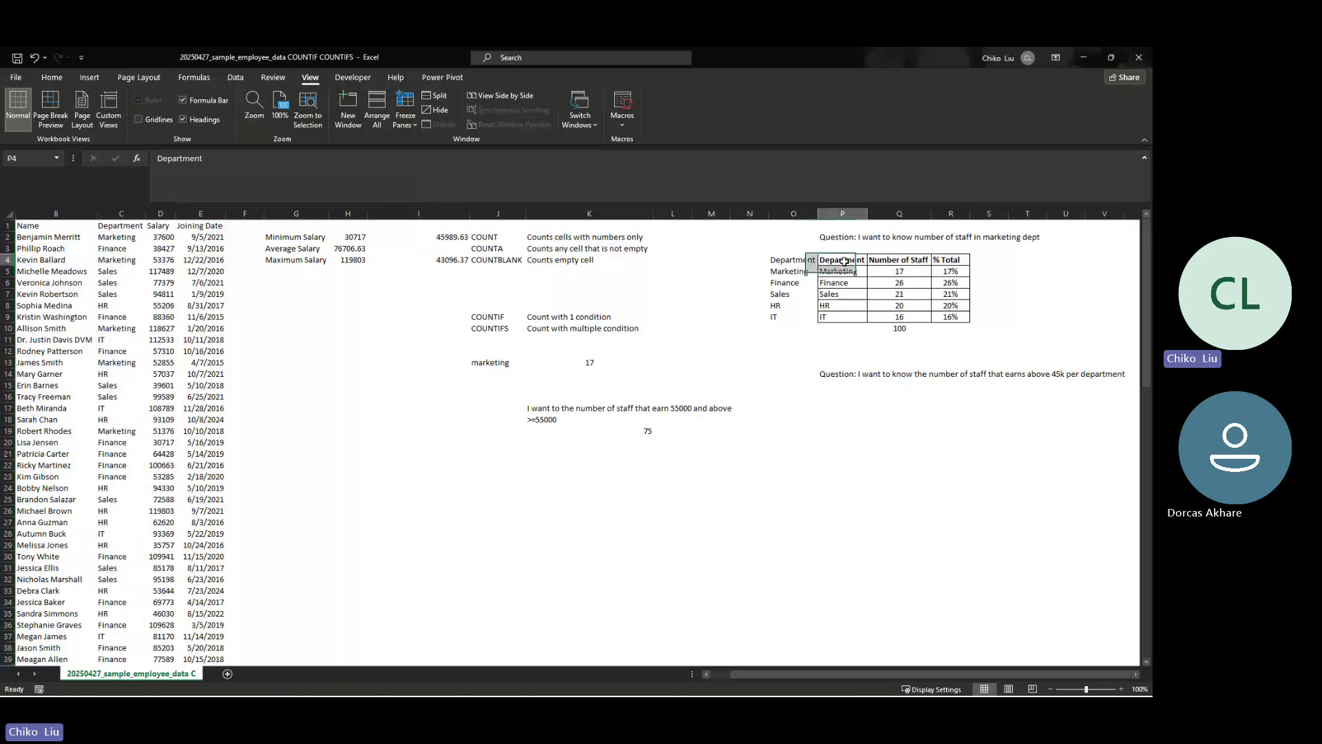
drag(844, 261, 850, 313)
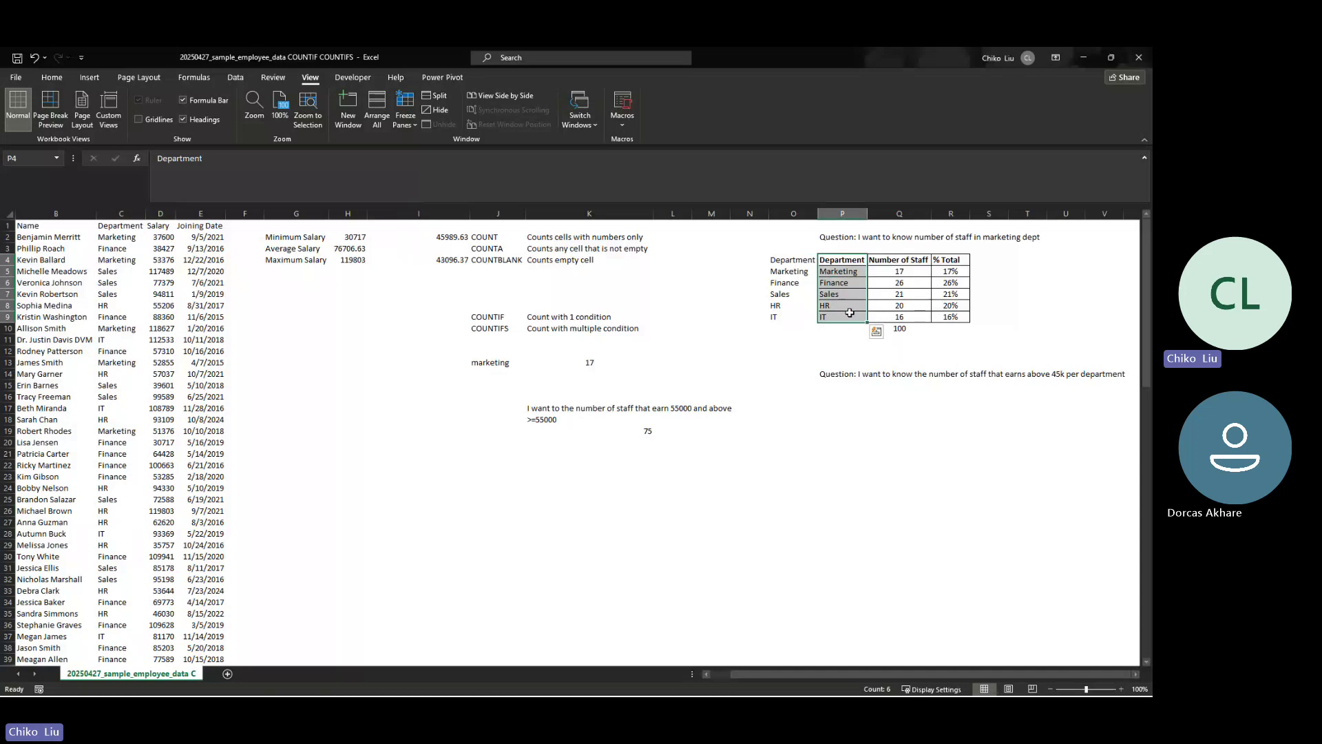
key(ctrl+c)
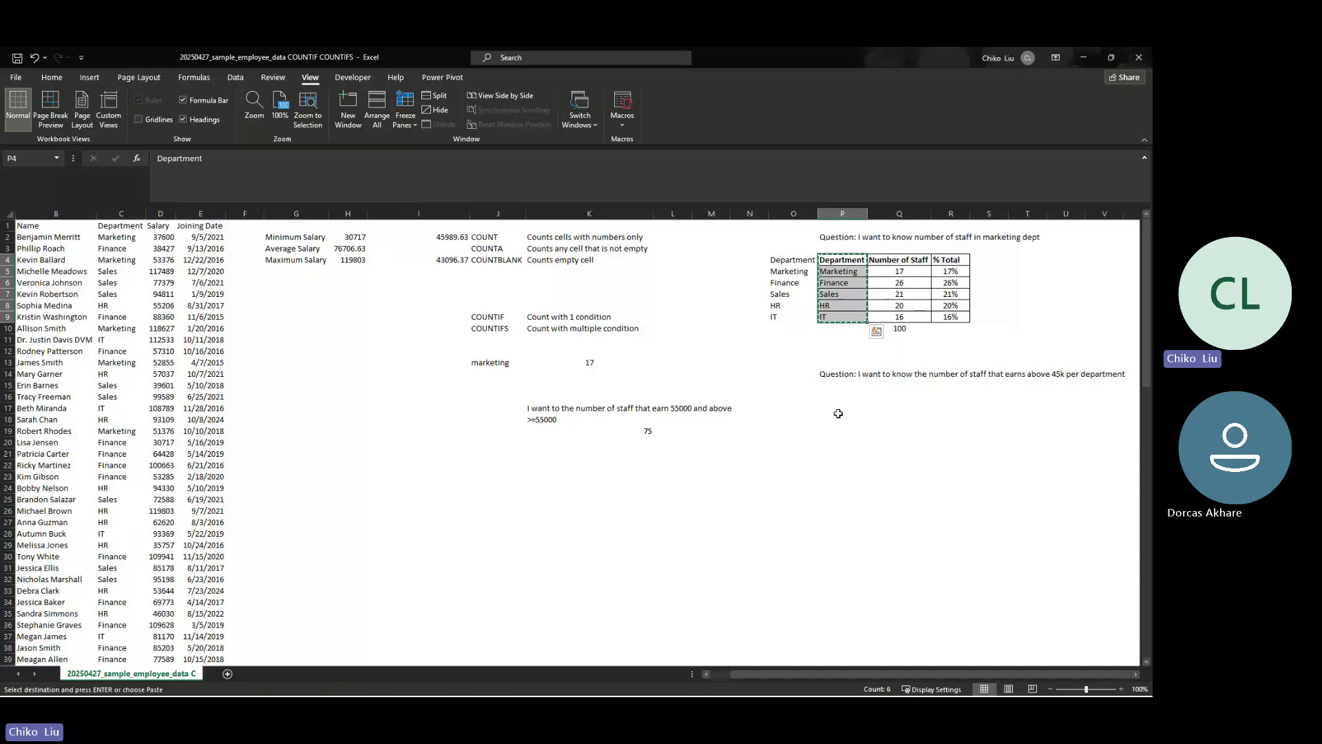
right_click(835, 411)
key(Escape)
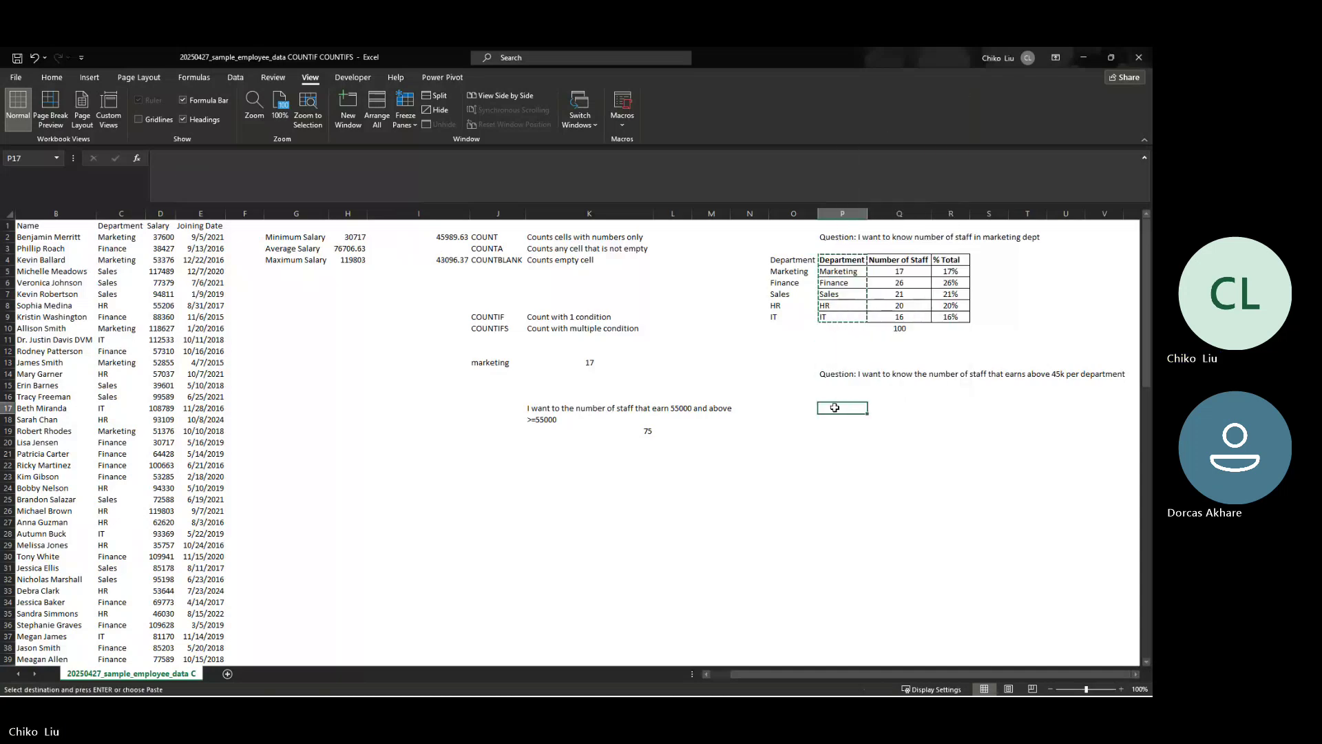
key(ctrl+v)
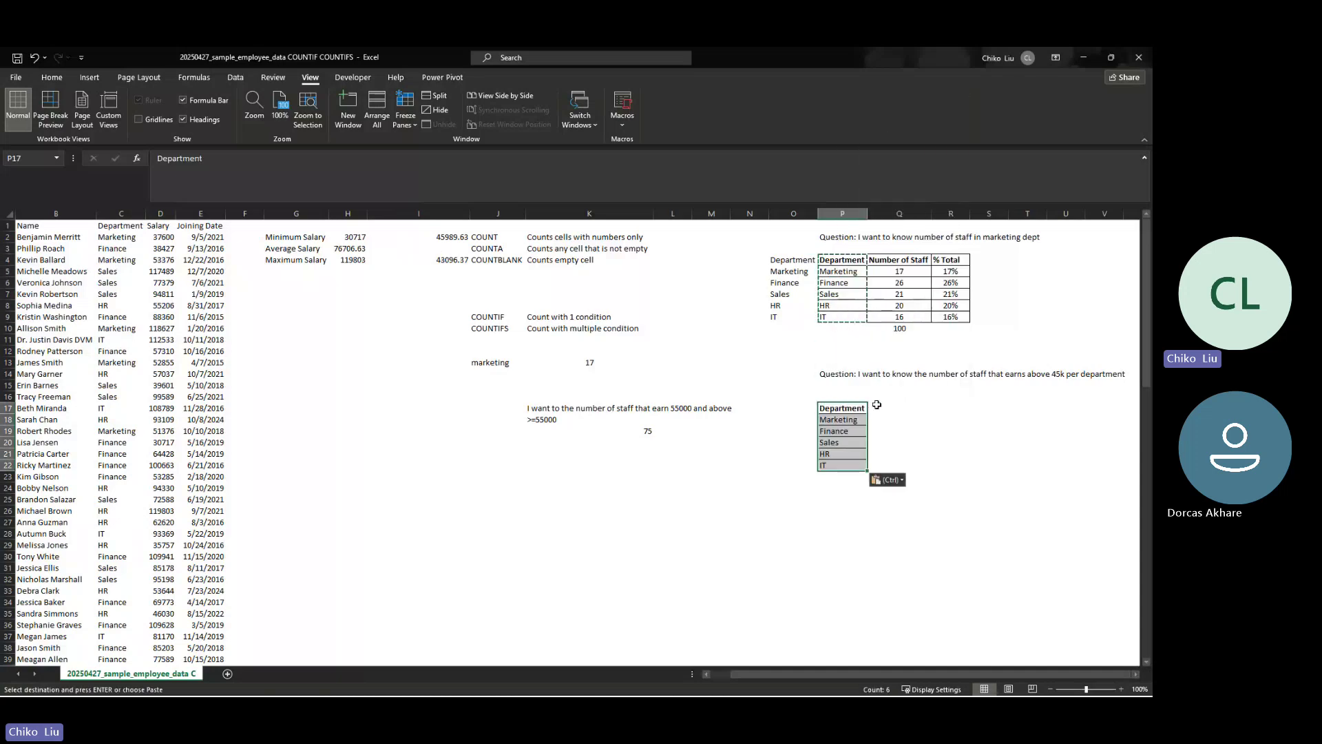
Copy the Number of Staff header from Q4 to Q17, beside the new department list
click(881, 262)
key(ctrl+c)
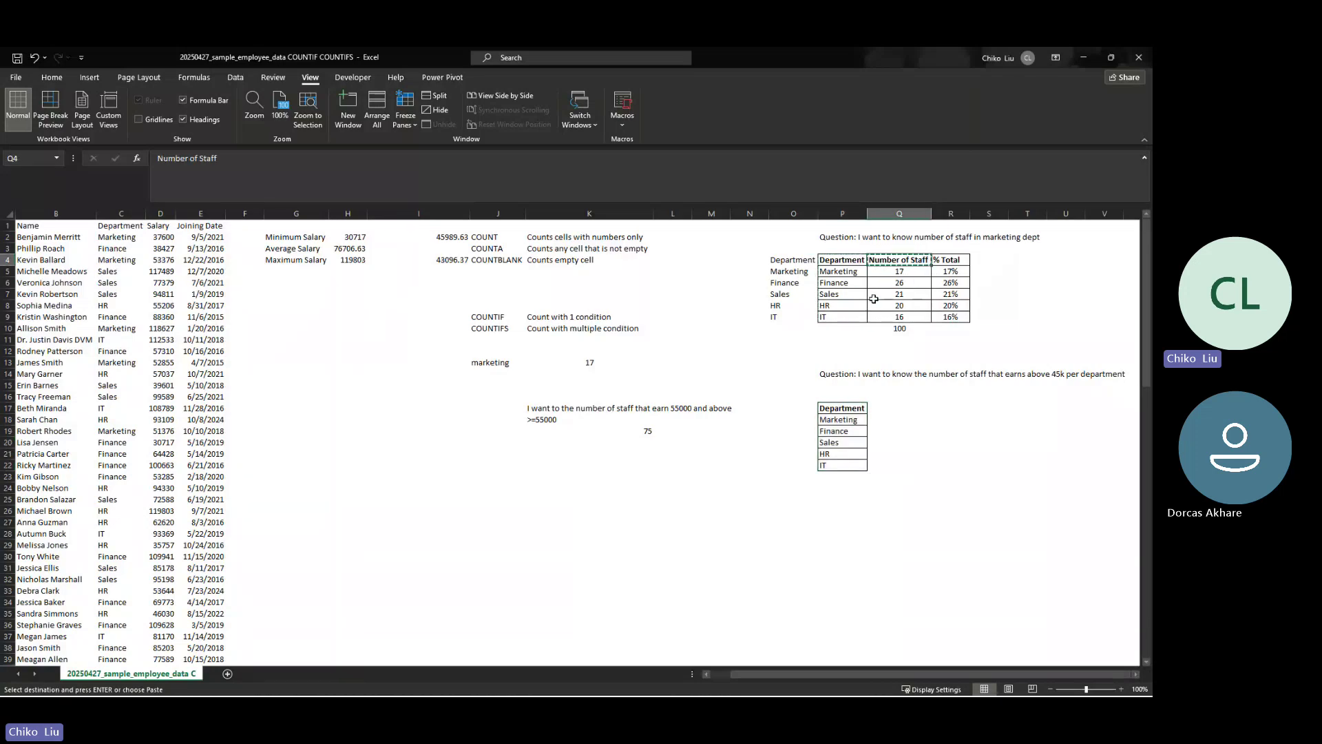
click(889, 407)
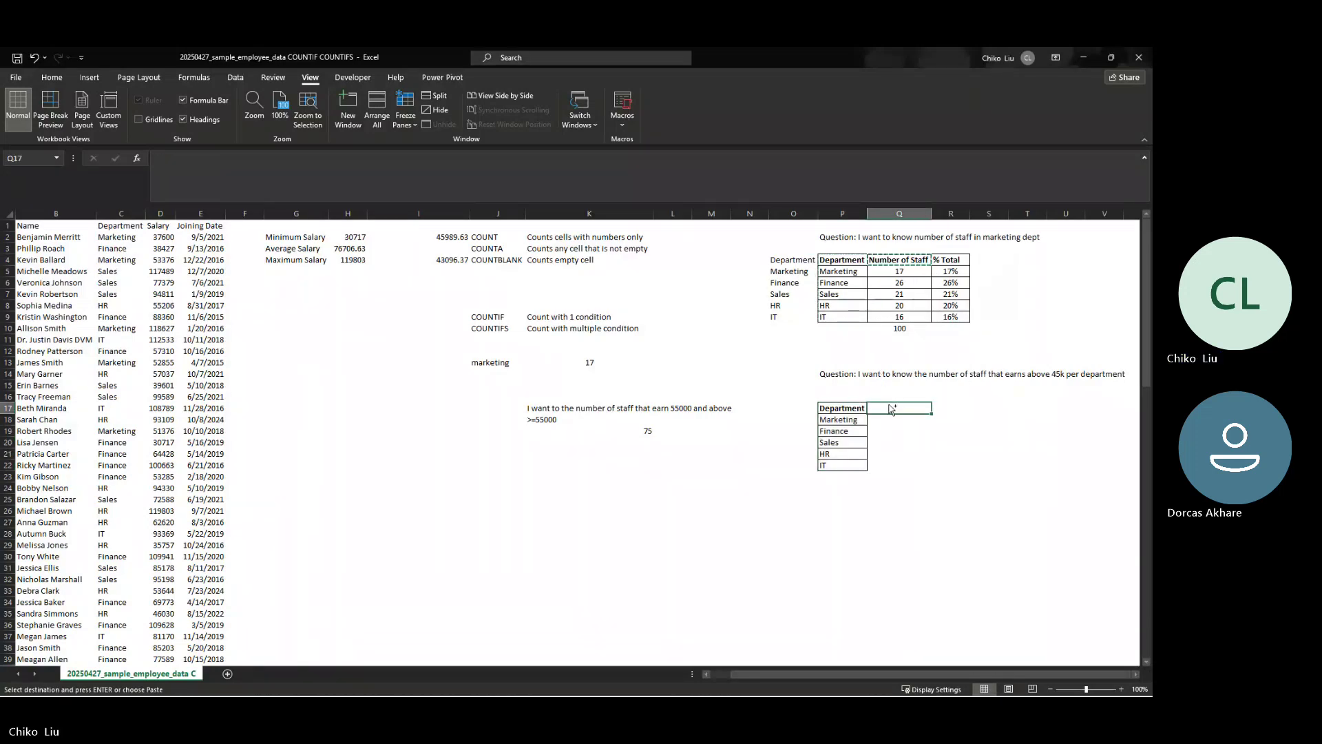
key(ctrl+v)
click(898, 421)
click(847, 420)
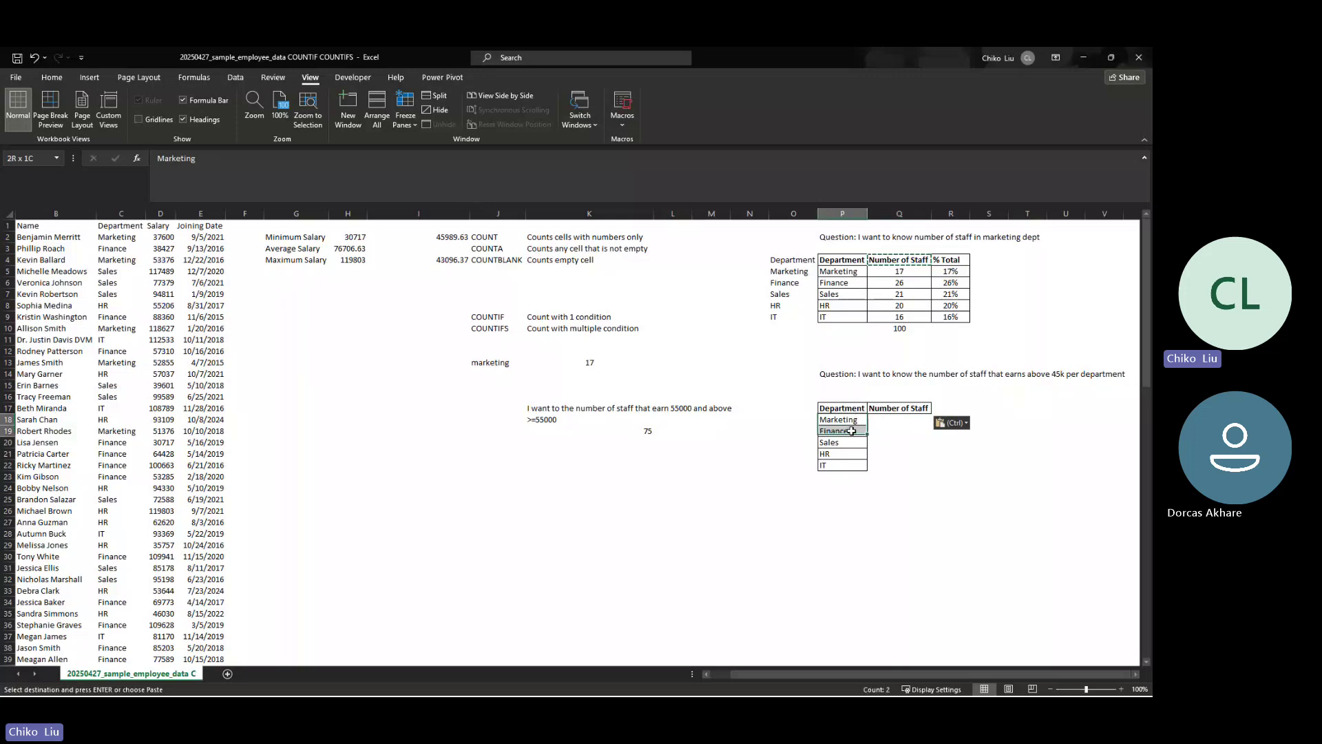
Copy only the cell formatting of Q5:Q9 onto the empty staff count cells Q18:Q22
click(902, 273)
drag(902, 274, 899, 317)
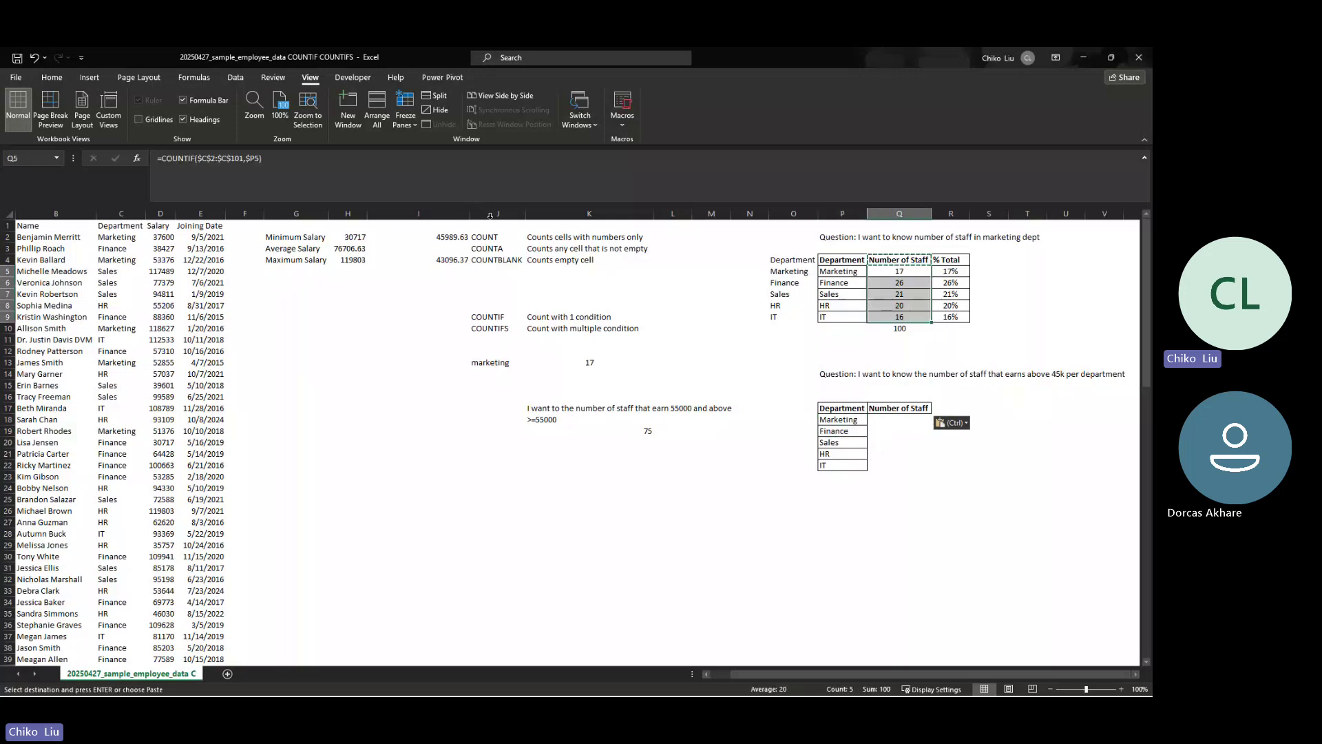
click(52, 78)
key(ctrl+c)
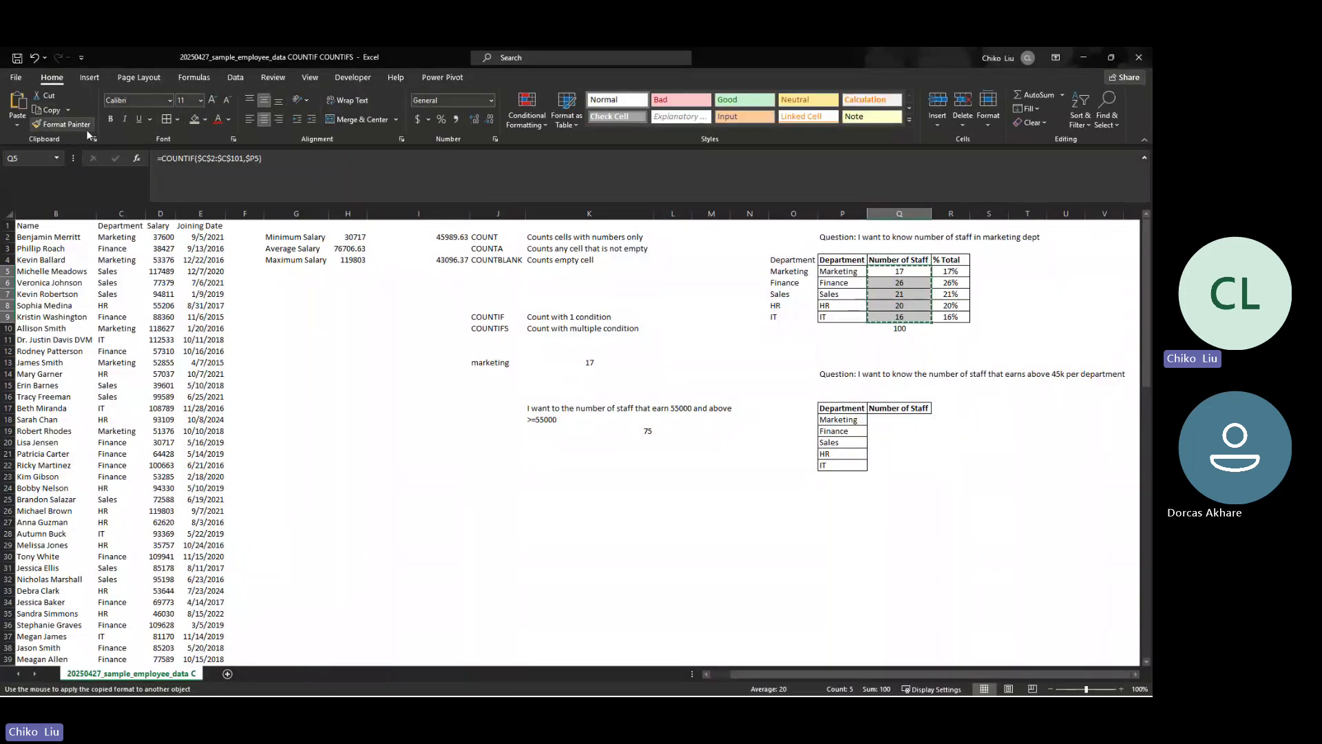
drag(870, 420, 899, 465)
click(899, 486)
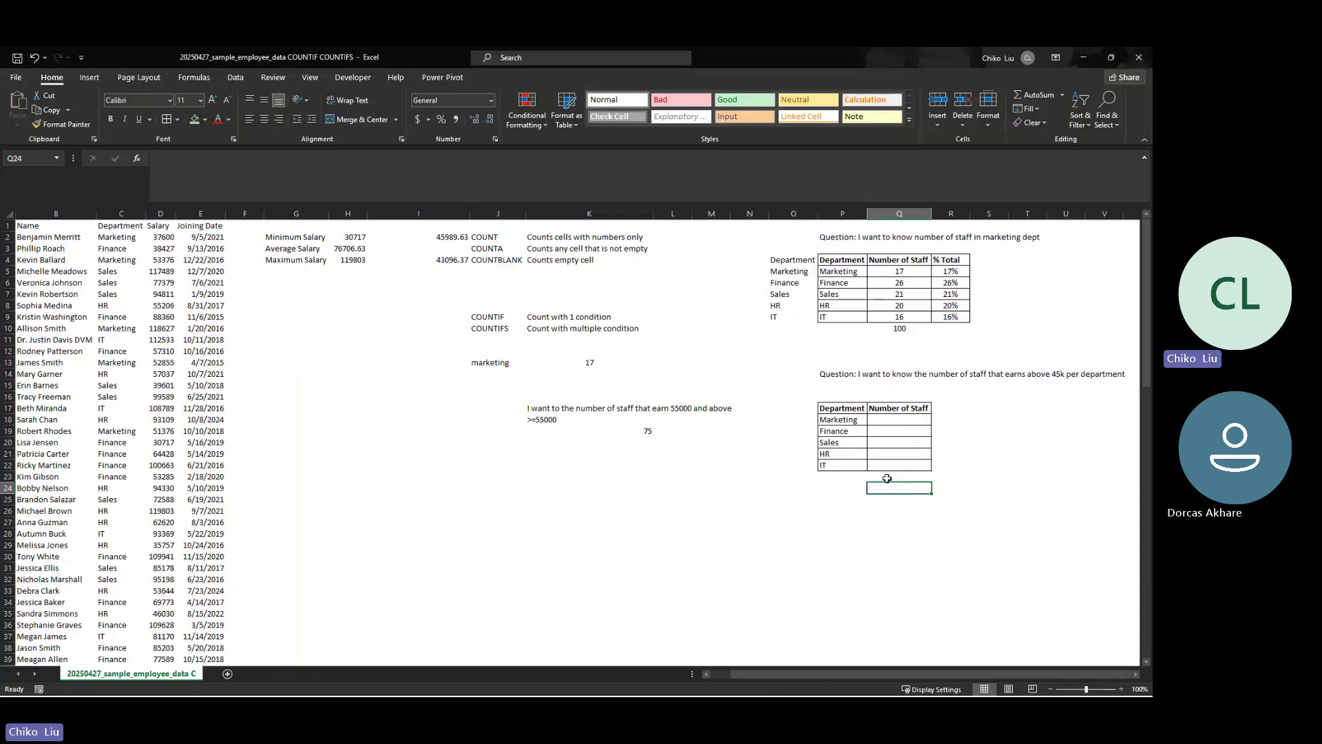
Start a COUNTIFS function in Q18 by searching for "countifs", keeping its arguments dialog clear of the data and the new table
click(904, 422)
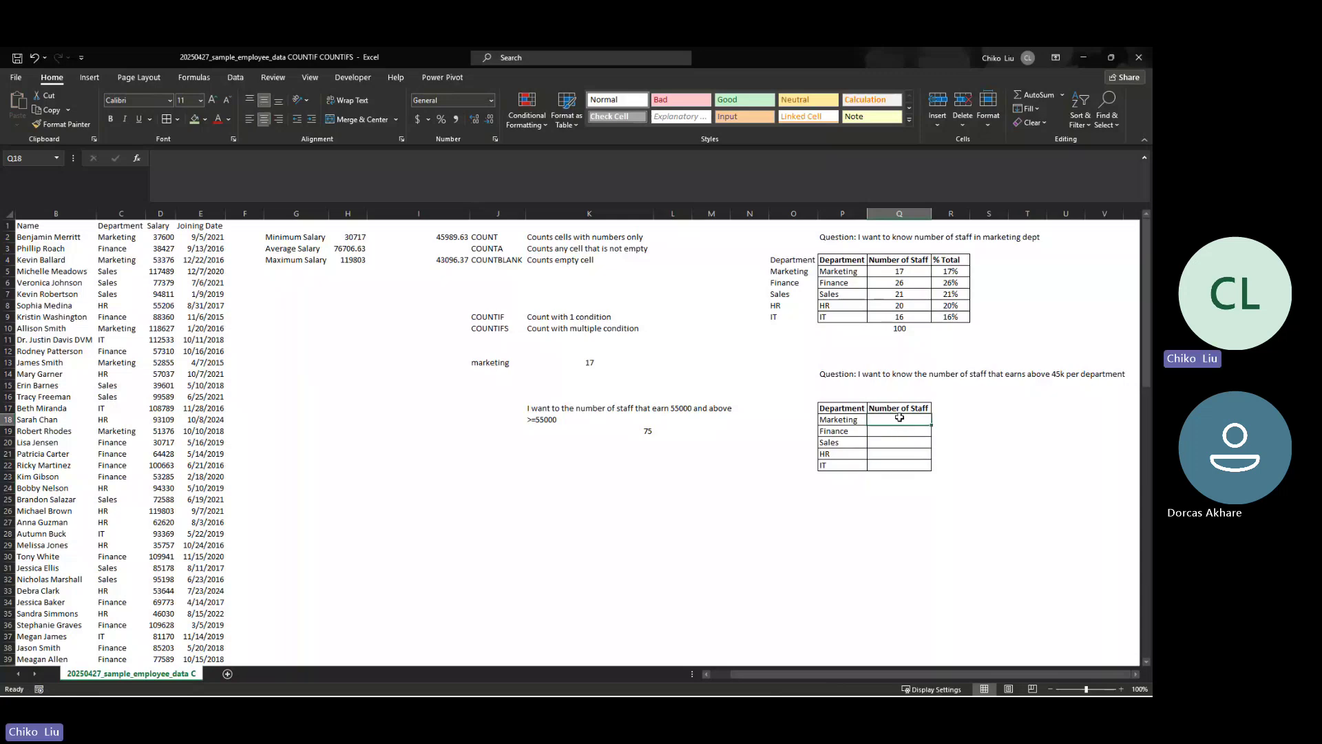
click(138, 159)
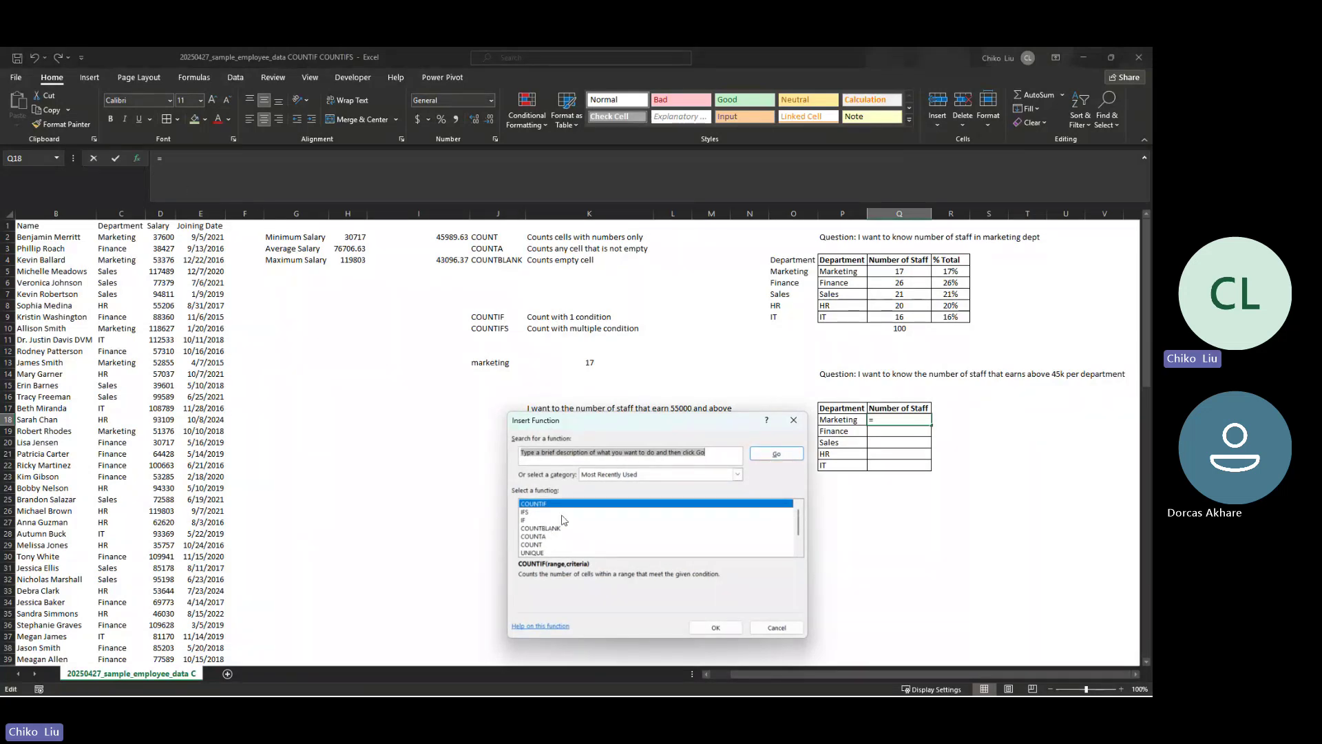
text(countif)
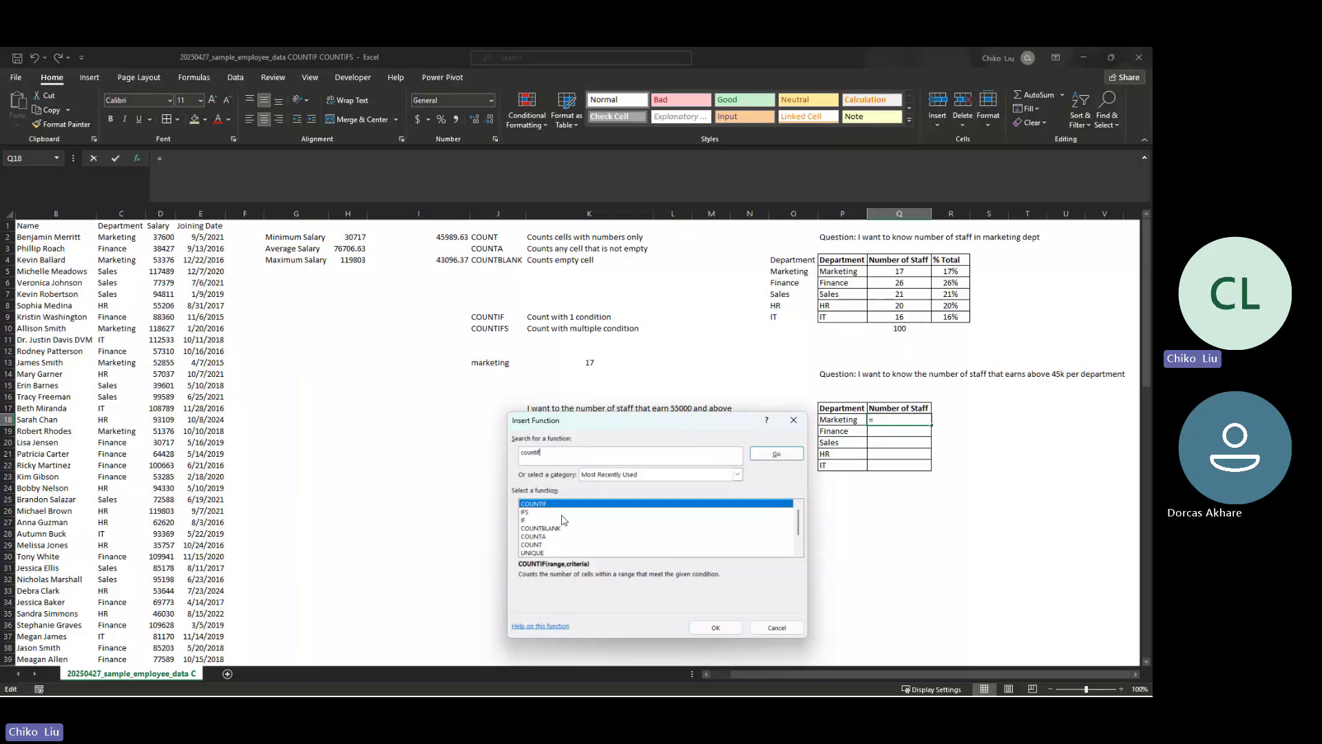
text(s)
key(Return)
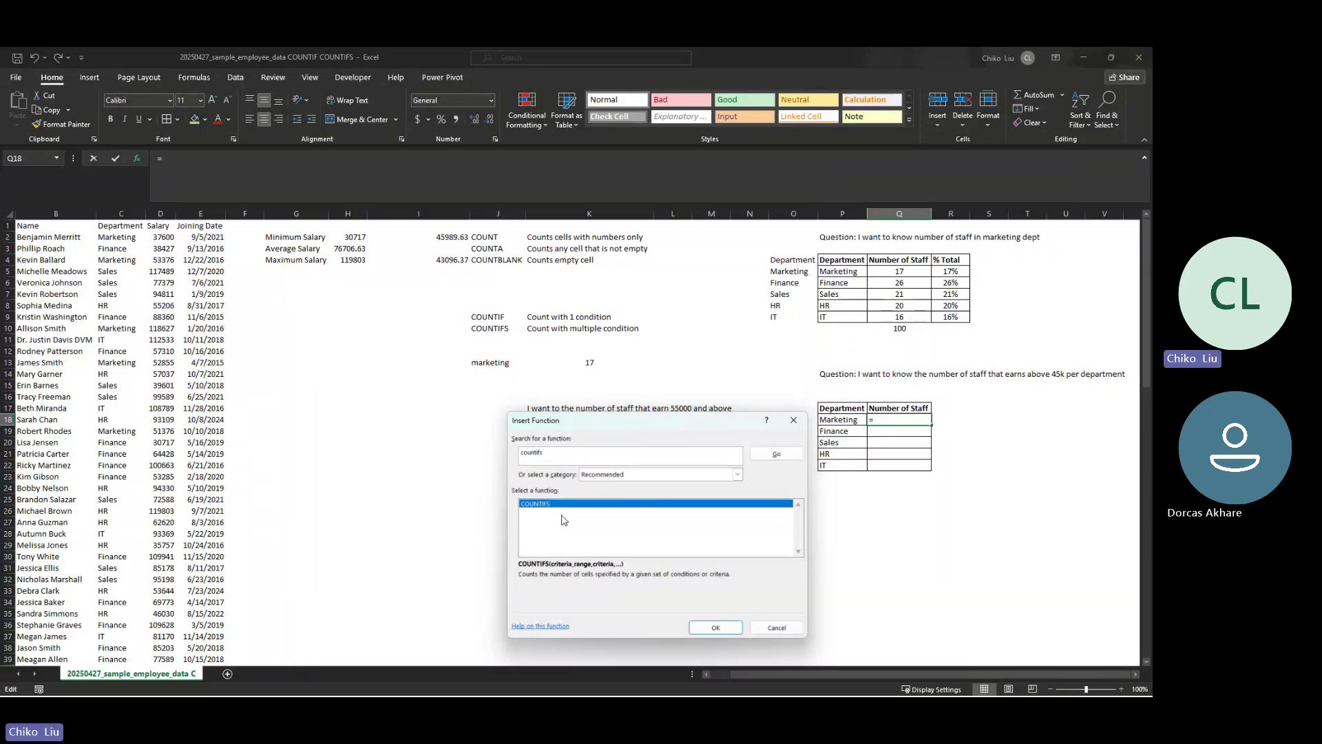
drag(595, 426, 494, 295)
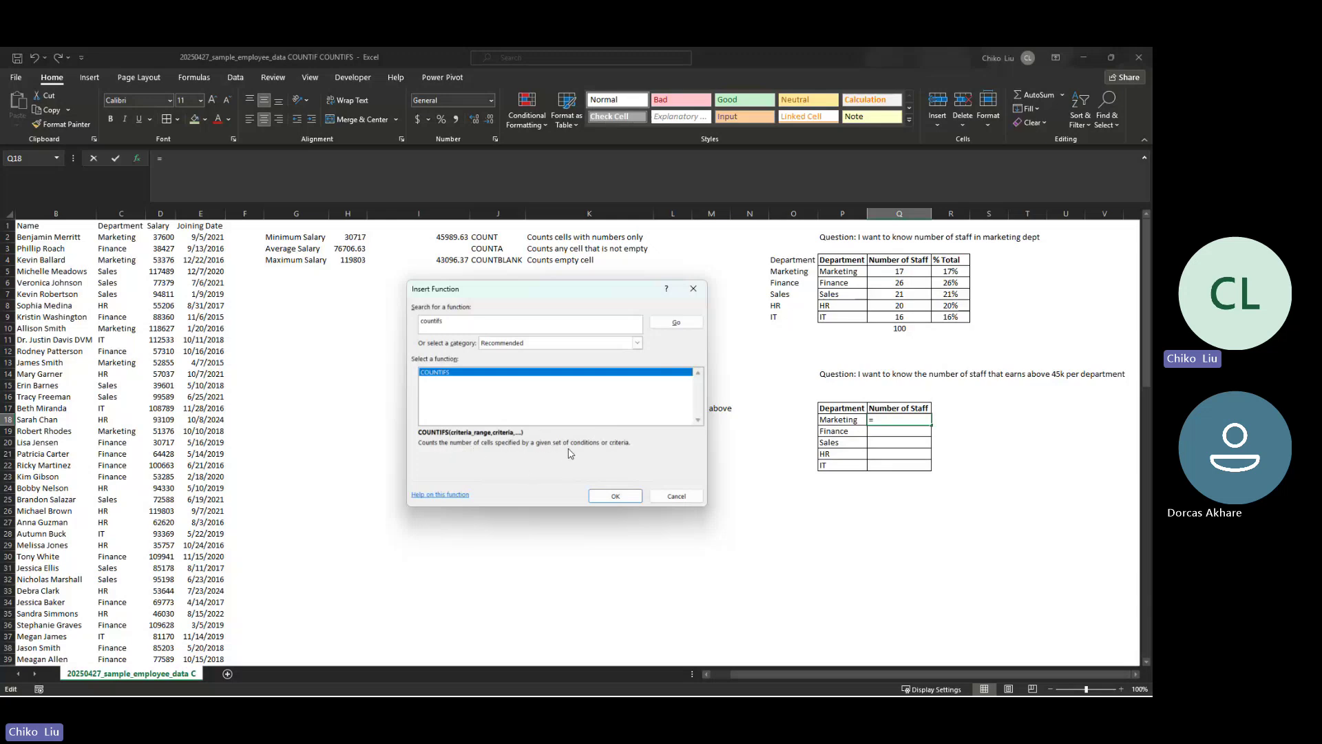
click(616, 496)
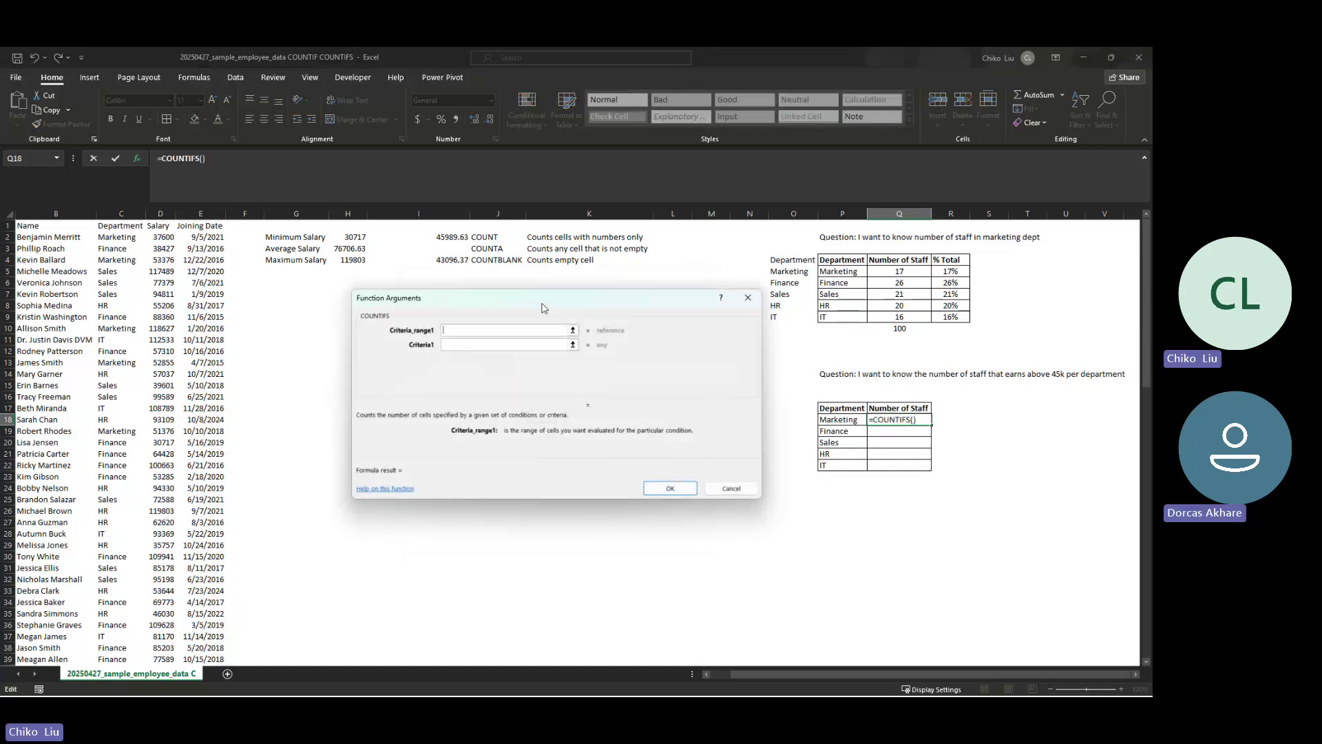
drag(544, 308, 645, 501)
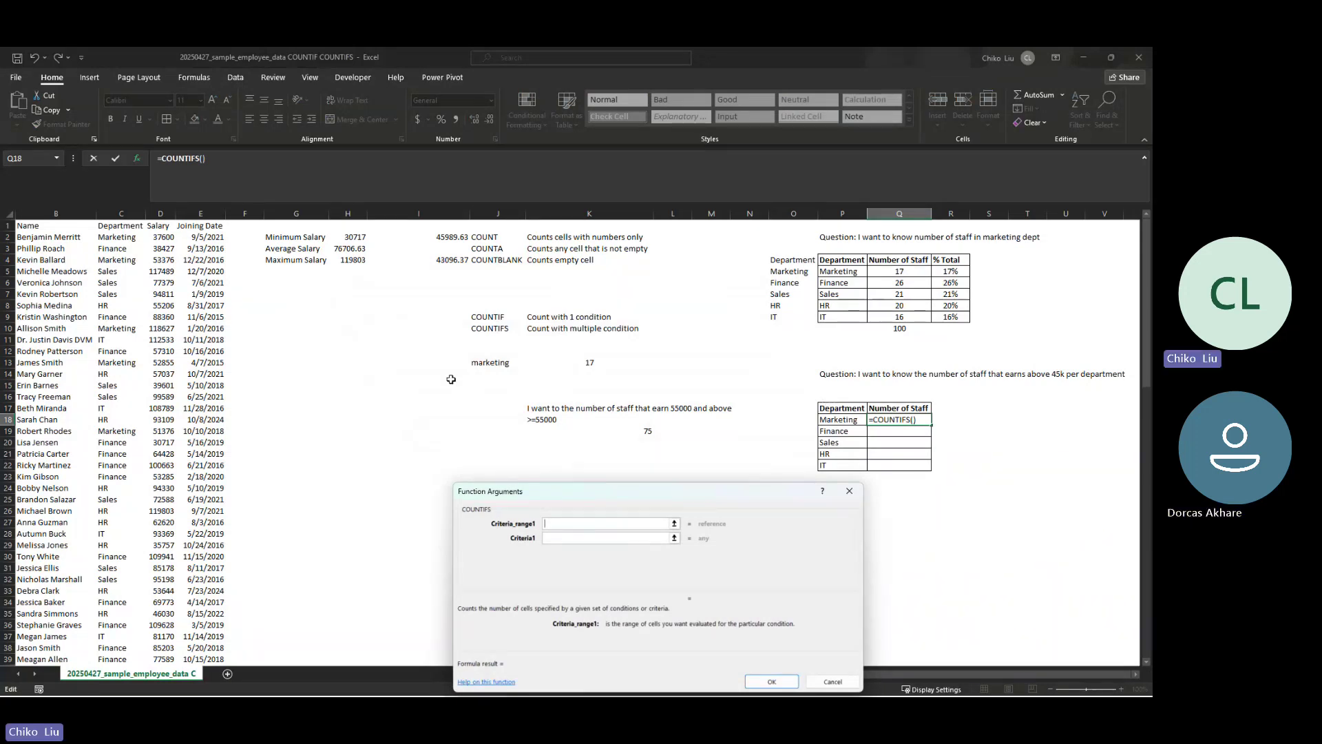
Set the first COUNTIFS condition to the absolute salary range $D$2:$D$101 with the criterion >45000
click(158, 237)
key(ctrl+shift+Down)
key(F4)
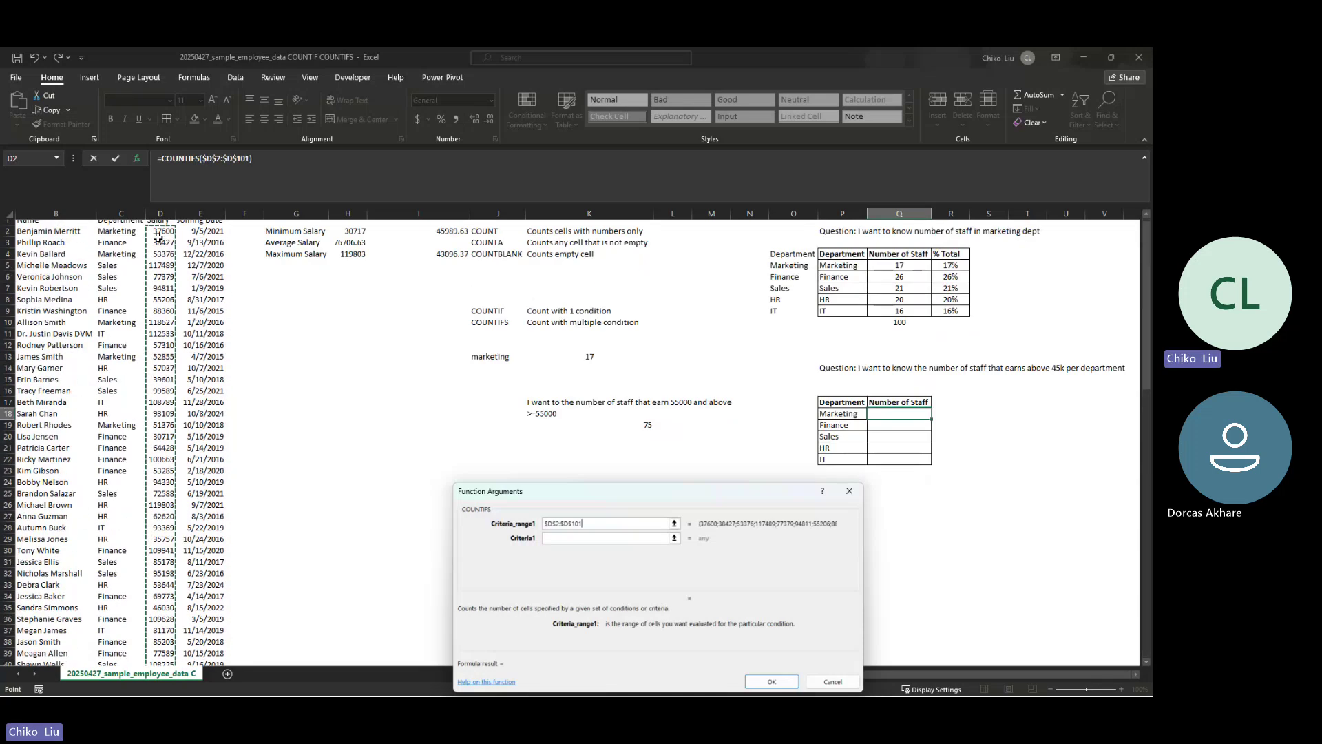
scroll(159, 237, up, 20)
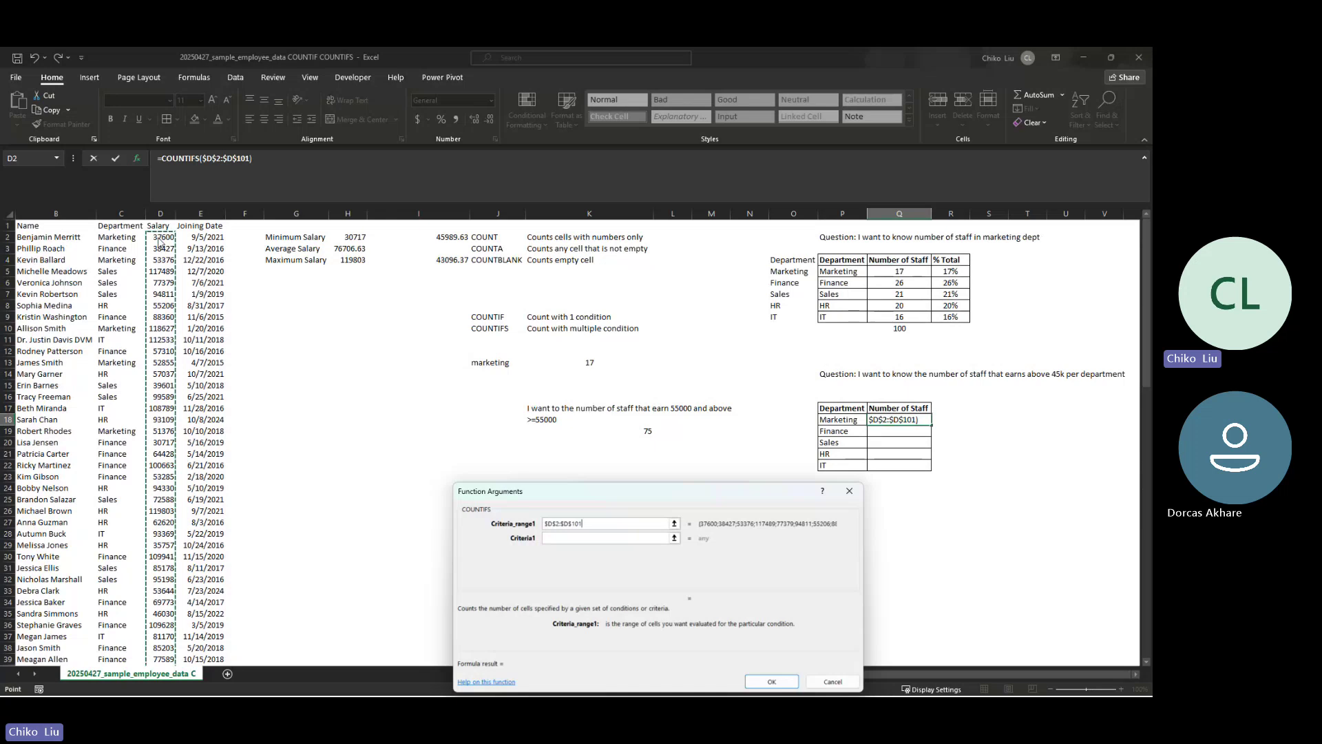
key(Tab)
text(>)
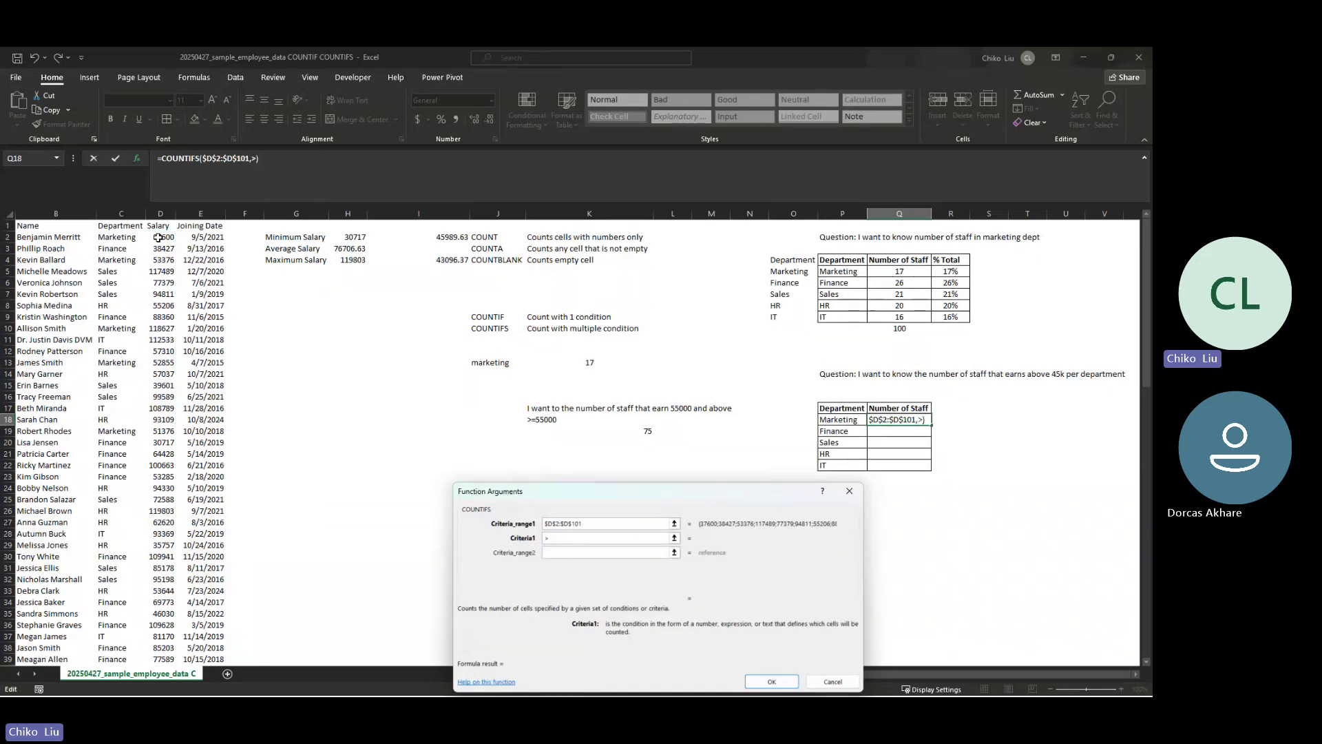
text(45000)
key(Tab)
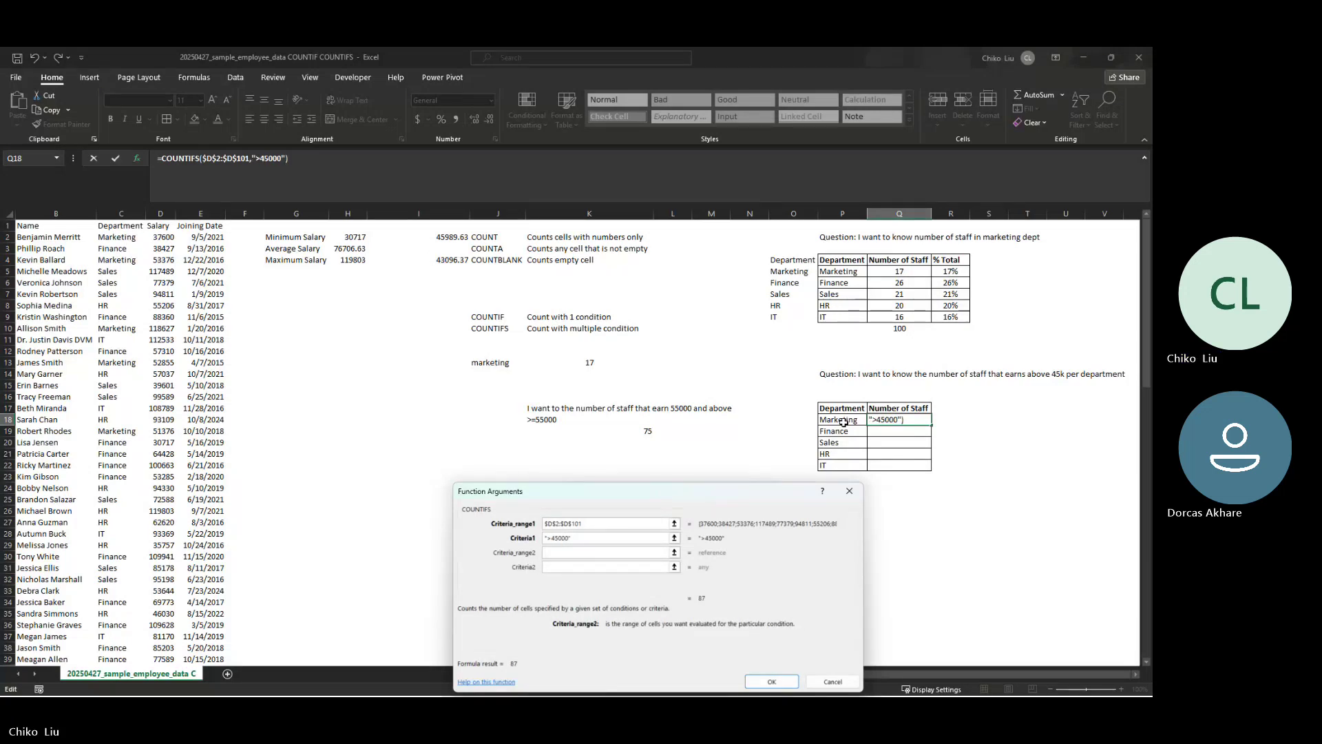
Complete the COUNTIFS in Q18 with the absolute department range $C$2:$C$101 and the column-locked criterion $P18
click(120, 238)
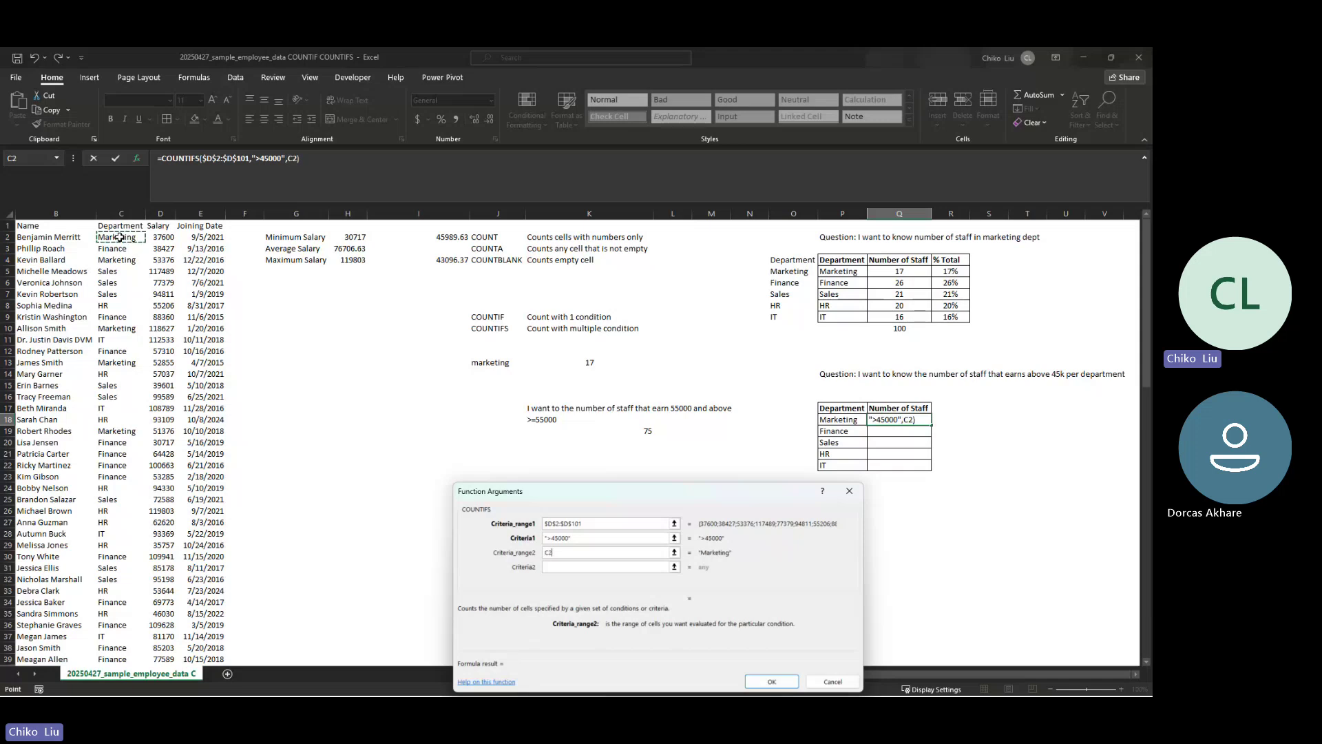
key(ctrl+shift+Down)
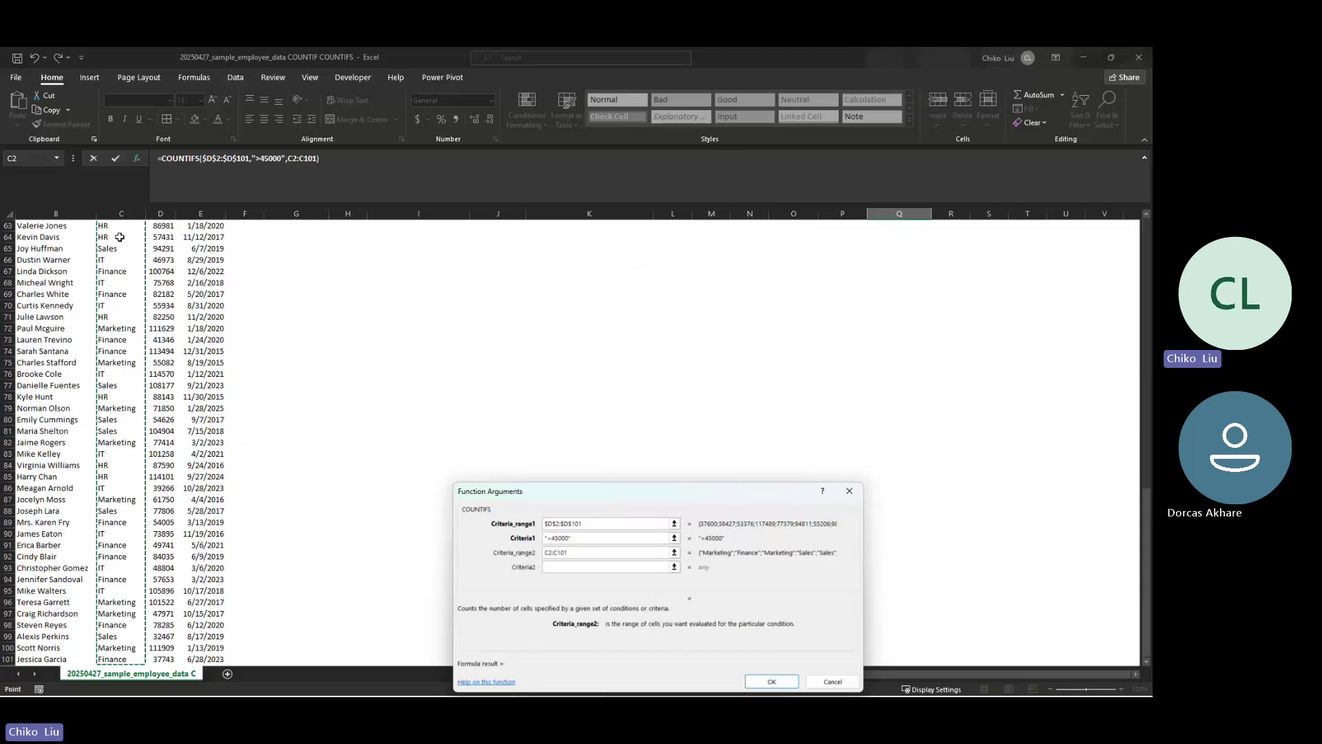
key(F4)
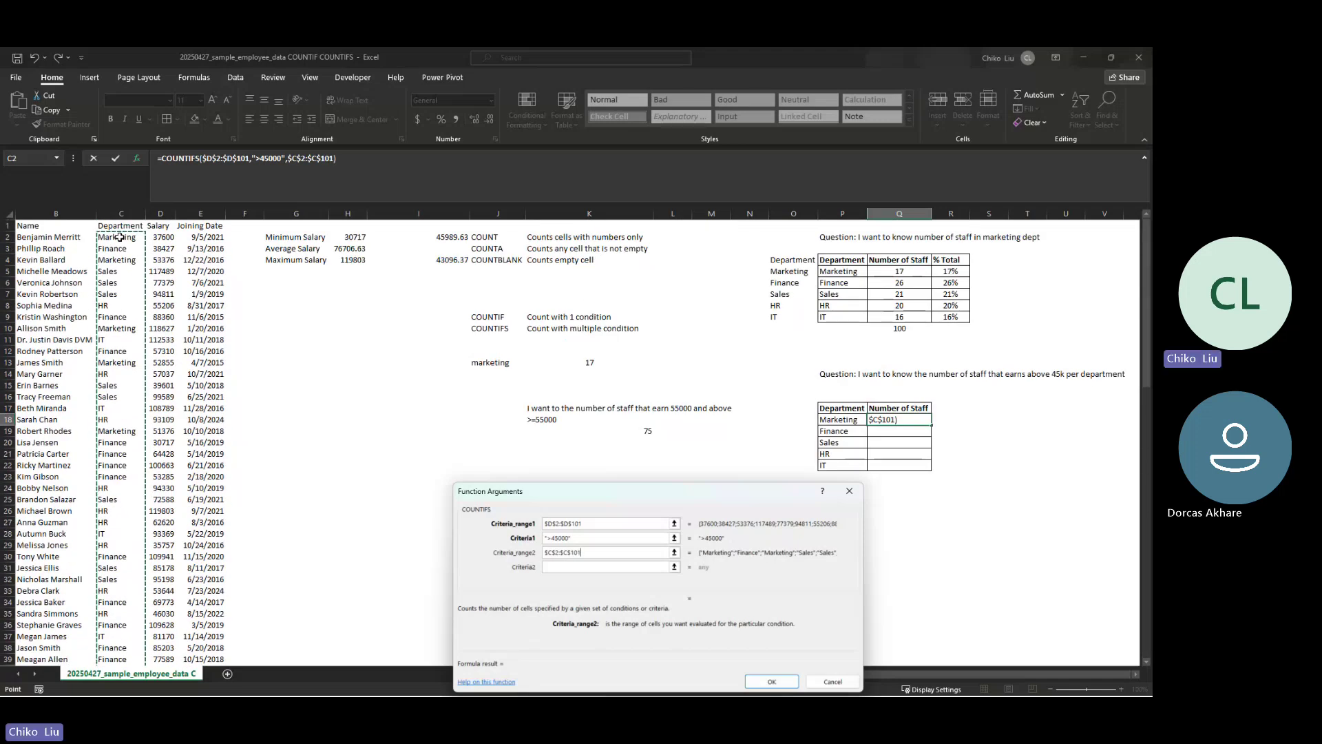
key(Tab)
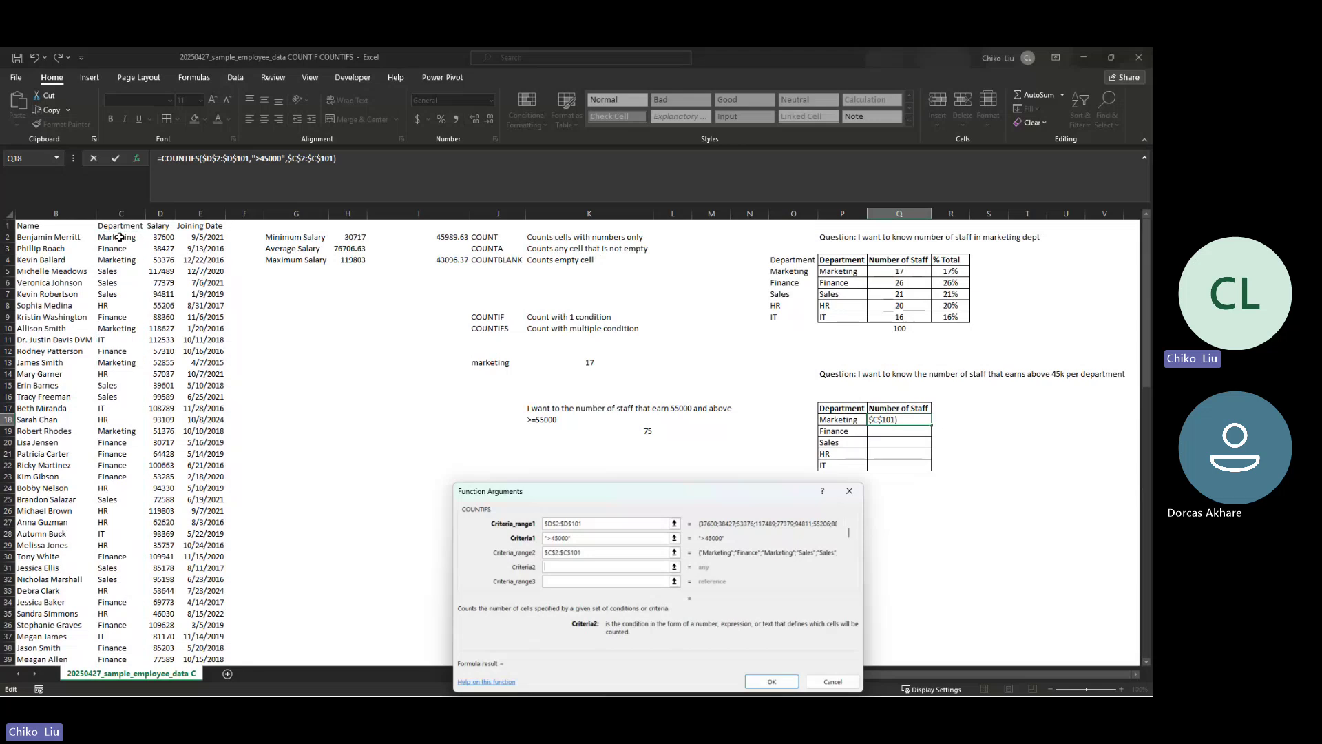
click(851, 423)
key(F4)
key(F4)
key(F4)
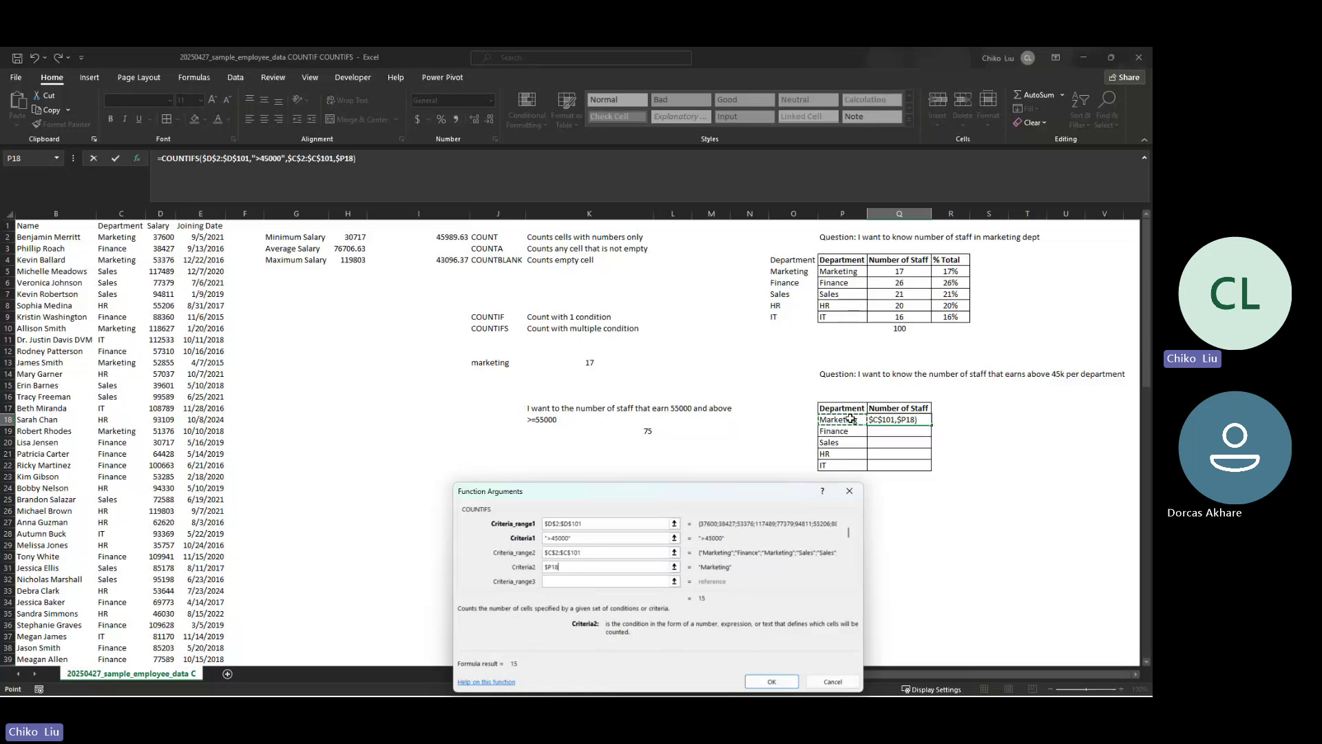
click(772, 681)
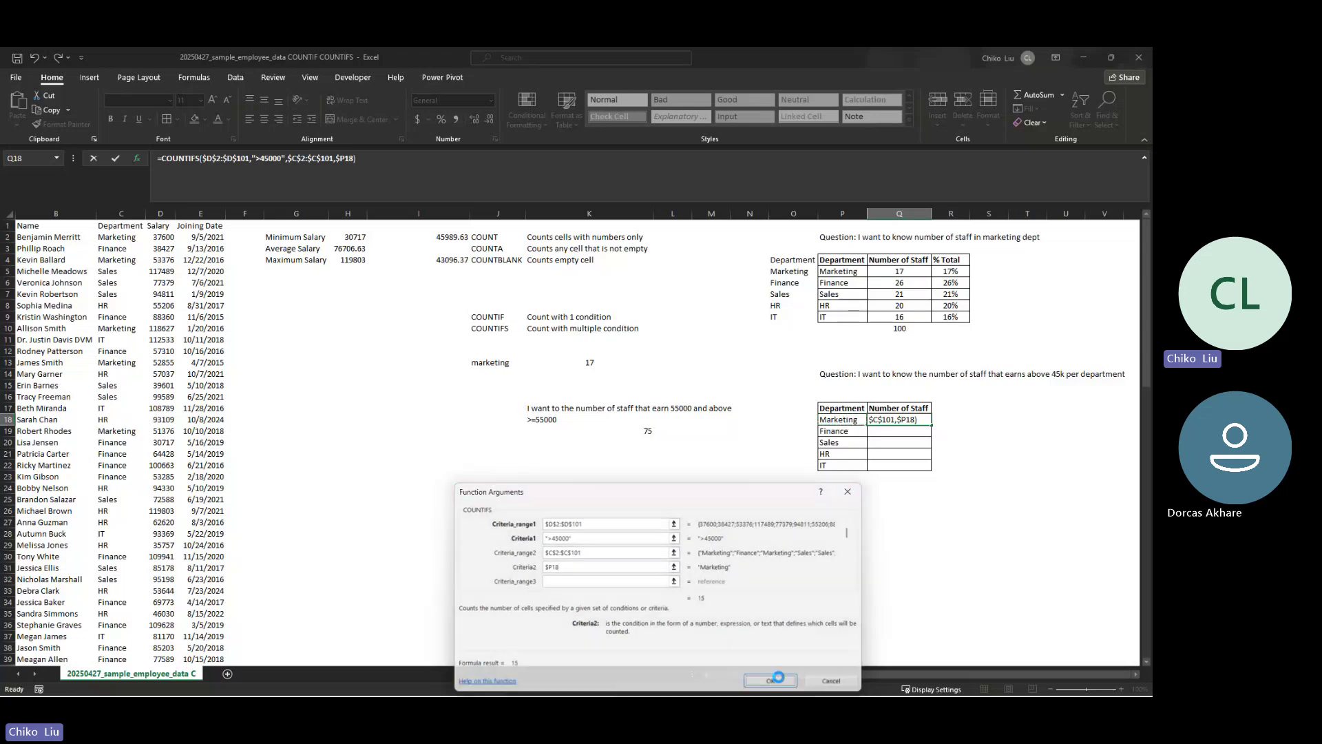
Fill the COUNTIFS formula from Q18 down to Q22 and total the counts in Q23 with =SUM(Q18:Q22)
drag(931, 425, 924, 467)
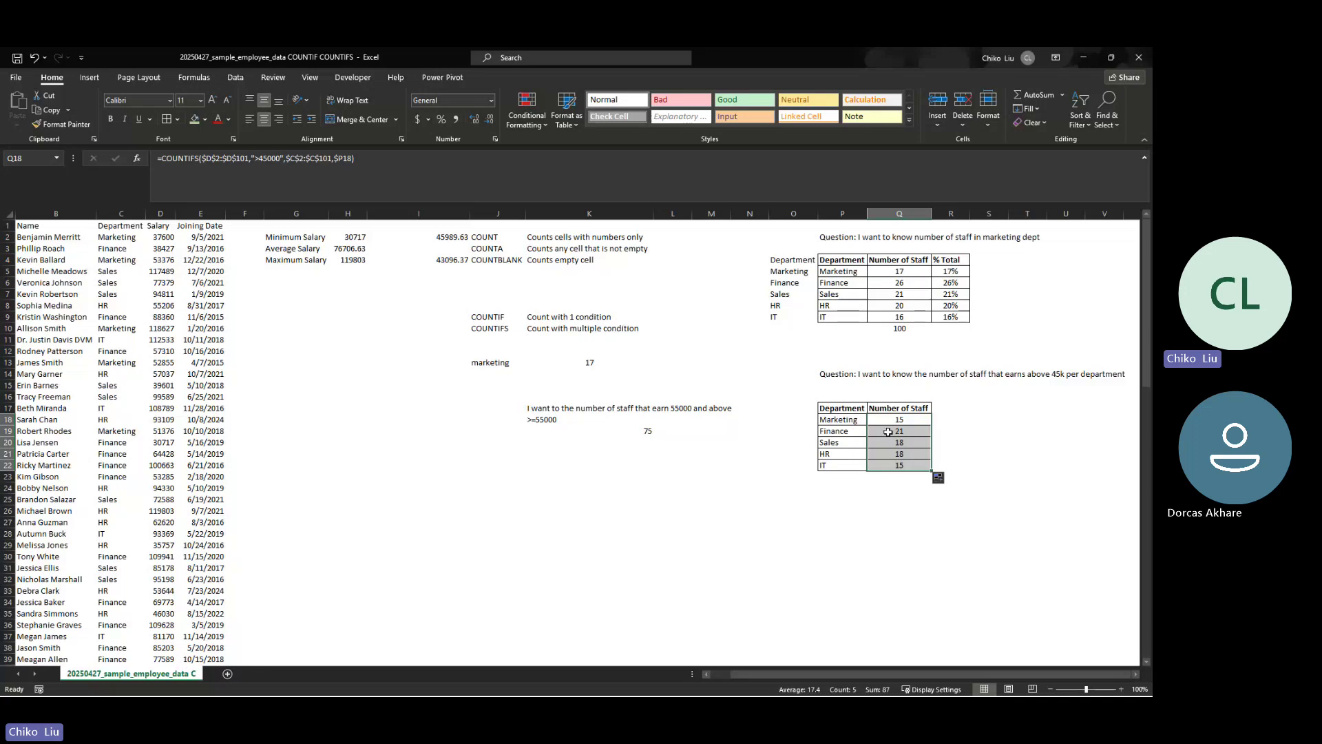
click(903, 432)
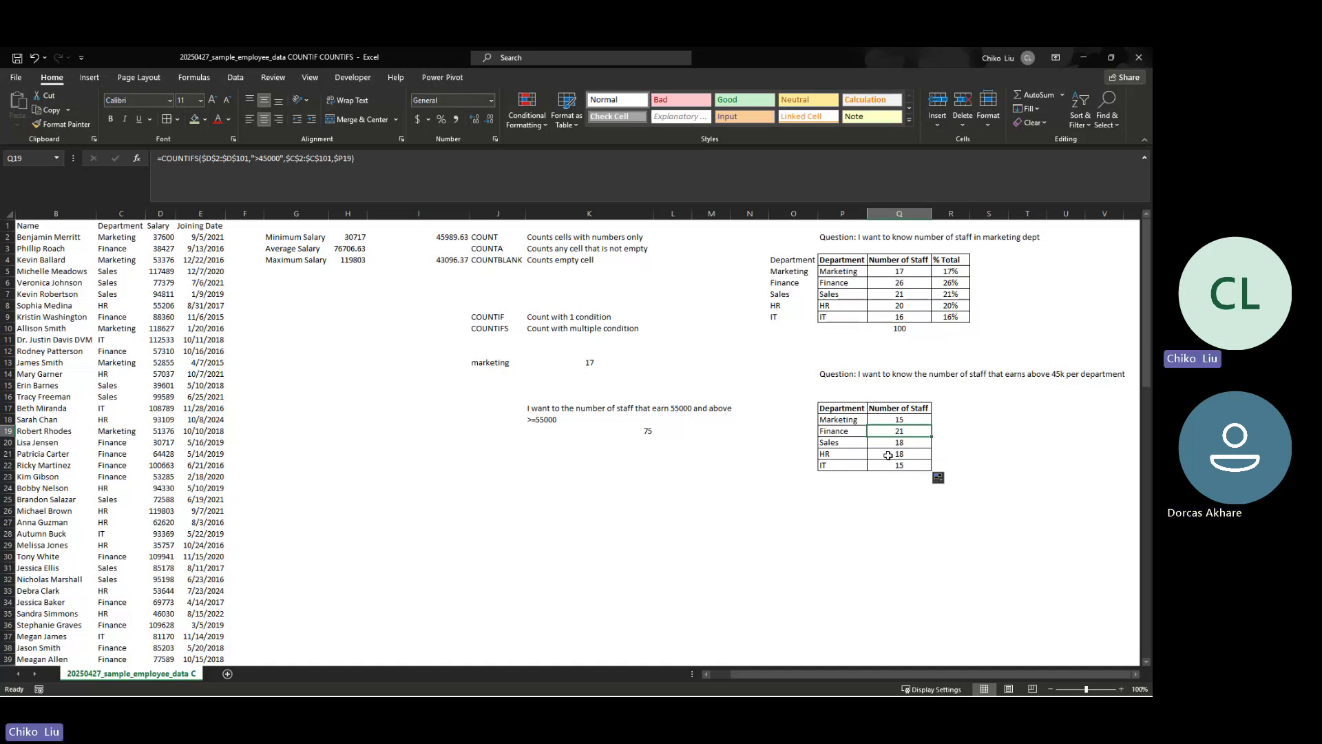
click(888, 478)
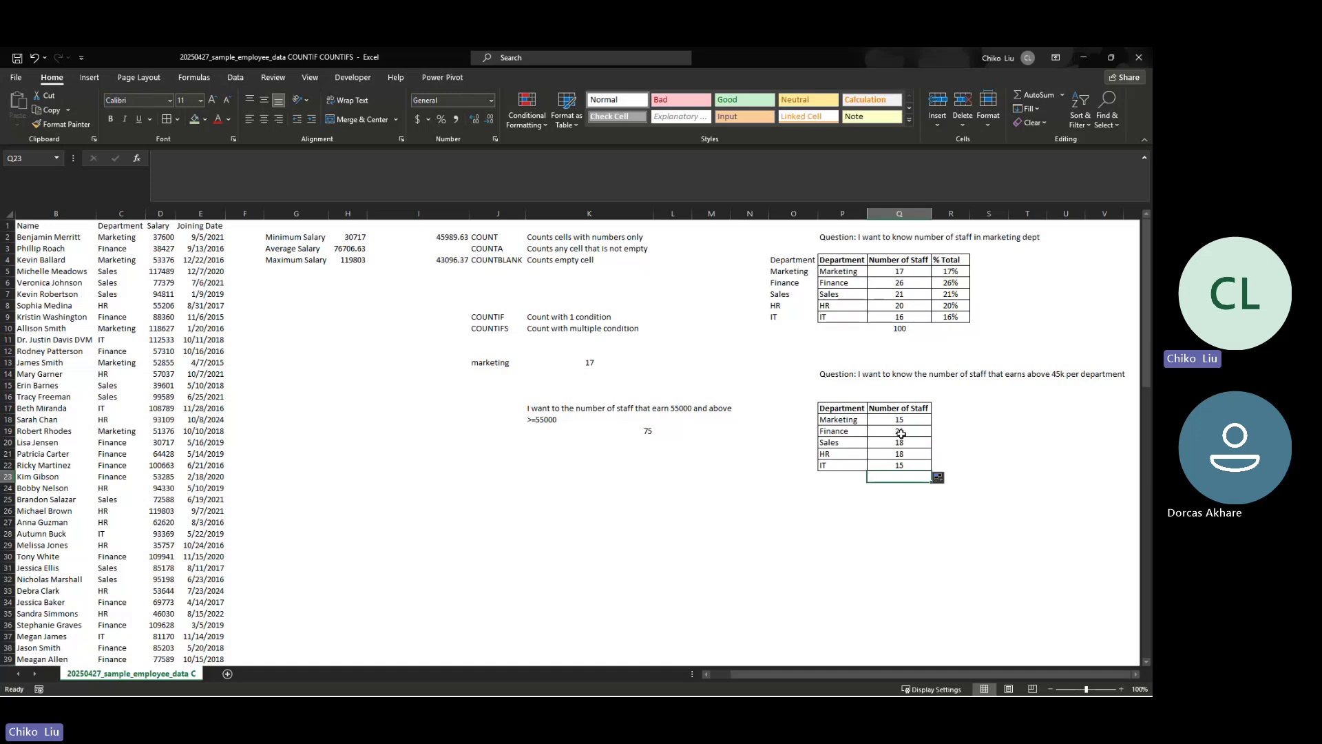
drag(895, 420, 897, 465)
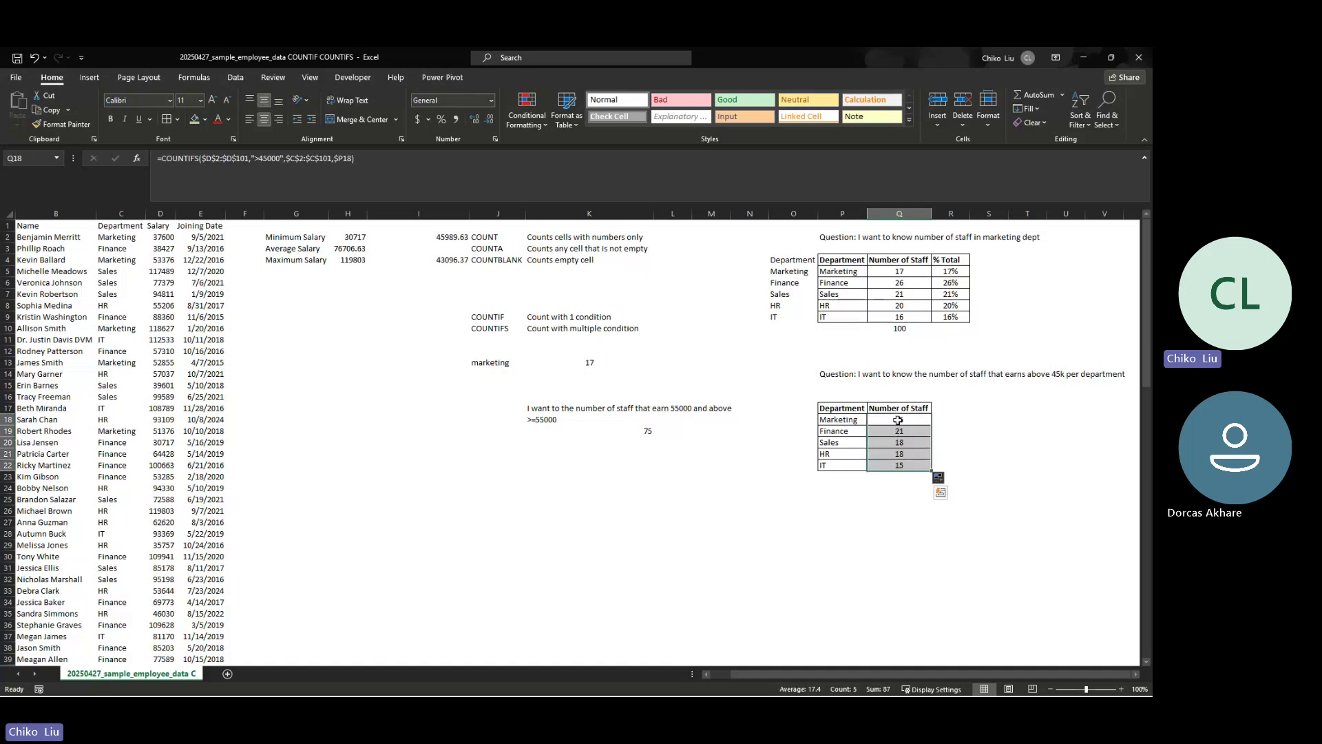
click(906, 329)
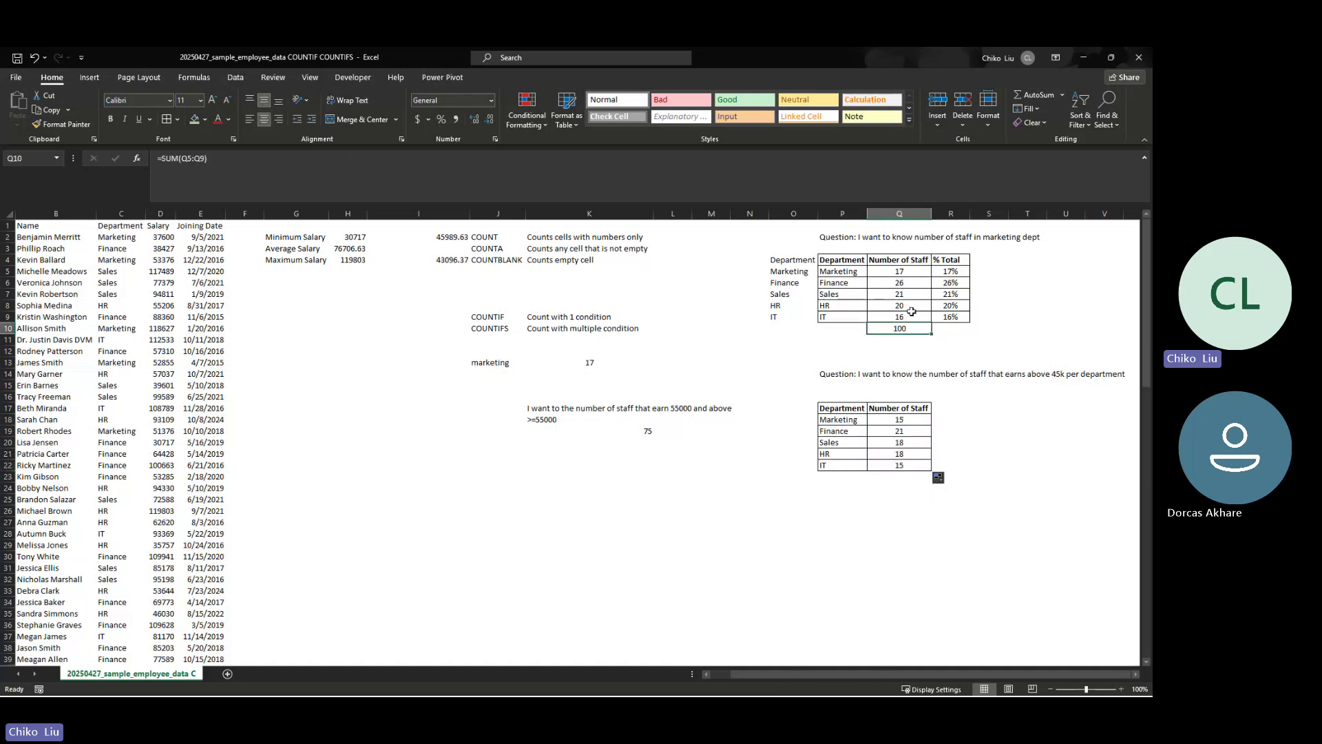
click(901, 477)
key(alt+equal)
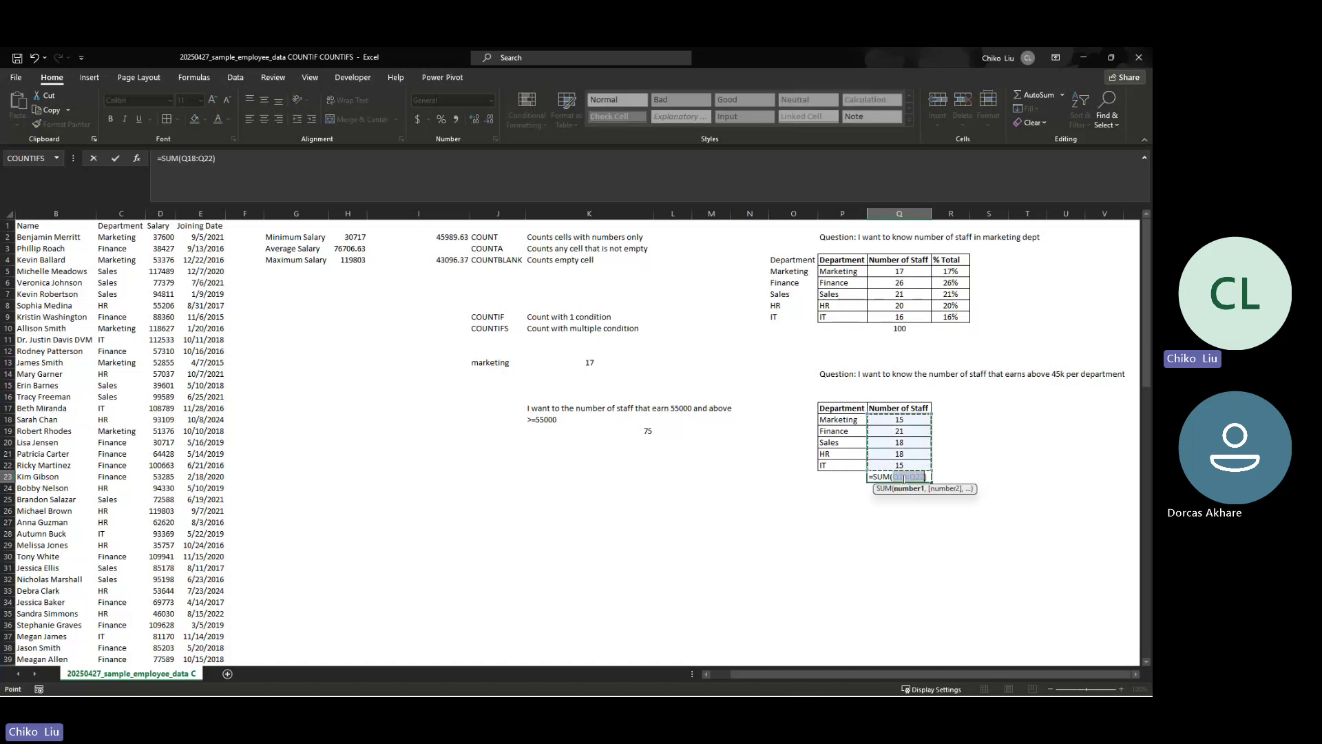
key(Return)
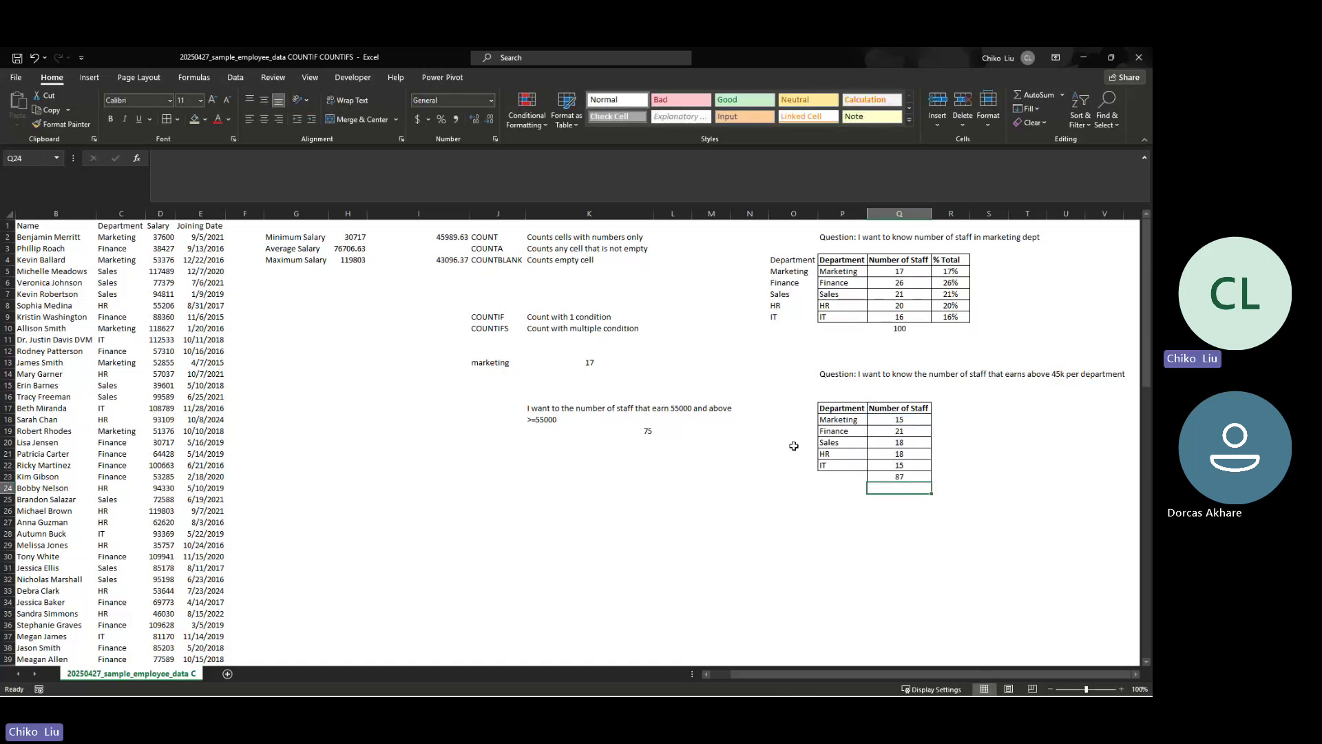
Review the formulas in Q18 through Q23 to compare the criterion reference used for each department
click(908, 417)
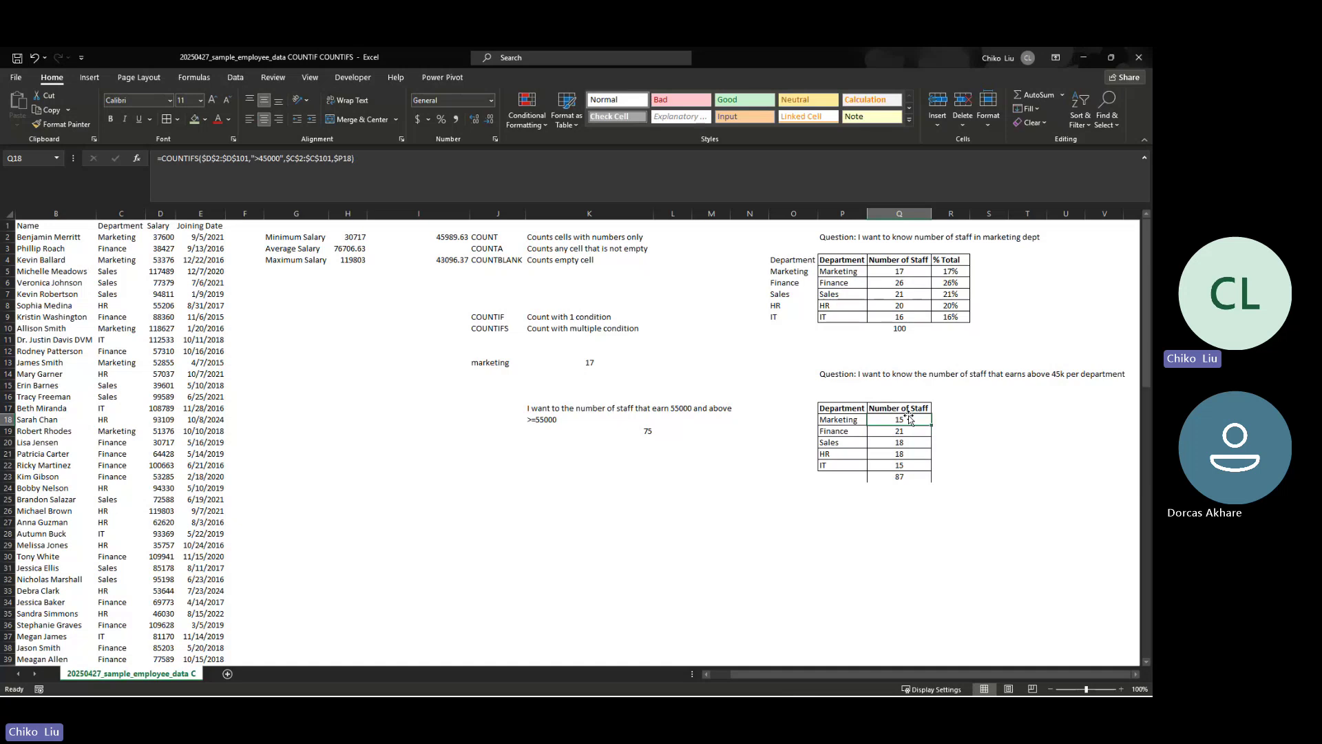
key(Down)
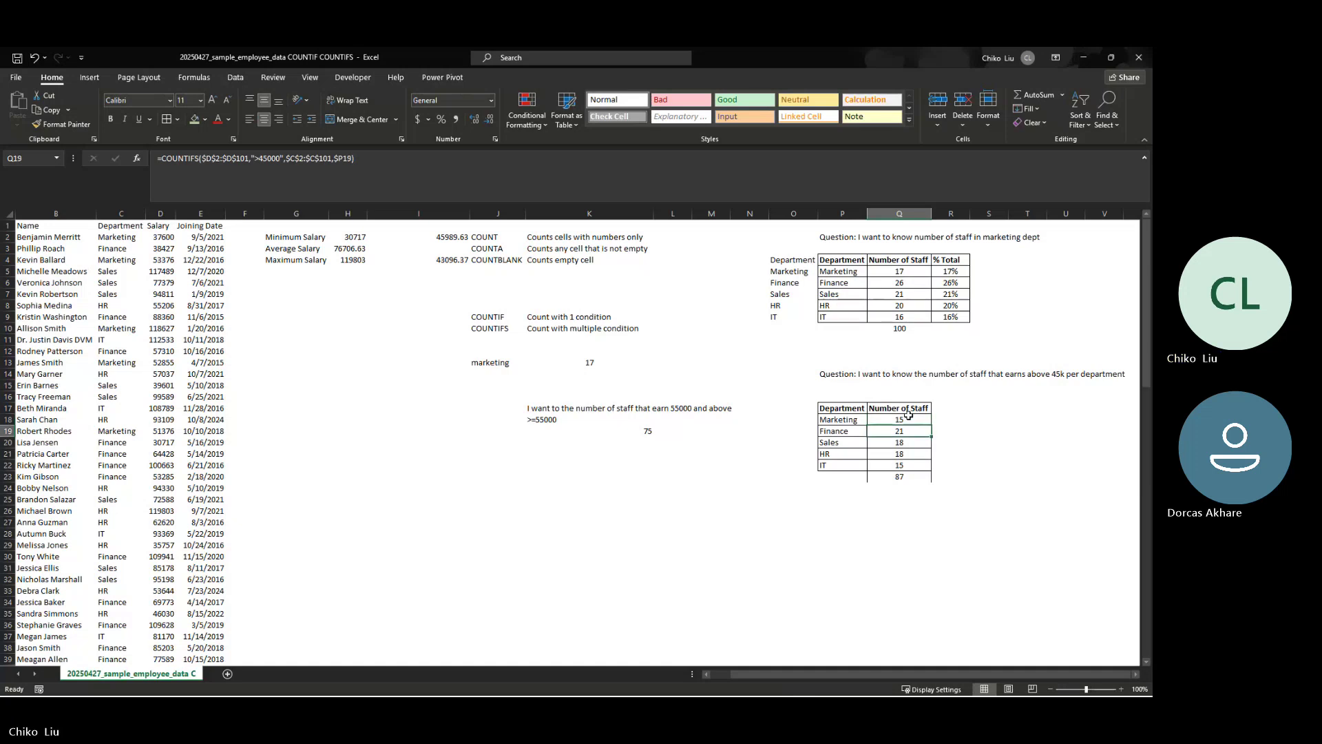
click(909, 418)
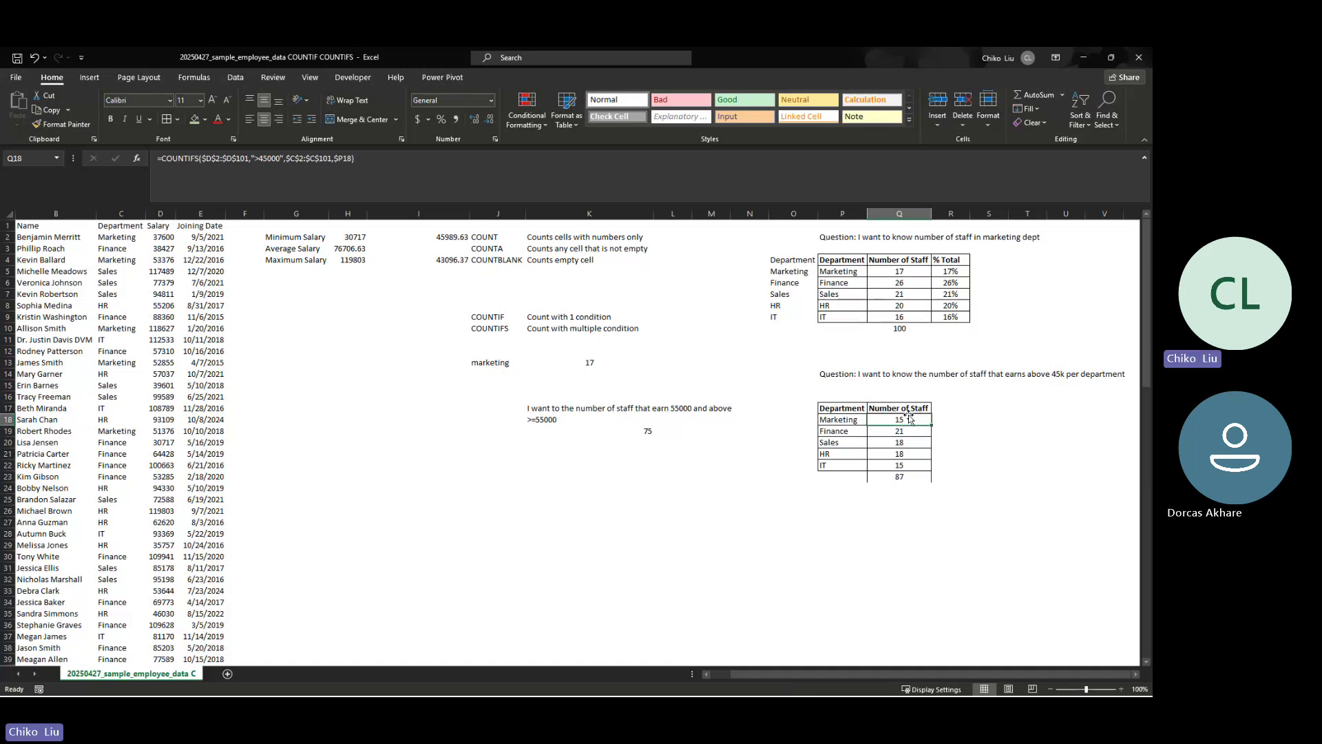
key(Down)
key(Down)
key(Down)
key(Down)
key(Down)
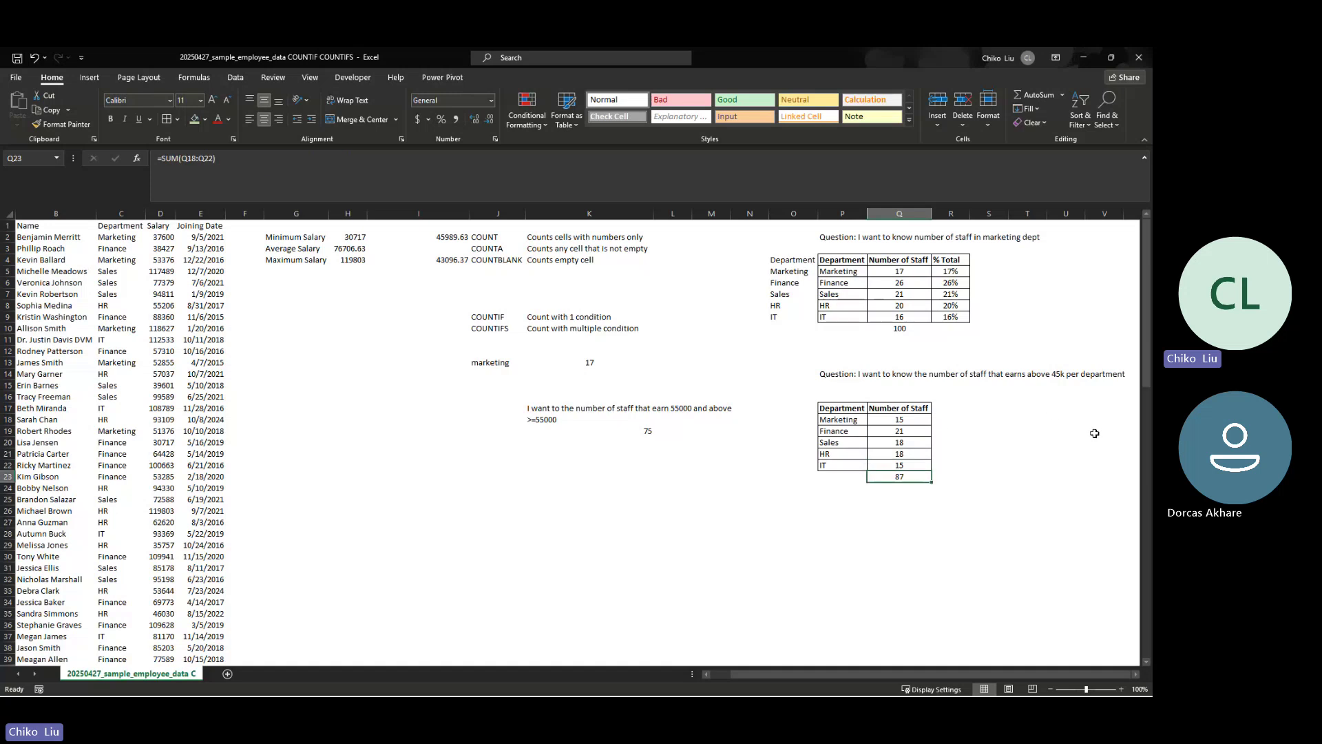
click(975, 527)
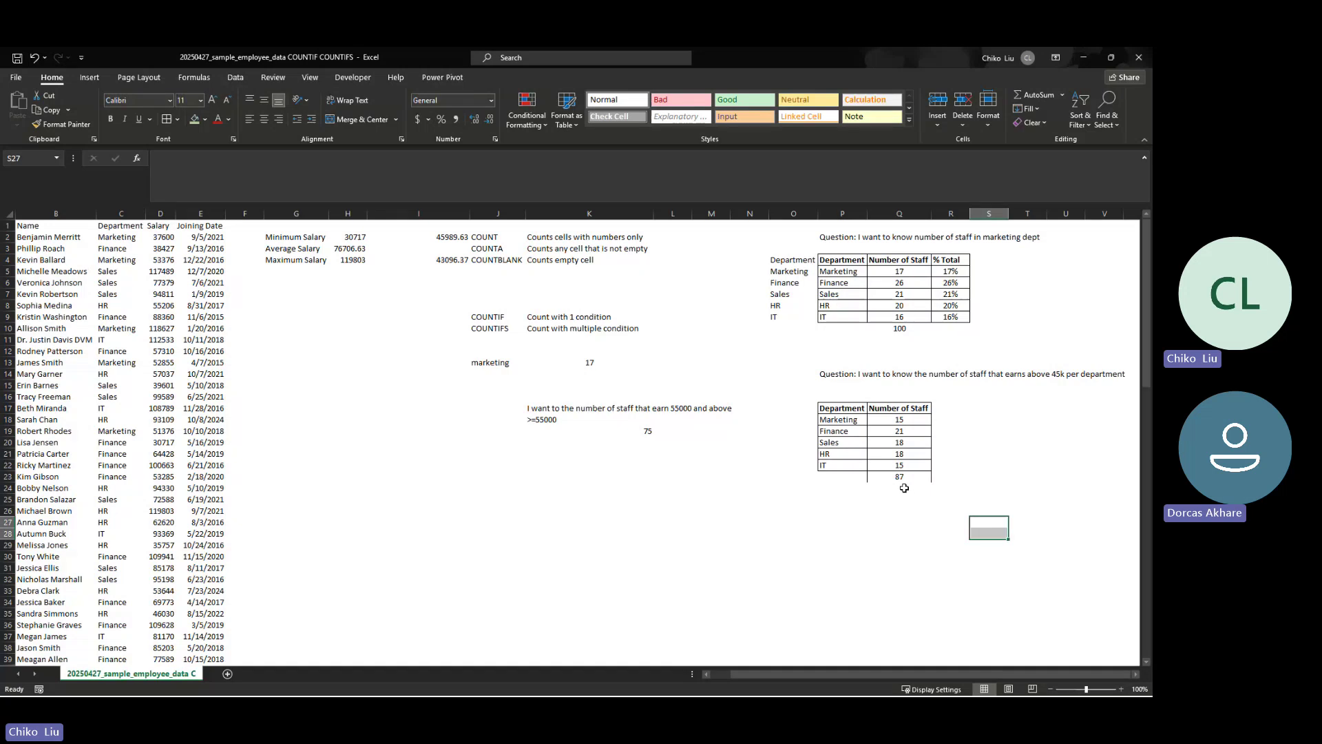
Copy the formatting of the total cell Q10 onto the total in Q23
click(852, 480)
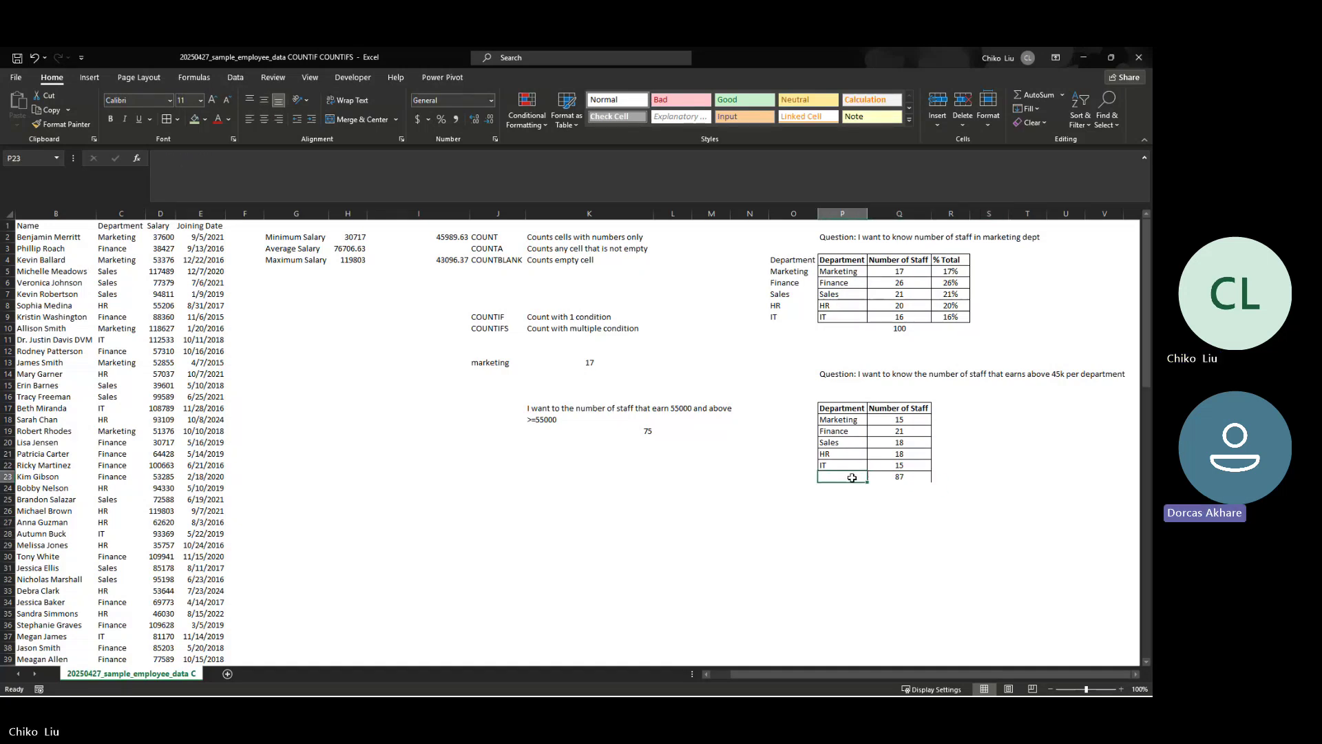
click(894, 328)
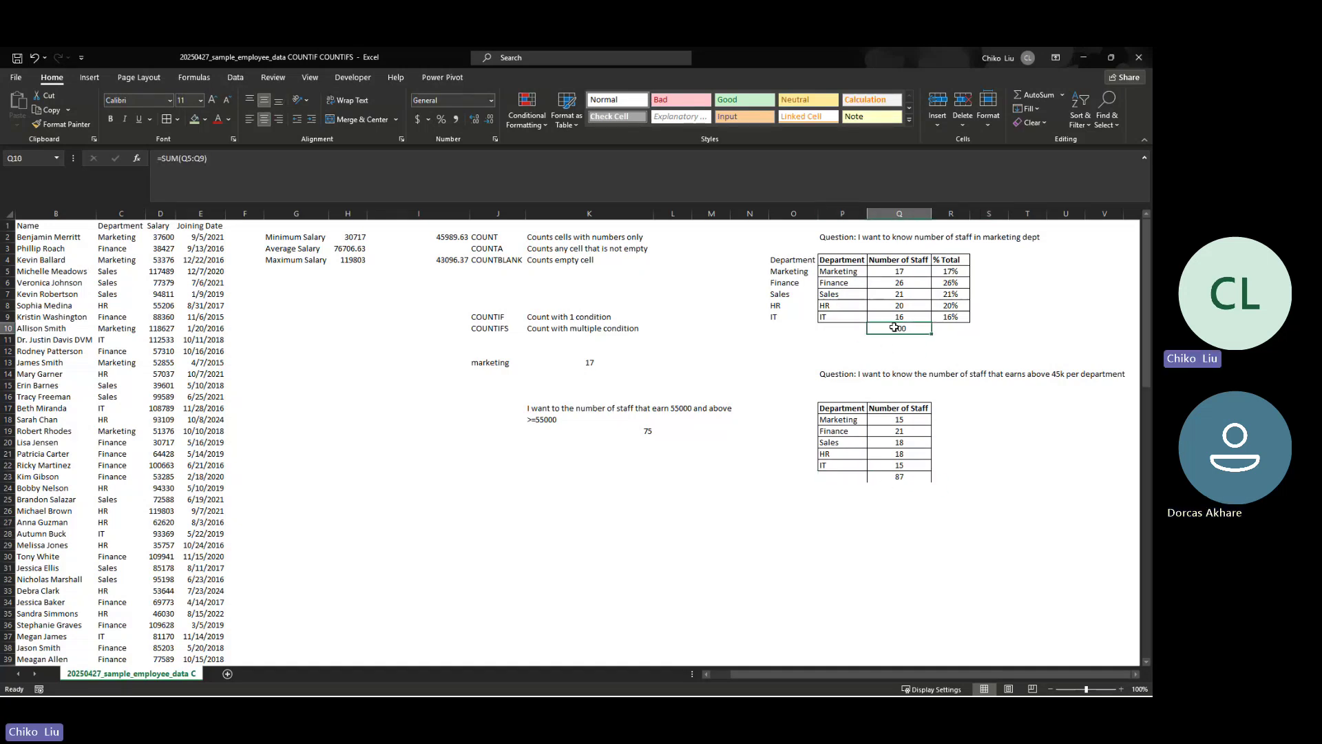
click(85, 128)
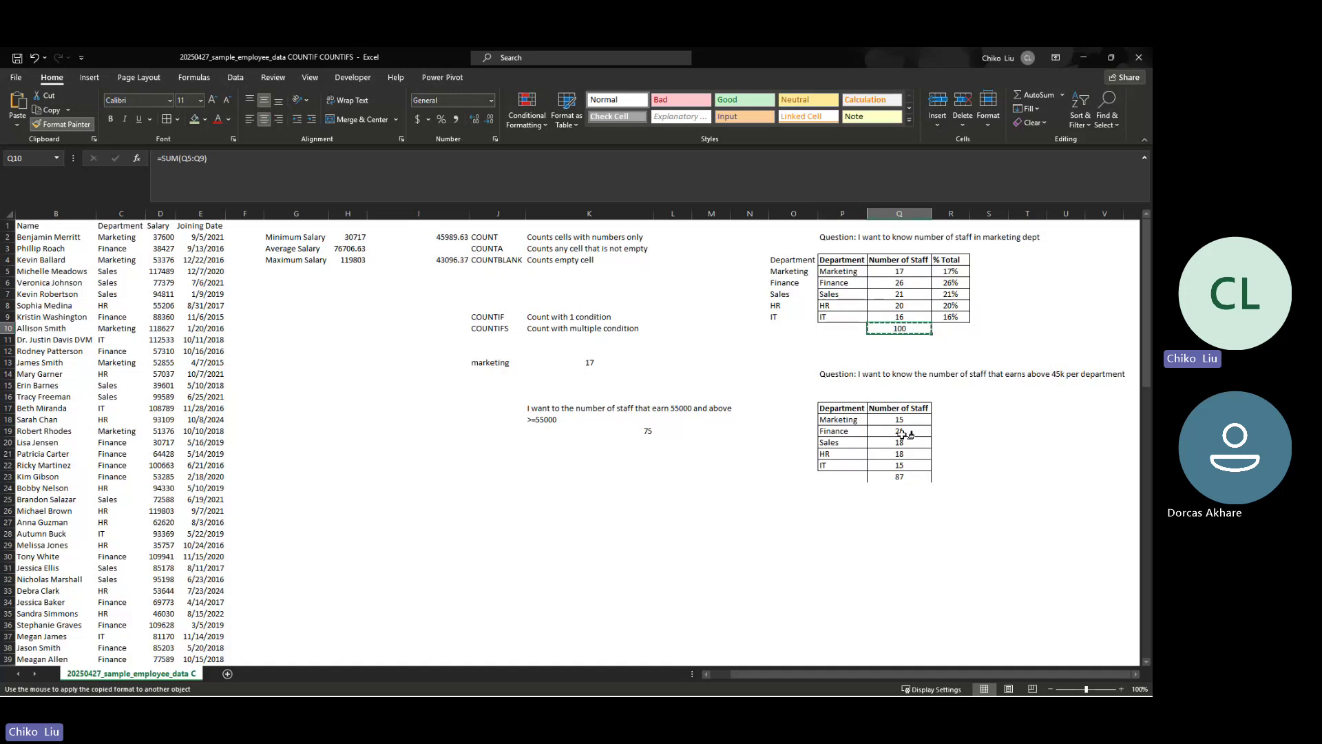
click(898, 475)
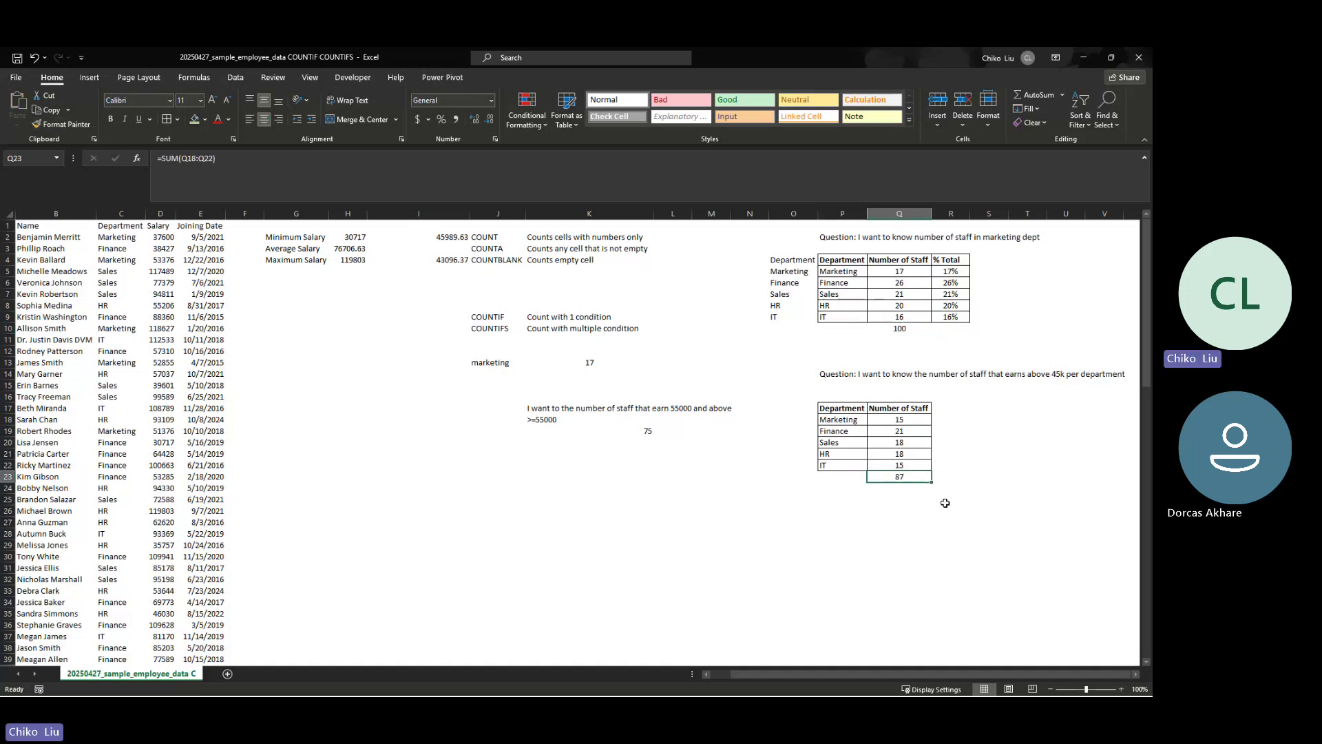
Change the salary criterion in the Marketing COUNTIFS formula in Q18 to >=55000
click(649, 430)
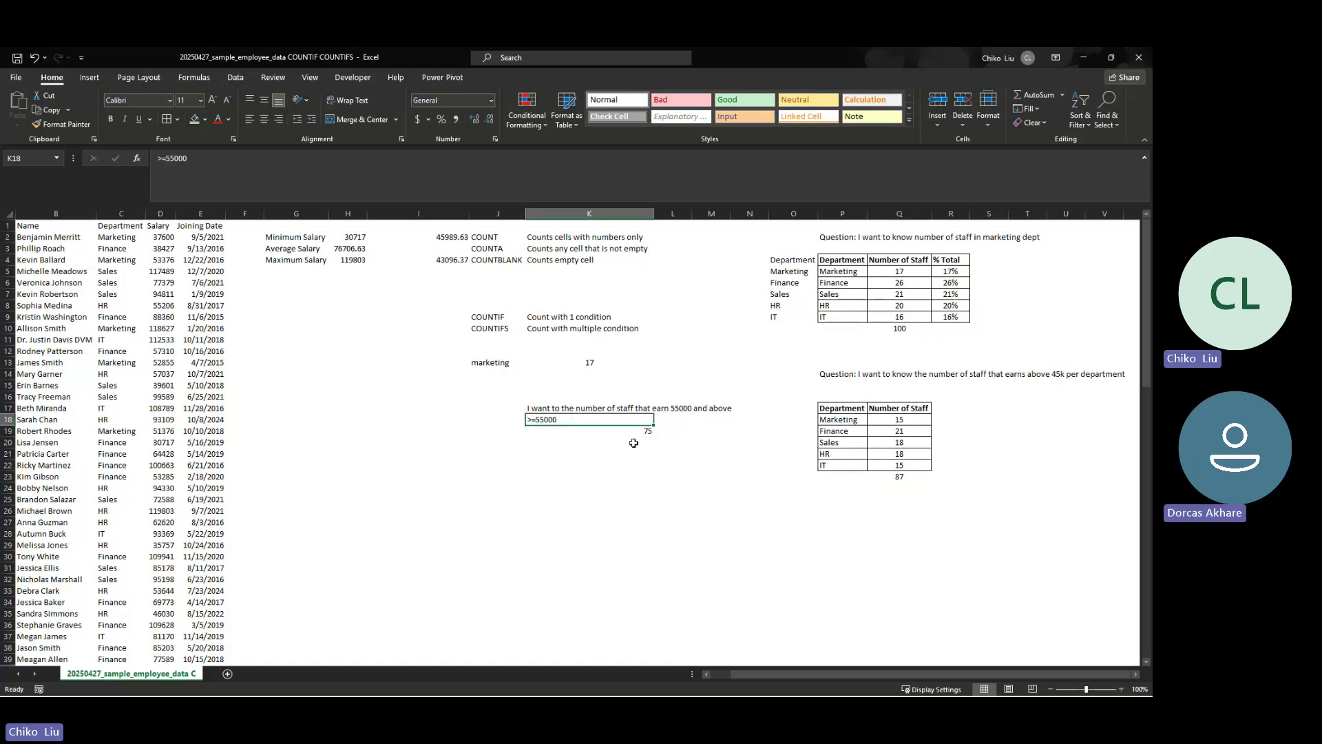
key(Return)
click(887, 420)
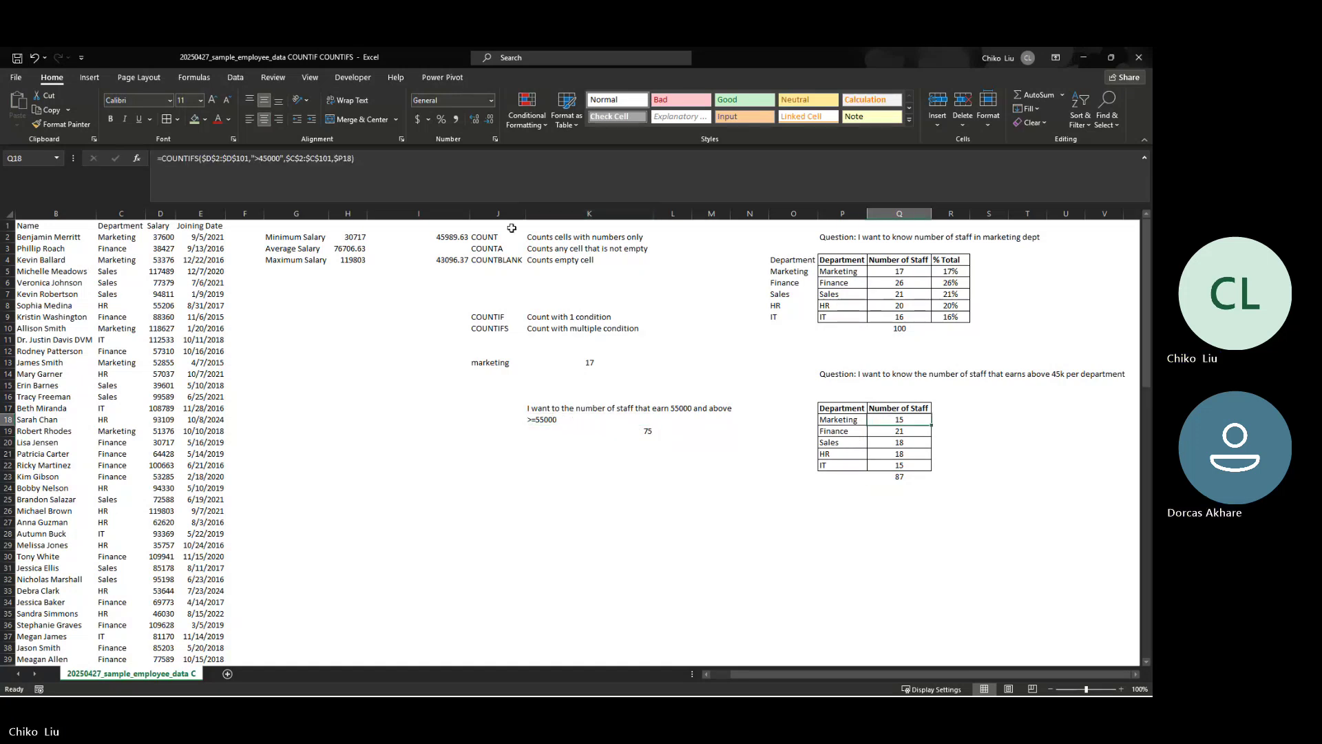
click(265, 159)
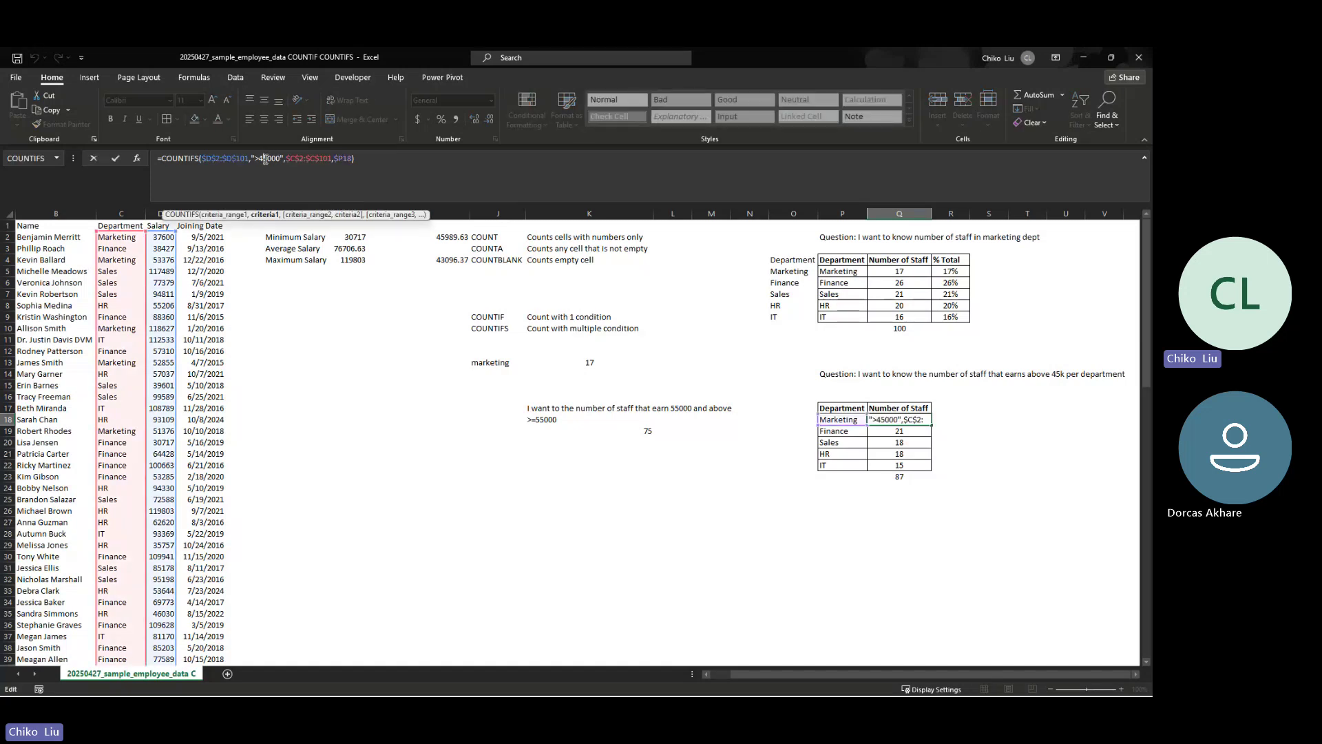
key(BackSpace)
text(5)
key(Return)
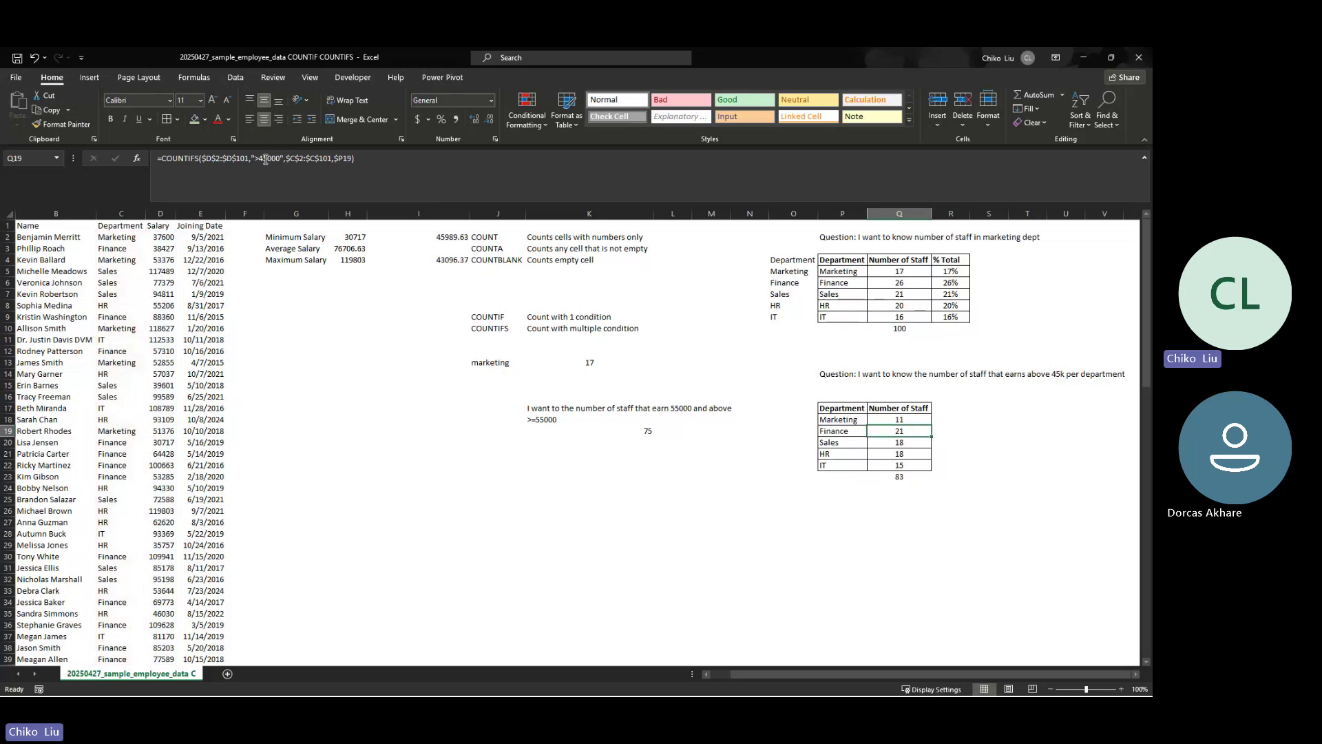
Fill the updated COUNTIFS formula from Q18 down to Q22 and check the total in Q23
click(646, 442)
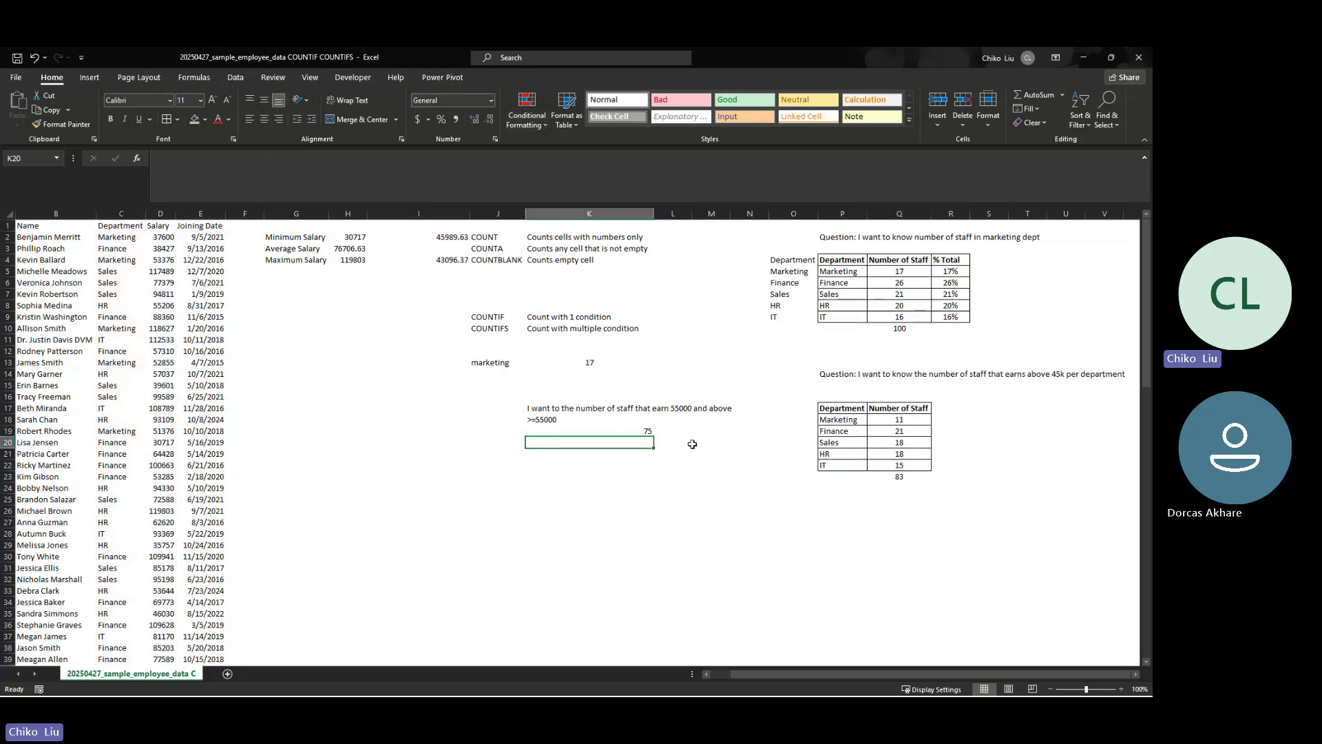
click(899, 420)
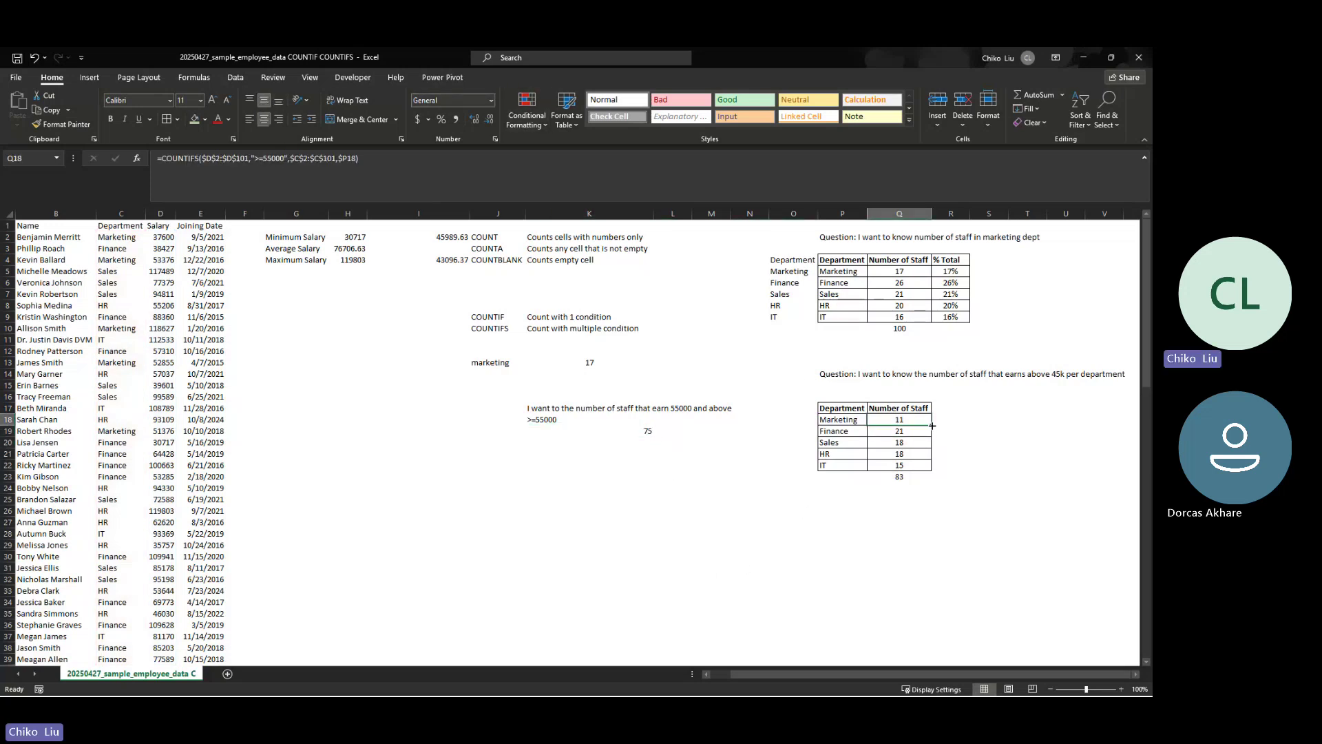
drag(930, 425, 928, 470)
click(899, 478)
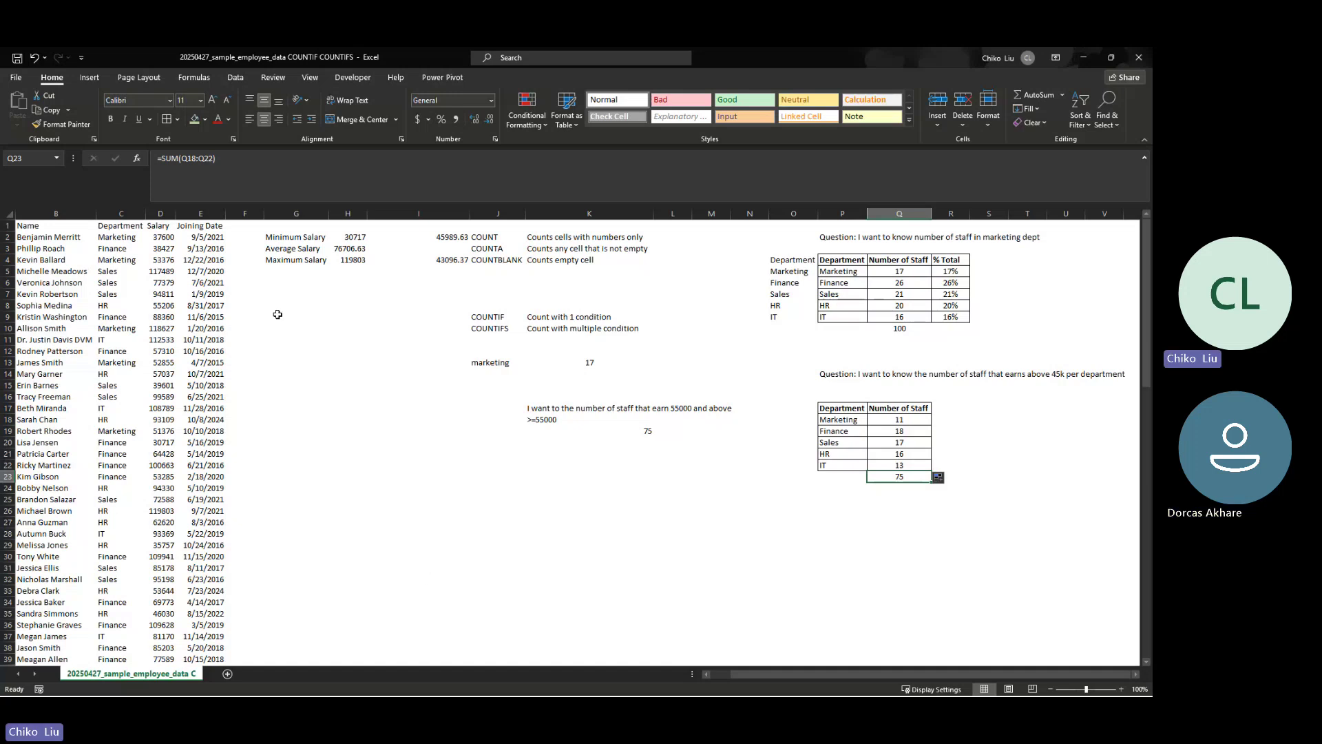
Look over the Joining Date column, and copy the salary question from P14 into P26
scroll(229, 327, down, 20)
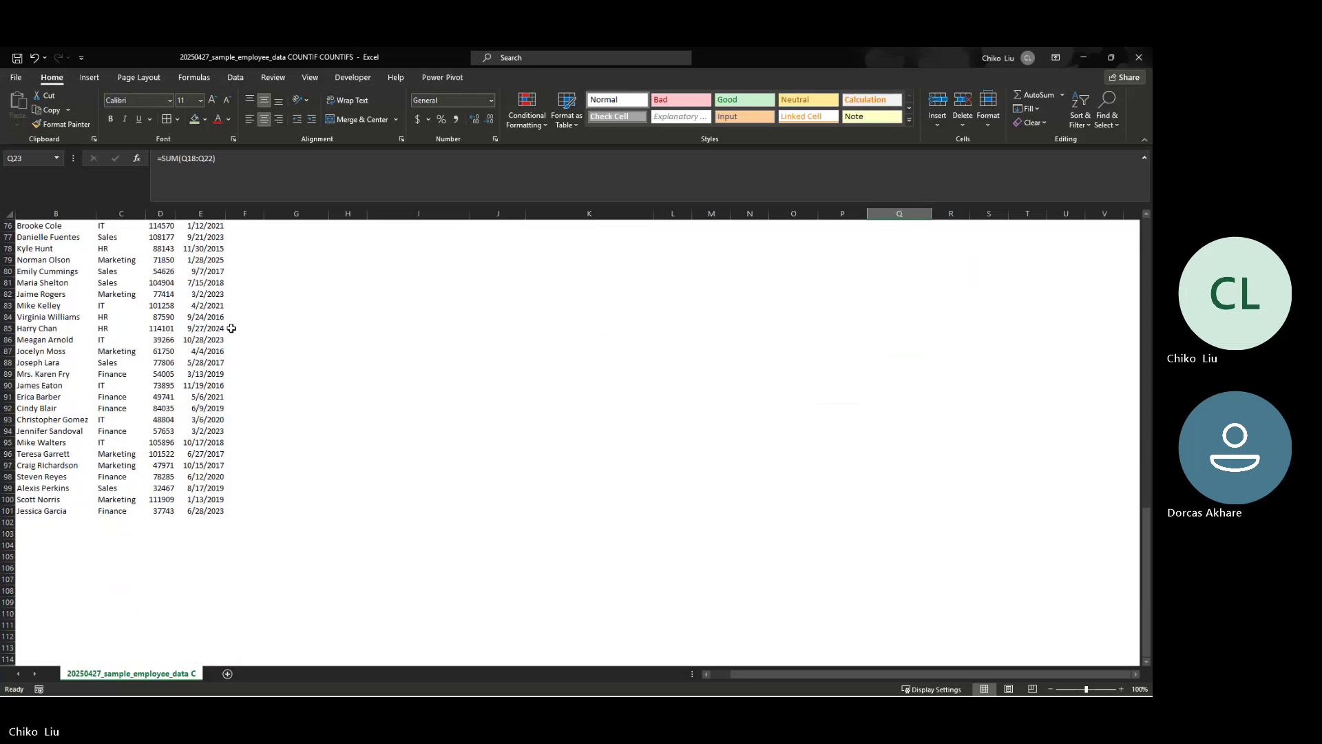
scroll(232, 332, up, 20)
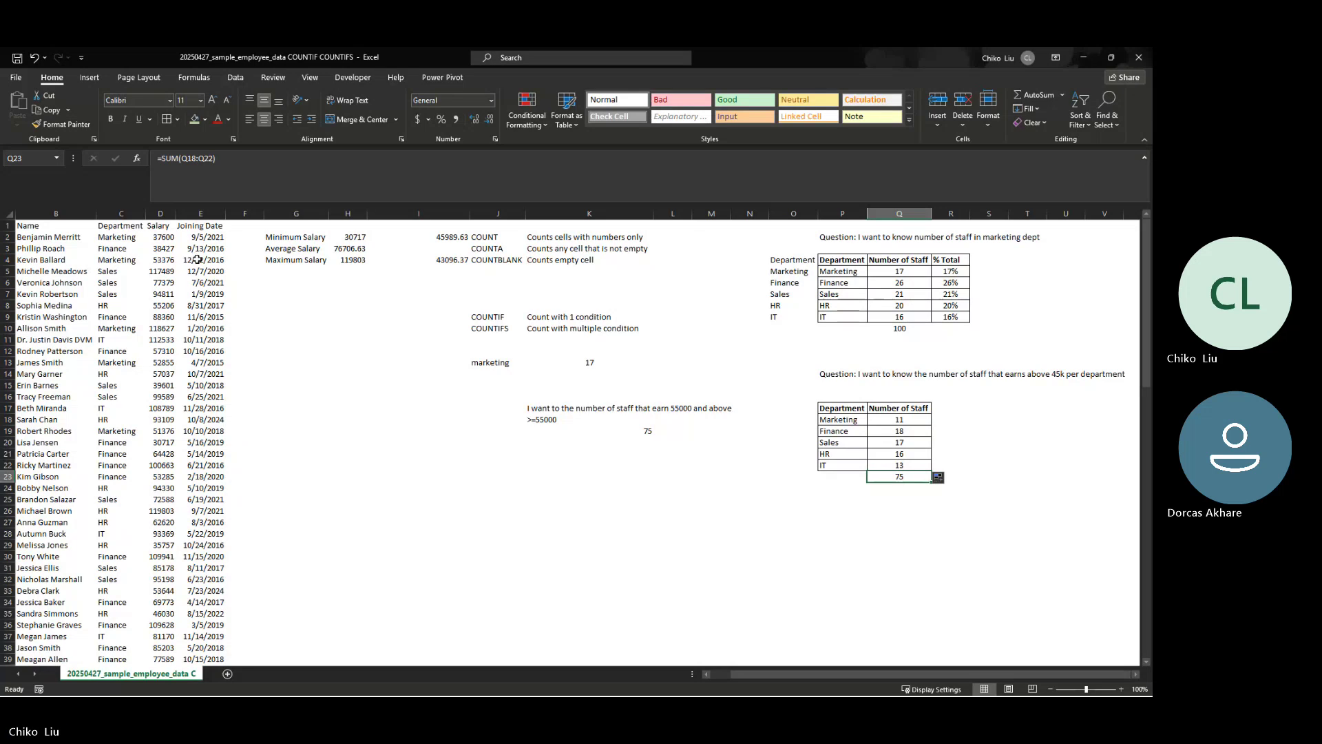
drag(193, 237, 200, 419)
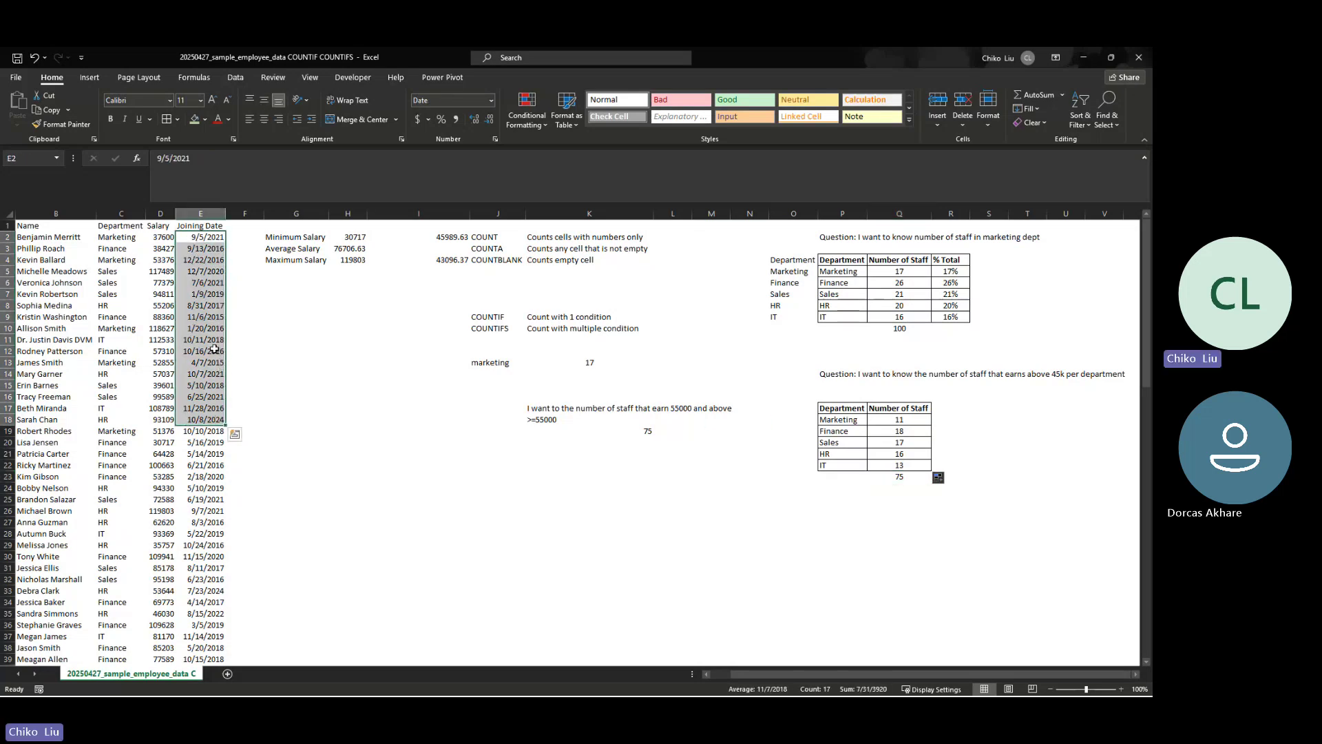
click(215, 387)
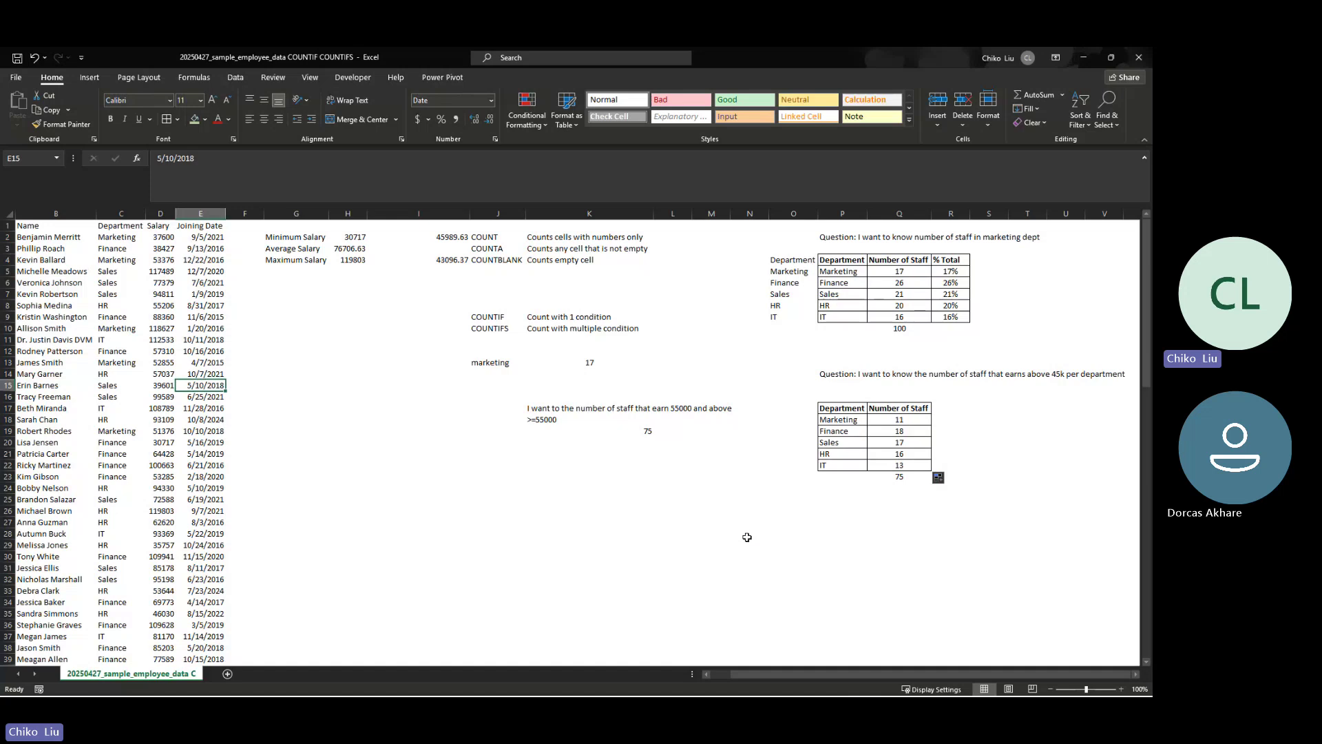
click(855, 375)
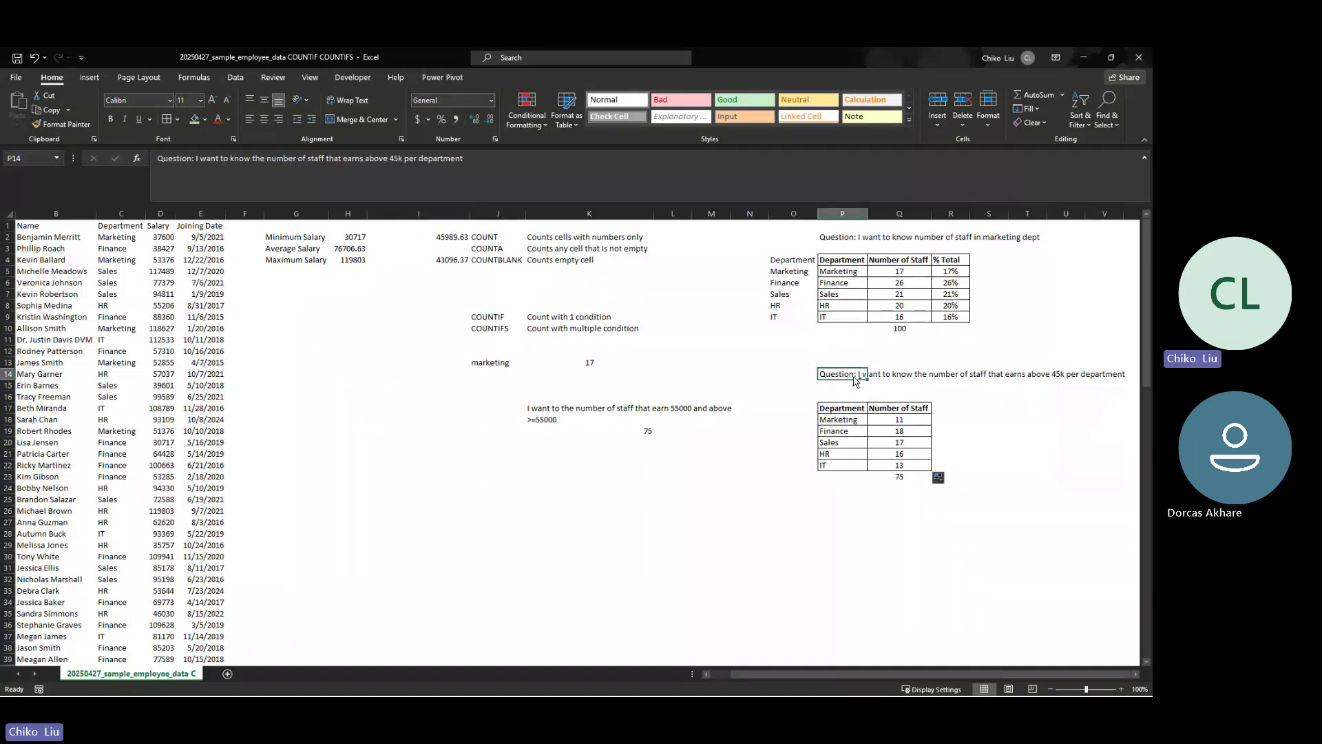
key(ctrl+c)
click(847, 509)
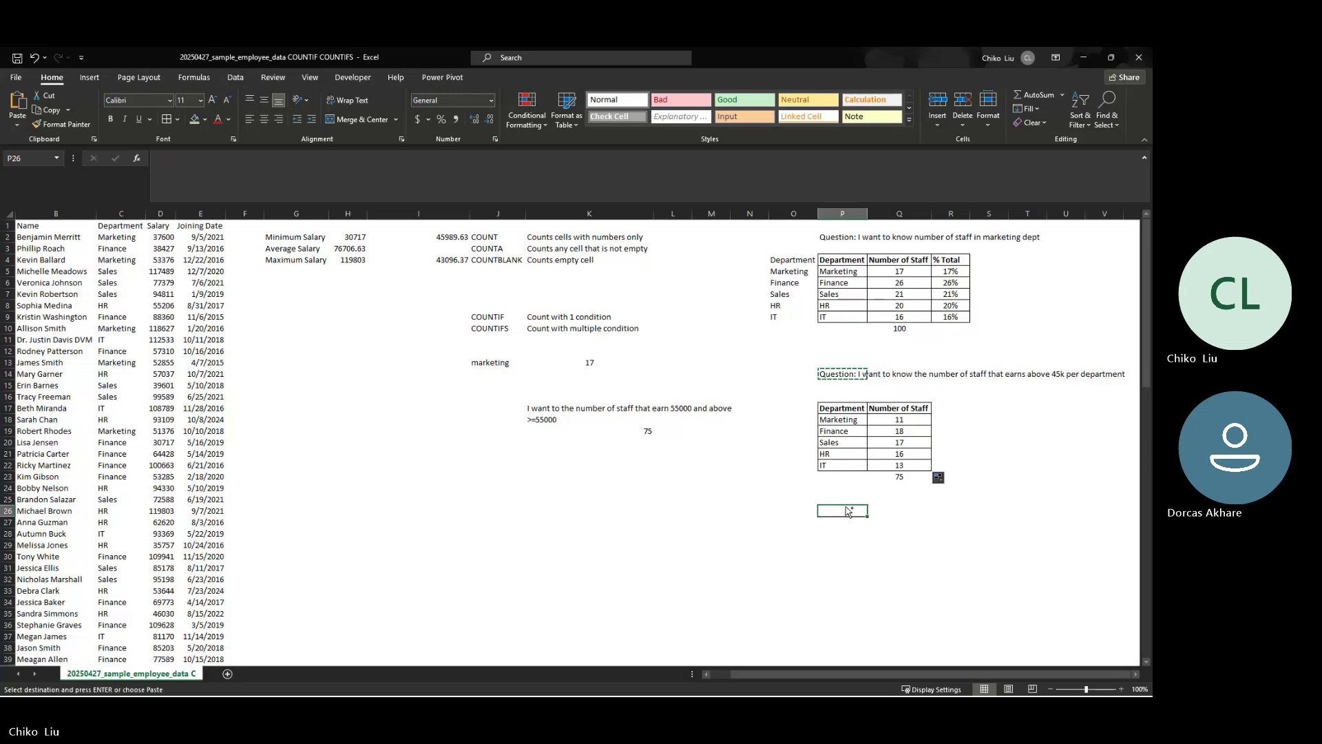
key(ctrl+v)
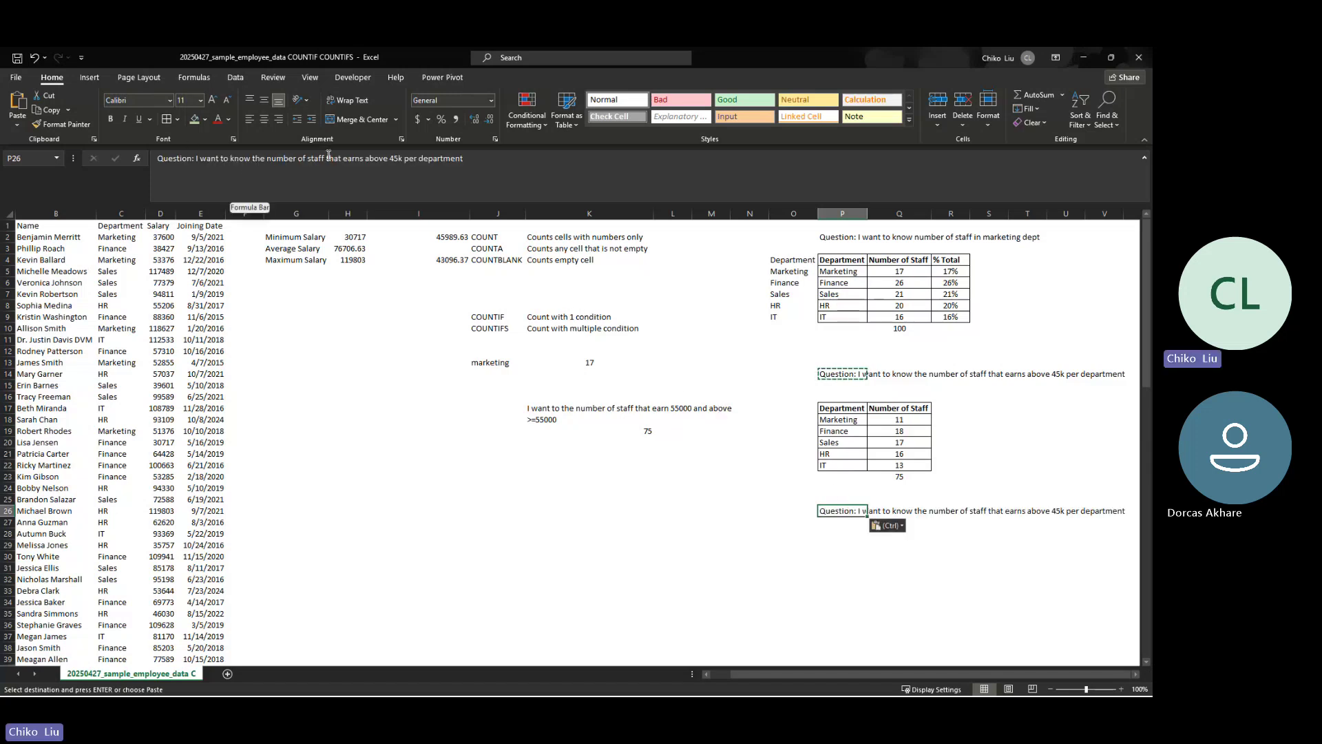
Reword the question in P26 by replacing "earns above 45k" with "joined the company"
drag(343, 159, 406, 165)
text(joi)
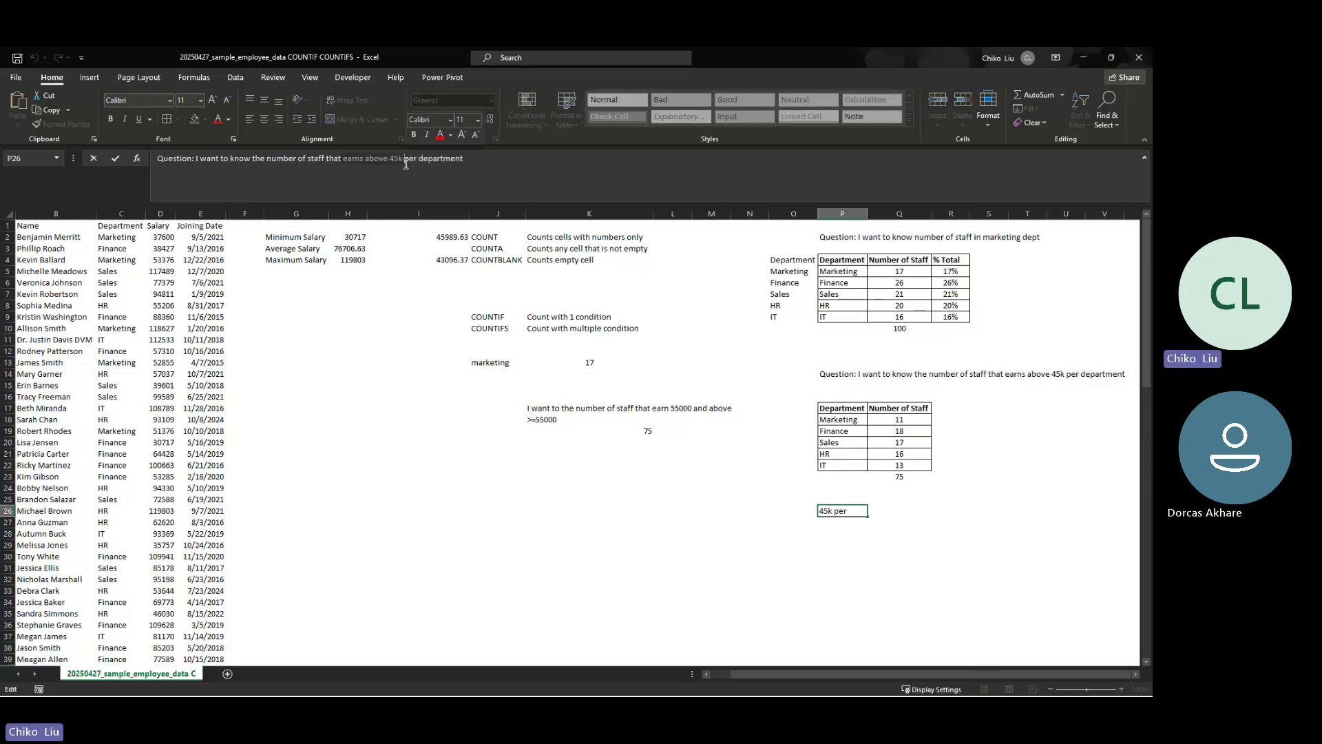
text(ned th)
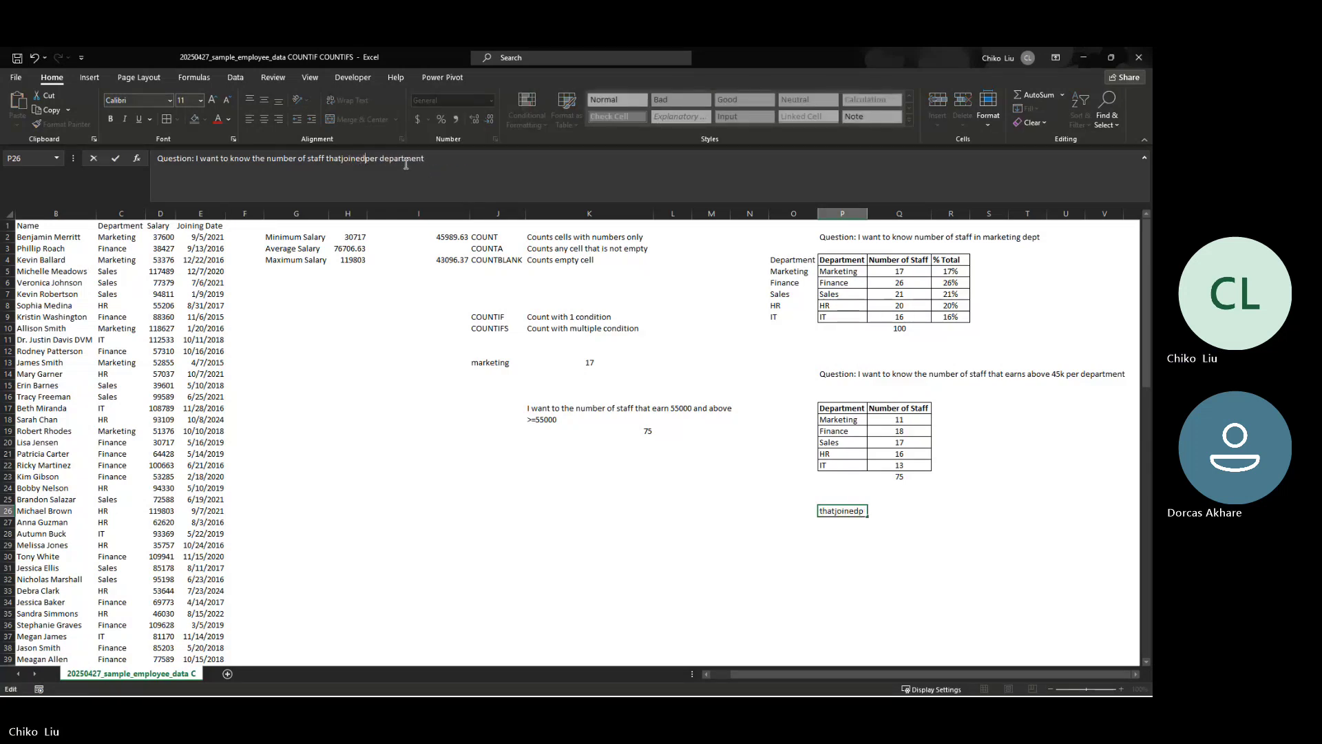
text(e company)
key(Left)
key(Left)
key(Left)
key(Left)
key(Left)
key(Left)
key(Left)
key(Left)
key(Left)
key(Left)
key(Left)
key(Left)
key(Left)
key(Left)
key(Left)
key(Left)
key(Left)
key(Left)
key(Left)
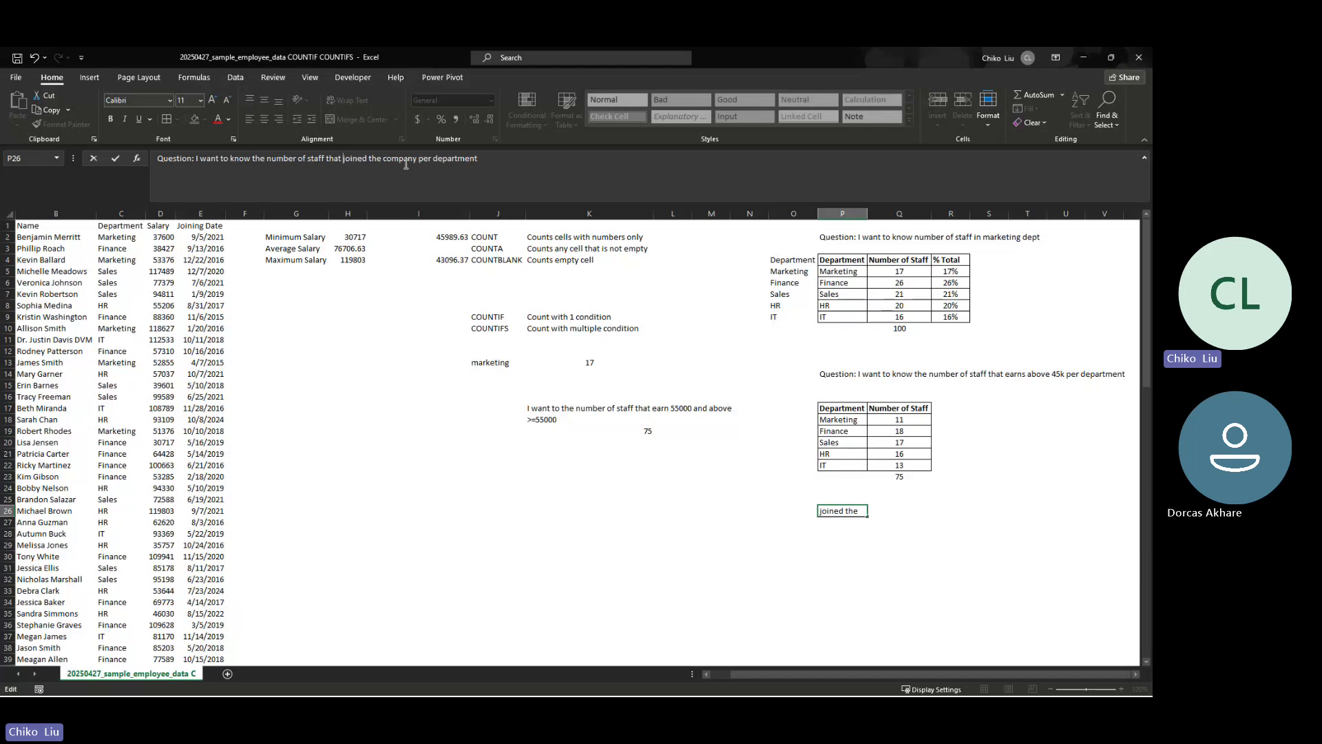
key(Return)
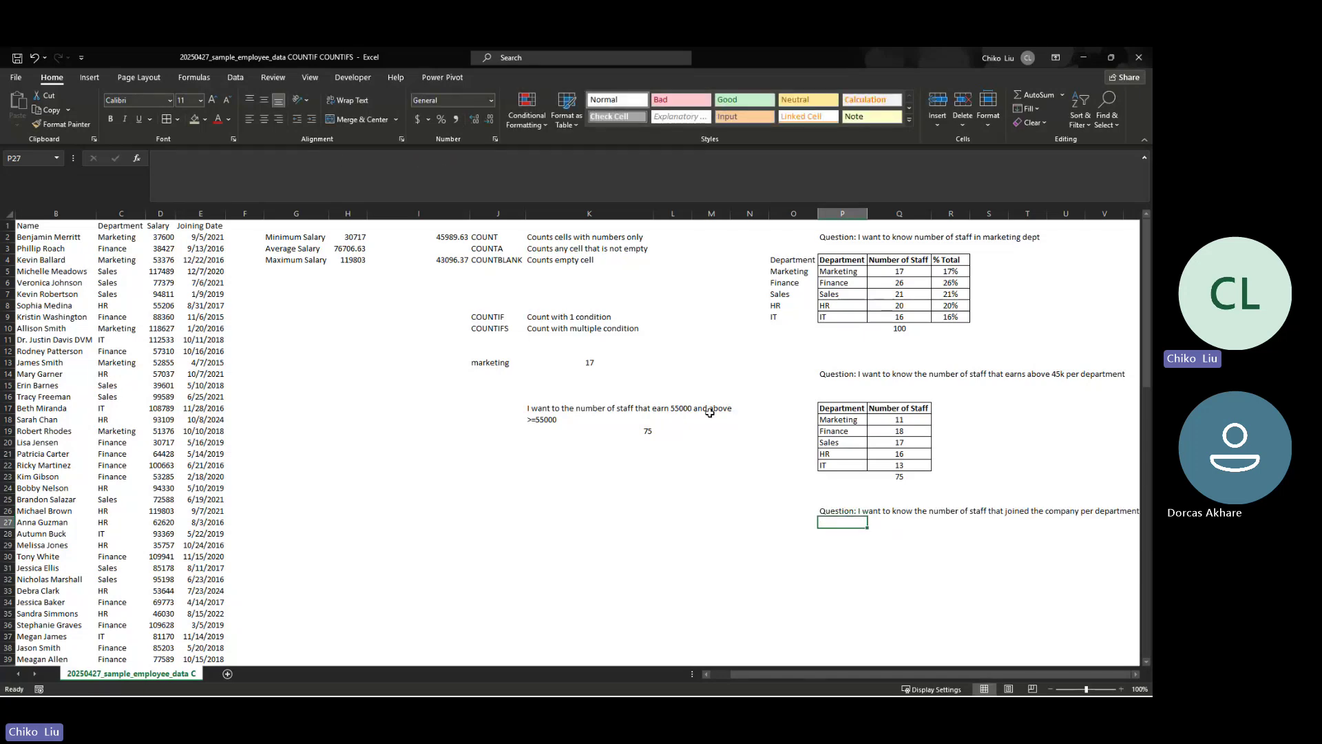
Copy the Department header and list from P17:P22 to a new table starting at P28
drag(835, 409, 826, 461)
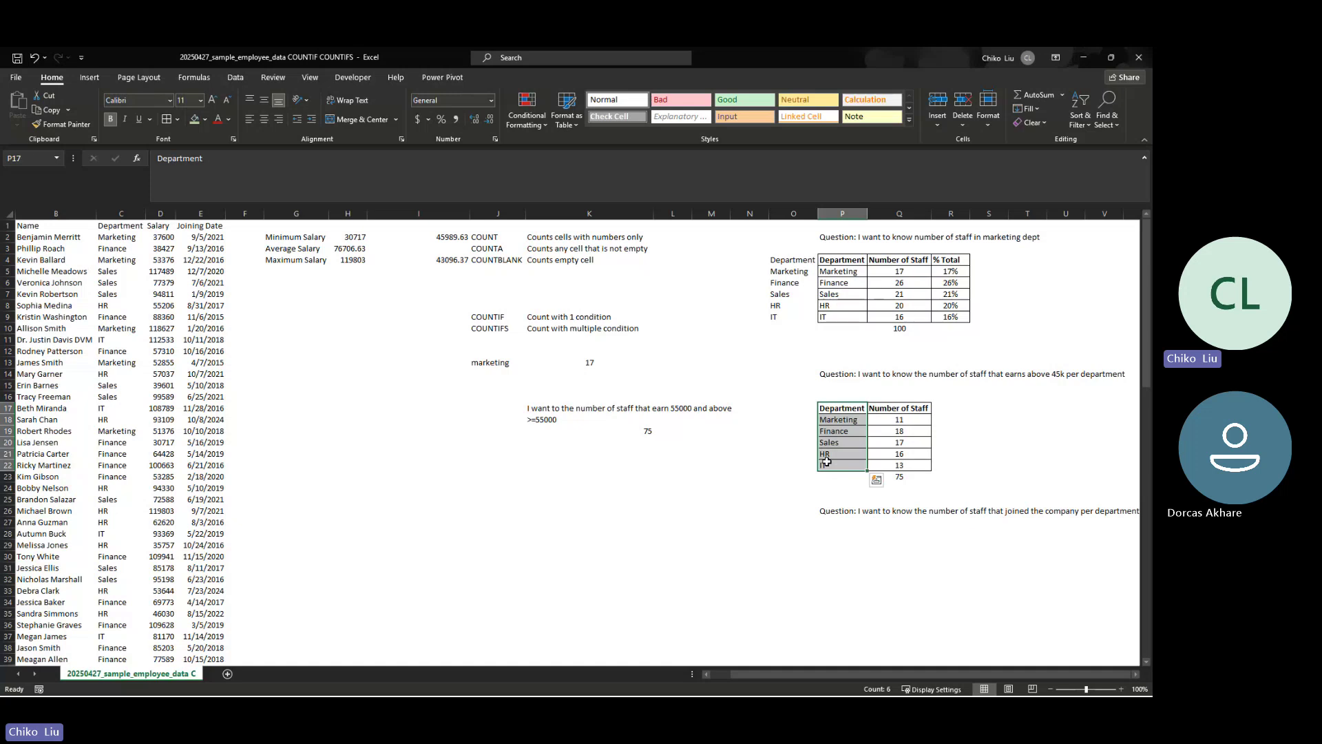
key(ctrl+c)
click(842, 543)
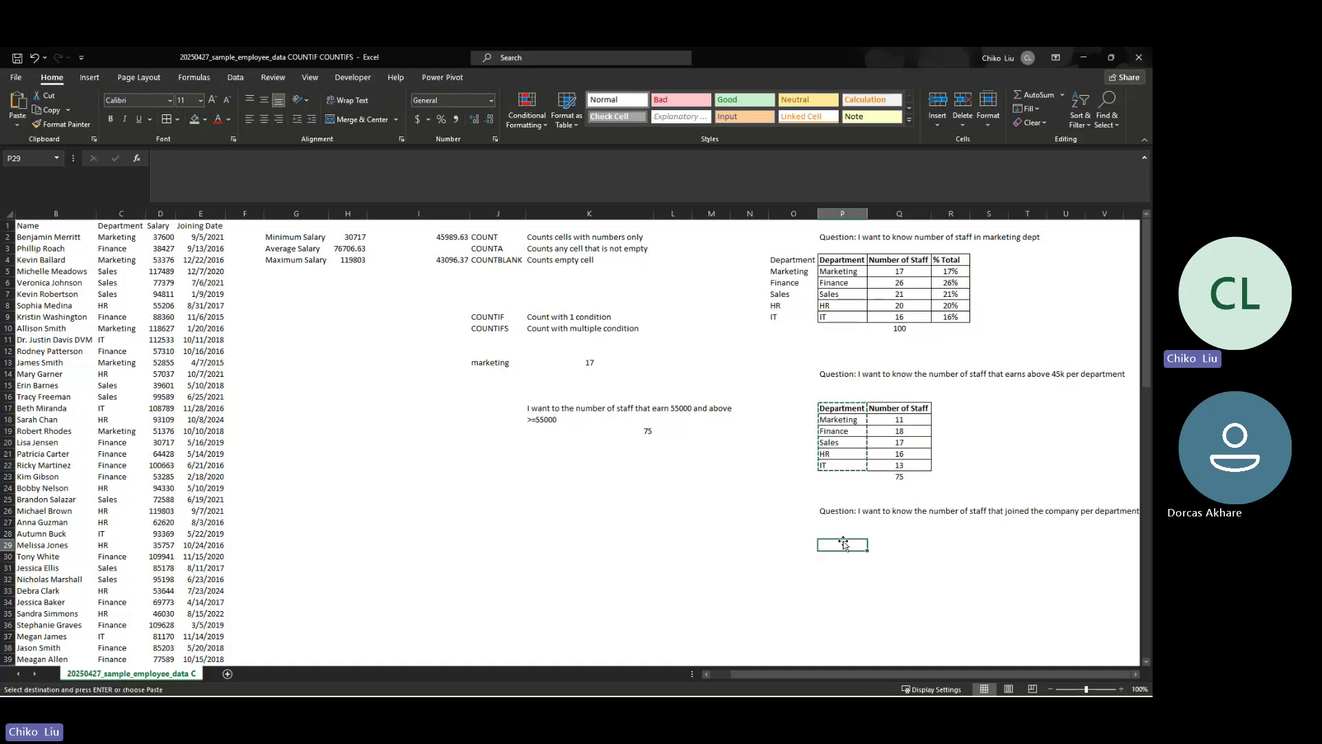
click(844, 534)
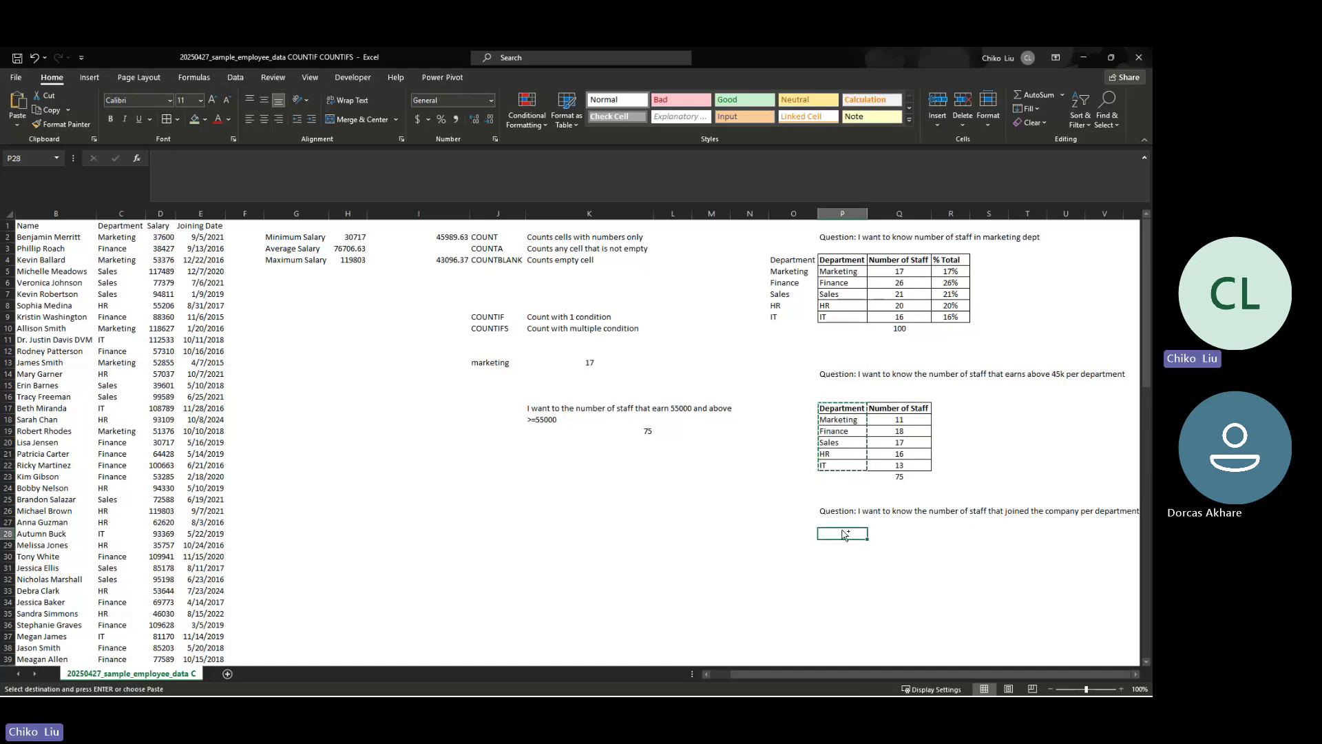
key(ctrl+v)
Append "from 2018" to the end of the joining question in P26
click(833, 508)
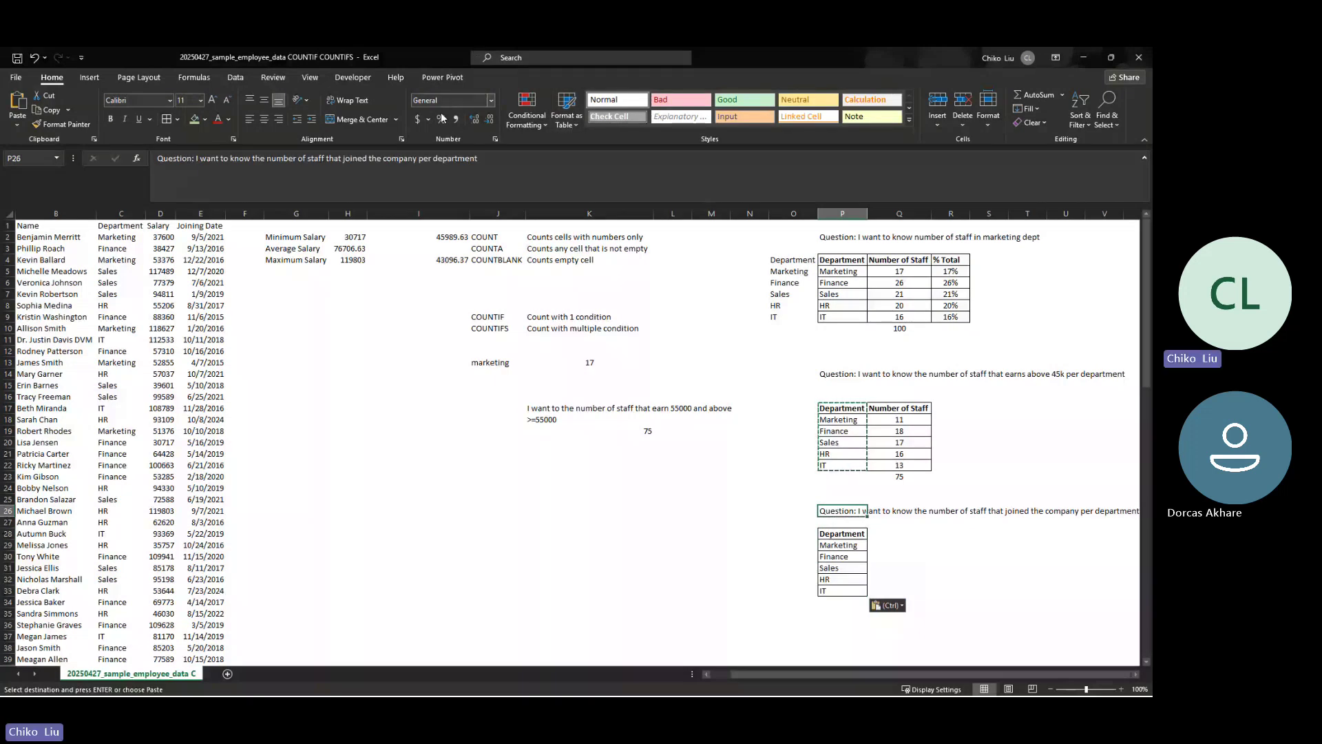
click(495, 158)
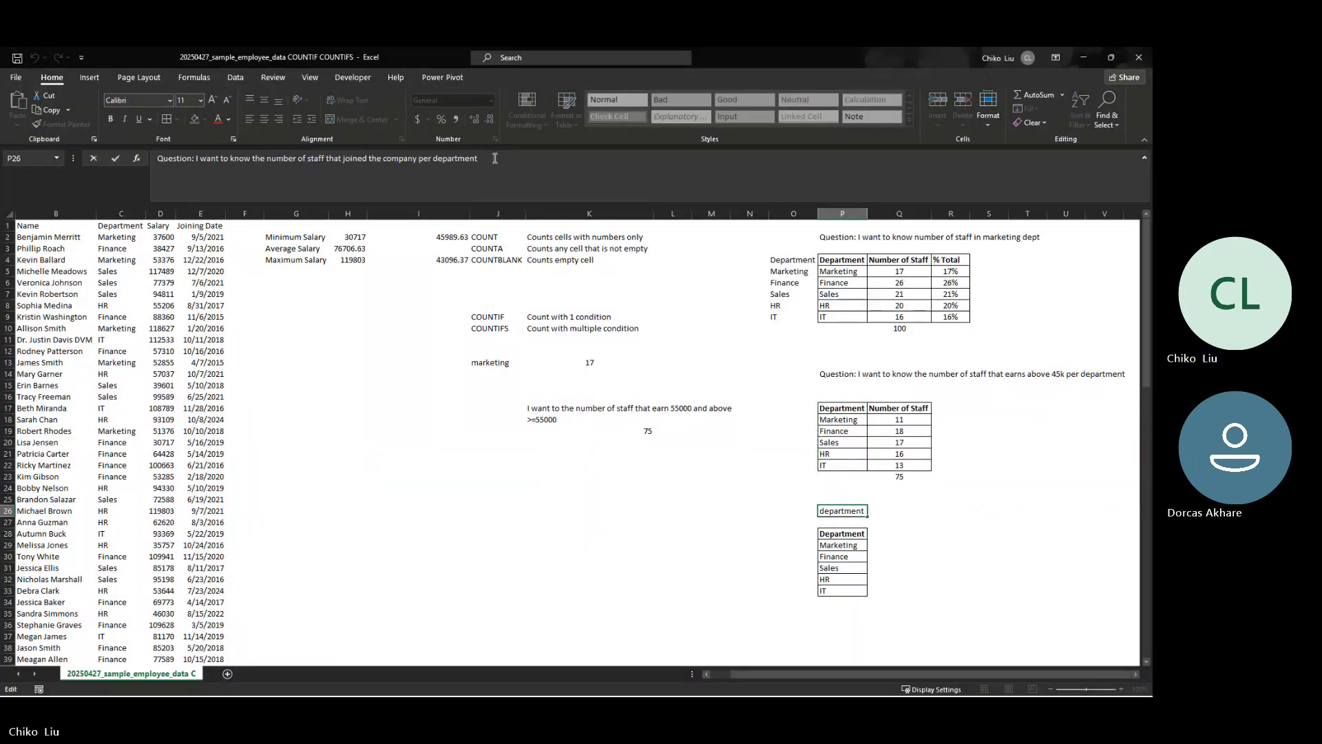
text(from)
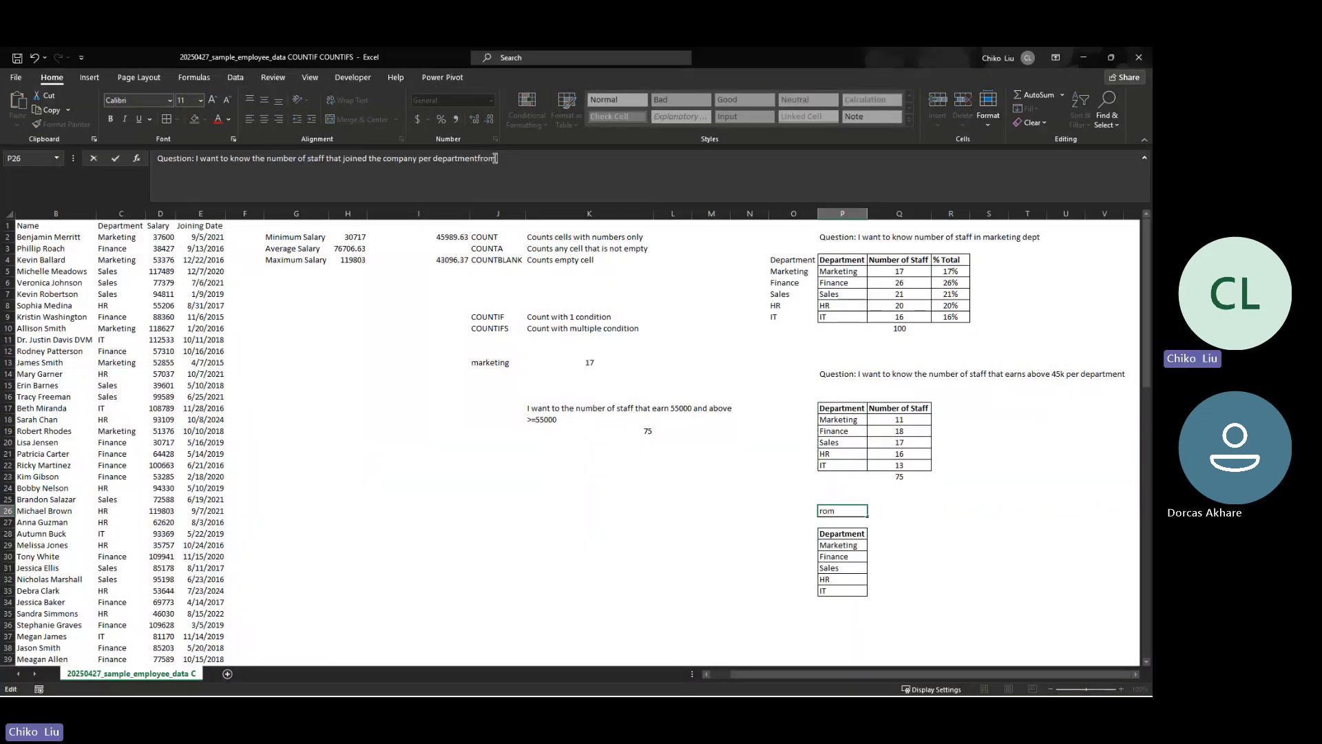
text( 20)
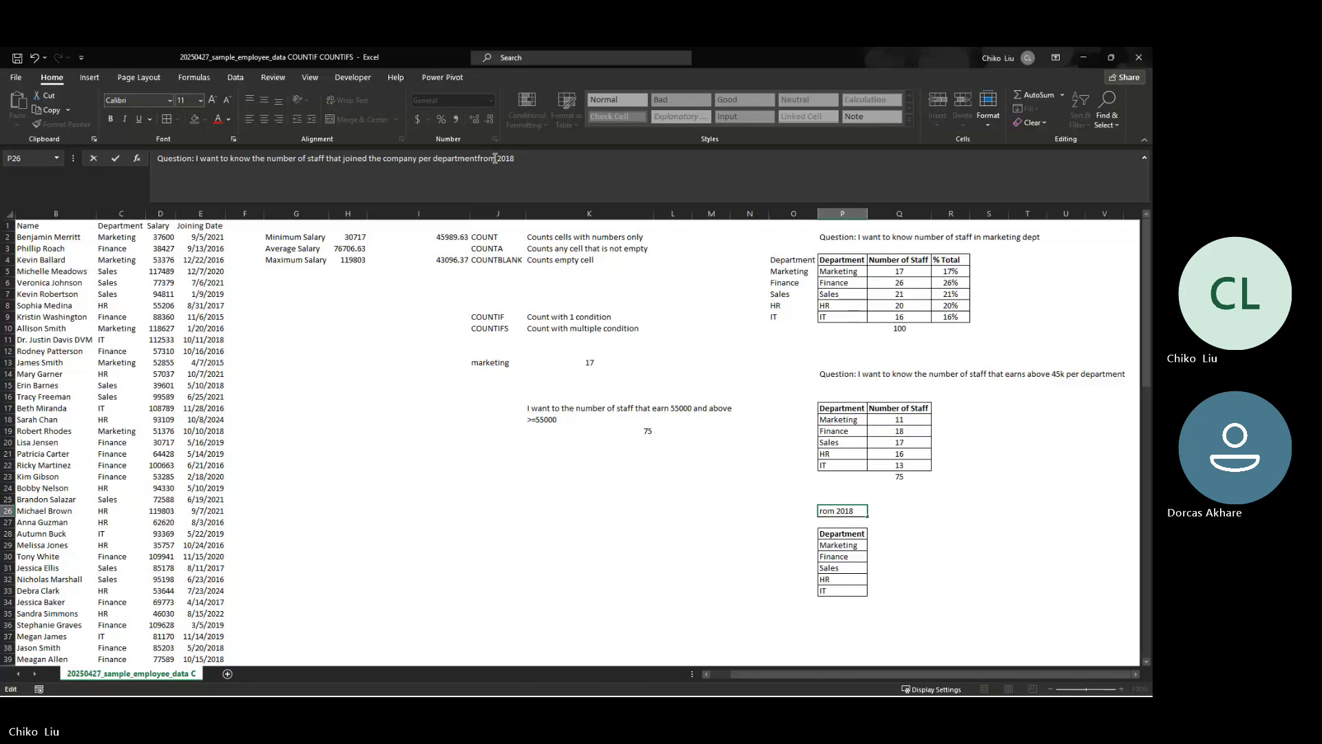
text(18)
key(Return)
key(Up)
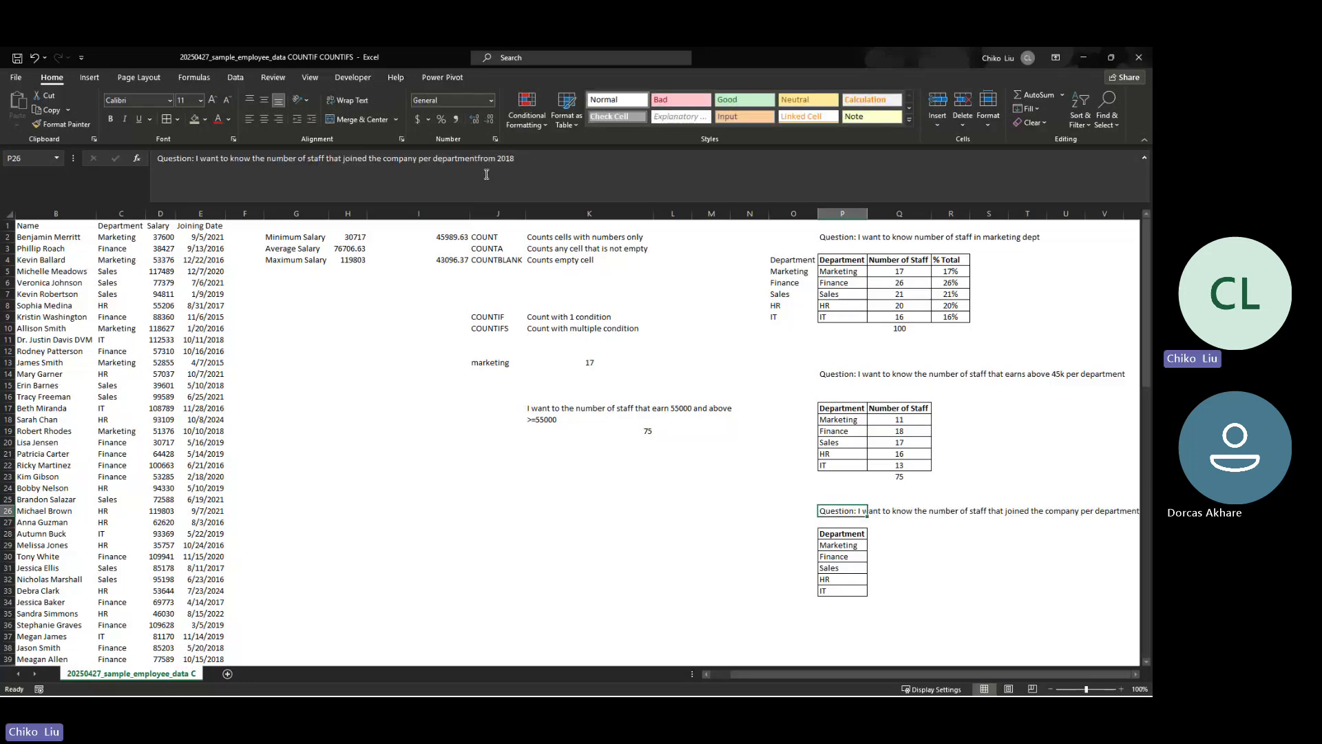
Insert the missing space between "department" and "from 2018" in the question in P26, and highlight the Joining Date and Department columns
click(480, 158)
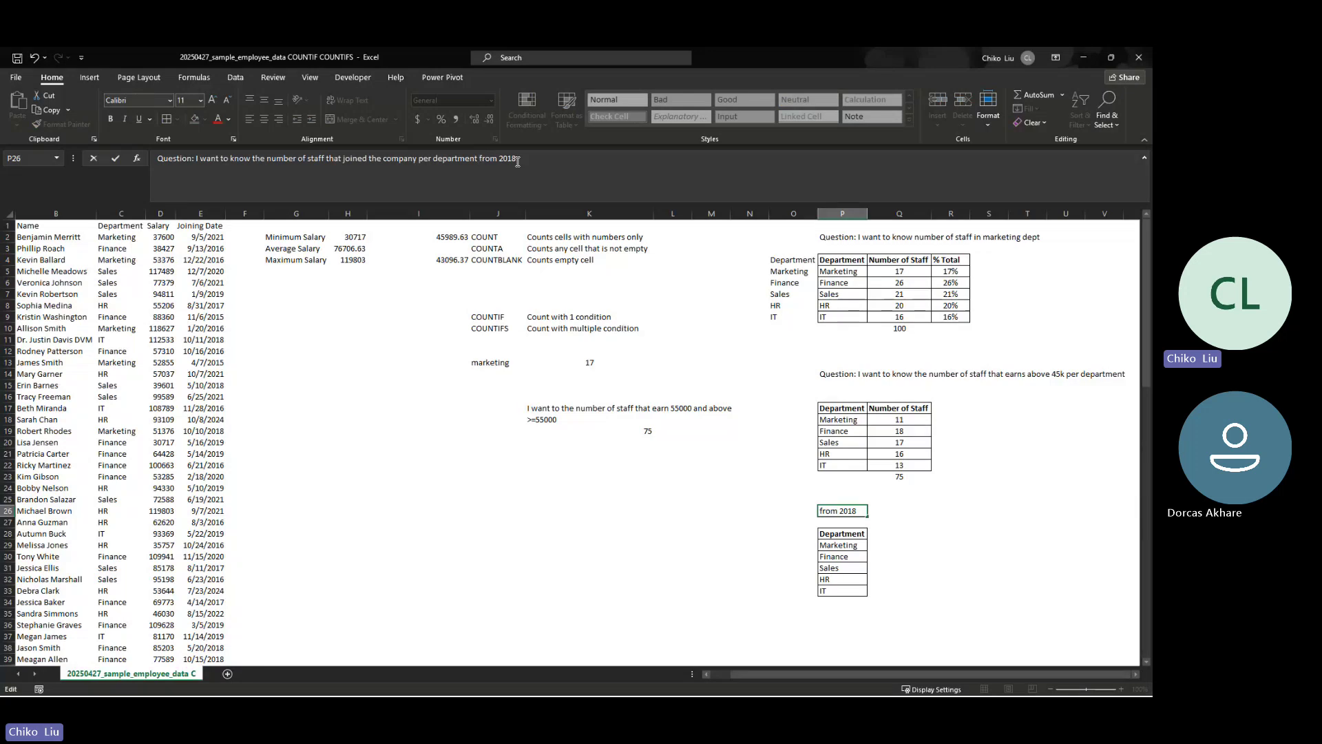
key(Return)
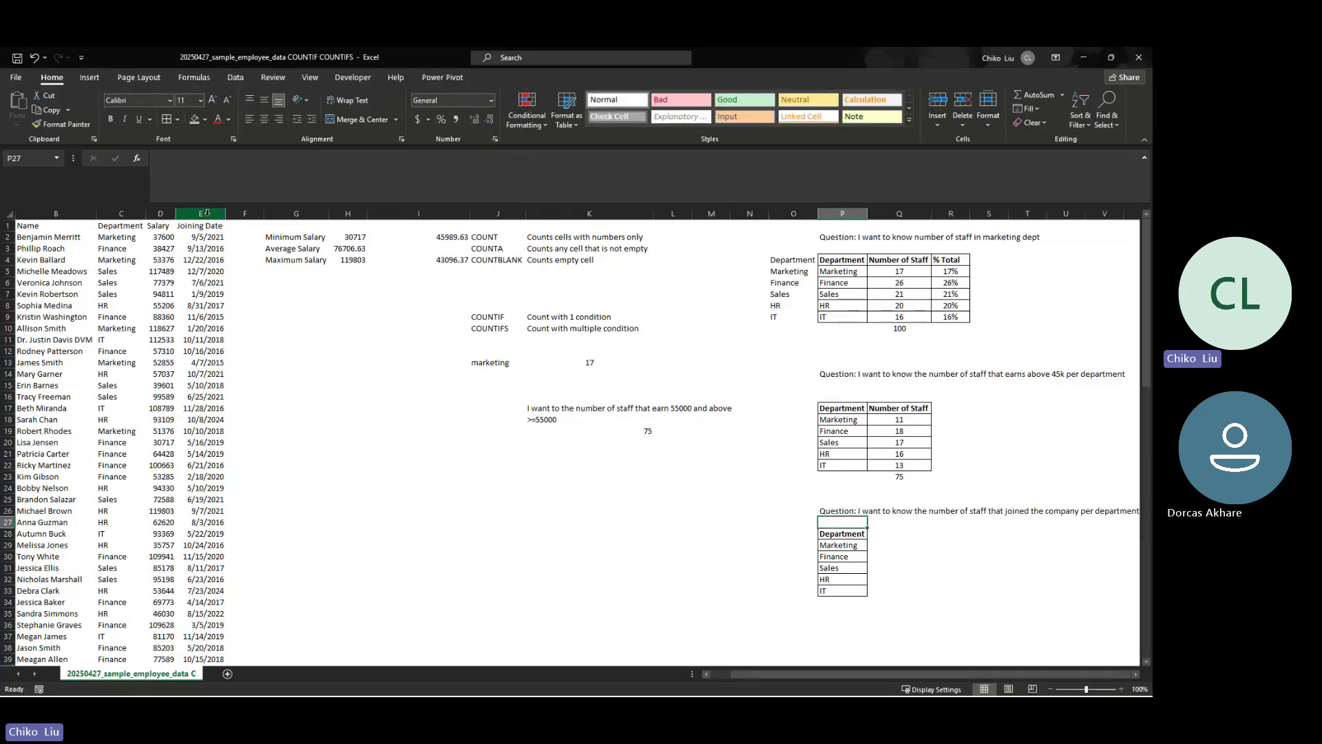
click(207, 213)
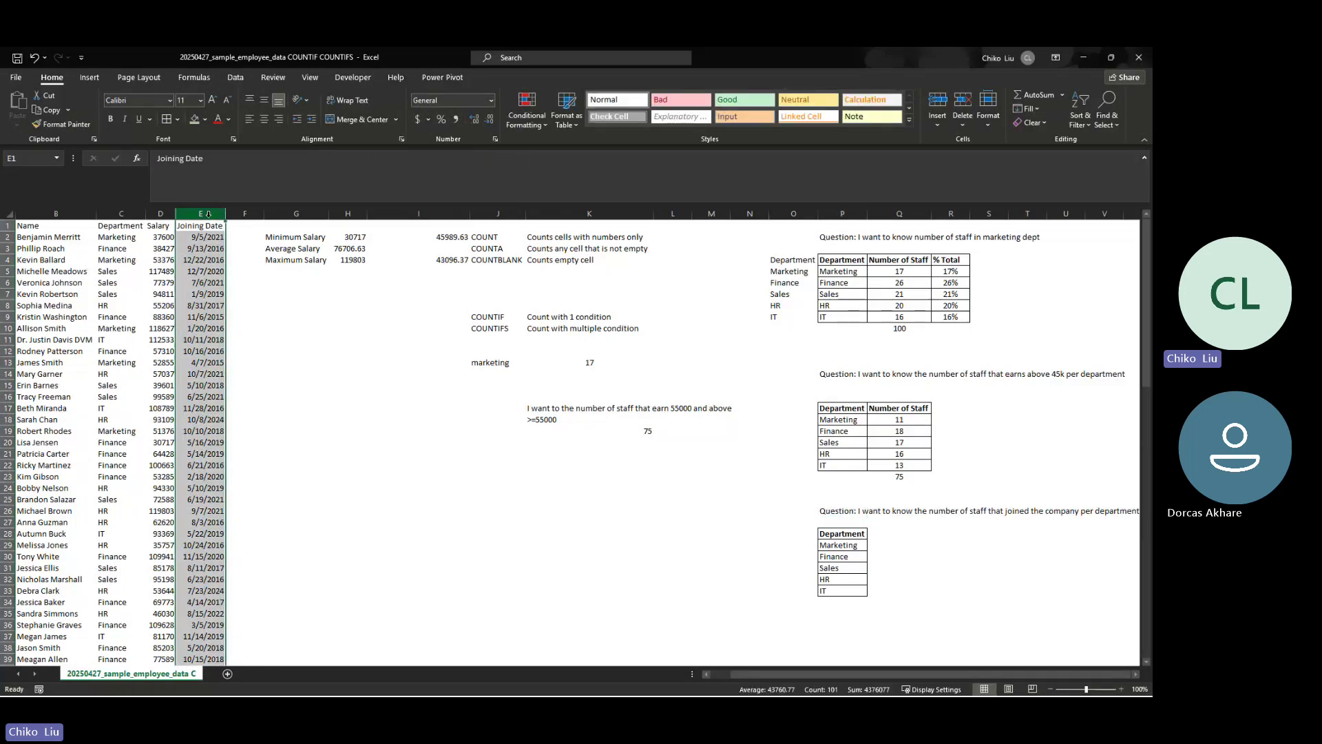
click(119, 213)
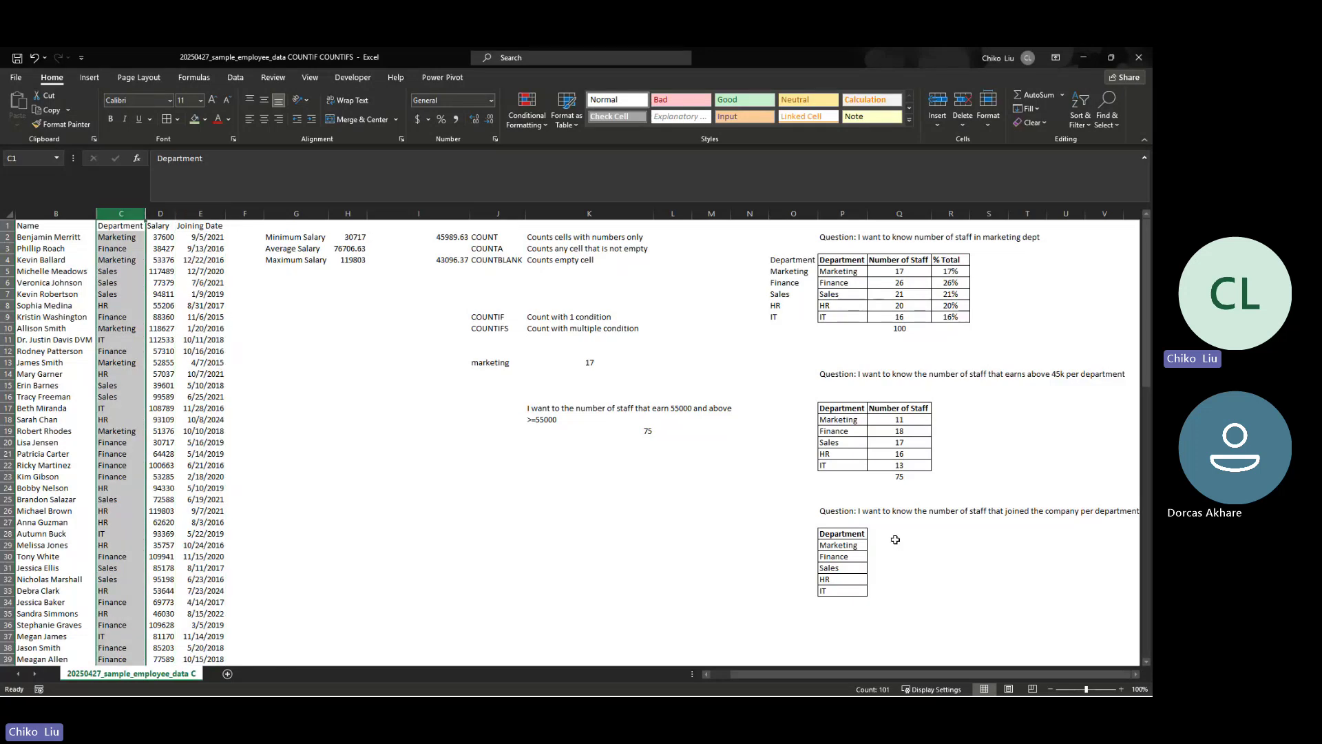
Copy the Number of Staff column from the 45k table to Q28 and clear the copied department counts in Q29:Q33
click(875, 532)
drag(895, 408, 895, 475)
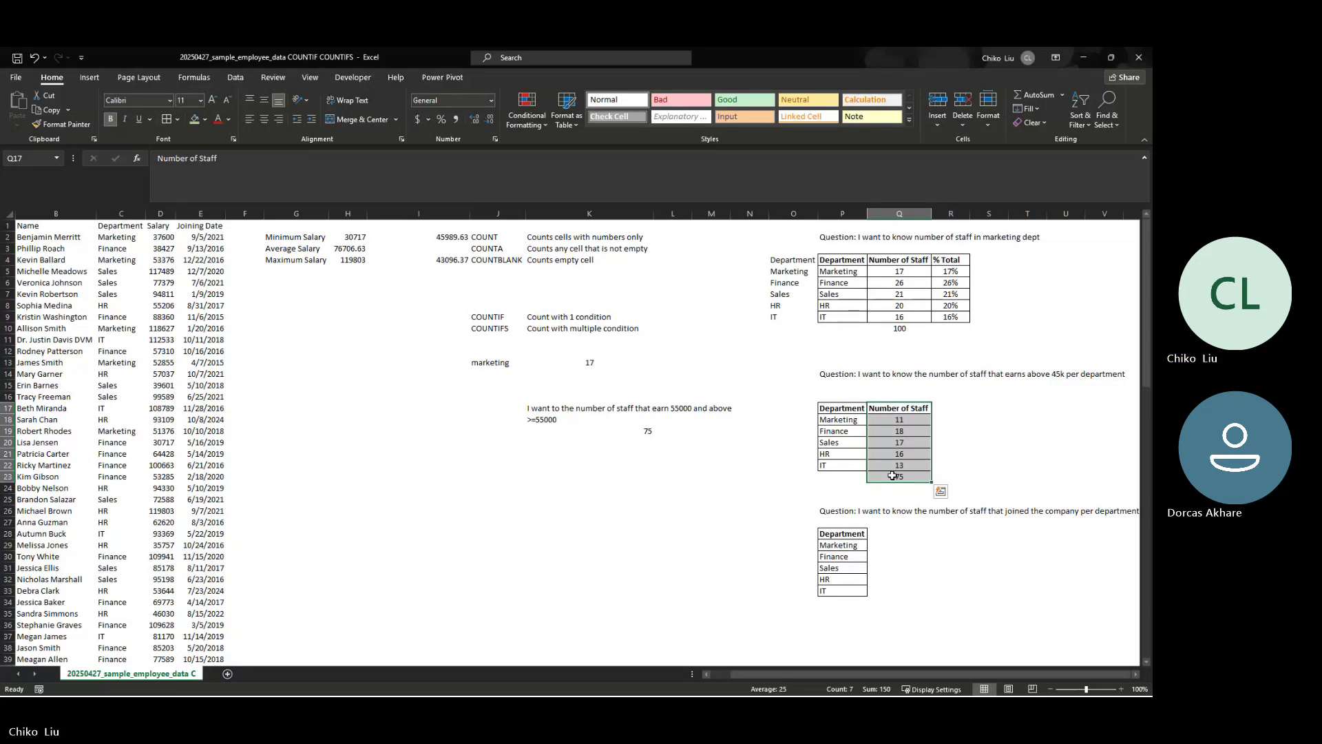
key(ctrl+c)
click(881, 532)
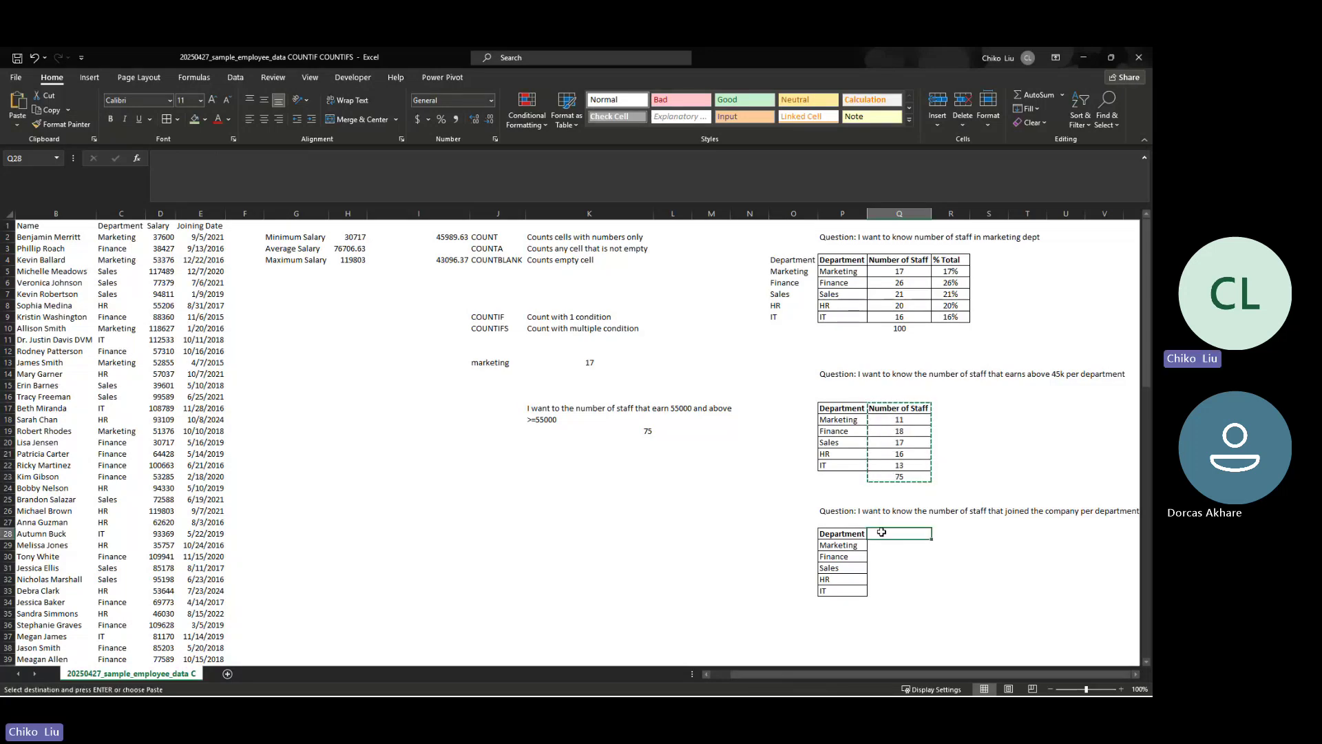
key(ctrl+v)
drag(884, 544, 884, 590)
key(Delete)
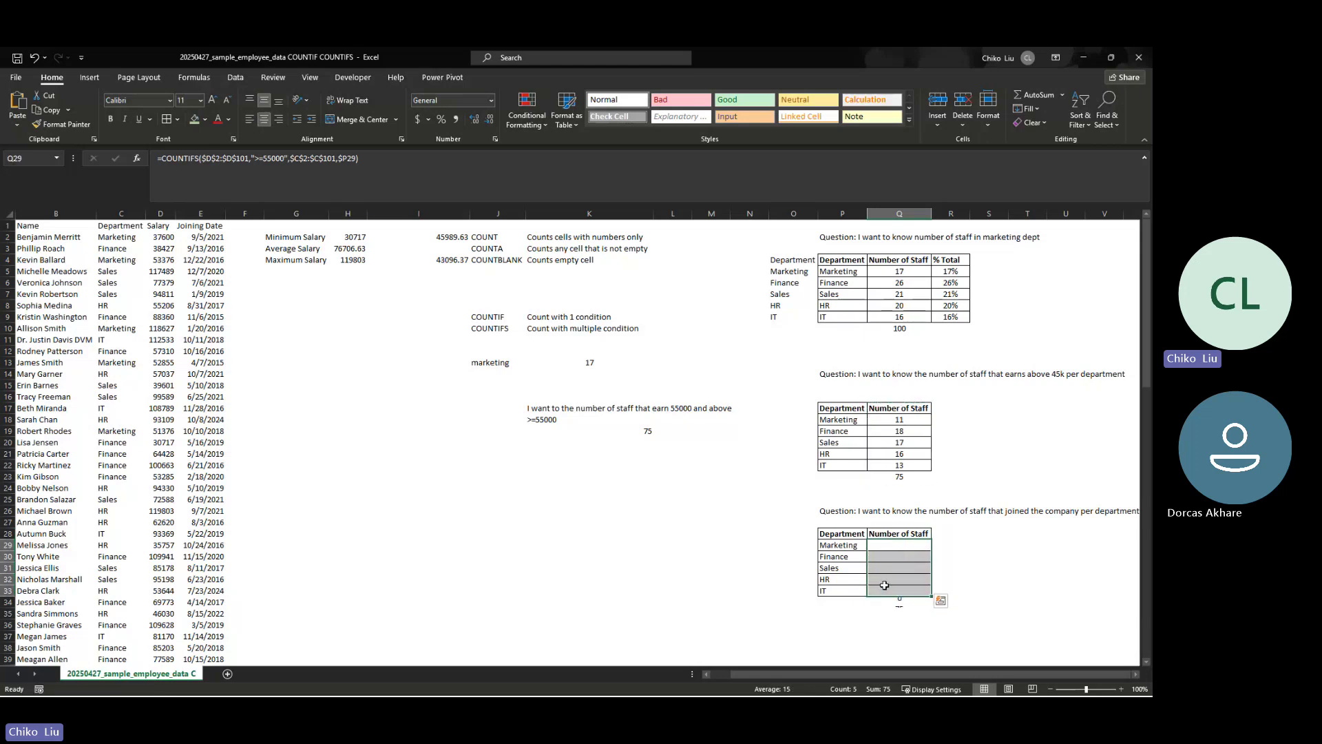
Start a COUNTIFS function in Q29 with $C$2:$C$101 as the first criteria range and $P29 as its criterion
click(907, 545)
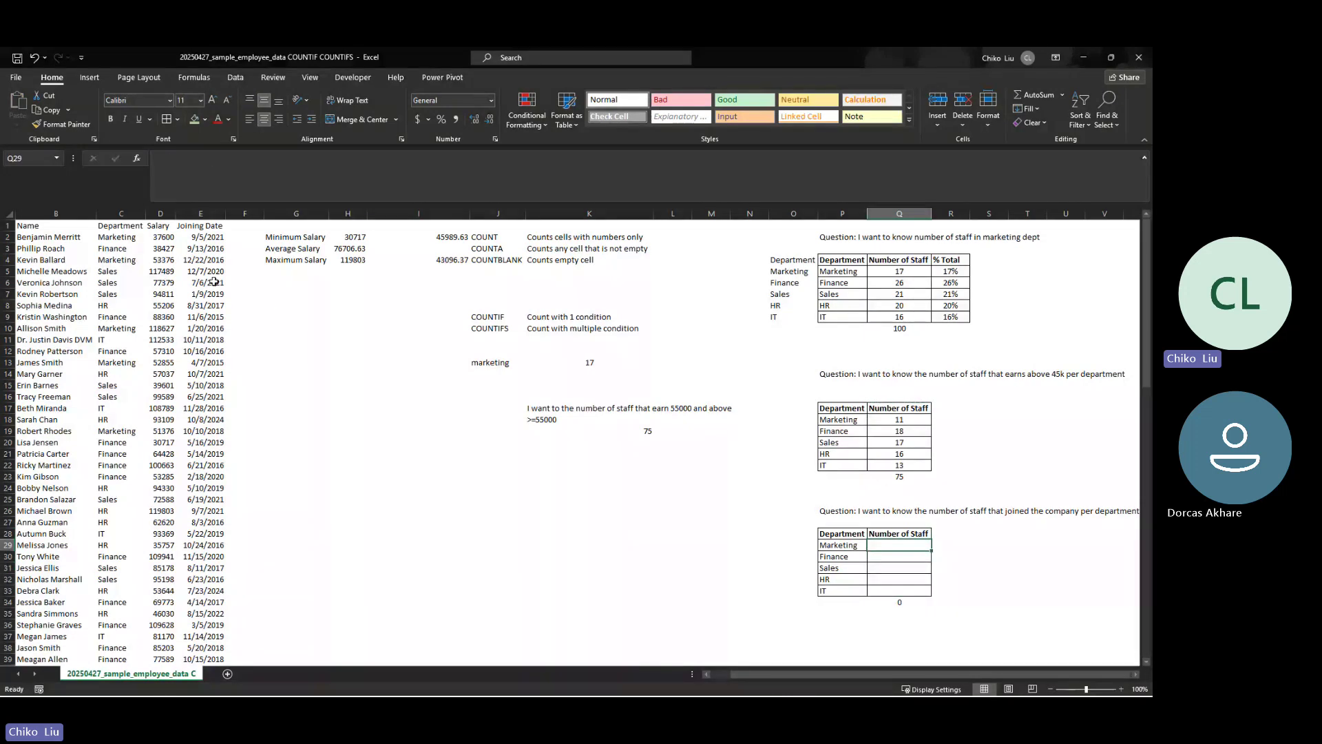
click(137, 158)
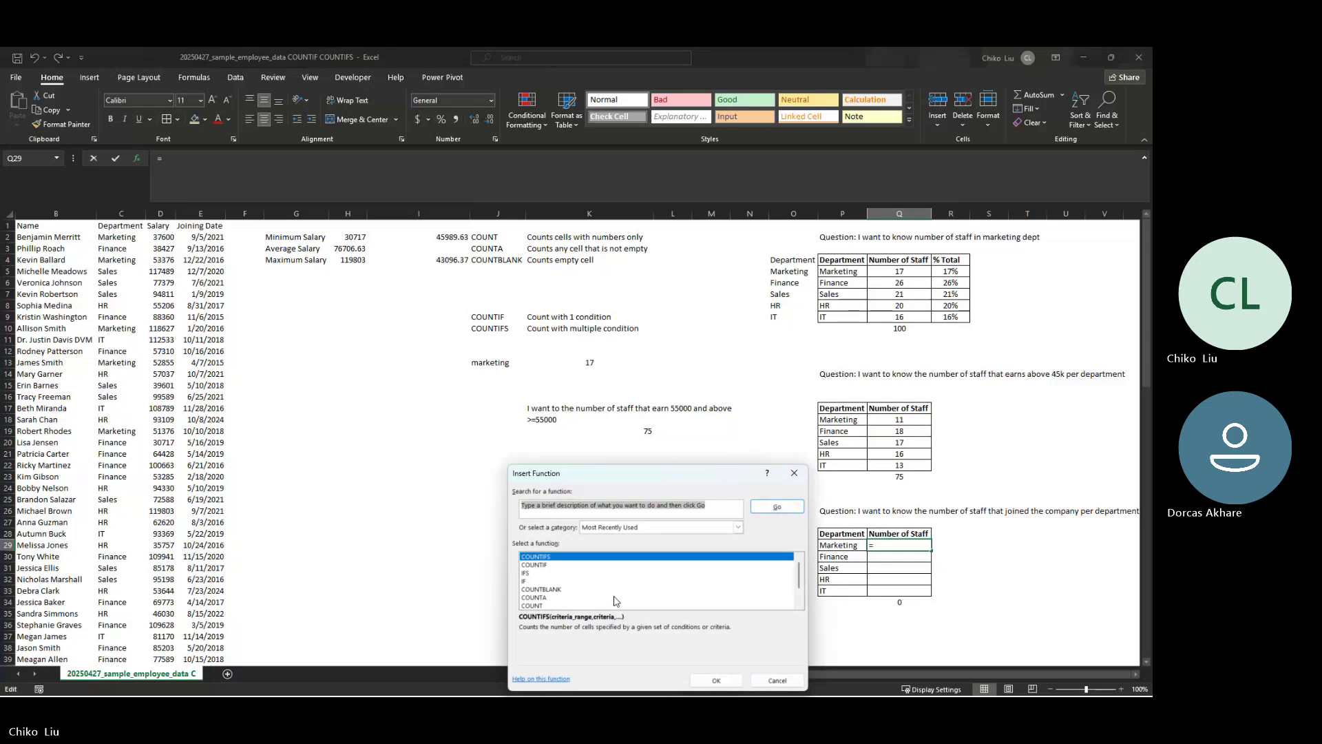
click(714, 680)
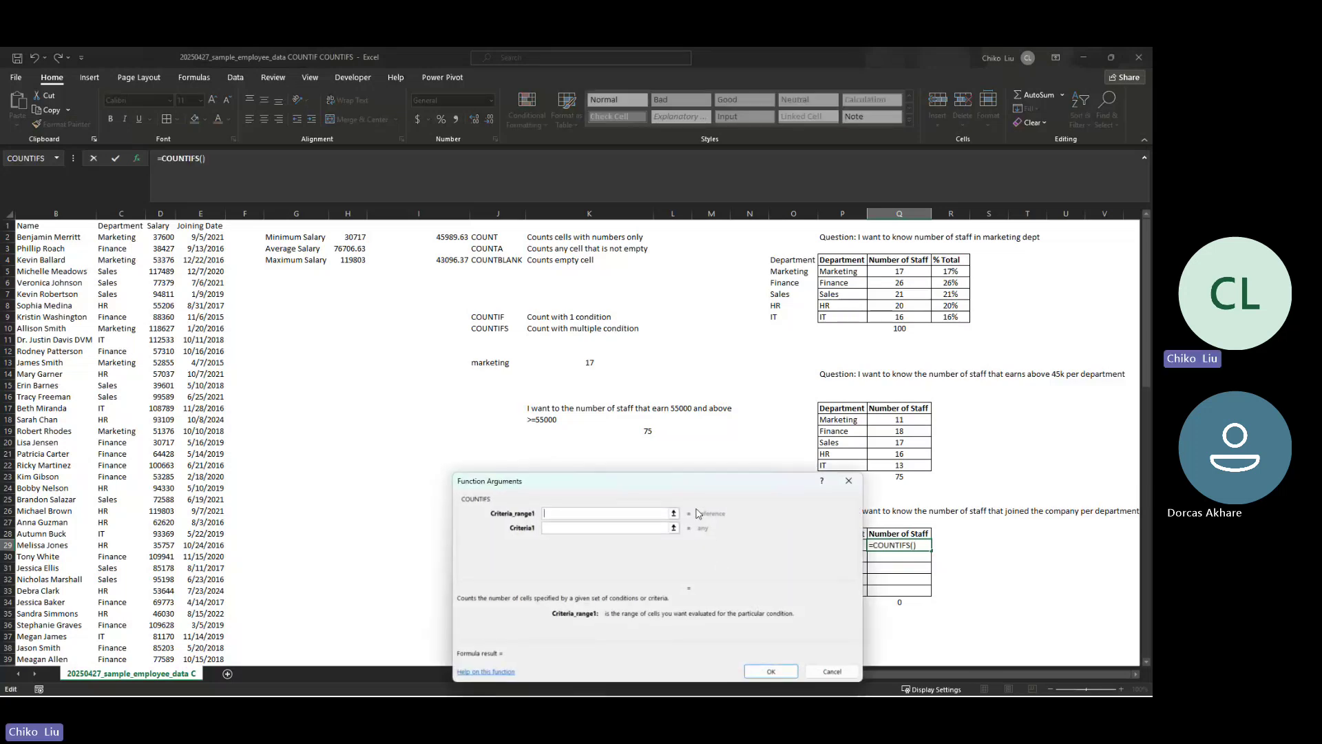
drag(606, 480, 496, 363)
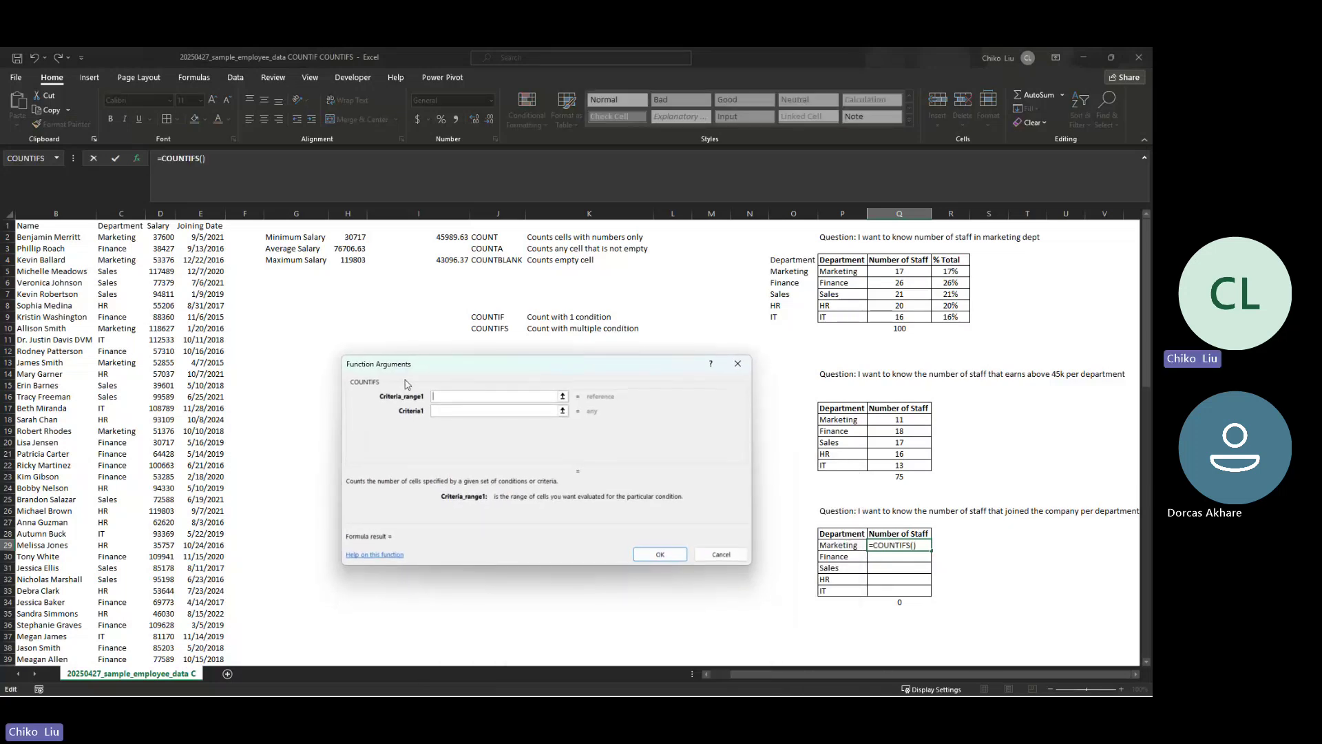
click(121, 237)
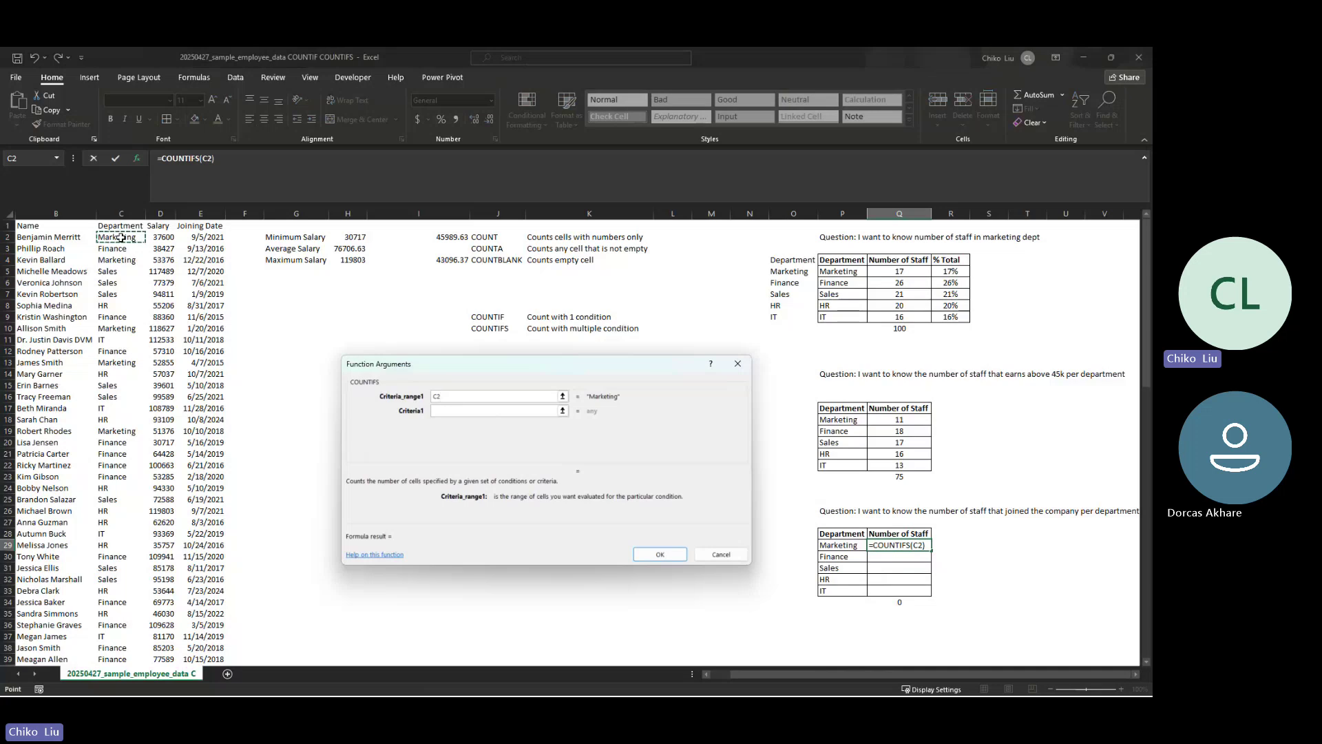
key(ctrl+shift+Down)
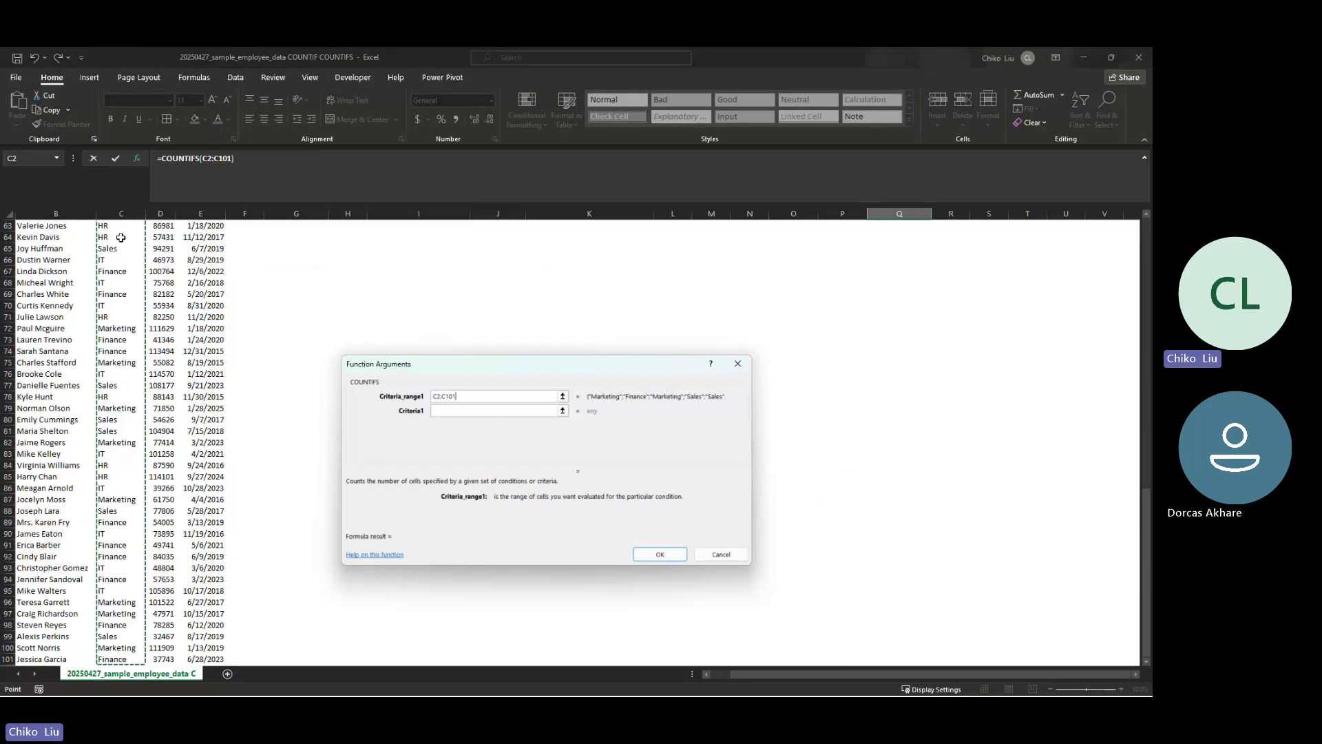
key(Tab)
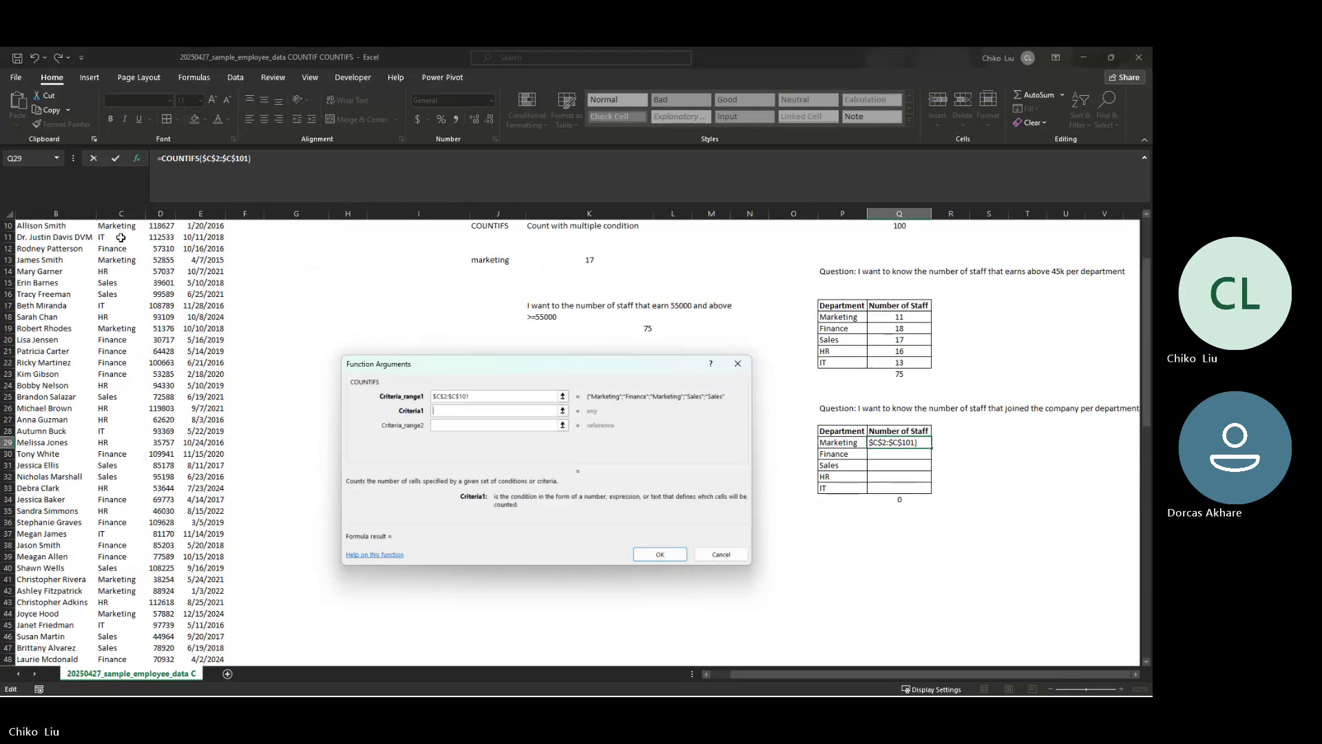
click(854, 444)
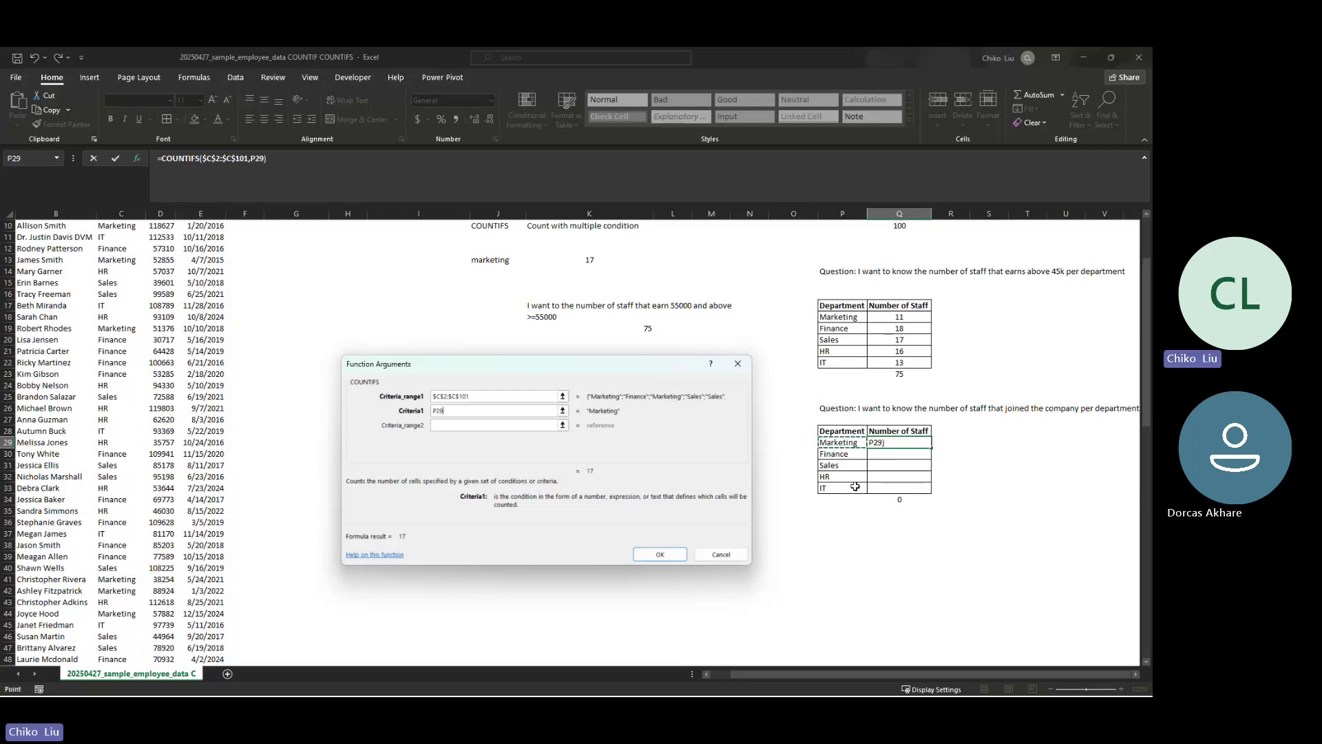
key(F4)
key(F4)
Set the second COUNTIFS criteria range to the joining dates, $E$2:$E$101
click(460, 425)
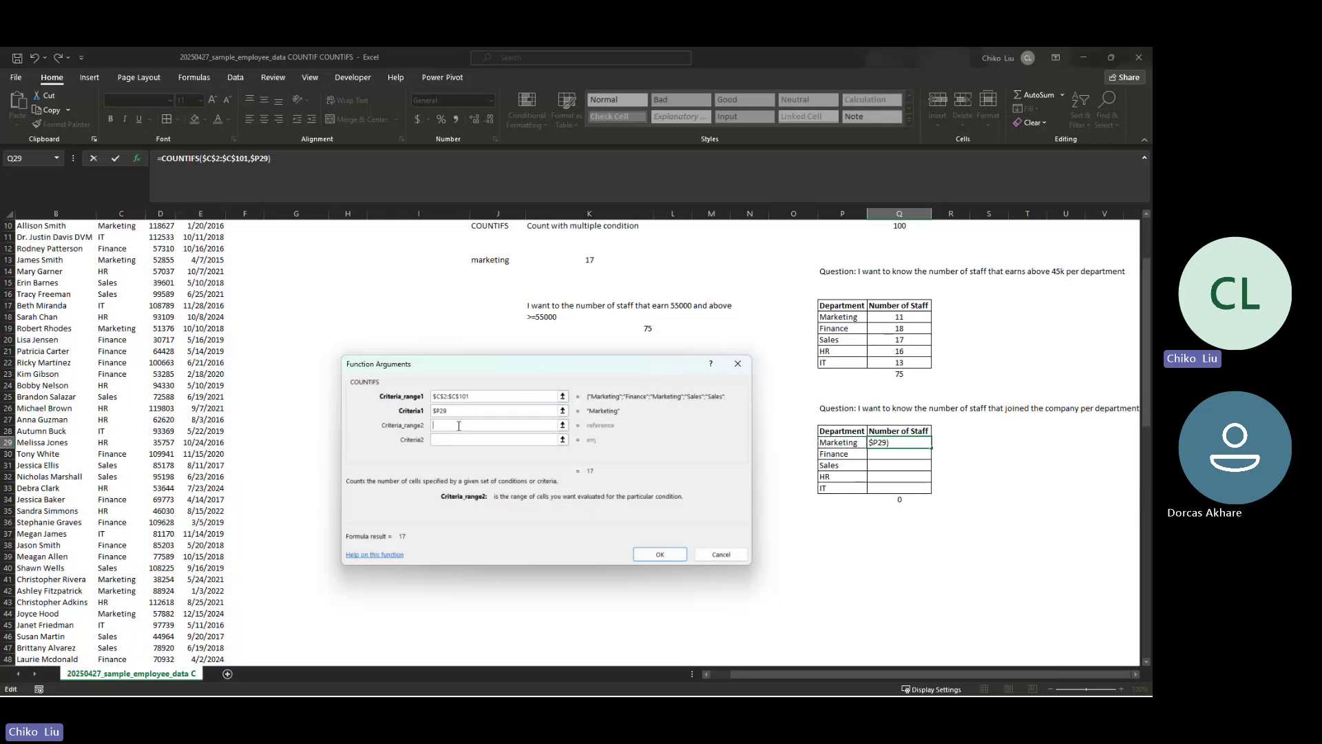
click(193, 261)
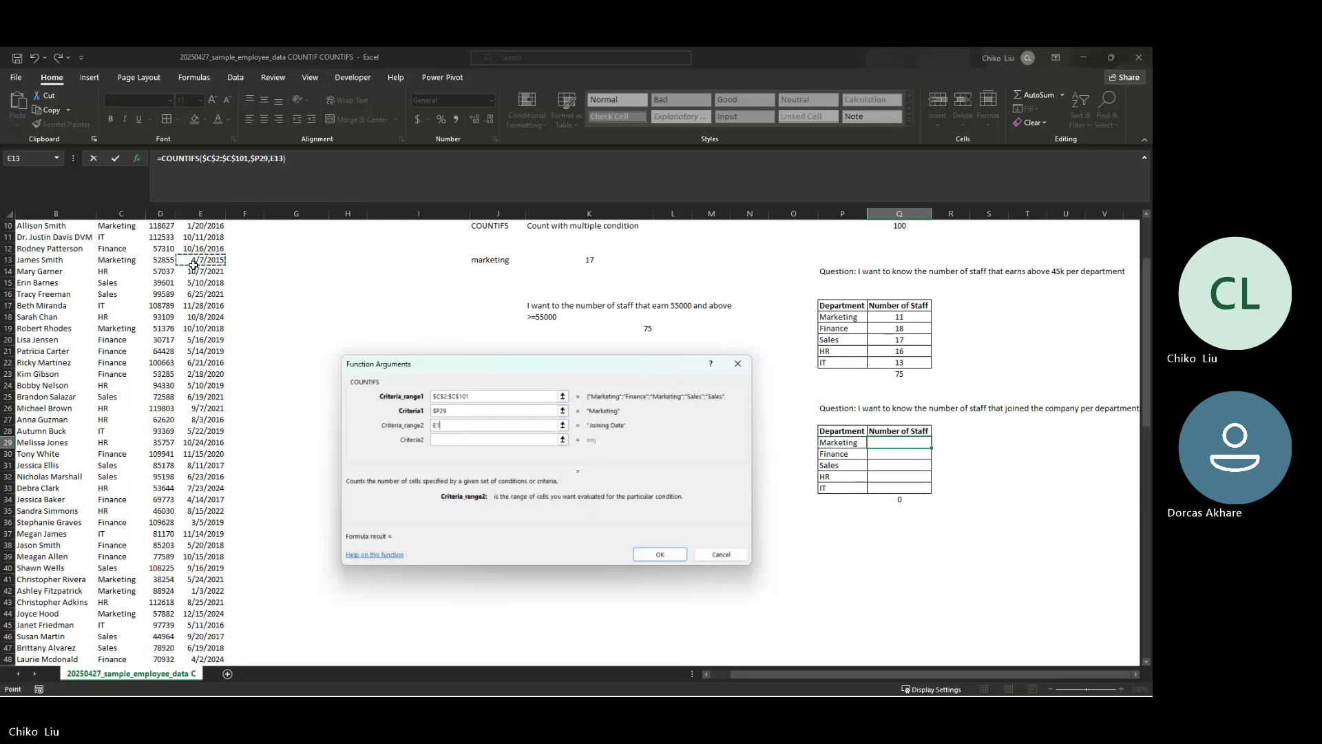
key(ctrl+Up)
key(ctrl+Down)
key(ctrl+shift+Up)
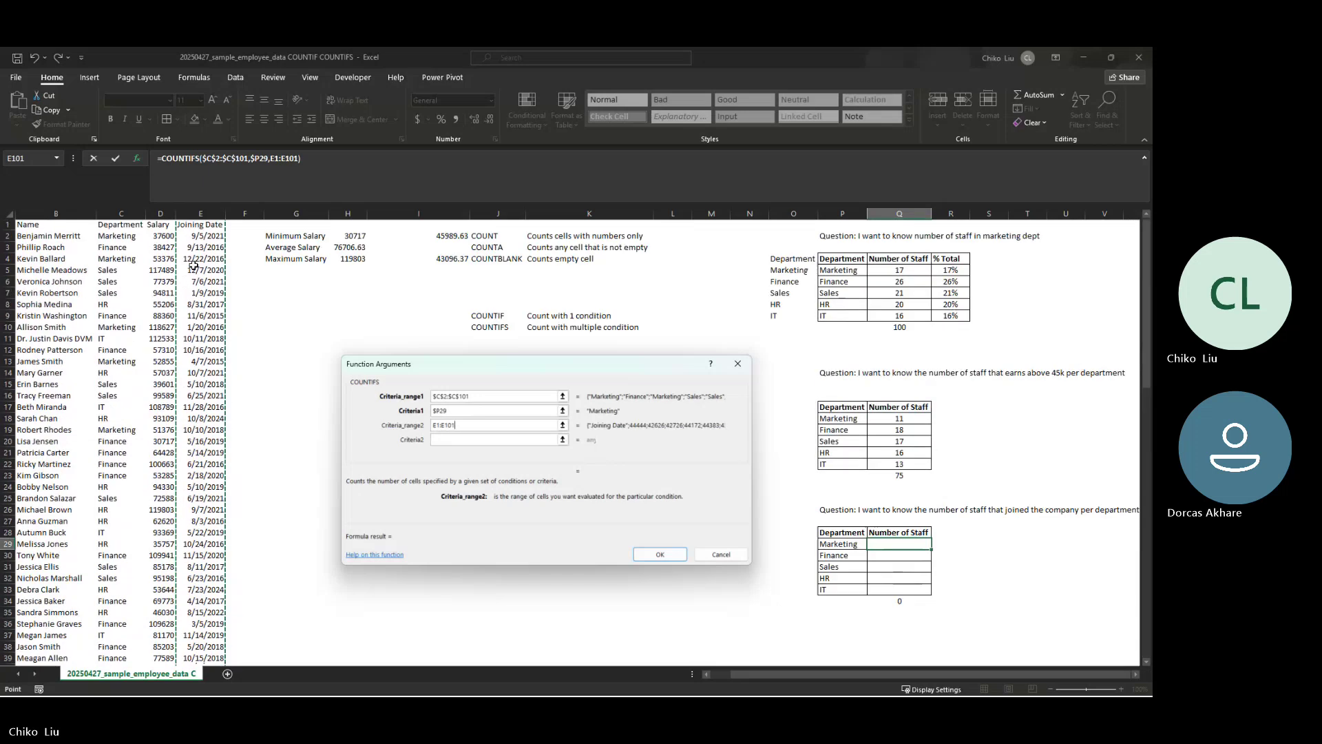
key(shift+Down)
key(F4)
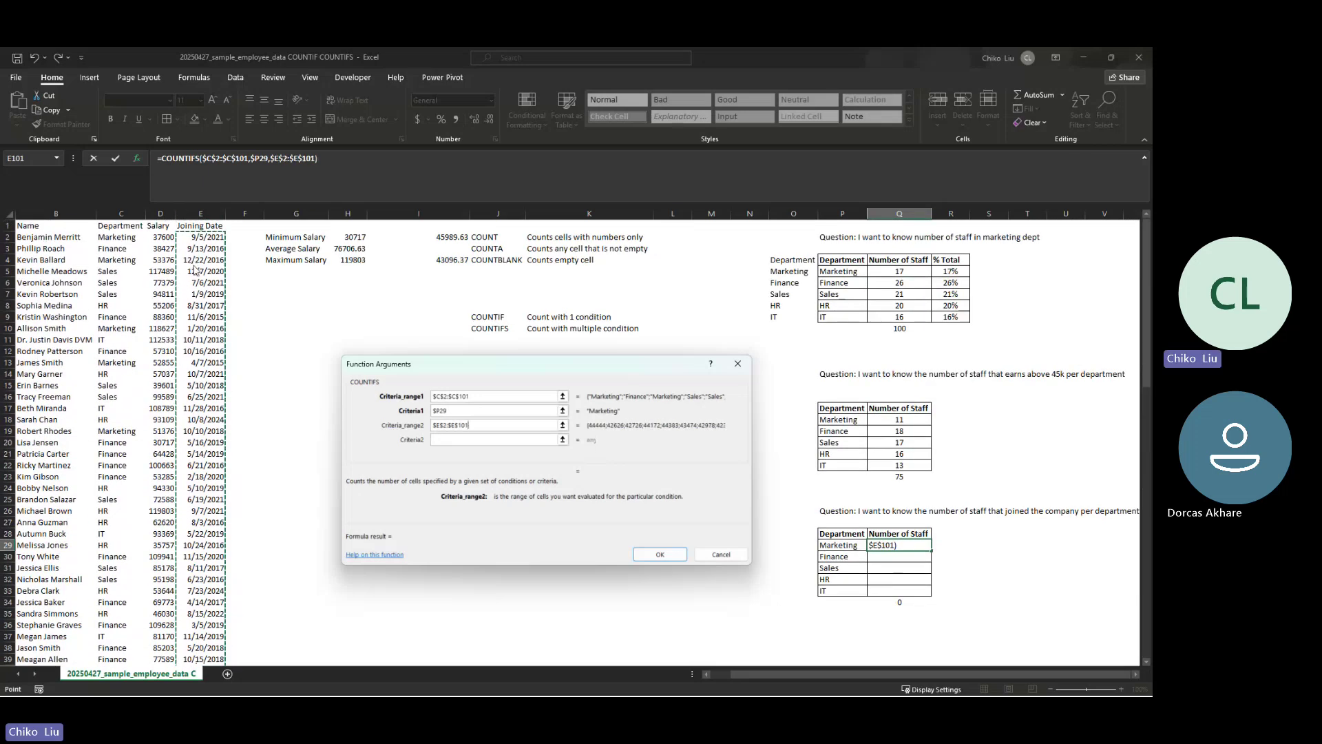
Set the second COUNTIFS criterion to ">1/1/2018" and apply the function in Q29
key(Tab)
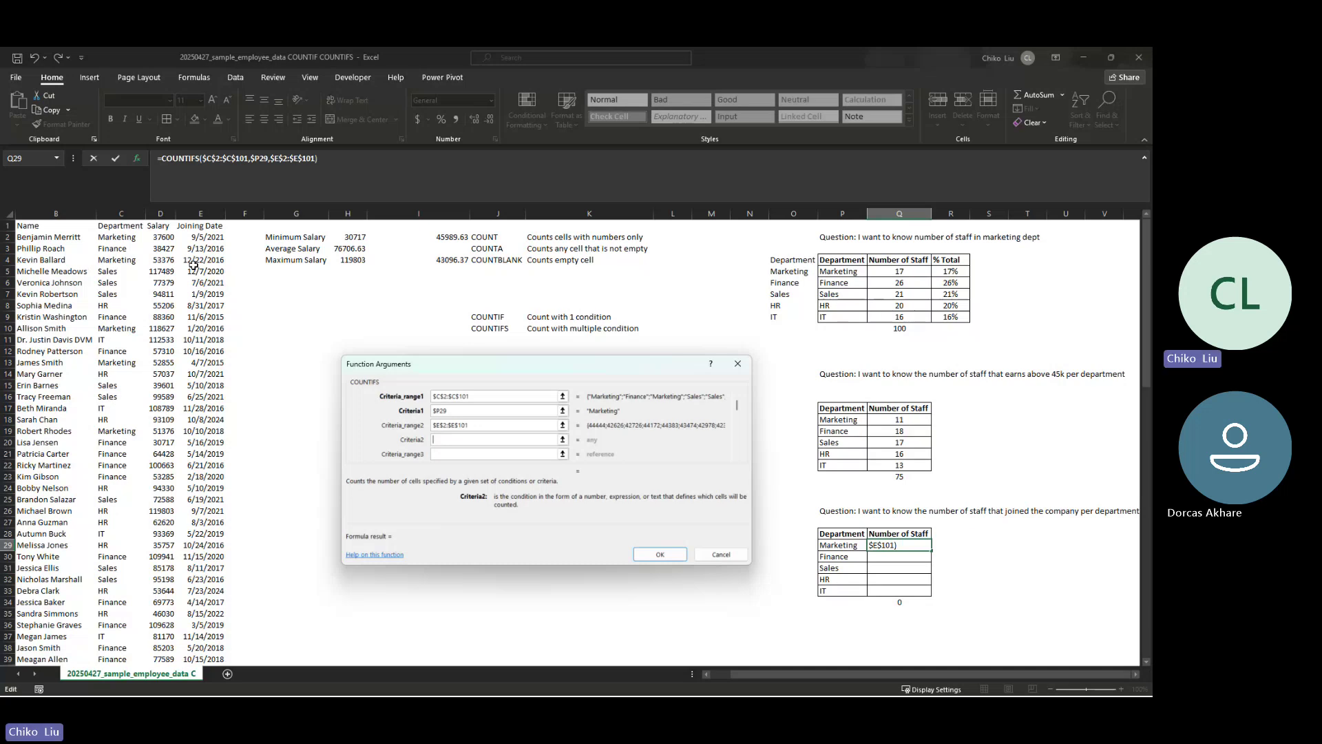
text(>1/1/2018)
key(Tab)
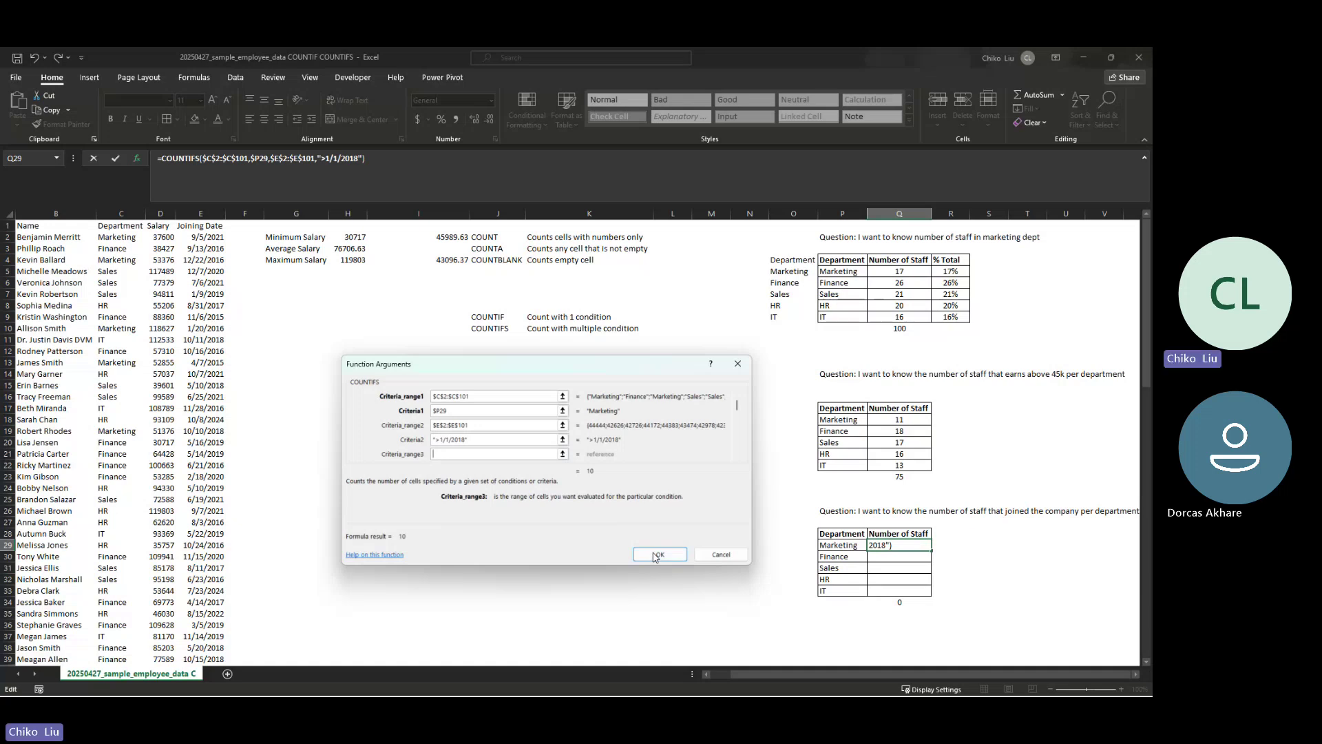
click(329, 159)
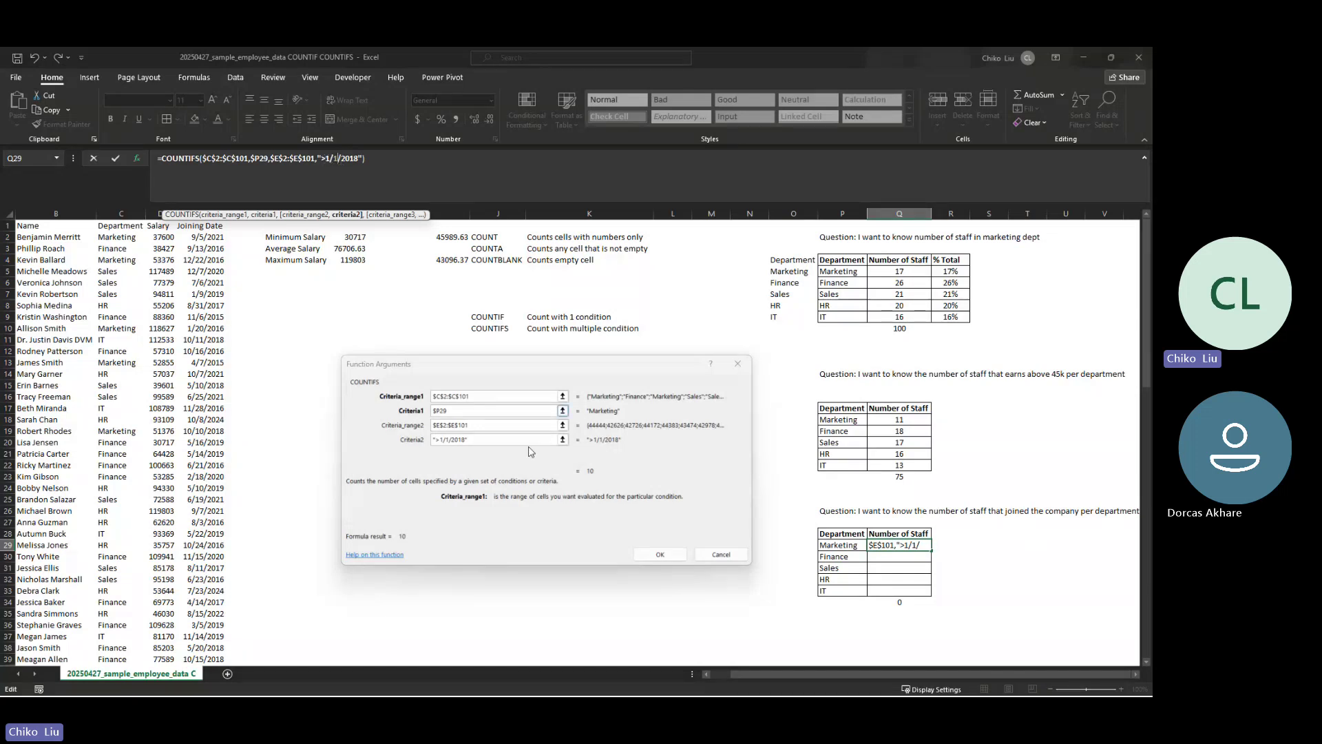
click(650, 557)
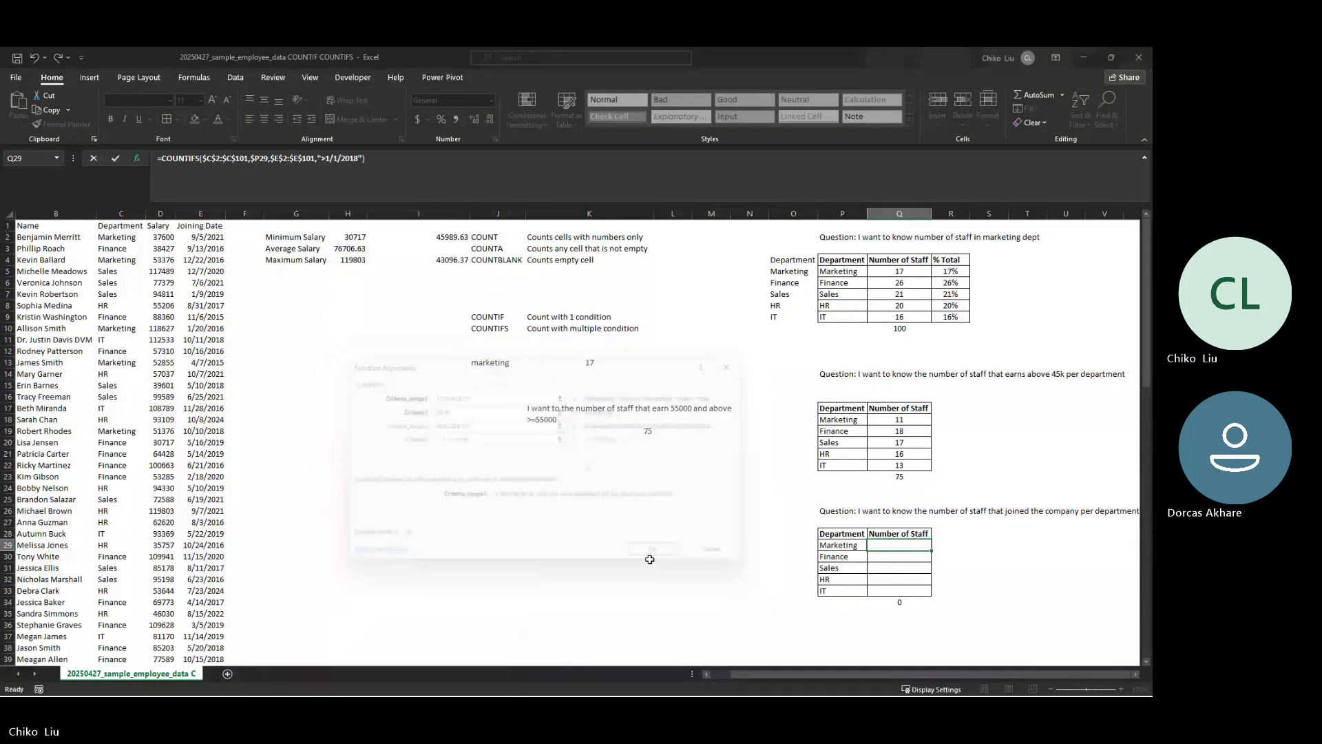
Fill the Q29 COUNTIFS formula down through Q33 for the remaining departments and check the total formula in Q34
drag(931, 550, 919, 595)
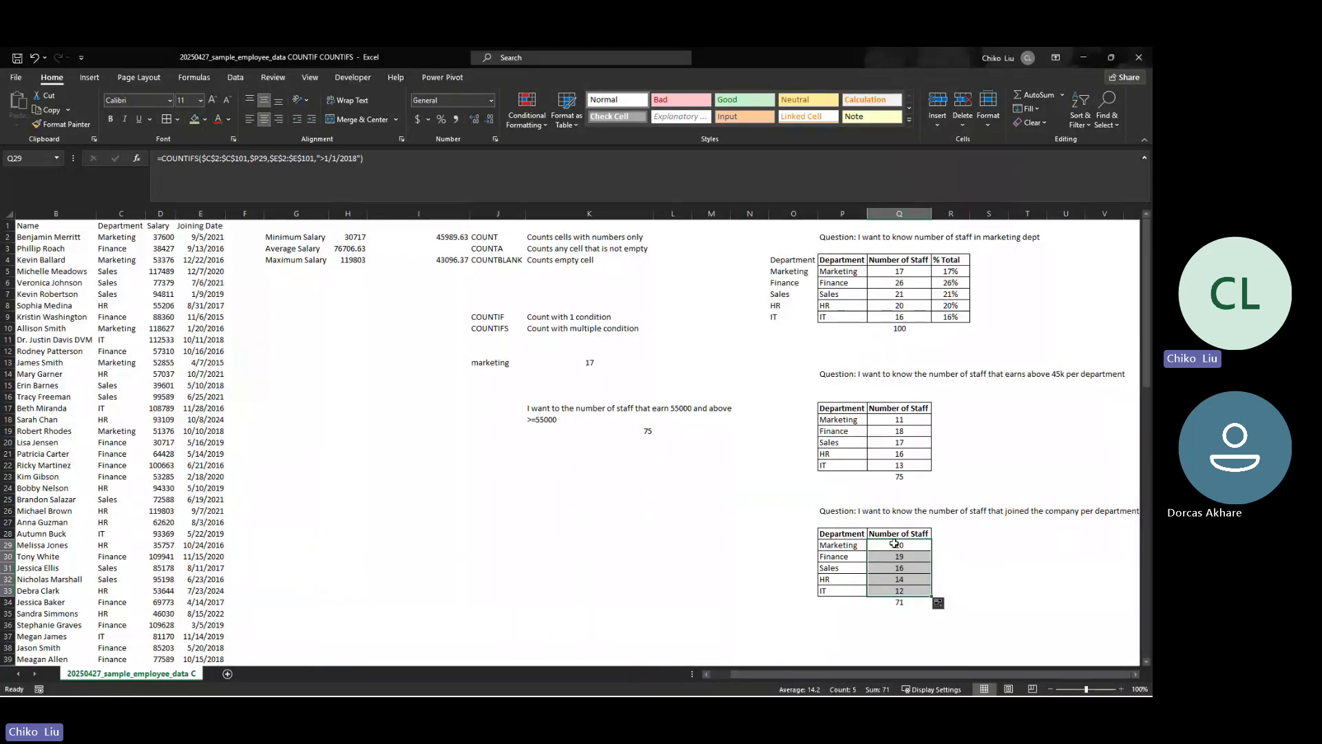
click(899, 603)
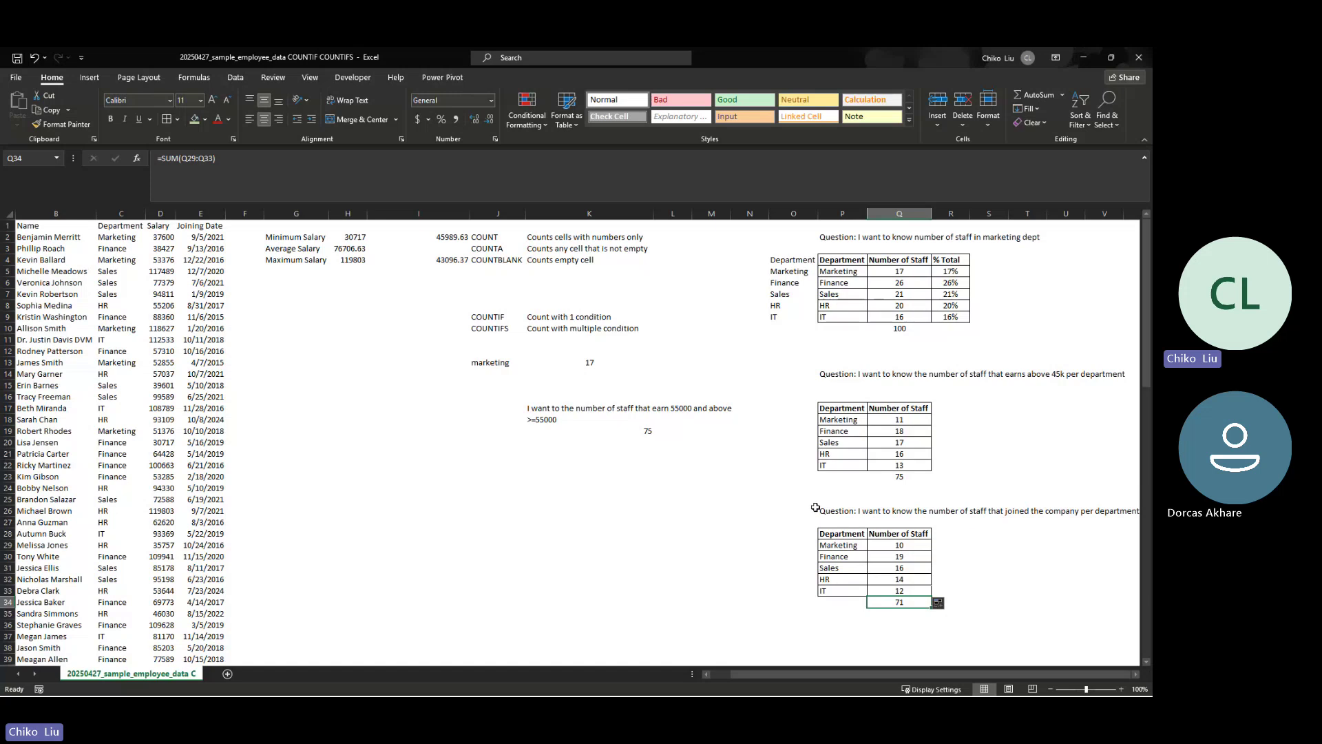
click(921, 536)
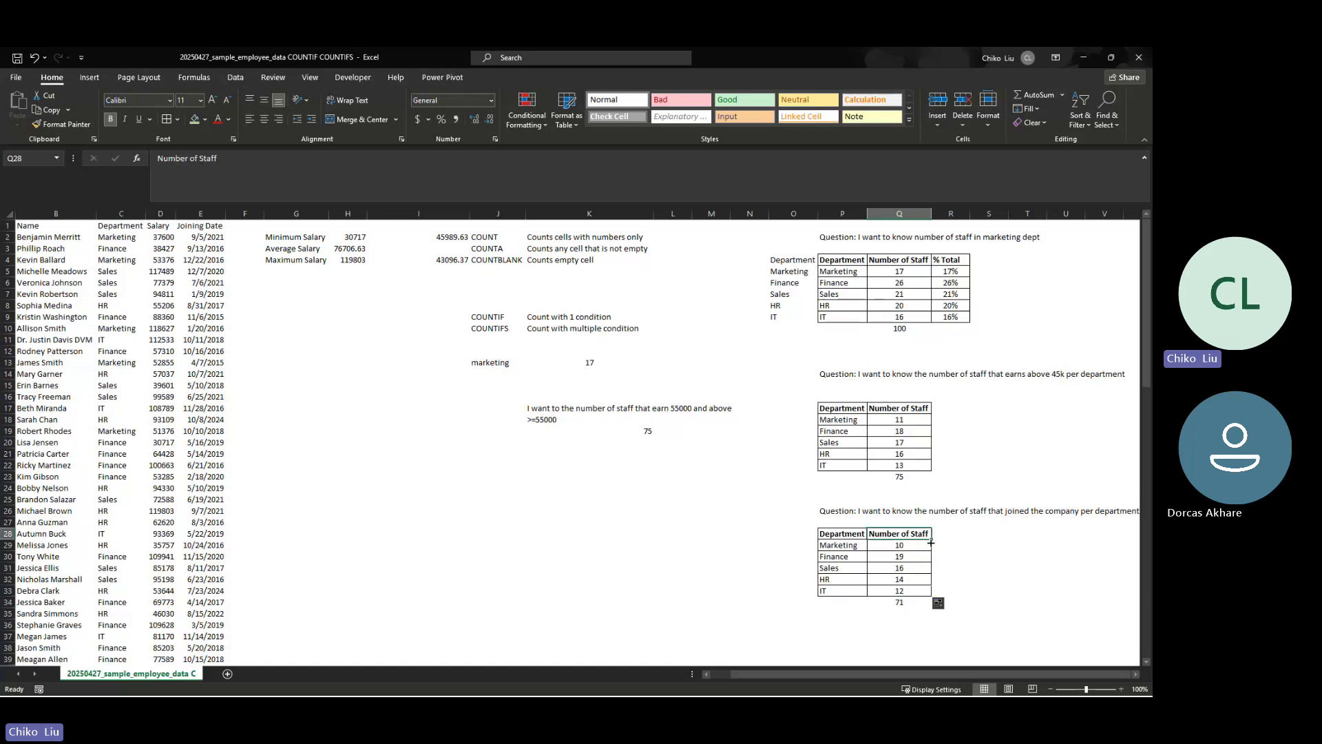
Enter =YEAR(E2) in N28 and move that formula cell to F2, beside the first joining date
click(761, 538)
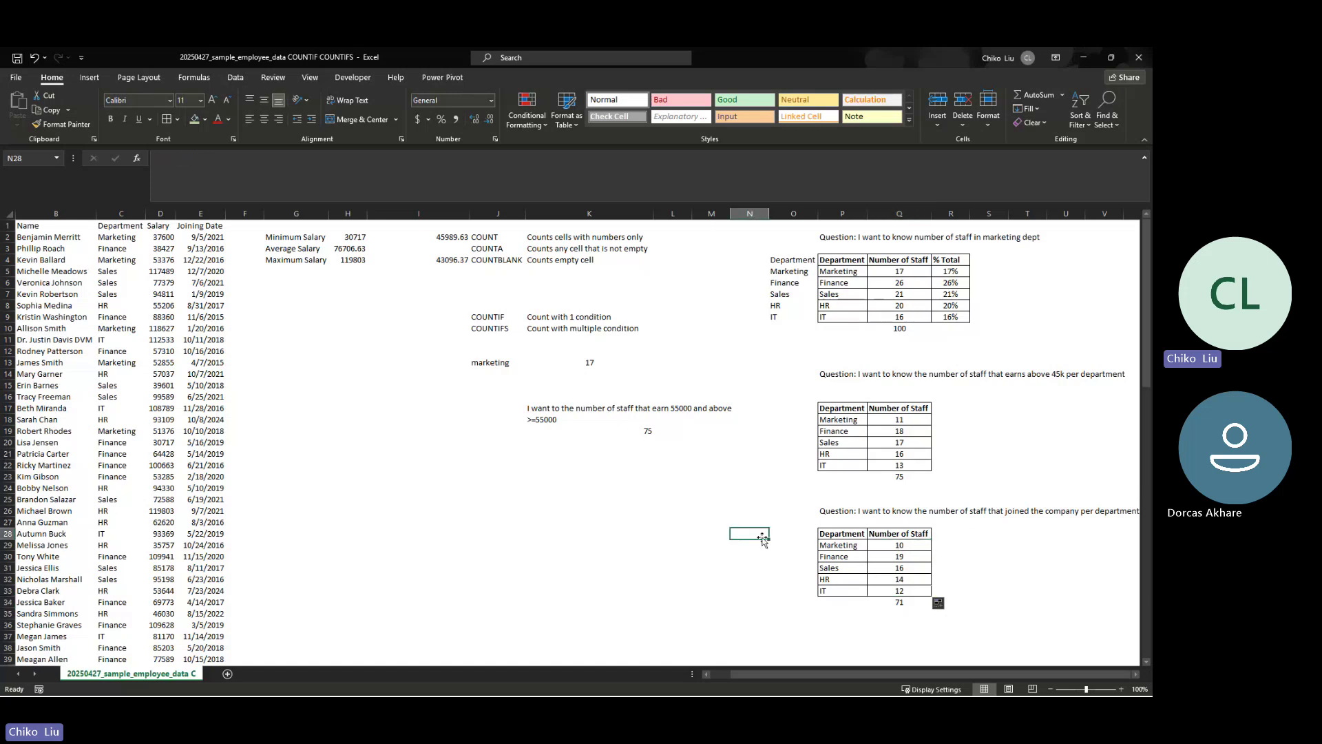
text(=yea)
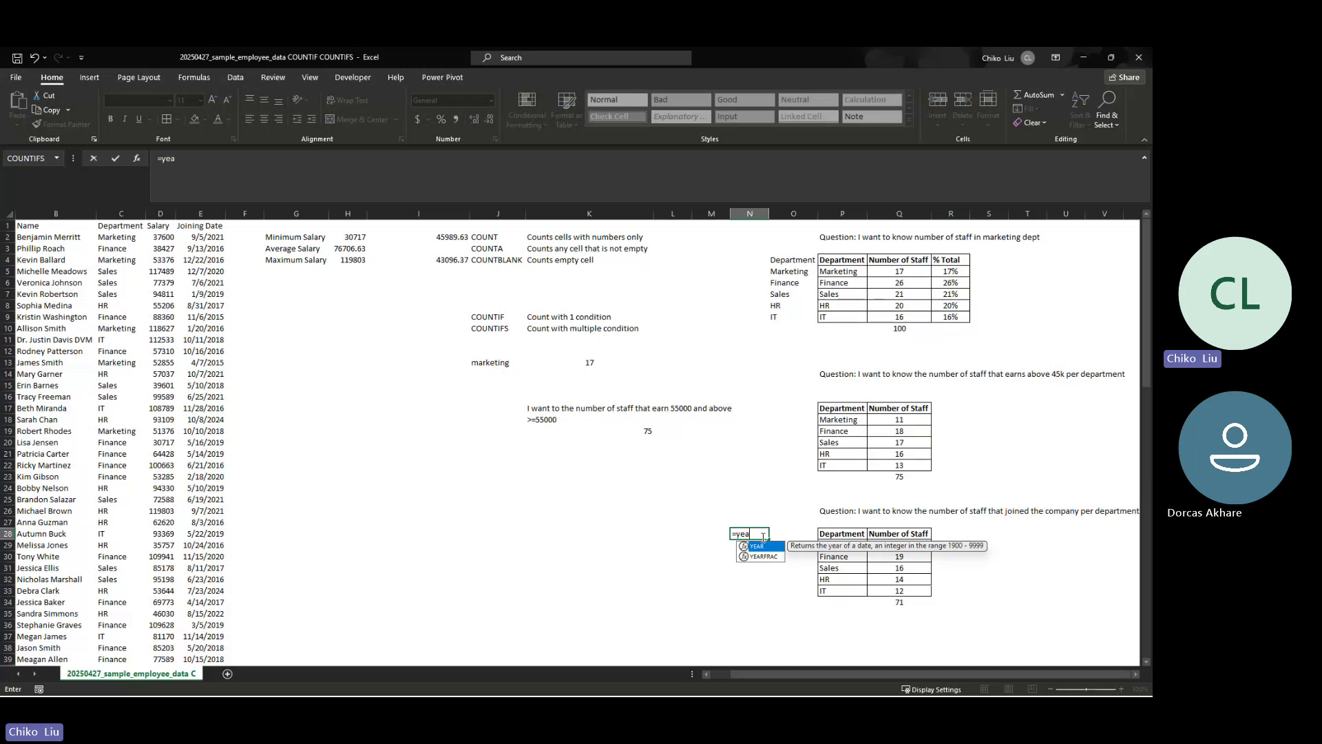
text(r)
key(Tab)
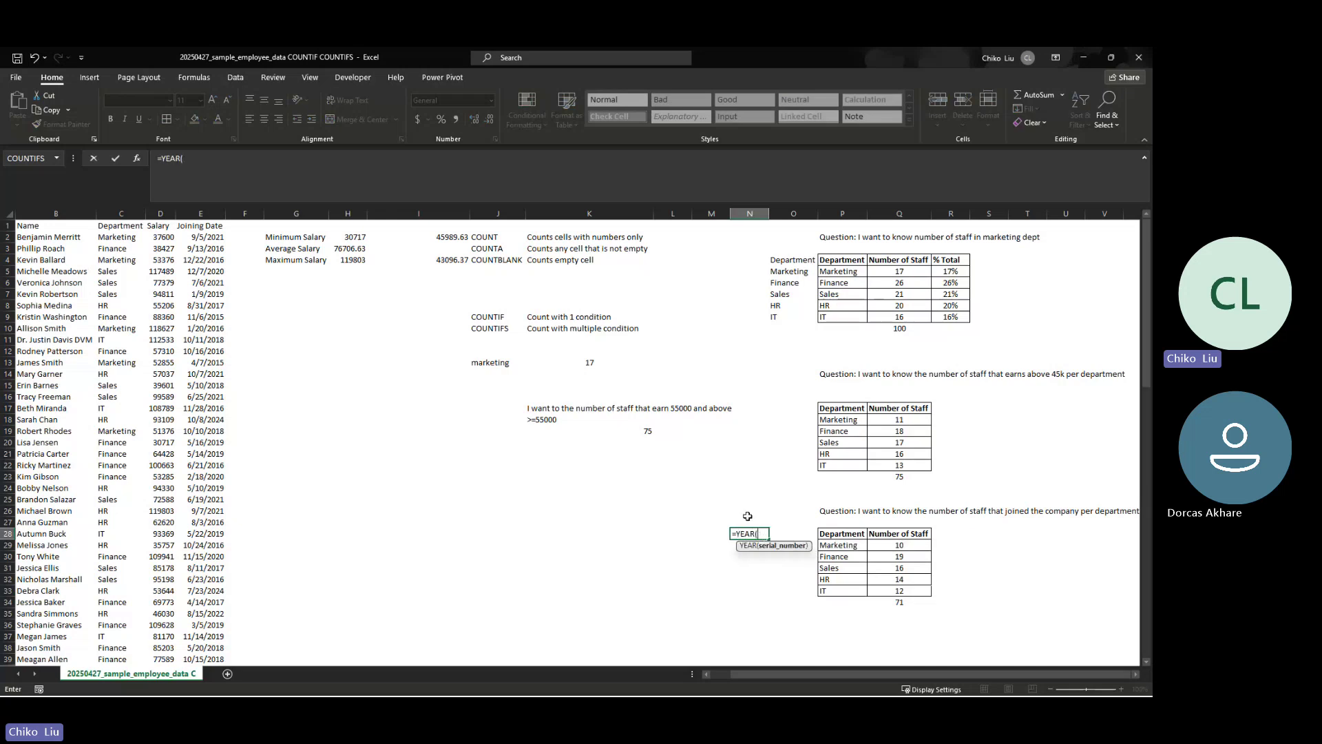
click(186, 235)
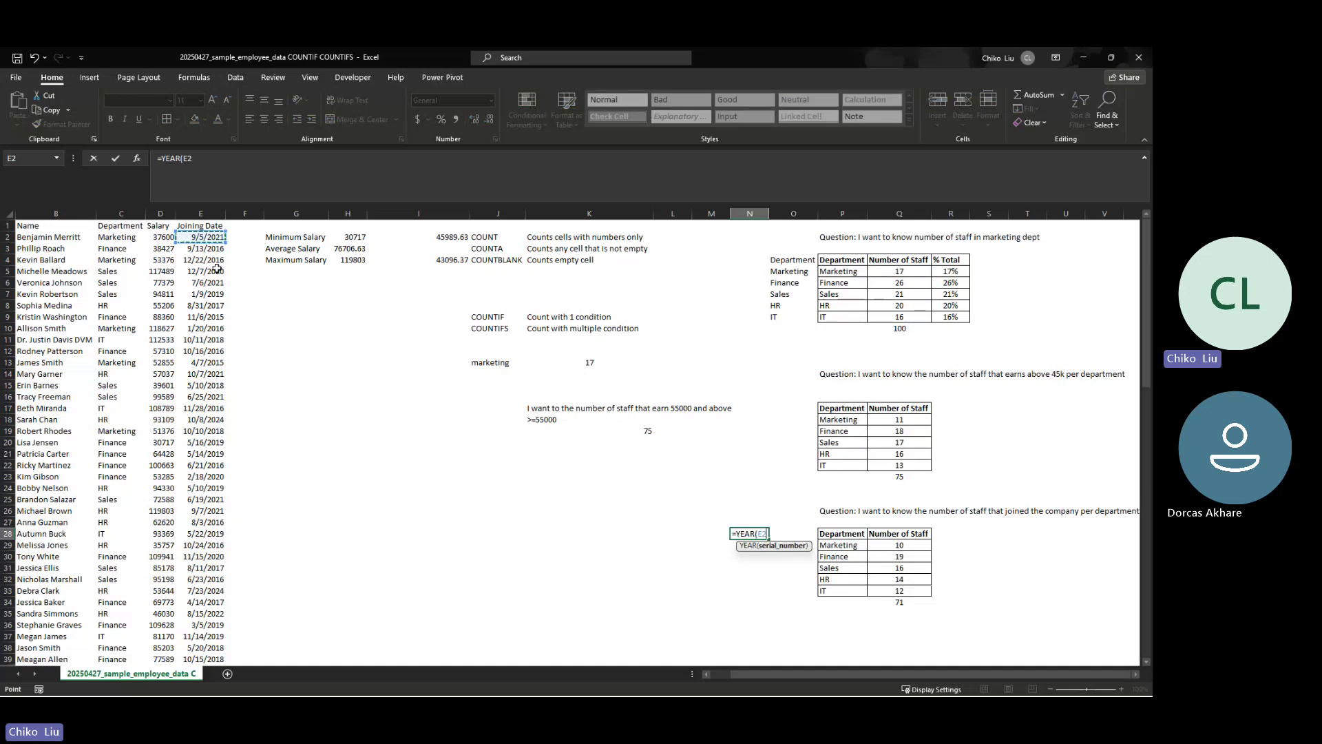
key(ctrl+Return)
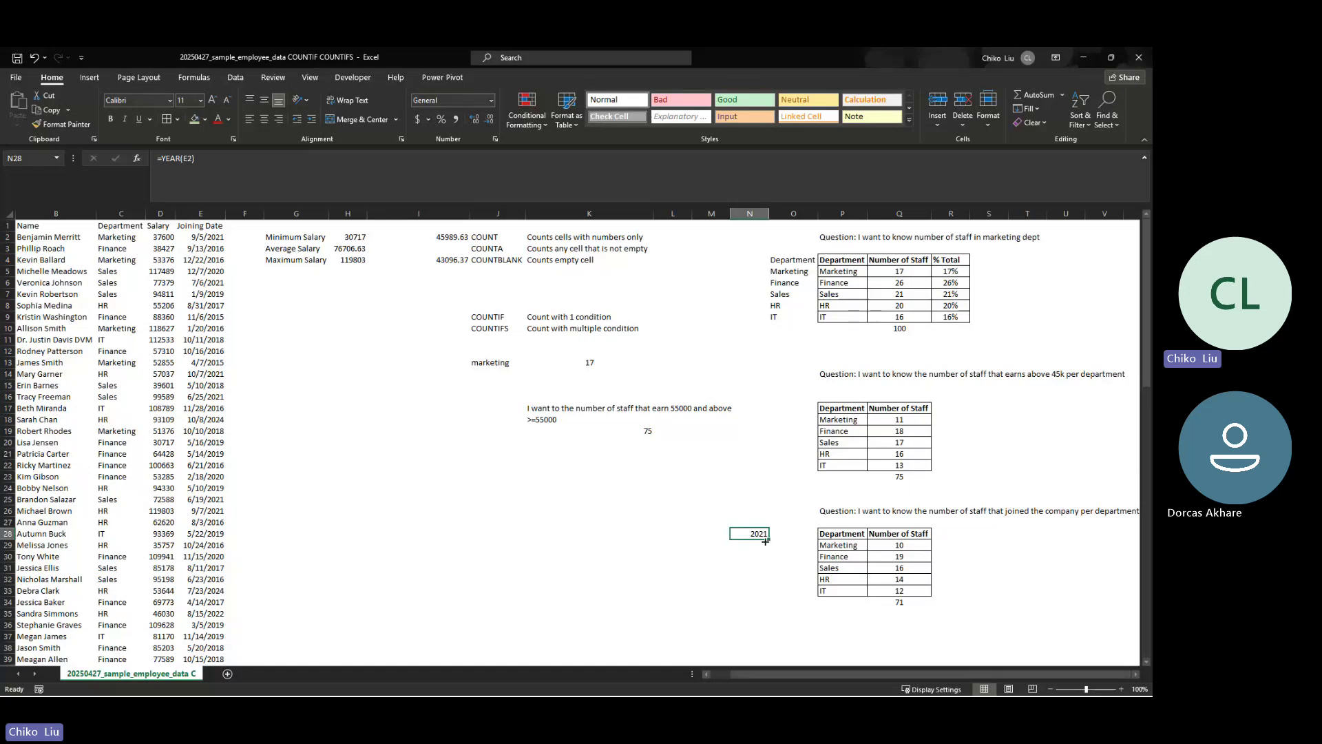
drag(766, 541, 241, 238)
Enter the header "extract year" in F1 and fit column F's width to its contents
click(240, 228)
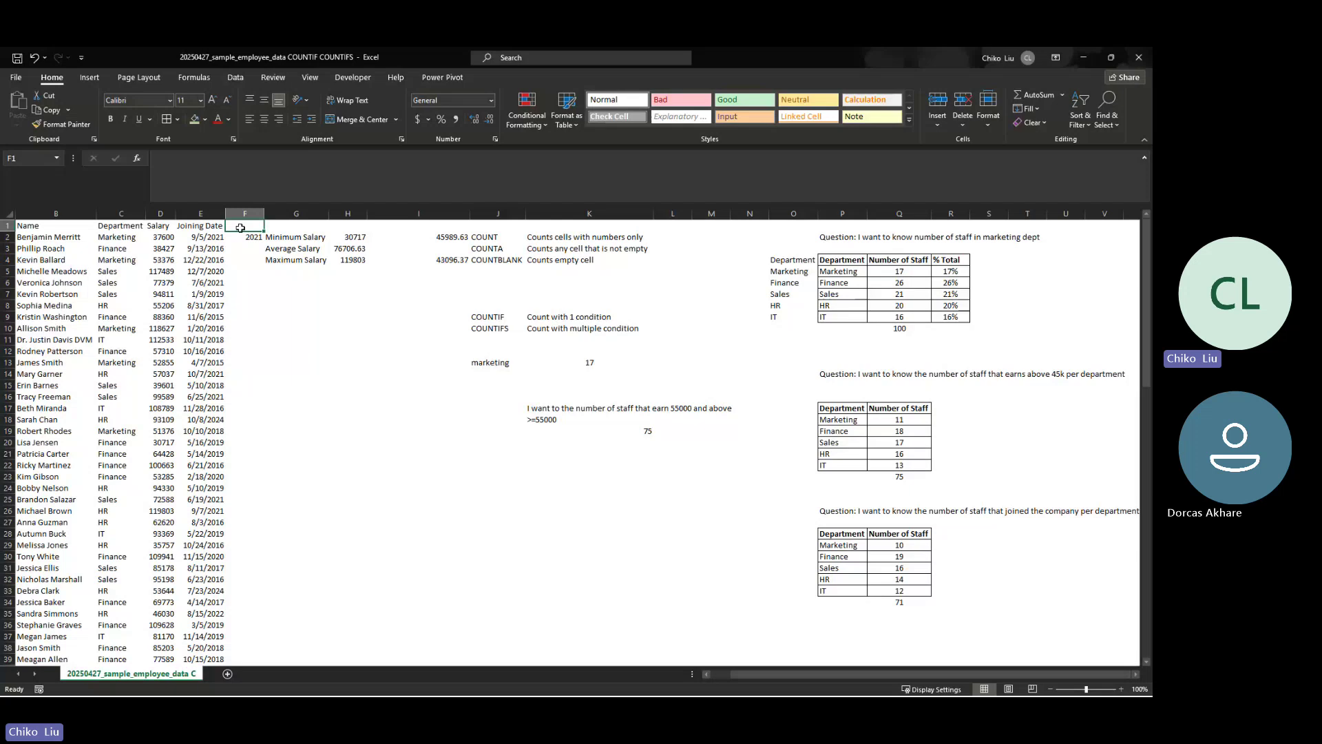
text(extra)
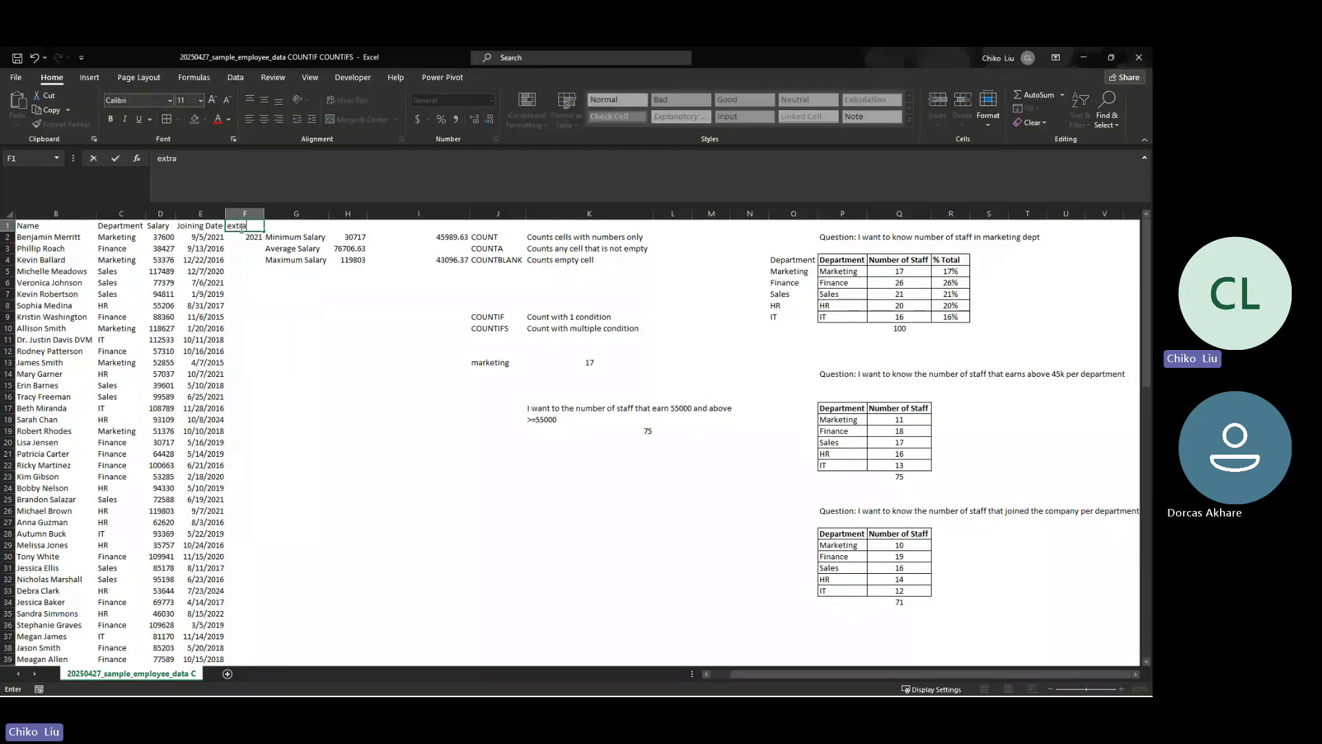
text(xtYeaR)
key(BackSpace)
key(BackSpace)
key(BackSpace)
key(BackSpace)
key(BackSpace)
text(t year)
key(Return)
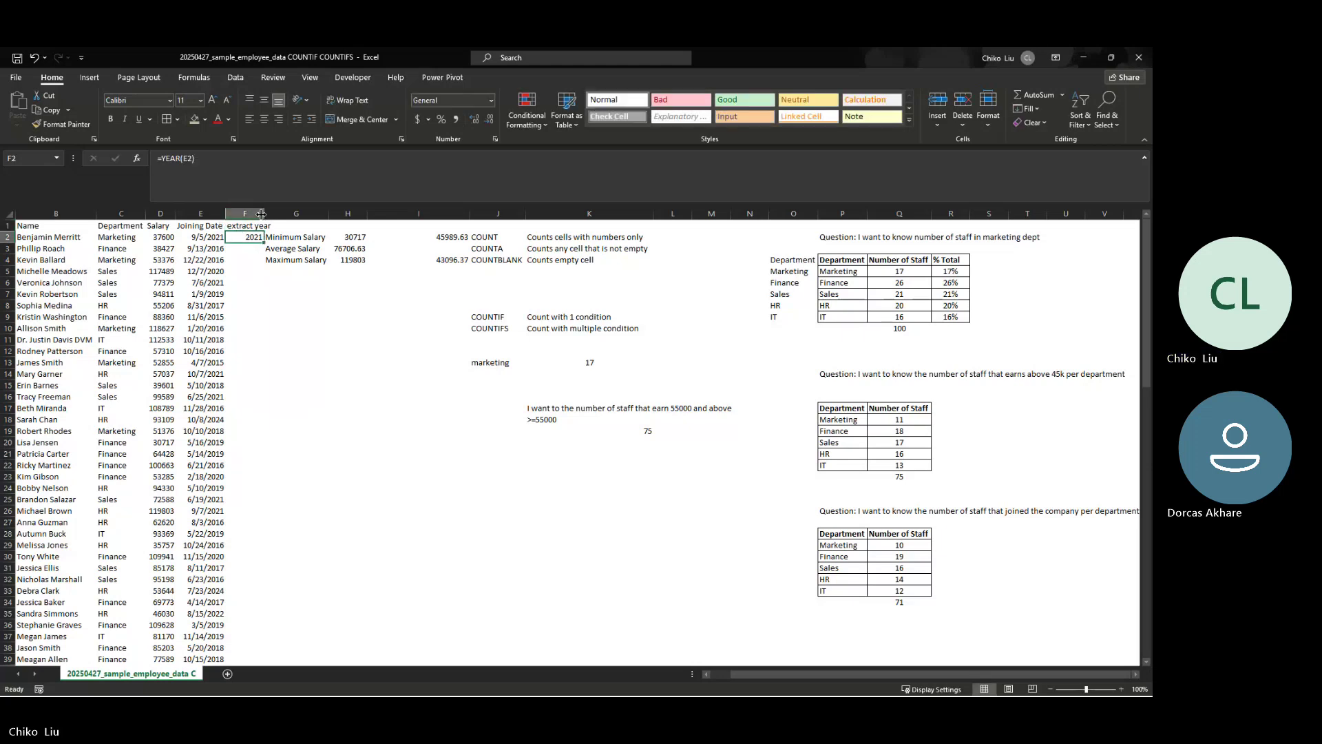
double_click(263, 213)
Insert a blank column G before the column holding the Minimum, Average and Maximum Salary labels
click(286, 211)
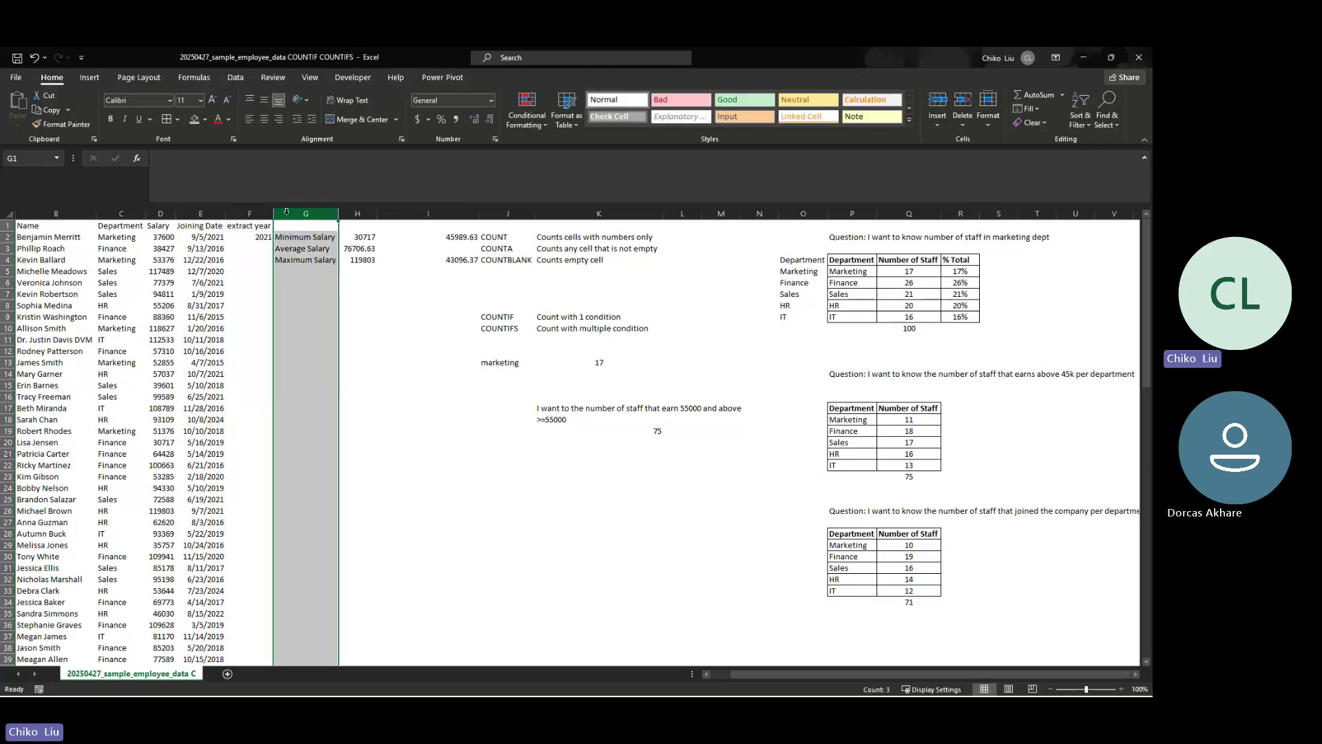
right_click(287, 211)
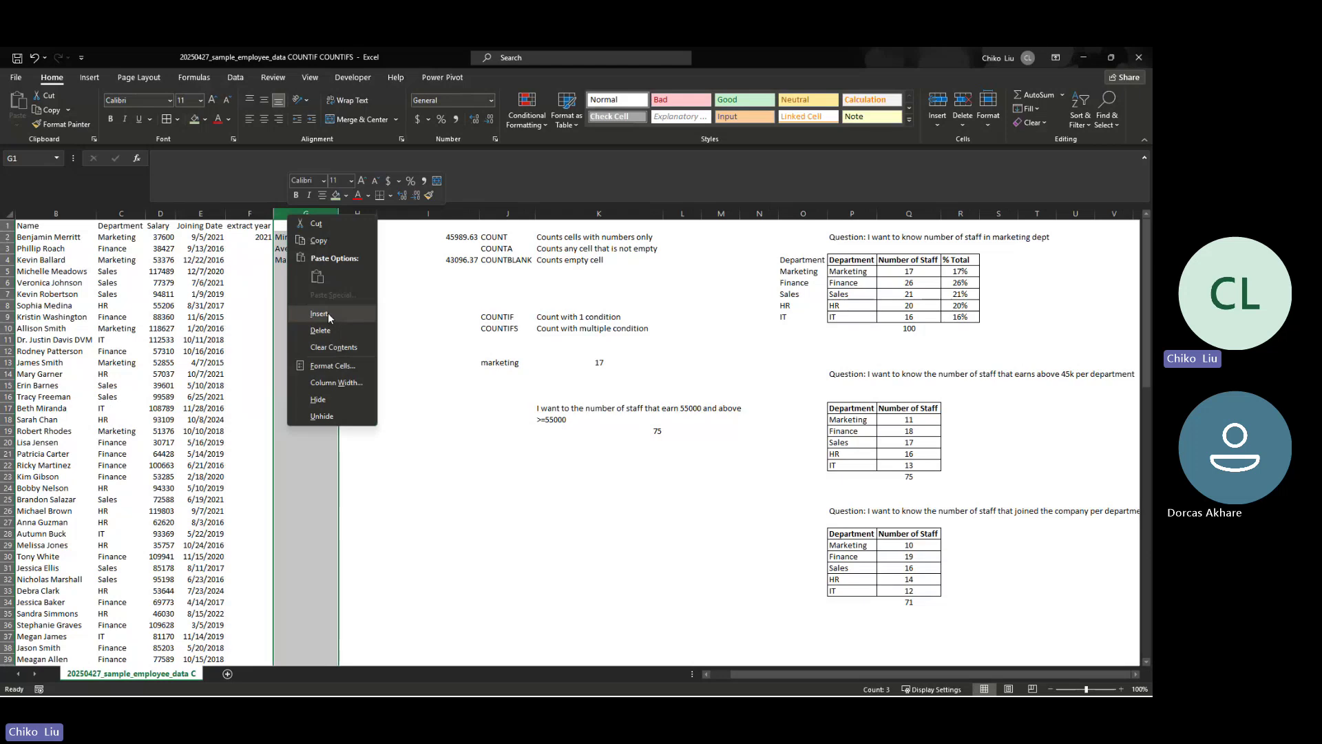
click(326, 312)
Fill the YEAR formula in F2 down the "extract year" column for all employees and check where it ends
click(261, 237)
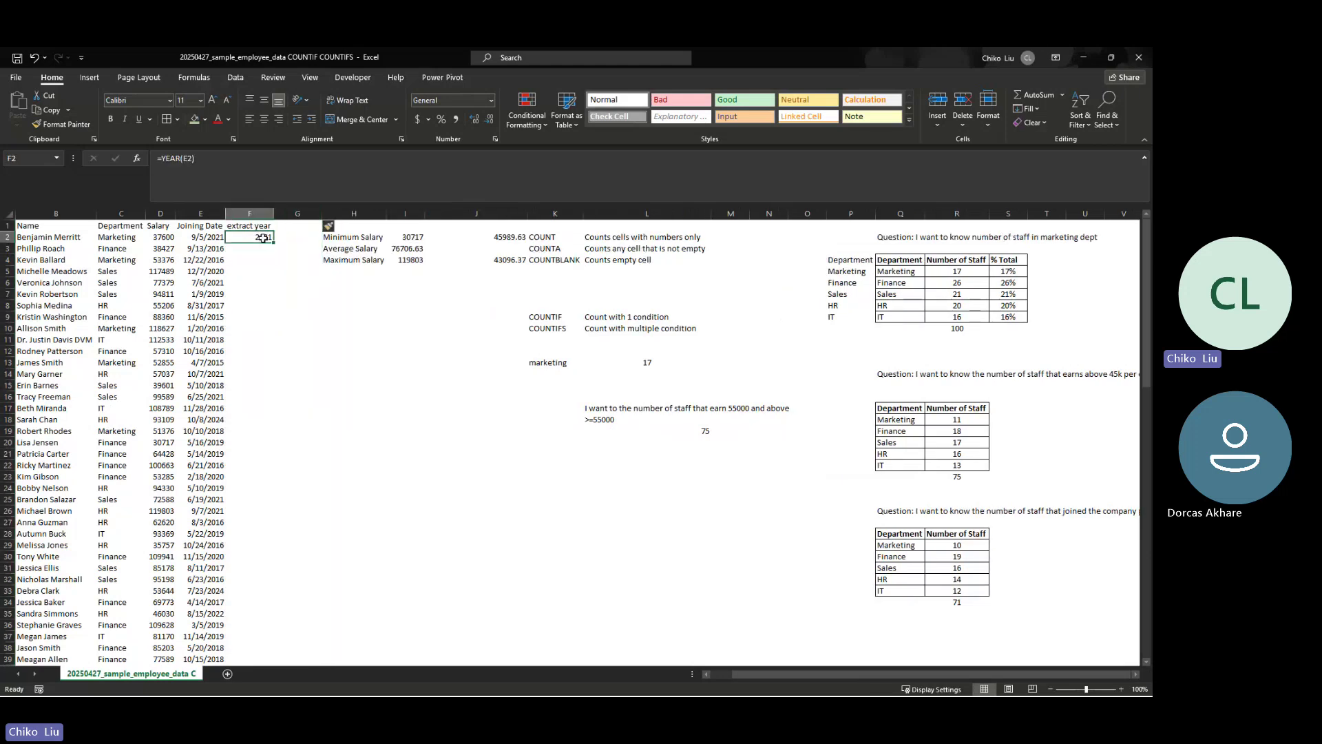
mouse_move(273, 244)
mouse_down()
mouse_move(267, 689)
mouse_move(189, 367)
mouse_move(218, 175)
mouse_move(228, 230)
mouse_move(274, 242)
mouse_up()
double_click(274, 242)
scroll(277, 319, down, 20)
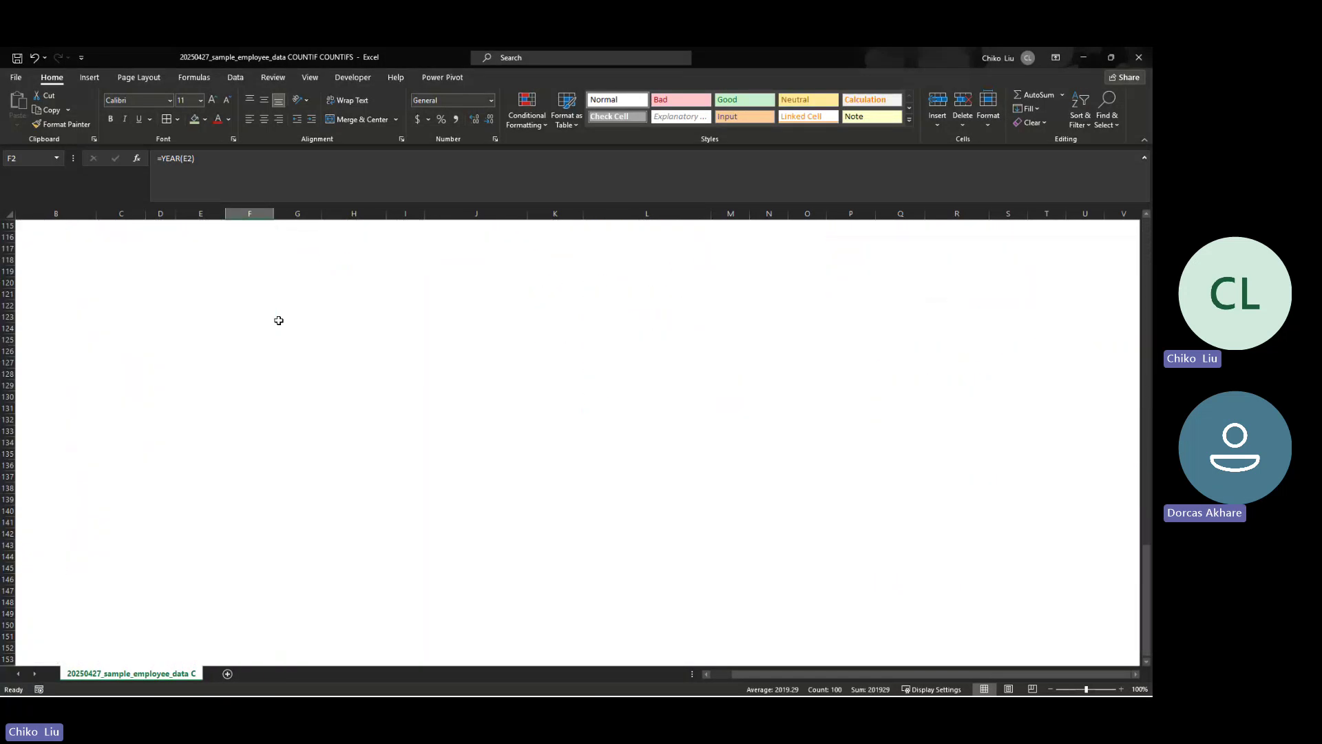
scroll(972, 551, up, 20)
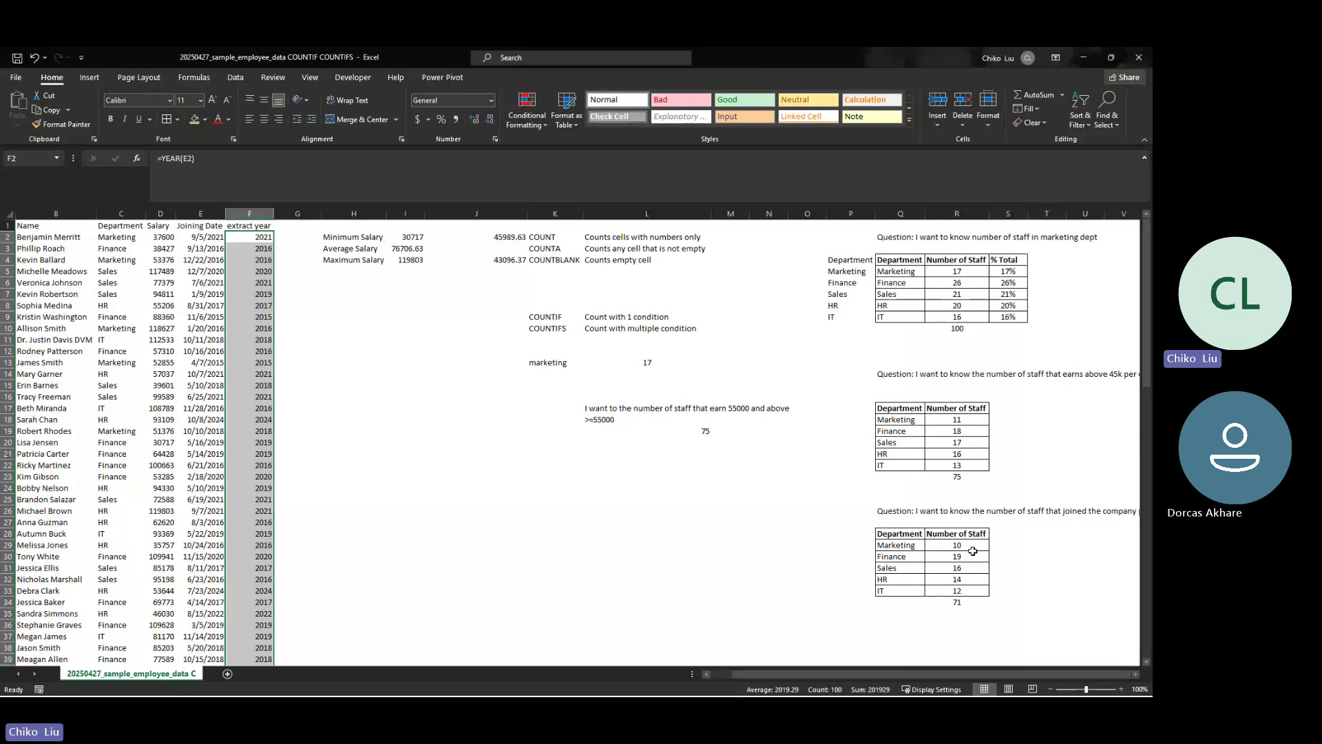
Try to wrap the second criteria range of R29's COUNTIFS in YEAR, as YEAR($E$2:$E$101)
click(972, 549)
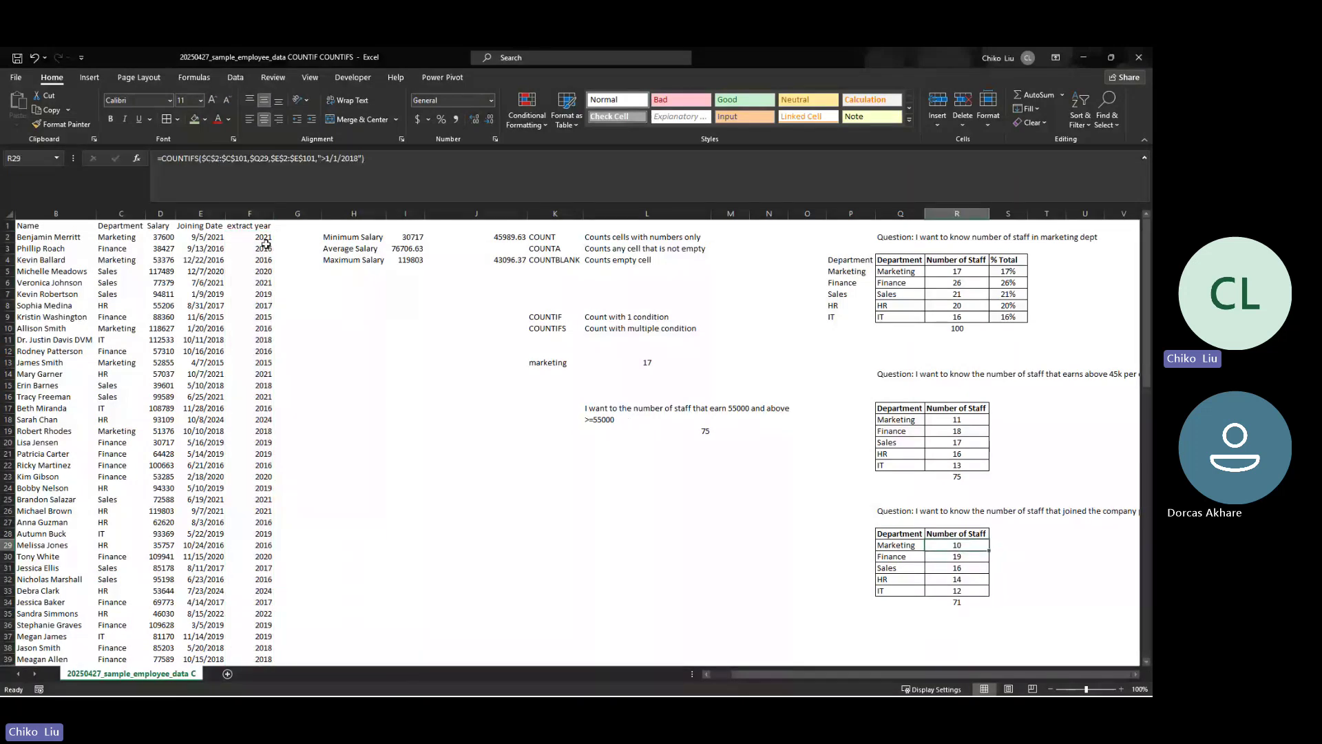
click(138, 162)
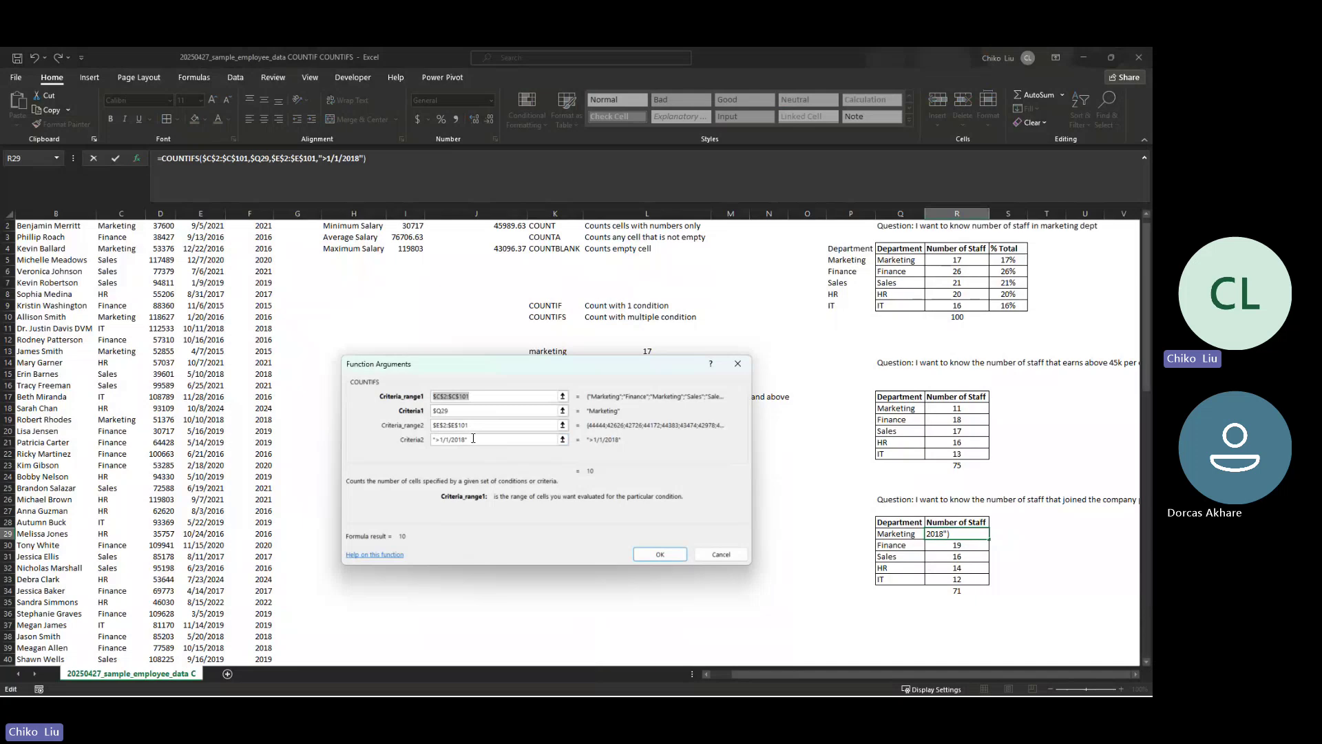
drag(470, 439, 425, 435)
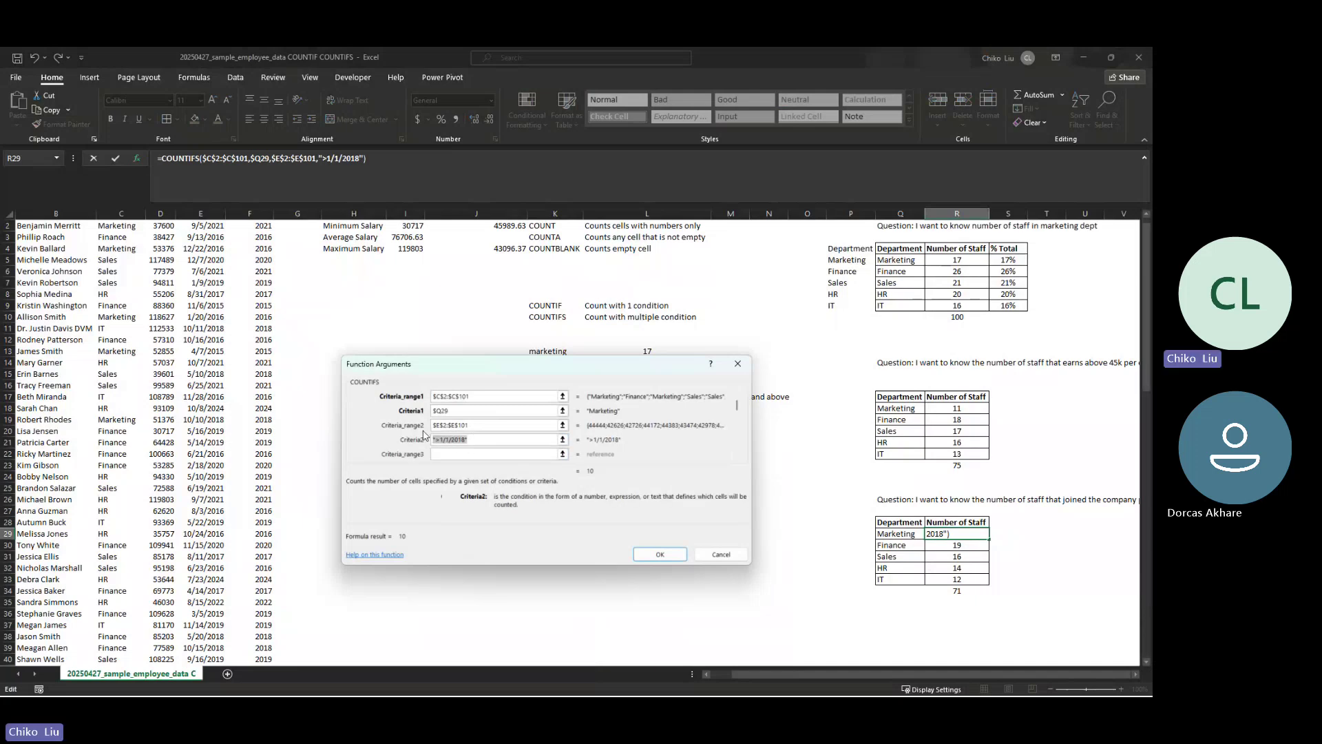
click(423, 434)
click(434, 425)
text(YEAR)
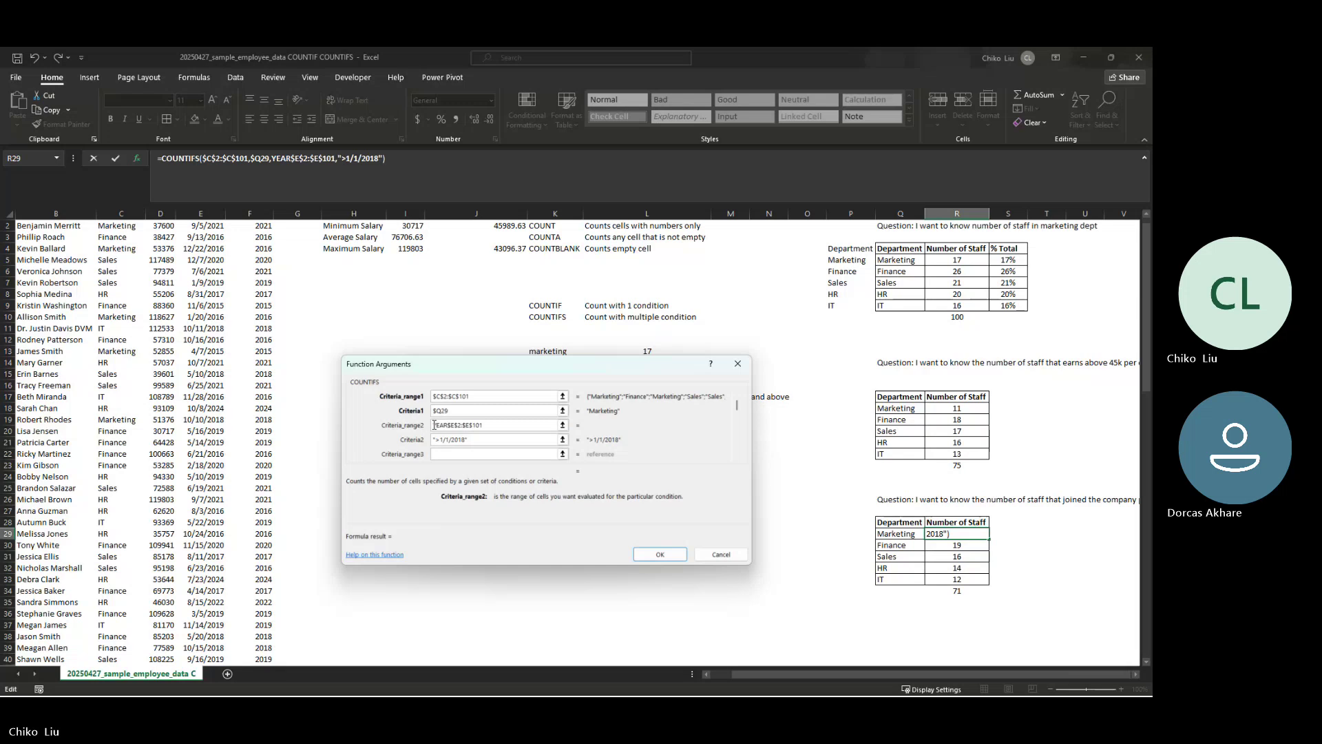
text(()
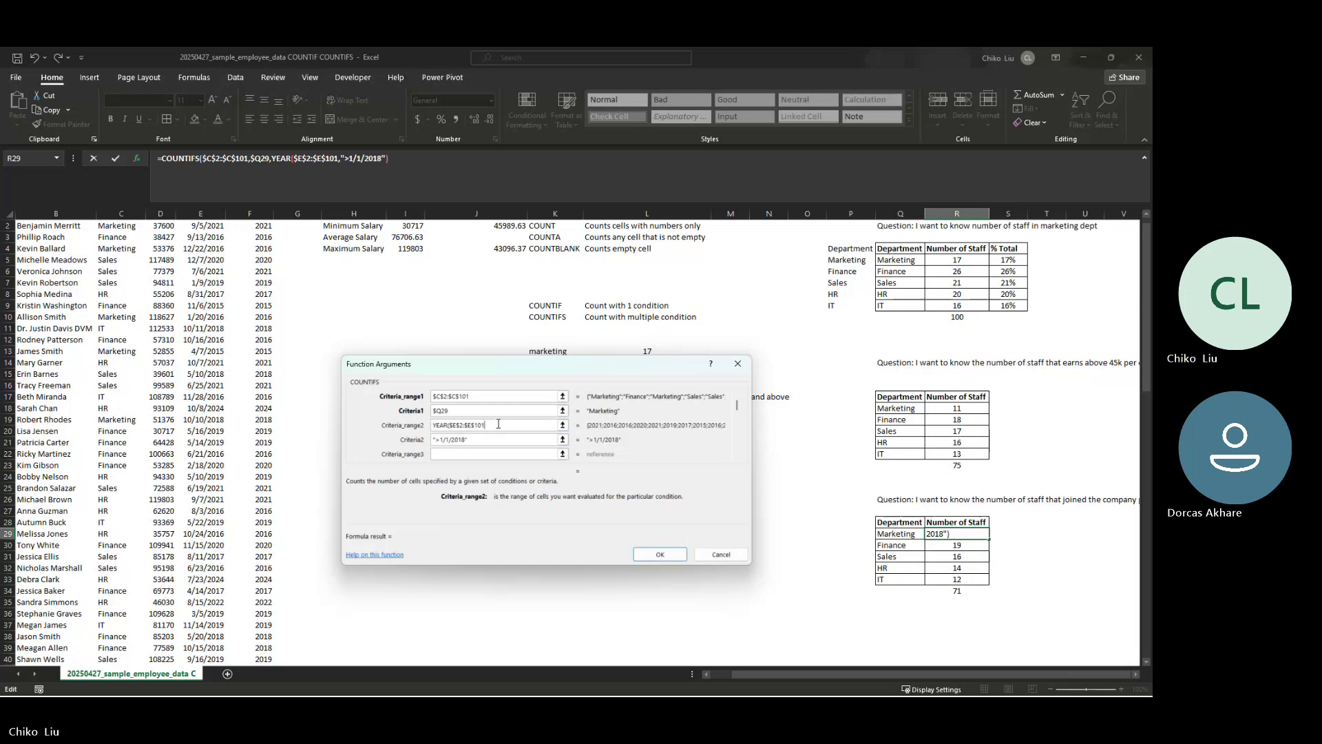
text())
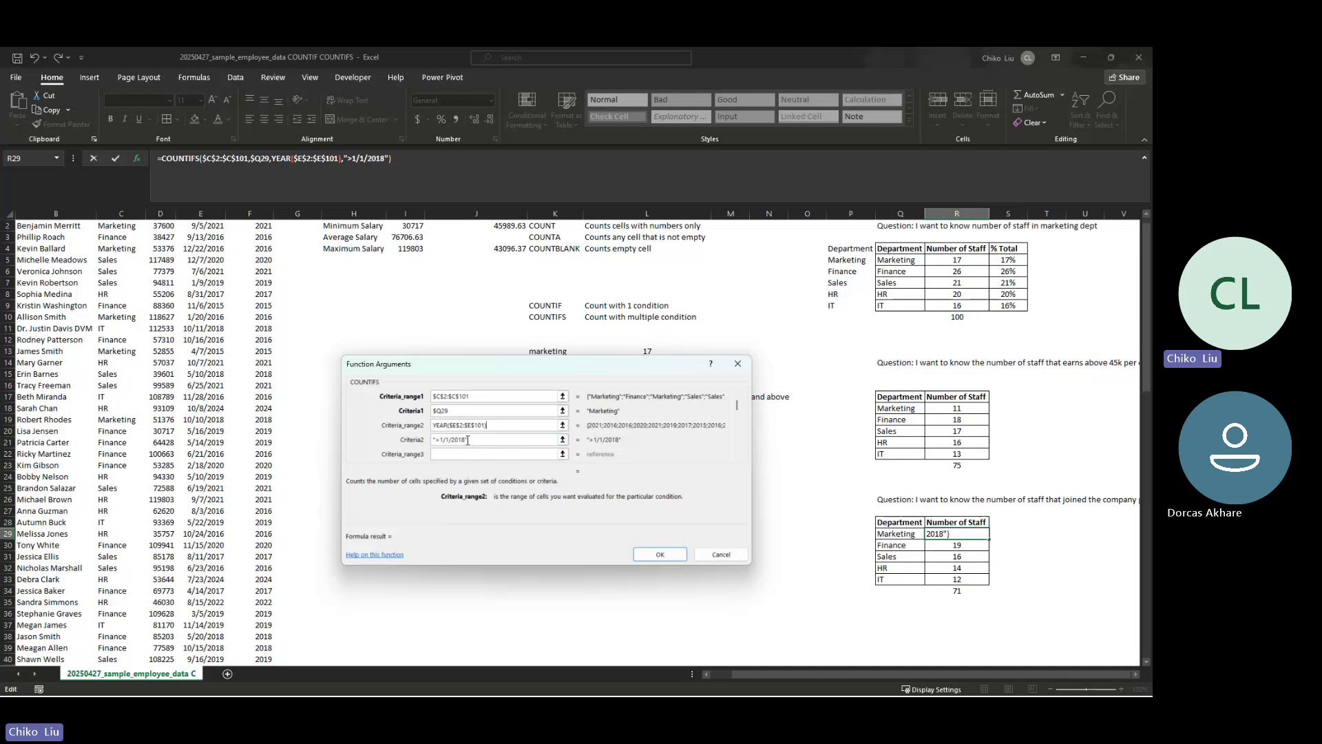
Set the second criterion of R29's COUNTIFS to ">=2018" and try to apply the function
drag(468, 441, 425, 445)
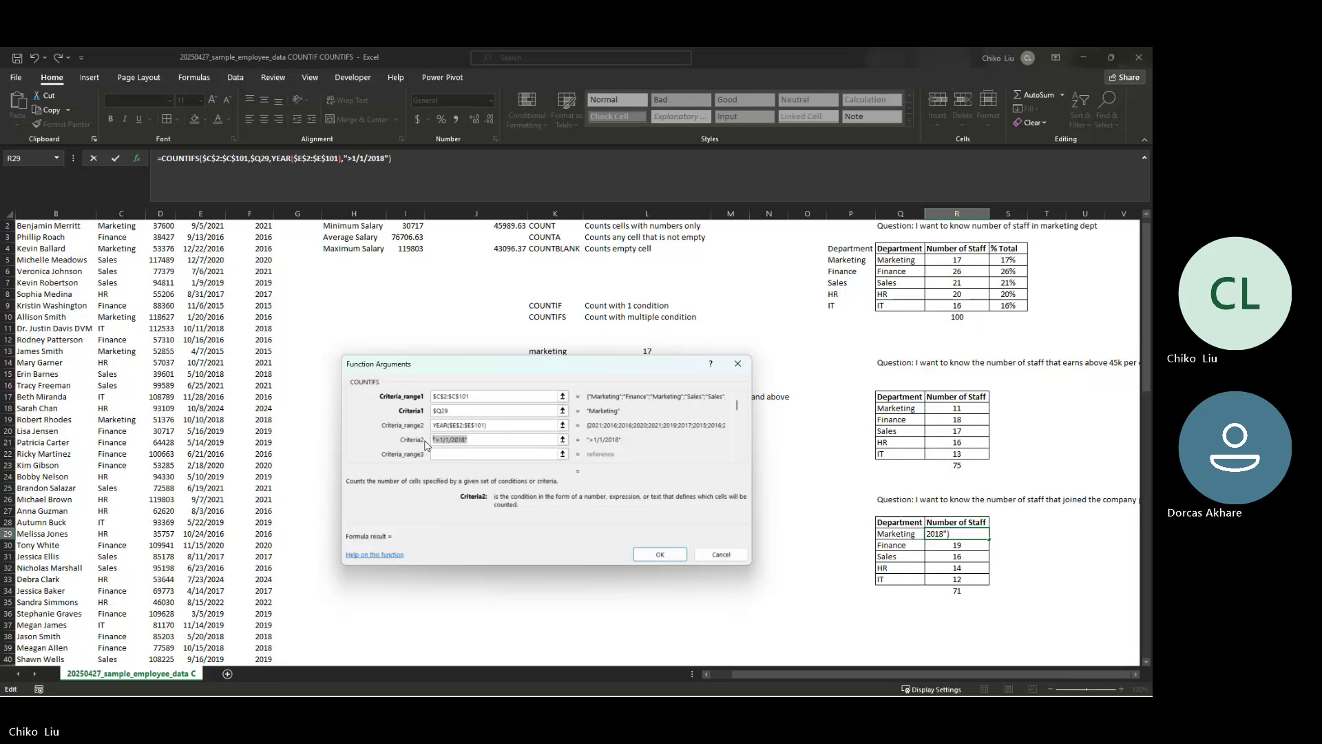
text(2)
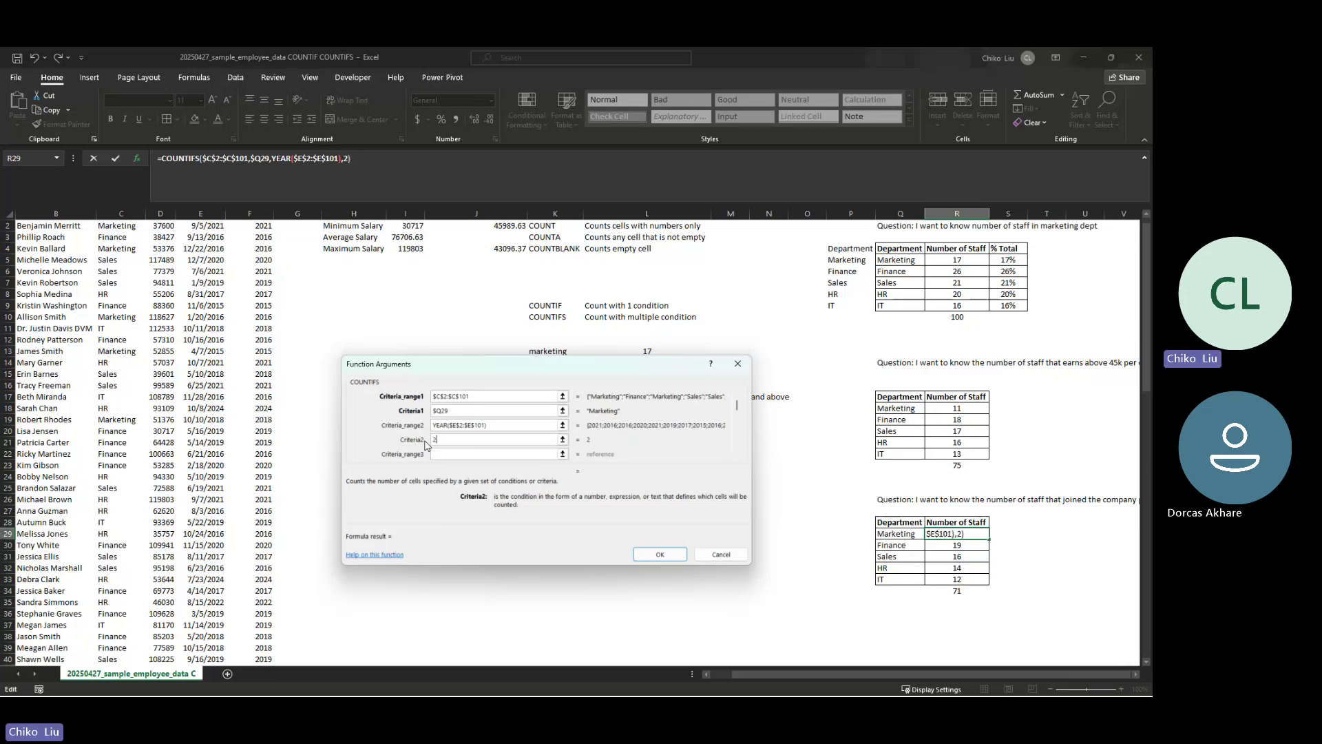
text(018)
click(434, 439)
text(>=)
key(Tab)
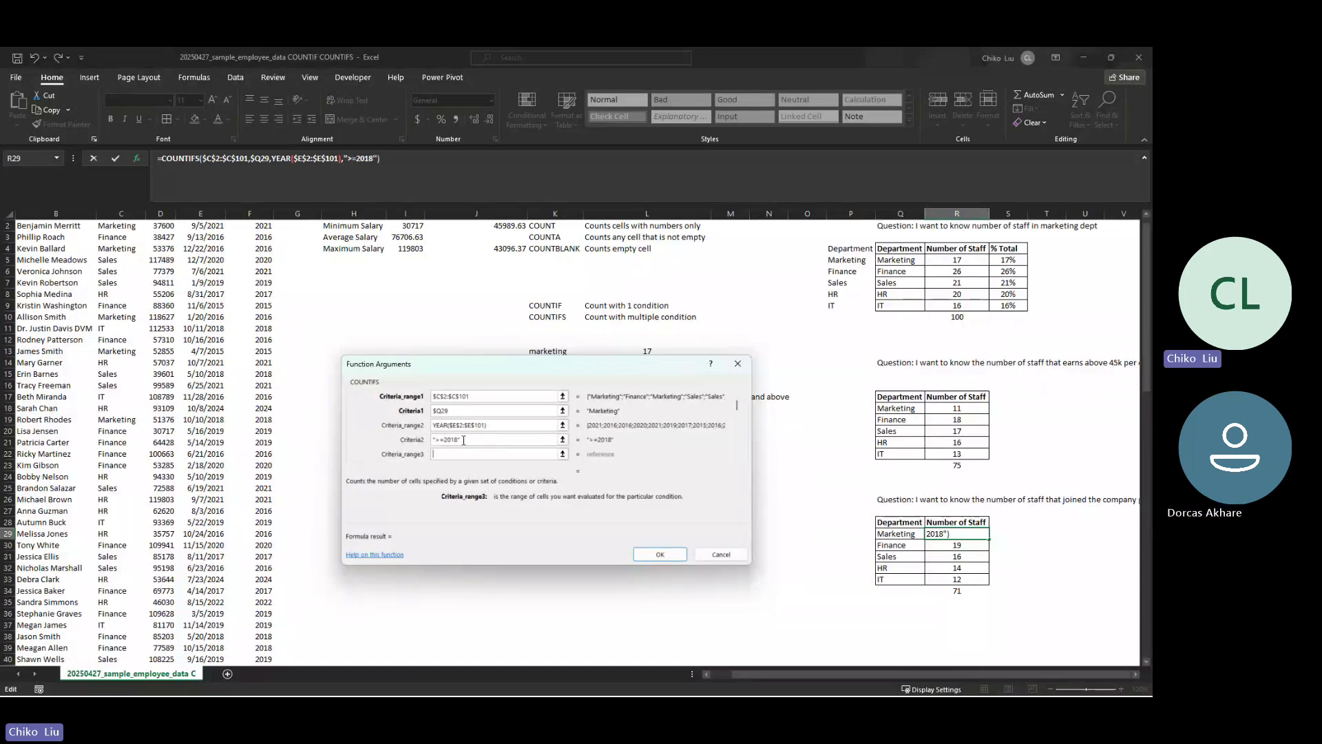
click(672, 555)
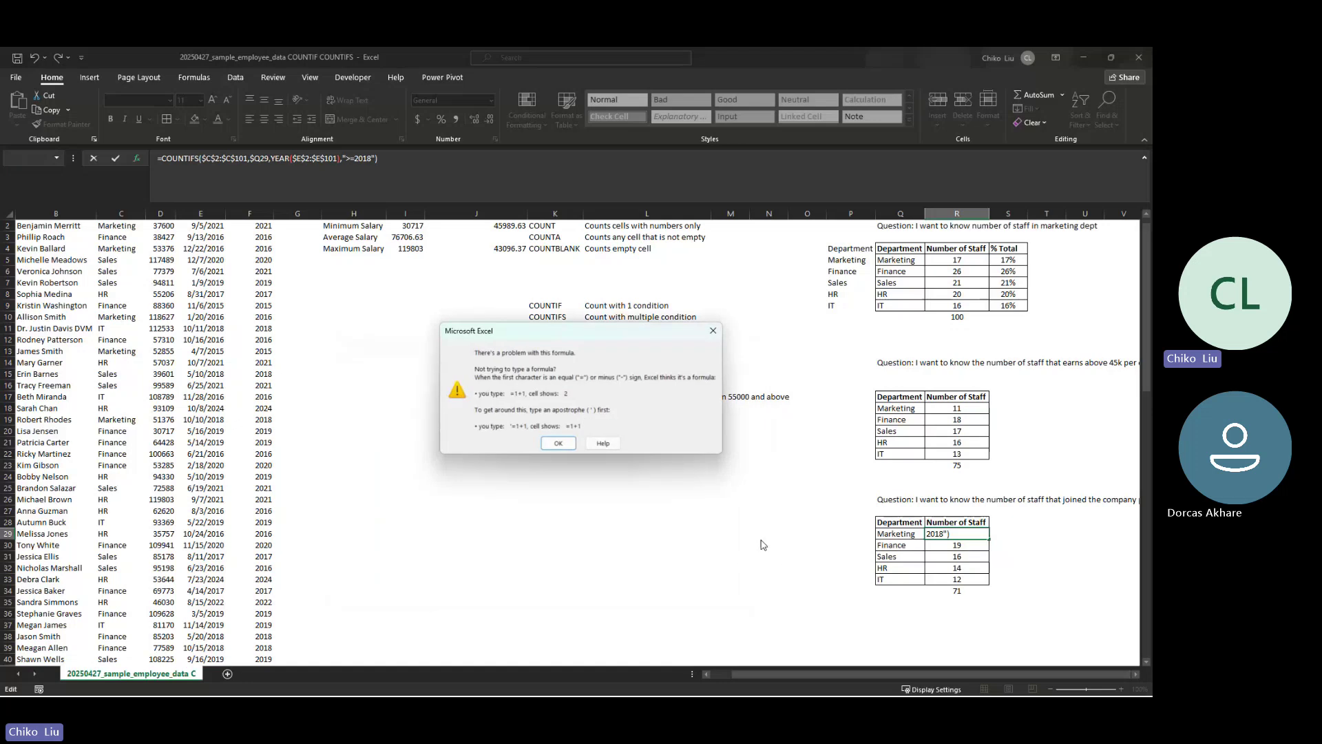
click(551, 446)
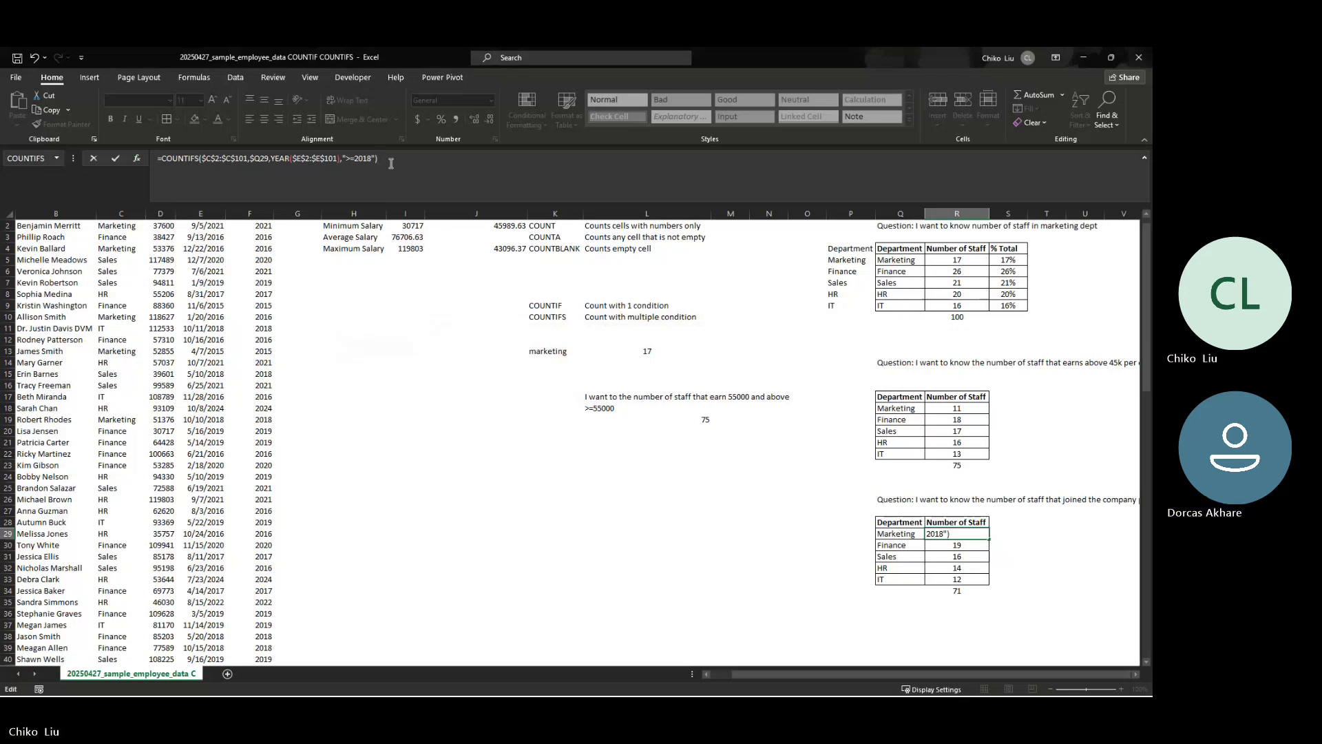
Remove the YEAR wrapper from the $E$2:$E$101 range in R29's COUNTIFS and fill the formula down through R33
click(294, 159)
key(BackSpace)
key(BackSpace)
key(BackSpace)
key(BackSpace)
key(BackSpace)
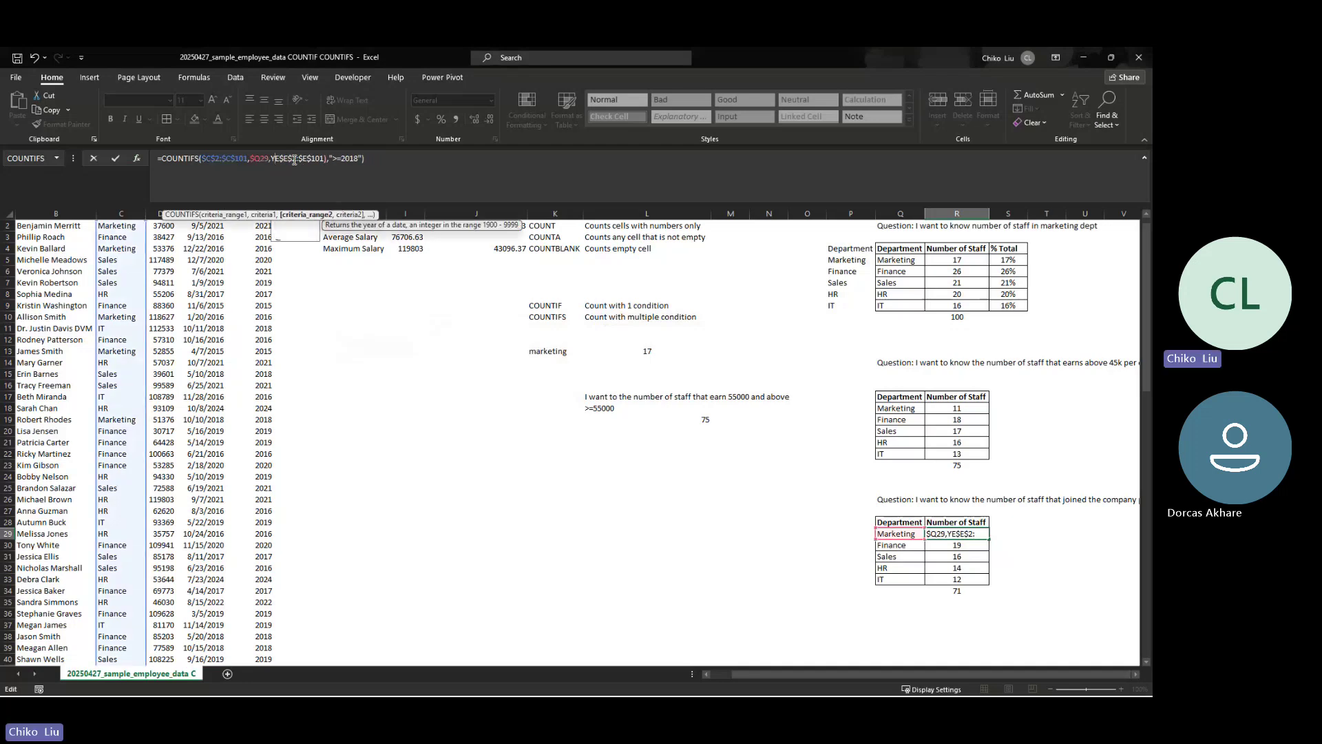
text(,)
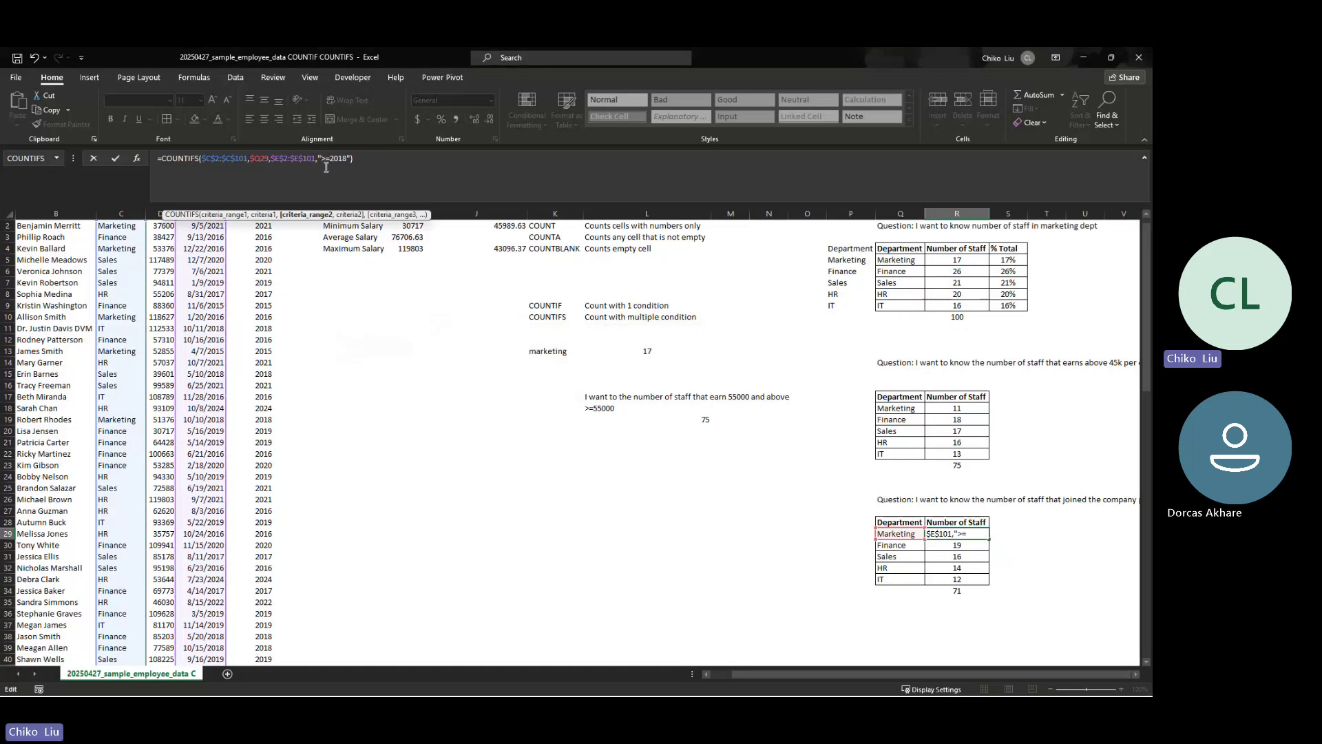
key(Return)
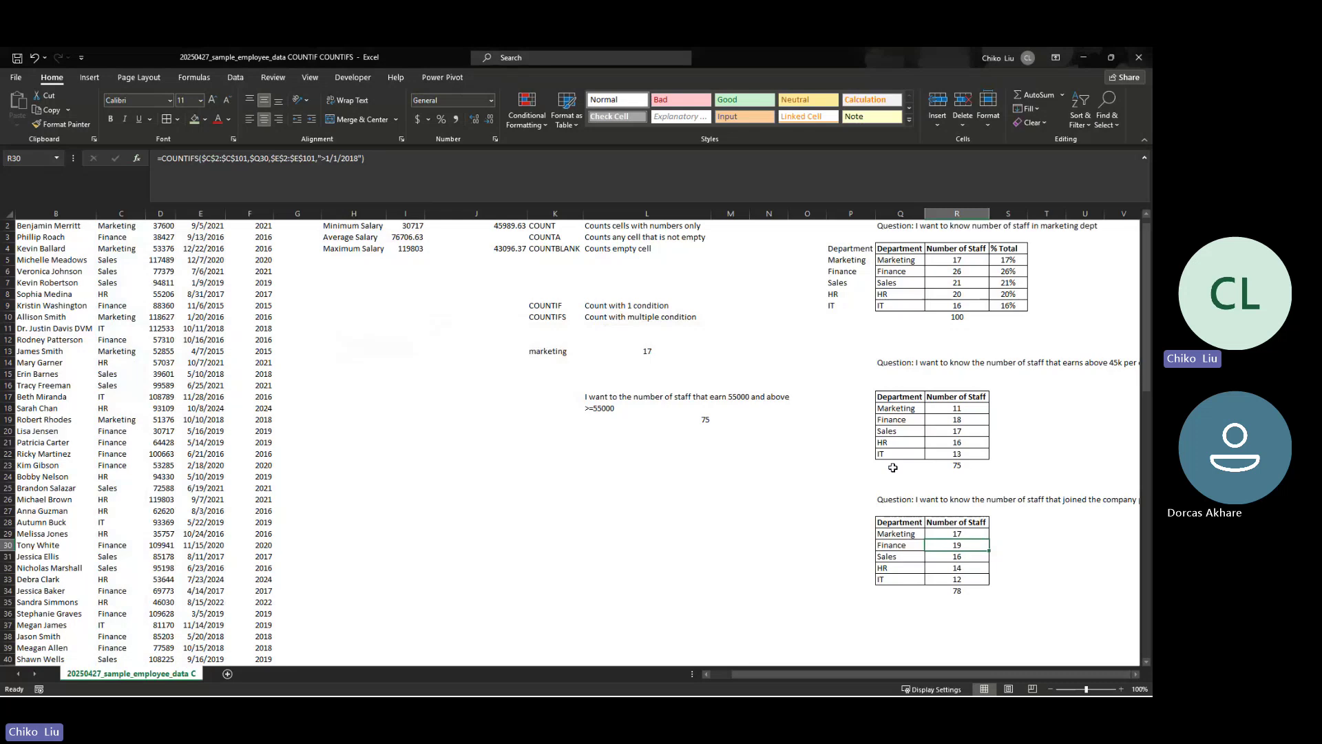
click(974, 534)
drag(990, 544, 991, 586)
Change the second criterion in R29's COUNTIFS formula to ">=1/1/2018"
click(971, 535)
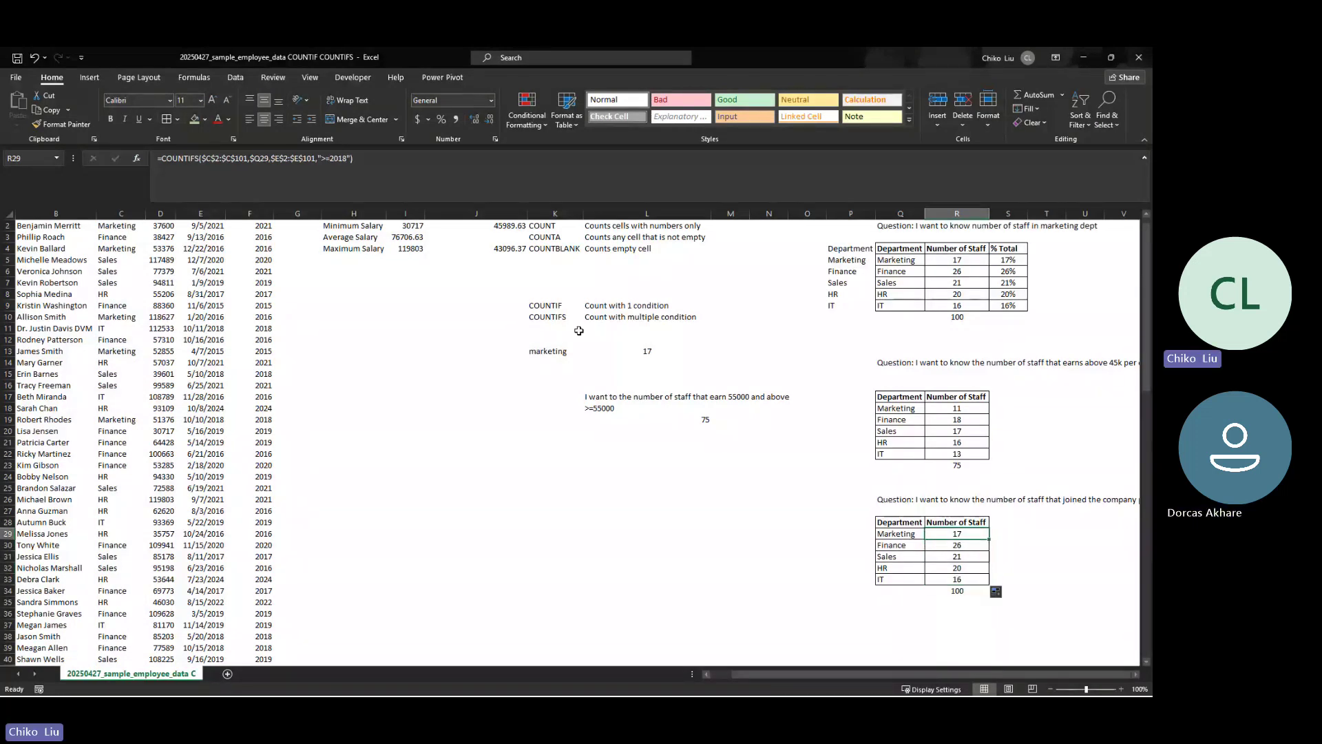
click(327, 158)
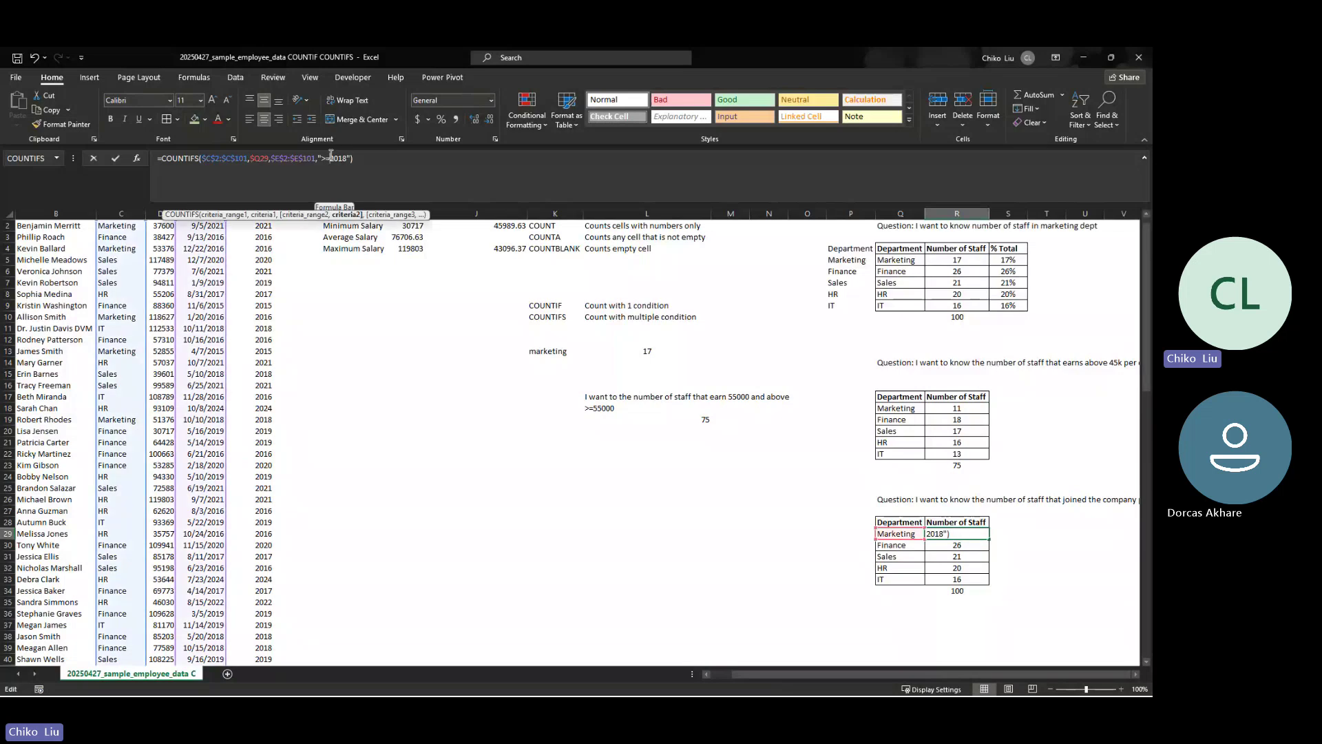
text(1/)
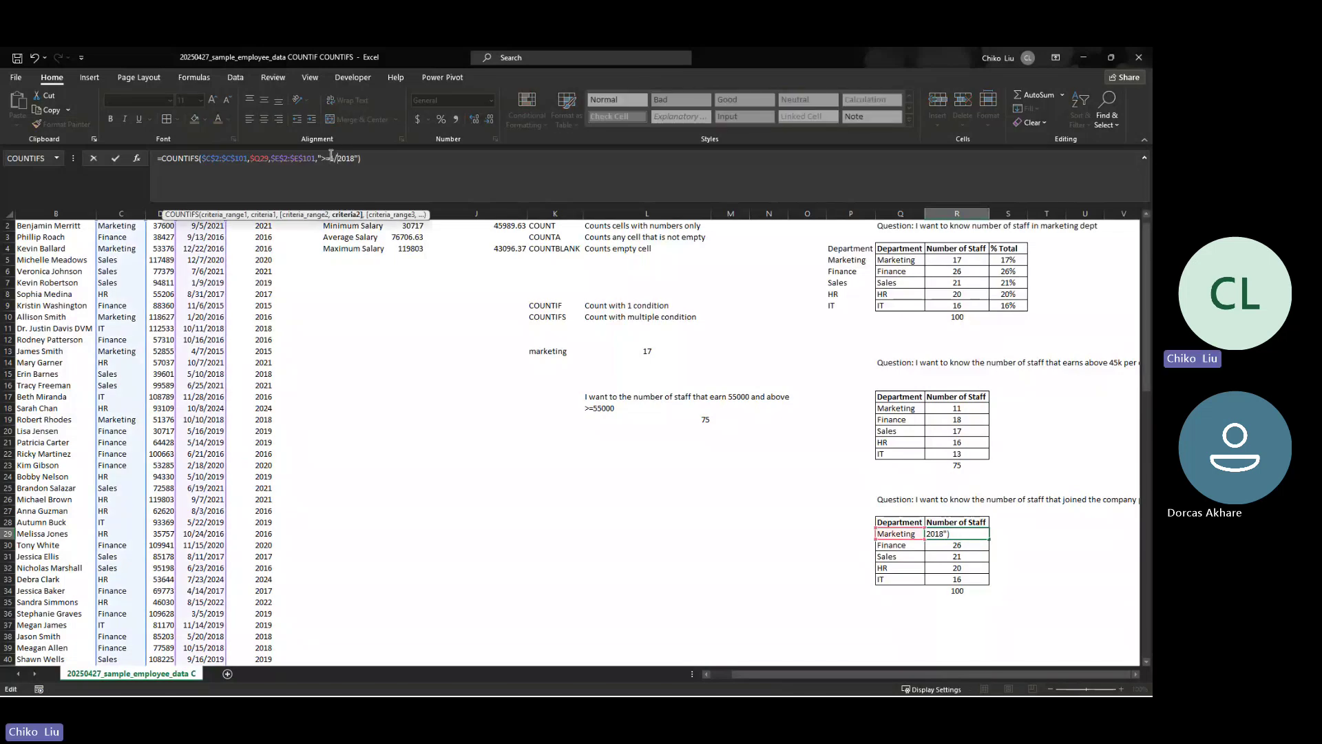
text(1/)
key(Return)
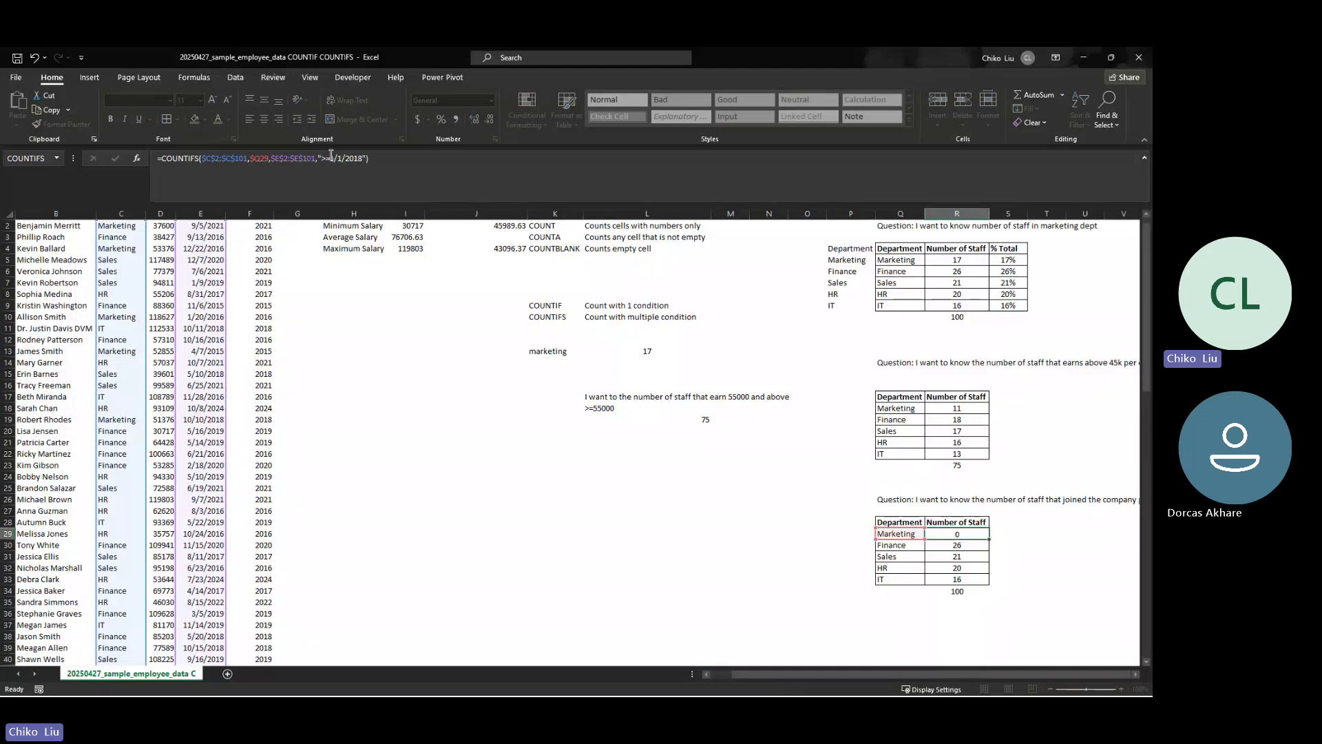
Fill the corrected R29 COUNTIFS formula down through R33 for the remaining departments
click(957, 534)
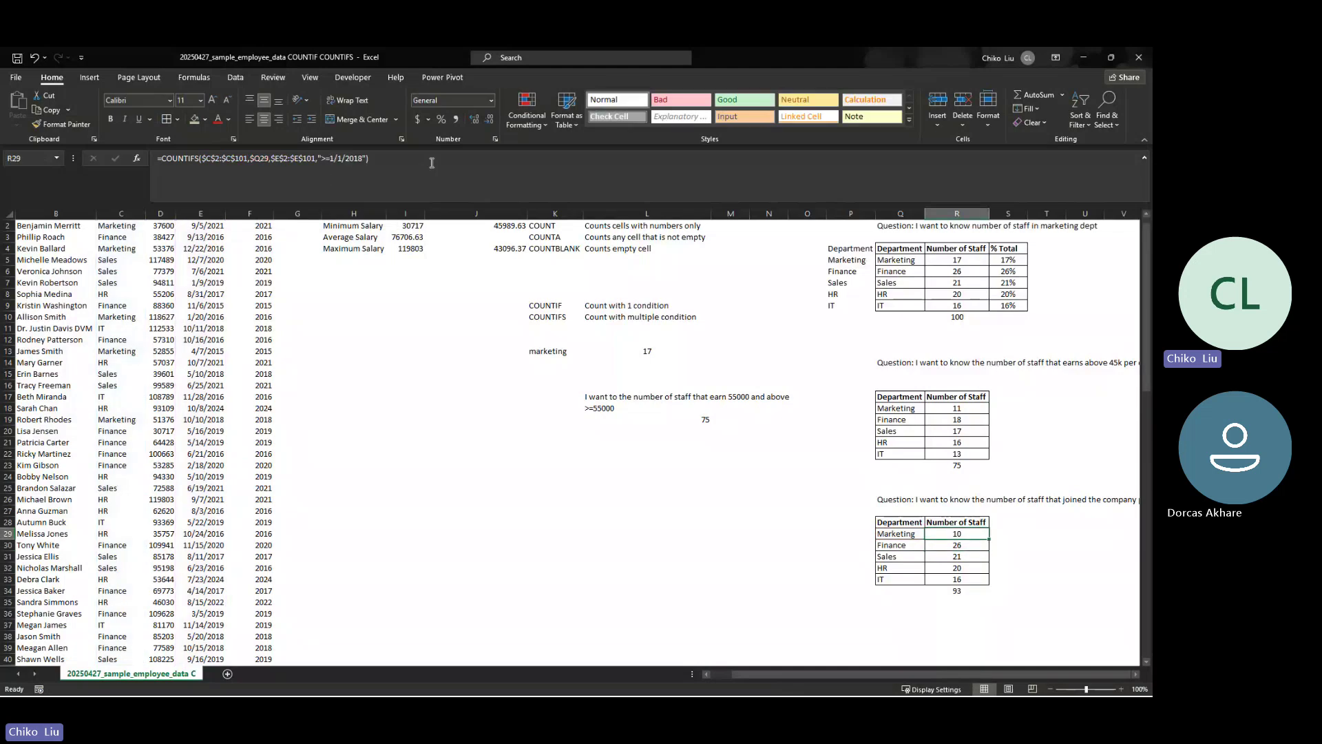
drag(989, 540, 989, 584)
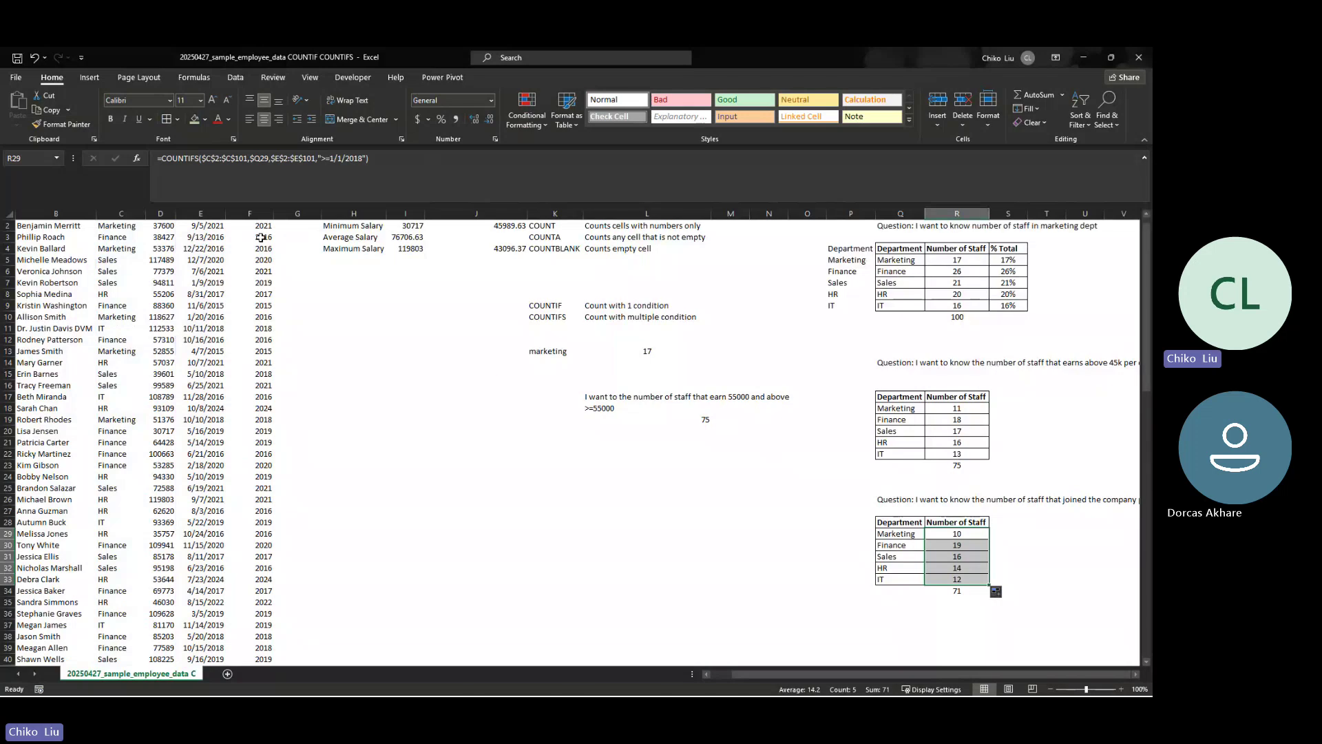
scroll(312, 300, up, 1)
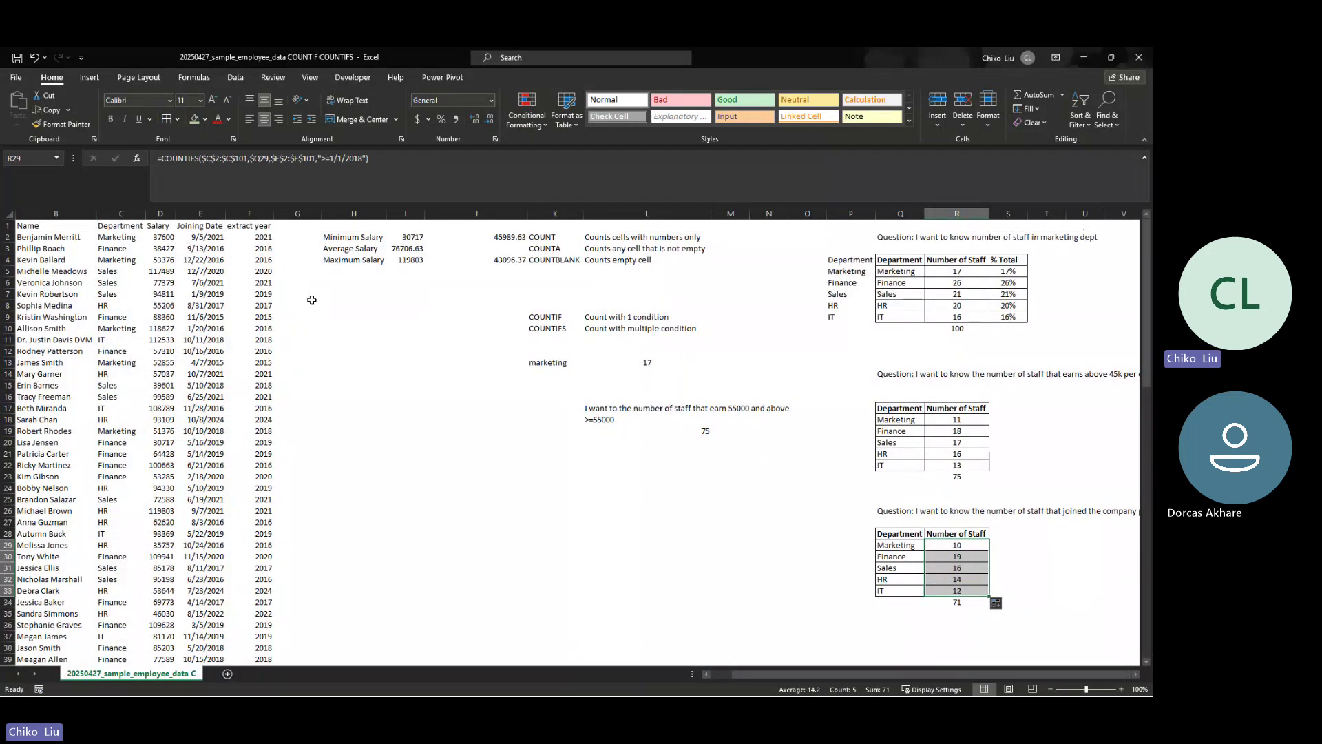
Enter the header "Total years" in G1, next to the "extract year" column
click(266, 236)
click(289, 226)
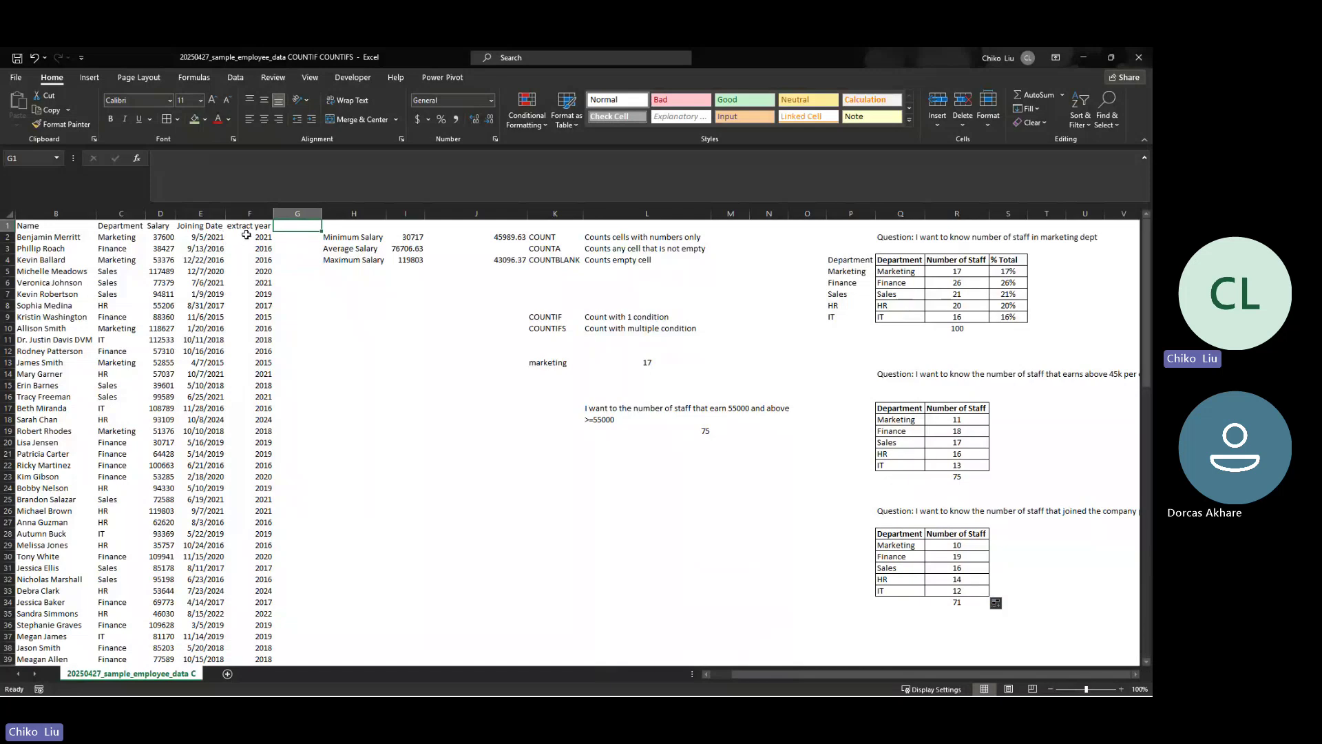
text(TOT)
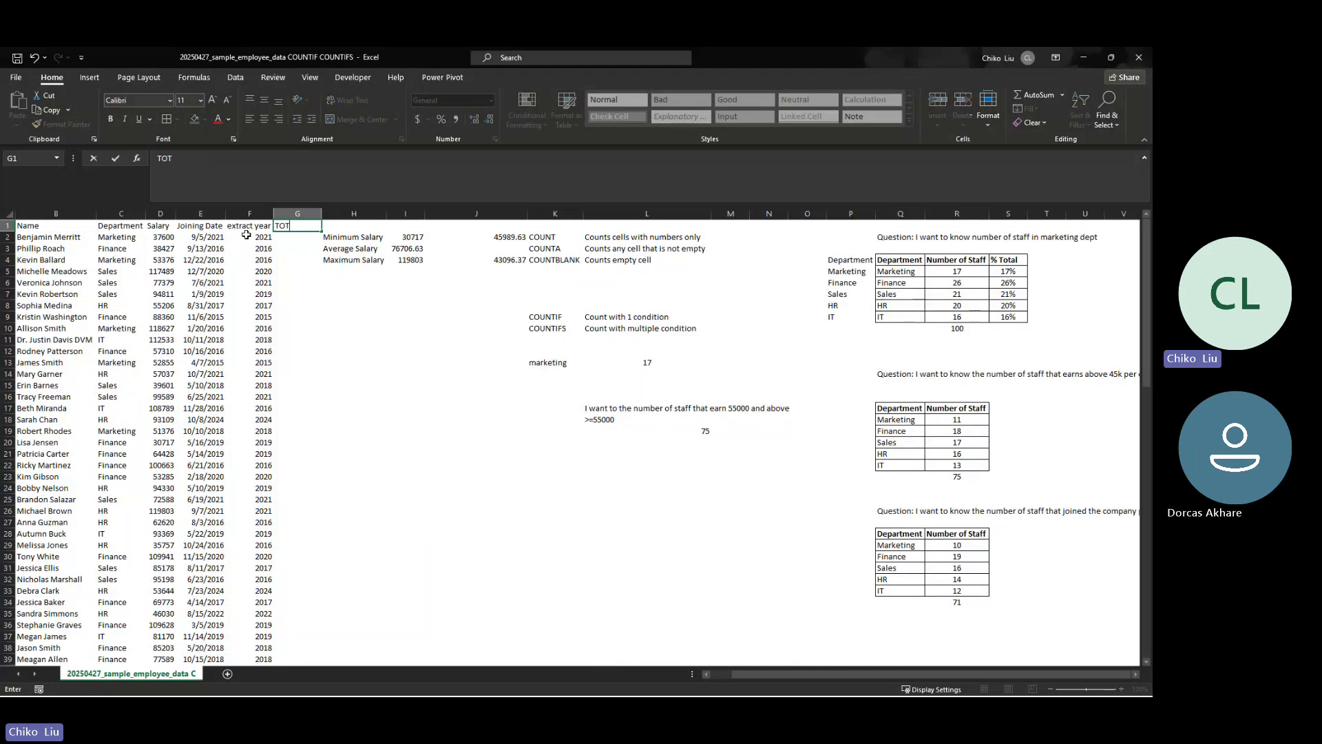
key(BackSpace)
key(BackSpace)
key(BackSpace)
text(t)
key(BackSpace)
text(Total years)
key(Return)
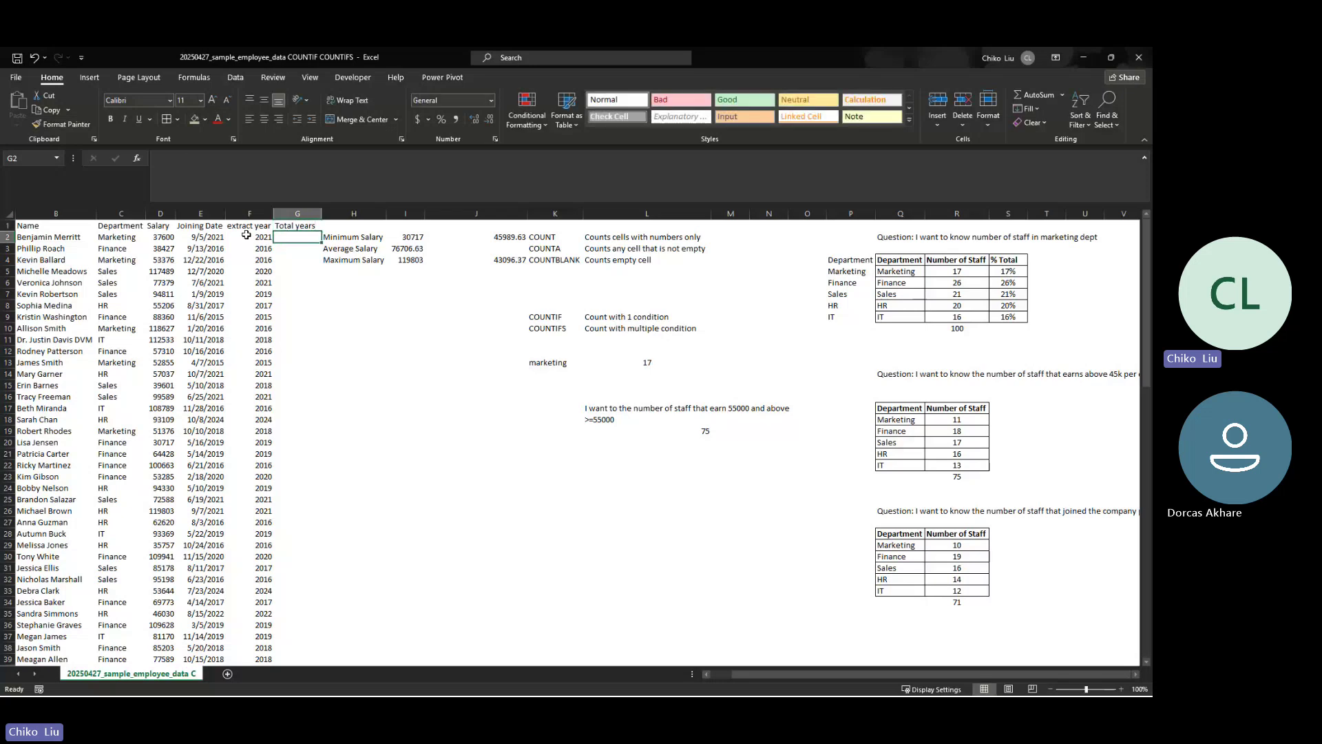
key(Up)
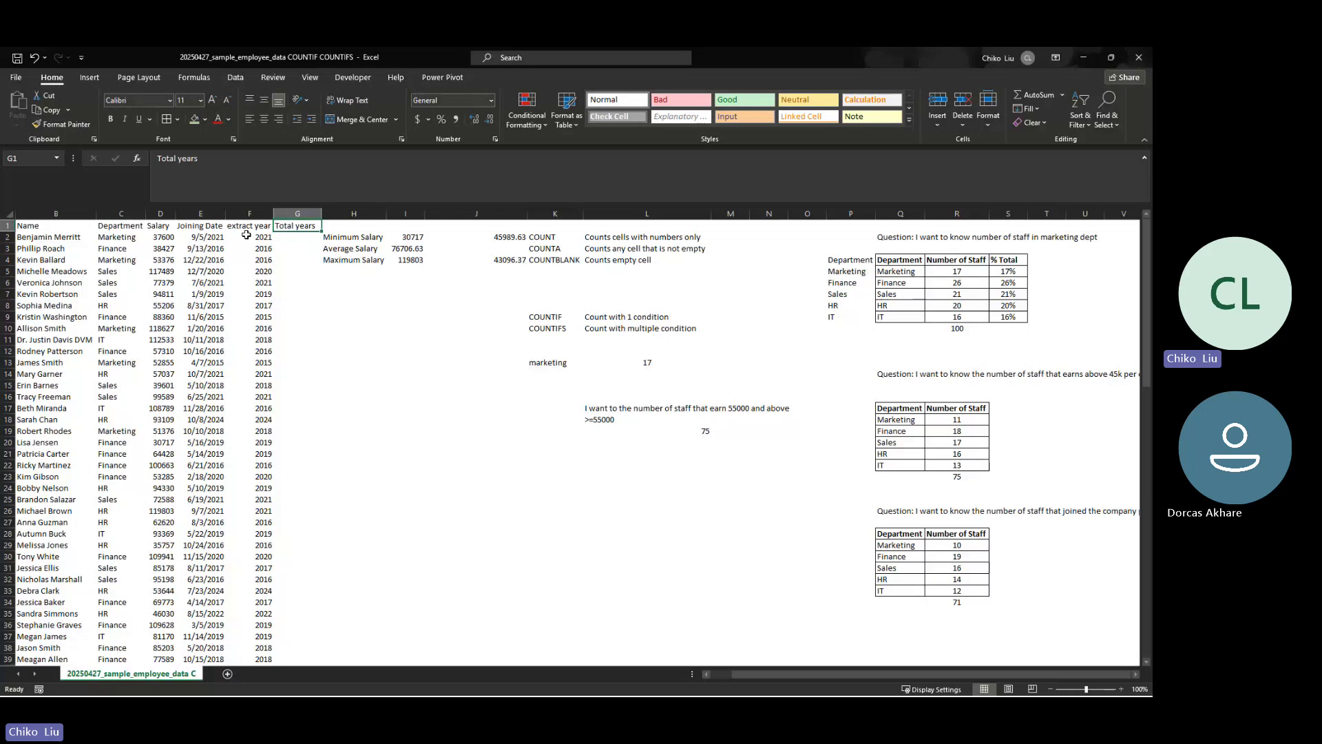
click(299, 243)
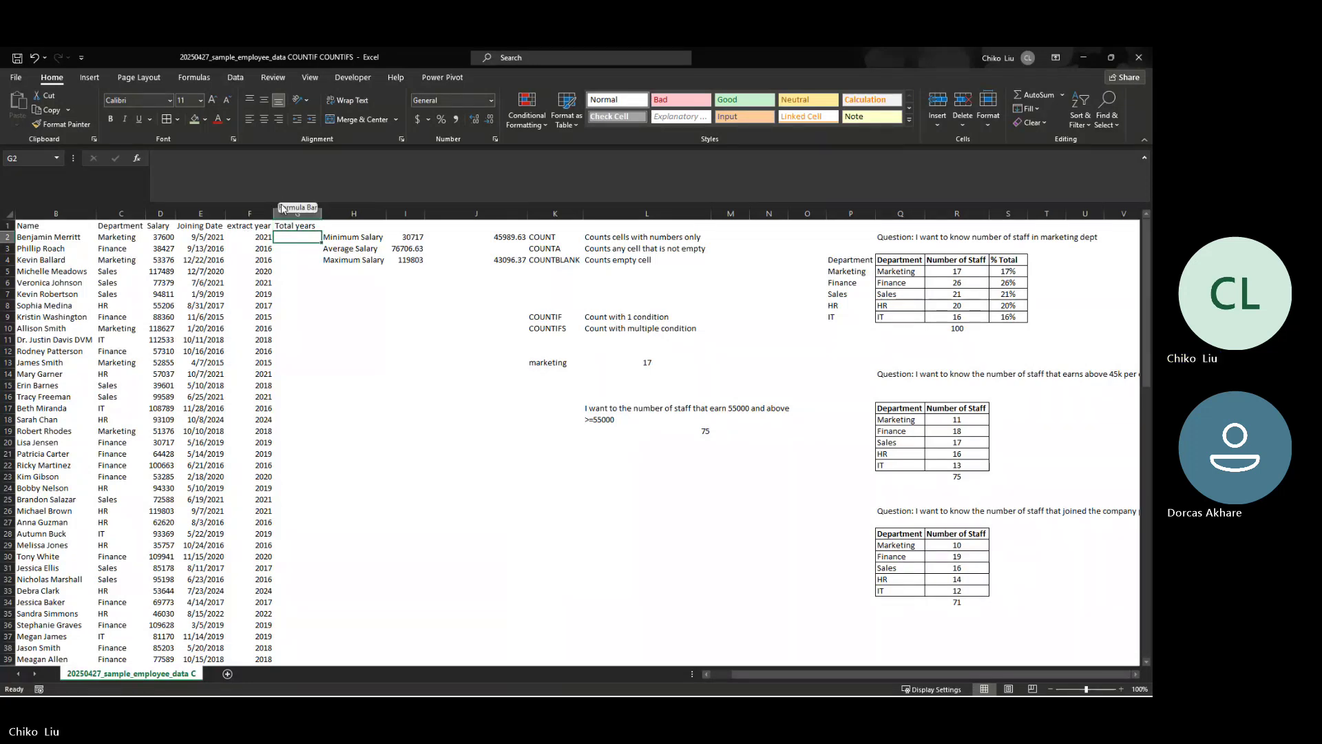
click(137, 158)
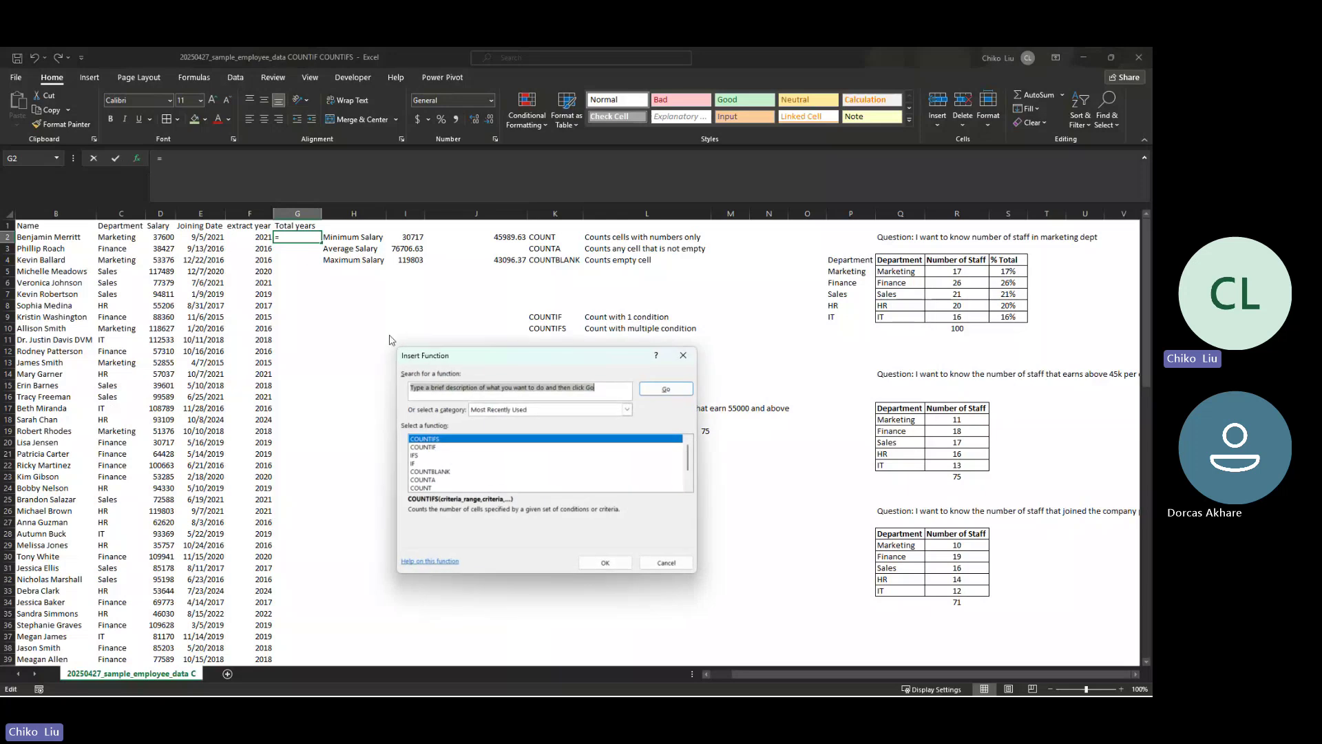
text(year)
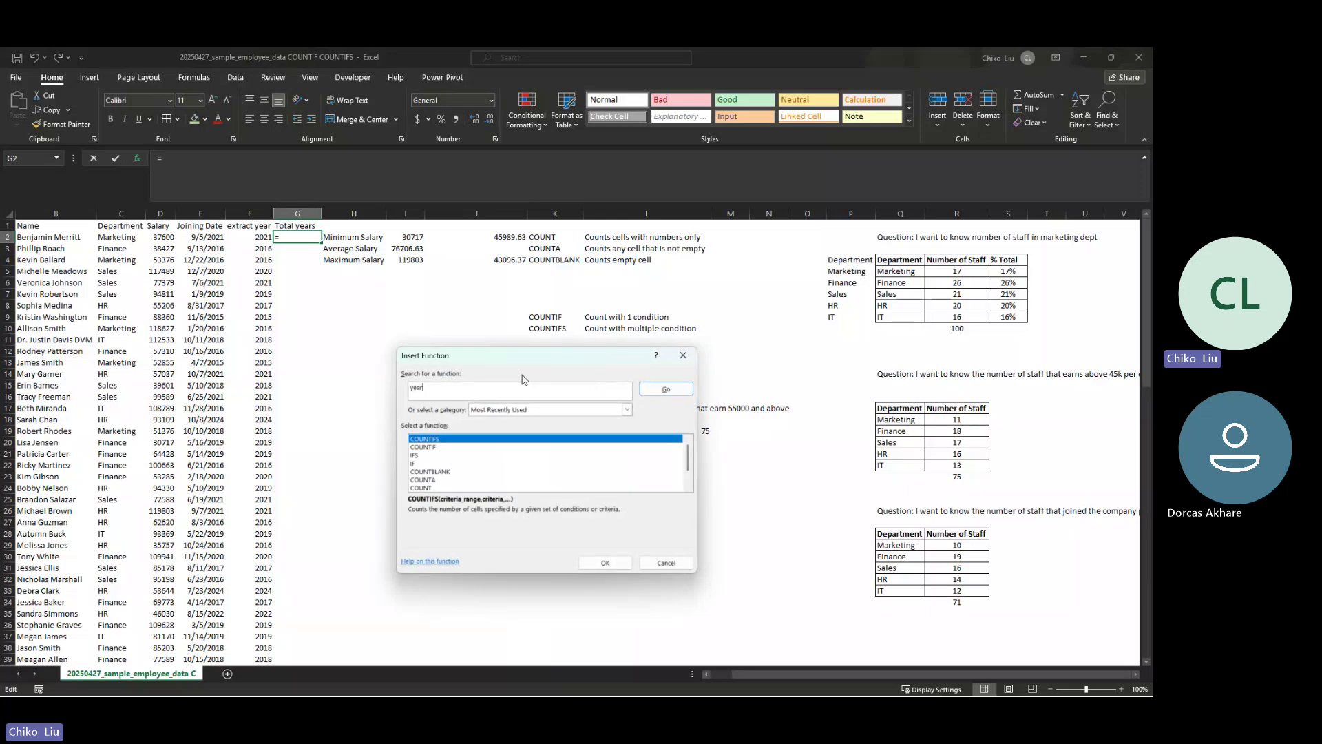
key(Return)
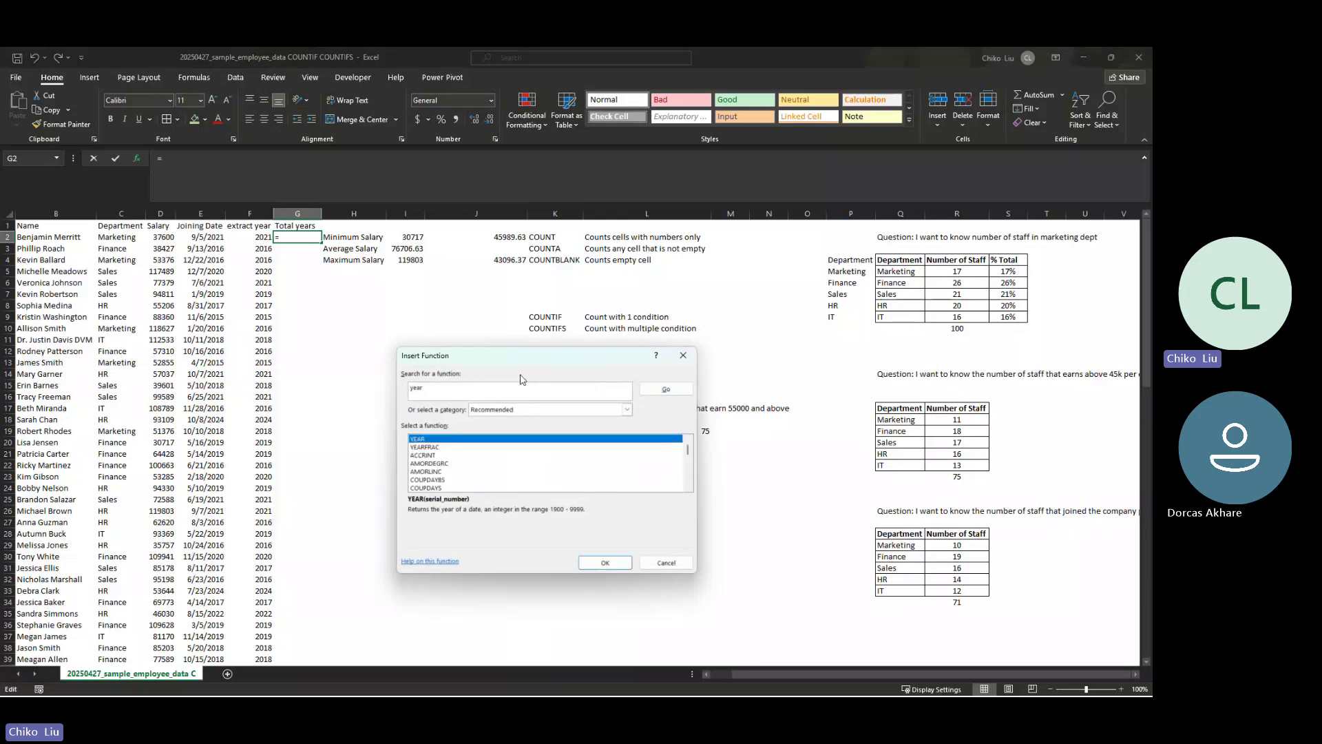
click(426, 448)
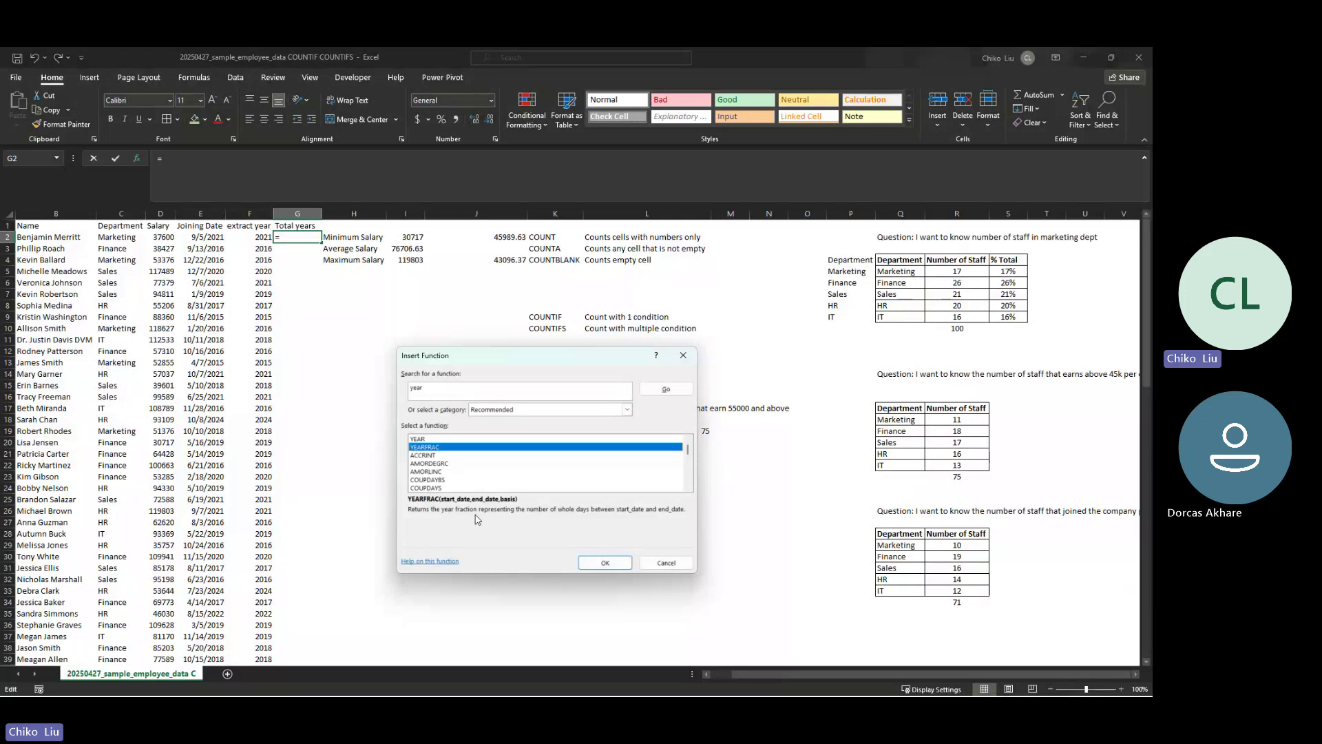
click(605, 563)
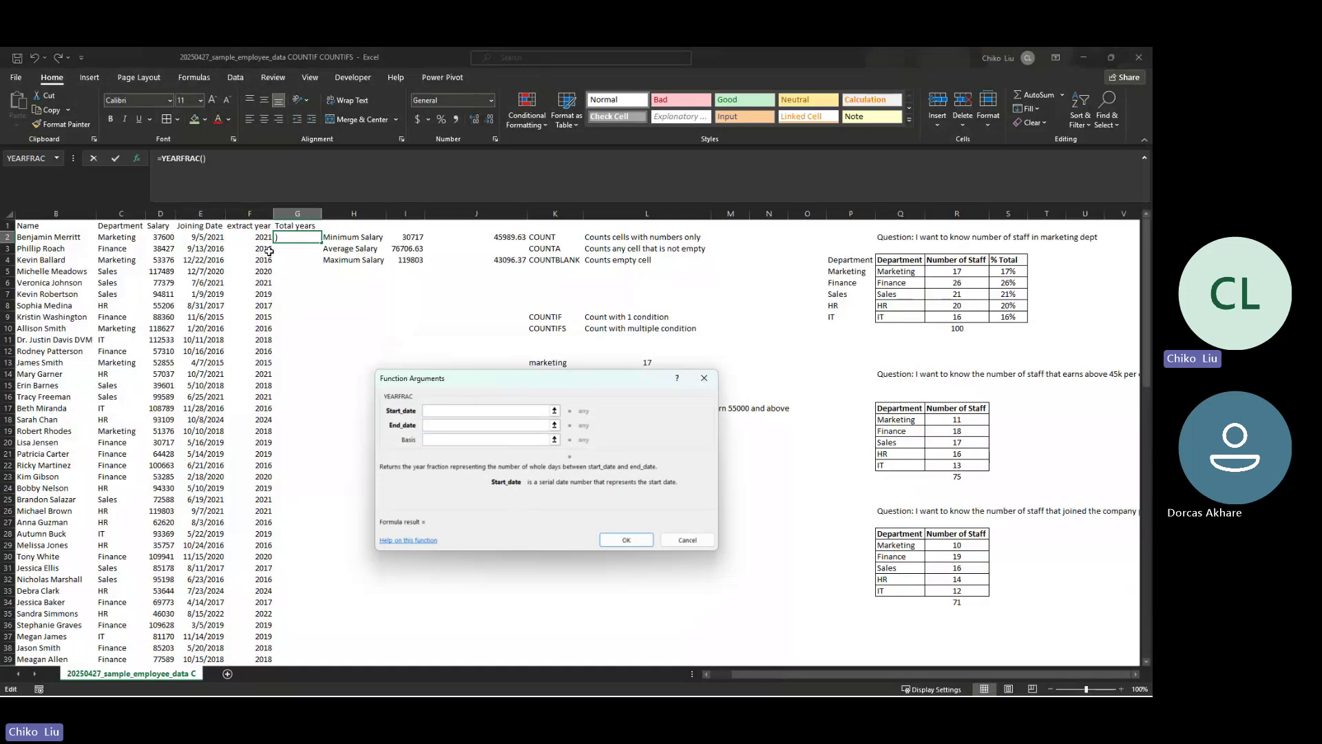
click(202, 237)
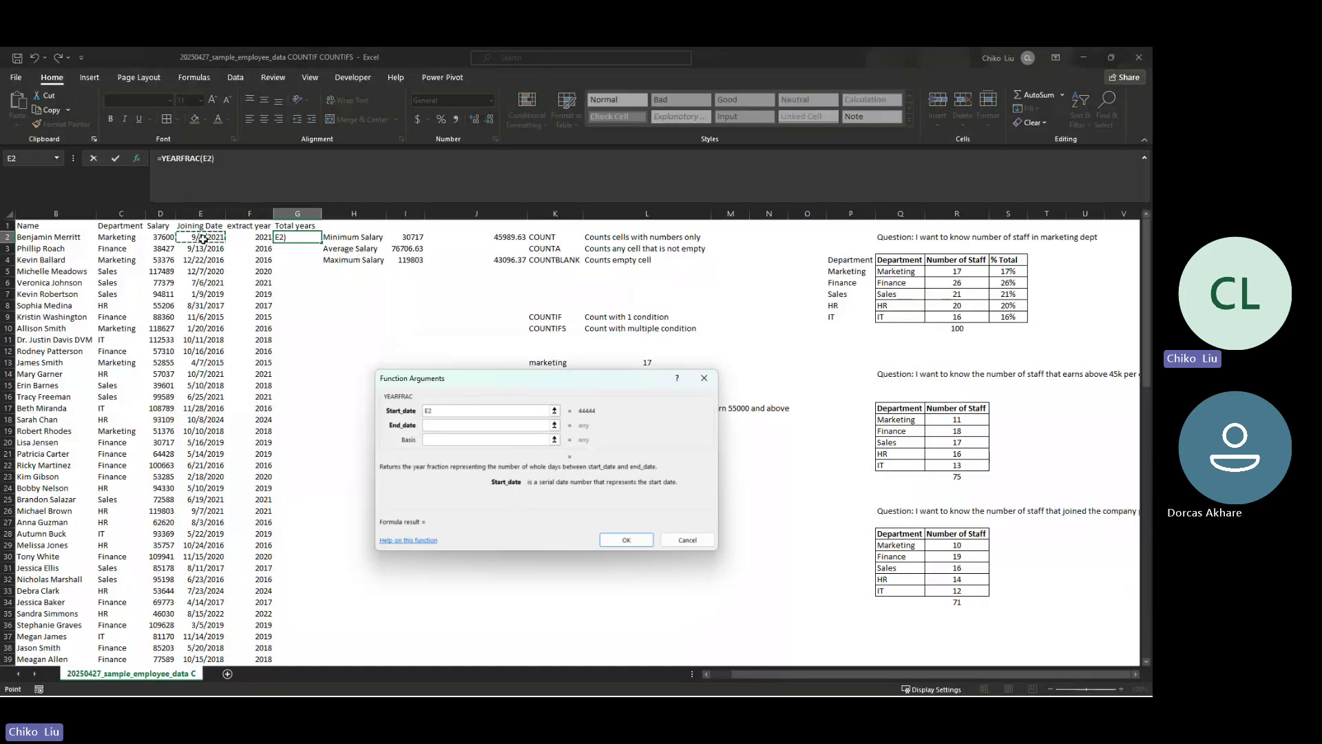
key(Tab)
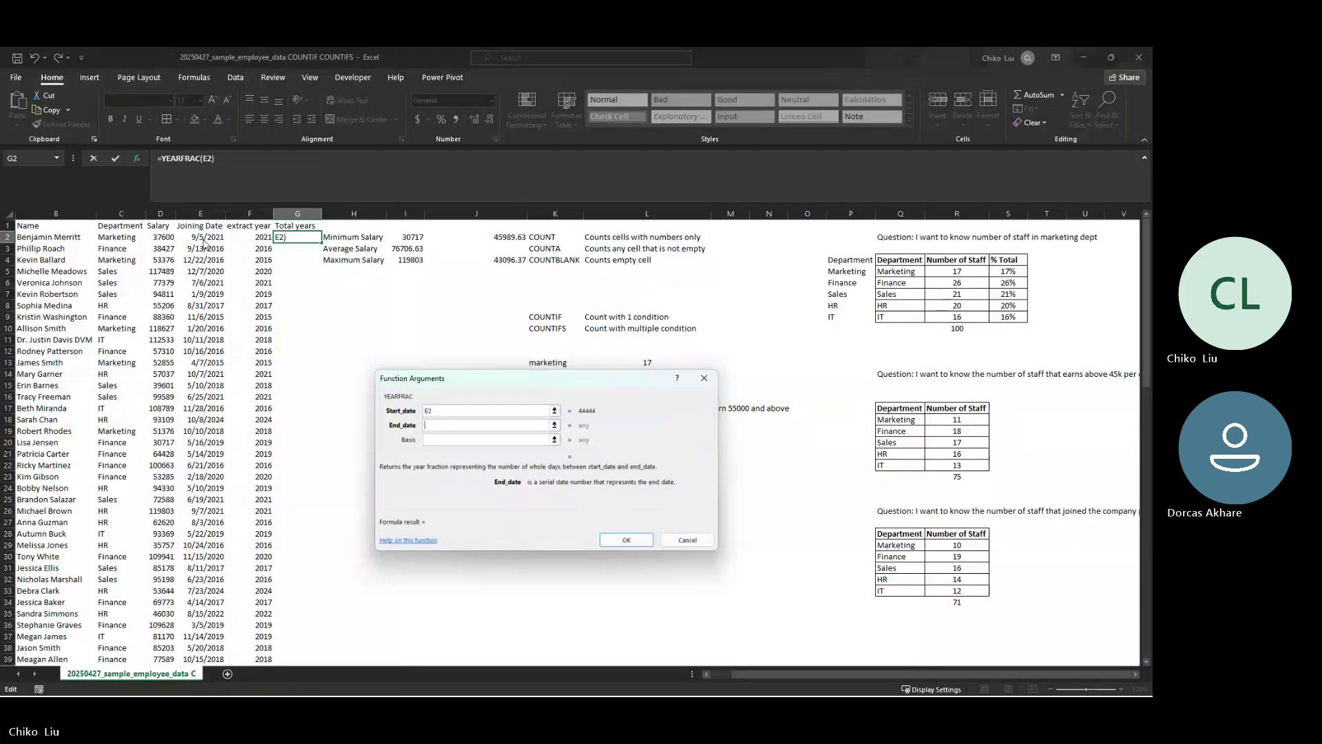
key(Escape)
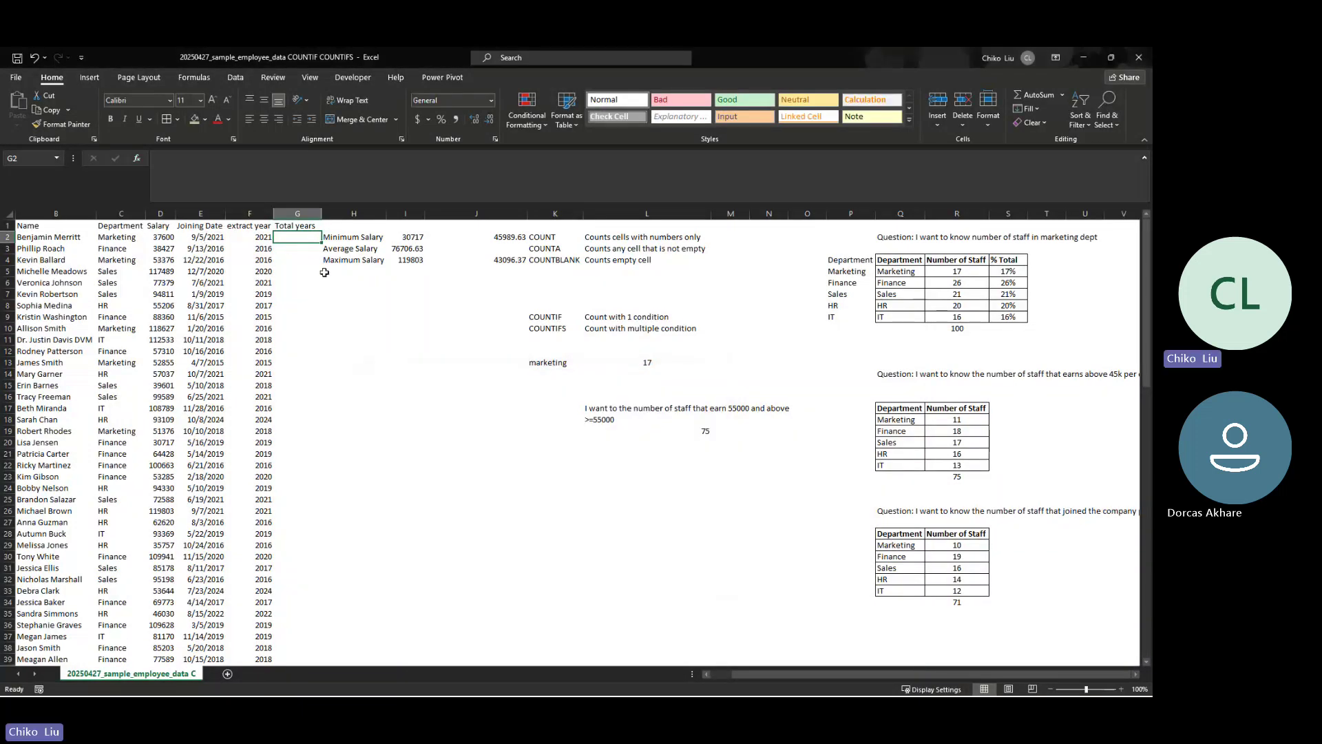
Enter =TODAY() in H7 to get the current date
click(360, 292)
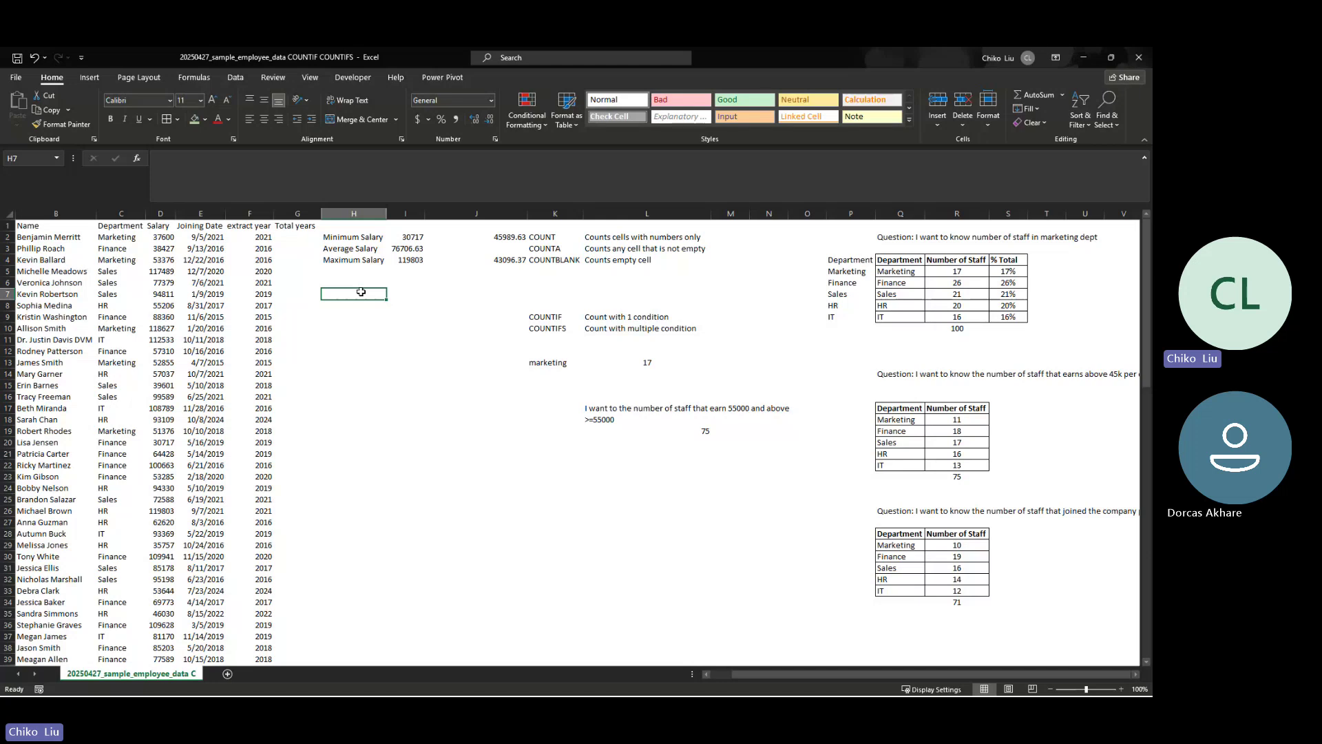
text(=TODAY()
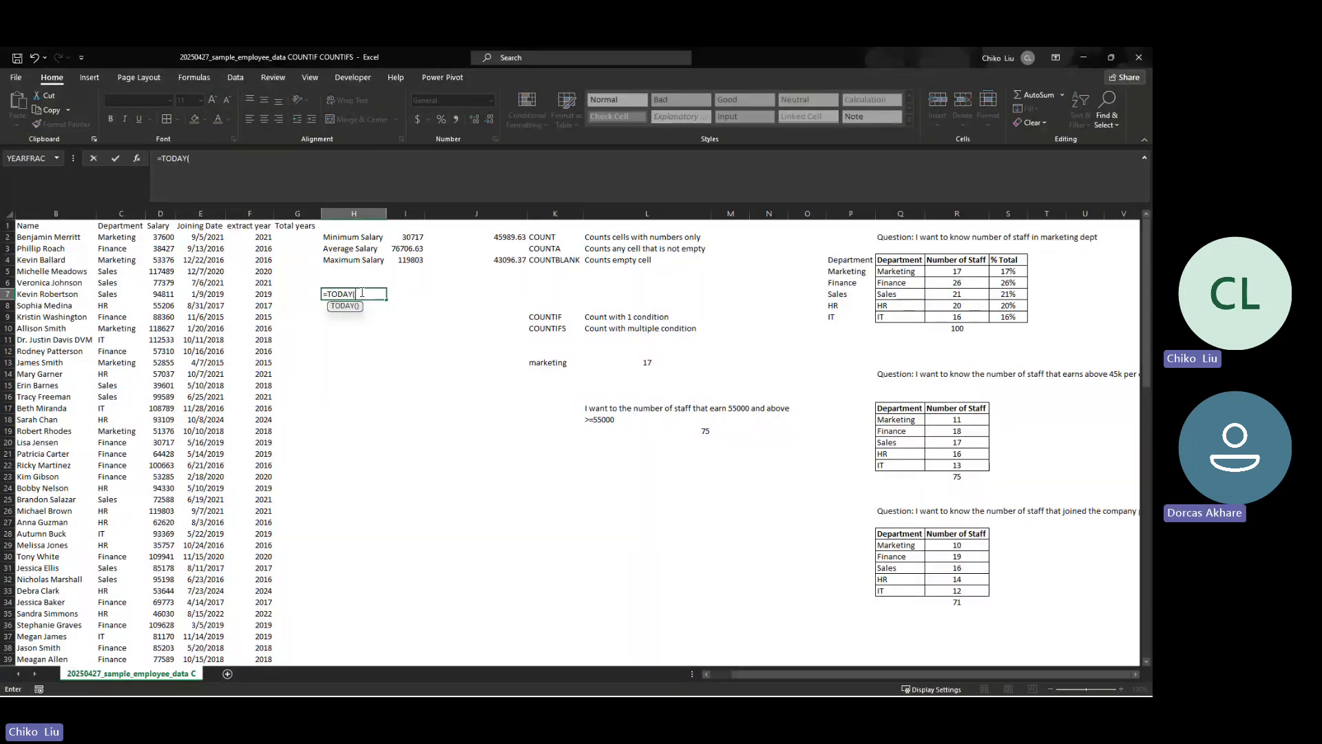
key(Return)
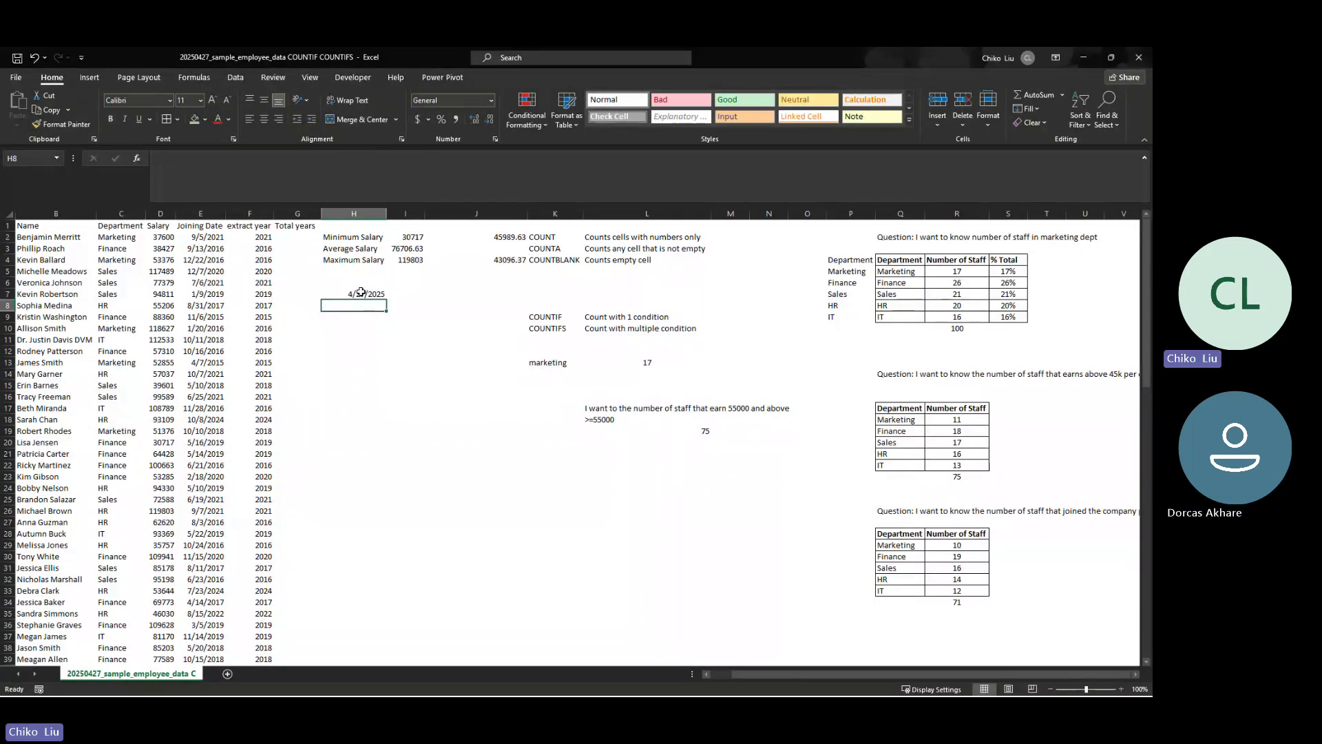
click(361, 292)
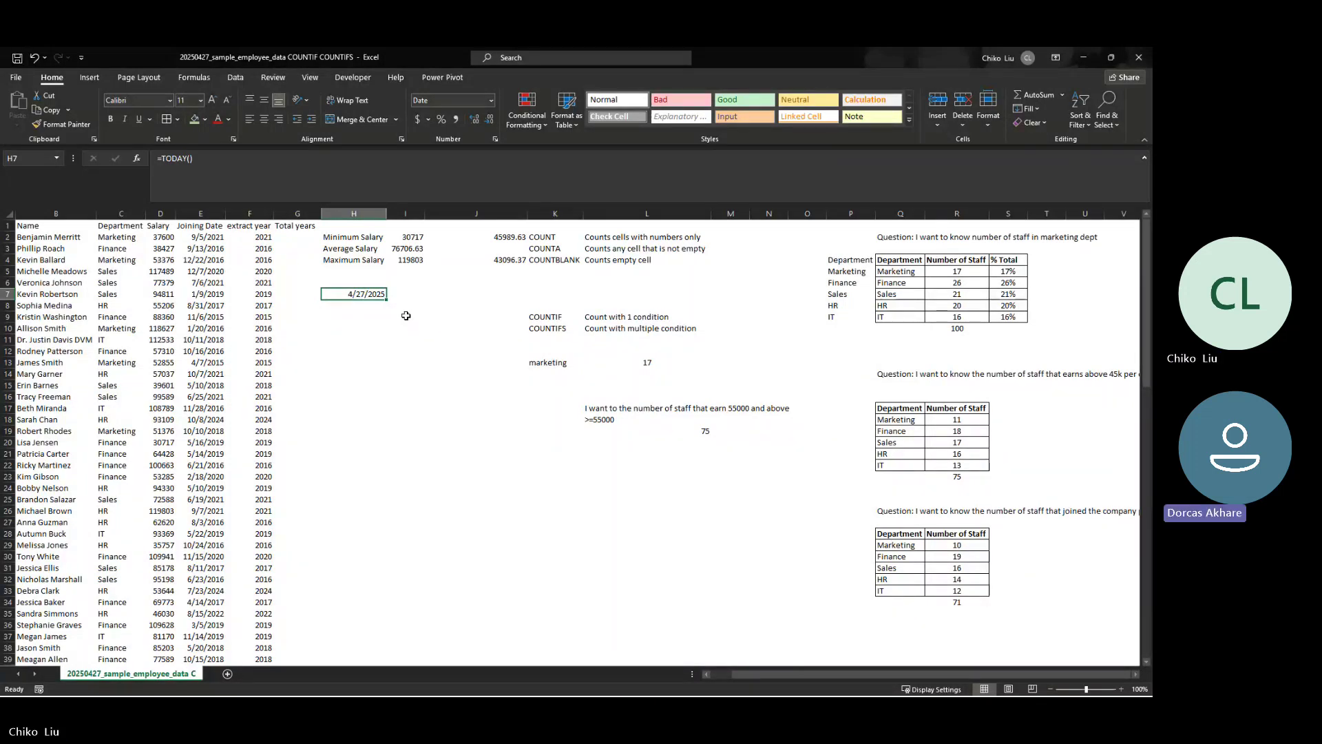
Insert a YEARFRAC function in G2 with start date E2 and end date TODAY(), leaving the basis empty
click(281, 236)
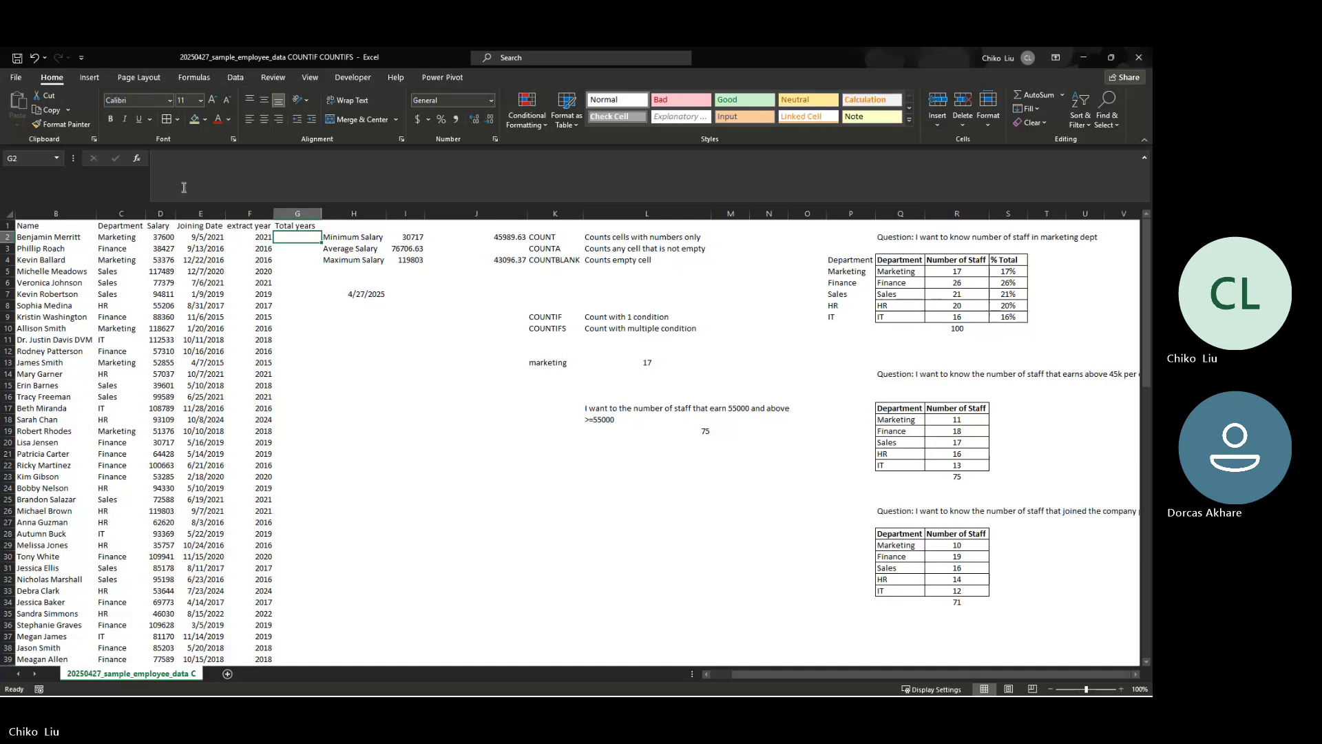
click(137, 159)
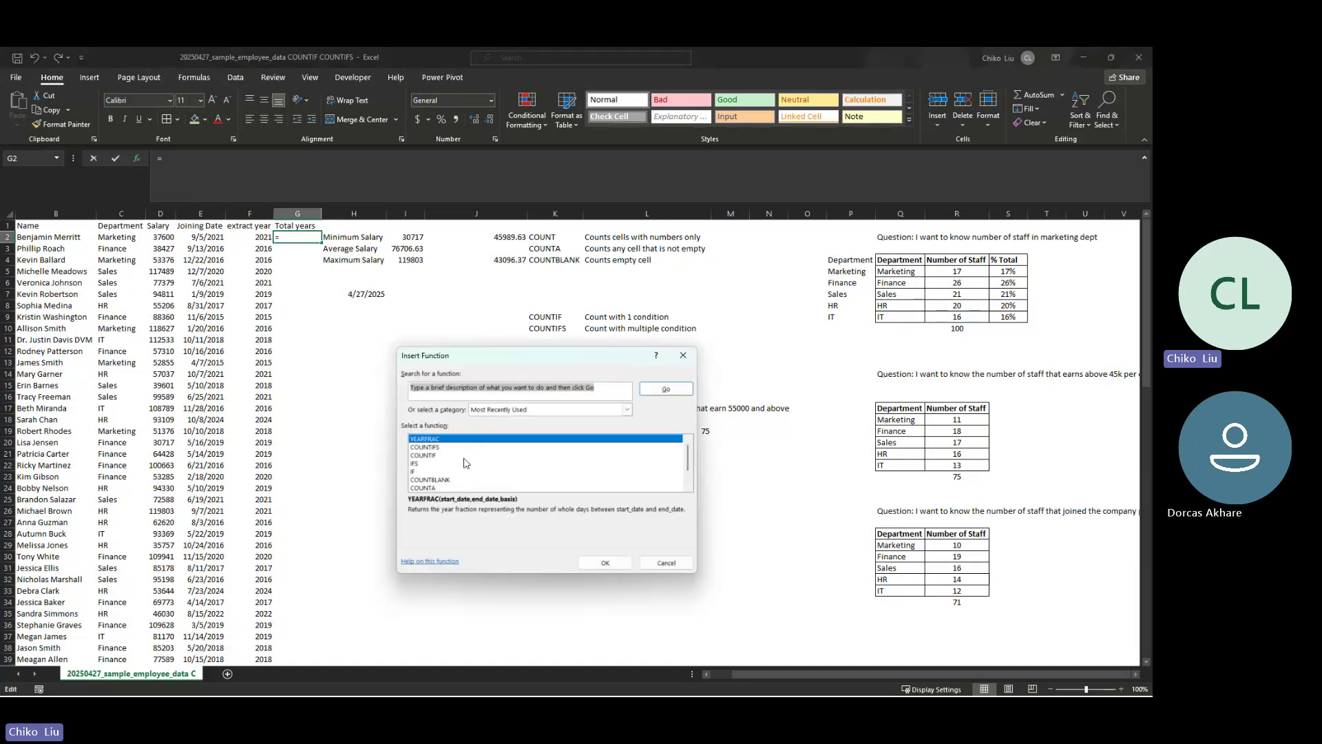
click(605, 563)
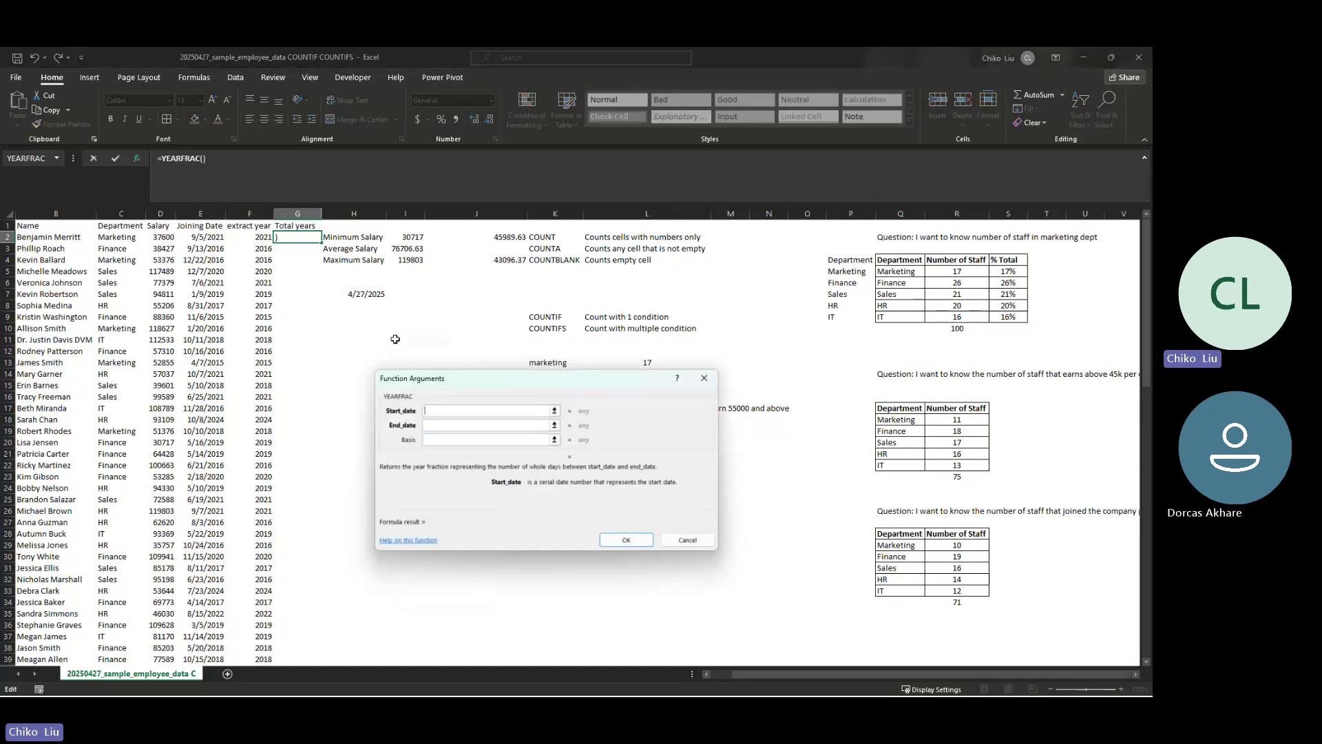
click(184, 237)
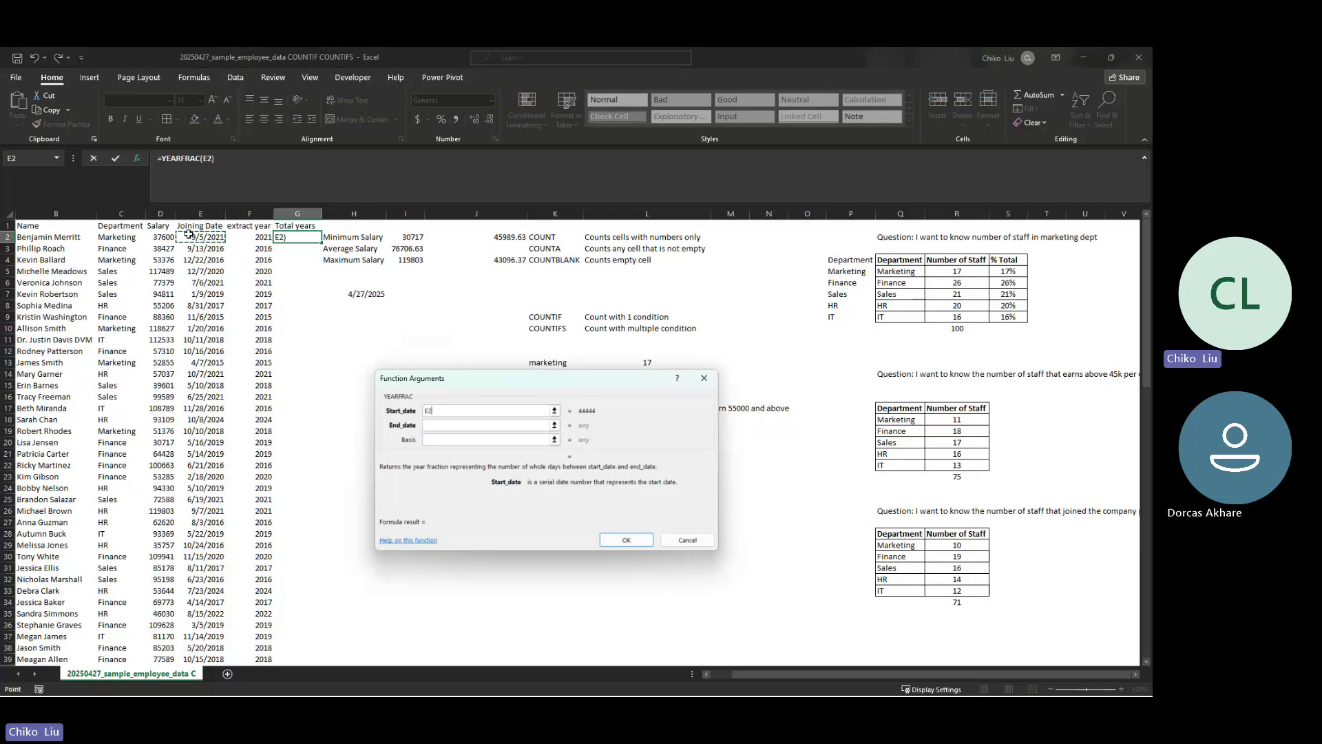
click(433, 424)
text(TODAY())
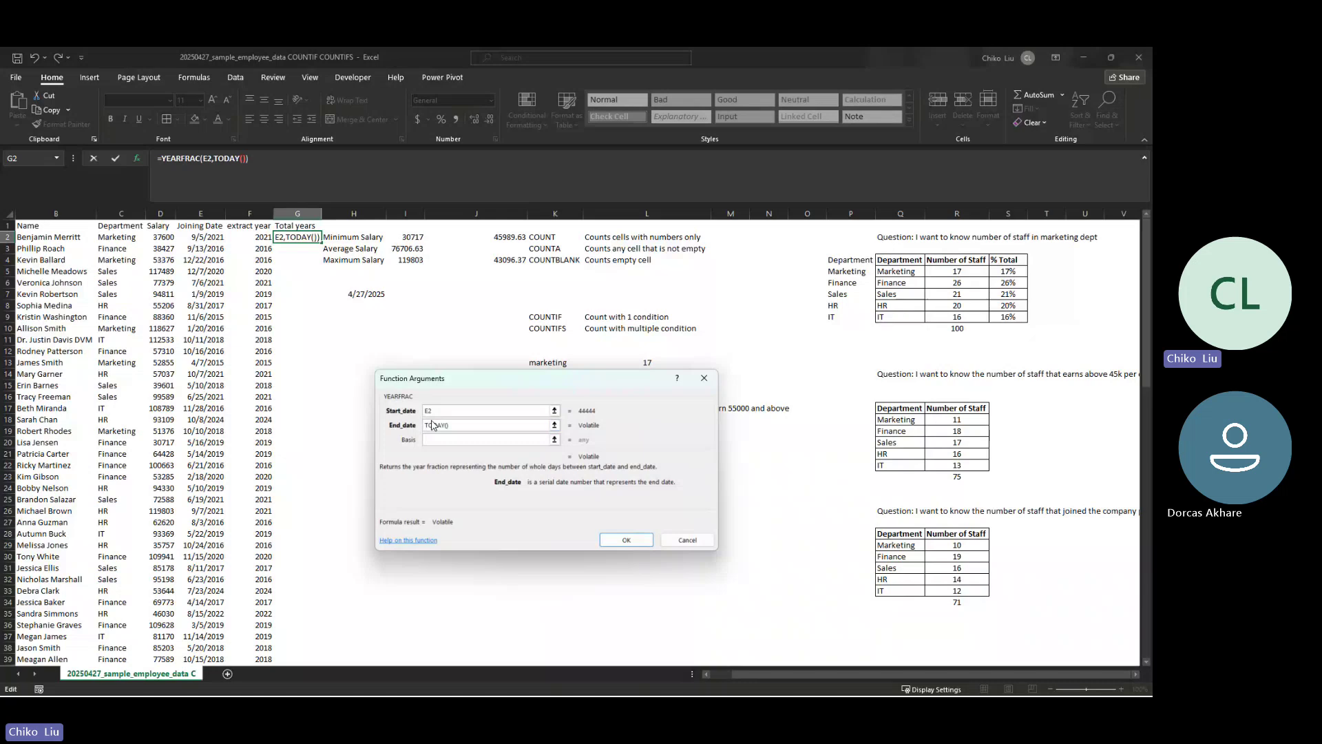
key(Tab)
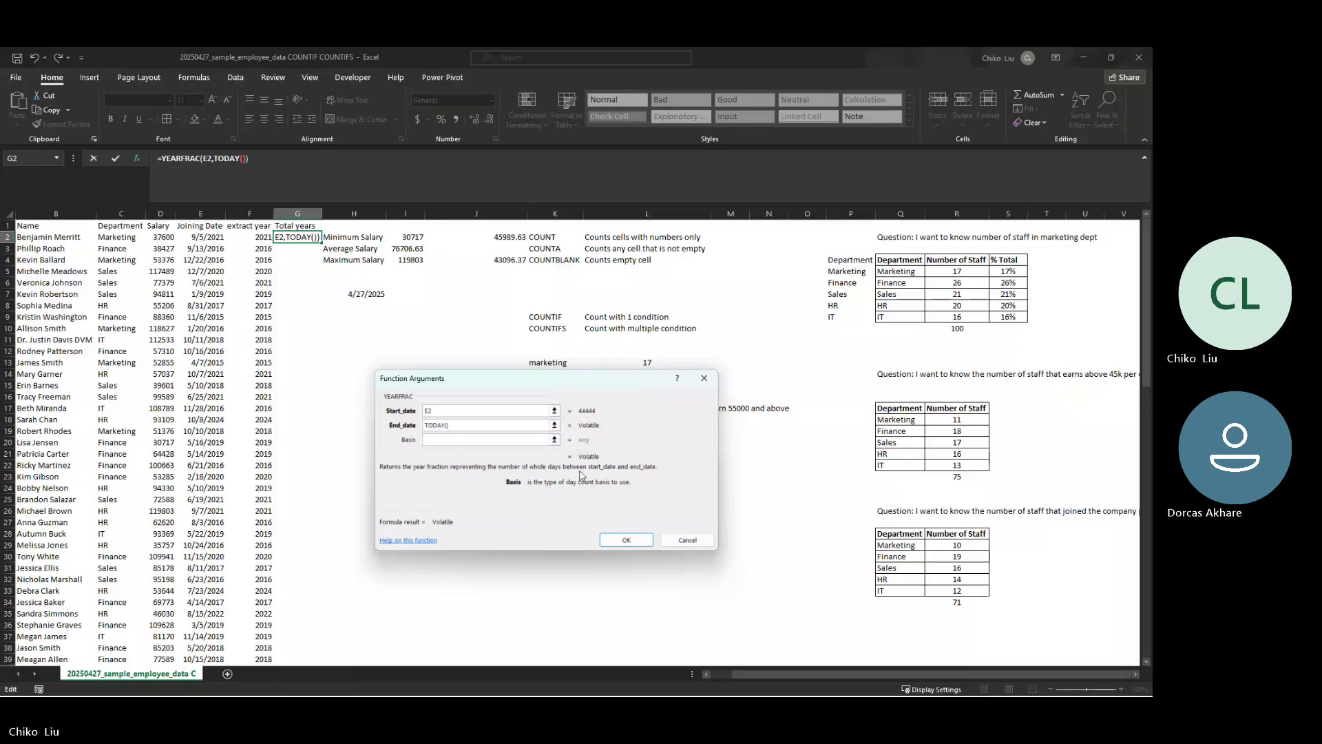
click(626, 540)
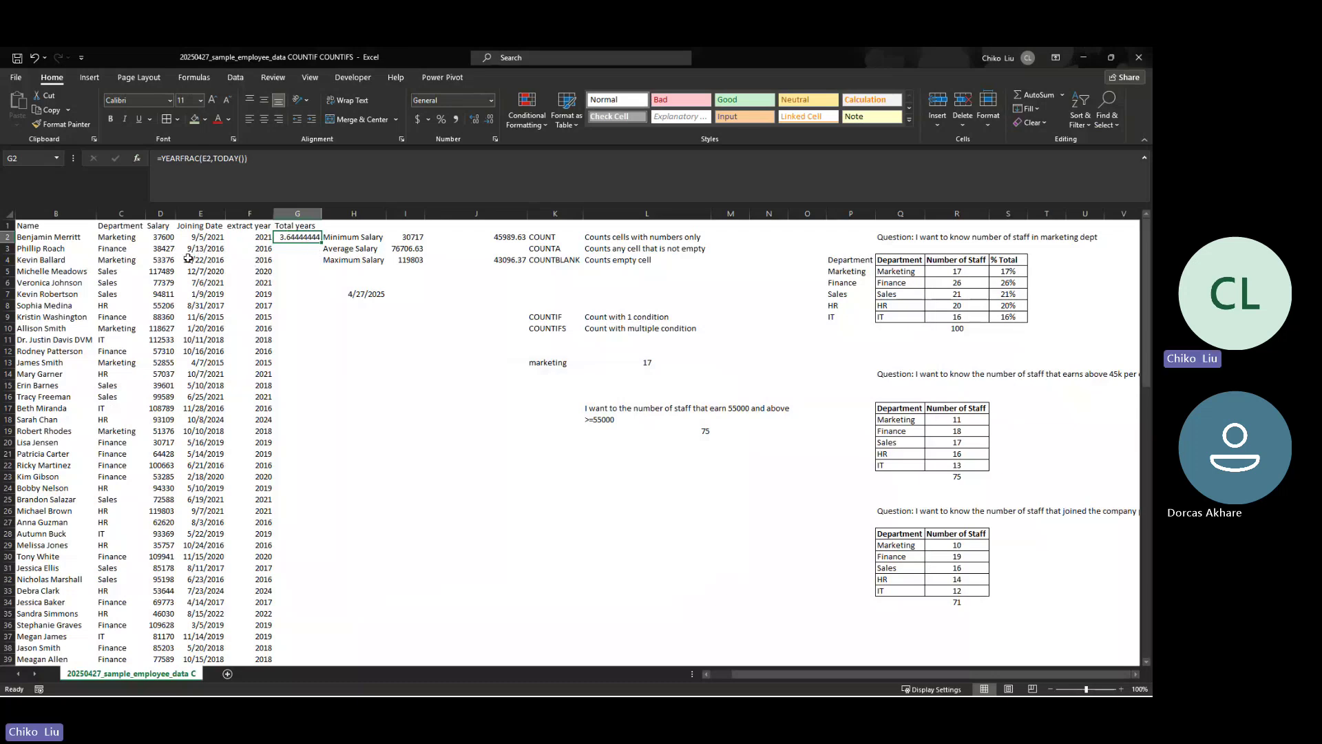
Enter =H7-E2 in I7 to get the days between the first employee's joining date and today
click(217, 237)
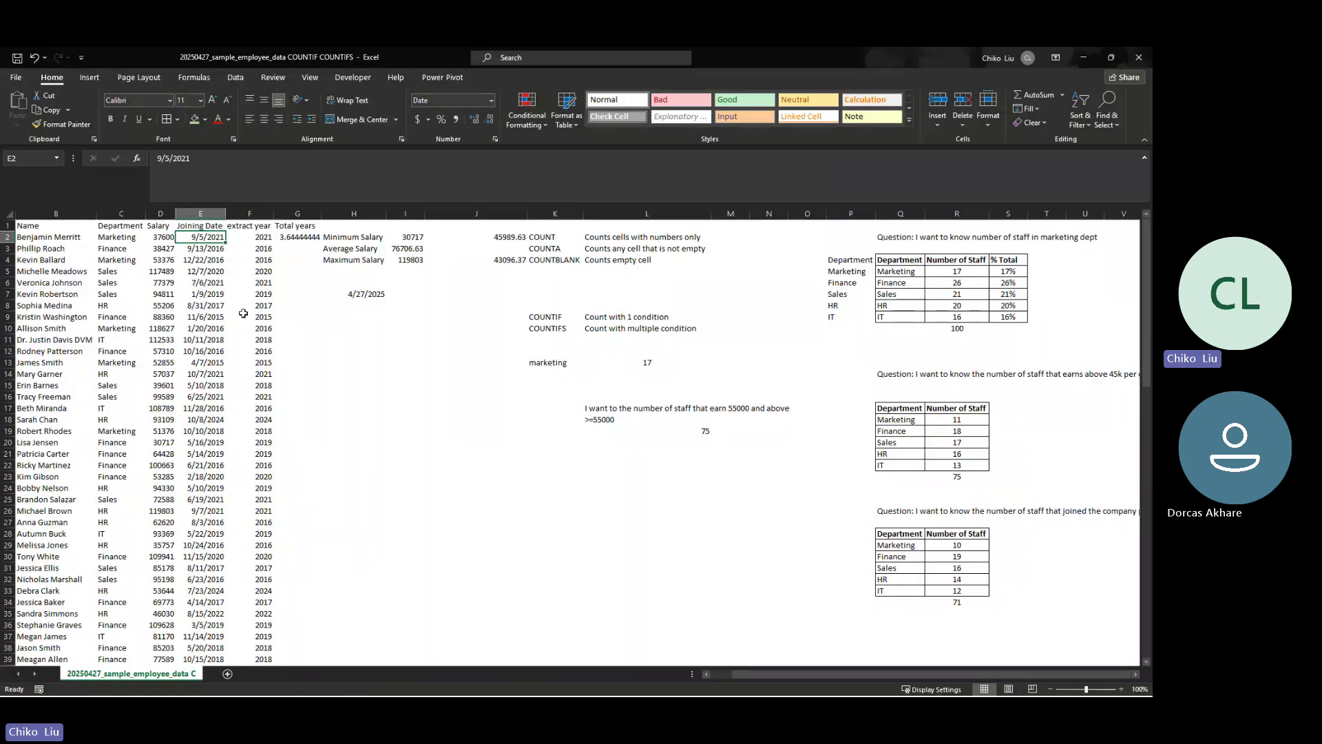
click(290, 237)
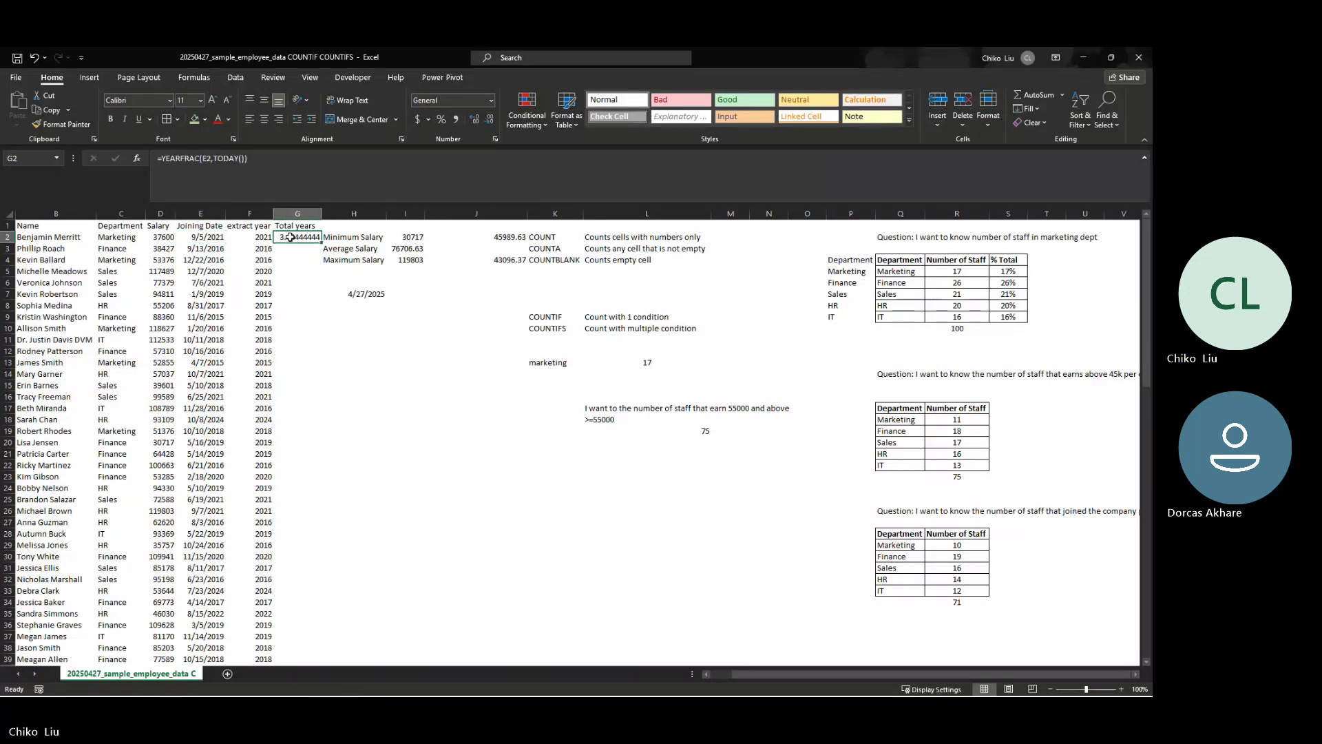
click(408, 293)
text(=)
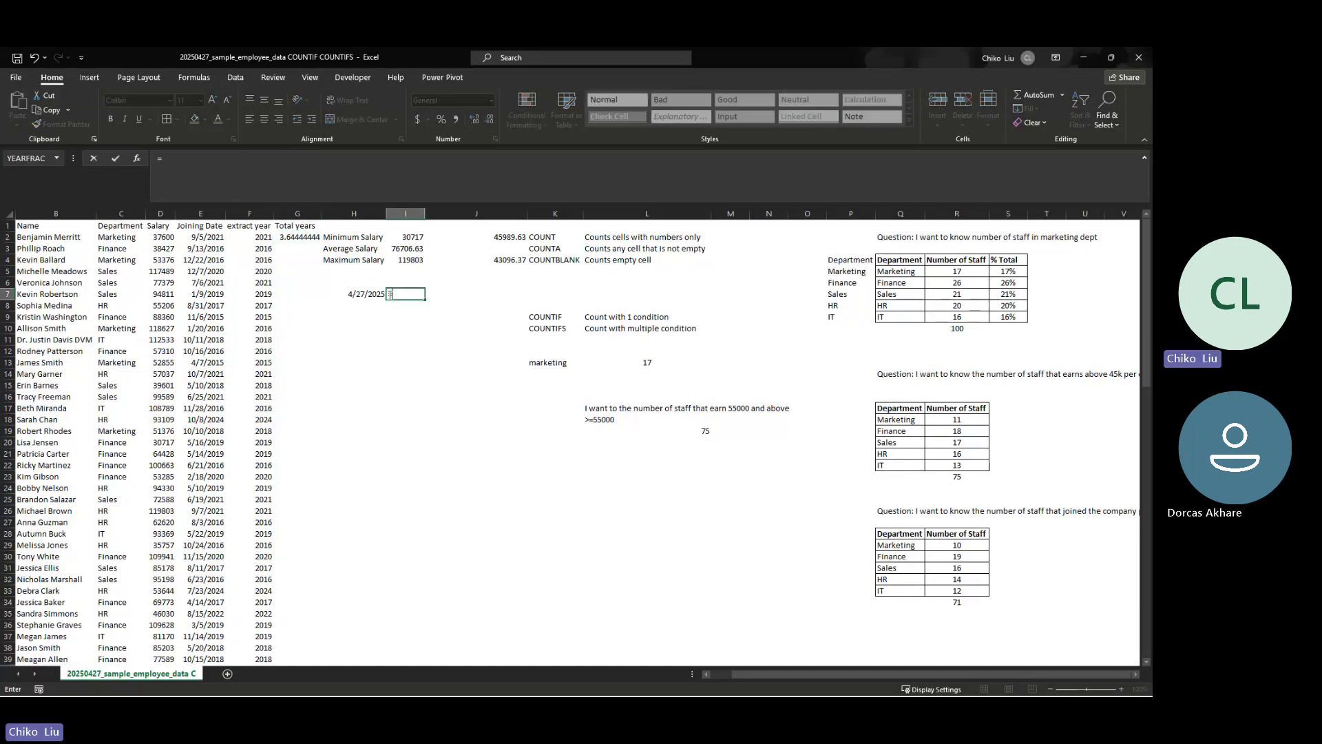
click(369, 294)
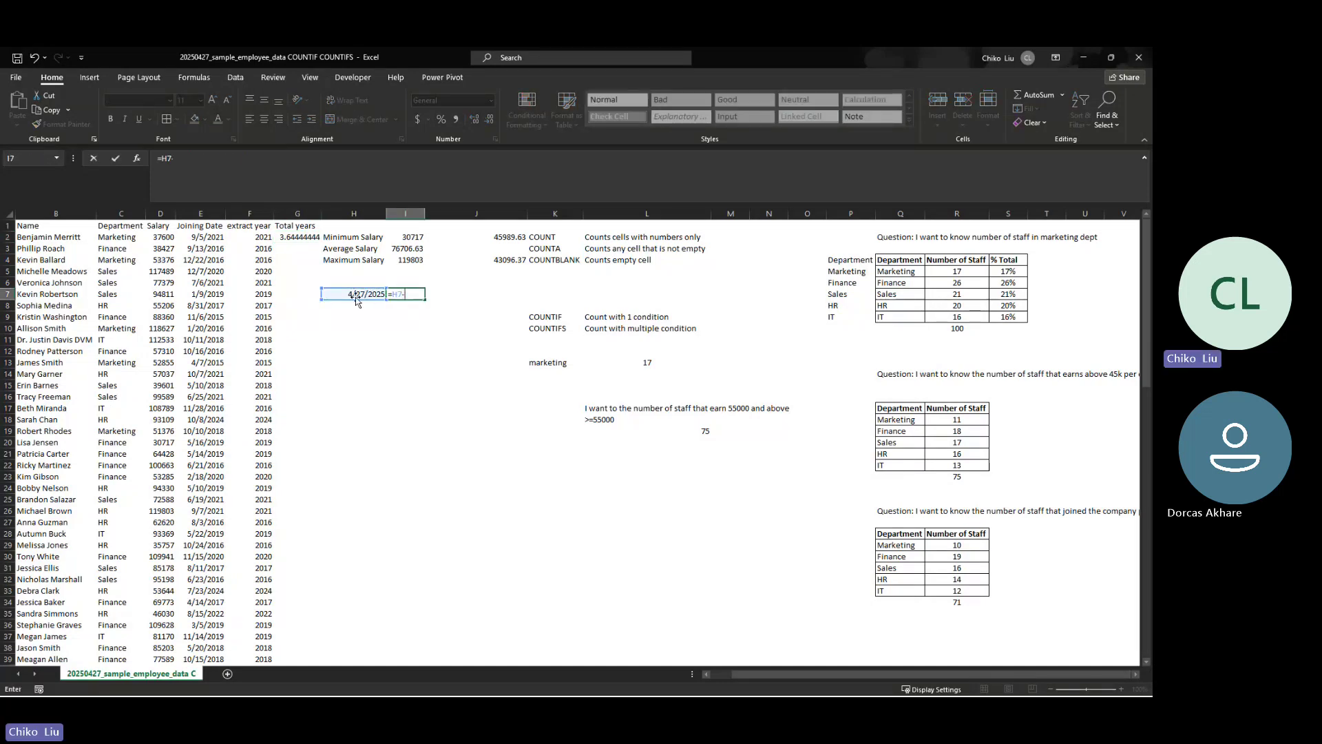
text(-)
click(196, 237)
key(Return)
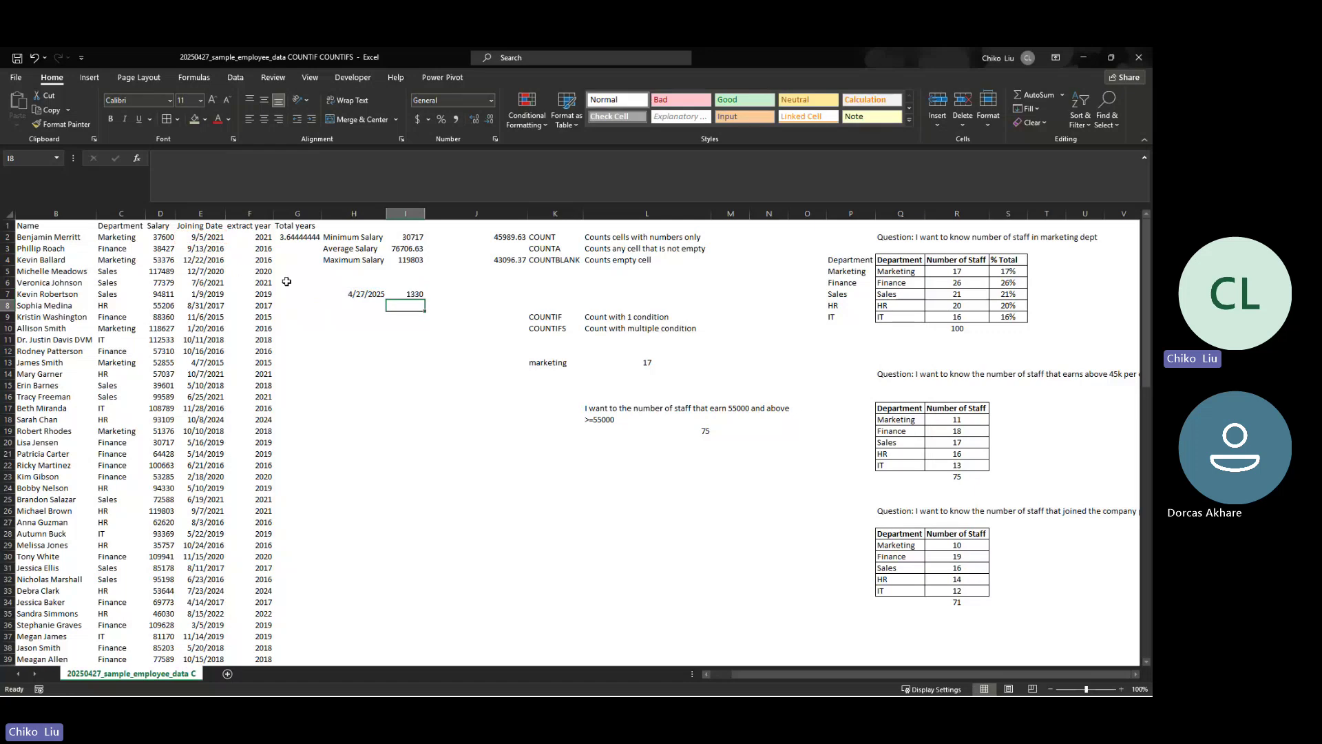
Change the formula in I7 to =(H7-E2)/365 and compare its result with the YEARFRAC value in G2
click(390, 292)
click(196, 160)
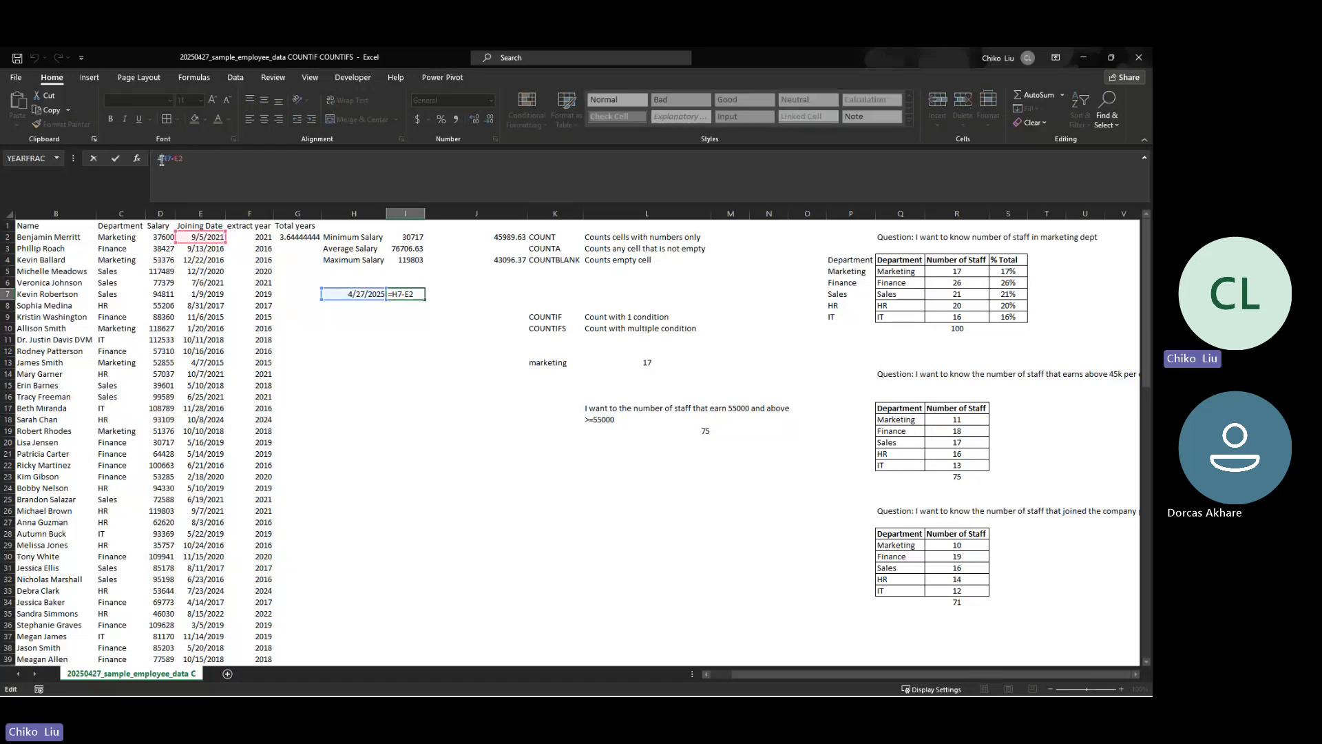
text())
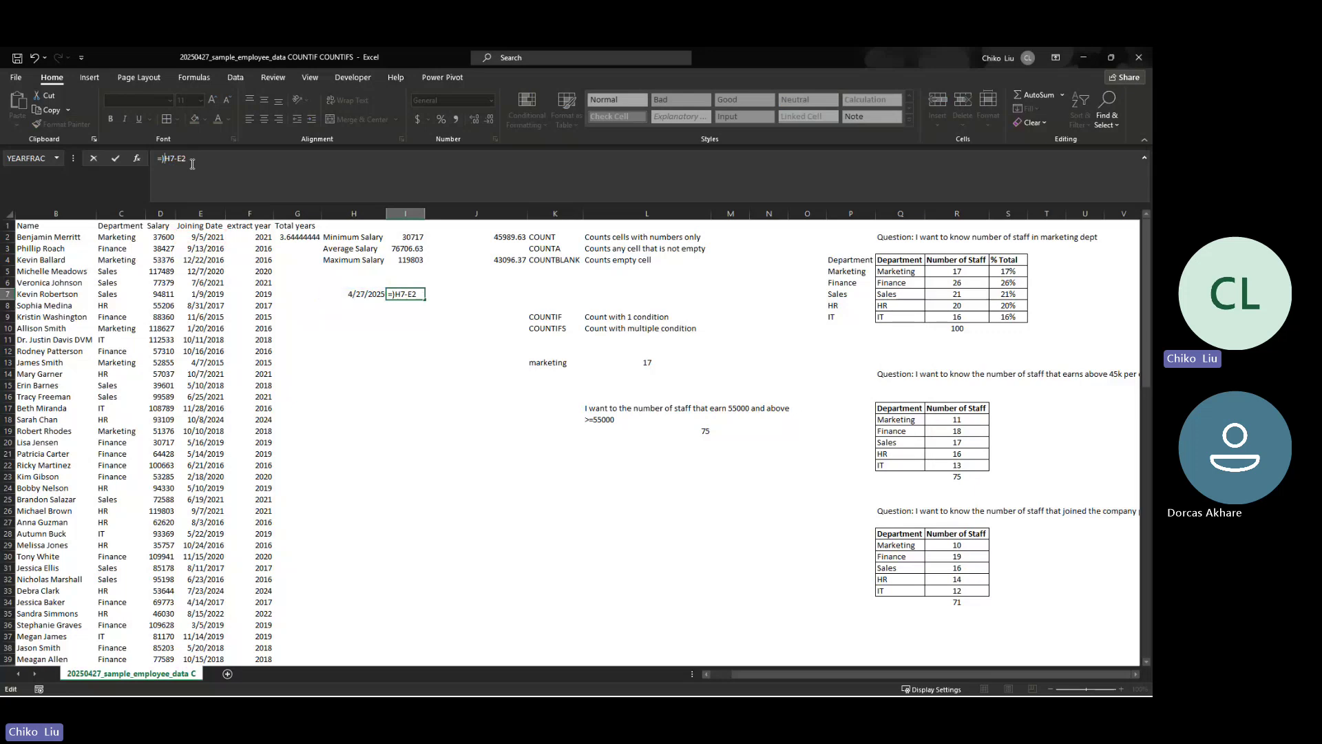
key(BackSpace)
text((/365)
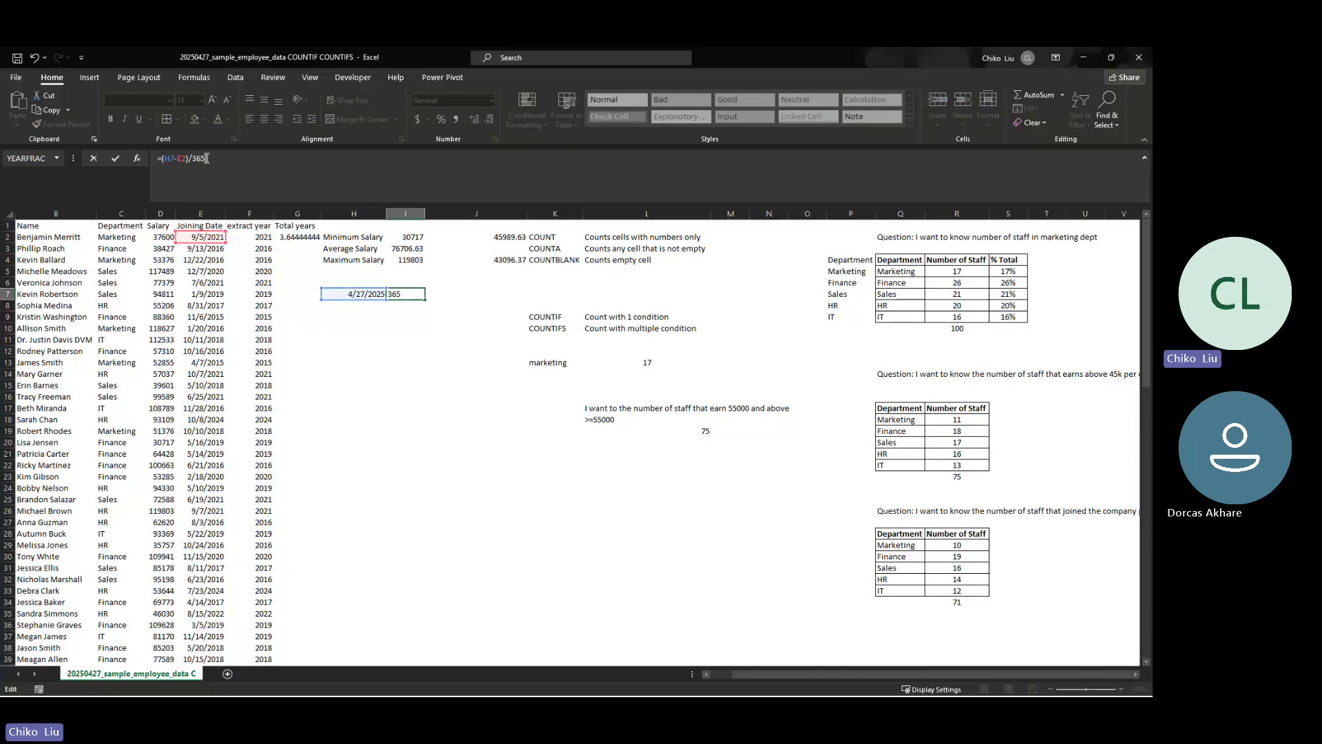
key(Return)
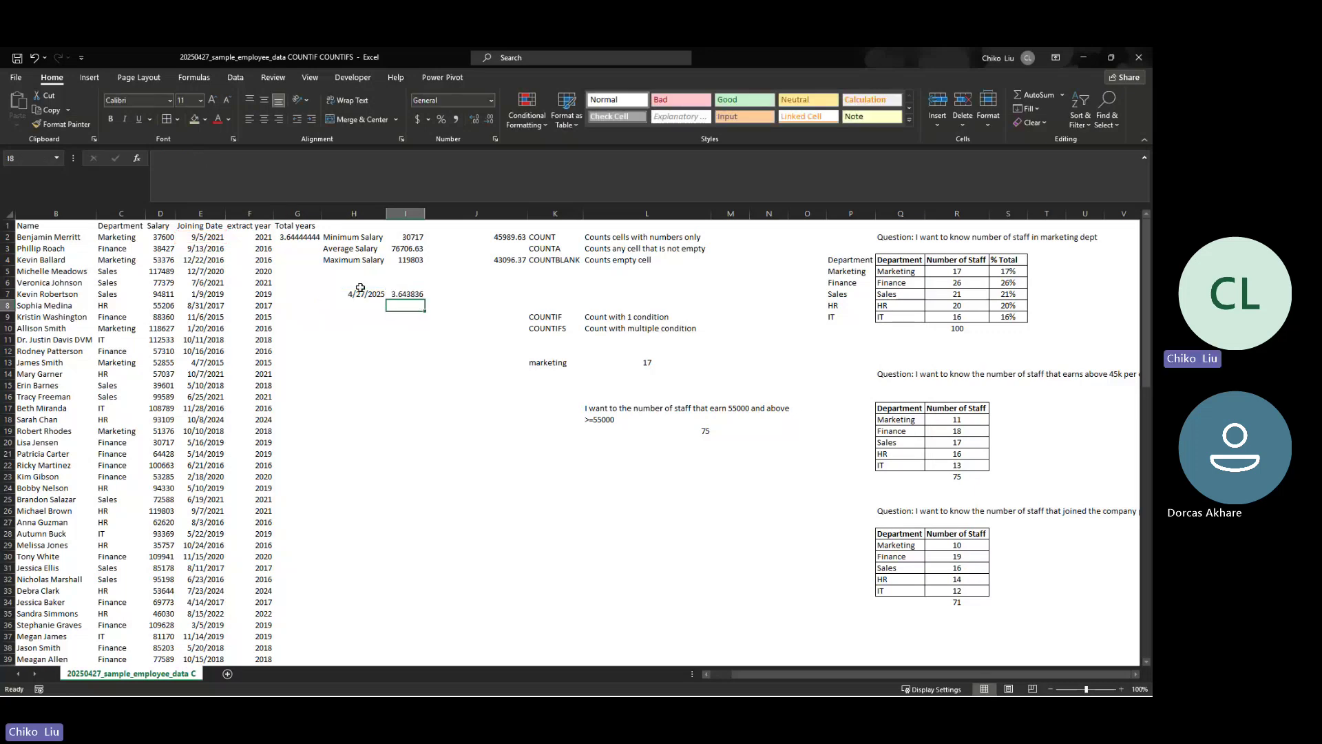
click(393, 292)
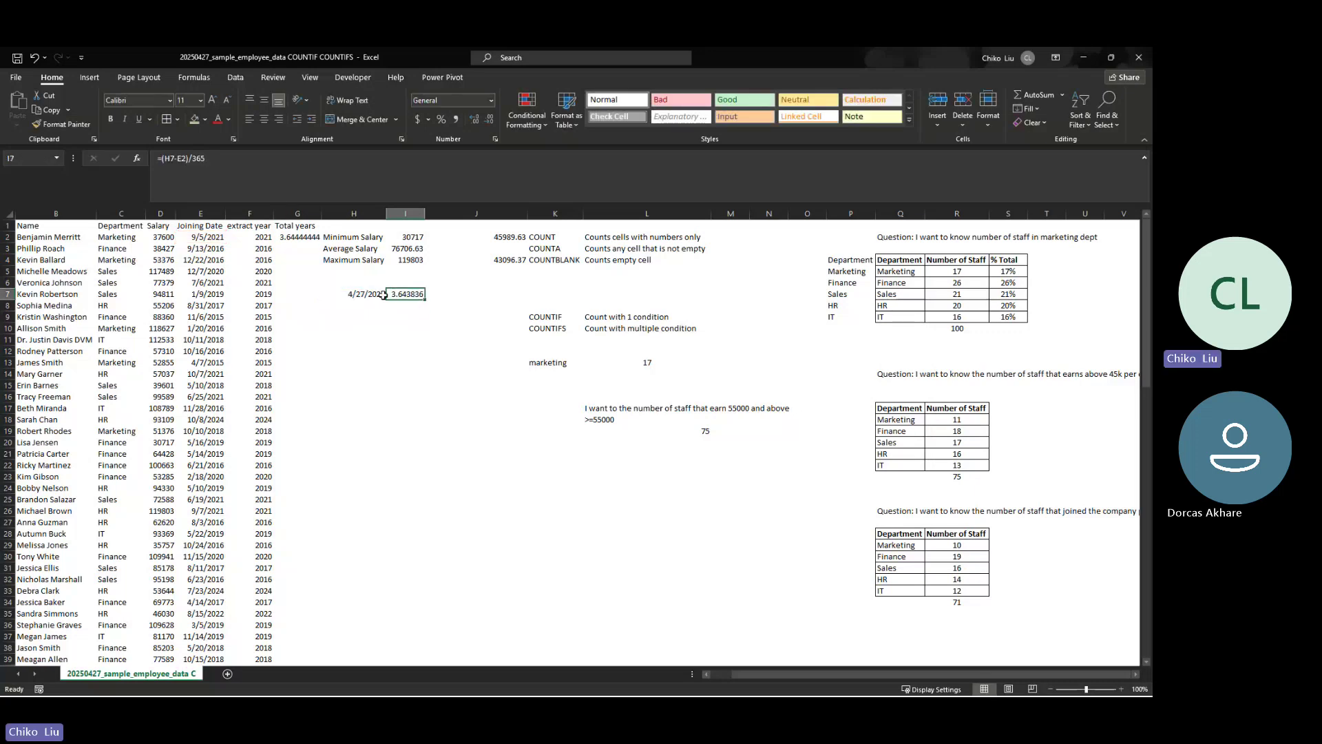
click(298, 237)
click(408, 294)
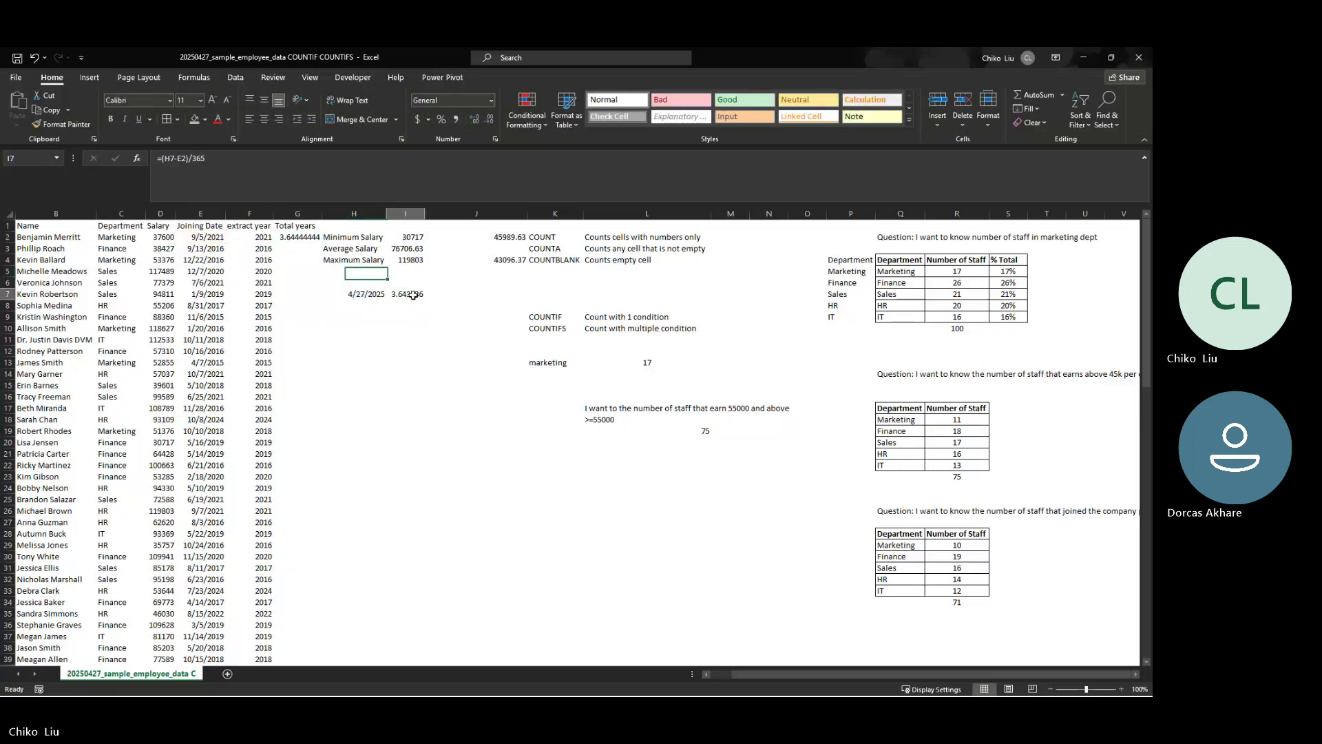
Format G2 to one decimal place and fill its YEARFRAC formula down through G101
click(292, 237)
click(478, 123)
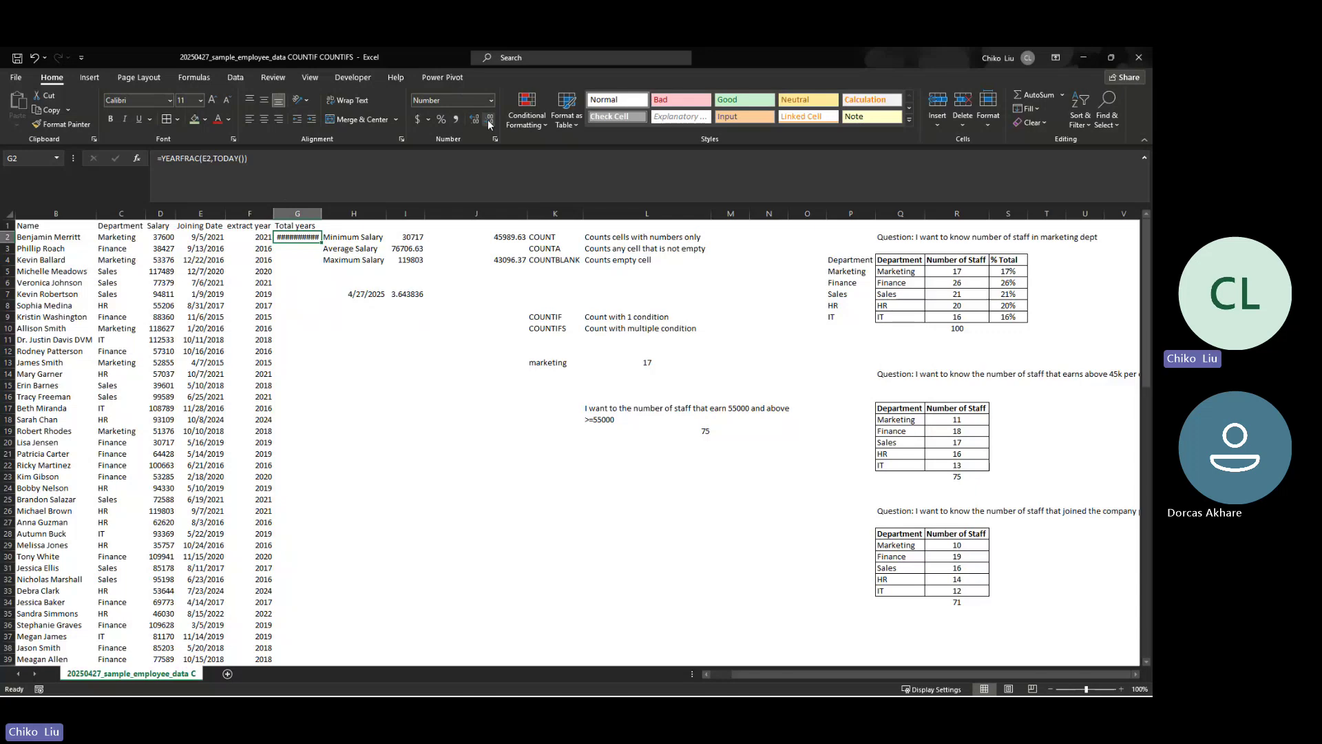
click(488, 122)
click(490, 119)
click(490, 120)
click(490, 120)
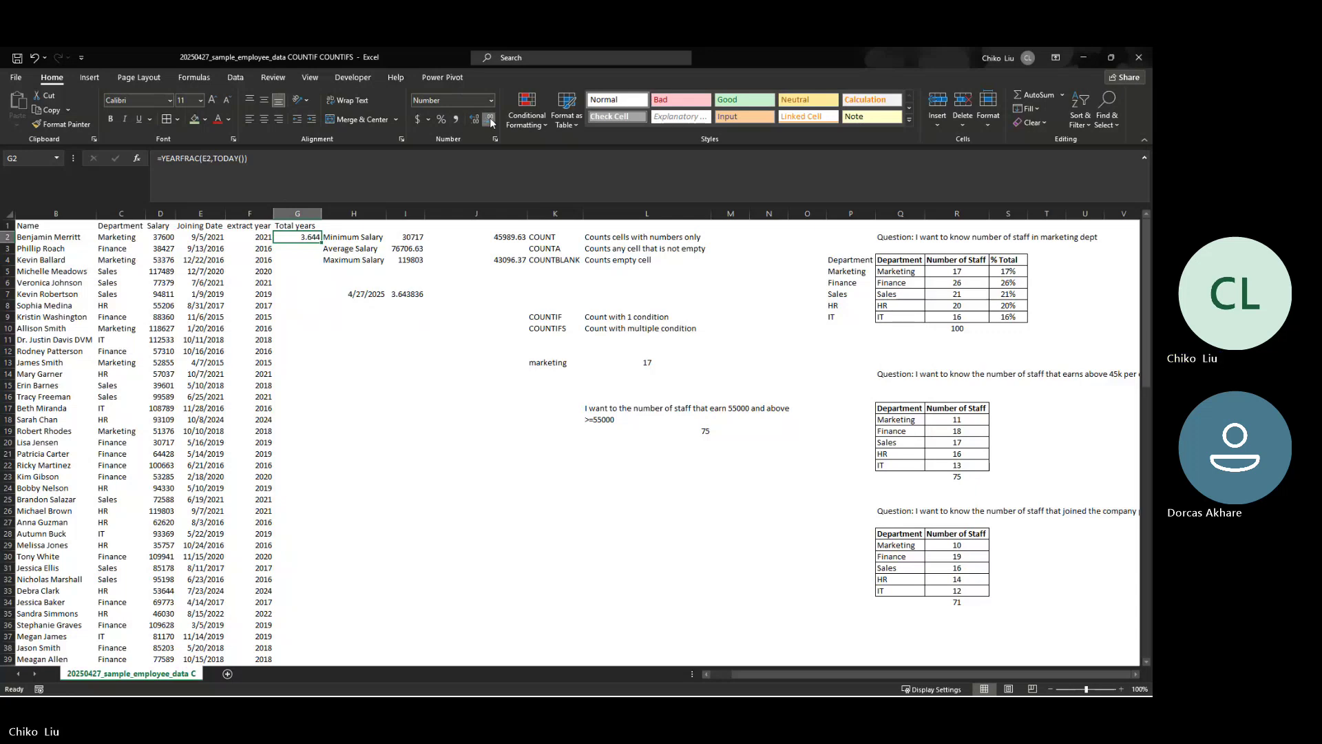
click(490, 120)
click(490, 119)
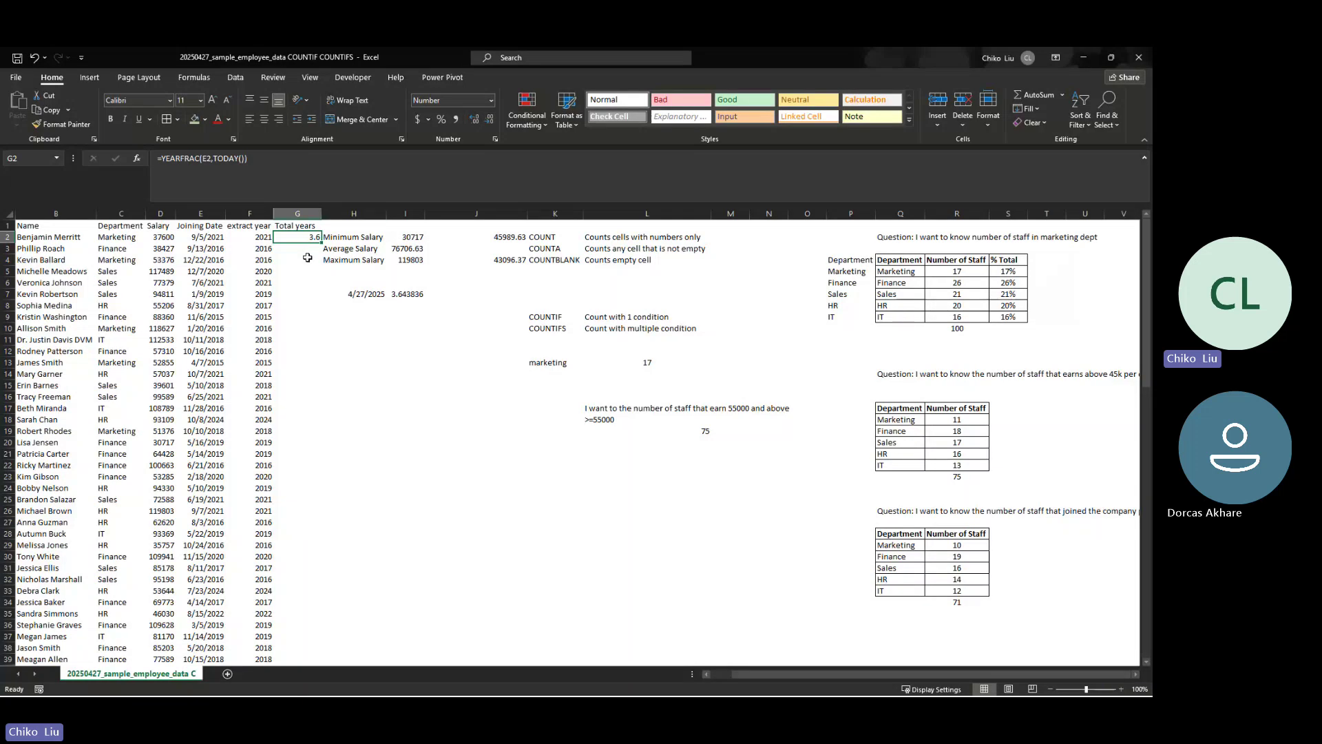
drag(321, 242, 308, 644)
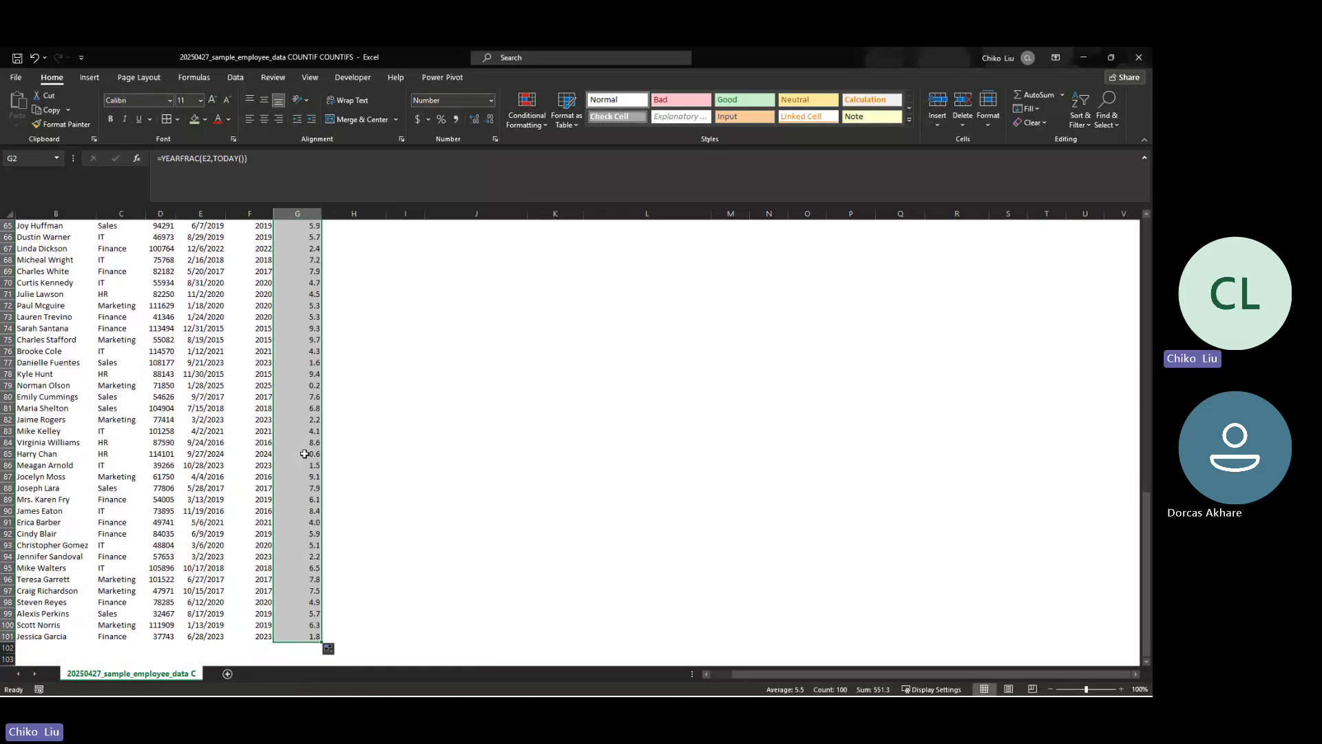
Format the Total years values in G2:G101 to show no decimal places
click(304, 454)
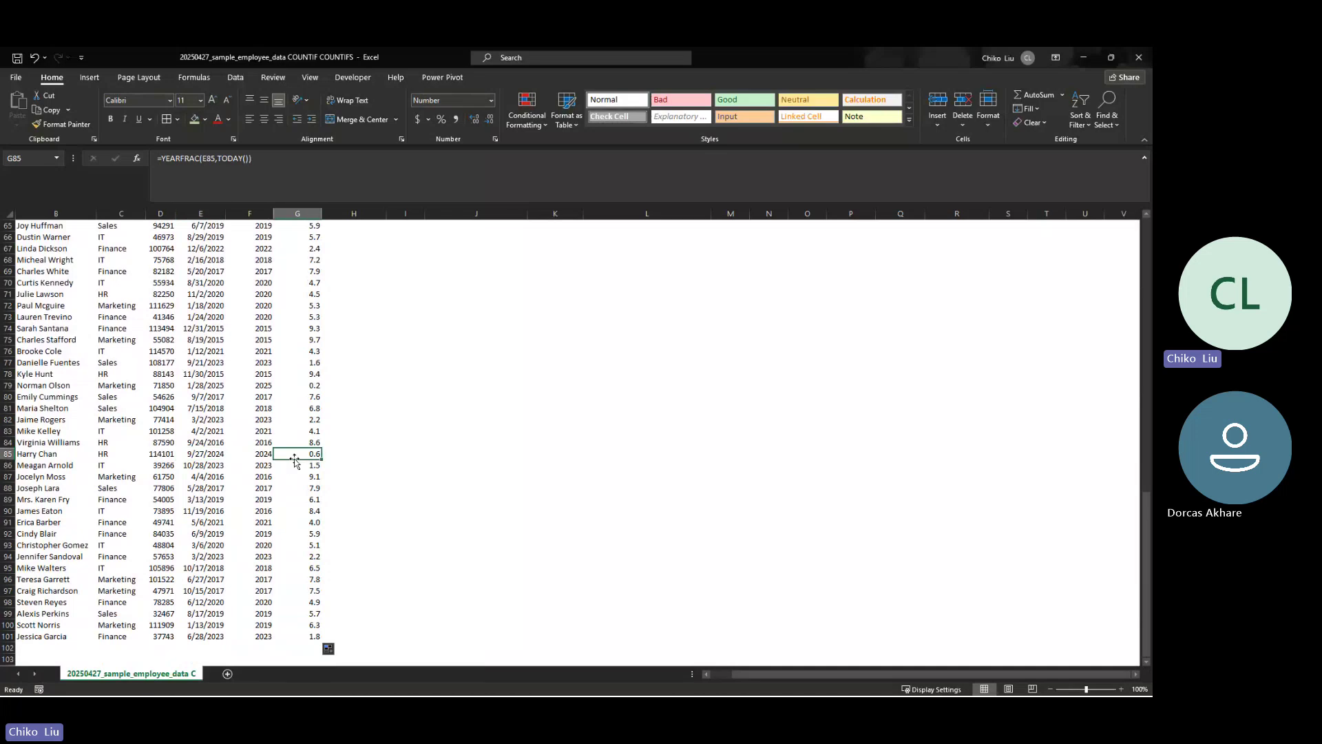
scroll(329, 429, up, 19)
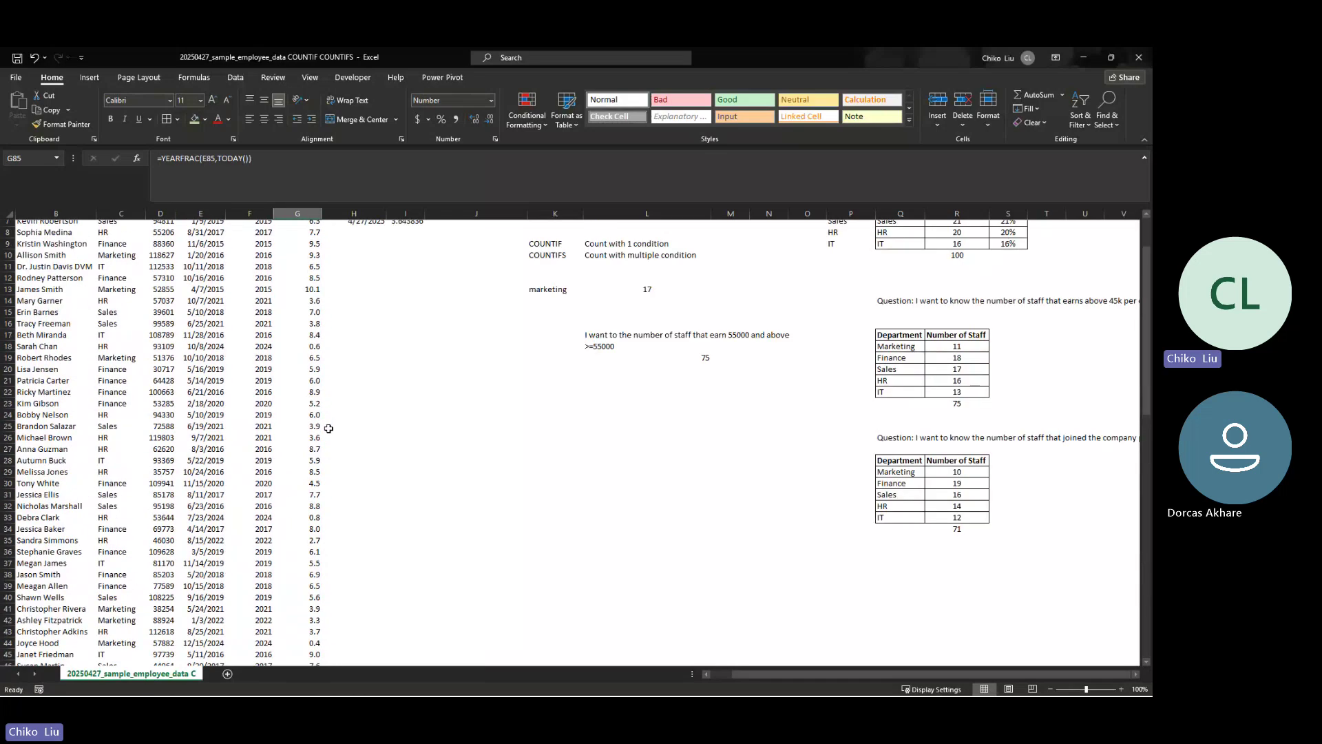
scroll(329, 428, up, 2)
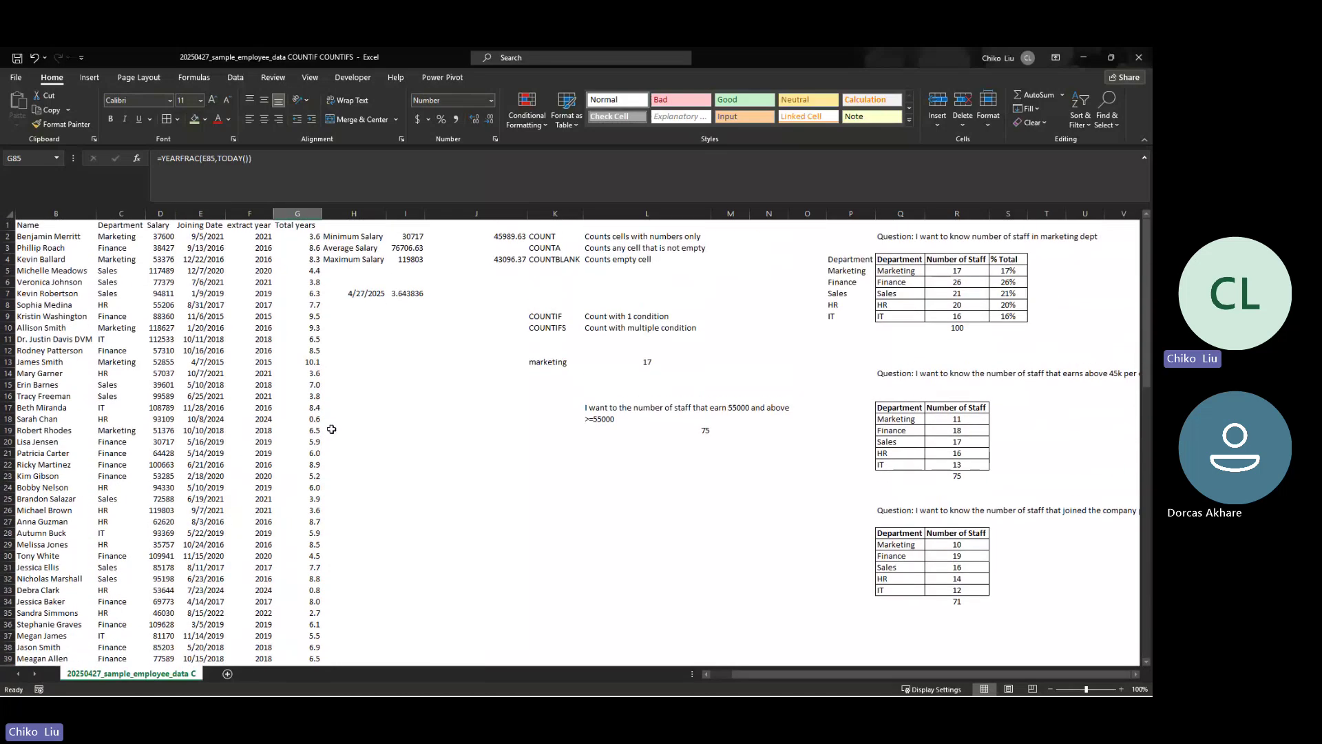
drag(308, 238, 305, 630)
click(490, 120)
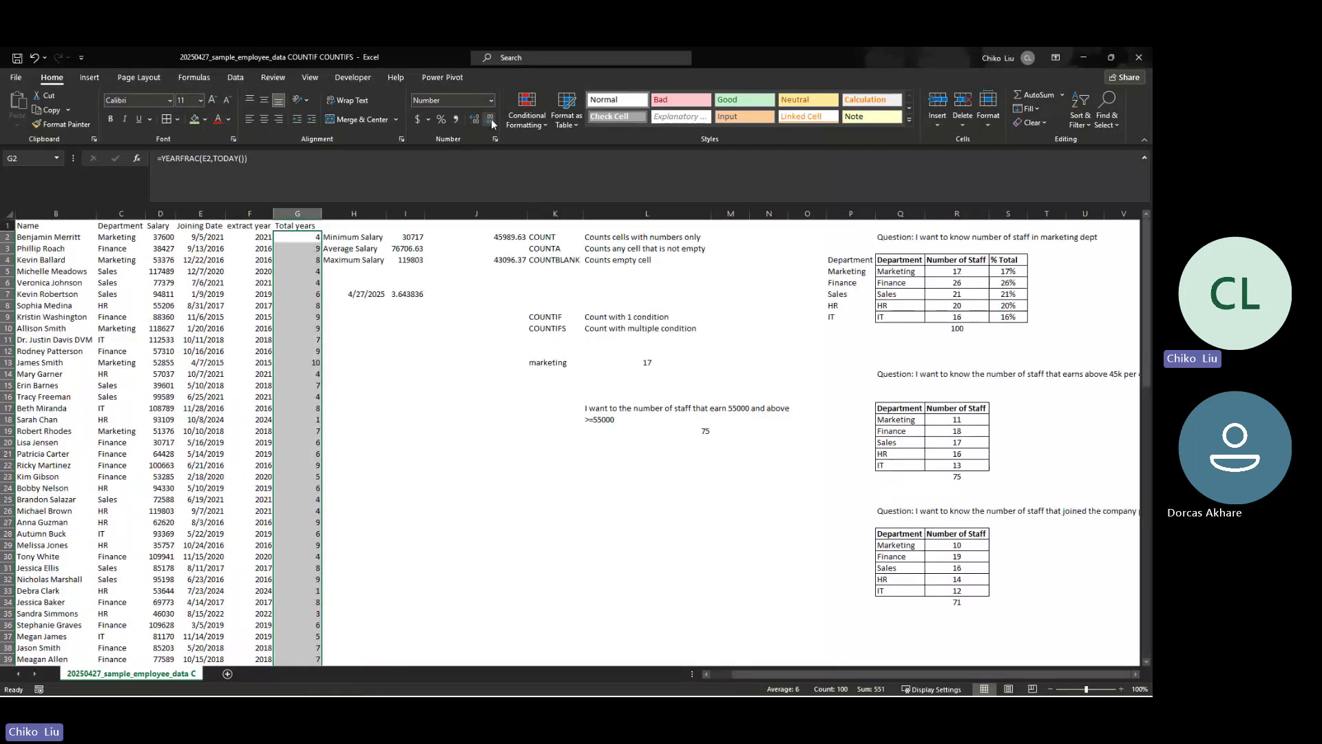
click(293, 384)
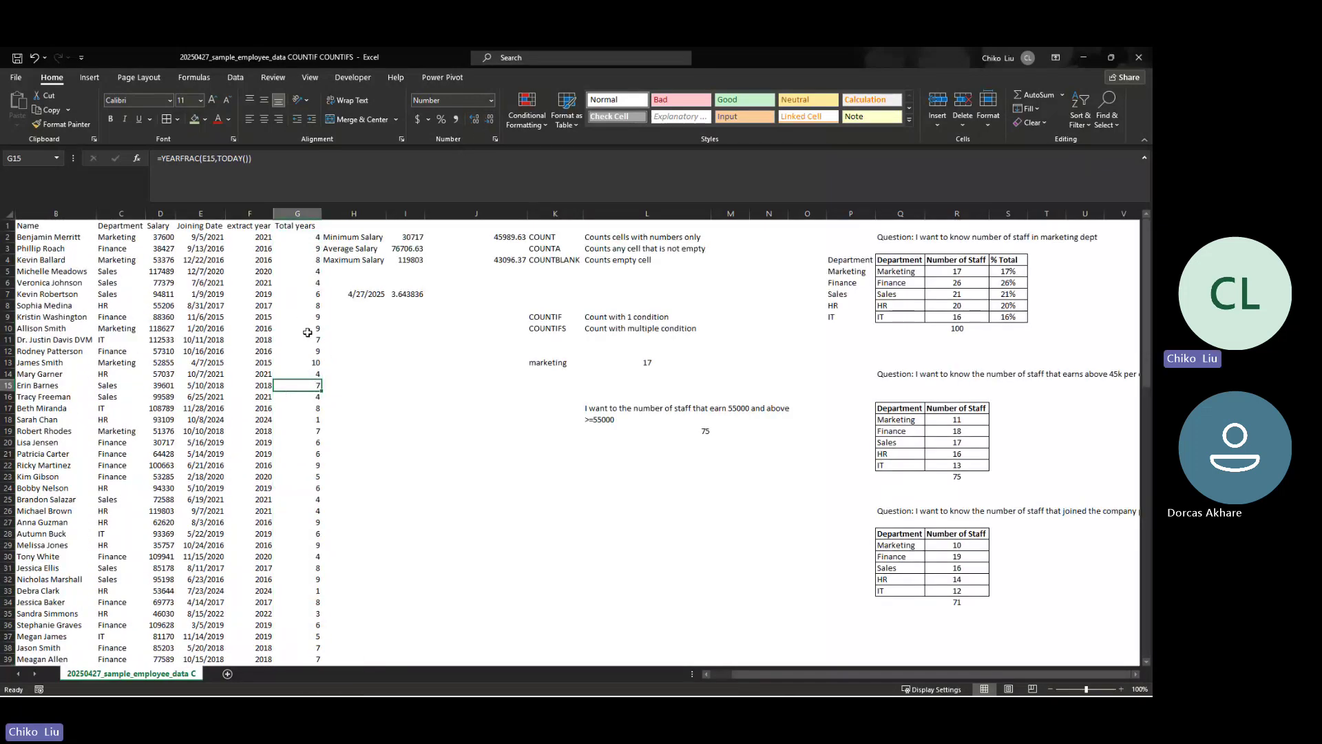
click(314, 238)
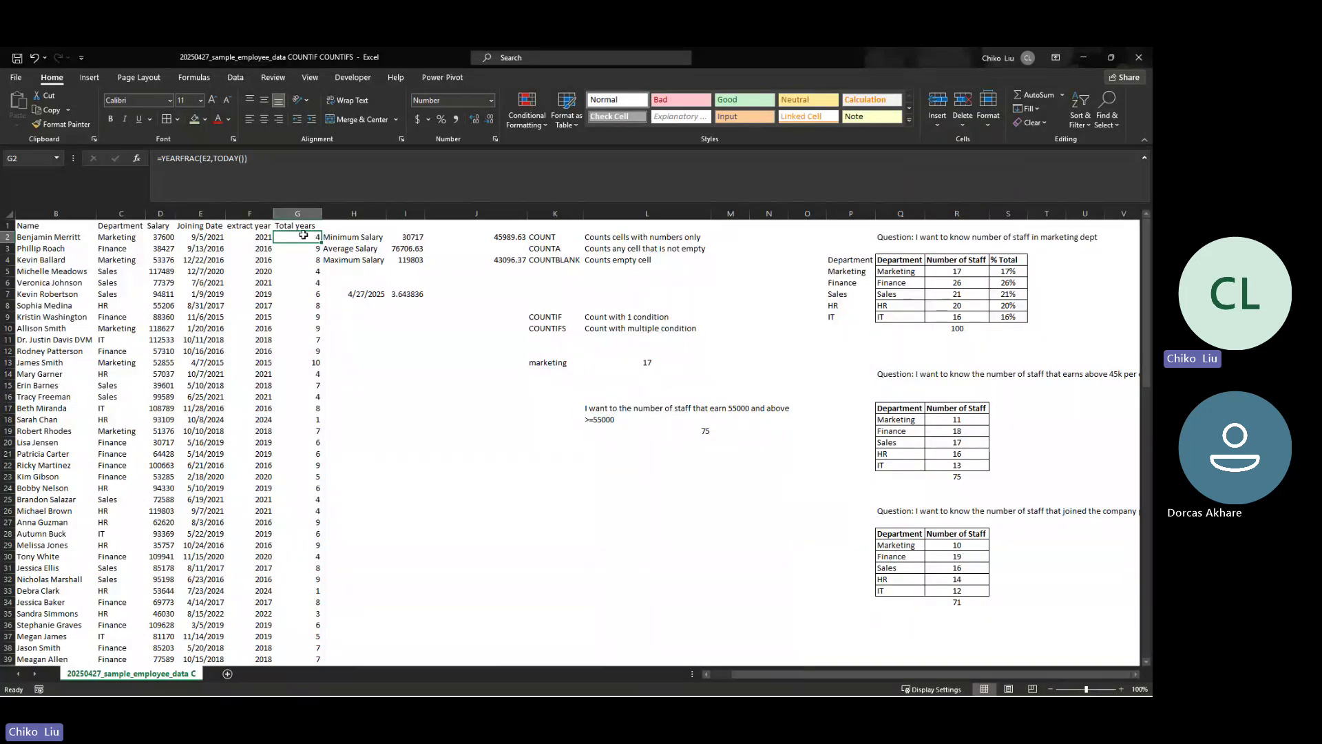
Begin a formula in the empty cell I16 with =YEAR
click(399, 394)
text(=)
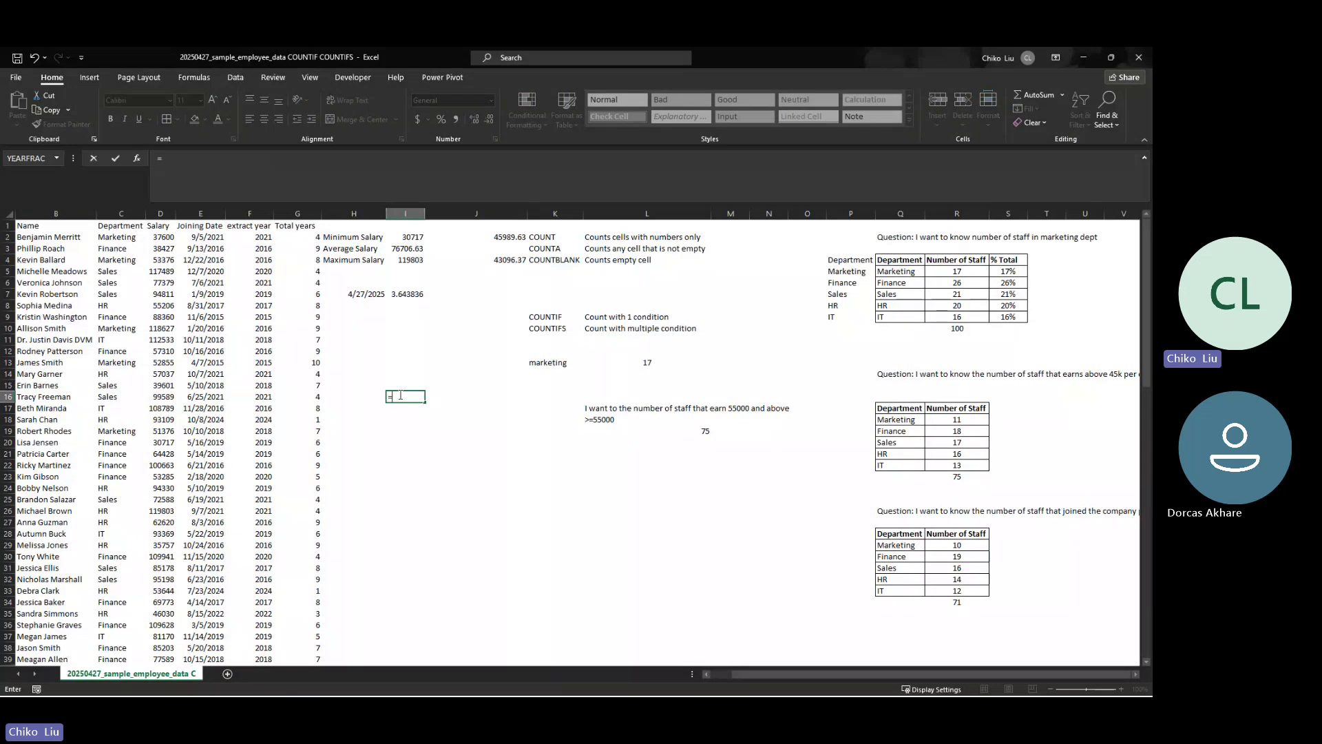
text(YEAR)
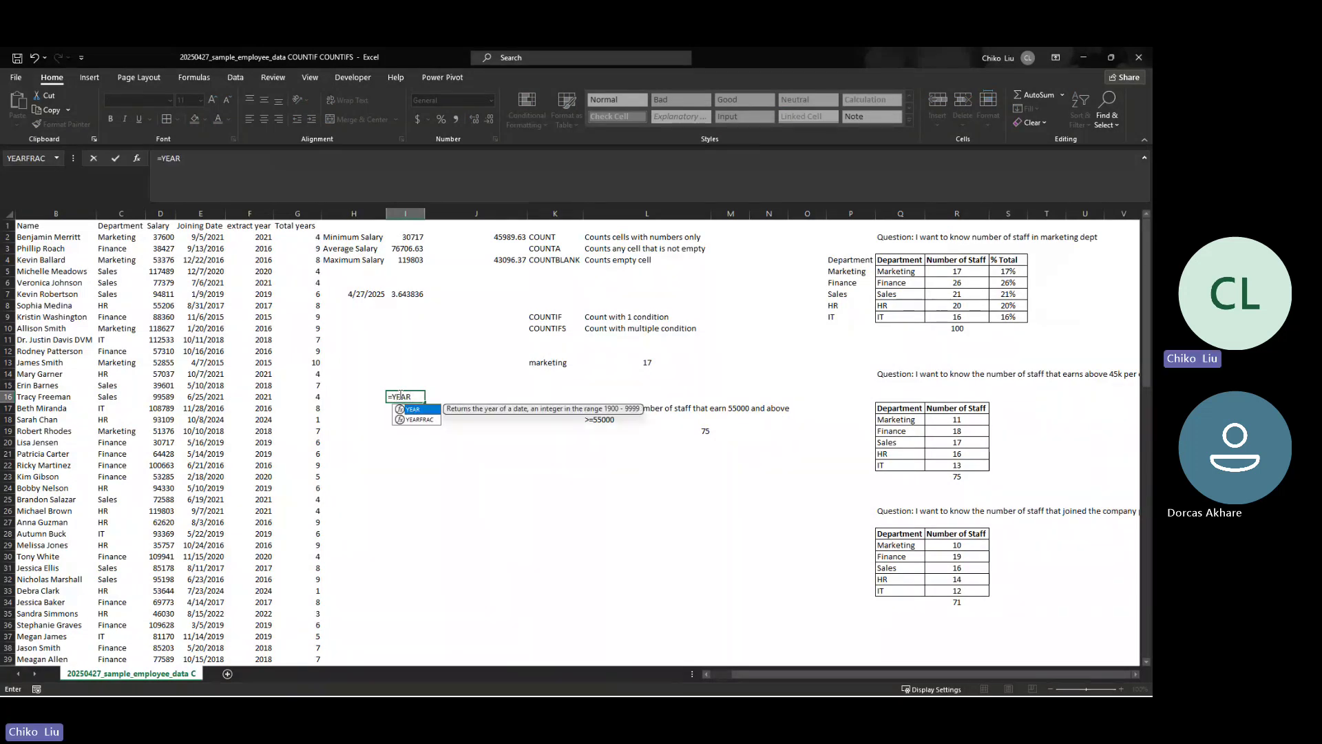
key(Down)
key(Tab)
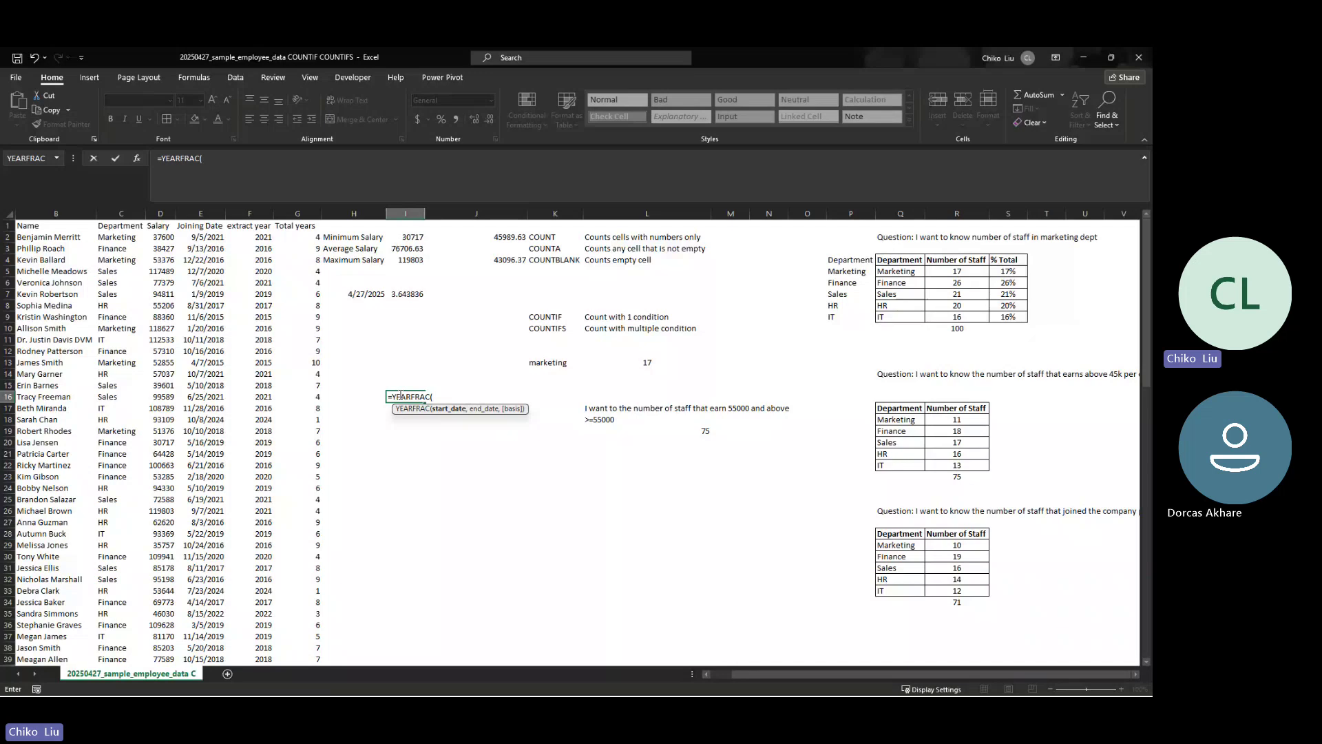
key(Up)
key(BackSpace)
key(BackSpace)
key(BackSpace)
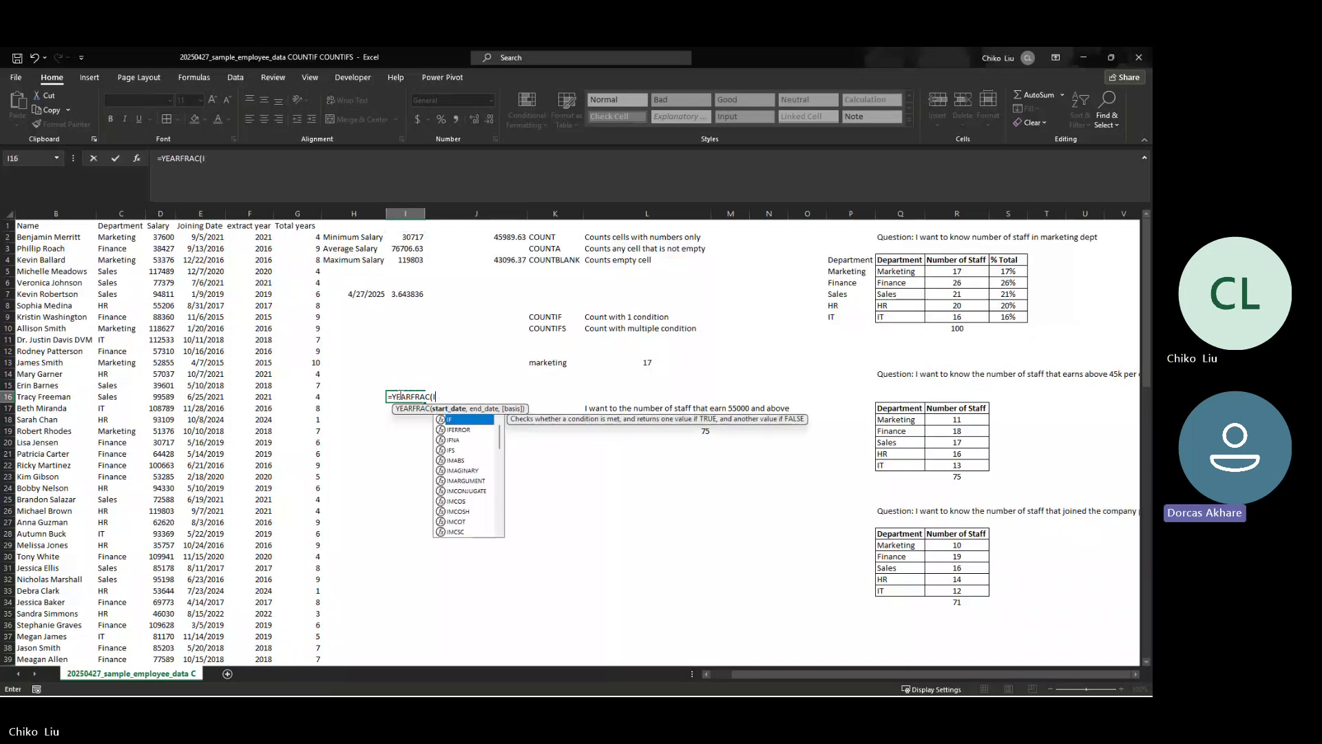
key(BackSpace)
key(BackSpace)
key(BackSpace)
key(BackSpace)
key(BackSpace)
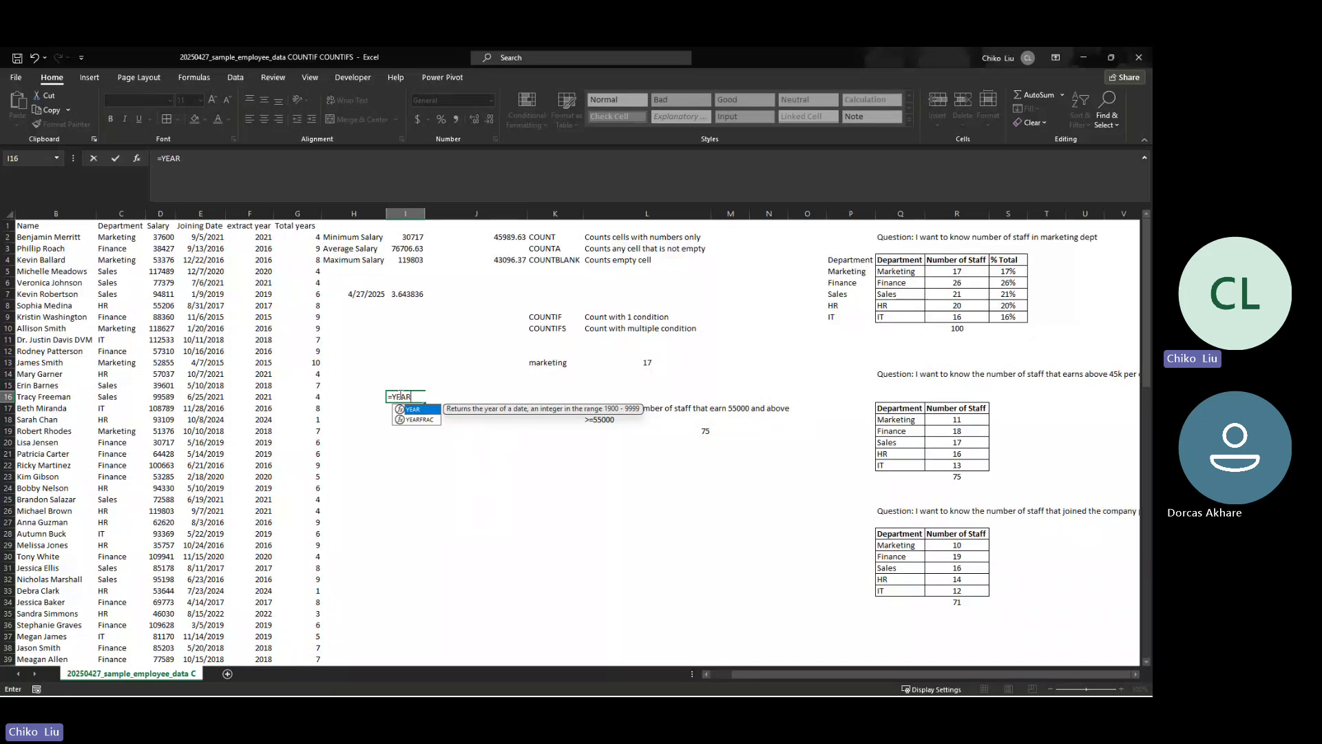
Complete the formula in I16 as =YEARFRAC(E2,H7,3), using the Actual/365 basis
key(Down)
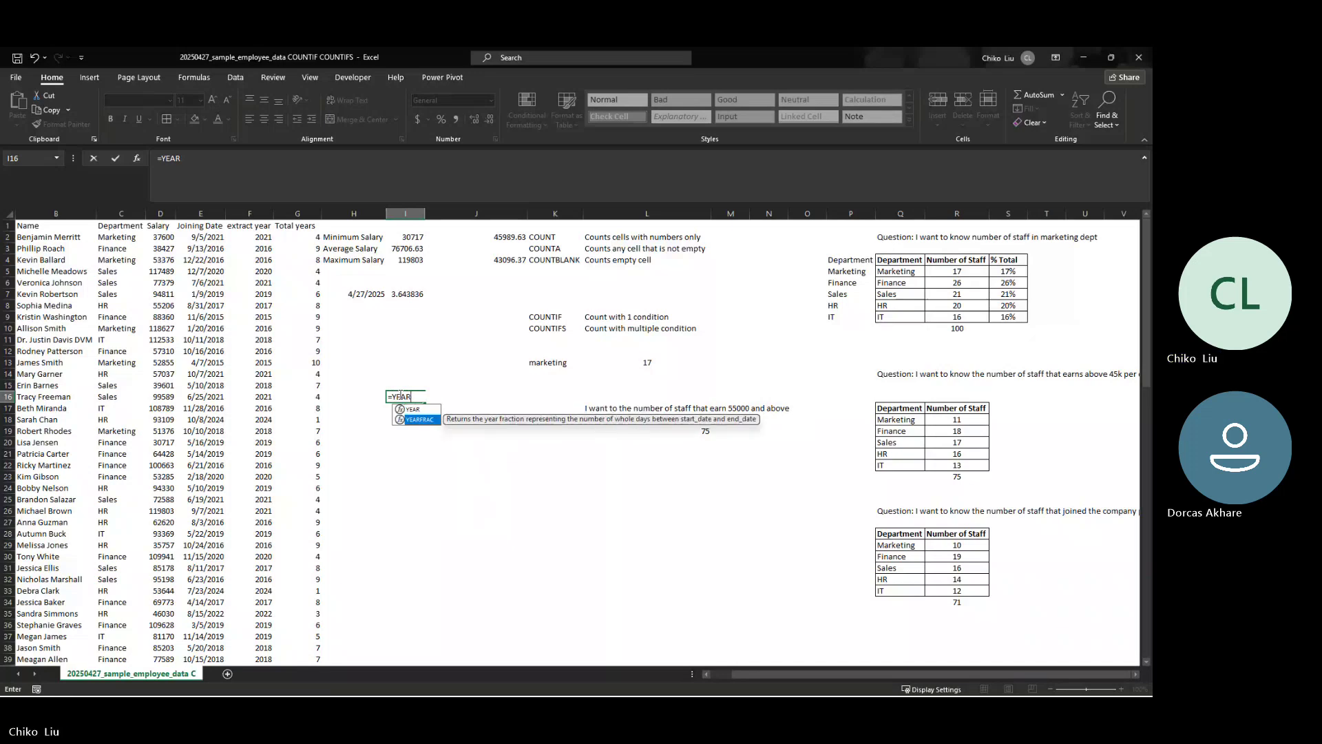
key(Tab)
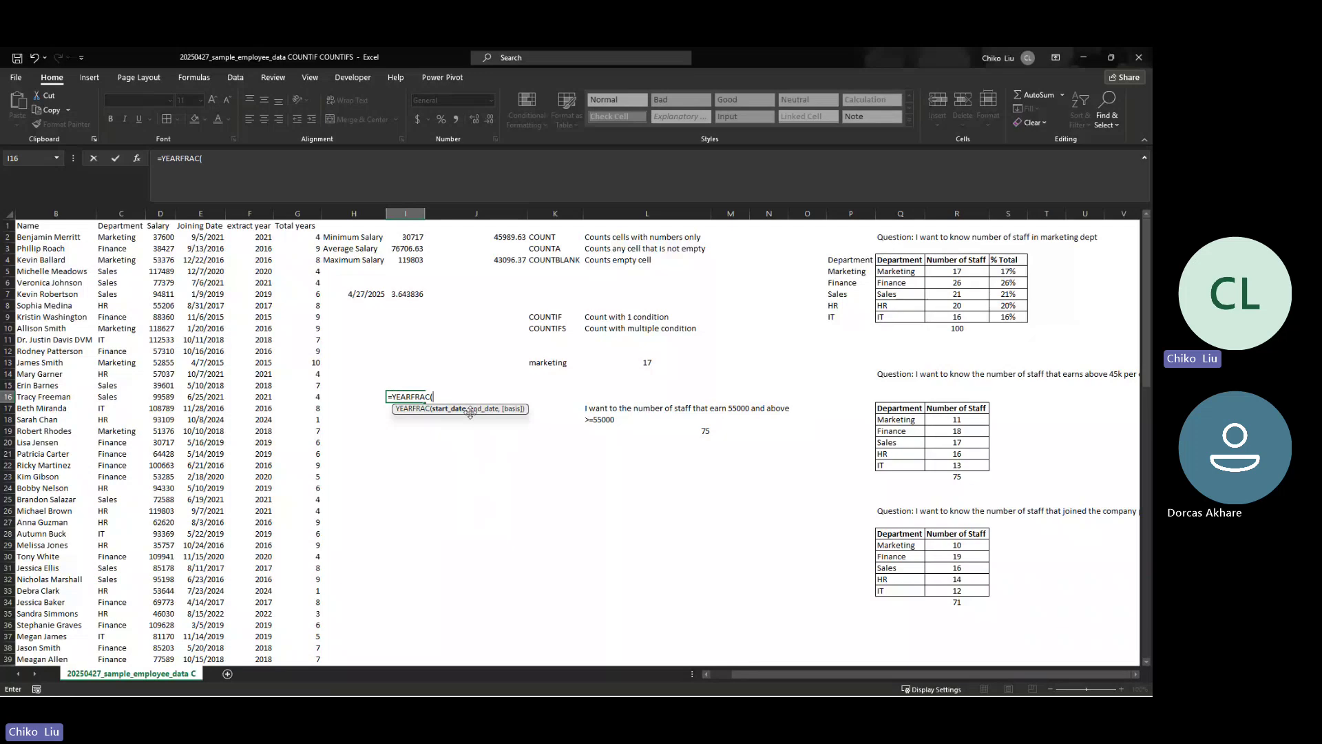
click(207, 238)
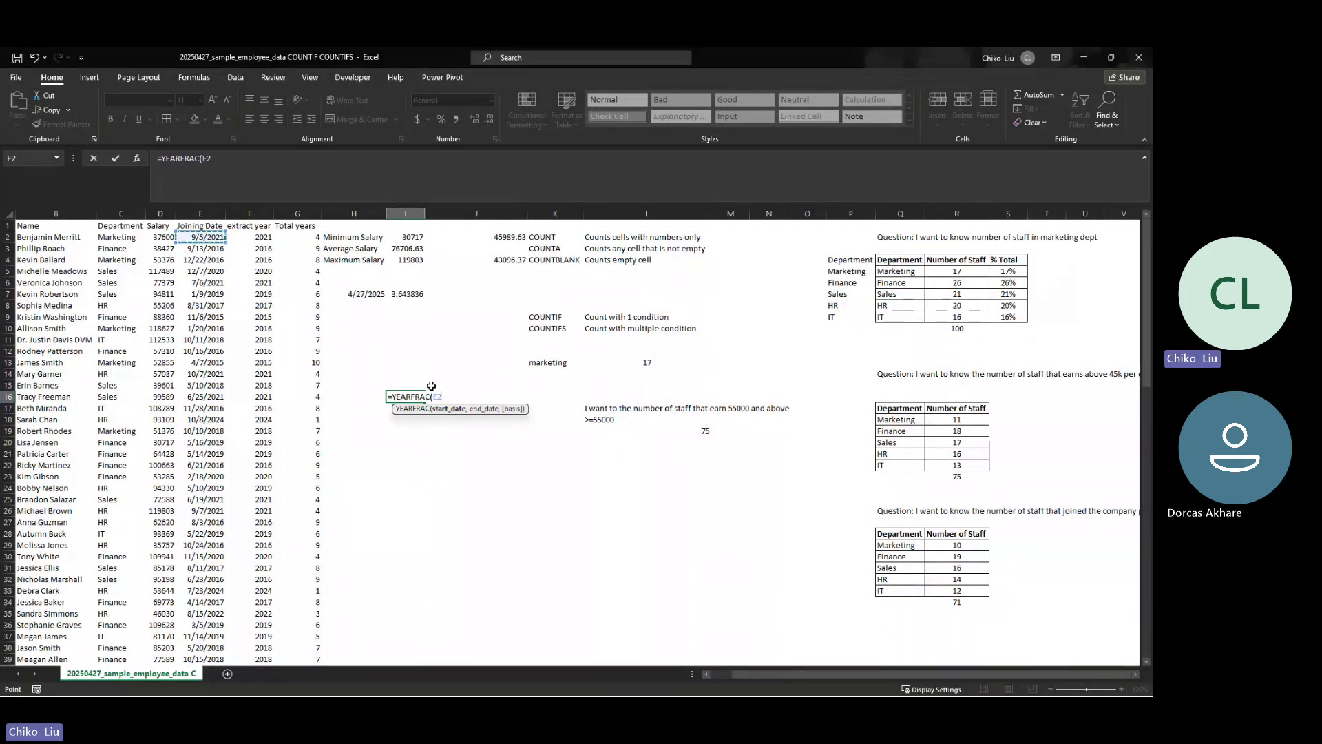
text(,)
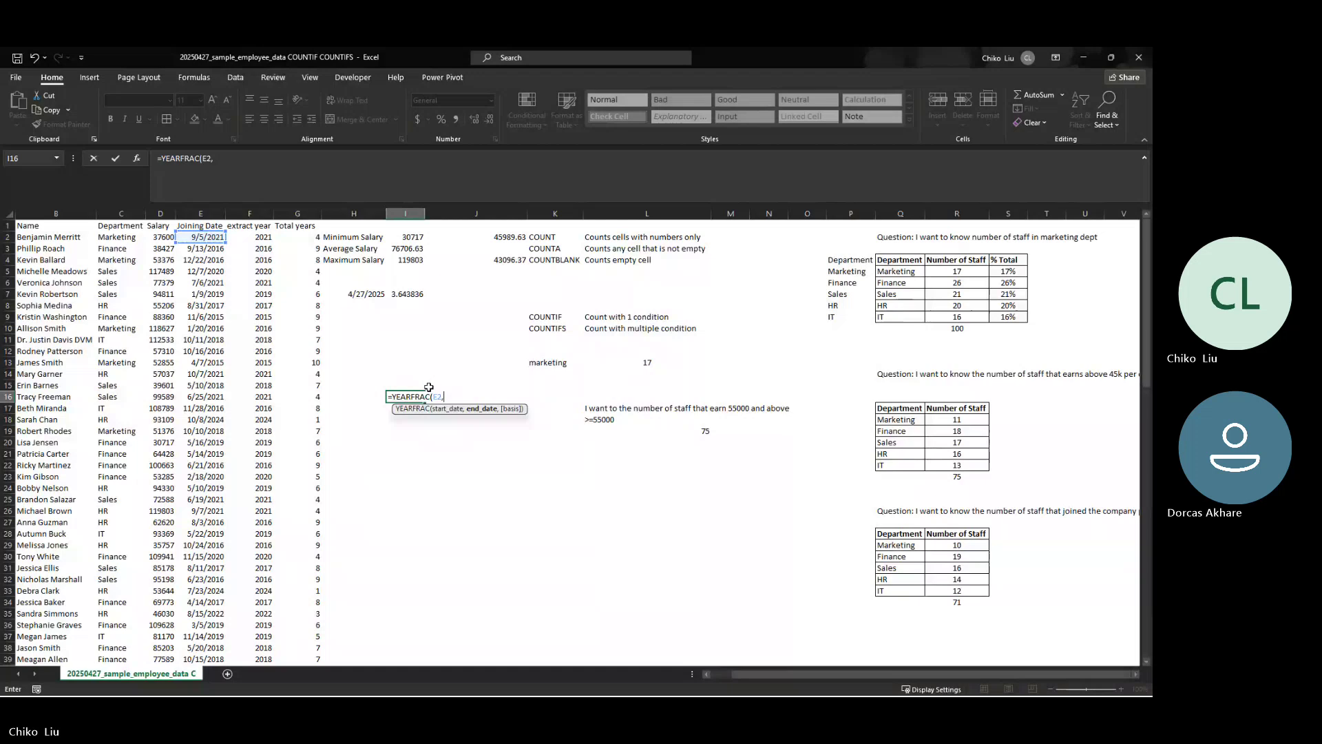
click(383, 296)
text(,)
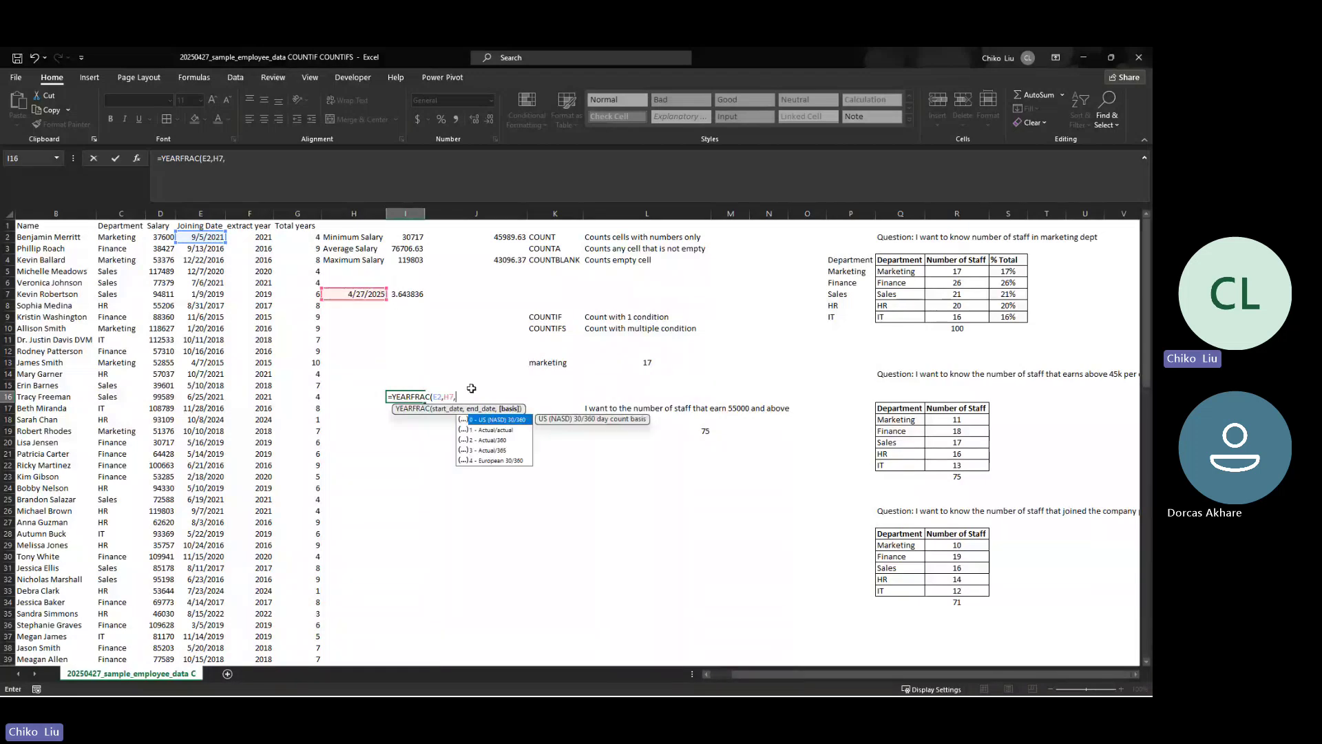
click(493, 451)
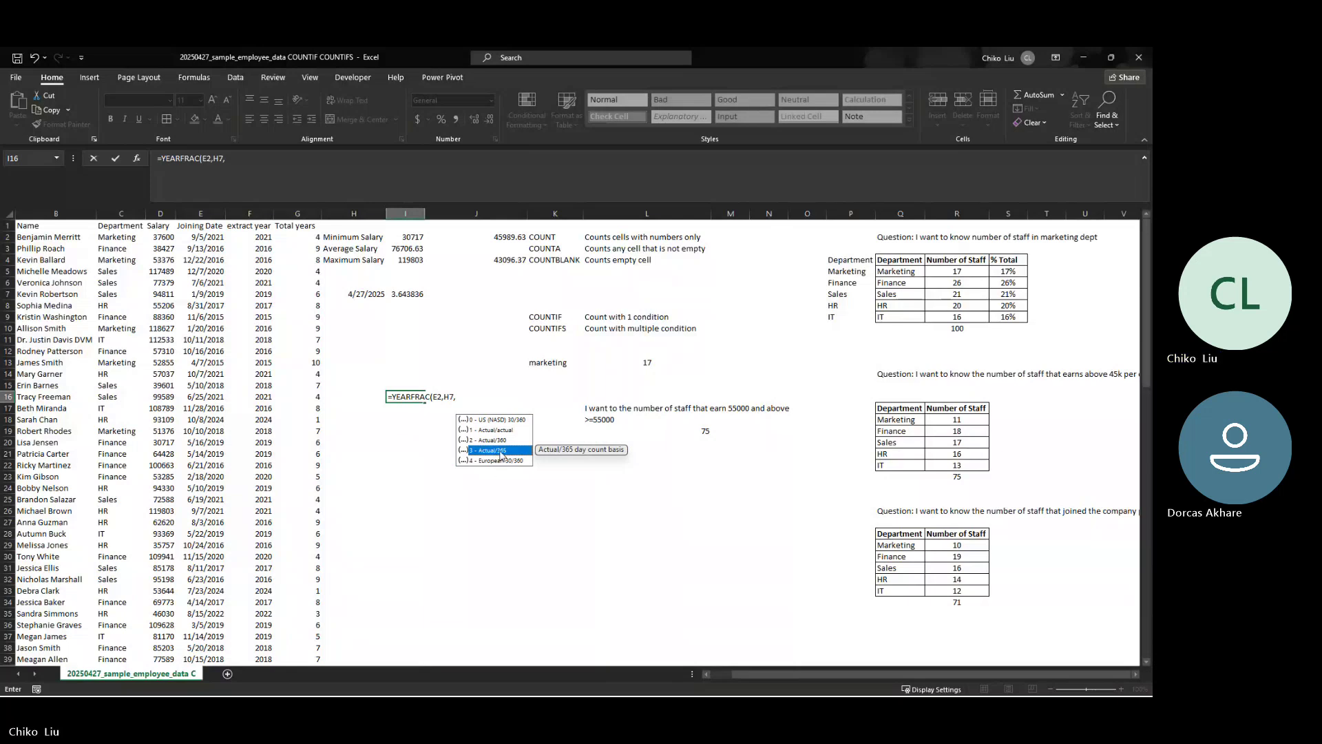
double_click(500, 451)
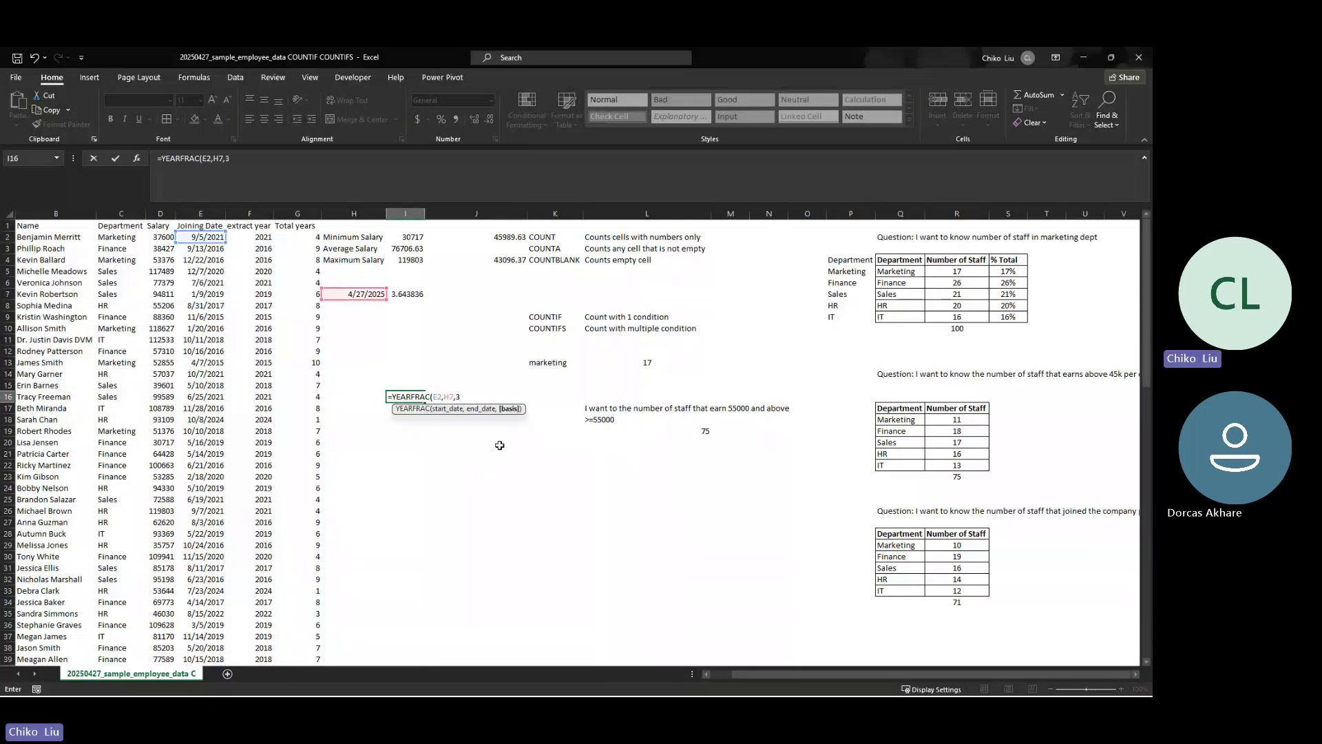
text()\)
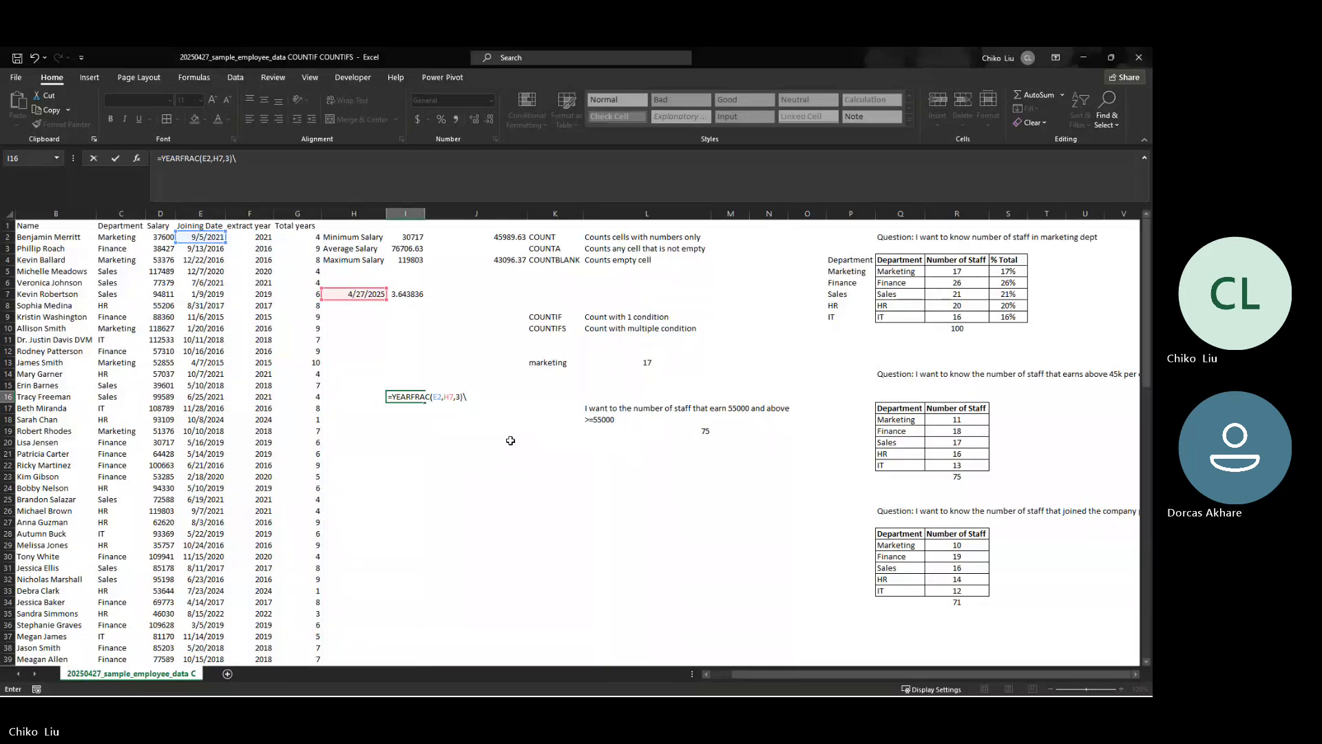
key(Return)
Compare the YEARFRAC result in I16 with the manual days-divided-by-365 calculation in I7
key(Up)
key(Up)
key(Up)
key(Up)
key(Up)
key(Up)
key(Up)
key(Up)
key(Up)
key(Up)
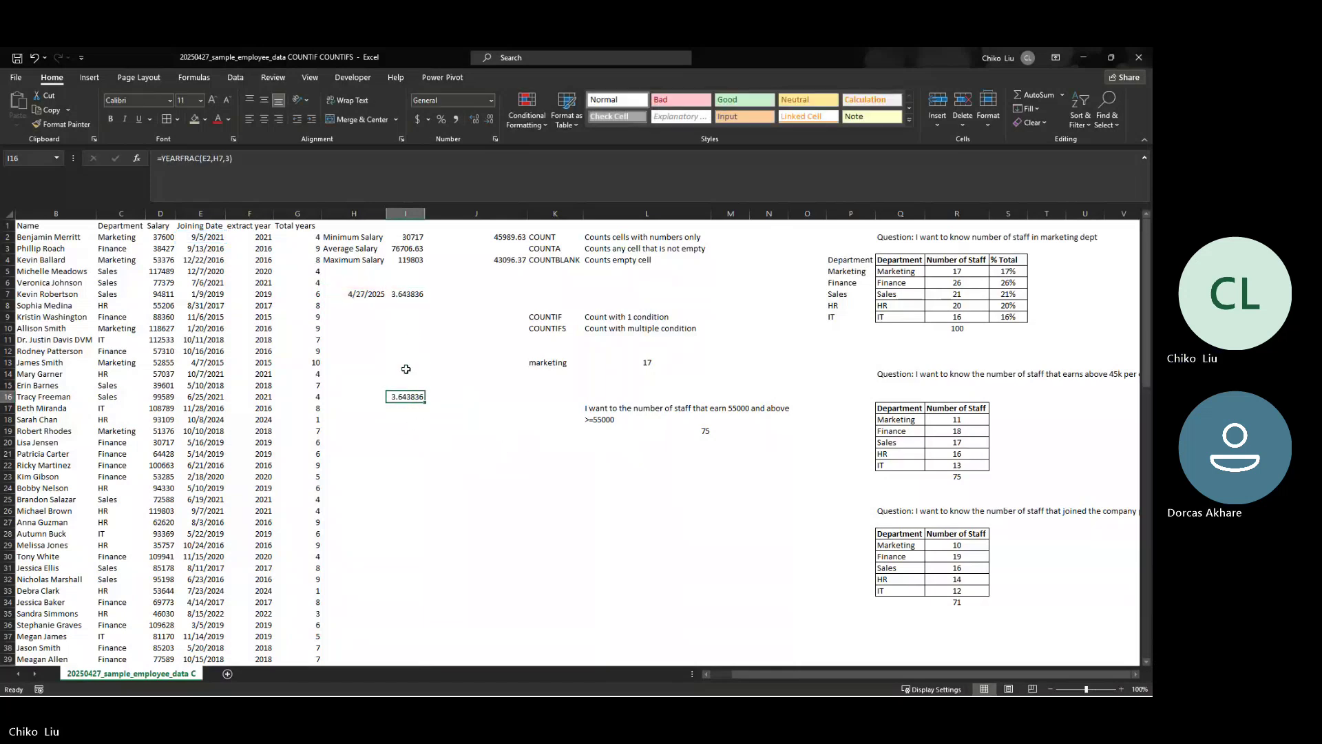
click(404, 394)
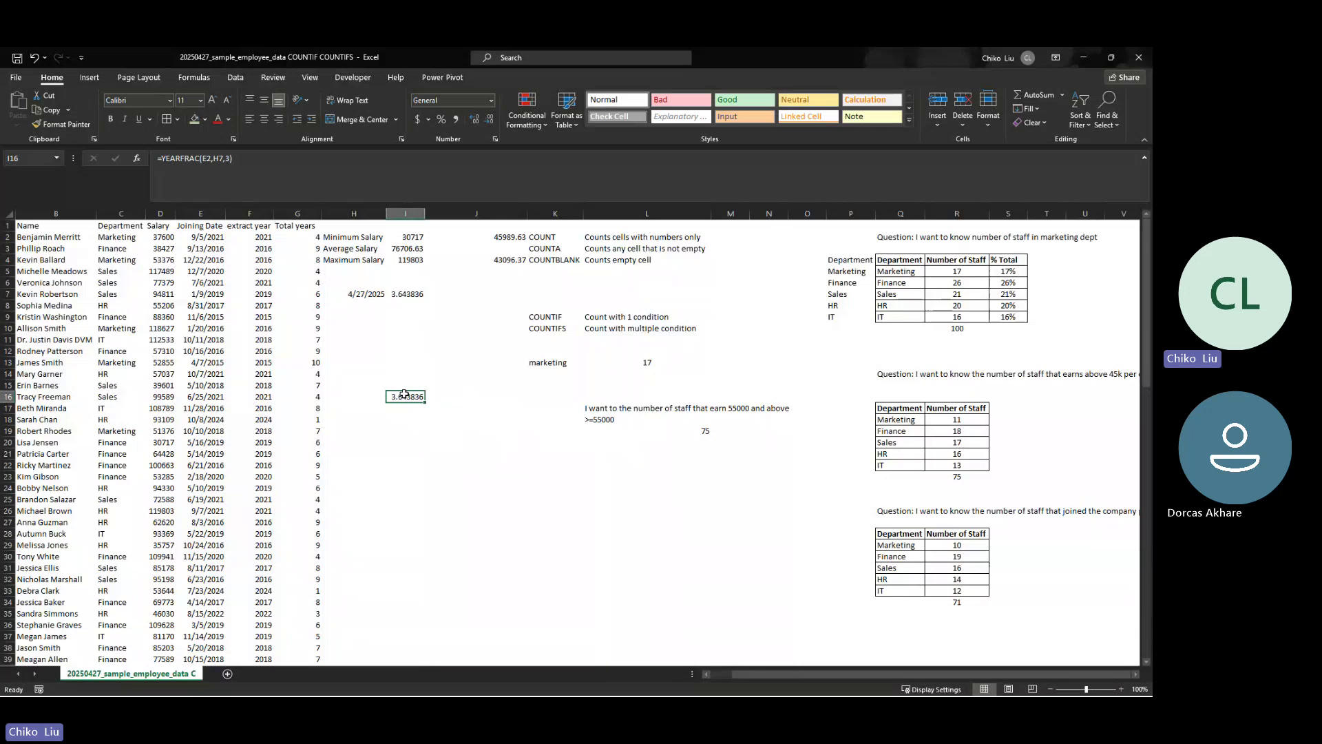
click(419, 296)
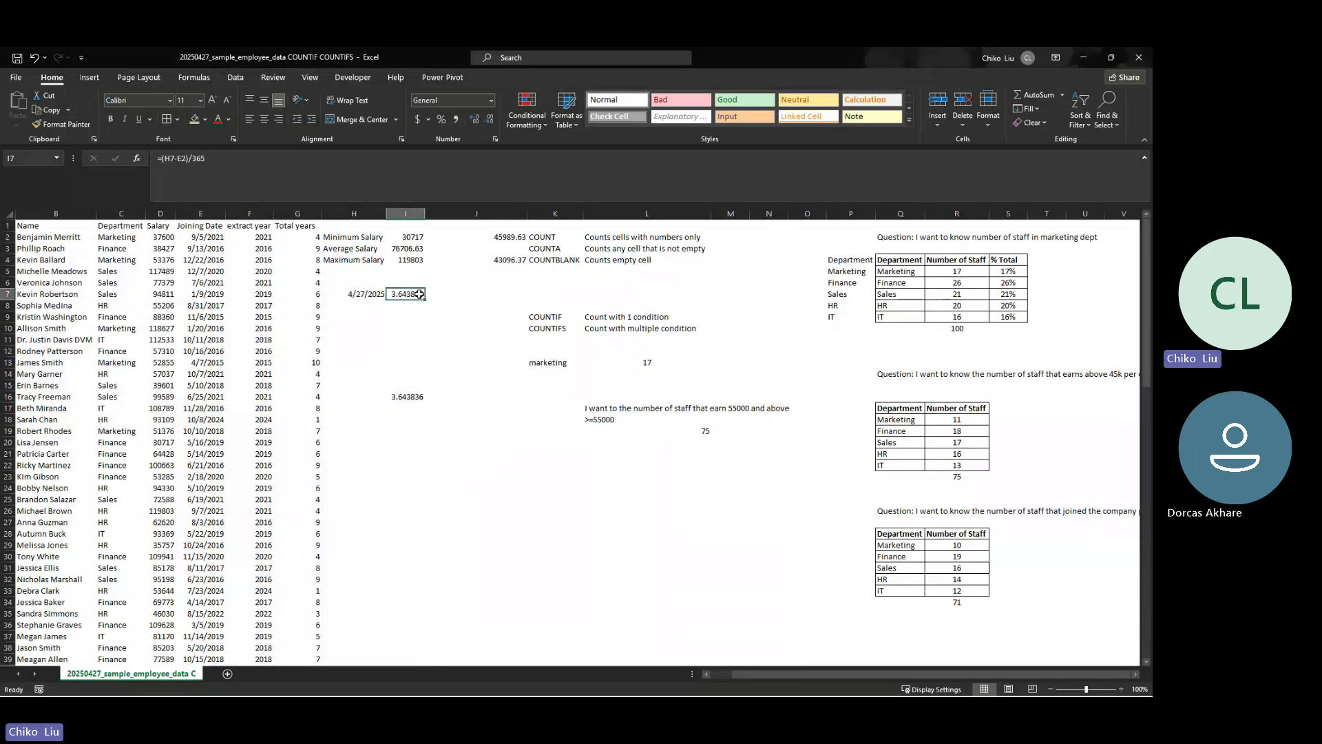
Autofit the width of column G to its Total years contents
double_click(321, 210)
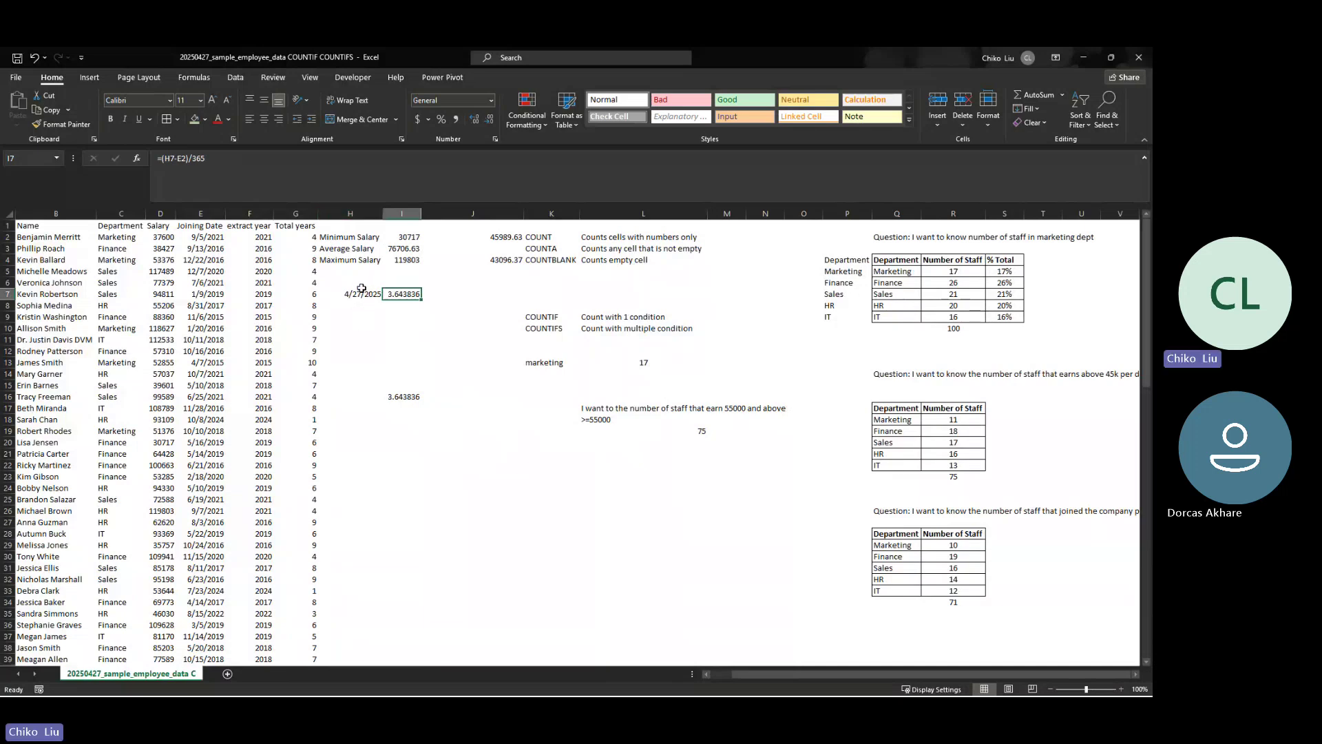
drag(363, 291, 406, 404)
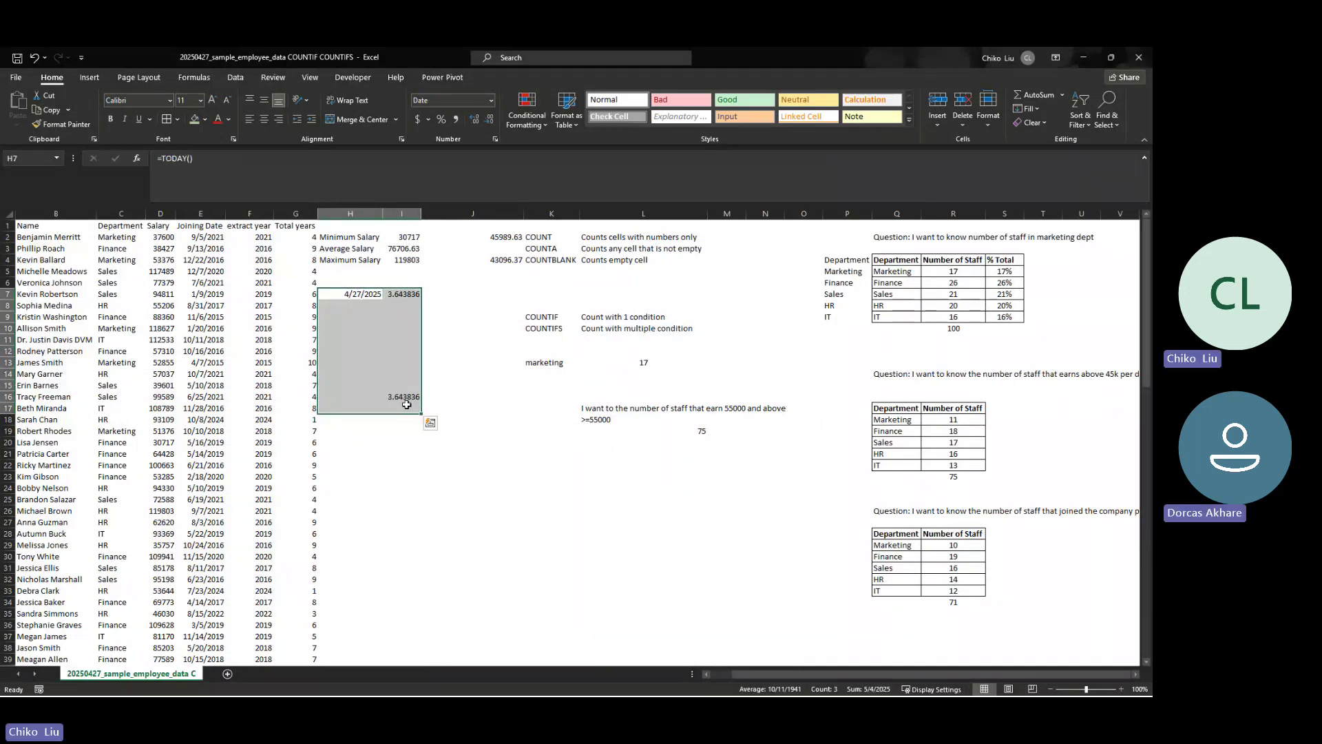
click(405, 374)
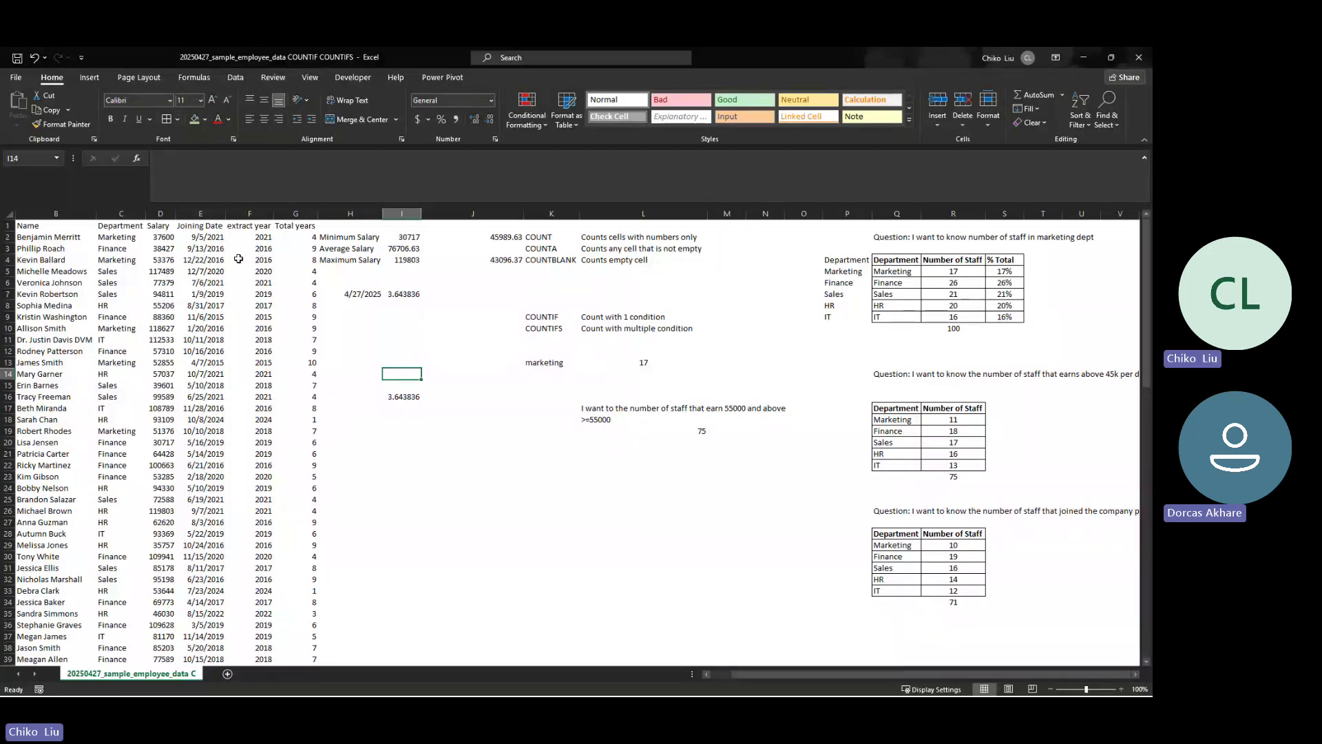
Center all cells of the sheet vertically and horizontally, and check the Total years column
click(7, 214)
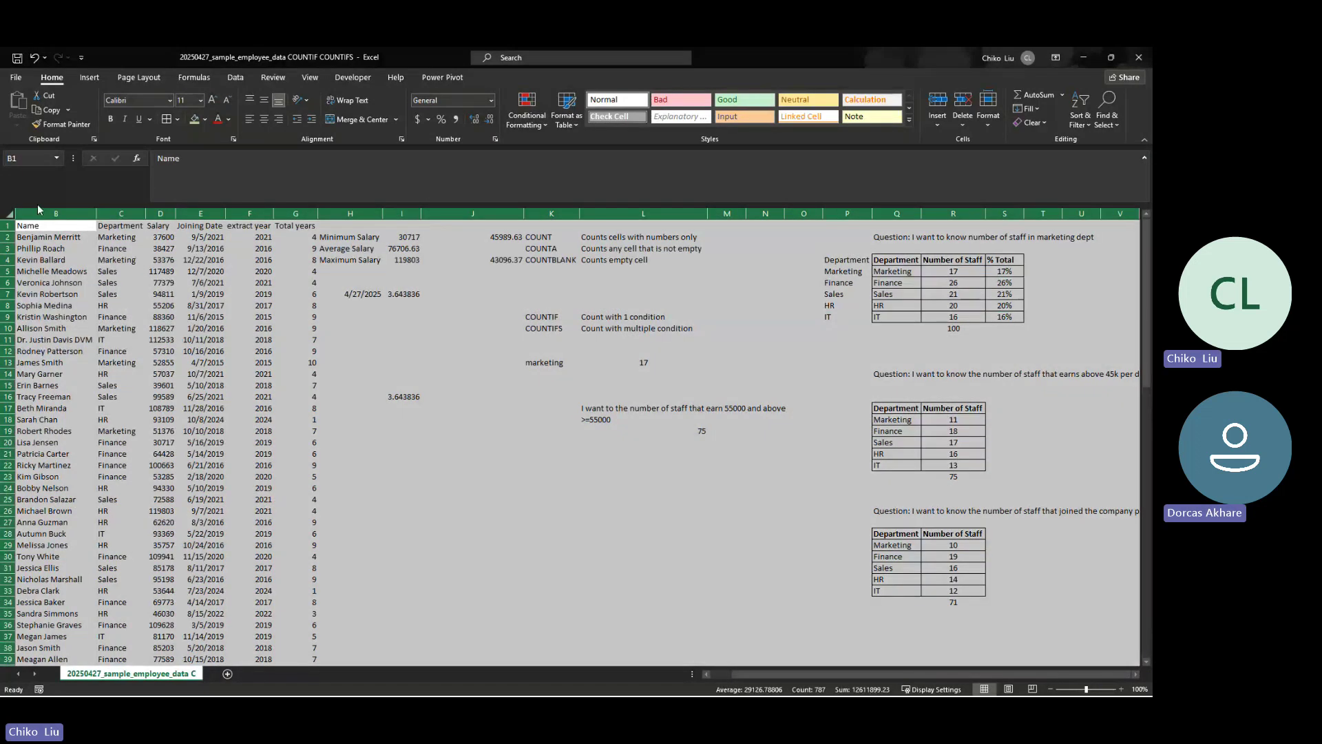
click(263, 100)
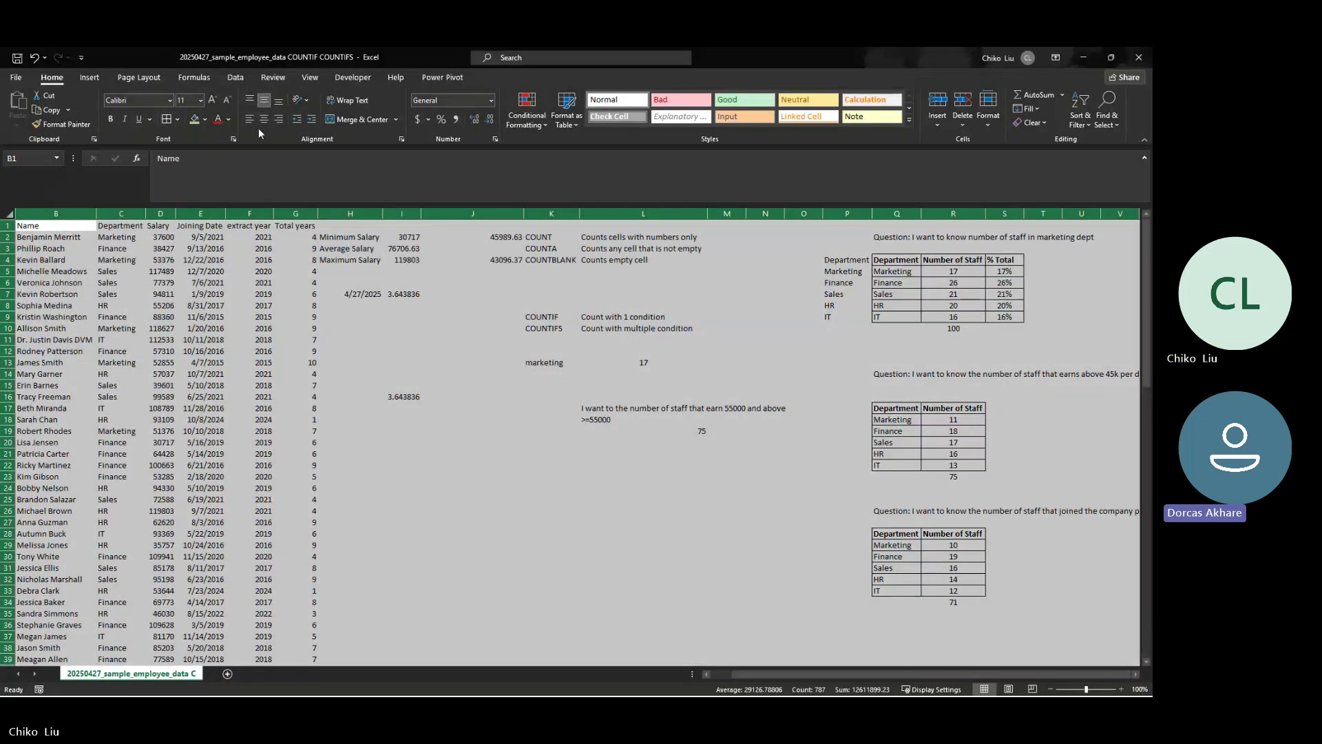
click(264, 120)
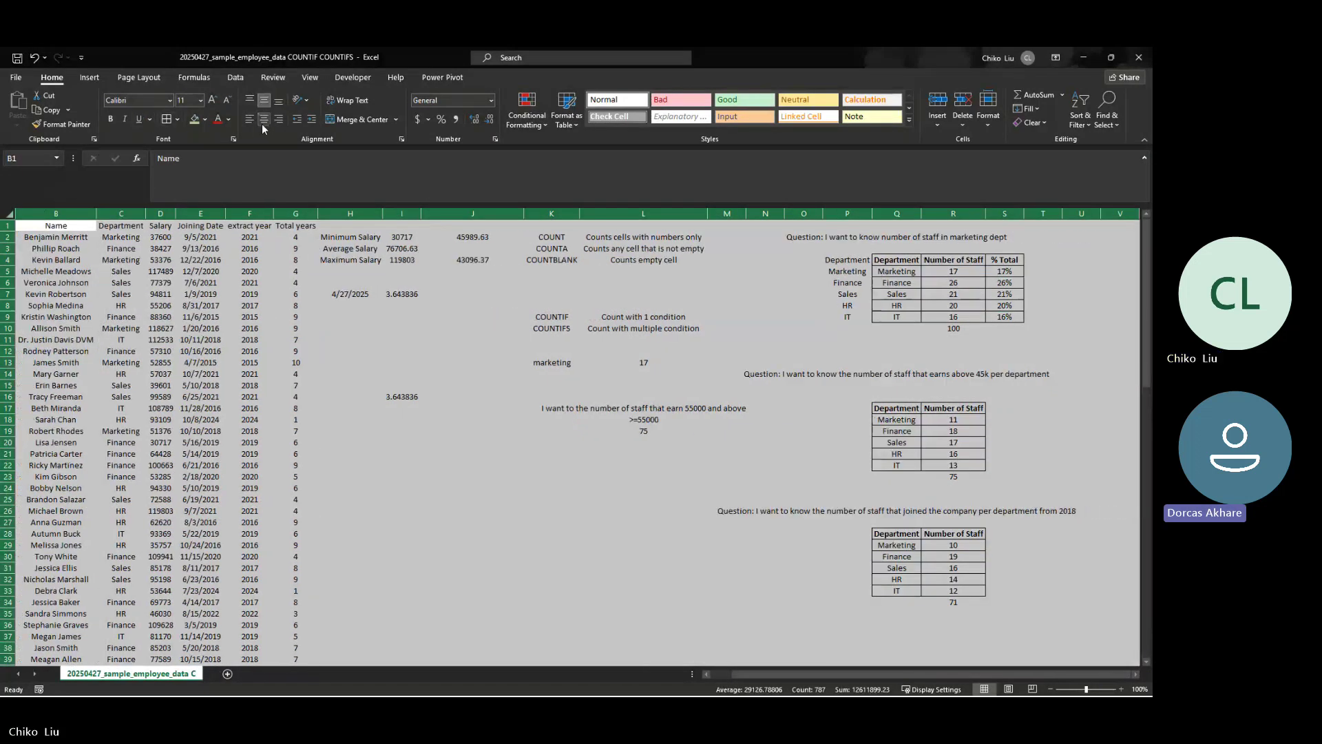
click(296, 237)
scroll(295, 293, down, 3)
scroll(289, 303, up, 3)
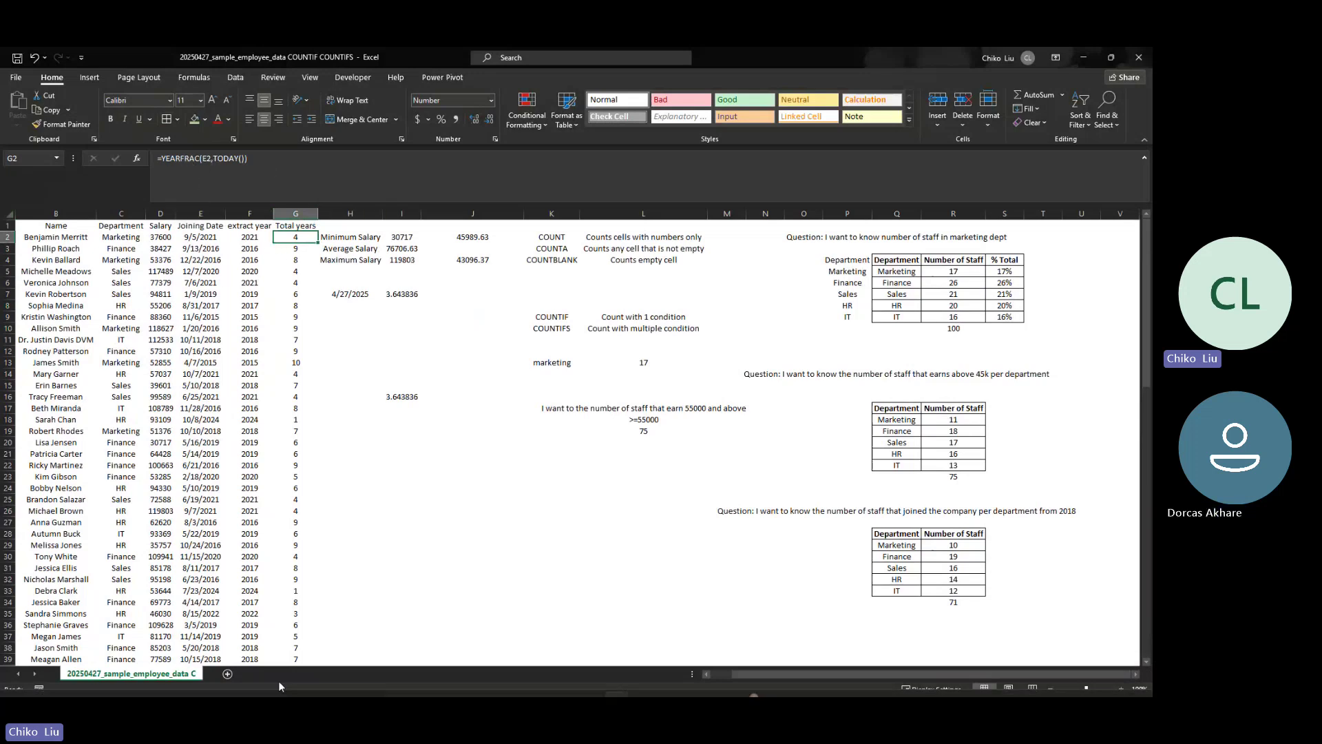
Switch to ActivityInfo in the browser, maximize it, and open the database settings of SCHOOL OBSERVATION SCHEDULE
click(559, 685)
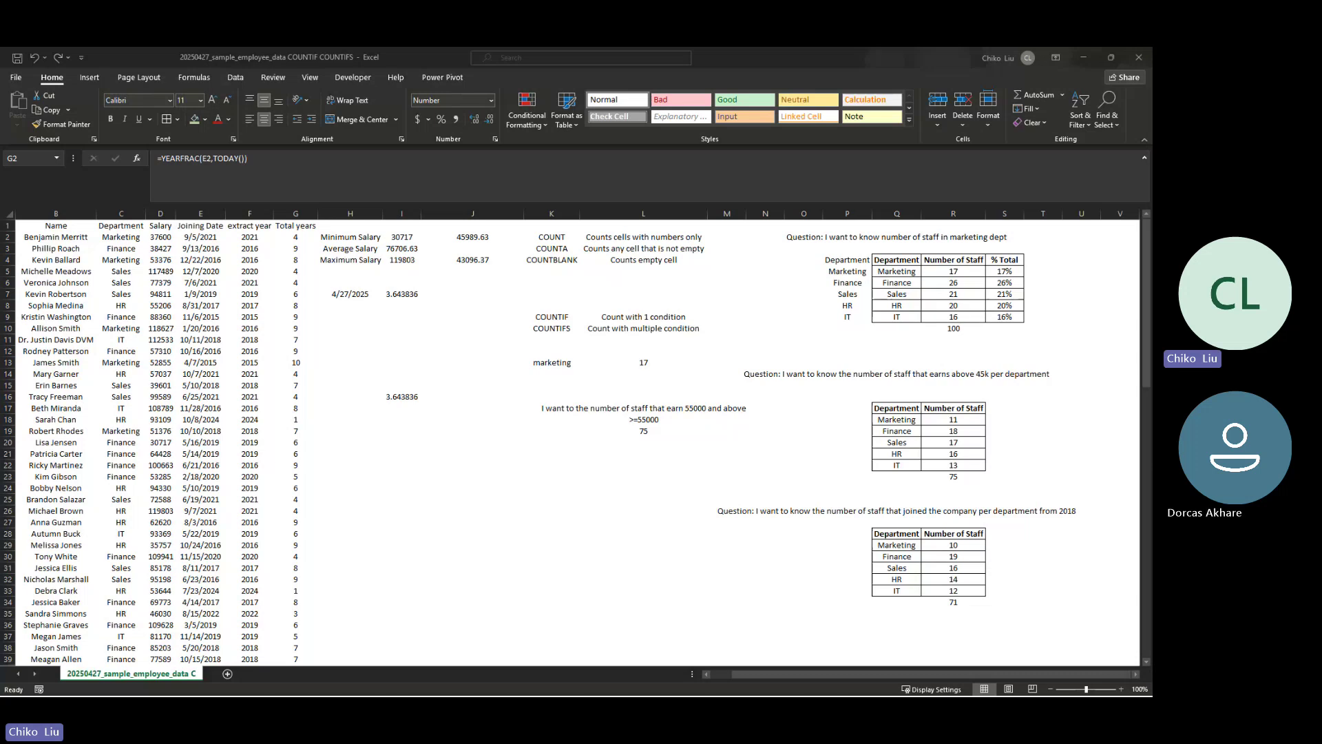
key(alt+Tab)
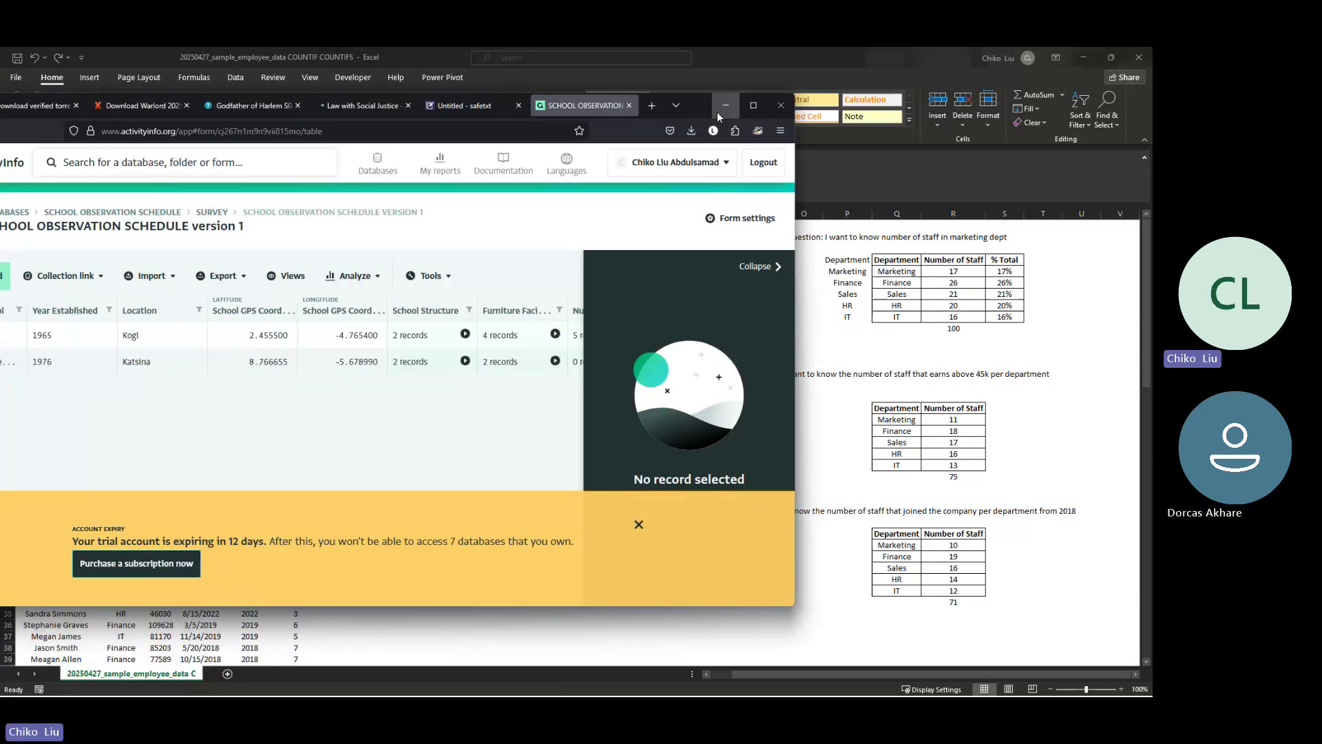
click(752, 105)
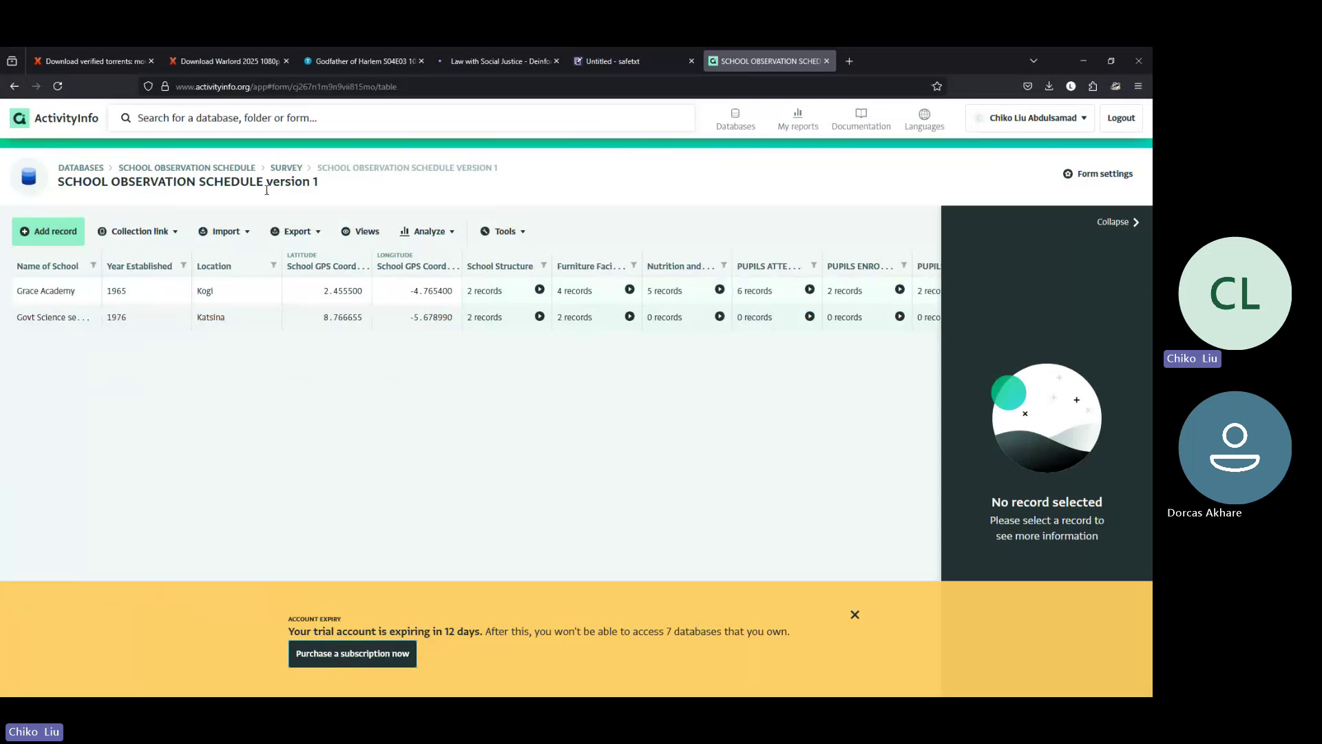
click(96, 169)
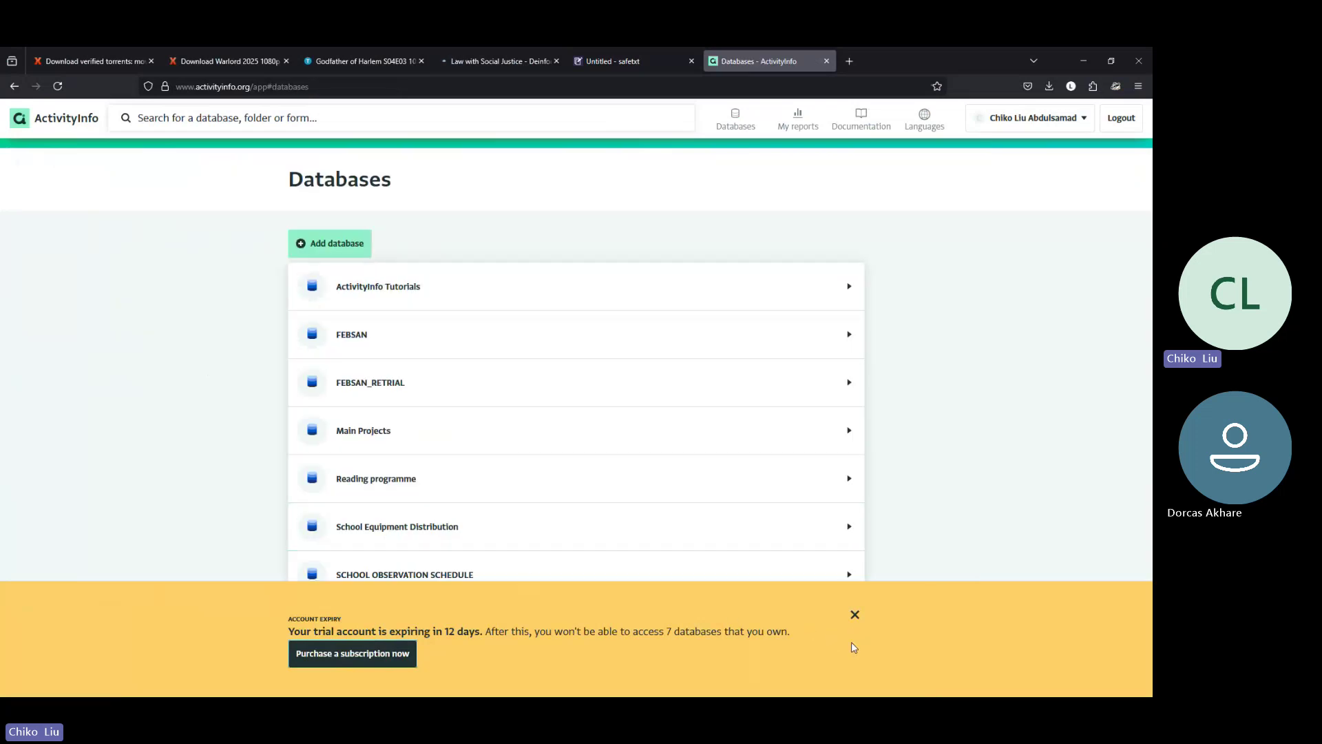
click(854, 615)
click(454, 582)
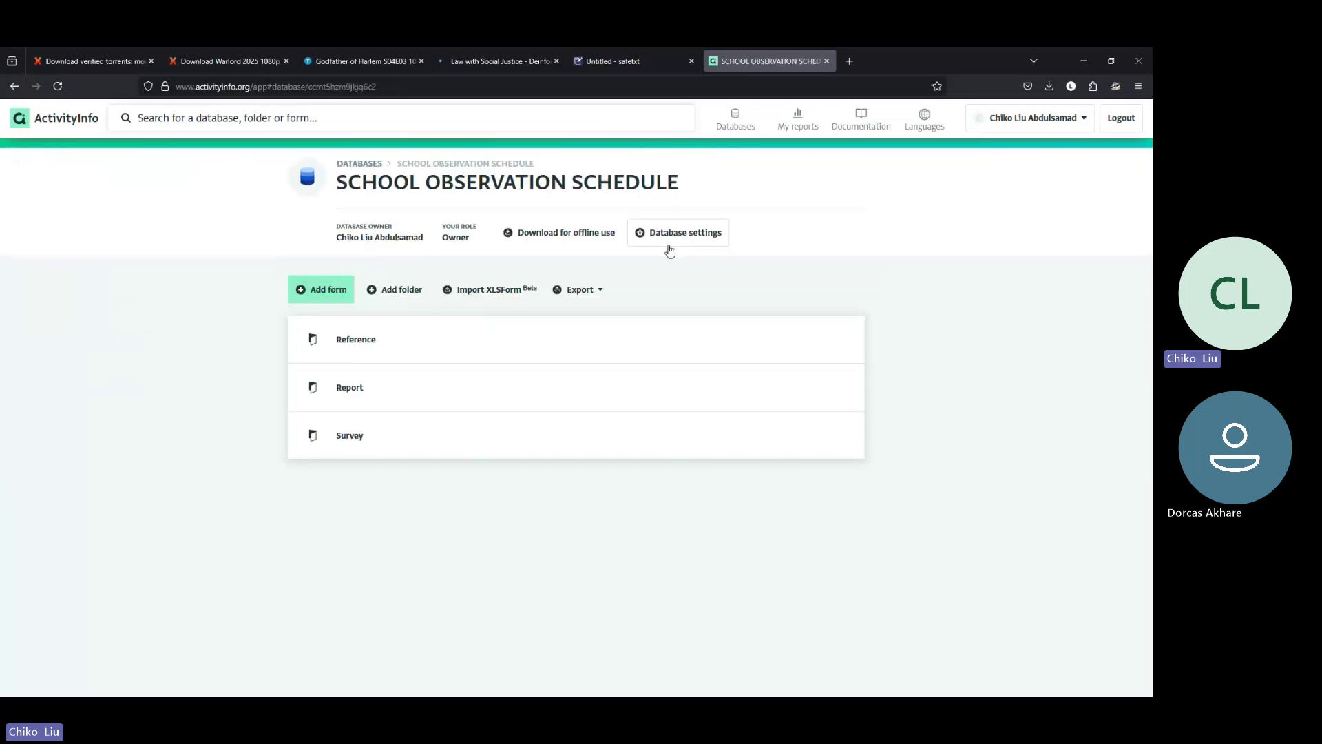
click(666, 239)
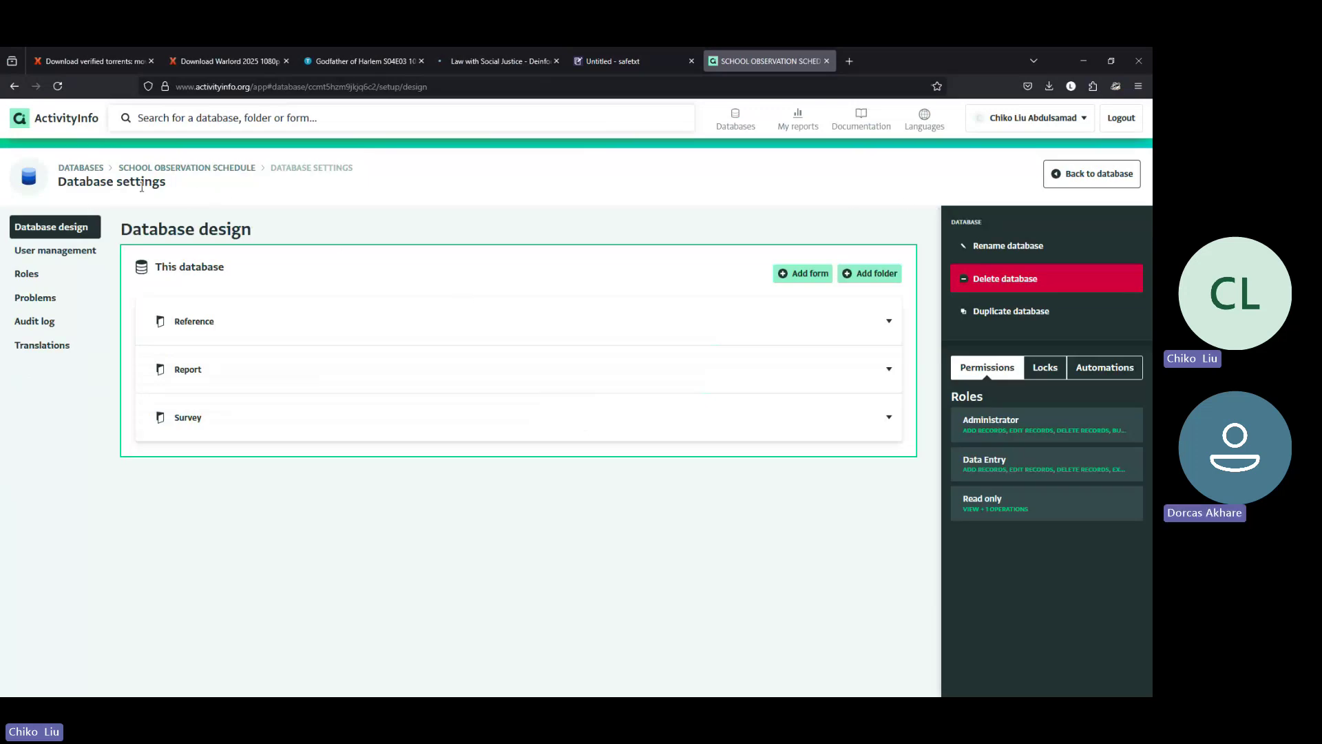
Open the SCHOOL OBSERVATION SCHEDULE form from the database's Survey folder and open its form design
click(163, 169)
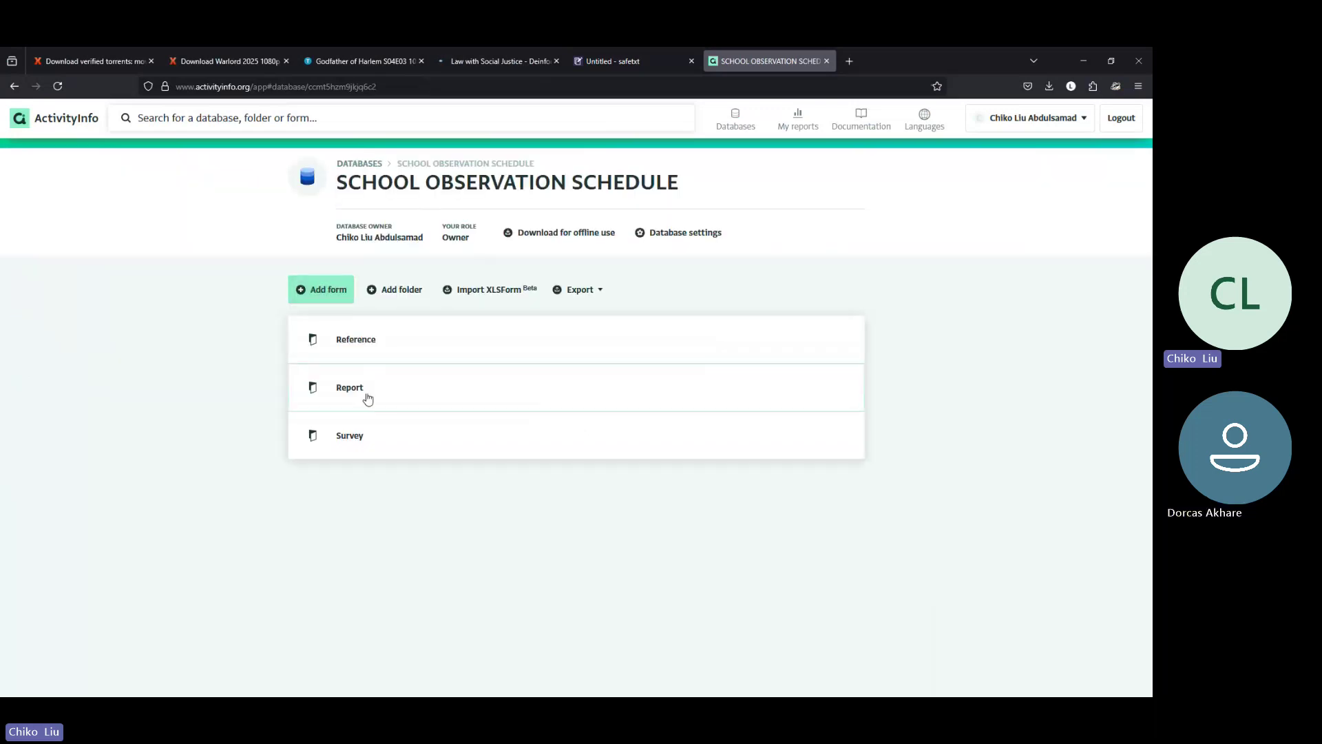
click(365, 433)
click(410, 353)
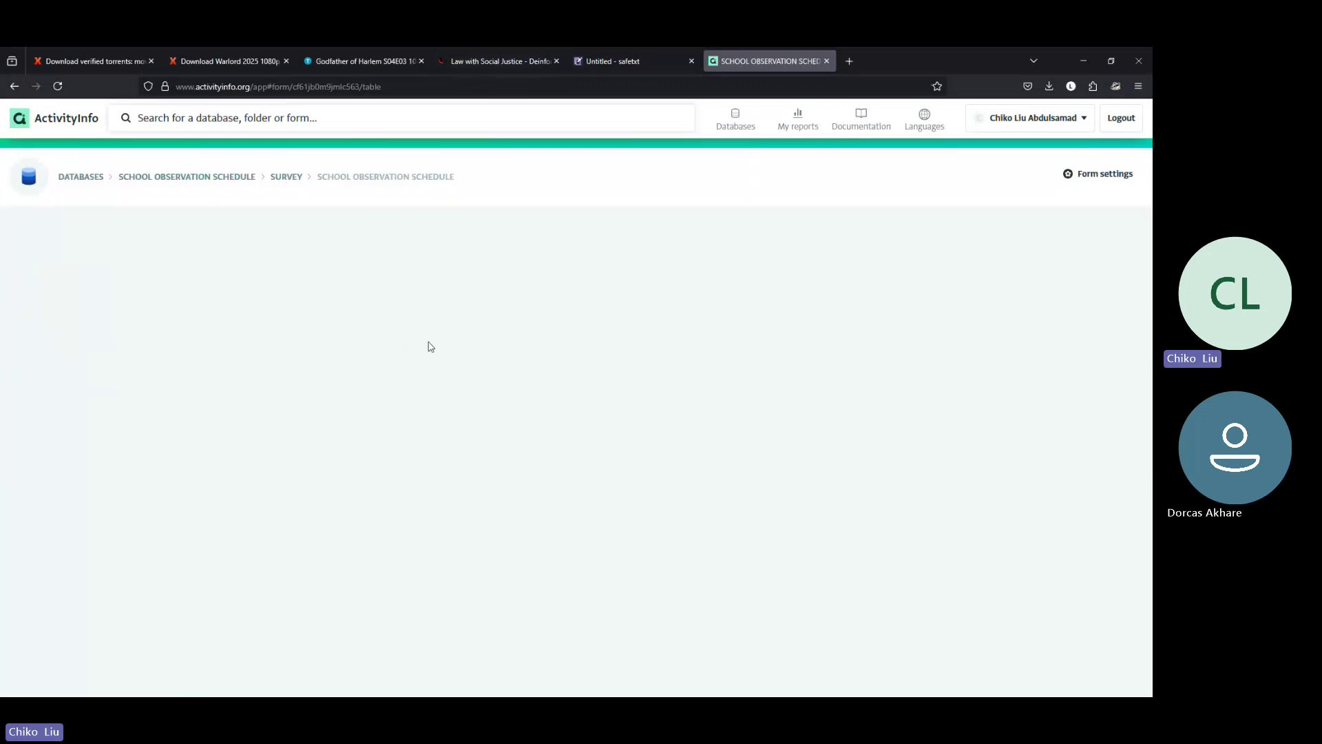
click(1103, 173)
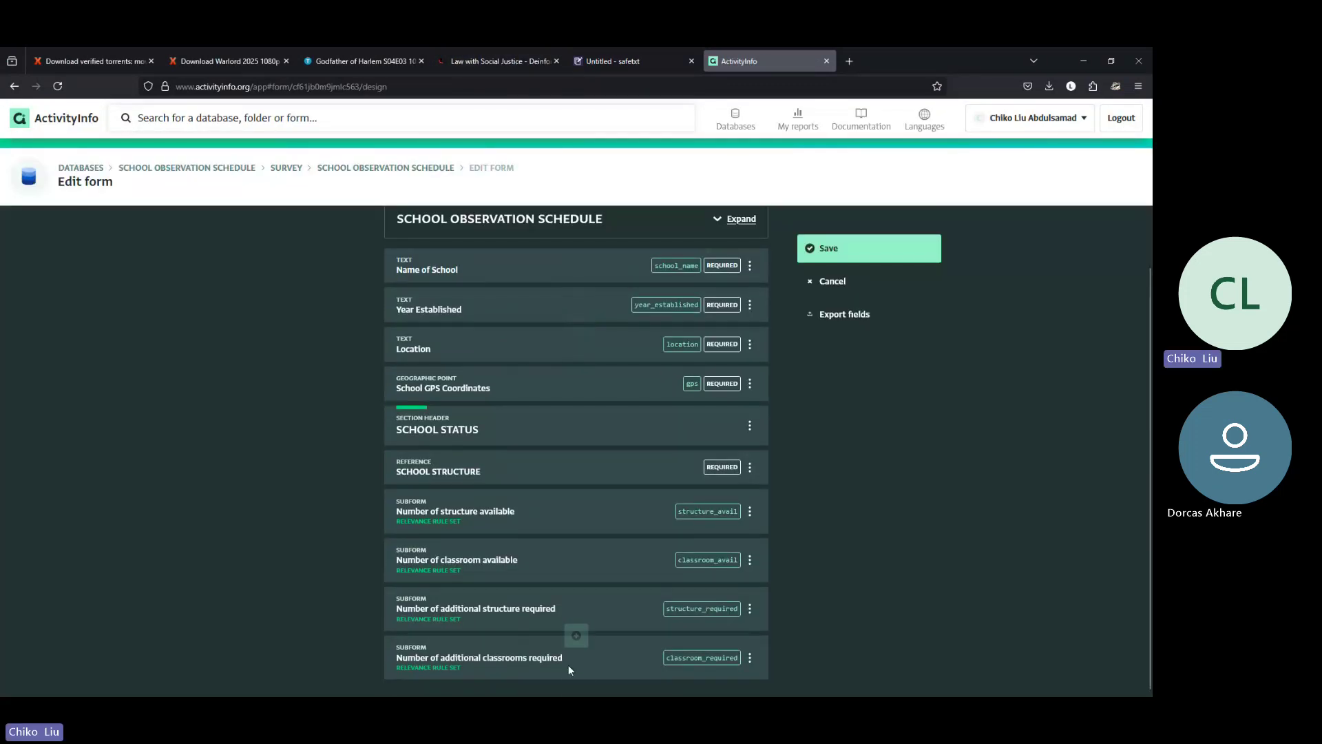
Add a Calculated field after the form's last subform and open its formula editor
click(577, 685)
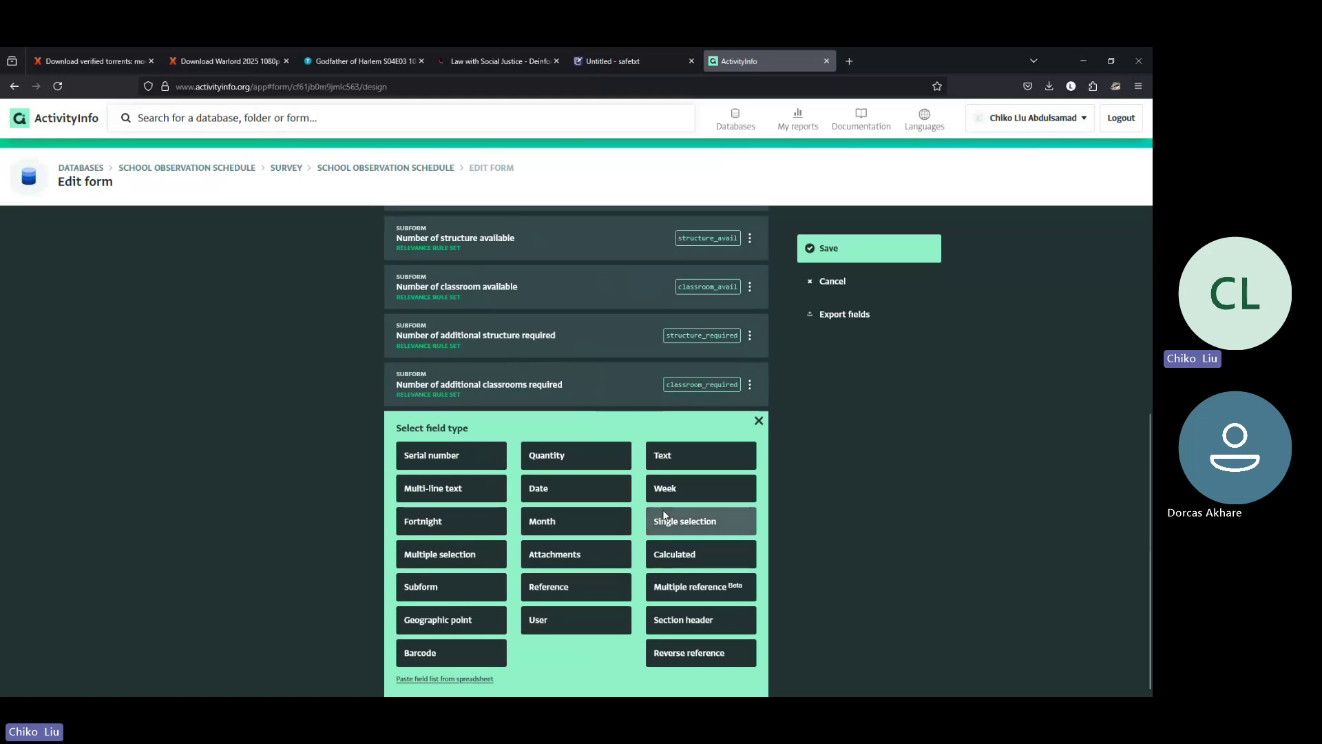
click(678, 563)
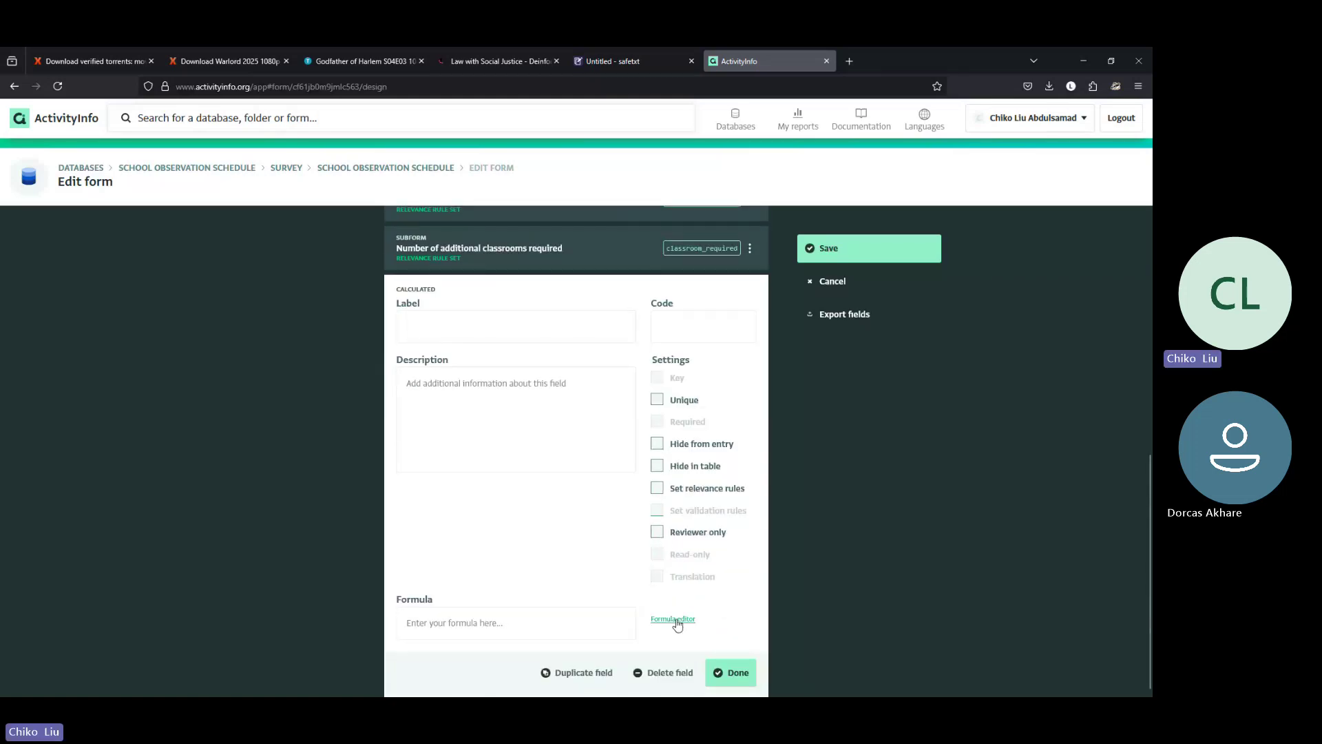
click(679, 622)
Look through the formula editor's function list for YEARFRAC and open its documentation page
scroll(163, 461, down, 5)
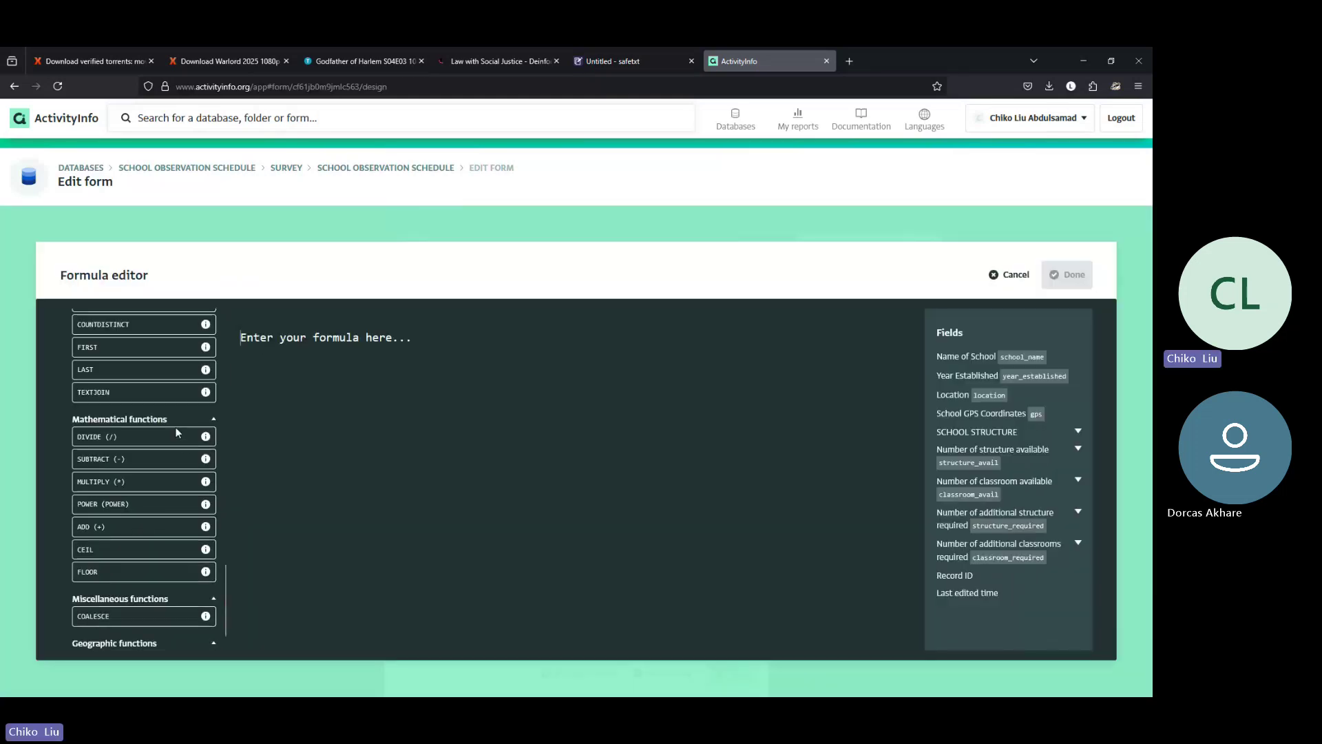
scroll(134, 453, up, 2)
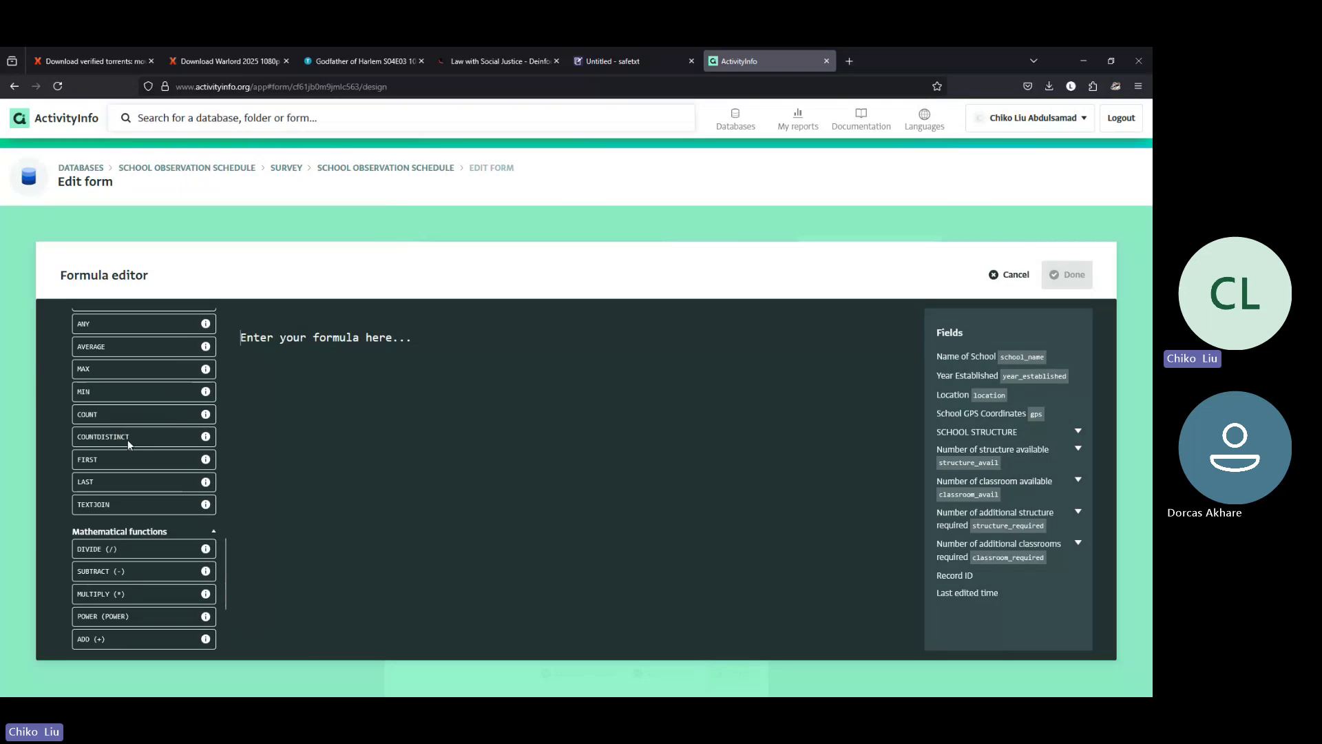
scroll(124, 536, up, 2)
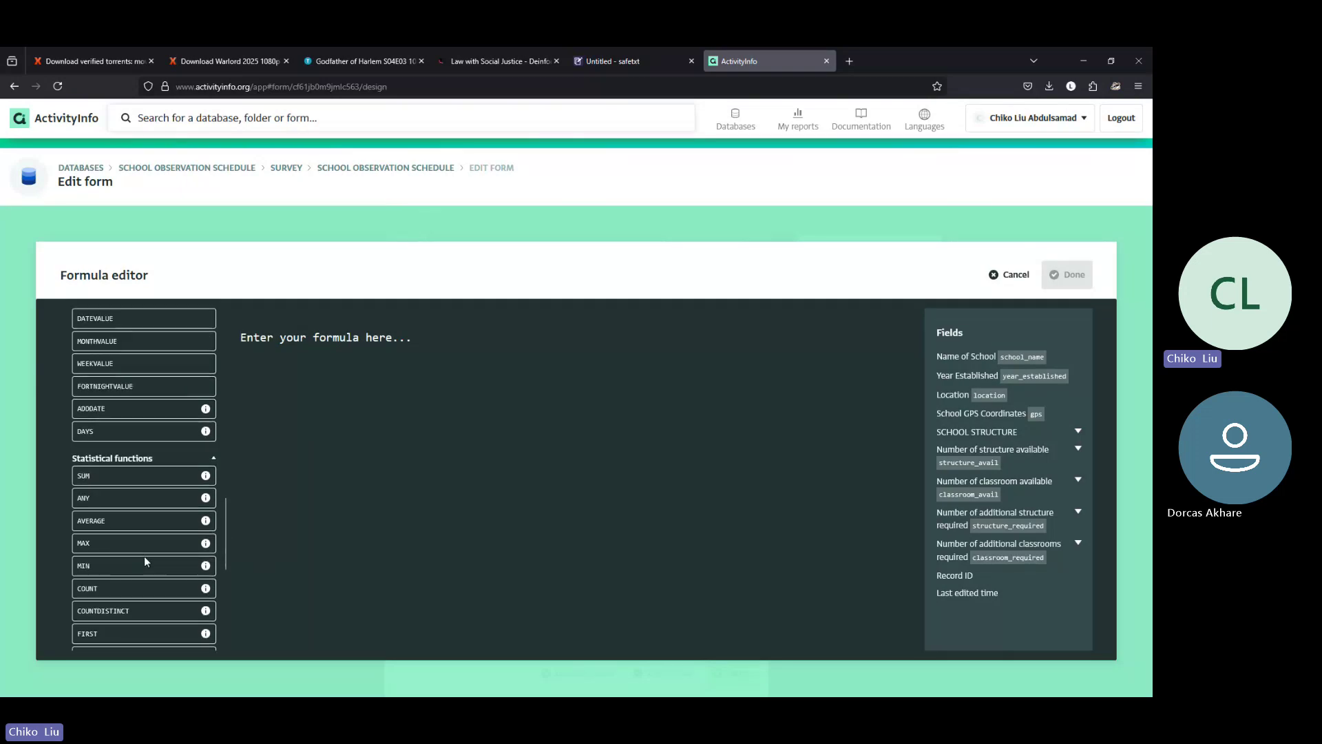
scroll(146, 559, down, 5)
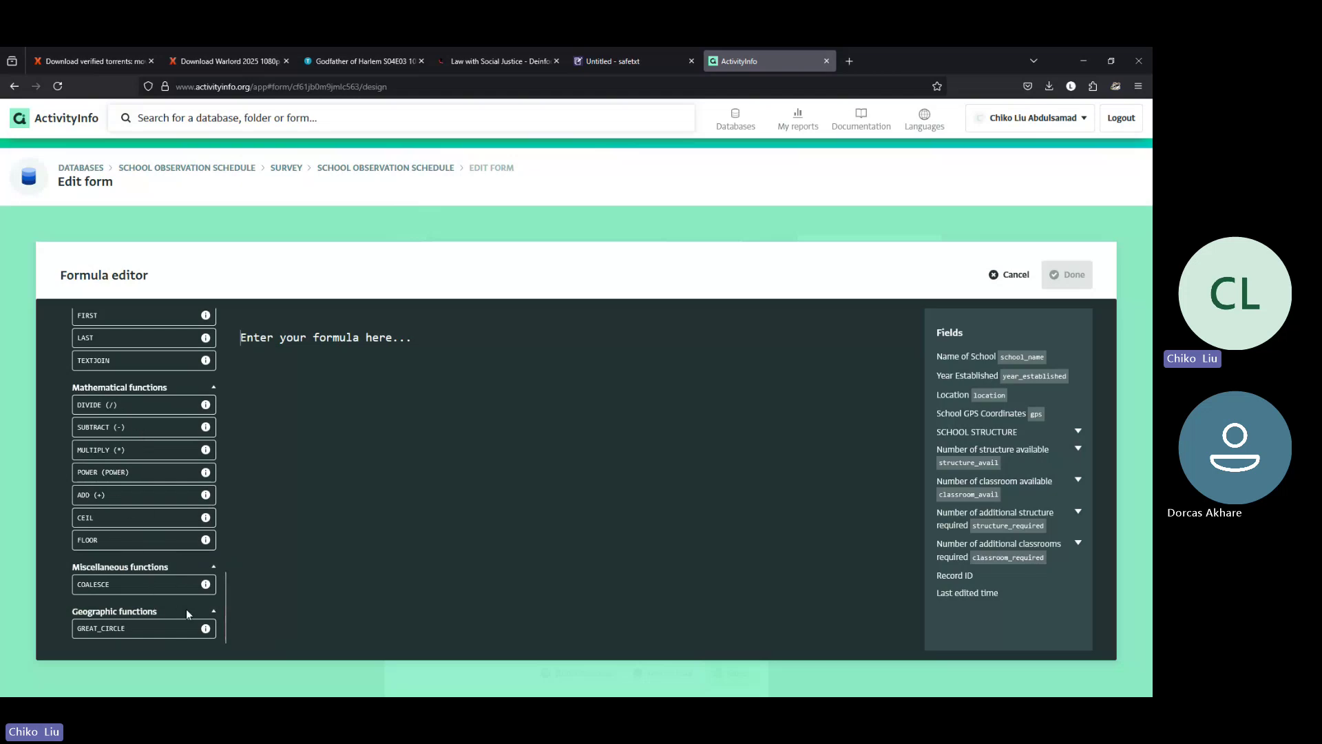
drag(226, 597, 242, 482)
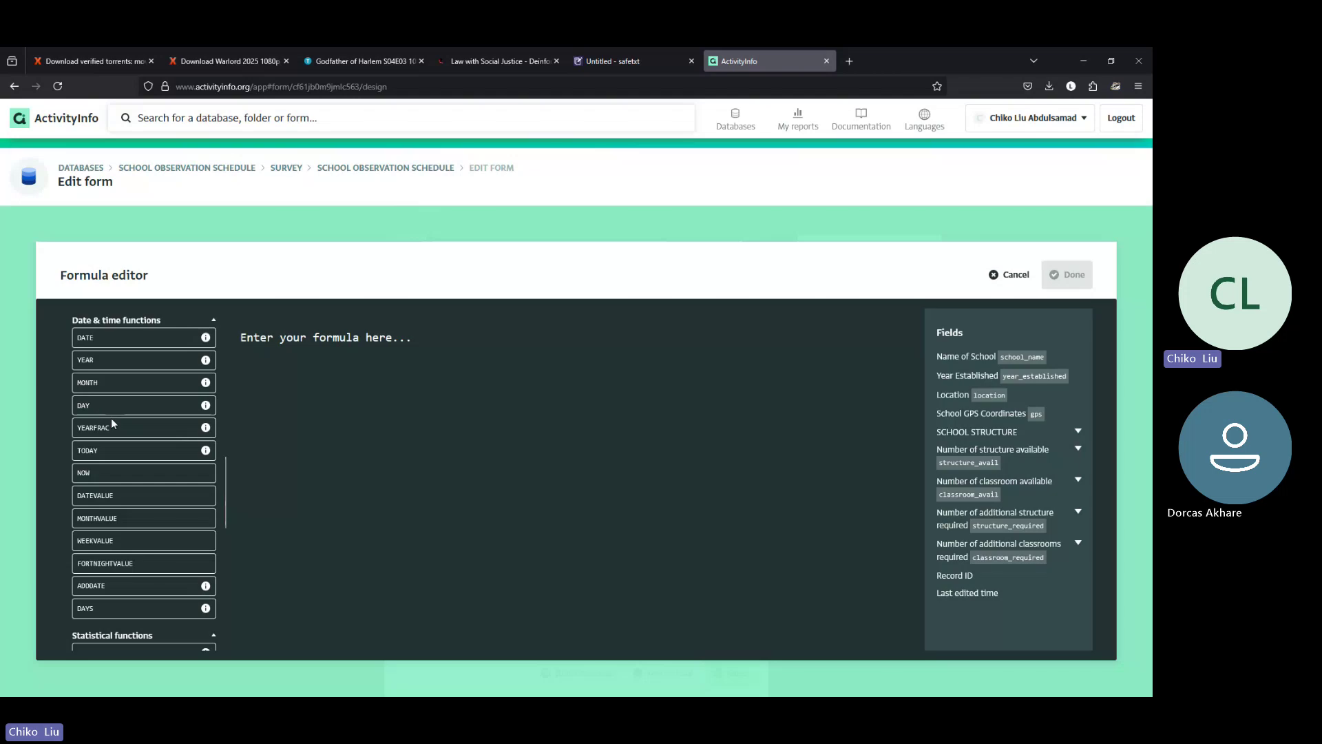
click(206, 428)
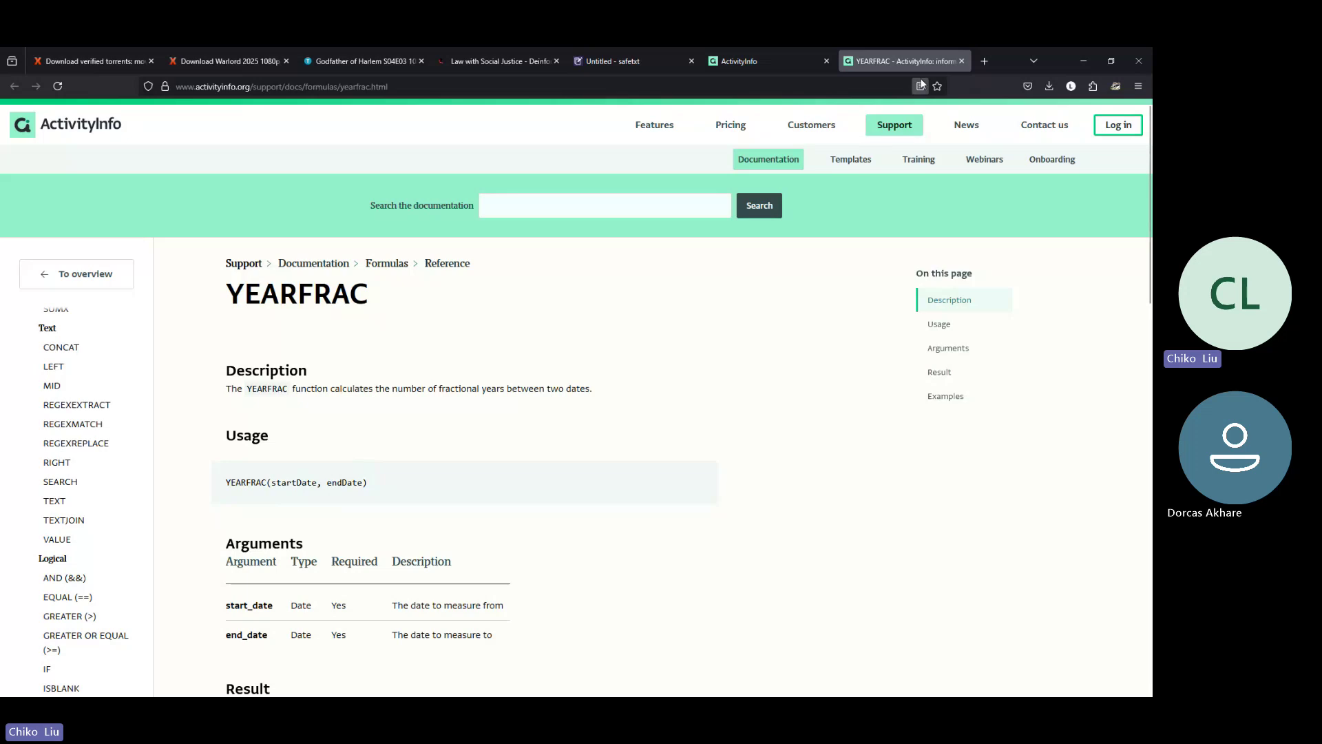
Switch back to Excel and insert an empty column H between Total years and the salary summary
drag(997, 64, 0, 270)
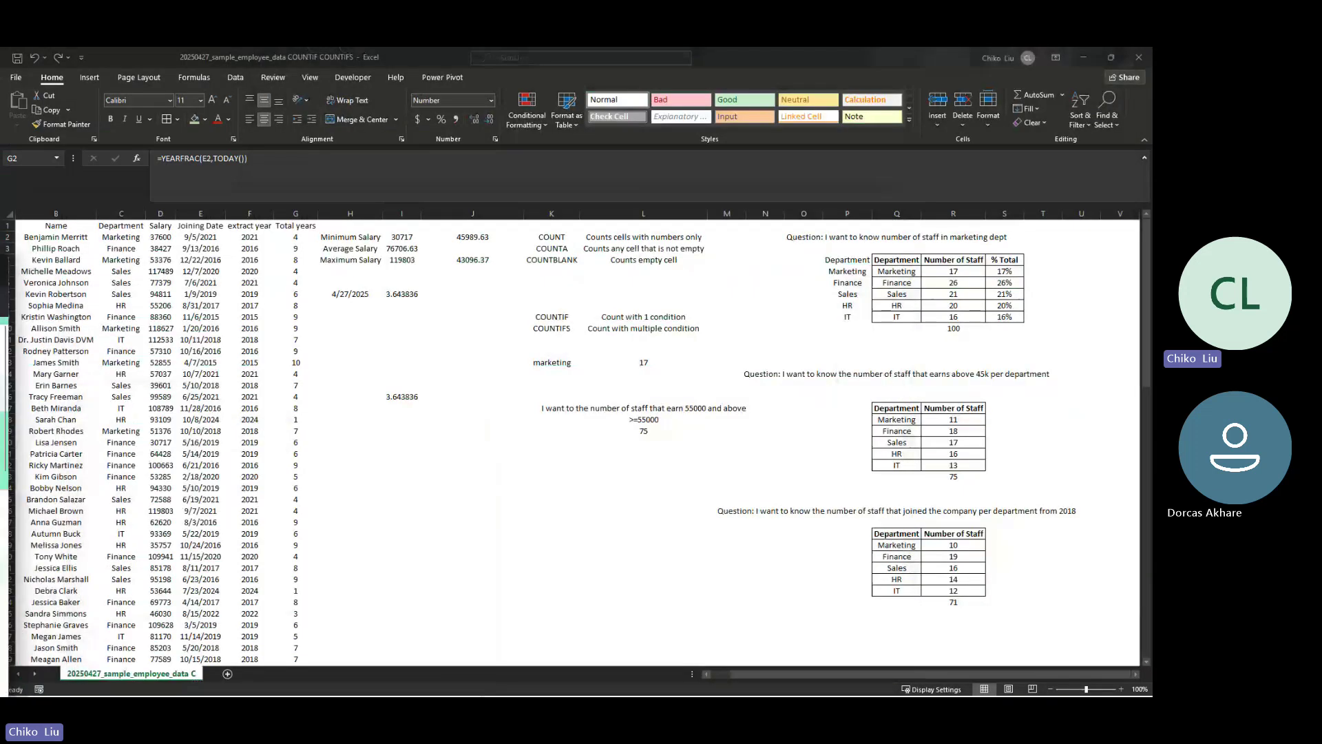
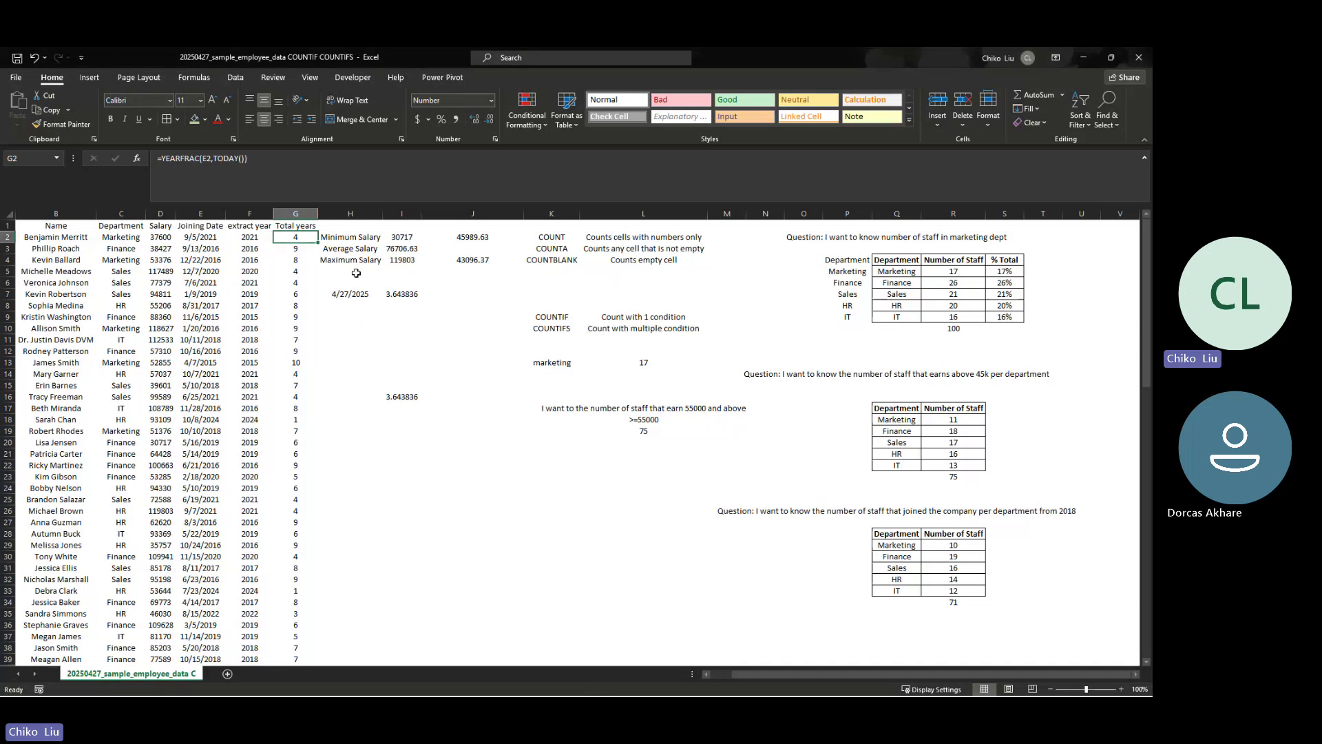
click(349, 237)
click(347, 212)
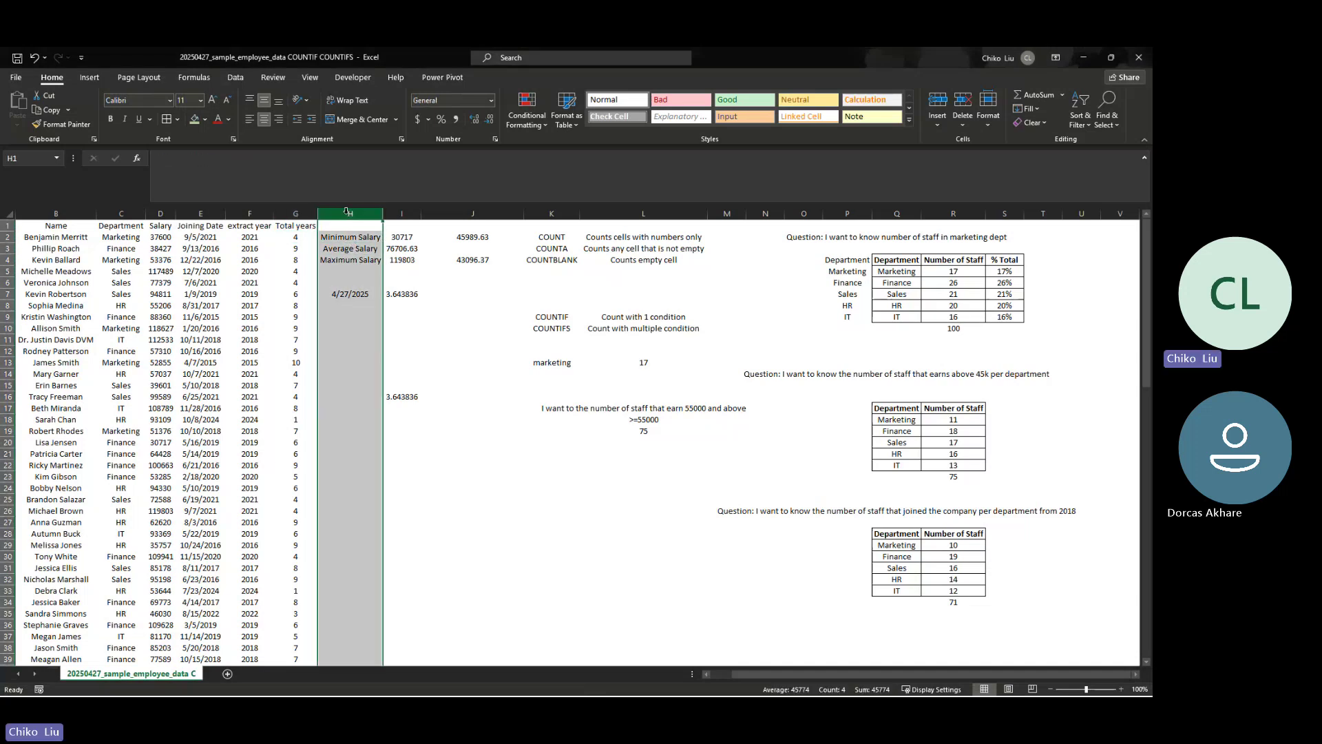
right_click(347, 212)
click(376, 316)
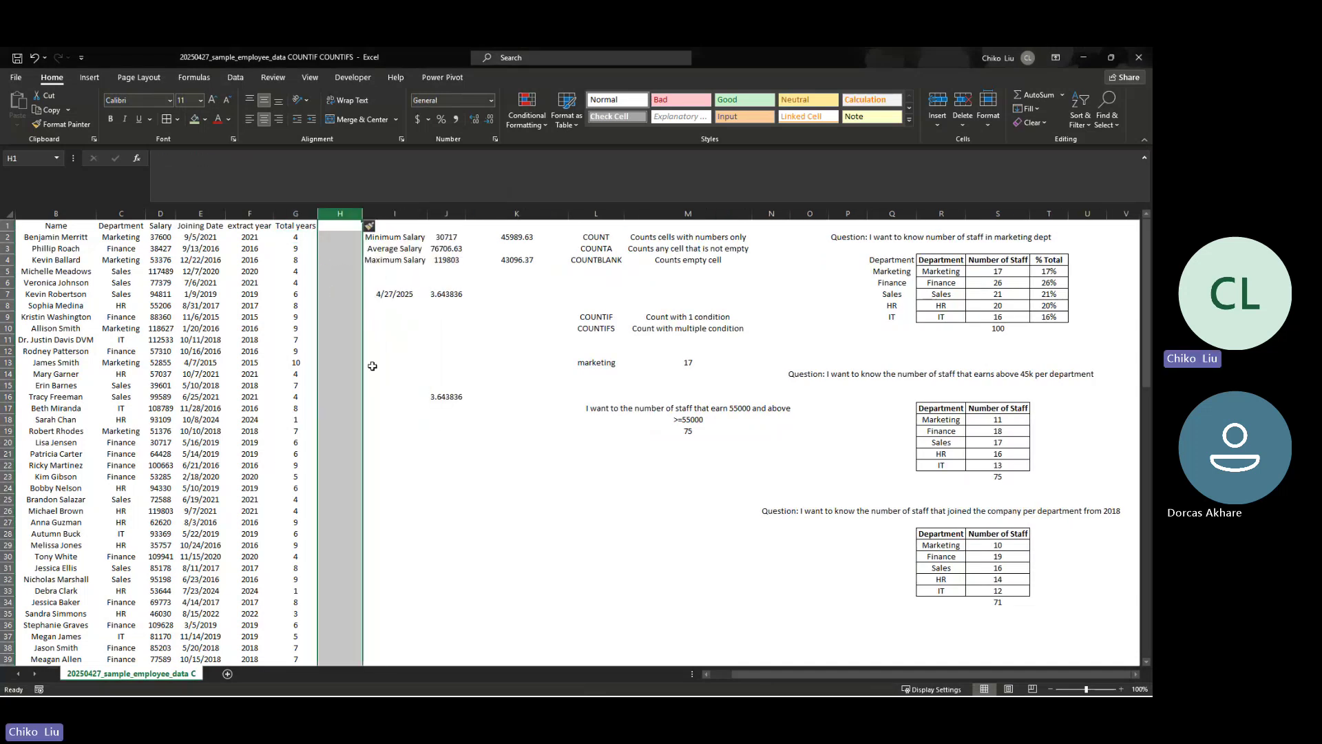
key(alt+Tab)
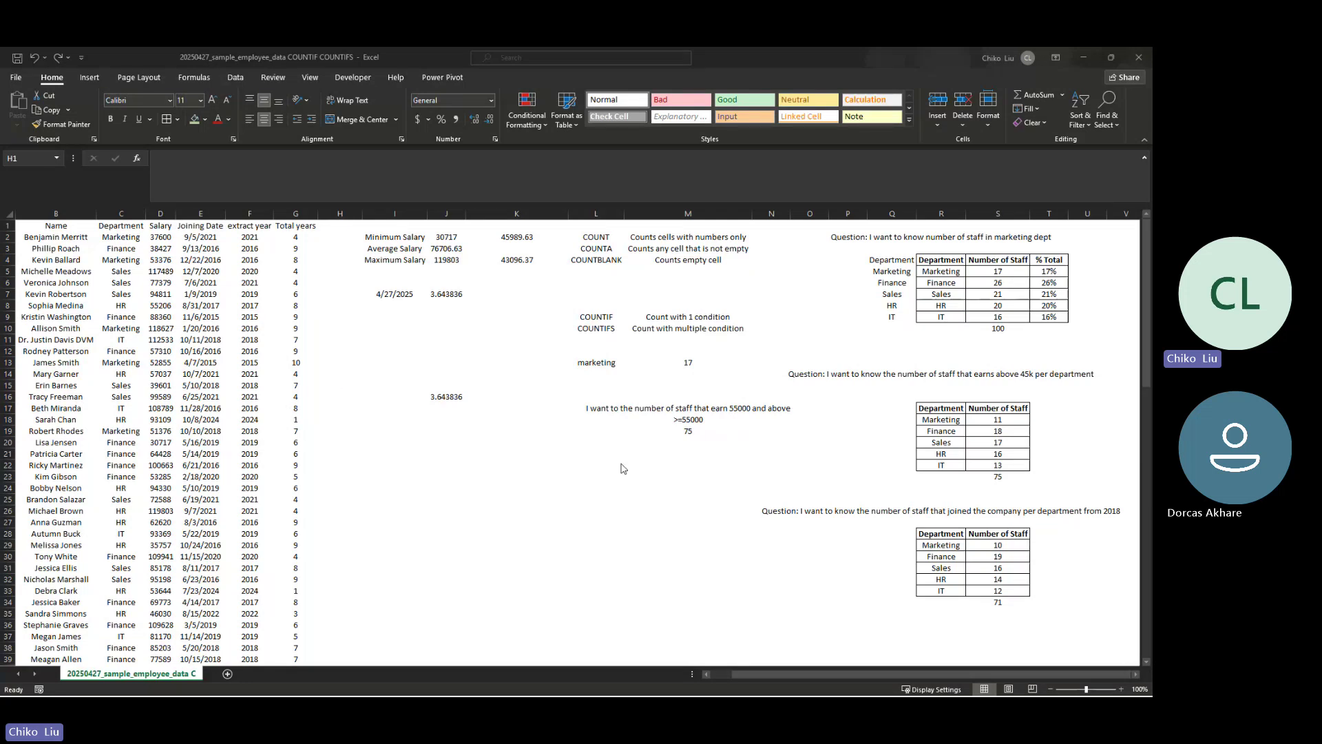
click(541, 433)
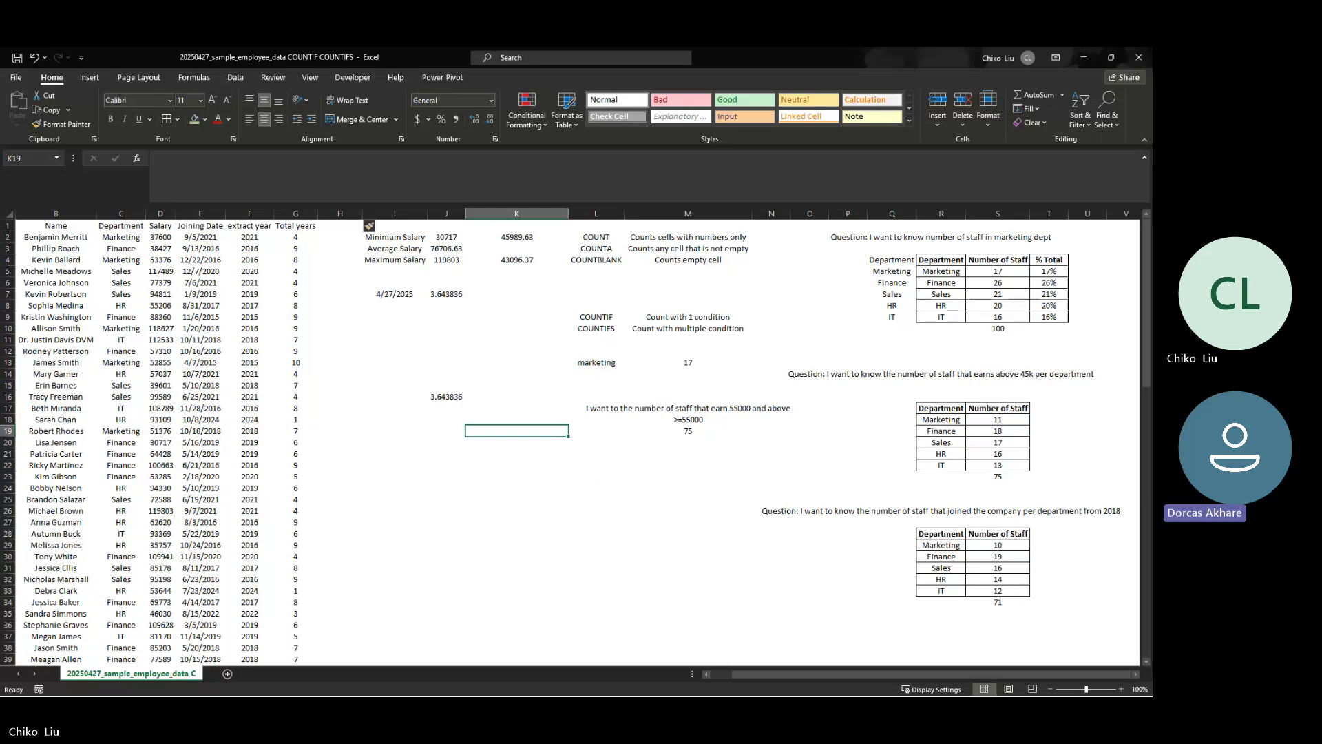
key(alt+Tab)
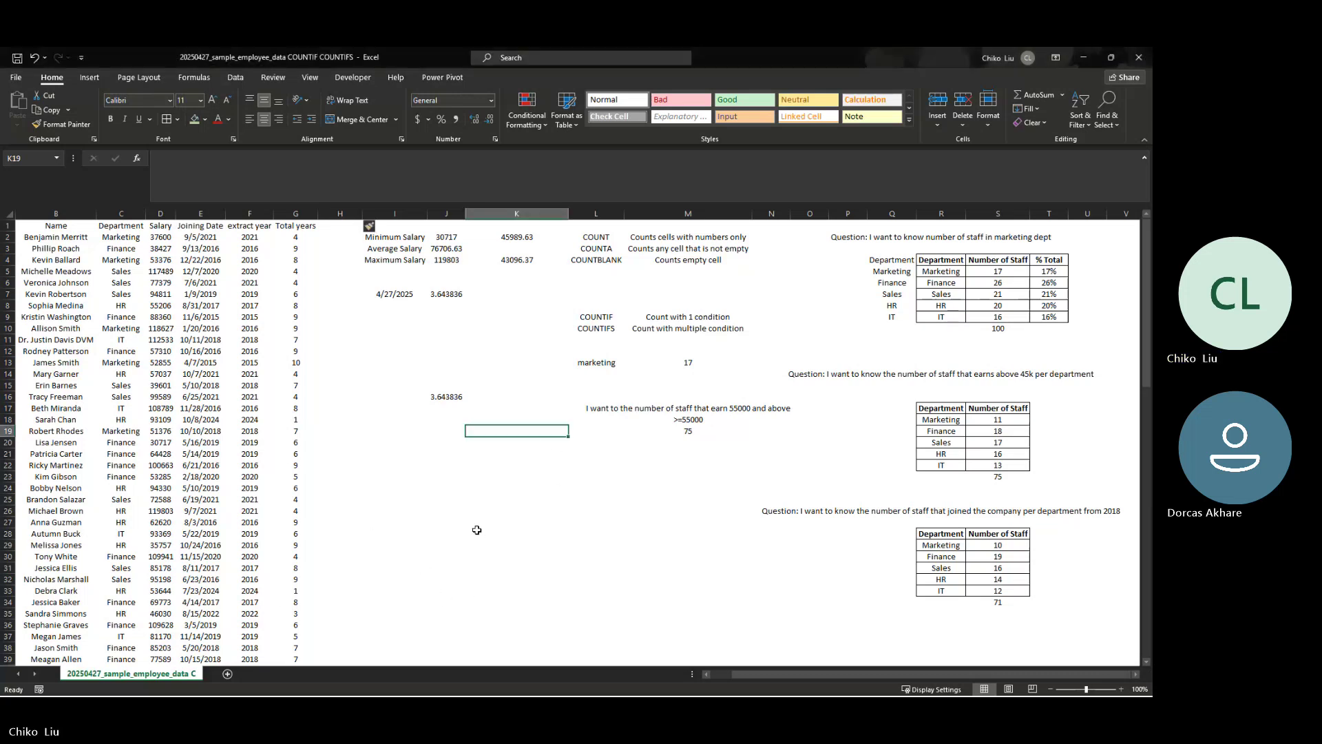
click(486, 475)
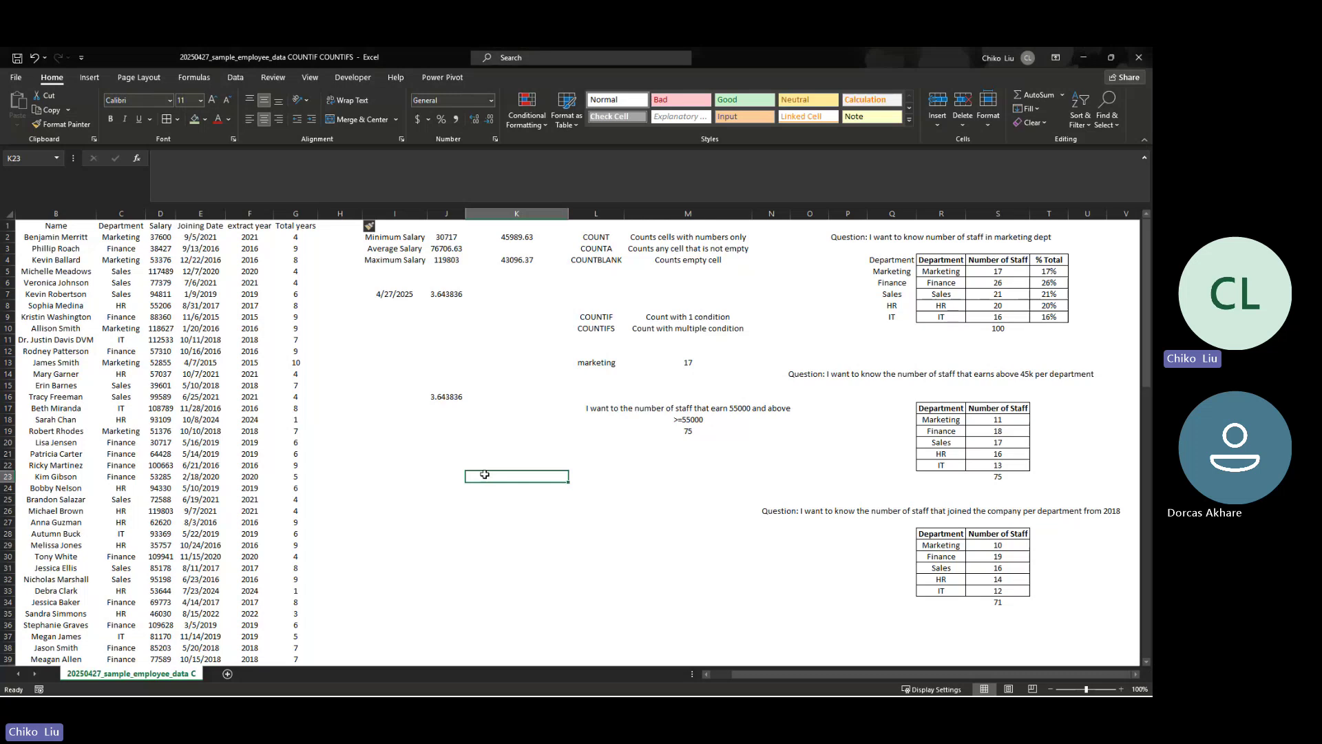
click(444, 455)
click(533, 544)
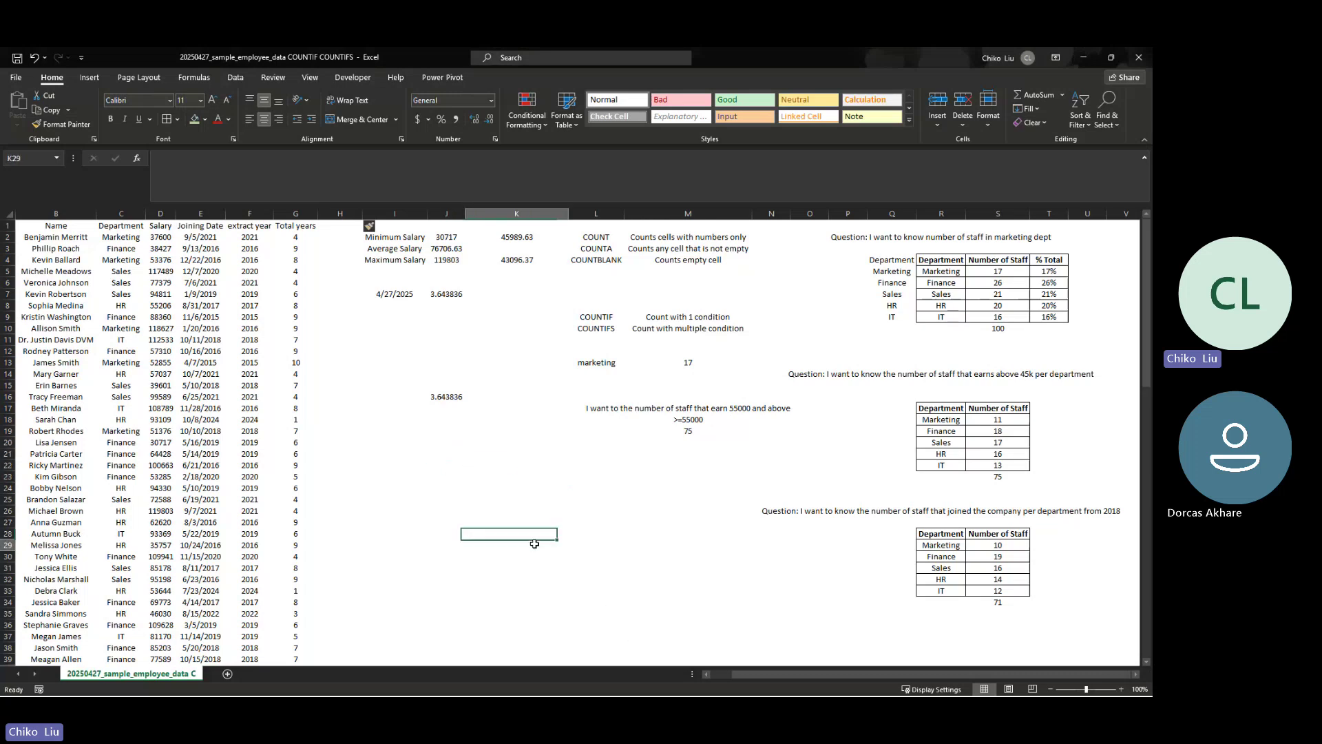
Highlight the staff-count questions with their tables and locate the cell holding the question about joining from 2018
drag(869, 238, 1044, 599)
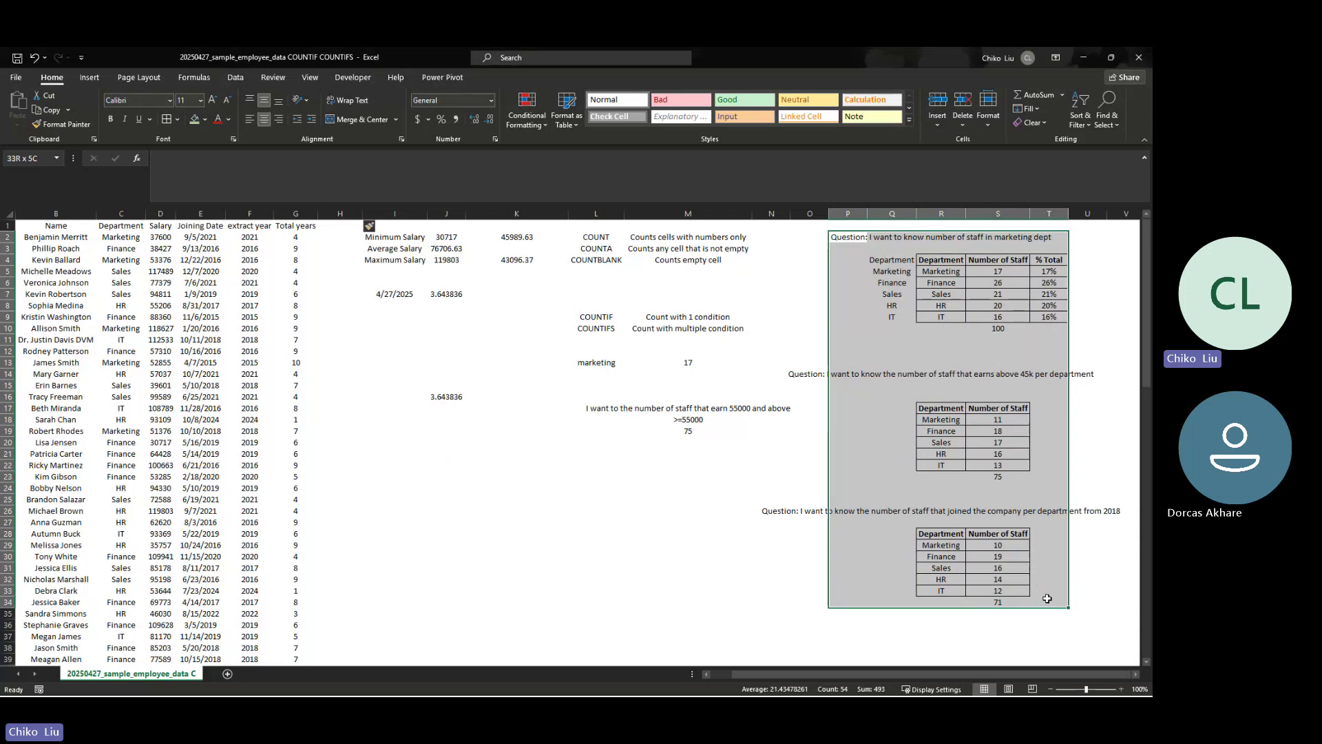
drag(819, 240, 1102, 610)
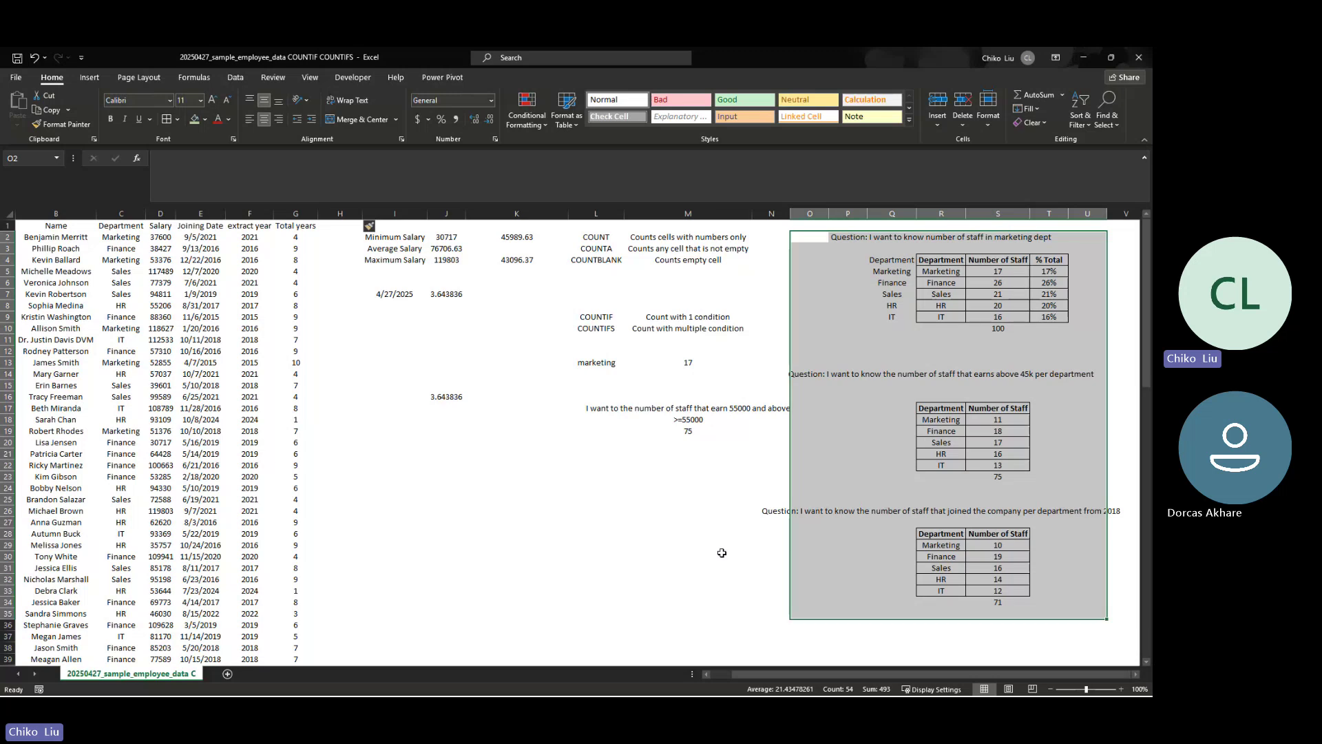
click(776, 511)
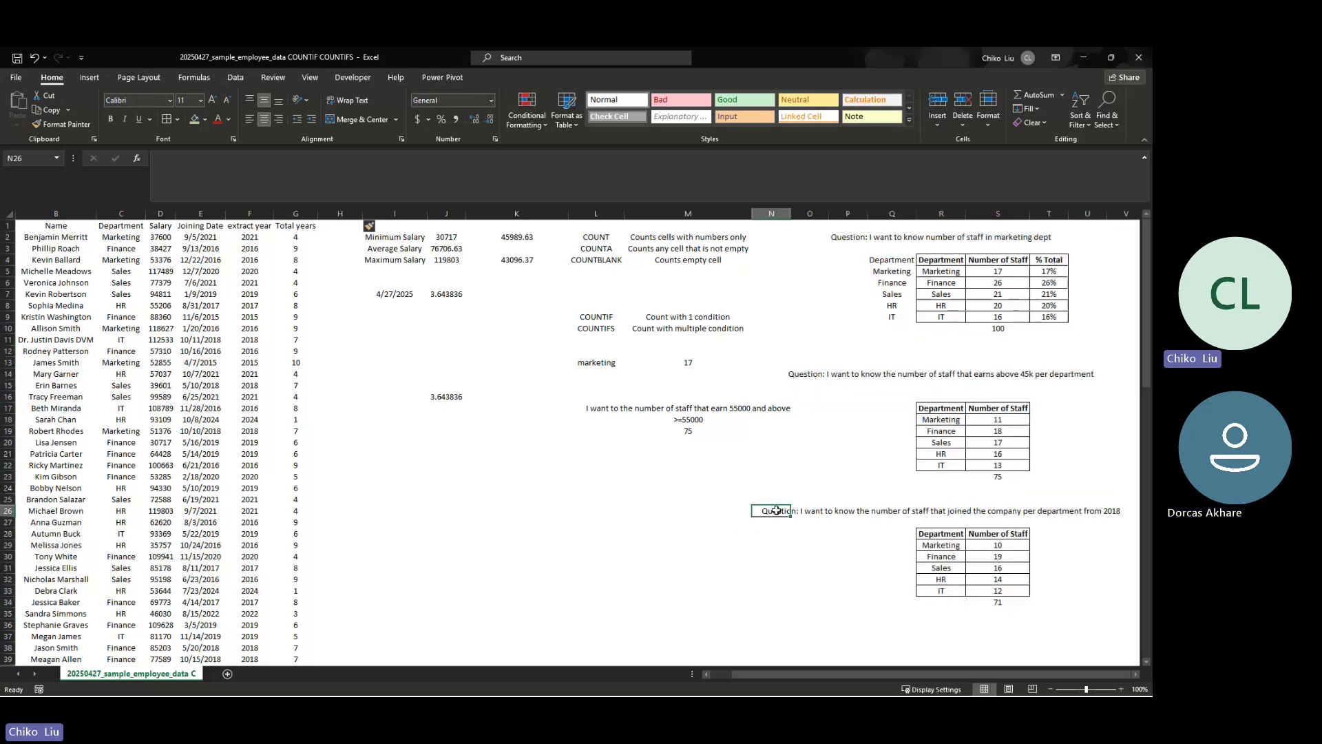
click(809, 510)
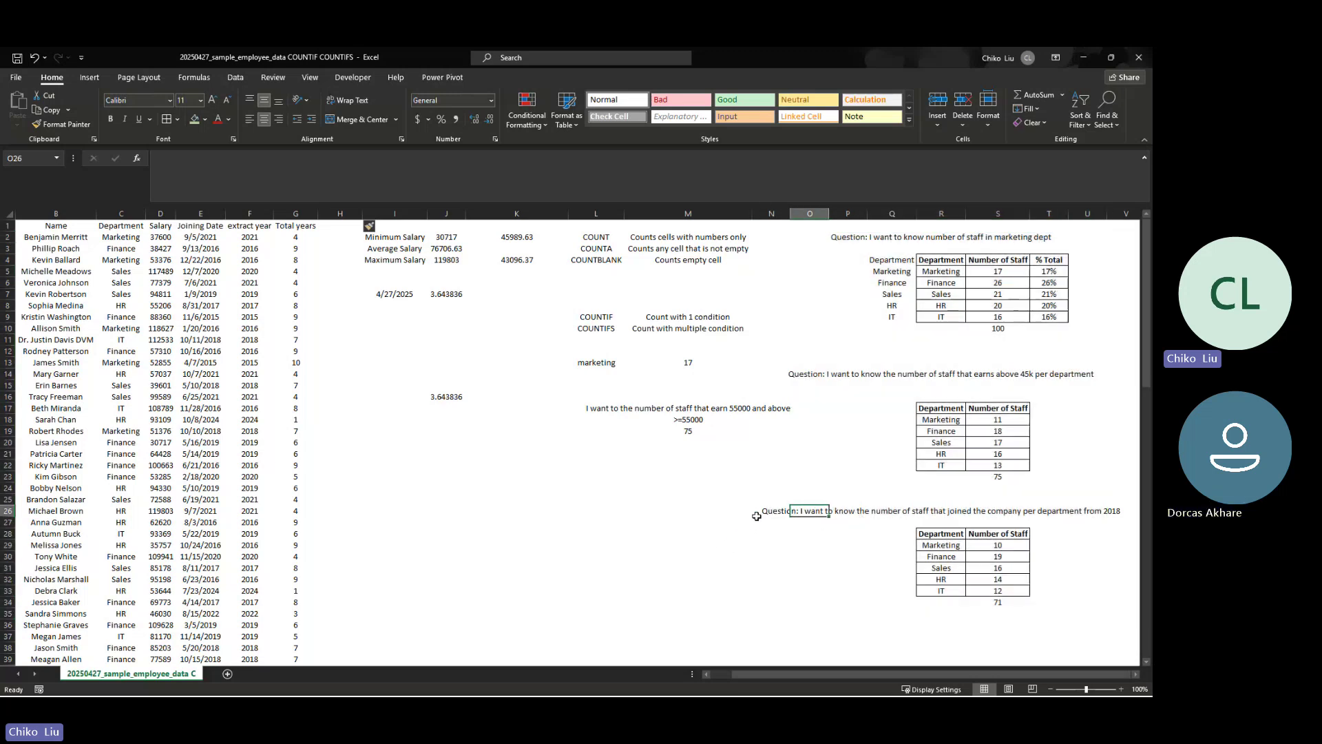
click(764, 511)
click(802, 511)
click(849, 513)
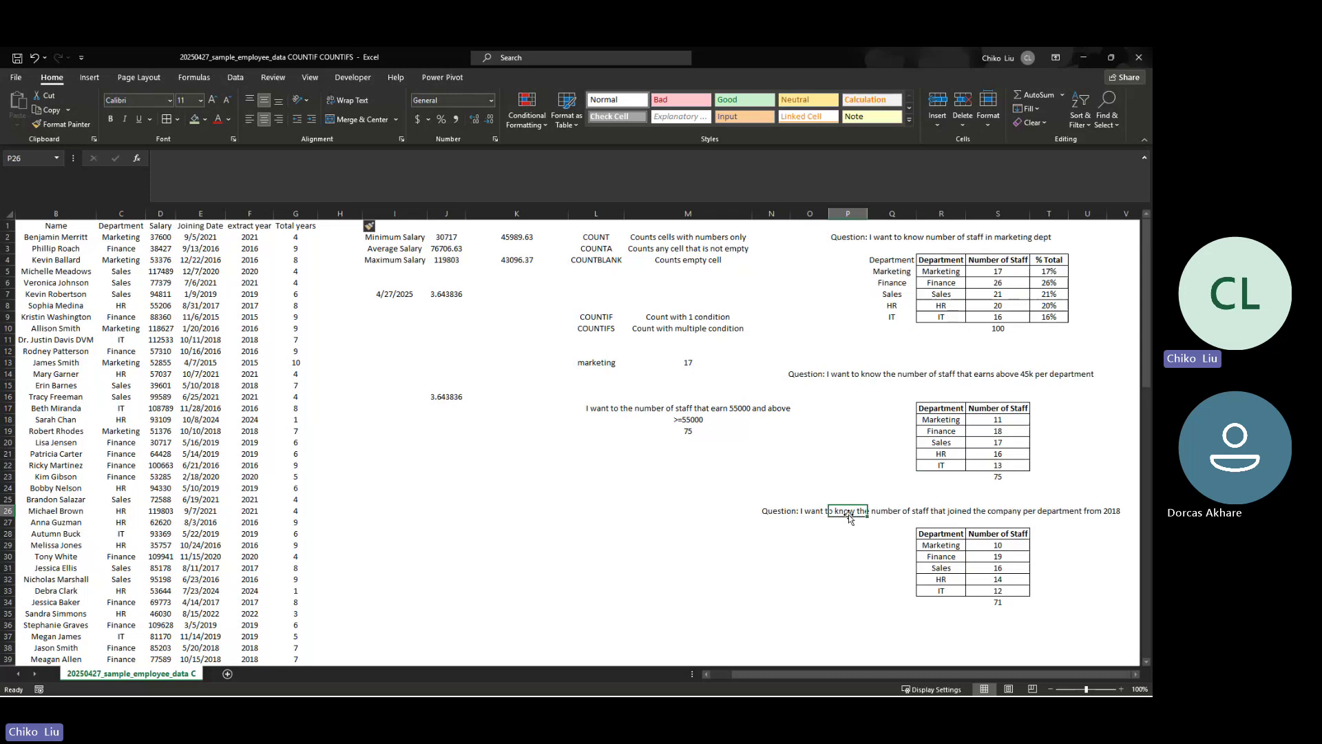
click(895, 513)
click(925, 515)
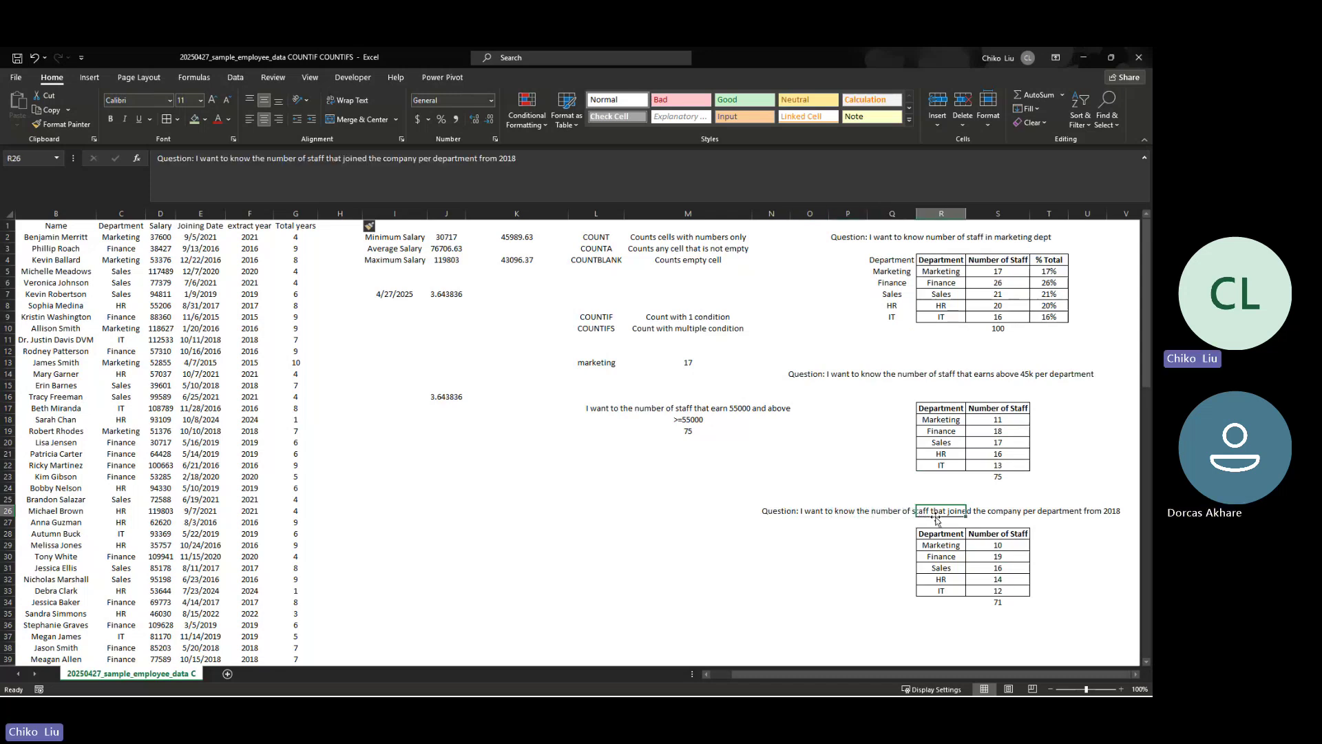
Locate the cell holding the question about staff earning above 45k and move it to S14
click(799, 375)
click(830, 373)
click(875, 374)
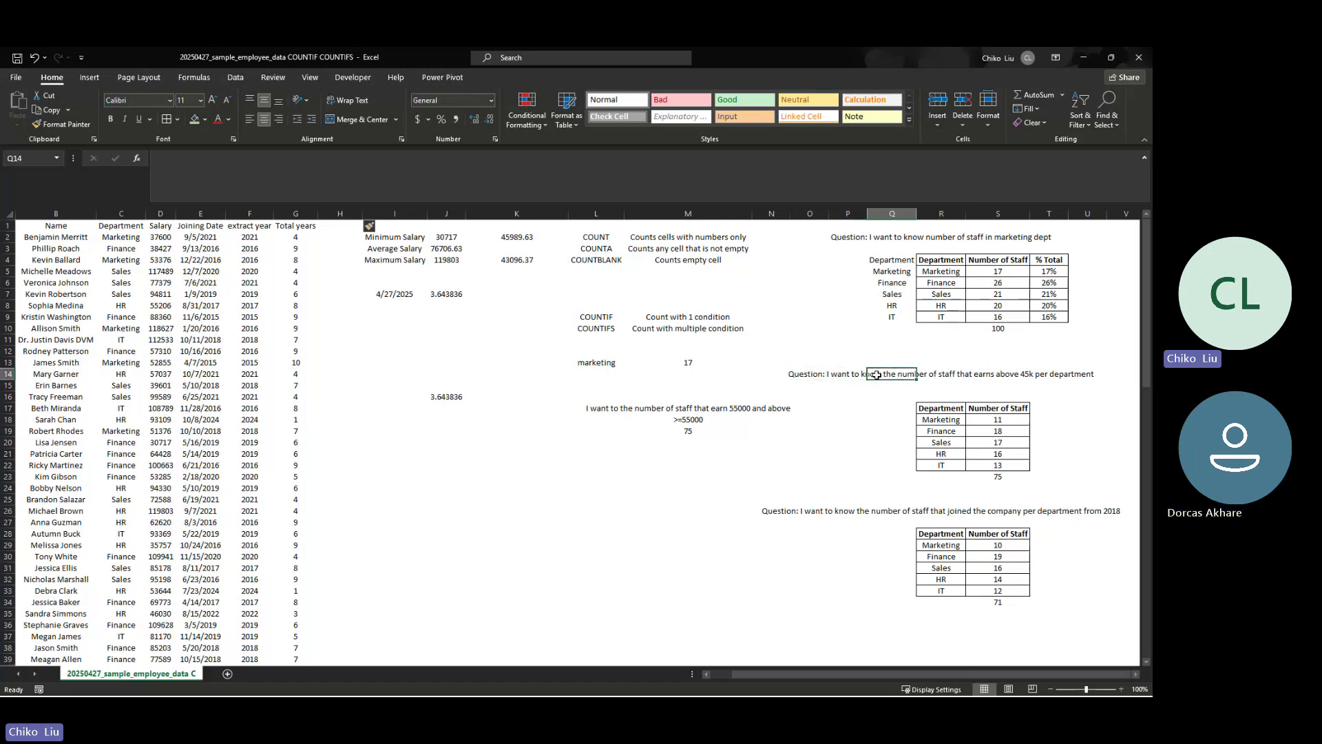
click(926, 374)
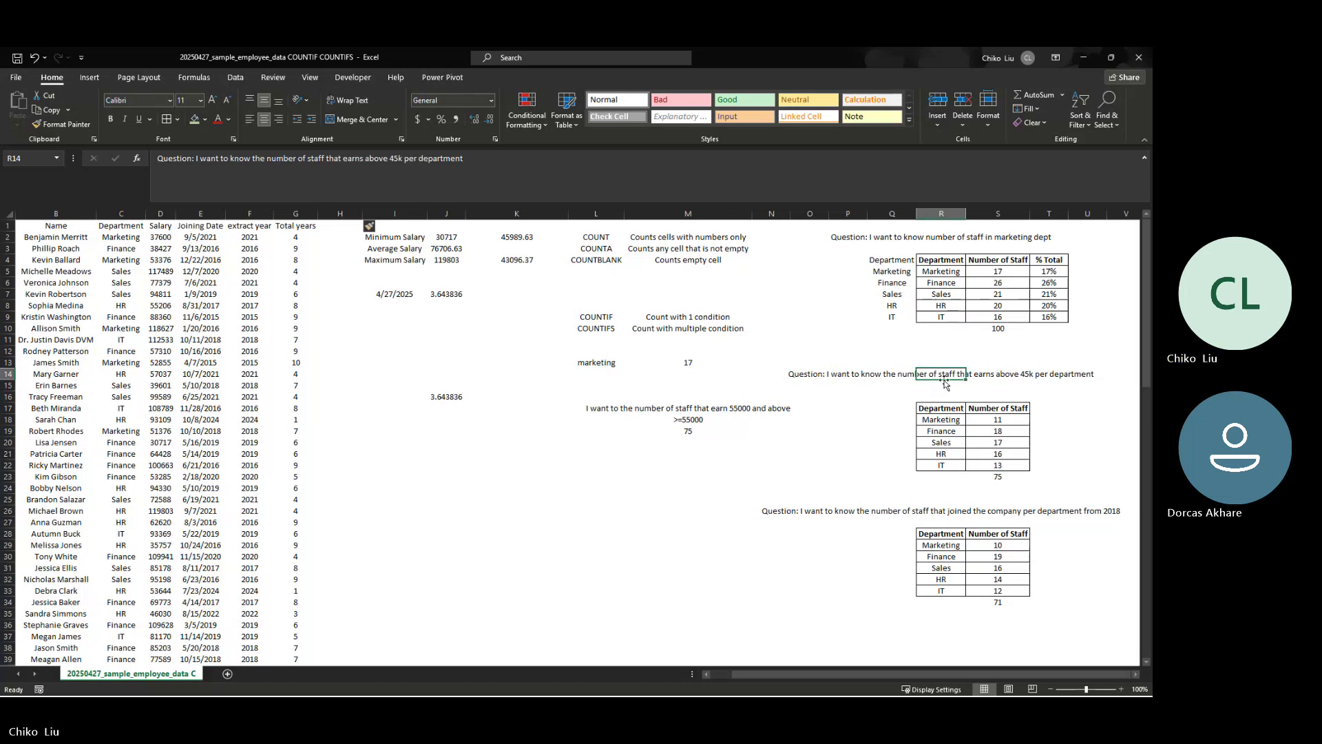
drag(945, 383, 1012, 386)
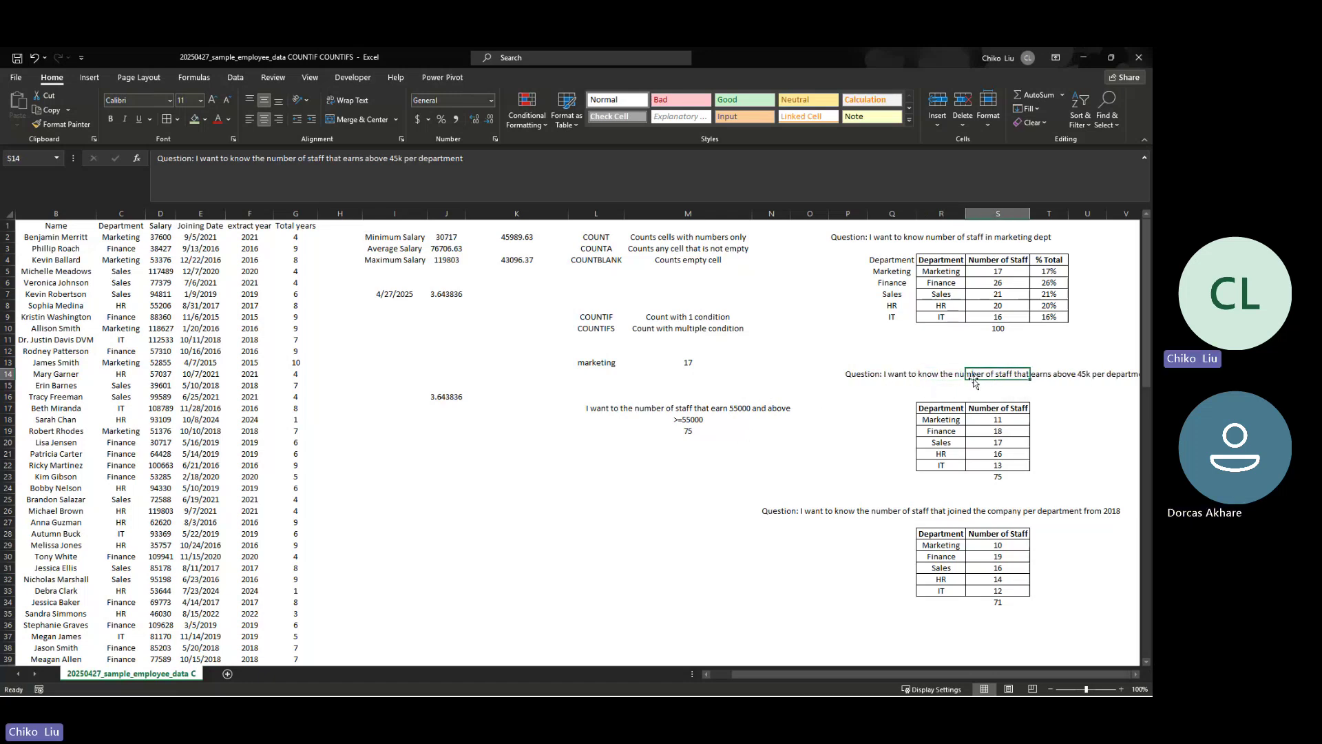
Move the question about staff who joined per department from 2018 to cell T26
click(924, 513)
drag(923, 516, 1033, 517)
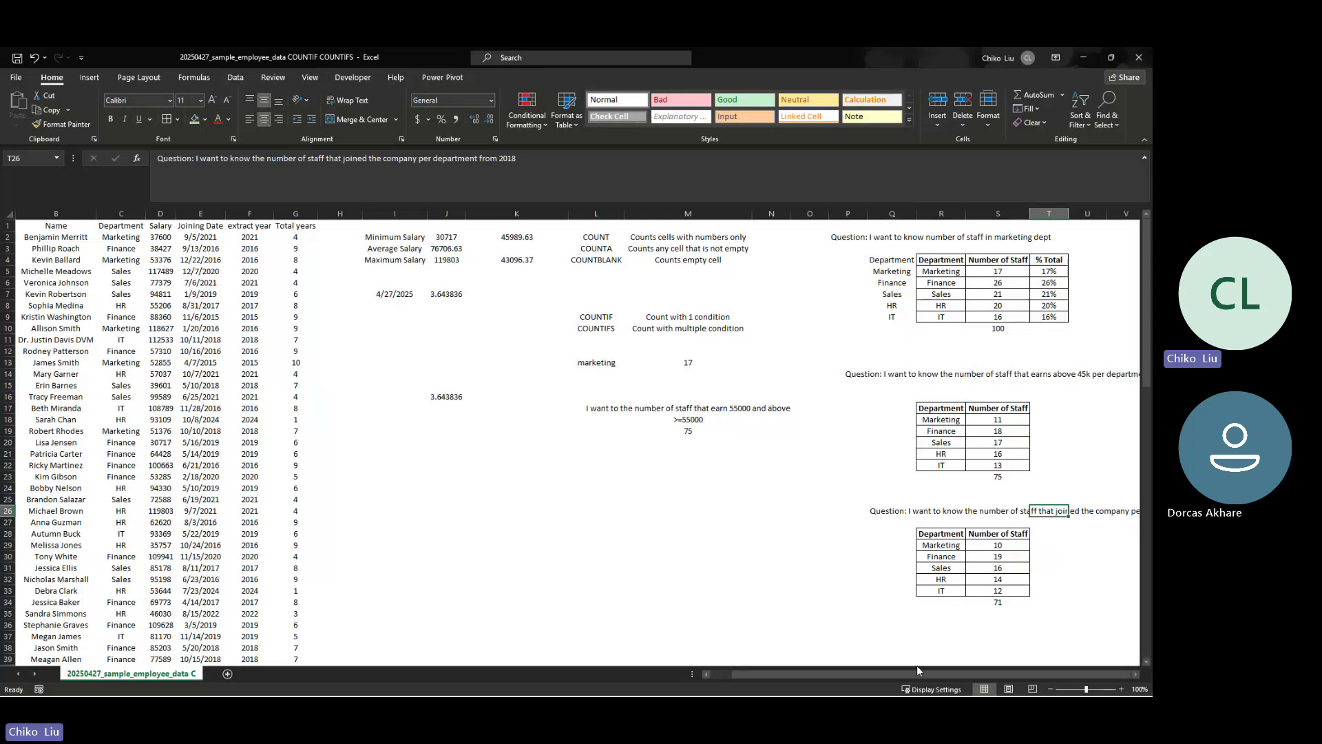
click(896, 510)
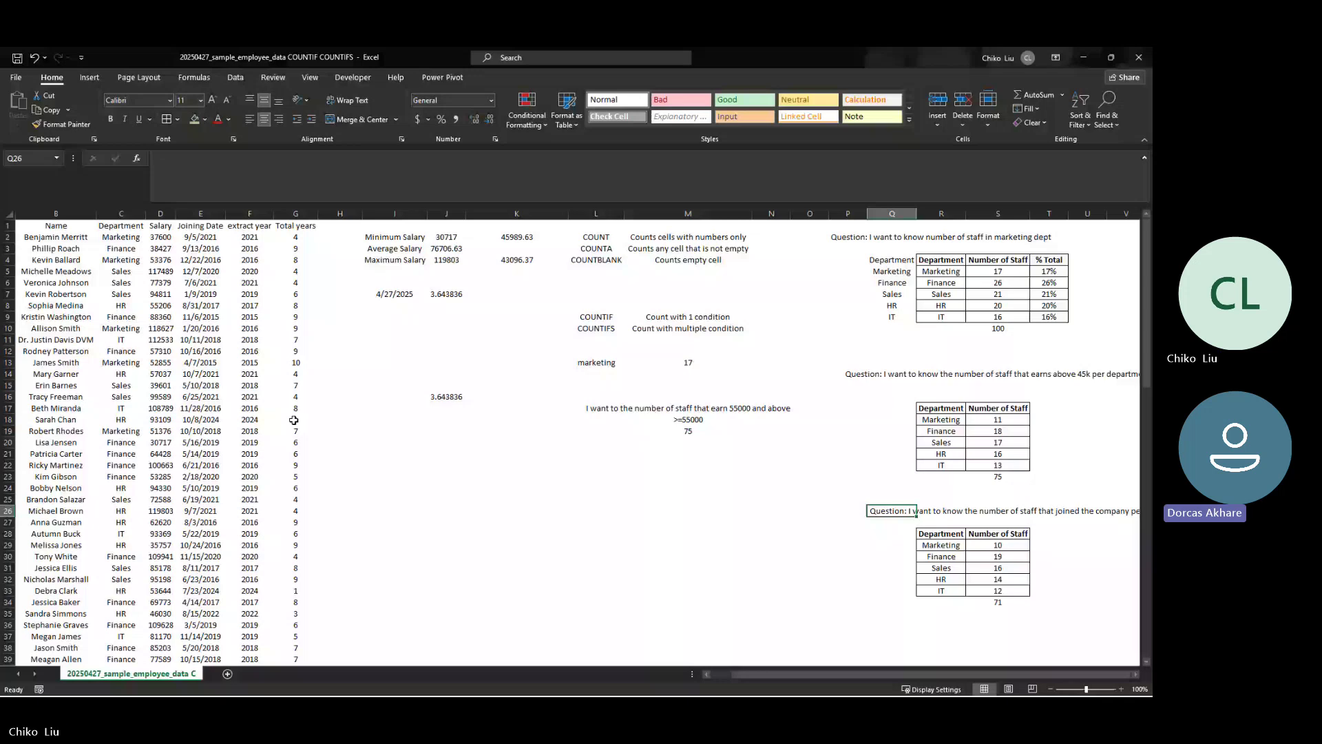
key(ctrl+z)
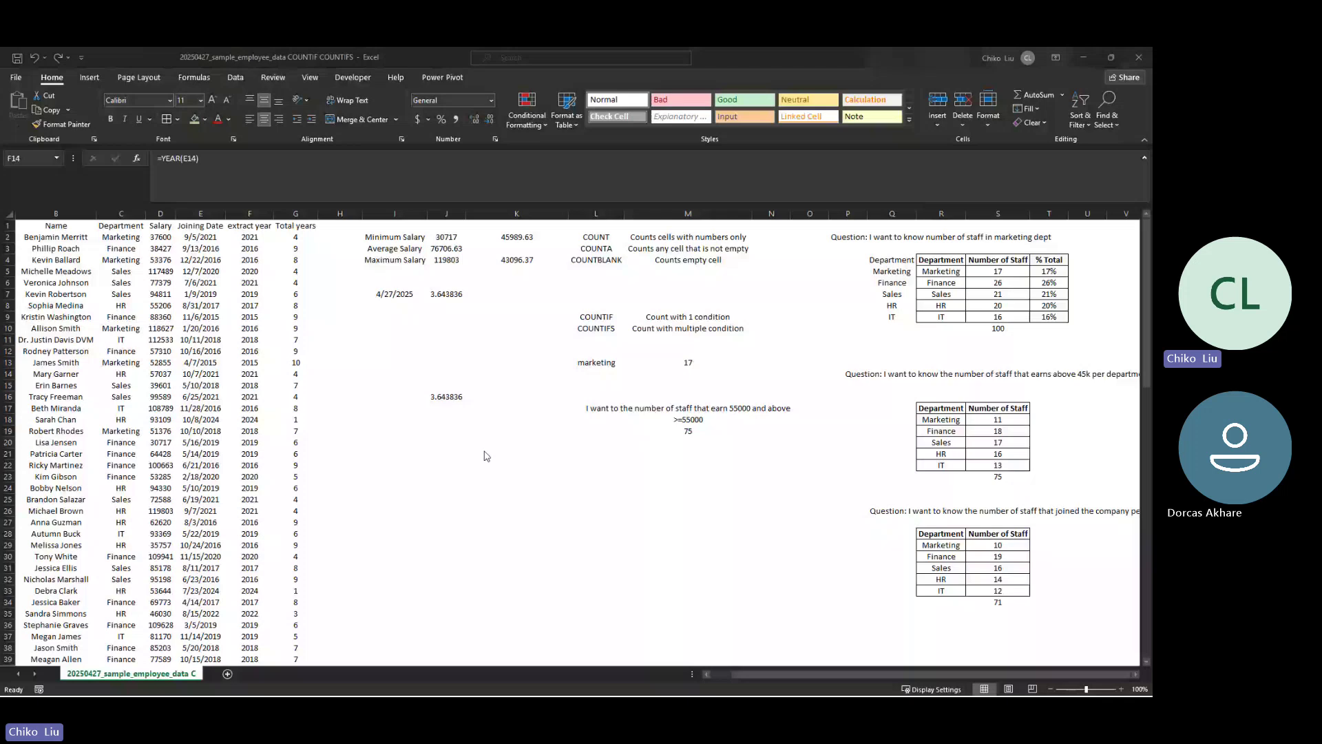
Review the extract year column, the marketing question's department table and the above-45k table
click(243, 228)
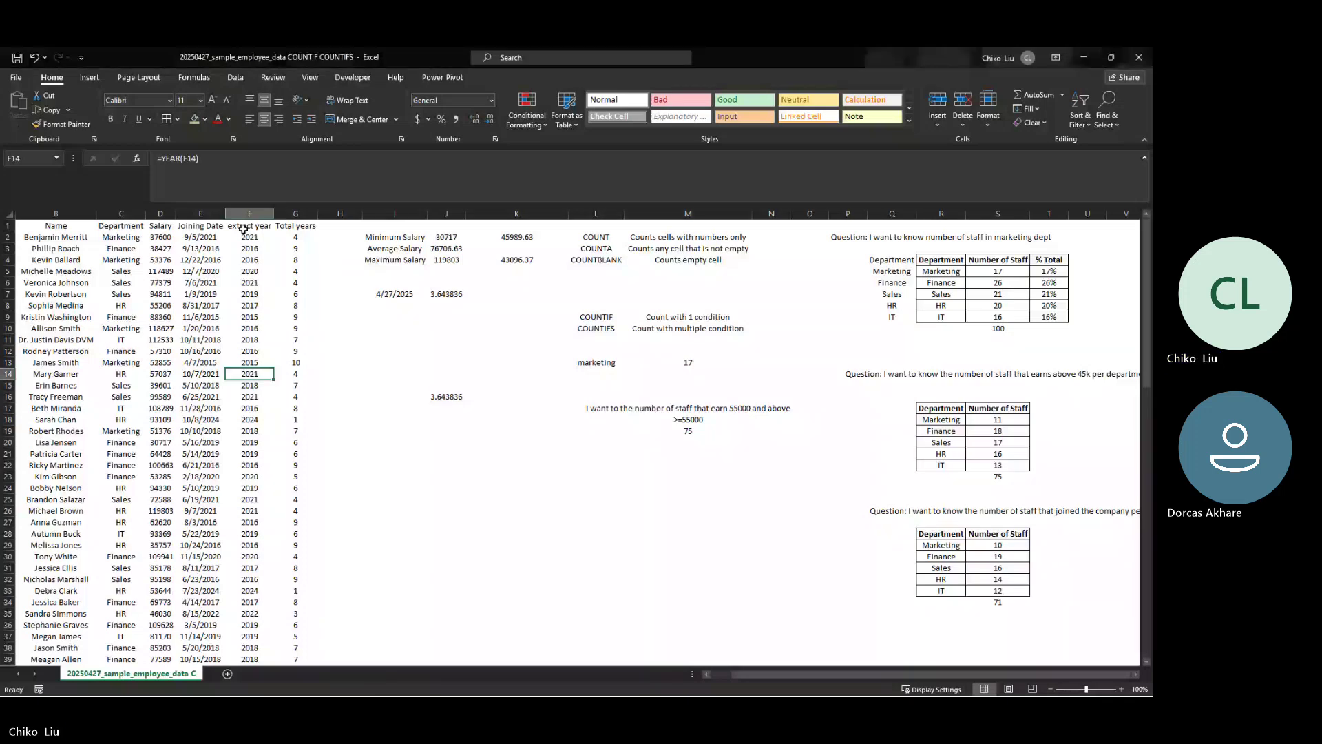
drag(878, 261, 1031, 318)
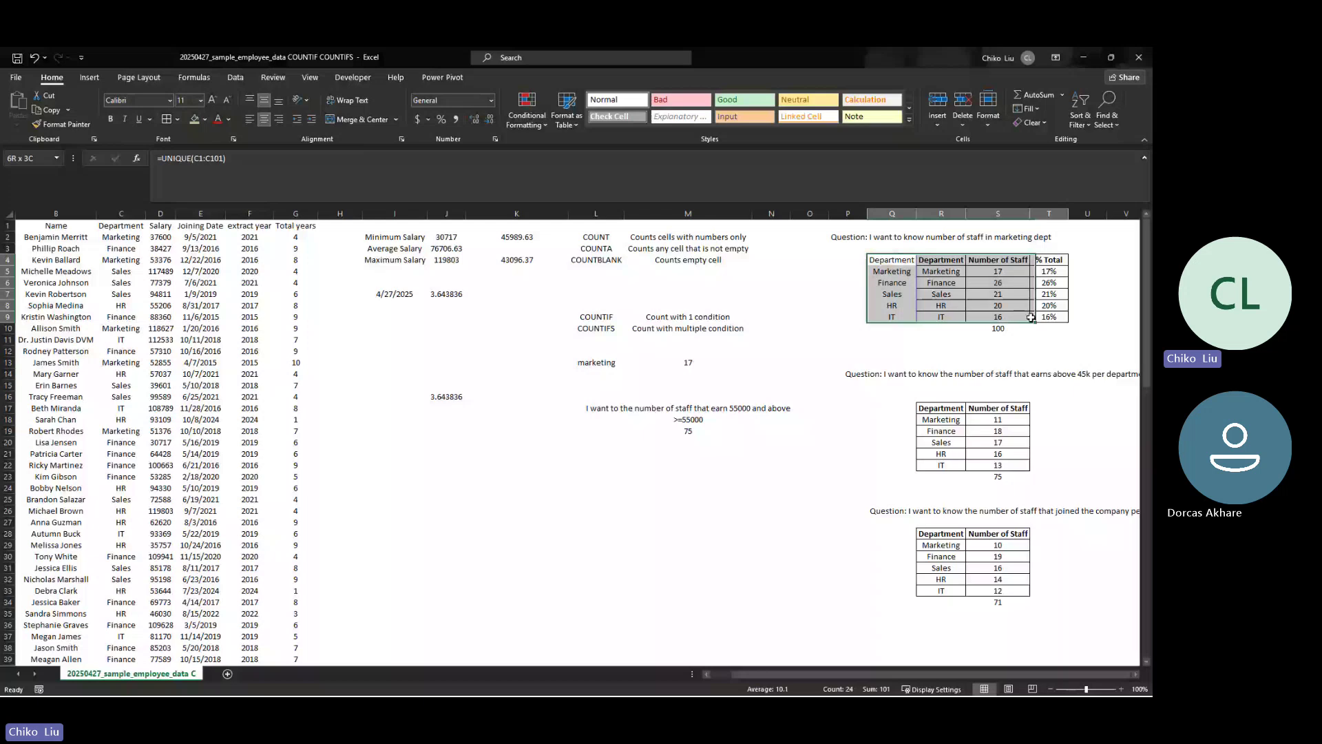
drag(941, 408, 998, 465)
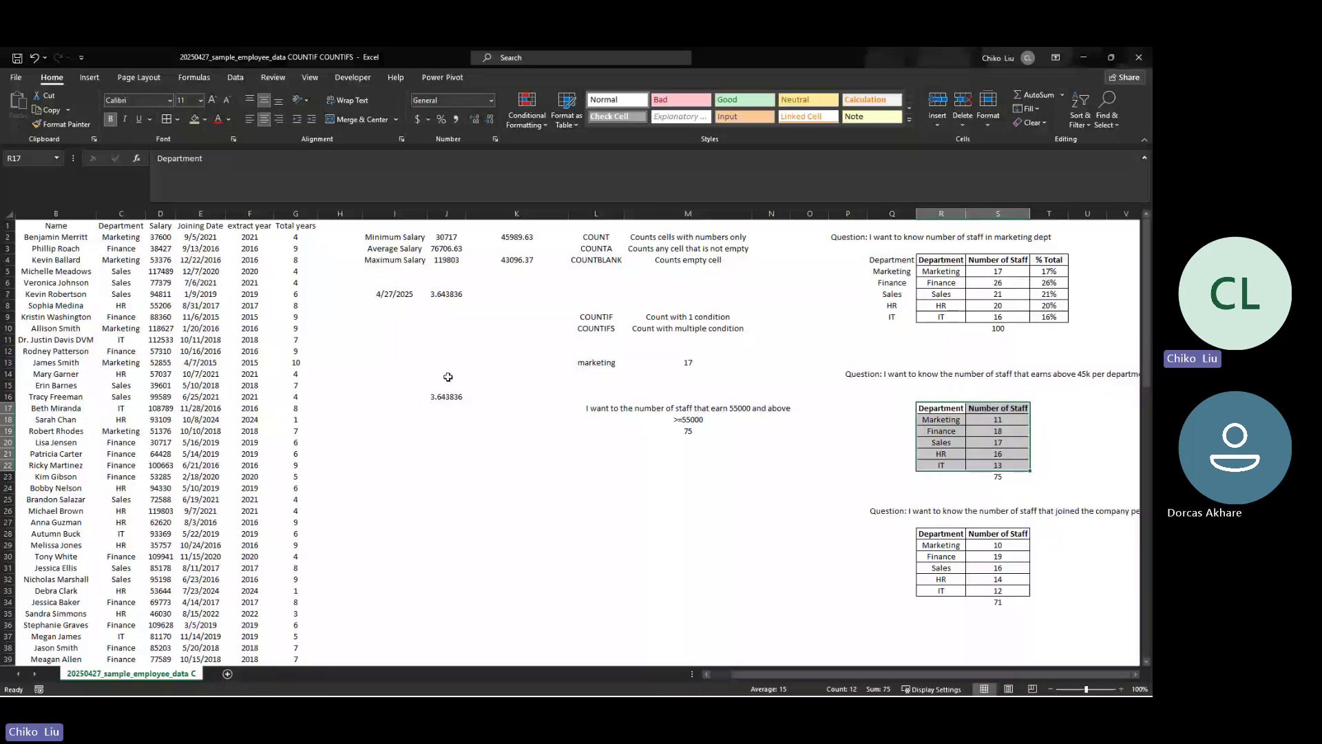
Enter the header "Month Employee" in H1 and fit column H's width to it
click(342, 229)
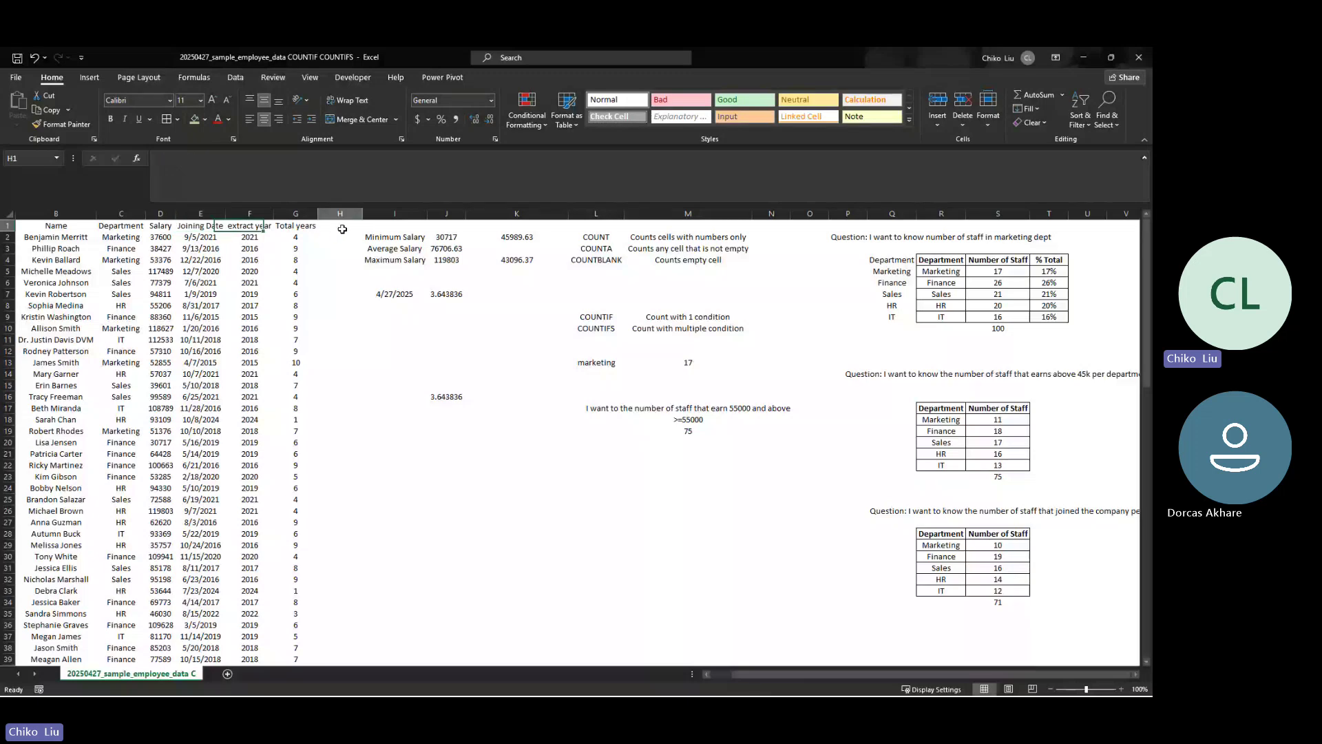
text(MOTN)
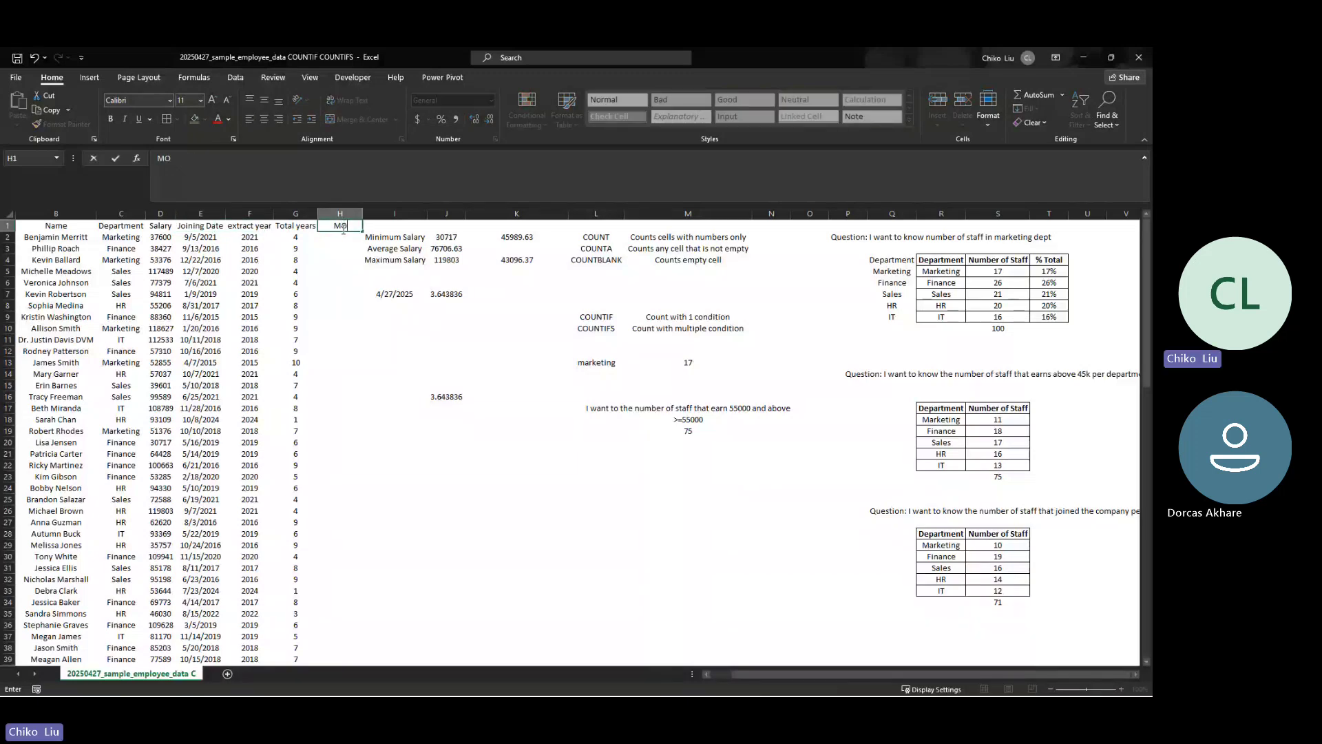
key(BackSpace)
key(BackSpace)
key(BackSpace)
key(BackSpace)
text(Monh)
key(BackSpace)
text(th Employee)
key(Return)
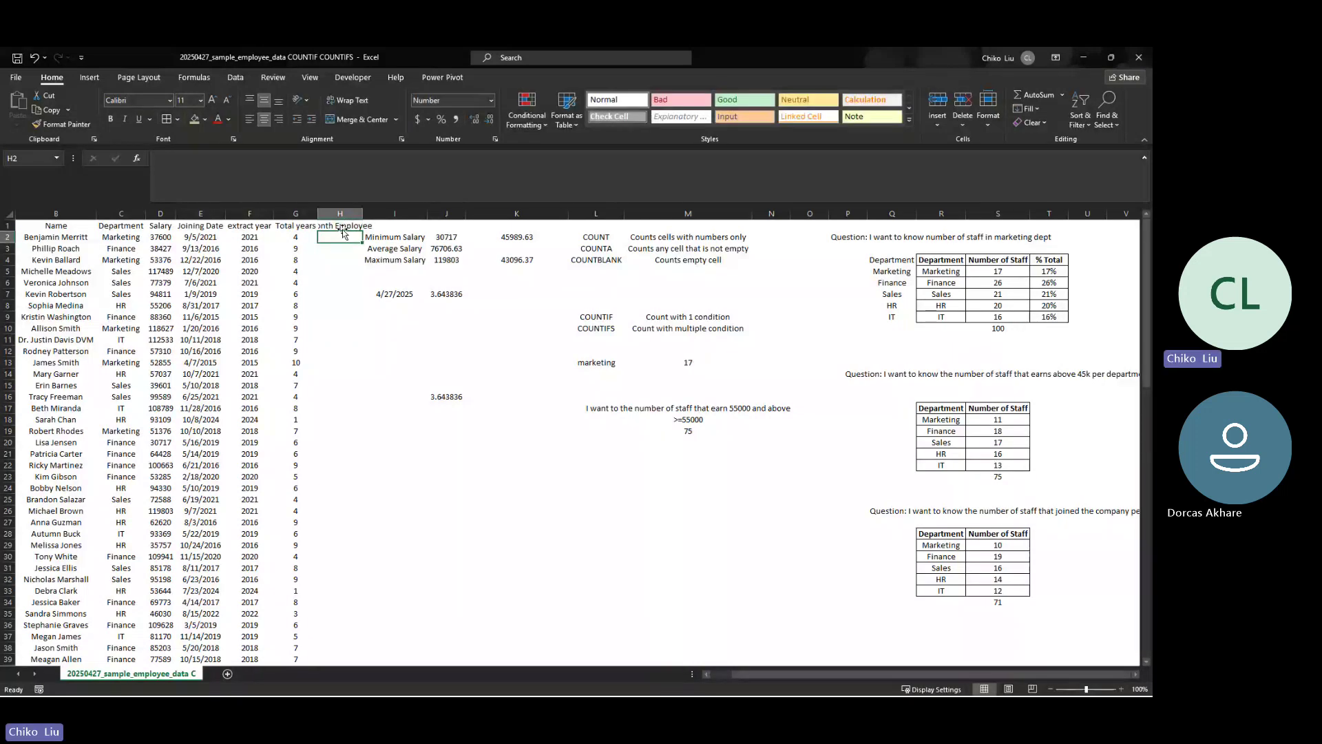
double_click(361, 210)
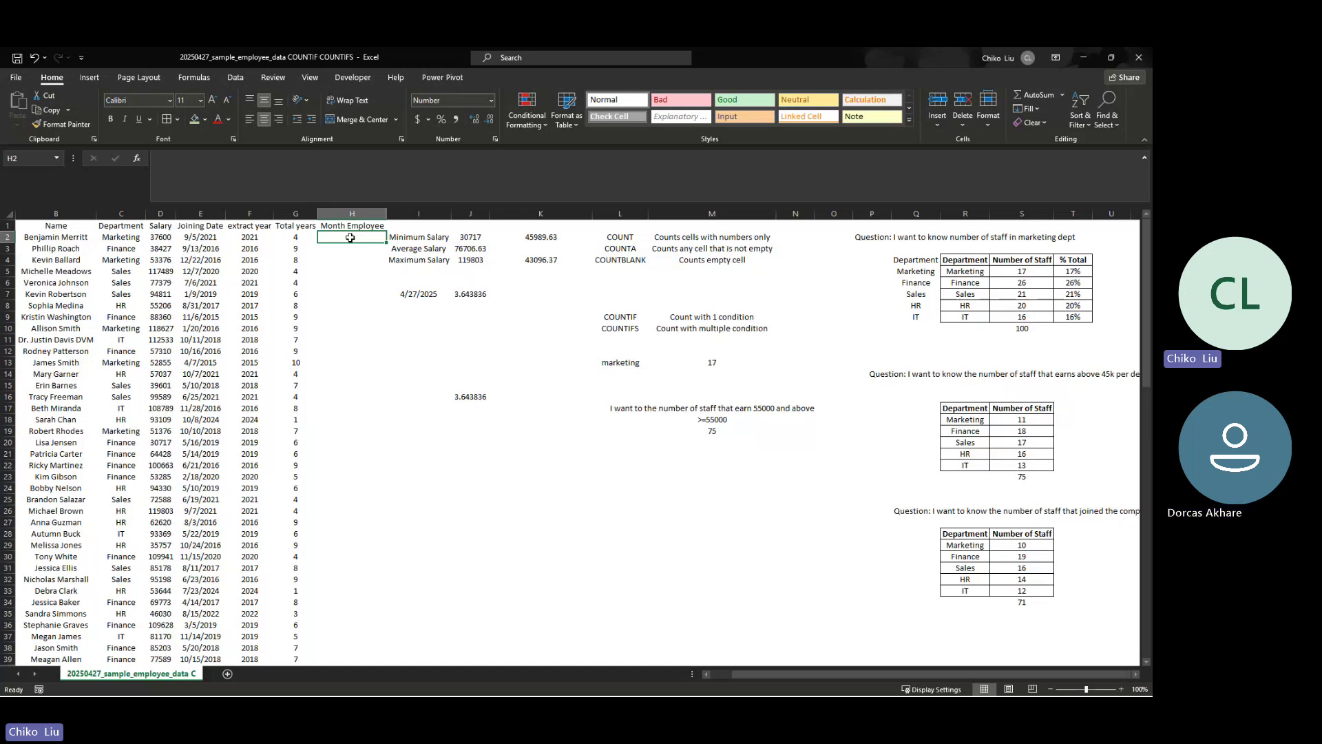
Enter a MONTH formula in H2 that references the joining dates E2:E101
text(=mon)
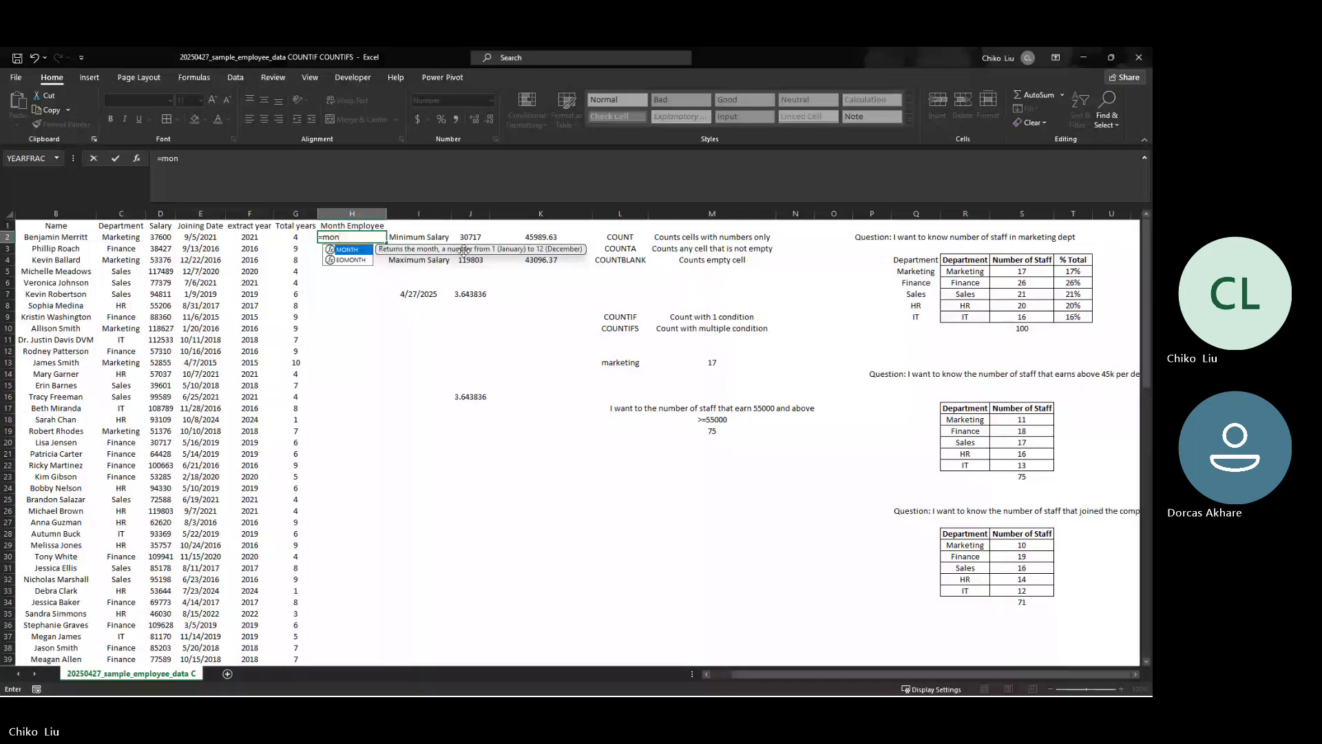
key(Tab)
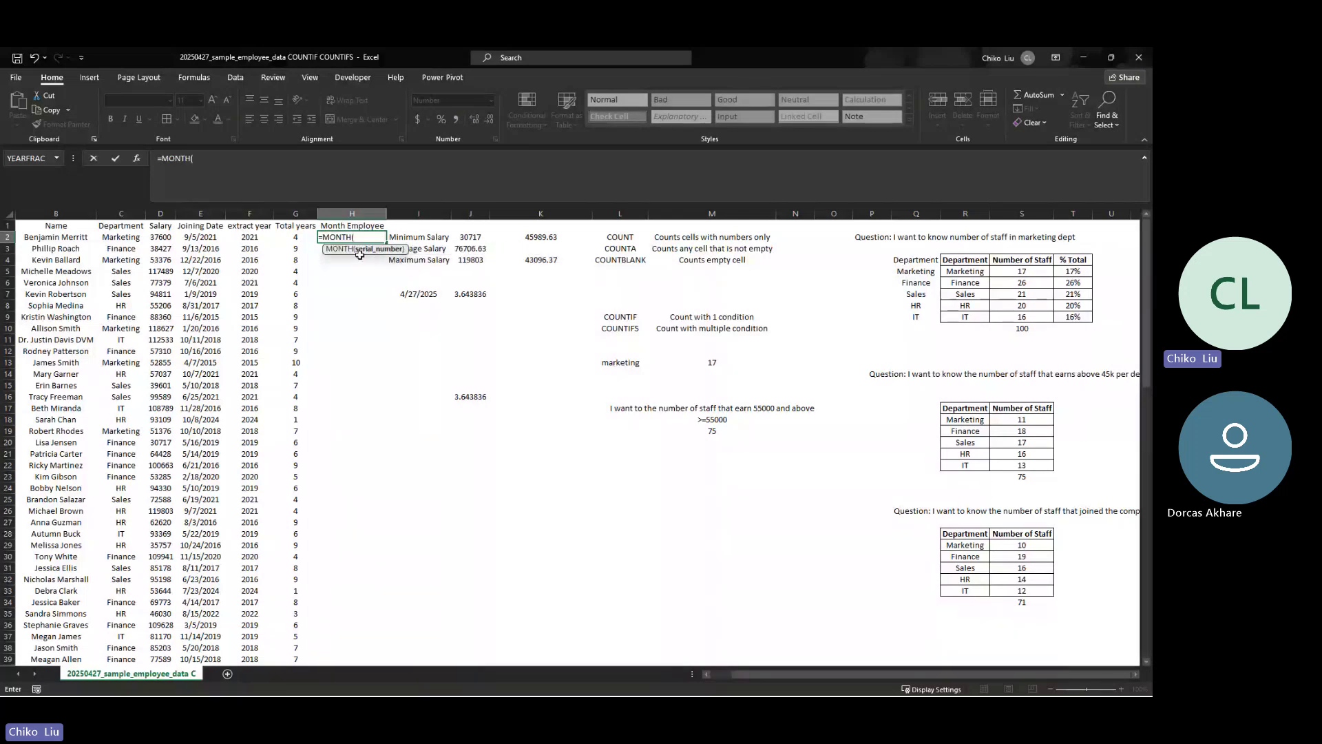
click(212, 238)
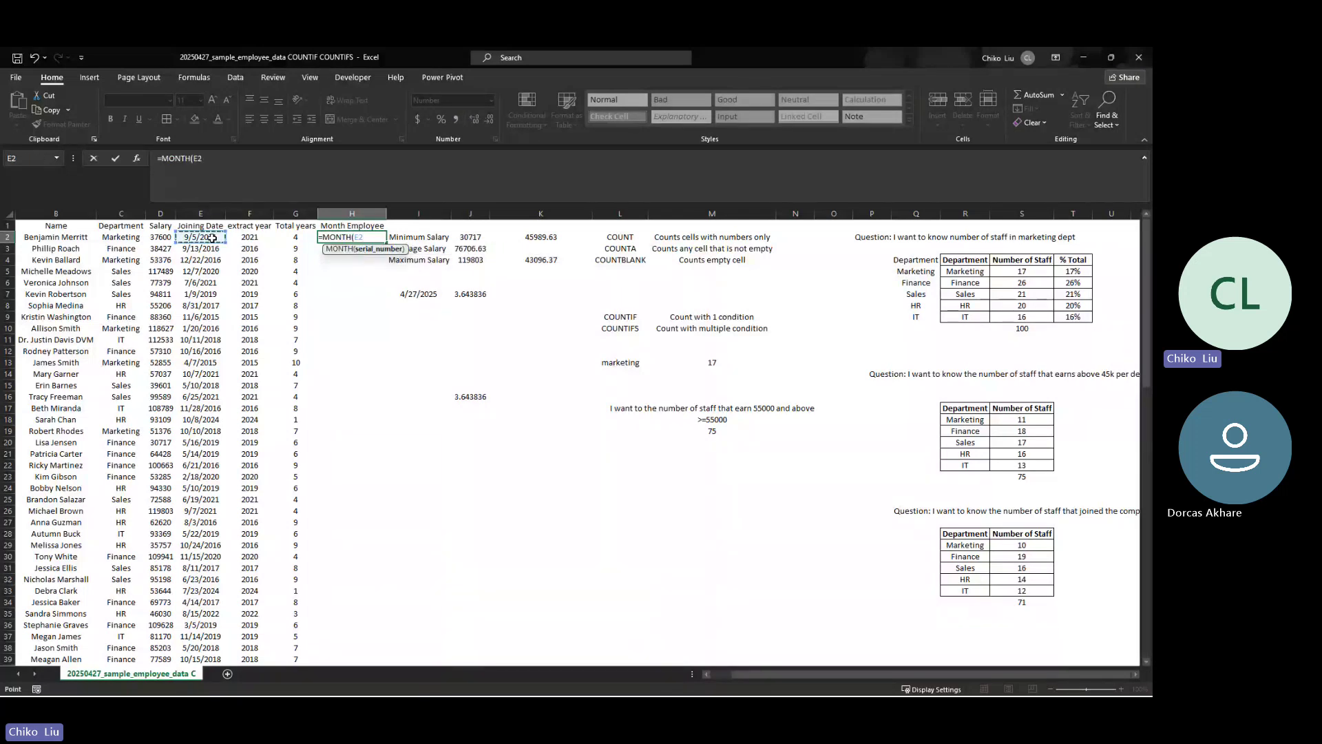
key(ctrl+shift+Down)
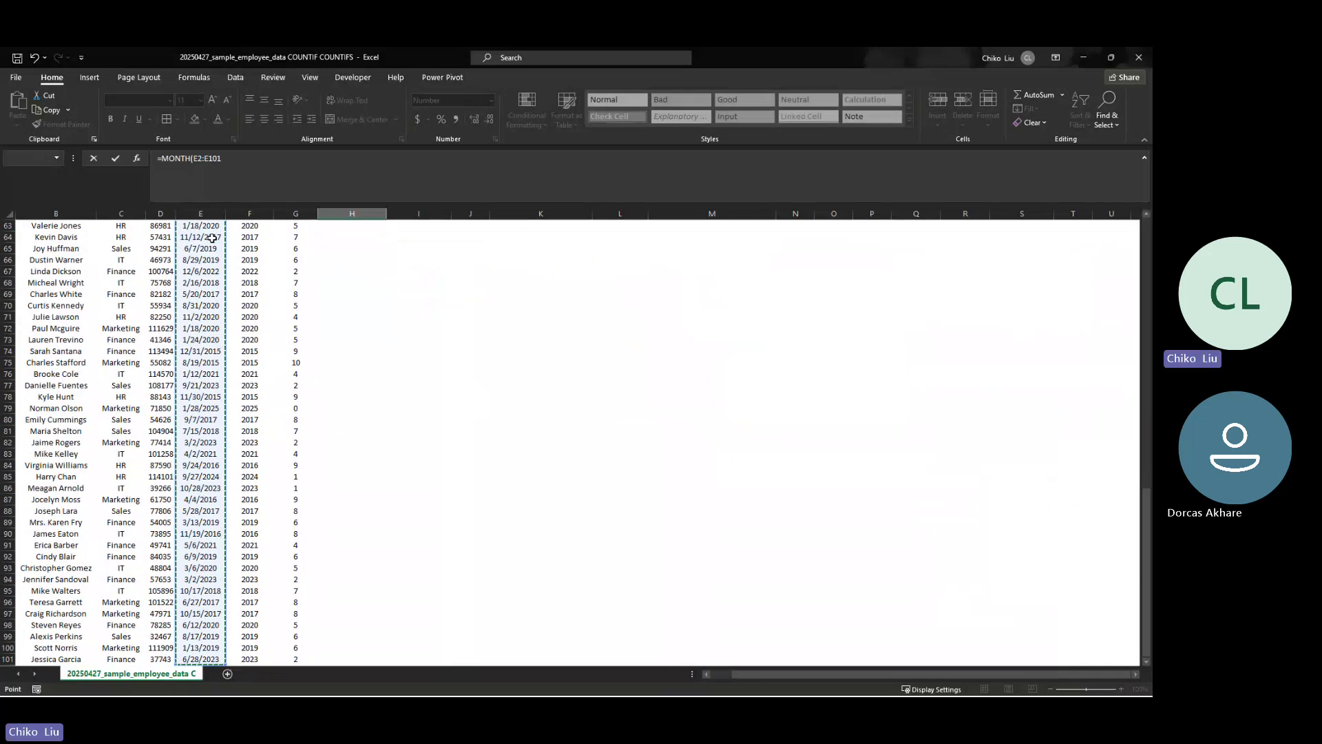
key(ctrl+Return)
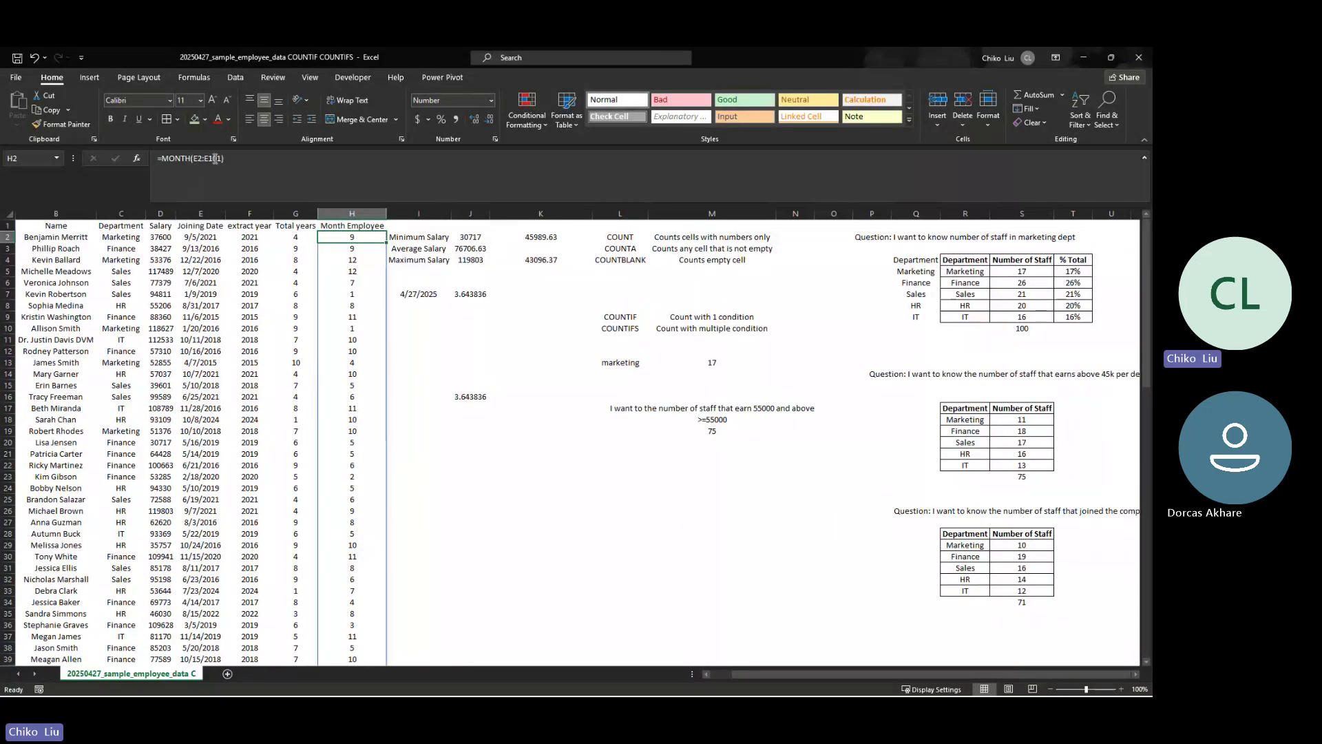
Change the H2 formula to =MONTH(E2) and fill it down the Month Employee column for all employees
click(226, 159)
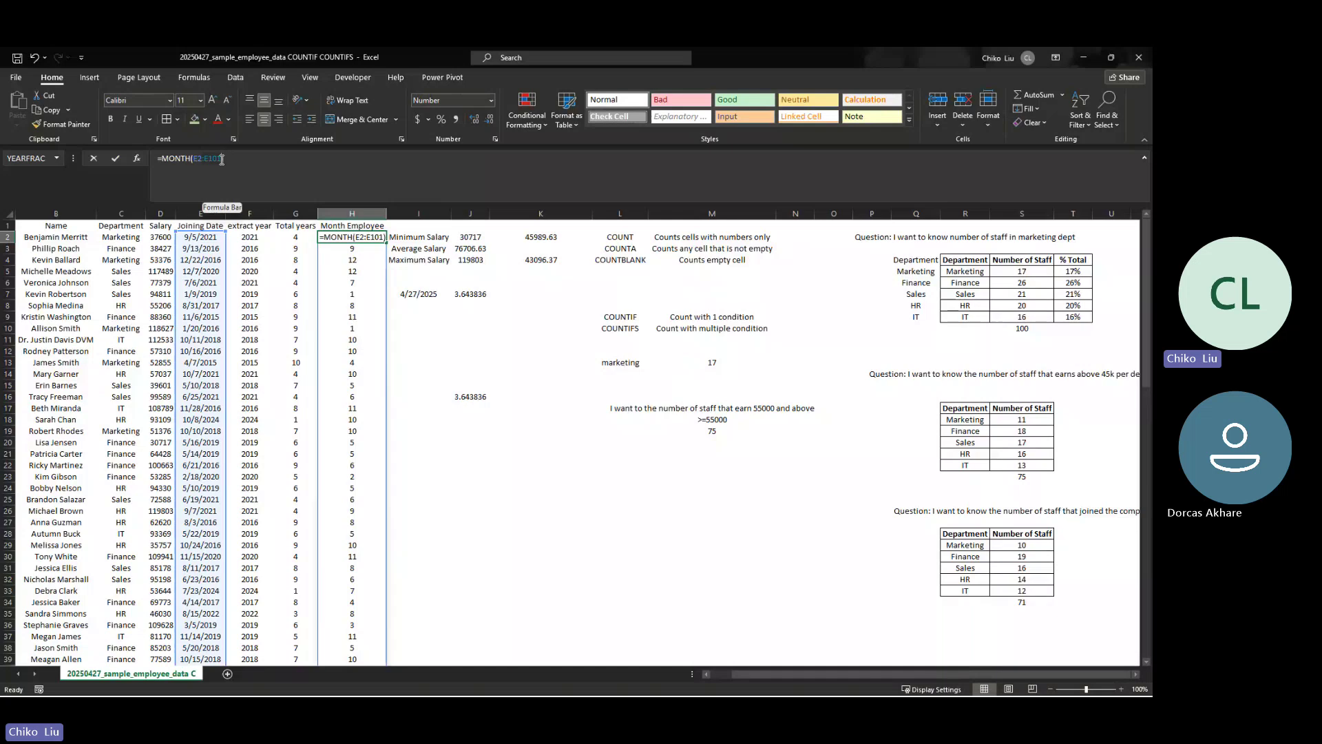
key(BackSpace)
key(BackSpace)
key(BackSpace)
key(BackSpace)
key(BackSpace)
key(ctrl+Return)
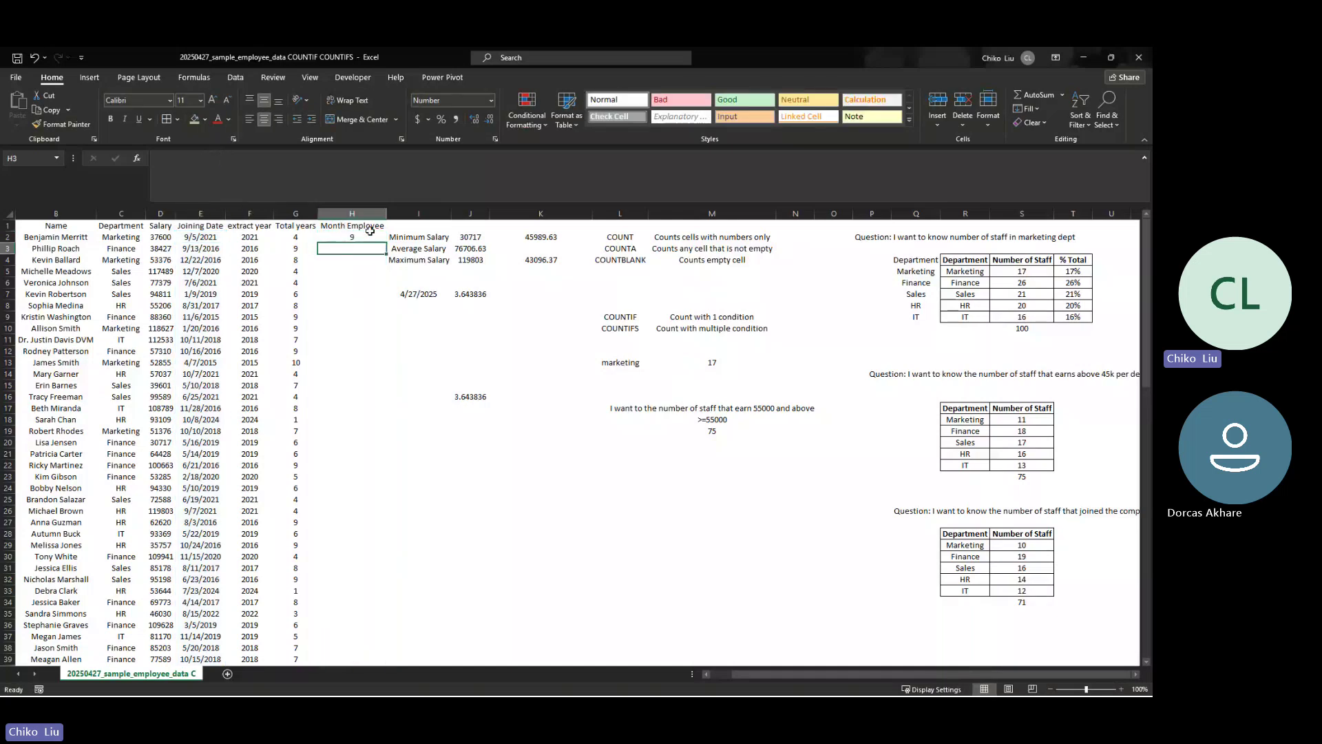
double_click(387, 241)
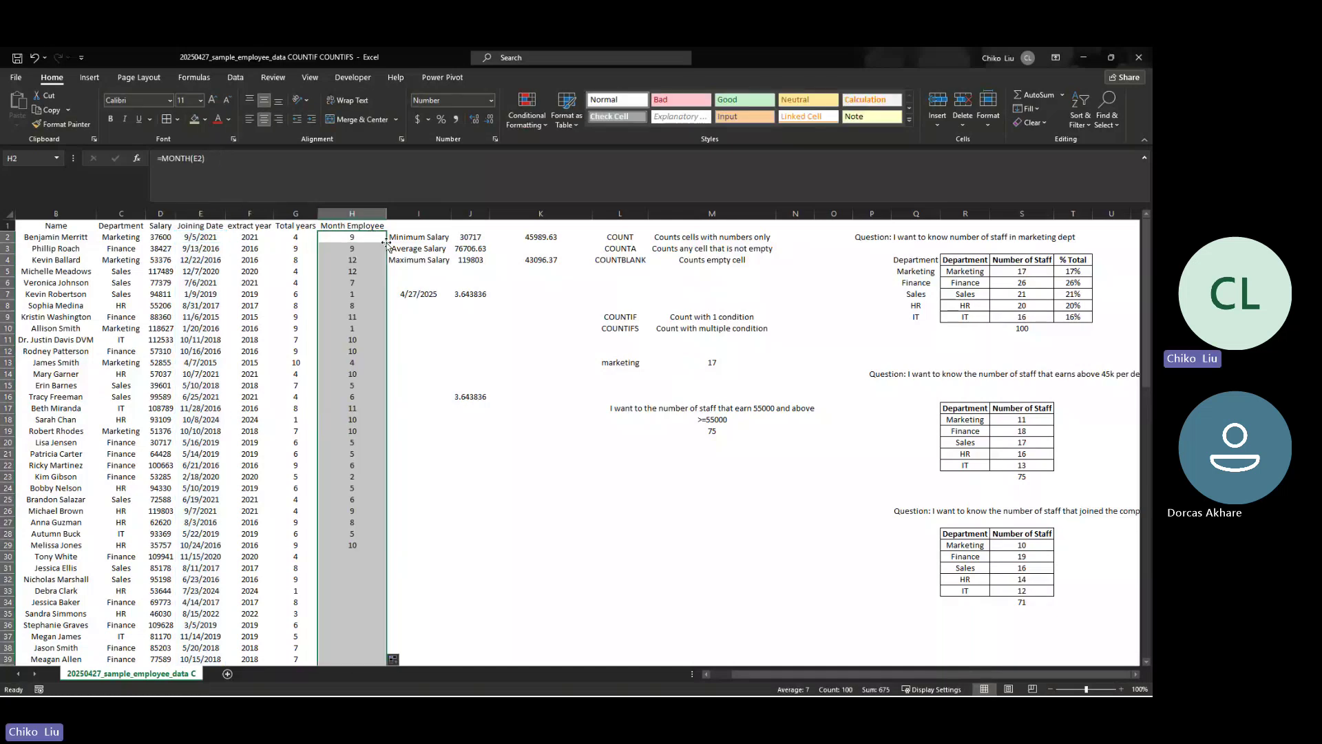
Compare the extracted months with the joining dates in column E and inspect the MONTH formula in H2
click(352, 236)
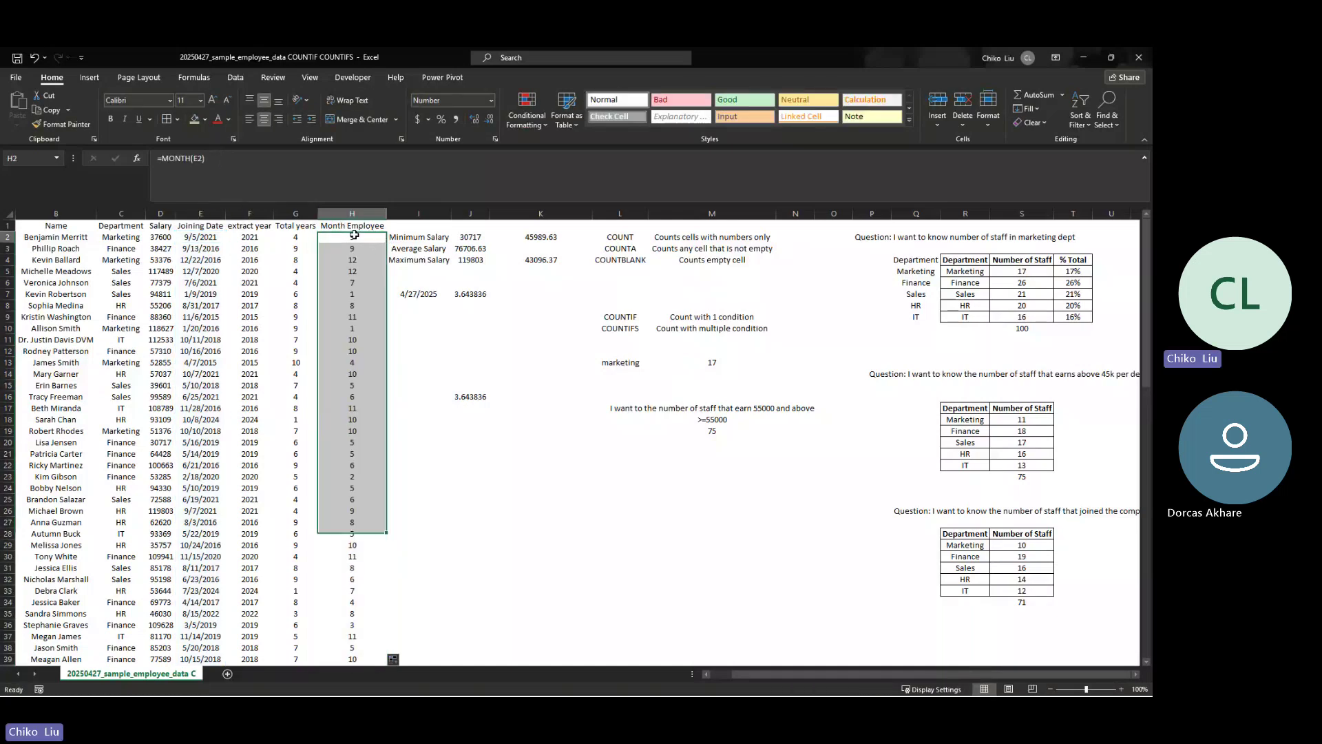
click(185, 259)
click(193, 273)
click(194, 284)
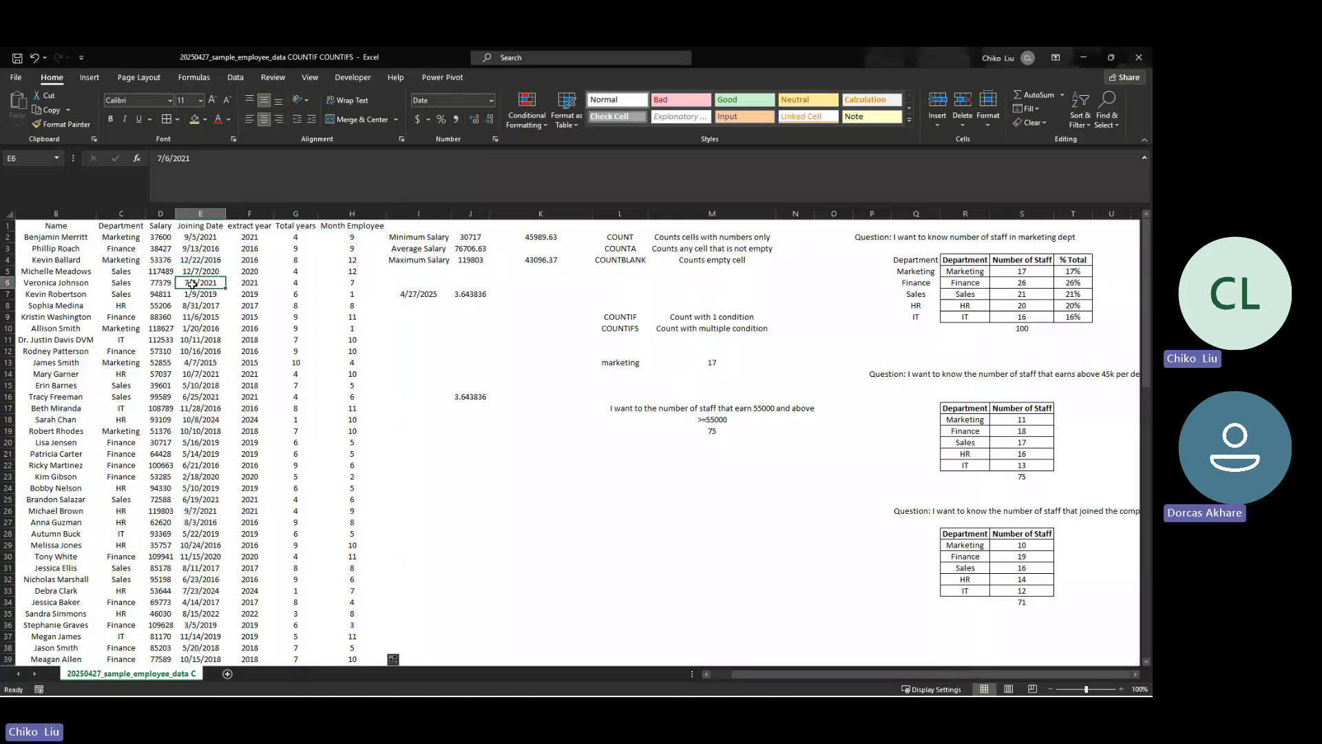
click(192, 295)
click(192, 306)
click(351, 237)
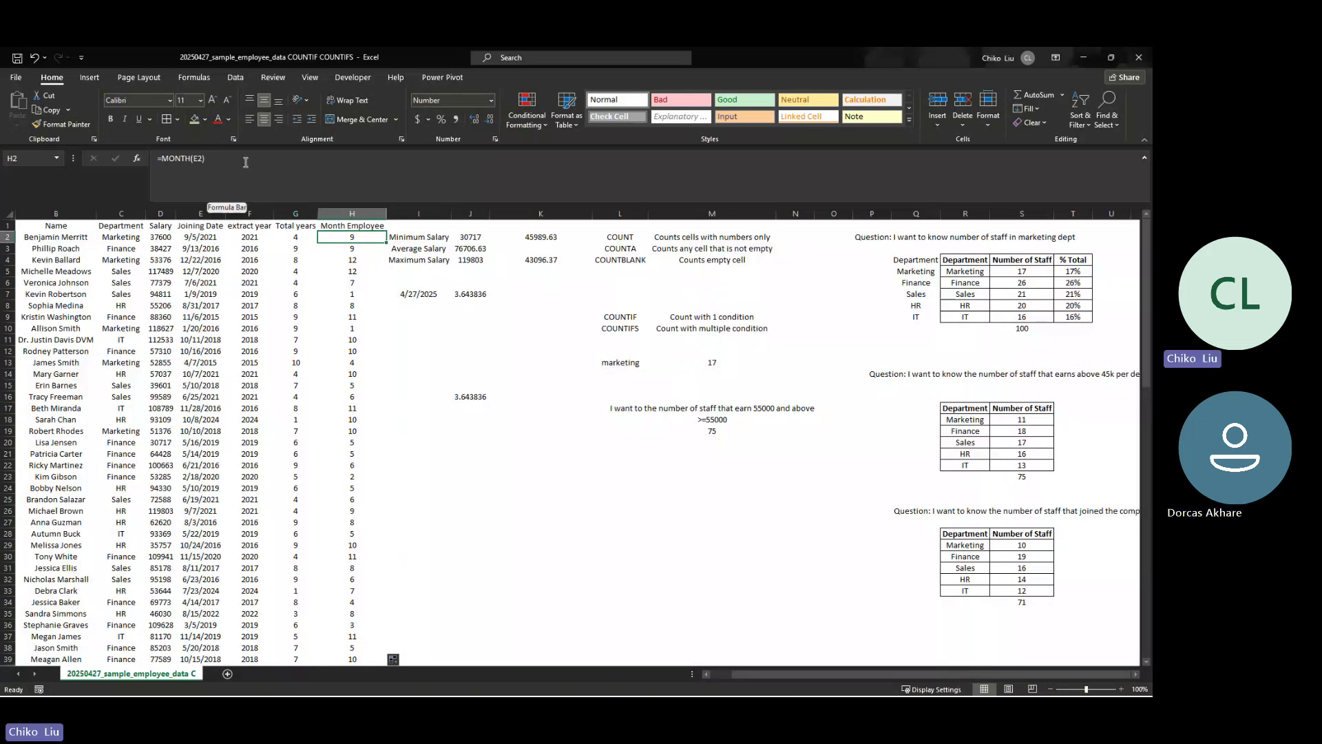
click(202, 158)
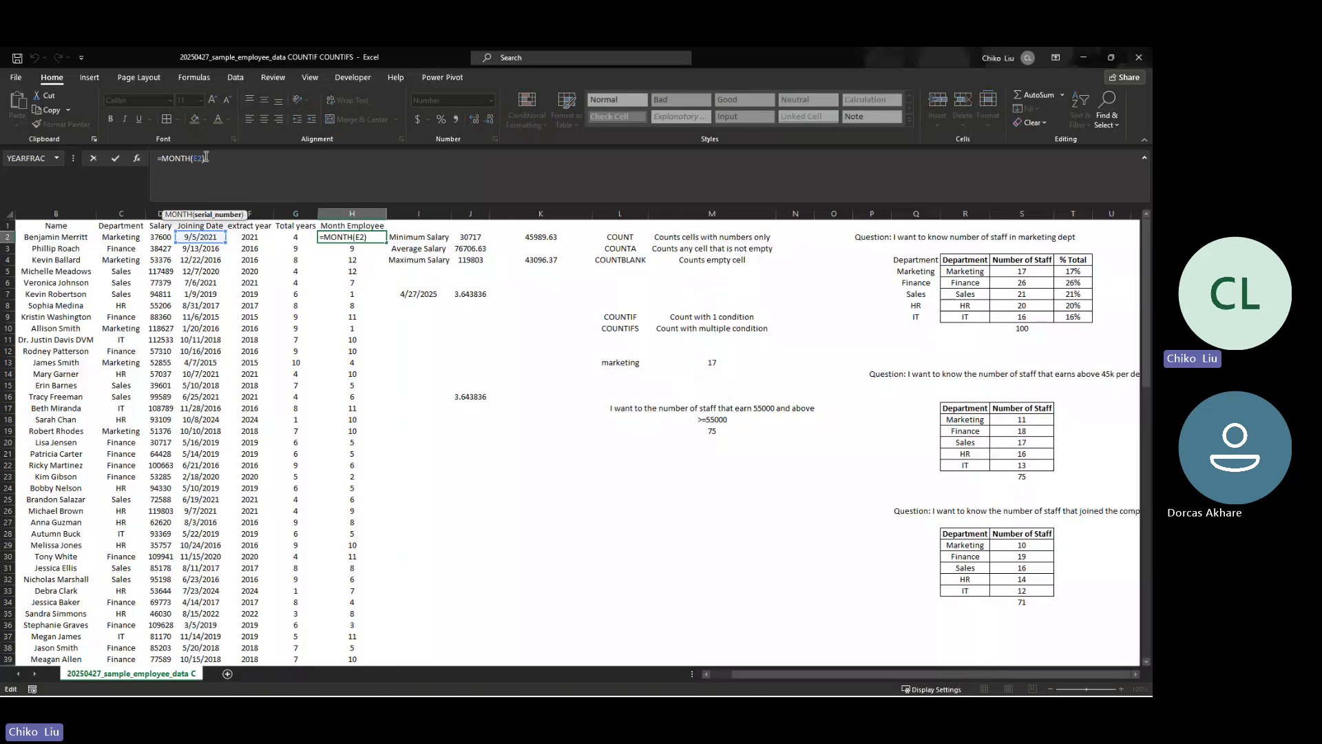
Insert a blank column between the Month Employee column and the salary statistics labels
right_click(404, 215)
click(434, 315)
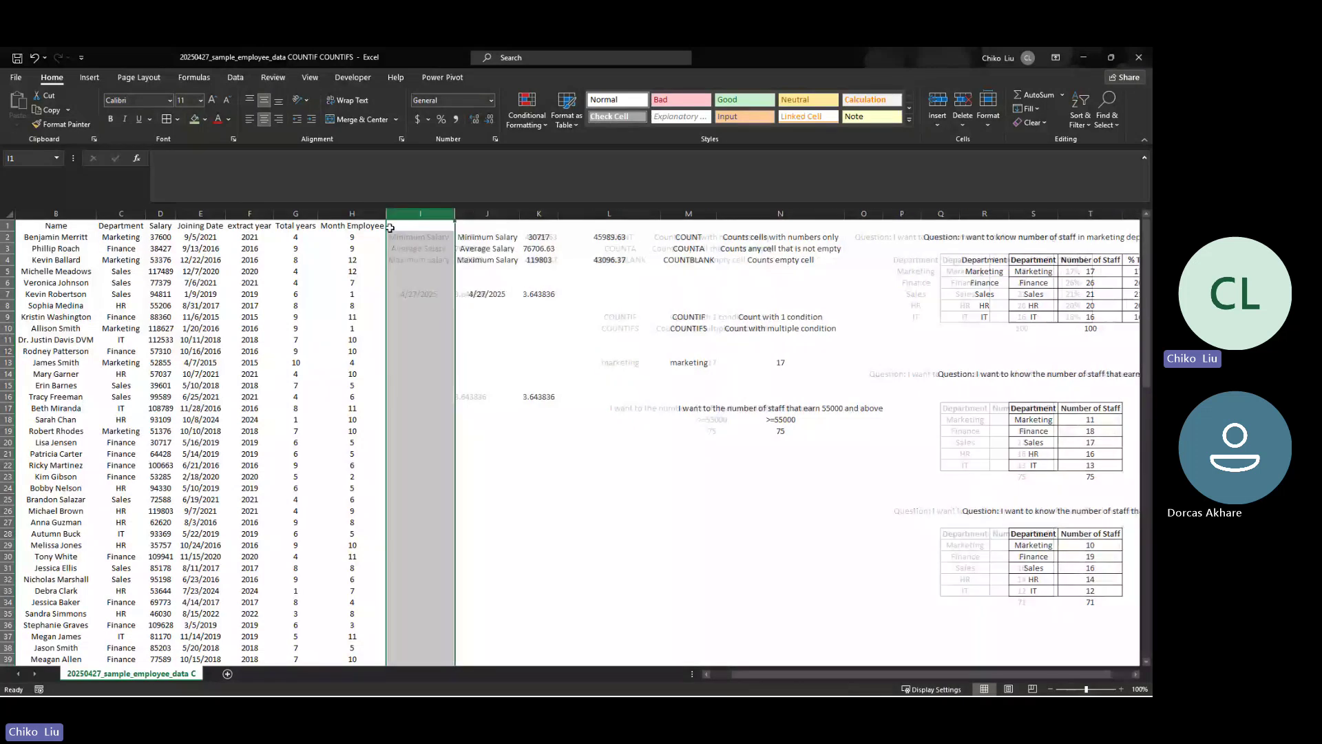
click(398, 241)
text(=mo)
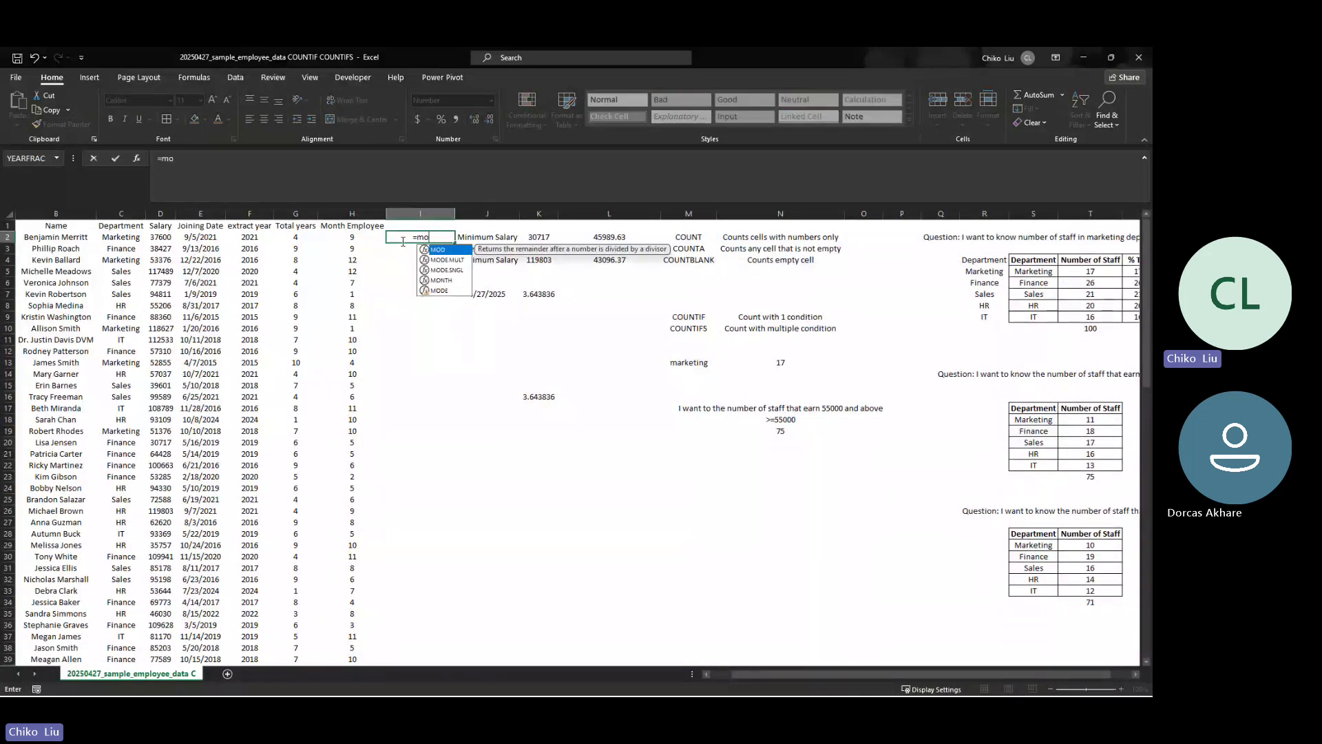
text(n)
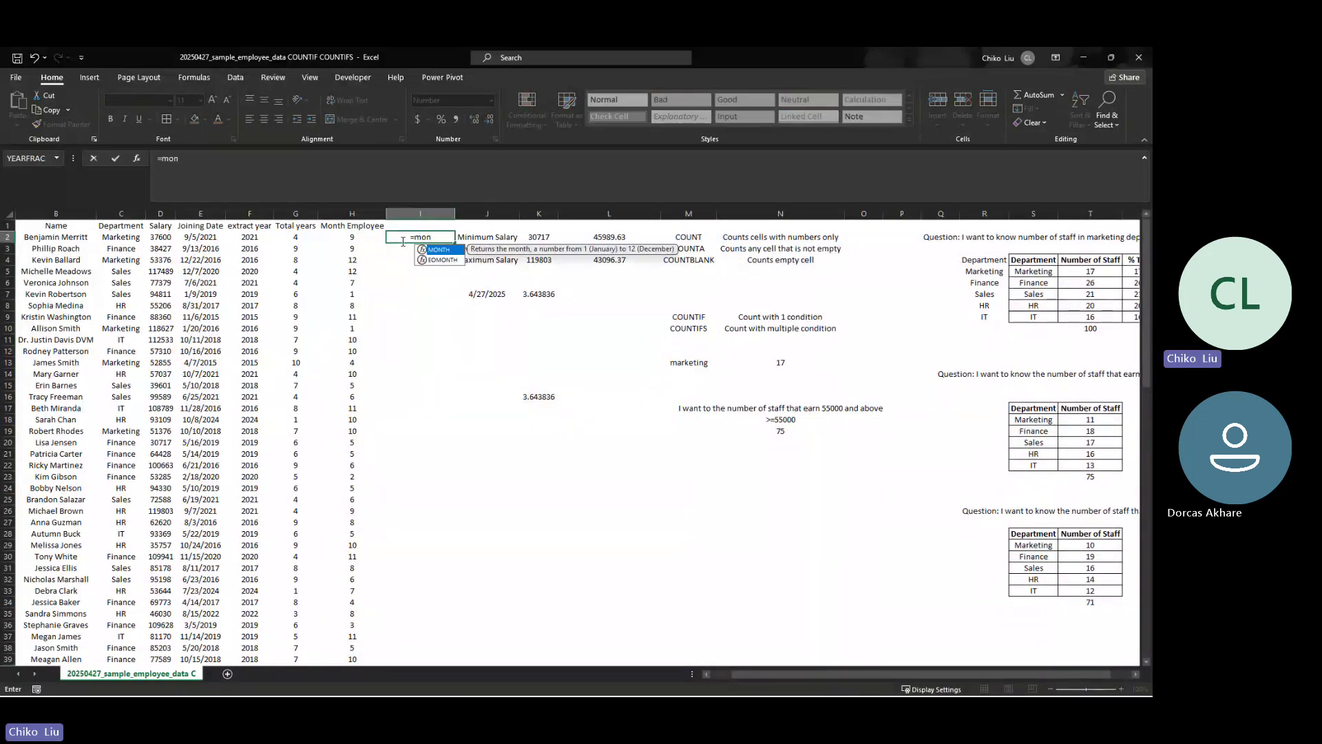
key(Down)
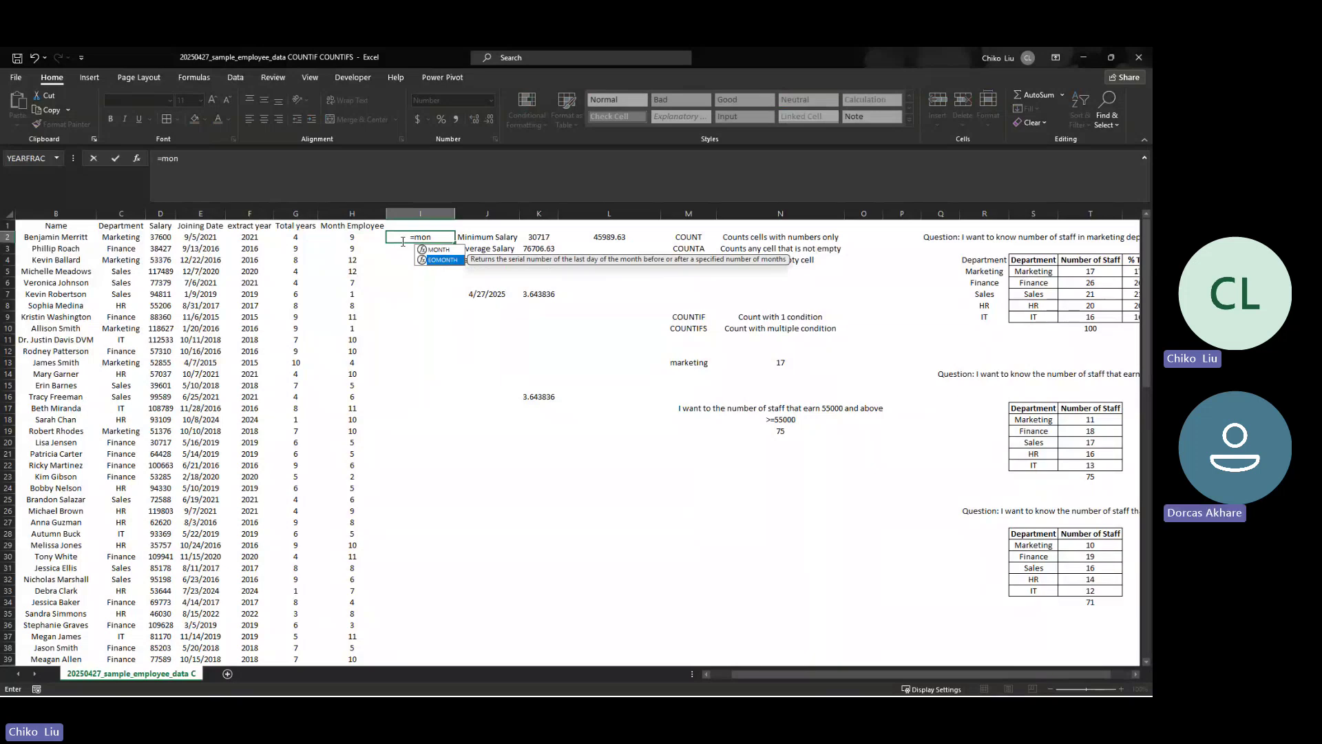
key(Tab)
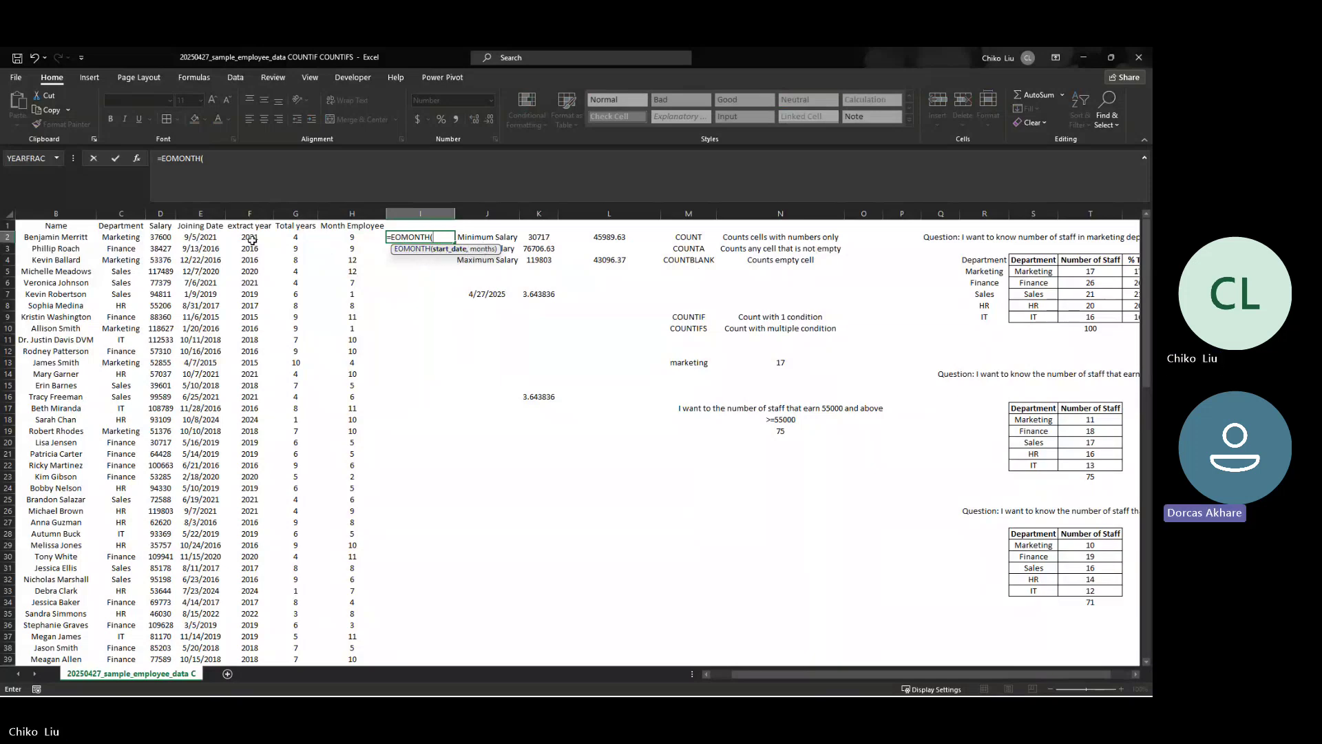
click(219, 238)
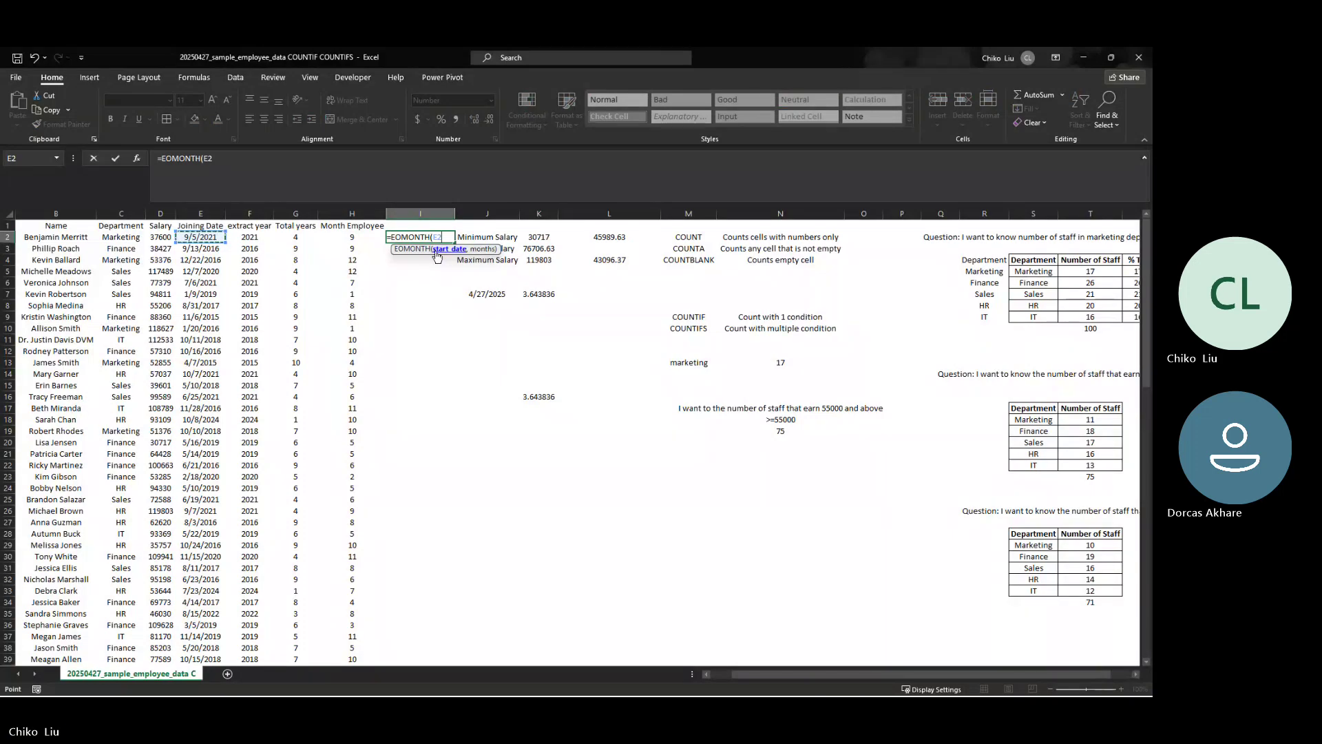
text(,)
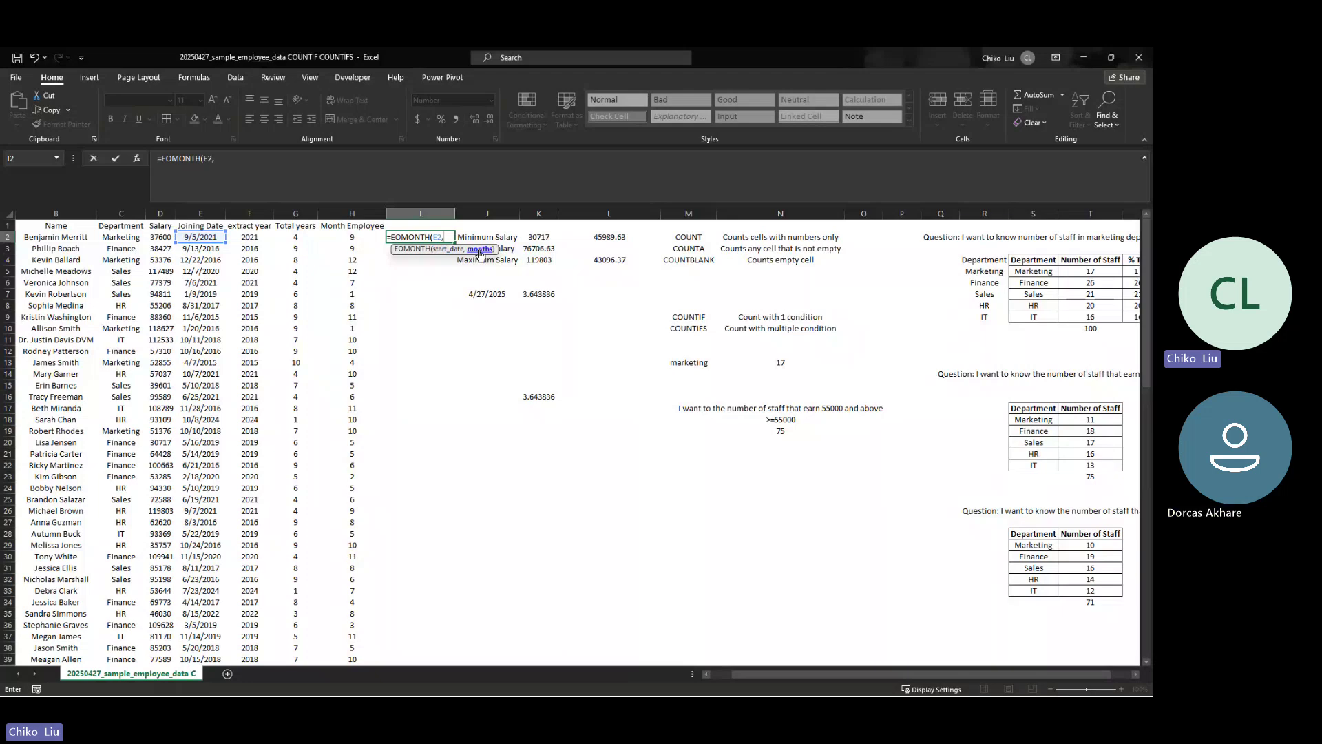
key(Escape)
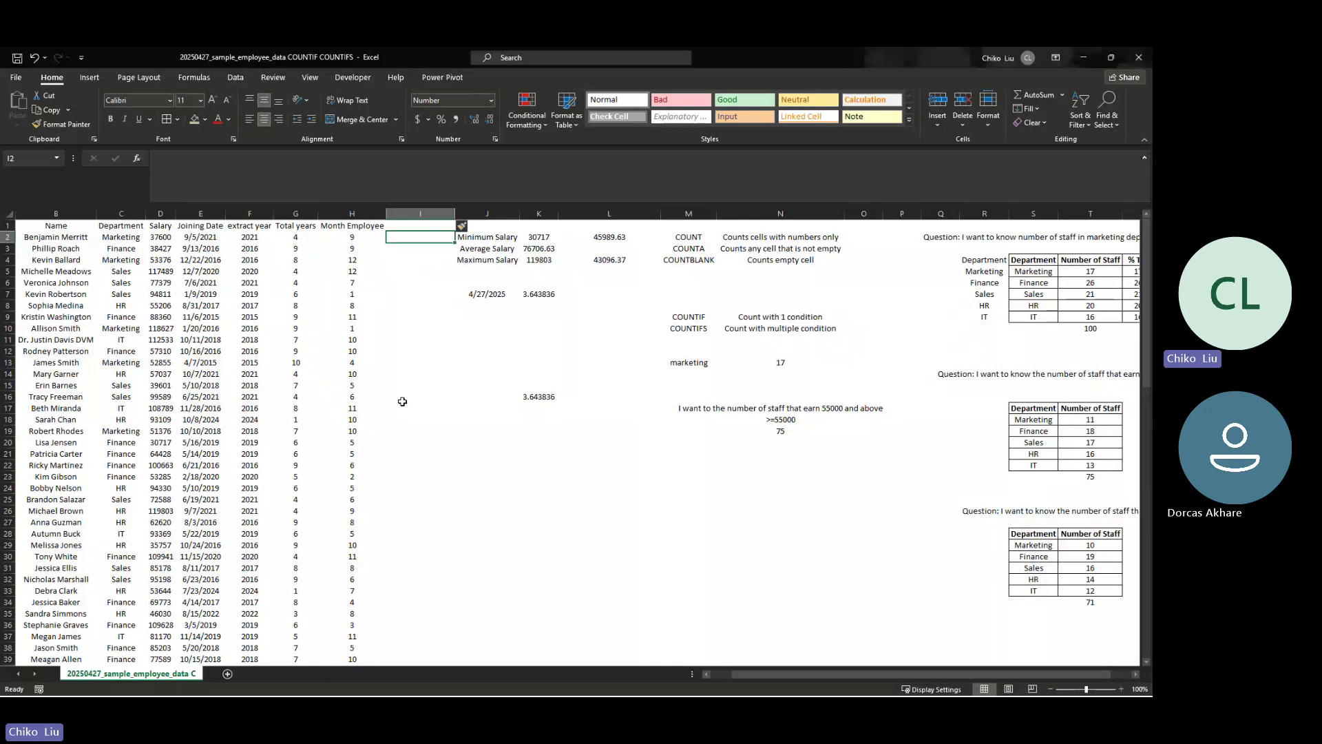
Enter the header "Month Name" in I1
click(409, 226)
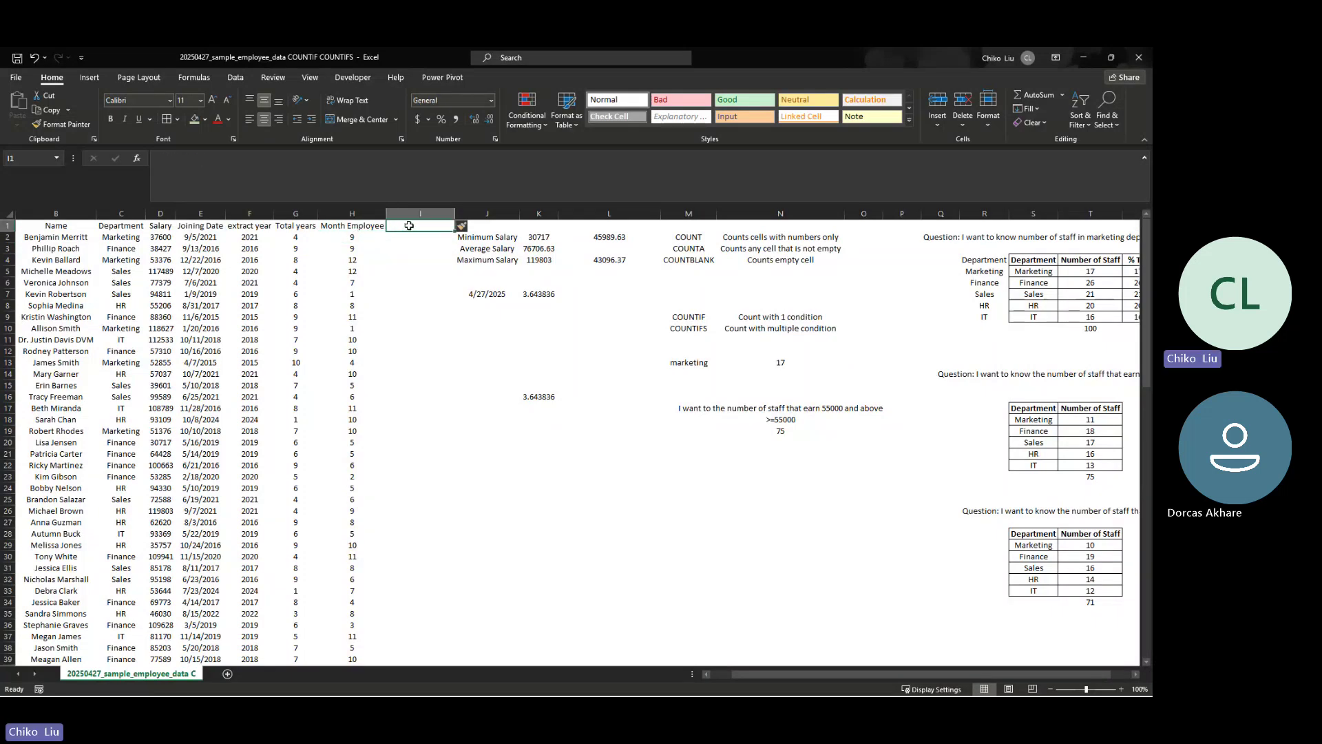
text(Mp)
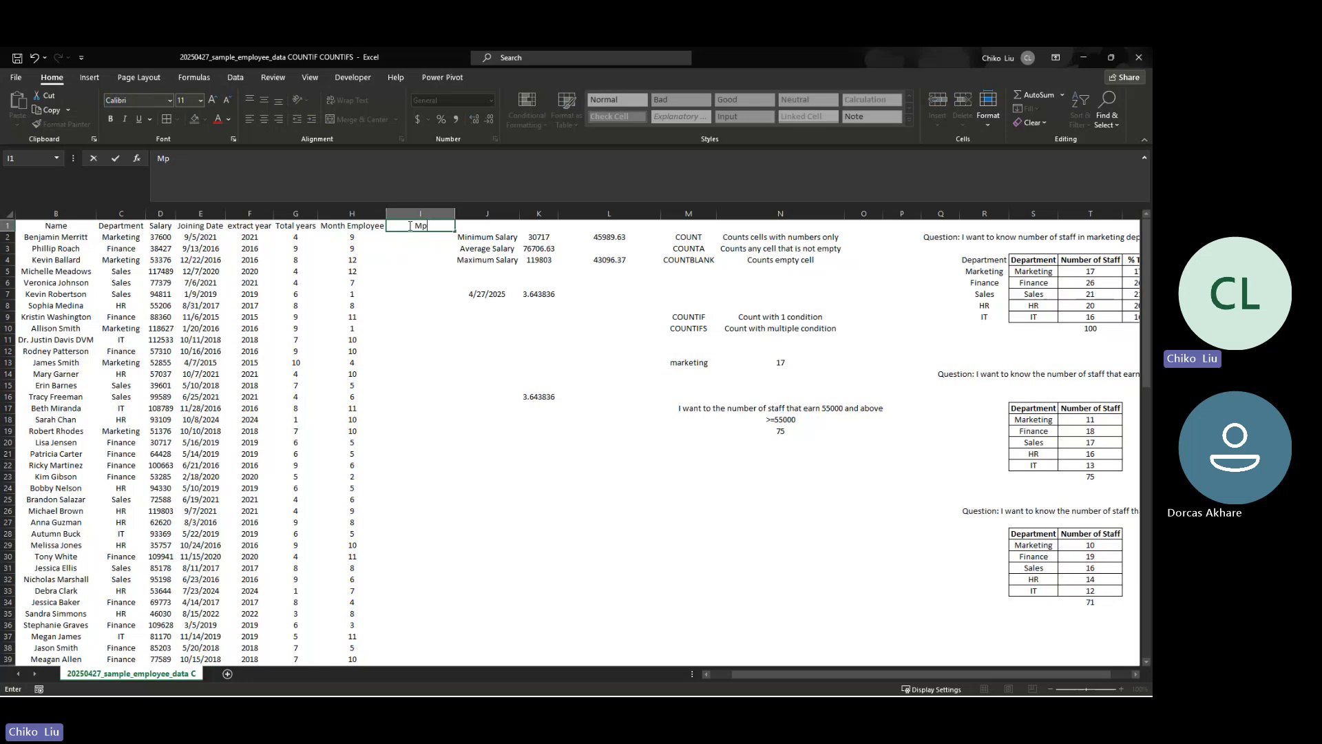
key(BackSpace)
text(onth)
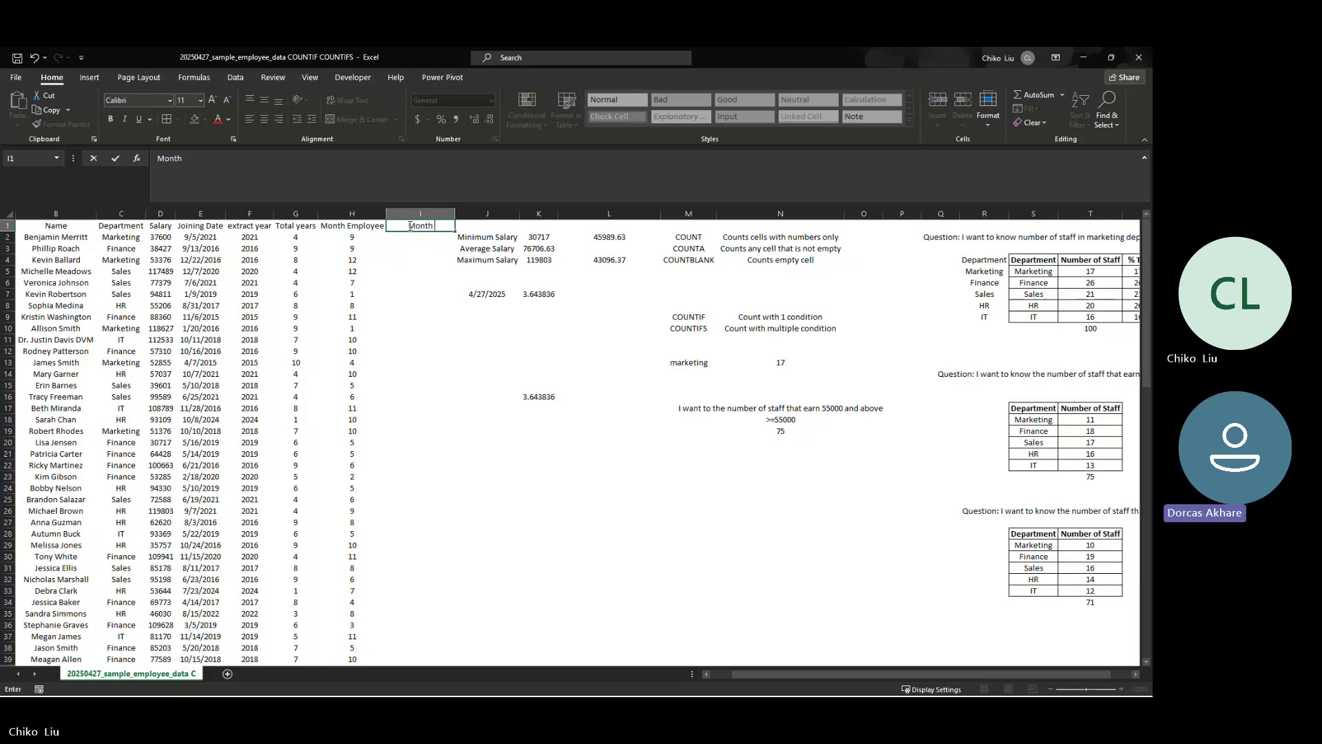
text( Name)
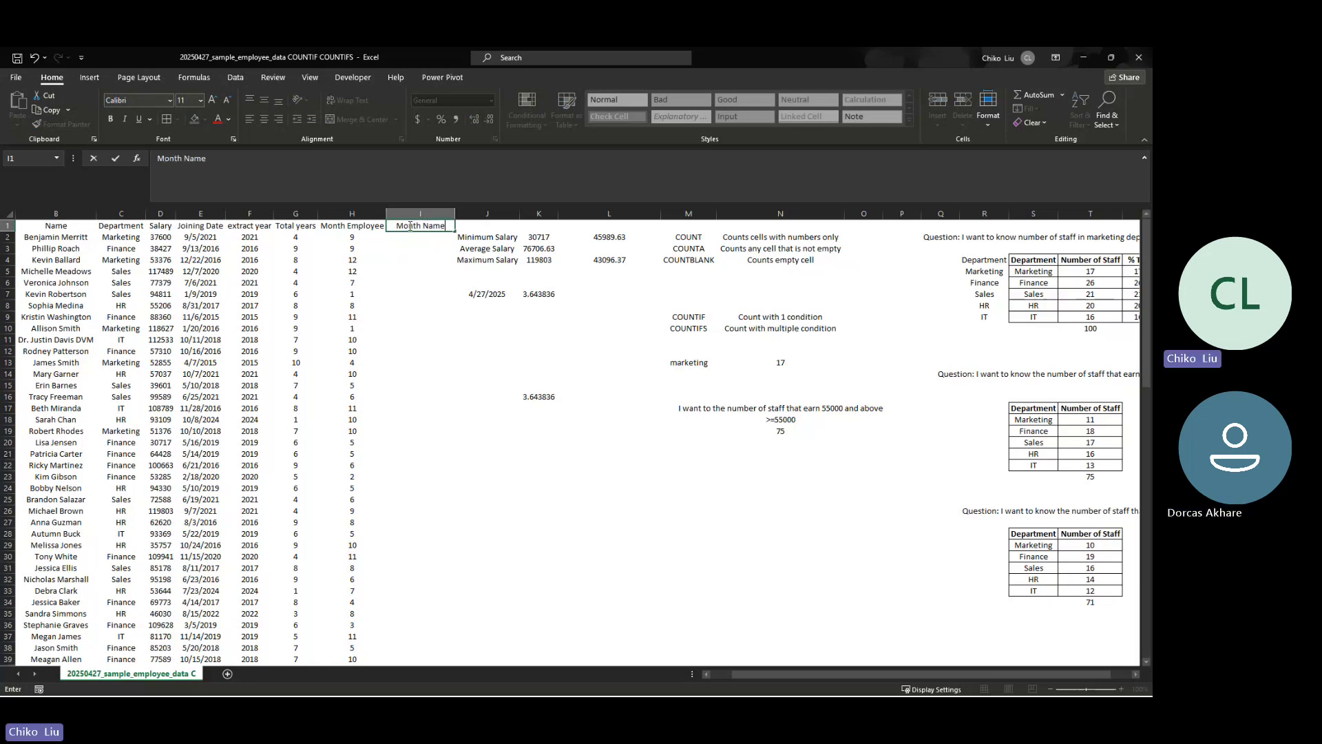
key(Return)
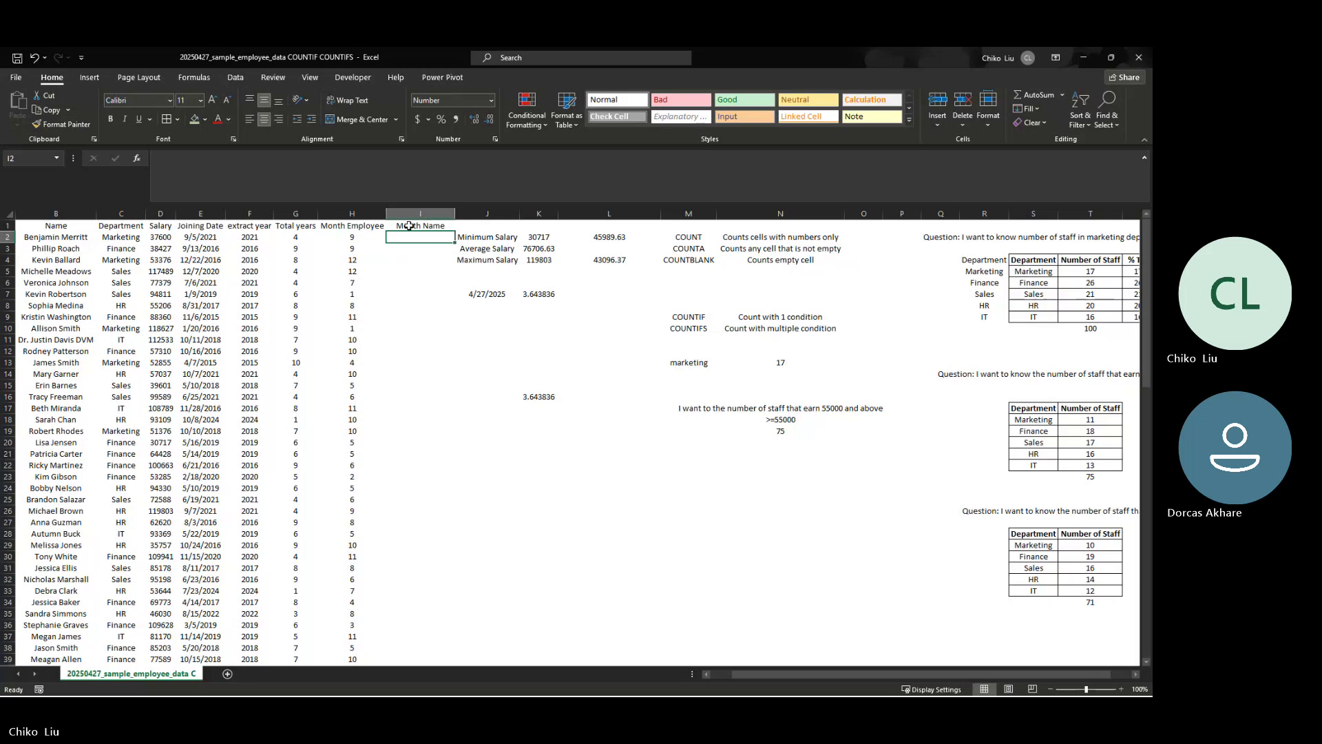
Start an IFS formula in I2 that returns "January" when H2=1
click(155, 174)
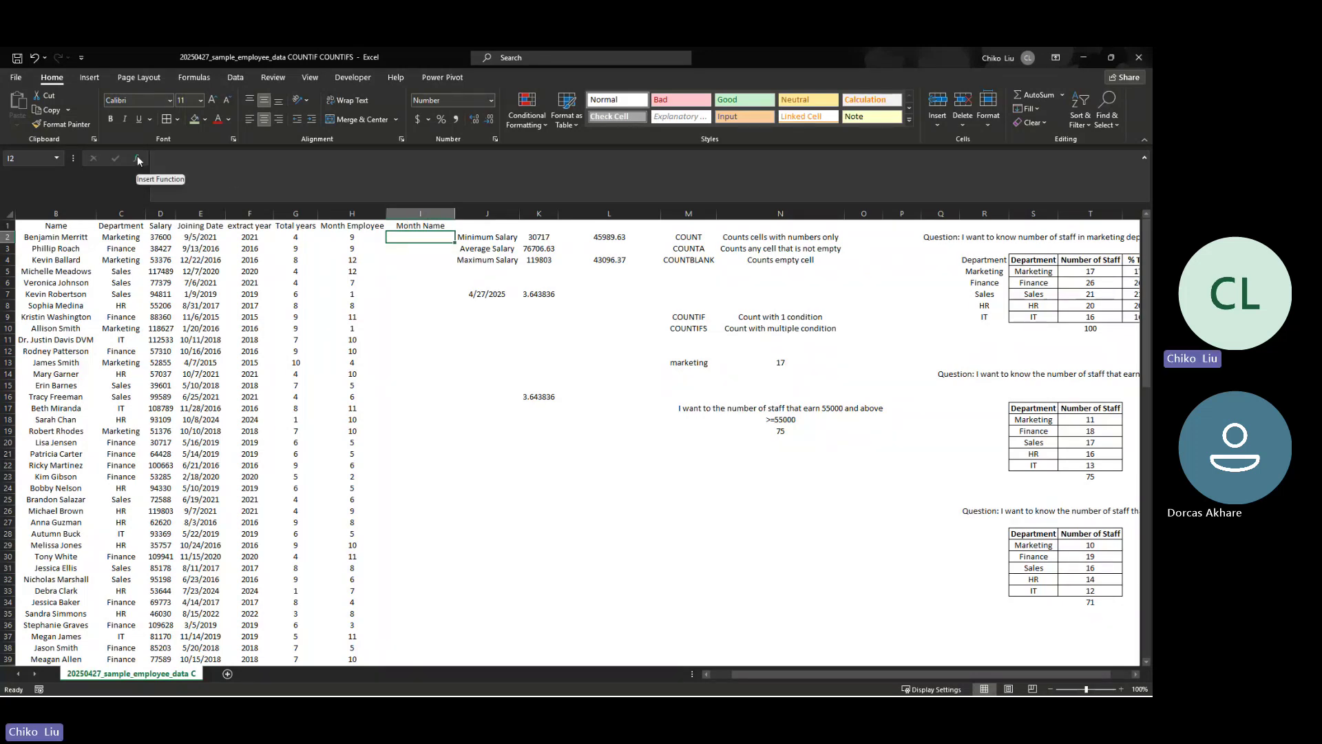
click(137, 159)
click(421, 465)
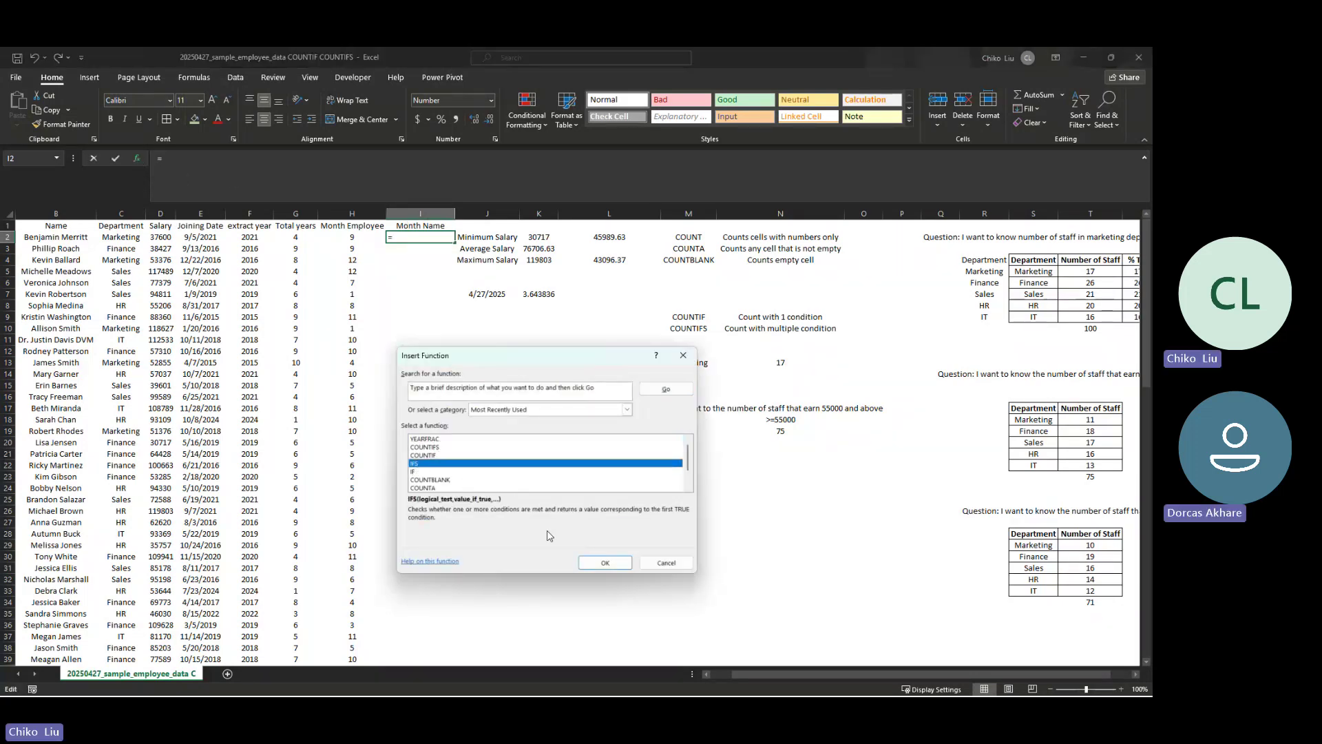
click(597, 565)
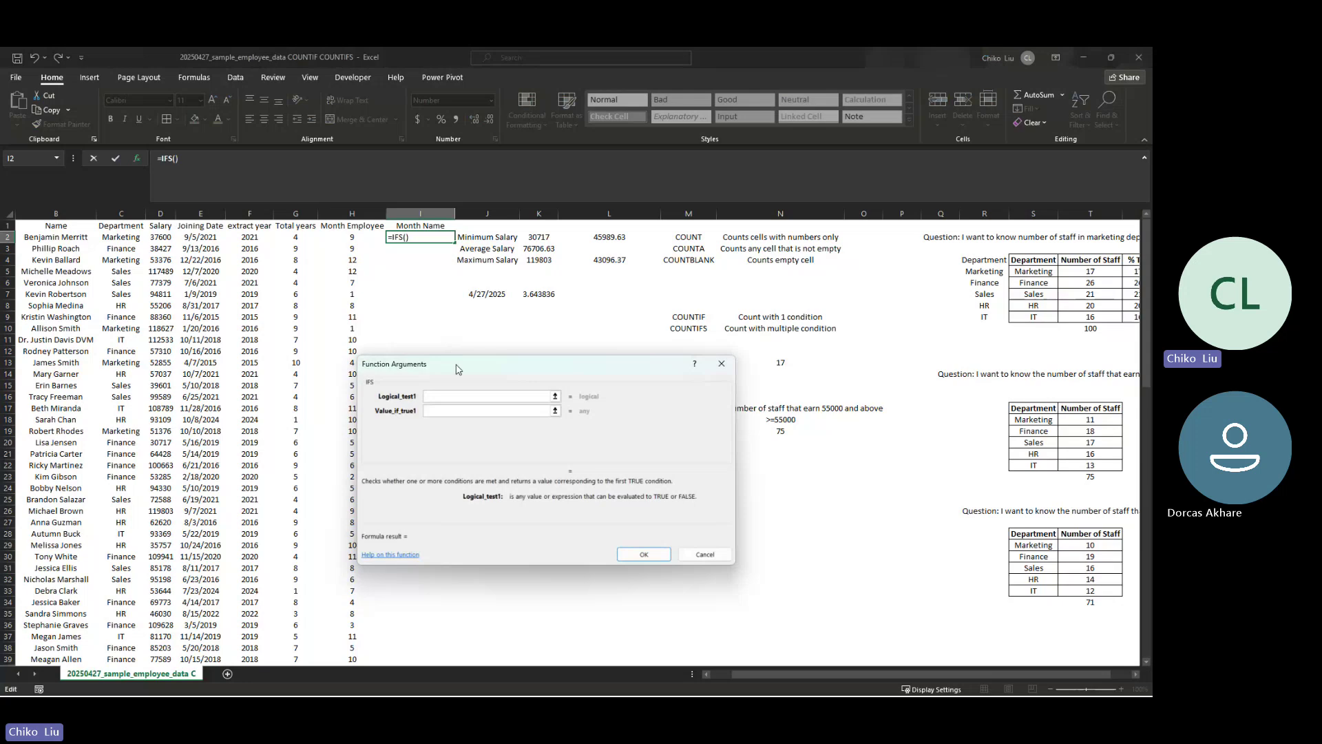
click(358, 236)
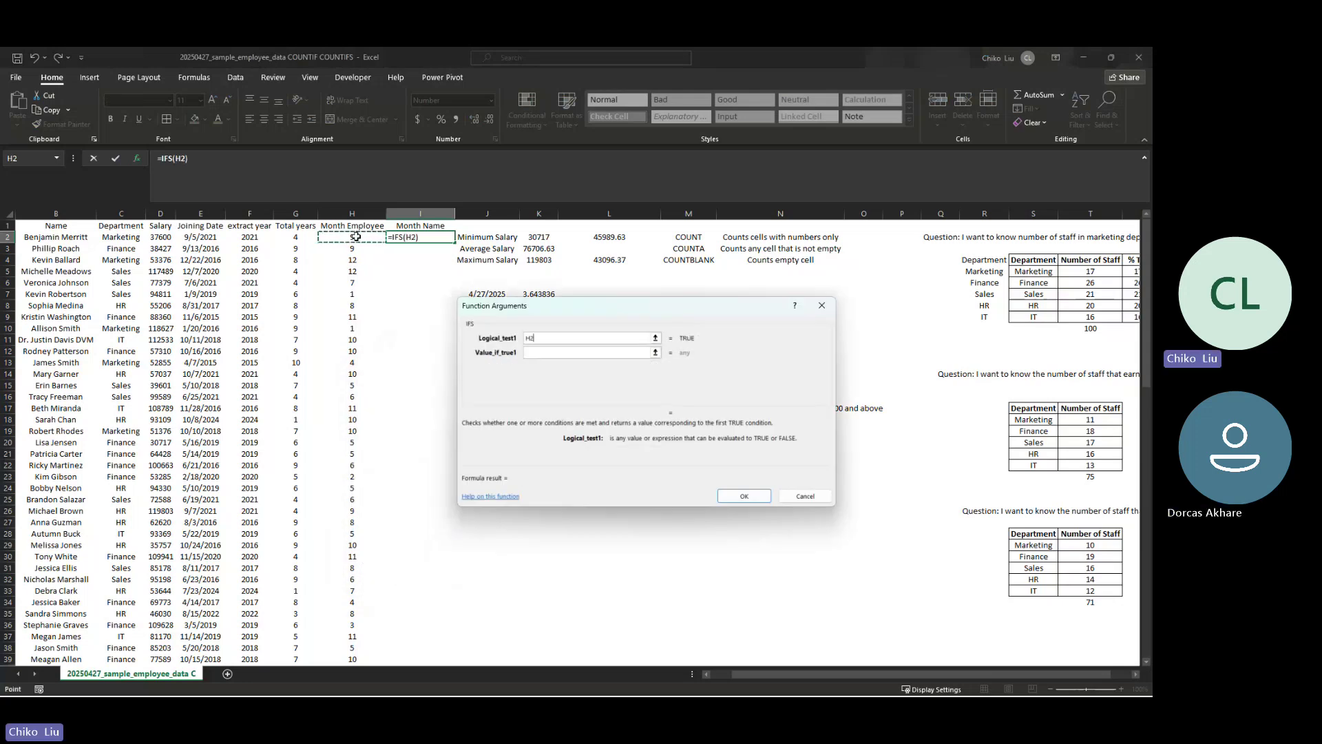
text(=1)
key(Tab)
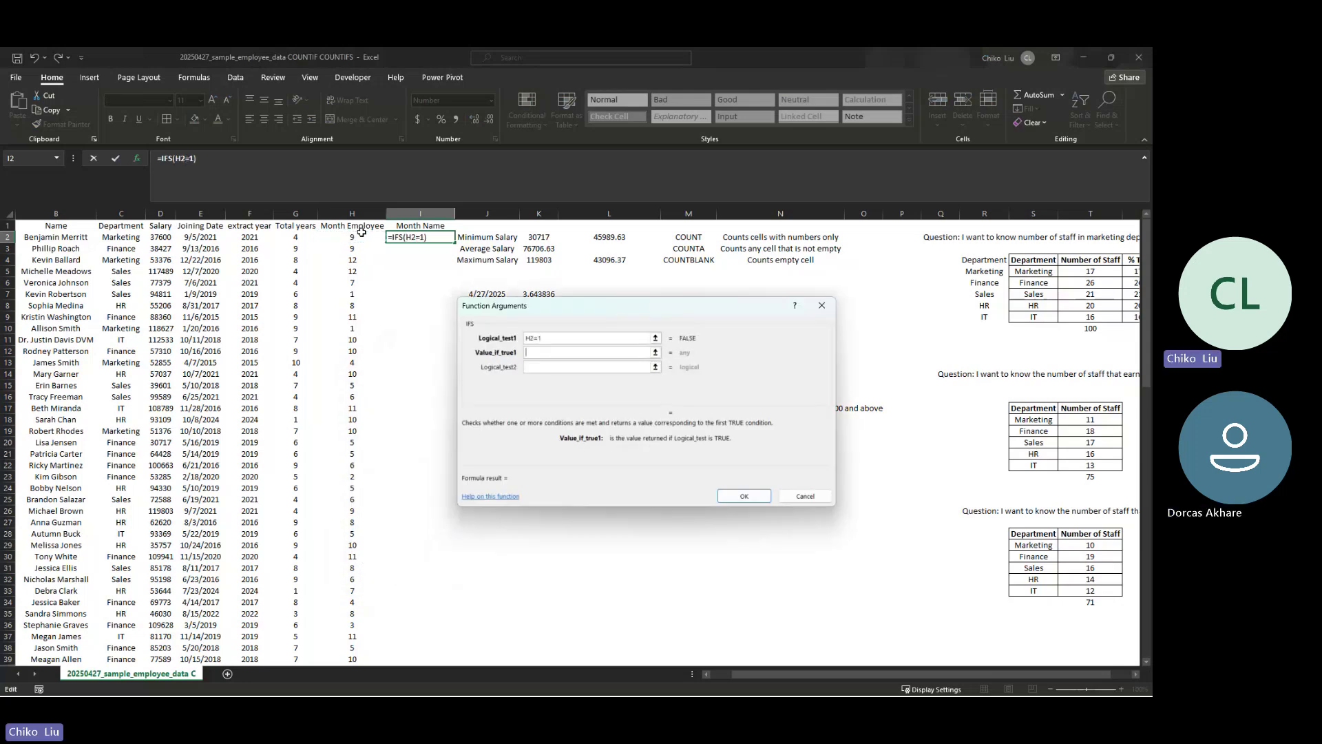
text(Janua)
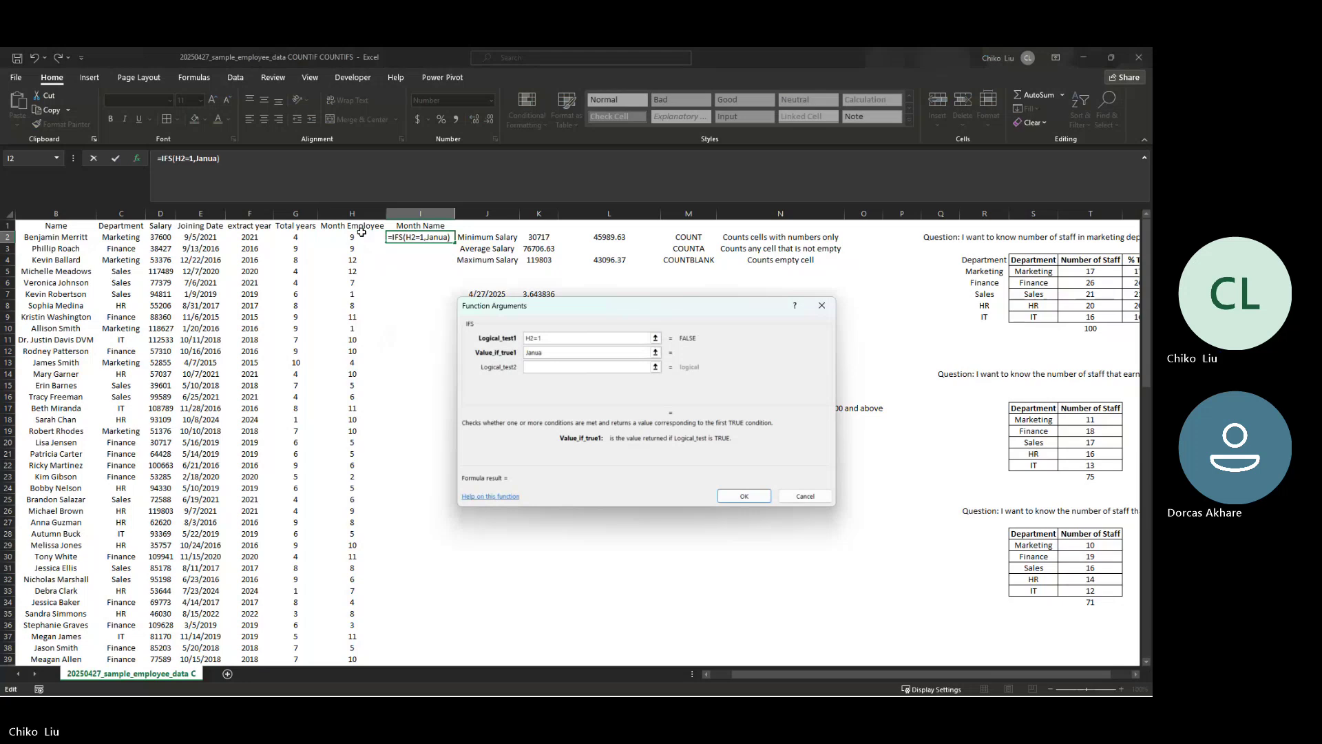
text(ry)
key(Tab)
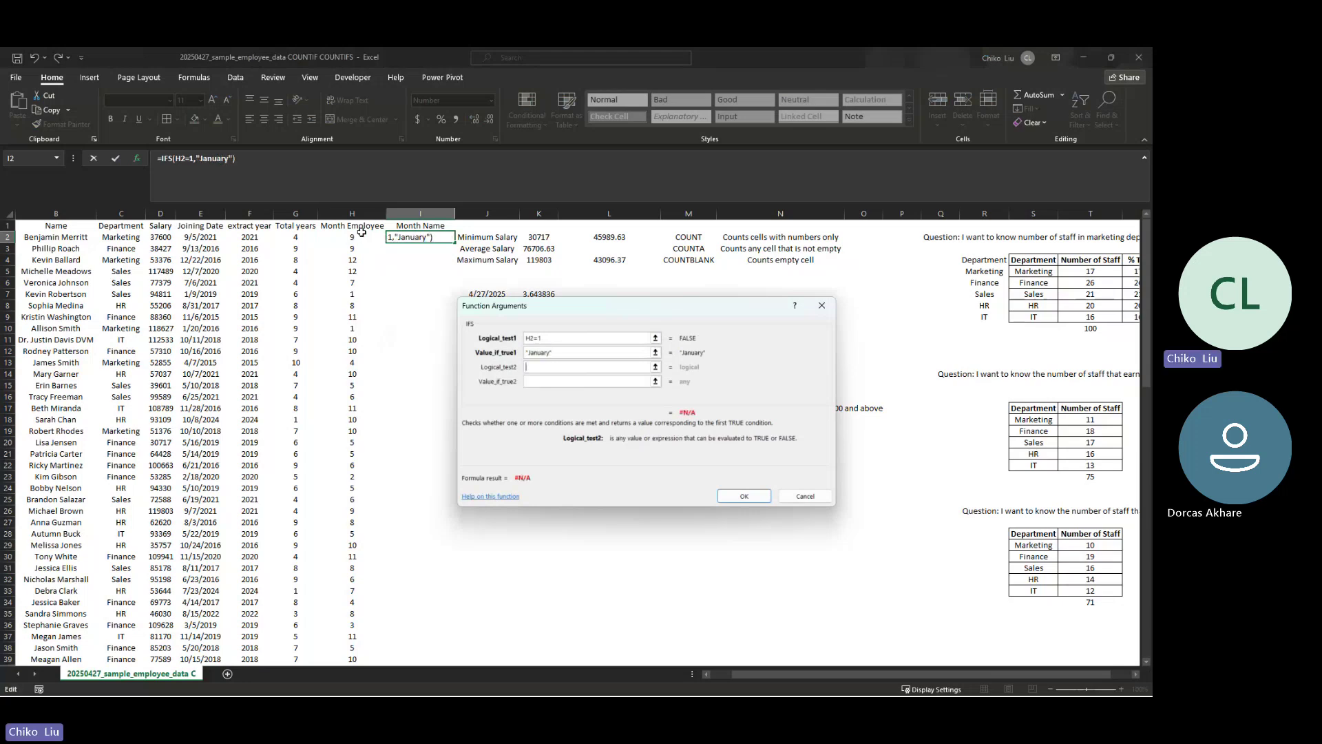
Add a second IFS condition that returns "February" when H2=2
click(348, 235)
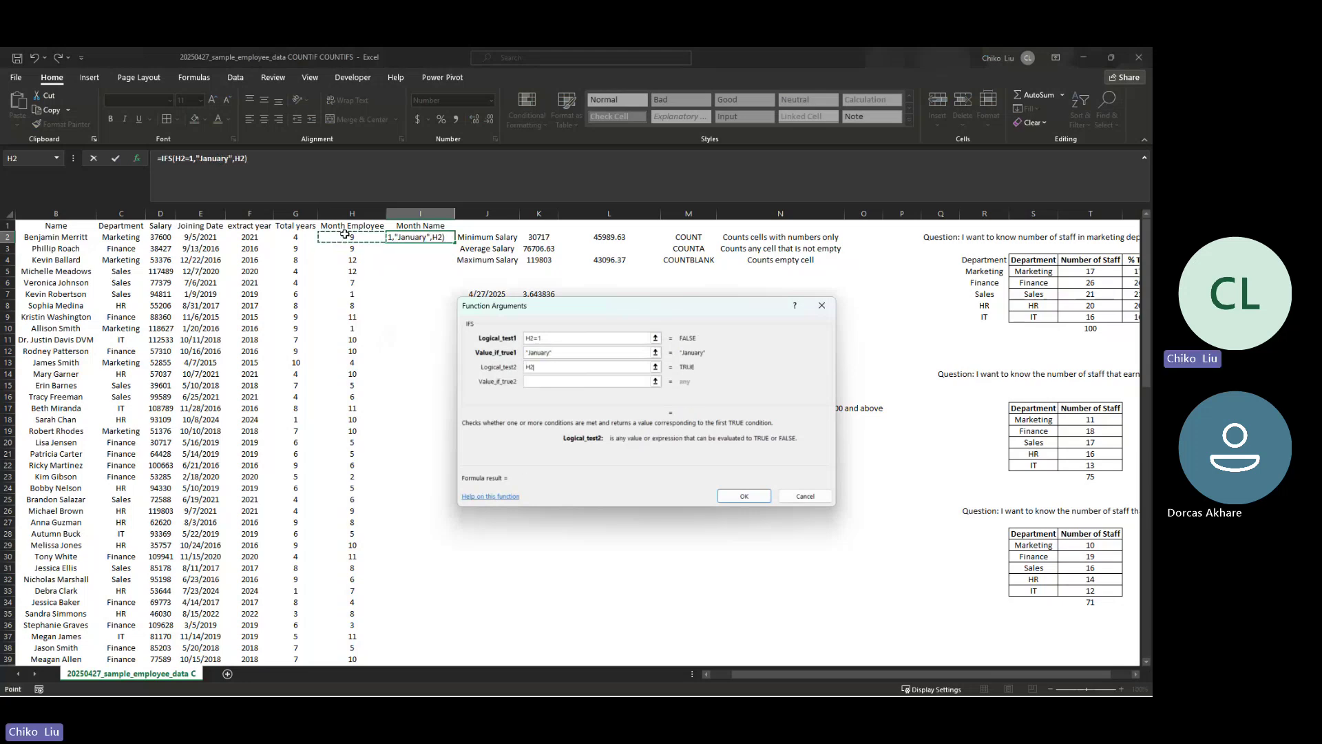
text(=2,")
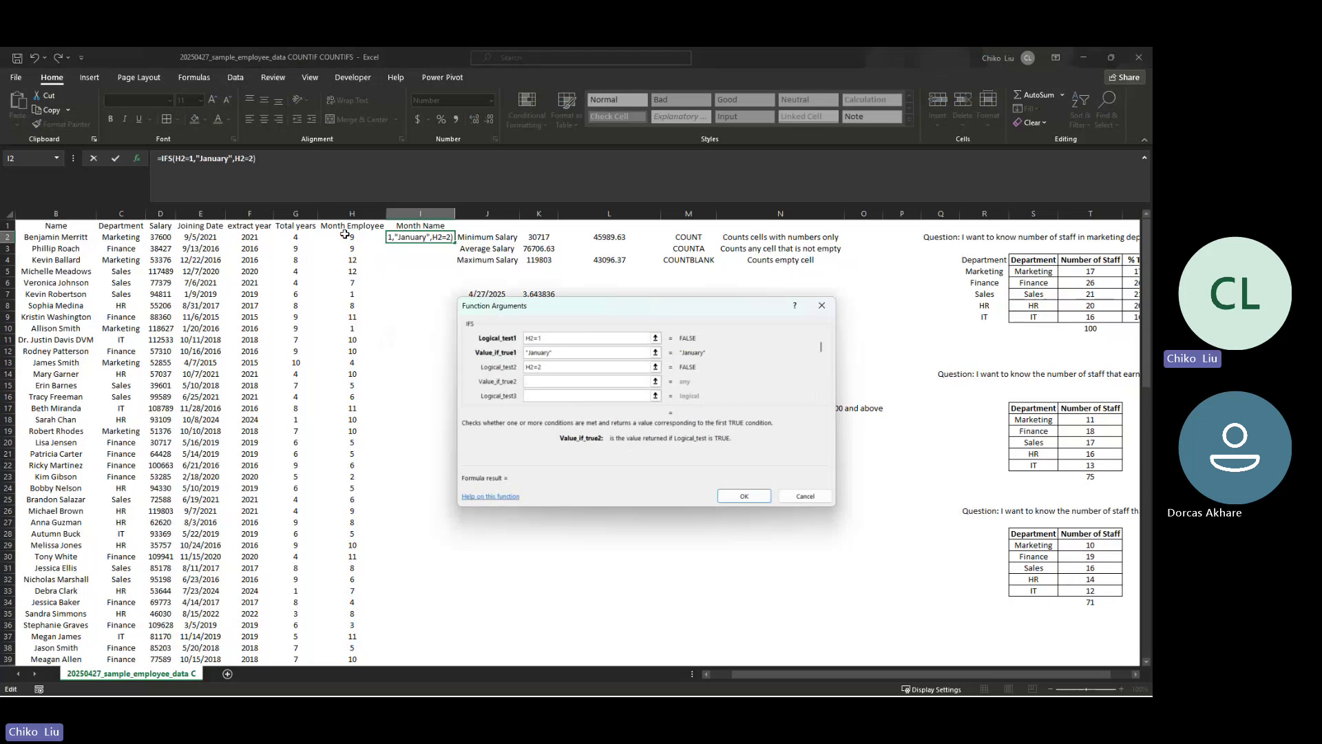
text(February)
key(Tab)
Add a third IFS condition that returns "March" when H2=3
click(346, 236)
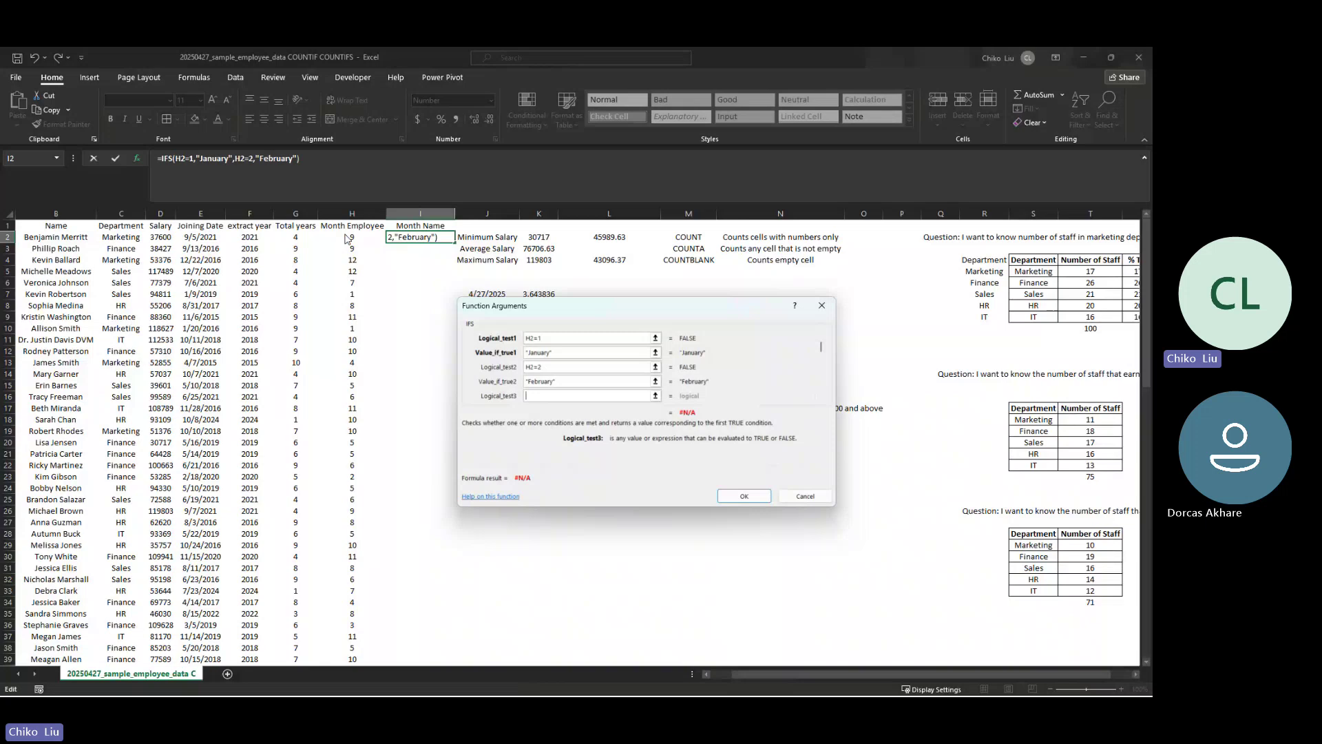
text(=3)
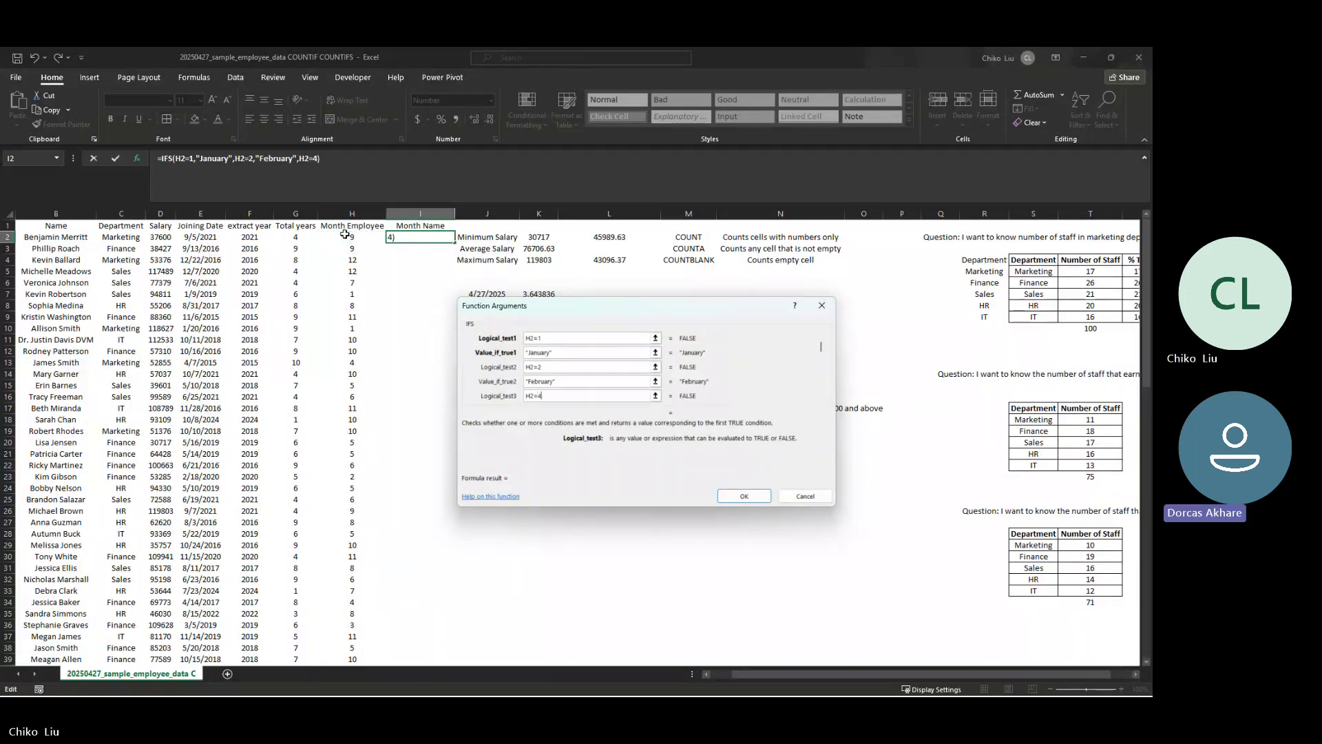
key(Tab)
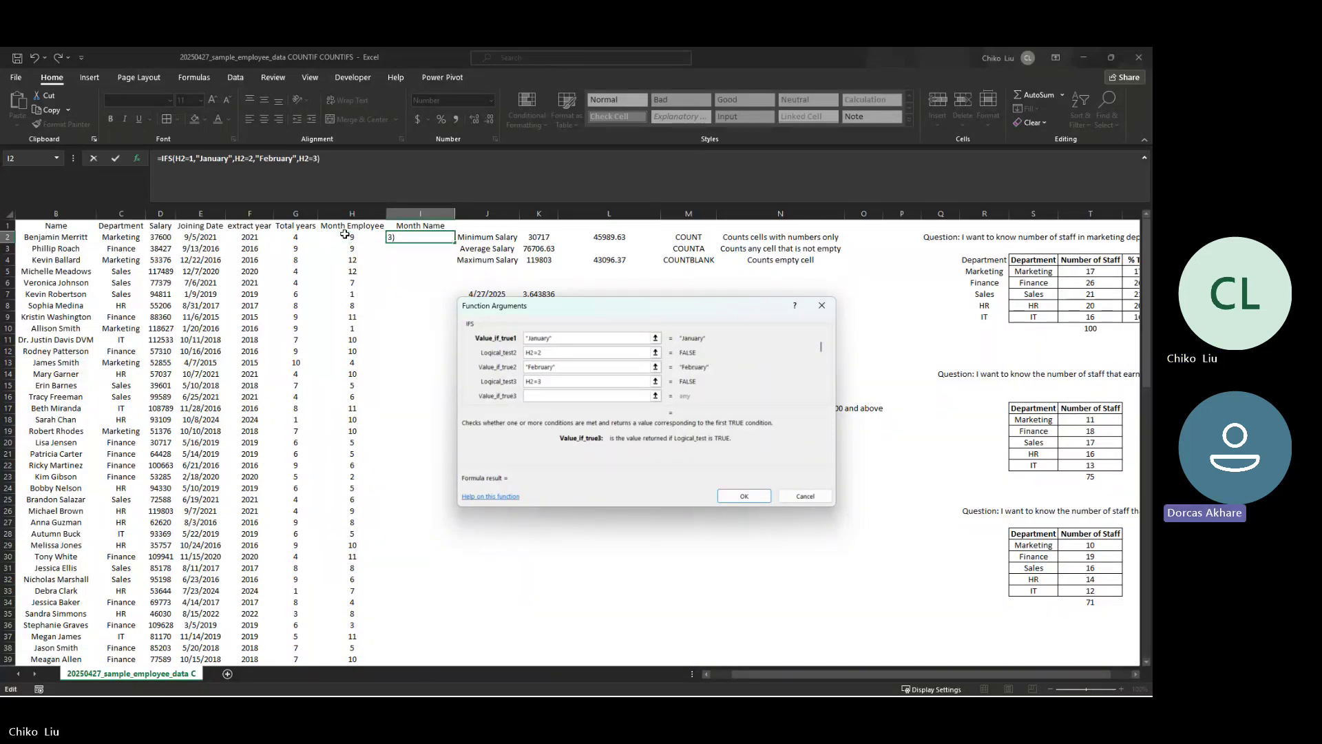
text(ma)
key(BackSpace)
key(BackSpace)
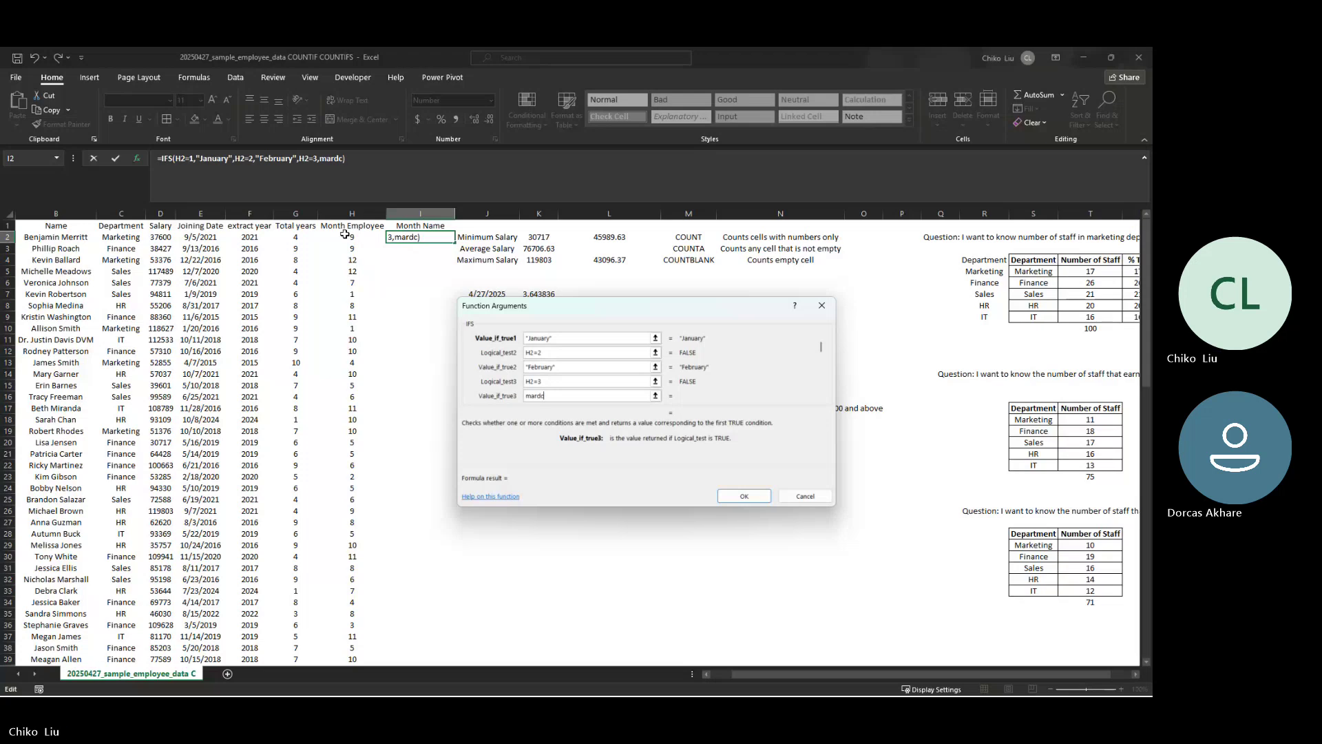
text(March)
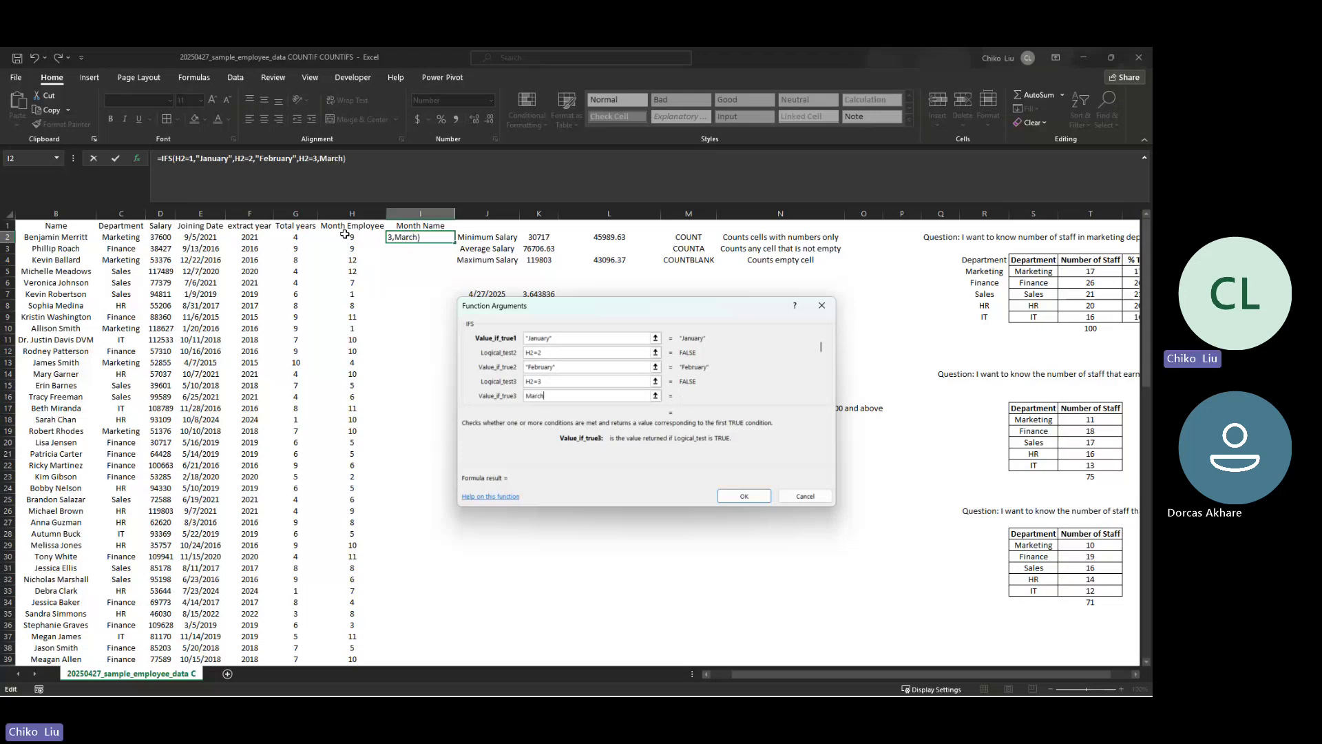
key(Tab)
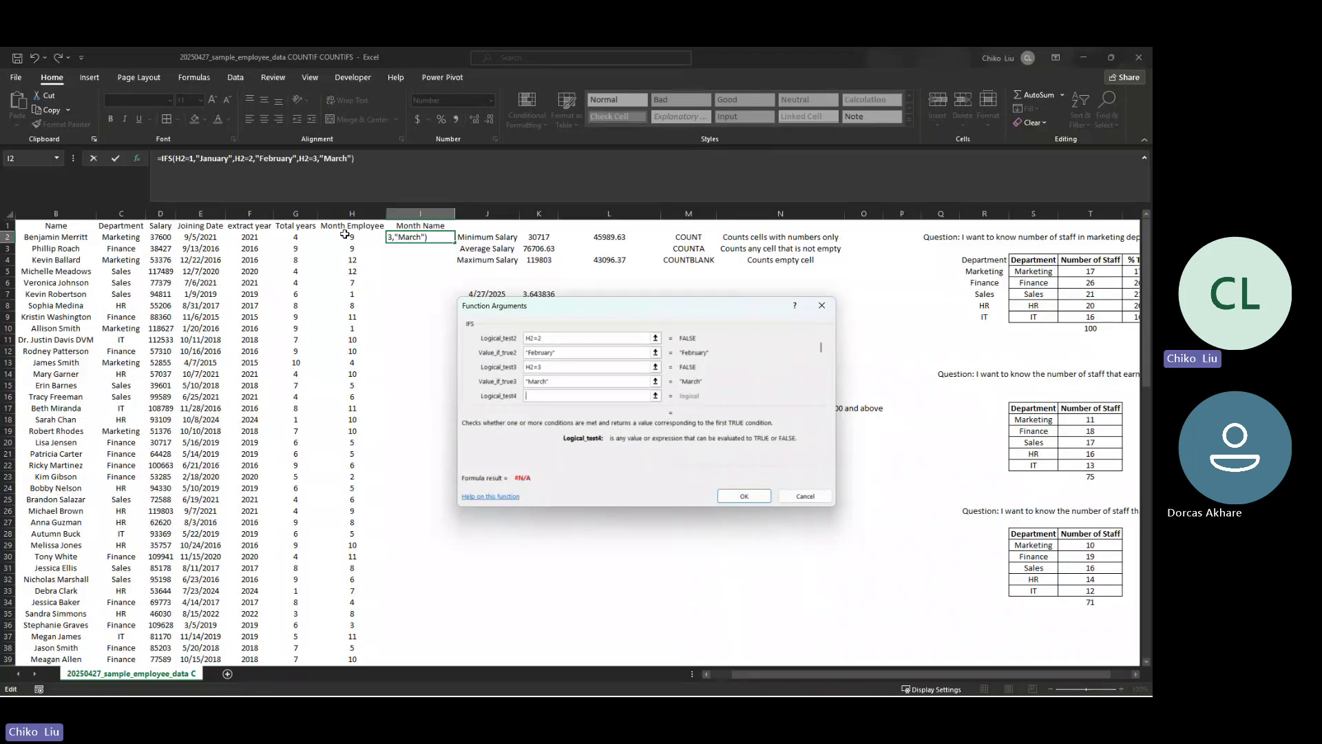
Add IFS conditions that return "April" when H2=4 and "May" when H2=5
text(h2=4)
key(Tab)
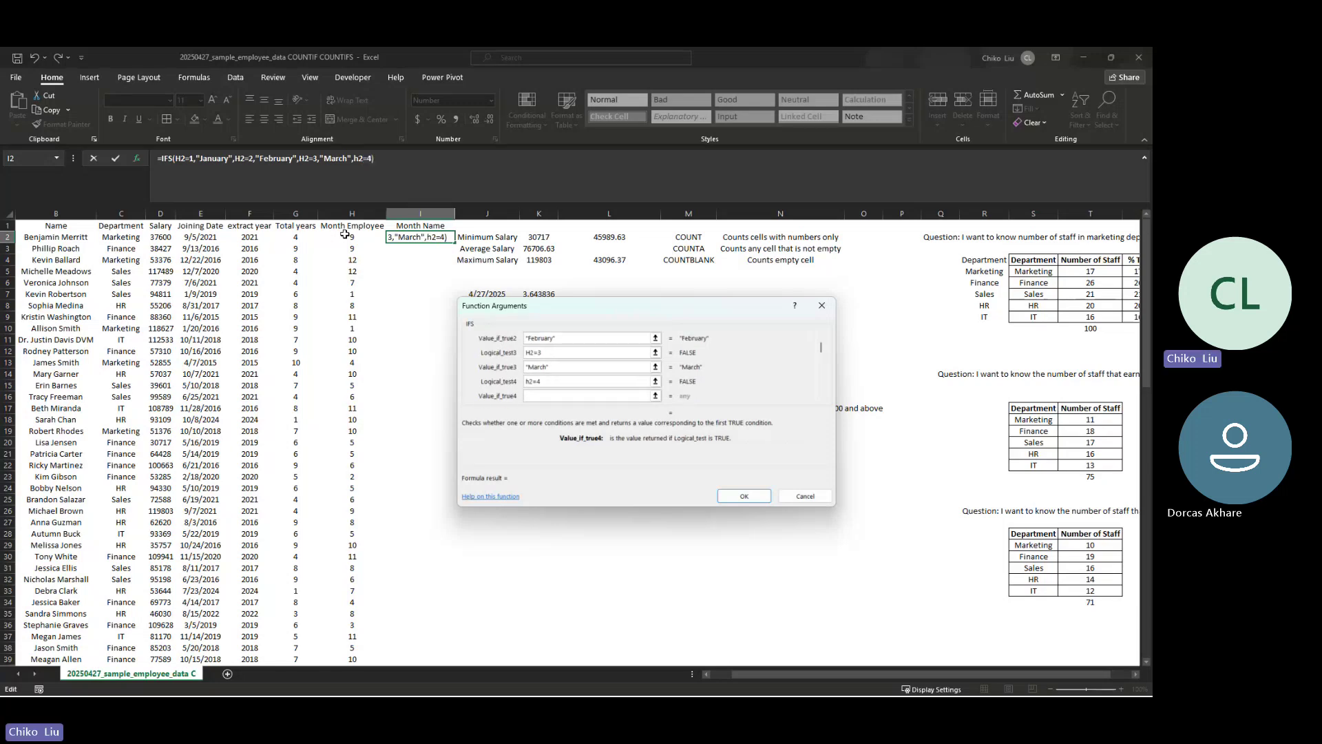
text(April)
key(Tab)
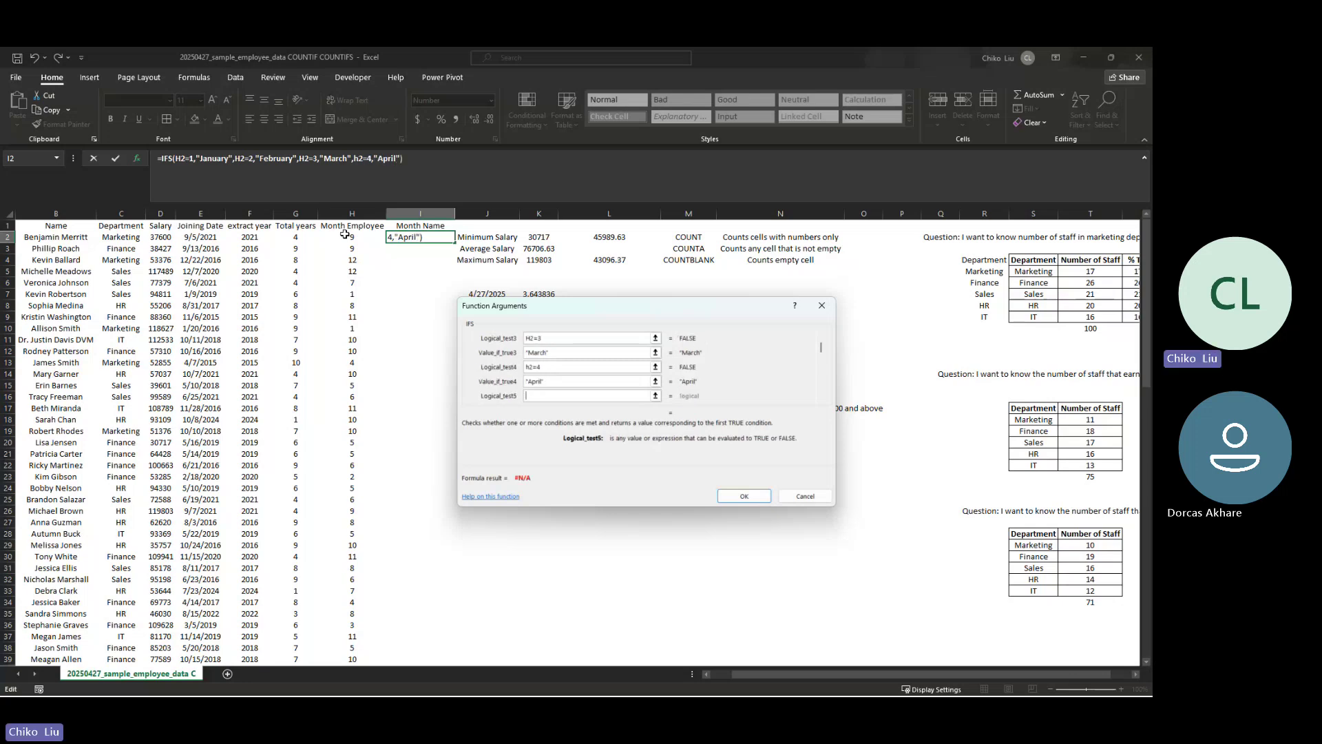
text(h2=5)
key(Tab)
text(May)
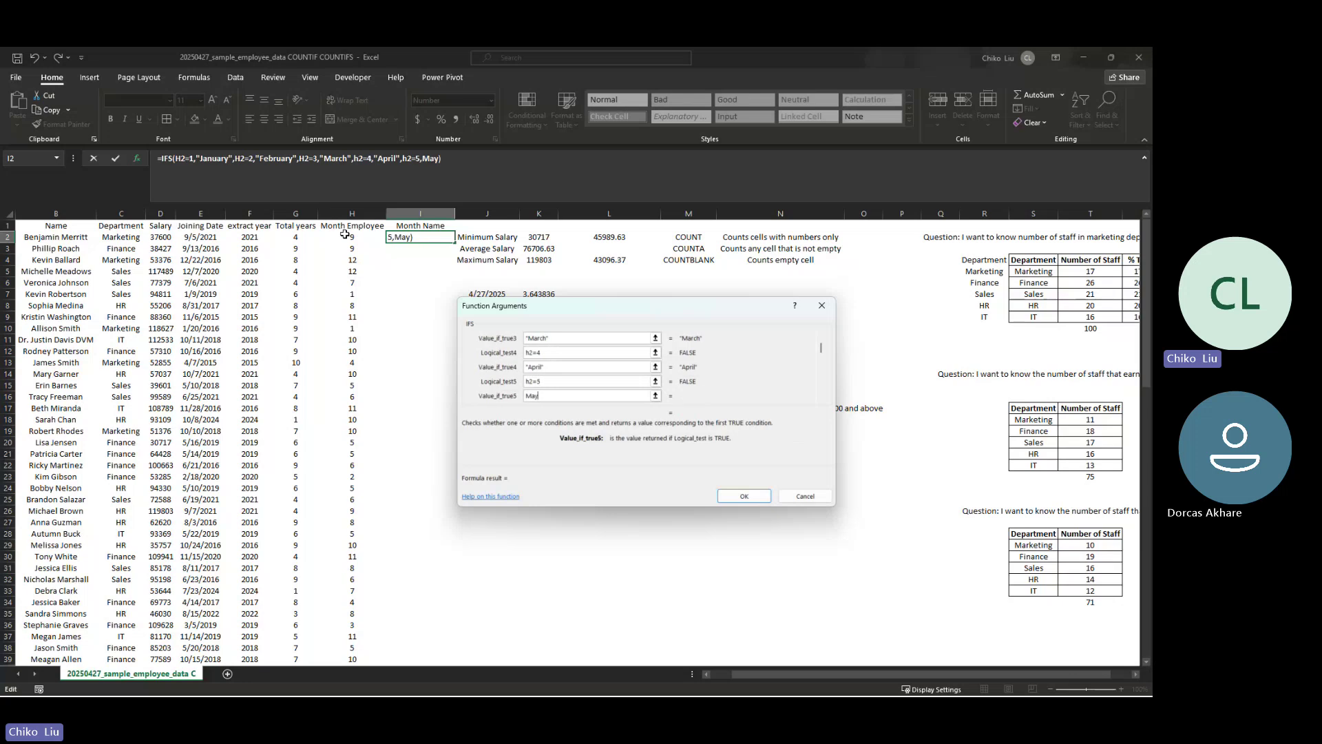
key(Tab)
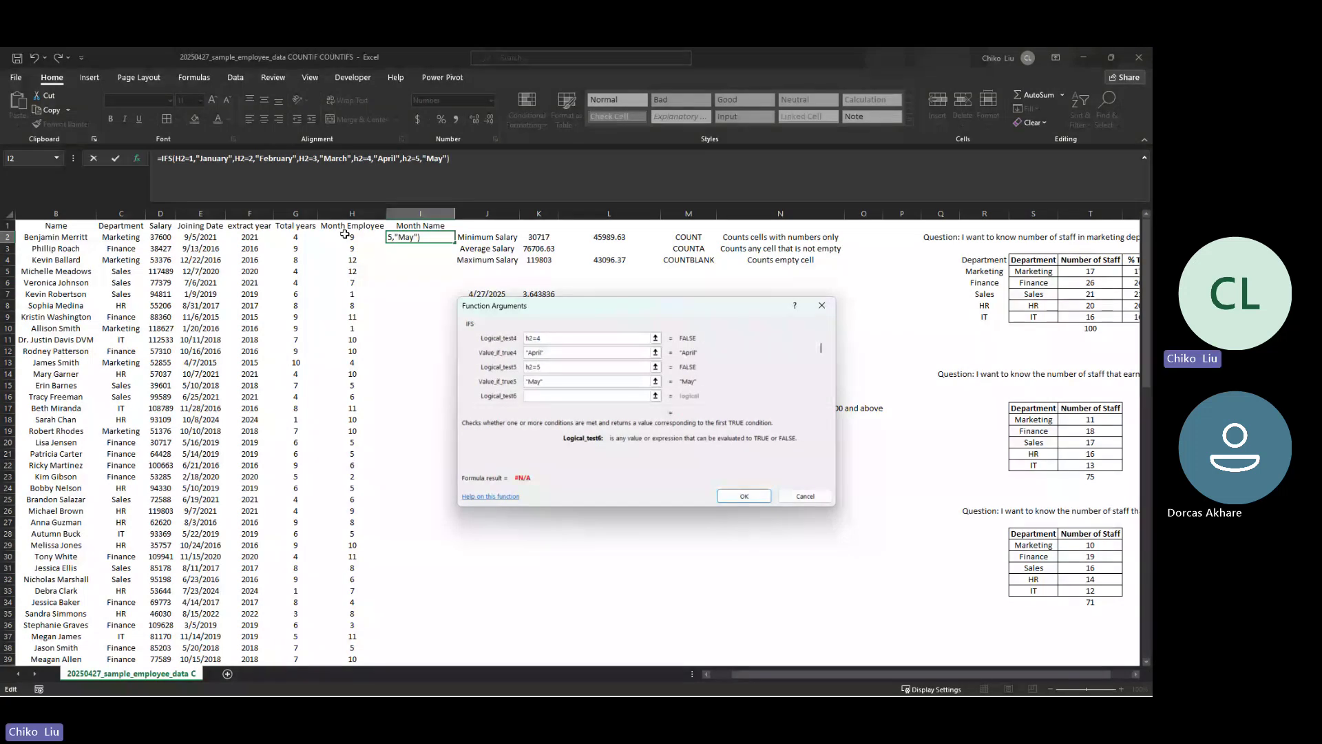
Add a sixth IFS condition returning "June", with its logical test corrected to h2=6
text(h=6,"June)
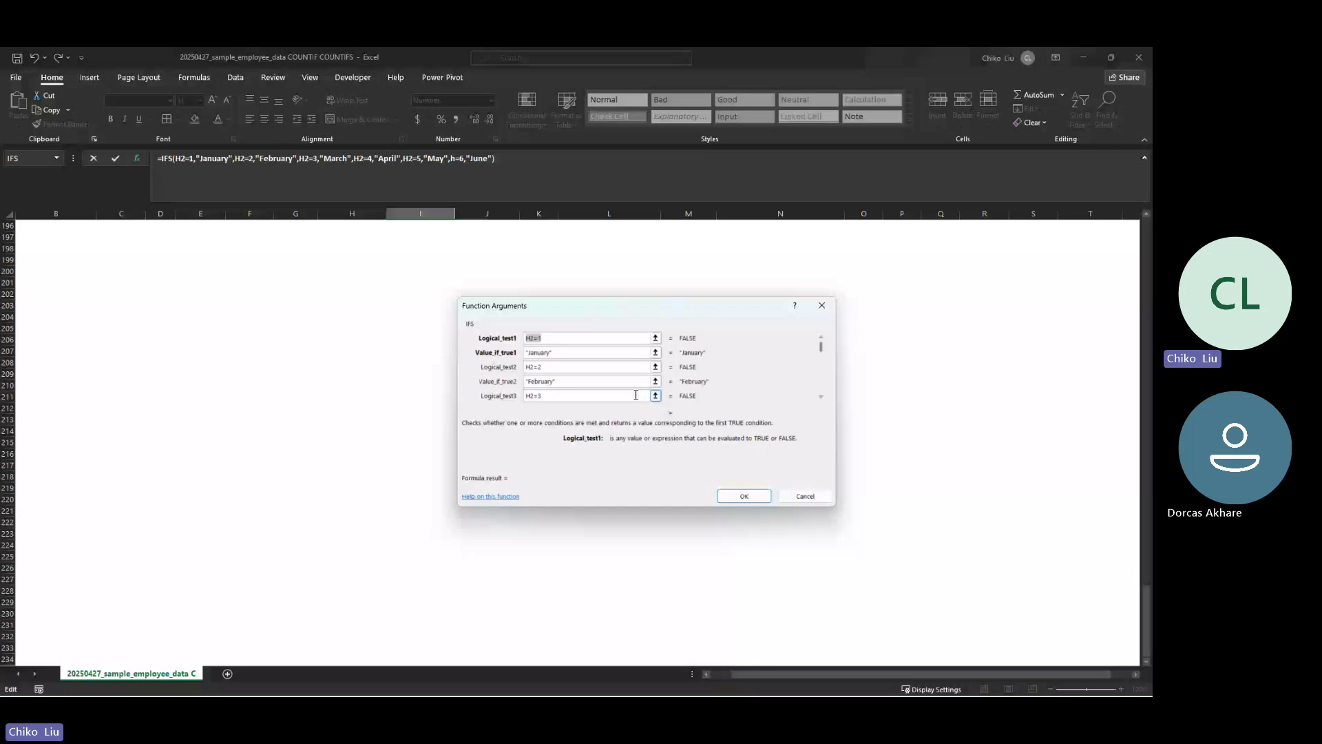
scroll(535, 382, down, 5)
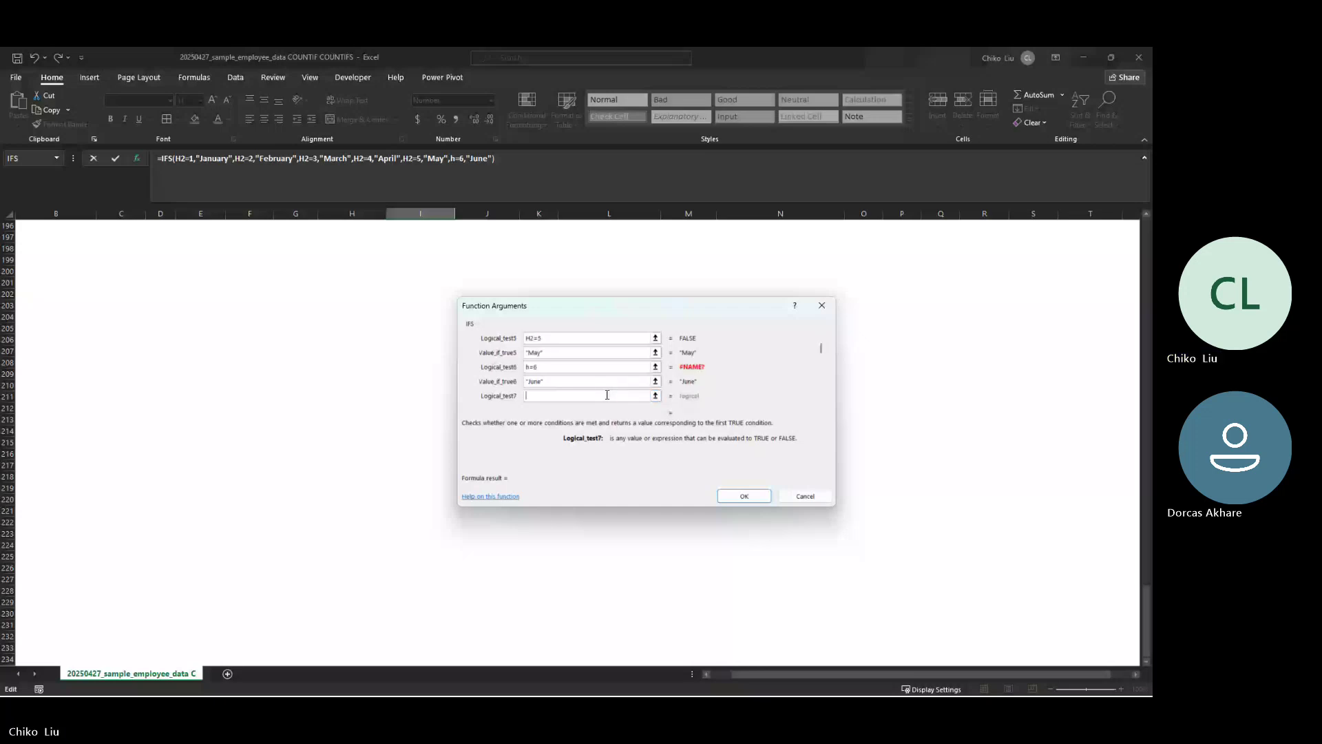
click(529, 367)
text(2)
Add a seventh IFS condition that returns "July" when H2=7
click(538, 397)
text(h2=7)
key(Tab)
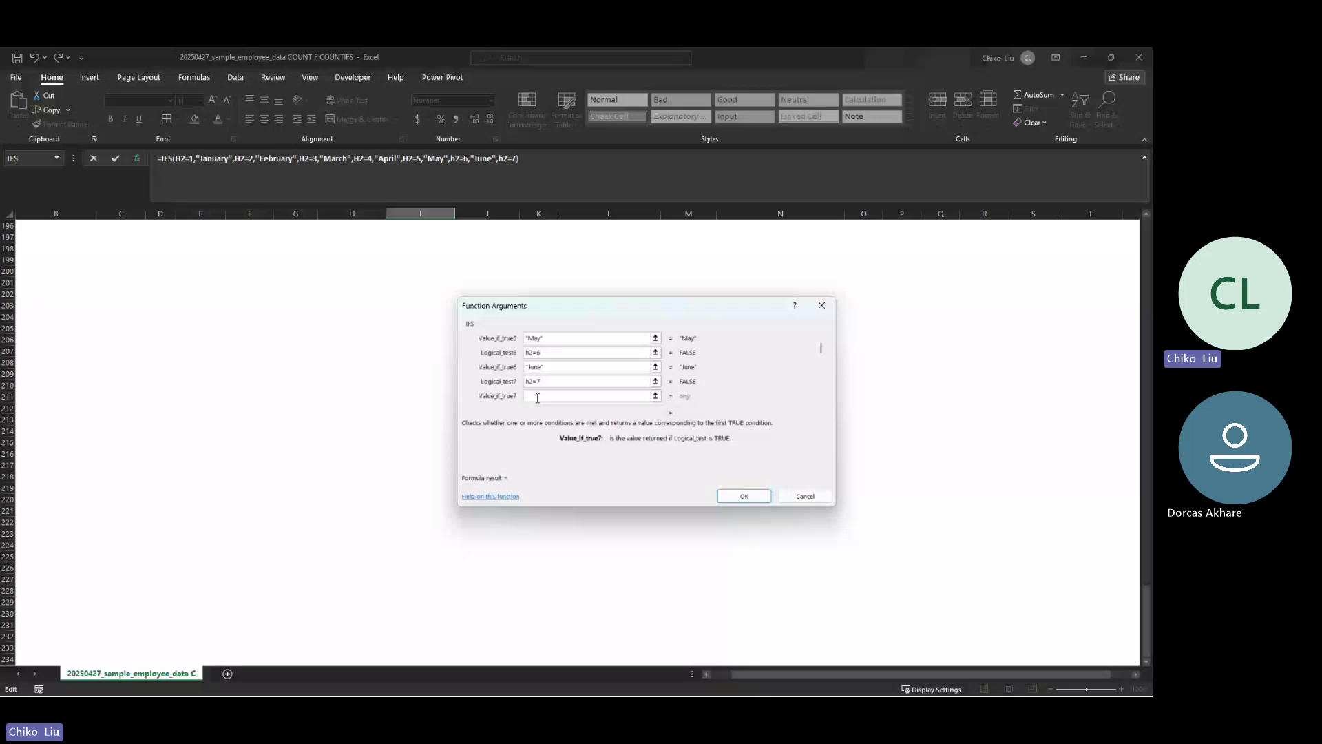
text("July")
key(Tab)
Add an eighth IFS condition that returns "August" when H2=8
text(h2=)
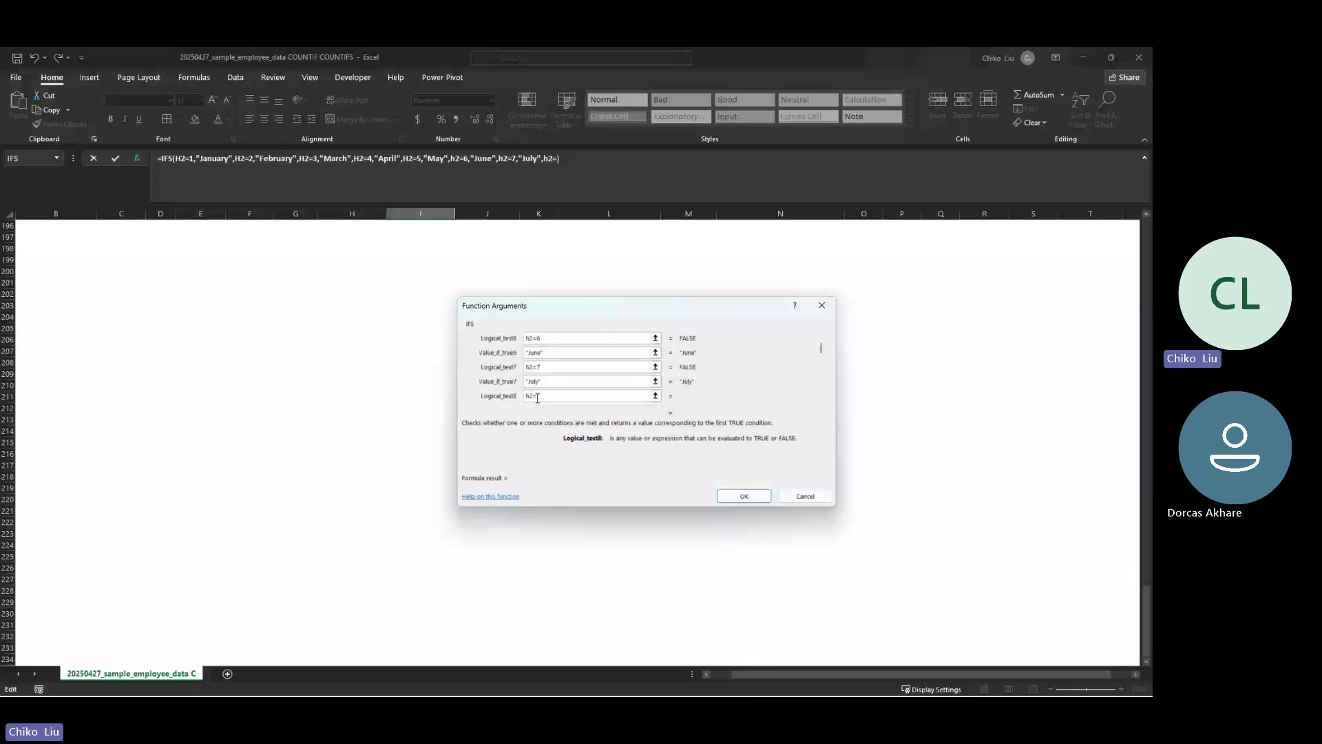
text(8)
key(Tab)
text(Augsut)
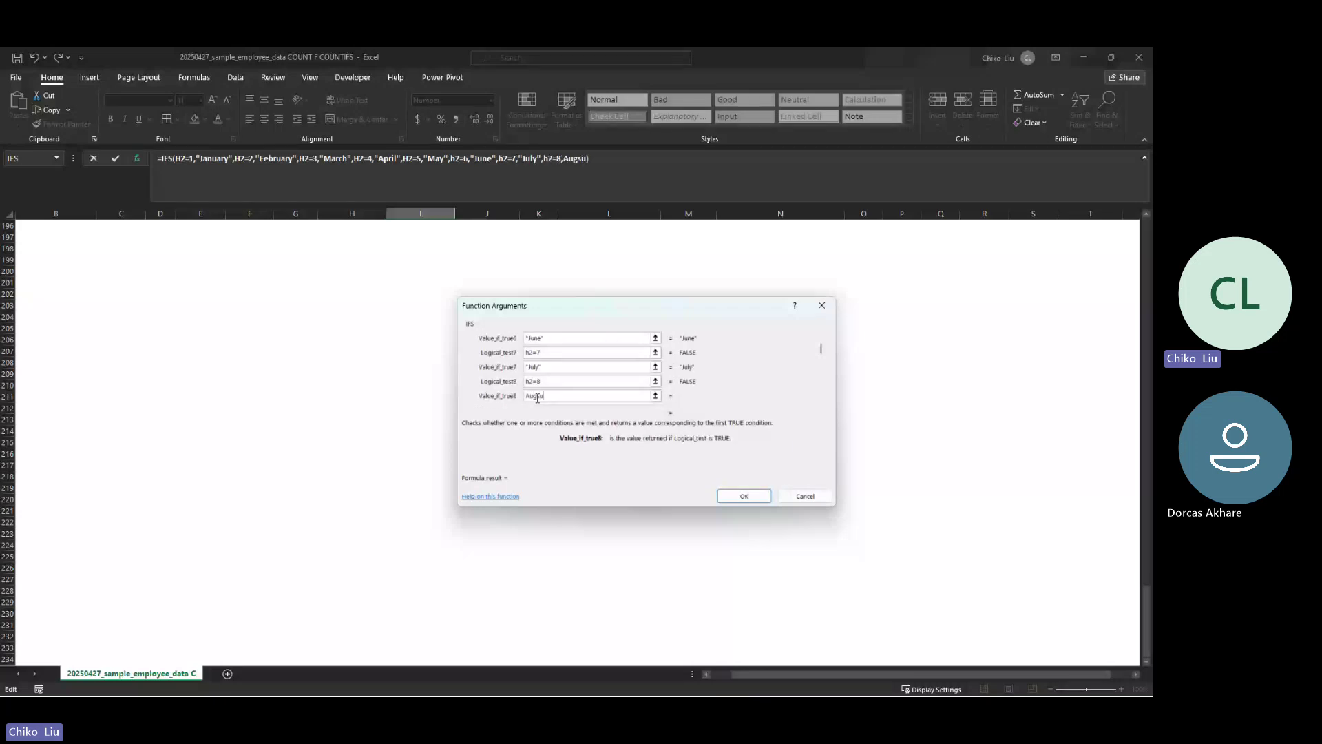
key(BackSpace)
key(BackSpace)
key(BackSpace)
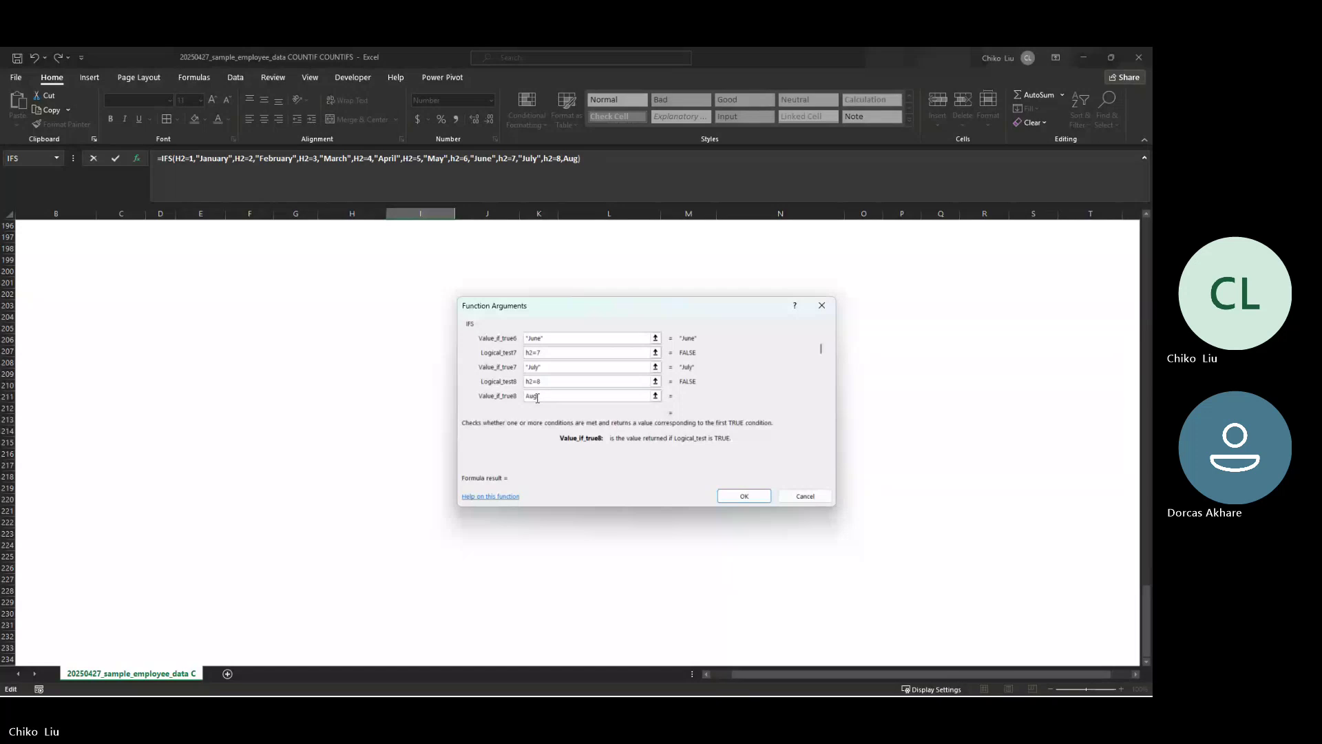
text(ust)
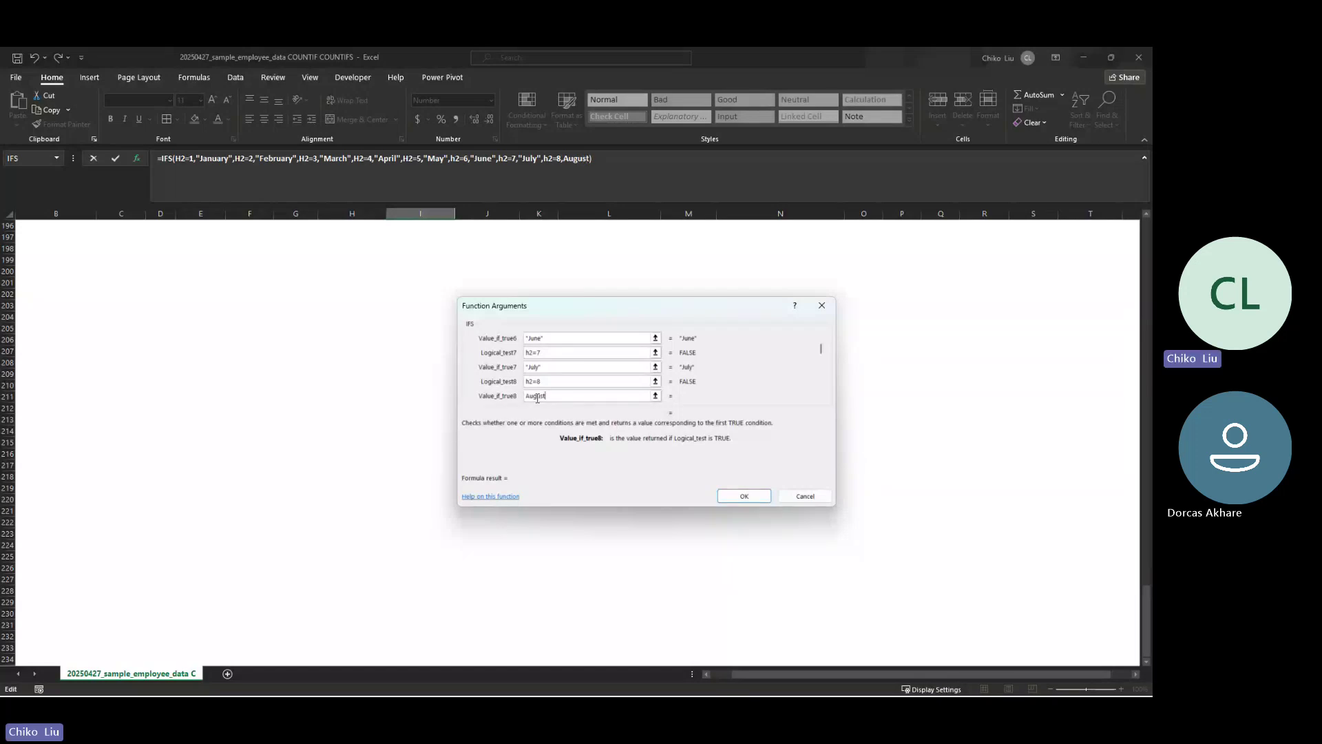
key(Tab)
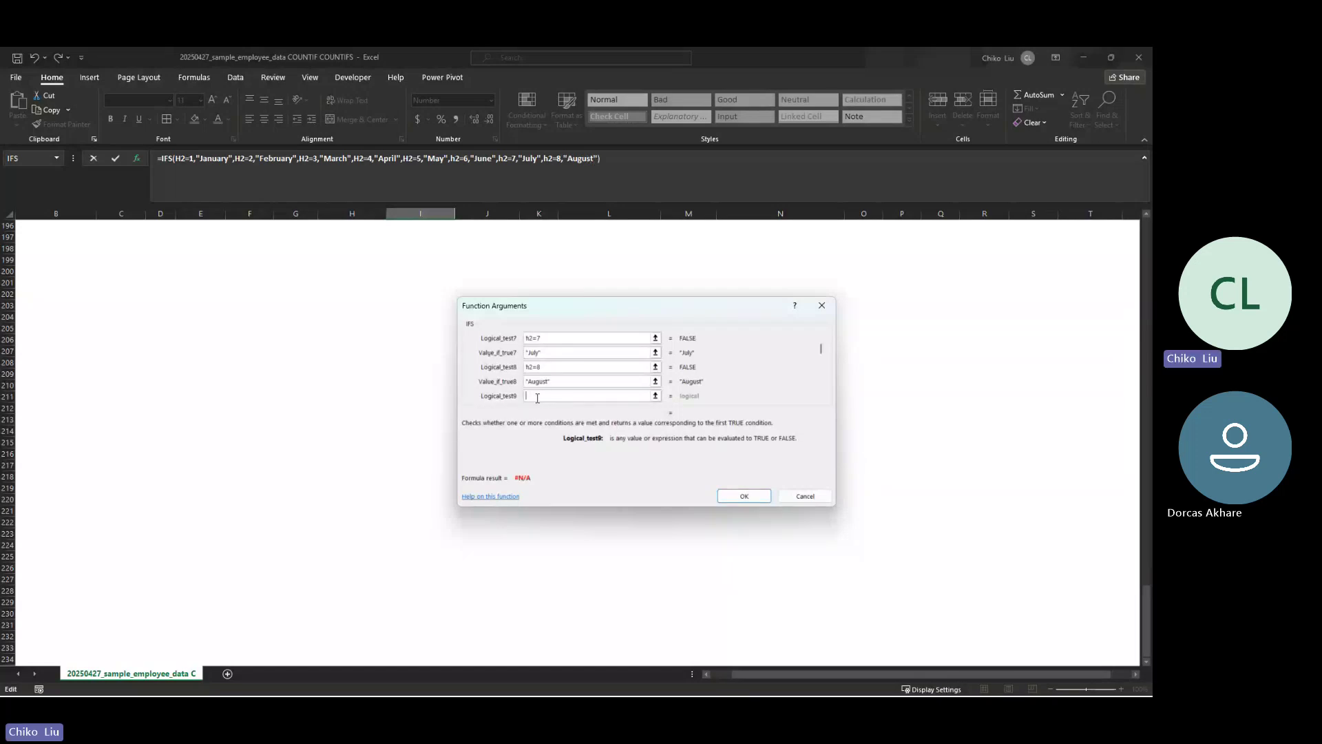
Add a ninth IFS condition that returns "Sept" when H2=9
text(h2=9)
key(Tab)
text(Sept)
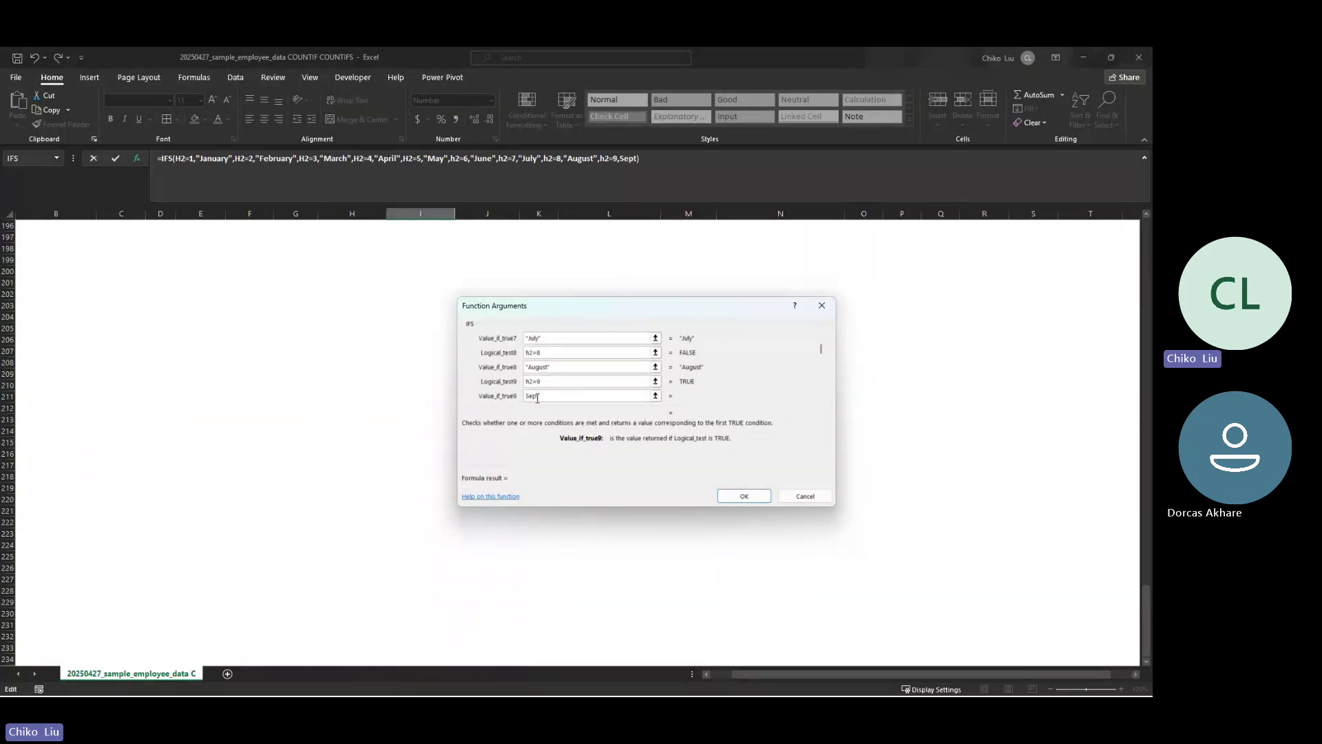
key(Tab)
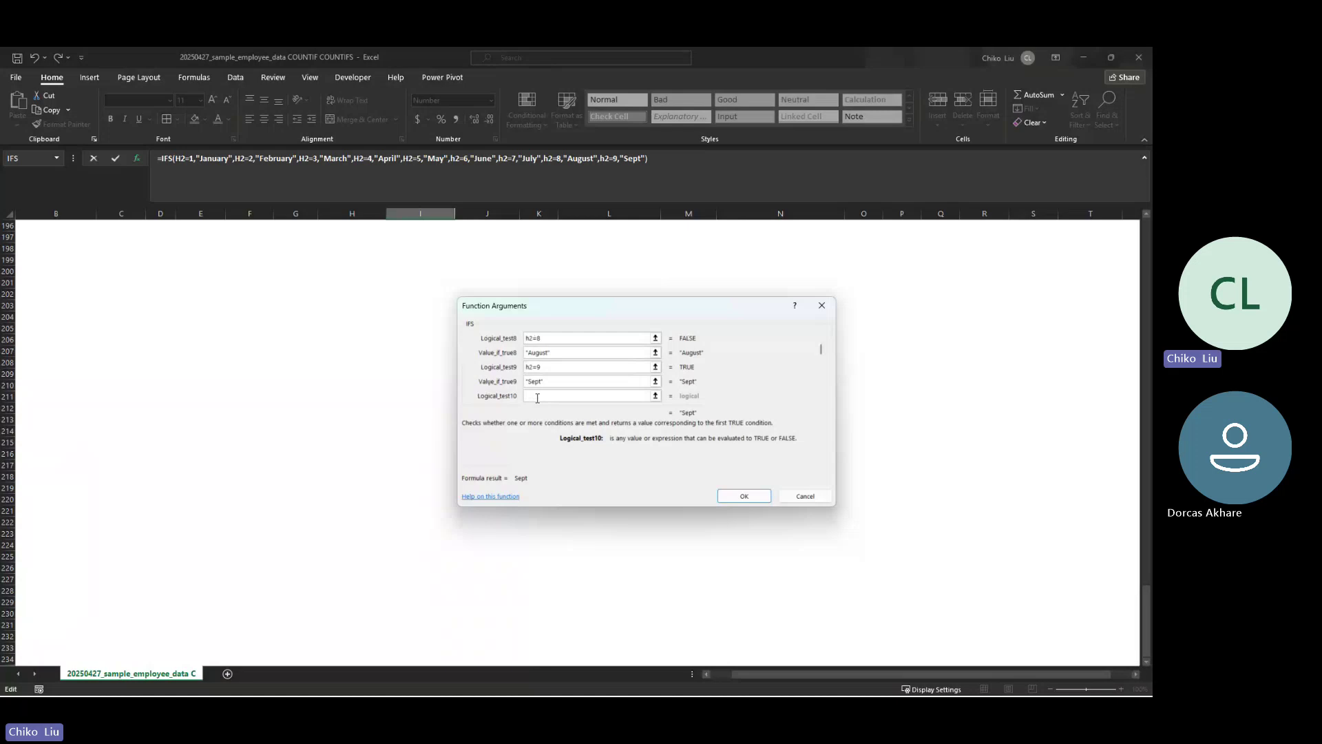
Add a tenth IFS condition that returns "October" when H2=10
text(h2=10)
key(Tab)
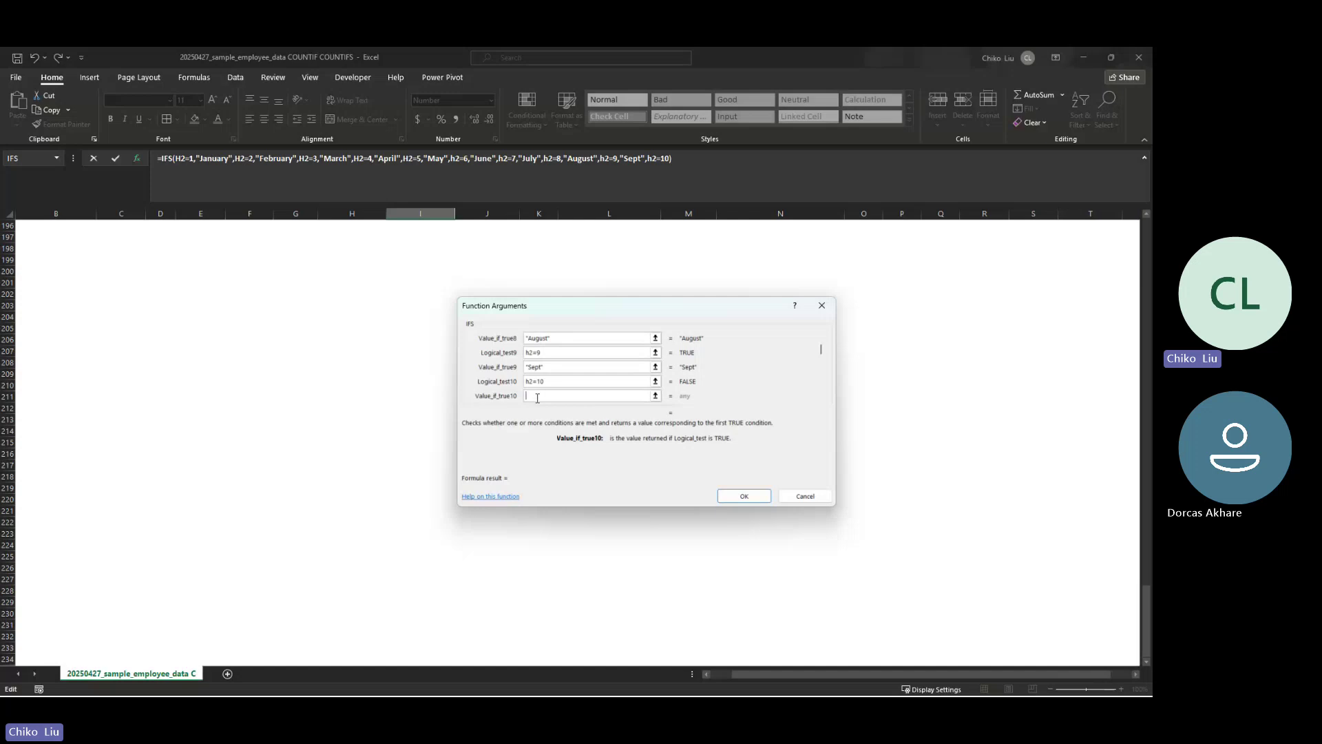
text(cot)
key(BackSpace)
key(BackSpace)
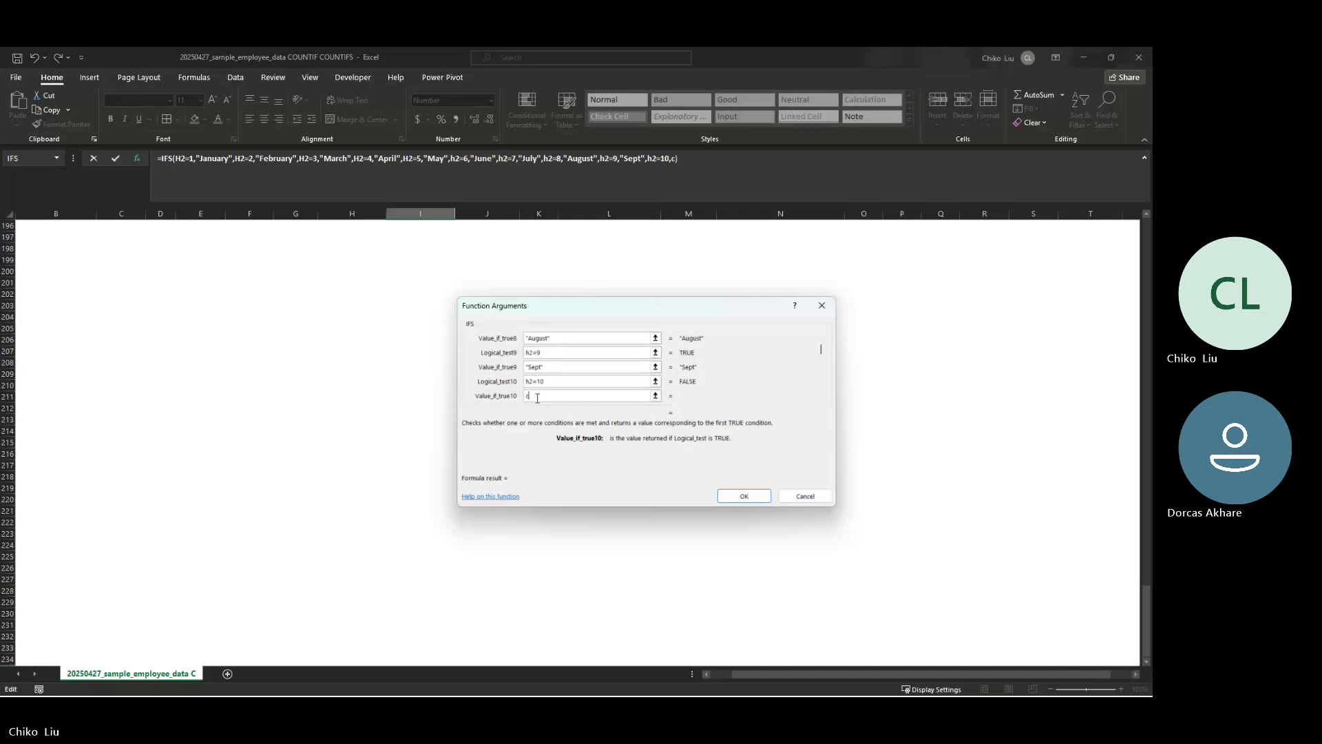
key(BackSpace)
text(Oc)
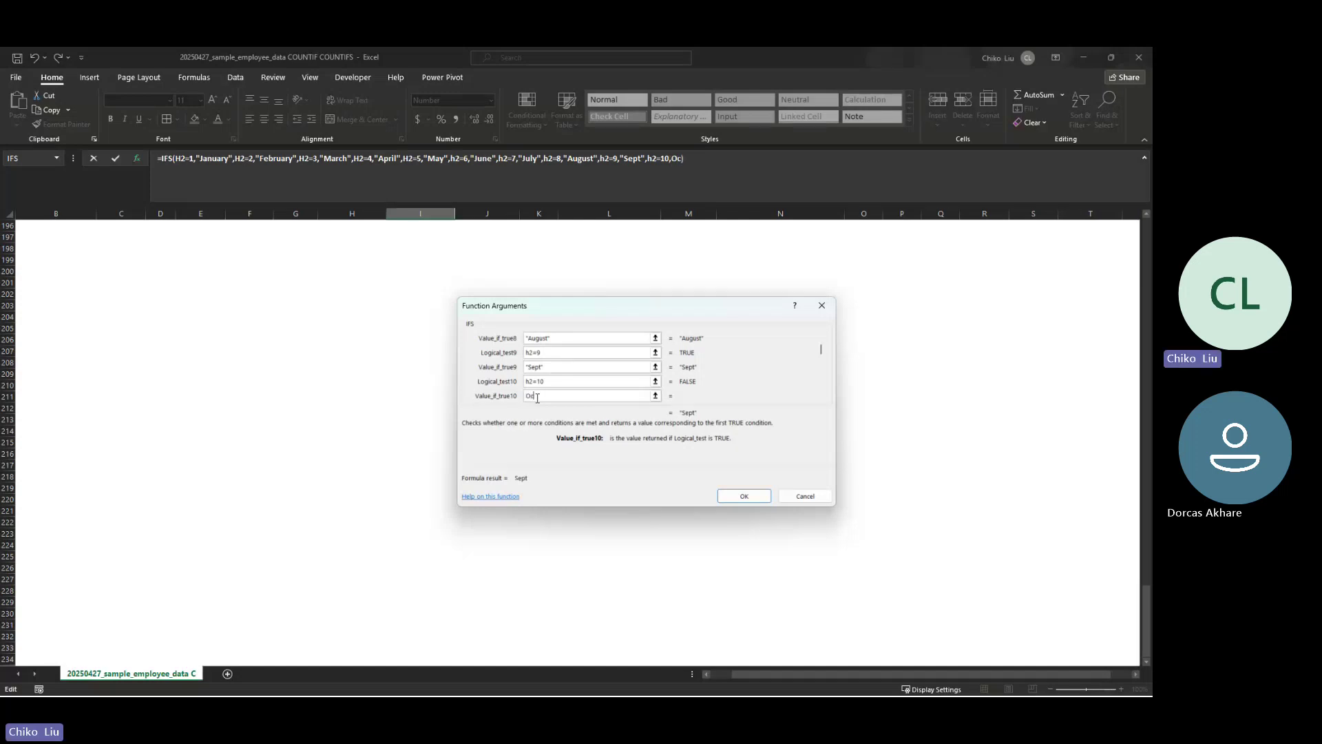
text(tober)
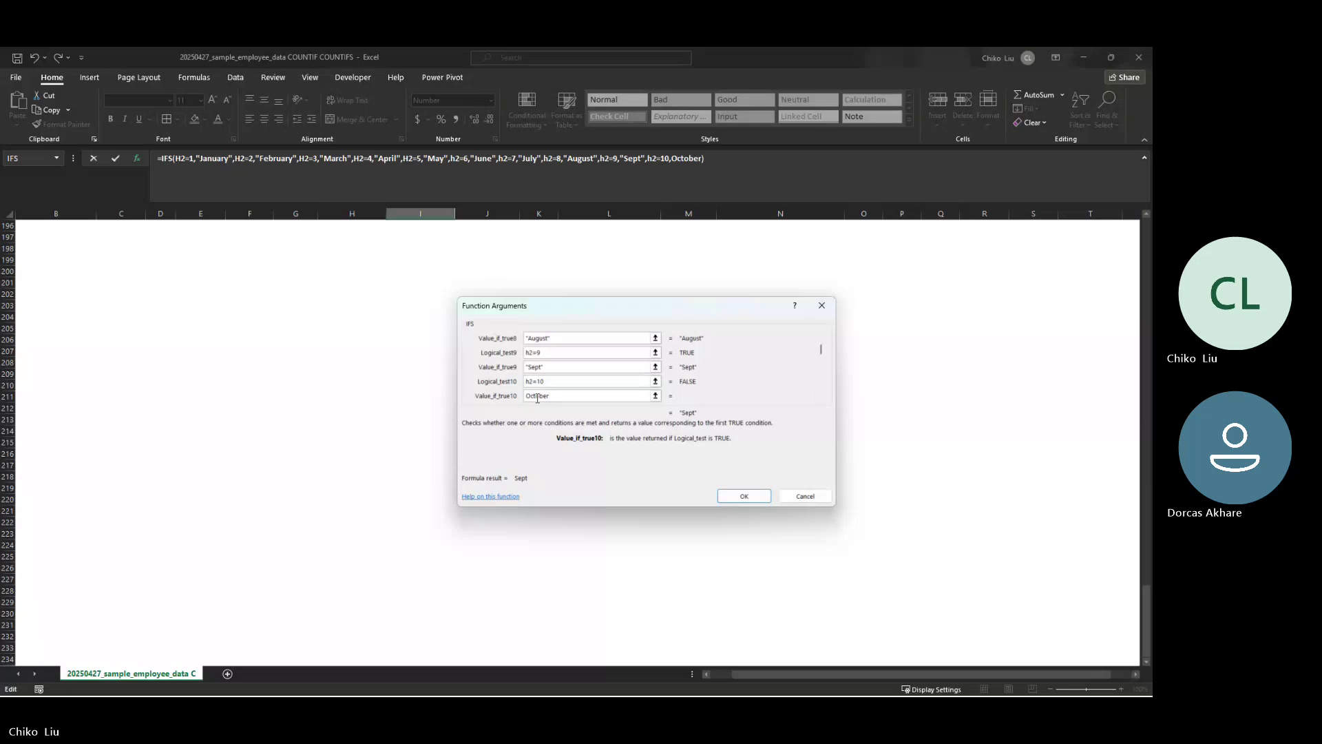
key(Tab)
Add an eleventh IFS condition that returns "November" when H2=11
text(h2=11)
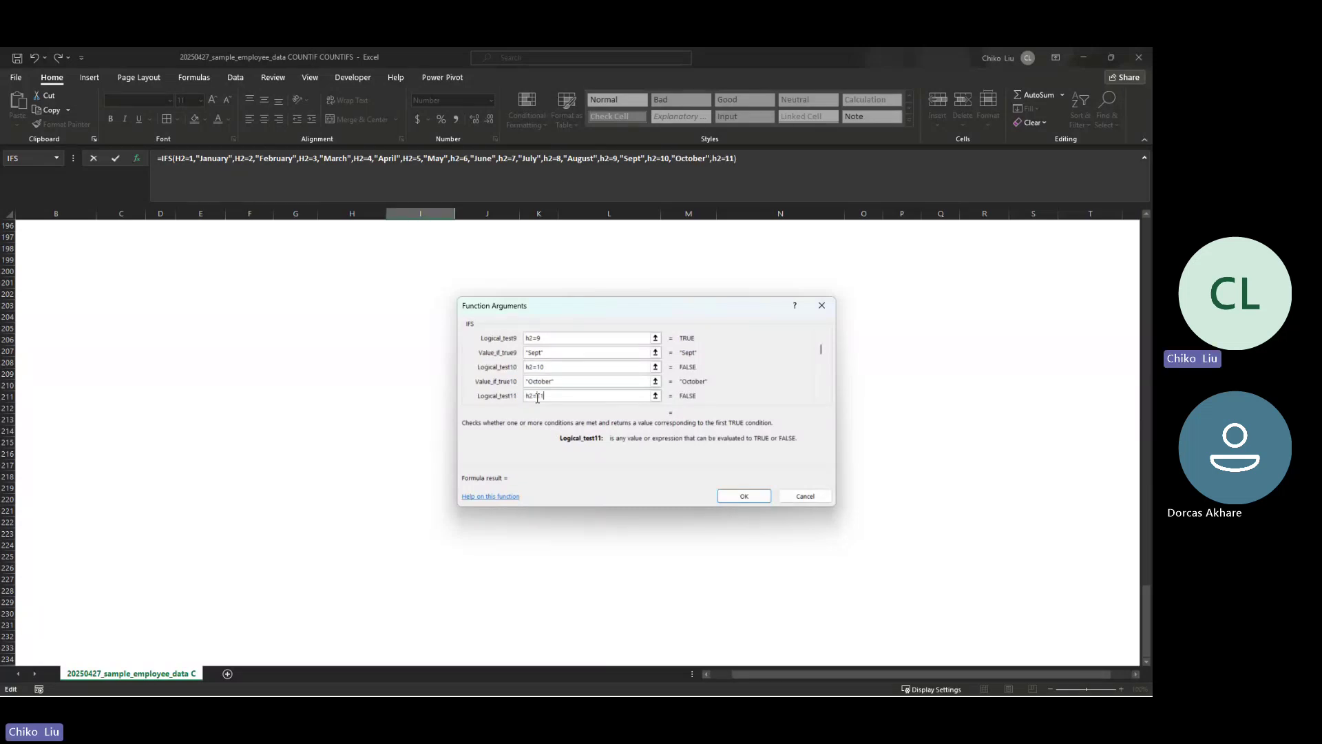
key(Tab)
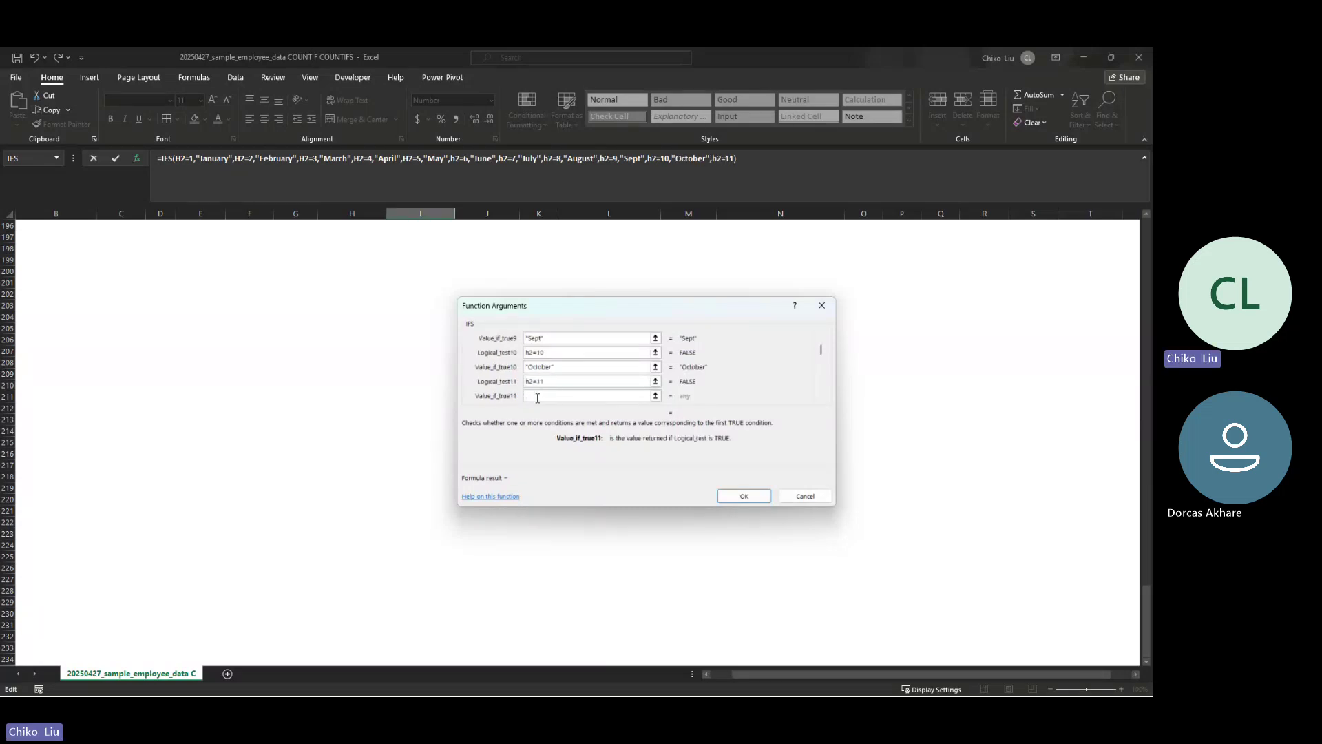
text(Nove)
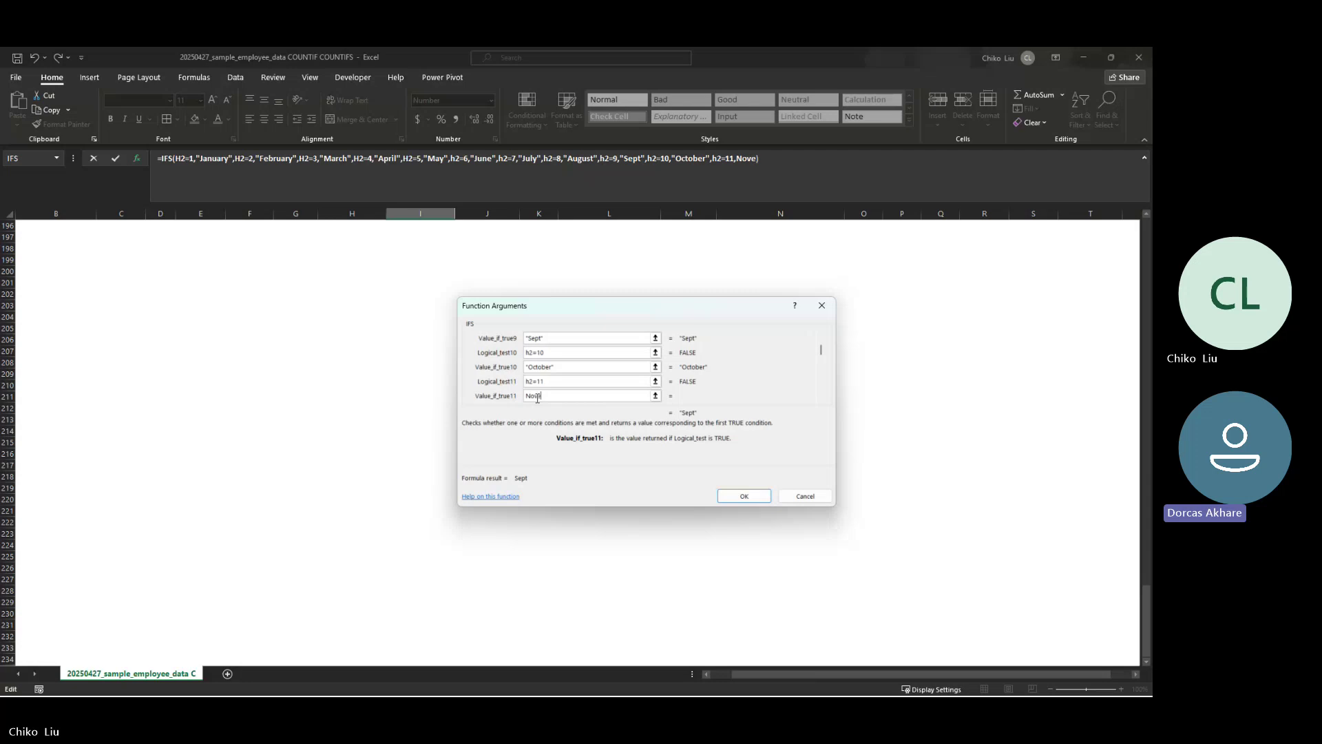
text(mv)
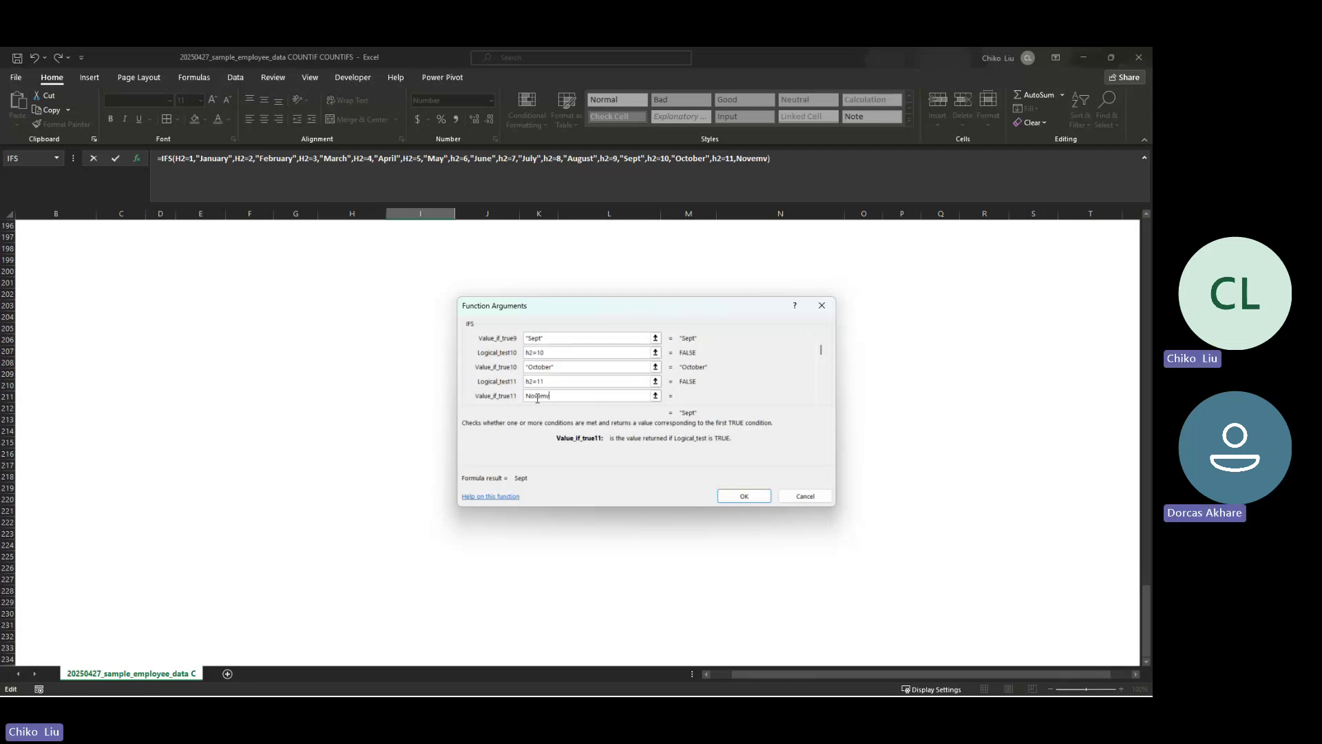
key(BackSpace)
text(ber)
key(Tab)
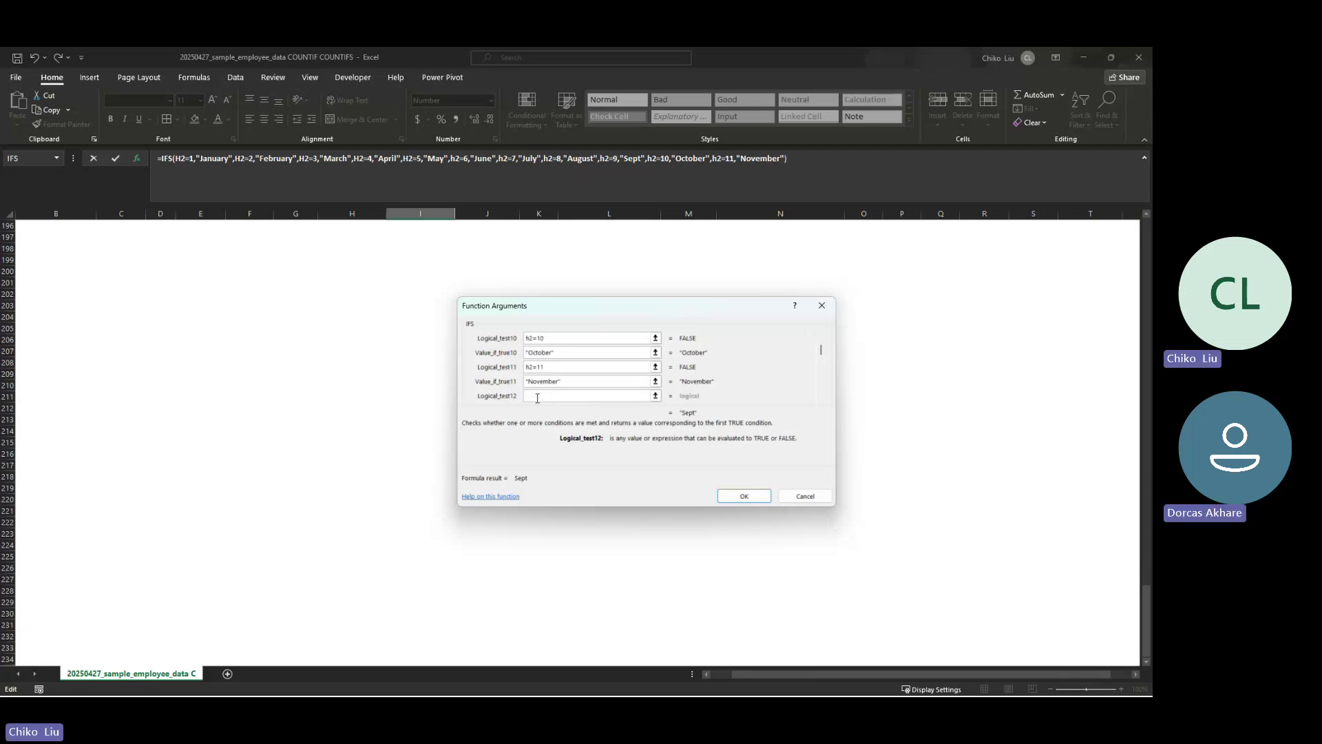
Add a twelfth IFS condition that returns "december" when H2=12 and accept the formula
text(h2=12)
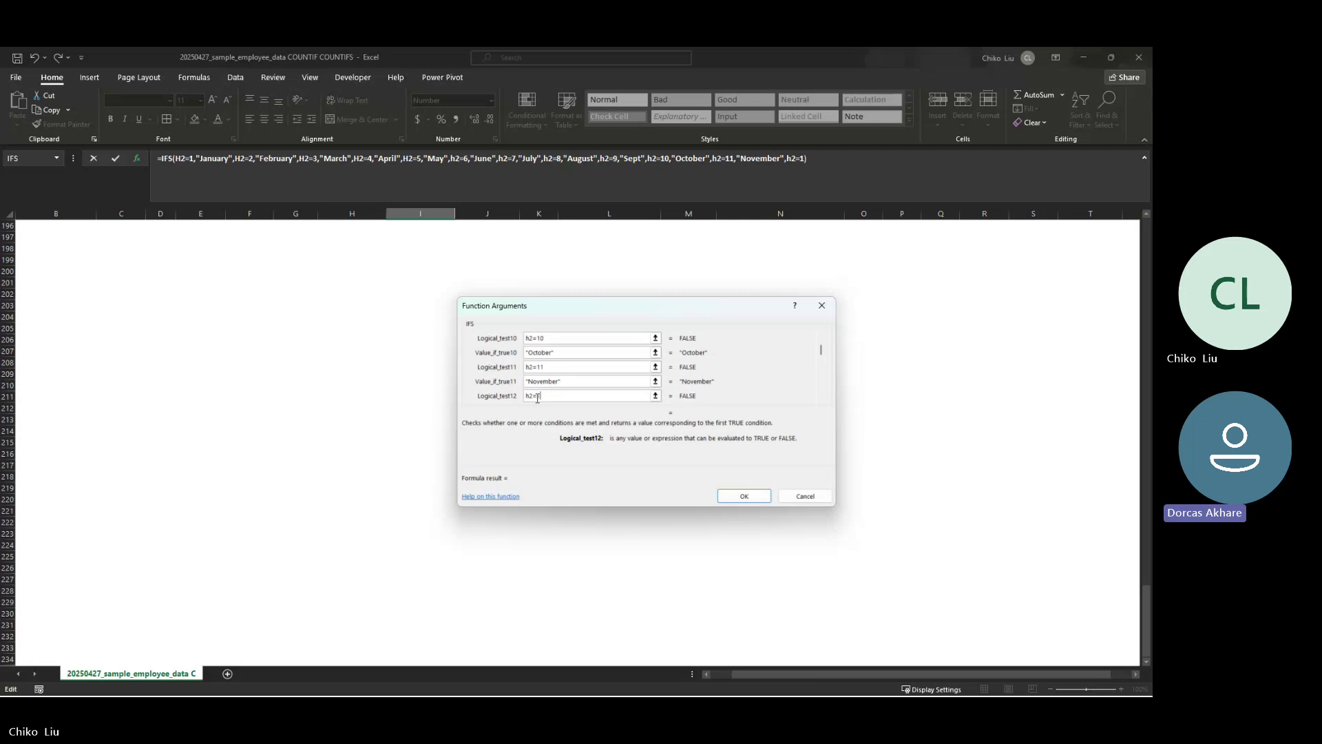
key(Tab)
text(december)
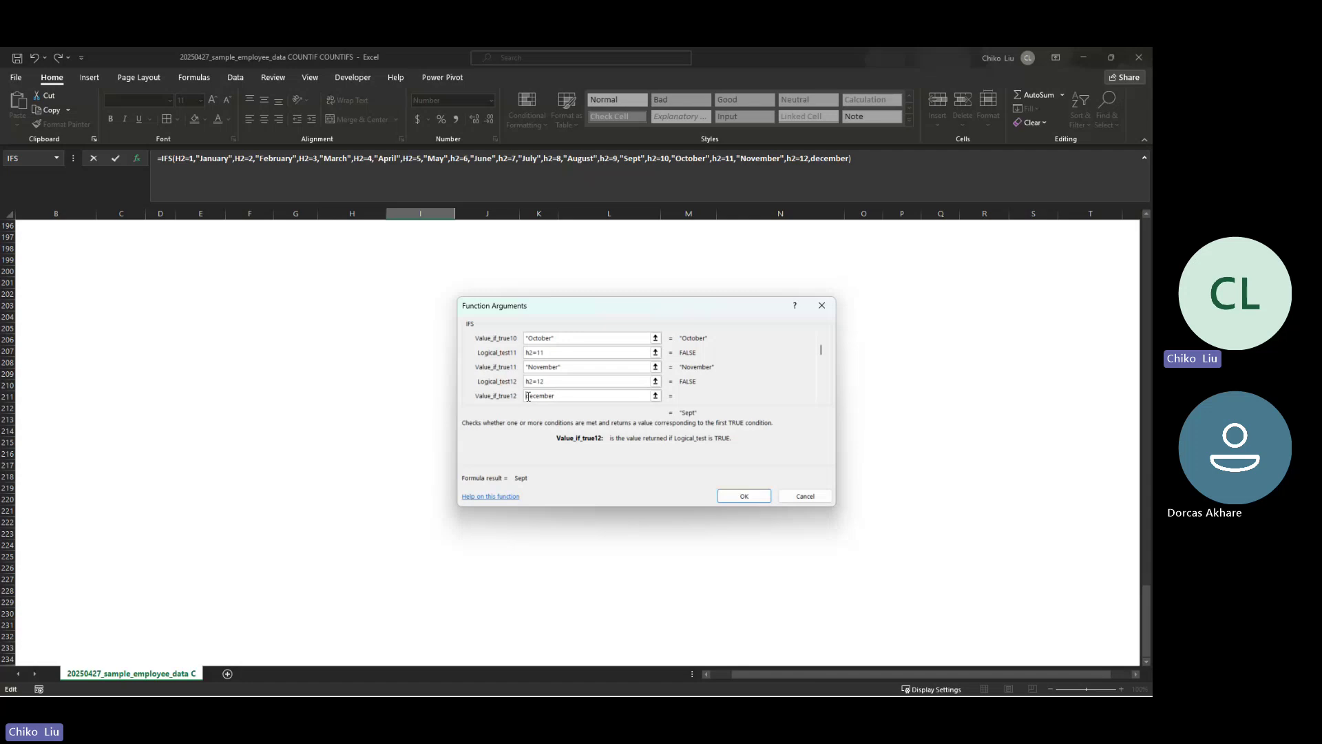
drag(530, 396, 525, 395)
click(744, 495)
Change the "Sept" result in I2's formula to "September" and fill the formula down the Month Name column
scroll(540, 377, up, 20)
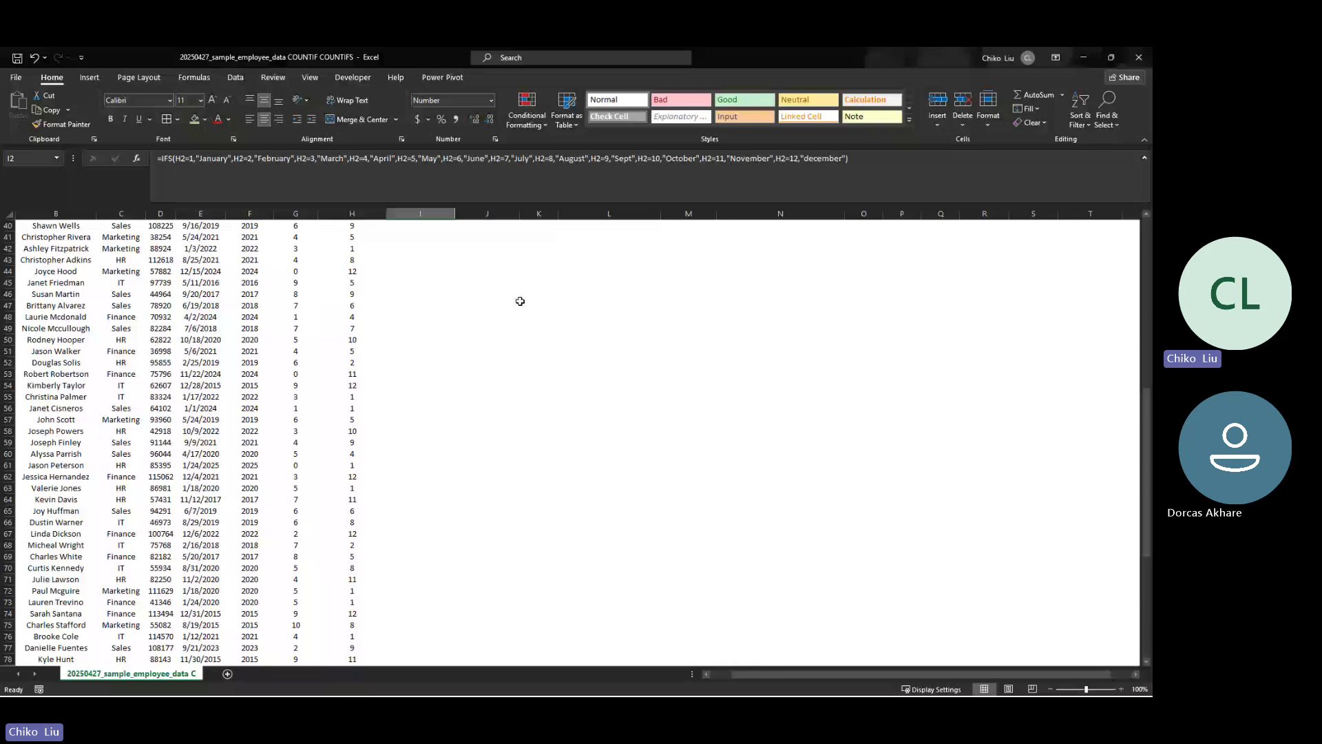
key(Return)
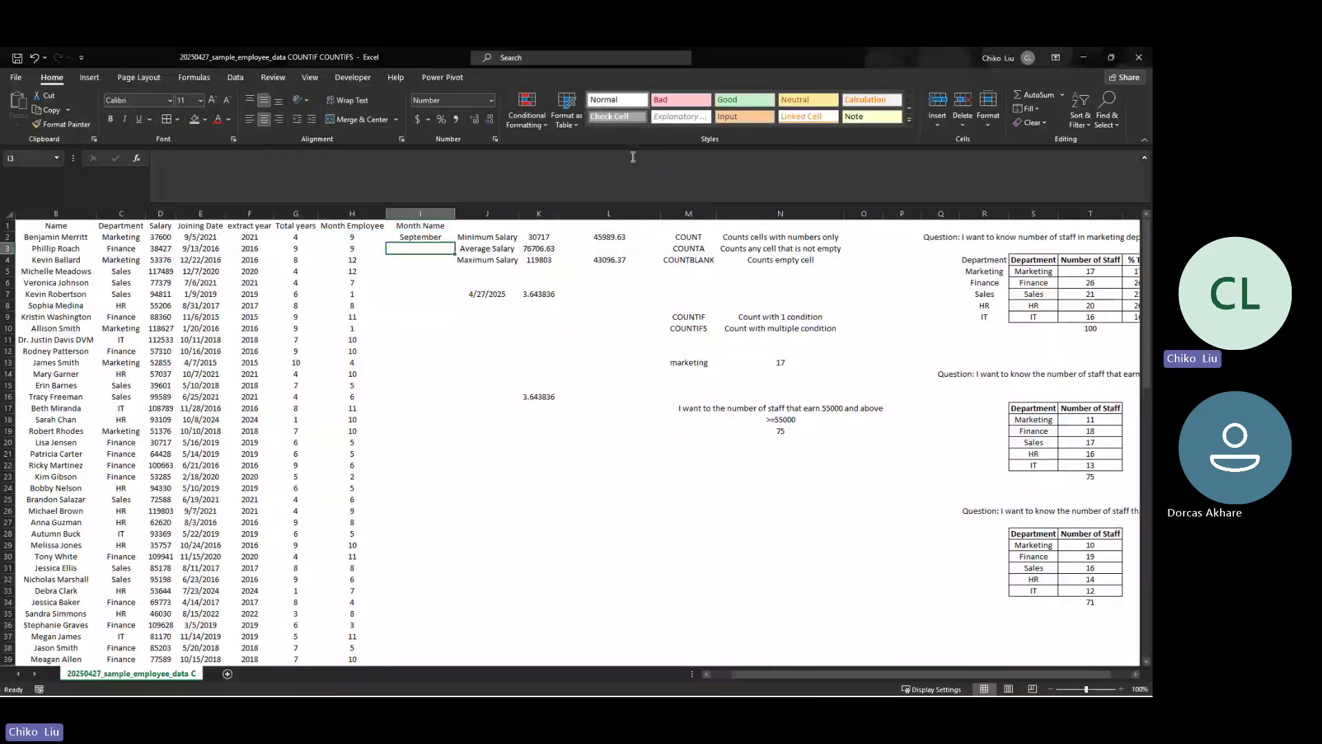
click(421, 237)
double_click(455, 243)
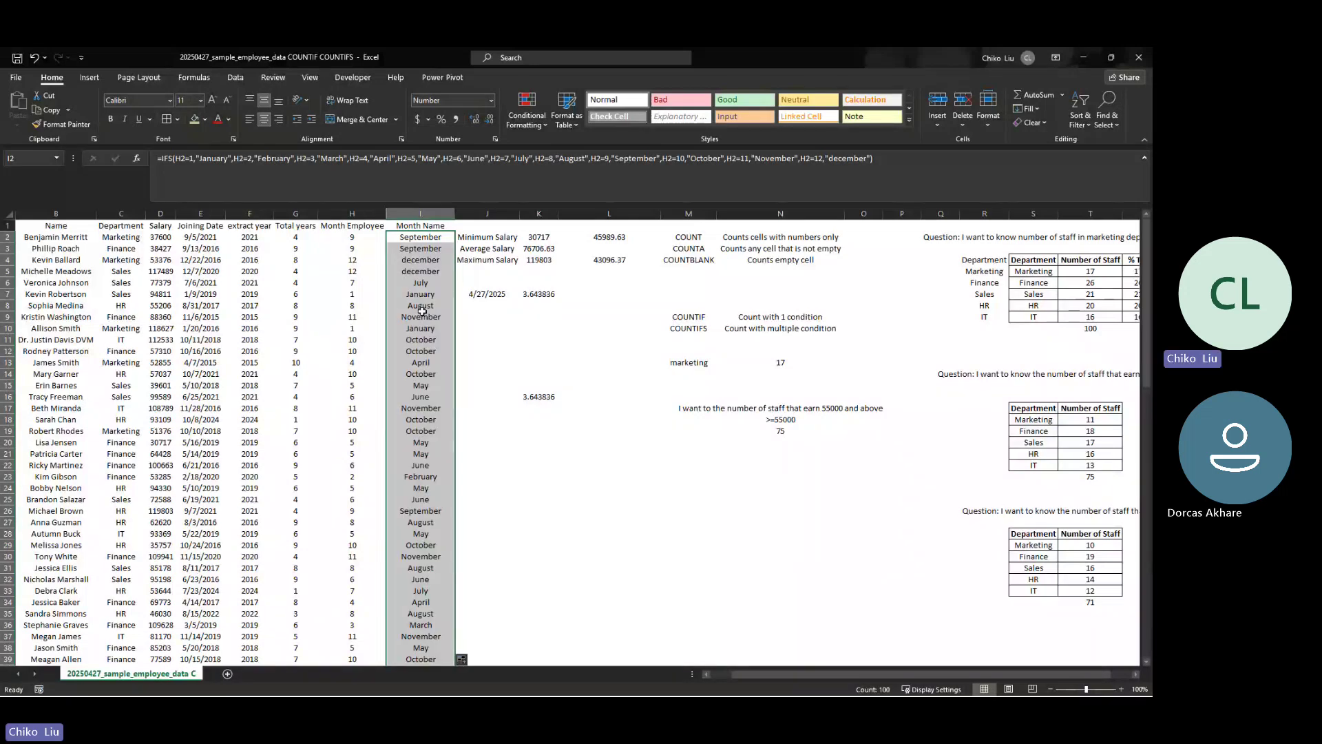
Insert a new column before the salary summary and head it "Month Name" in J1
click(413, 273)
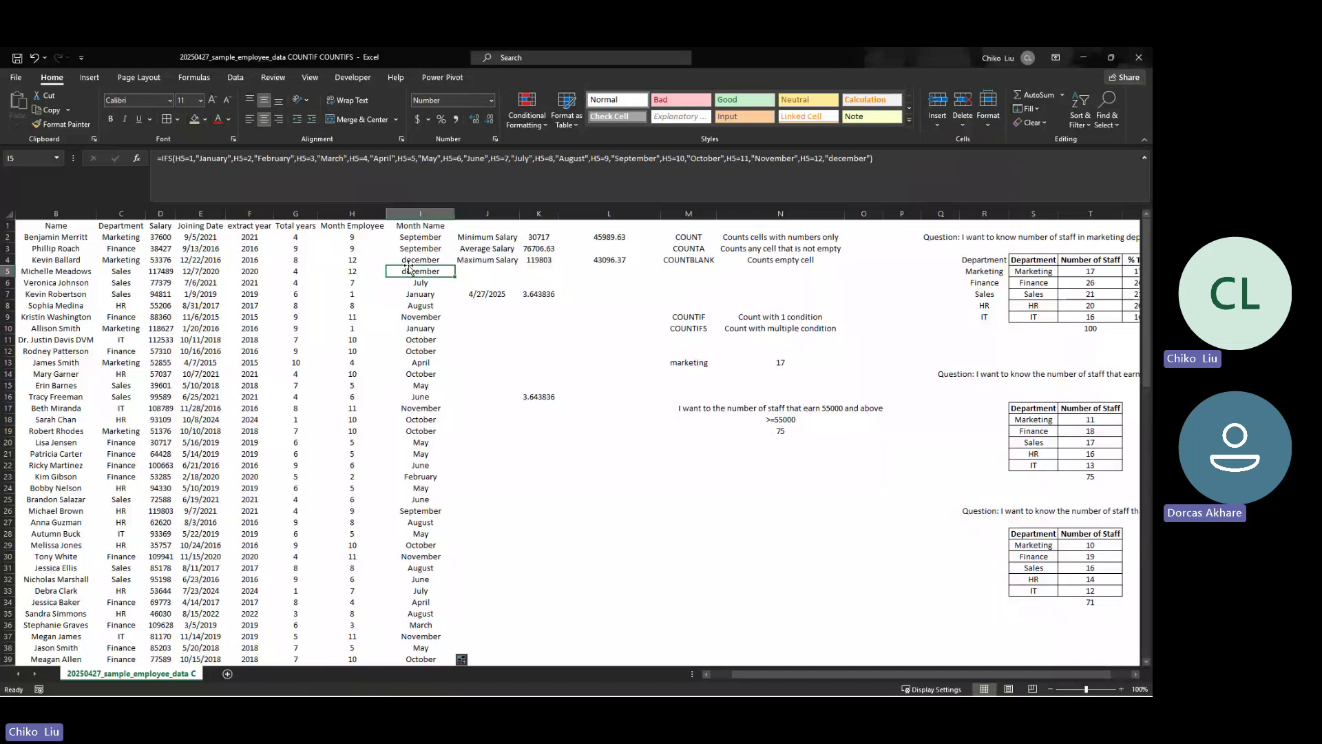
click(477, 213)
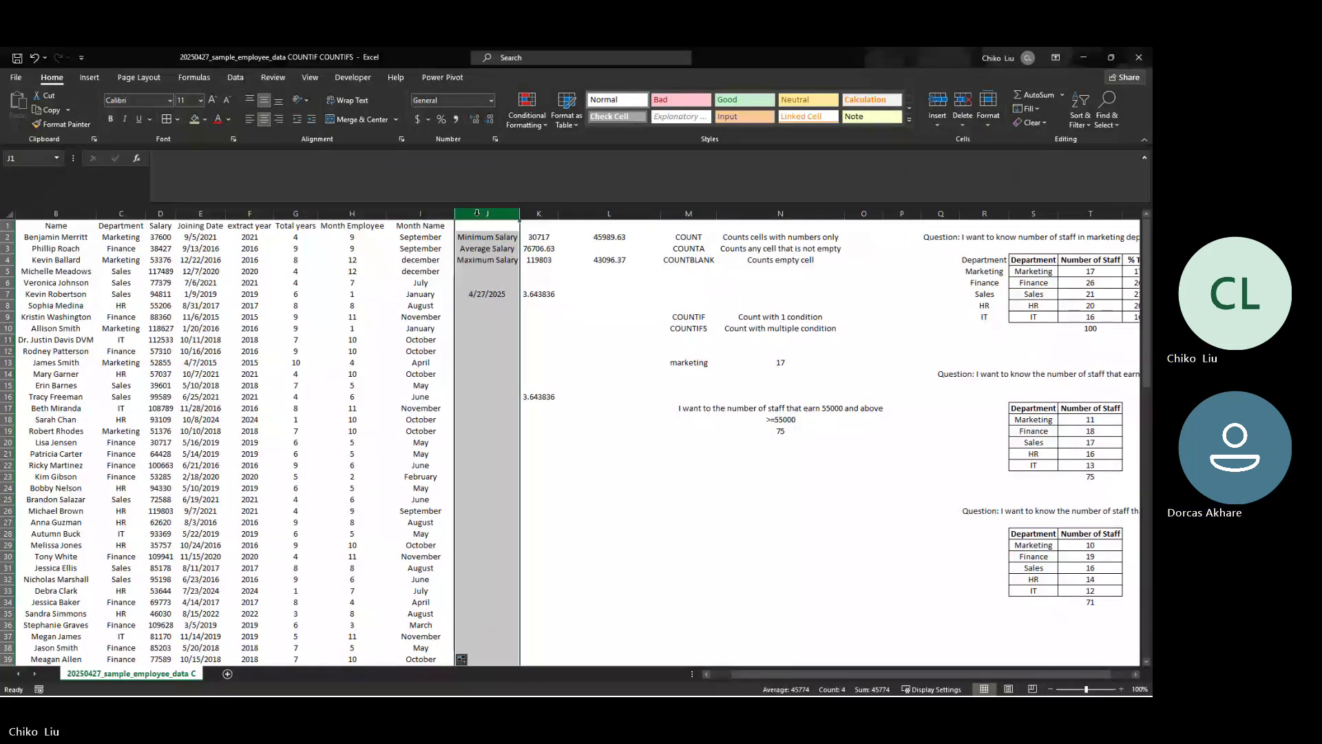
right_click(477, 213)
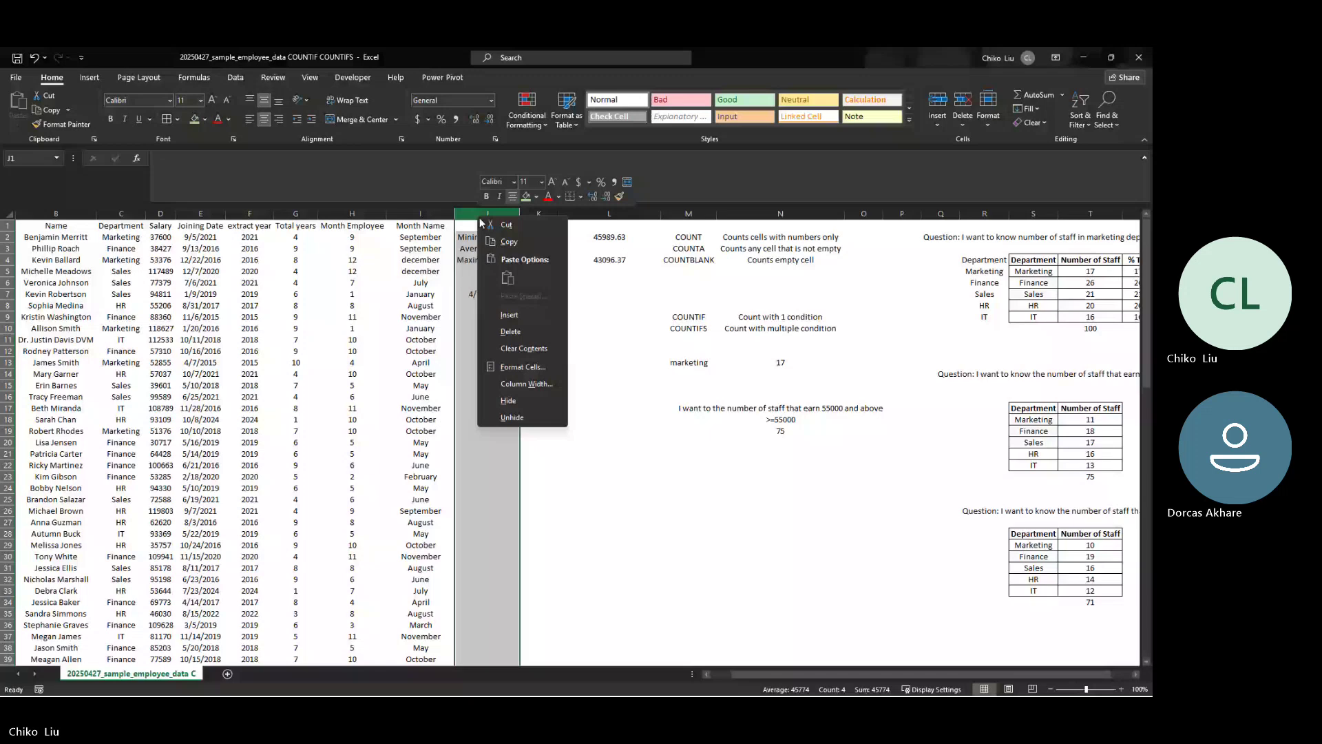
click(509, 315)
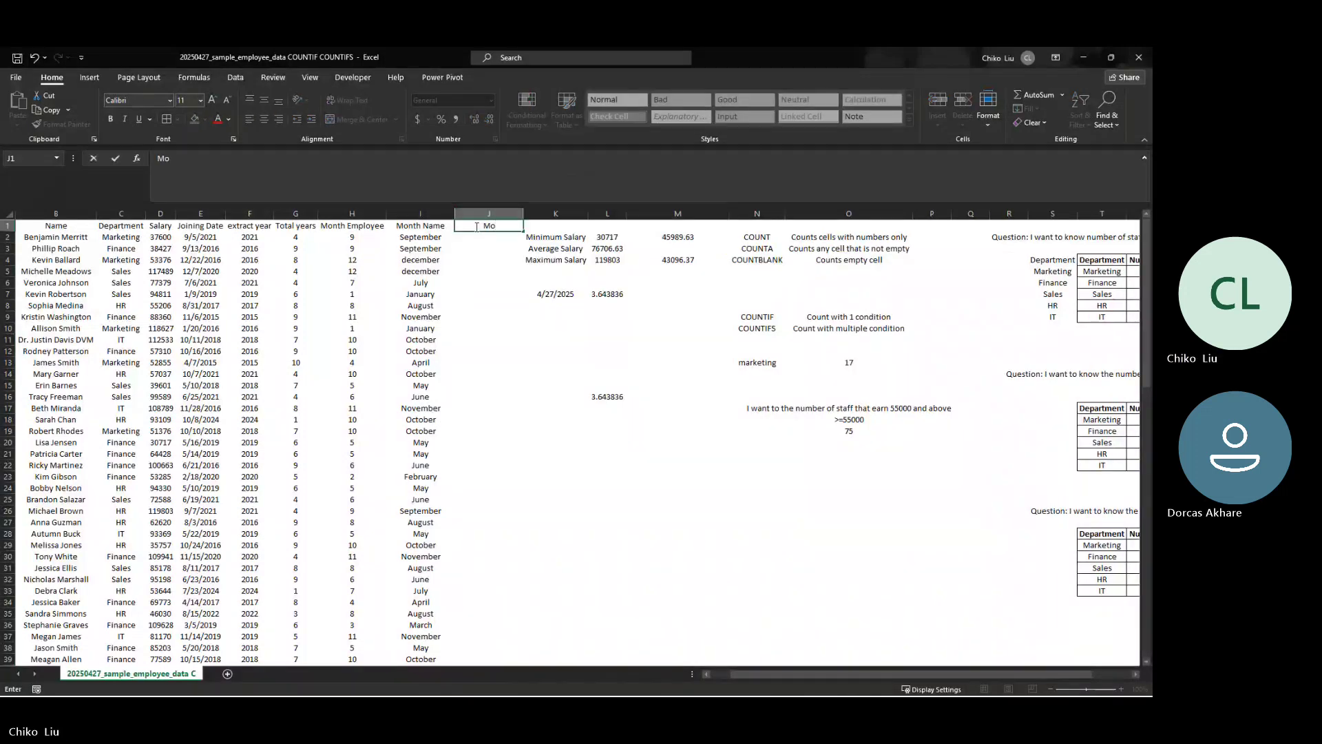
text(Month Name)
key(Return)
text(=te)
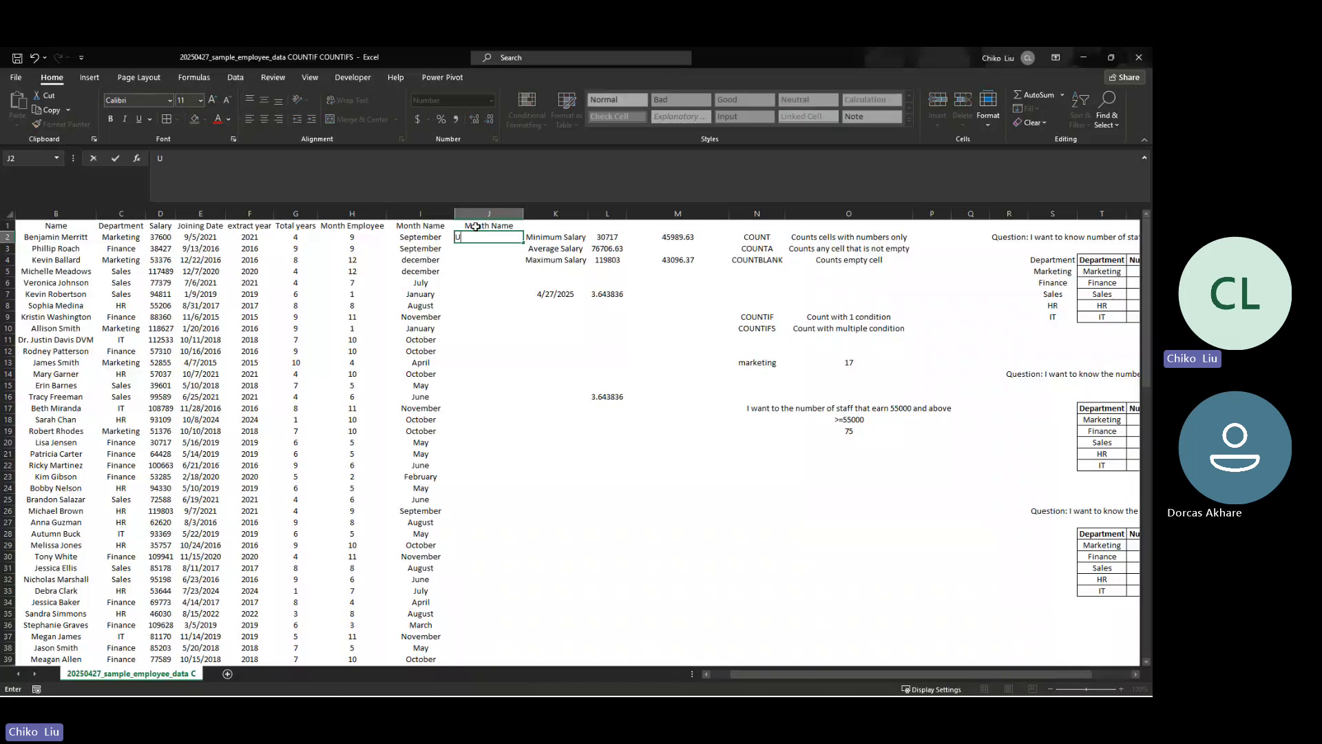
key(BackSpace)
key(BackSpace)
key(BackSpace)
text(=u)
key(BackSpace)
key(BackSpace)
Convert the month name in I2 to proper case with =PROPER(I2) in J2 and fill it down to row 101
text(=Prop)
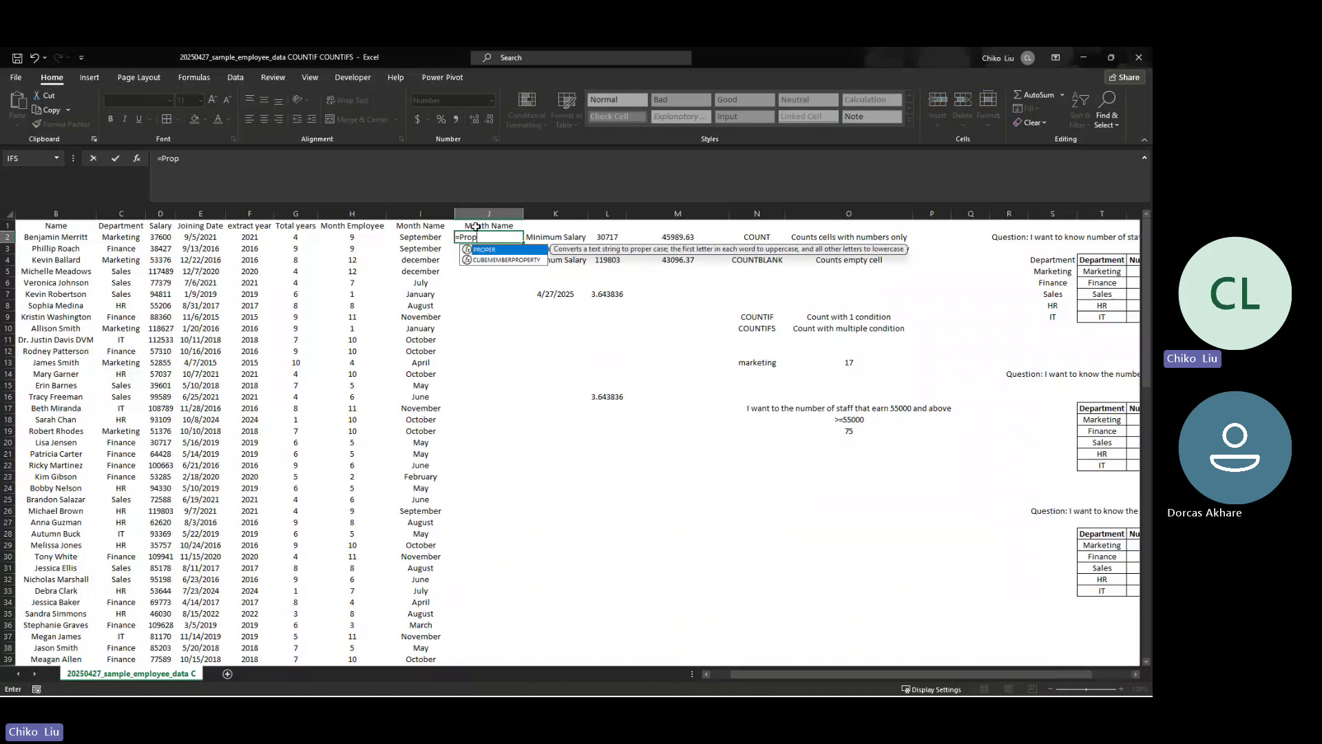
key(Tab)
key(Left)
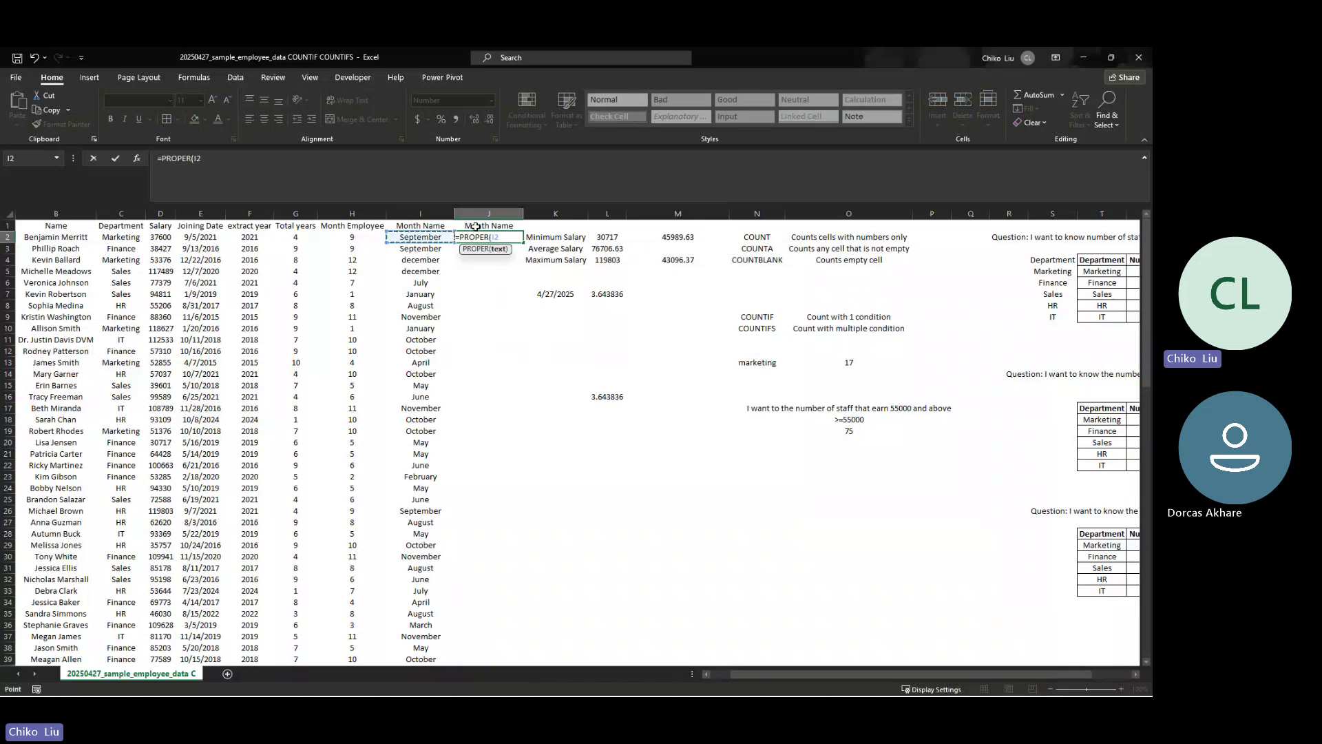
key(Return)
click(477, 238)
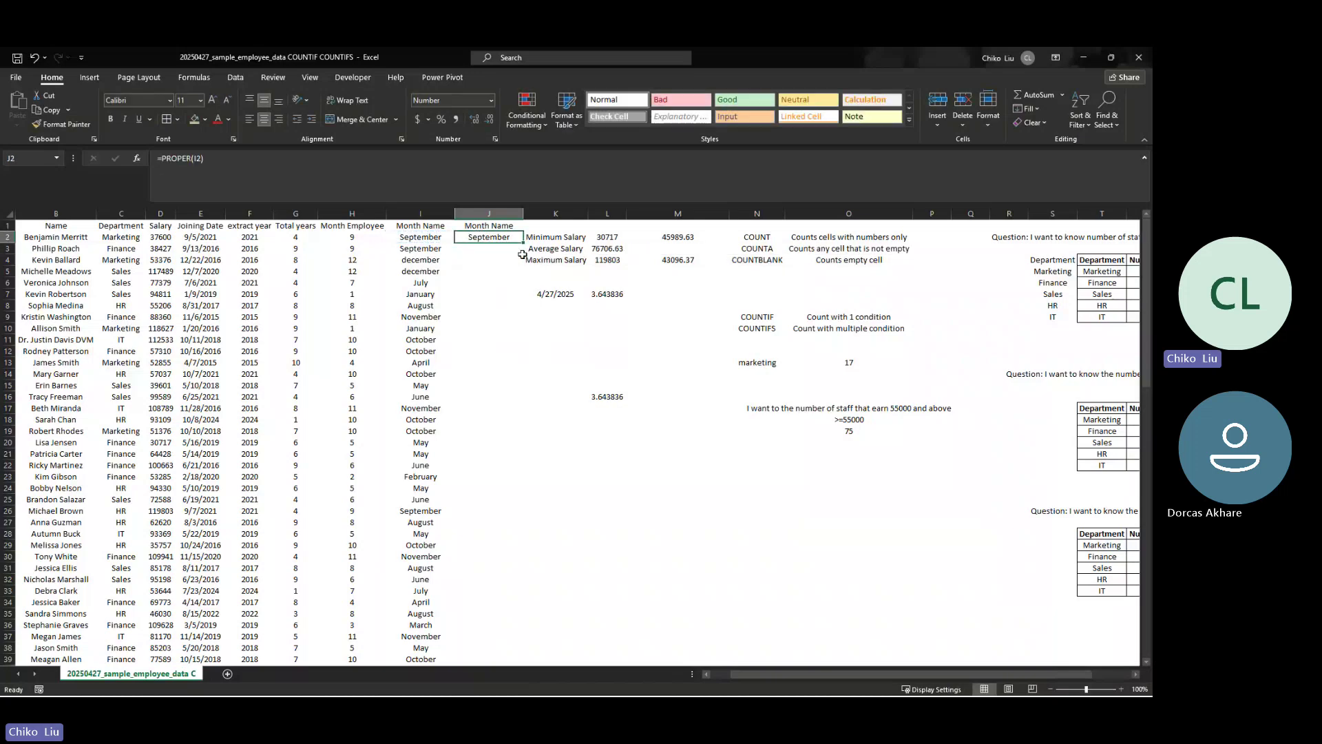
drag(524, 245, 512, 653)
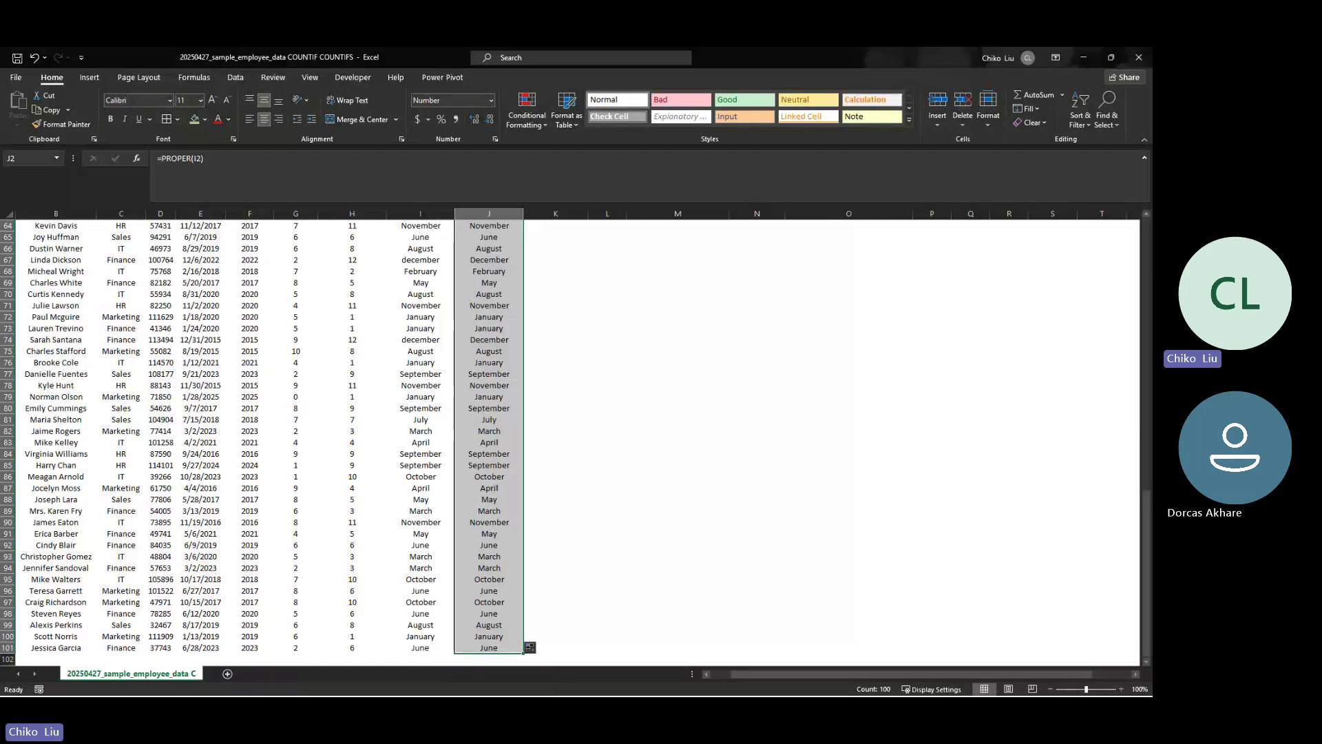
key(alt+Tab)
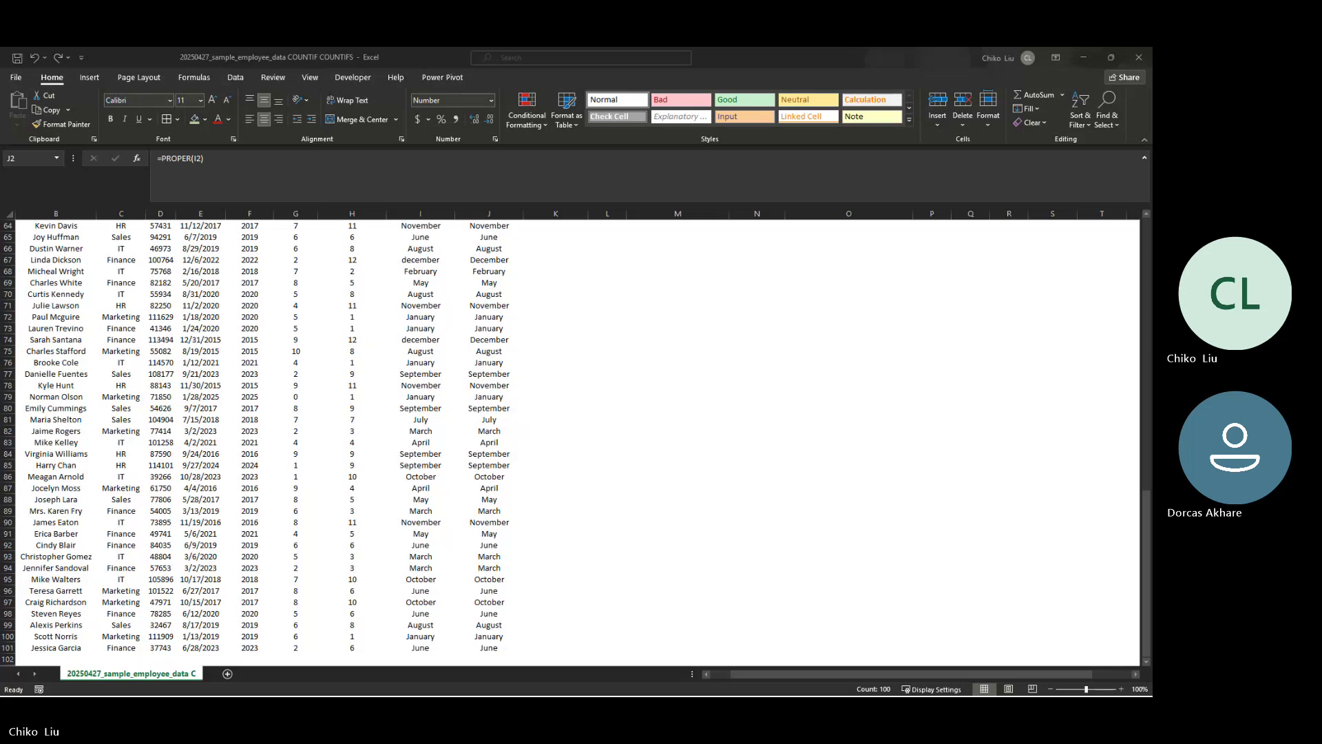
scroll(577, 442, up, 20)
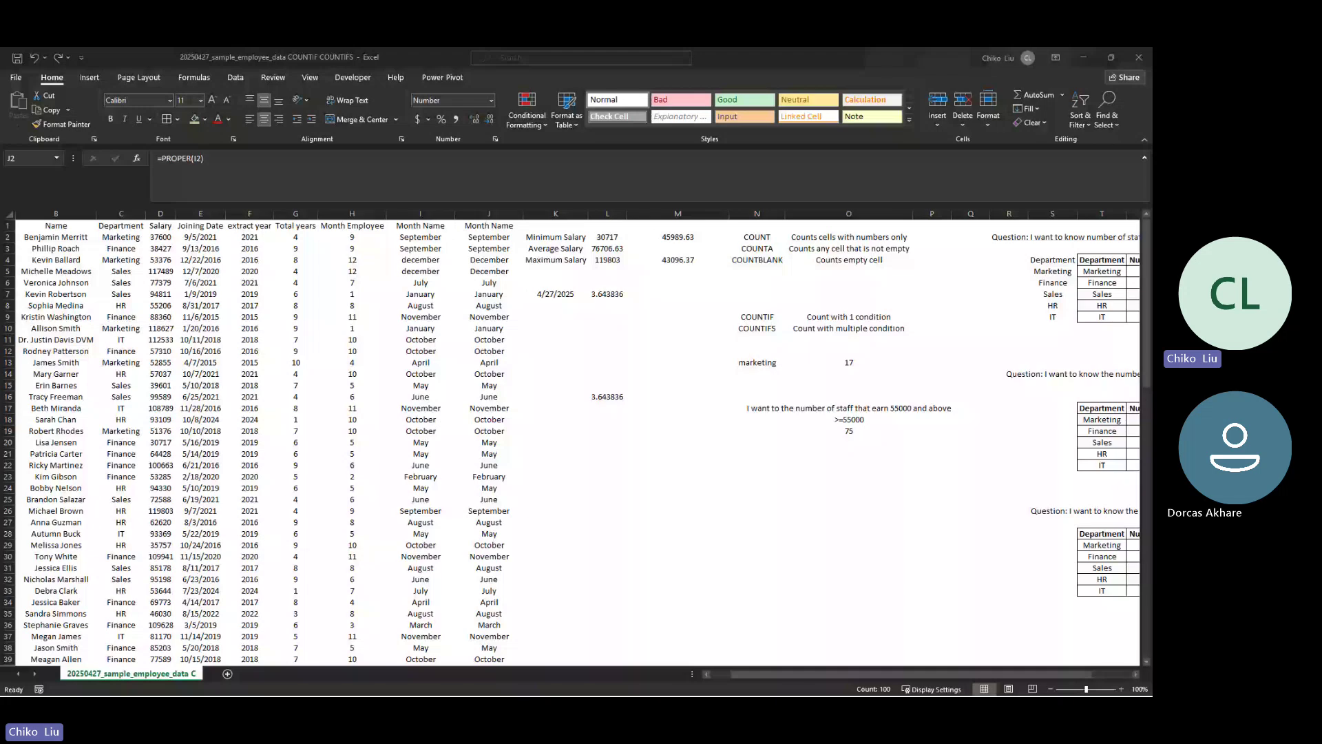
click(482, 263)
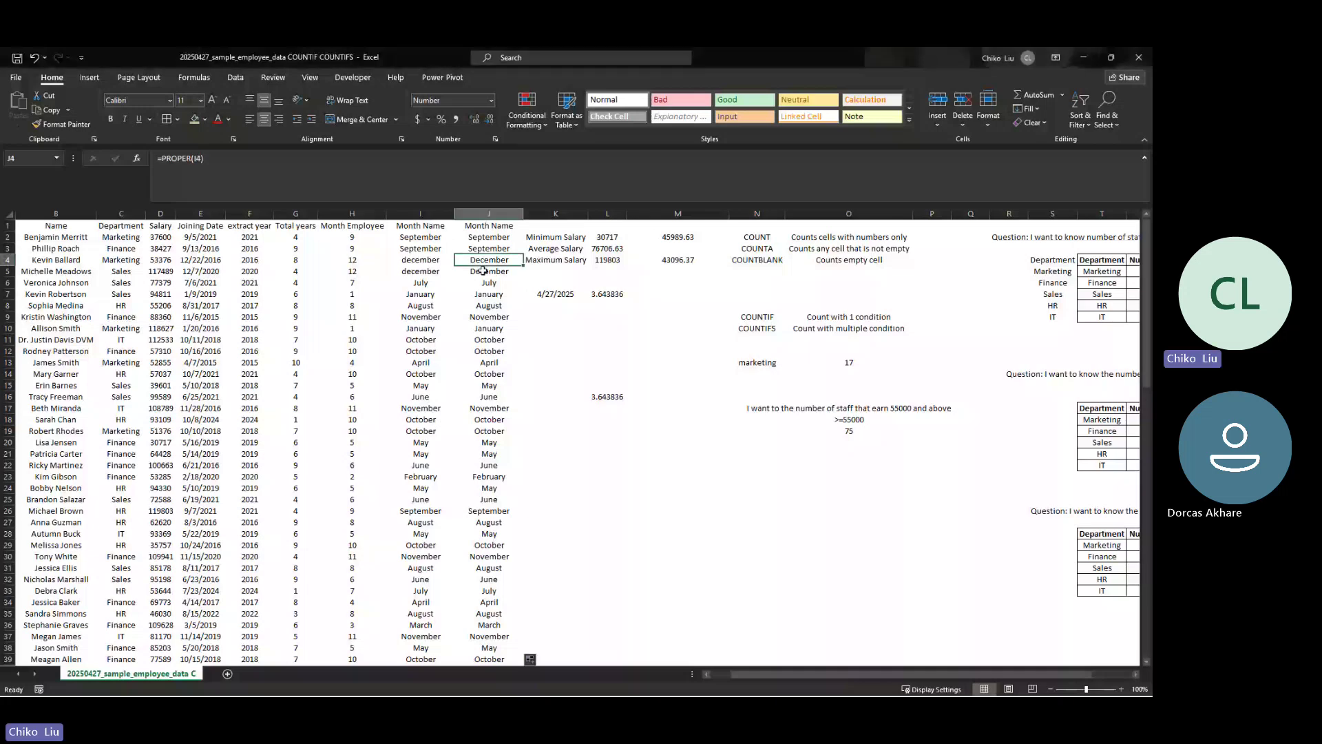
Insert a new column K, convert column J to uppercase with =UPPER(J1) in K1, and fill it down
click(555, 213)
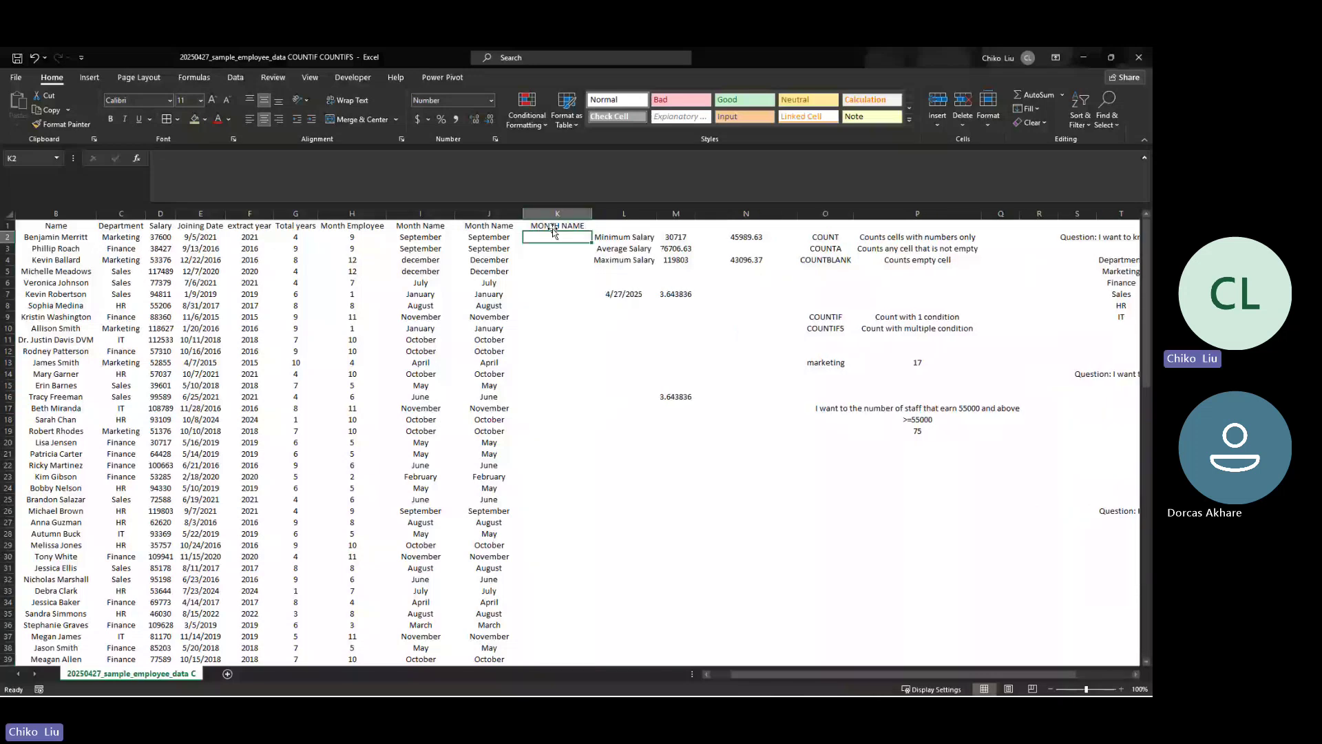
click(574, 226)
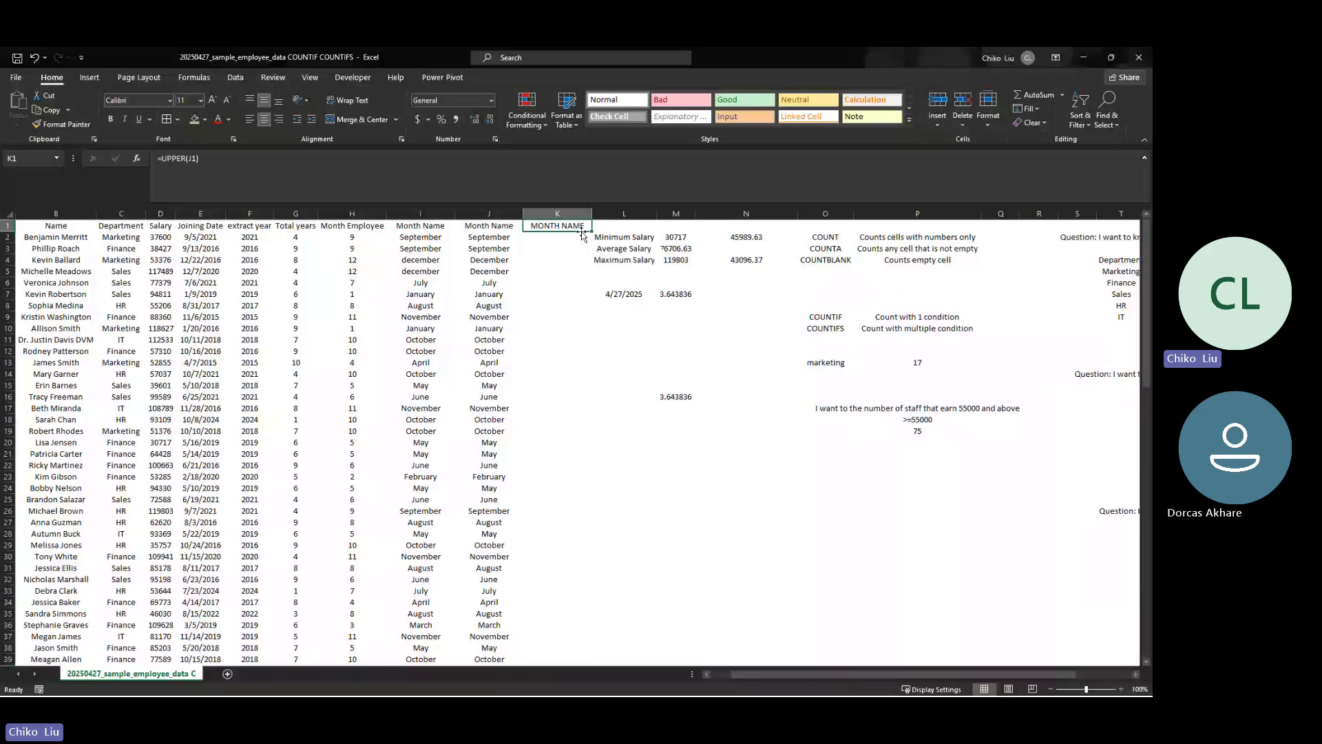
double_click(590, 231)
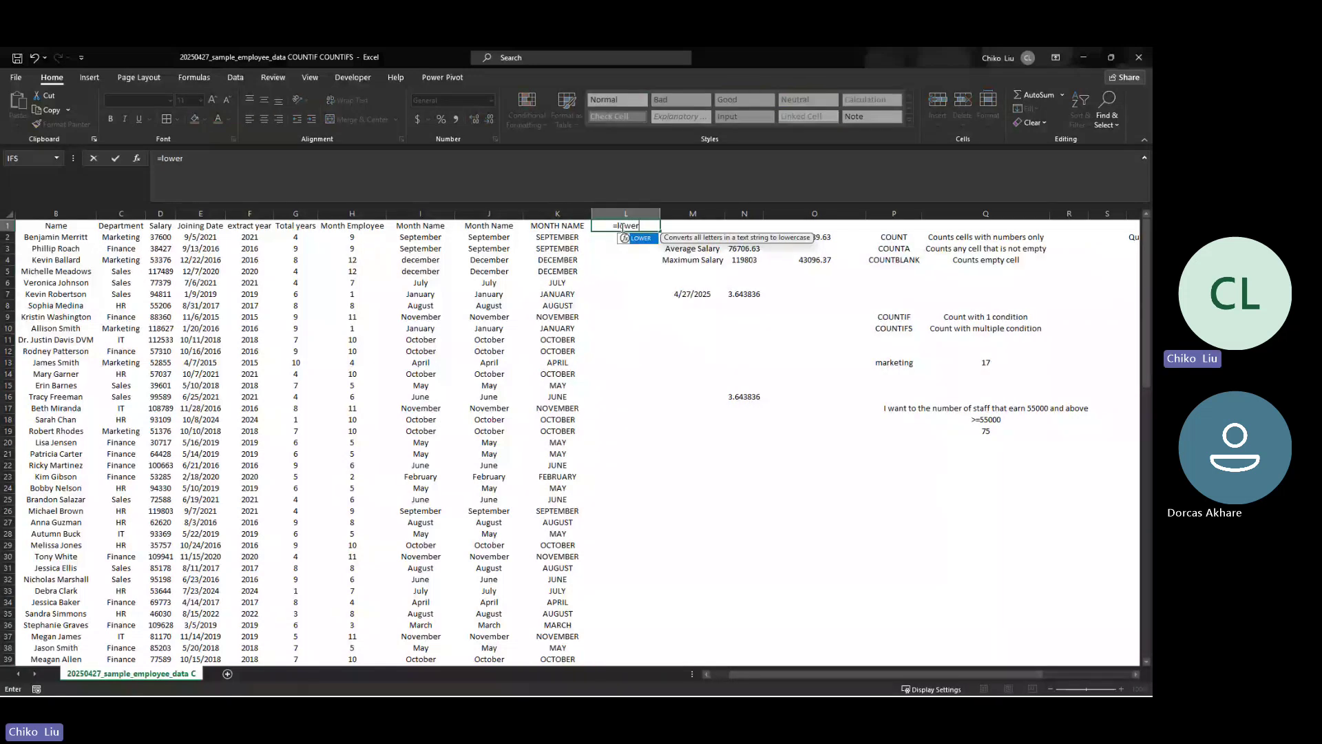
Convert column K to lowercase with =LOWER(K1) in L1 and fill the formula down the column
key(Tab)
key(Left)
key(Left)
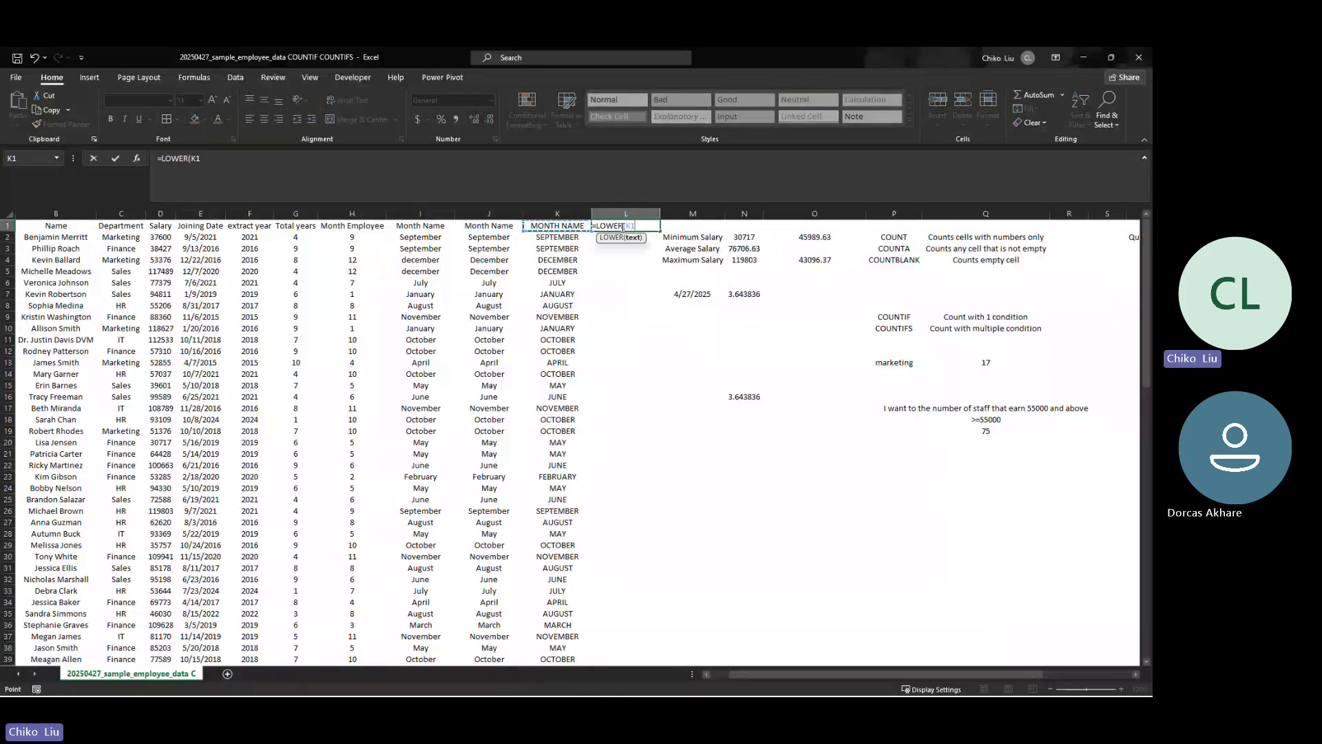
key(Return)
click(621, 228)
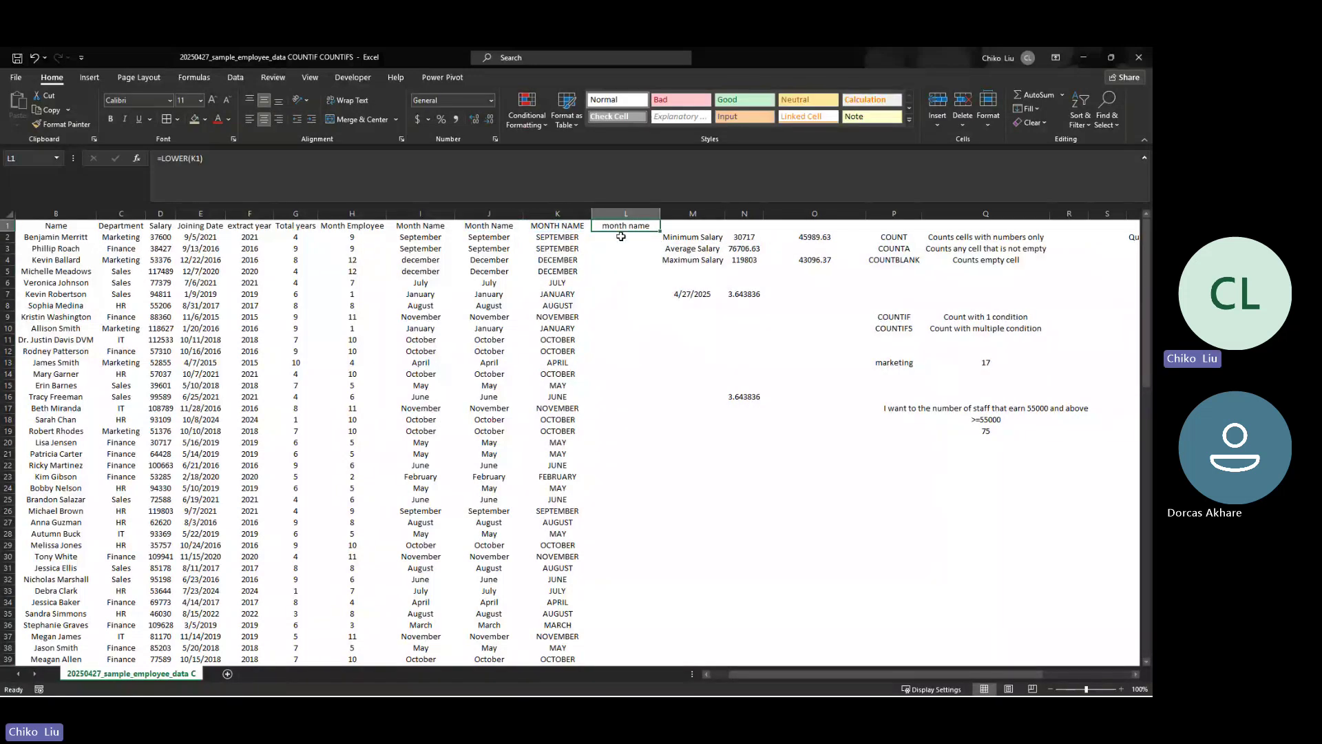
double_click(661, 228)
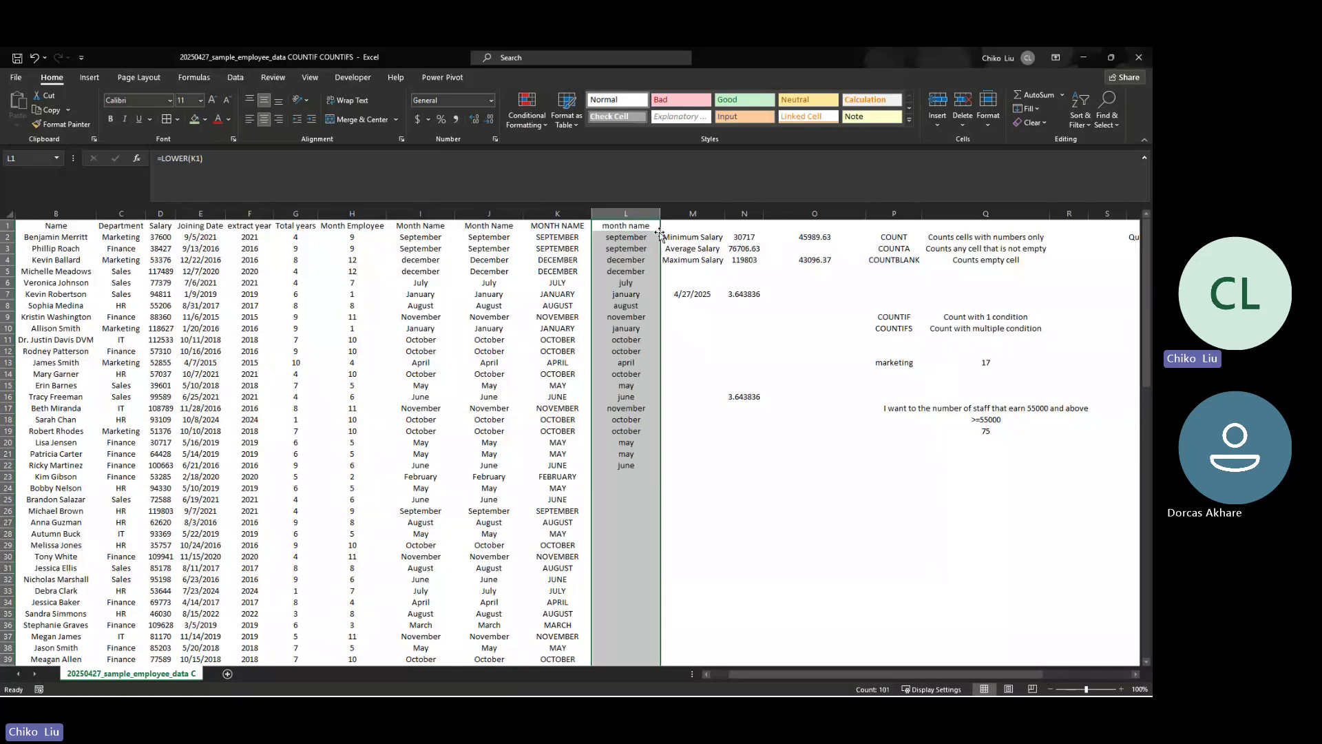
Insert a new column before the salary summary and enter the heading "Month Name" in M1
click(685, 212)
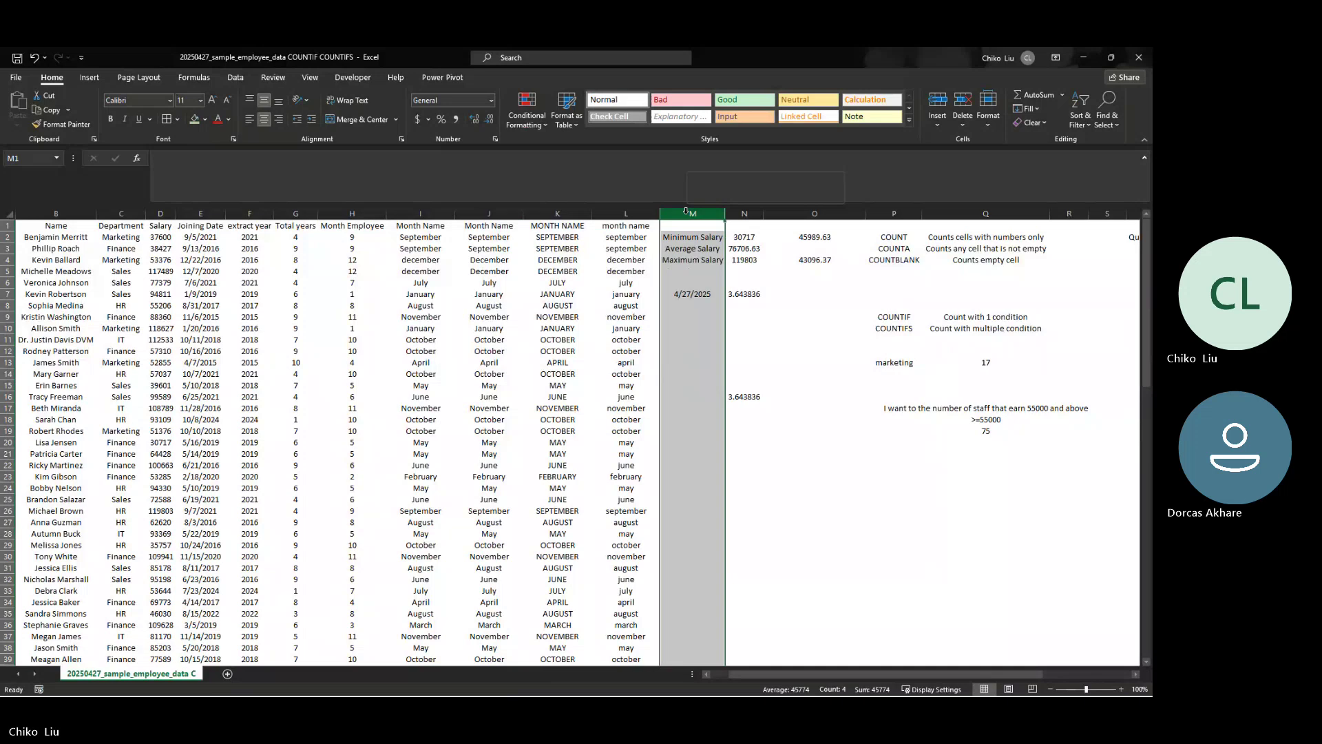
key(ctrl+shift+plus)
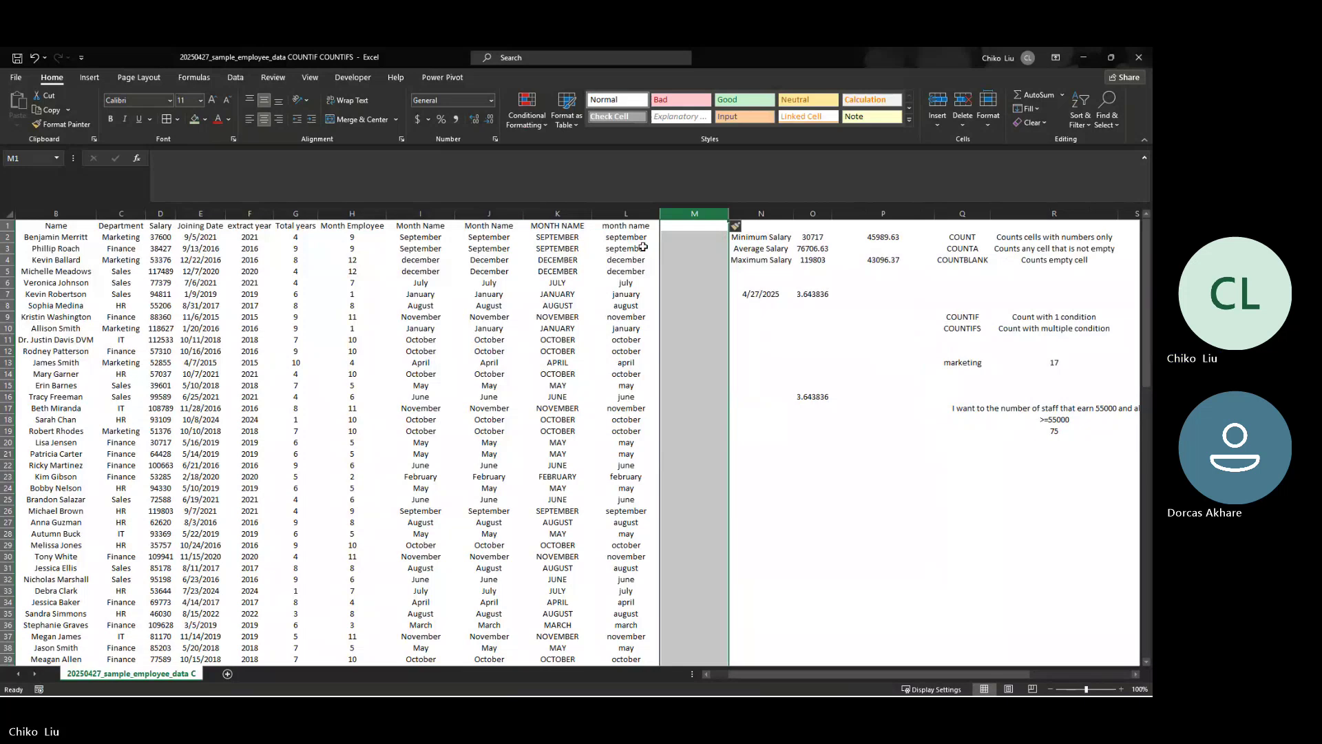
click(688, 226)
text(Month Name)
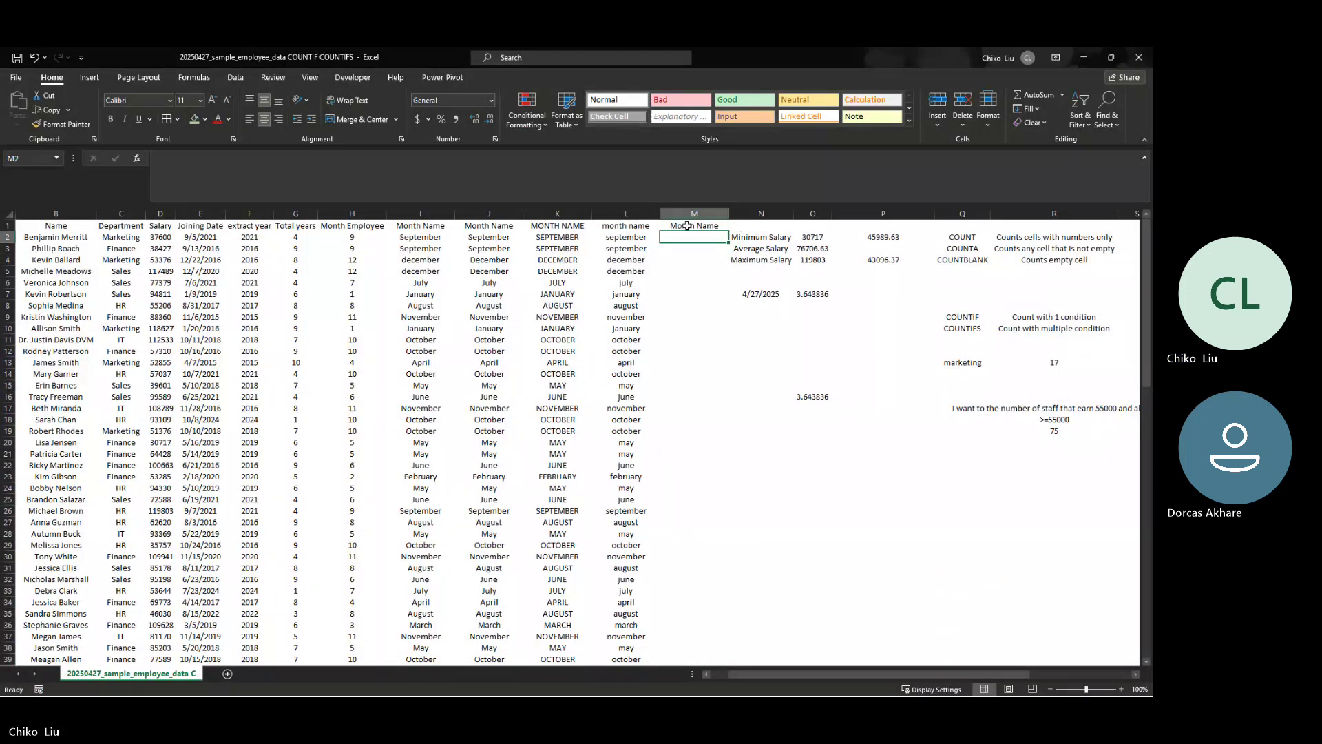
Use Flash Fill to abbreviate months in column M from samples Sept, Sep and Dec, and enter Jan in M10
key(Return)
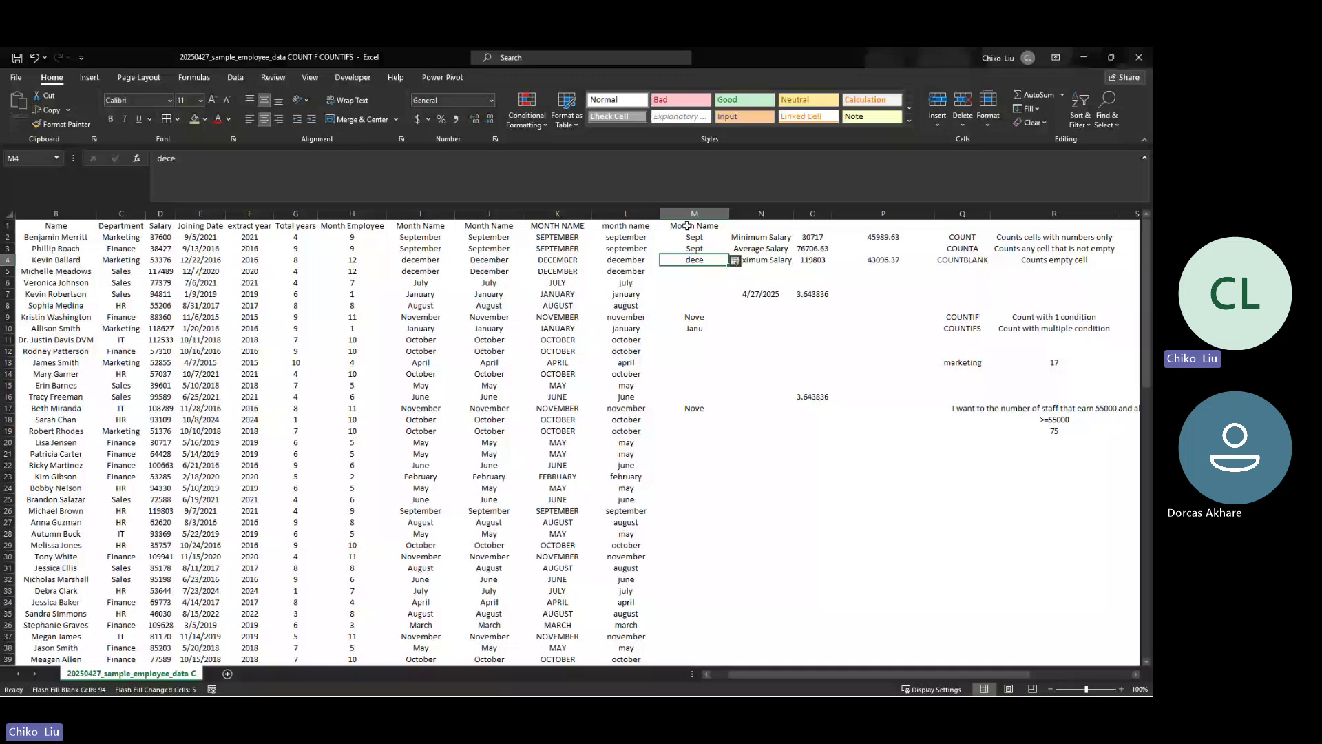
text(Jan)
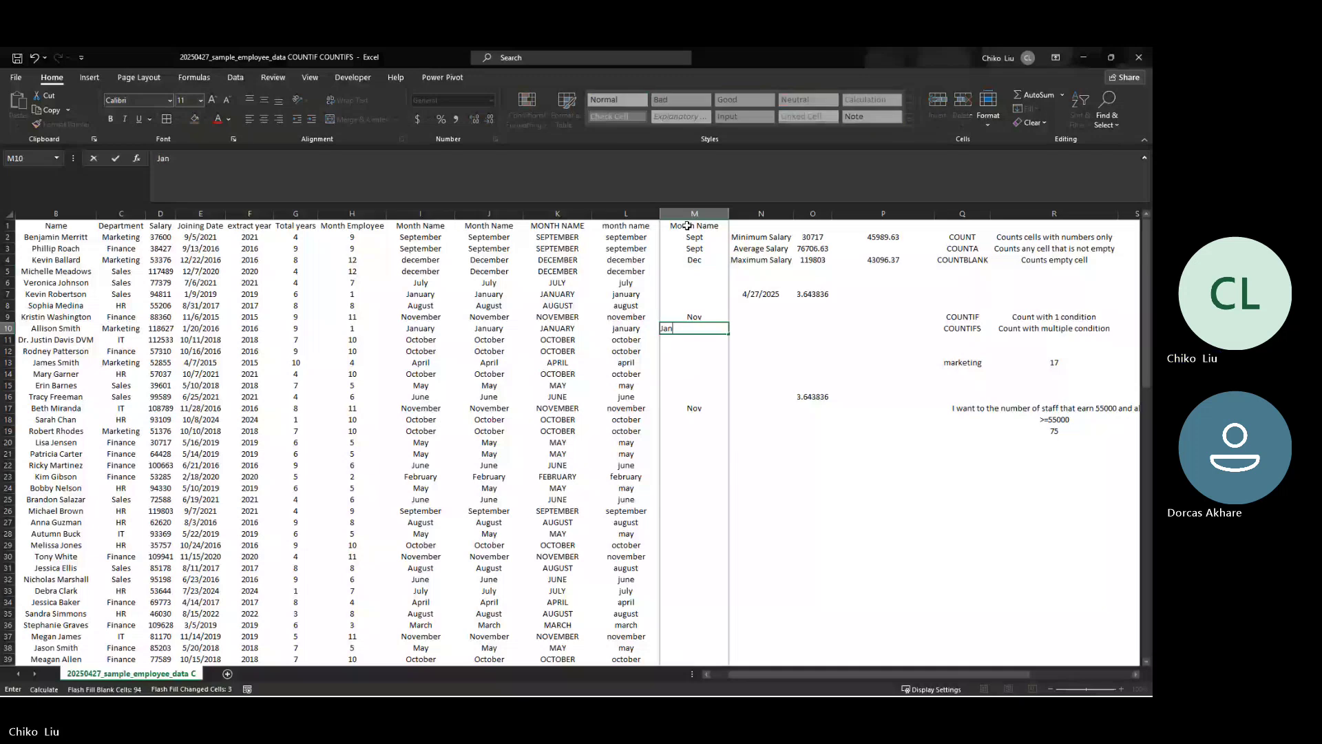
key(Return)
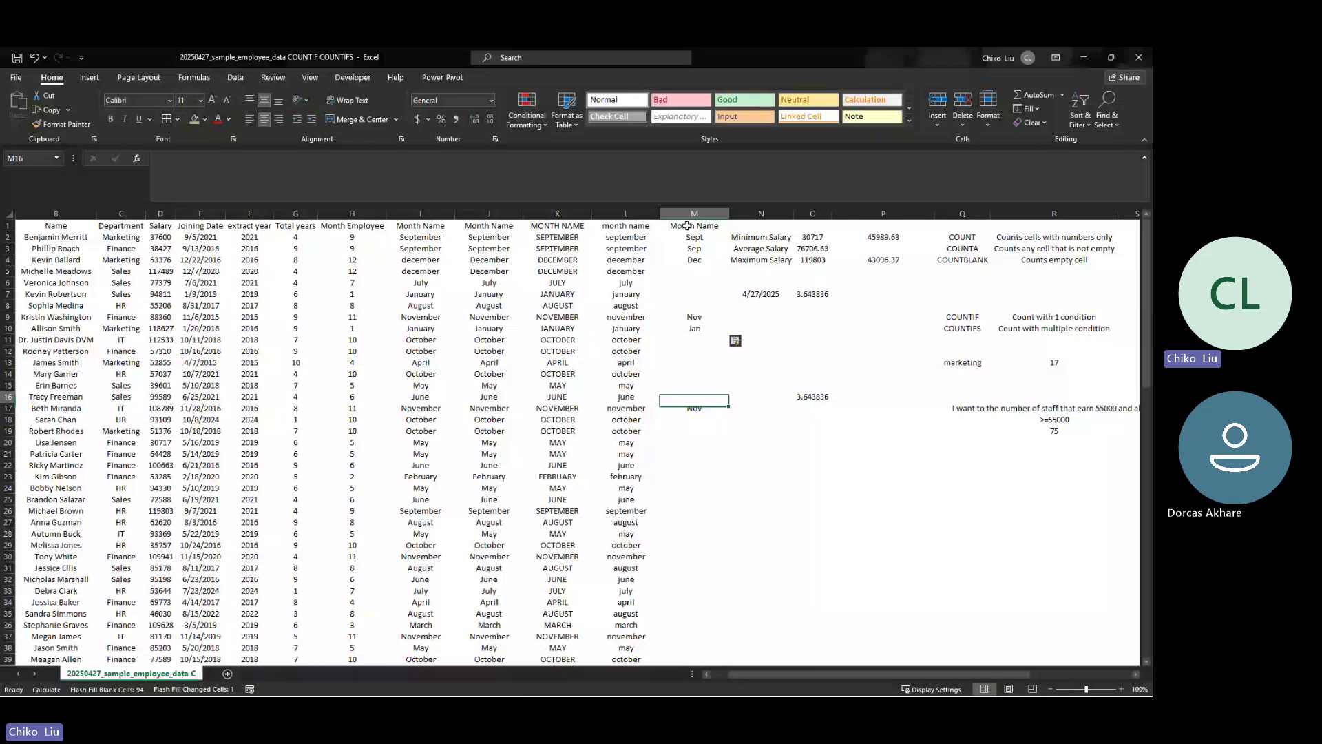
Enter the abbreviated month names Oct, May and Jun in cells M14, M15 and M16
key(Down)
key(Down)
key(Down)
key(Down)
key(Down)
key(Up)
key(Up)
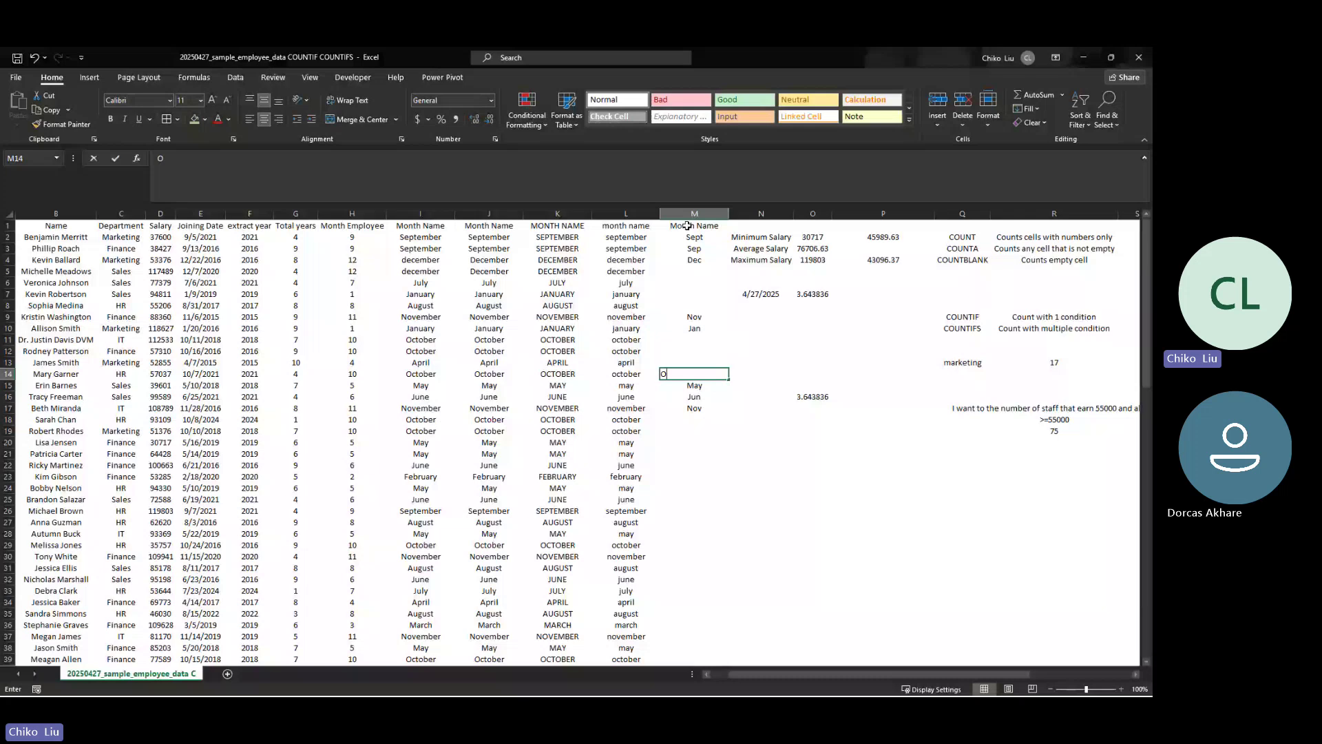
text(Oc)
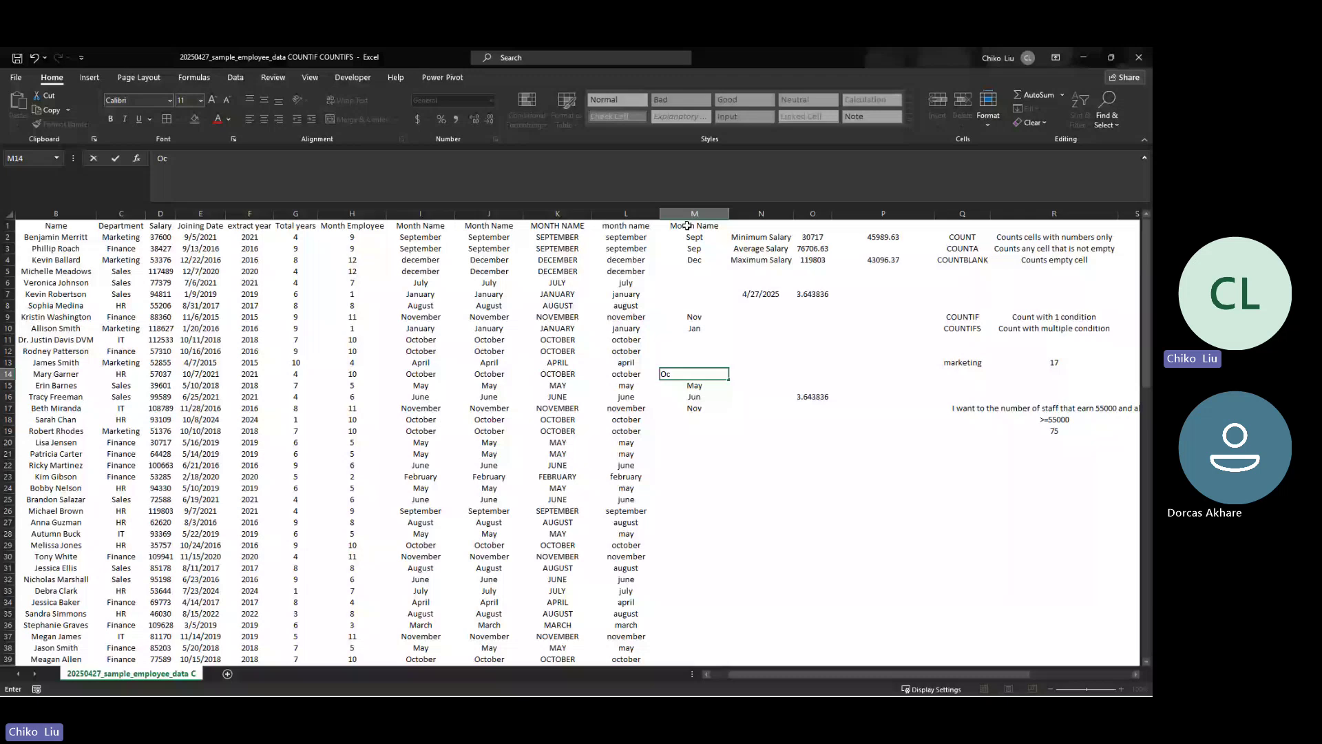
text(t)
key(Return)
key(Return)
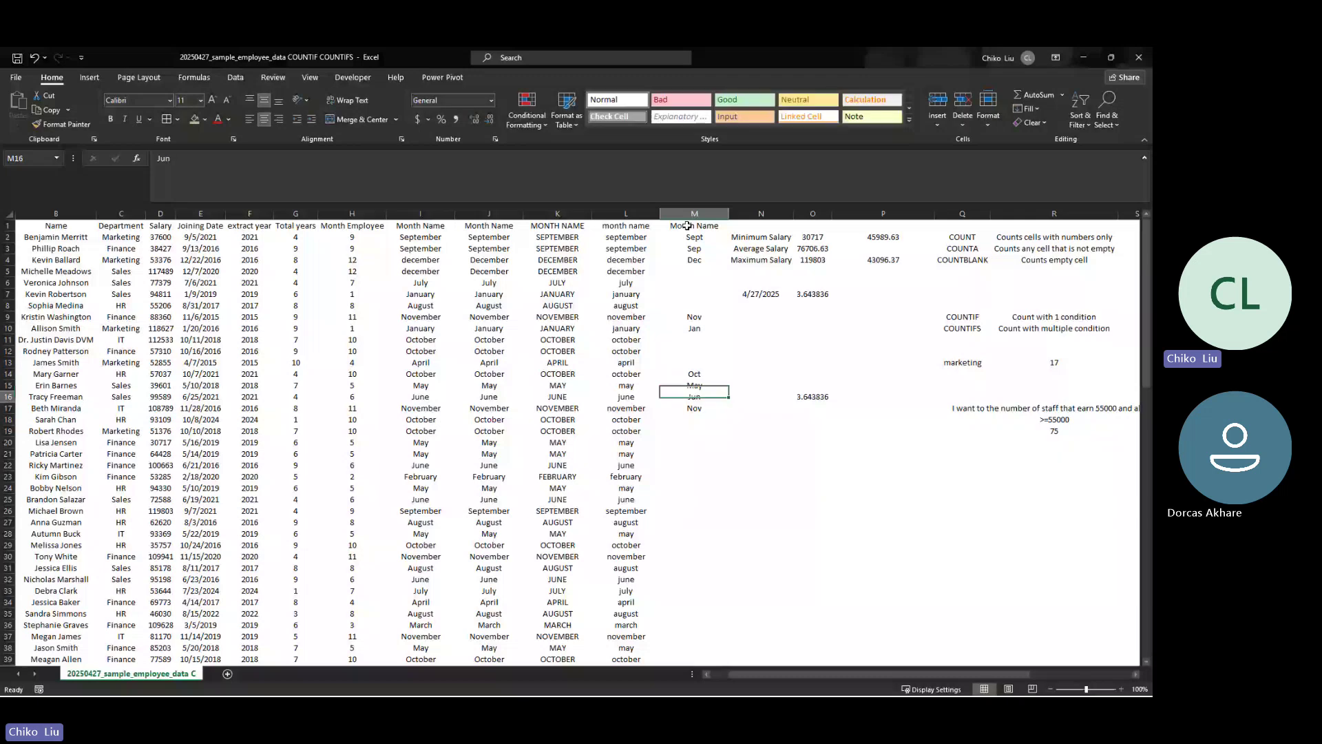
key(Return)
key(Return)
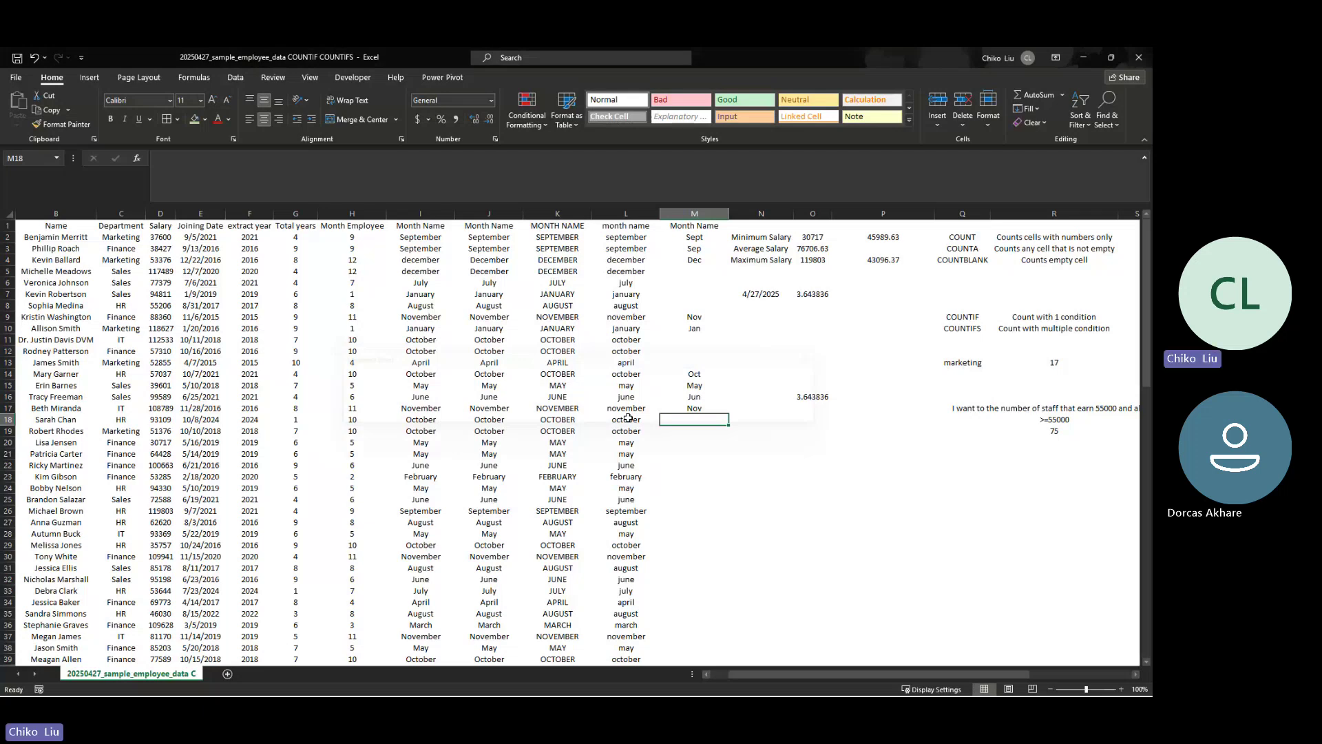
key(ctrl+z)
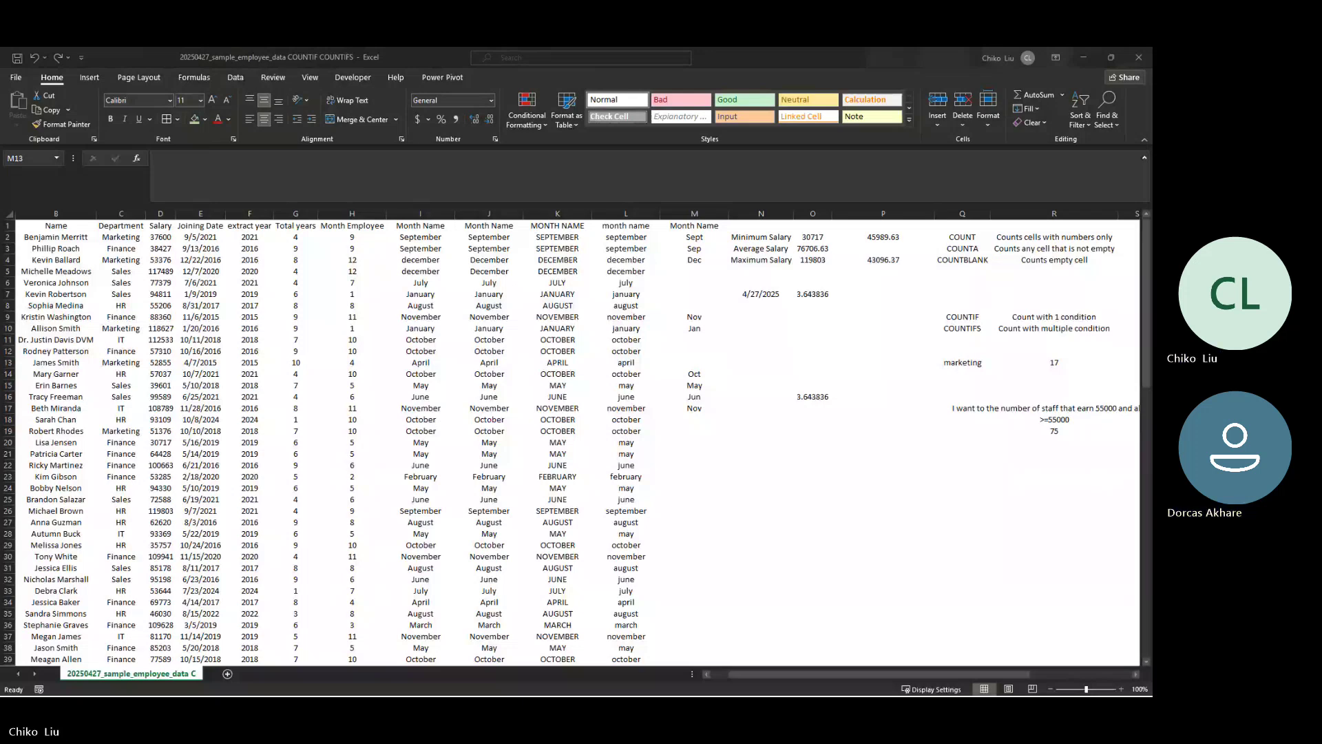
Compare the IFS month names in column I with the PROPER formulas in column J
click(489, 248)
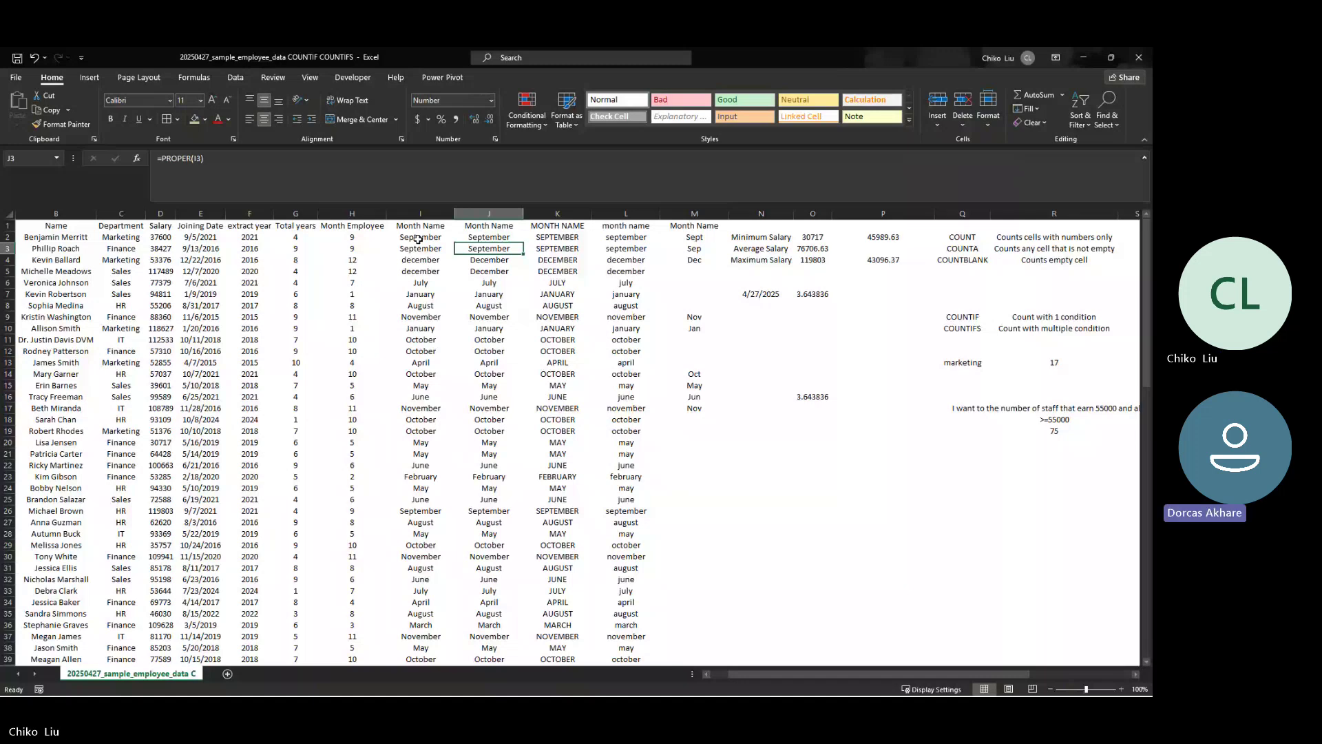
click(418, 240)
key(Right)
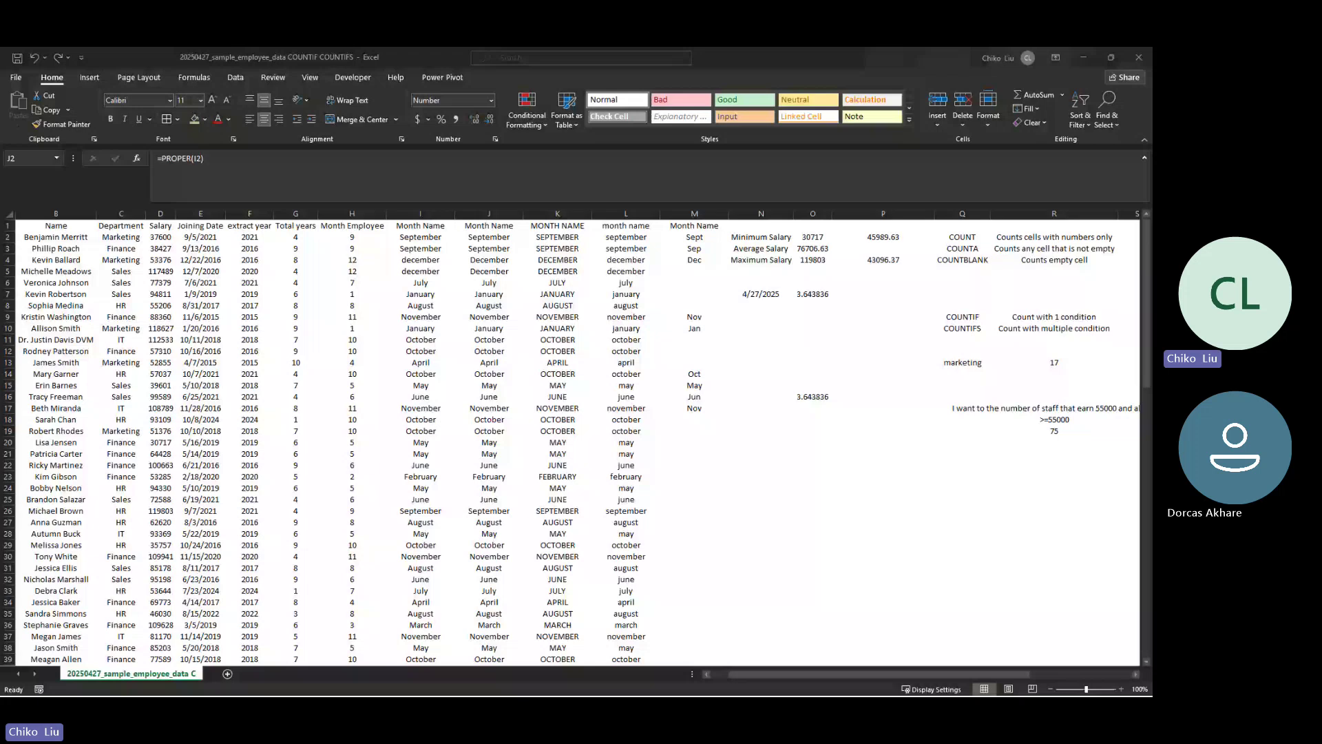
click(622, 340)
click(504, 247)
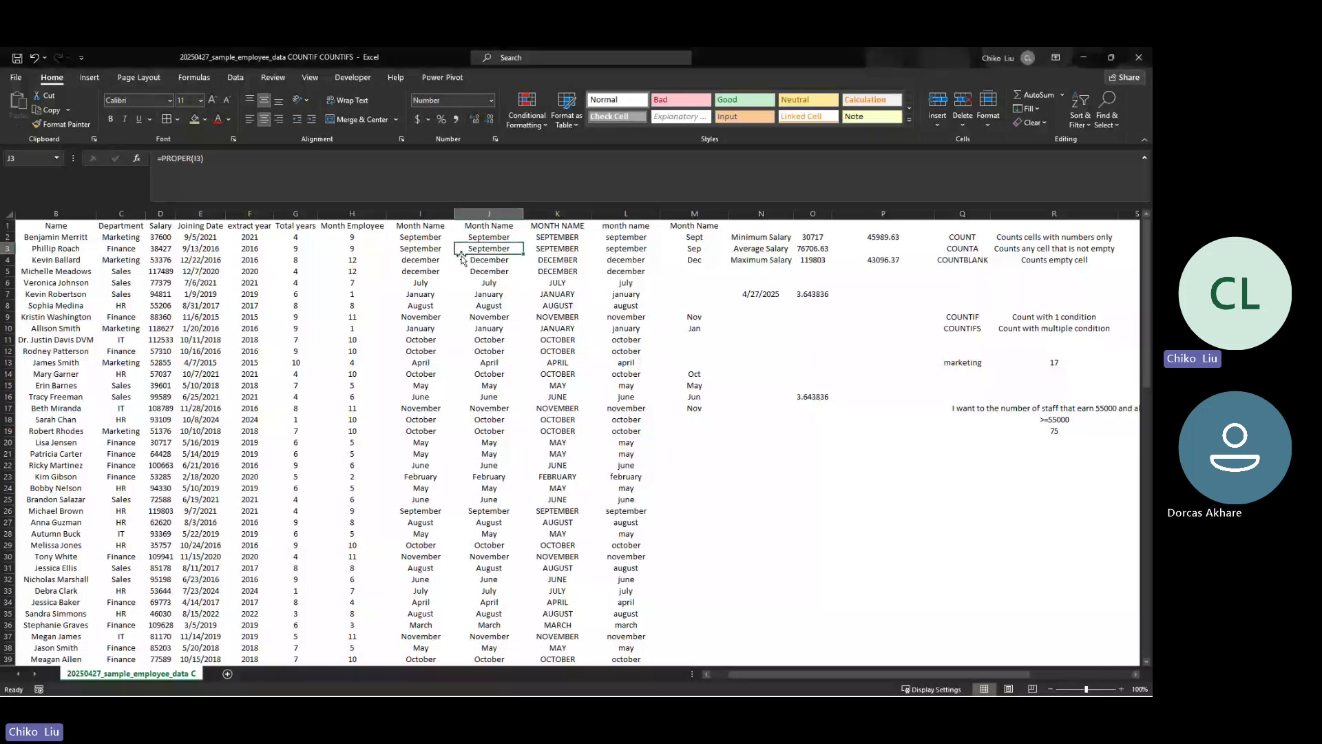
click(421, 242)
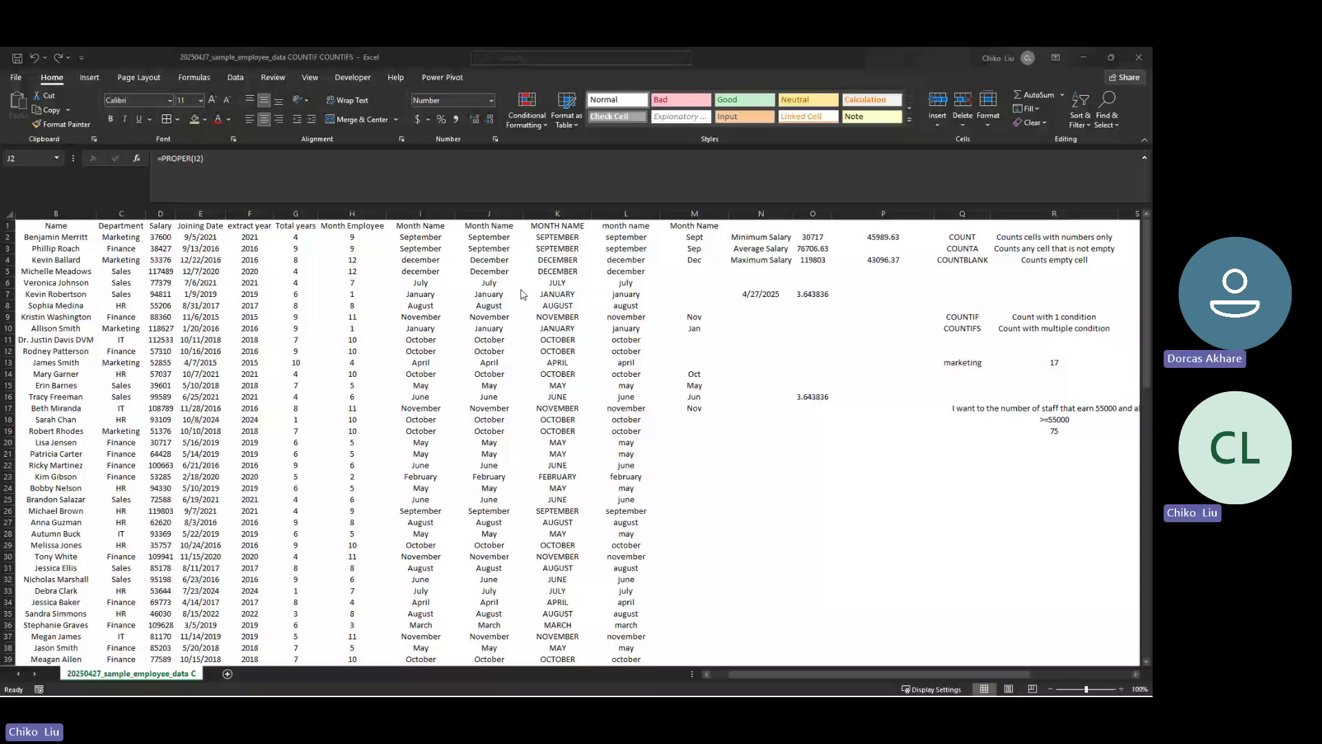
Review the YEAR formula in F2, the IFS formula in I7, and the UPPER and LOWER formulas in columns K and L
click(249, 236)
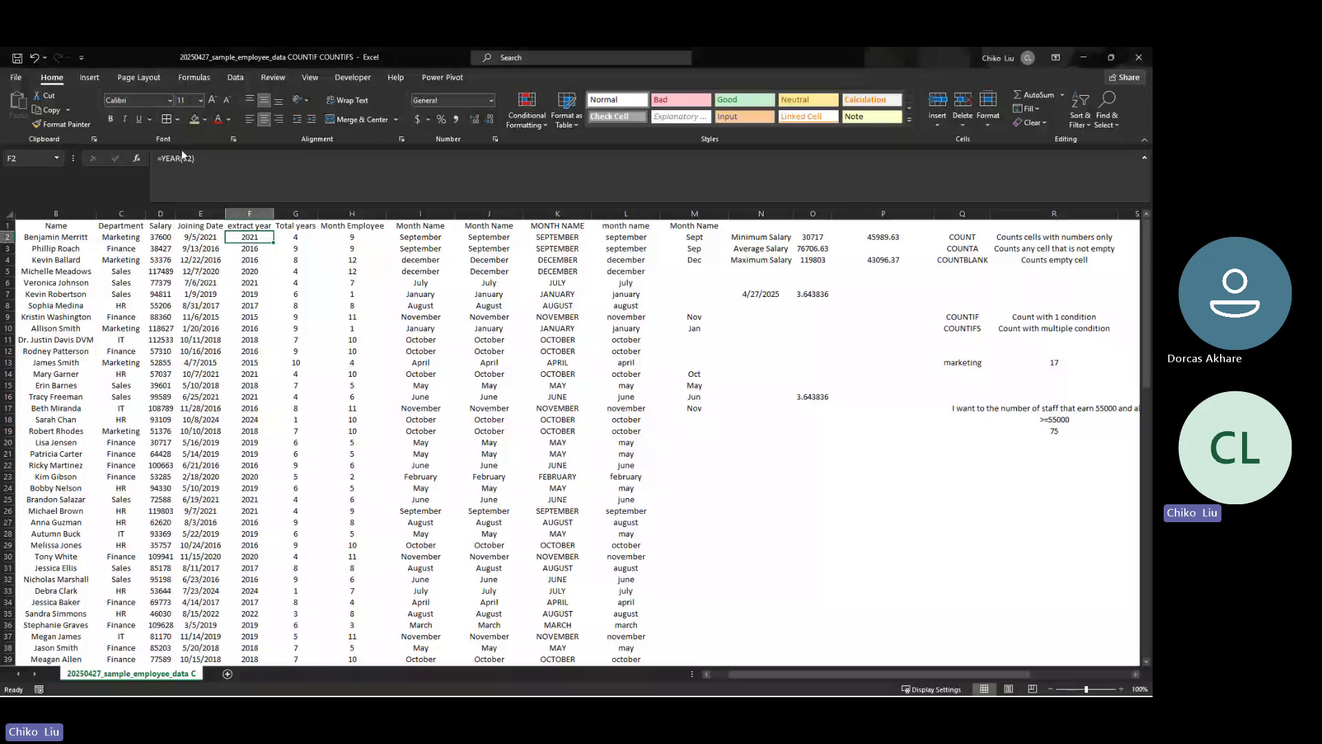
click(619, 238)
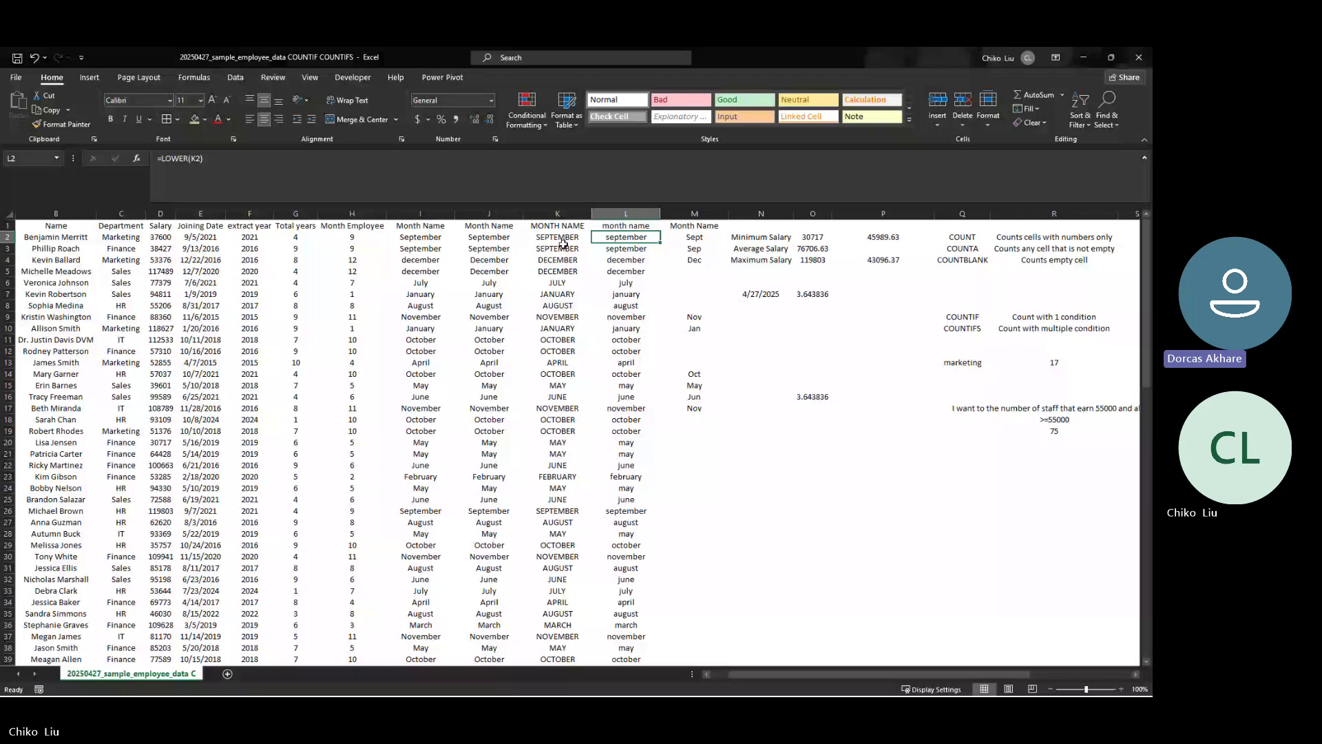
click(421, 293)
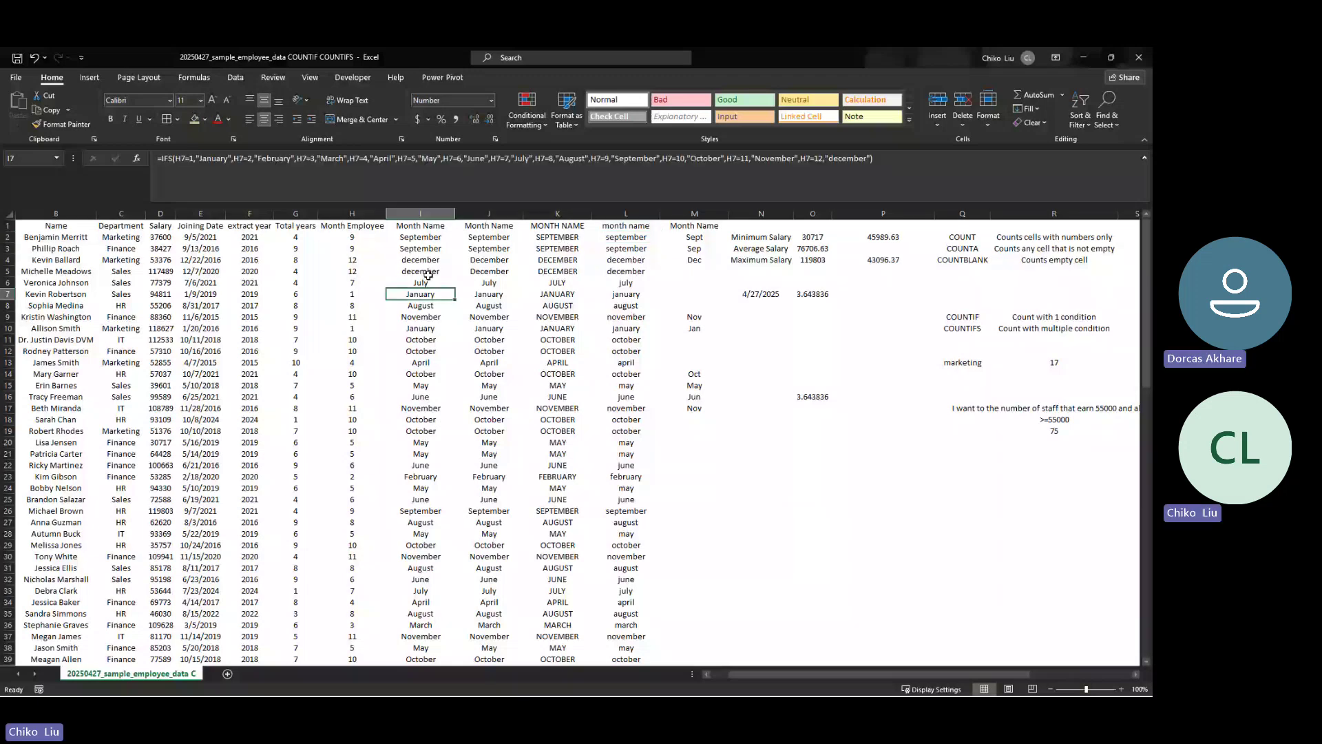
click(624, 270)
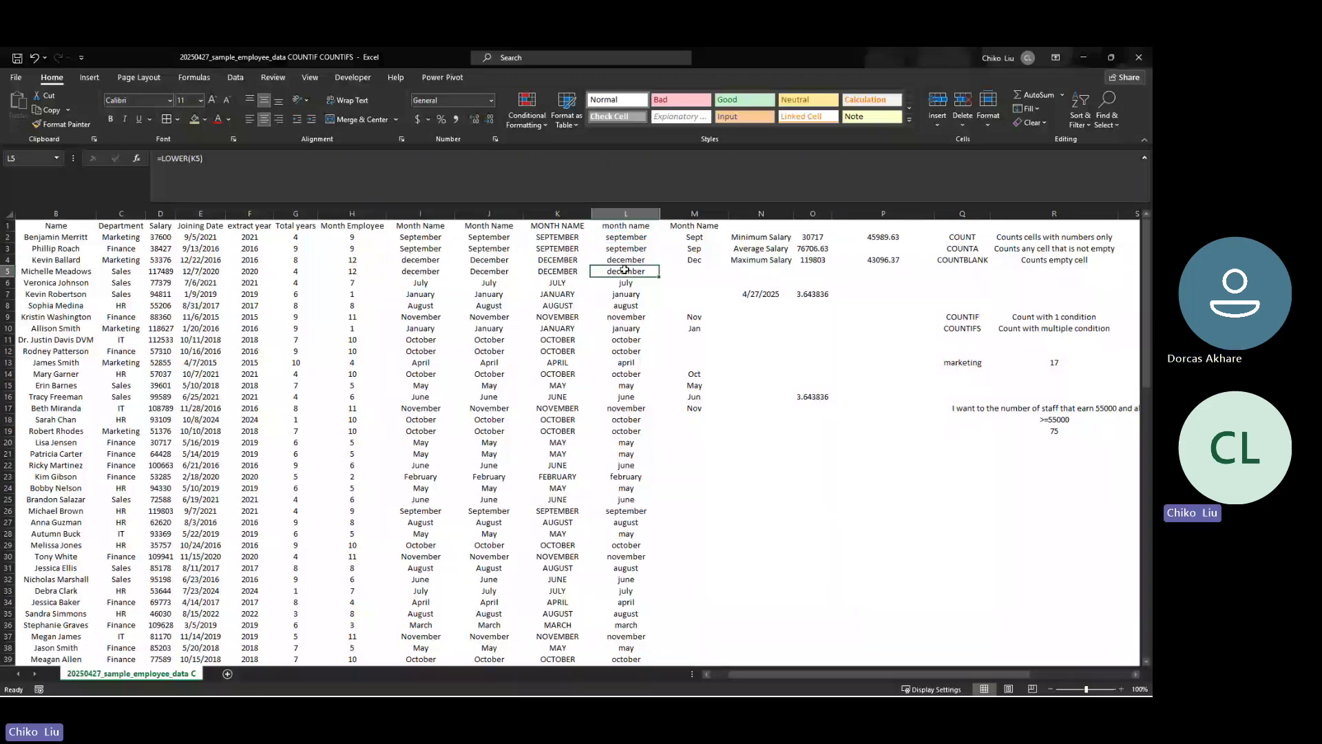
click(587, 248)
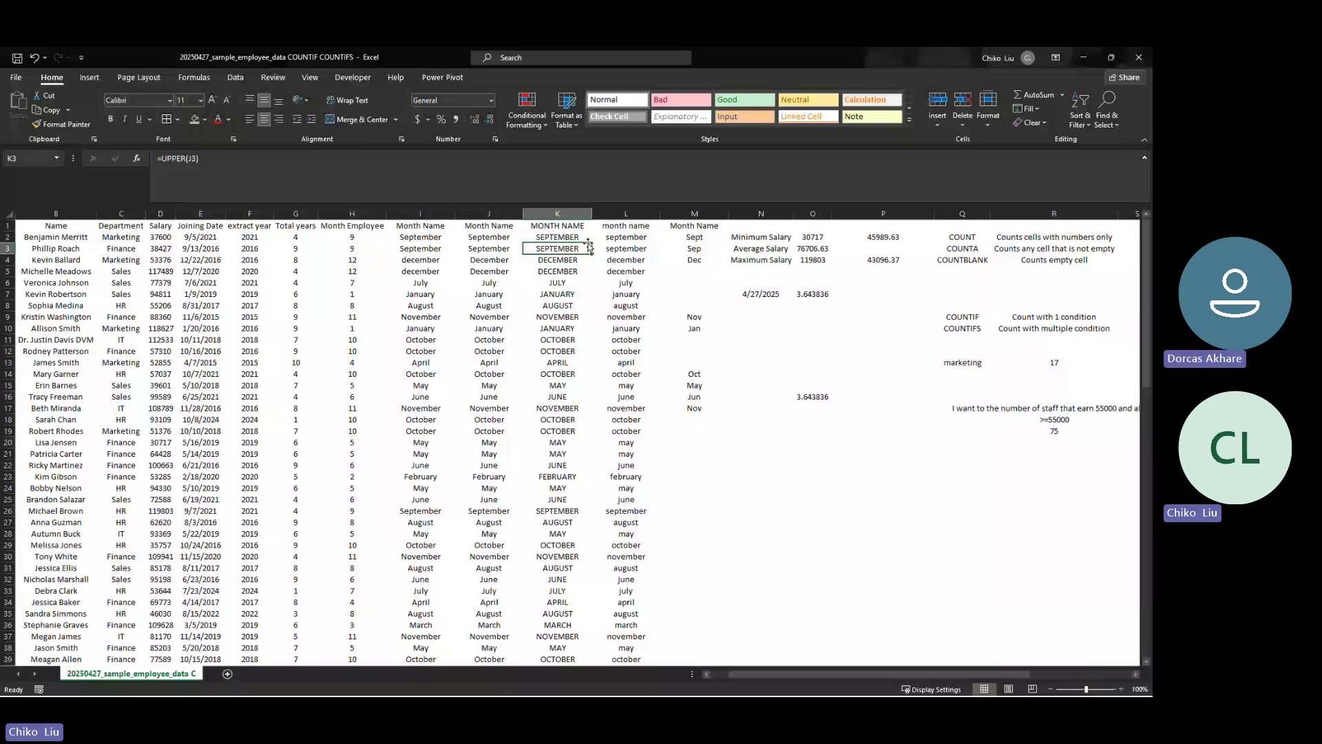
click(604, 351)
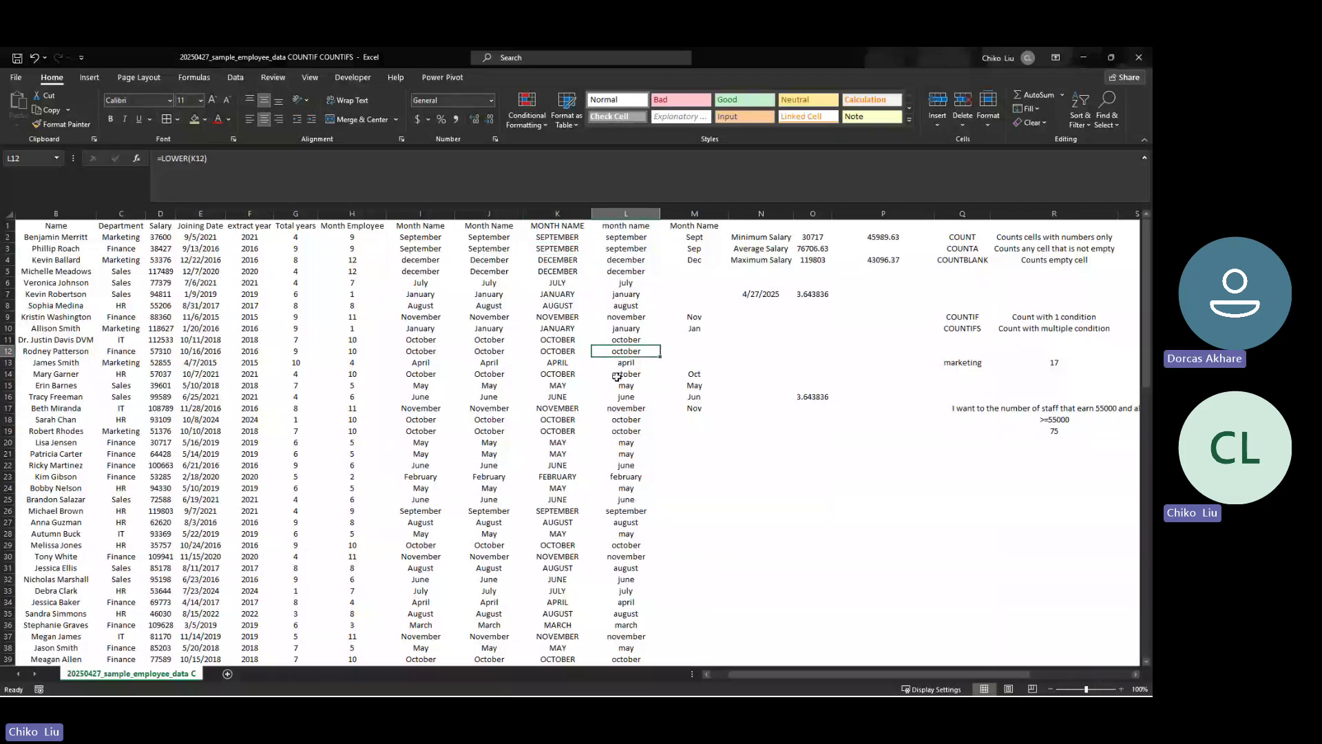
click(542, 270)
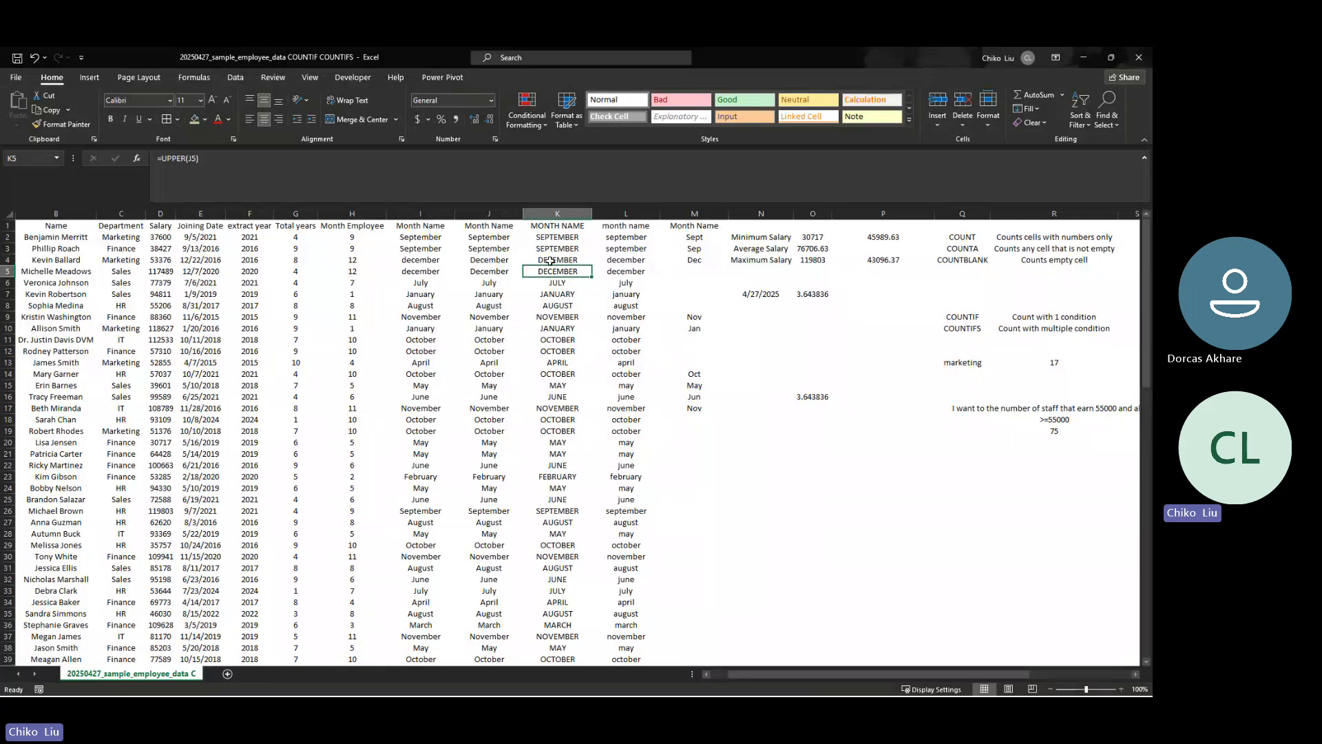
click(551, 260)
click(555, 249)
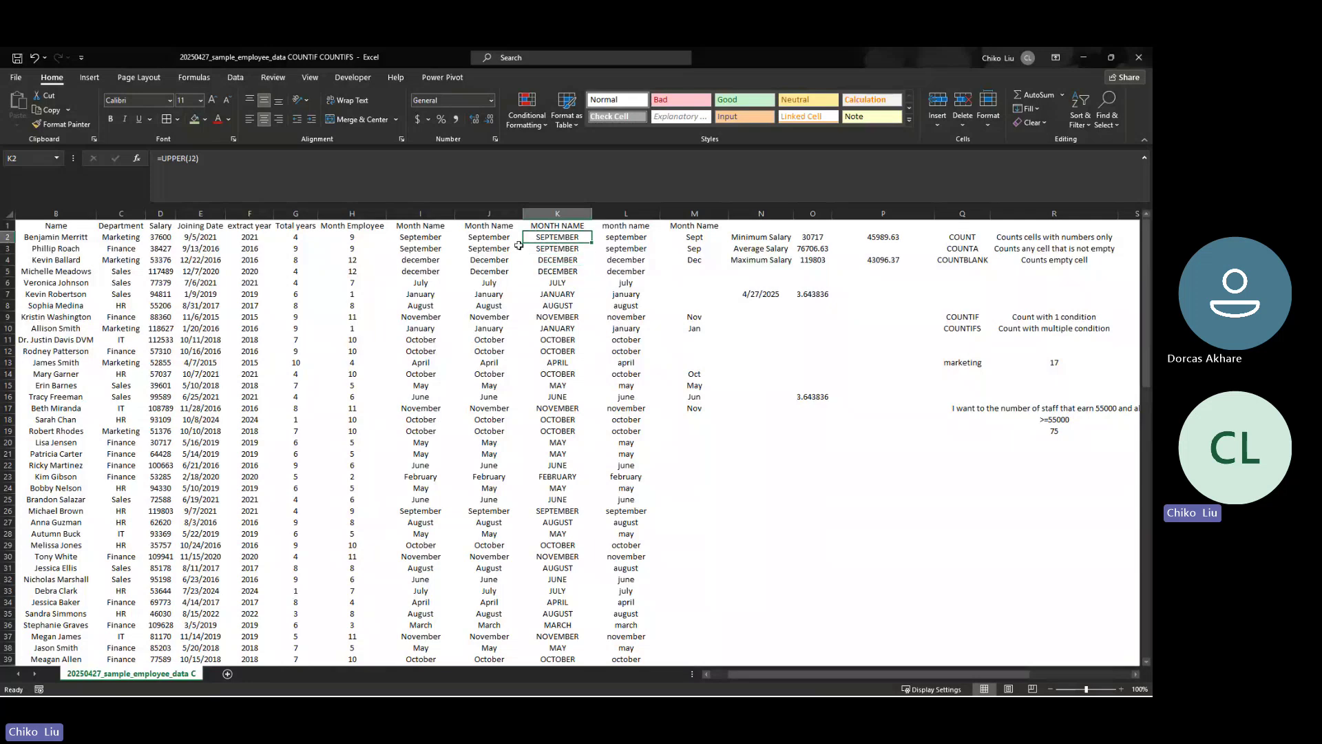
Examine how the PROPER, UPPER and LOWER formulas in columns J, K and L reference the preceding column
click(484, 249)
click(496, 282)
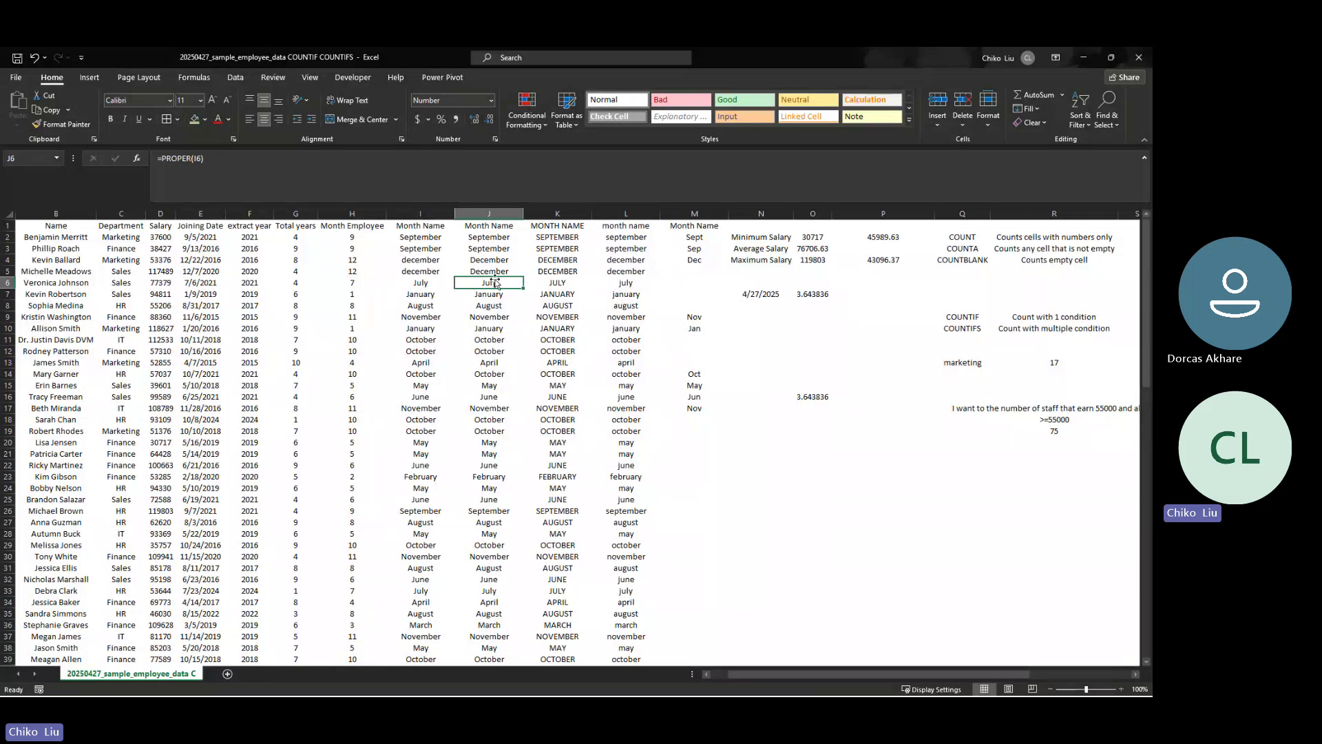
click(496, 305)
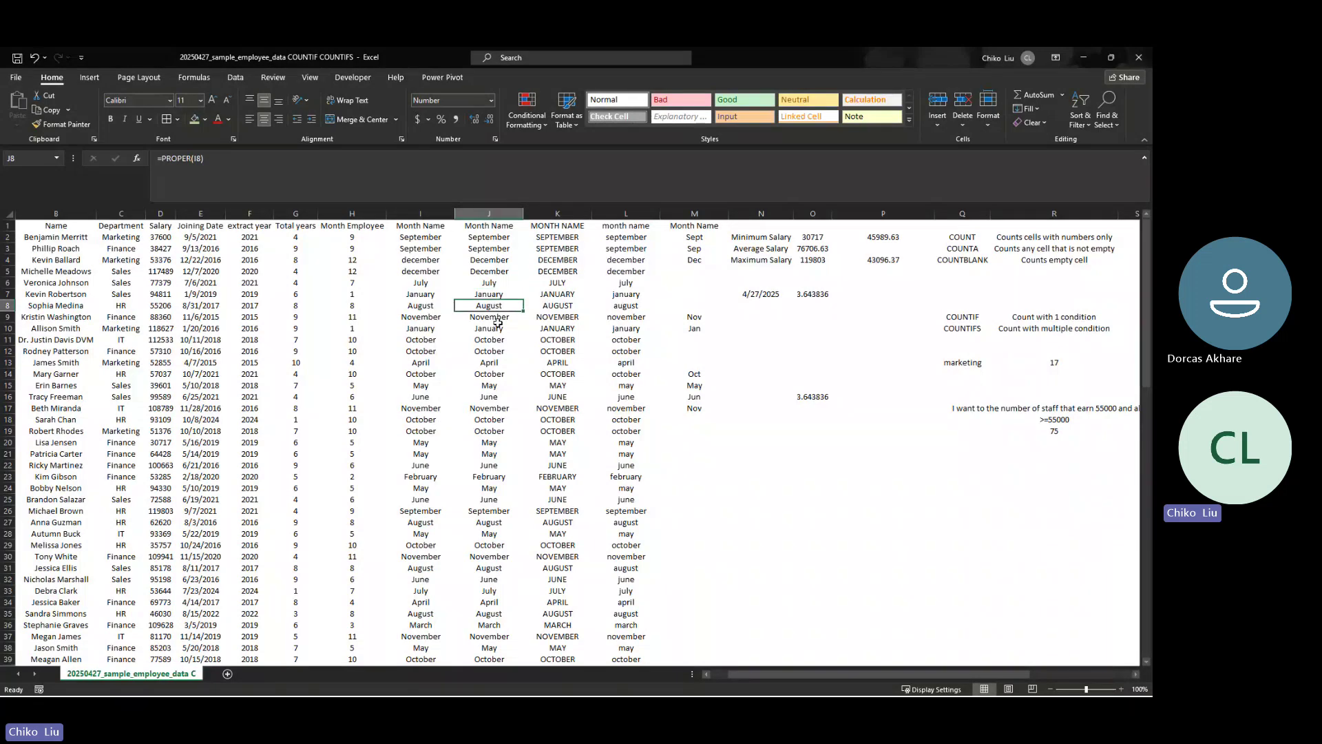
click(493, 374)
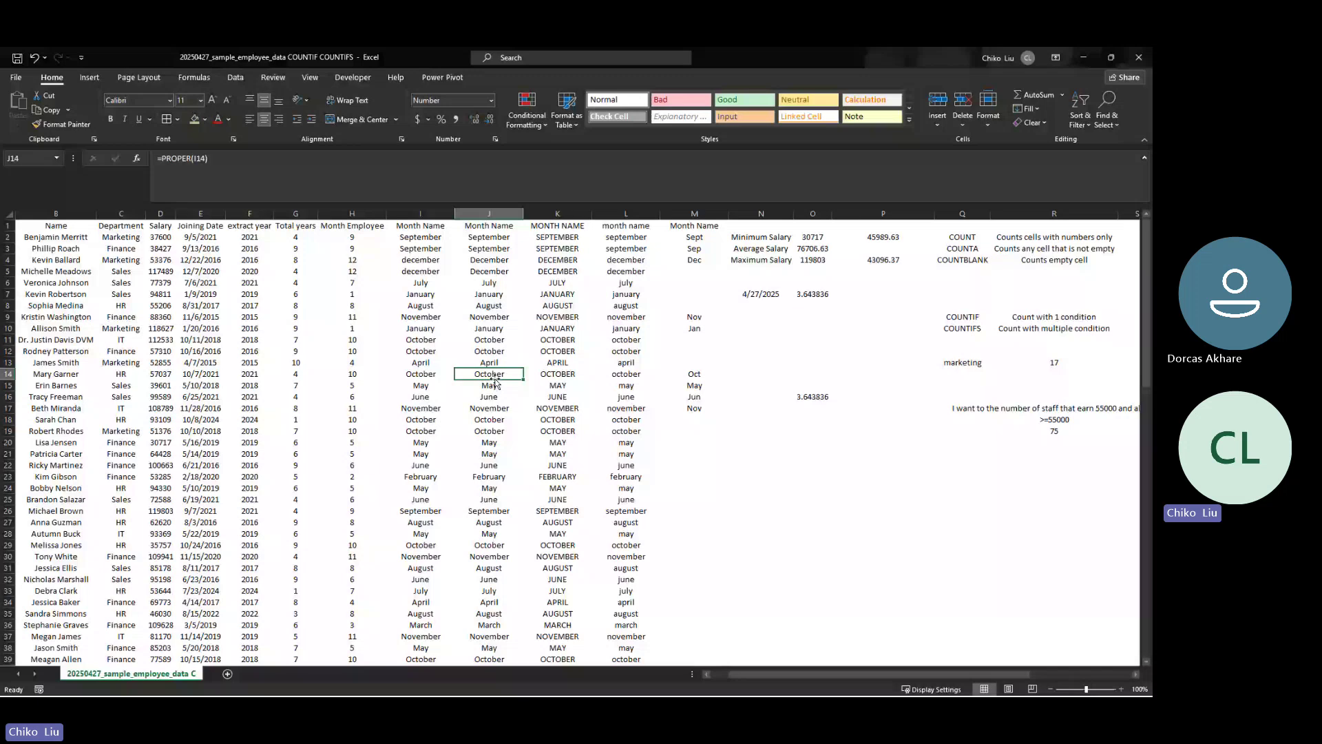
click(555, 272)
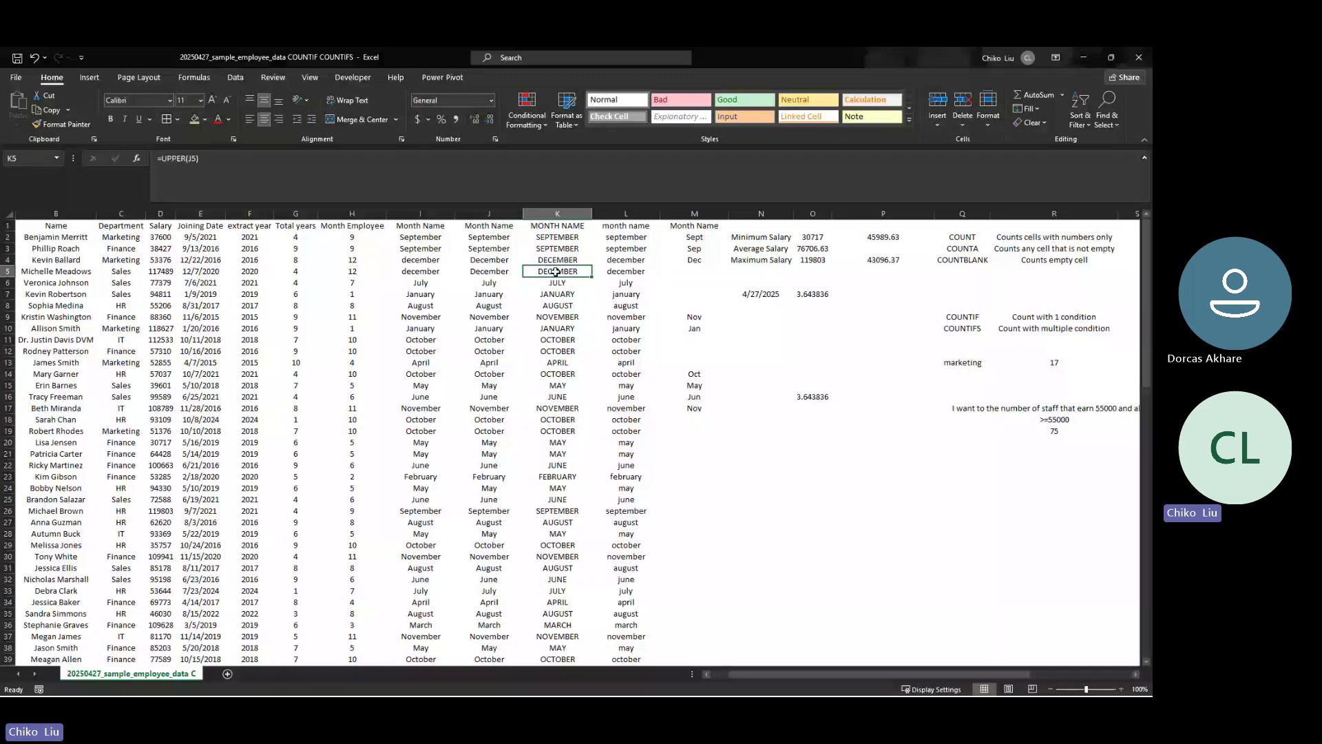
click(561, 260)
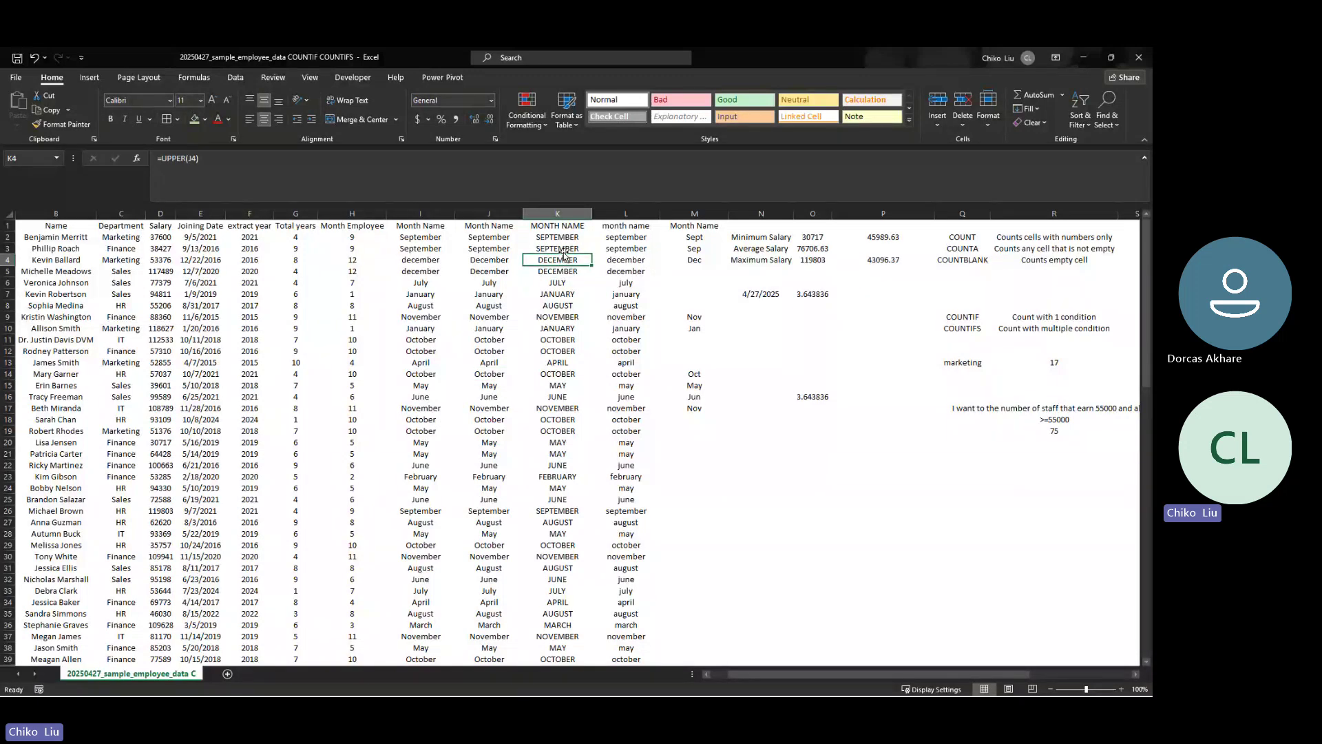
click(563, 250)
click(564, 236)
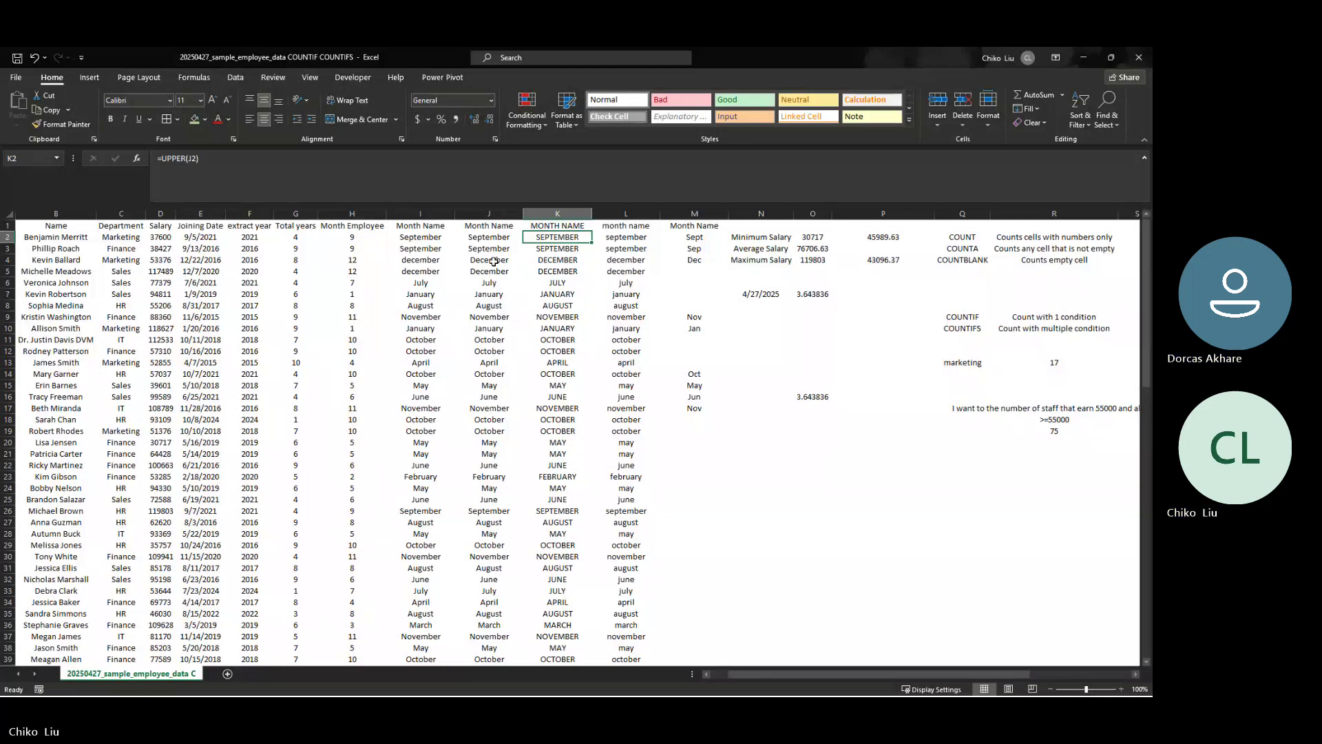
click(539, 282)
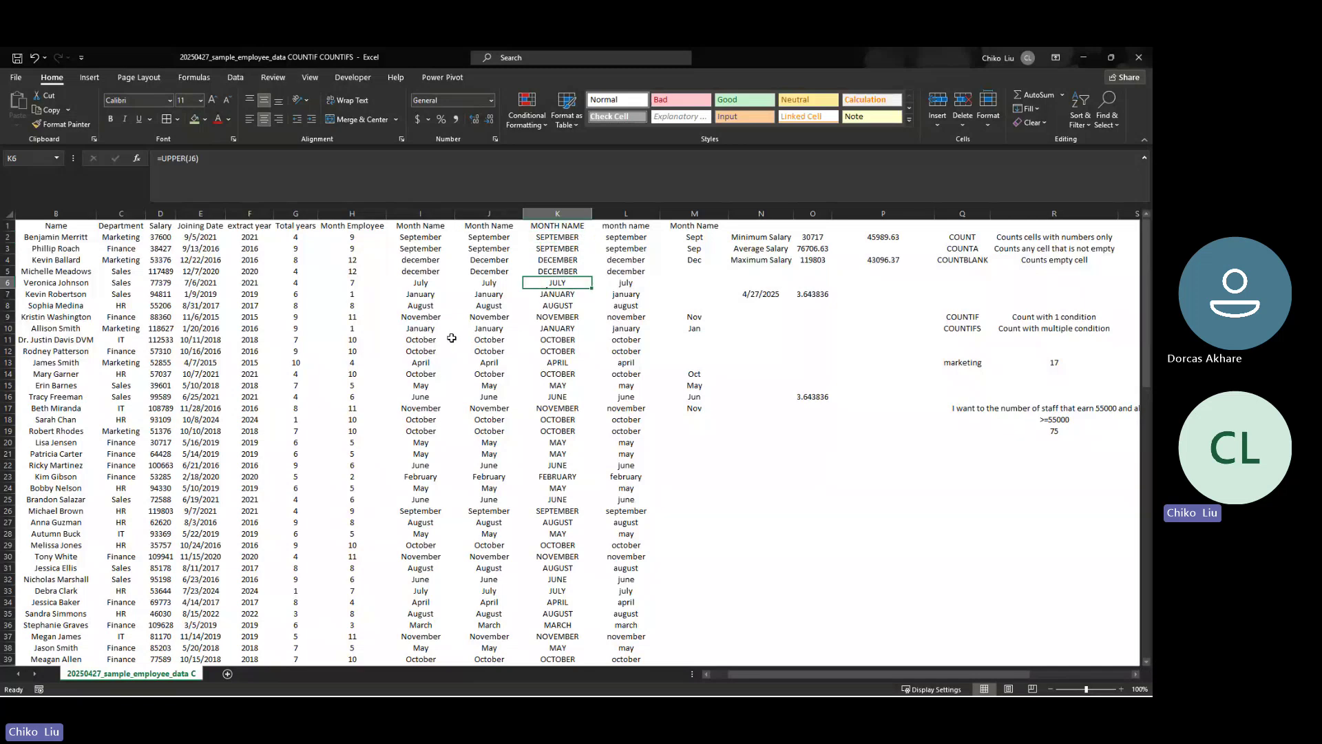
click(488, 385)
click(579, 382)
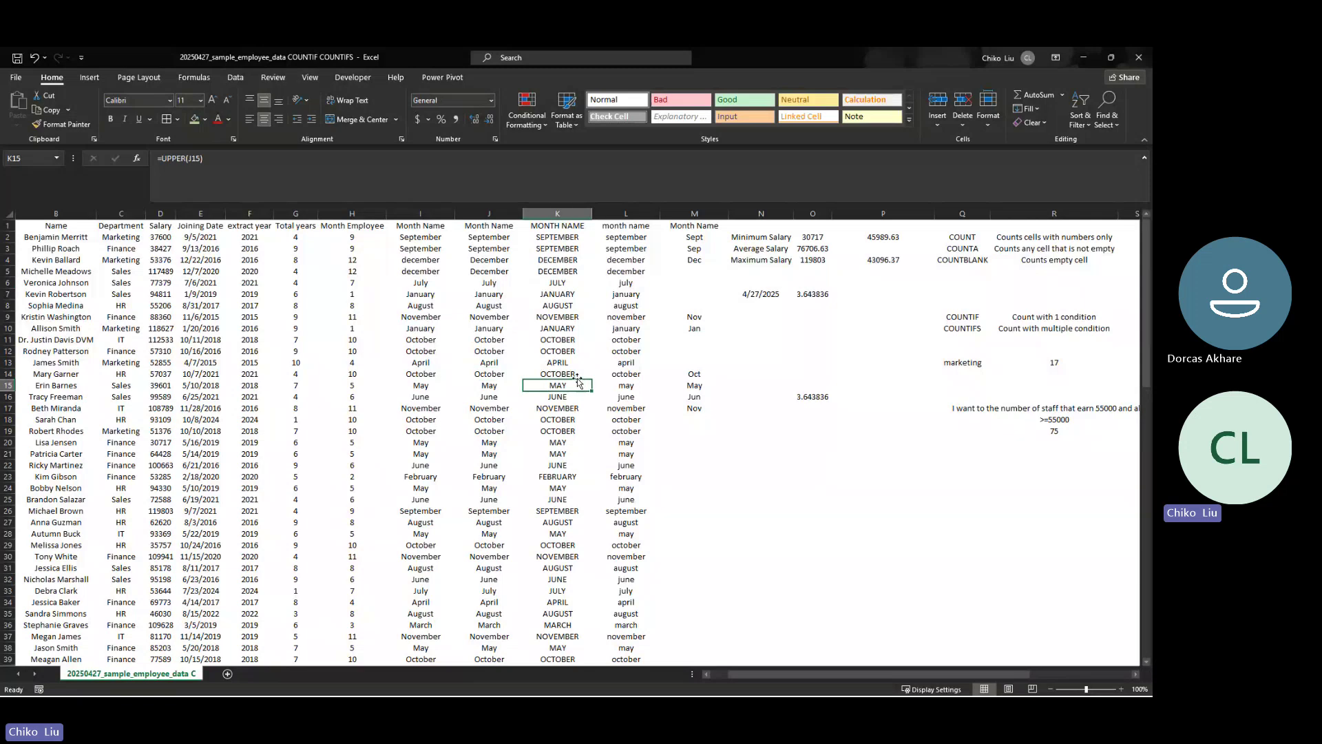
click(610, 340)
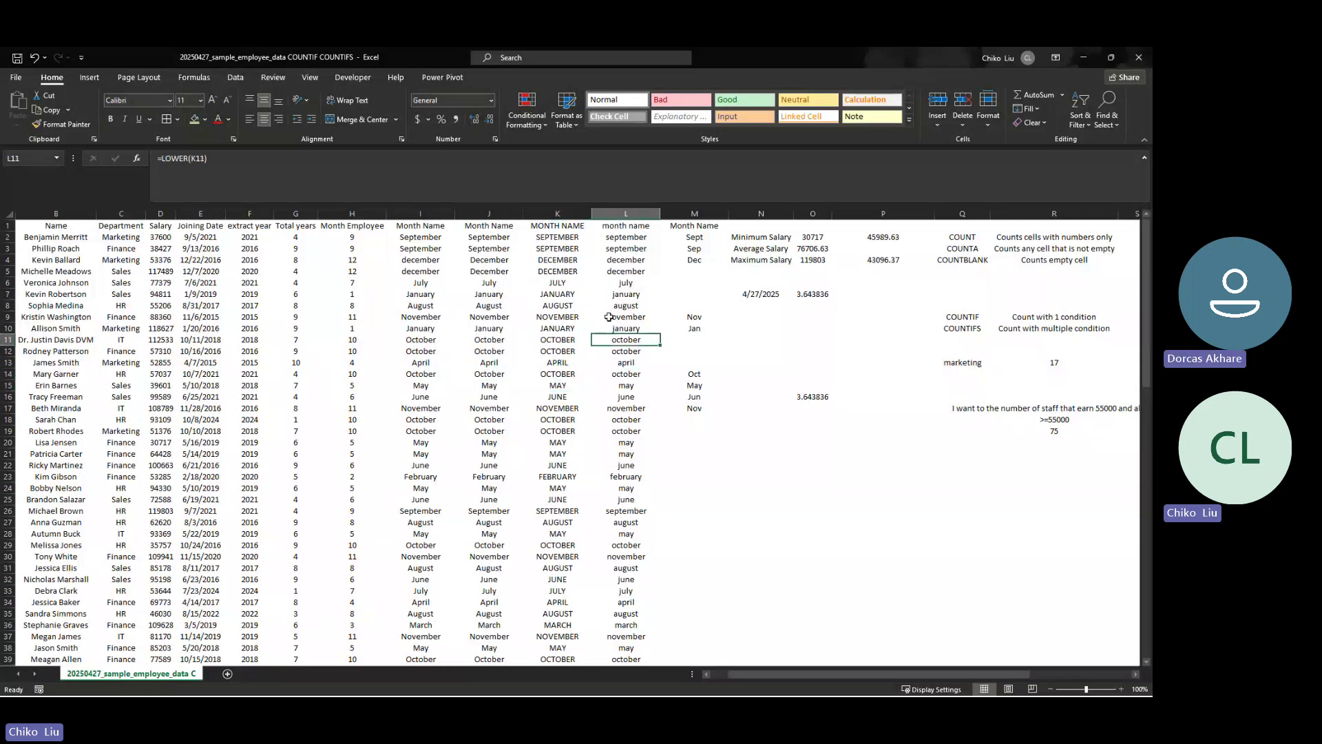
click(618, 294)
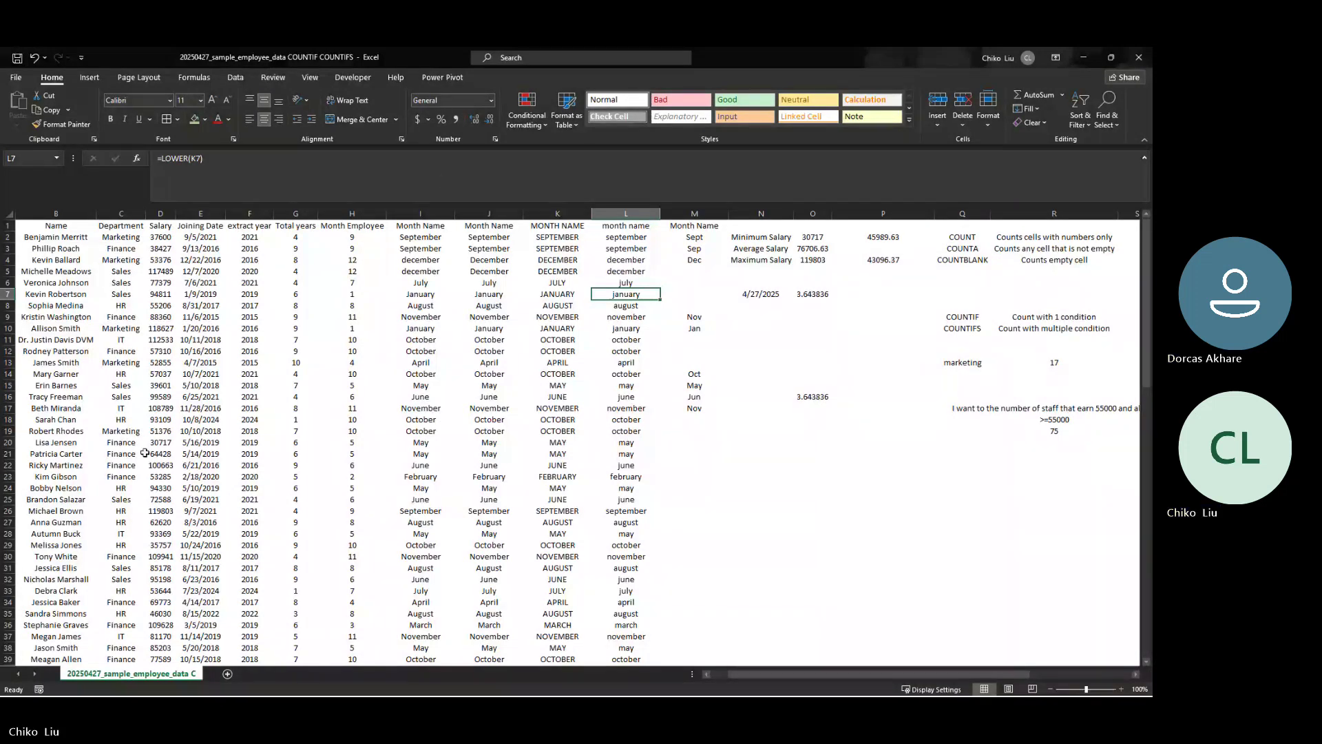
mouse_move(326, 655)
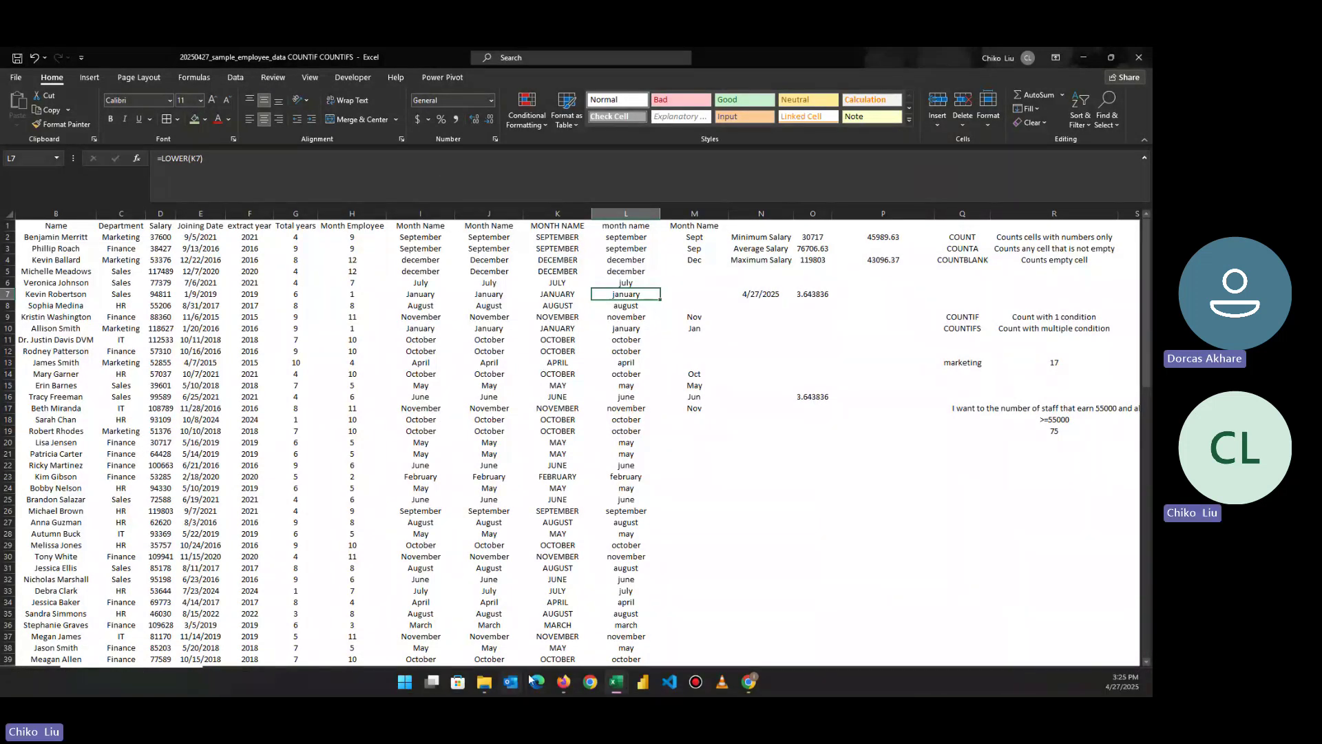
click(559, 685)
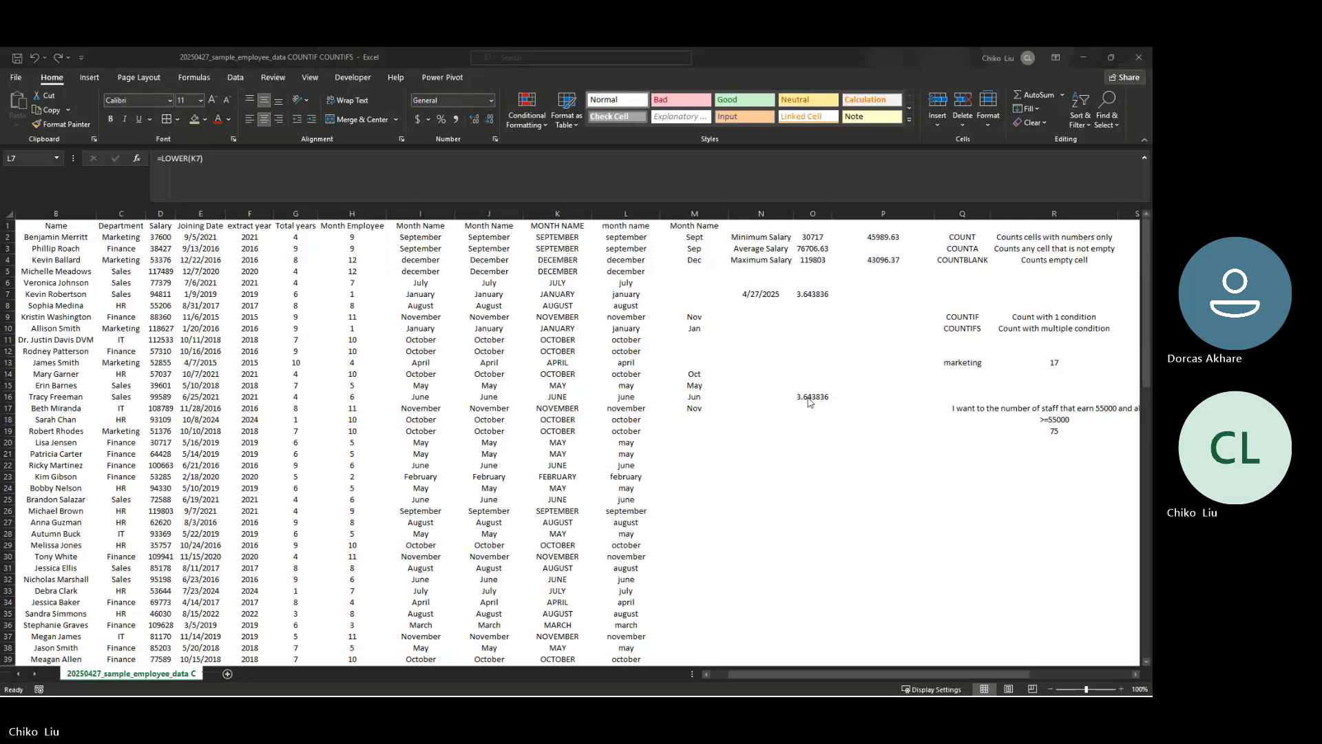
click(828, 441)
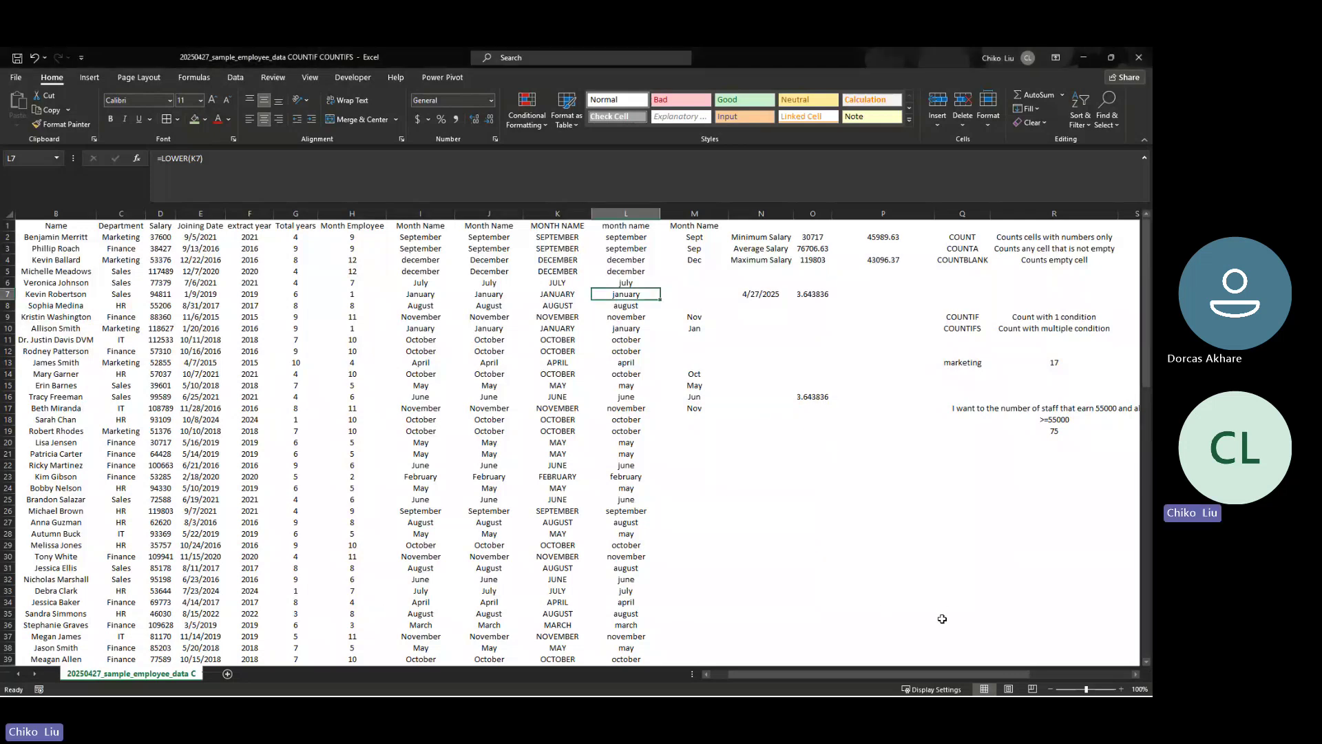
Review the COUNTIF description in R9 among the counting function notes
drag(914, 672, 1016, 672)
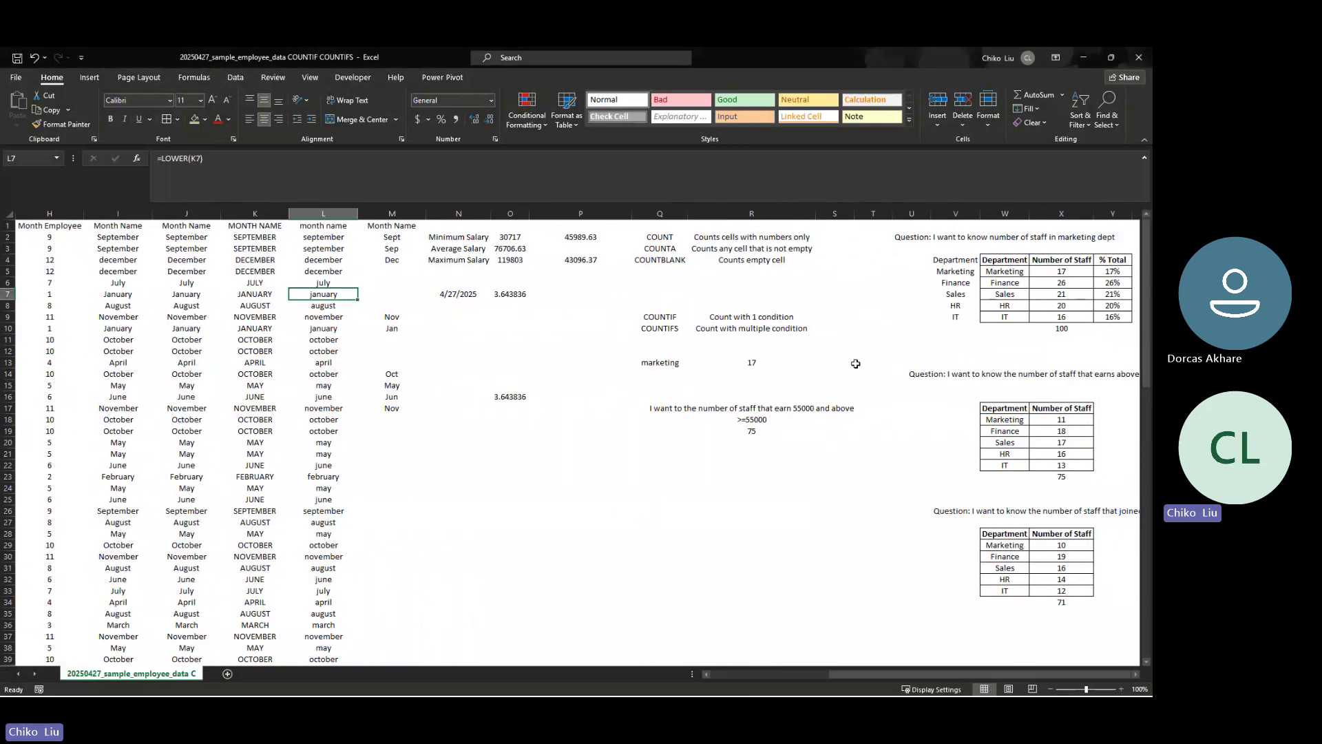
click(771, 316)
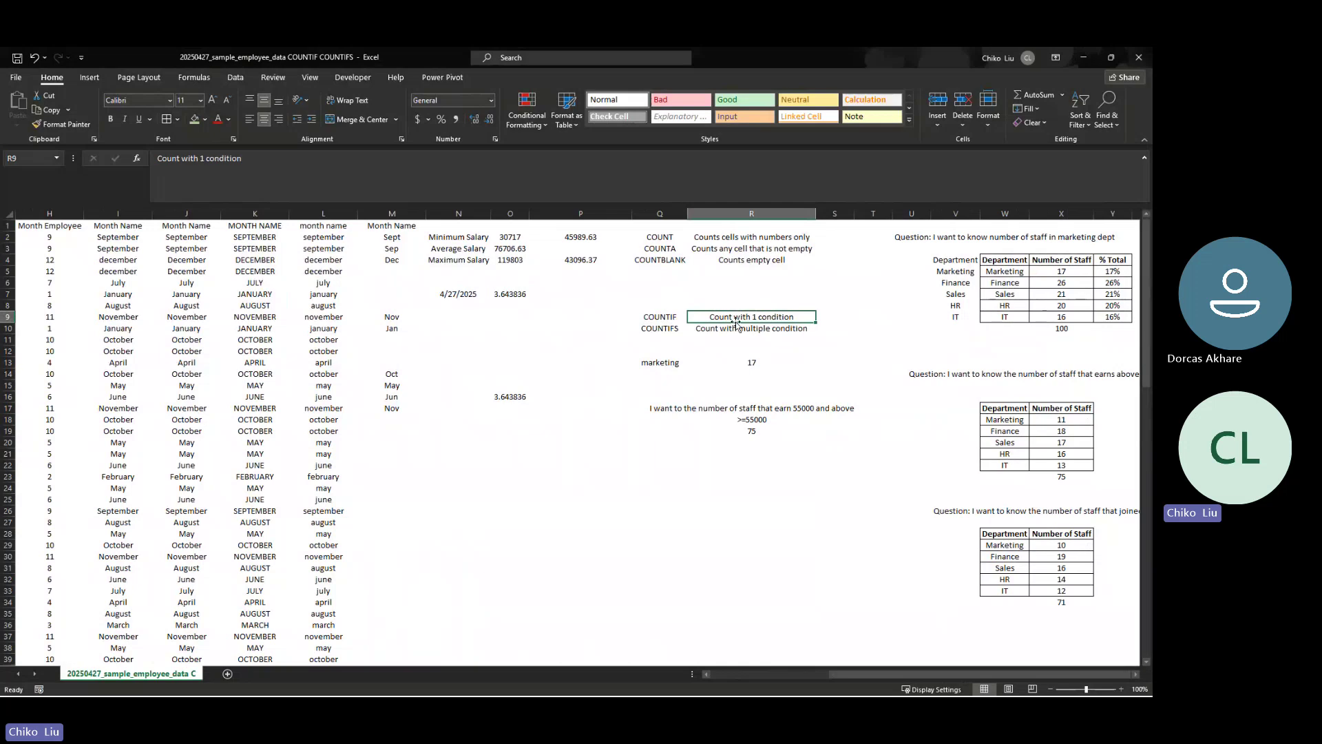
Compare the COUNTIF and COUNTIFS descriptions in R9:R10 with the staff-count formulas in X5 and X18
click(701, 330)
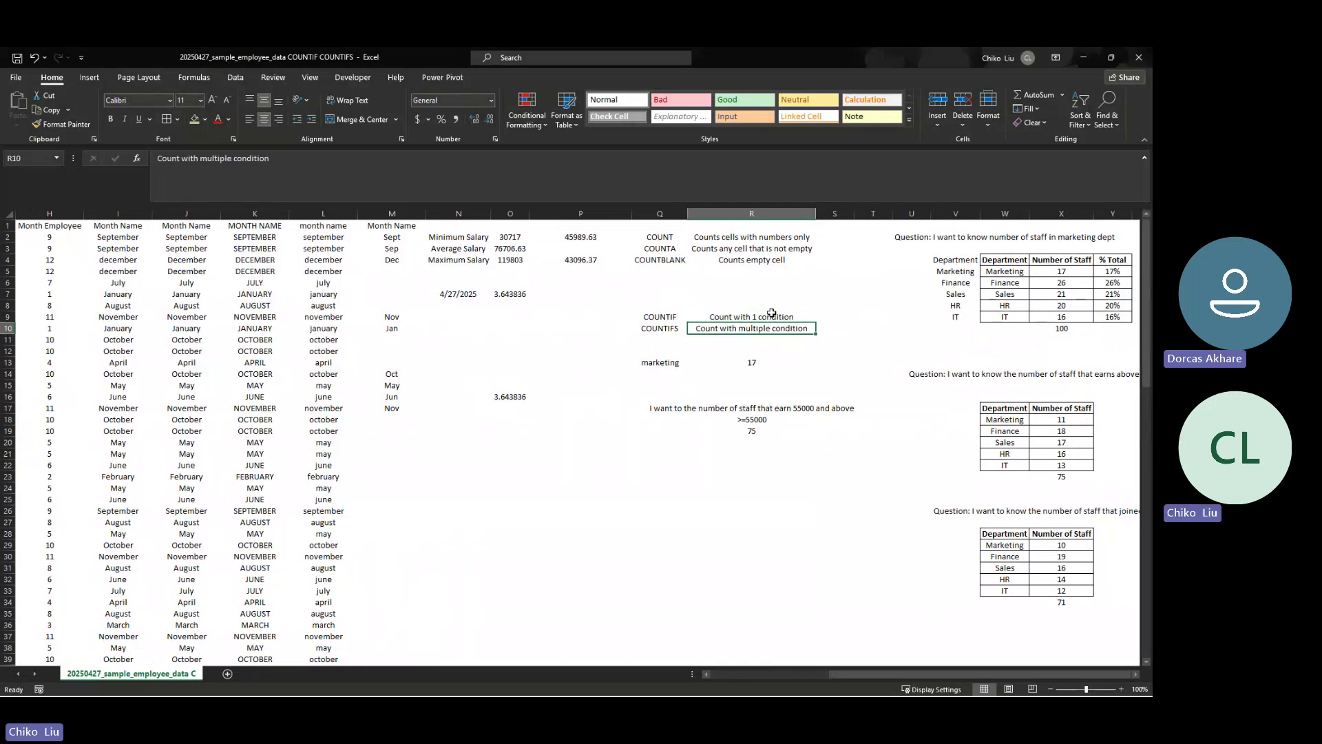
click(771, 316)
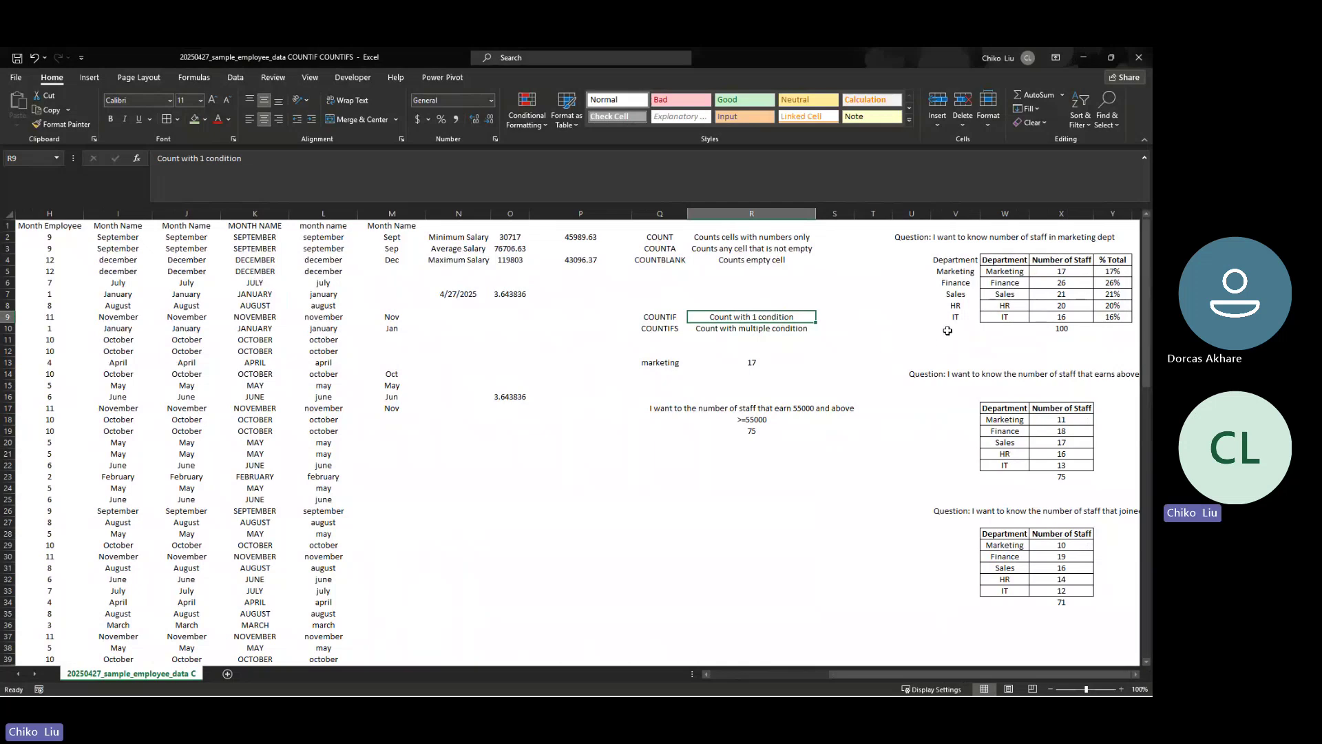
click(1059, 274)
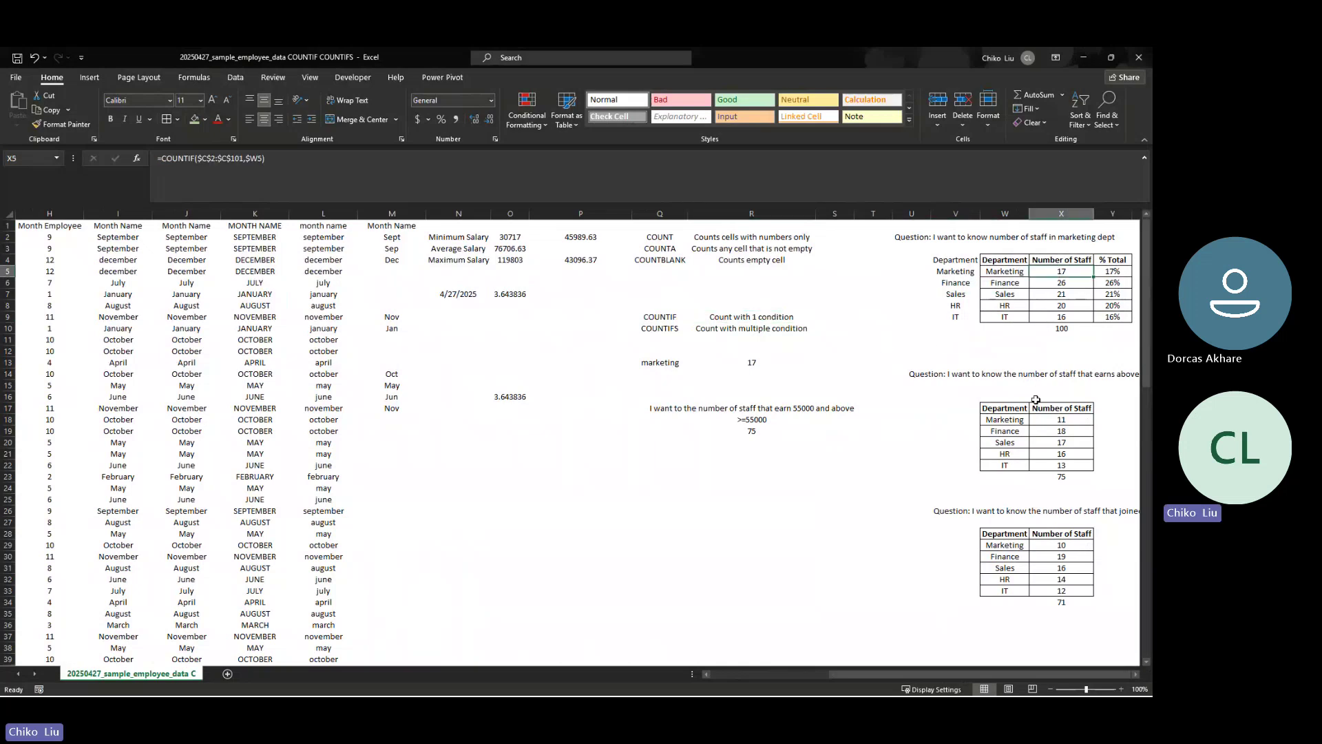
click(1053, 419)
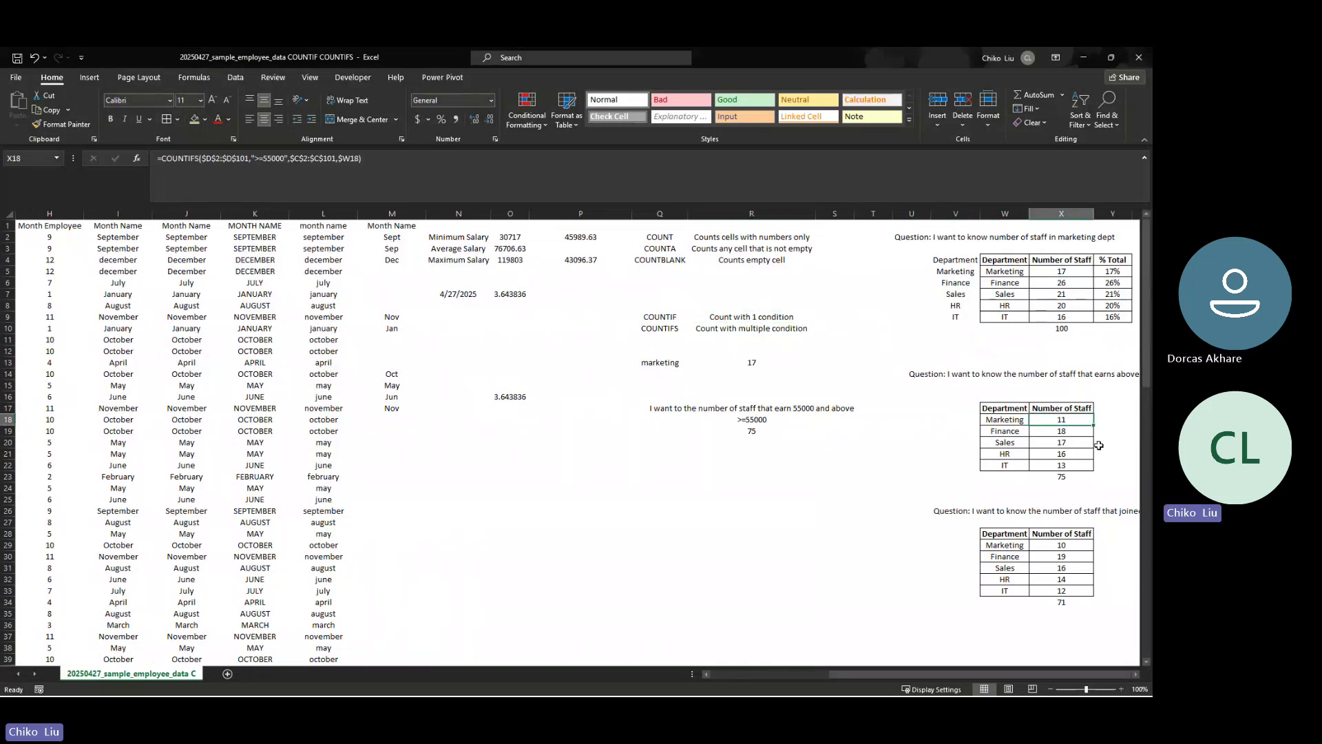
Review the row 14 question about staff earning above 45k per department and the department list starting at W5
click(982, 369)
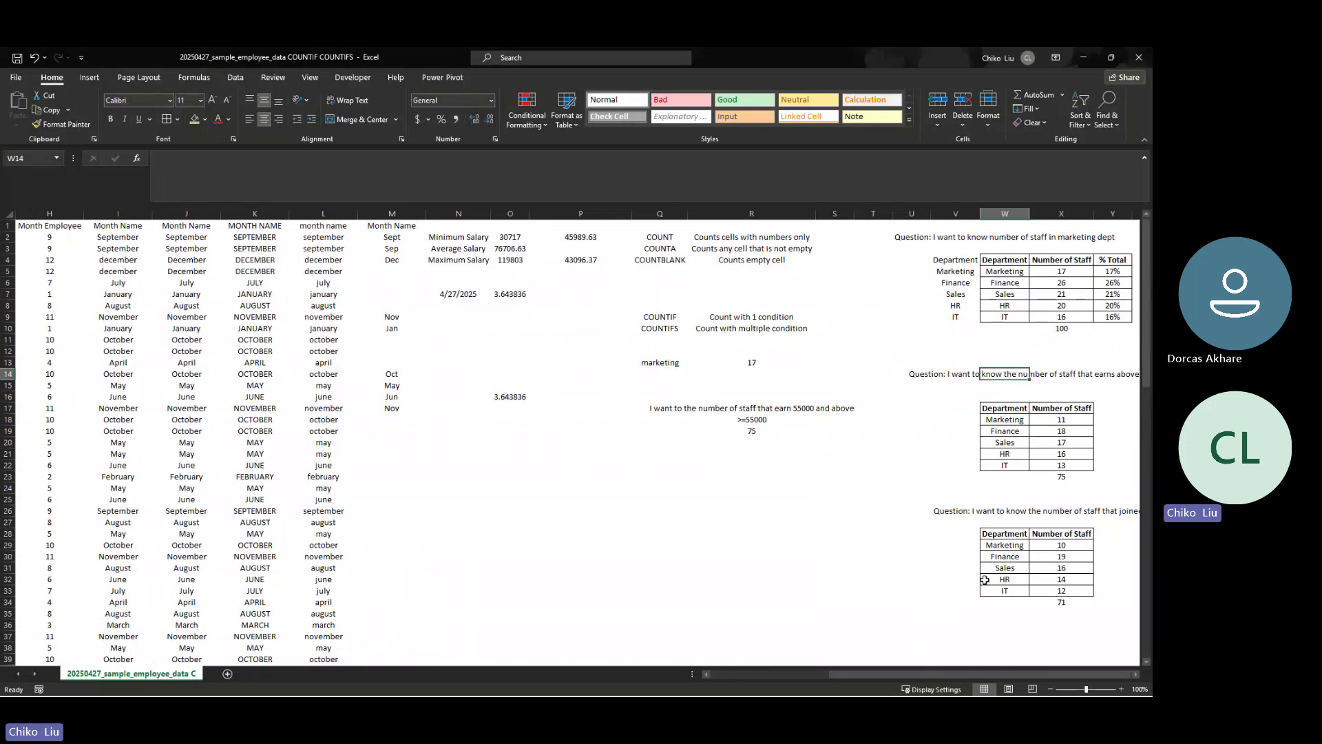
key(Right)
key(Right)
key(Right)
key(Right)
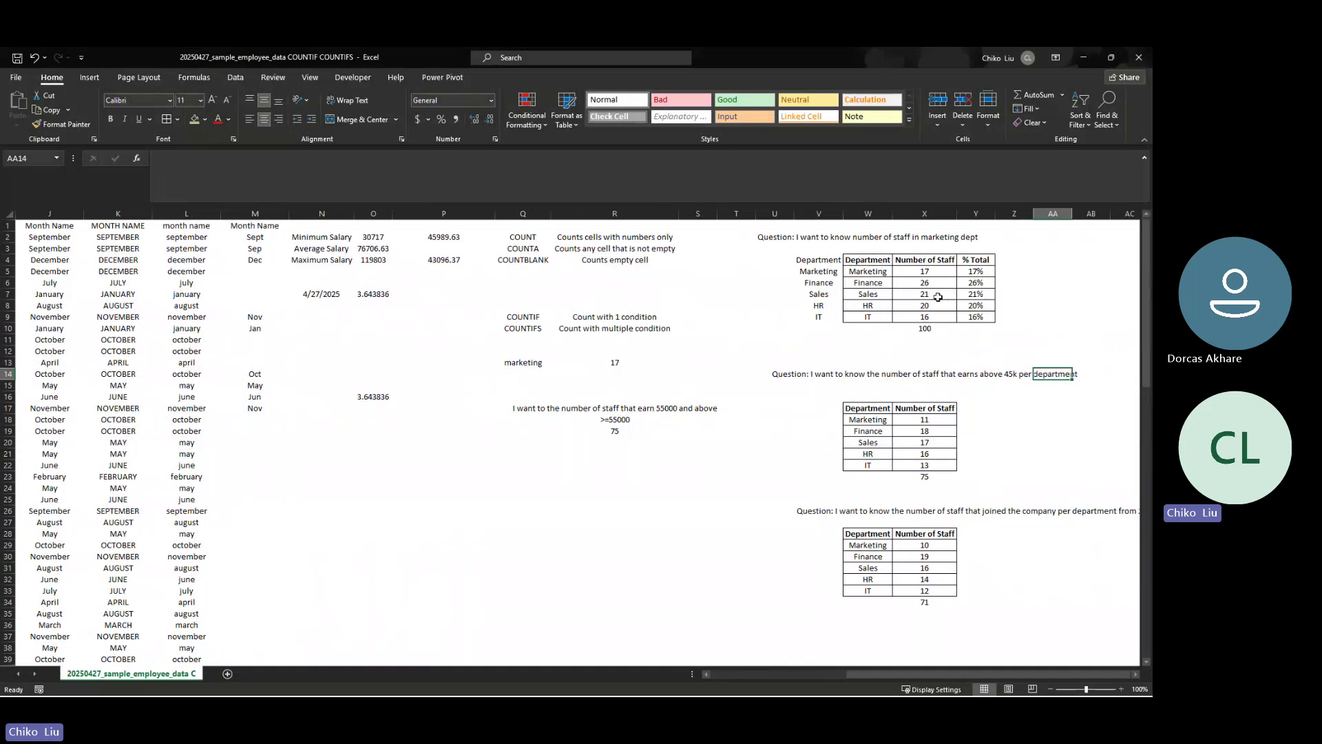
click(903, 262)
click(875, 273)
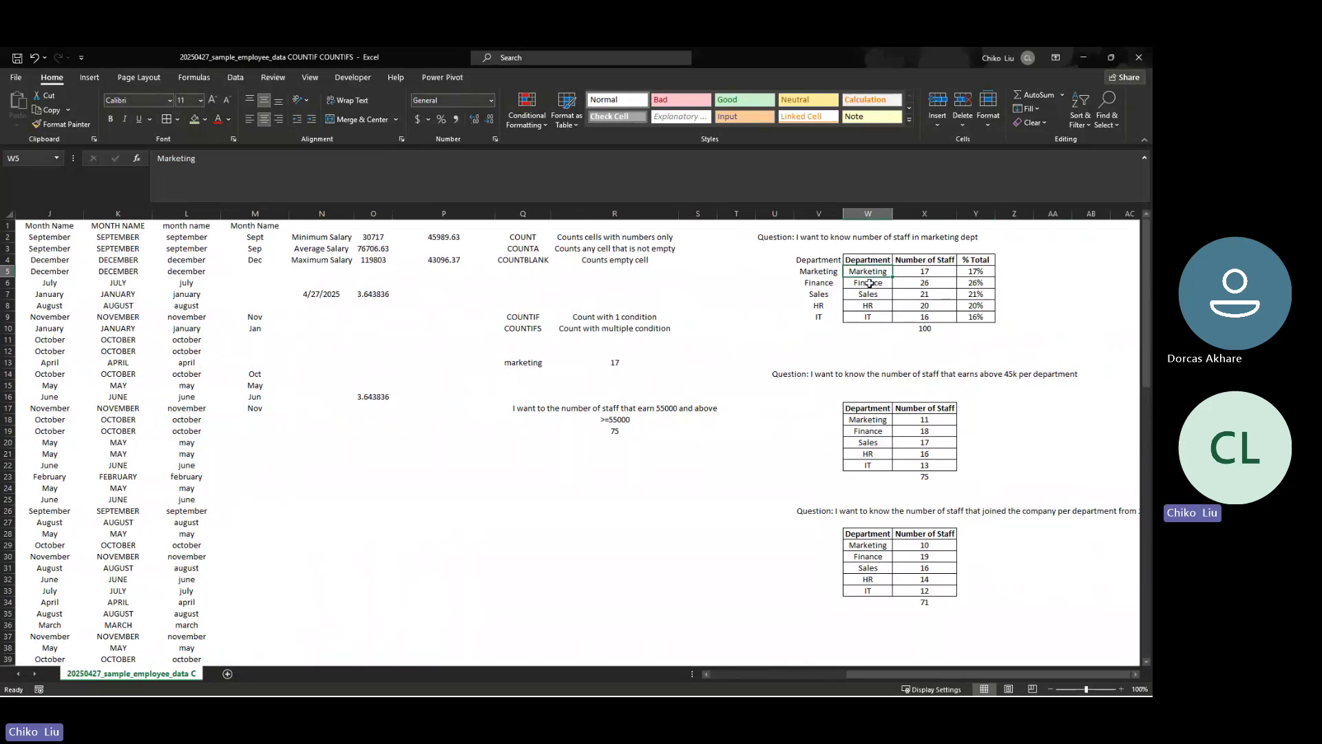
Examine the row 26 question about staff who joined per department from 2018 and the table beneath it
click(879, 544)
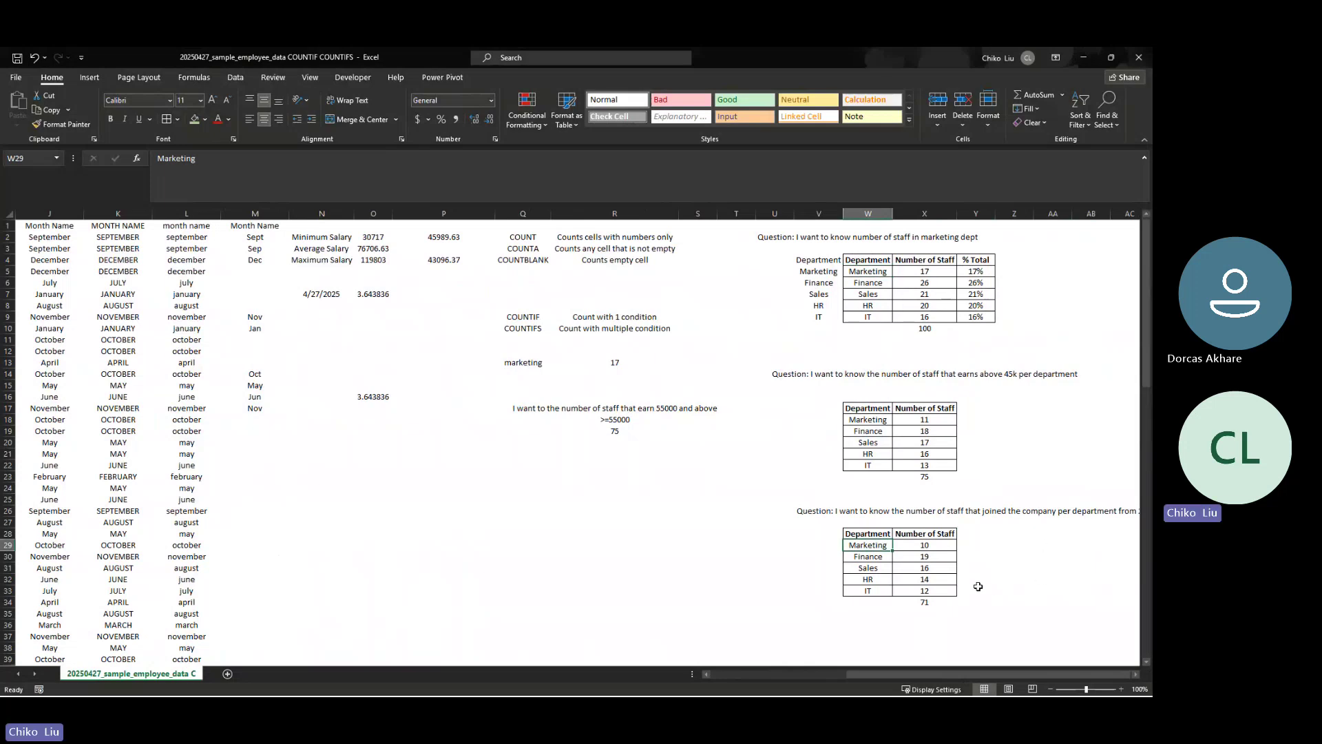
key(Right)
key(Right)
key(Right)
key(Right)
key(Right)
key(Right)
key(Right)
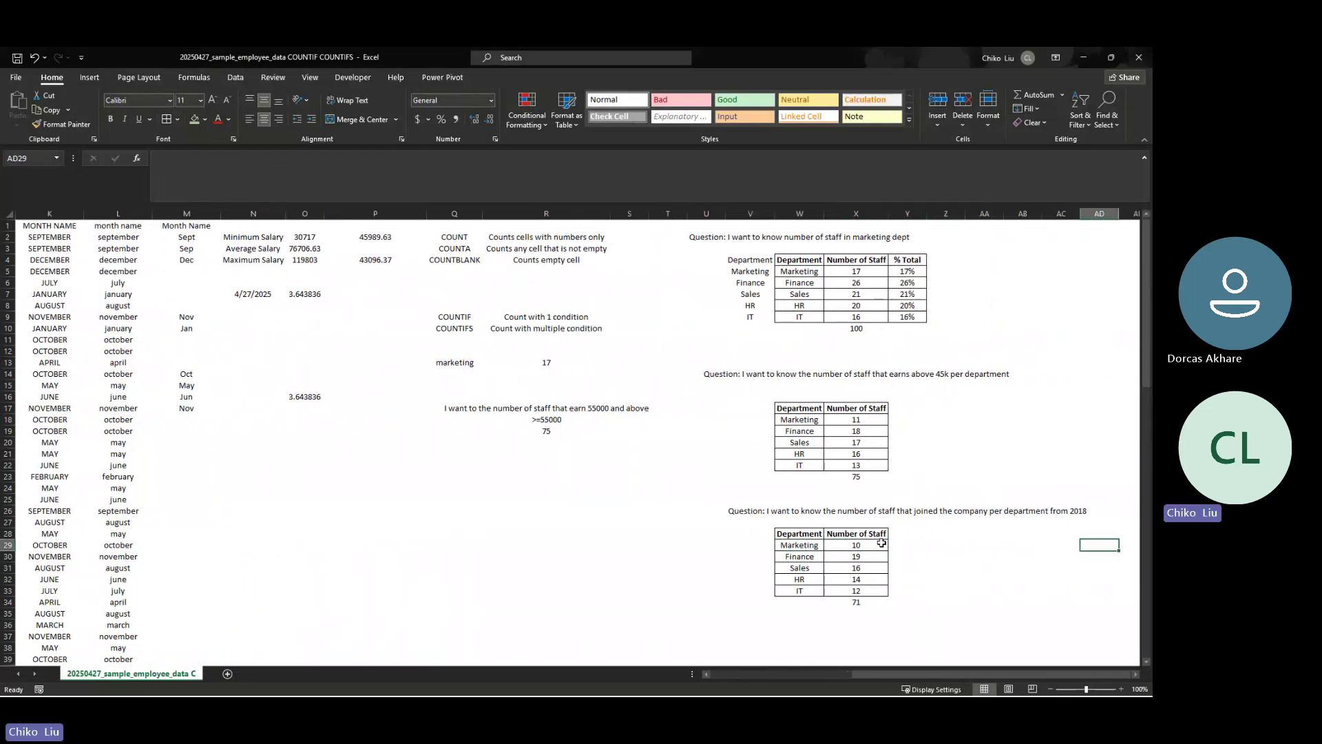
key(Left)
key(Up)
key(Up)
key(Up)
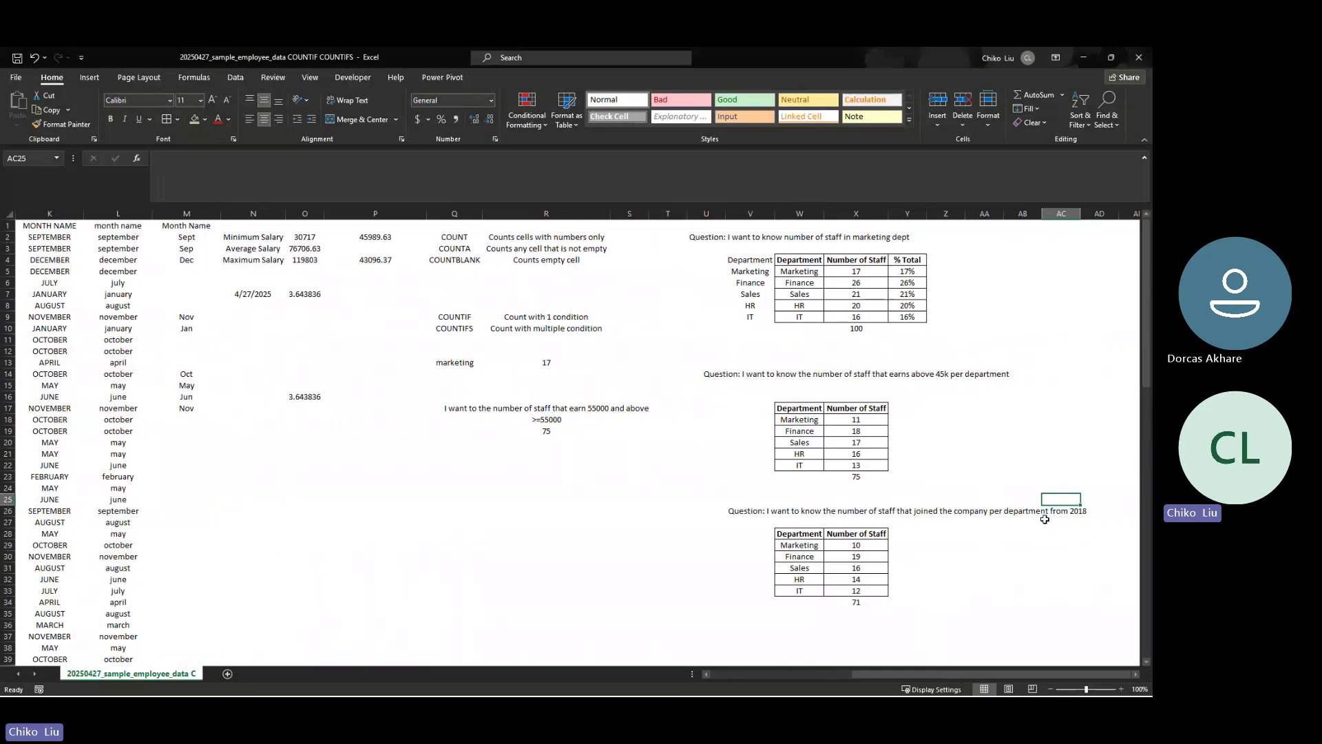
key(Left)
key(Left)
key(Left)
key(Left)
key(Left)
key(Left)
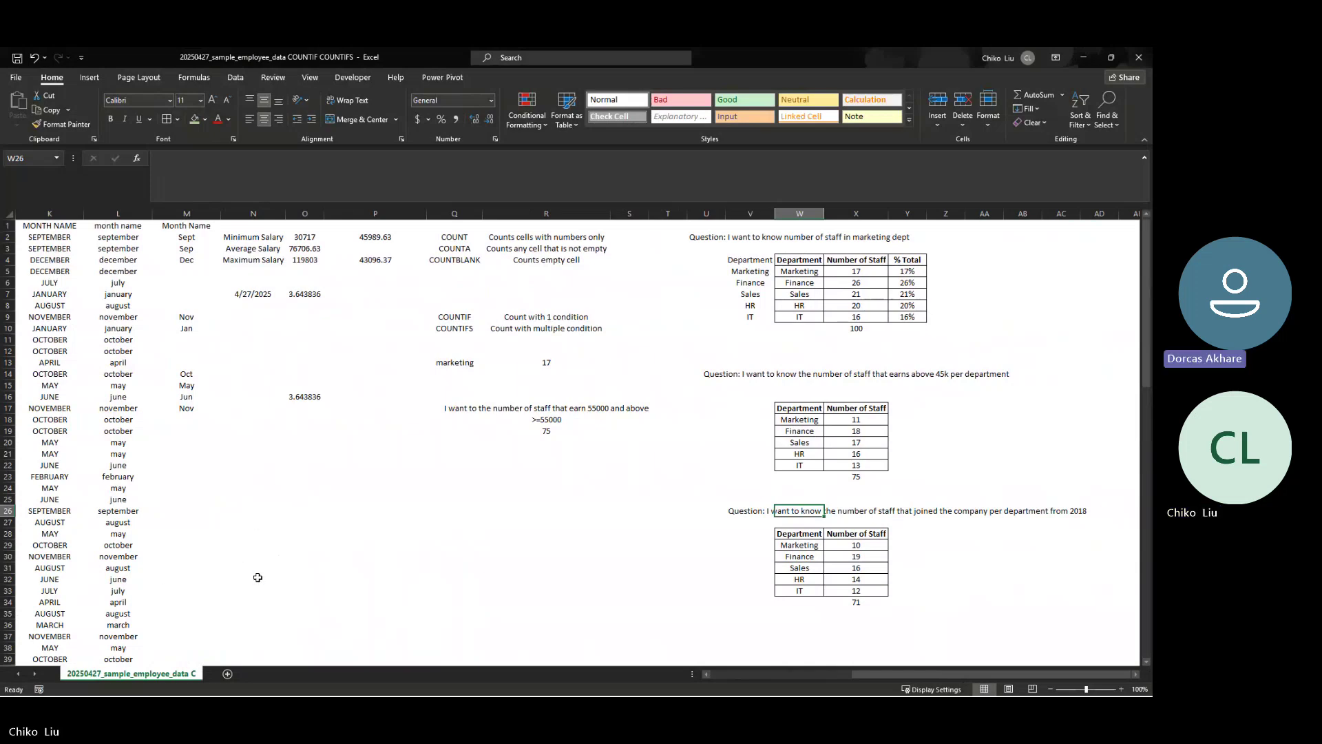
mouse_move(466, 694)
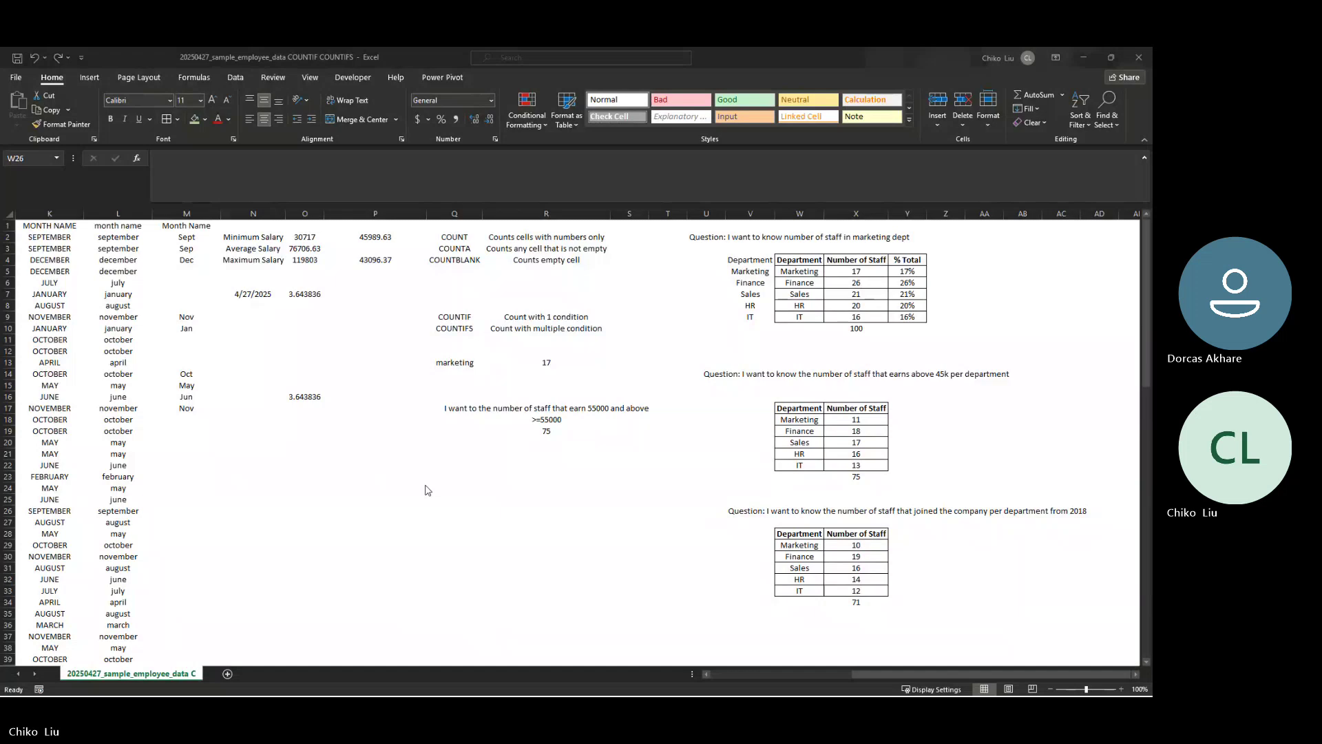
drag(434, 476, 605, 477)
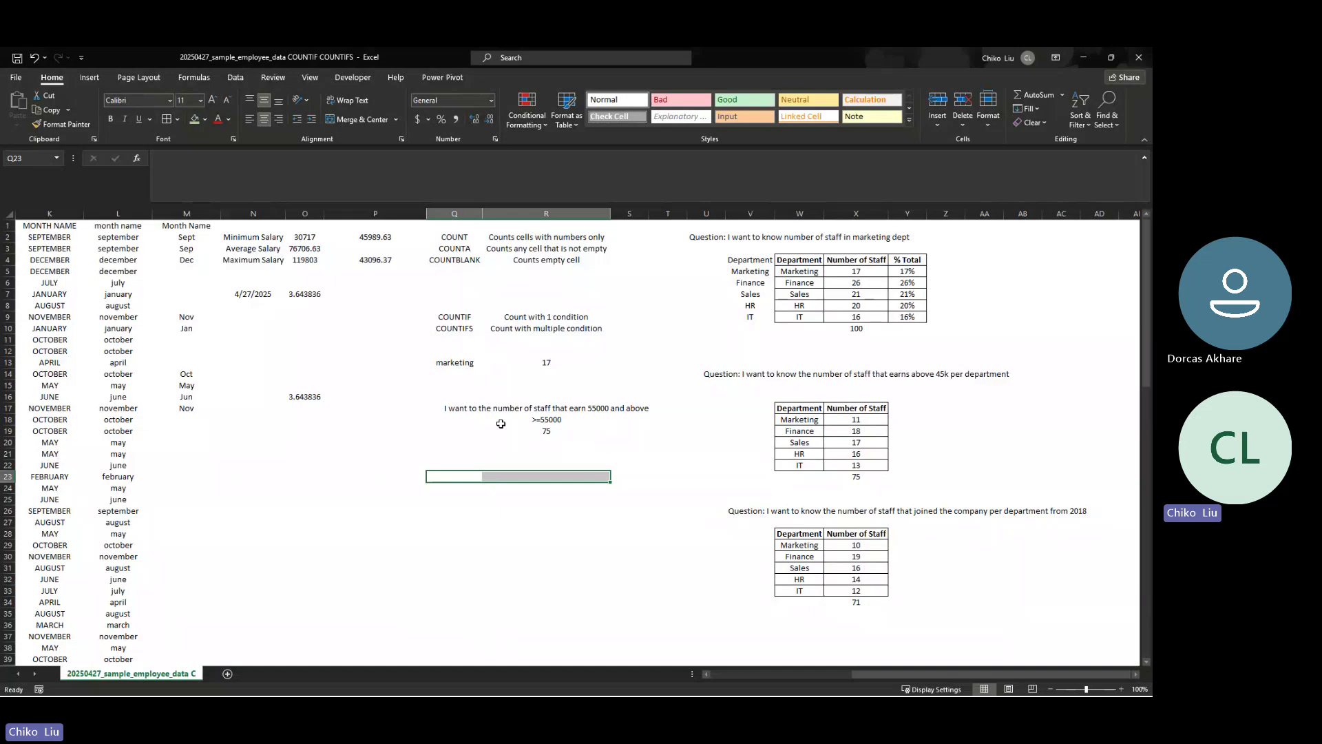
click(493, 477)
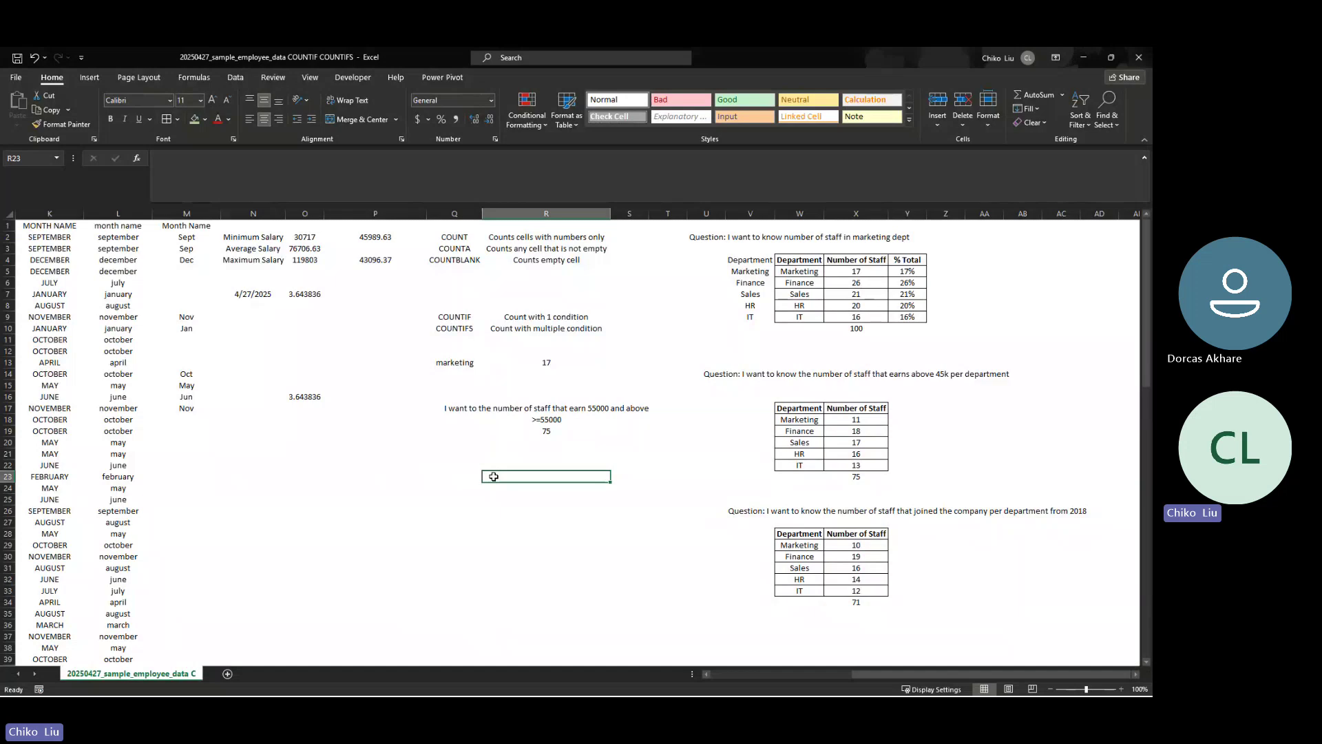
click(497, 497)
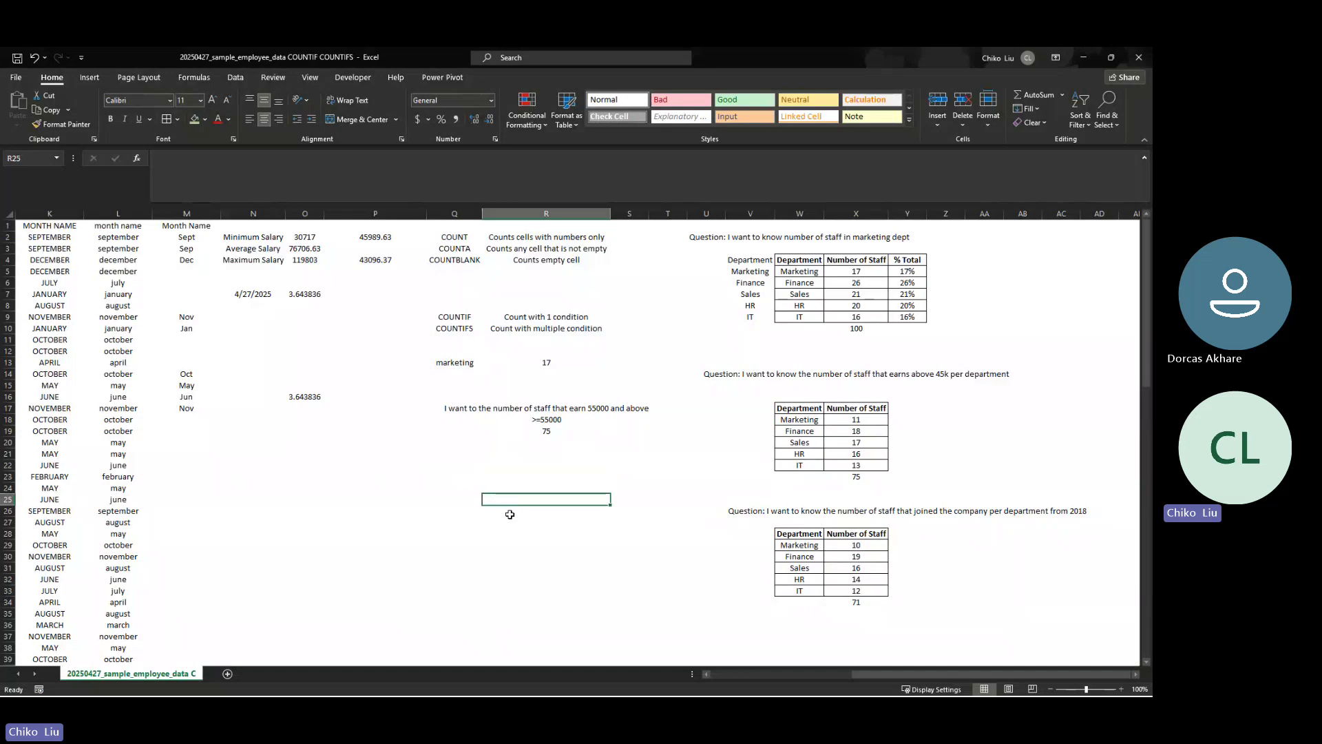
click(511, 511)
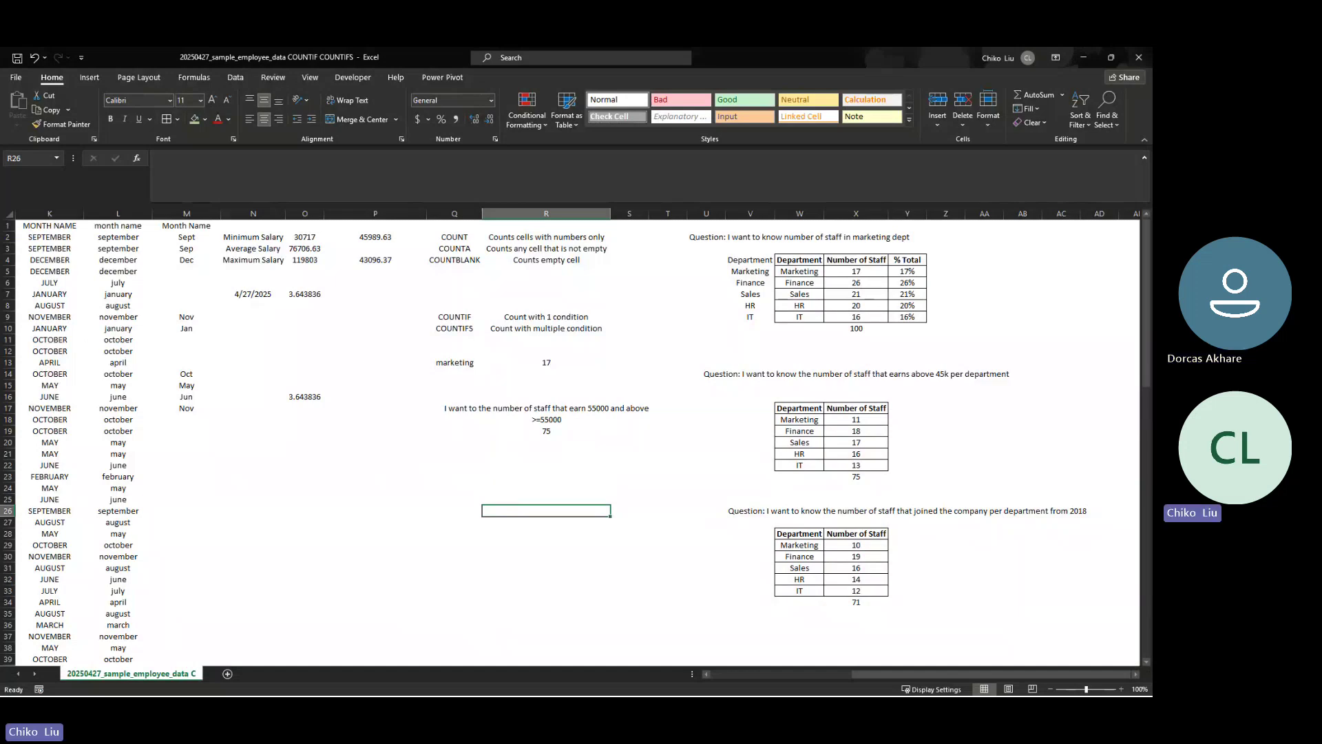
key(alt+Tab)
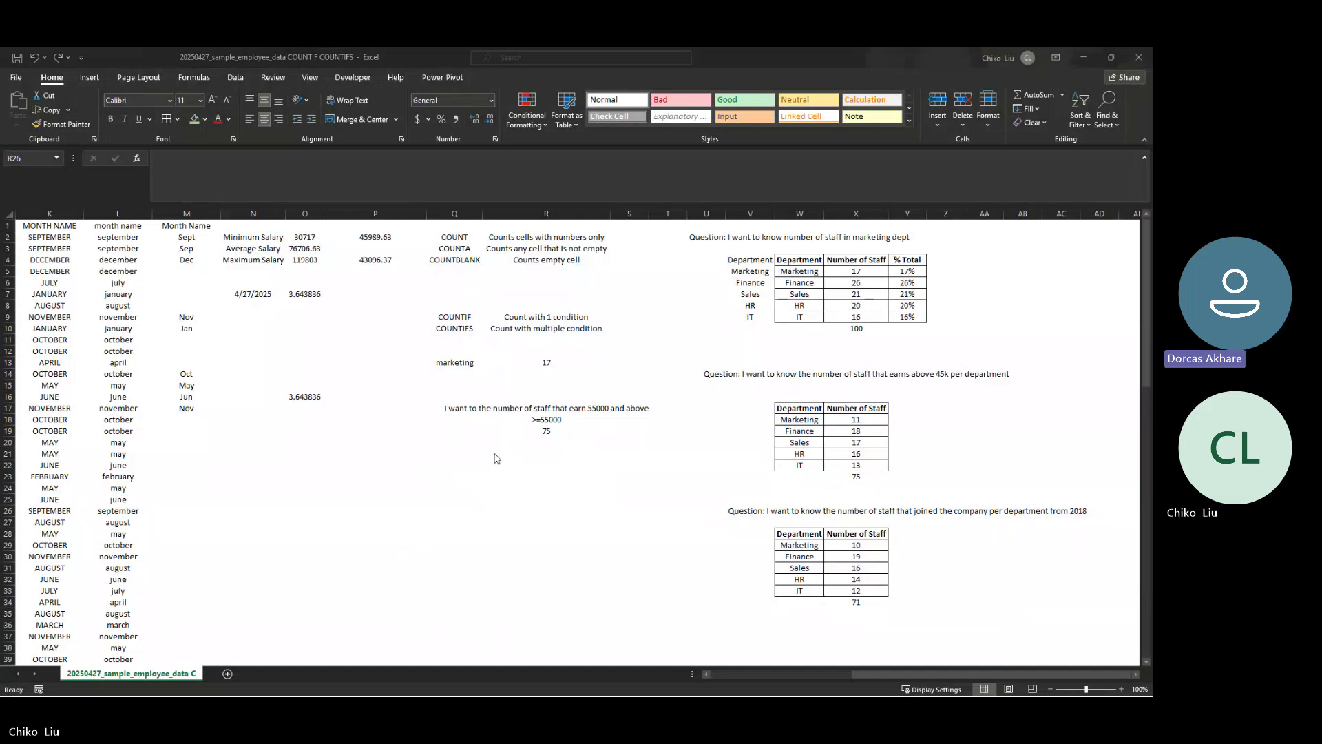
Check the abbreviated month names and the blank cells in column M
click(199, 232)
click(183, 291)
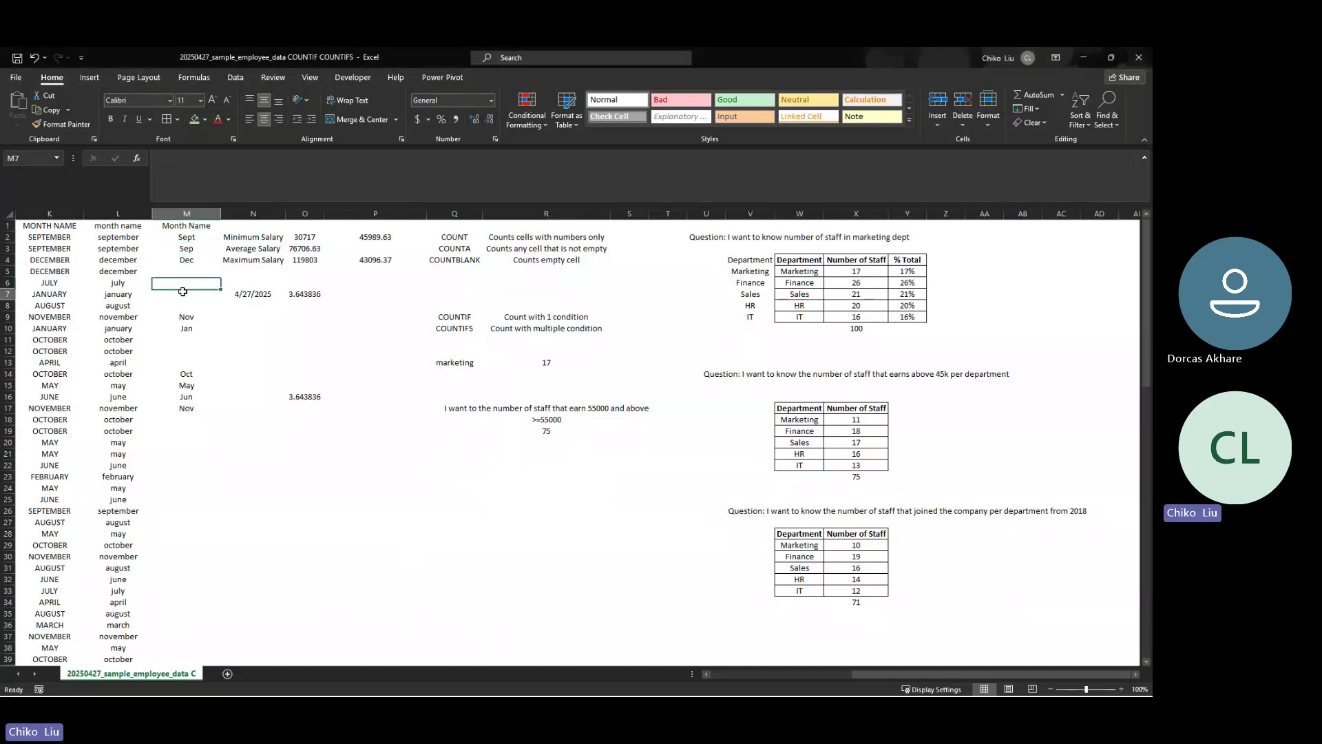
click(185, 327)
click(187, 318)
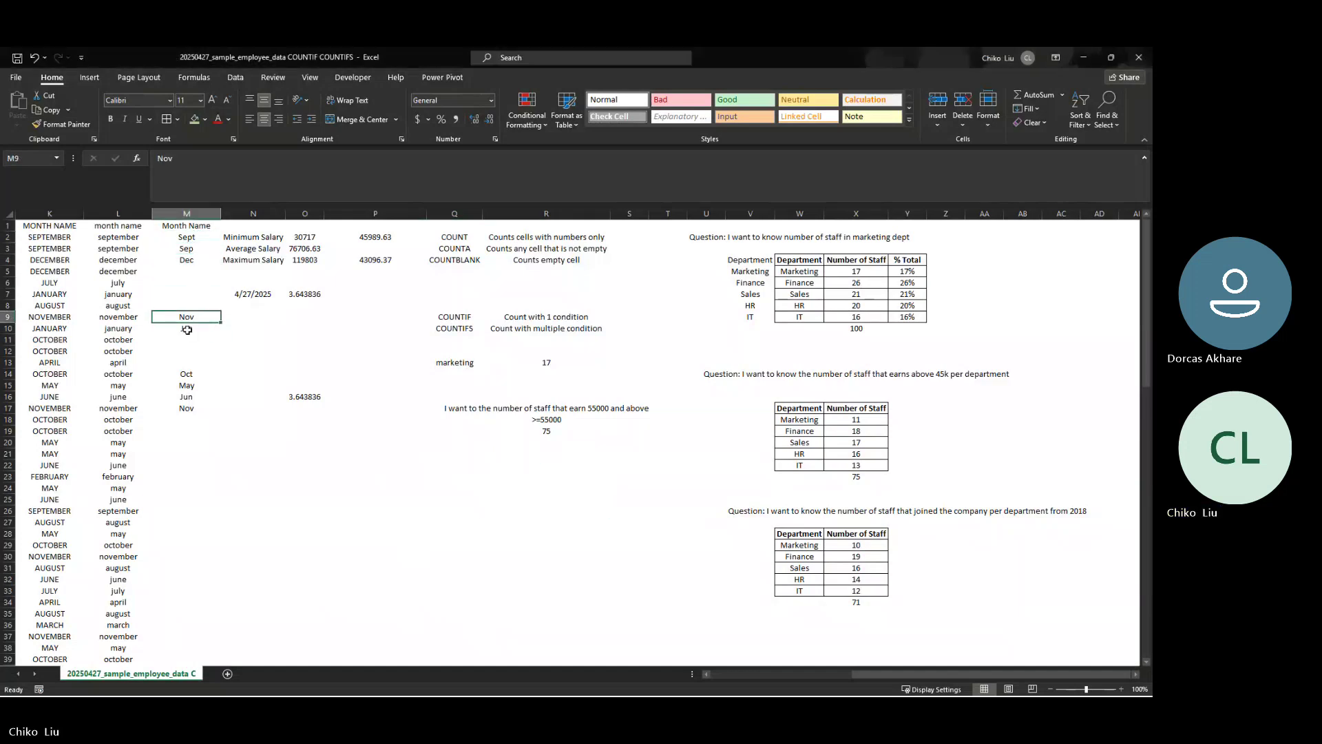
click(187, 330)
Insert a blank column between the abbreviated month names in column M and the salary labels
drag(249, 215, 248, 218)
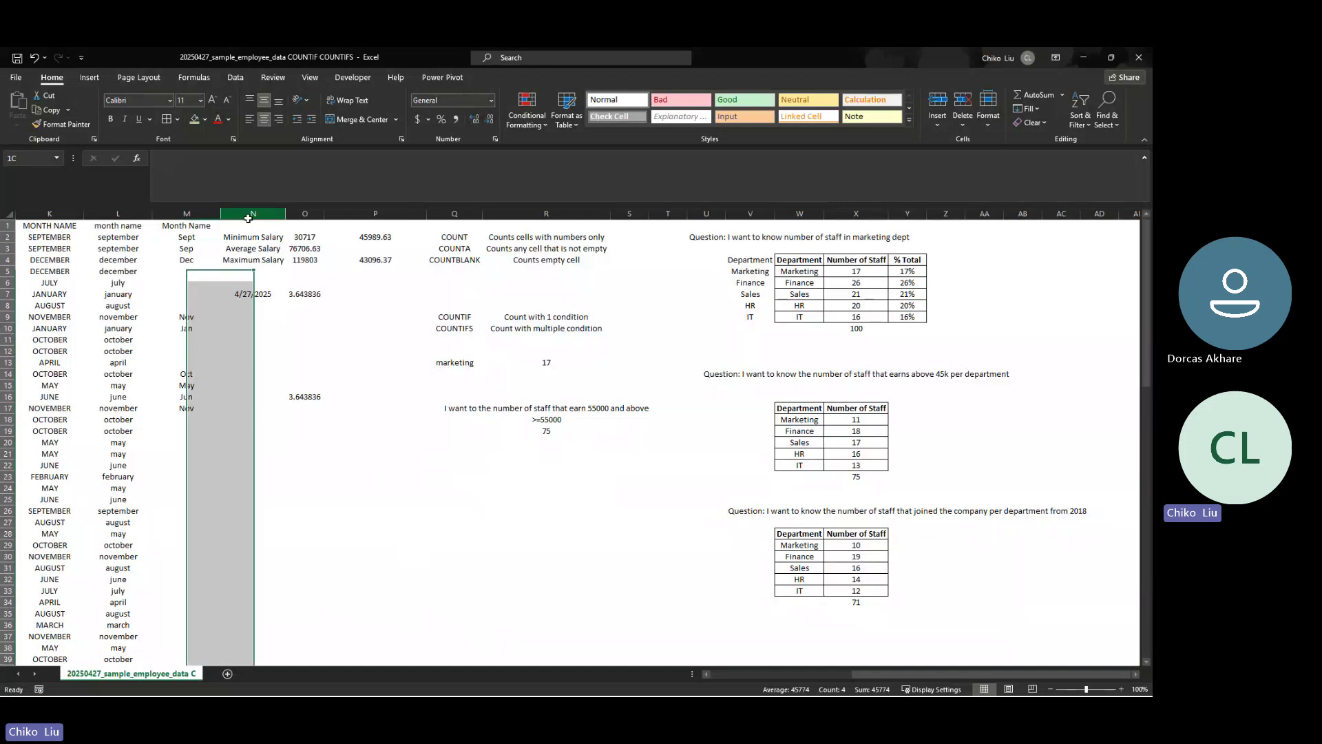
right_click(248, 219)
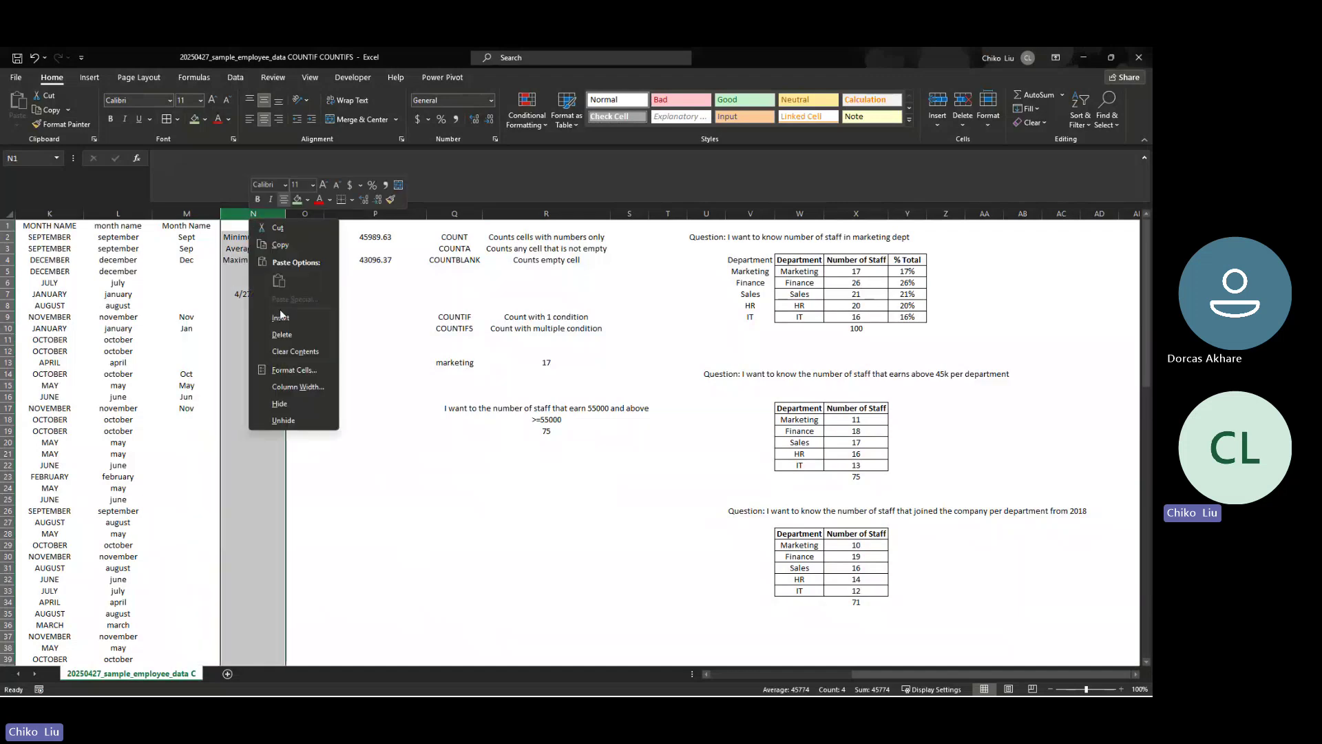
click(281, 317)
Enter =LEFT(L2,4) in N2 to extract the first four letters of the month, and fill it down to N15
click(250, 238)
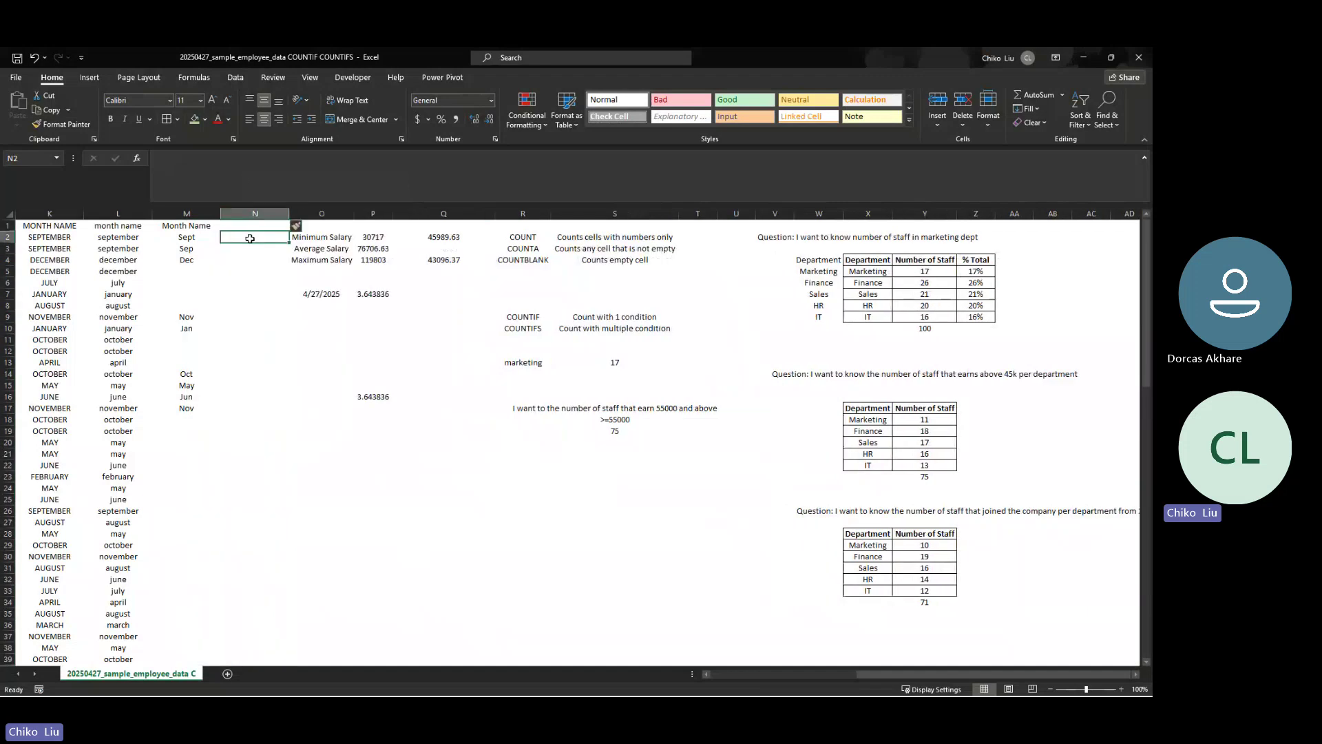
text(=)
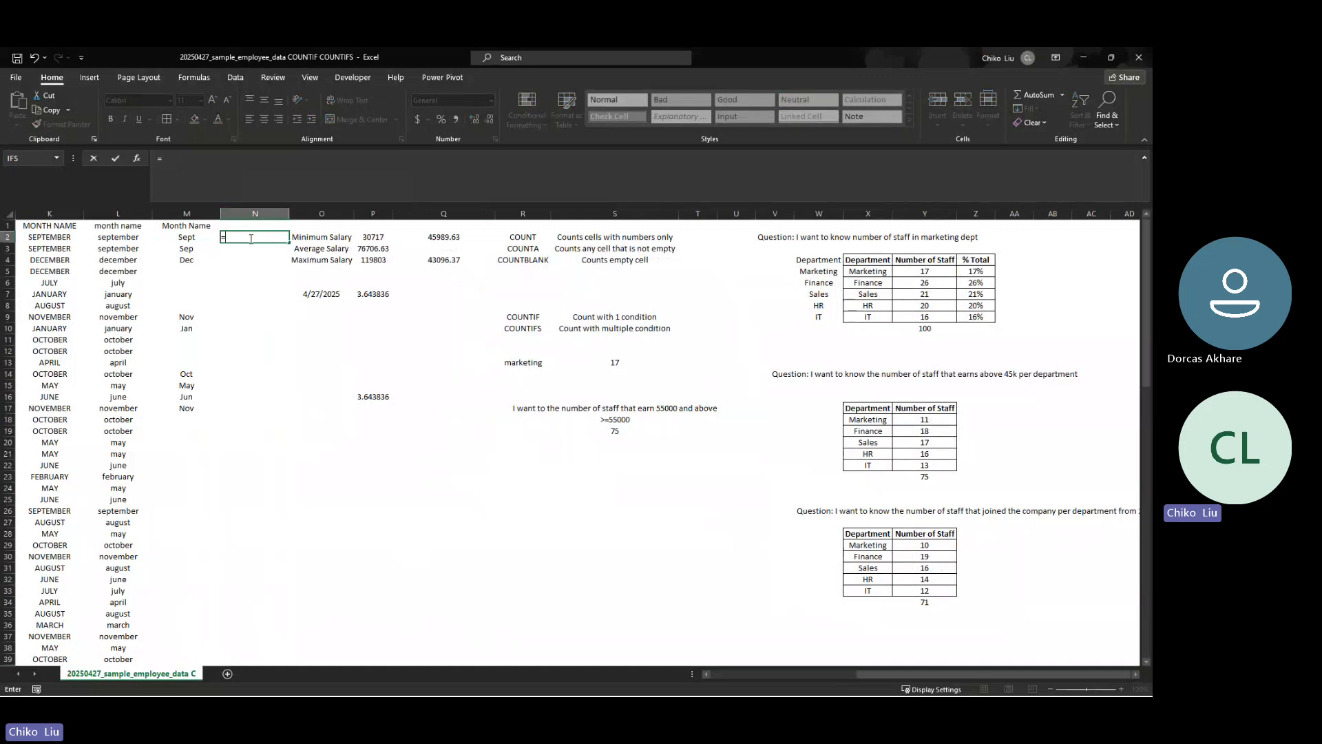
text(LEFT()
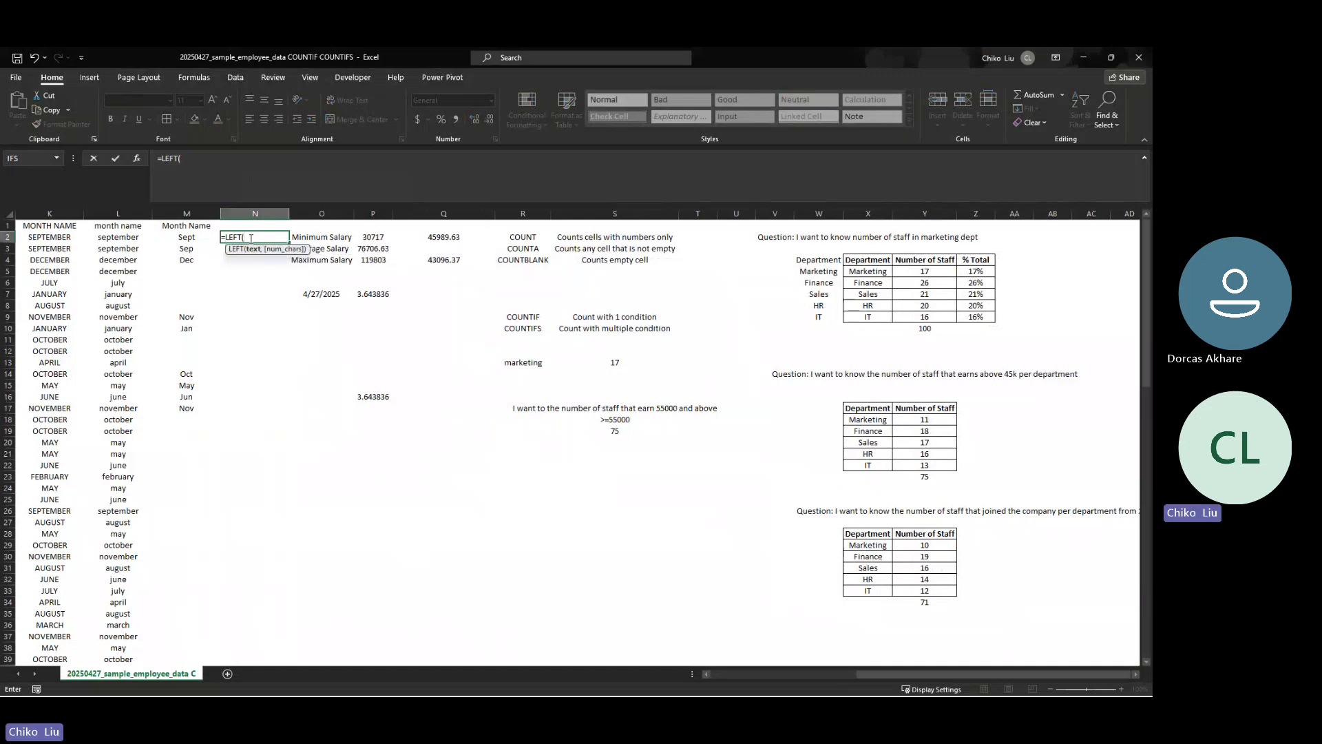
key(Left)
key(Left)
text(,)
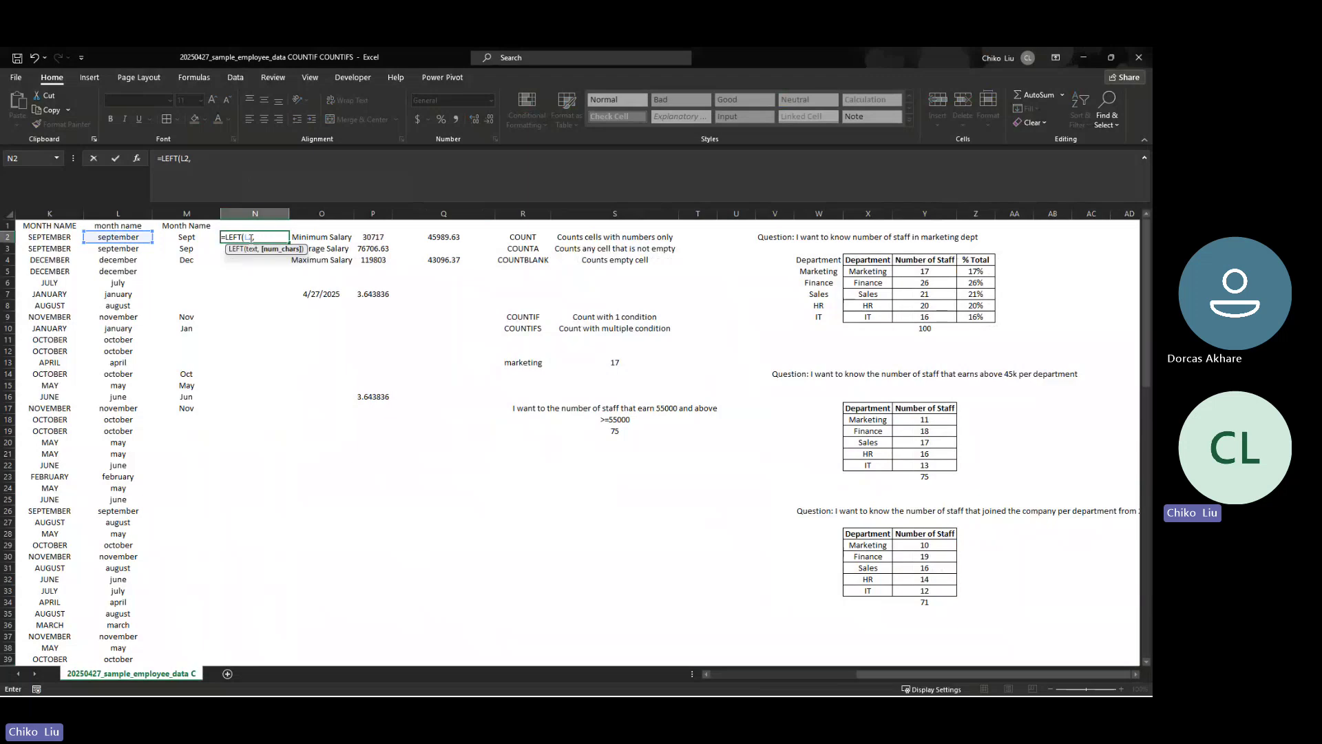
text(4))
key(Return)
click(250, 237)
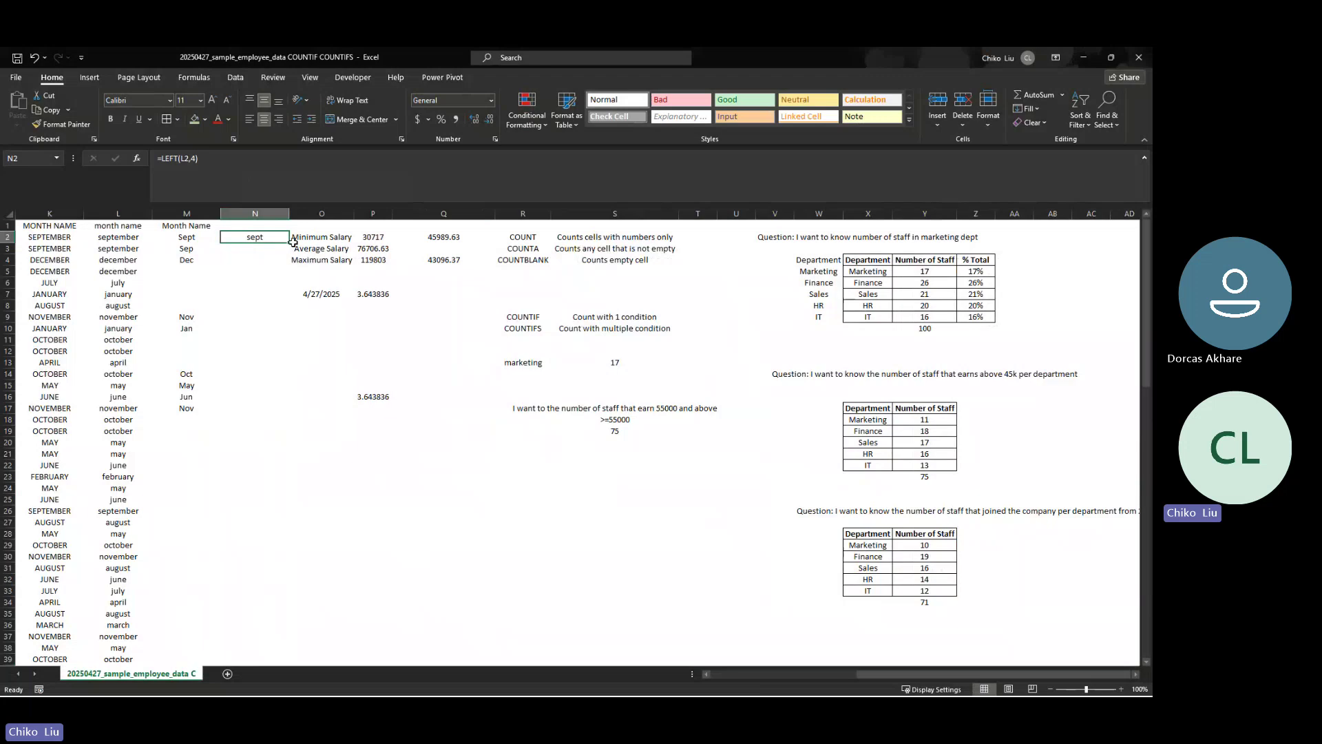
drag(292, 242, 287, 391)
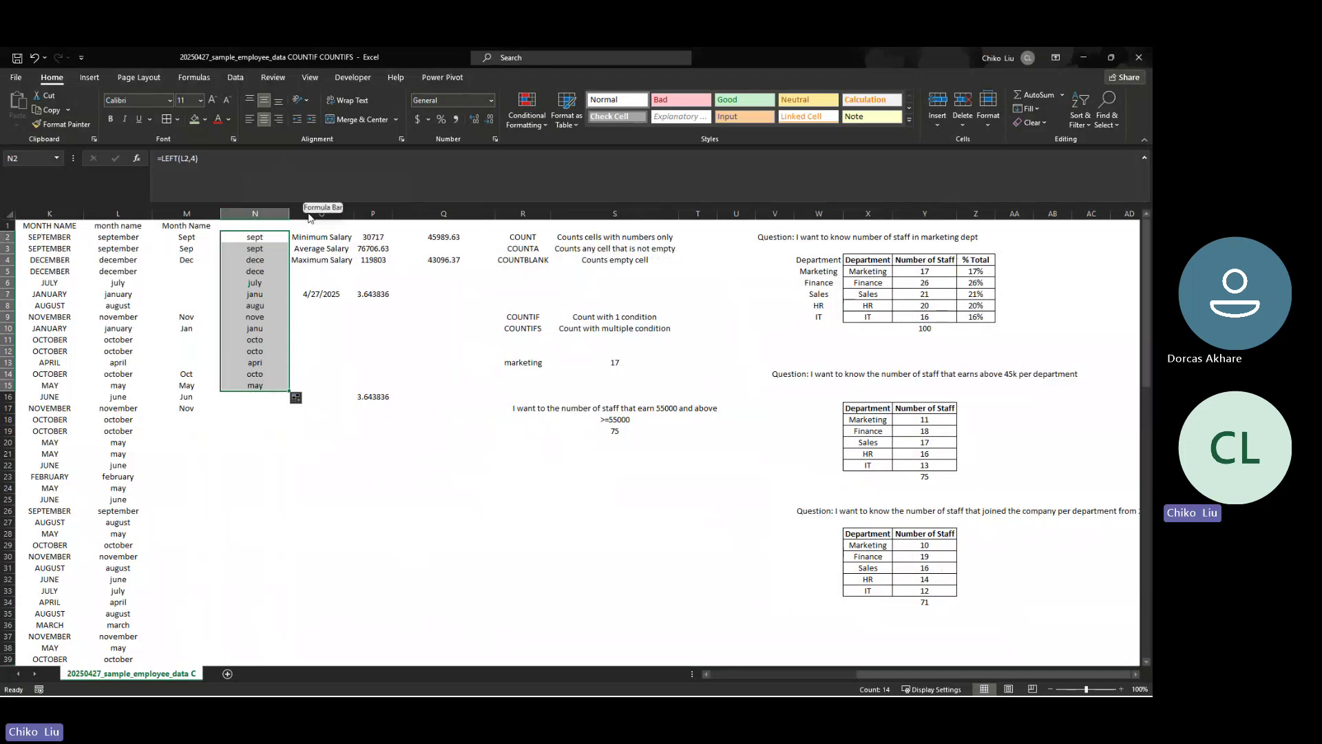
key(alt+Tab)
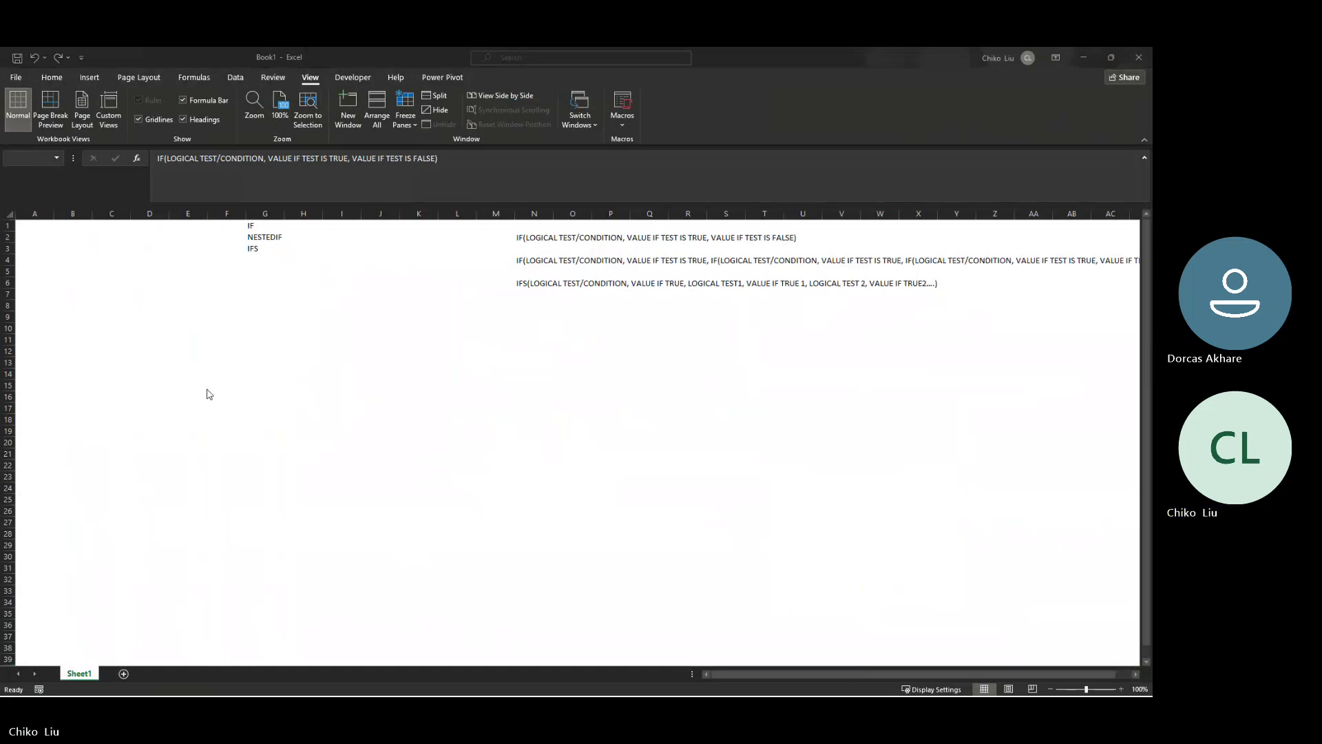
key(alt+Tab)
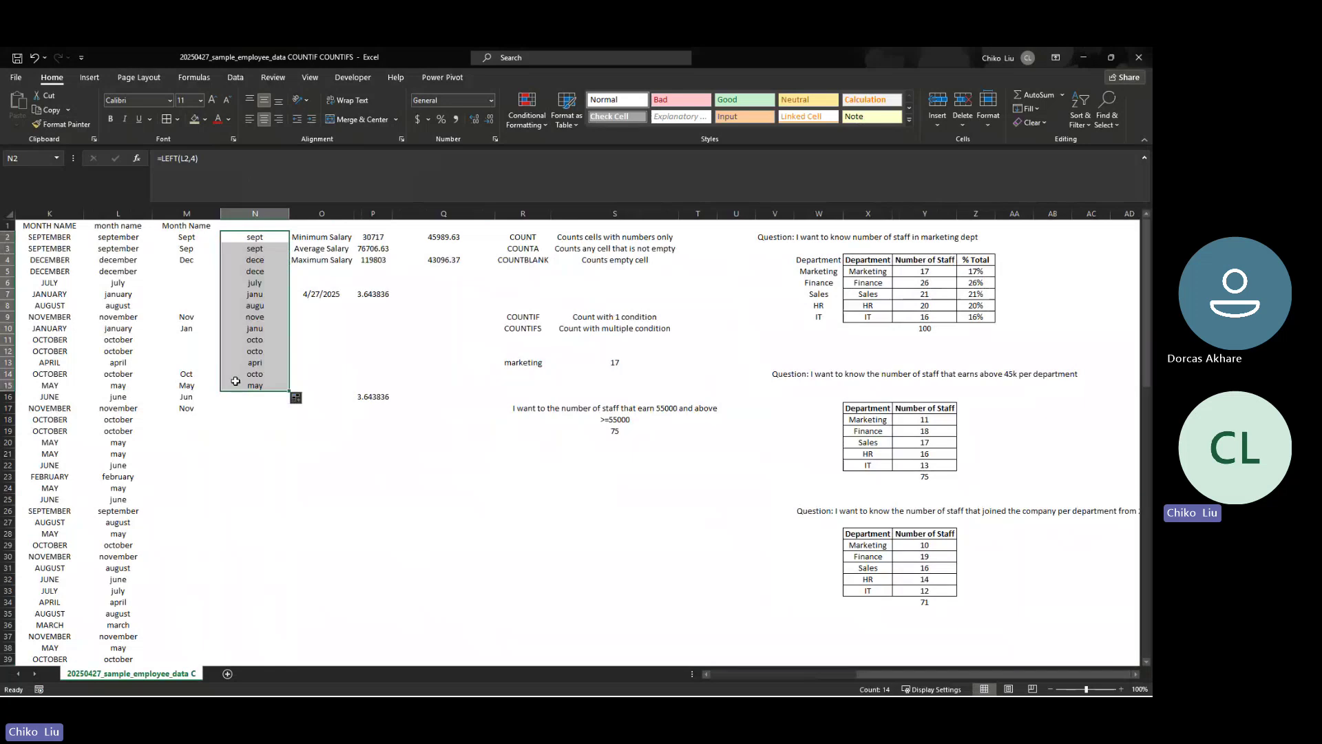
Insert a blank column between the LEFT results in column N and the salary labels
click(307, 214)
right_click(310, 215)
click(337, 316)
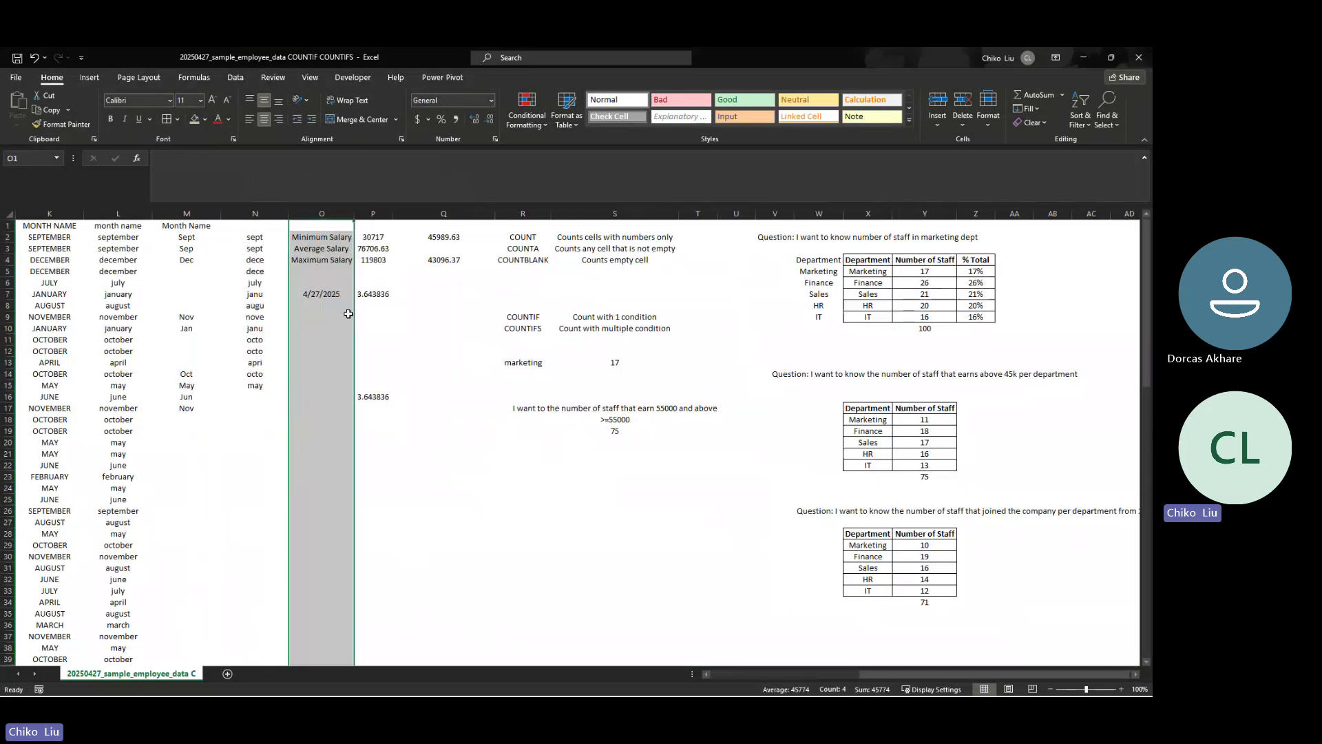
Enter =RIGHT(L2,6) in O2, fill it down to O18, and check the copied formula in O15
click(315, 237)
text(=right)
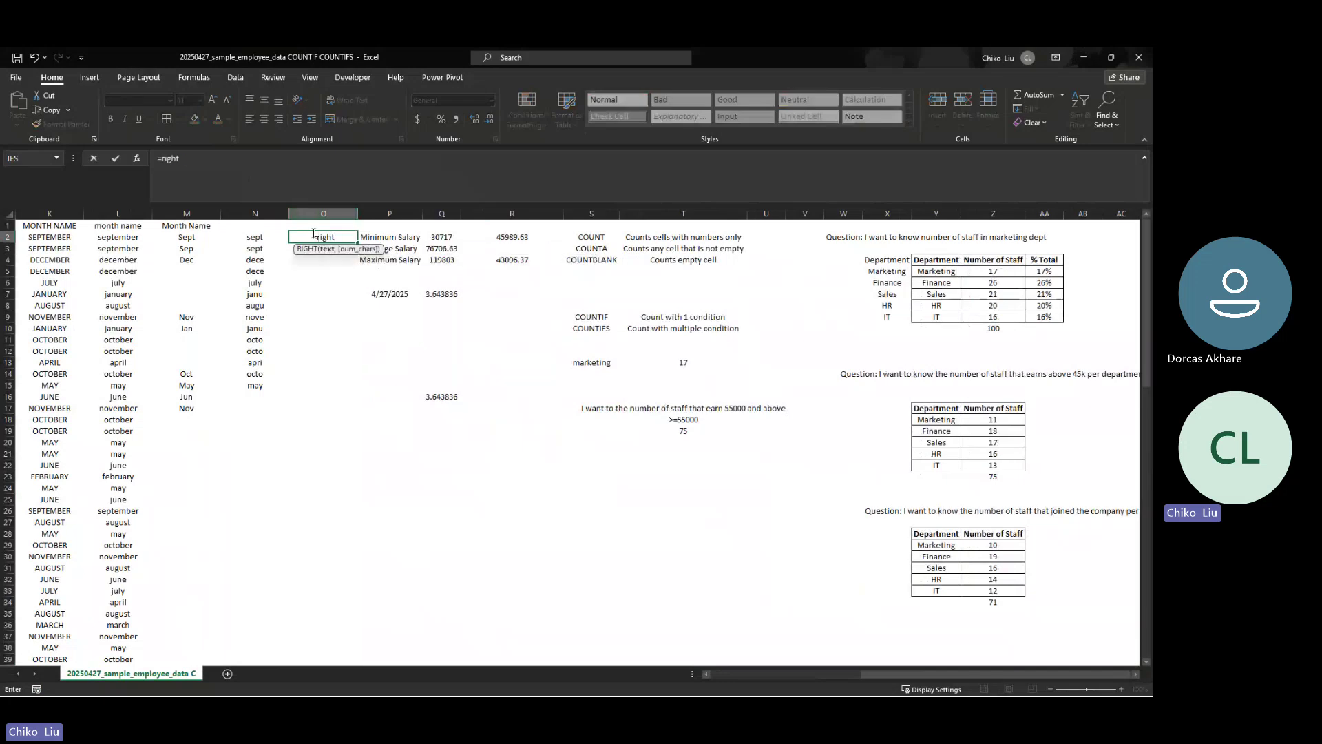
key(Tab)
key(Left)
key(Left)
key(Left)
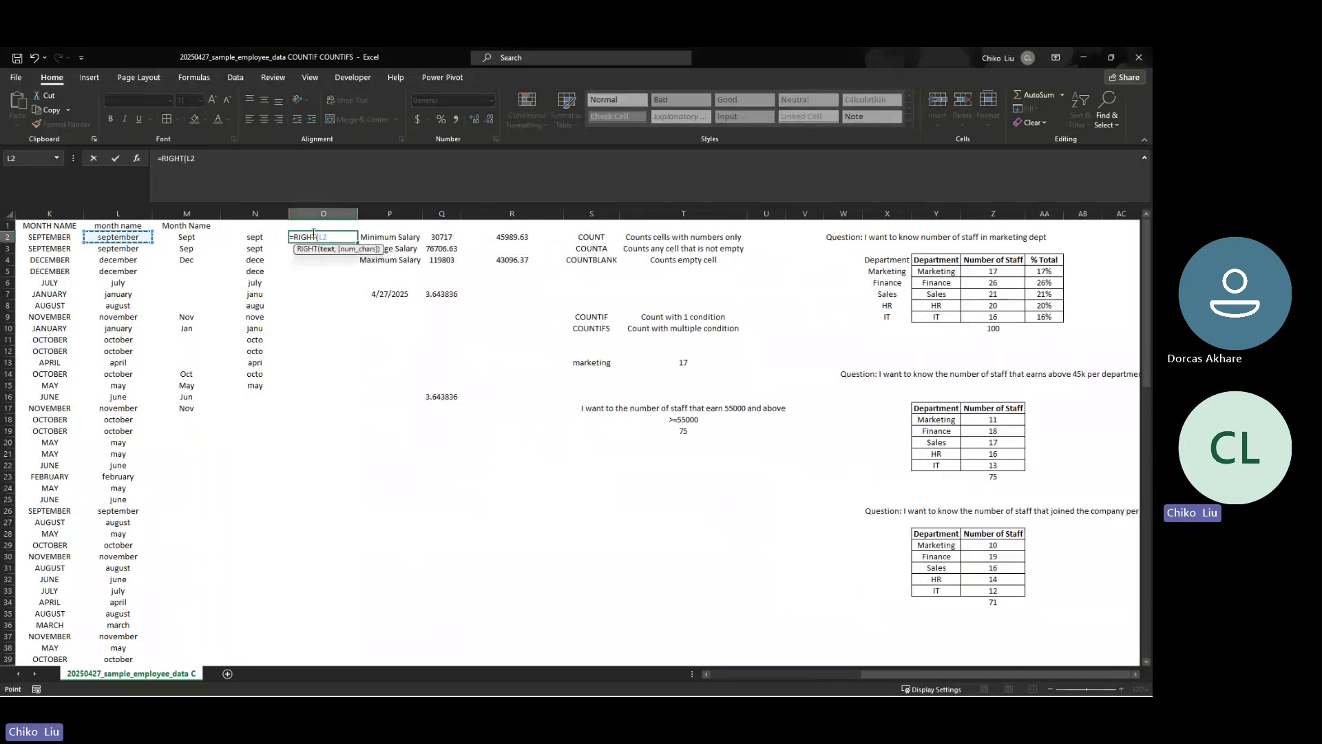
text(,6)
key(ctrl+Return)
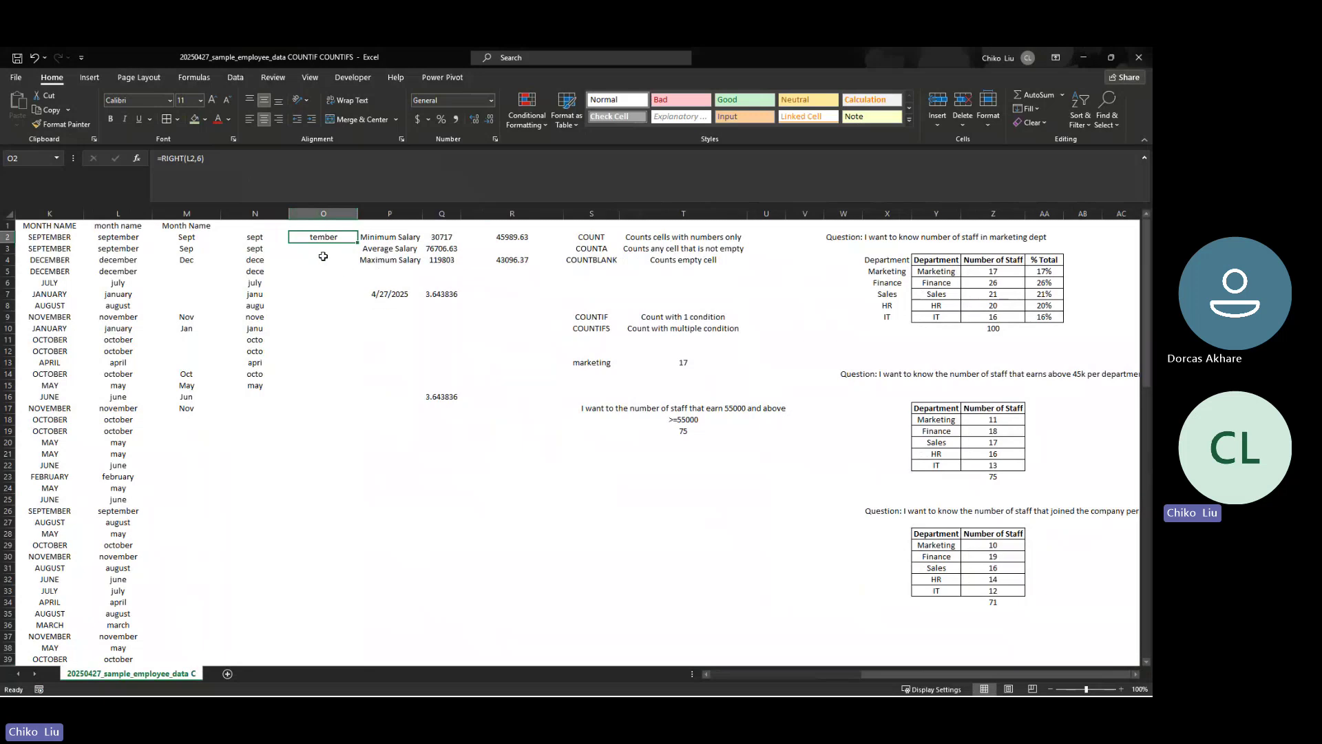
drag(357, 242, 349, 422)
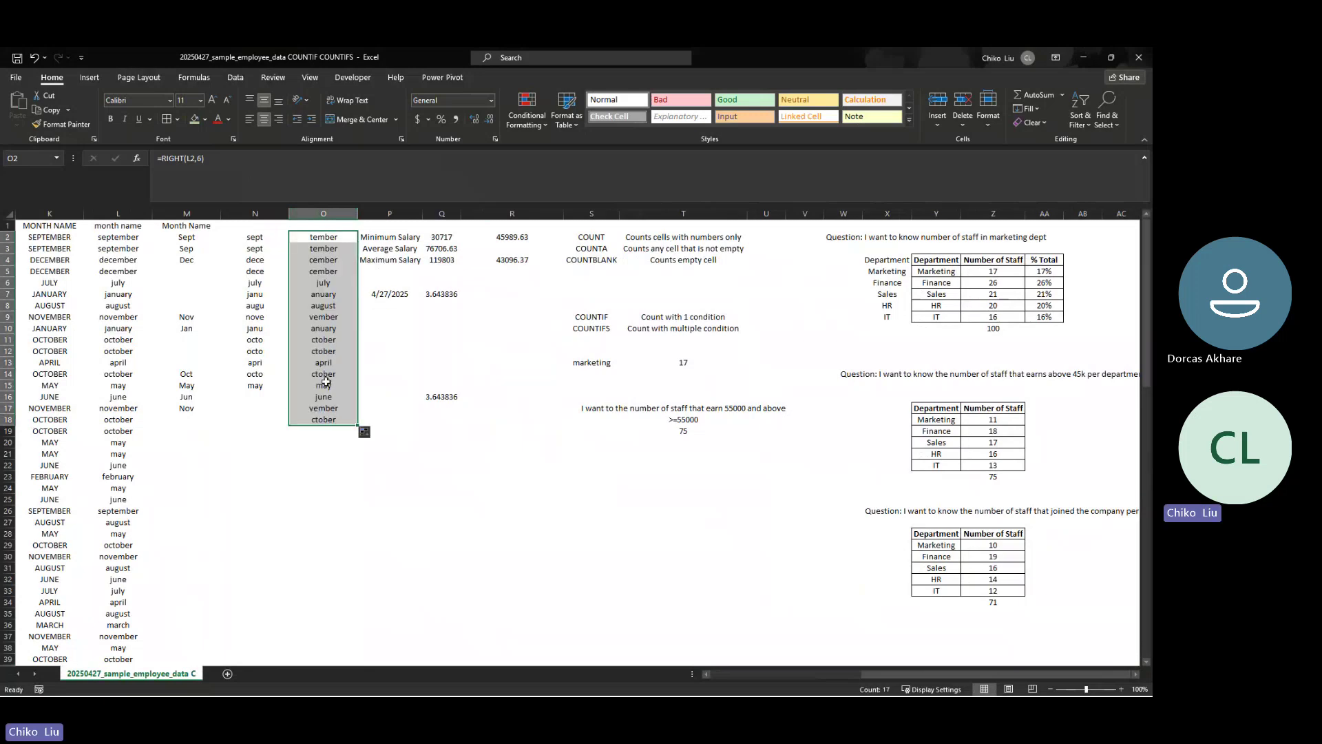
click(334, 389)
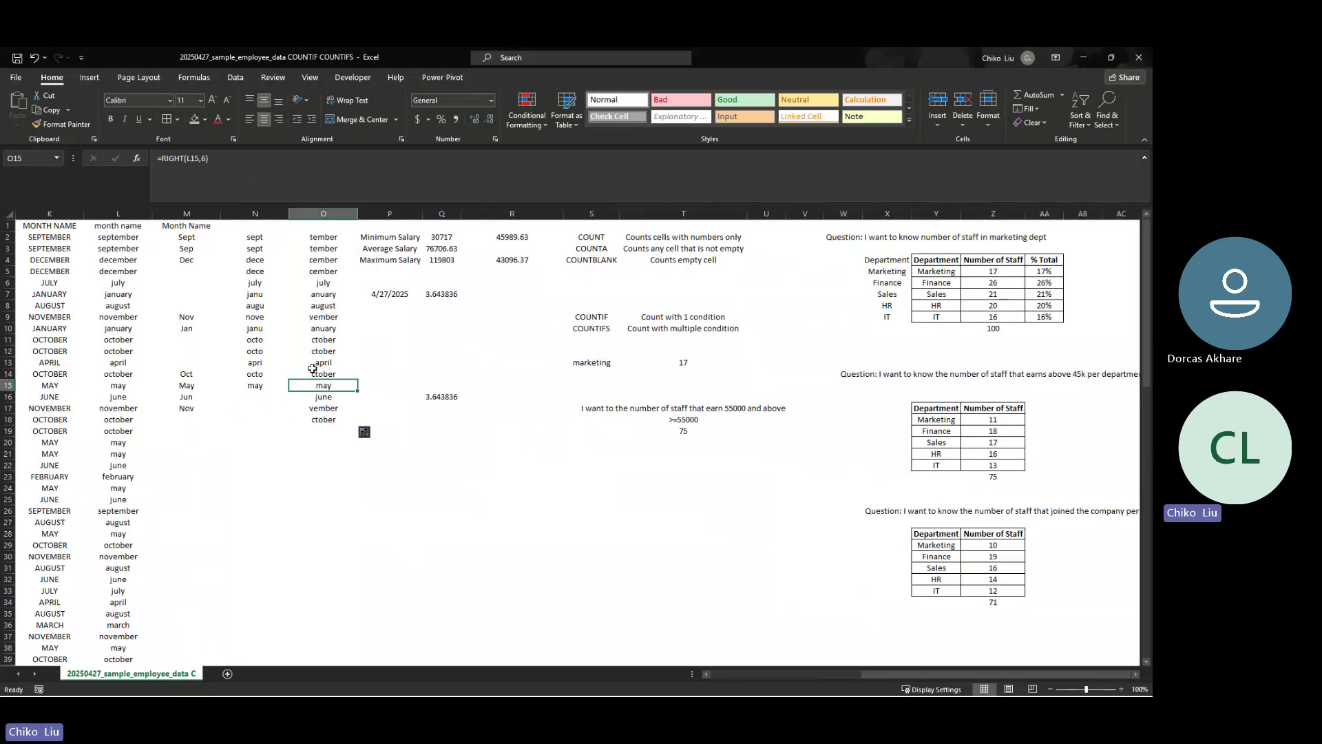
Compare the LEFT formula in N3 with the RIGHT formula in O2
click(269, 229)
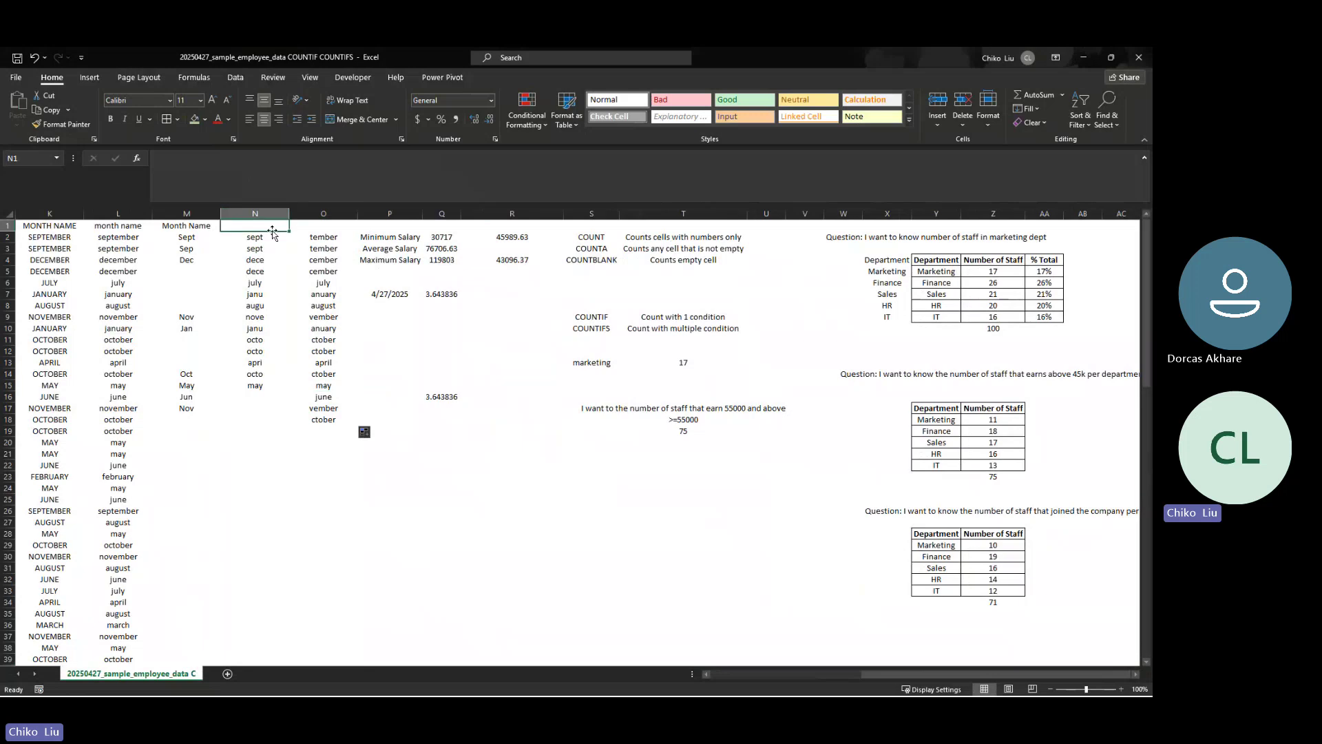
click(263, 246)
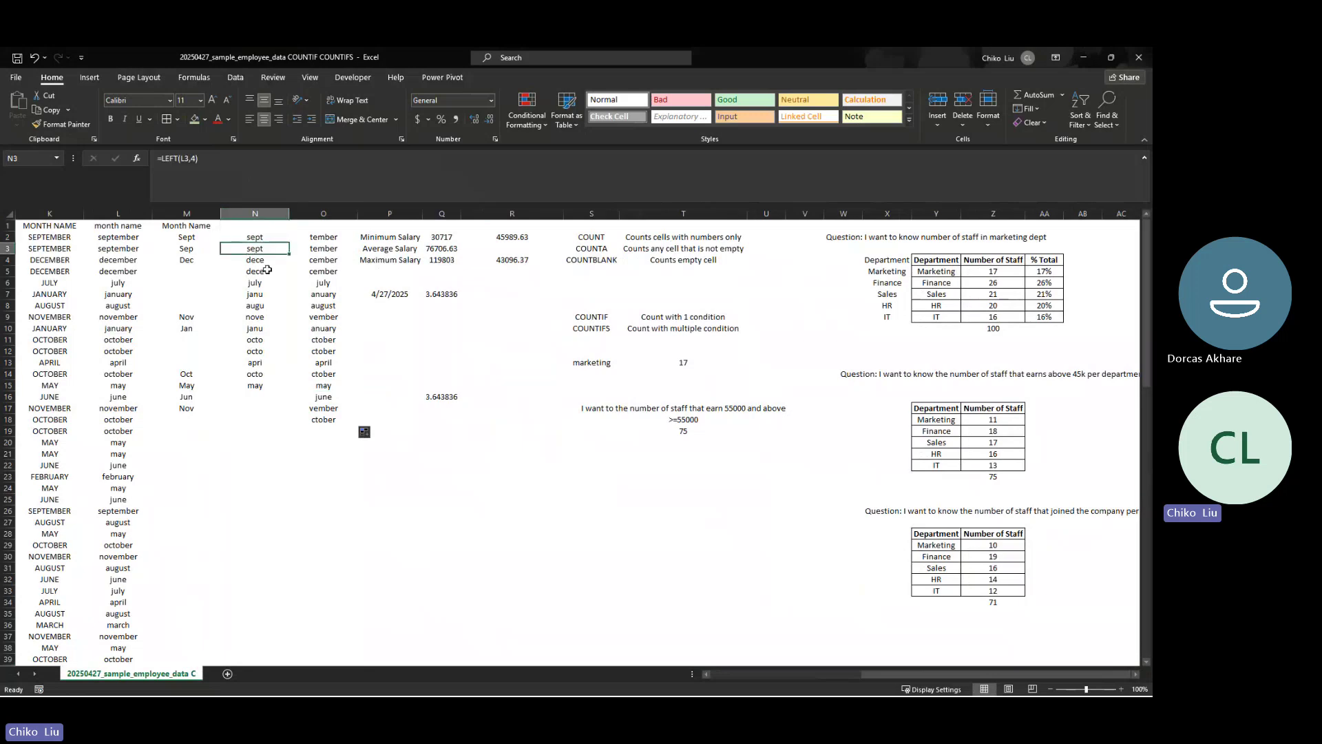
click(316, 272)
click(322, 239)
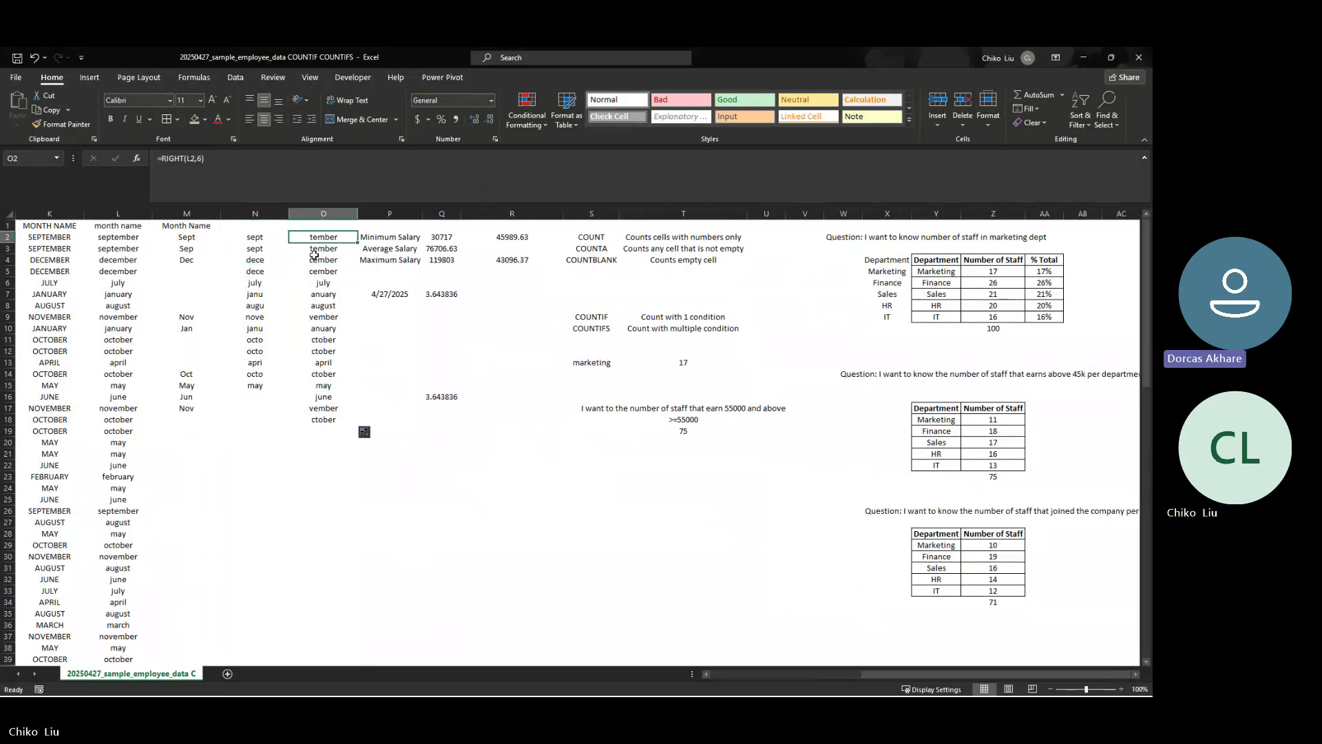
Insert a blank column before the Employee ID column and begin a formula in A2
key(Left)
key(Left)
key(Left)
key(Left)
key(Left)
key(Left)
key(Left)
key(Left)
key(Left)
key(Left)
key(Left)
key(Left)
key(Left)
key(Left)
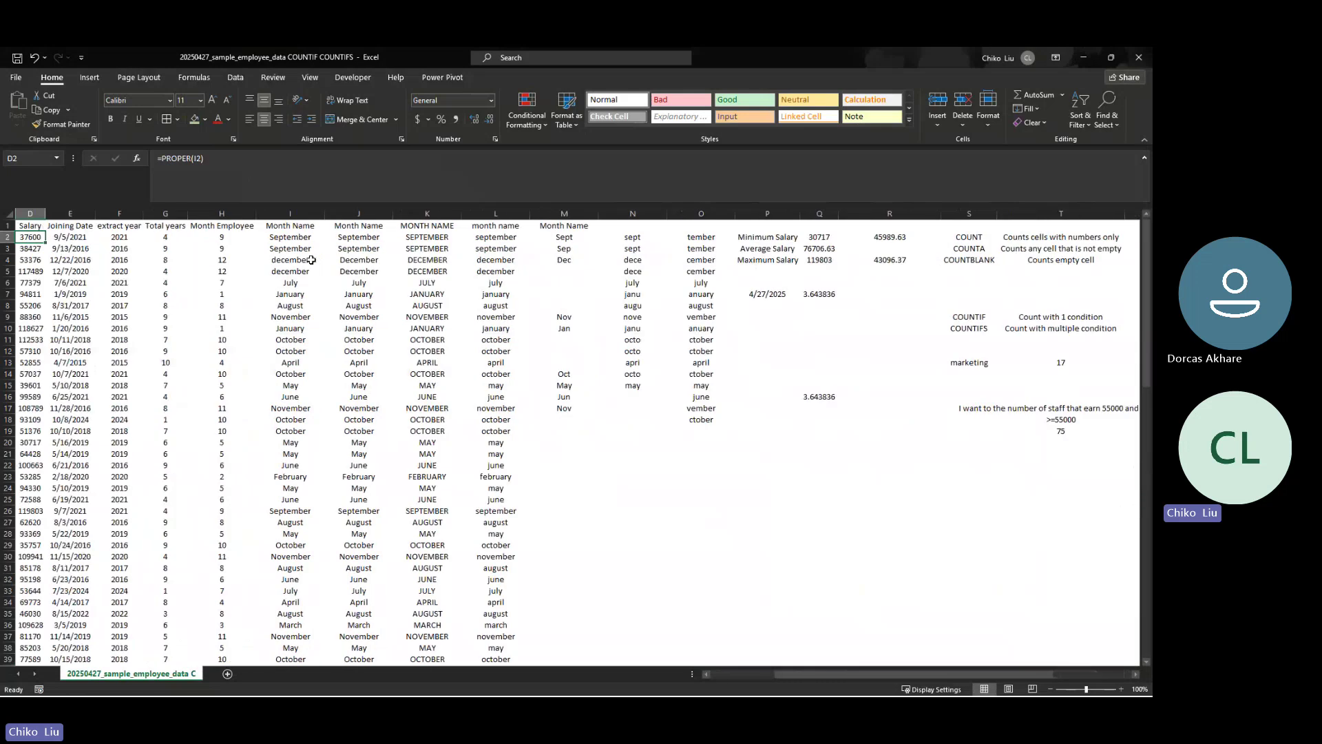
right_click(43, 214)
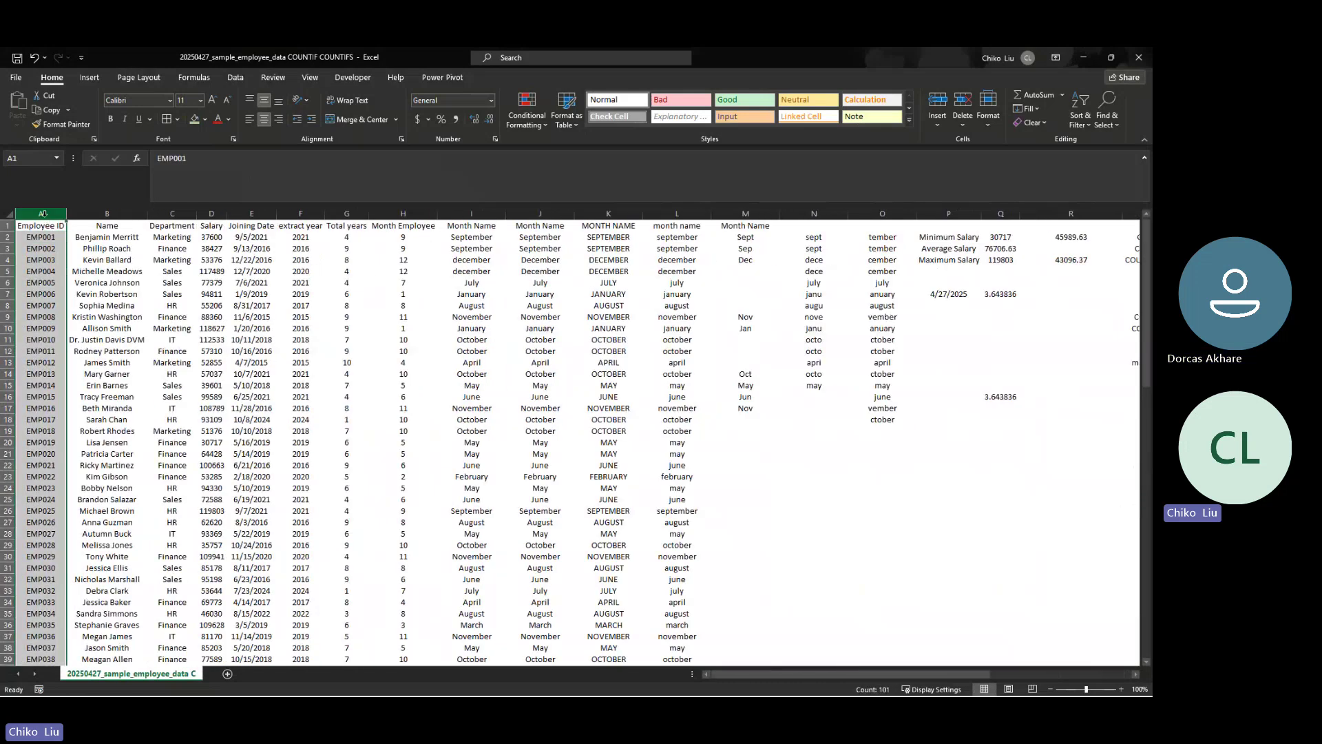
key(Escape)
key(ctrl+shift+equal)
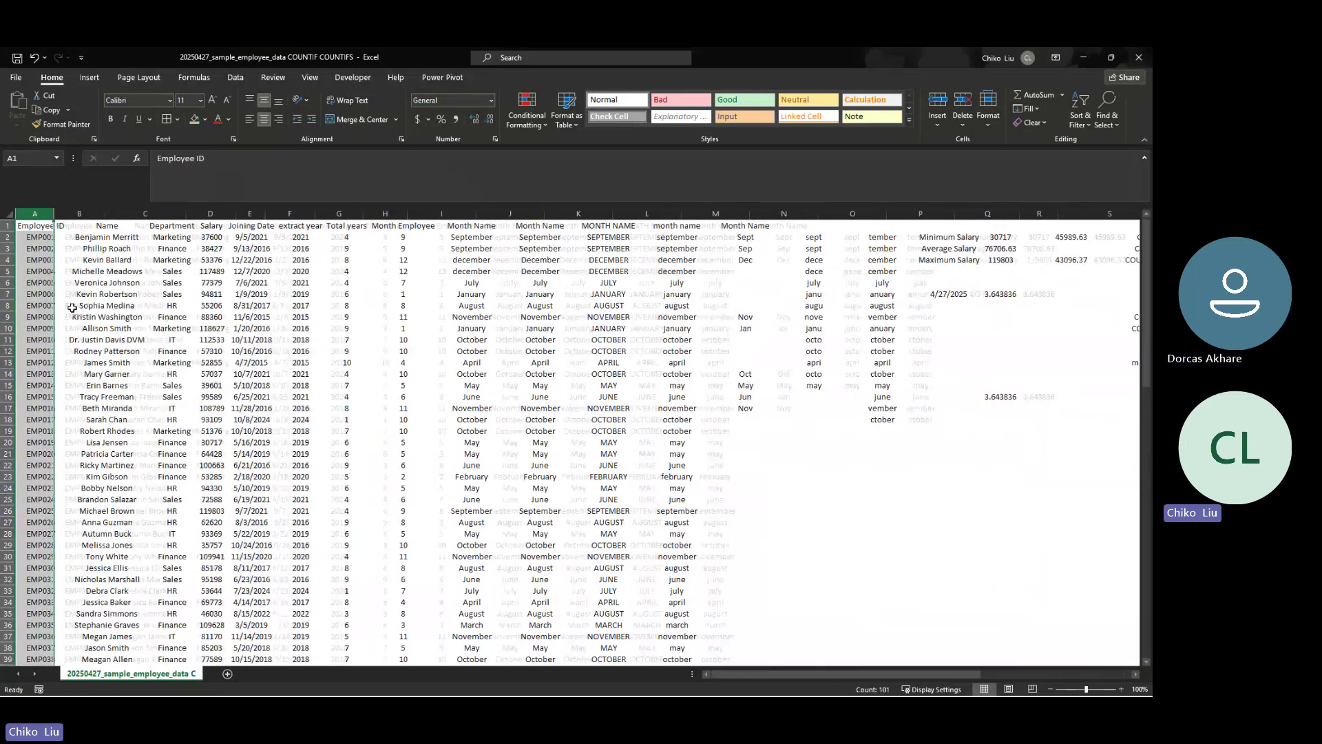
click(84, 237)
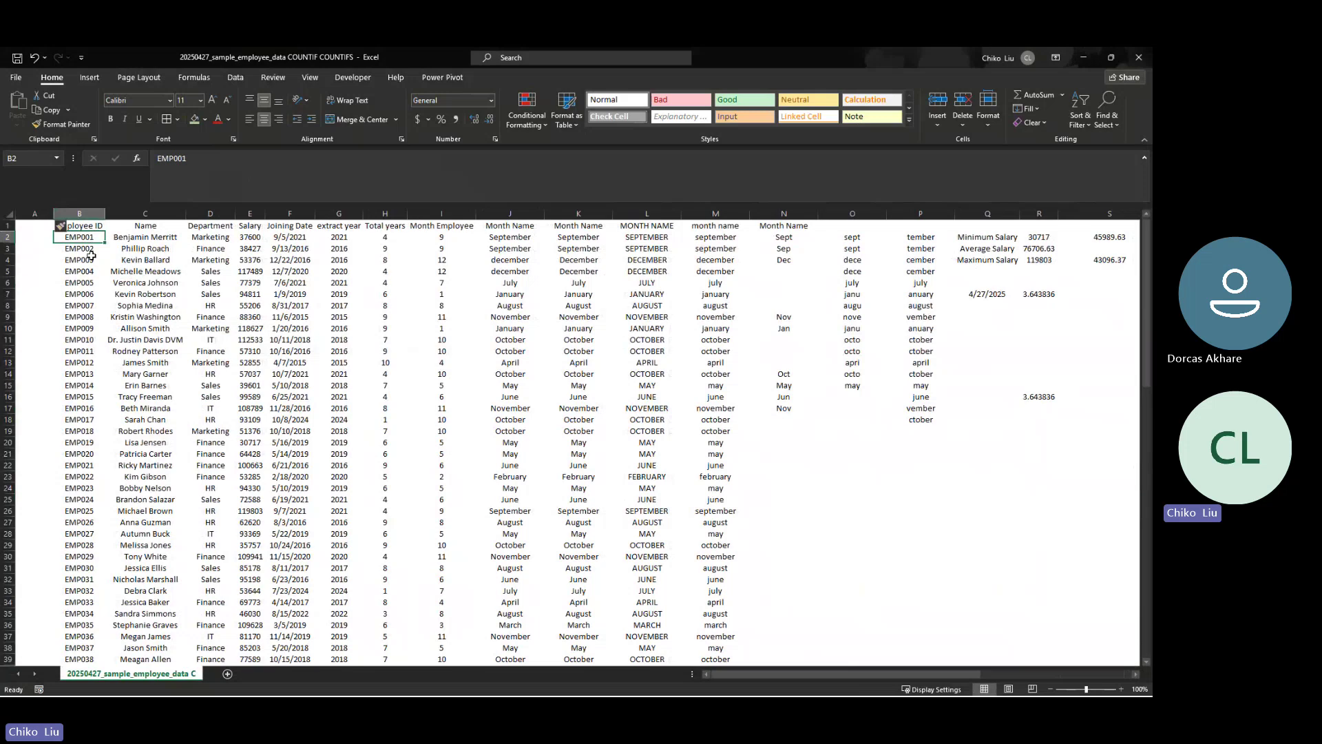
click(40, 239)
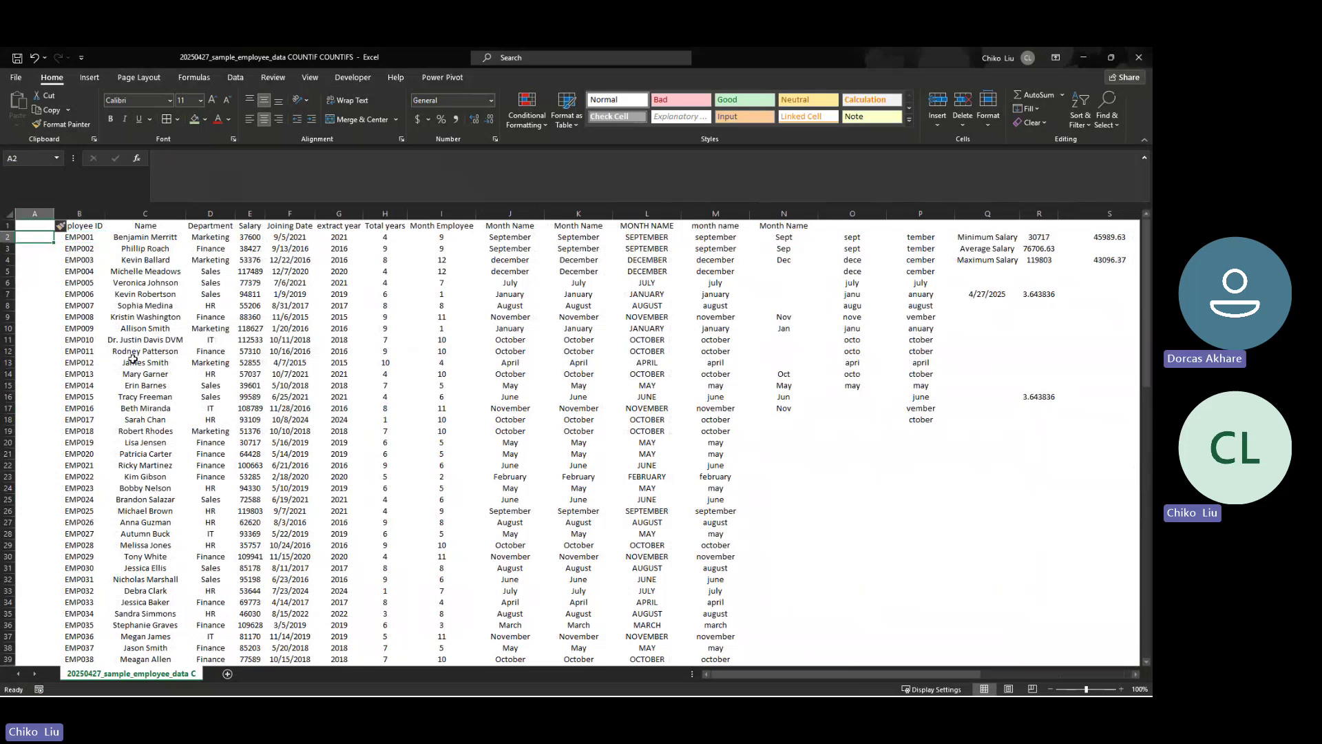
text(=)
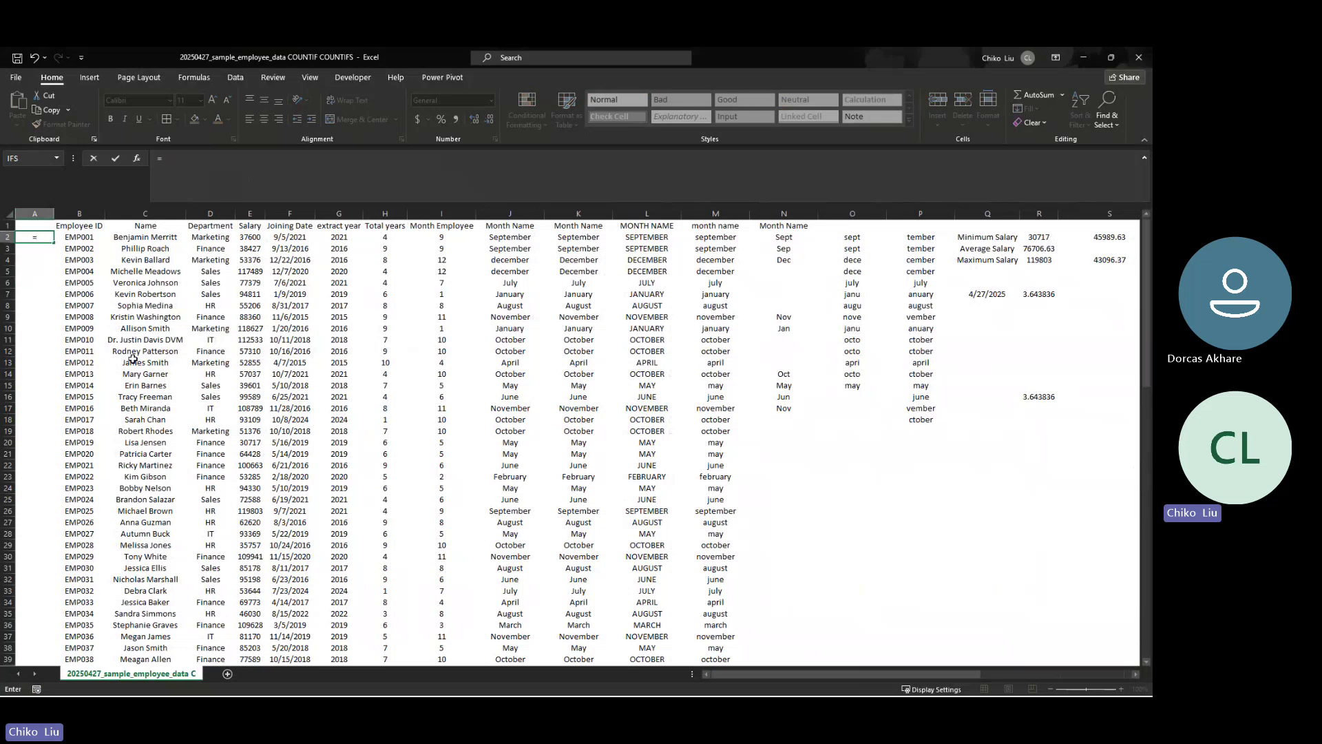
text(left)
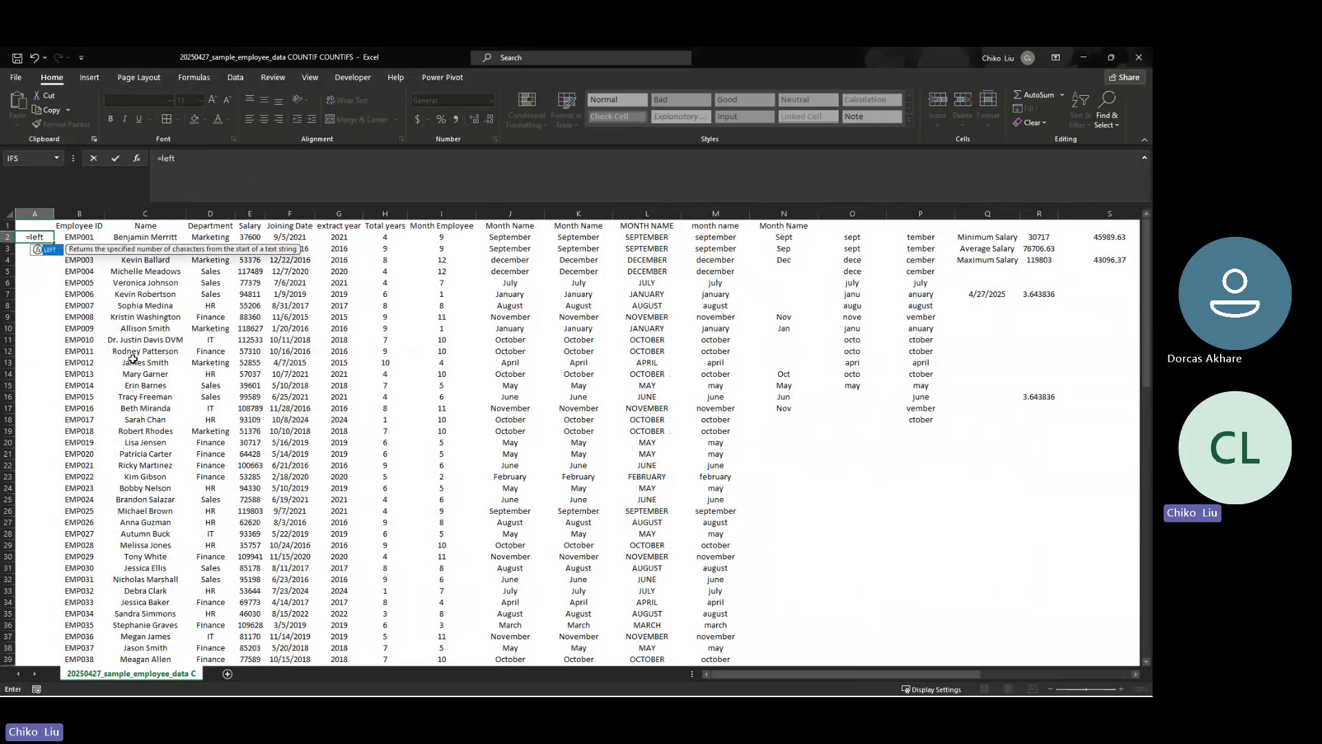
key(Tab)
key(Right)
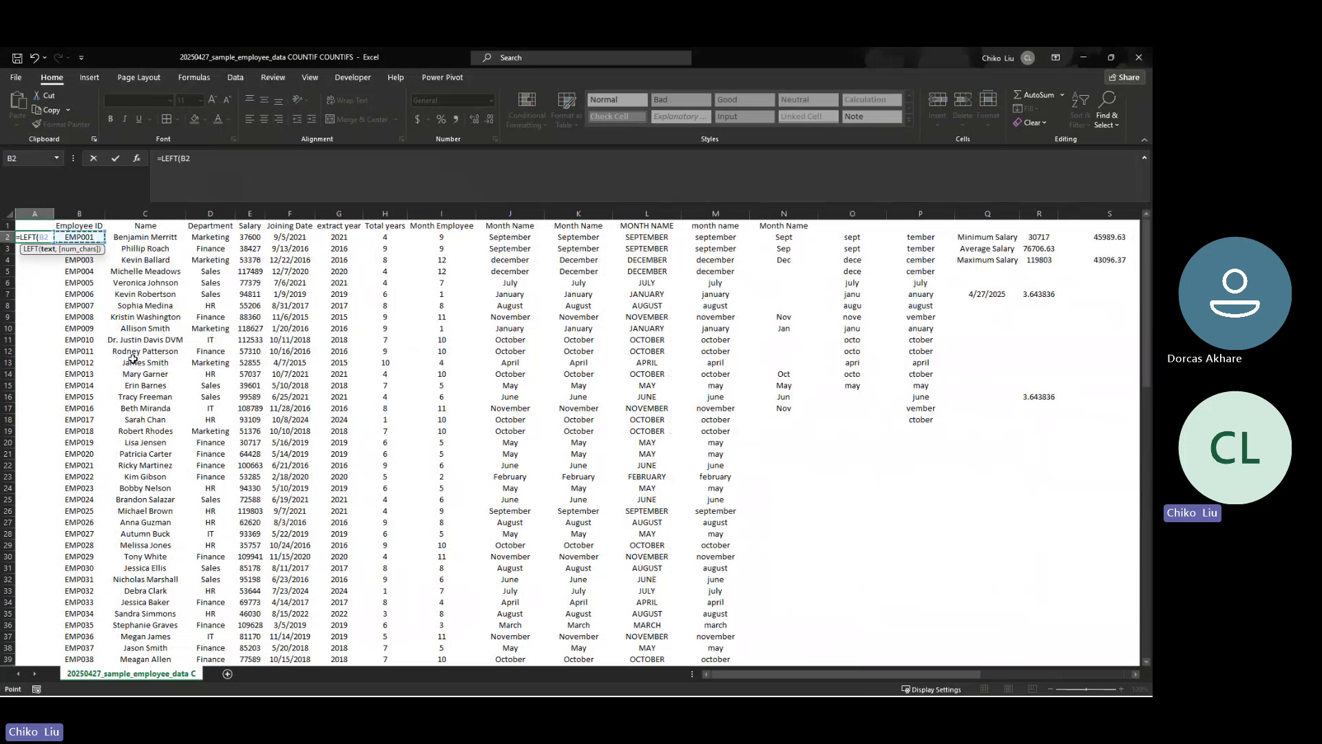
text(,4)
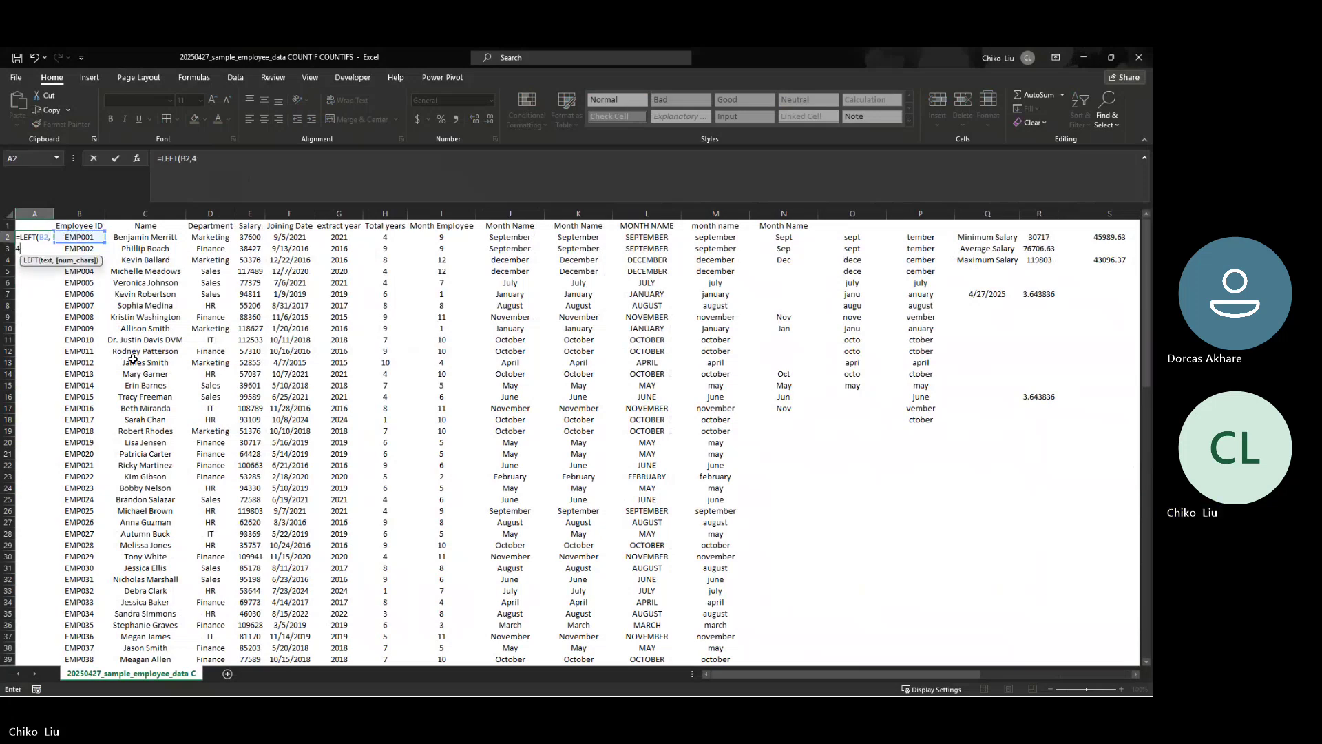
key(BackSpace)
key(BackSpace)
key(BackSpace)
key(BackSpace)
key(BackSpace)
key(BackSpace)
key(BackSpace)
key(BackSpace)
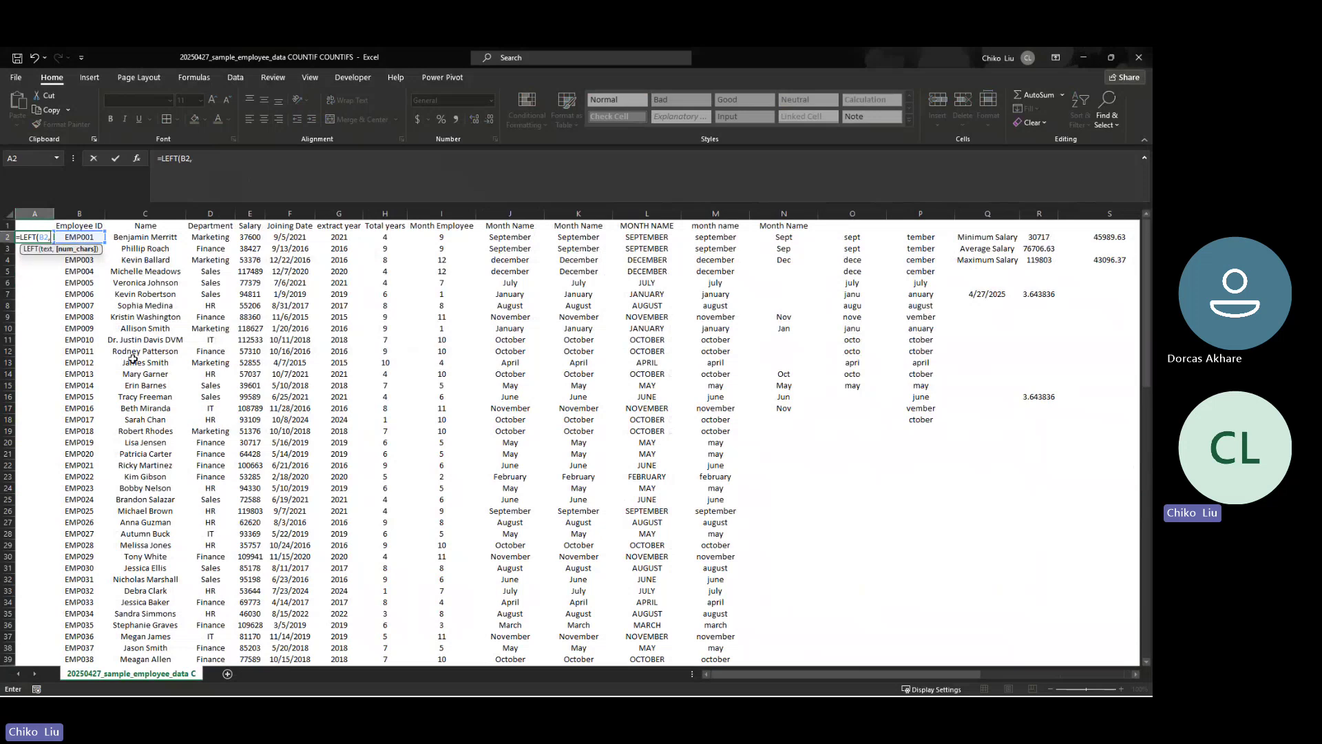
key(BackSpace)
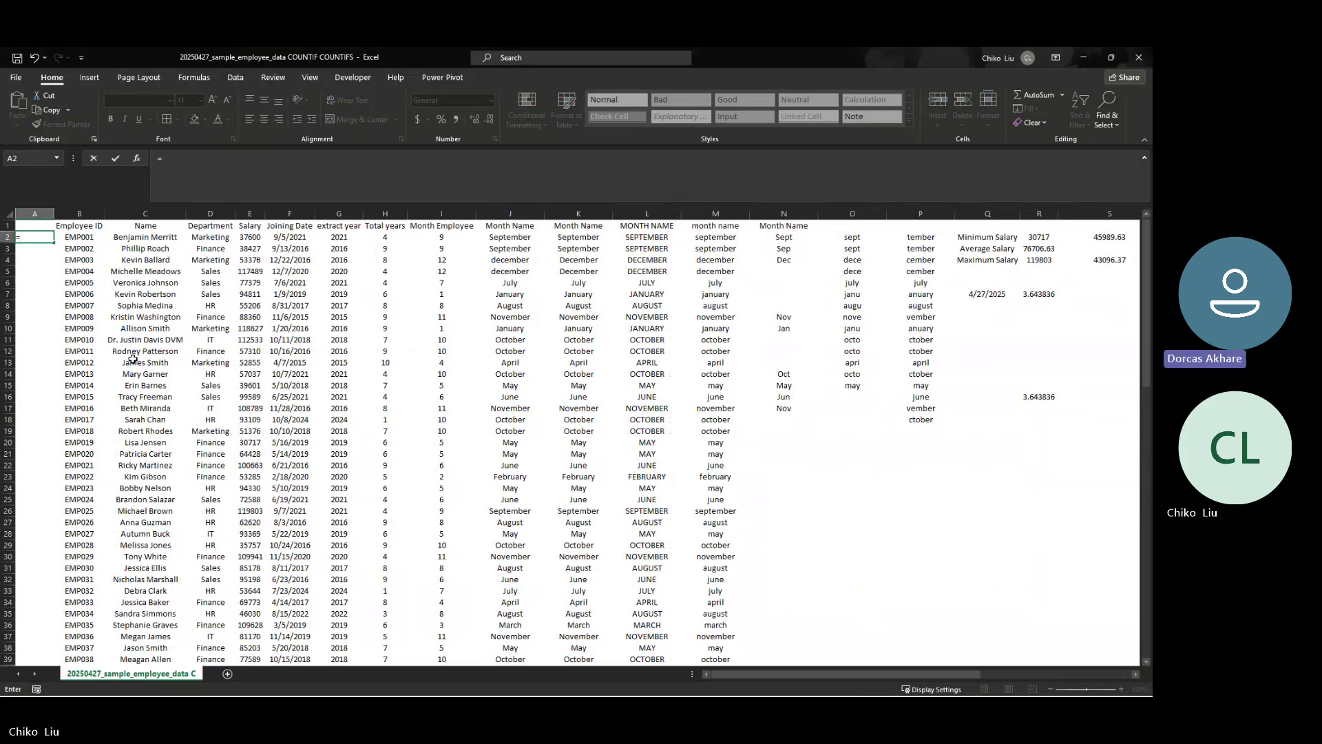
Complete the A2 formula as =RIGHT(B2,3) to extract the employee ID digits, fill it down to A101, and check the results
text(RIGHT()
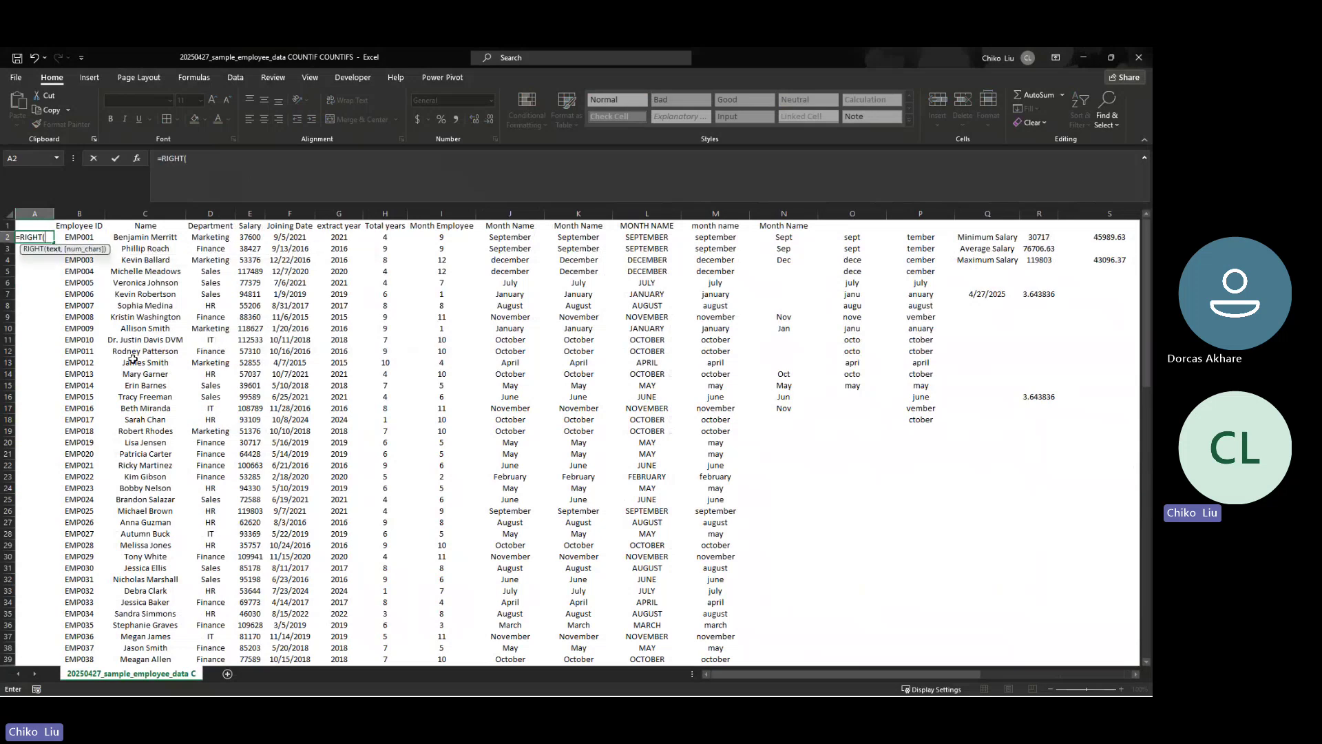
key(Right)
text(,)
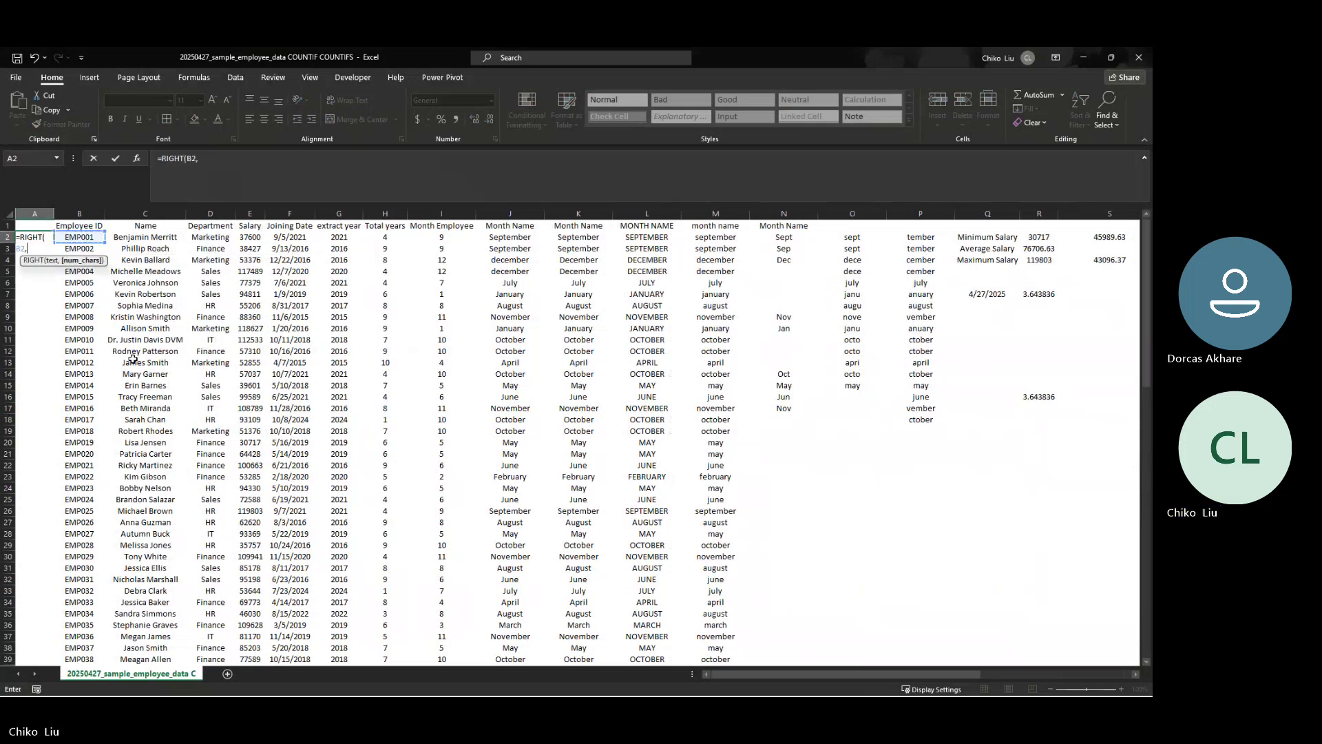
text(3)
key(ctrl+Return)
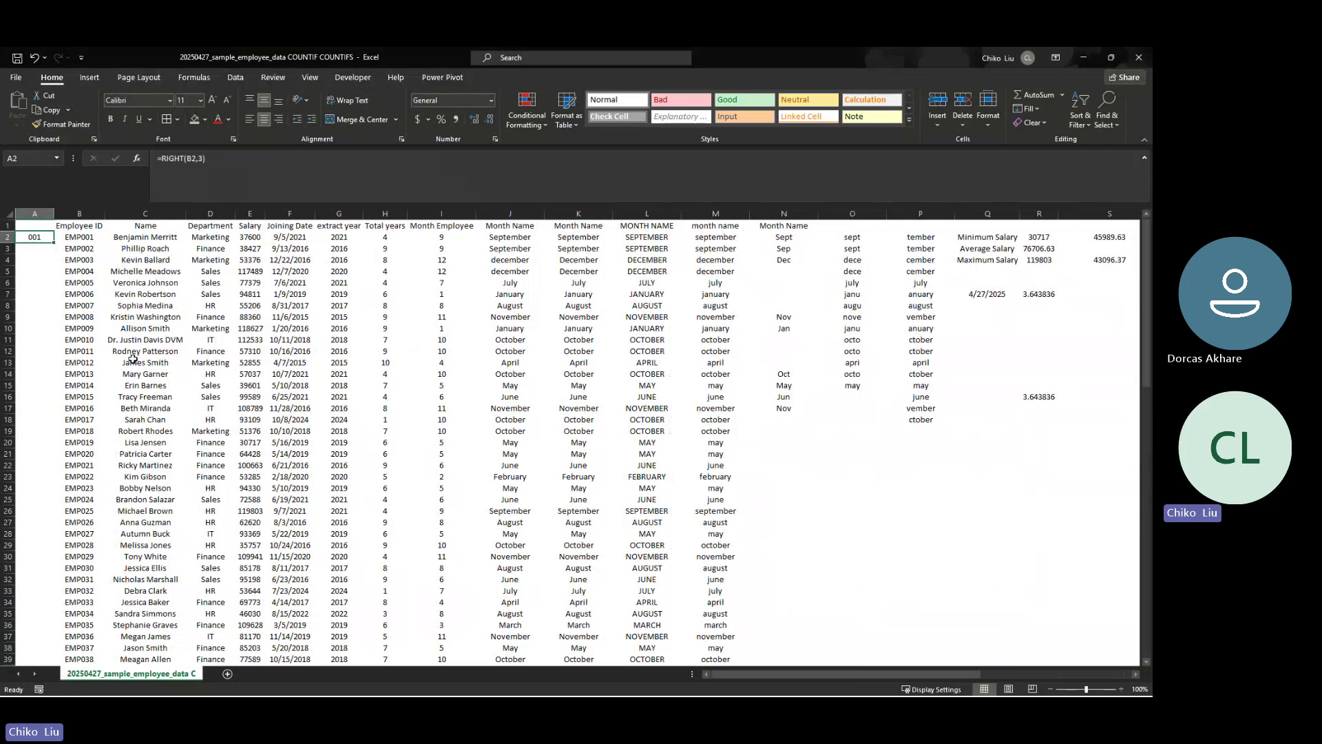
double_click(52, 241)
scroll(49, 308, down, 20)
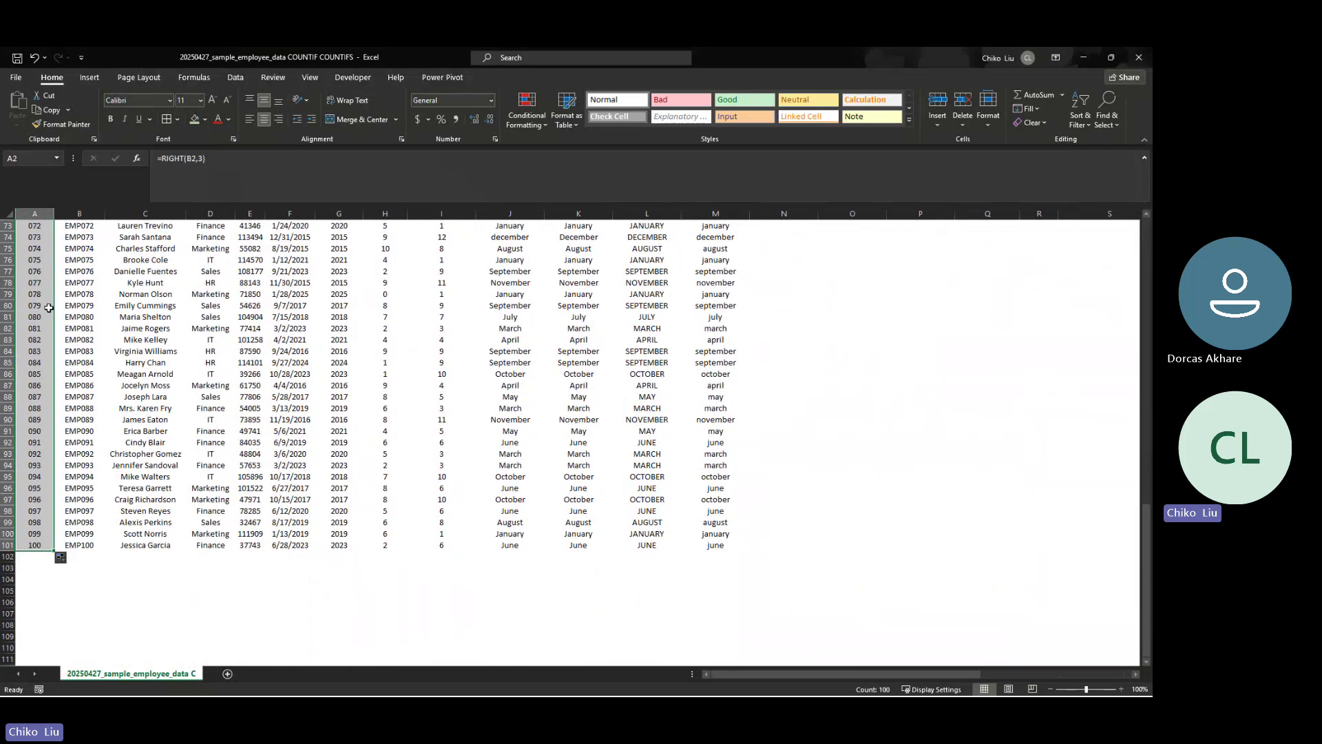
scroll(49, 308, up, 20)
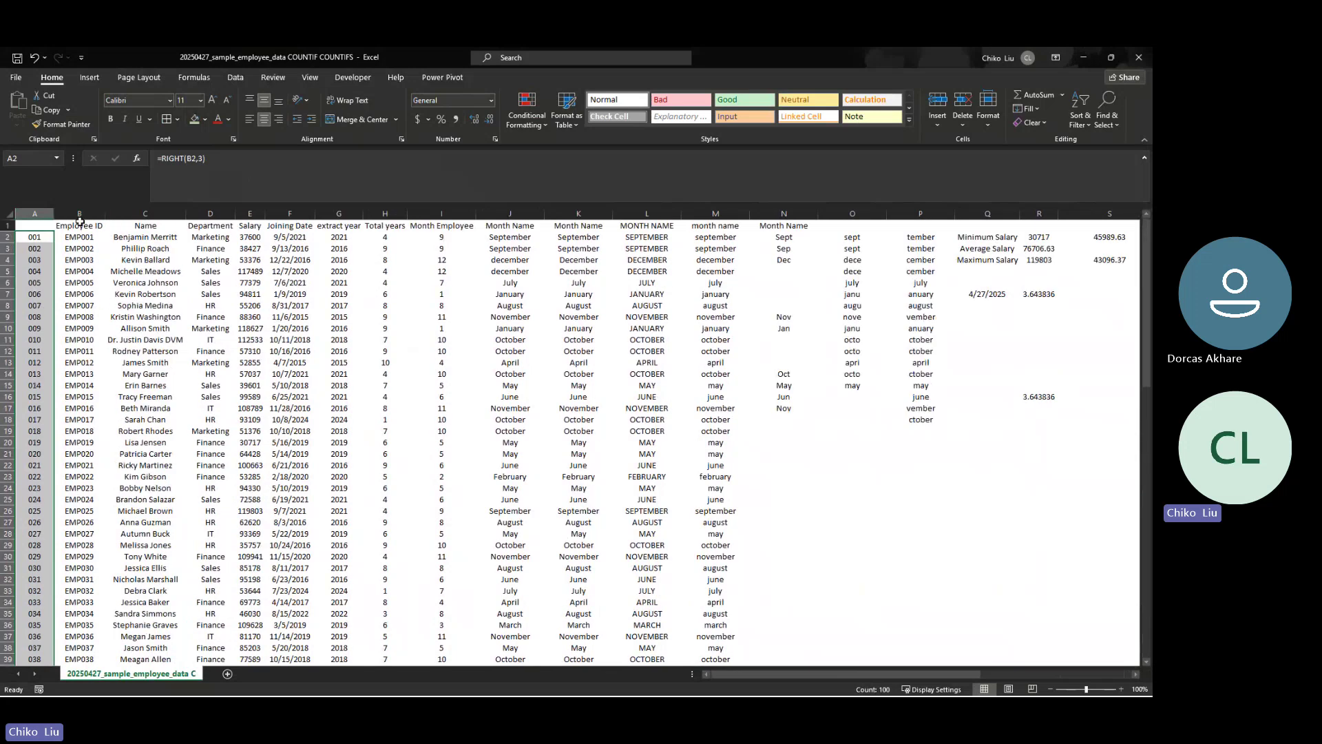
Insert another blank column before the extracted ID digits in column A
click(81, 241)
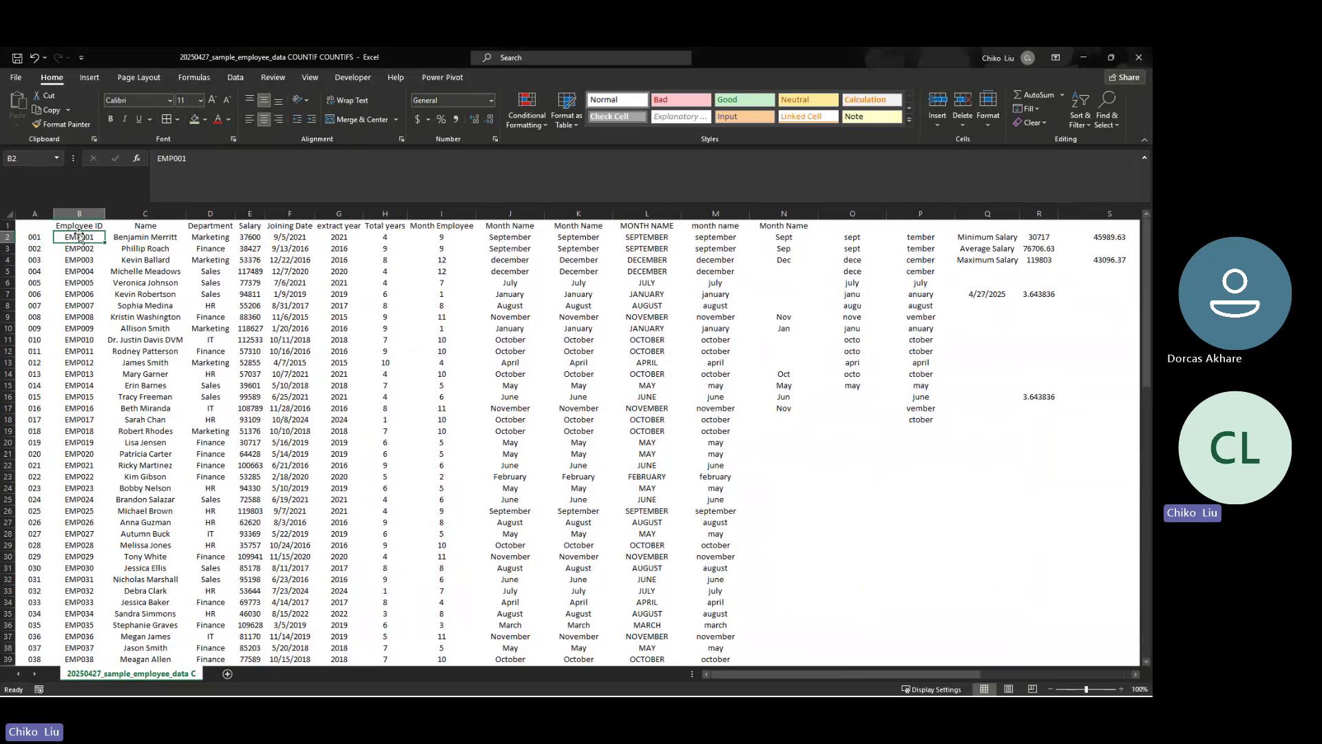
click(98, 383)
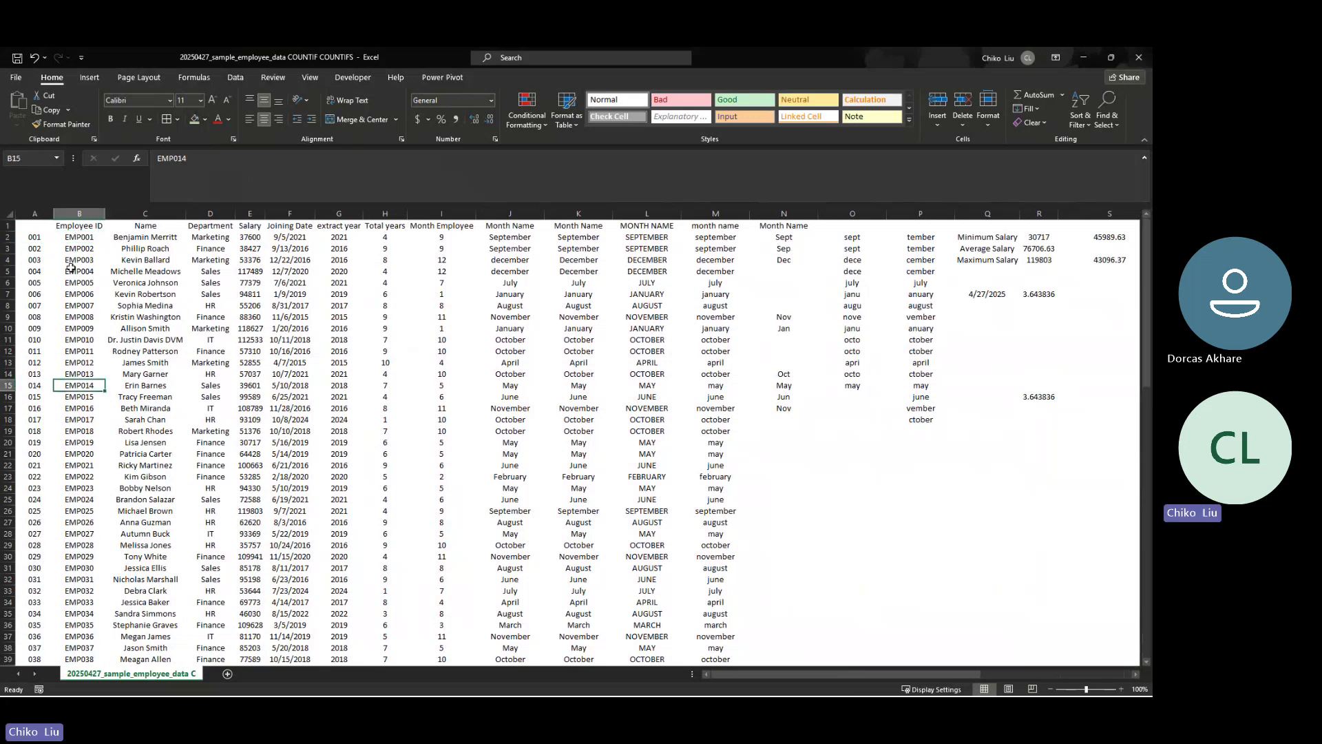
click(36, 215)
right_click(36, 215)
click(60, 320)
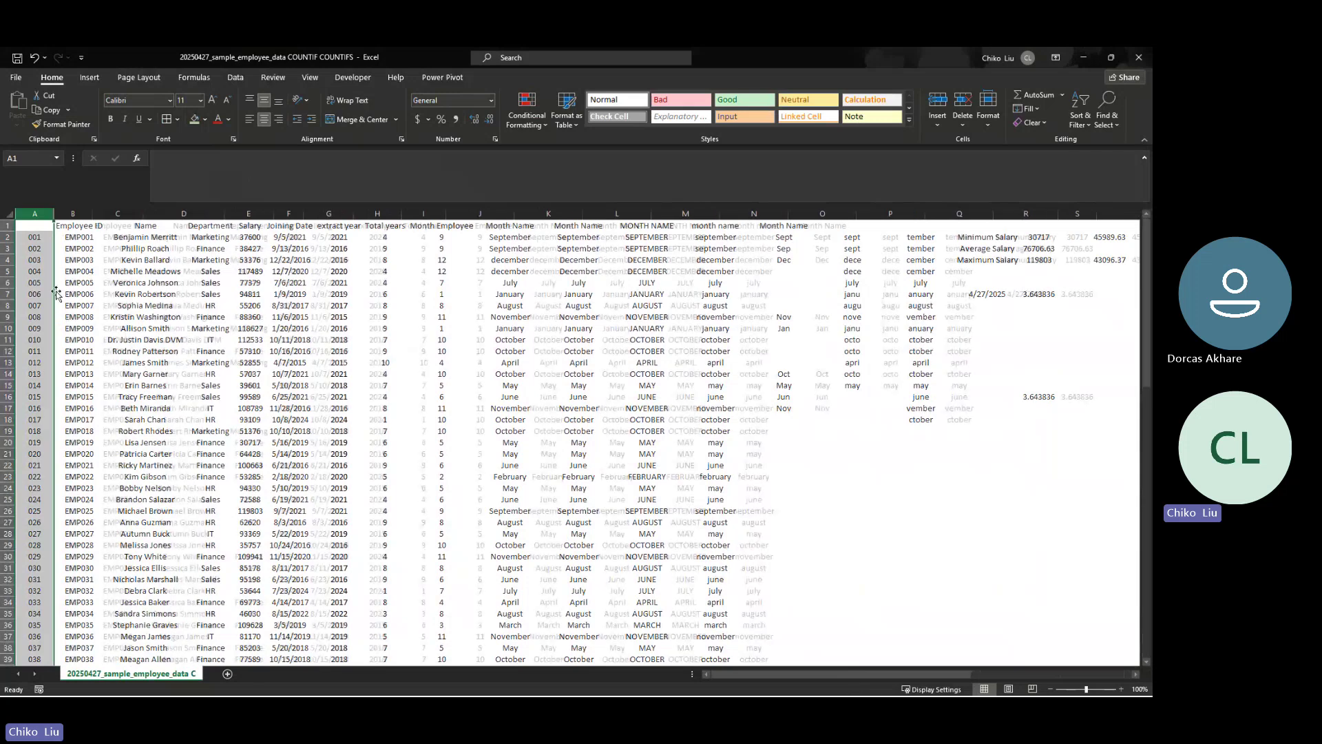
Enter =LEFT(C2,3) in A2 to extract the employee ID prefix, and fill it down for all employee rows
click(41, 237)
text(=LEFT()
key(Right)
key(Right)
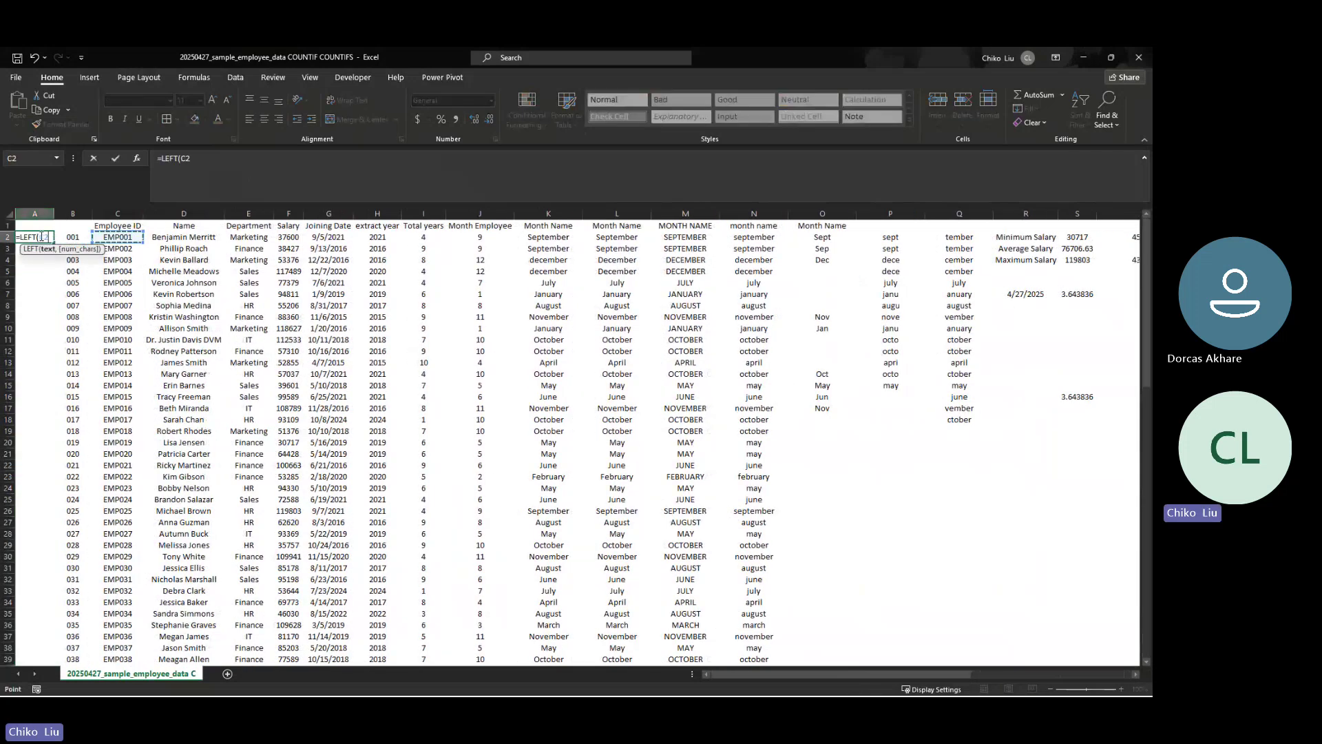
text(,3))
key(Return)
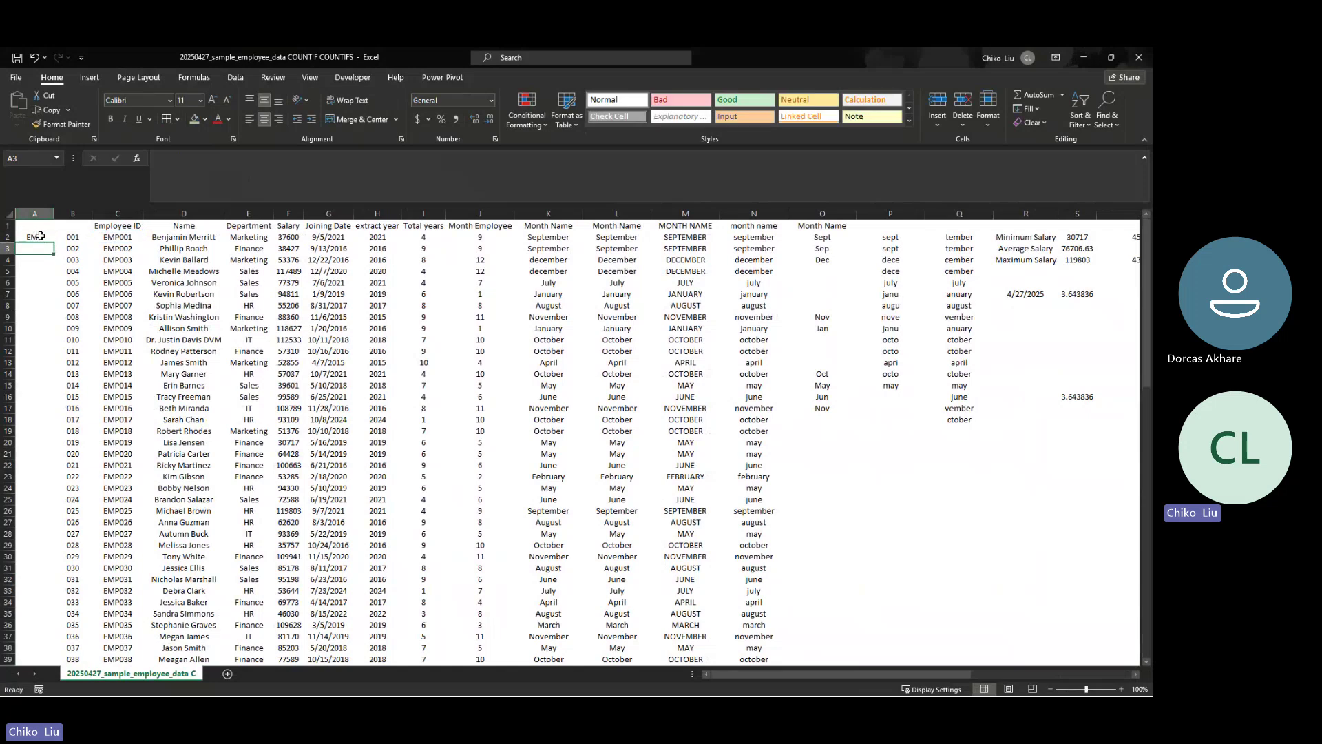
click(40, 237)
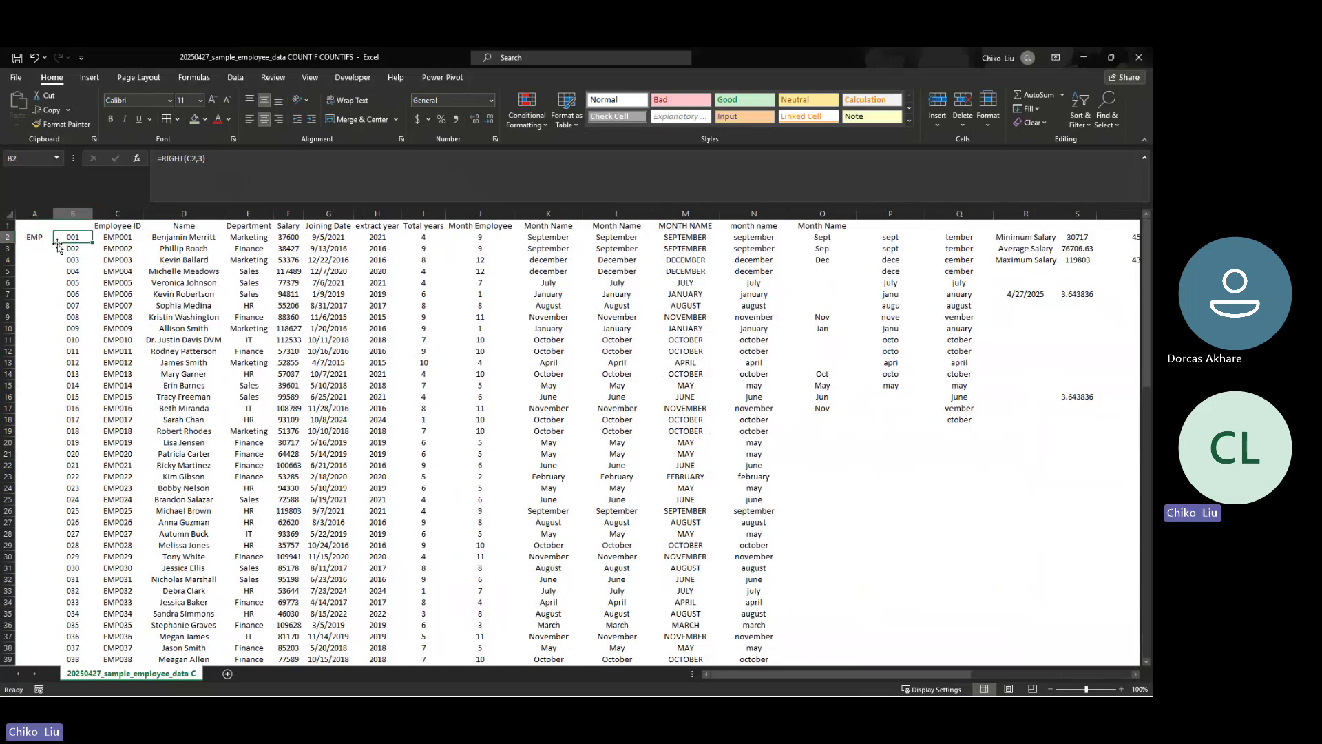
double_click(55, 243)
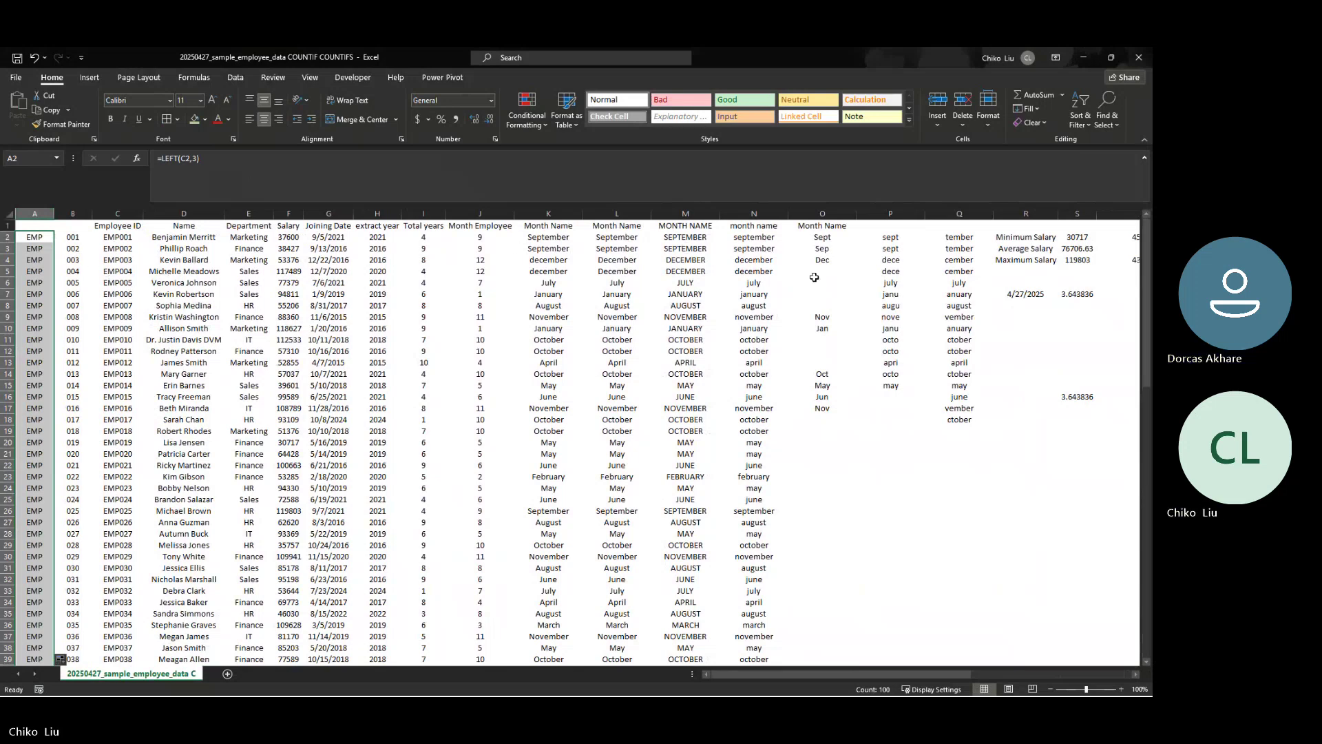
Switch to the Book1 workbook containing the IF, nested IF and IFS syntax notes and close it
click(654, 249)
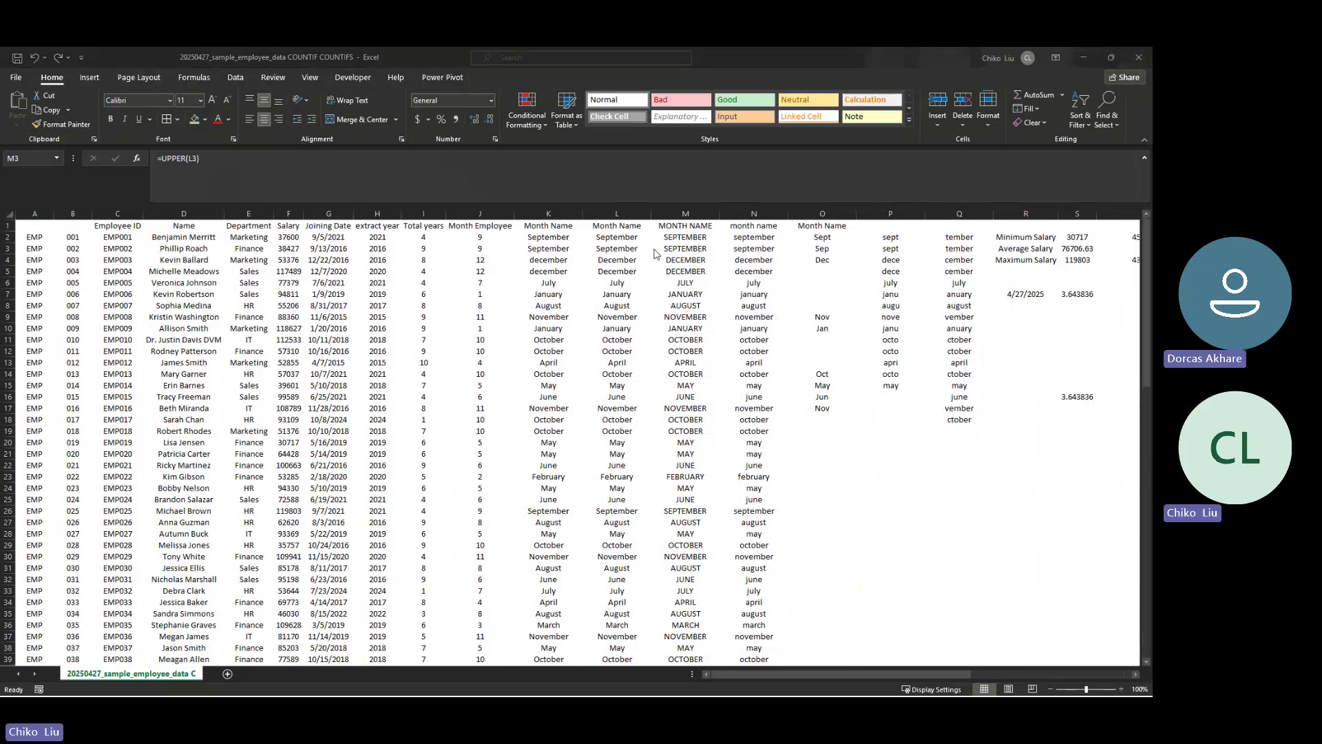
key(alt+Tab)
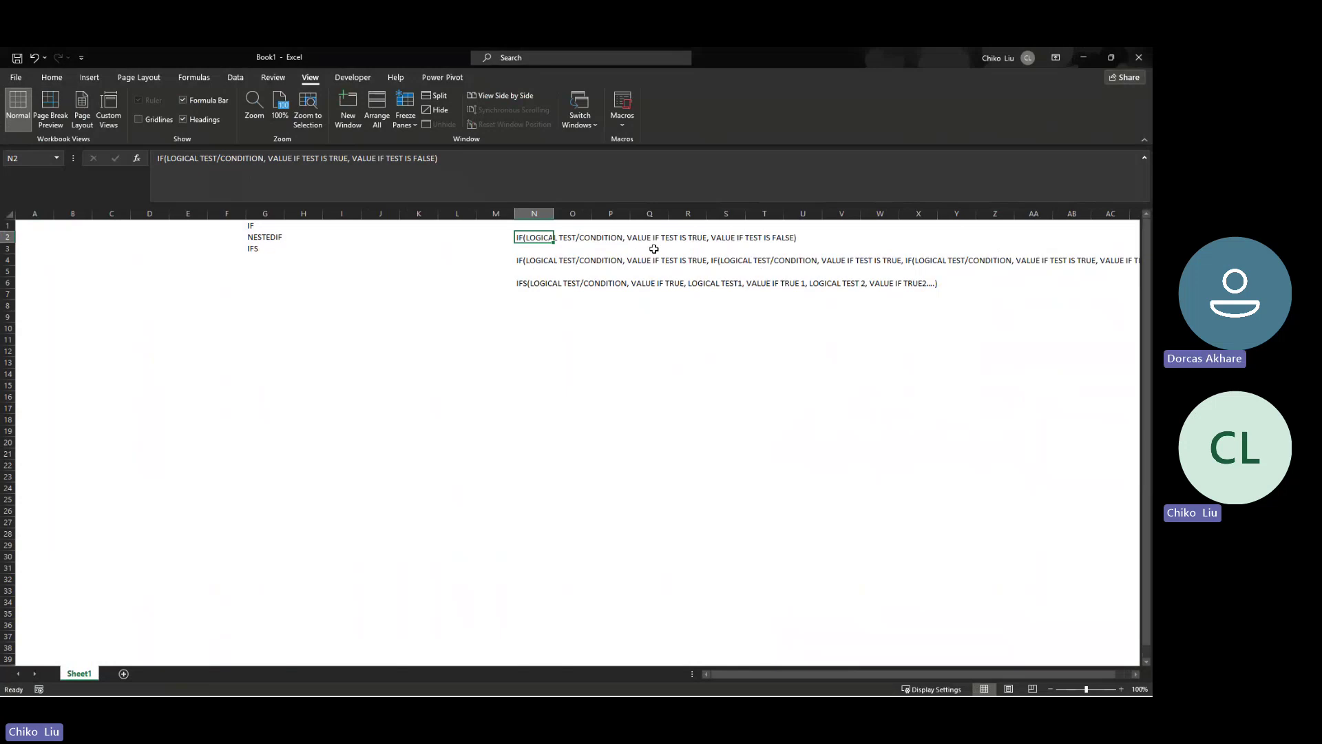
click(1140, 60)
click(692, 441)
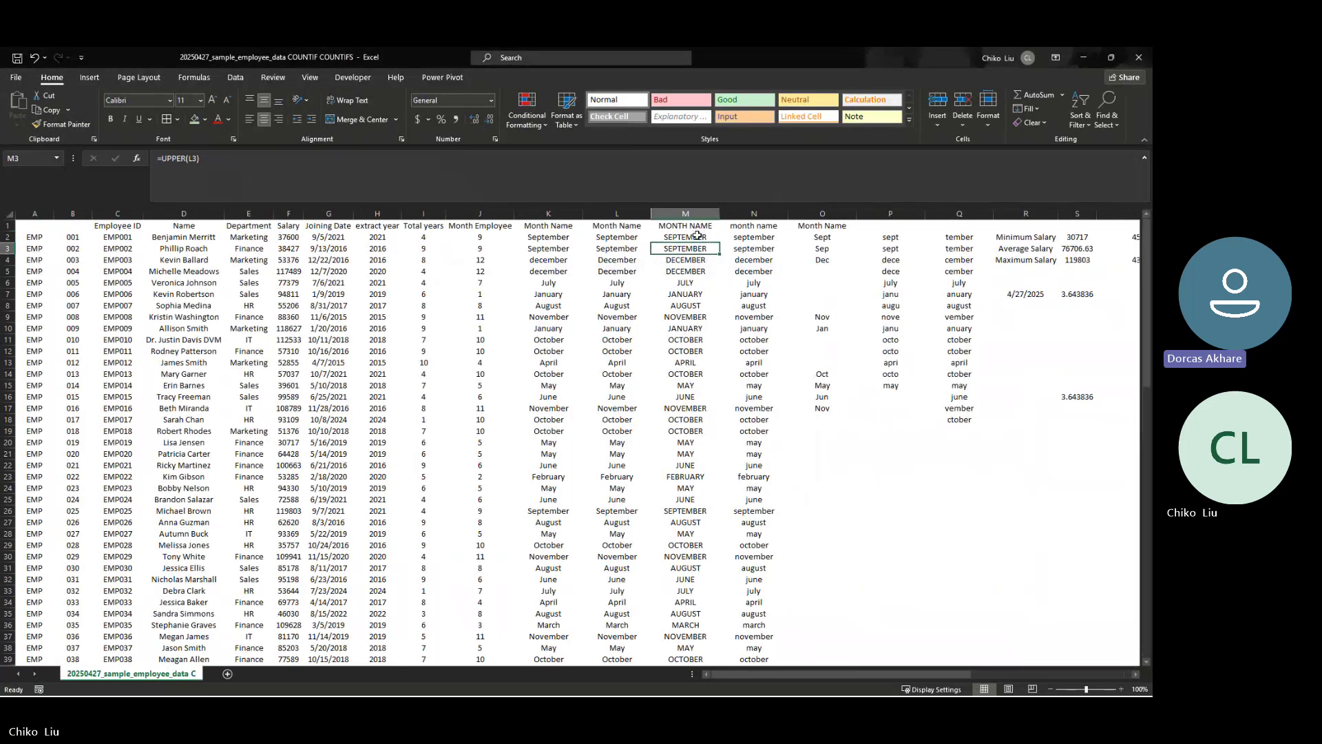
Examine the UPPER formula in M2 and the IFS month-name formula in K5
click(697, 235)
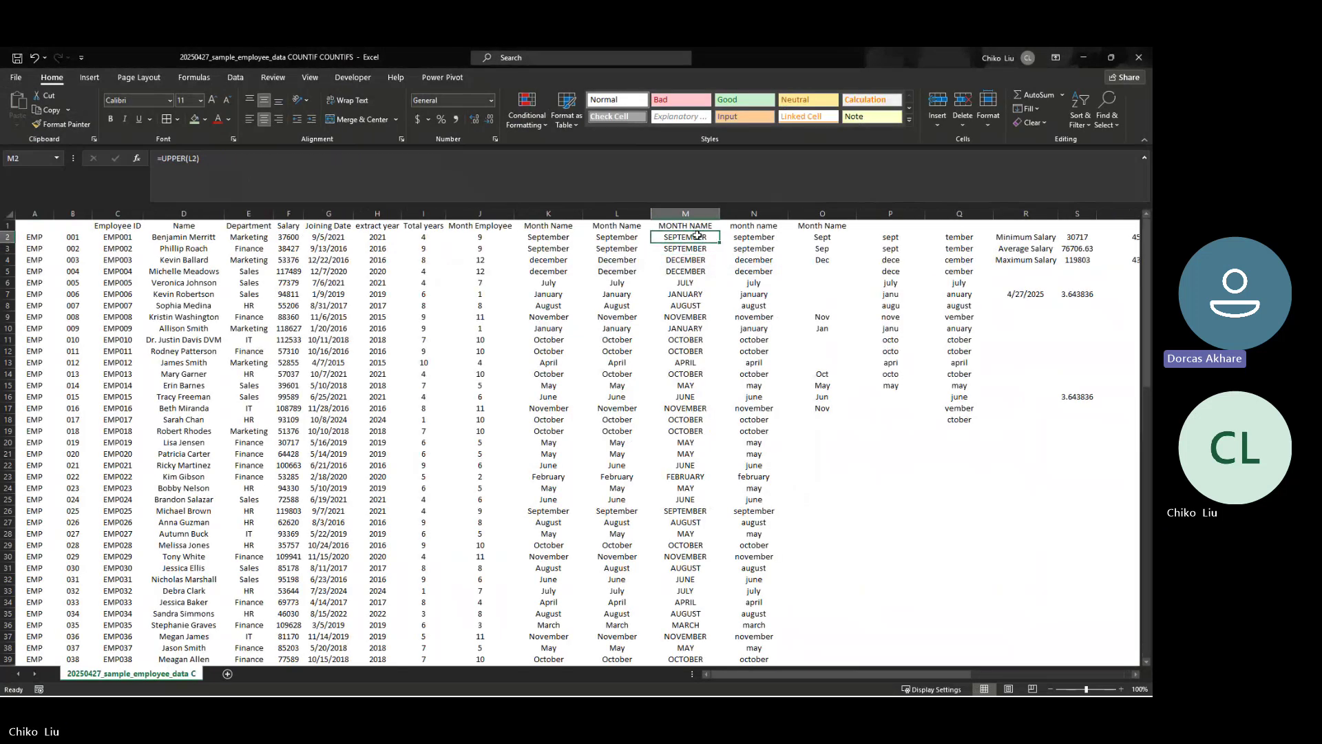
click(562, 275)
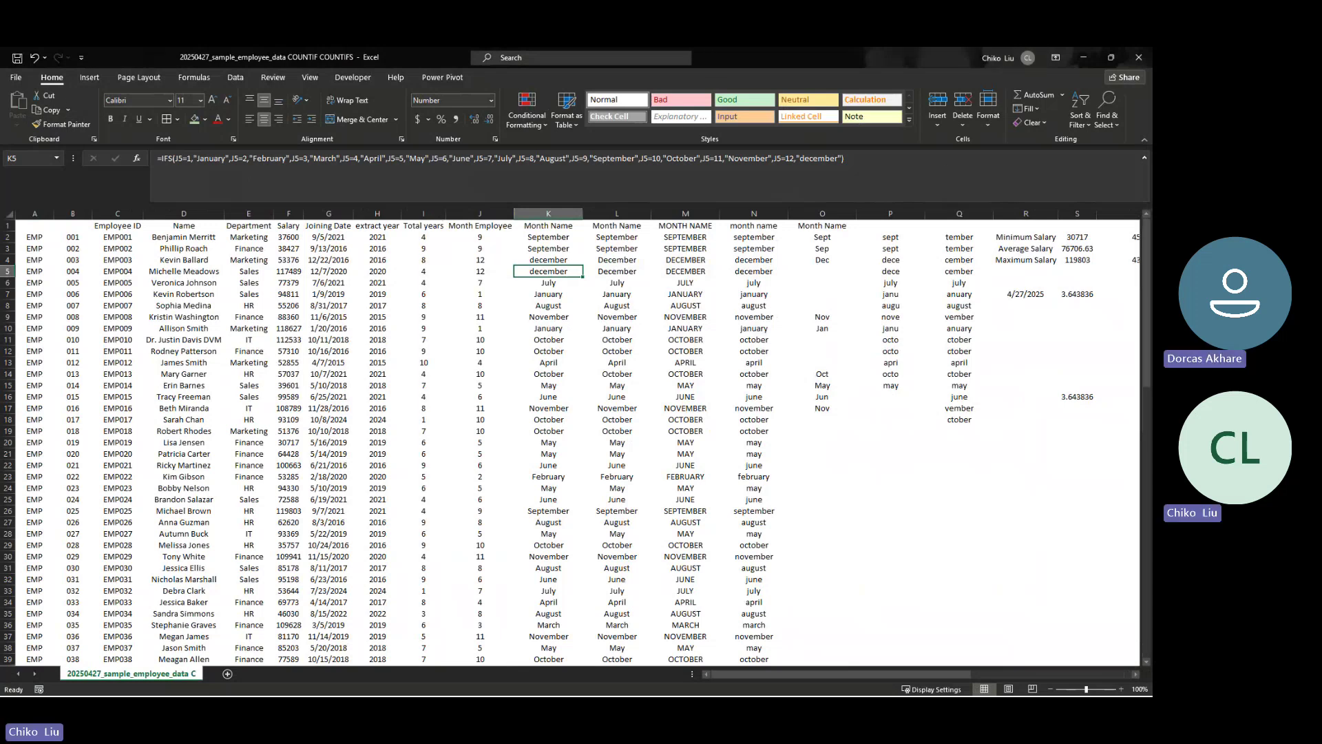
key(super+d)
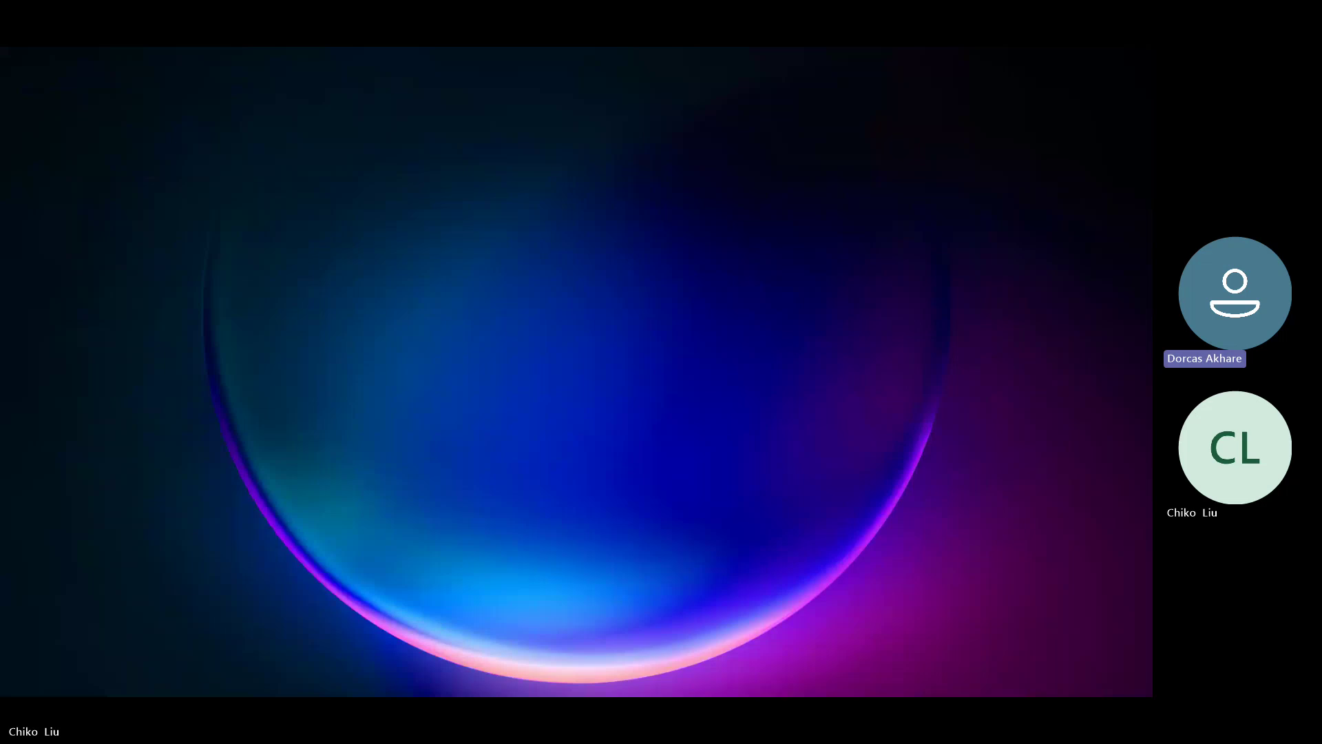
key(super+d)
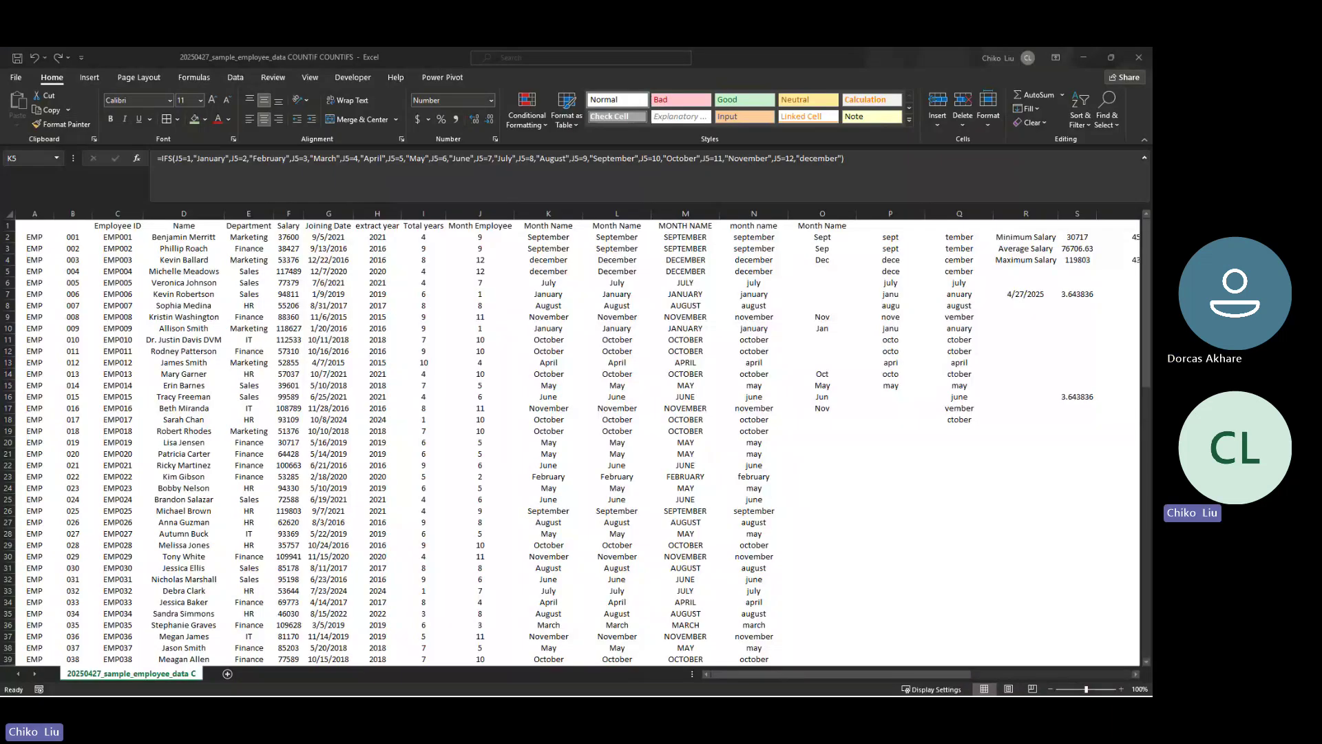